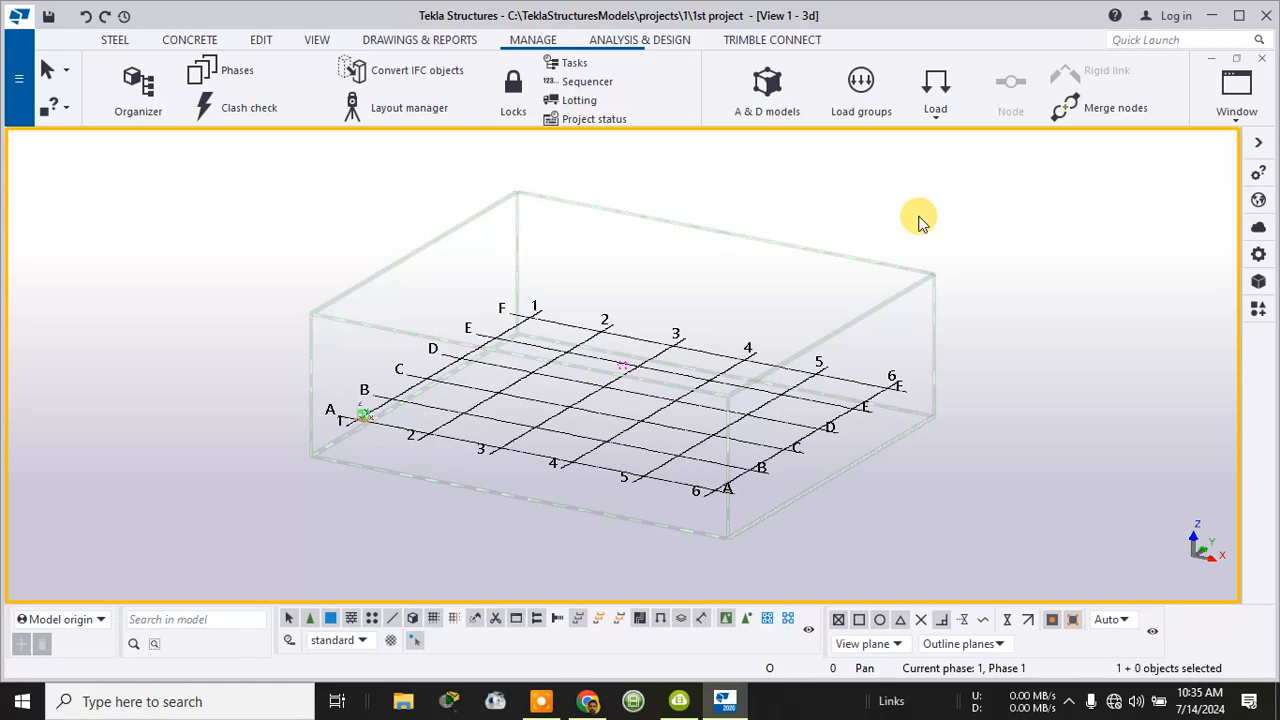
- Select the grid and examine its coordinates, labels and line extensions in the grid properties
scroll(920, 220, "down", 2)
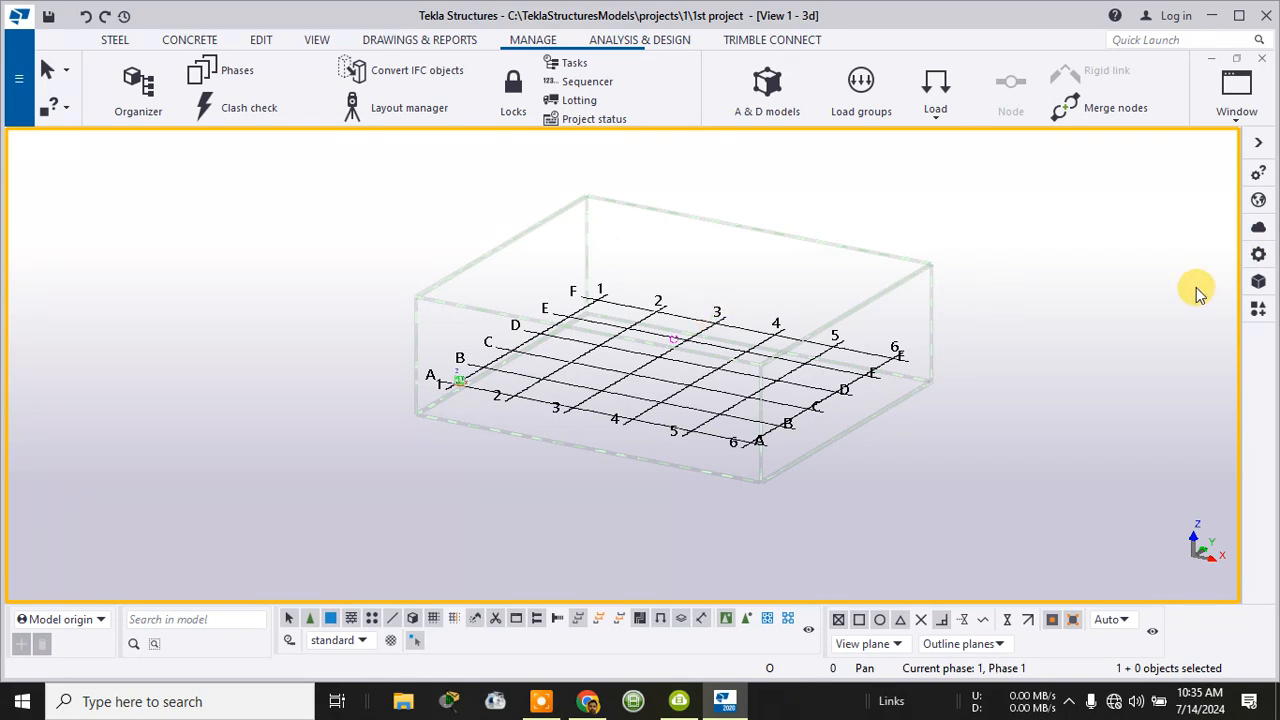
left_click(815, 405)
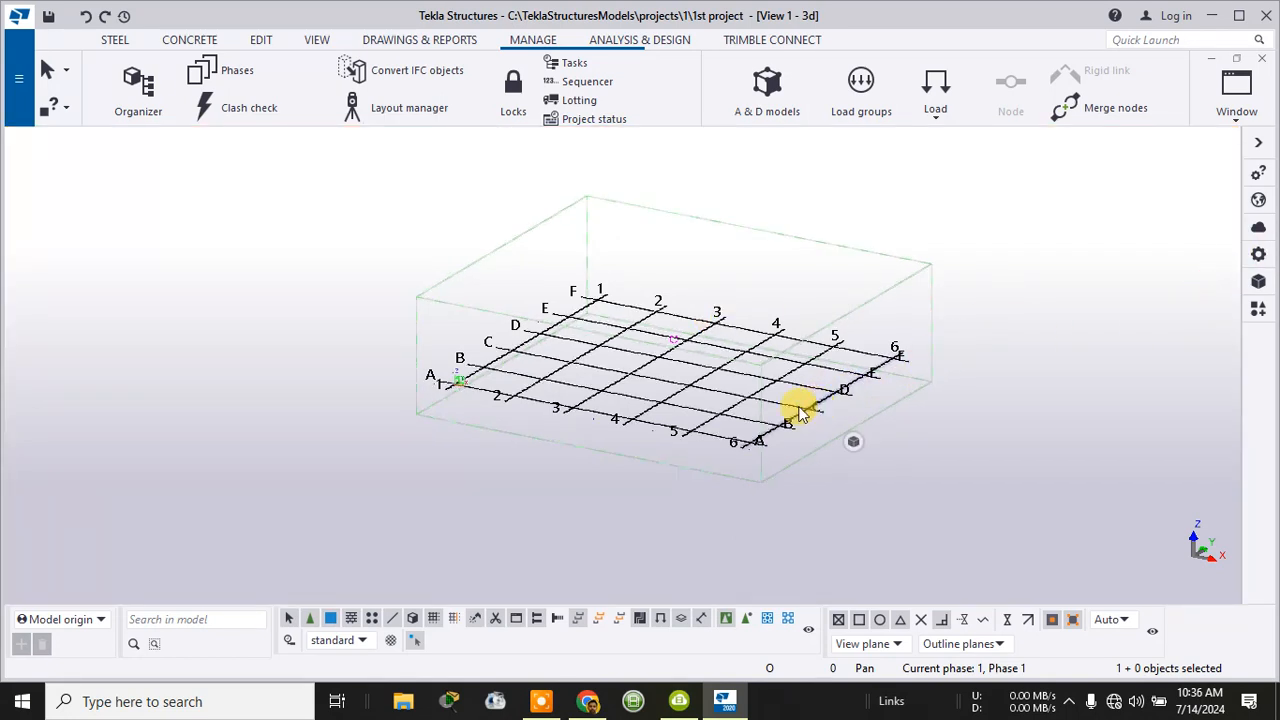
left_click(808, 415)
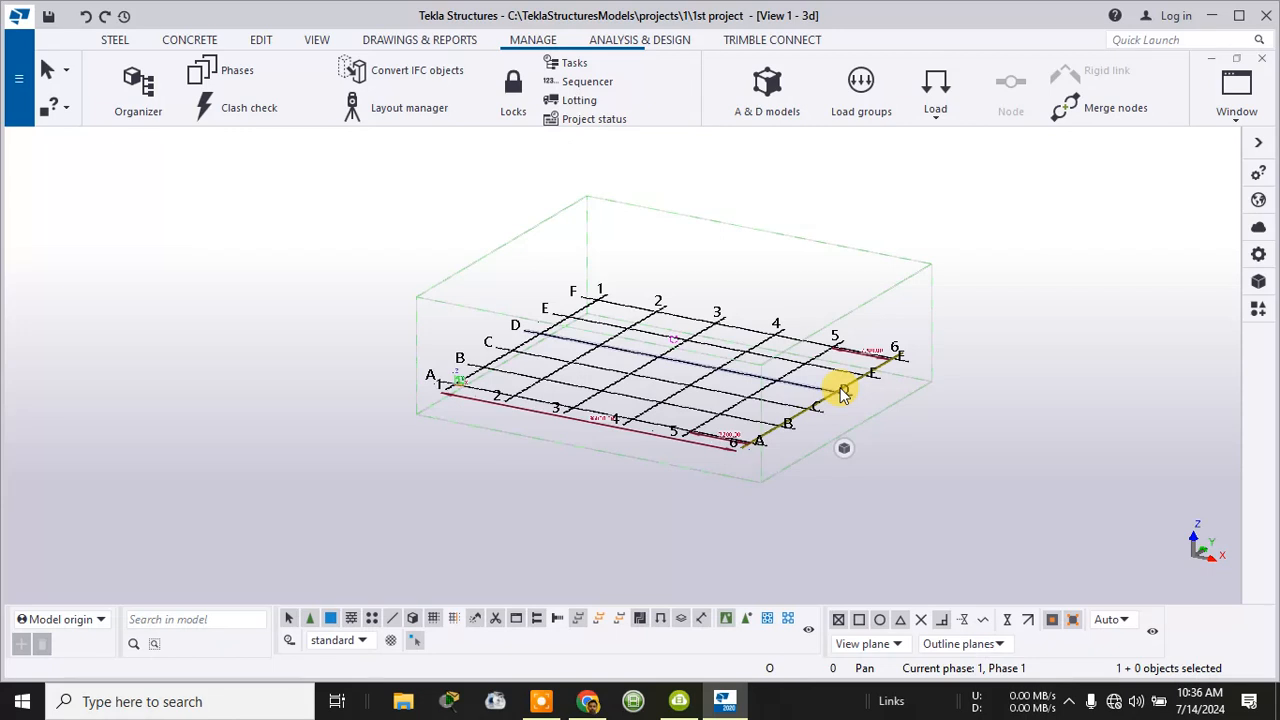
left_click(1258, 255)
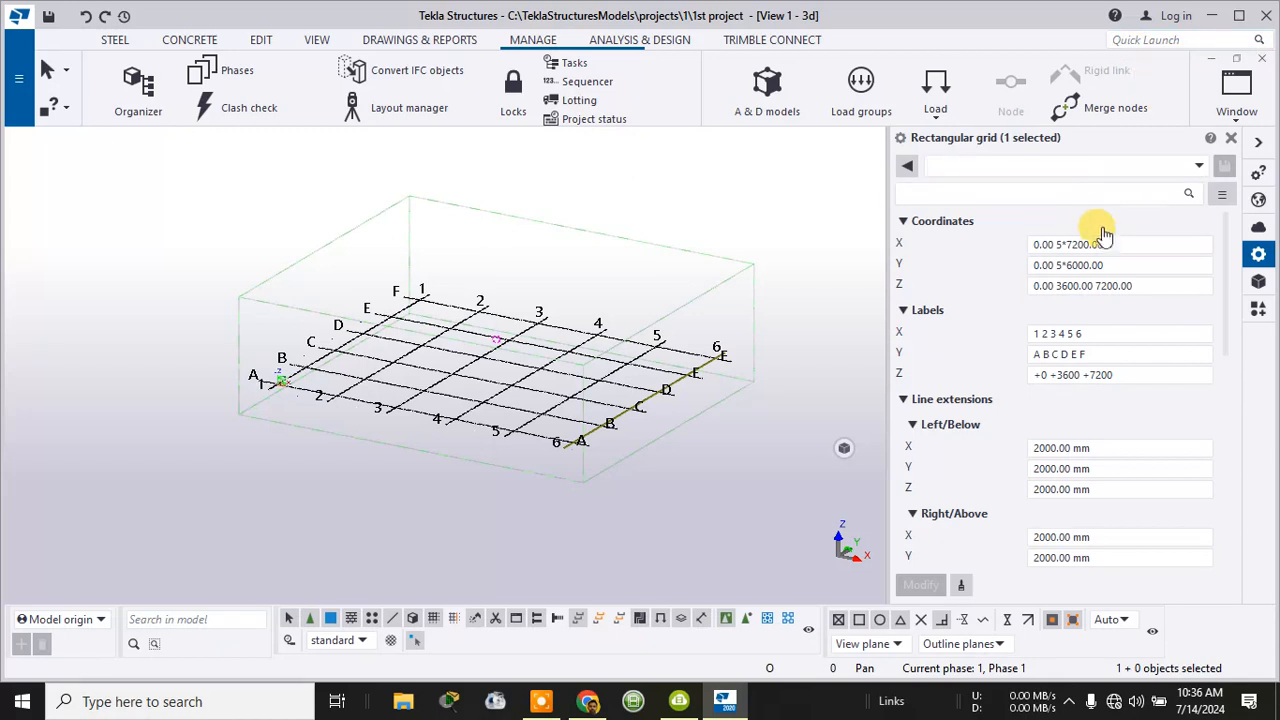
left_click(1030, 248)
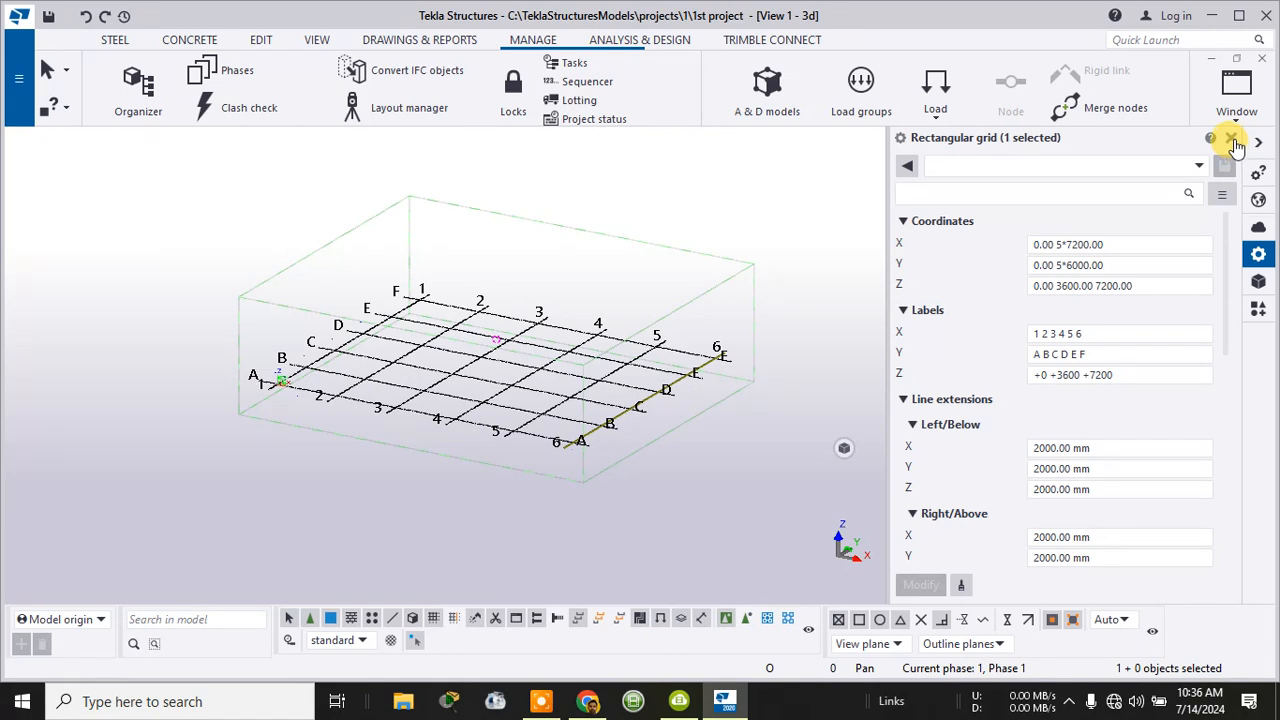
left_click(1234, 141)
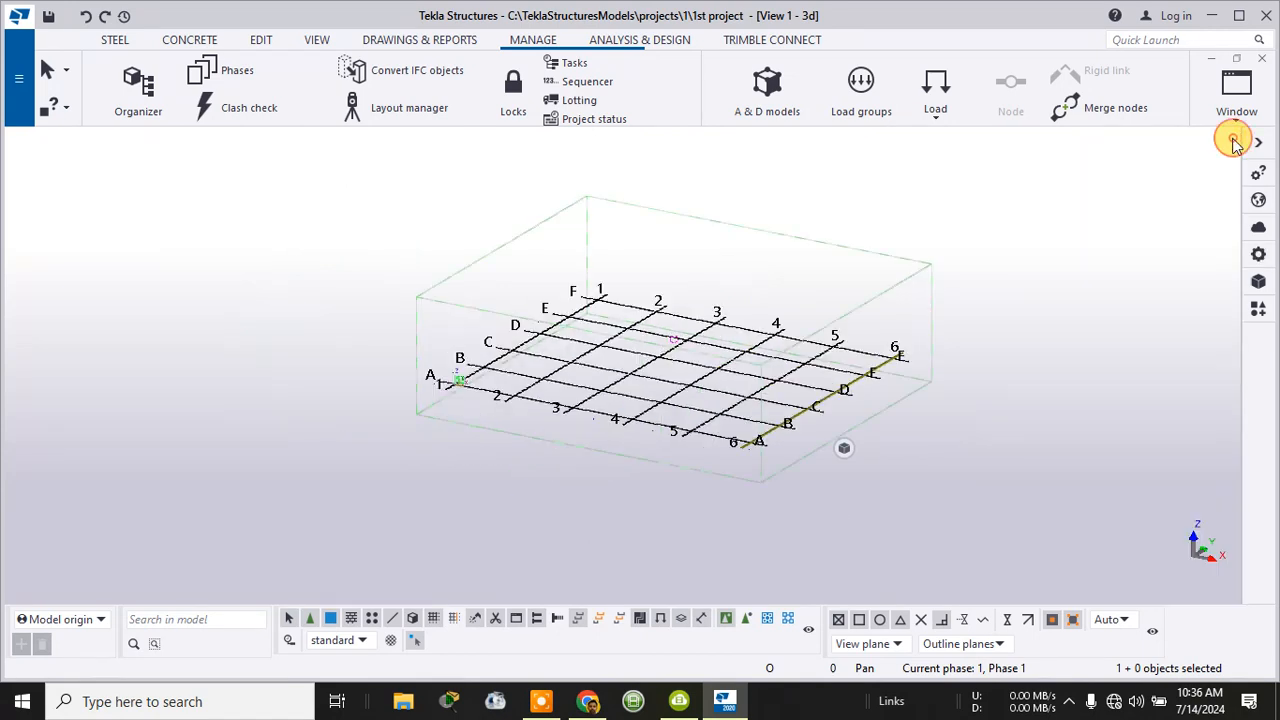
- Review the drawing dimension settings and the modeling units and decimals in the model options
left_click(15, 83)
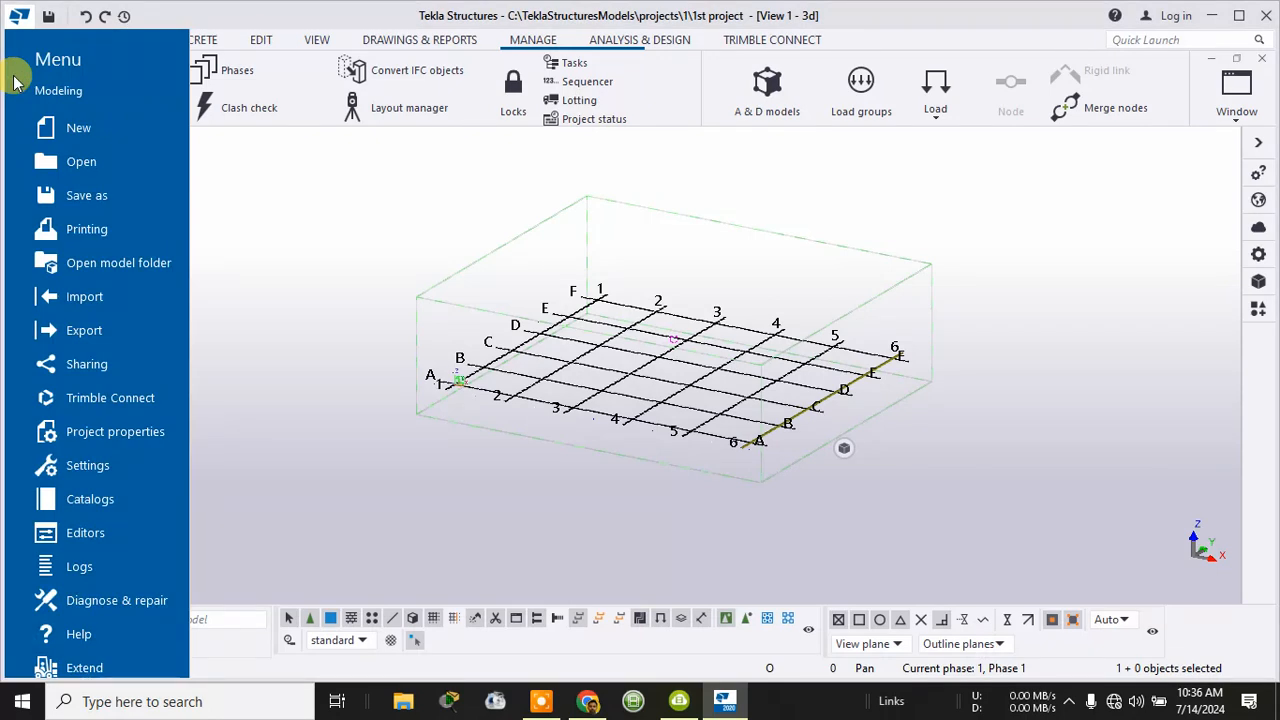
left_click(88, 472)
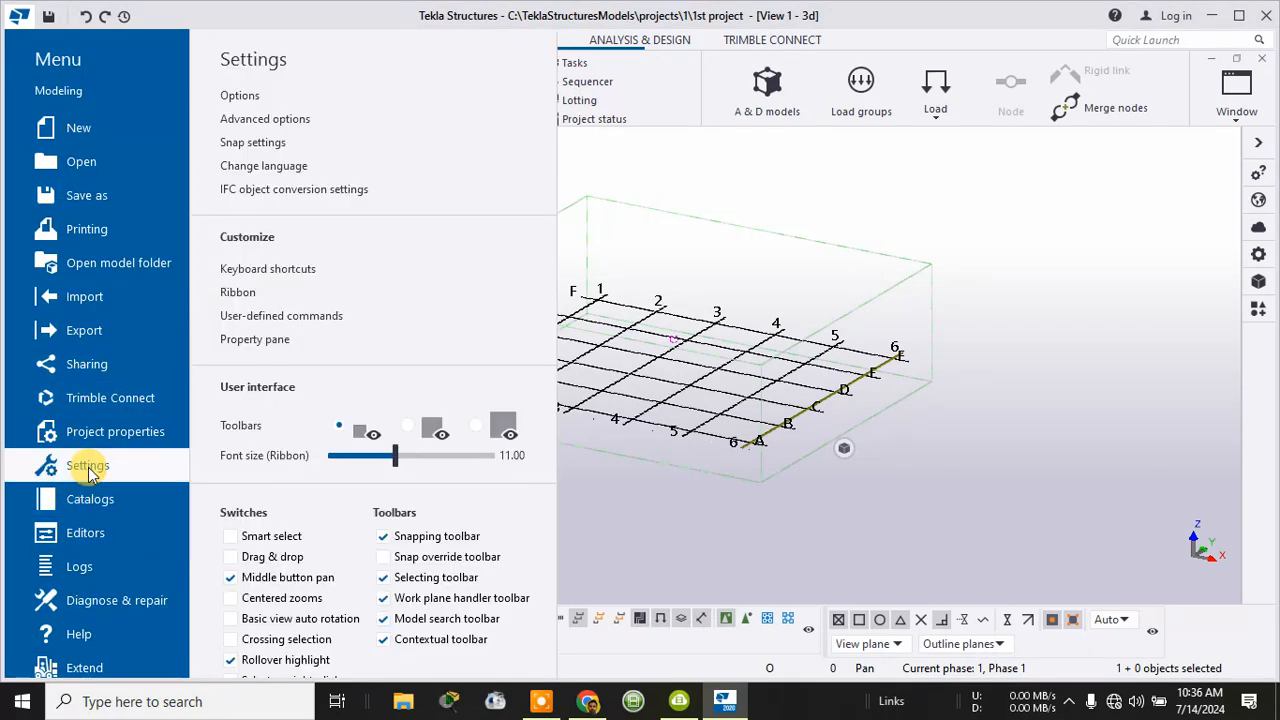
left_click(254, 94)
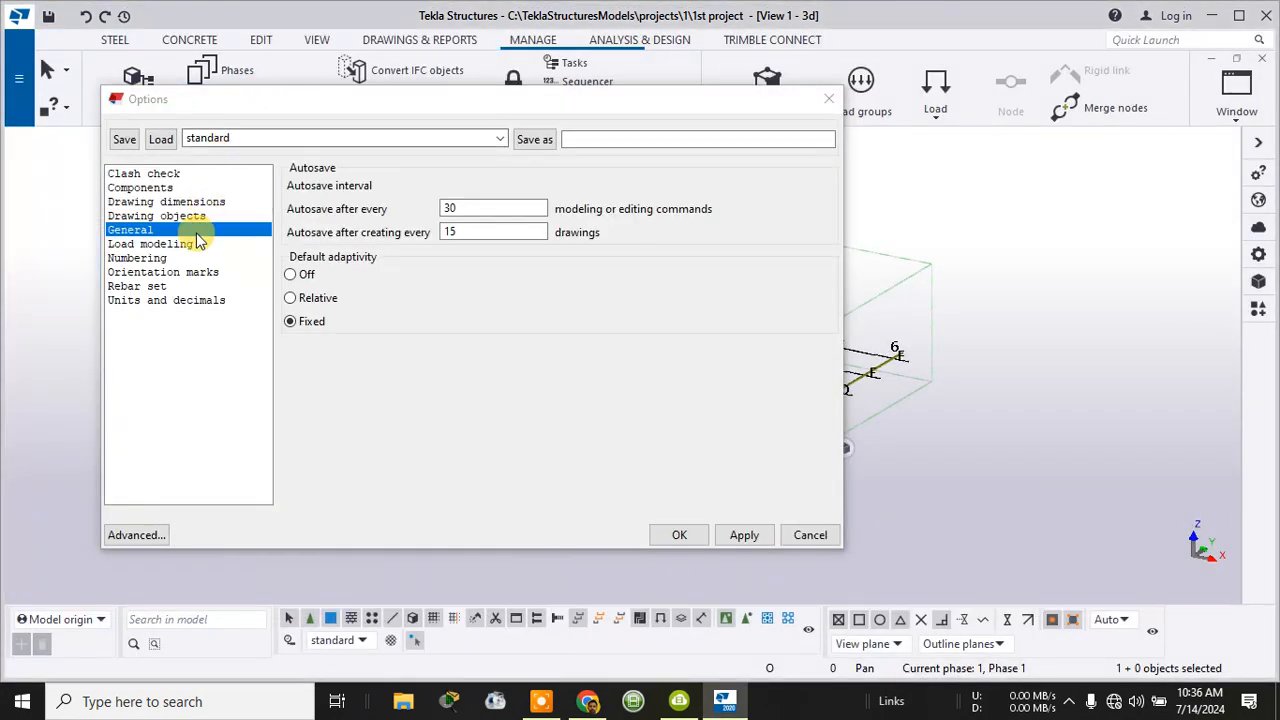
left_click(167, 204)
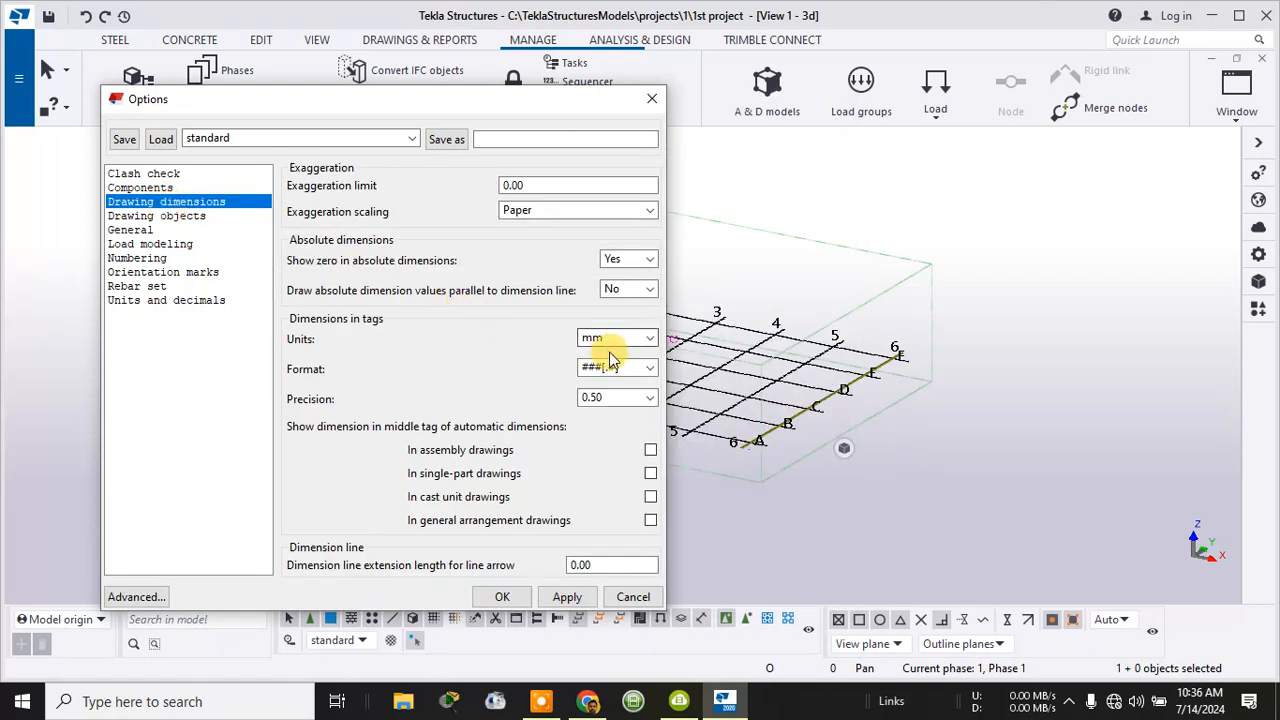
left_click(143, 305)
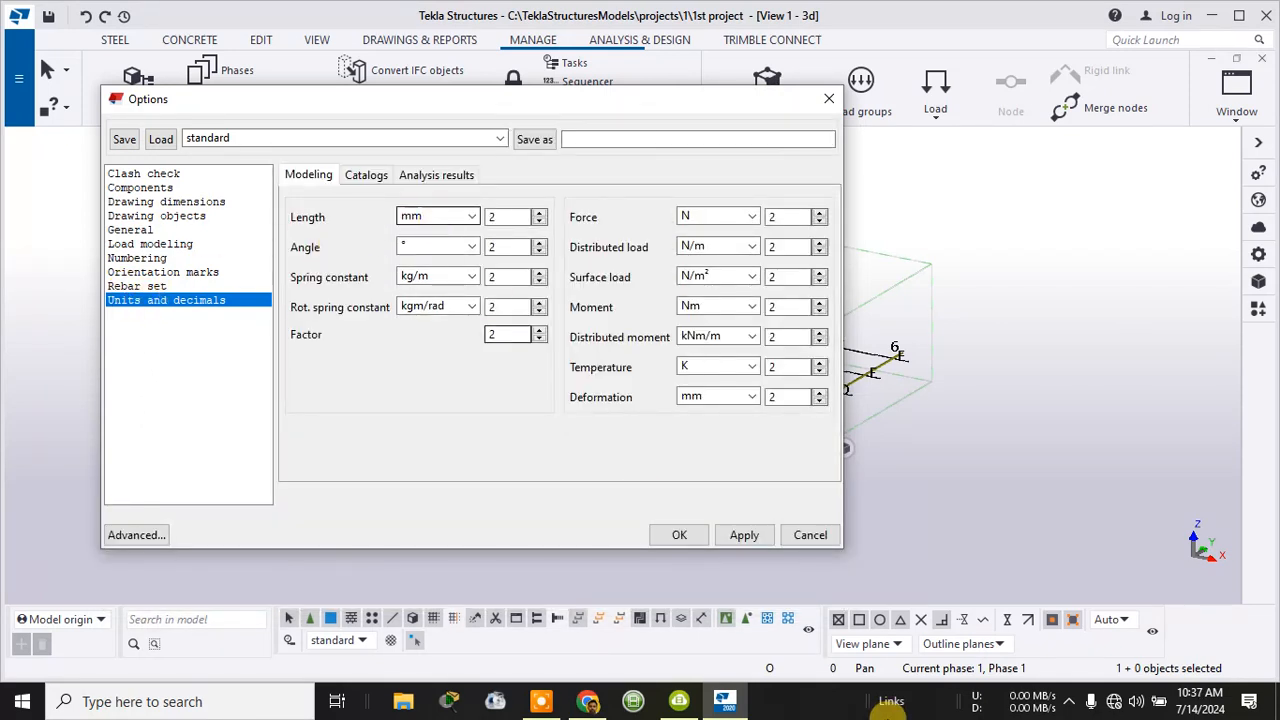
left_click(681, 537)
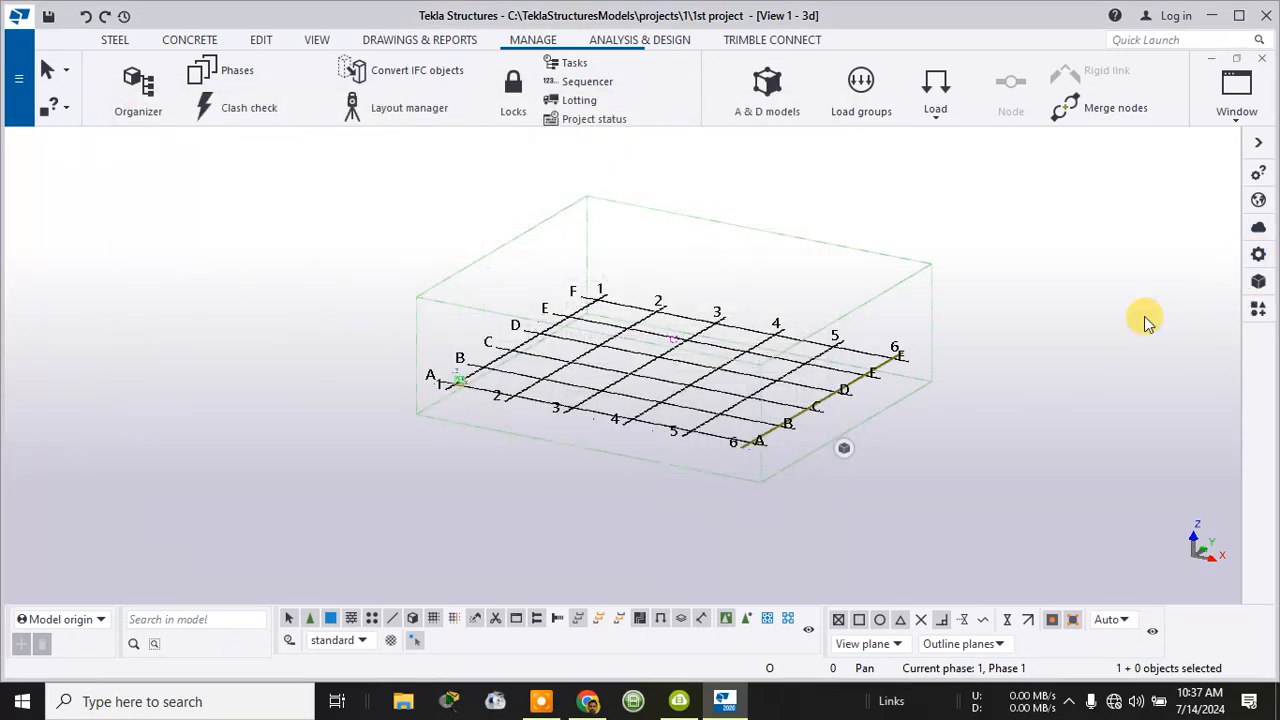
- Select the grid at line C and open its rectangular grid properties
double_click(868, 385)
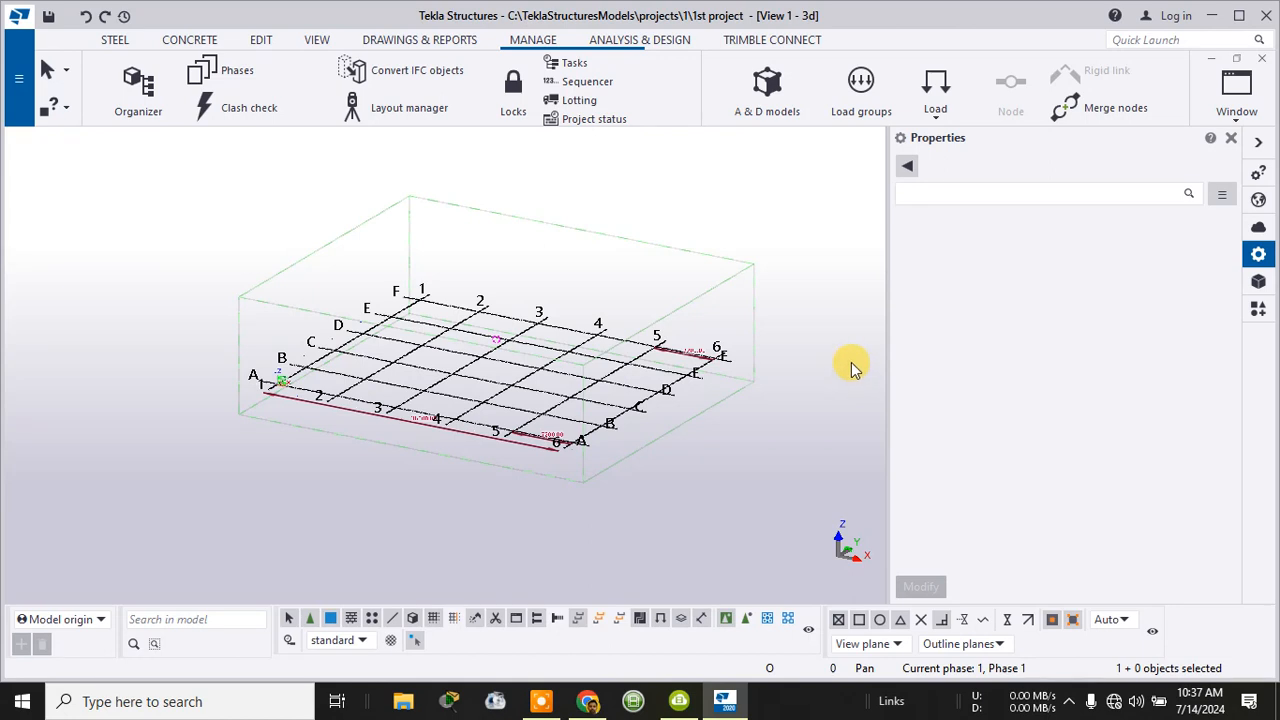
left_click(1231, 138)
left_click(798, 416)
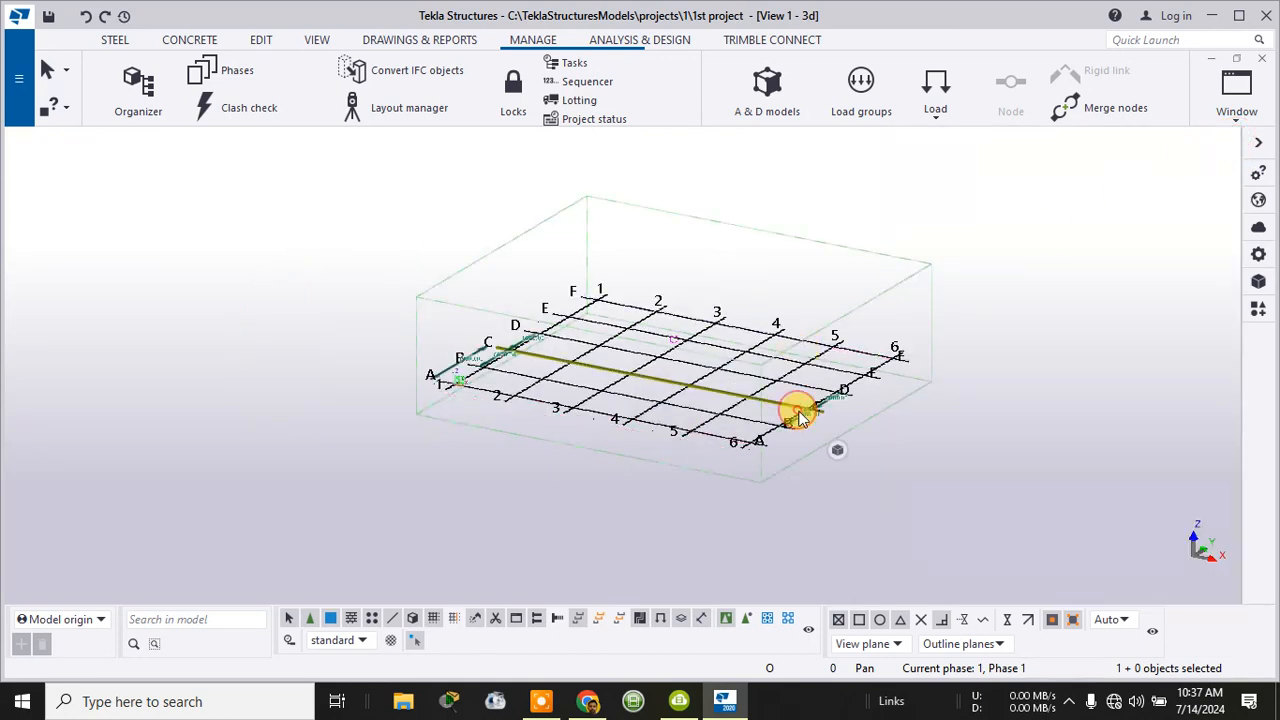
left_click(1258, 255)
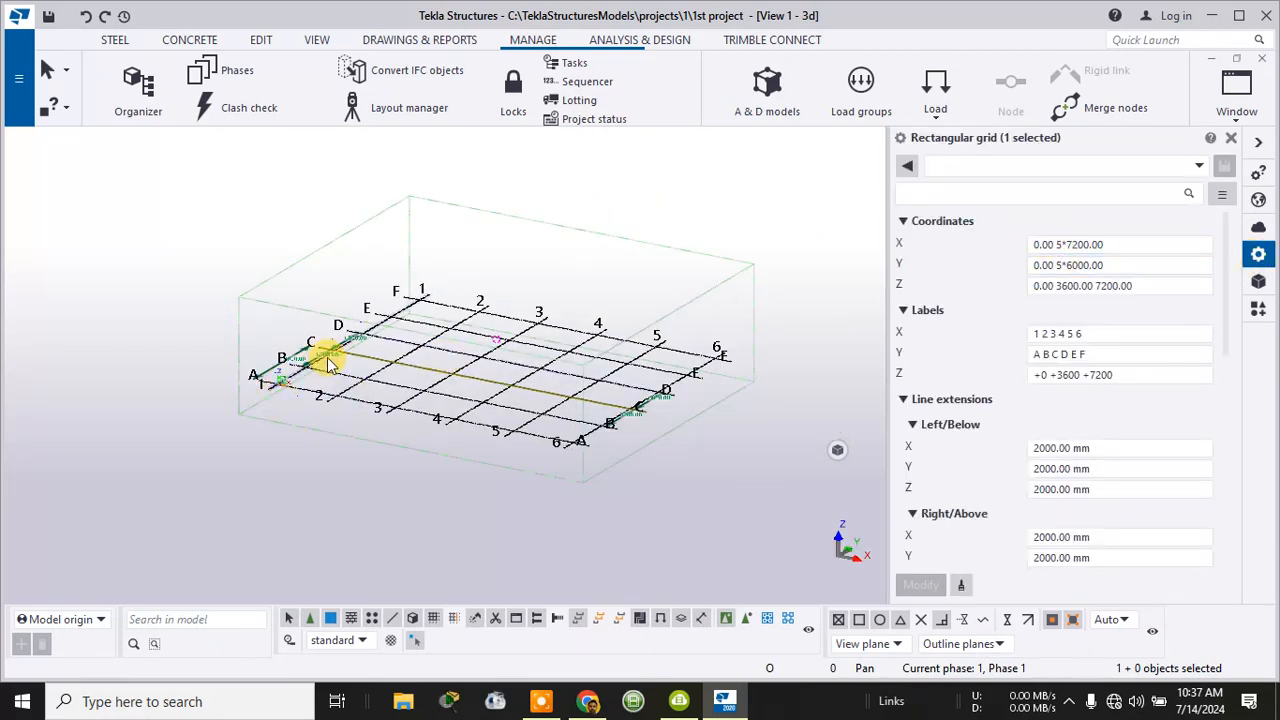
- Try to set the grid's X coordinates to 0.00 3*4000, with that property excluded from the modification
left_click(1058, 248)
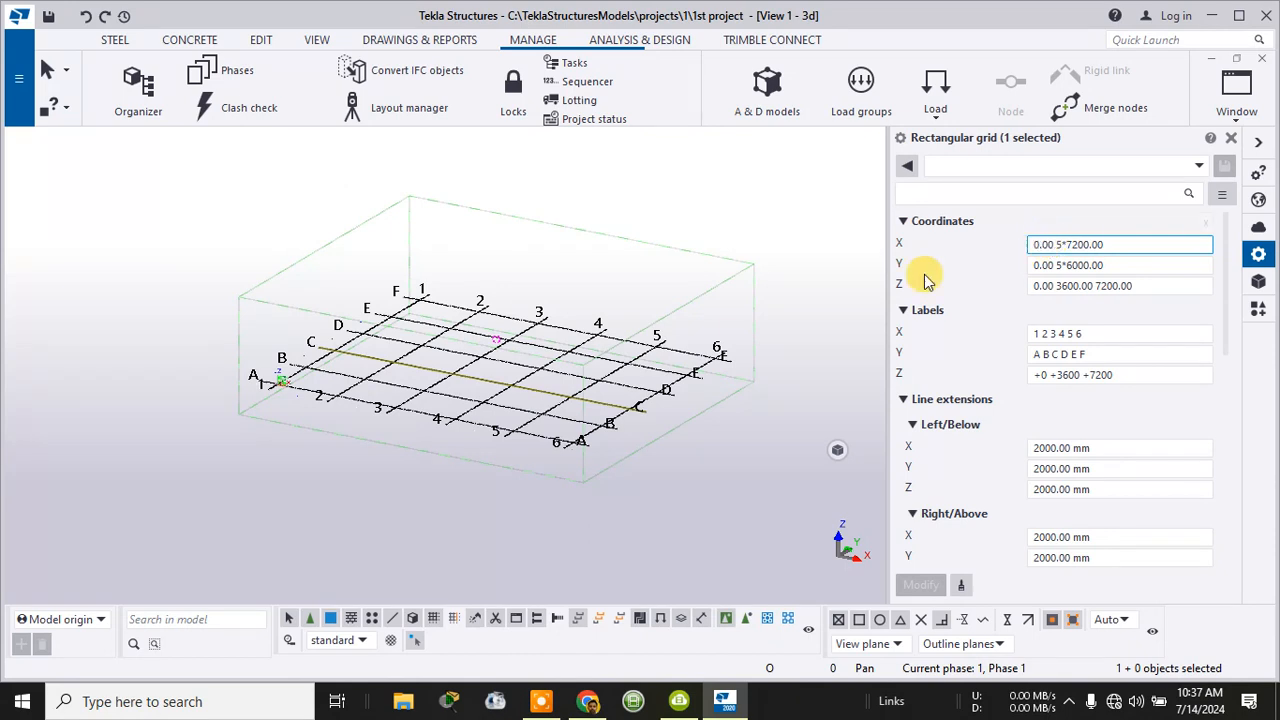
left_click(1055, 244)
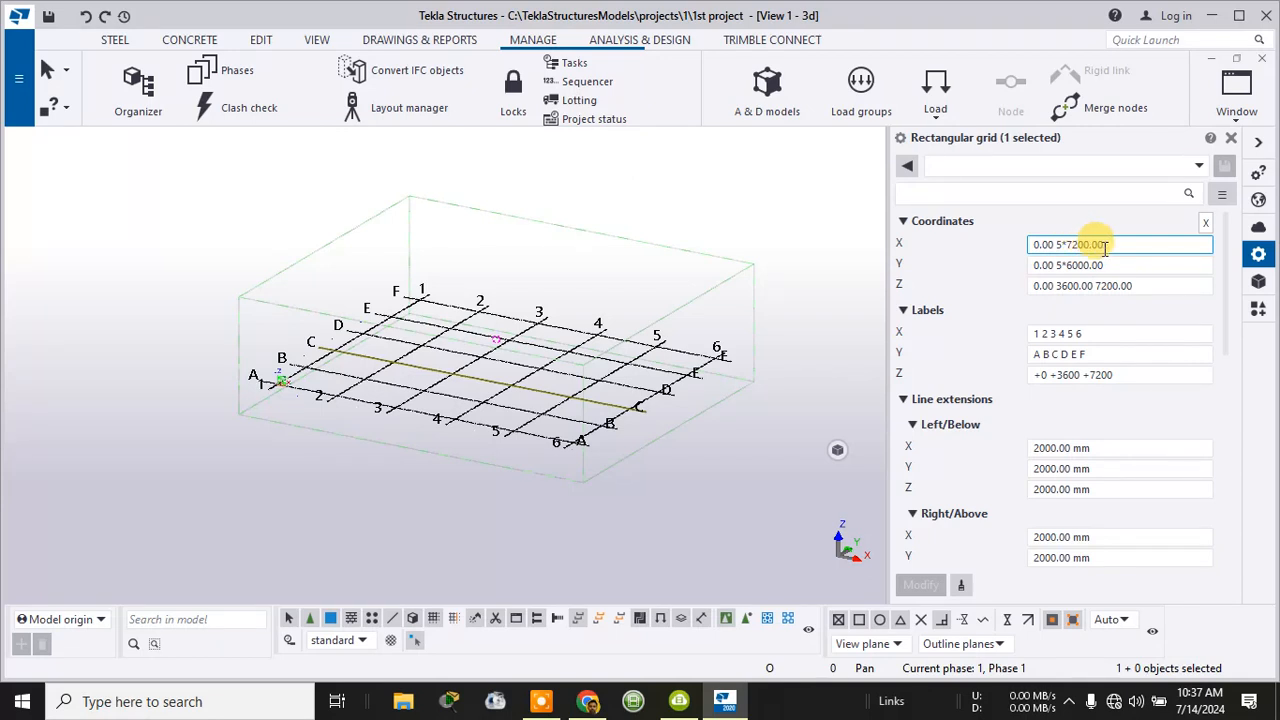
left_click_drag(1103, 245, 1057, 249)
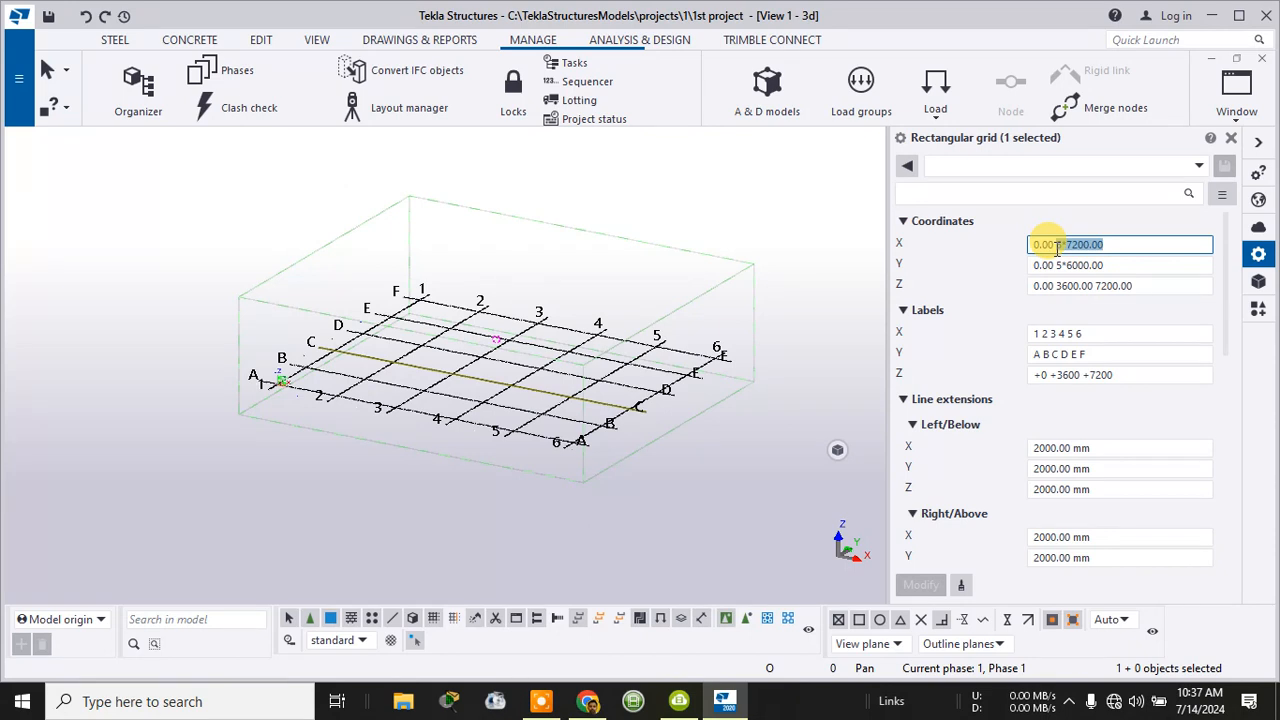
type("3")
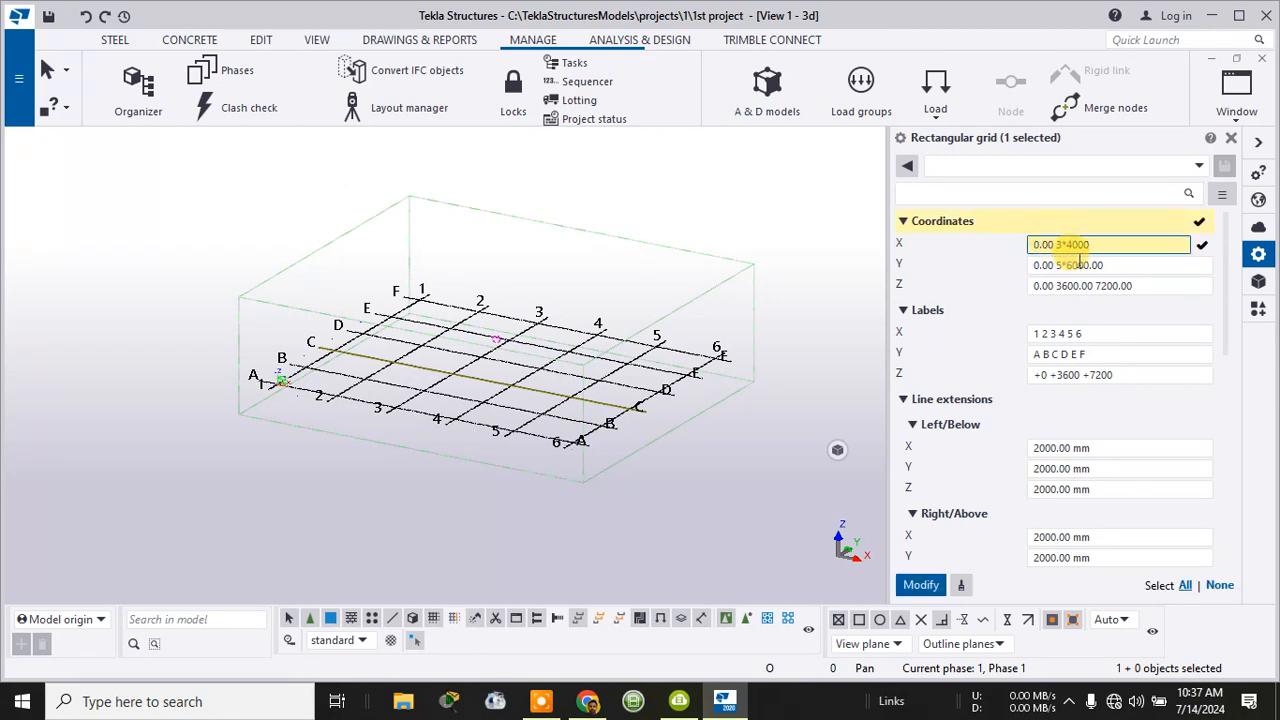
left_click(1202, 244)
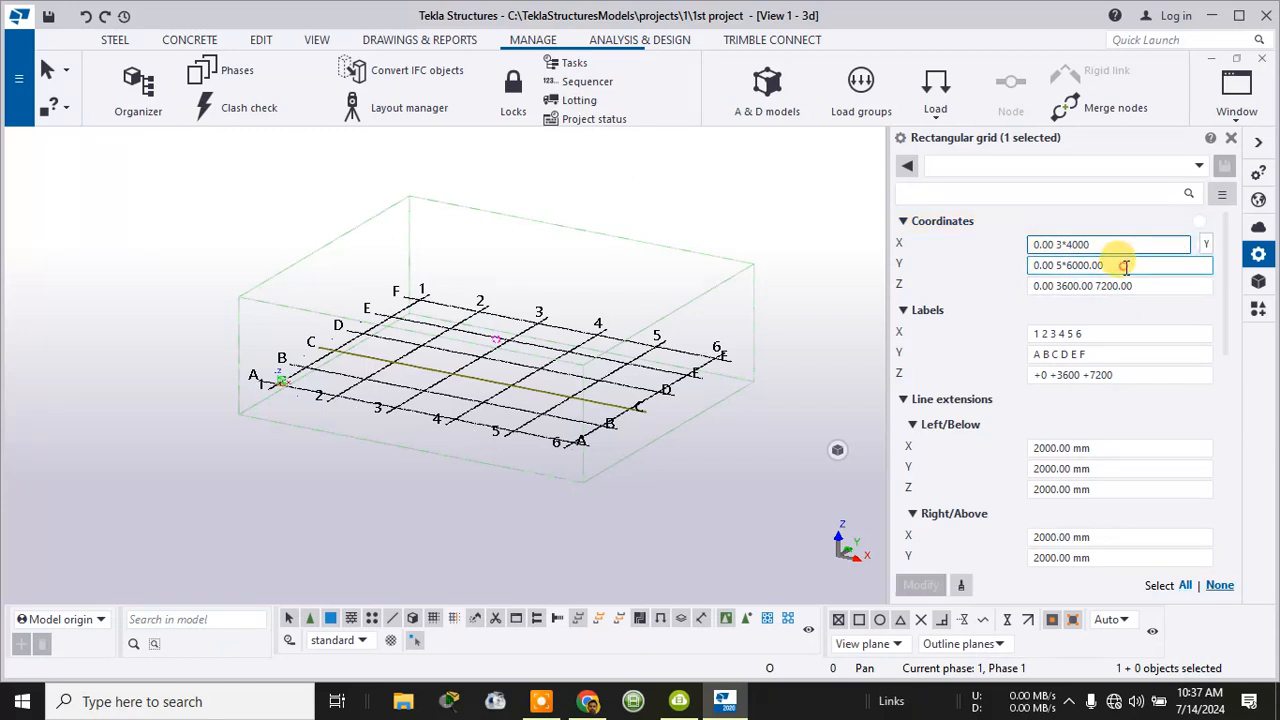
- Set the grid's Y coordinates to 0.00 3*4000 and apply the modification
left_click_drag(1125, 266, 1058, 265)
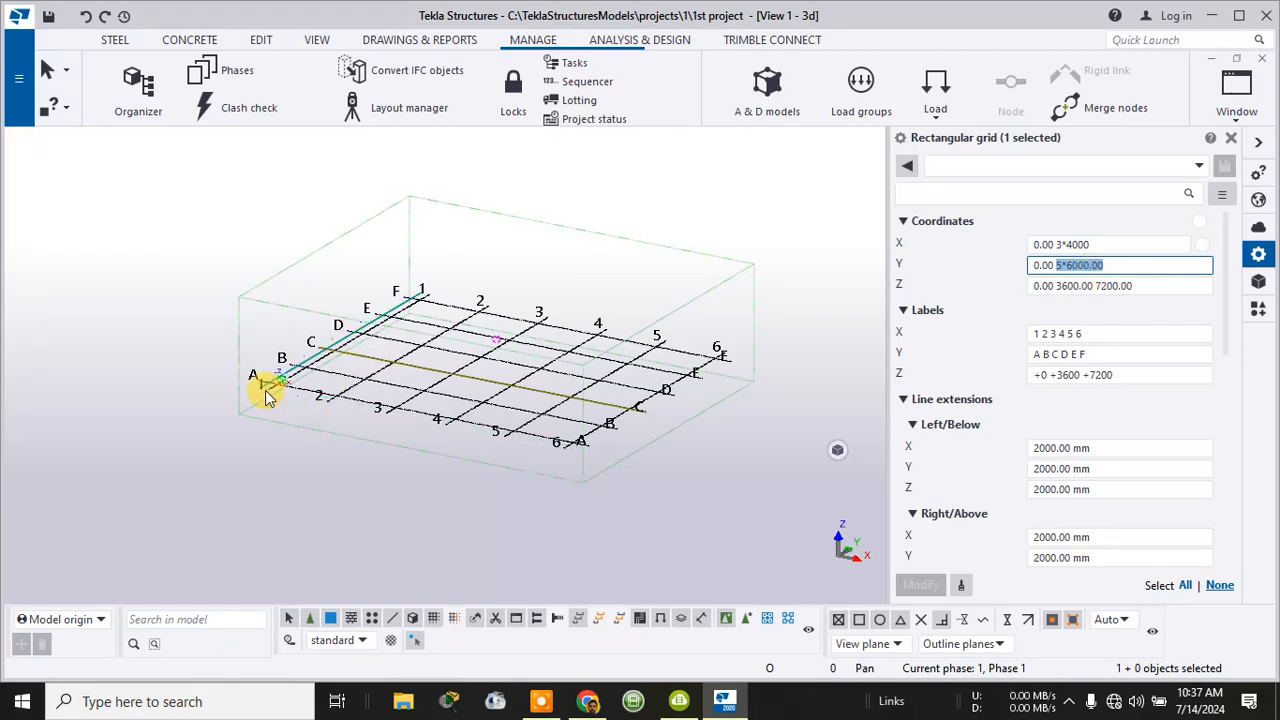
scroll(268, 388, "up", 6)
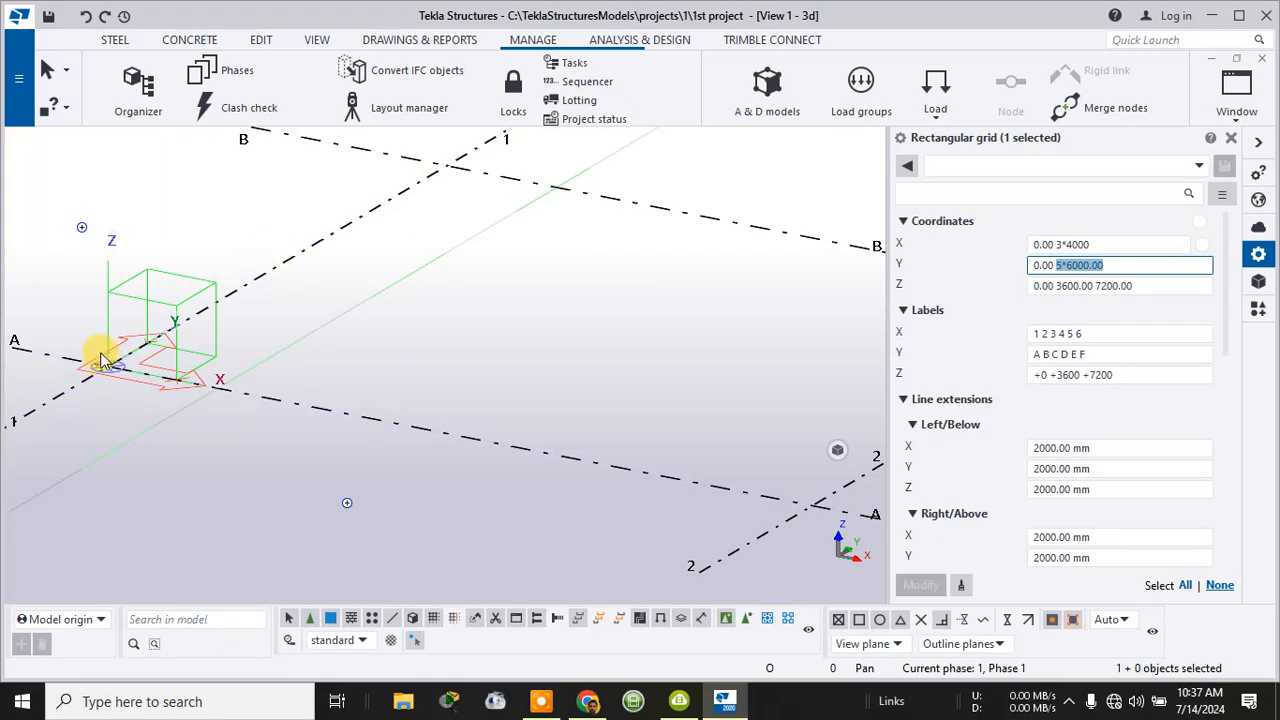
scroll(100, 314, "down", 8)
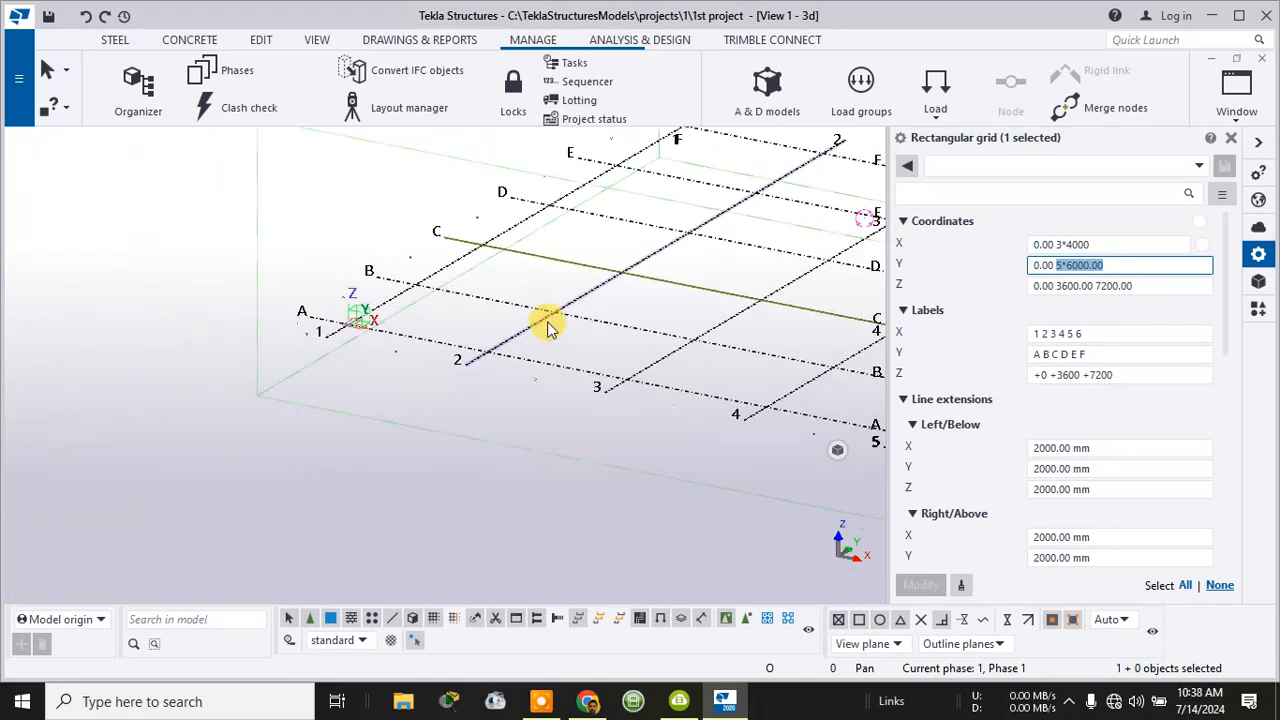
left_click(1116, 265)
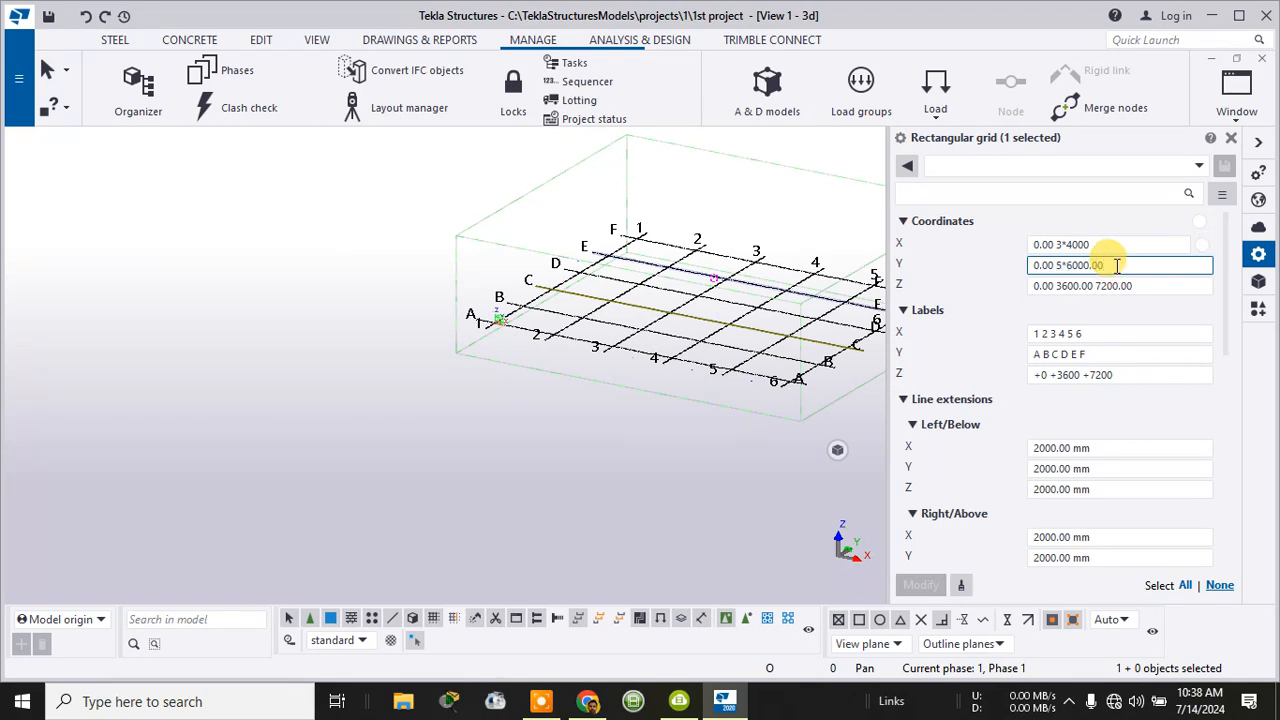
key("BackSpace")
key("BackSpace")
key("BackSpace")
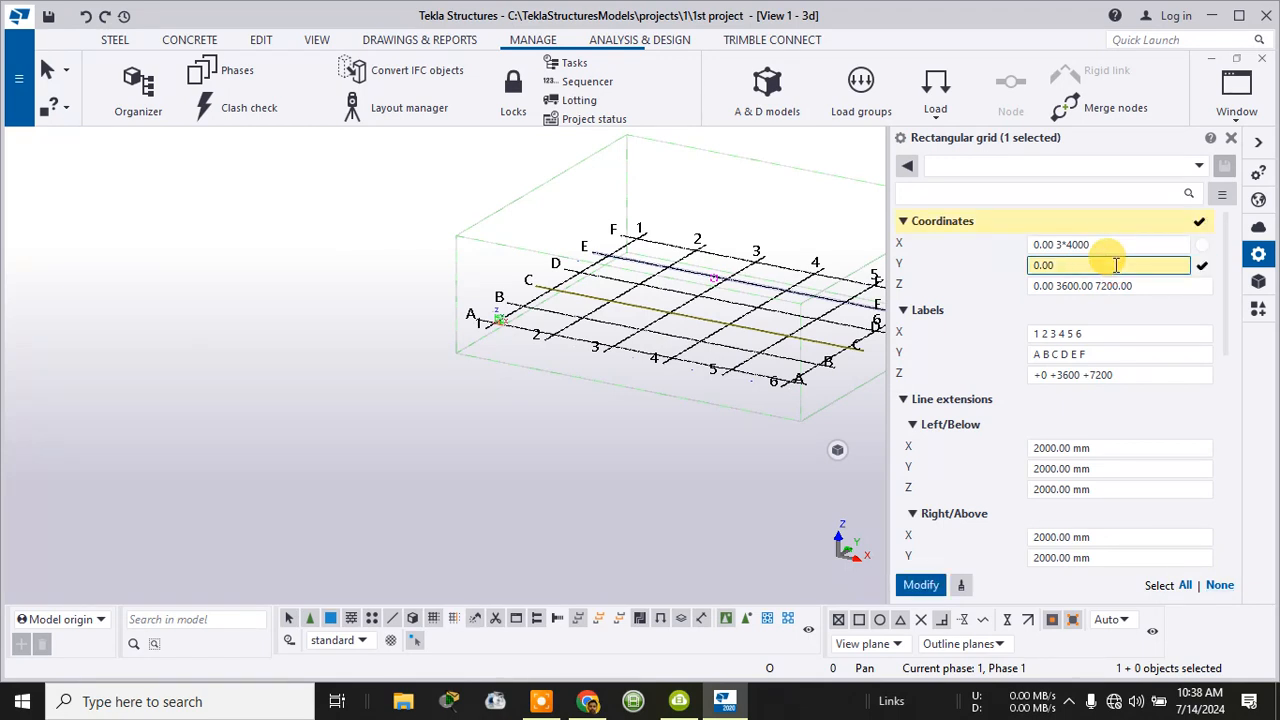
type("3*4000")
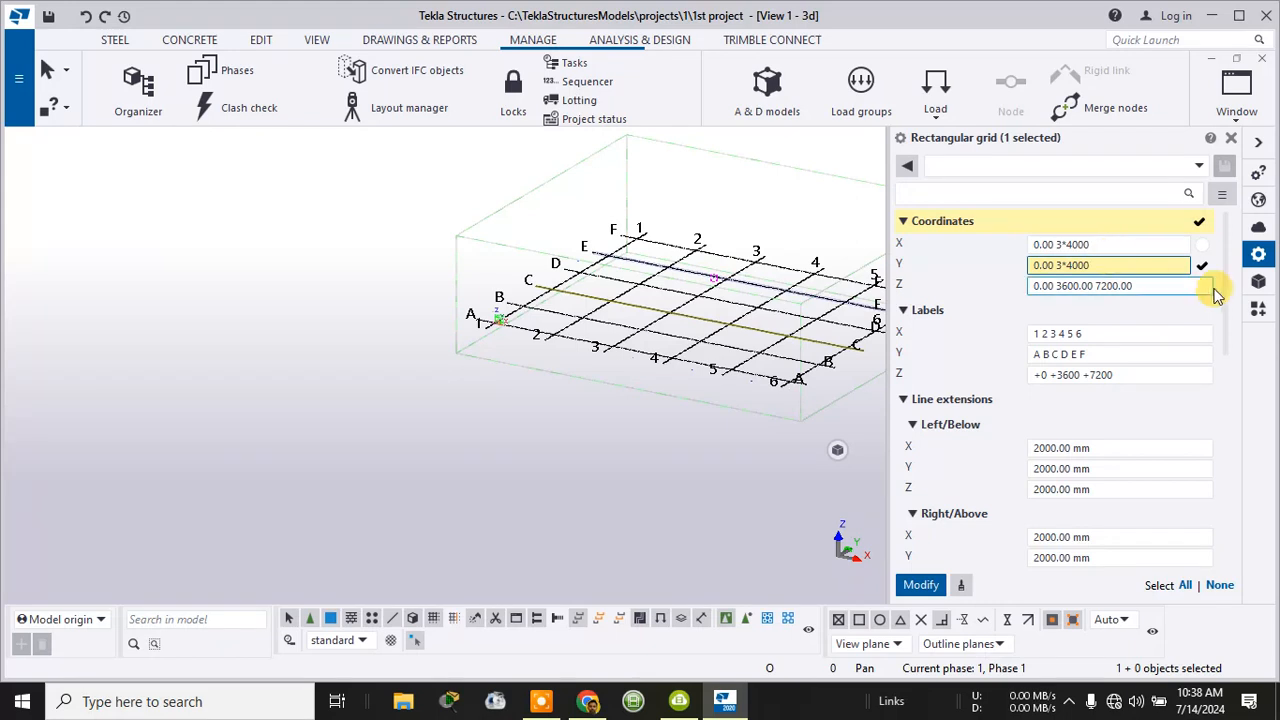
left_click(920, 585)
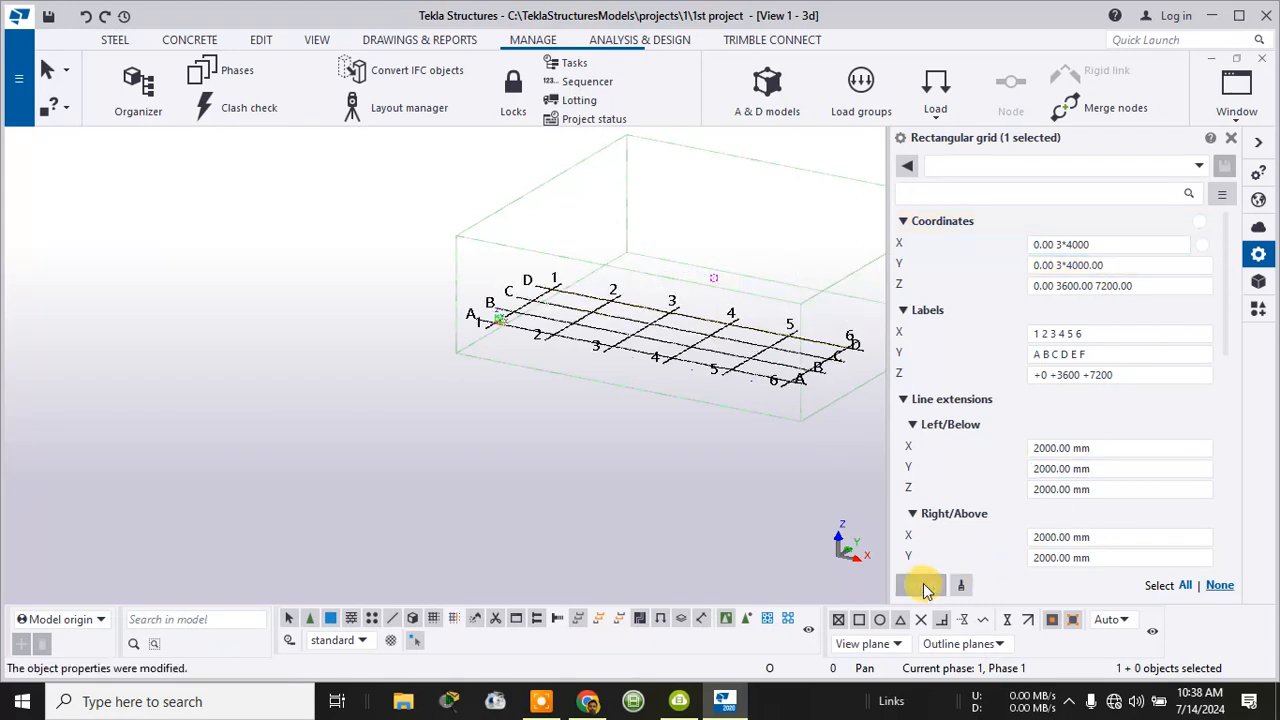
- Set the grid's X coordinates to 0.00 3*4000.00 and apply the modification
left_click(1056, 334)
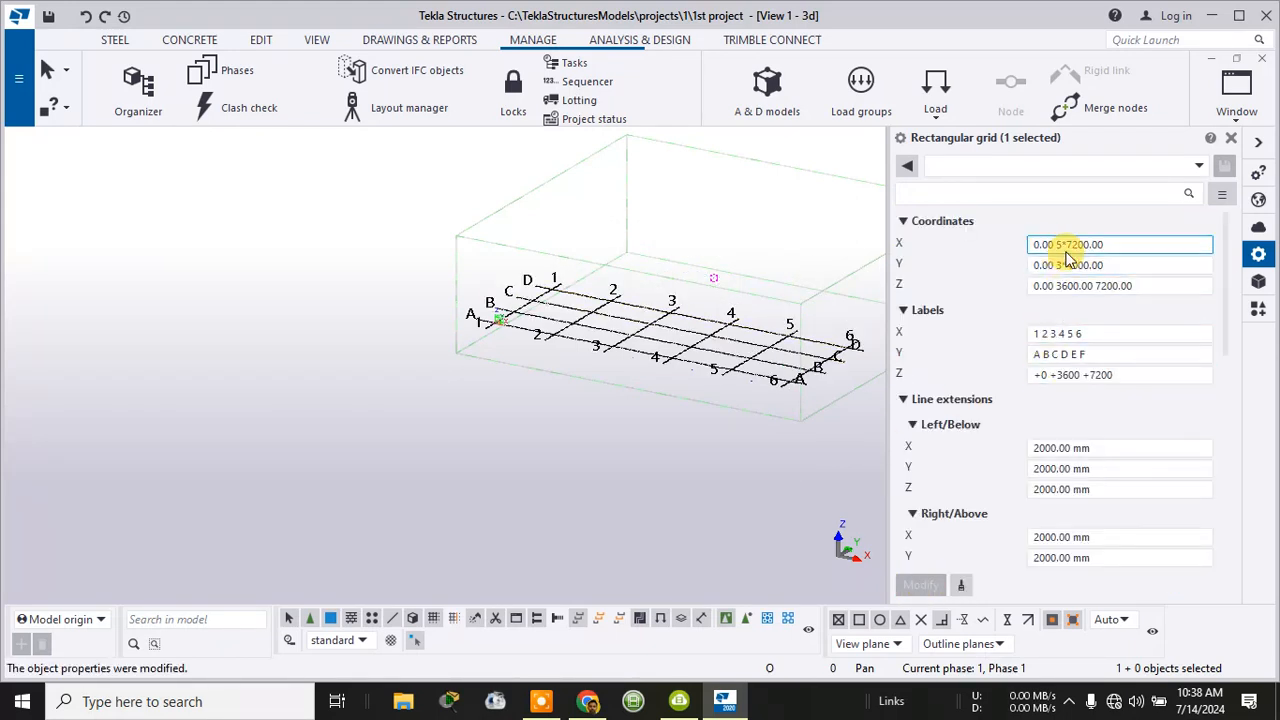
left_click_drag(1106, 265, 1054, 244)
type("3*4000.00")
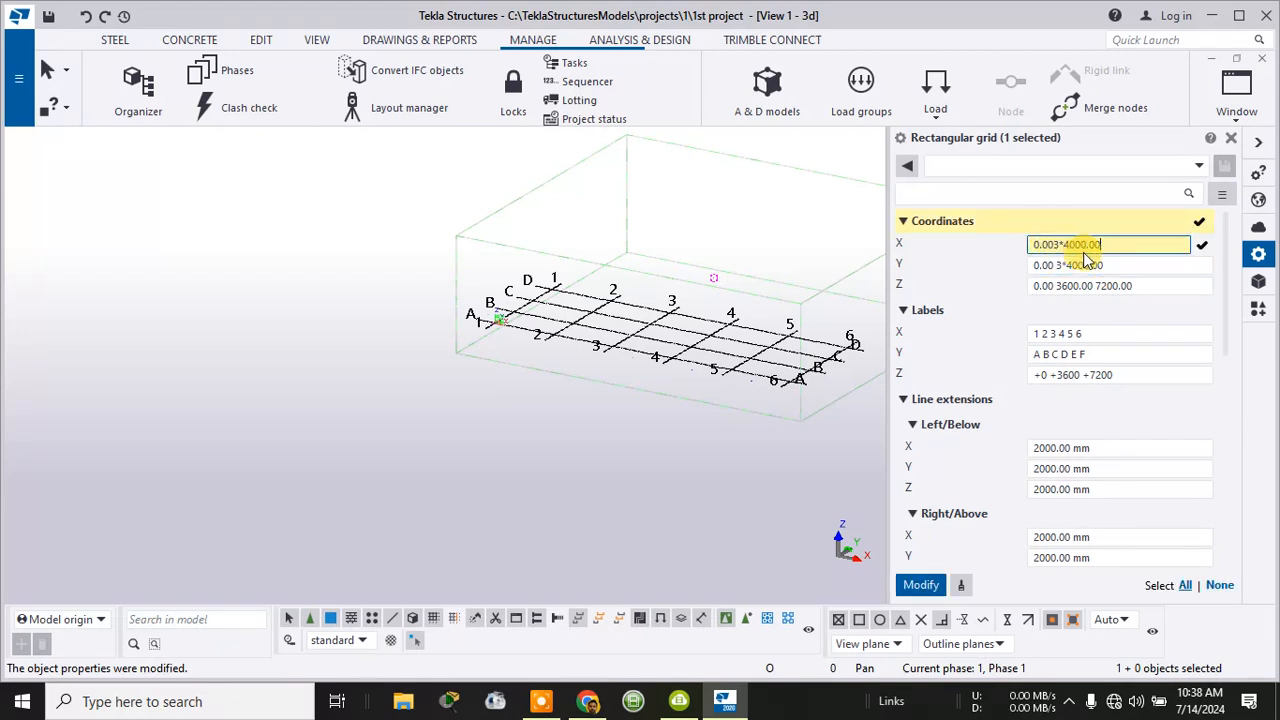
left_click(1055, 244)
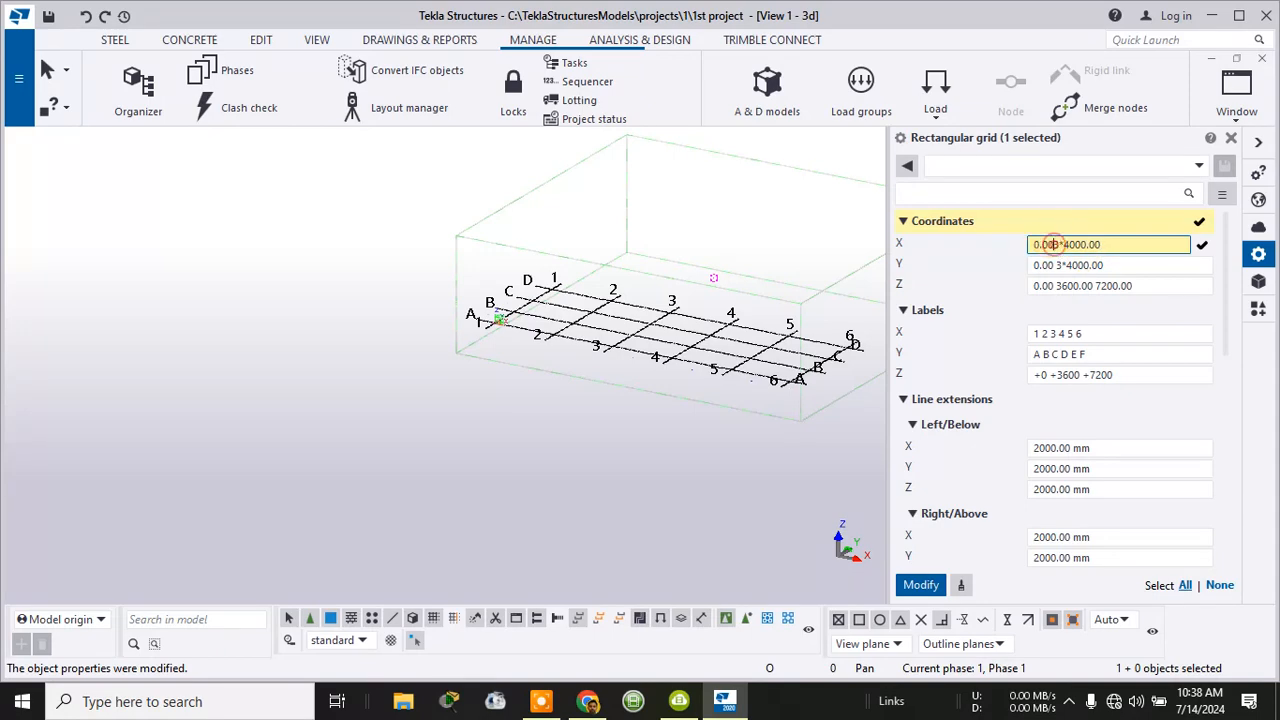
left_click(920, 584)
- Set the grid's X labels to 1 2 3 4 and its Y labels to A B C D
scroll(590, 430, "up", 4)
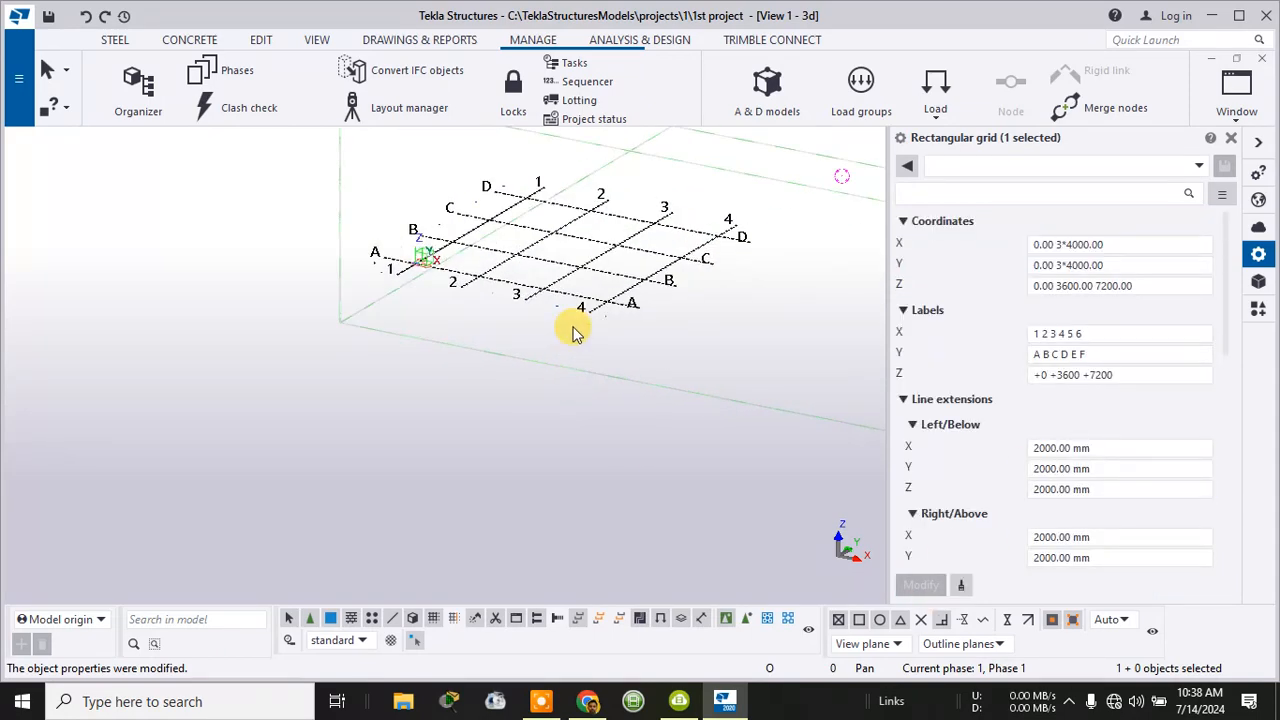
scroll(574, 230, "up", 3)
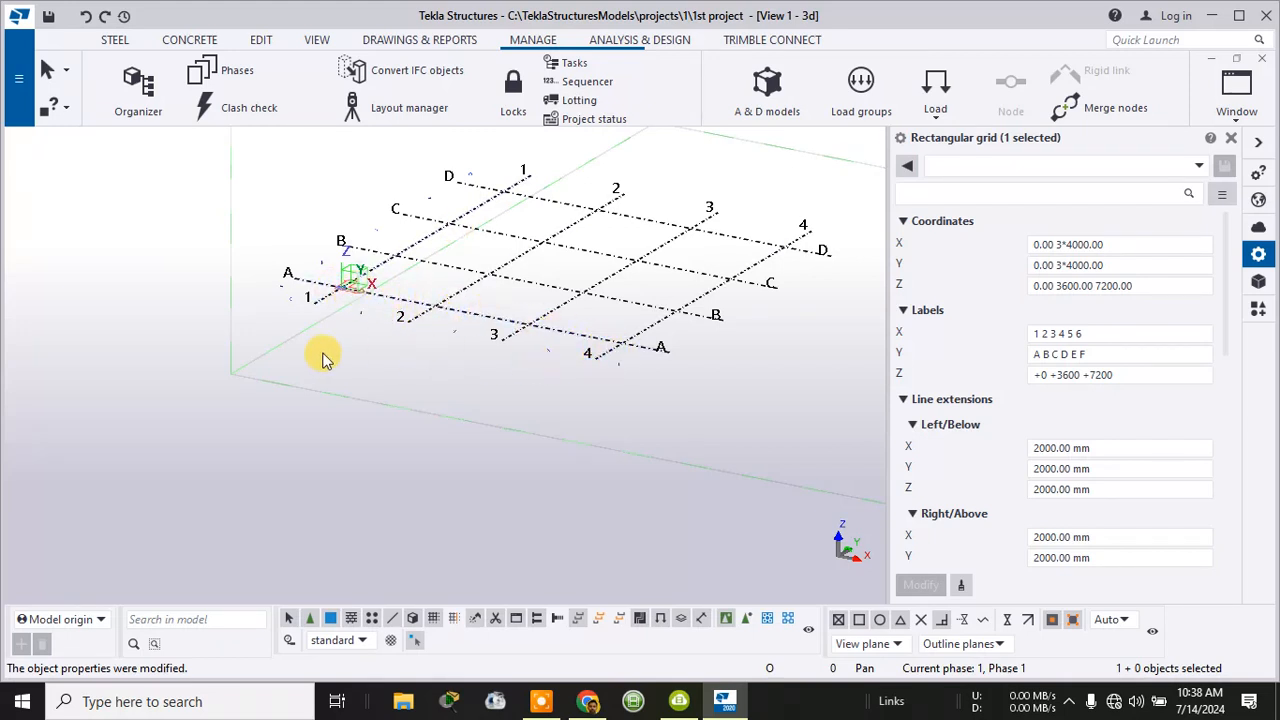
left_click(1082, 352)
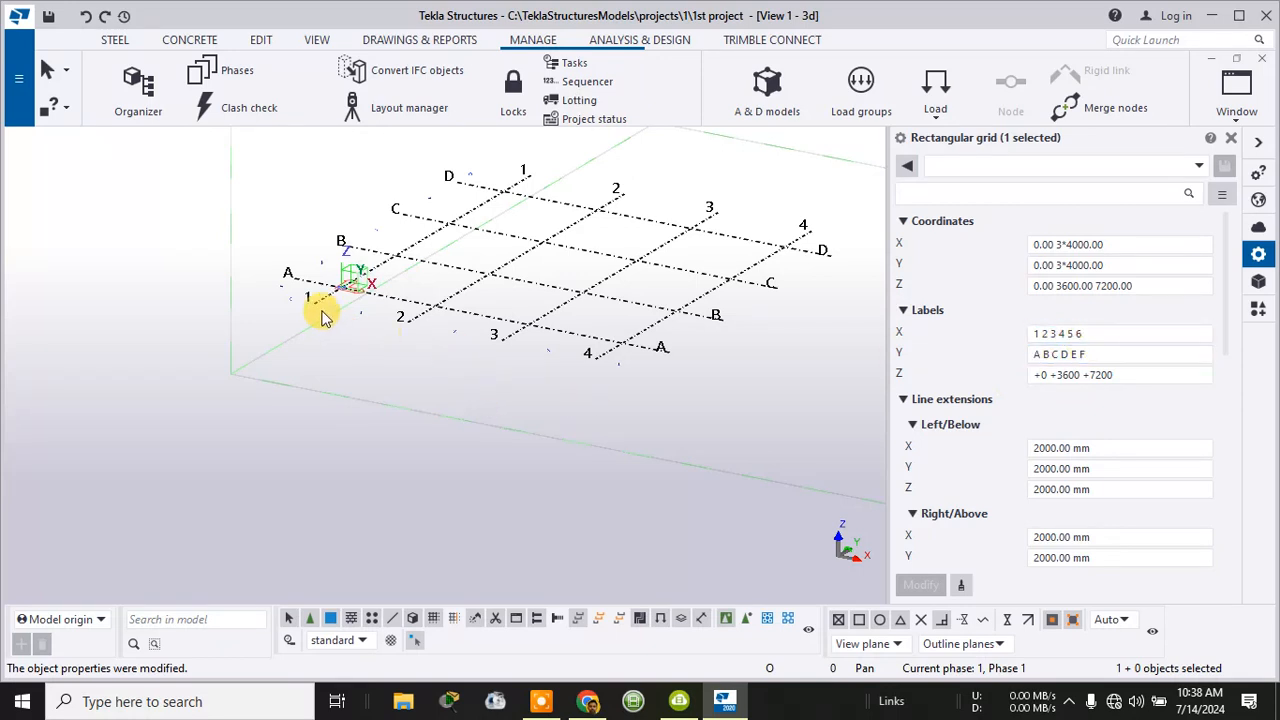
left_click(1033, 334)
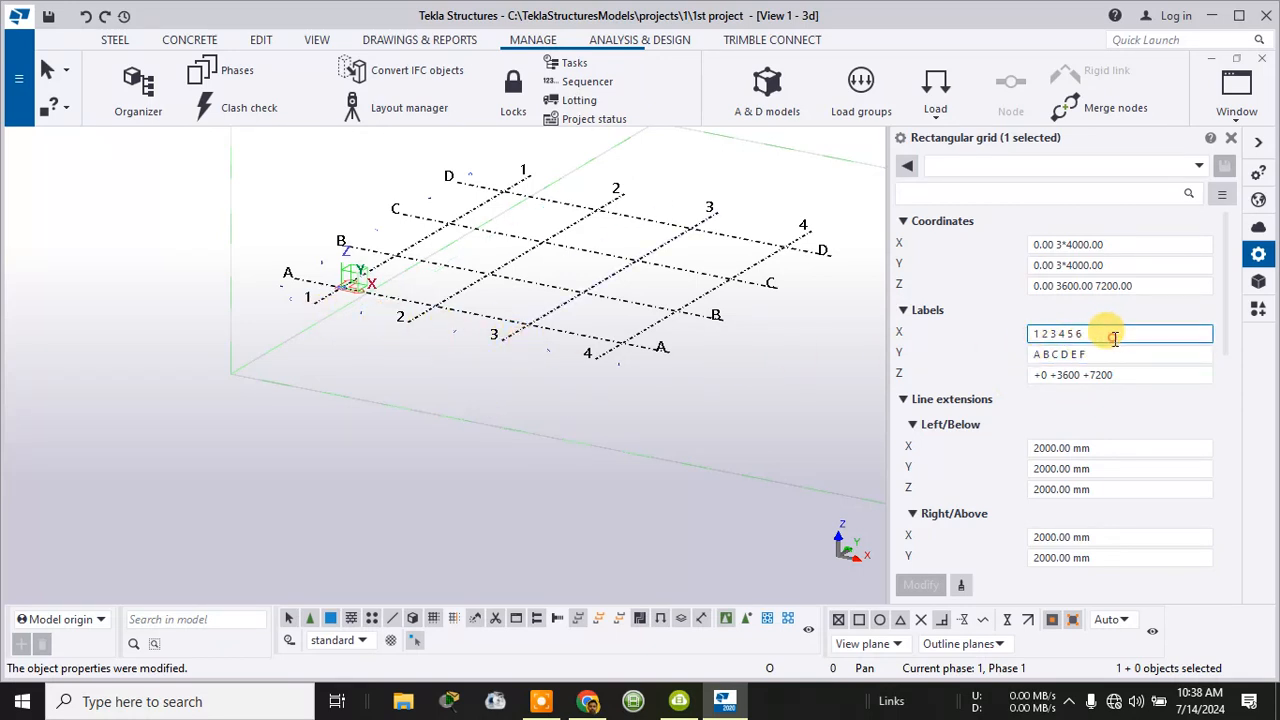
left_click_drag(1117, 331, 1071, 331)
key("BackSpace")
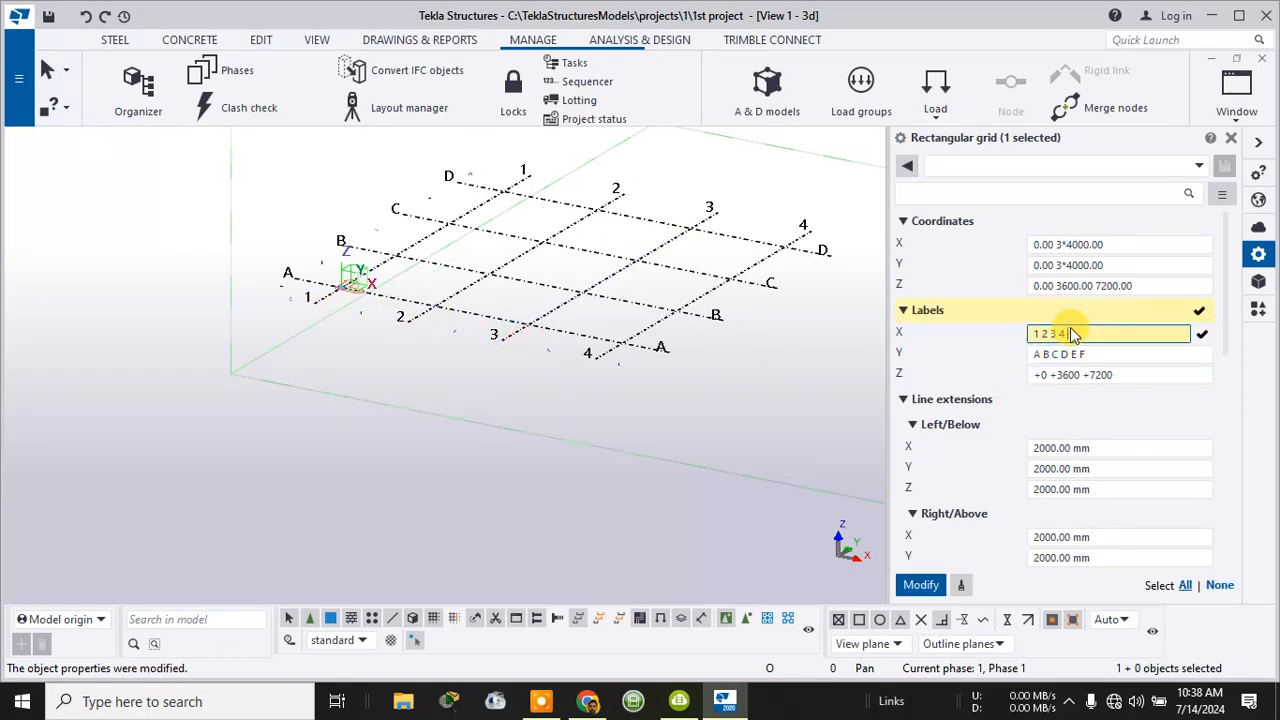
left_click(1094, 354)
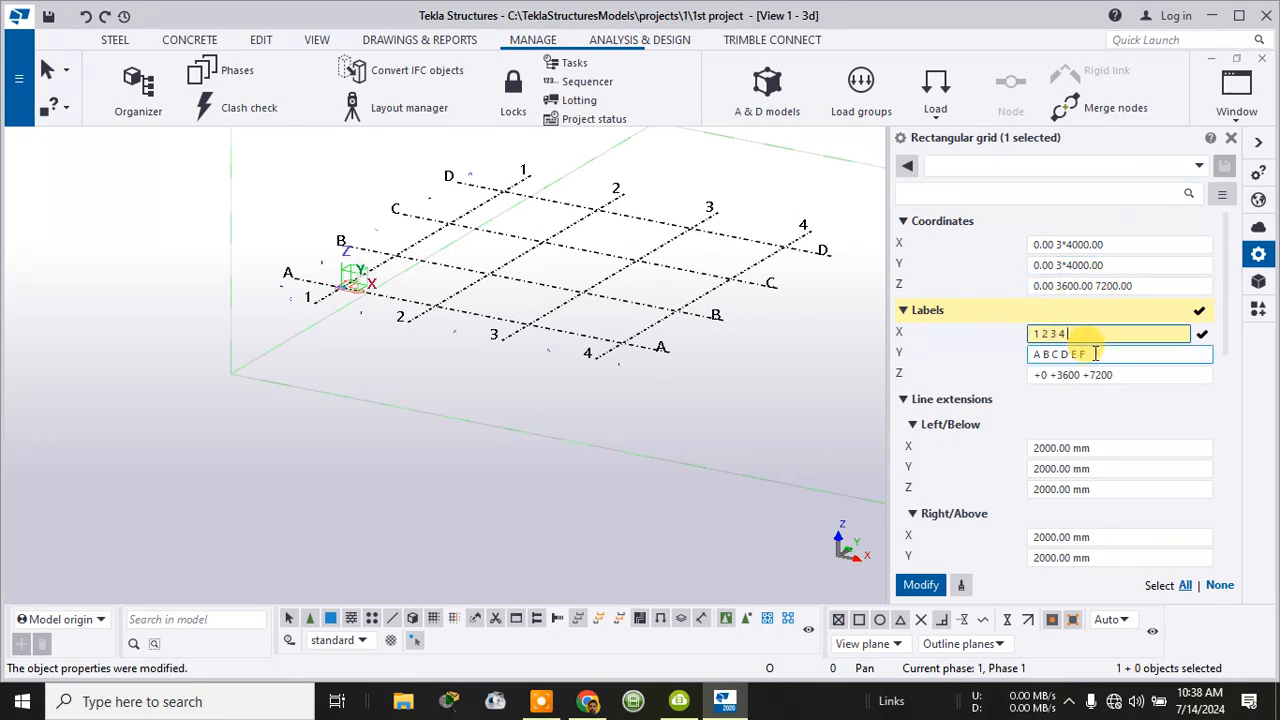
left_click_drag(1094, 354, 1072, 354)
key("BackSpace")
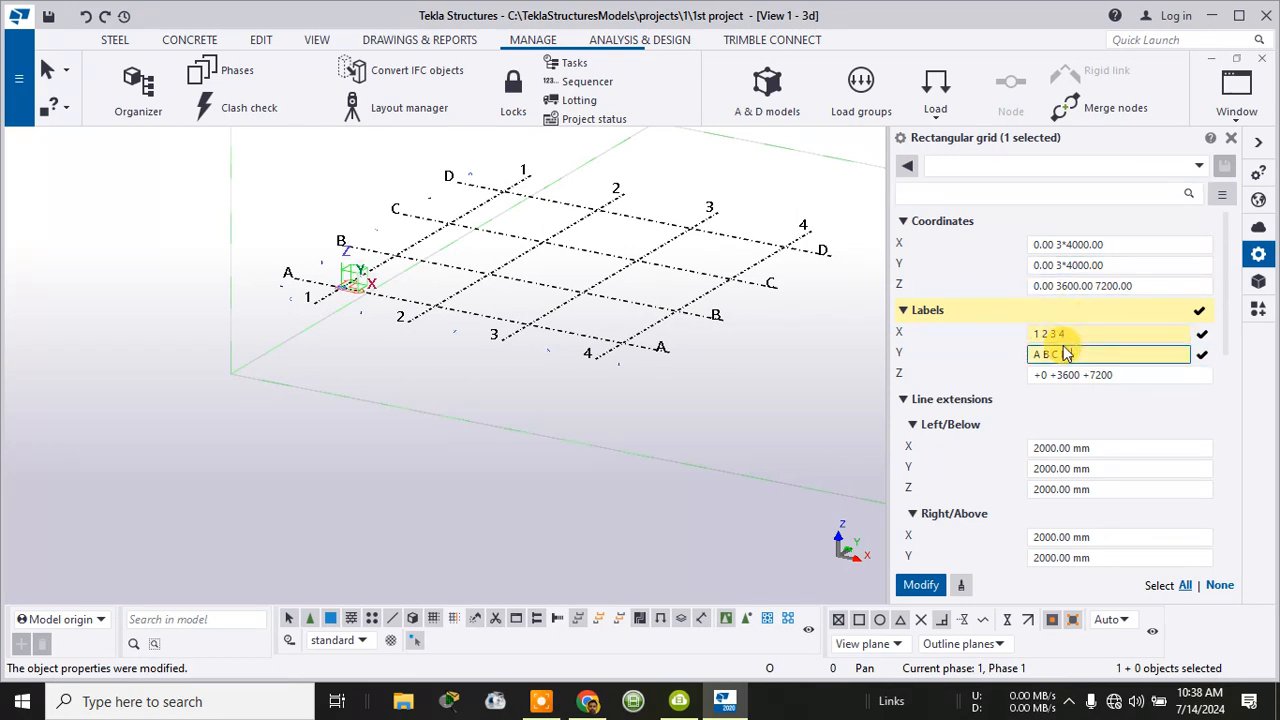
- Set the grid's Z labels to -500 +0 +3000 +6000 and apply the label modifications
left_click(1060, 376)
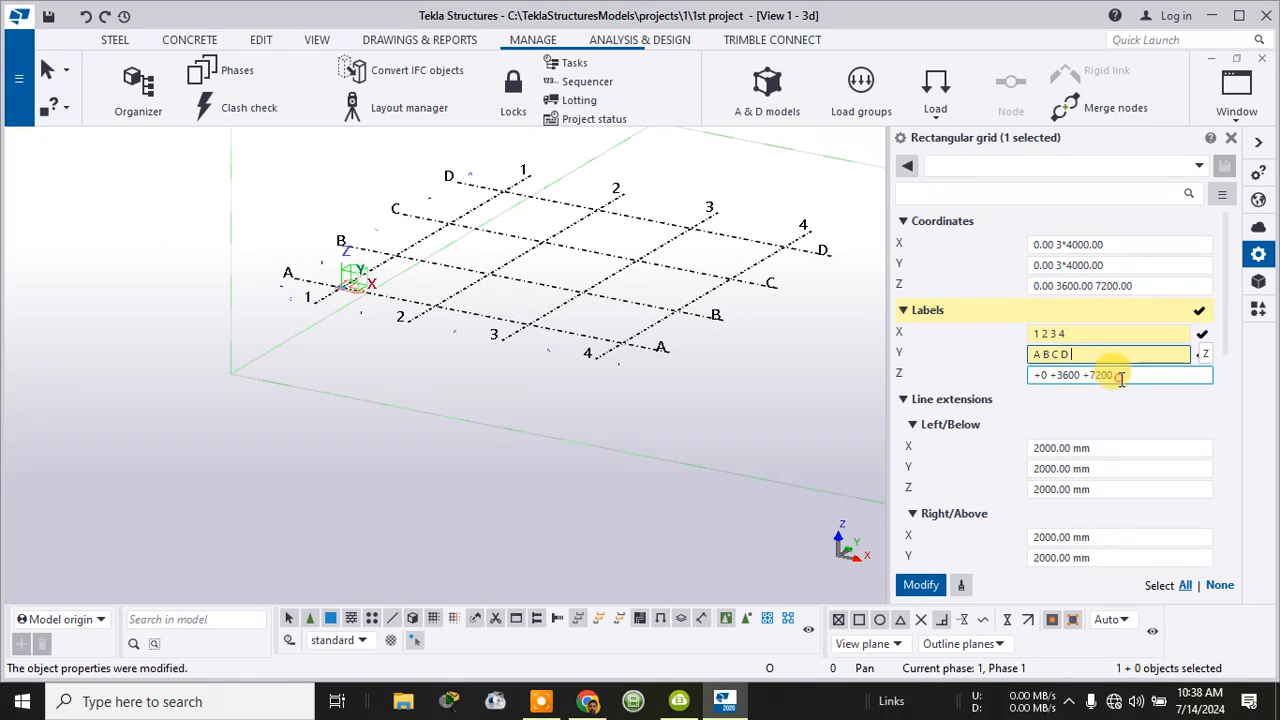
left_click_drag(1120, 377, 1066, 374)
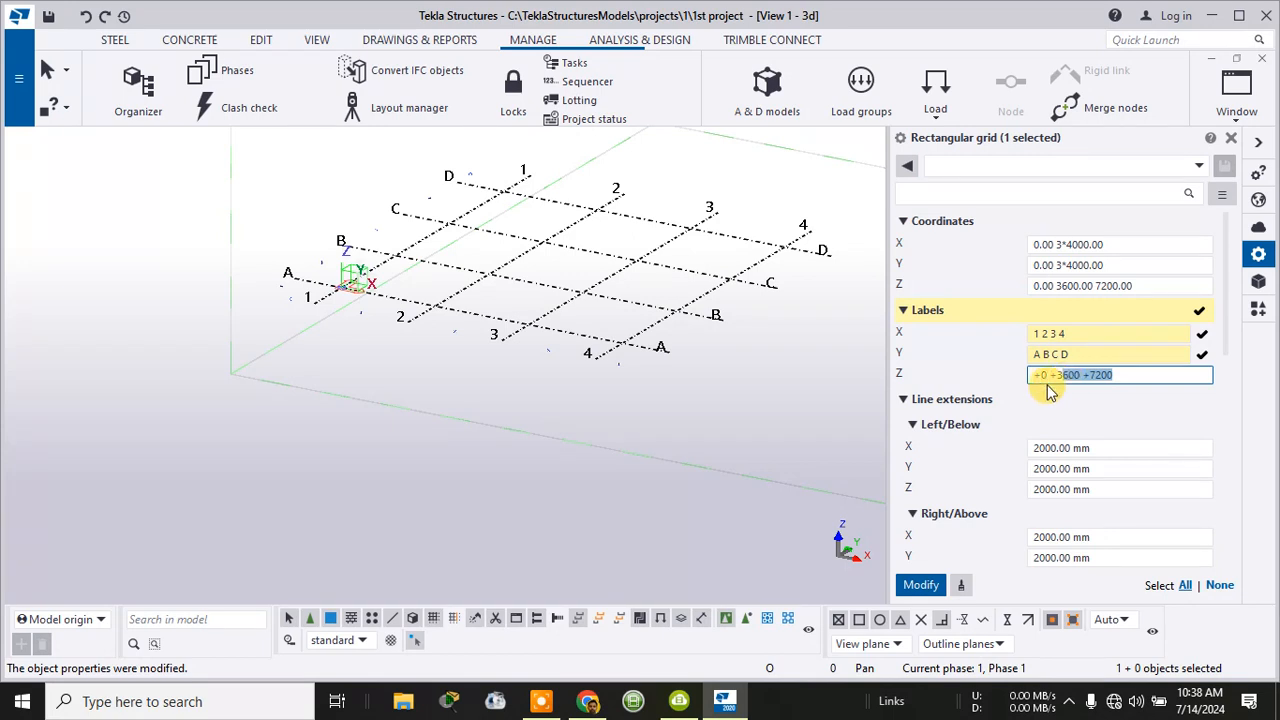
left_click_drag(1068, 383, 1062, 396)
left_click(1034, 375)
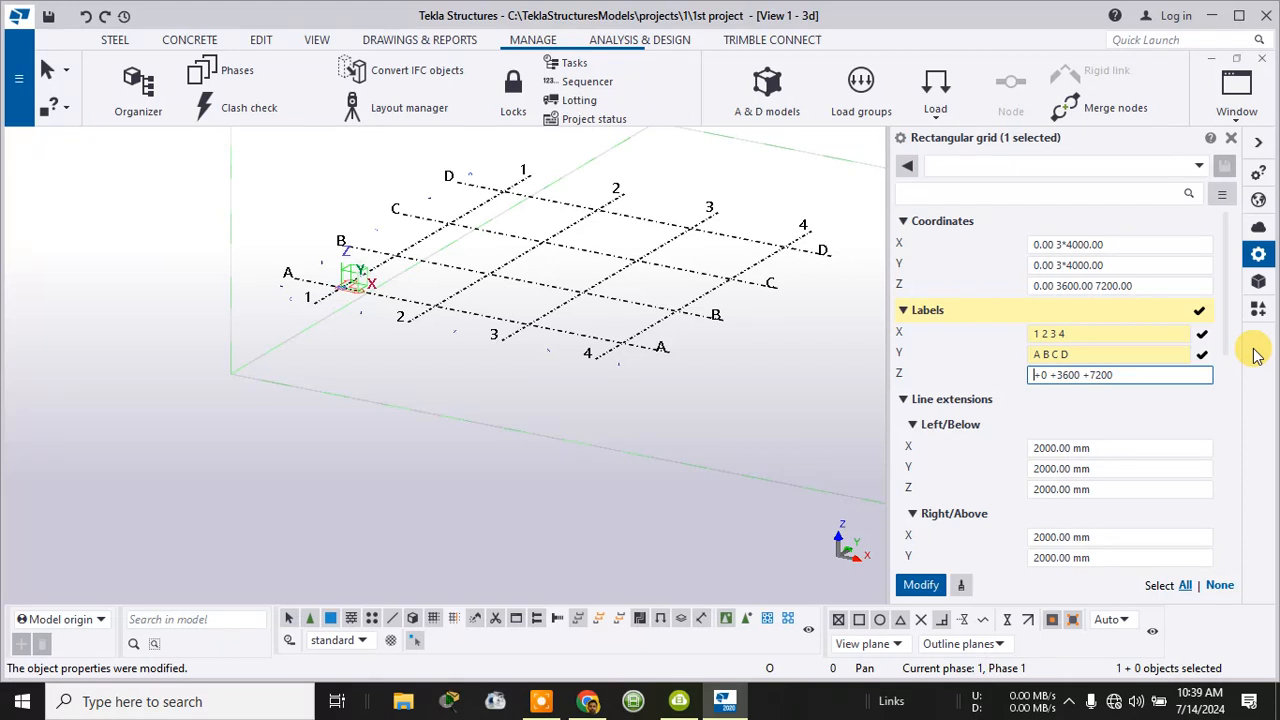
type("+")
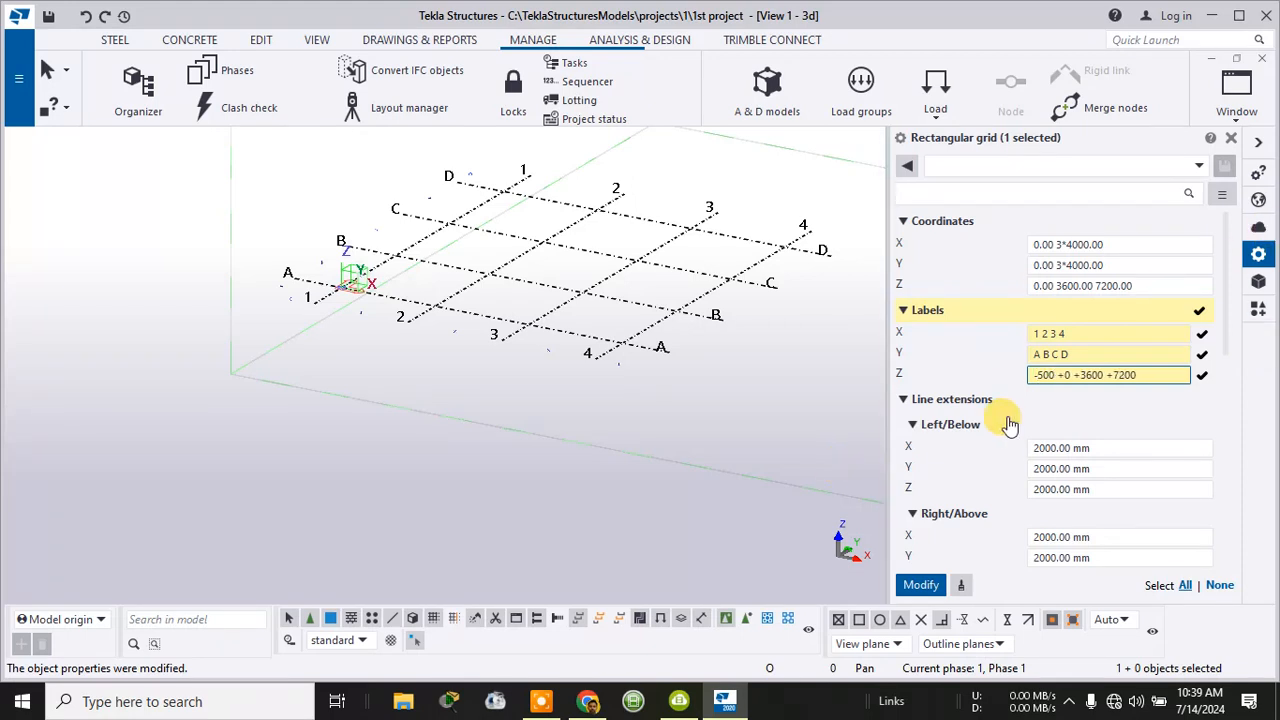
left_click(1051, 377)
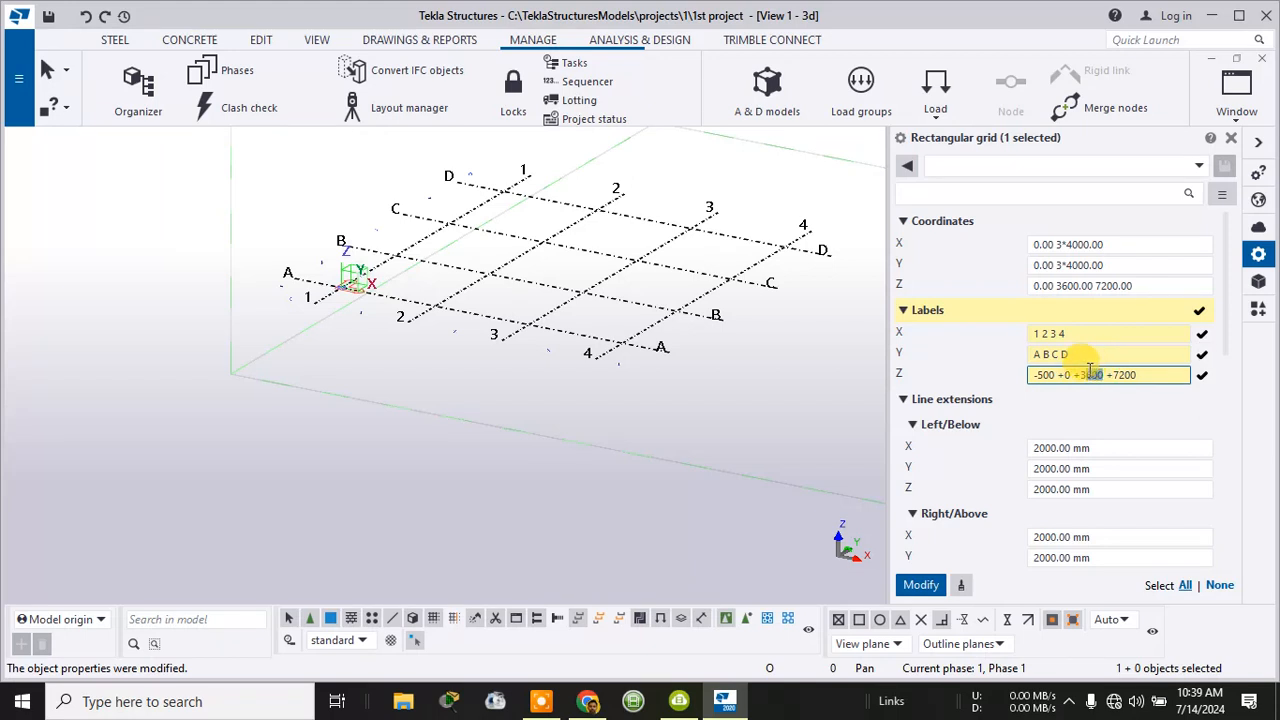
type("0")
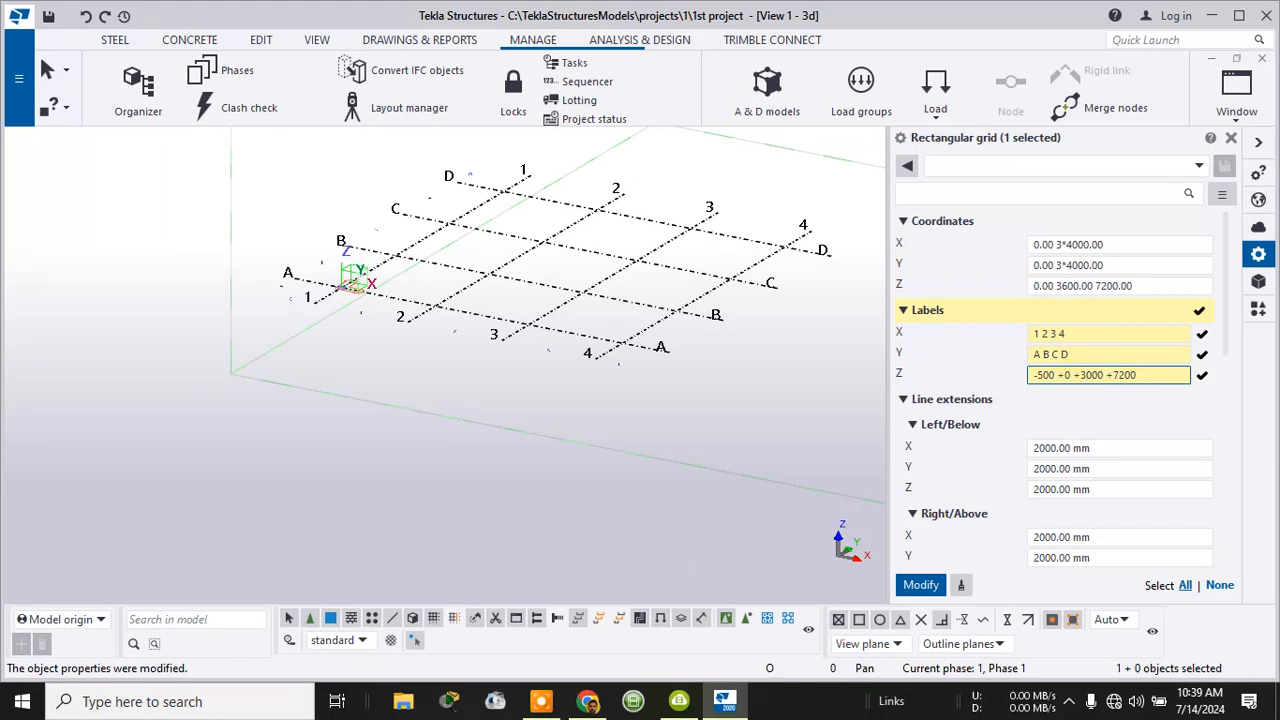
left_click_drag(1137, 375, 1115, 374)
type("6000")
left_click(924, 588)
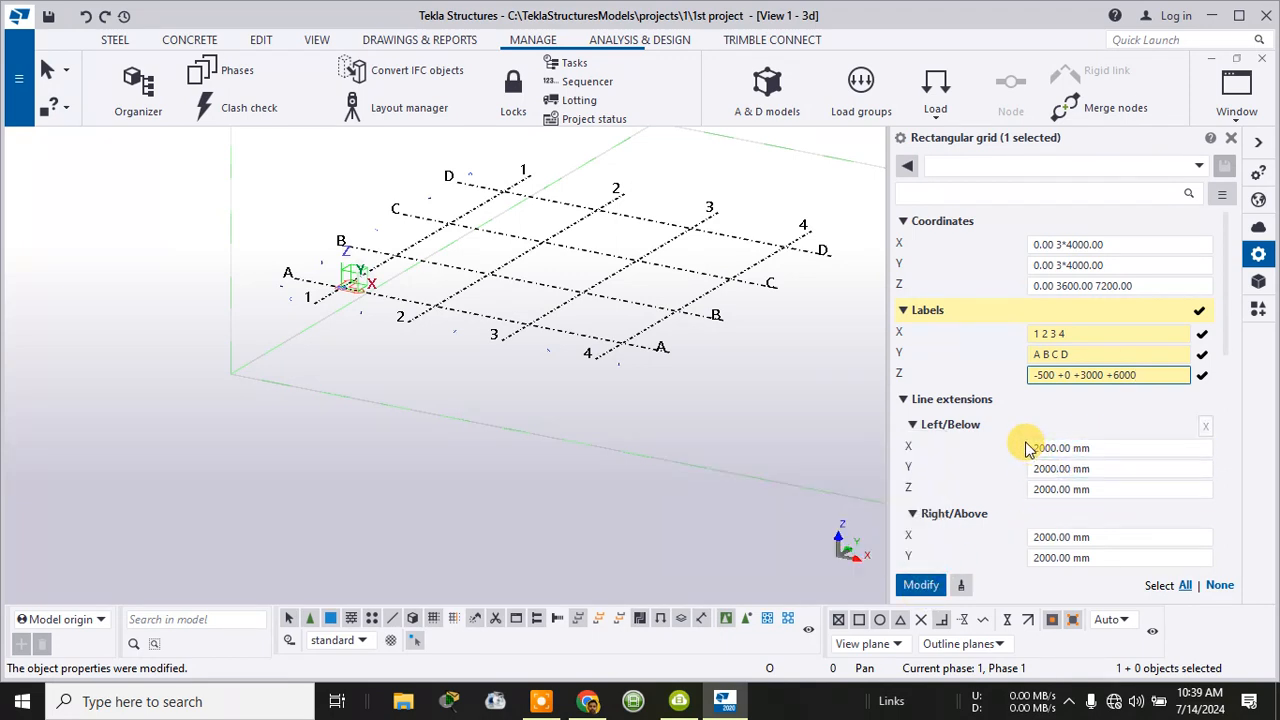
left_click(920, 586)
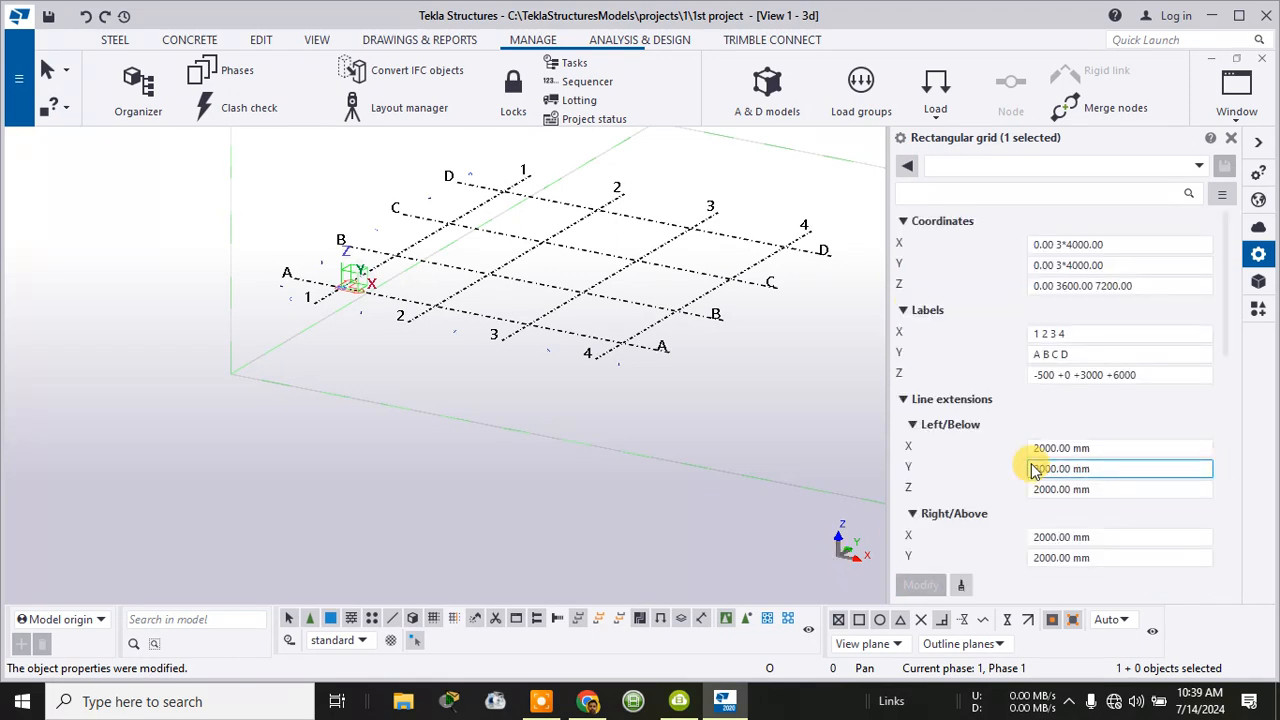
- Review the remaining rectangular grid properties, close them and examine the whole grid within the 3D work area
scroll(1017, 489, "down", 1)
scroll(1017, 489, "down", 5)
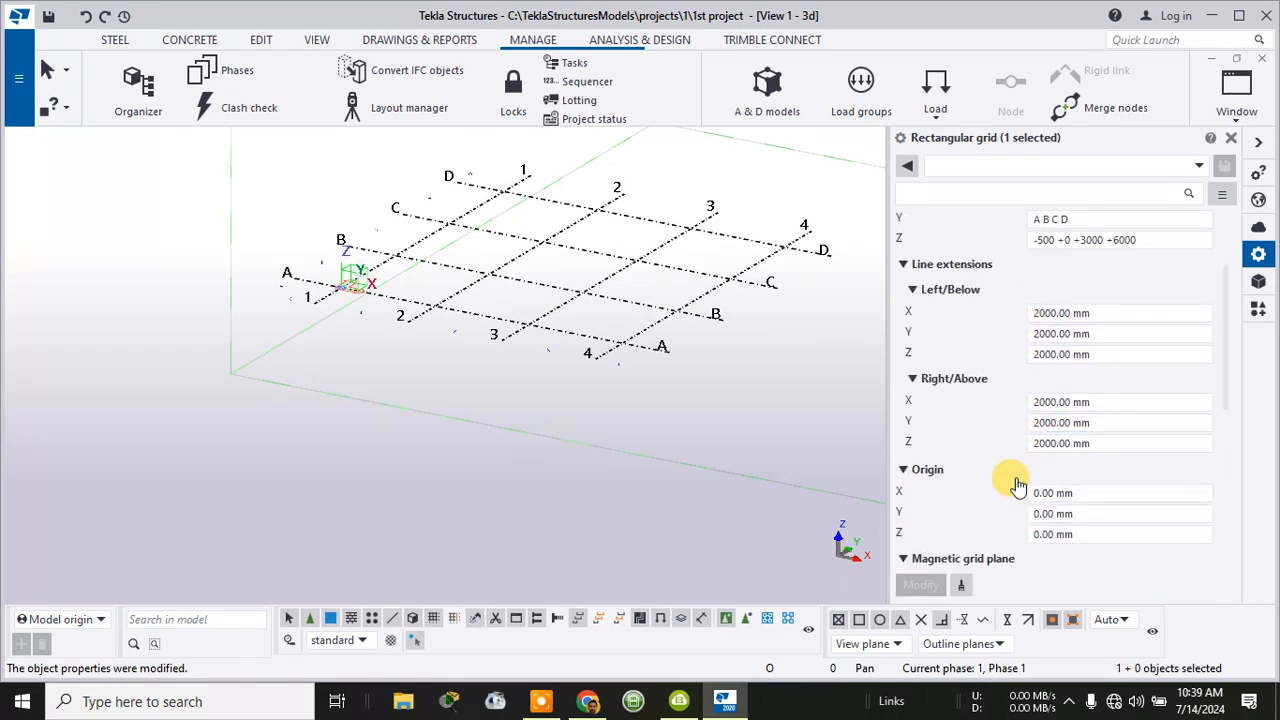
scroll(1020, 466, "down", 1)
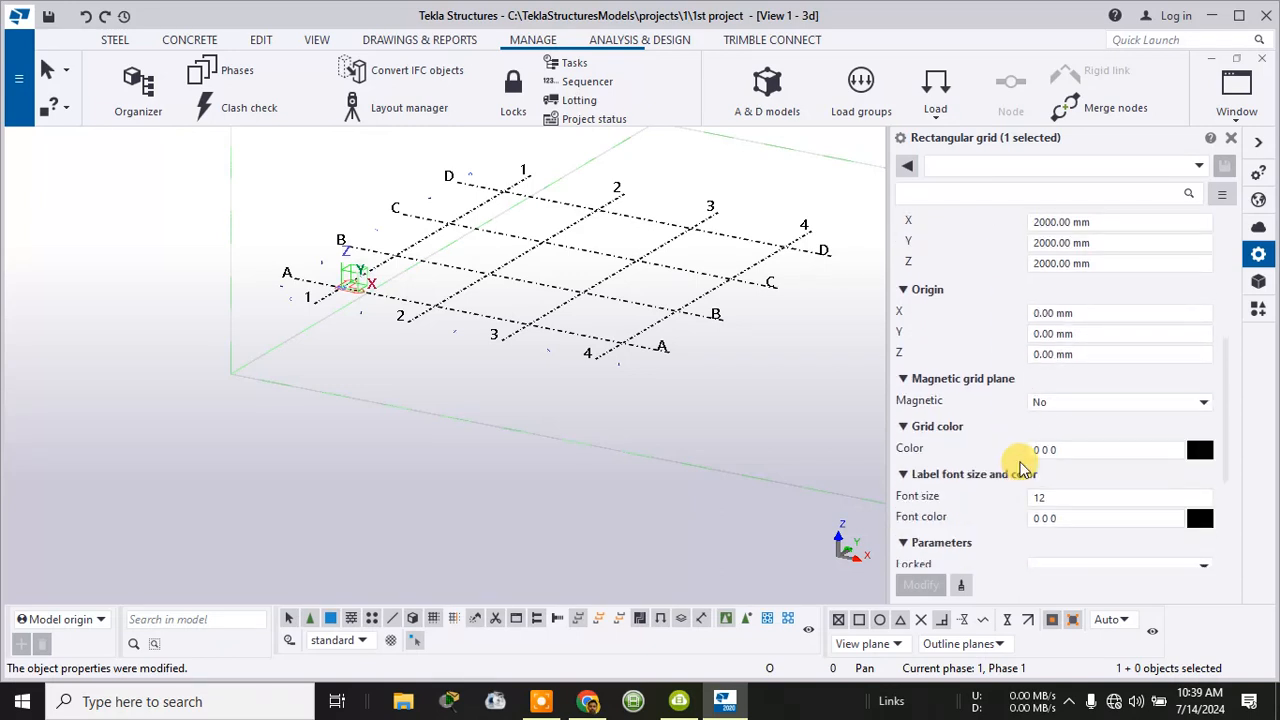
left_click(1040, 448)
scroll(1048, 447, "down", 5)
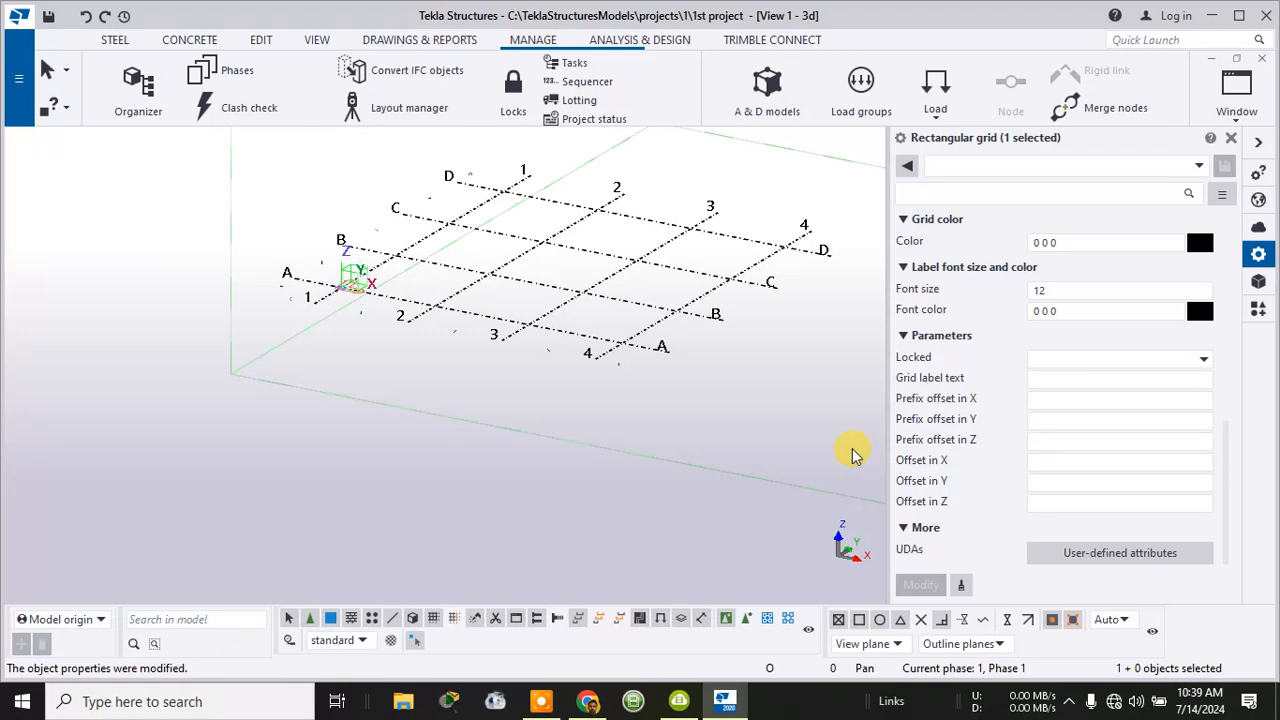
left_click(1230, 142)
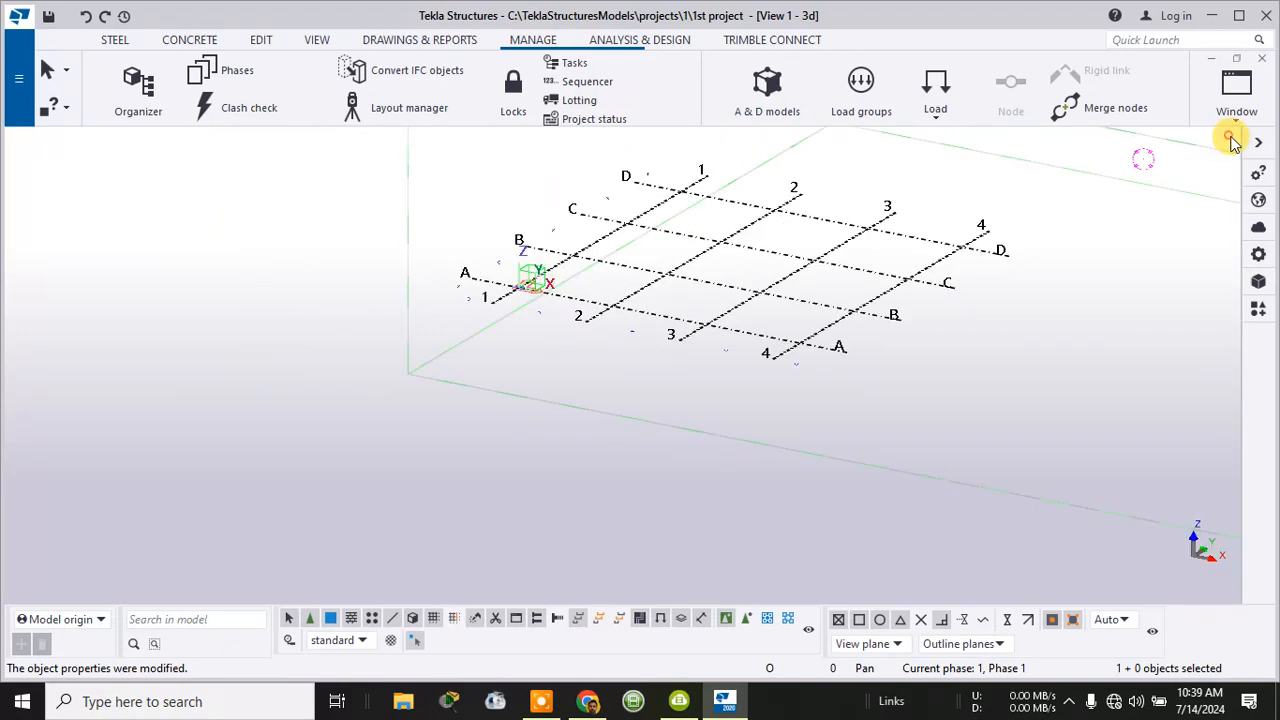
scroll(1006, 326, "down", 3)
scroll(1008, 330, "down", 2)
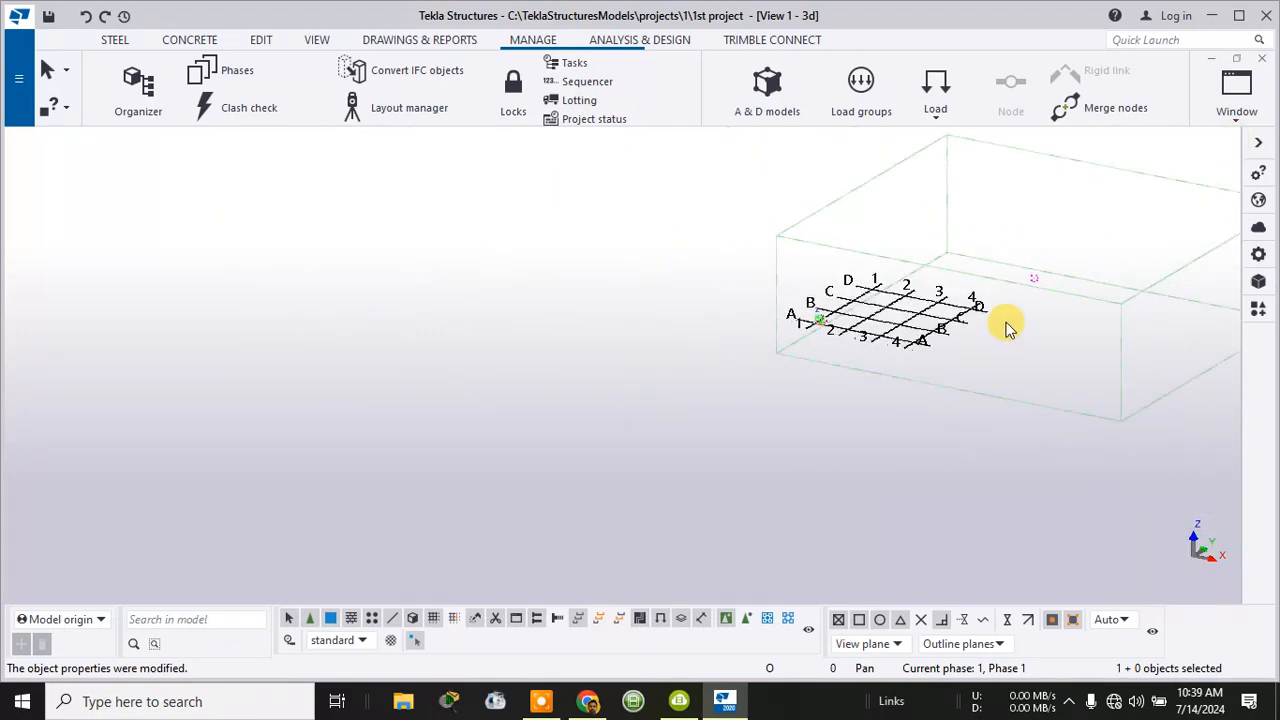
middle_click_drag(1008, 330, 570, 400)
scroll(565, 398, "up", 2)
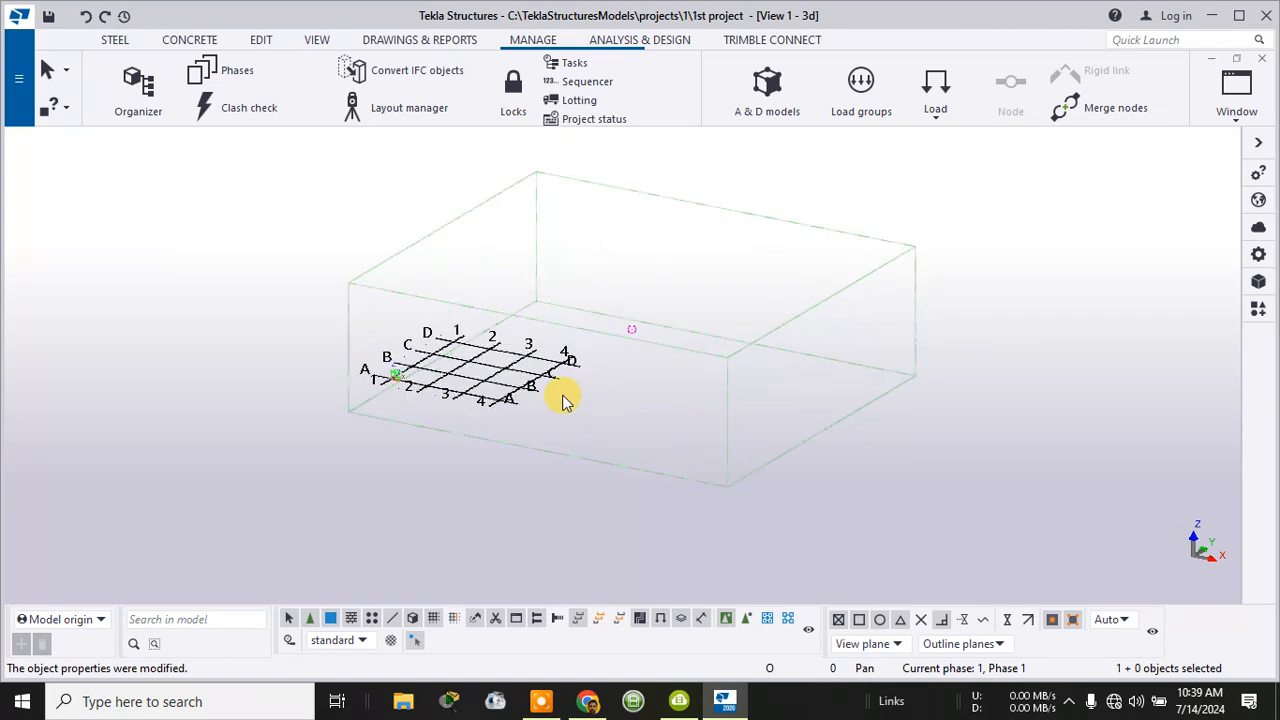
scroll(771, 340, "down", 3)
scroll(583, 400, "up", 2)
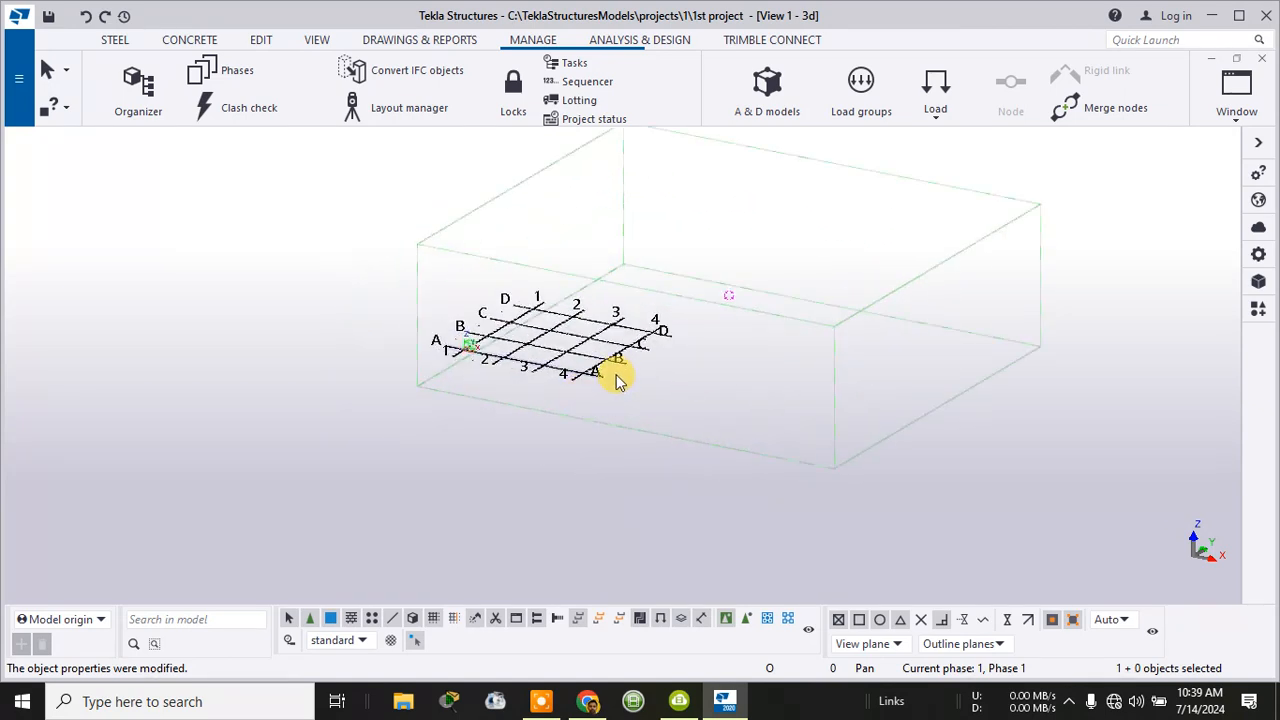
left_click(622, 360)
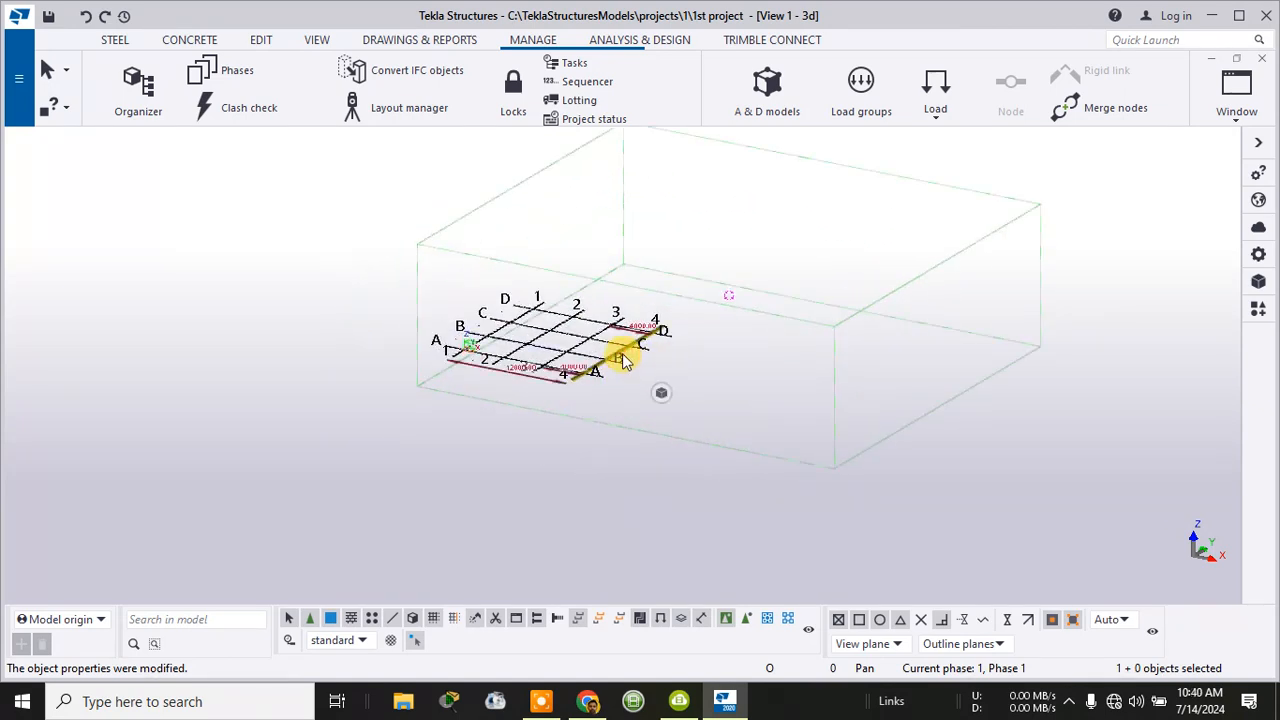
right_click(622, 360)
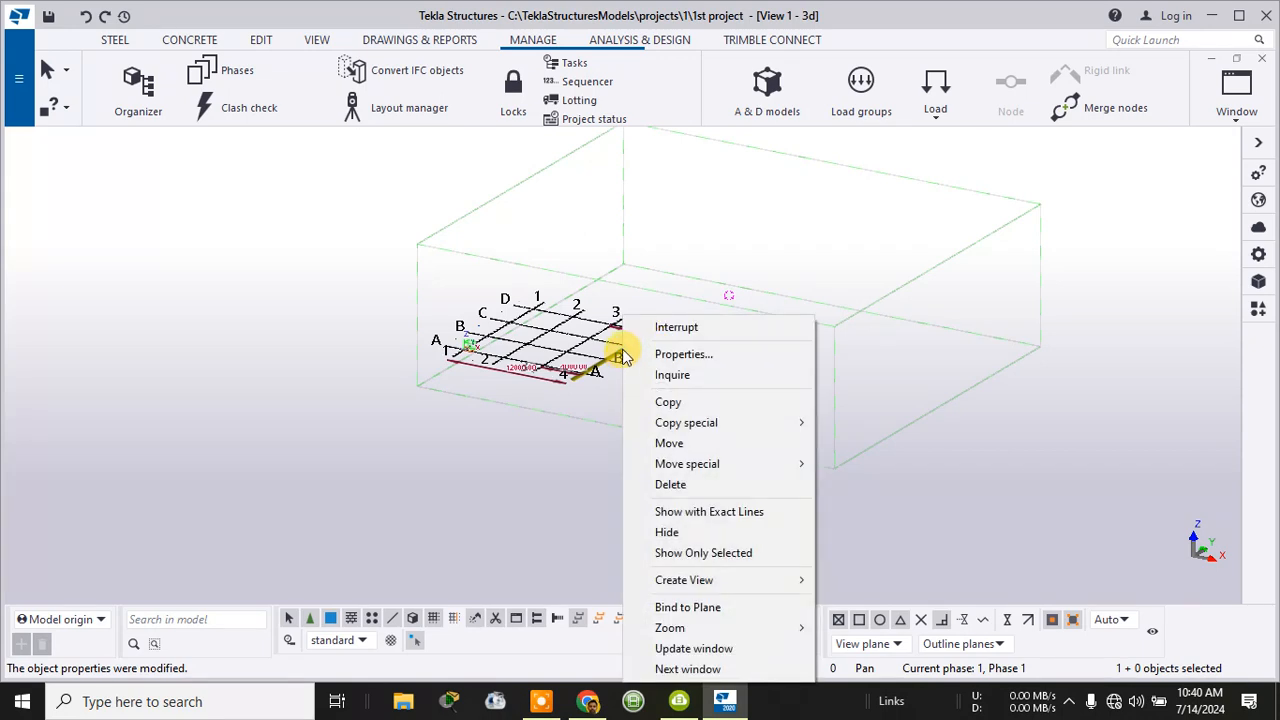
left_click(665, 327)
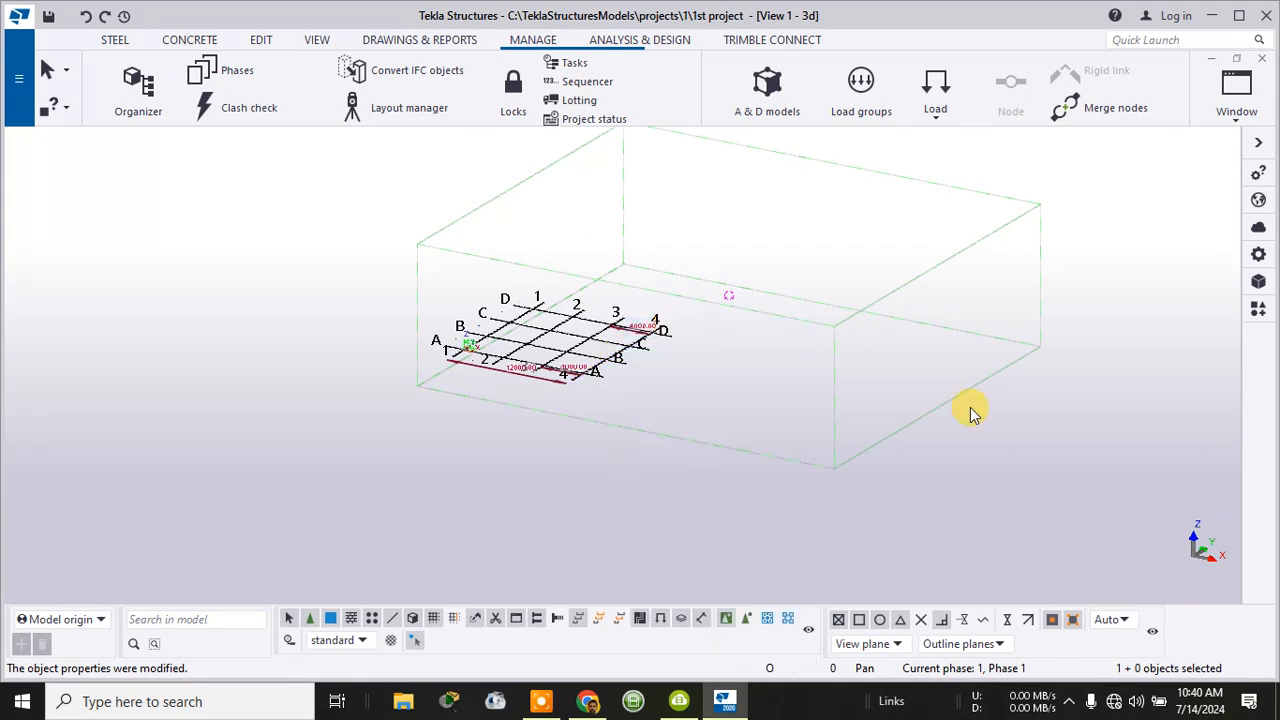
left_click(1004, 432)
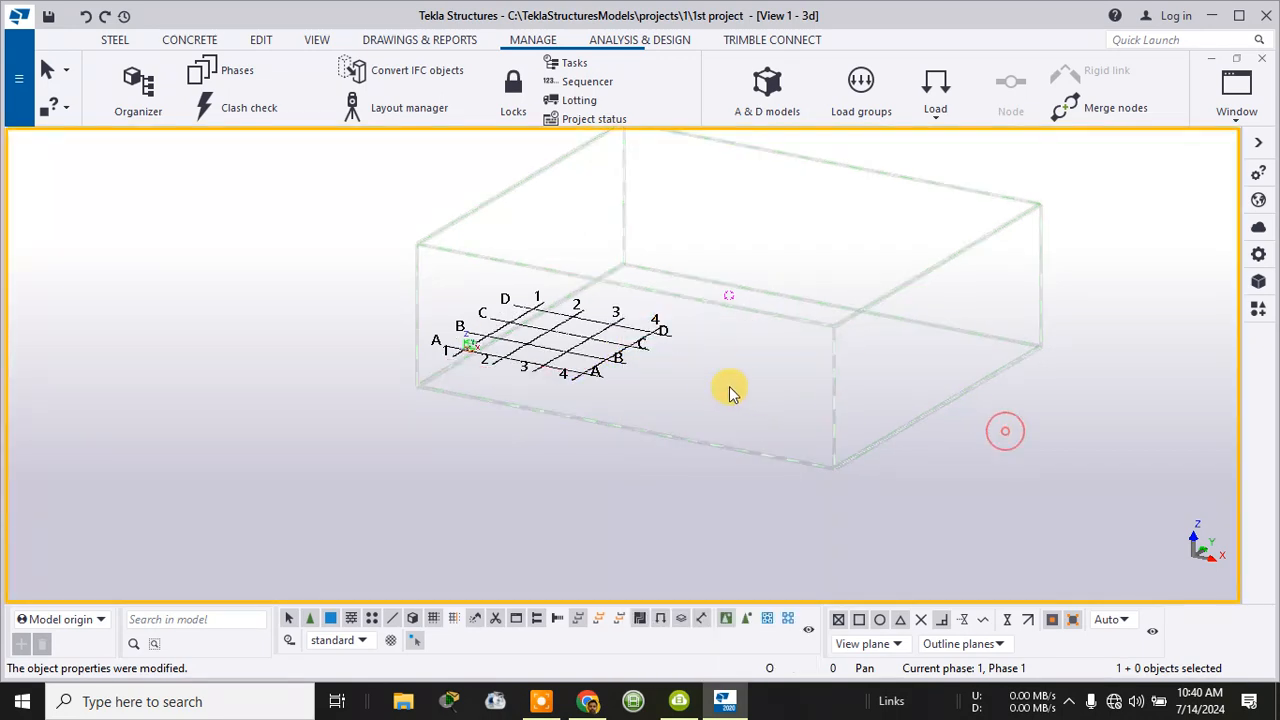
- Select the grid at line C and open the settings for creating views along its grid lines
left_click(636, 342)
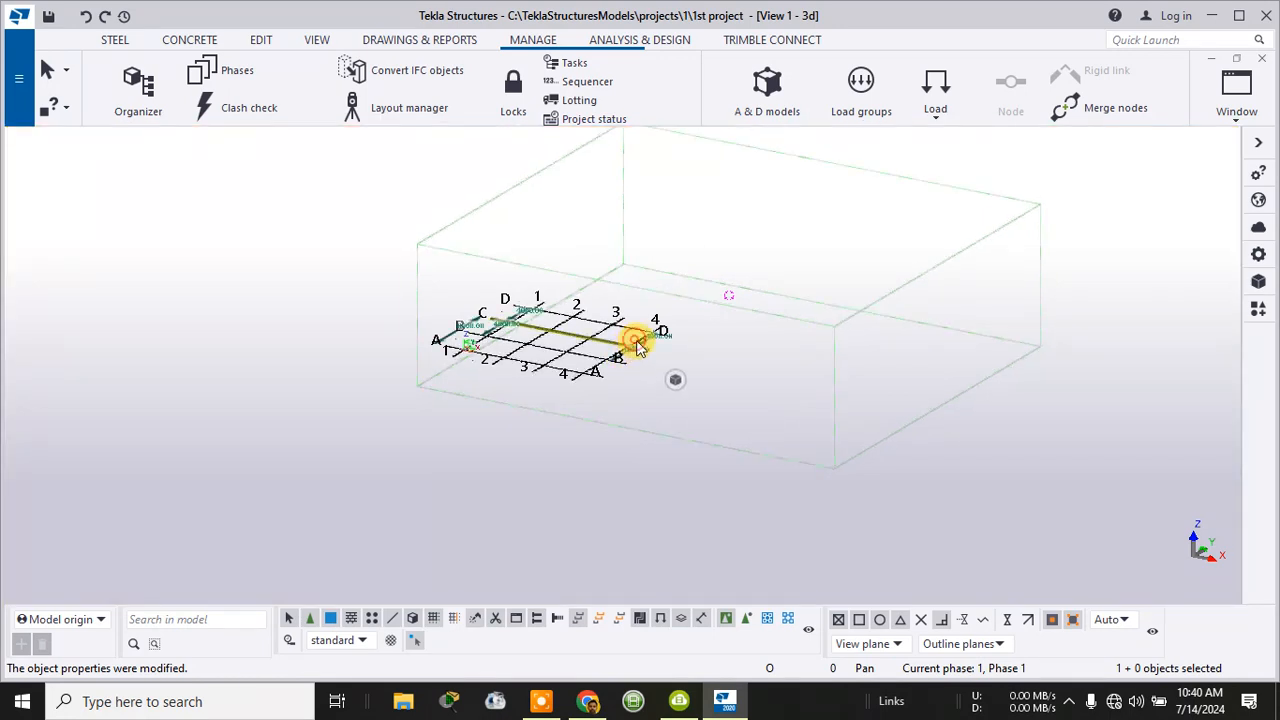
right_click(638, 352)
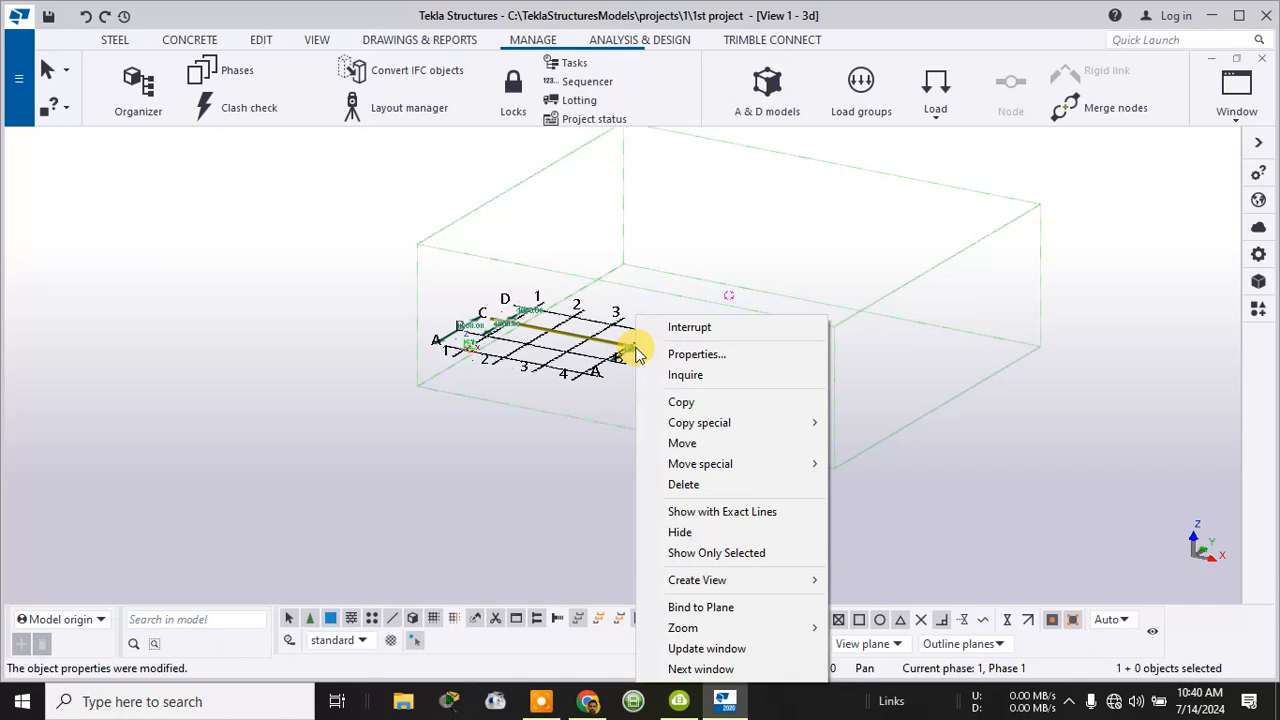
mouse_move(714, 580)
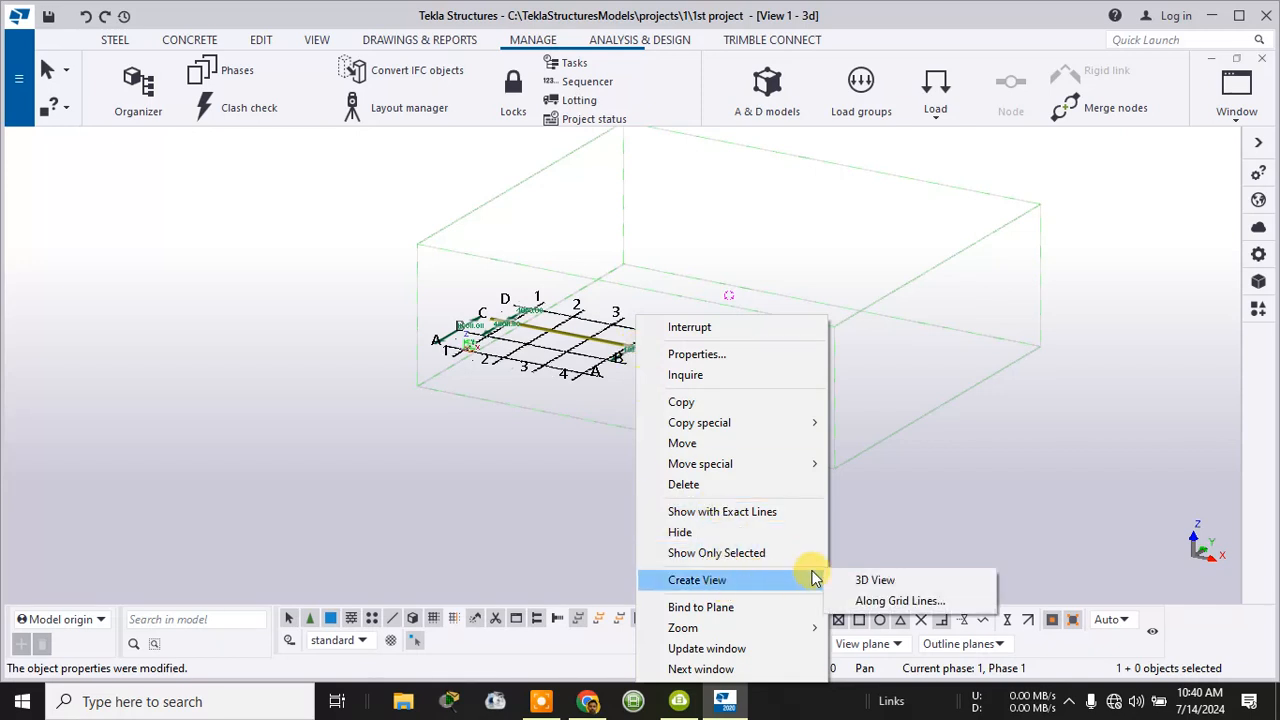
left_click(873, 605)
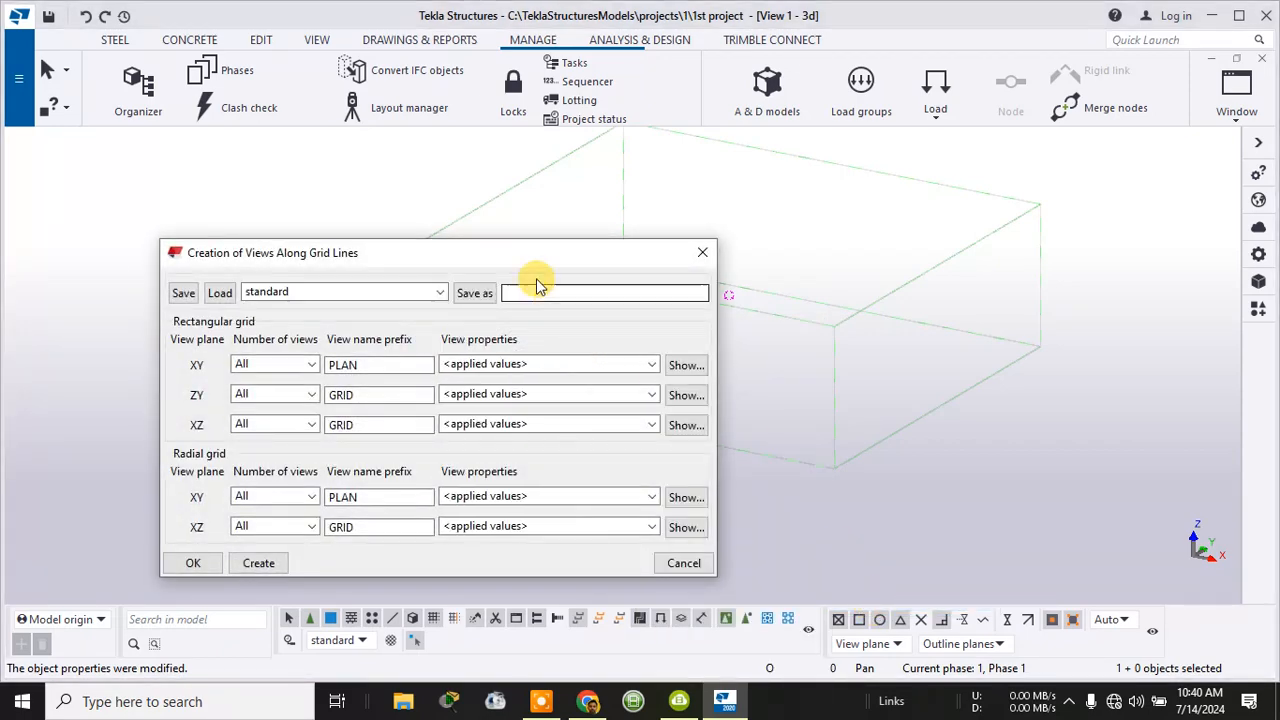
left_click_drag(529, 262, 706, 177)
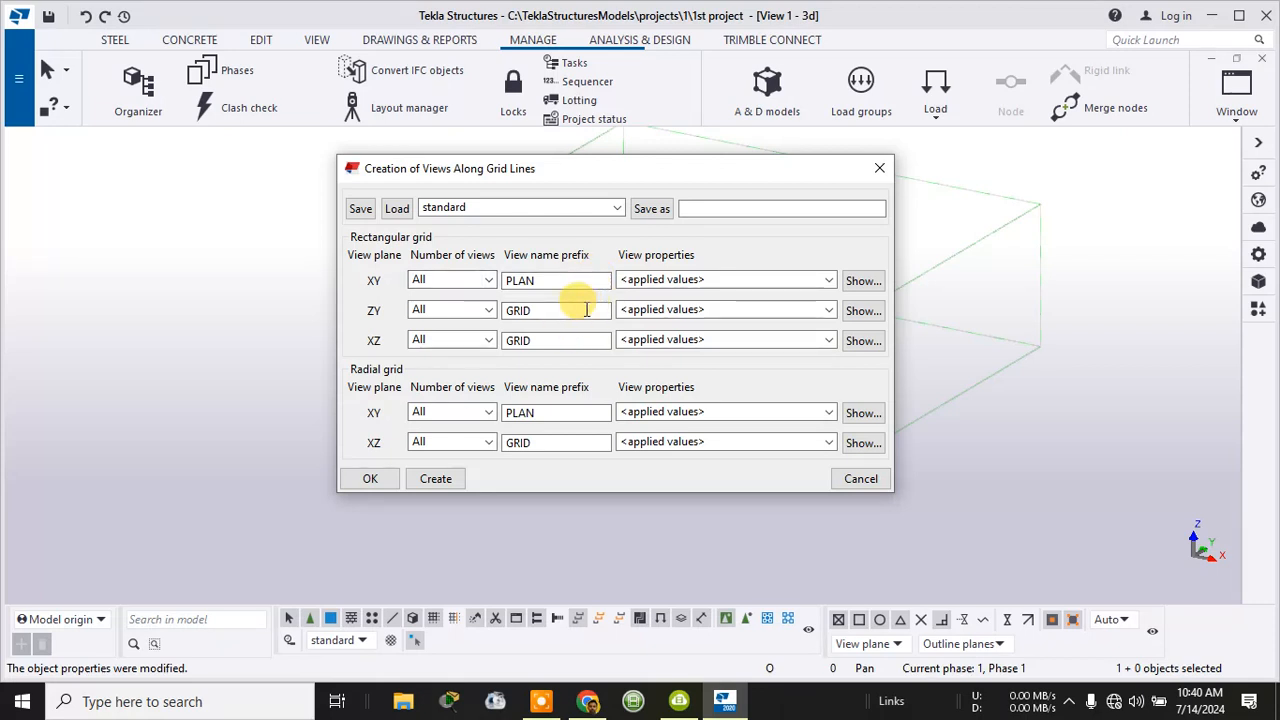
- Set the view properties of the rectangular grid's XY plan views to assembly_top_view
left_click(519, 443)
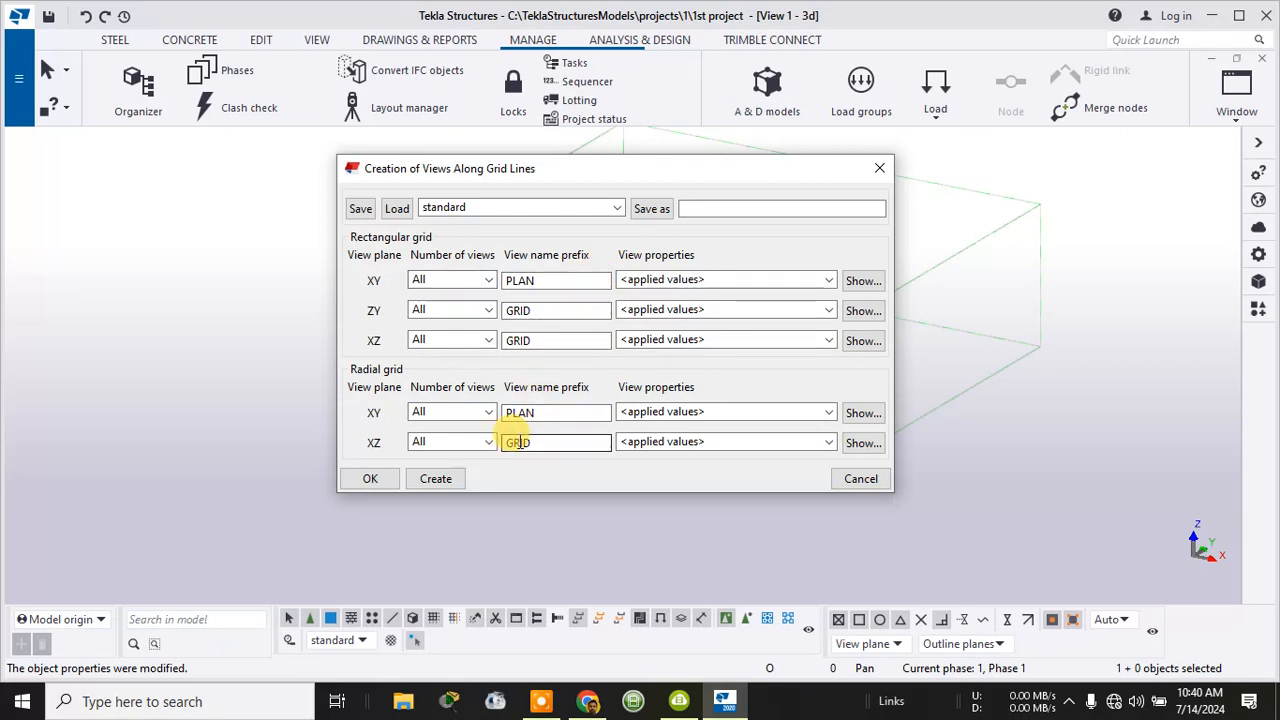
left_click(568, 413)
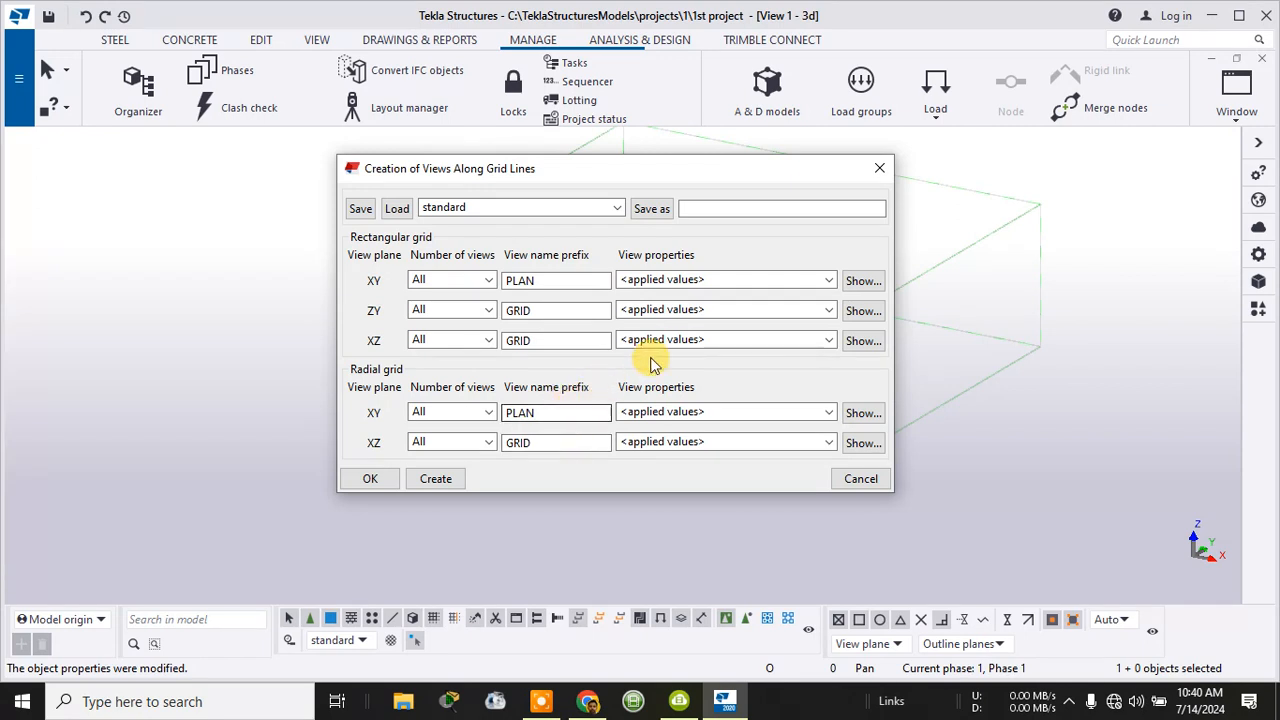
left_click(786, 281)
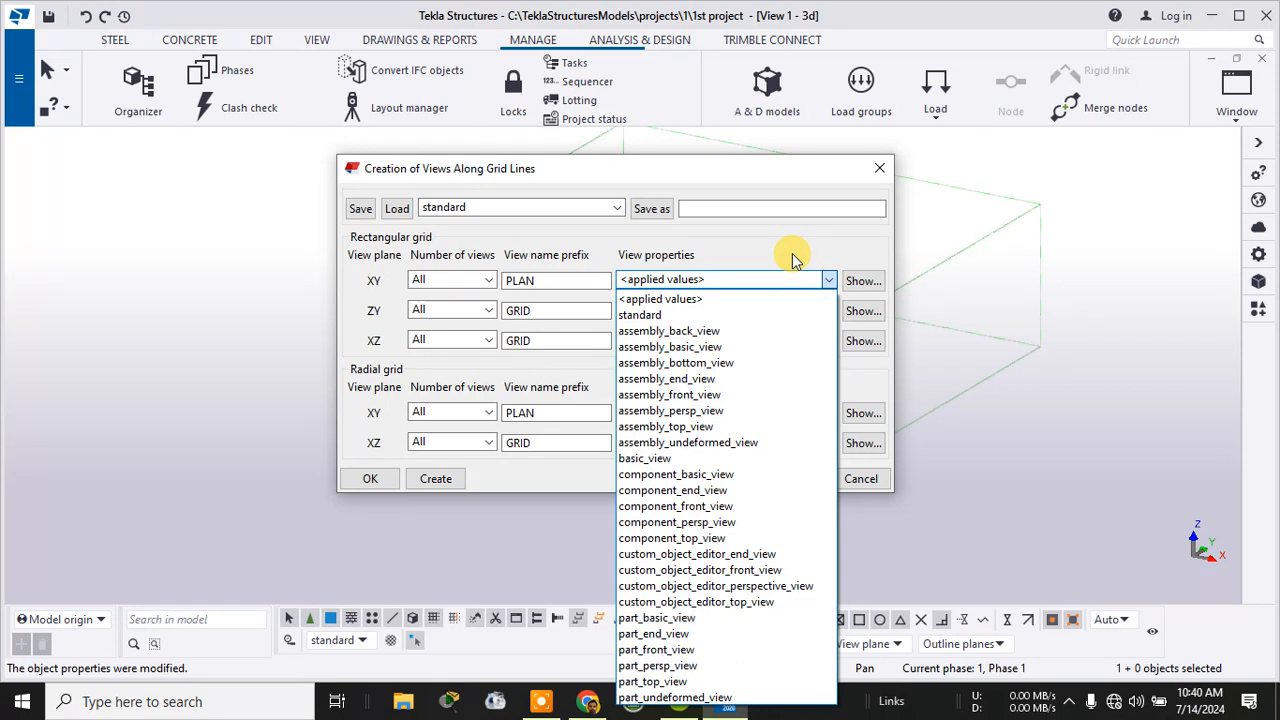
left_click(676, 427)
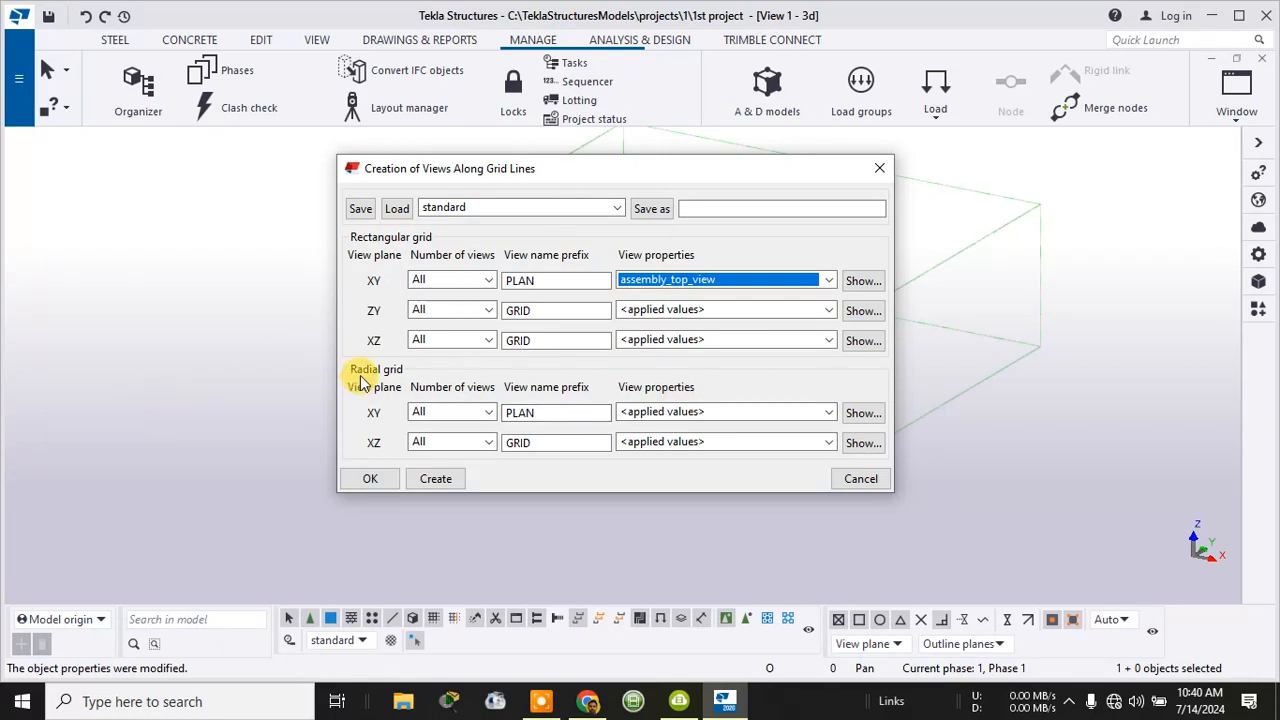
- Set the rectangular grid's view properties to assembly_front_view for the ZY plane and assembly_persp_view for the XZ plane
left_click(645, 312)
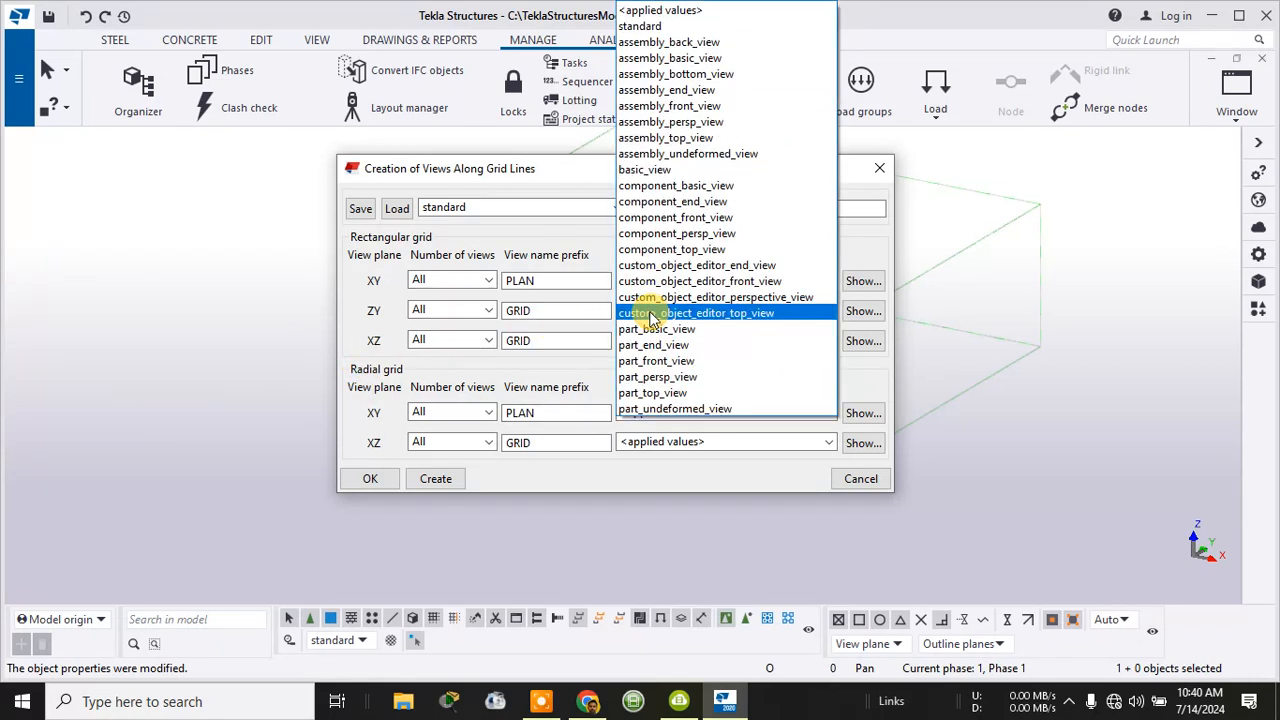
left_click(687, 107)
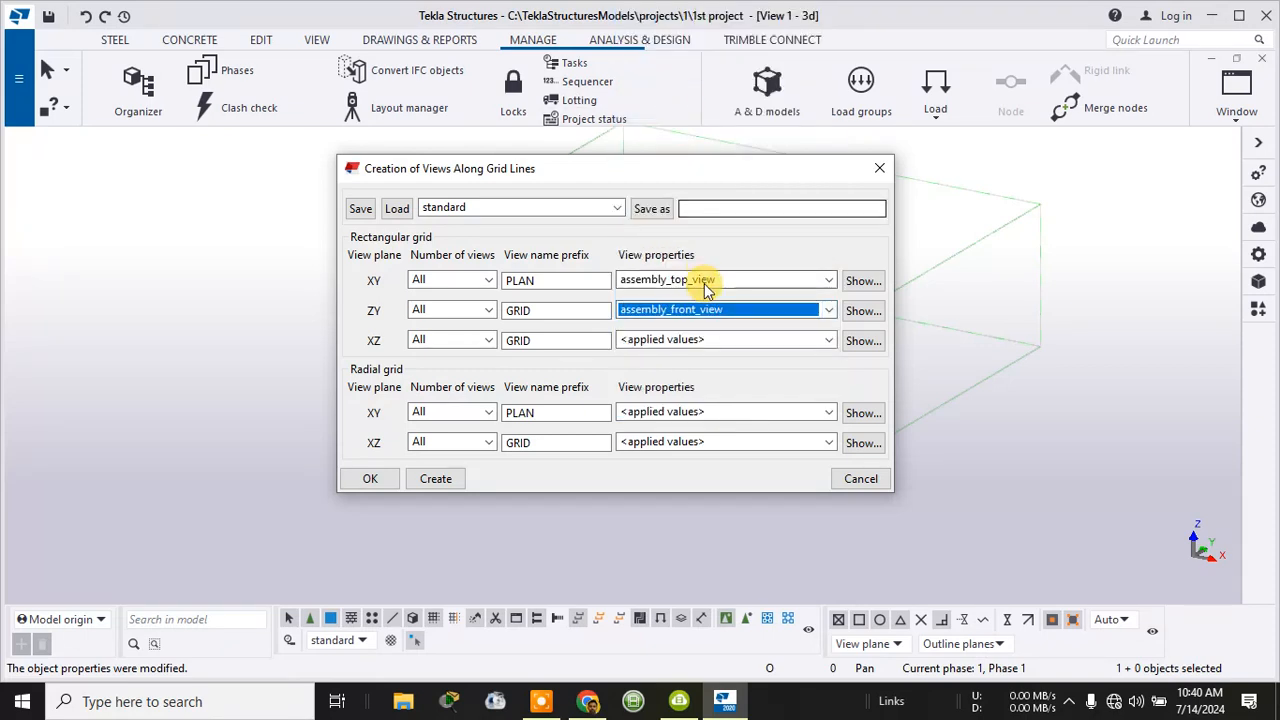
left_click(715, 347)
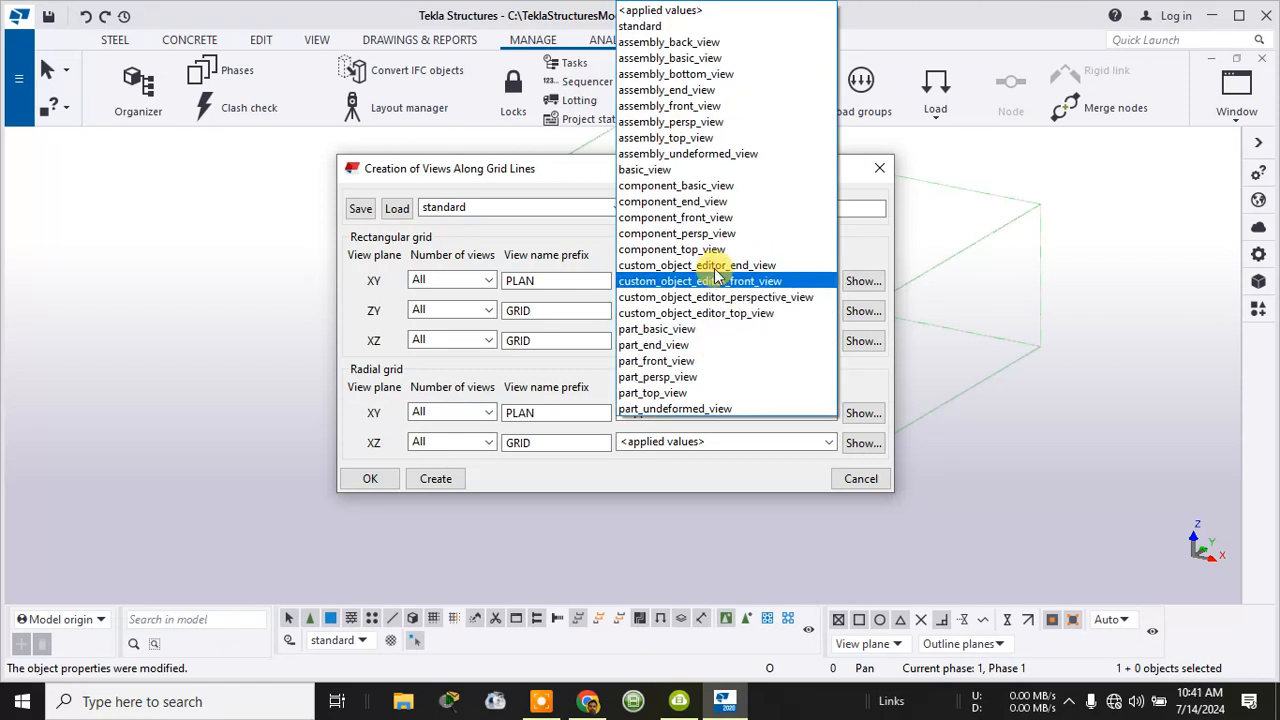
left_click(700, 137)
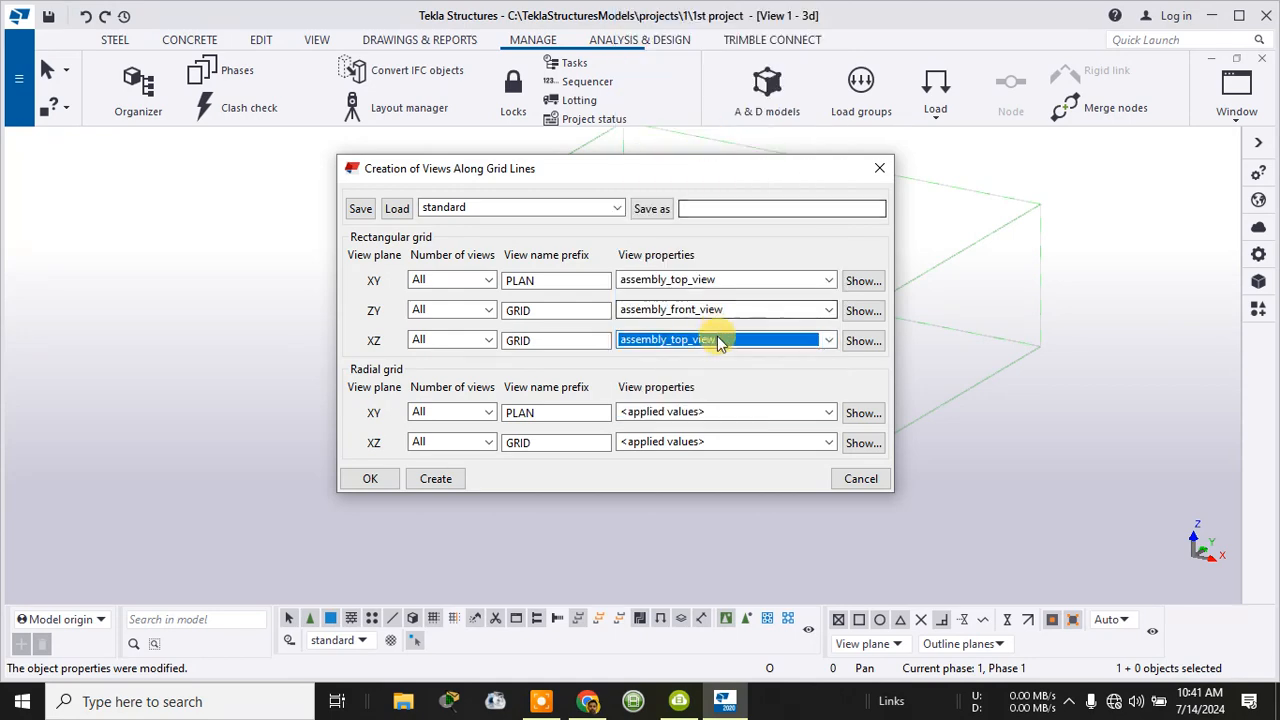
left_click(716, 340)
left_click(695, 122)
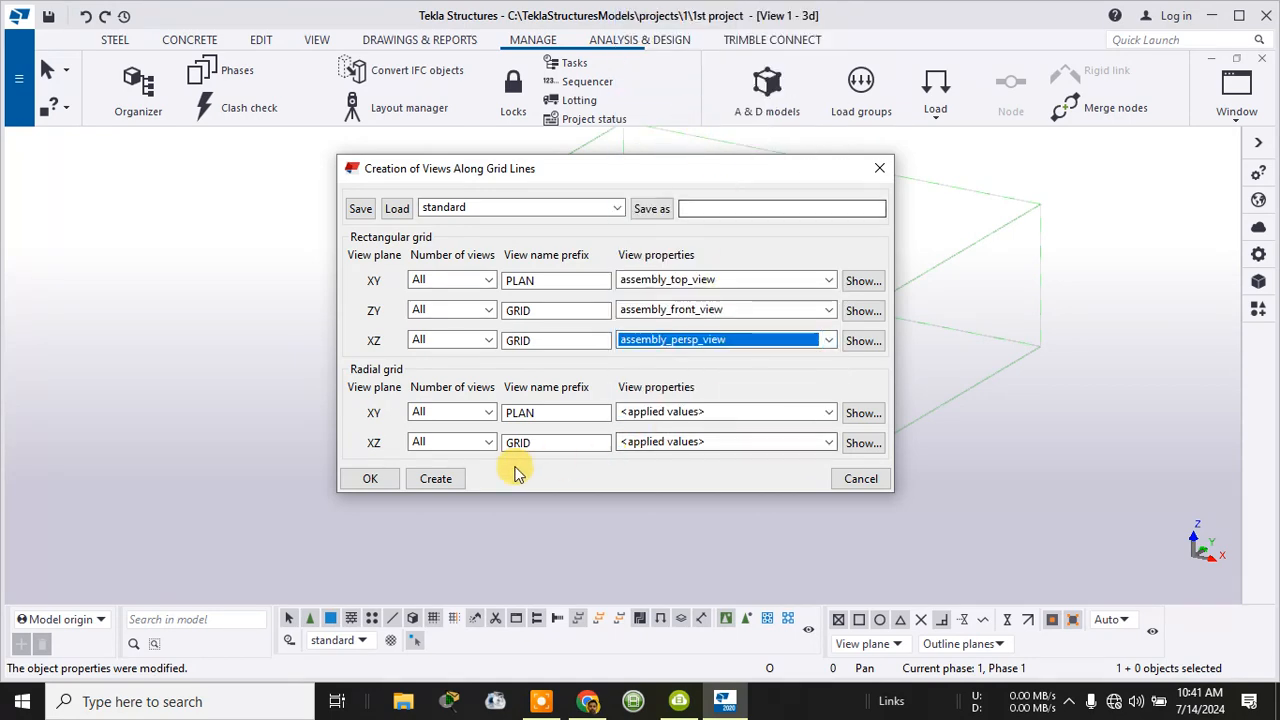
- Create the views along the grid lines, then close the list of views and the view creation settings
left_click(437, 480)
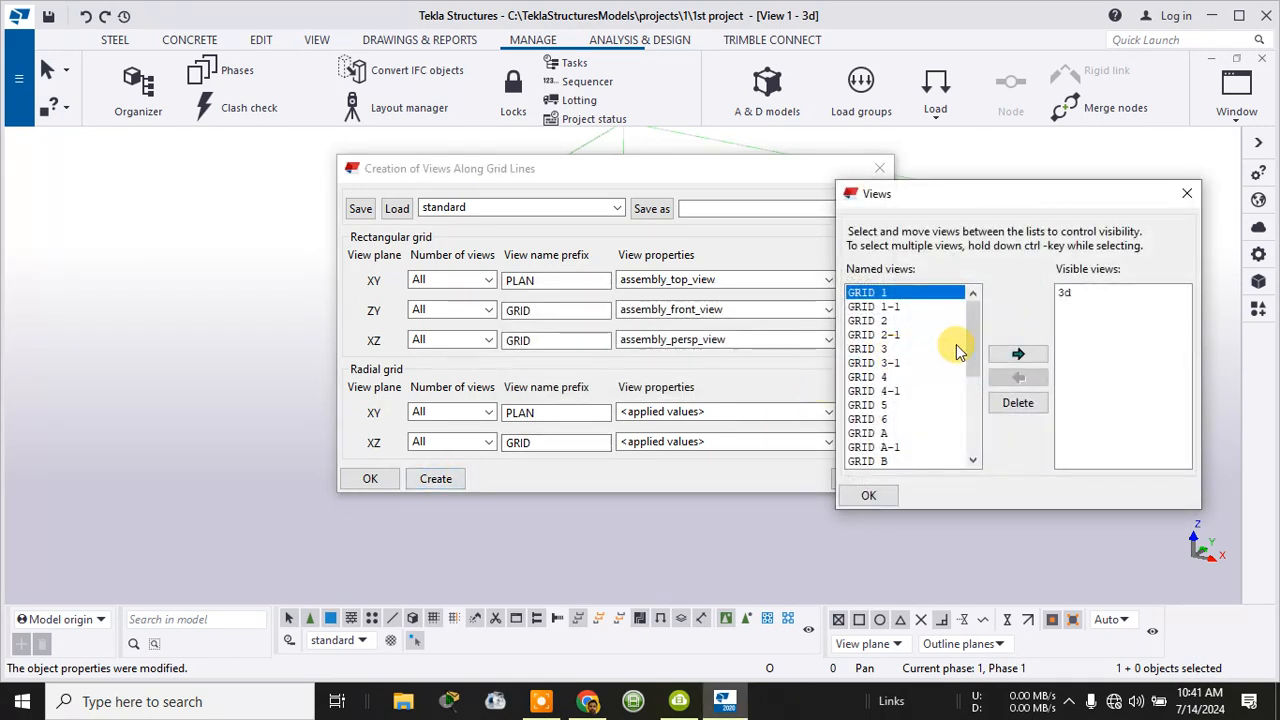
mouse_move(975, 344)
left_mouse_down()
mouse_move(972, 460)
mouse_move(975, 330)
left_mouse_up()
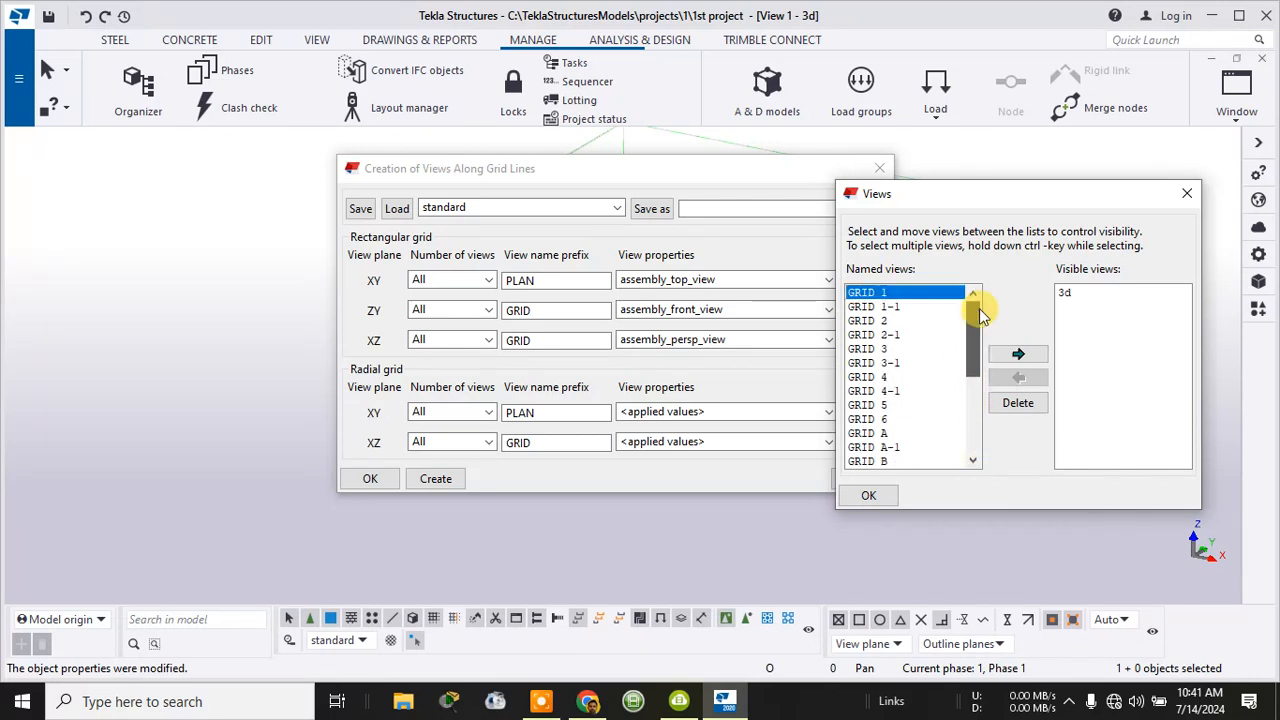
left_click(1185, 197)
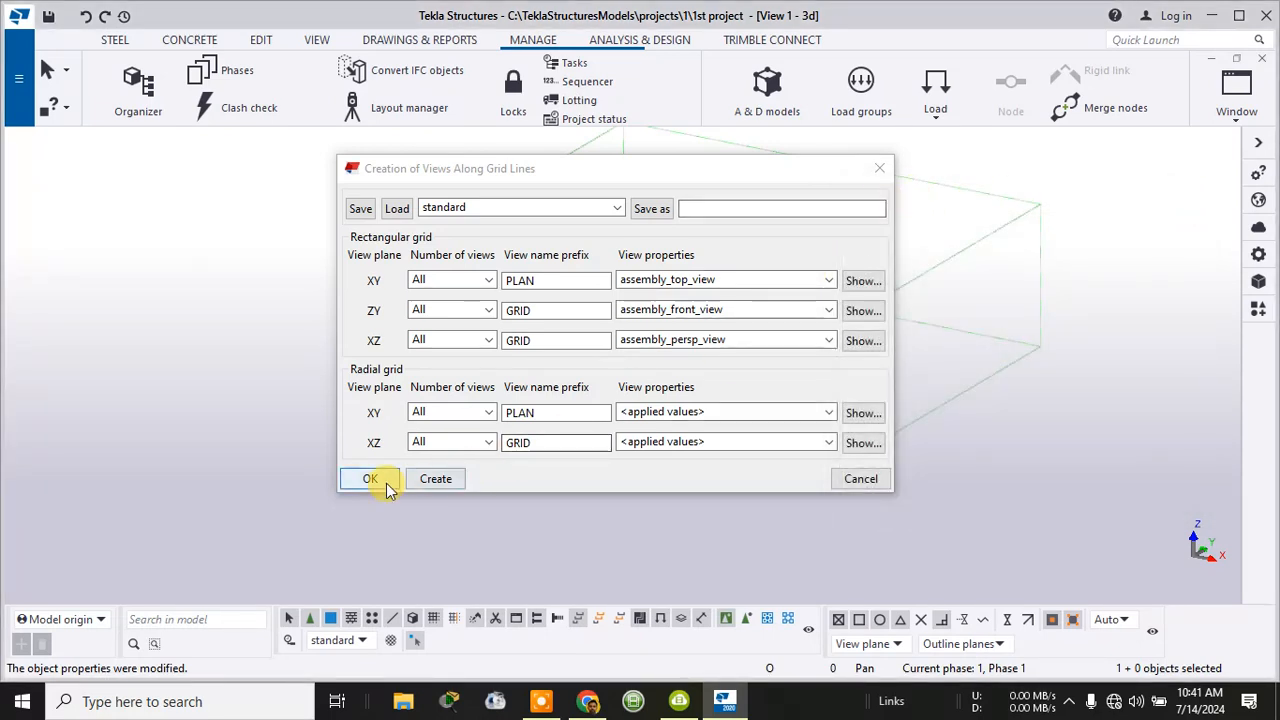
left_click(879, 169)
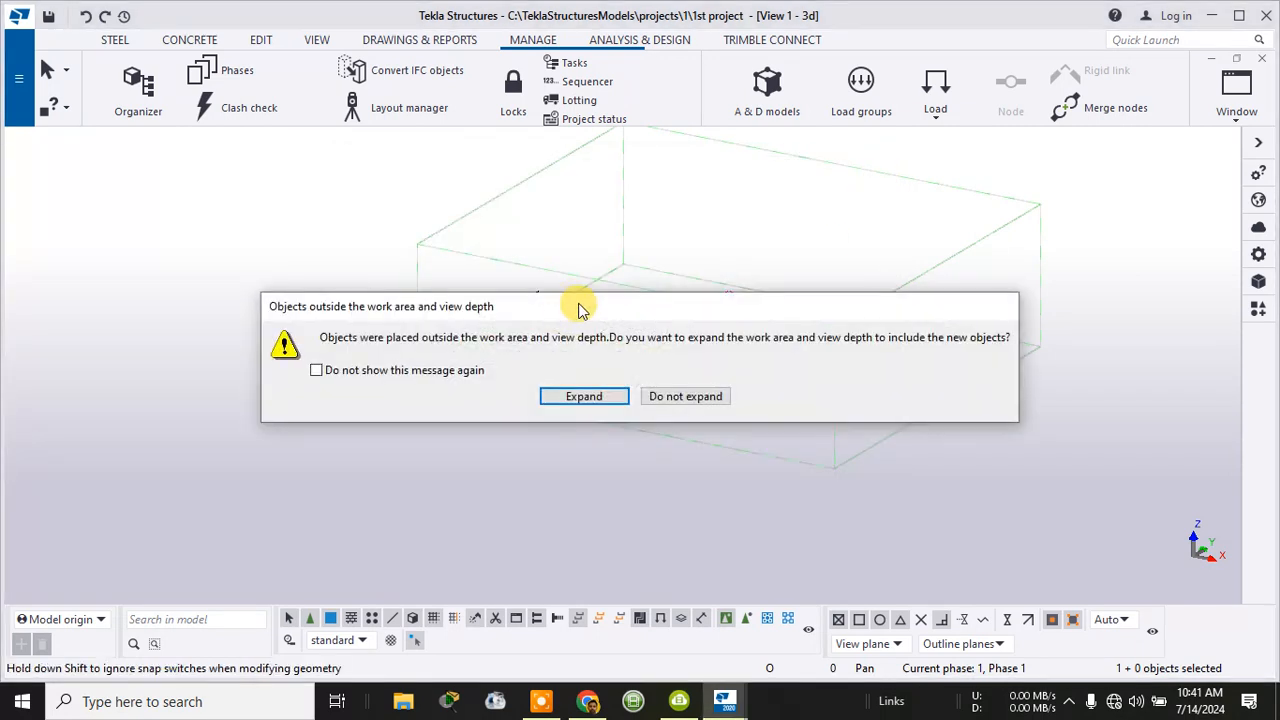
- Decline expanding the work area and view depth, deselect the grid and undo its accidental move
left_click(665, 397)
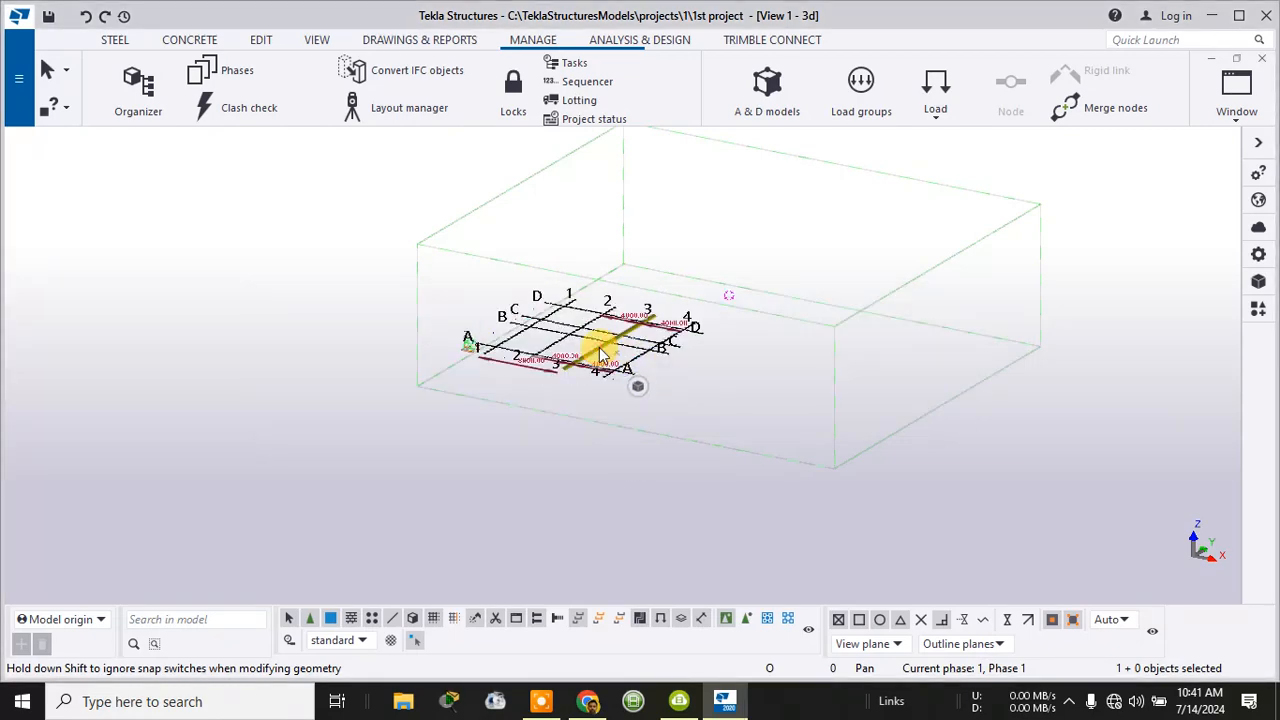
scroll(600, 355, "up", 4)
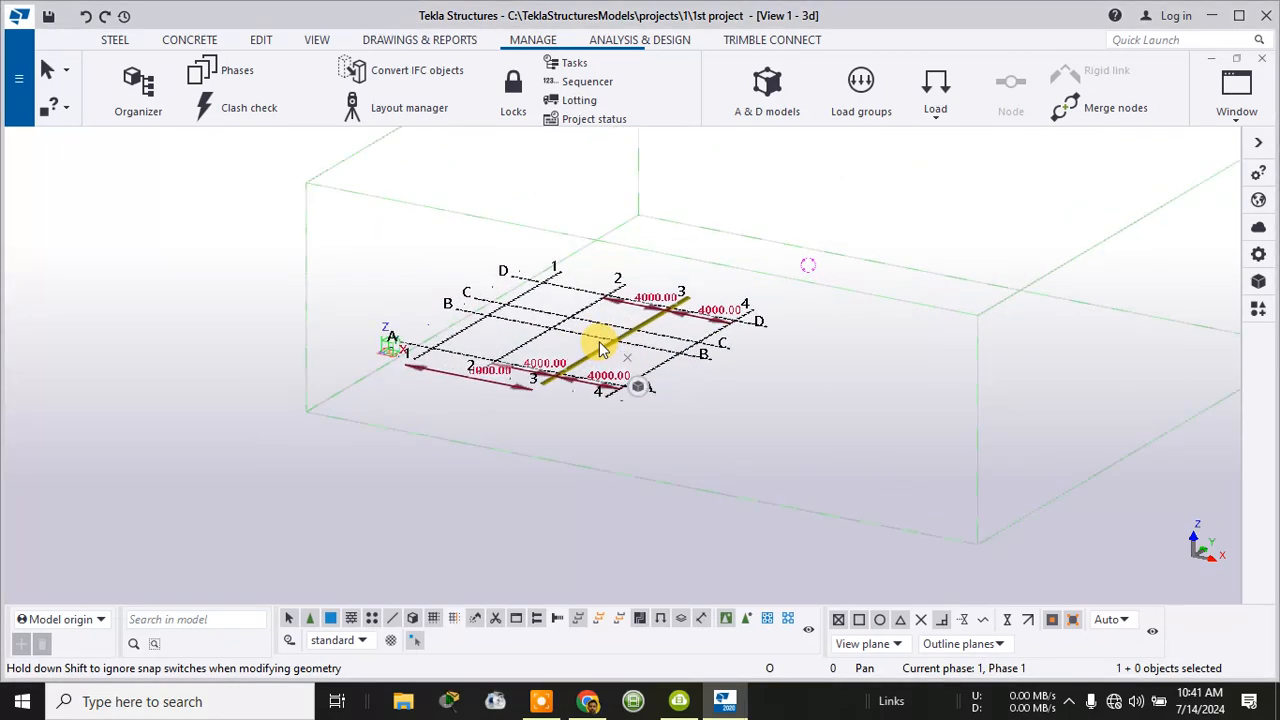
left_click(461, 585)
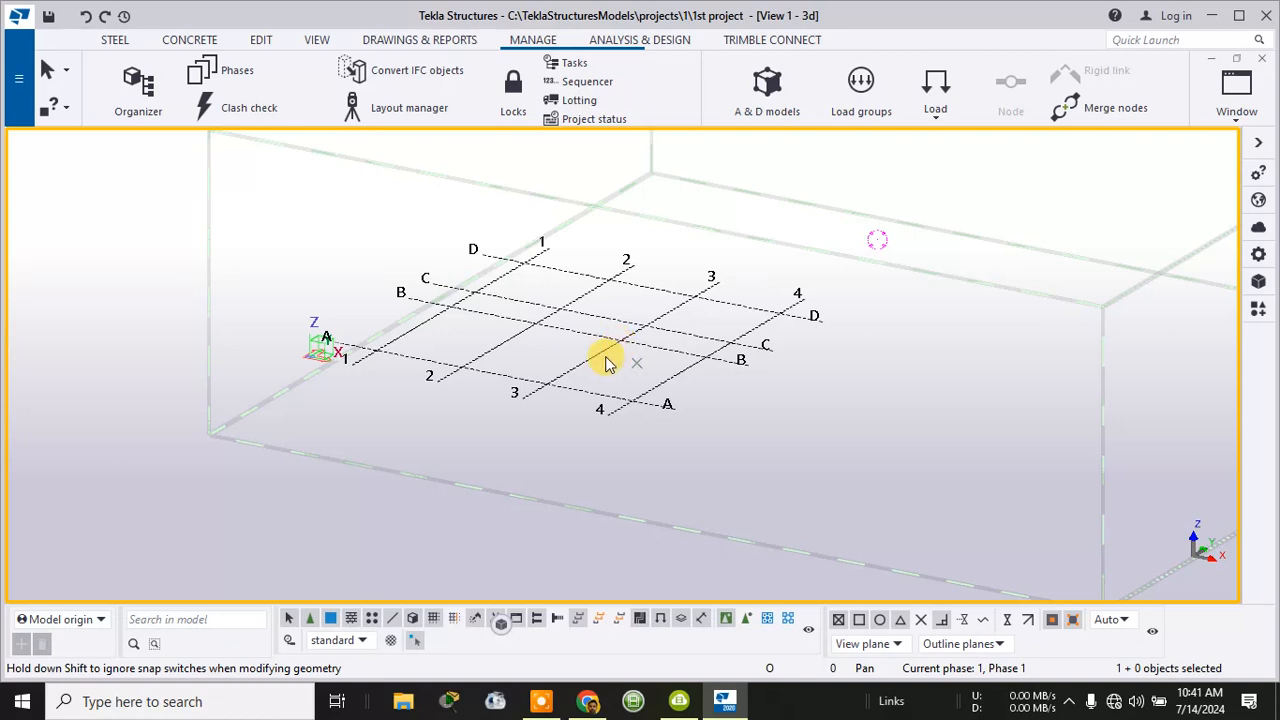
key("ctrl+z")
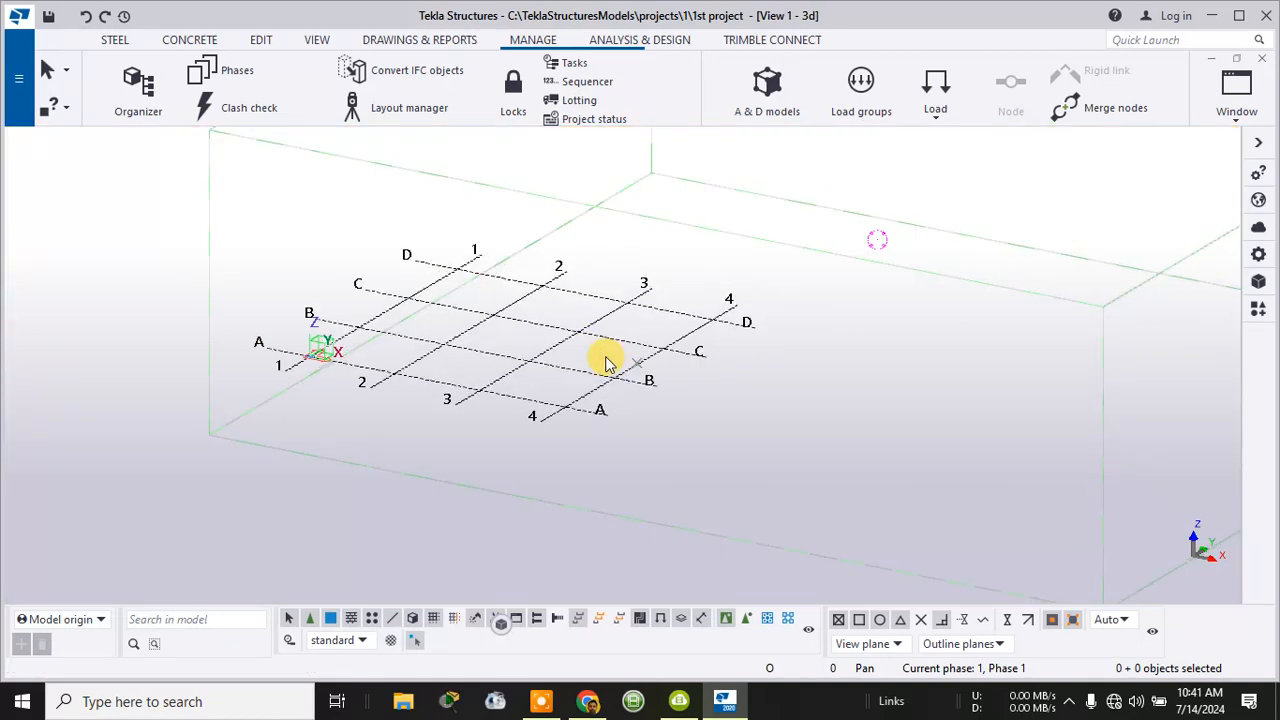
- Open the rectangular grid's properties, re-enter +6000 as the last Z label and try to apply the modification
double_click(560, 342)
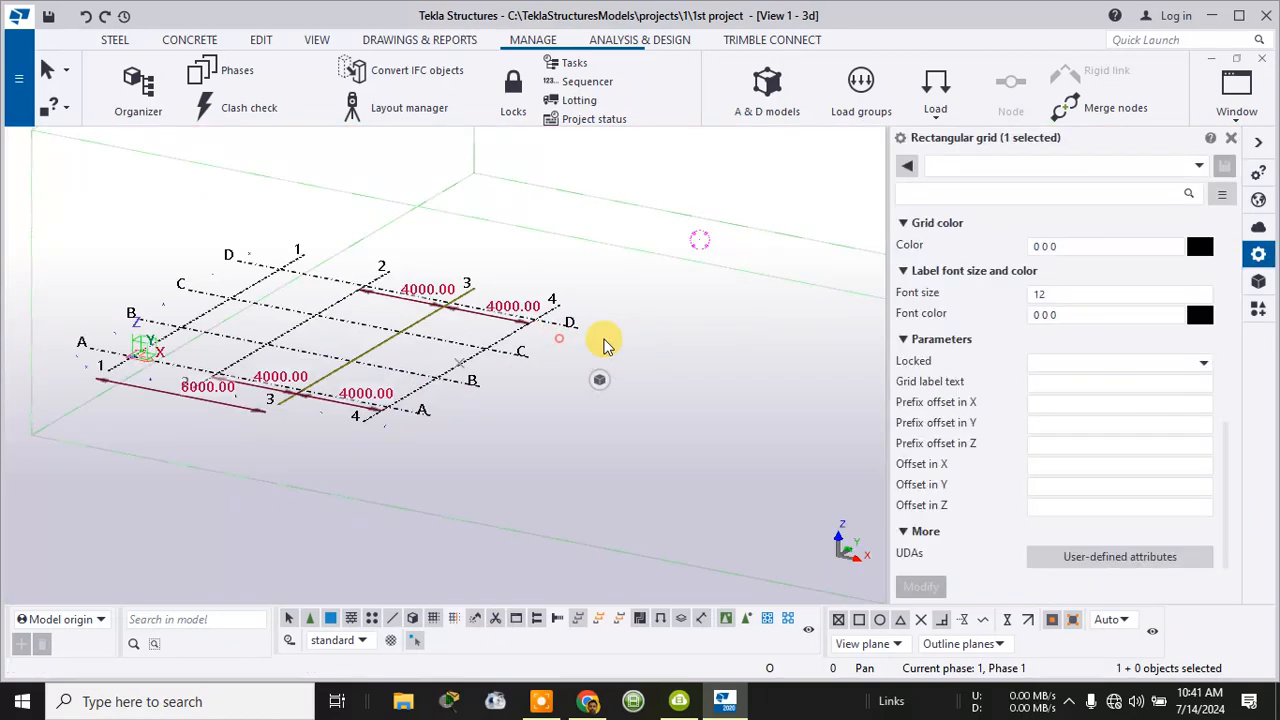
scroll(1106, 397, "down", 5)
left_click(1147, 302)
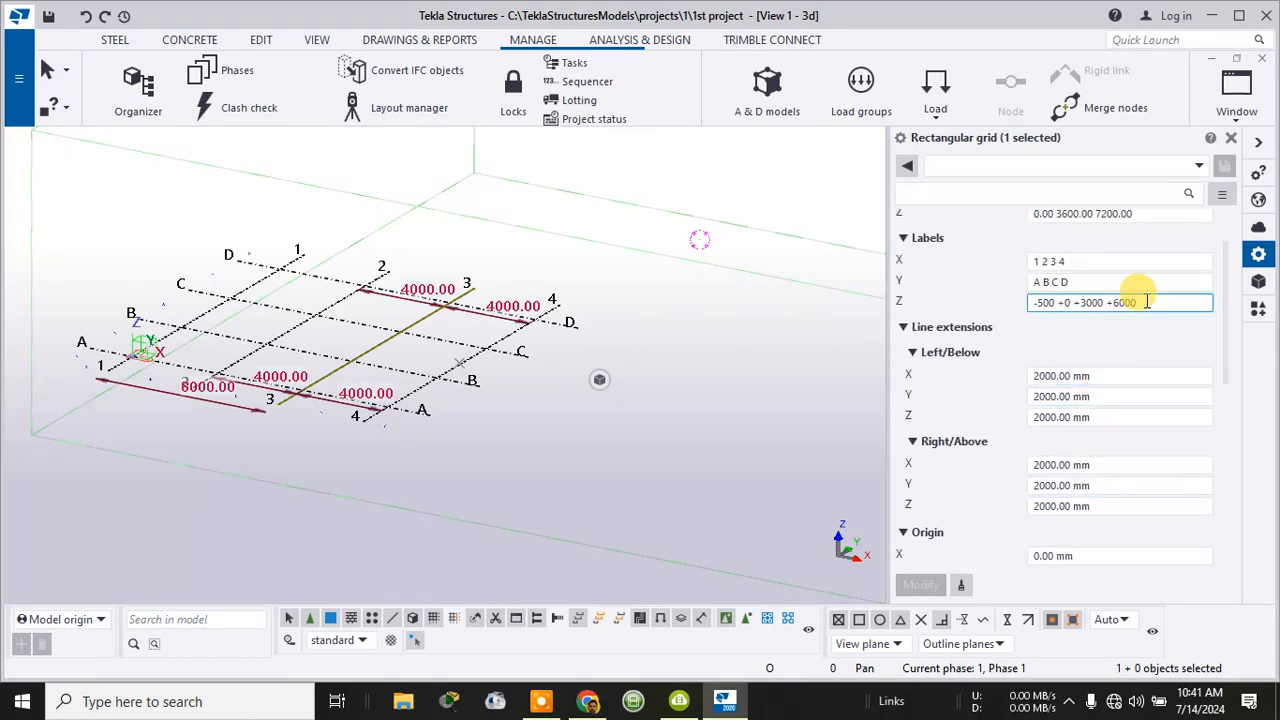
left_click(1143, 302)
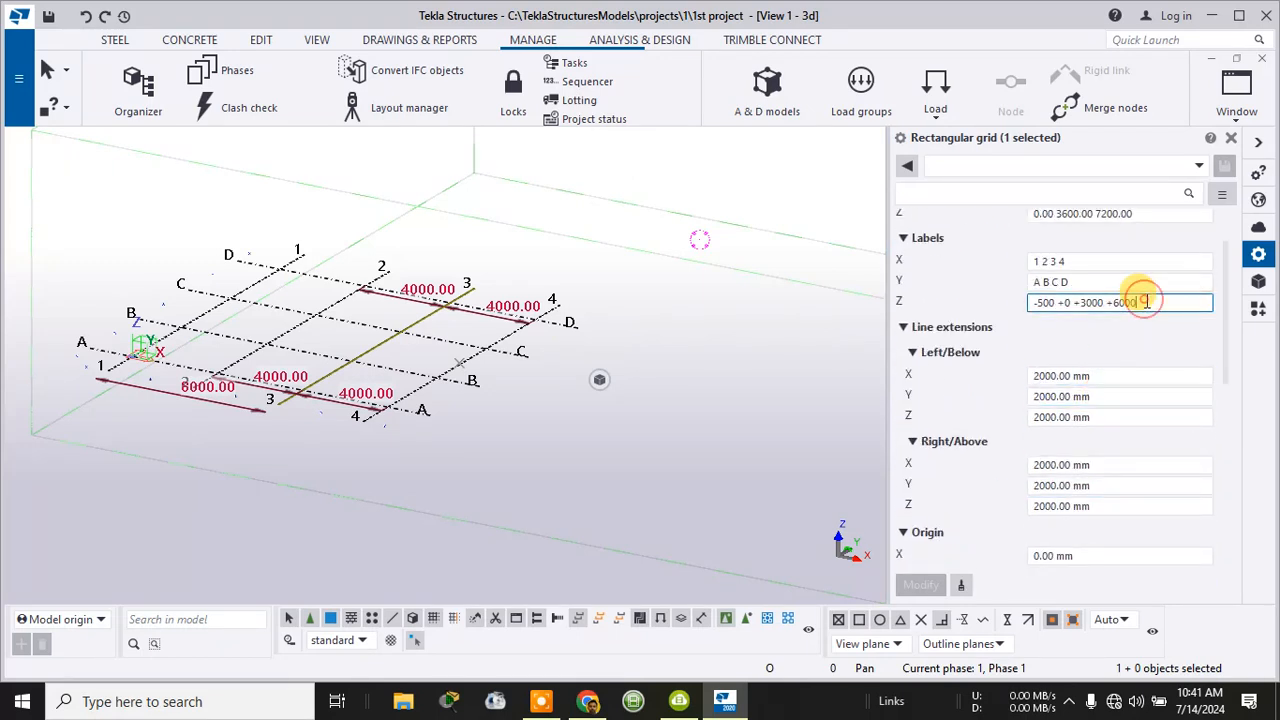
left_click_drag(1145, 302, 1127, 305)
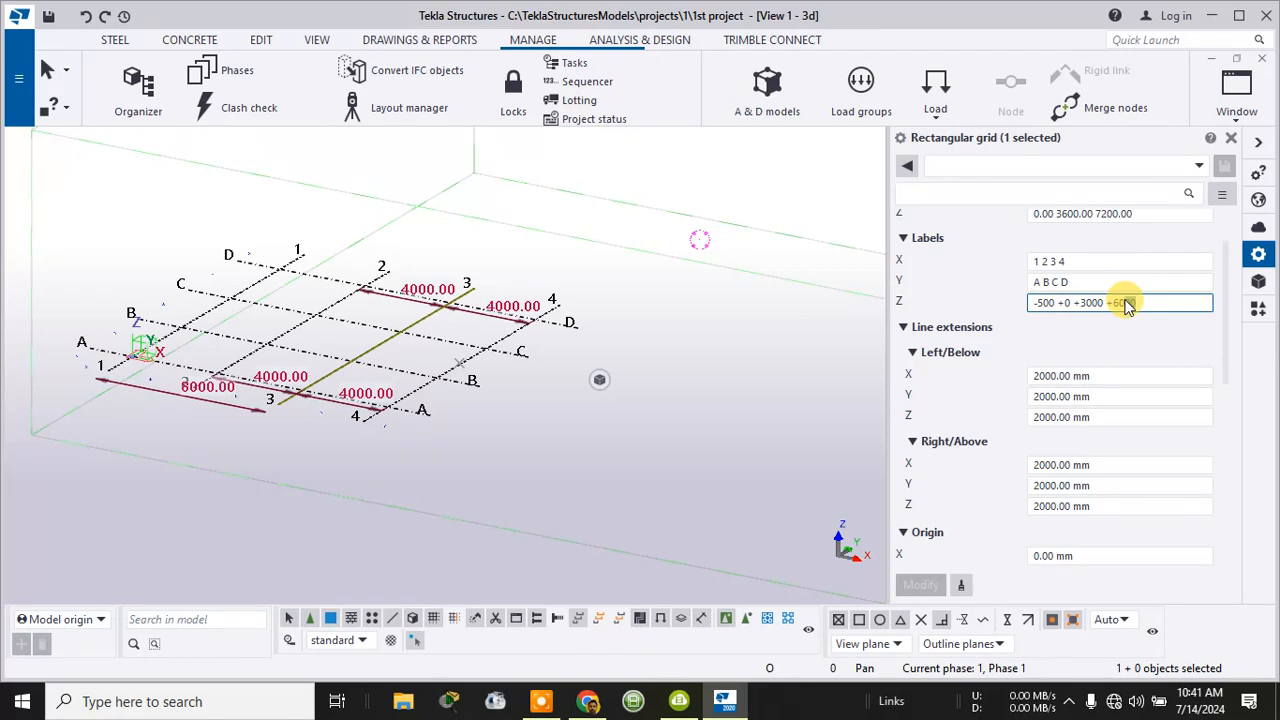
type("+6000")
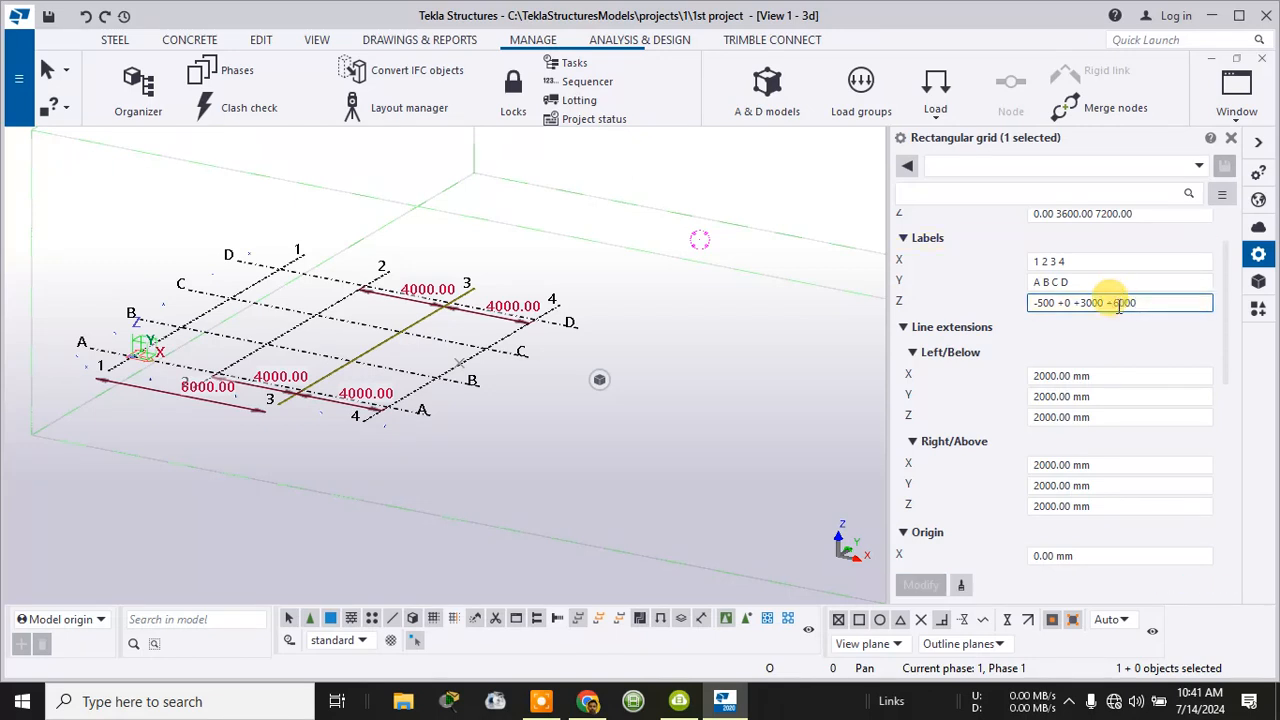
left_click(1101, 358)
left_click(1103, 303)
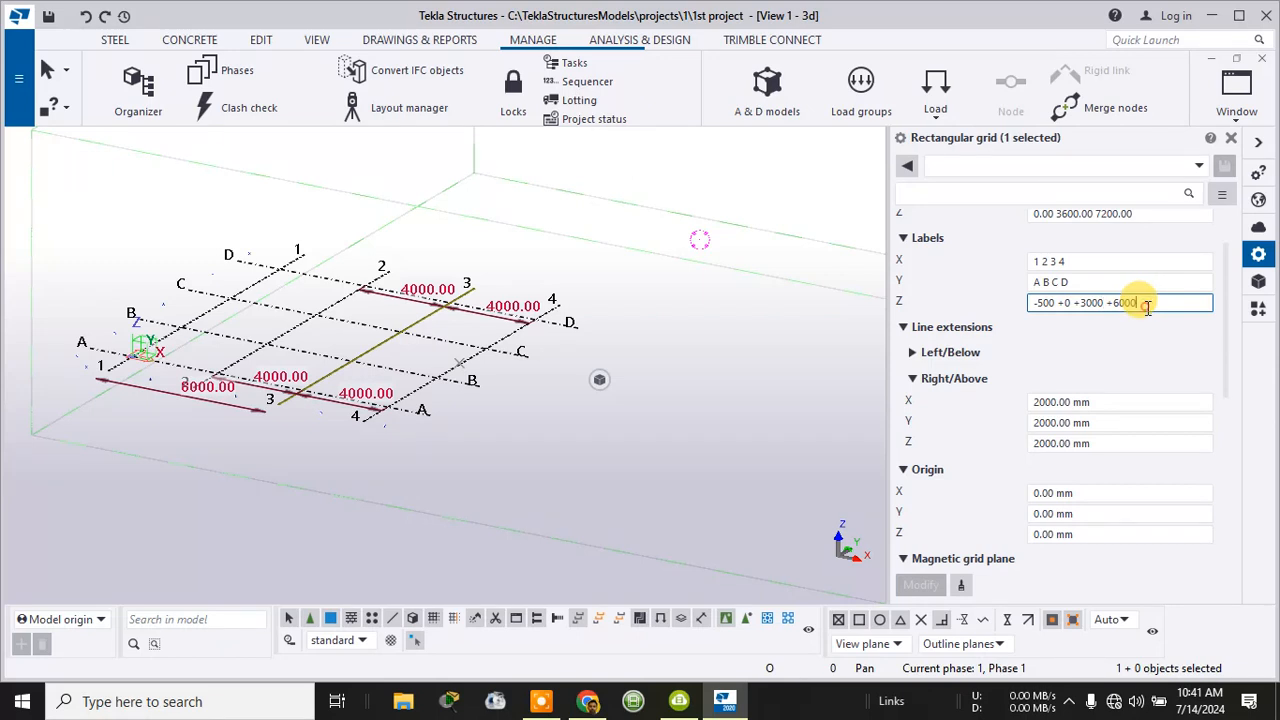
left_click(922, 590)
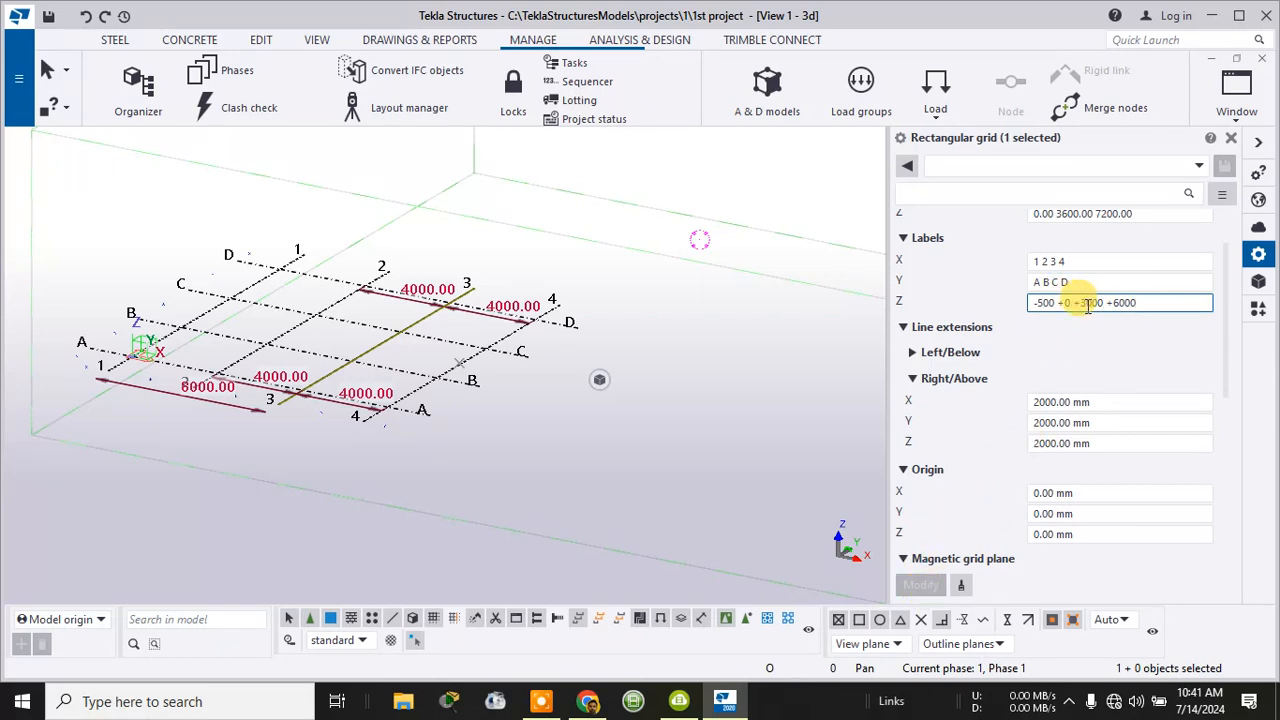
- Set the grid's third Z label to +300 and apply the modification
left_click_drag(1103, 305, 1088, 306)
type("000")
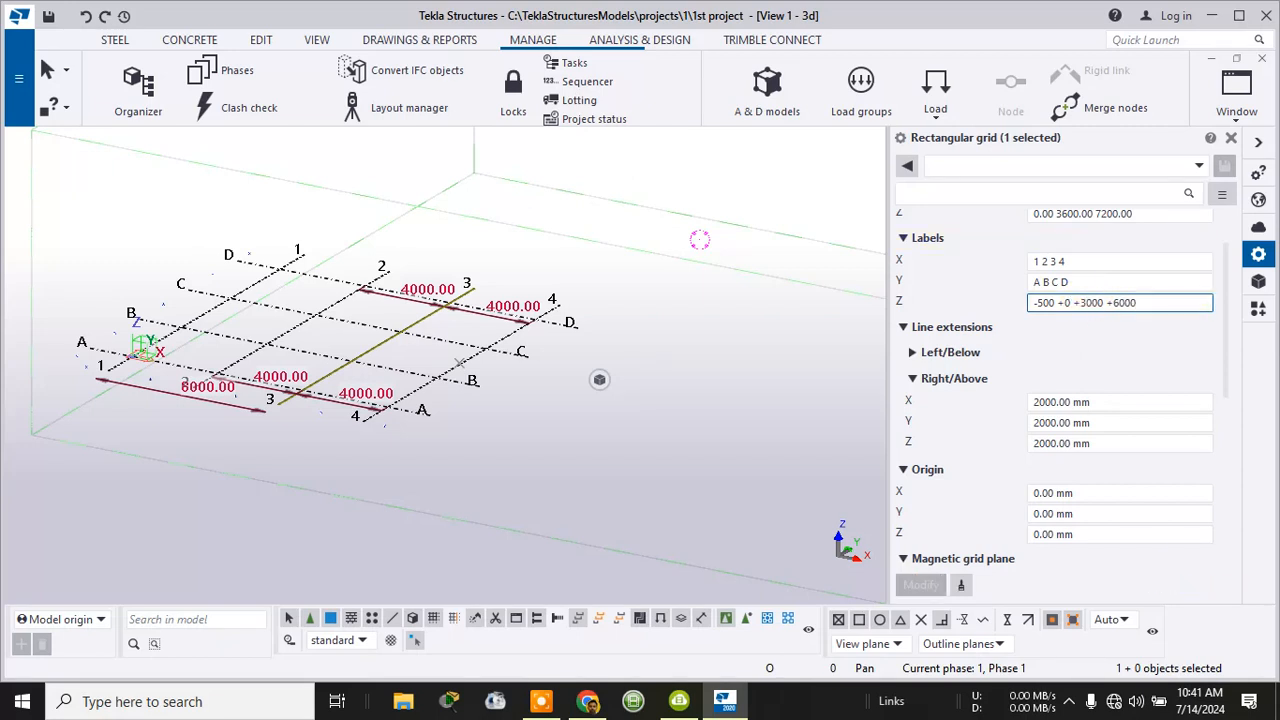
key("BackSpace")
left_click(920, 584)
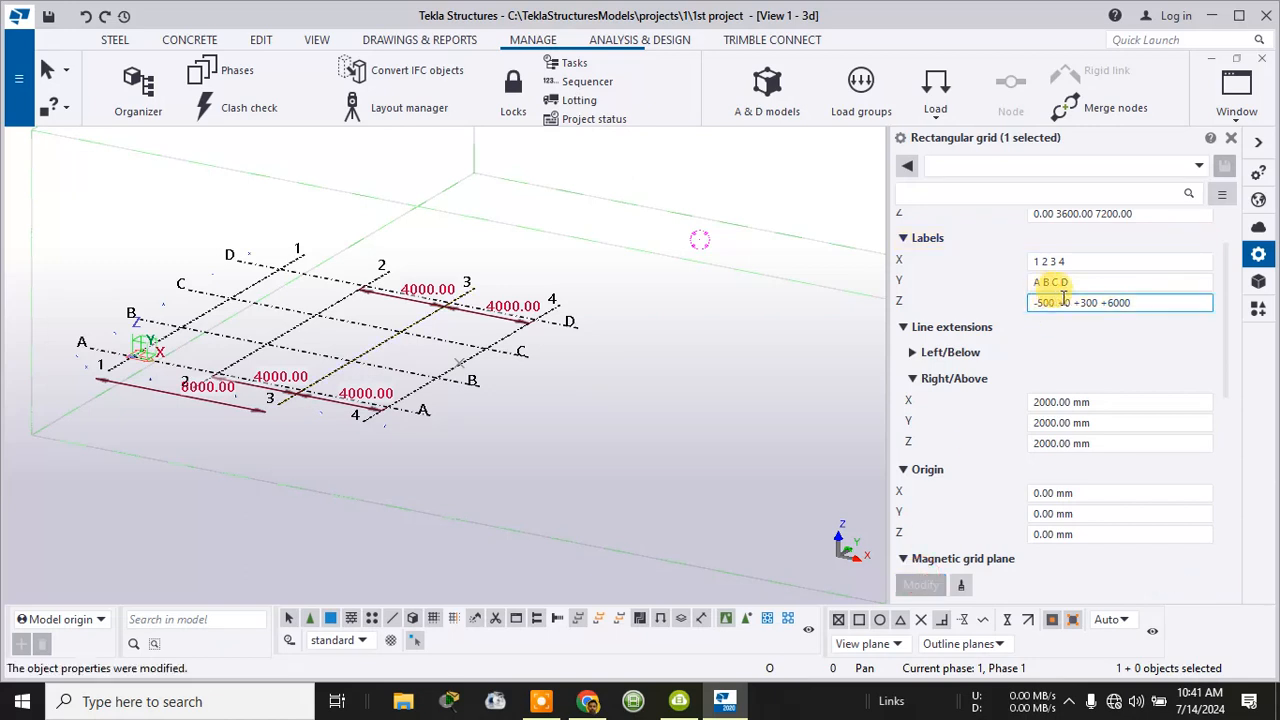
- Set the grid's third Z label to +3000 and apply the modification
left_click(1105, 302)
type("0")
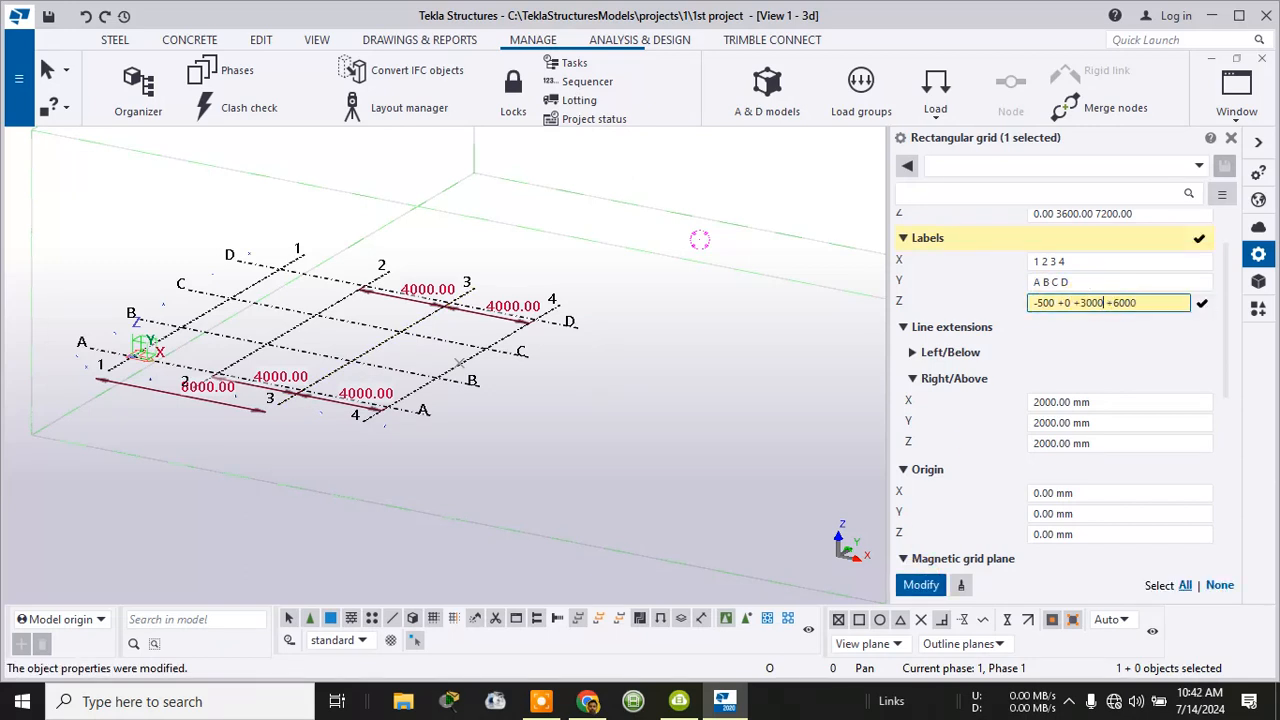
left_click(922, 585)
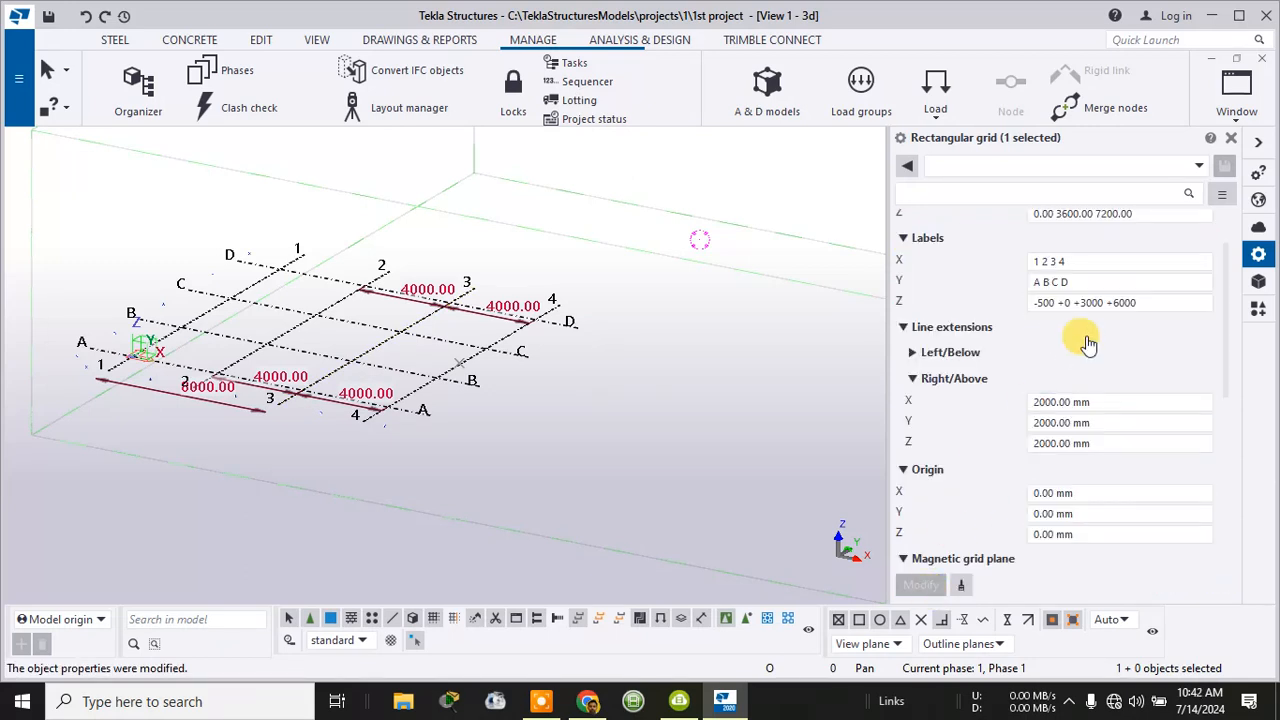
- Reselect the grid at line 4 and create all views along its grid lines with the current view creation settings
left_click(412, 537)
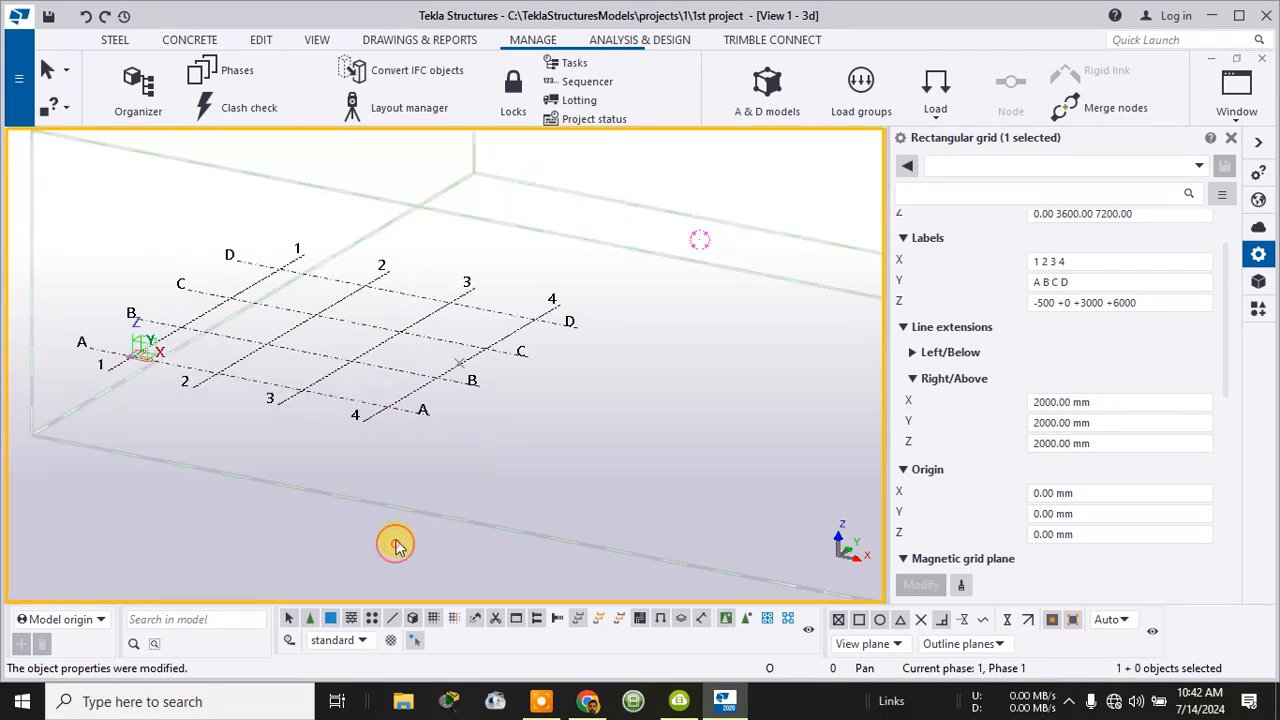
right_click(443, 373)
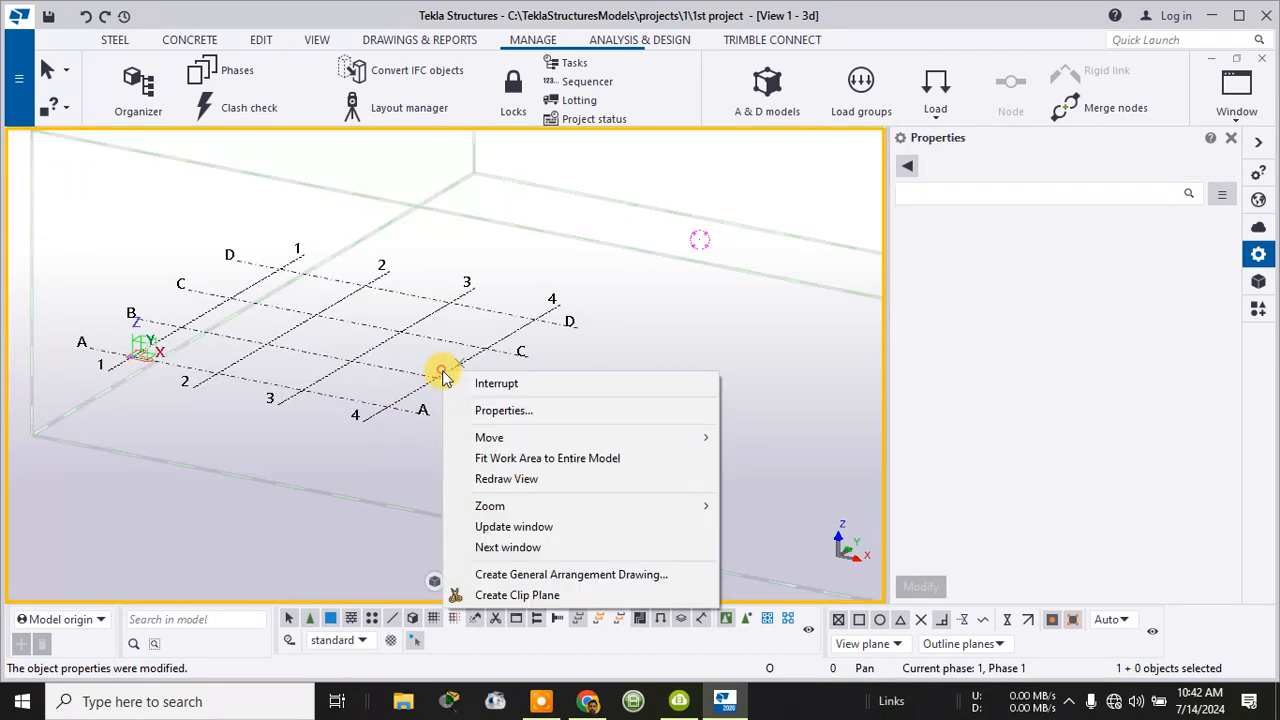
left_click(443, 375)
left_click(443, 377)
right_click(445, 381)
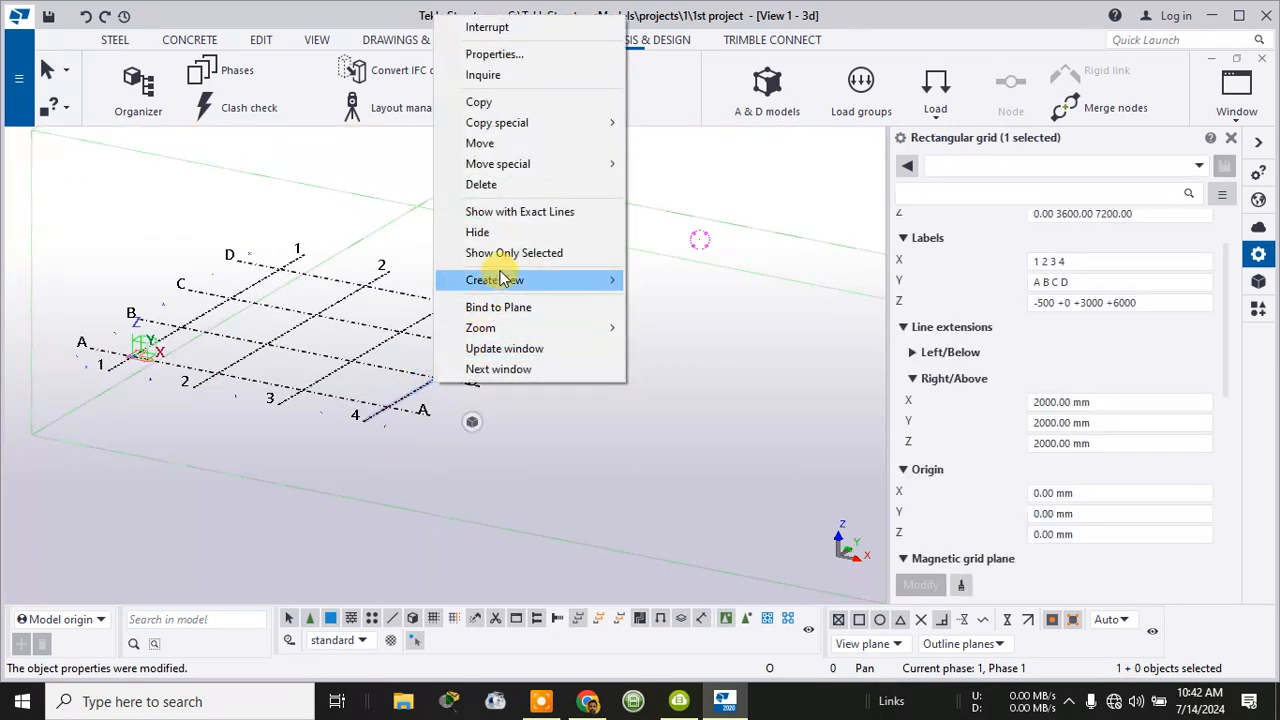
mouse_move(524, 280)
left_click(660, 310)
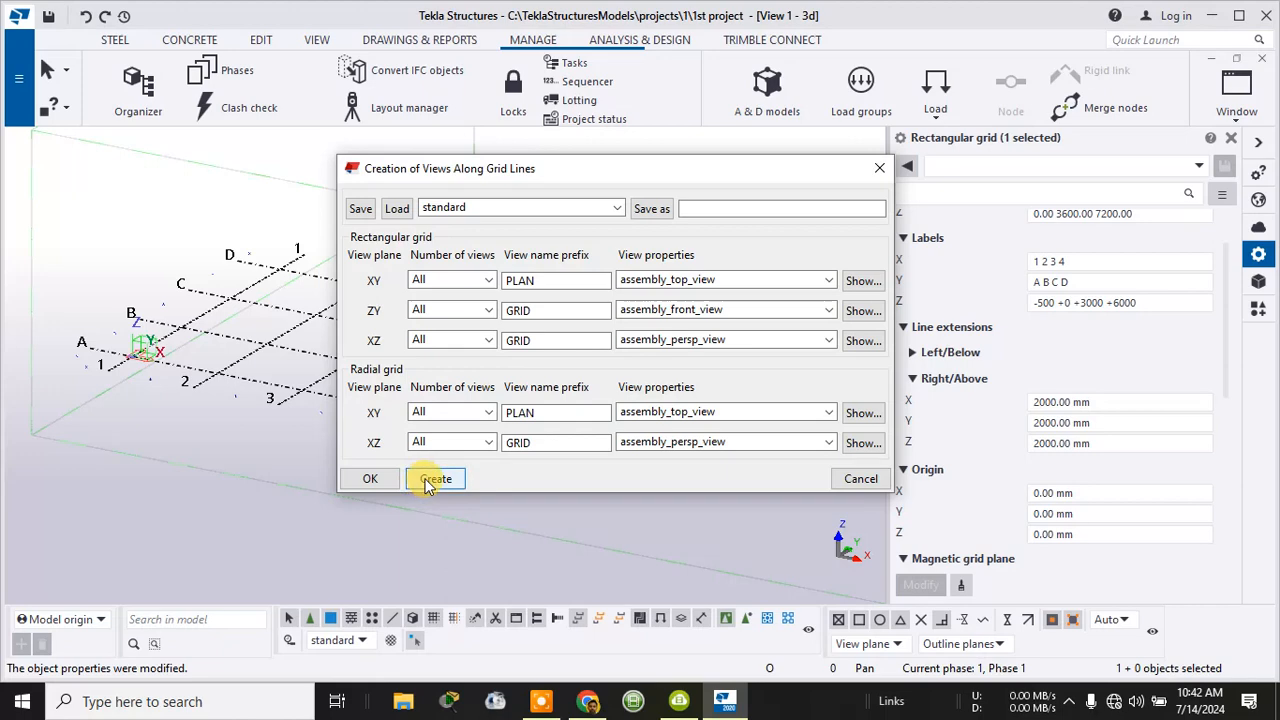
left_click(435, 478)
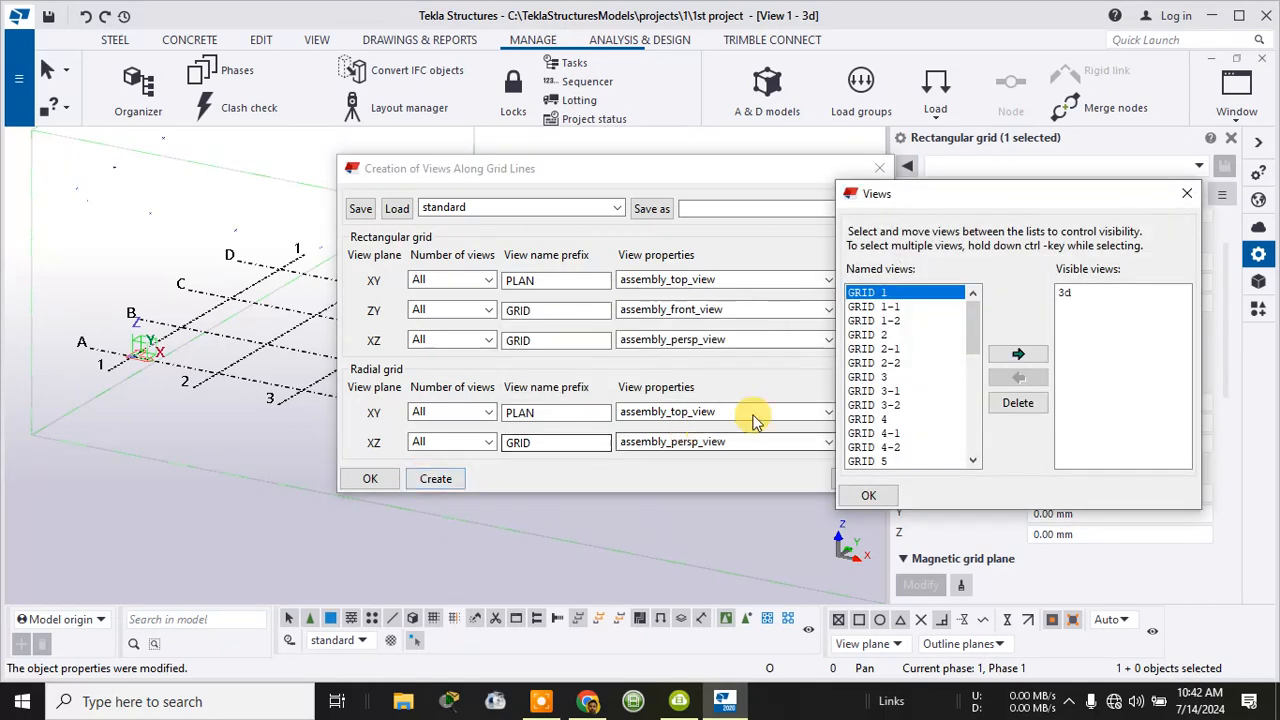
- Delete the PLAN +7200 view from the named views
scroll(937, 400, "down", 5)
scroll(937, 400, "down", 3)
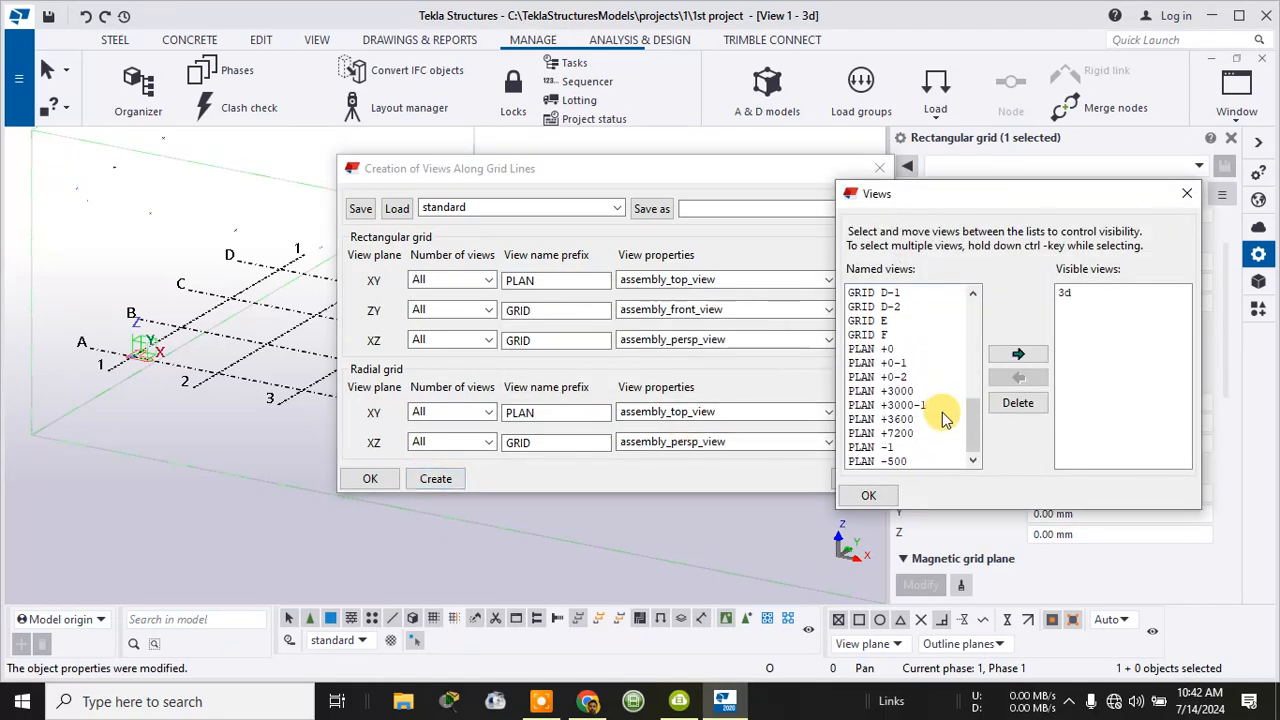
left_click(900, 433)
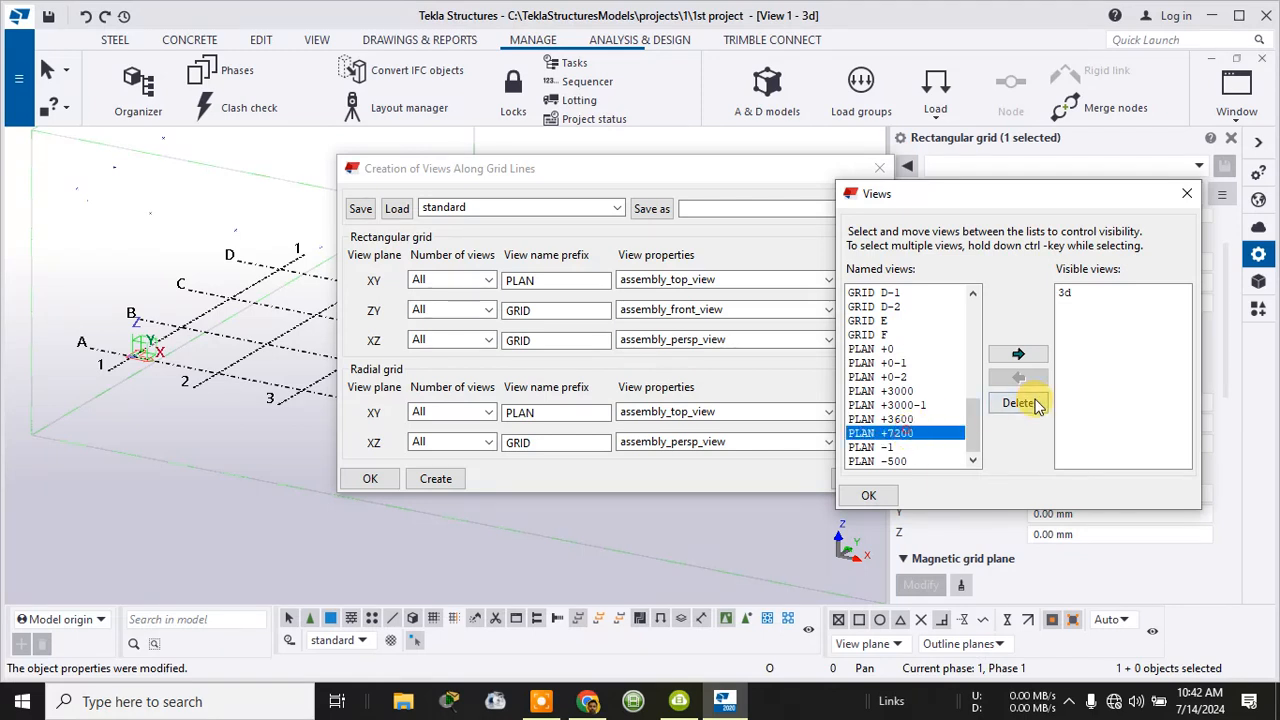
left_click(1018, 402)
left_click(598, 369)
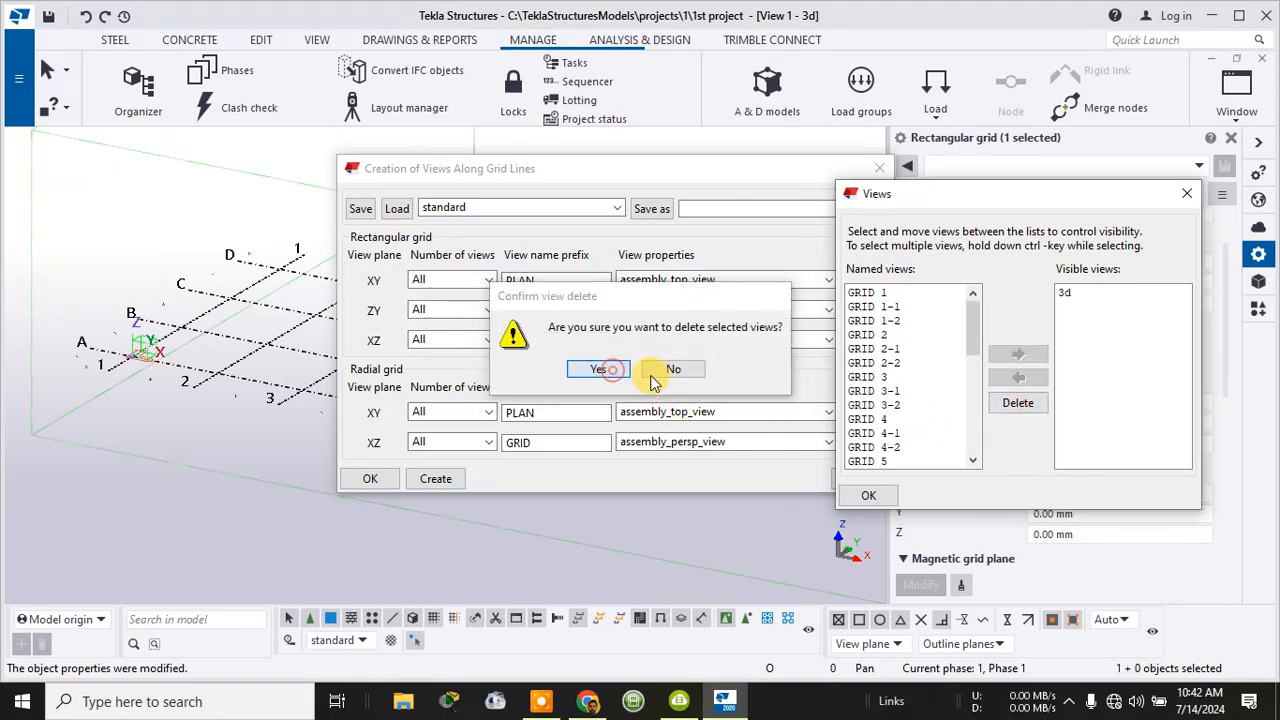
- Delete the PLAN +3000-1 view from the named views
left_click_drag(973, 355, 978, 390)
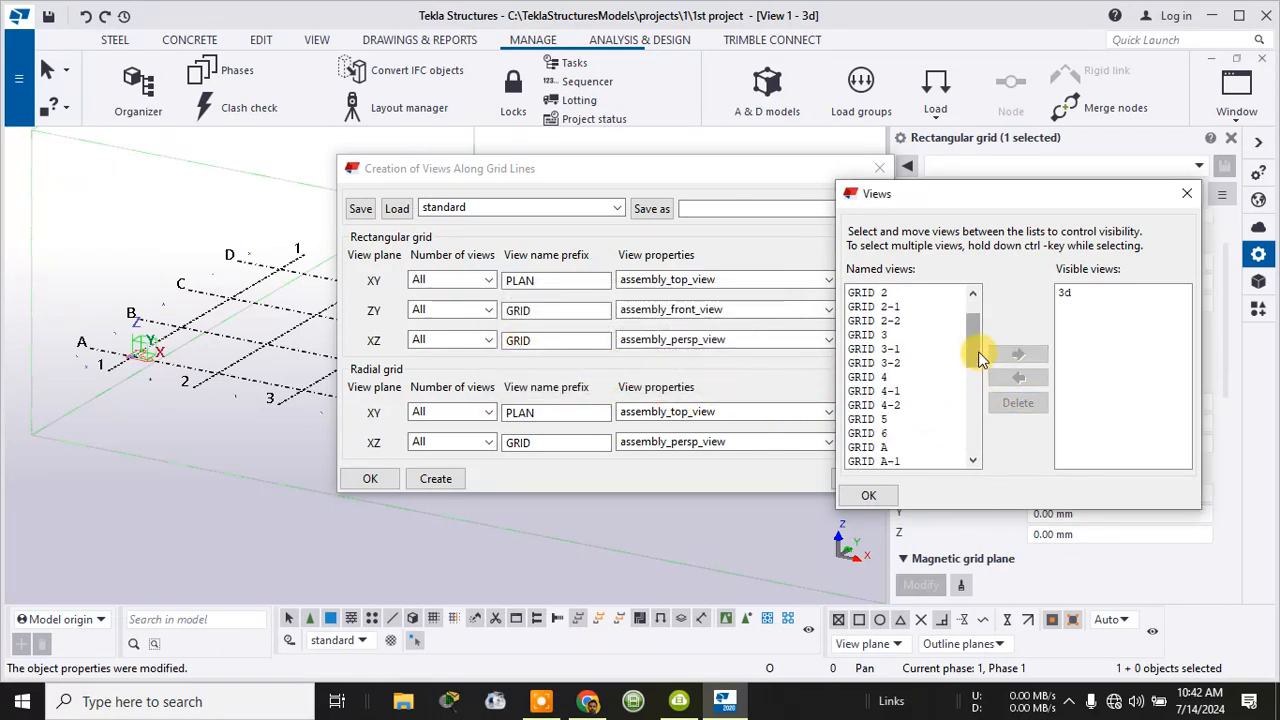
left_click_drag(976, 343, 979, 429)
left_click(889, 436)
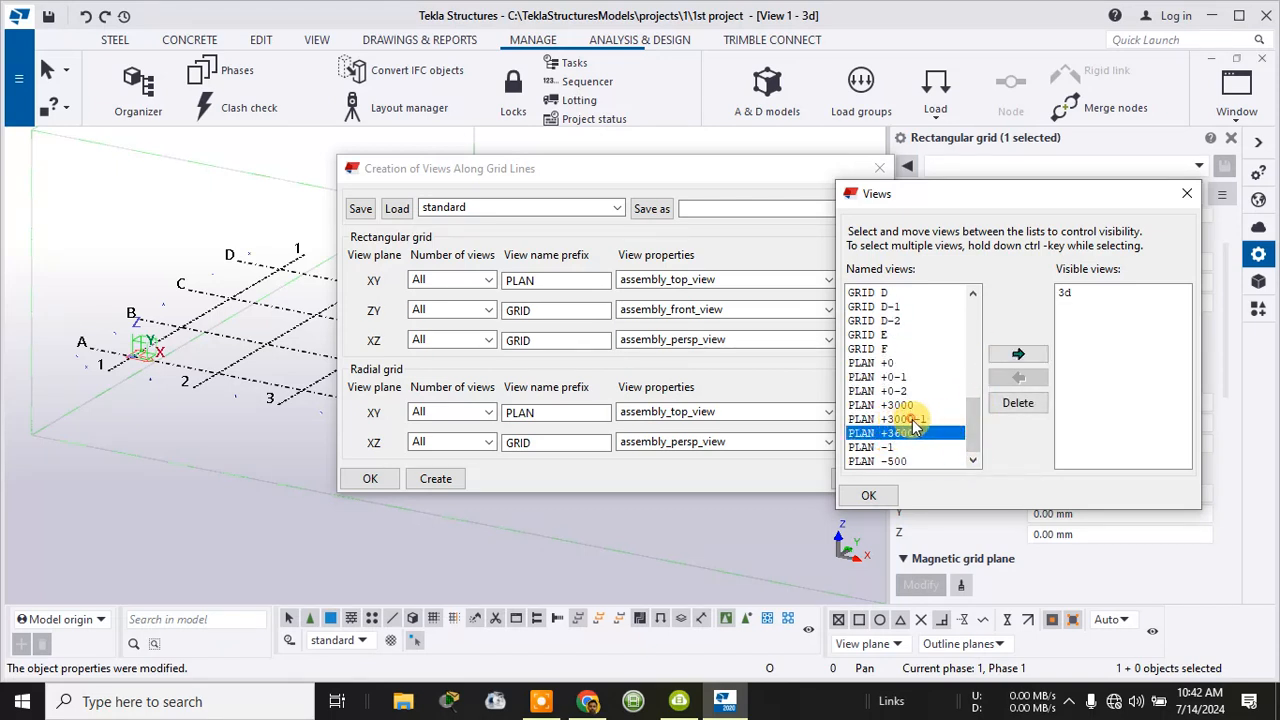
left_click(910, 419)
left_click(1018, 402)
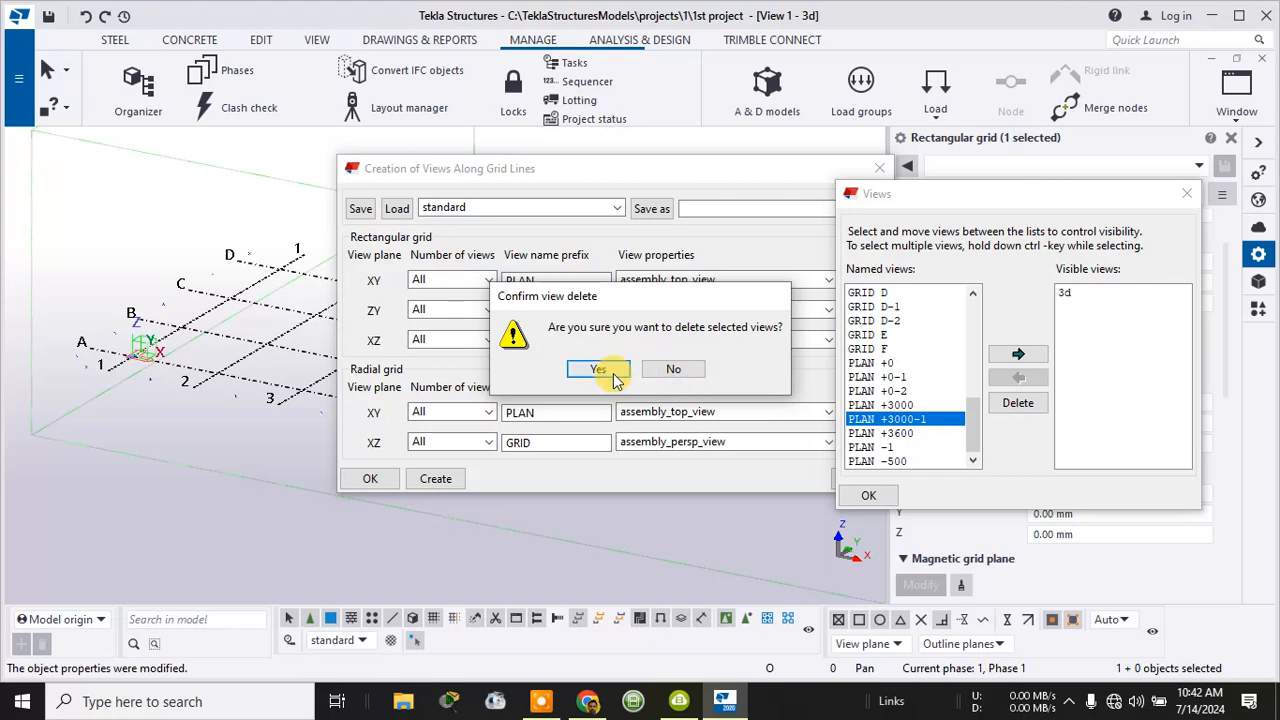
left_click(604, 369)
- Delete the PLAN -500 and GRID 2-2 views from the named views
left_click_drag(972, 312, 975, 457)
left_click(880, 447)
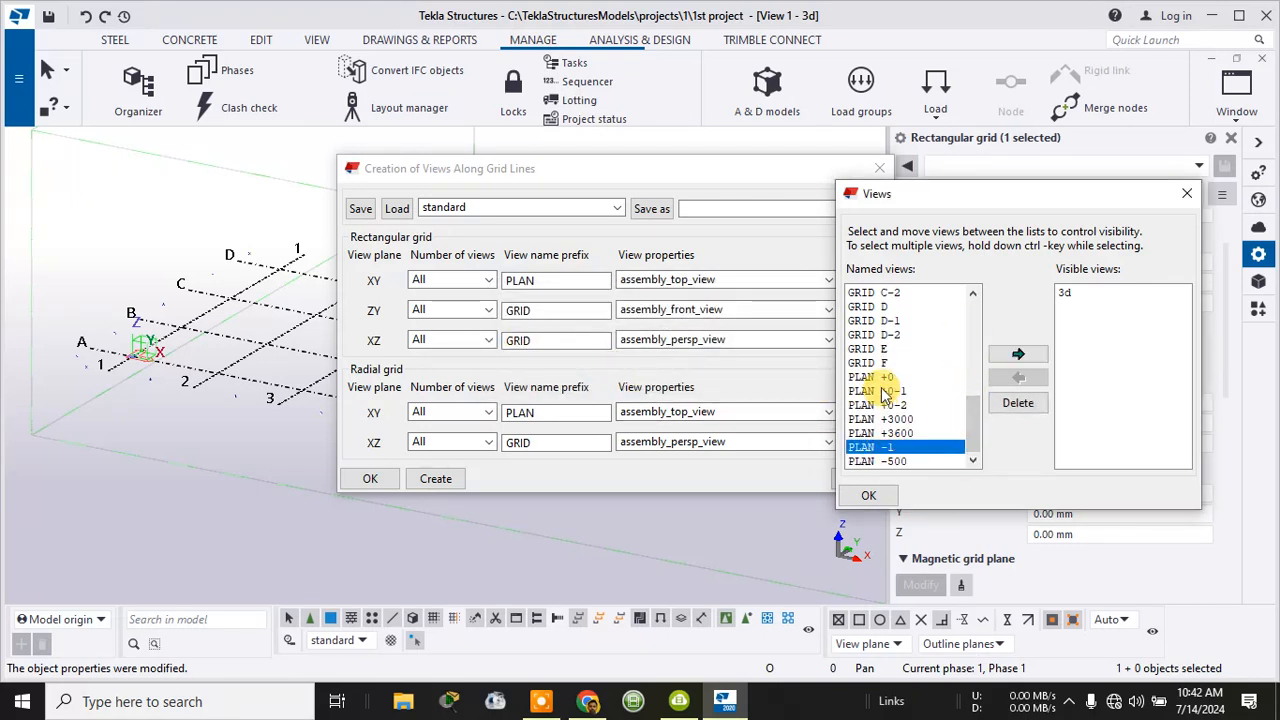
left_click(877, 461)
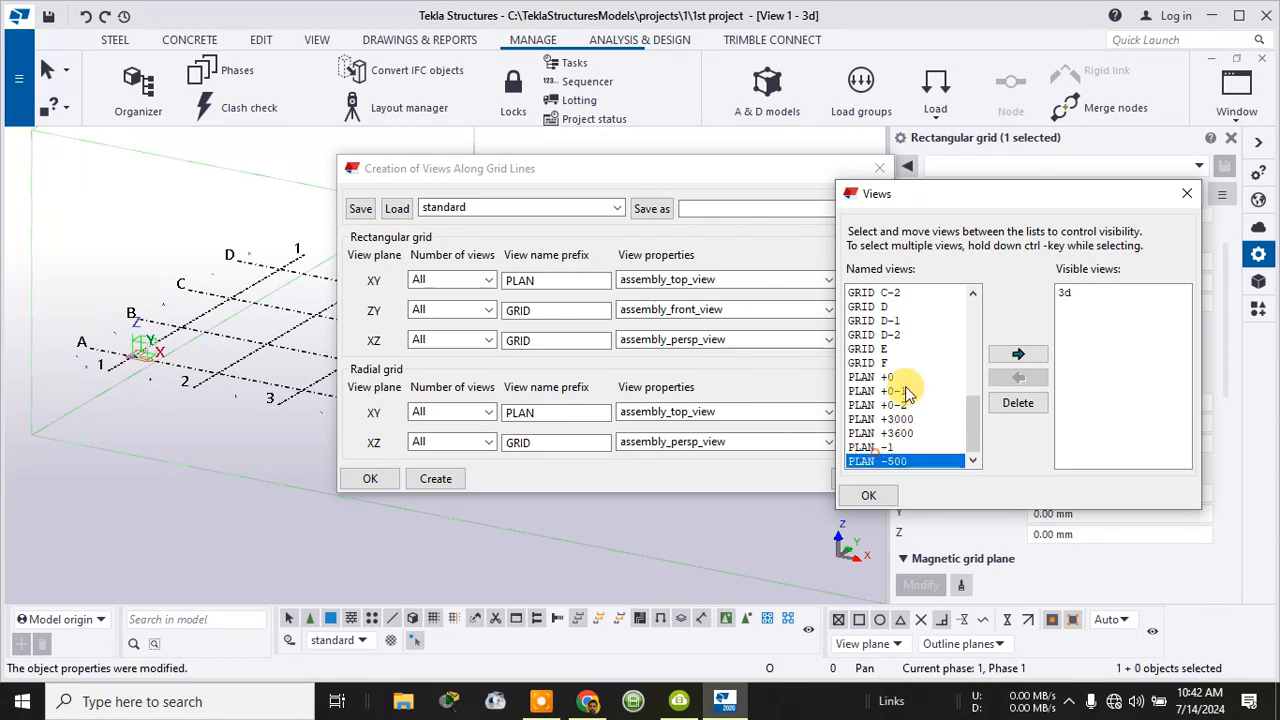
left_click(1010, 405)
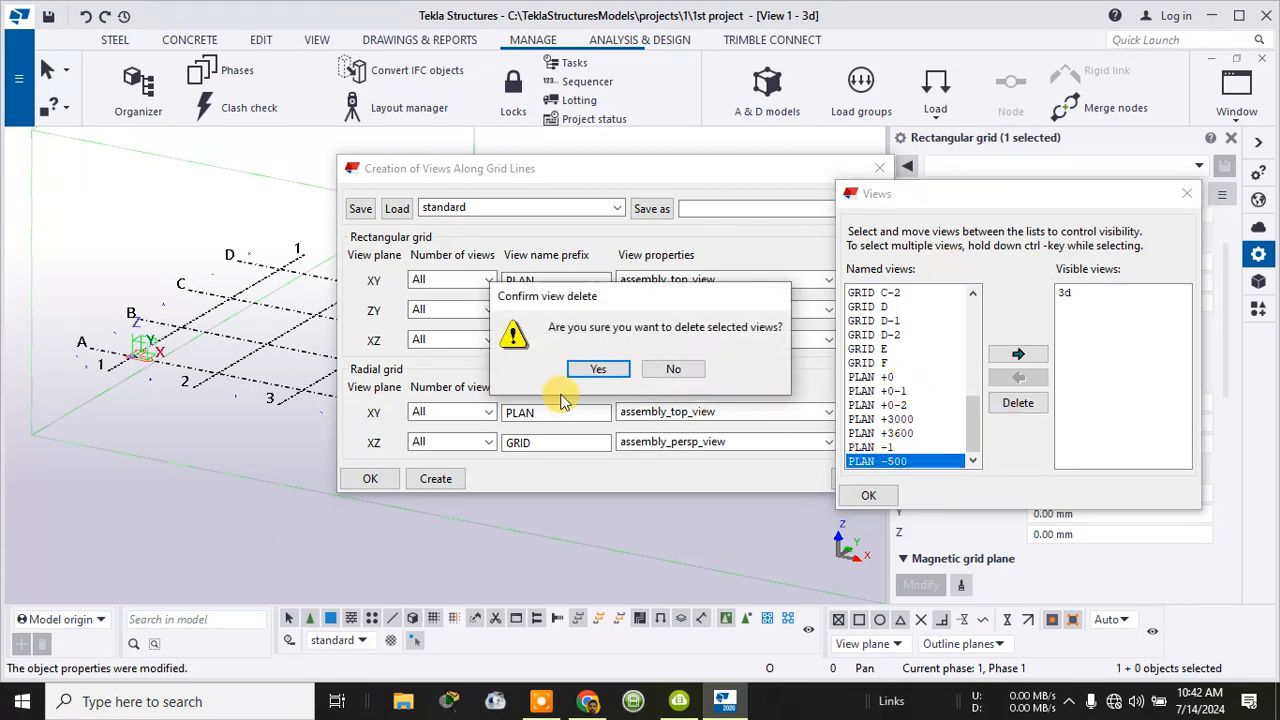
left_click(592, 368)
left_click(876, 364)
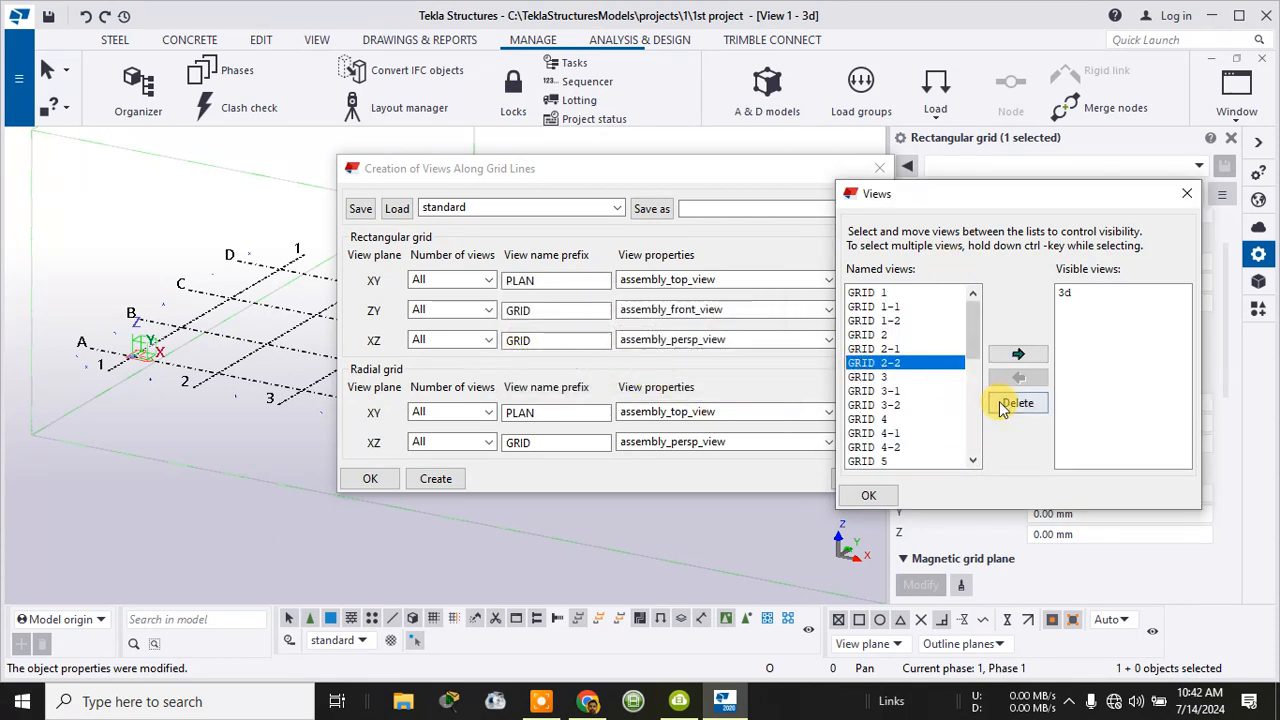
left_click(1018, 402)
left_click(585, 367)
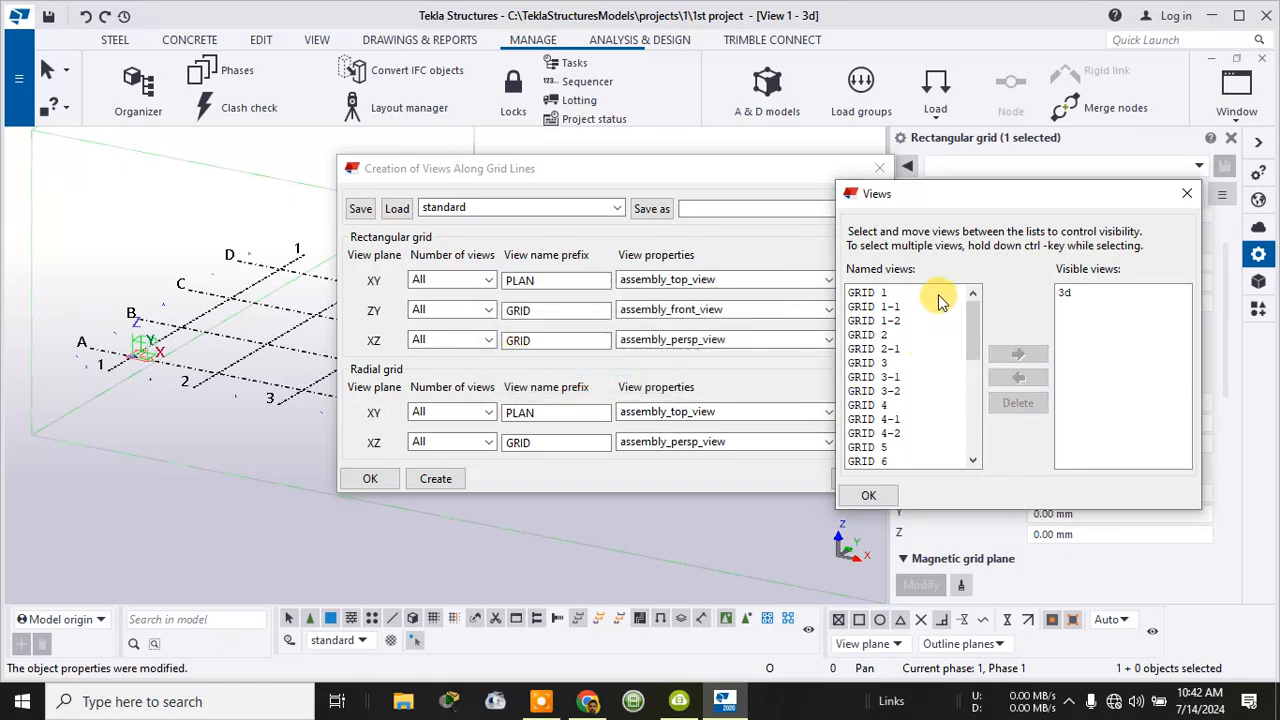
- Delete all the listed views from GRID 1 through GRID 6, followed by those from GRID A through GRID E
left_click_drag(857, 292, 894, 460)
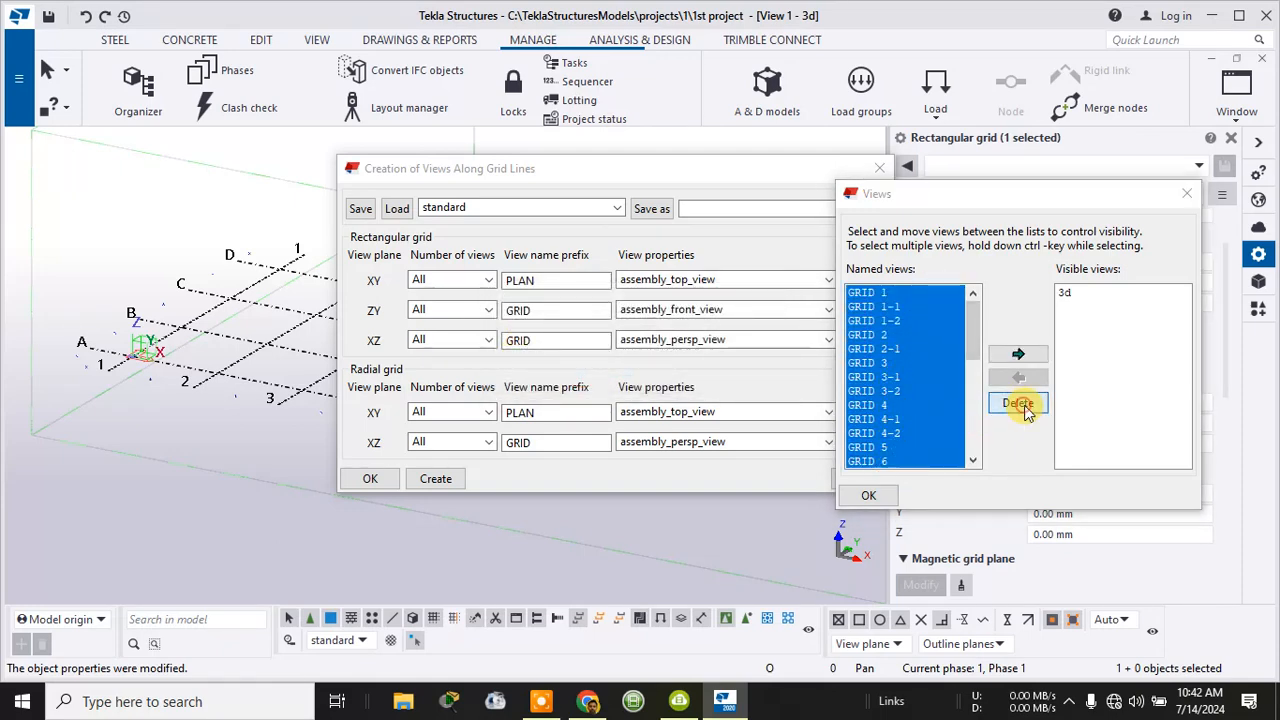
left_click(1018, 402)
left_click(586, 367)
left_click_drag(925, 290, 866, 458)
left_click(1018, 402)
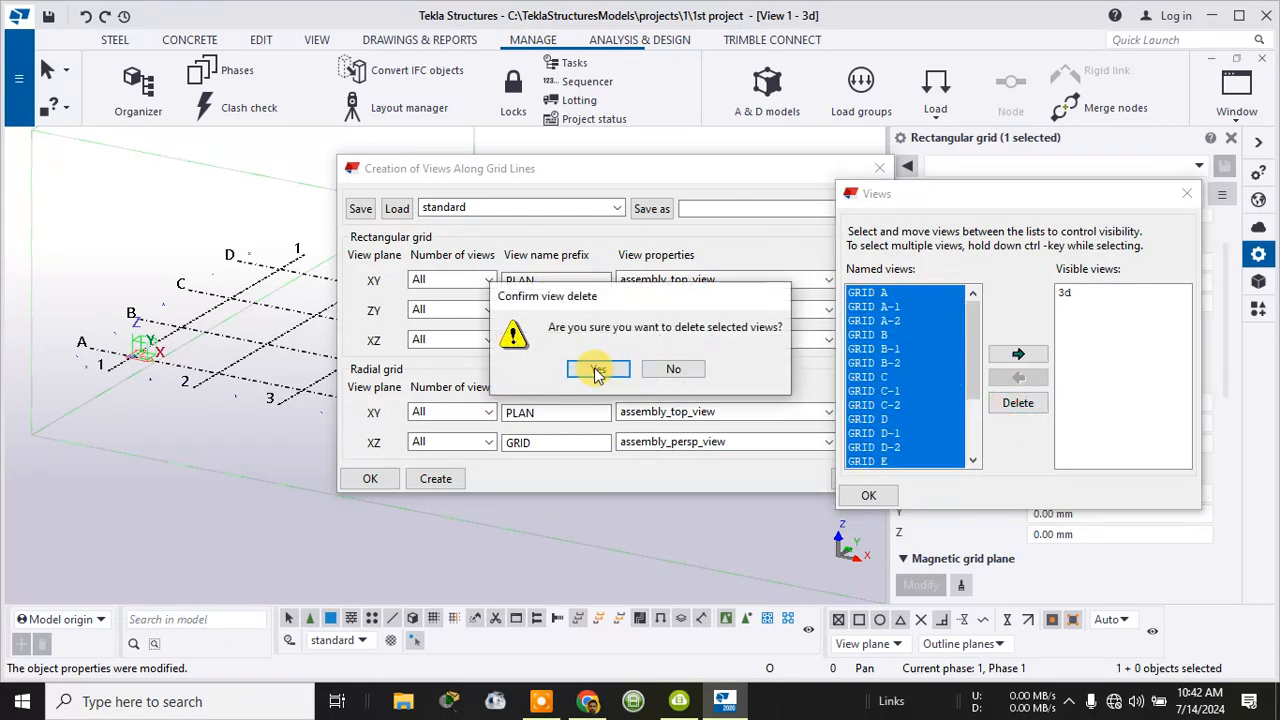
left_click(586, 367)
- Delete the remaining named views from GRID F through PLAN -1 and close the views list
left_click_drag(915, 290, 895, 377)
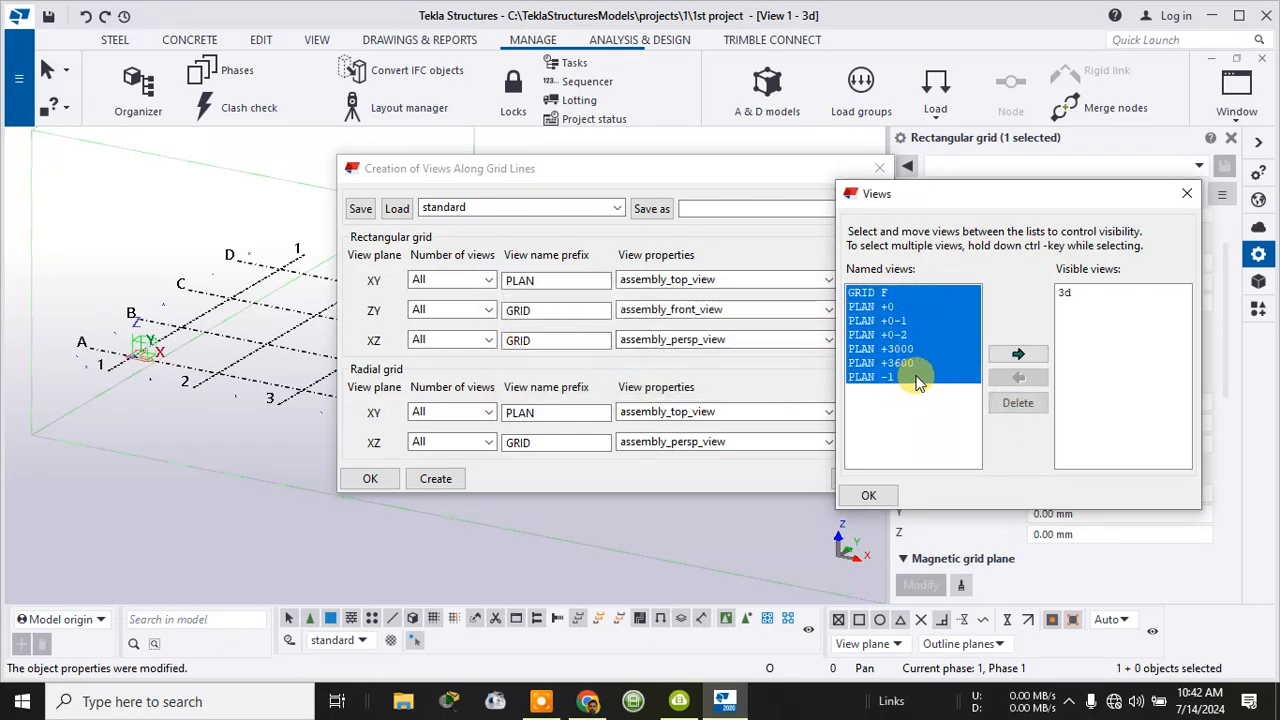
left_click(1015, 403)
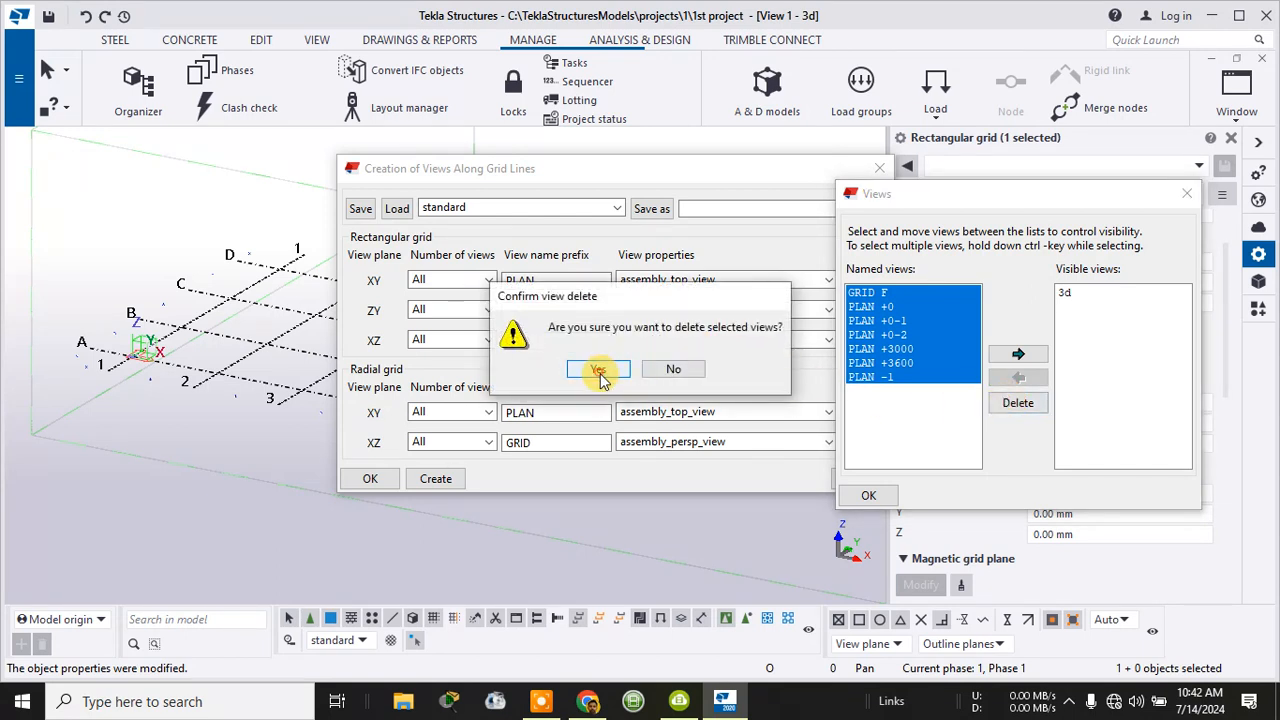
left_click(598, 370)
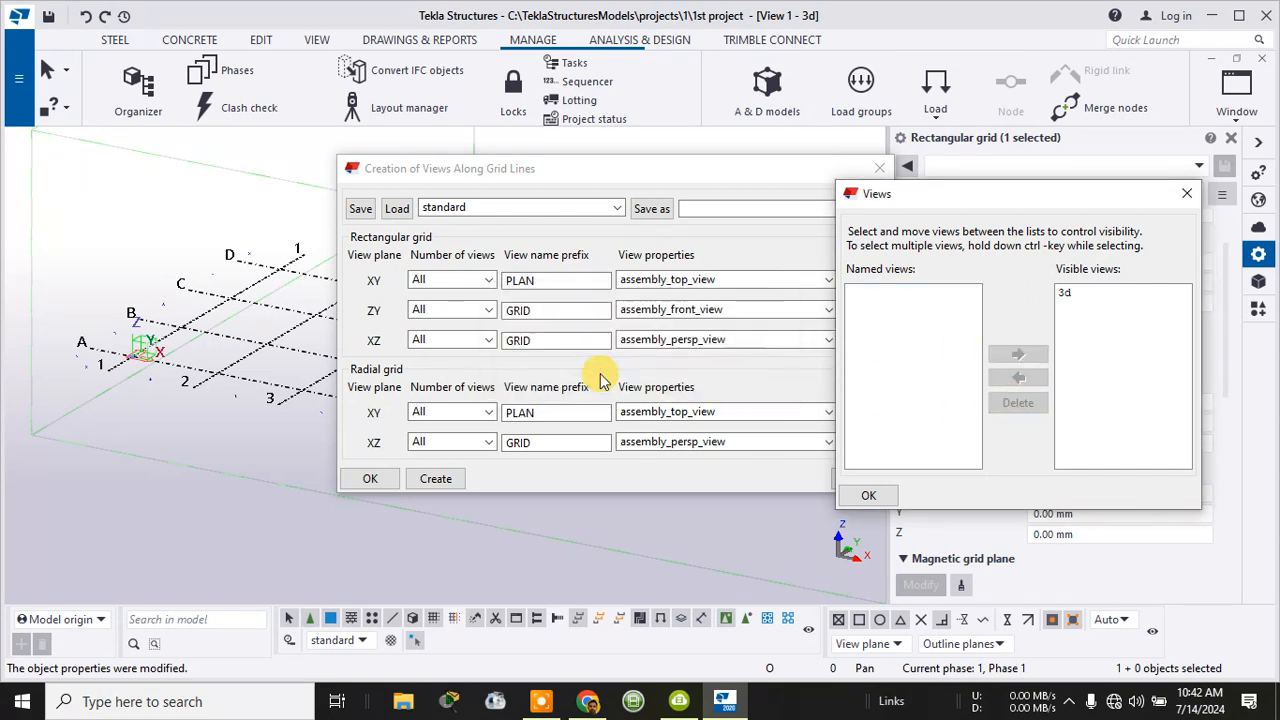
left_click(886, 490)
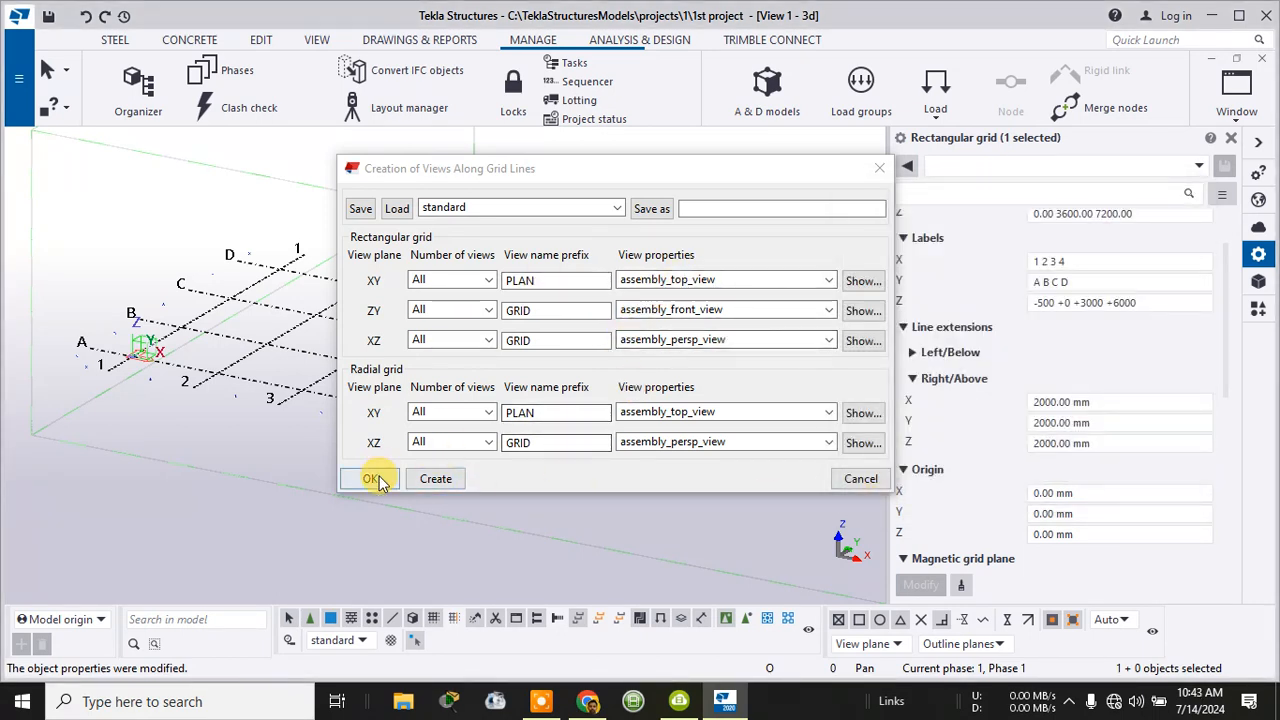
- Create a fresh set of all grid-line views with the PLAN and GRID name prefixes
left_click(435, 479)
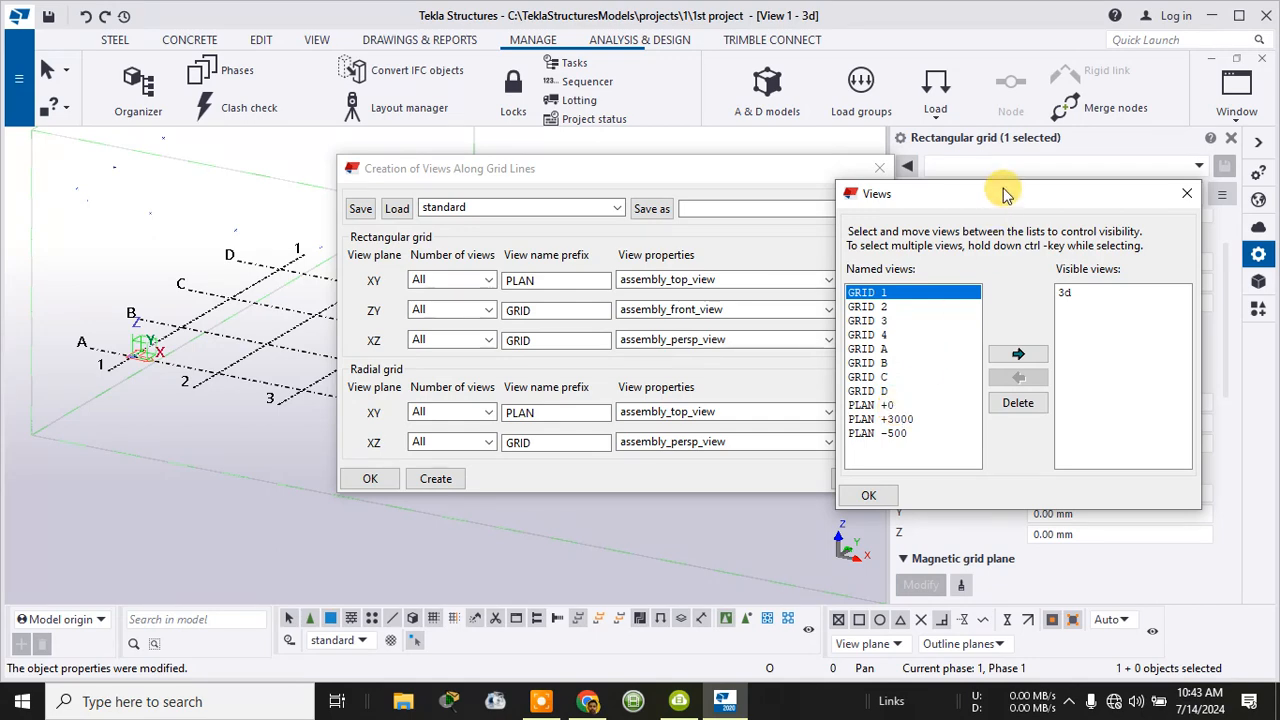
left_click_drag(1003, 192, 783, 123)
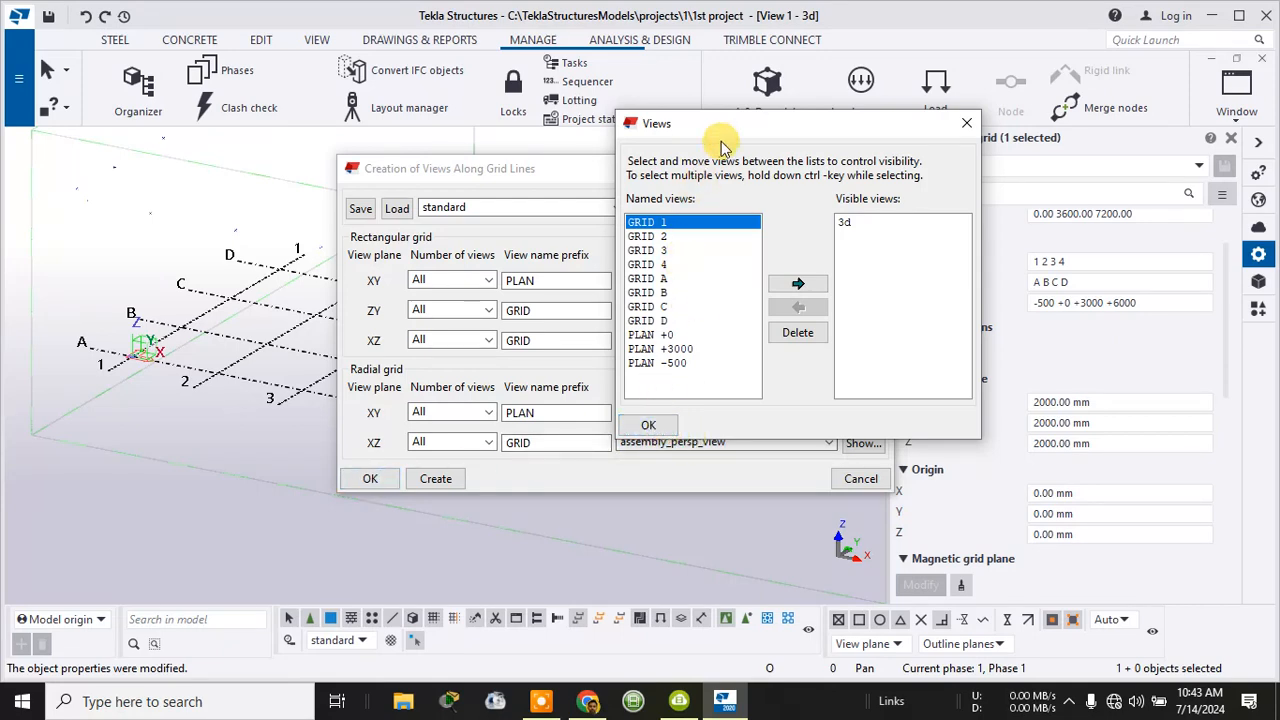
left_click_drag(732, 123, 912, 155)
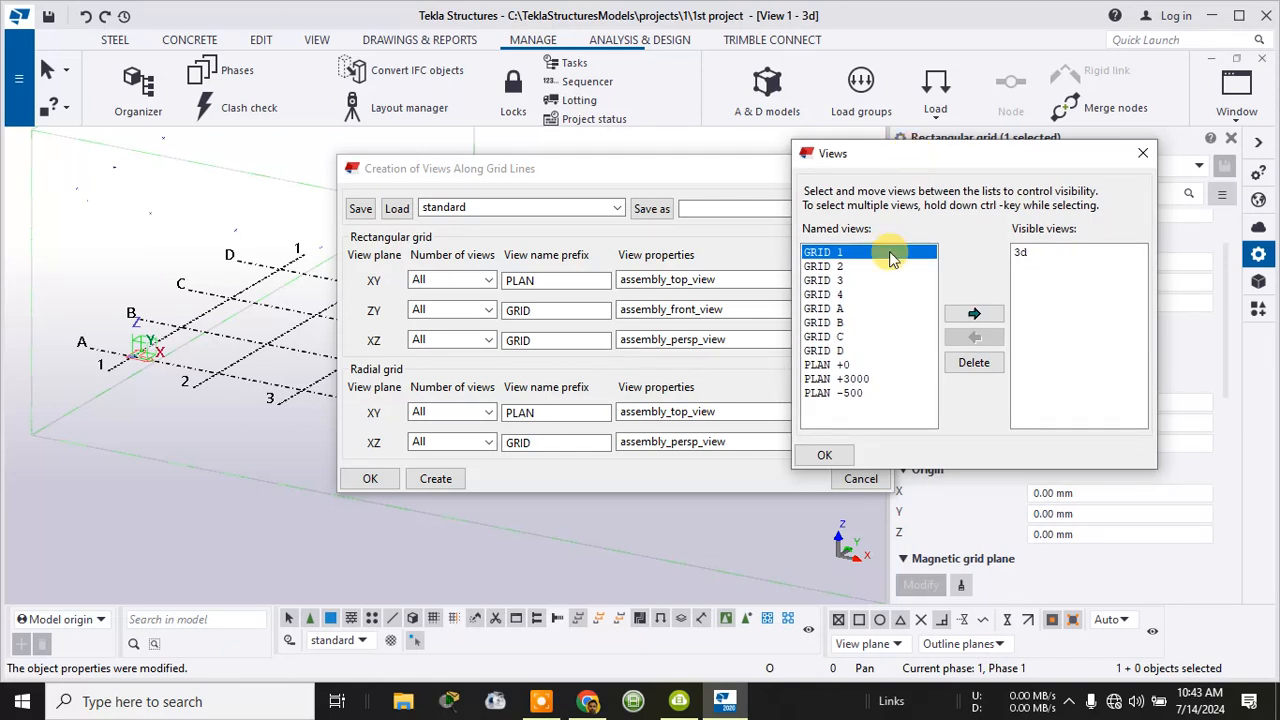
- Make the PLAN +0 view visible and finish the grid-line view creation
left_click(850, 365)
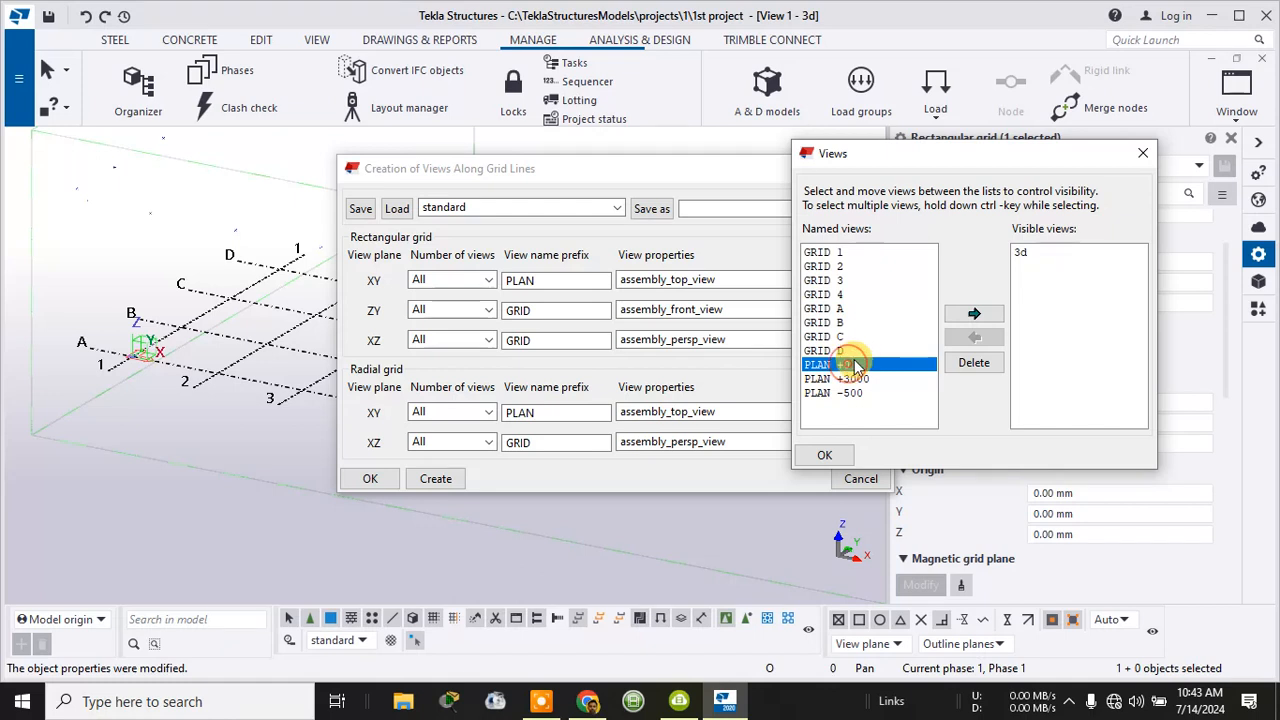
left_click(969, 315)
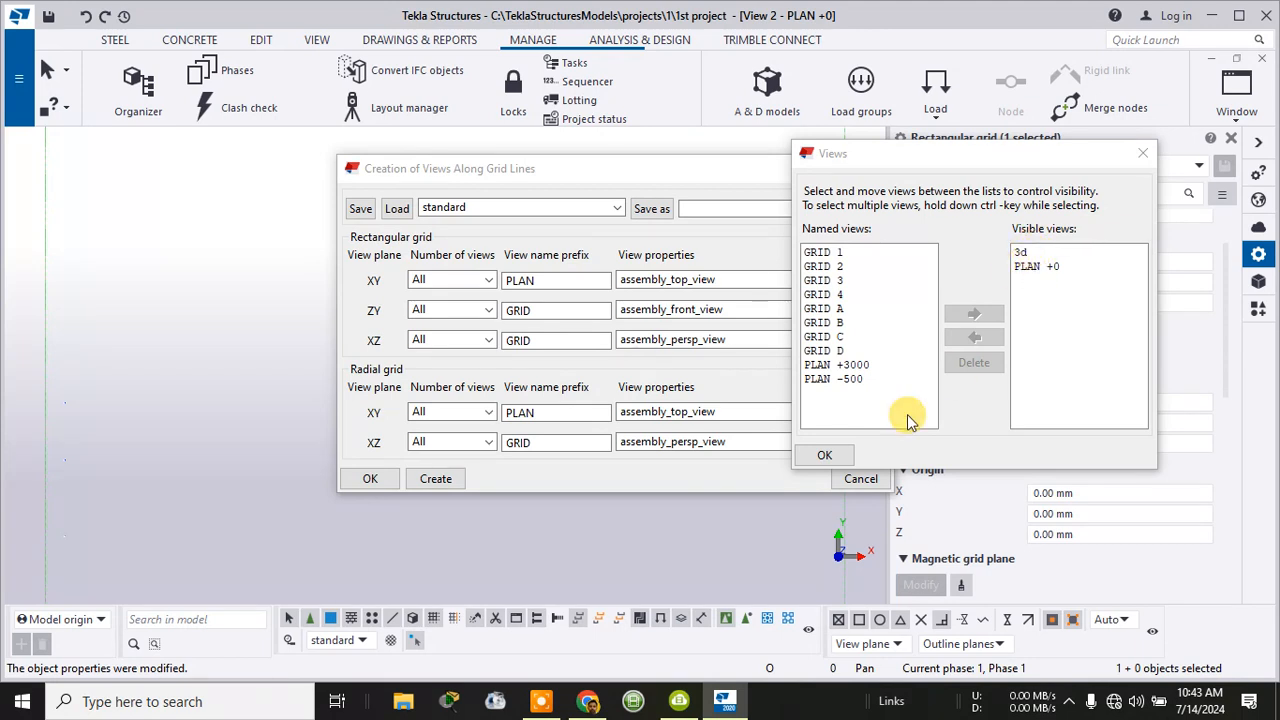
left_click(826, 454)
left_click(378, 482)
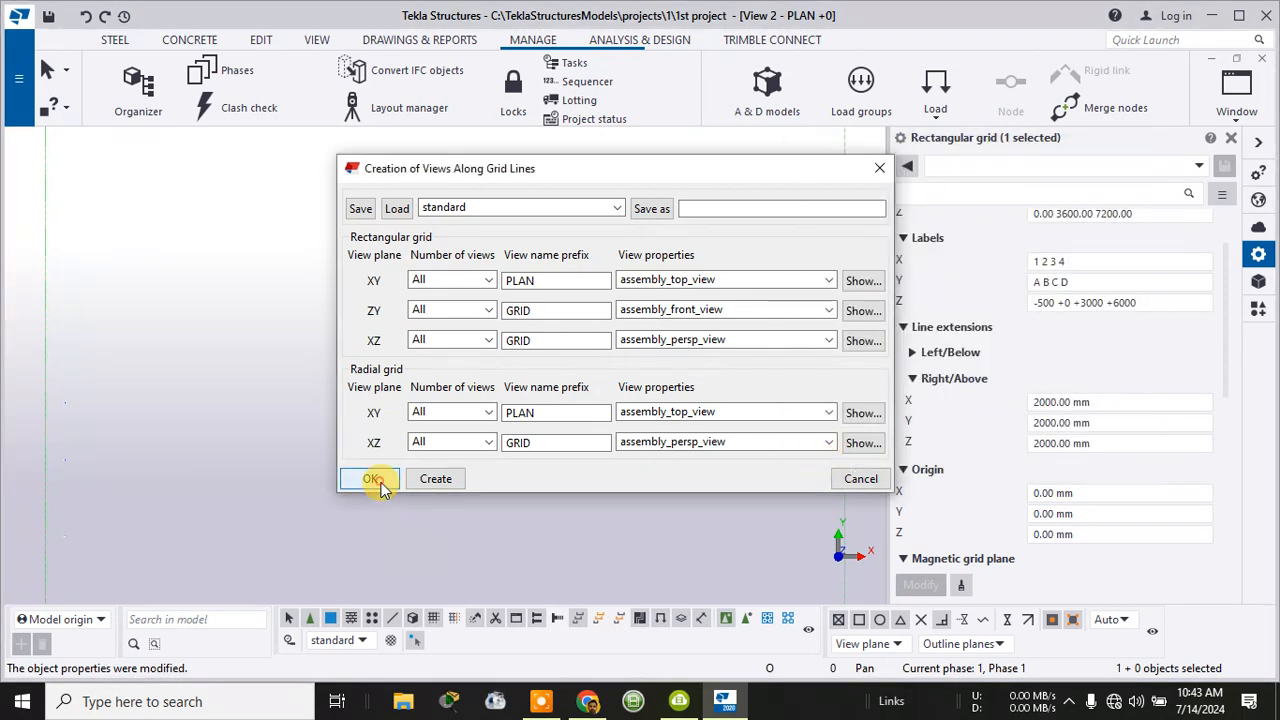
- Close the grid properties and tile the PLAN +0 and 3d views vertically
scroll(648, 397, "down", 10)
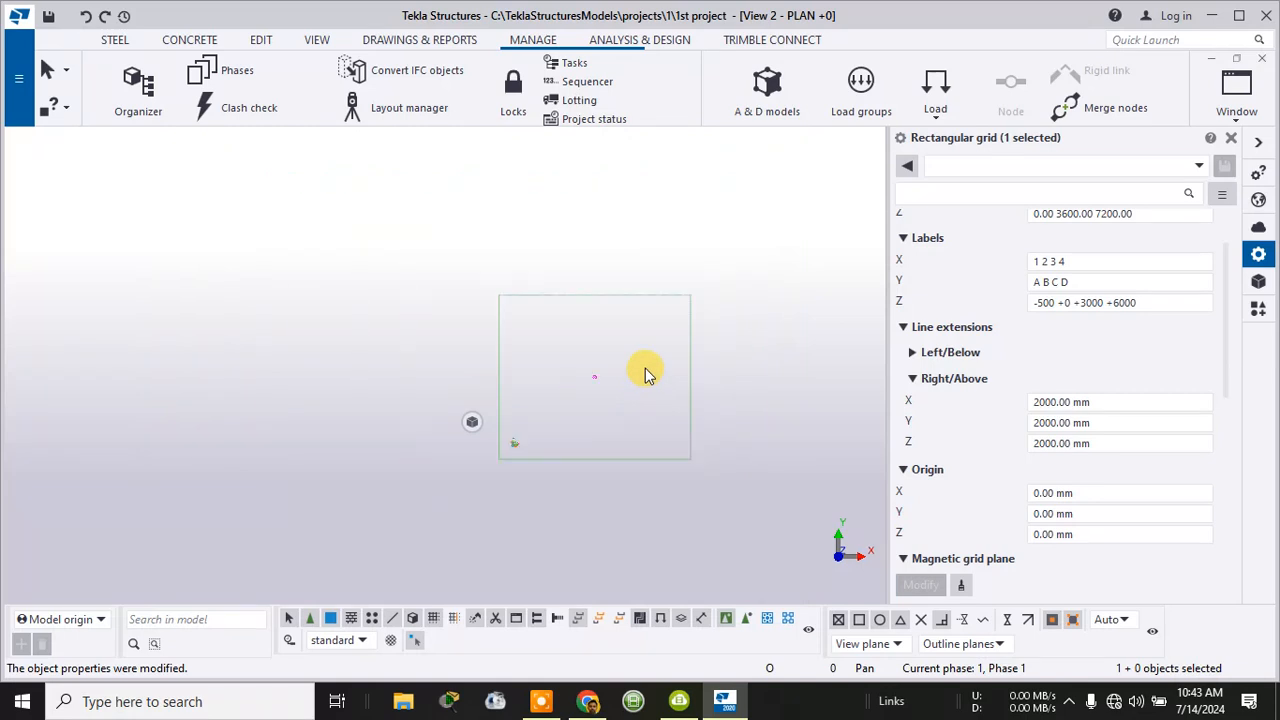
middle_click_drag(769, 385, 584, 324)
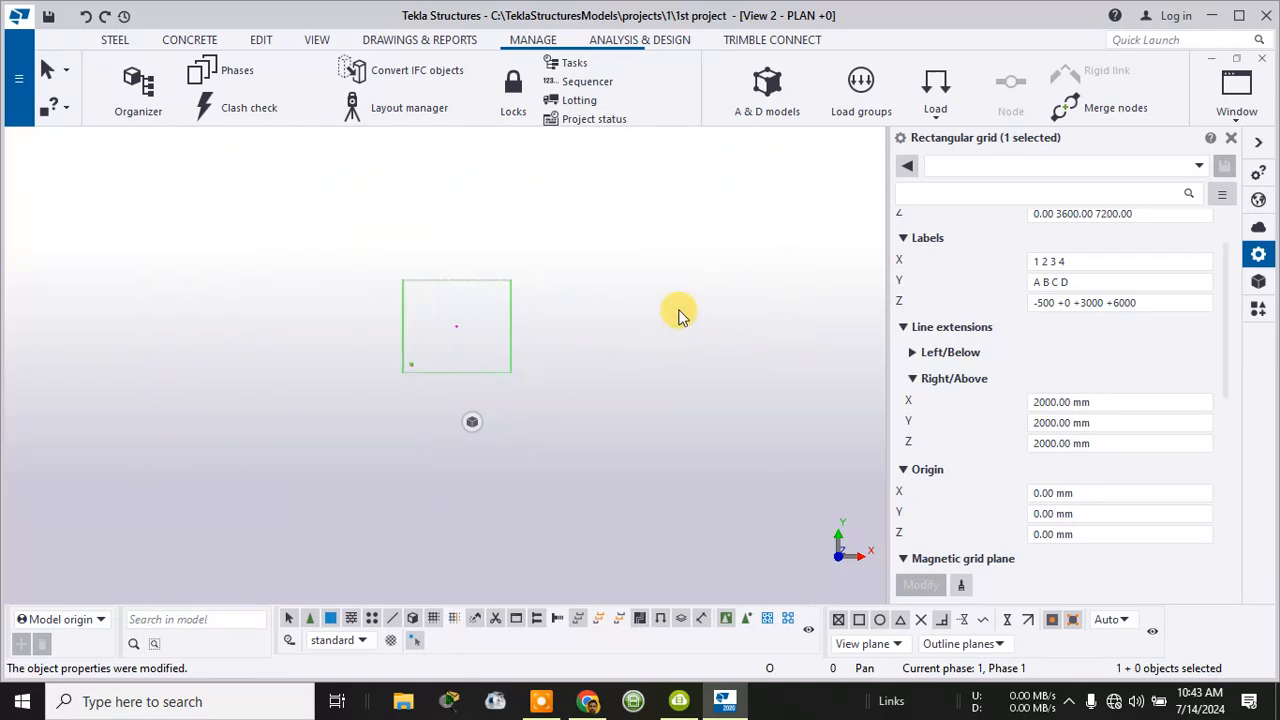
left_click(1234, 139)
left_click(1240, 110)
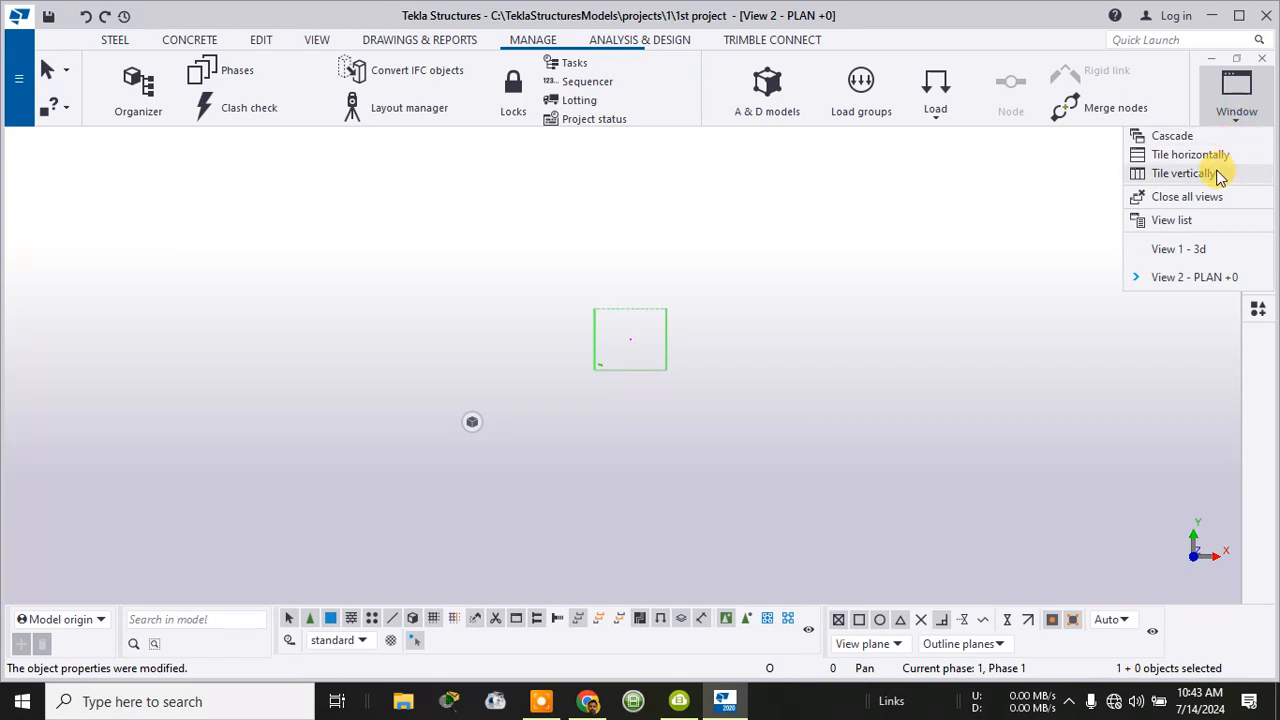
left_click(1183, 173)
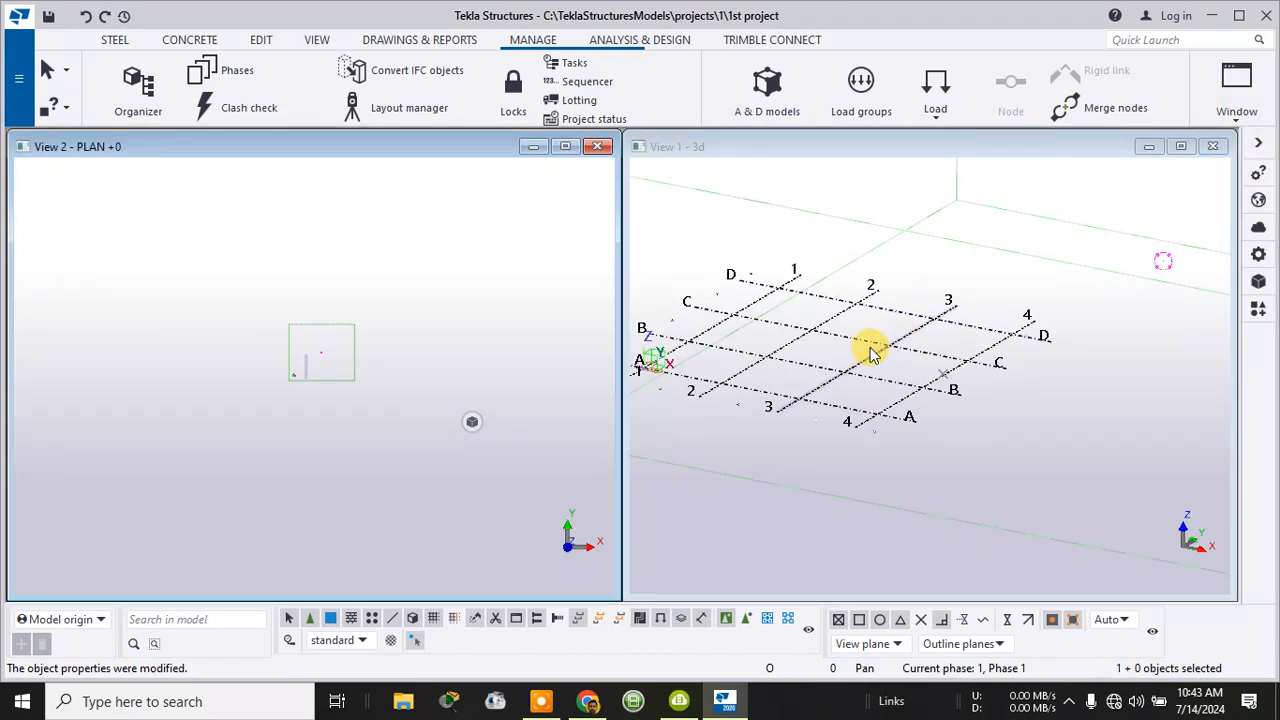
scroll(870, 350, "down", 5)
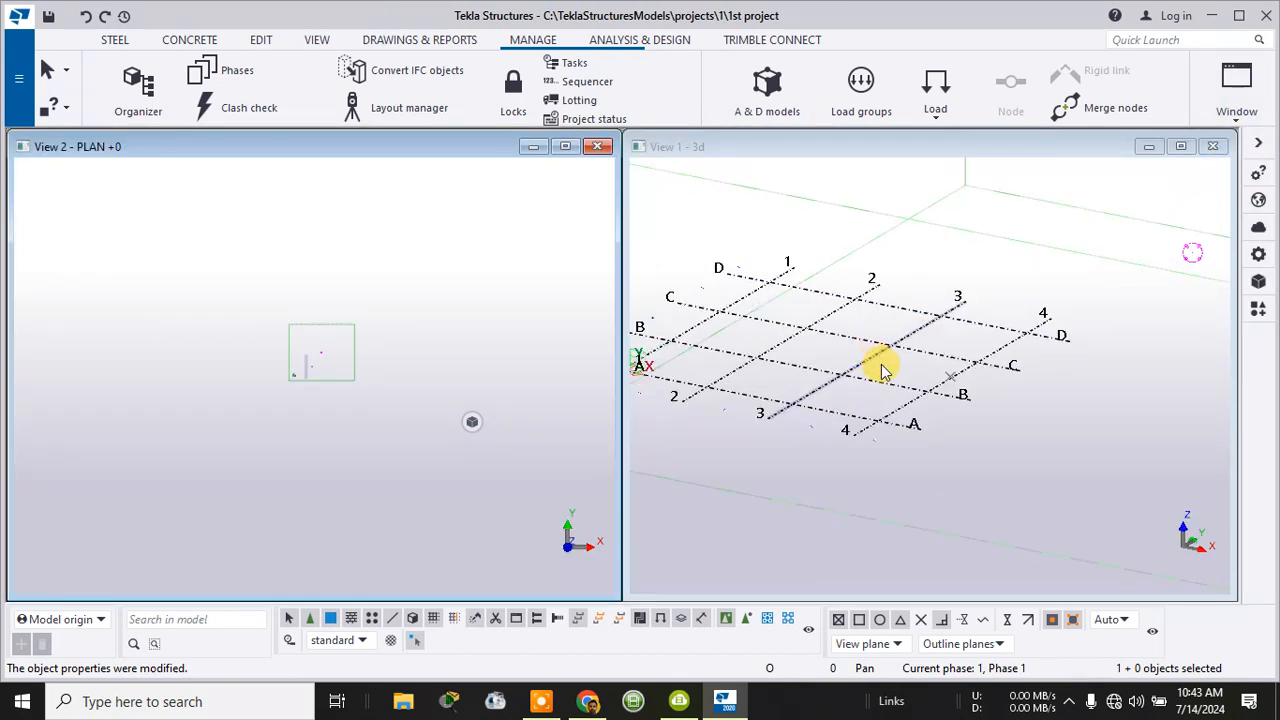
- Turn on the visibility of grids in the PLAN +0 view
left_click(331, 381)
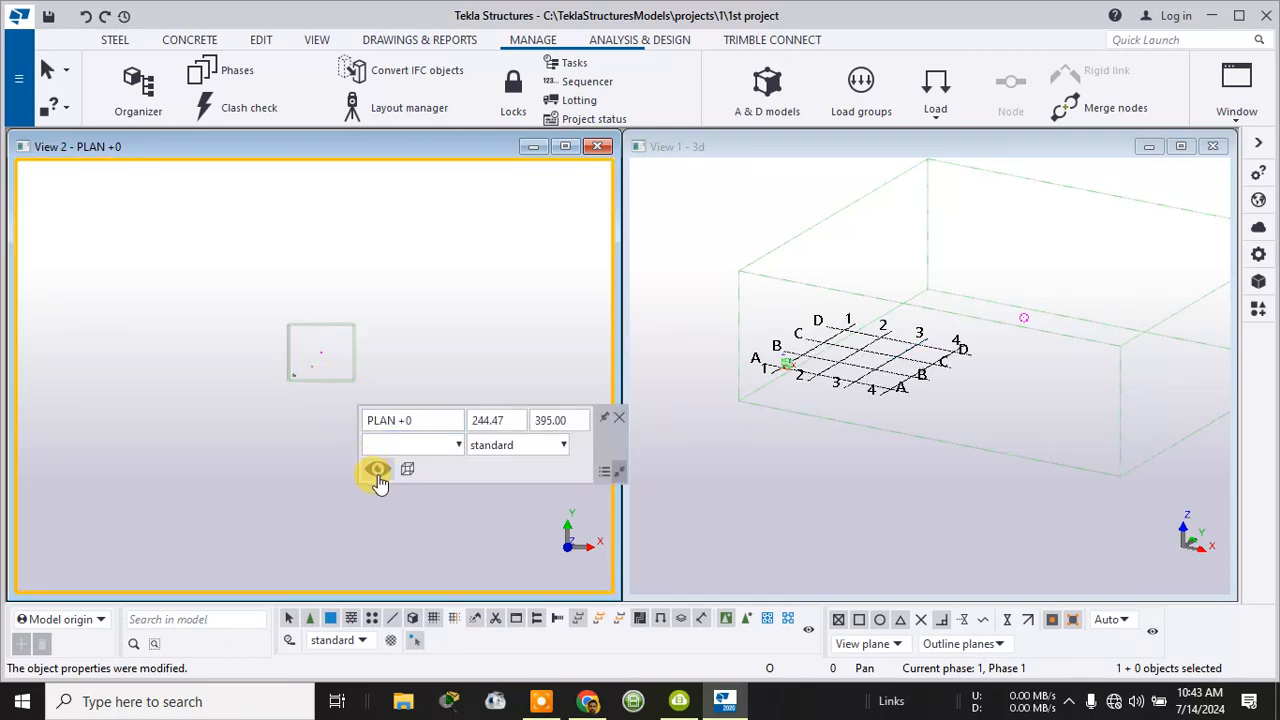
left_click(378, 470)
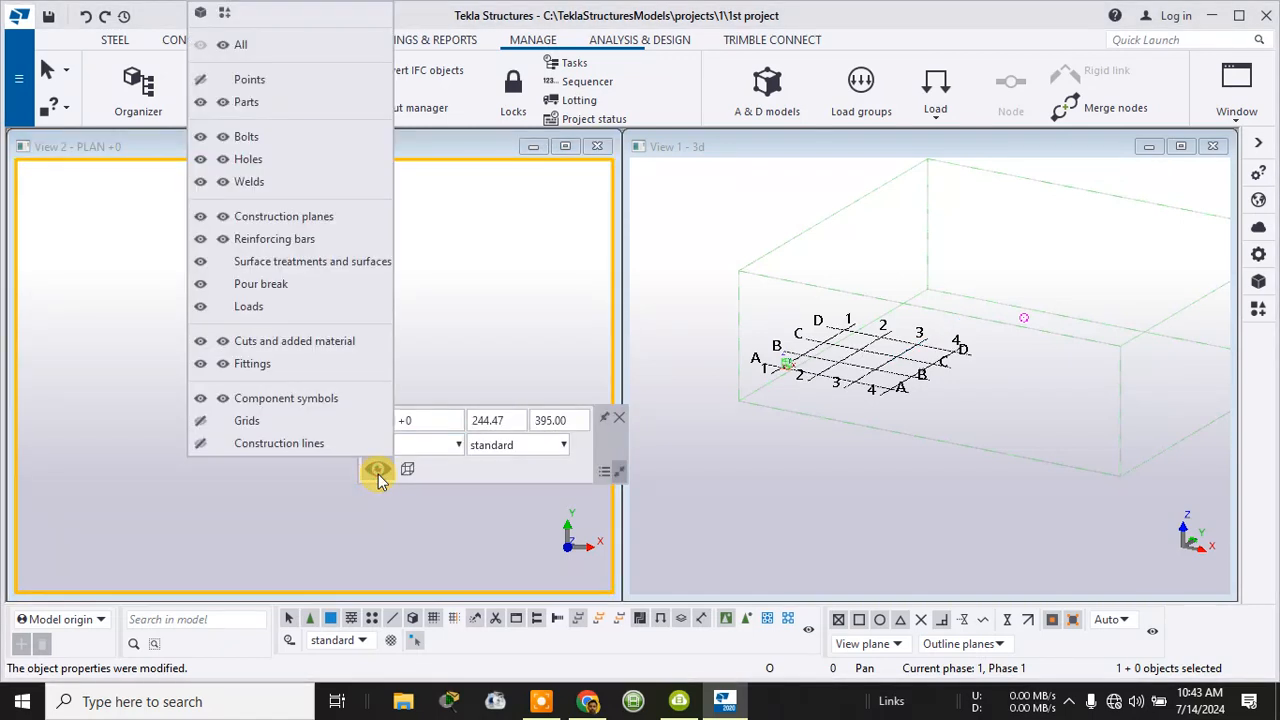
left_click(200, 430)
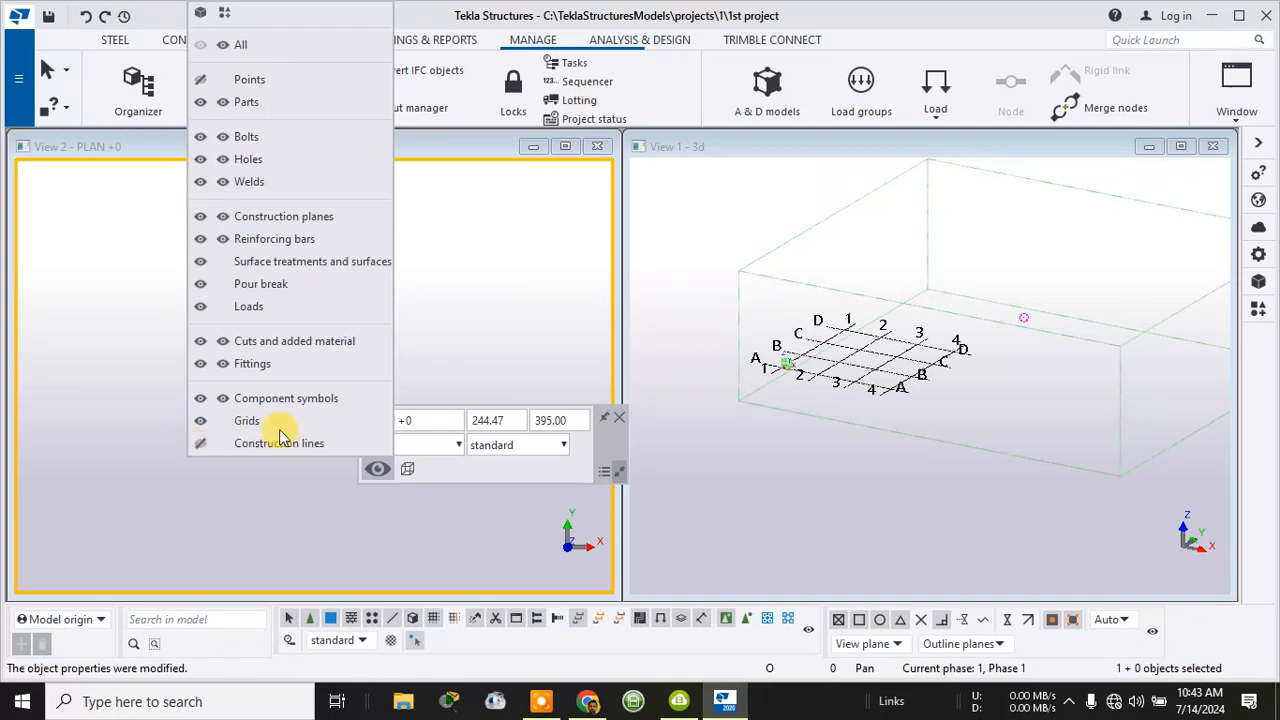
scroll(343, 366, "up", 5)
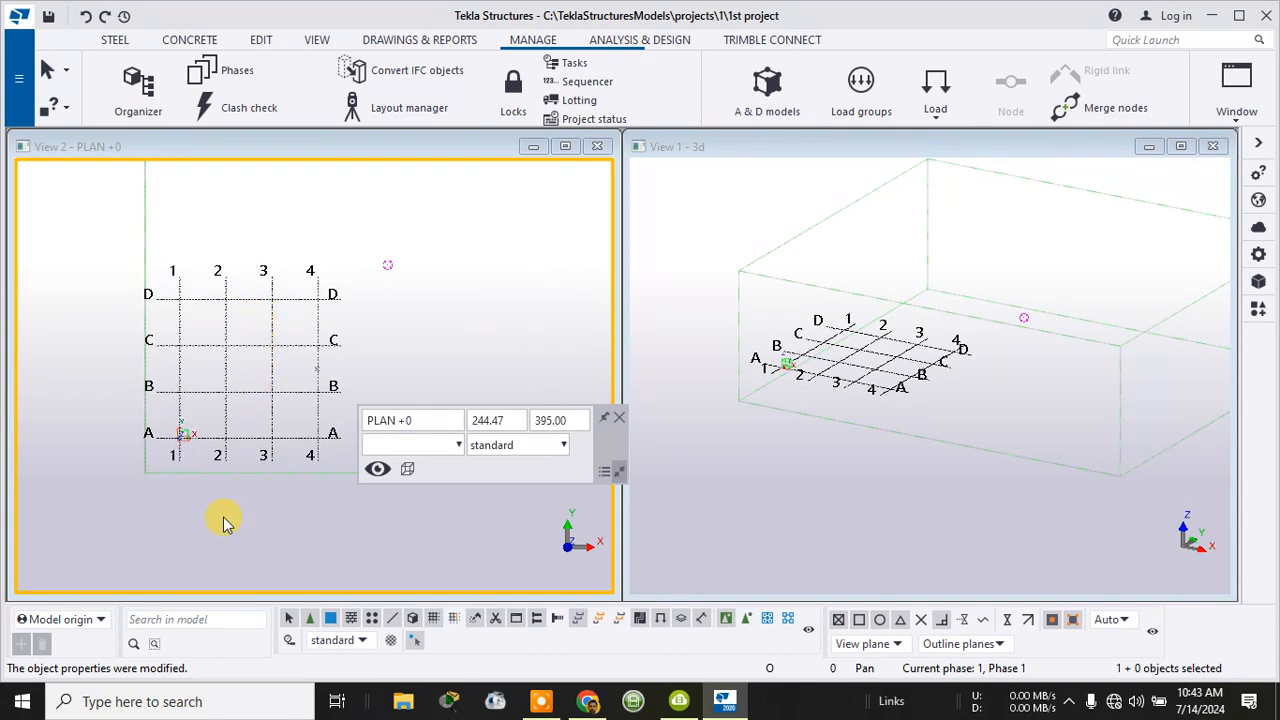
left_click(610, 419)
scroll(357, 467, "up", 3)
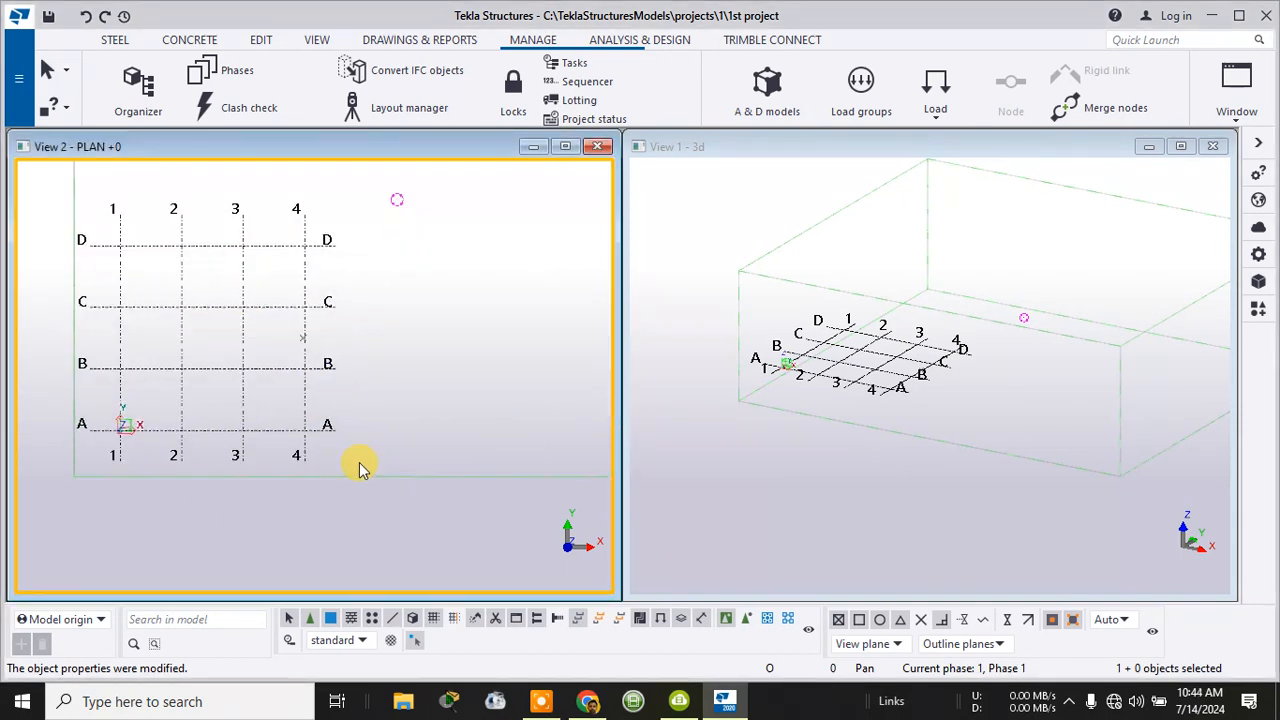
scroll(356, 470, "down", 2)
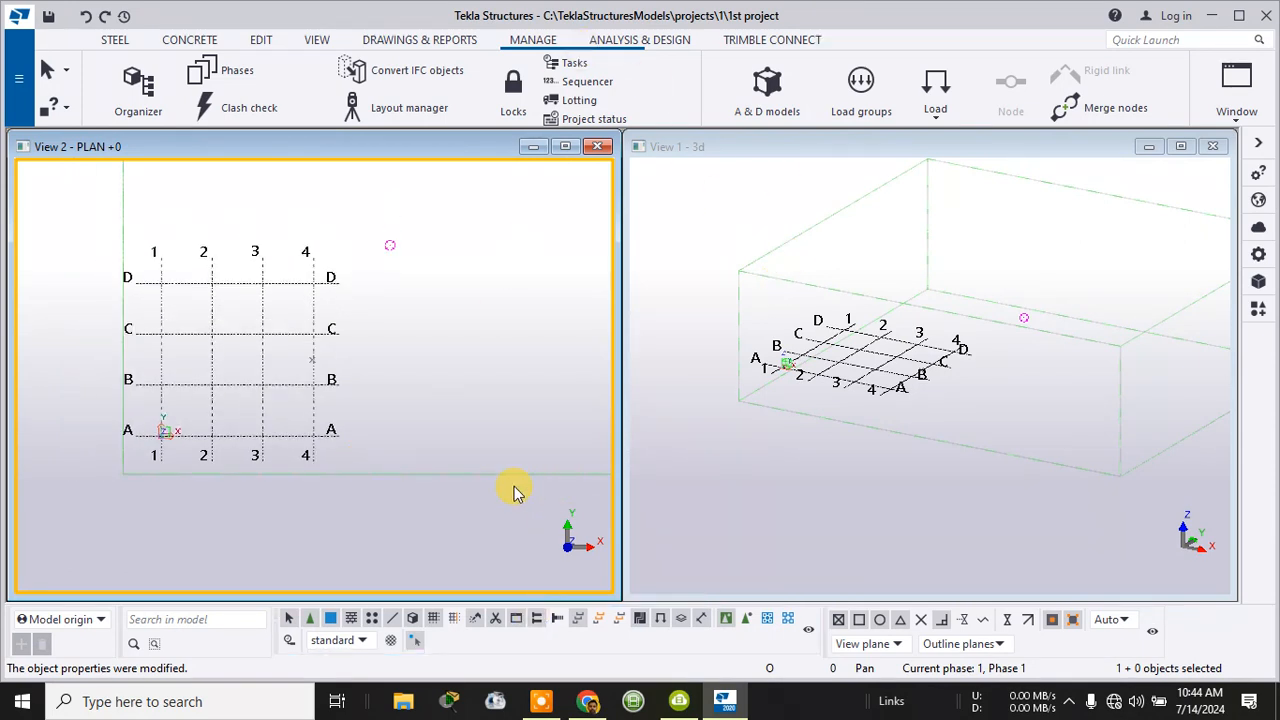
scroll(198, 453, "up", 1)
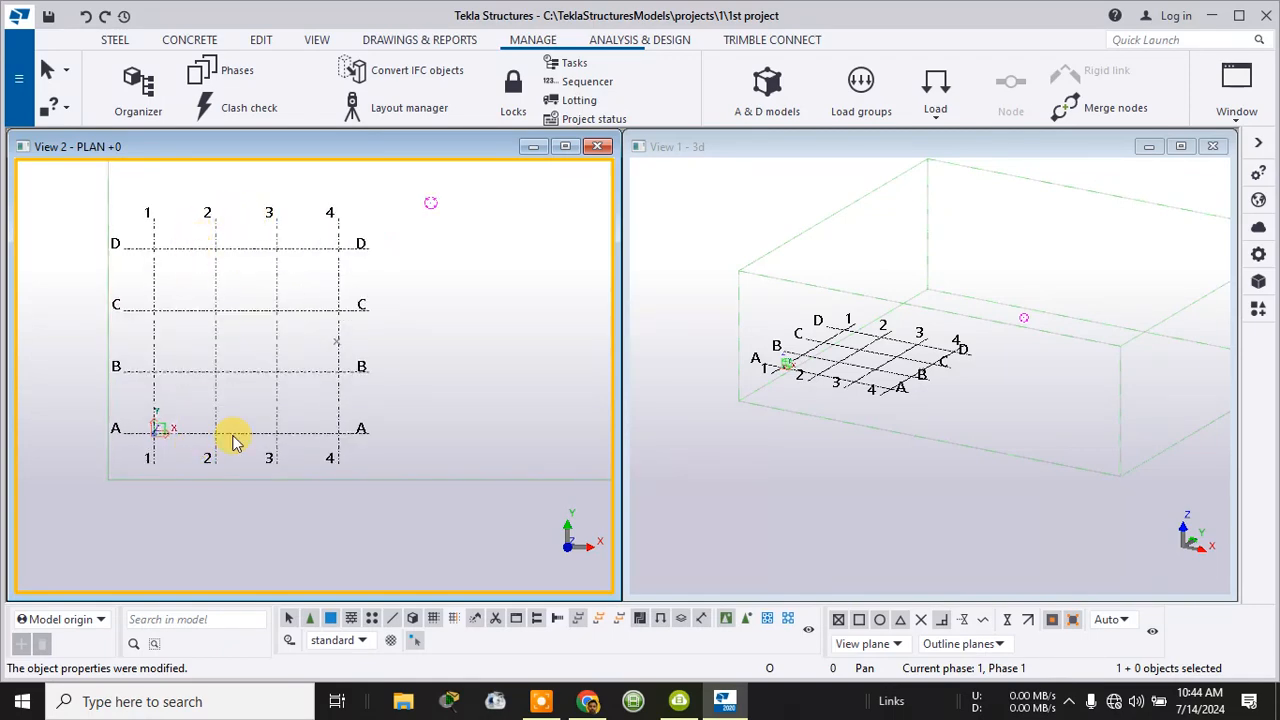
- Place a concrete pad footing at grid intersection D-1 in the PLAN +0 view, expanding the view depth to include it
left_click(201, 40)
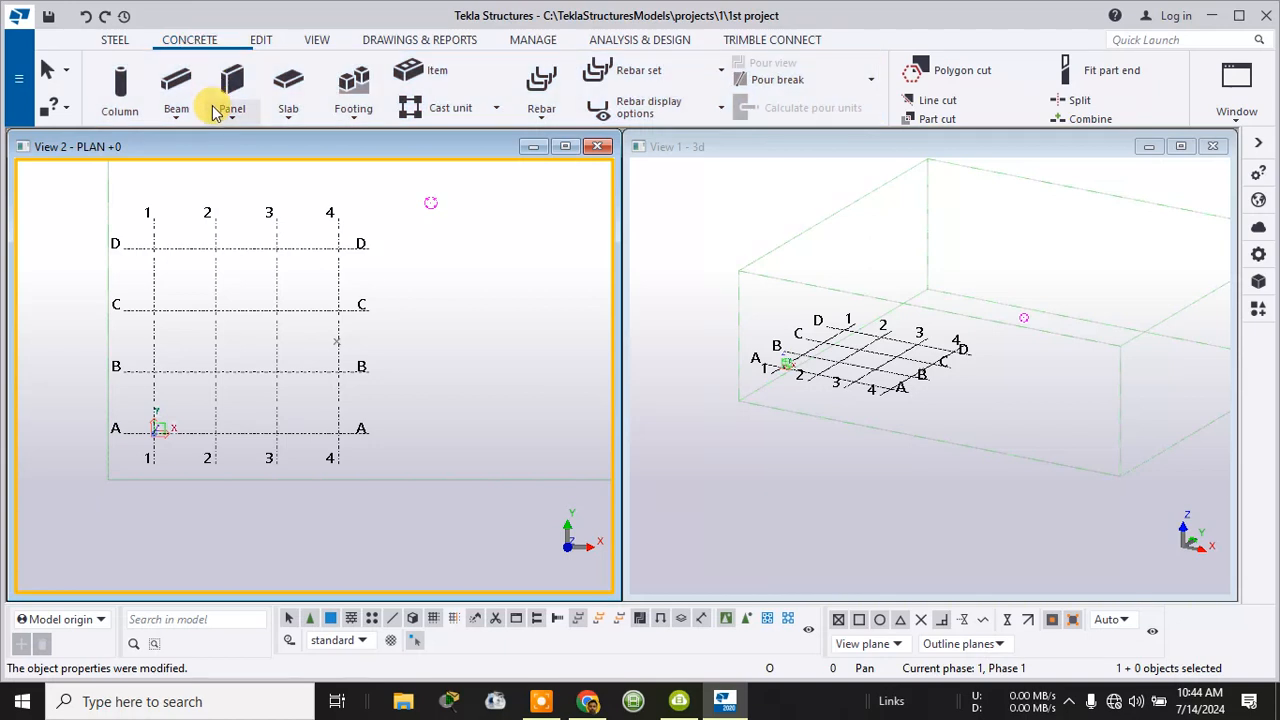
left_click(355, 110)
left_click(310, 147)
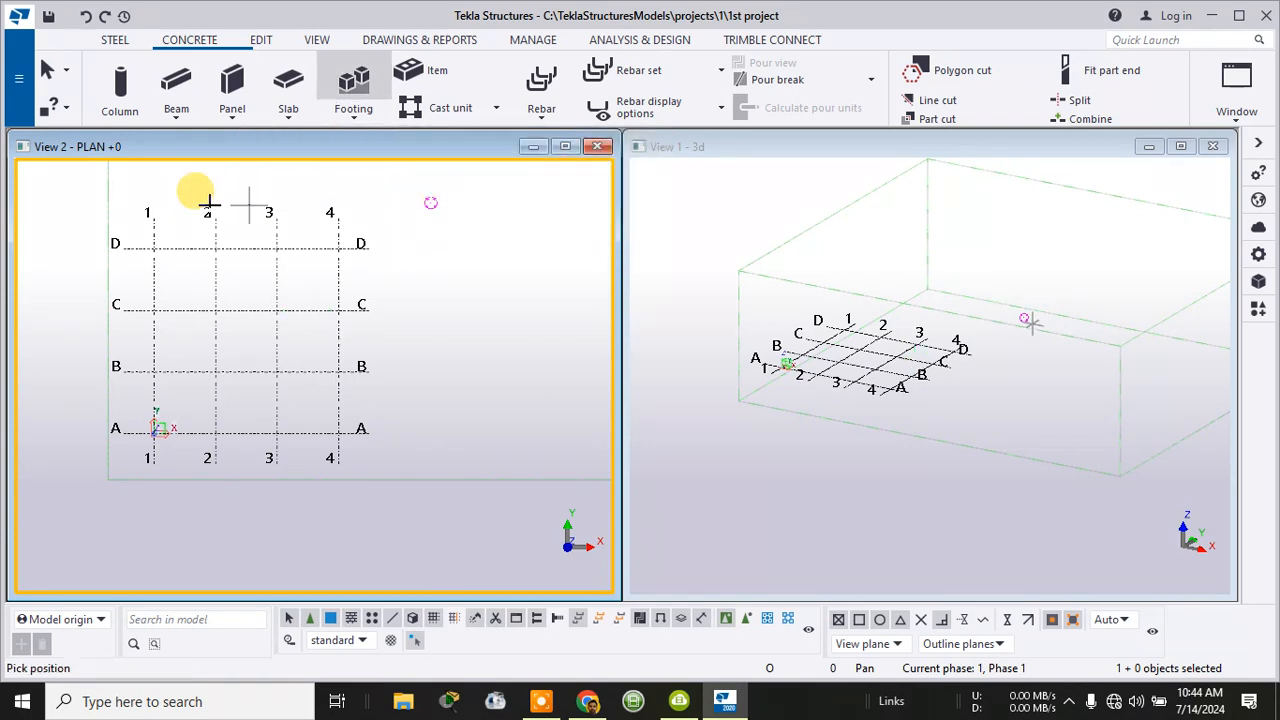
left_click(150, 244)
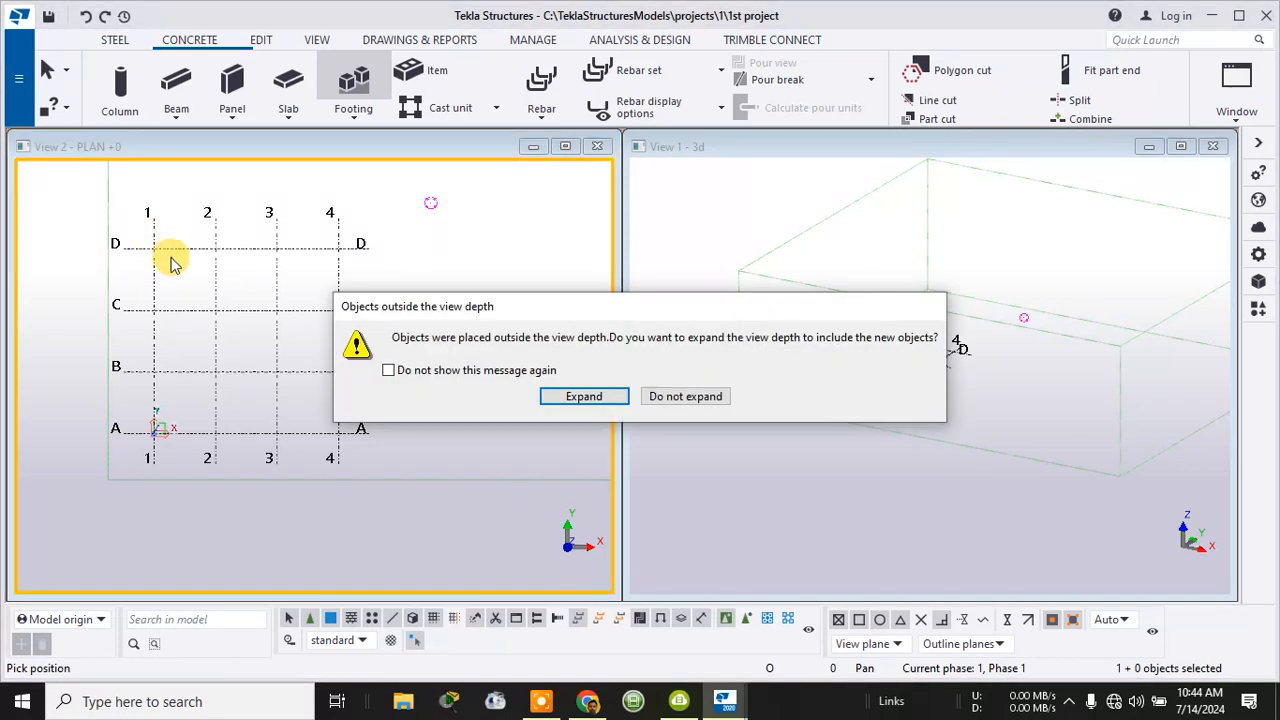
left_click(582, 397)
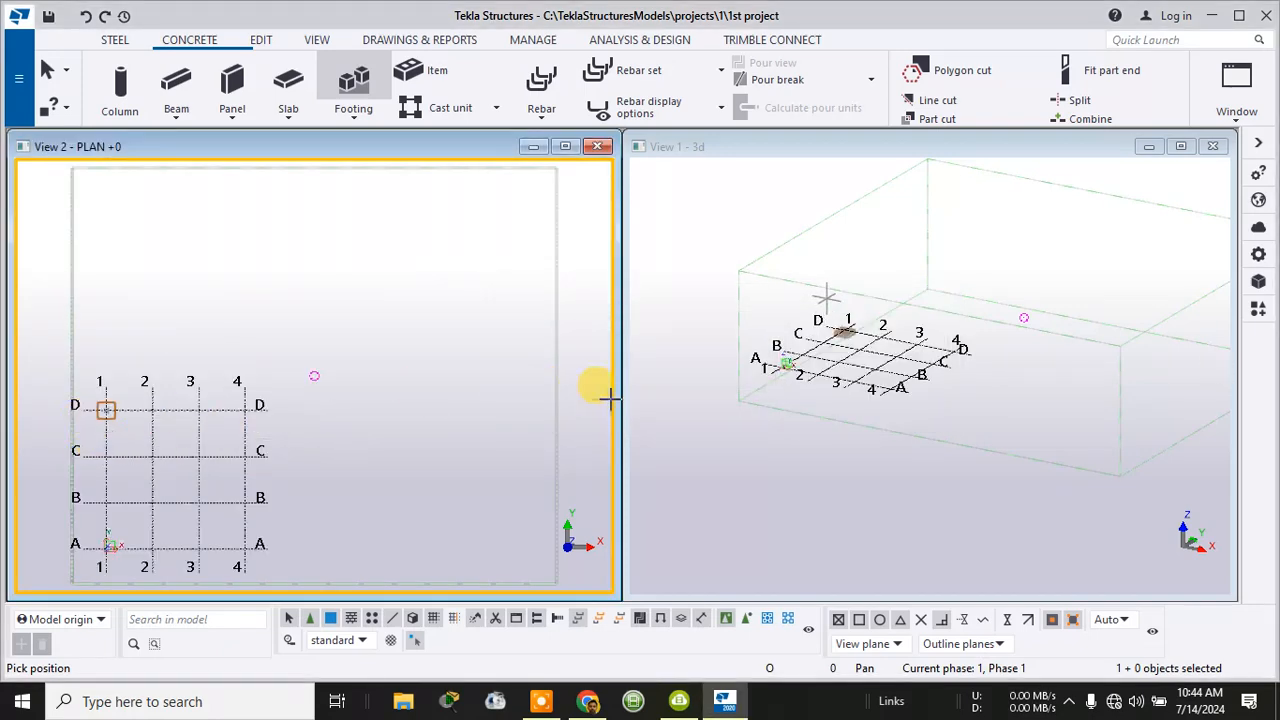
scroll(840, 318, "up", 3)
scroll(848, 318, "up", 5)
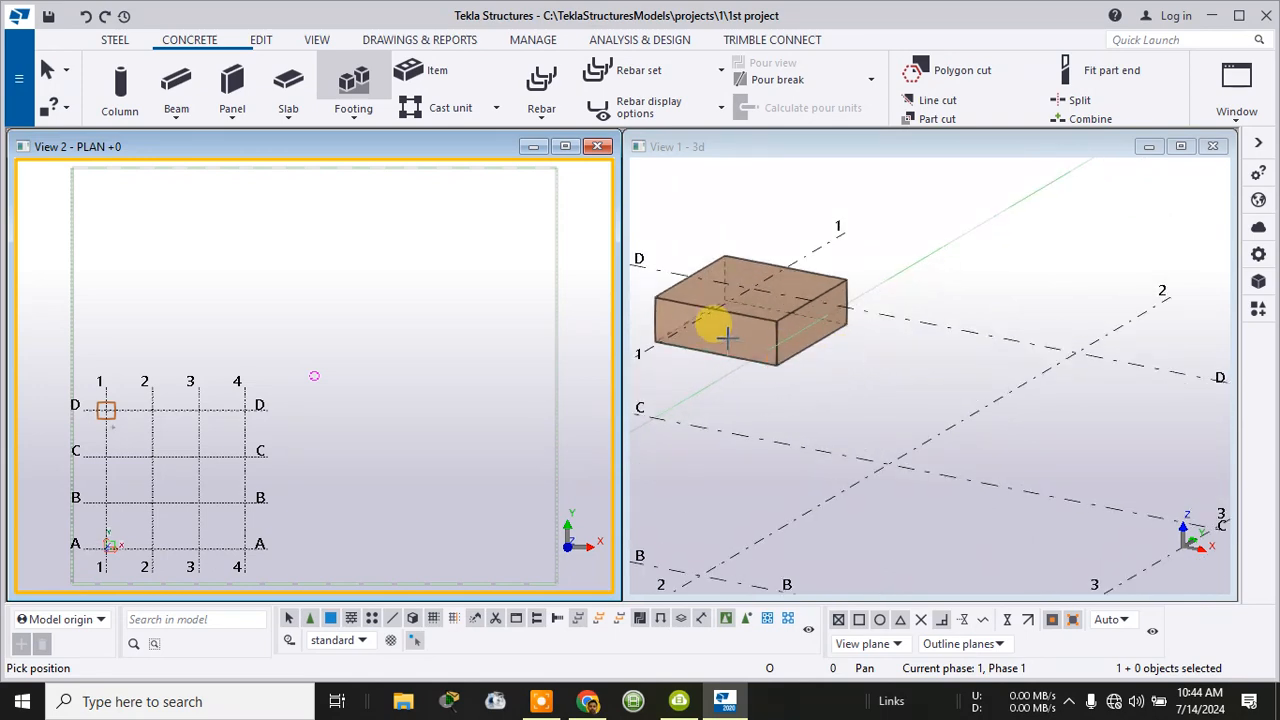
scroll(852, 258, "down", 4)
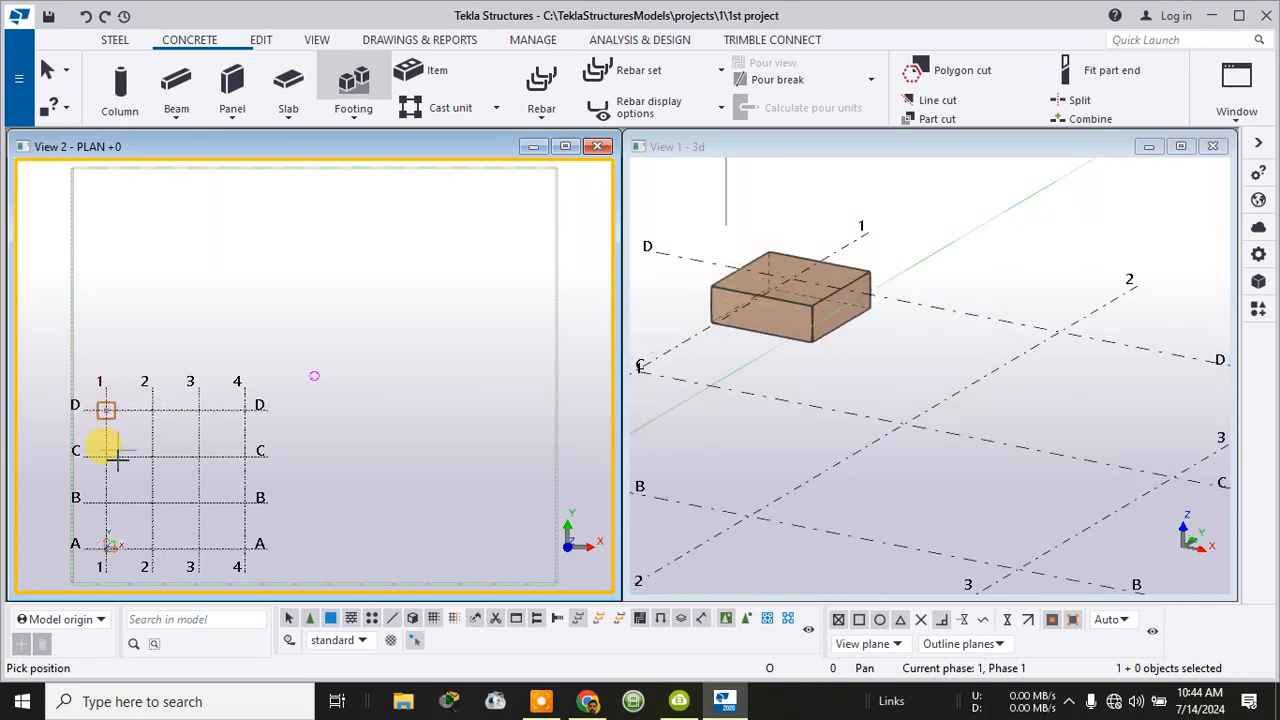
middle_click_drag(326, 263, 362, 185)
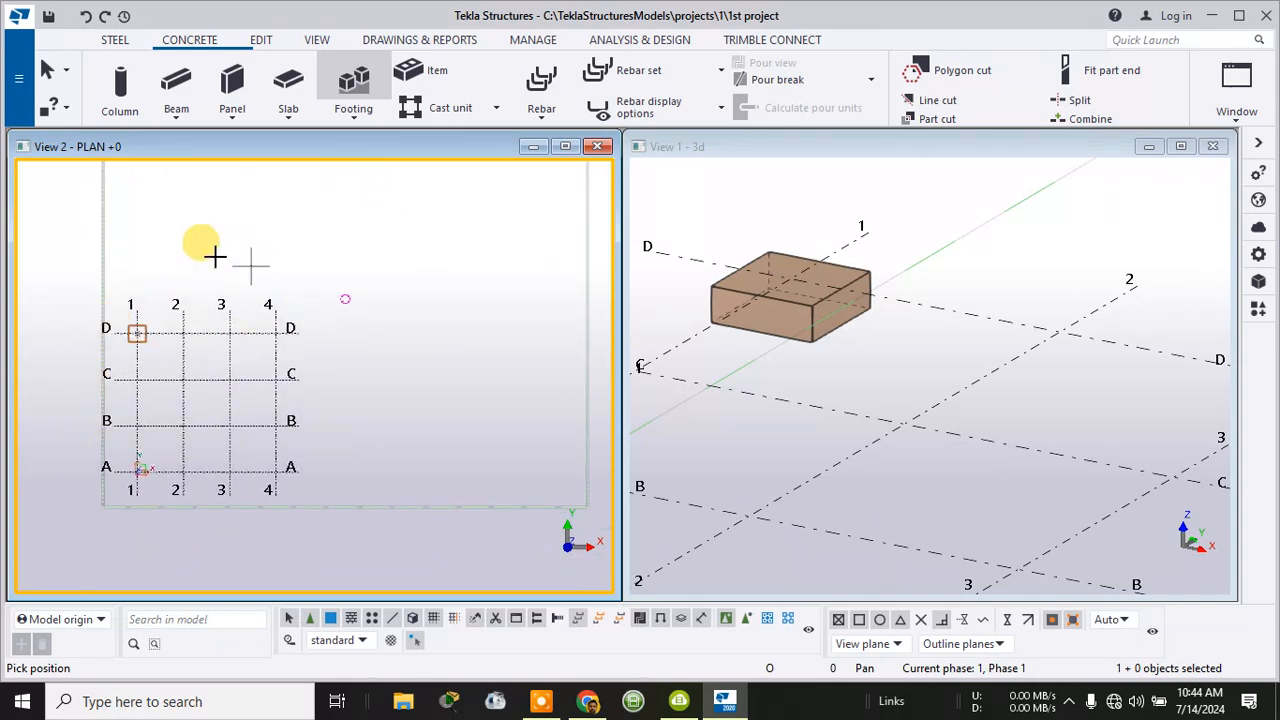
key("Escape")
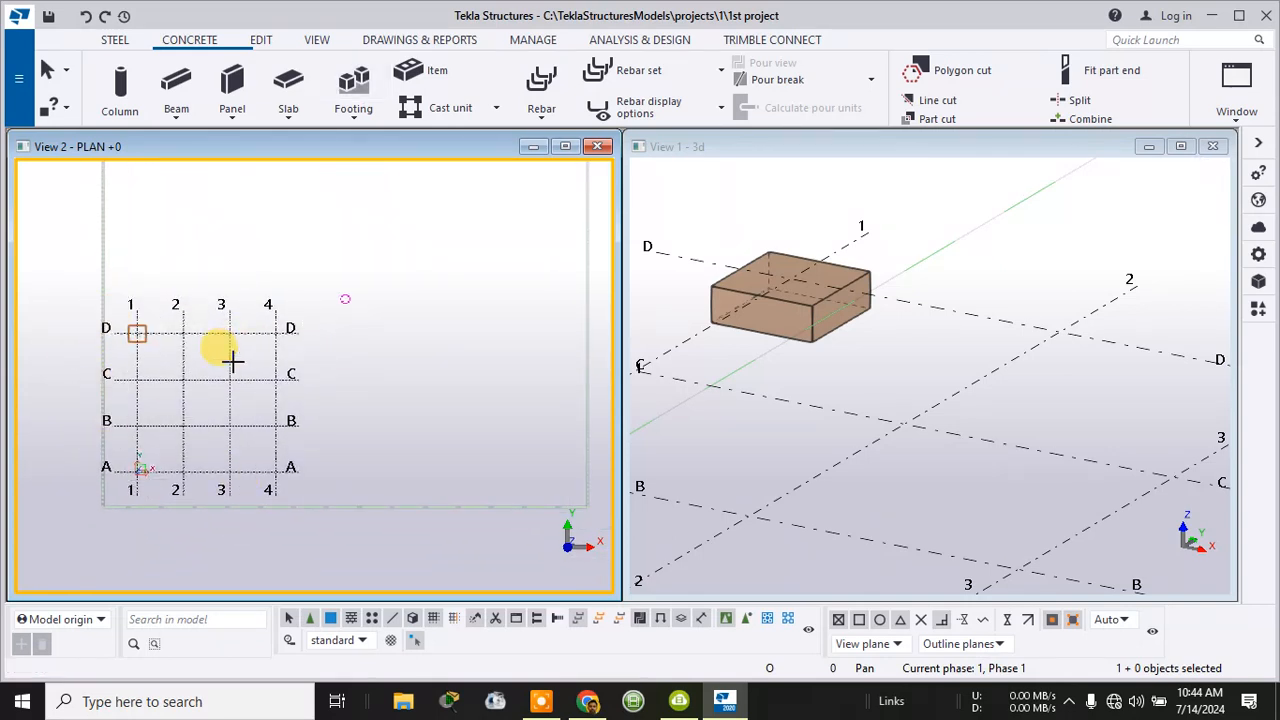
- Select the pad footing at grid intersection D-1 in the 3d view and open its properties
left_click(144, 332)
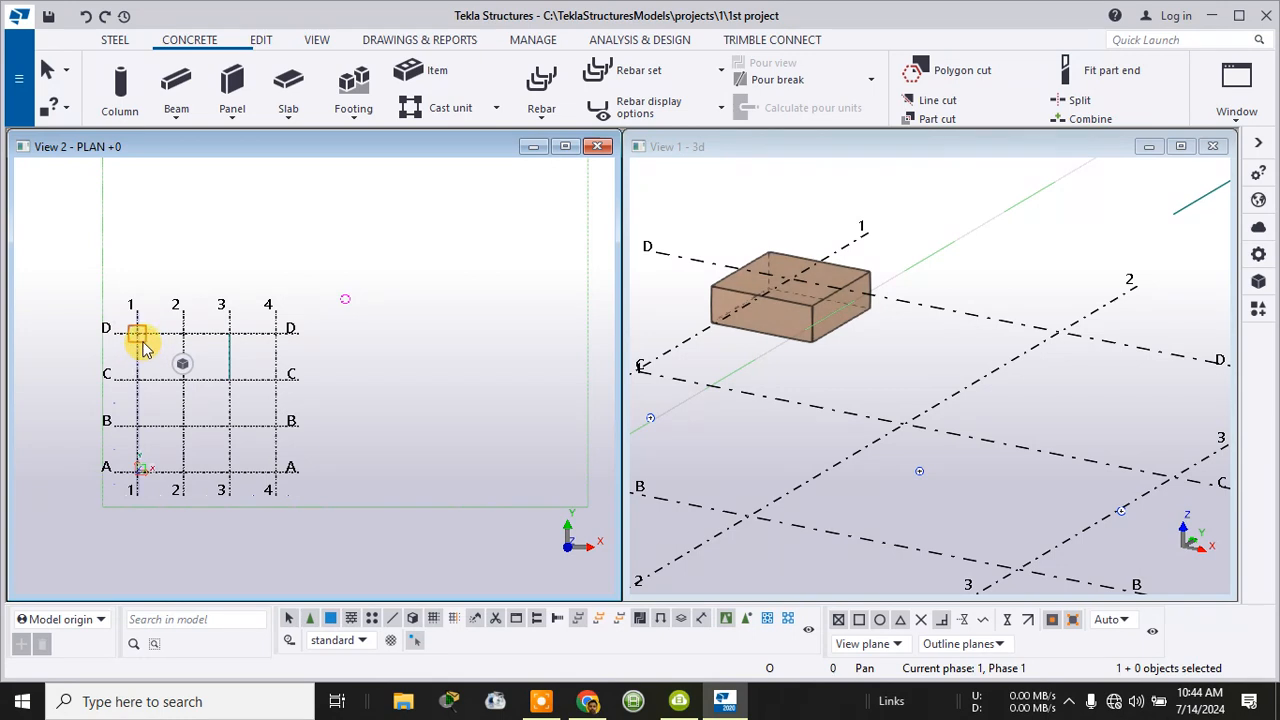
left_click(140, 334)
left_click(770, 311)
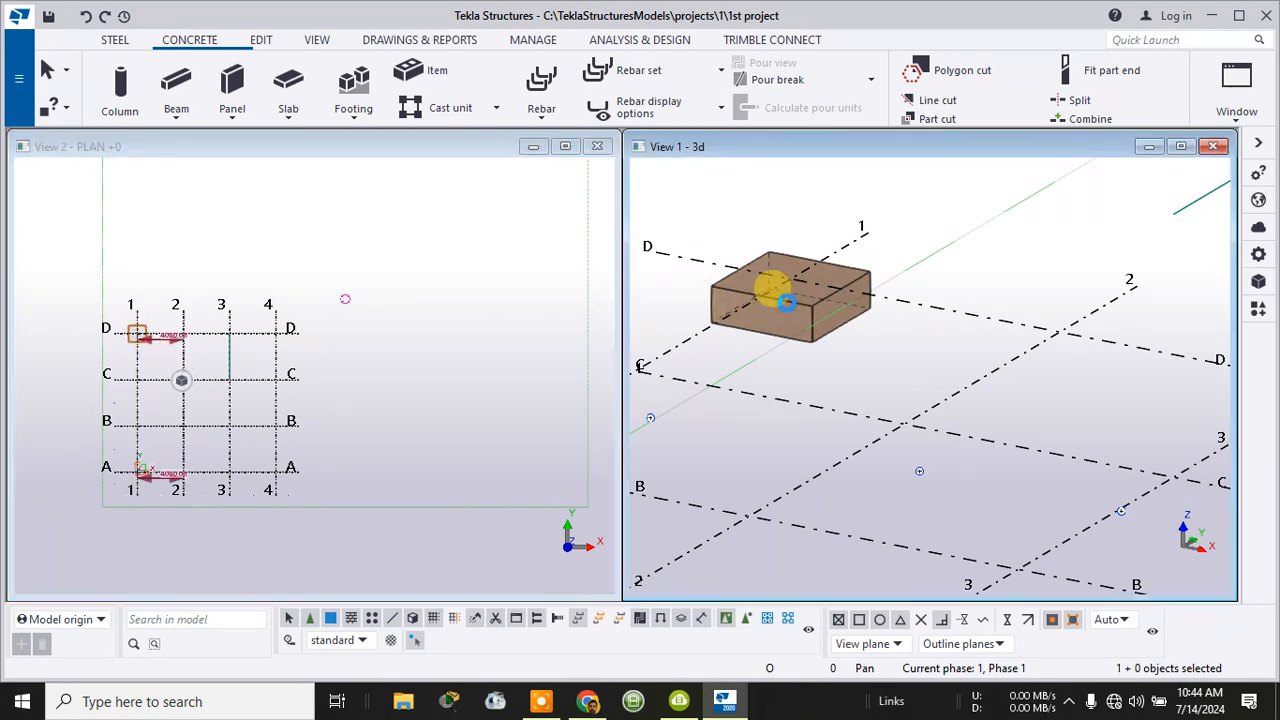
left_click(785, 296)
left_click(1259, 255)
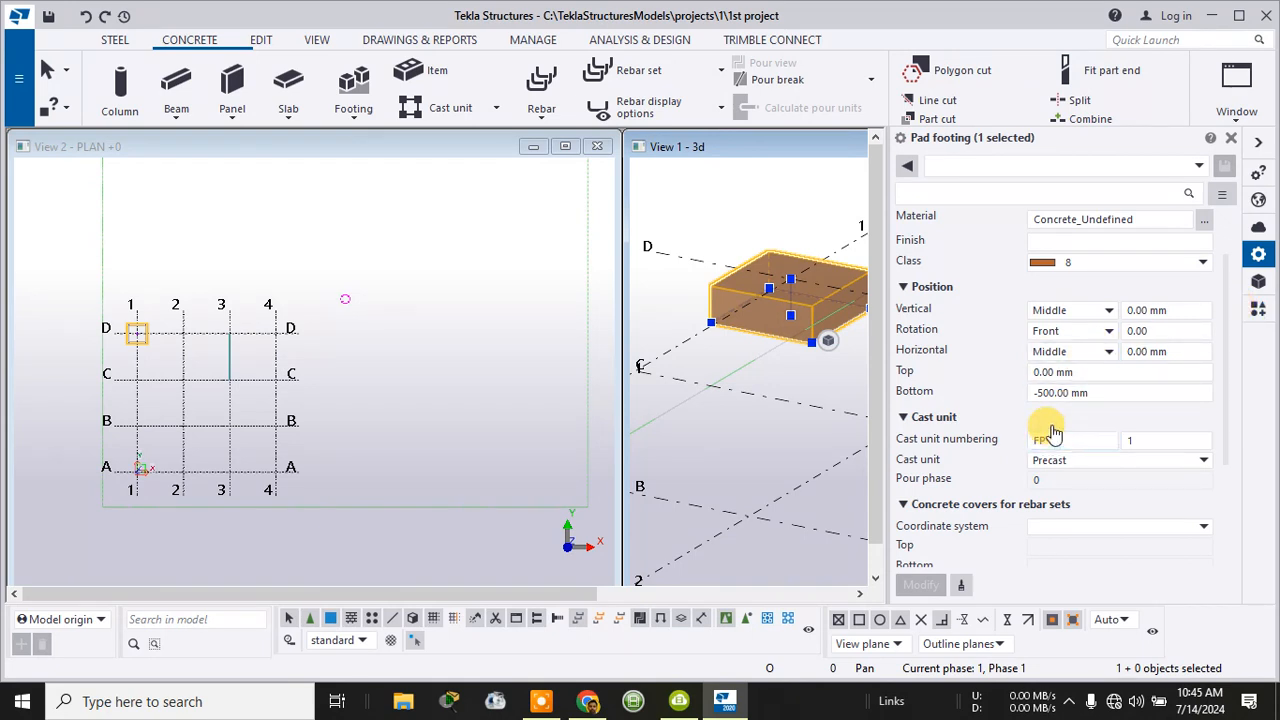
- Set the pad footing's top level to -500 mm and its bottom level to -1000 mm, and apply the modification
left_click(1057, 393)
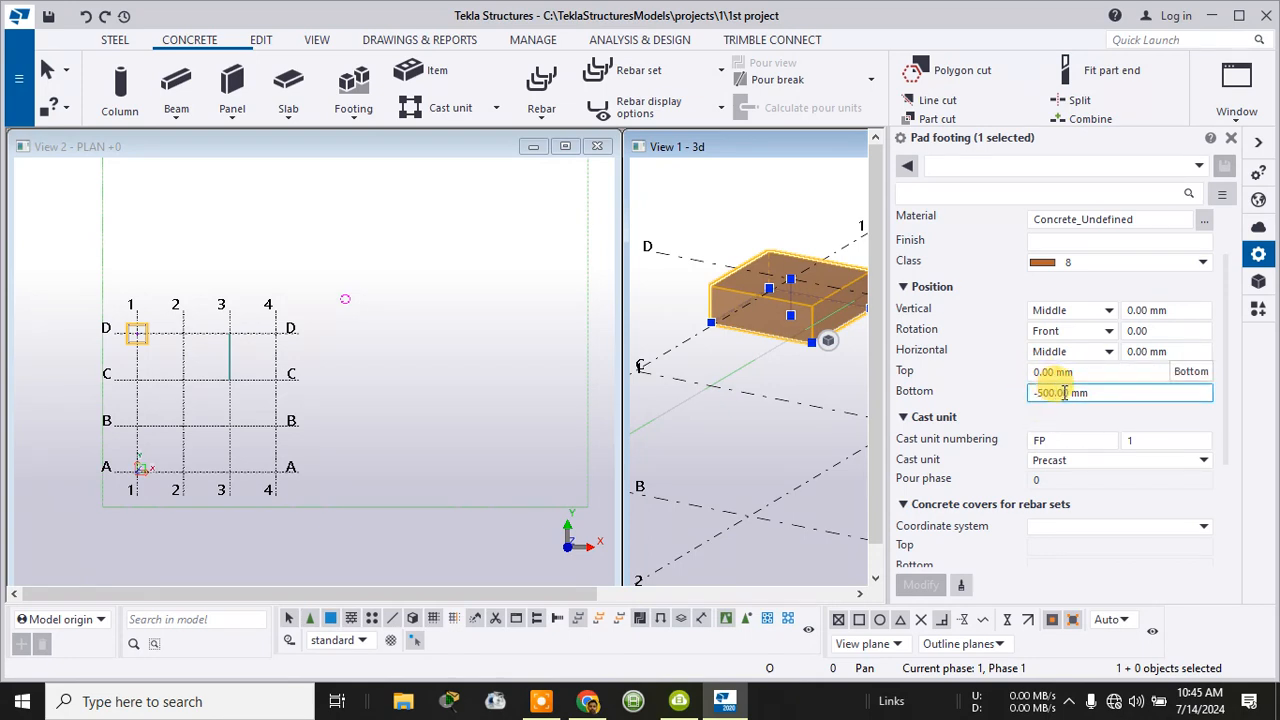
left_click_drag(1094, 393, 1040, 397)
key("ctrl+c")
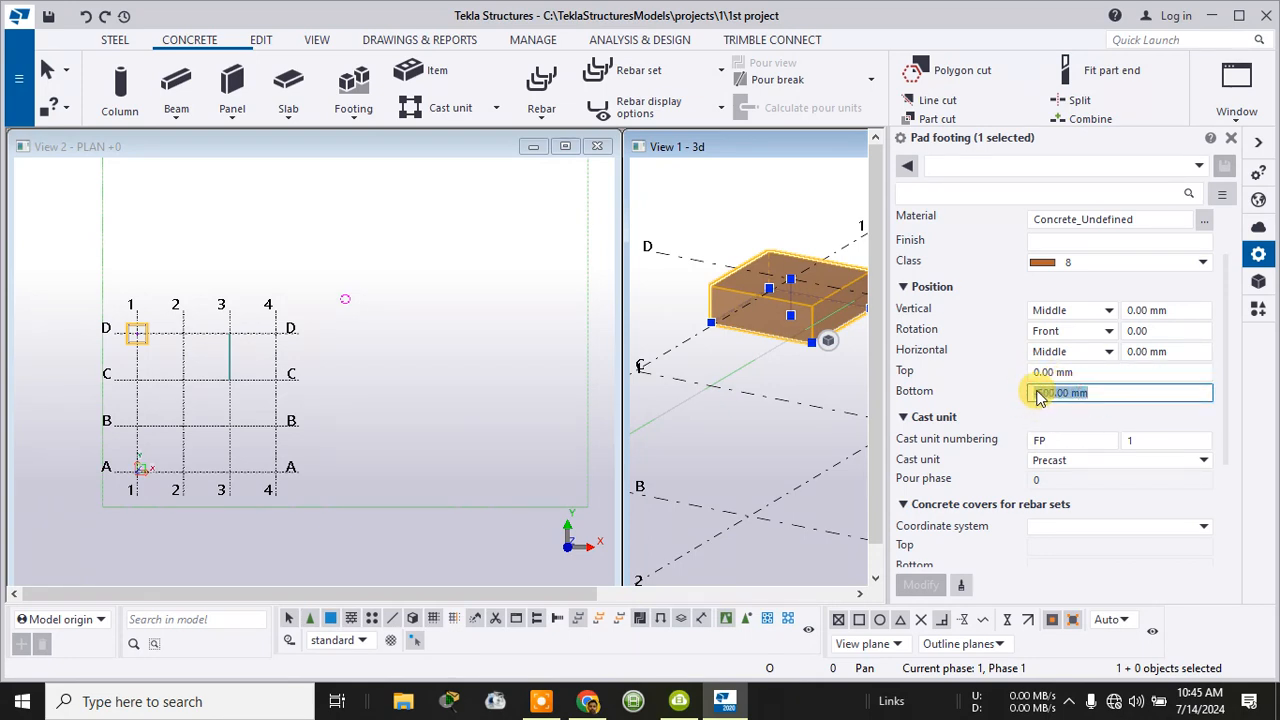
right_click(1047, 400)
left_click(994, 411)
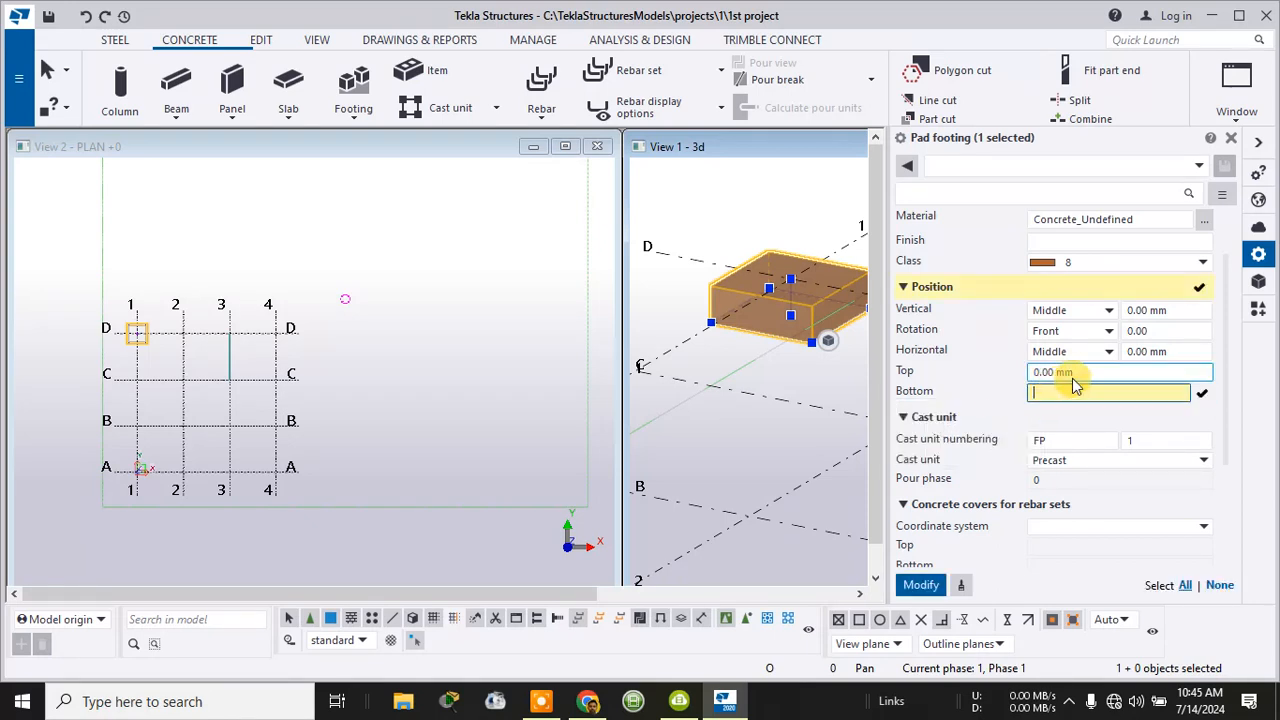
left_click(1068, 371)
left_click_drag(1038, 372, 1074, 372)
right_click(1036, 373)
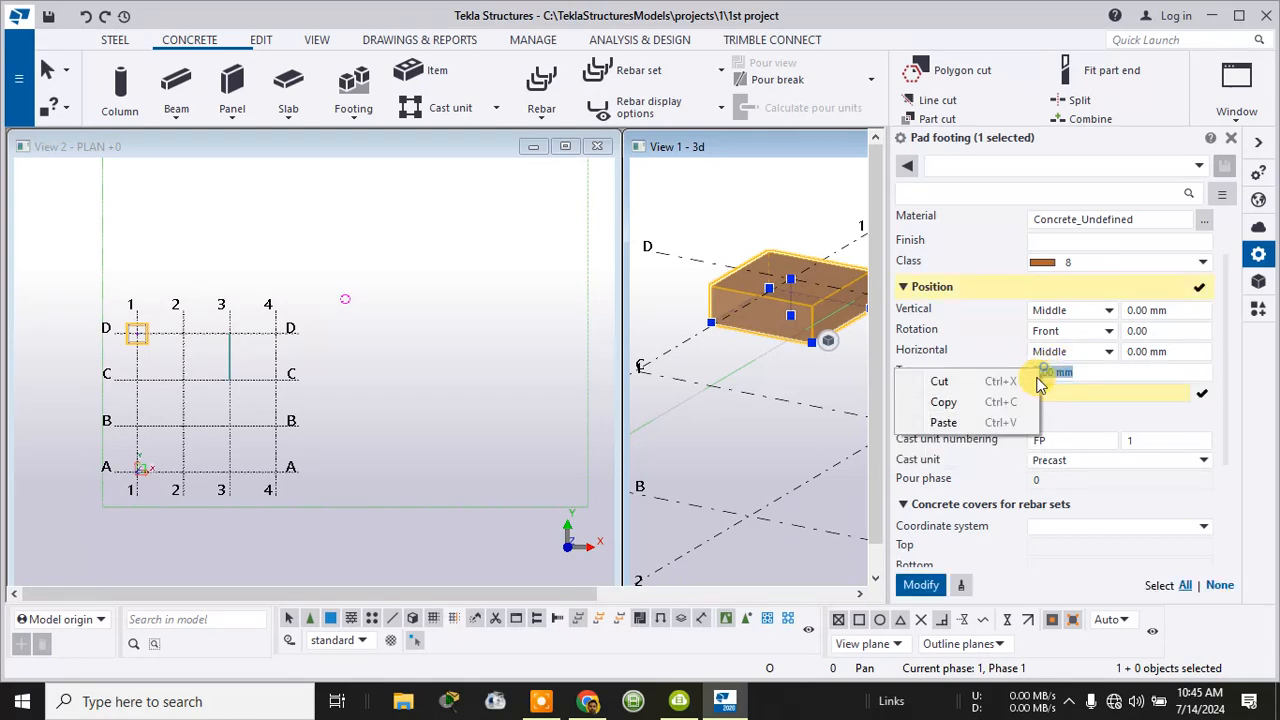
left_click(984, 422)
left_click(1051, 393)
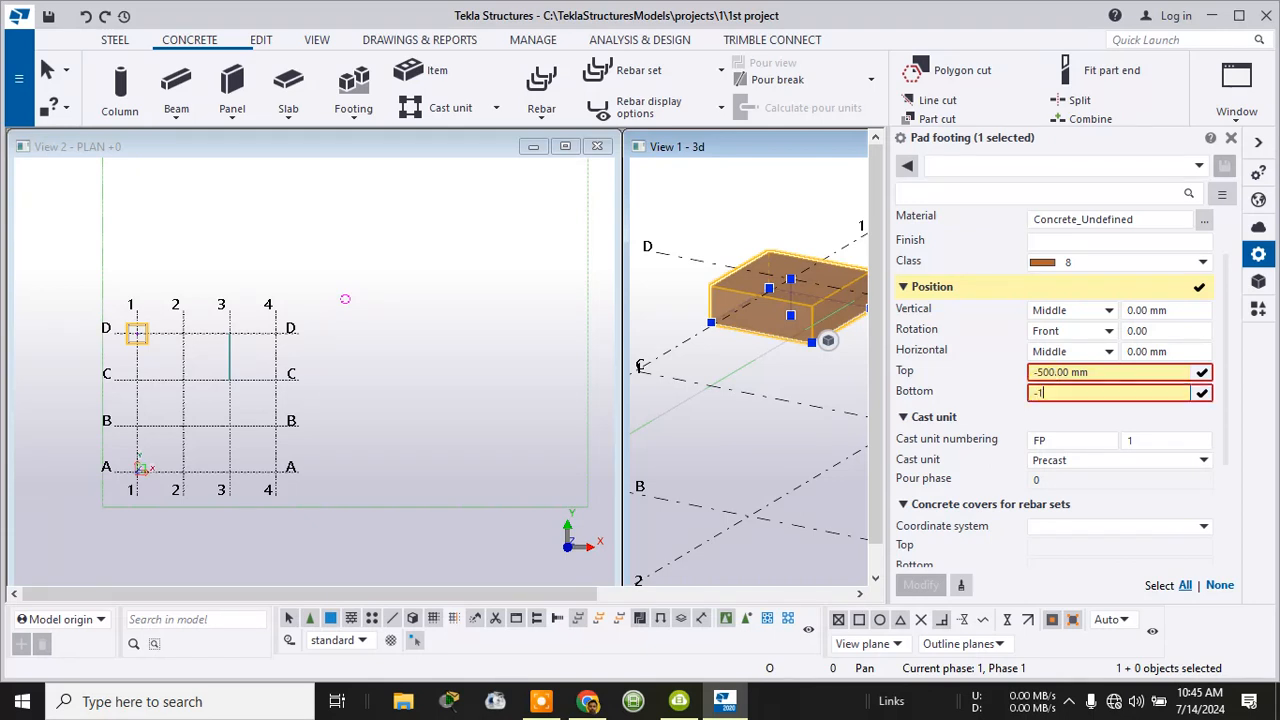
type("000")
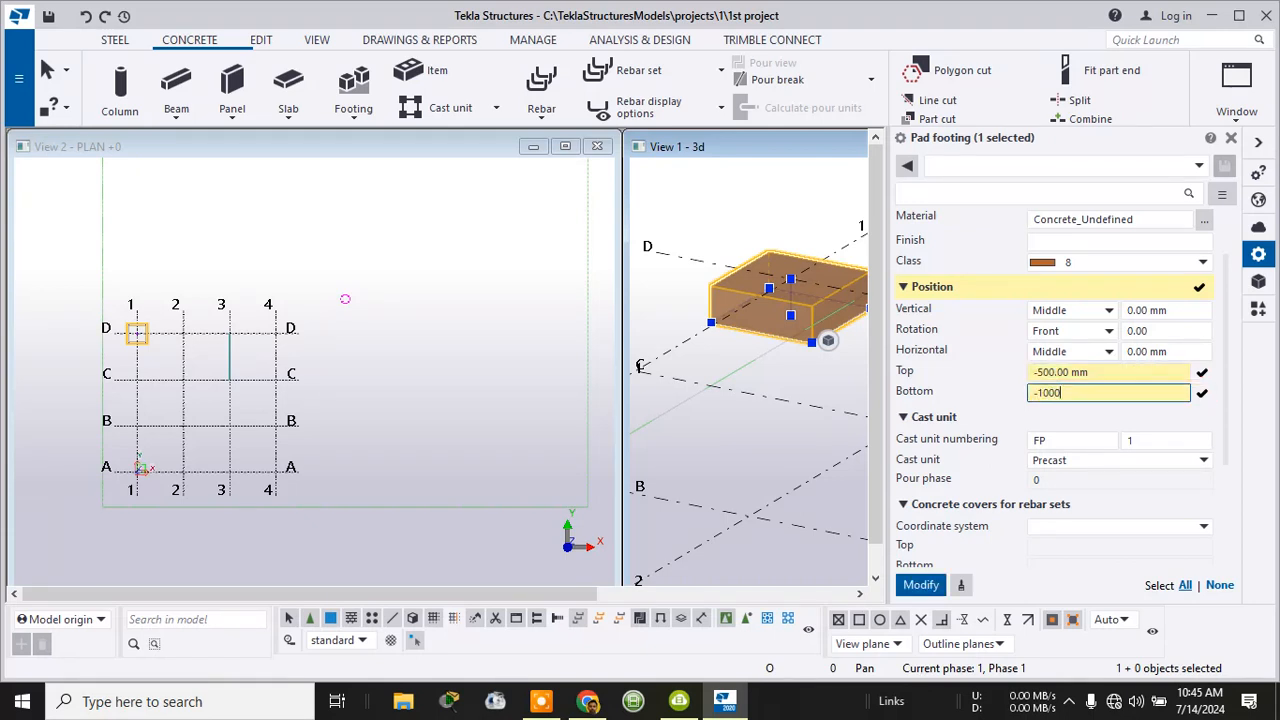
left_click(922, 586)
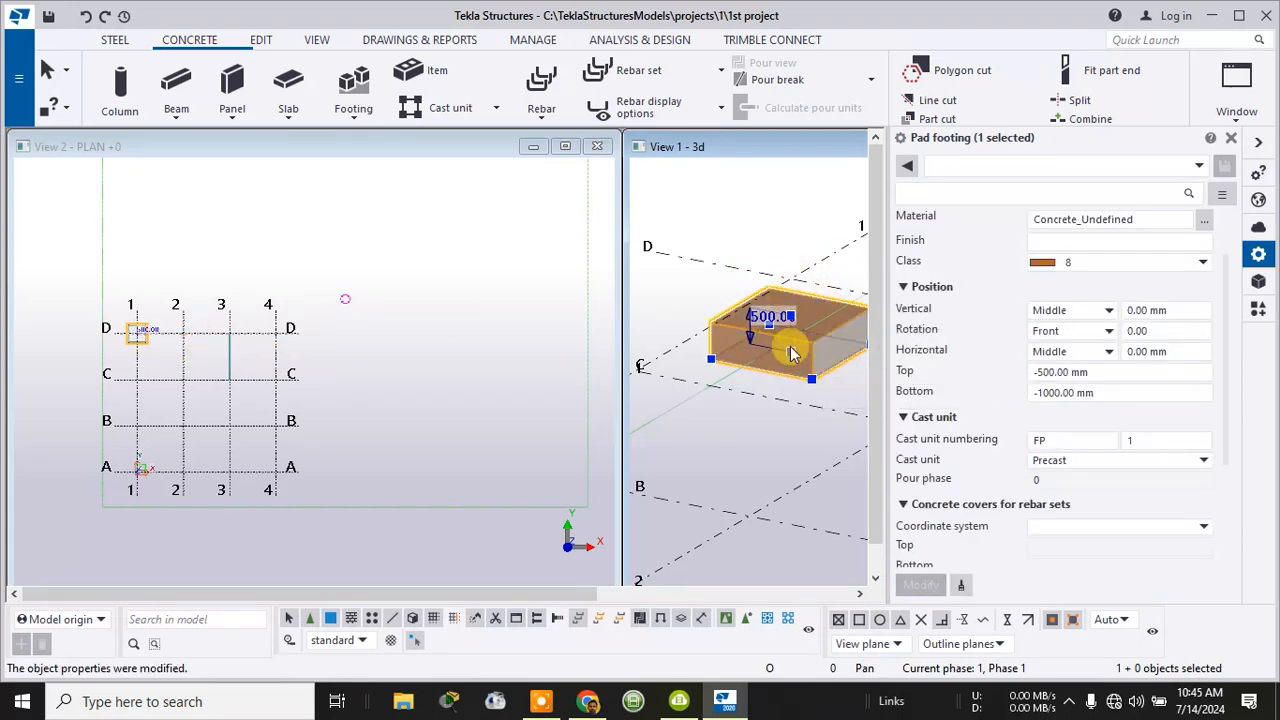
- Review the pad footing's top and bottom levels and its vertical position options, keeping Middle
left_click(1065, 371)
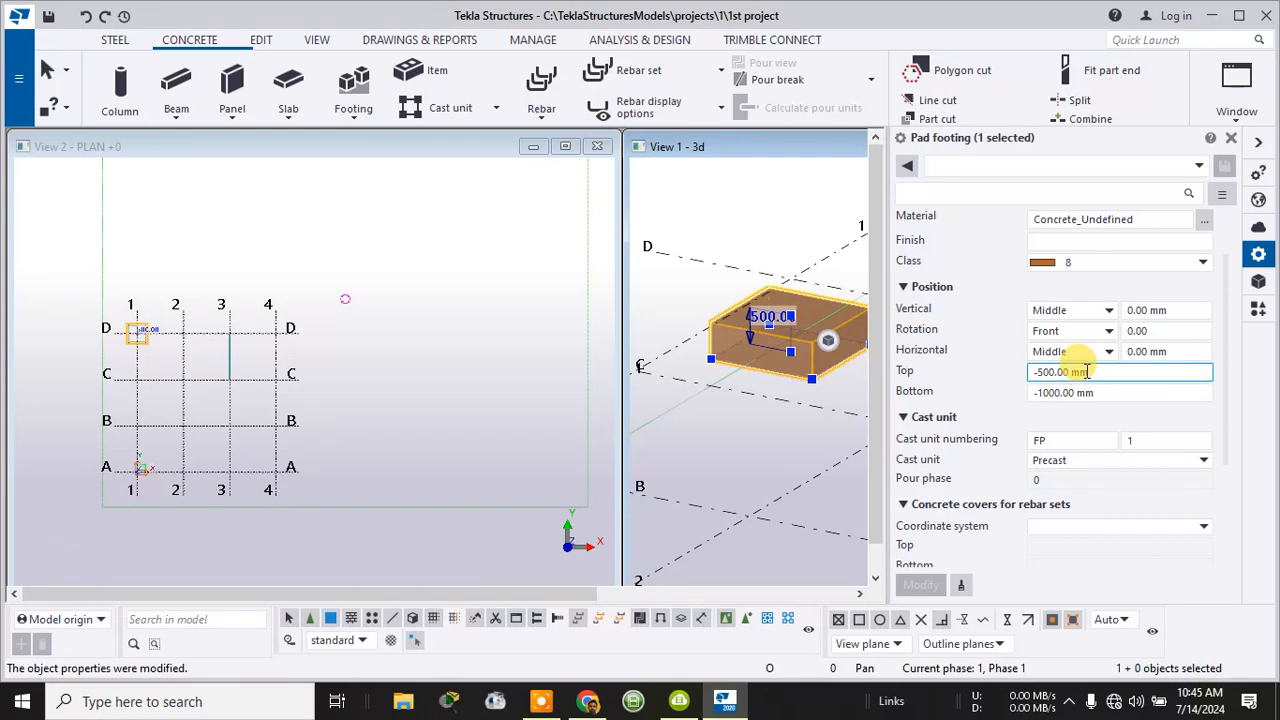
left_click_drag(1094, 371, 1037, 372)
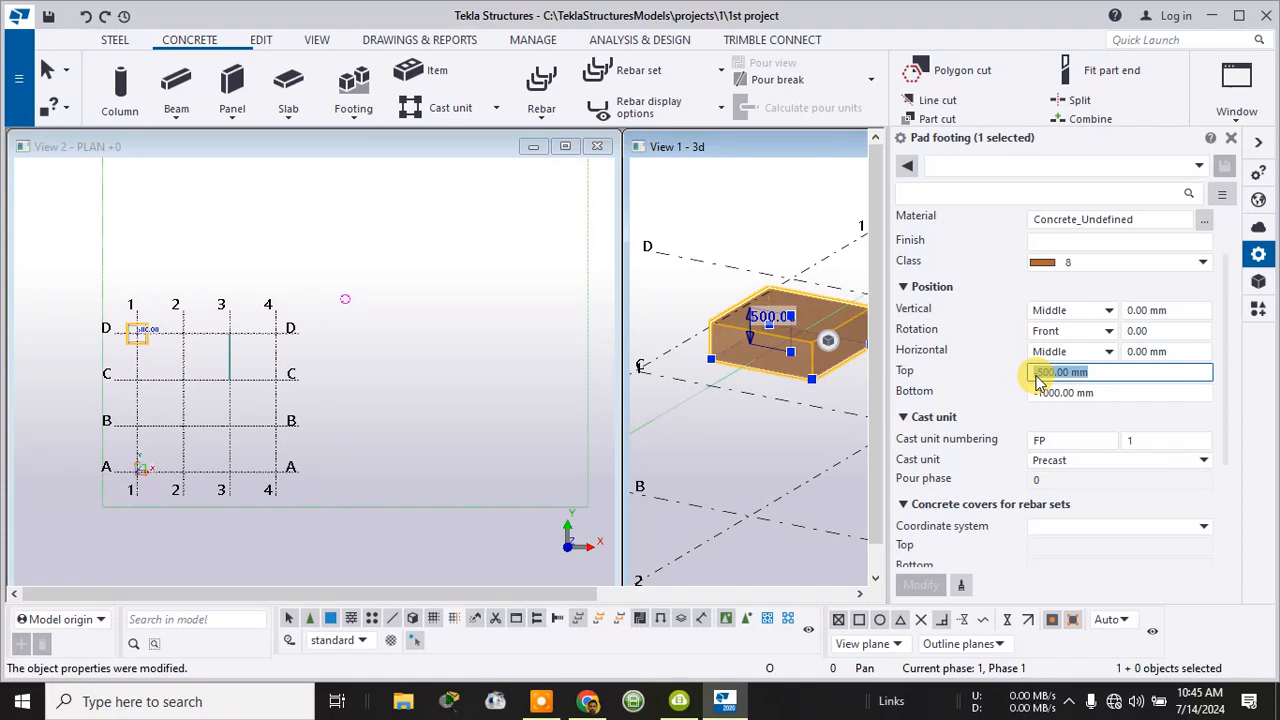
left_click_drag(1040, 380, 1032, 376)
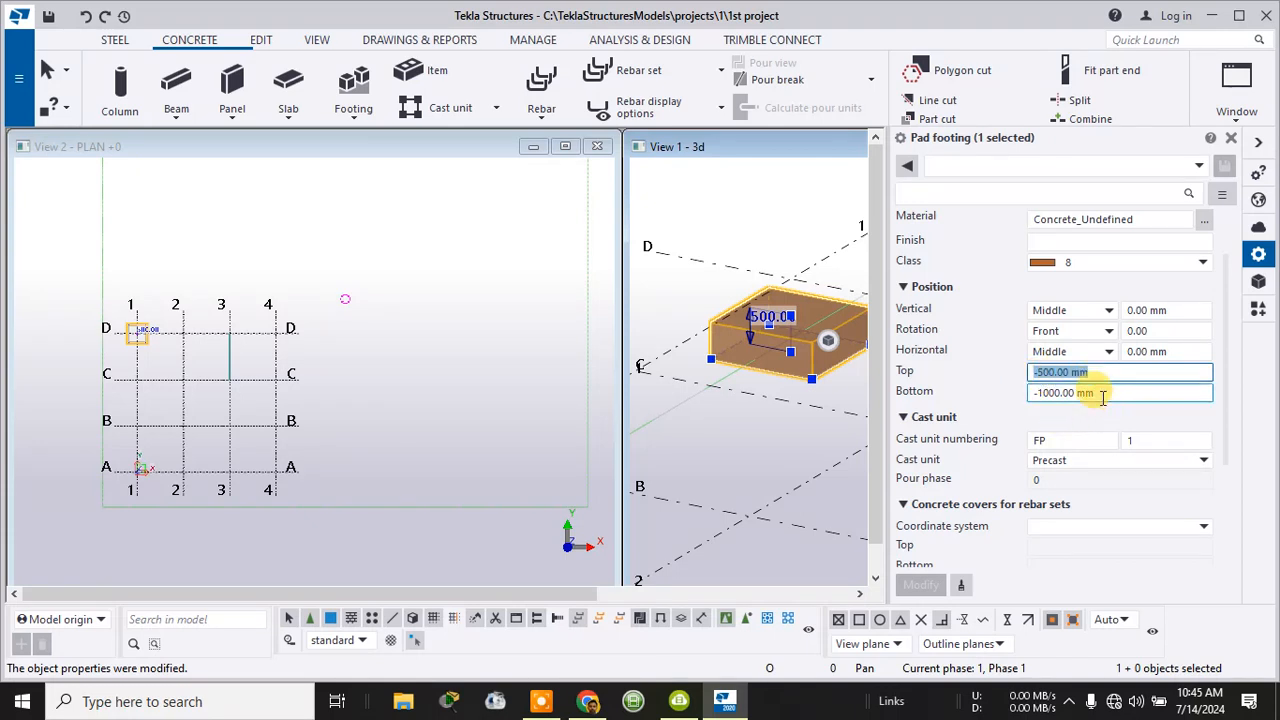
left_click(1040, 395)
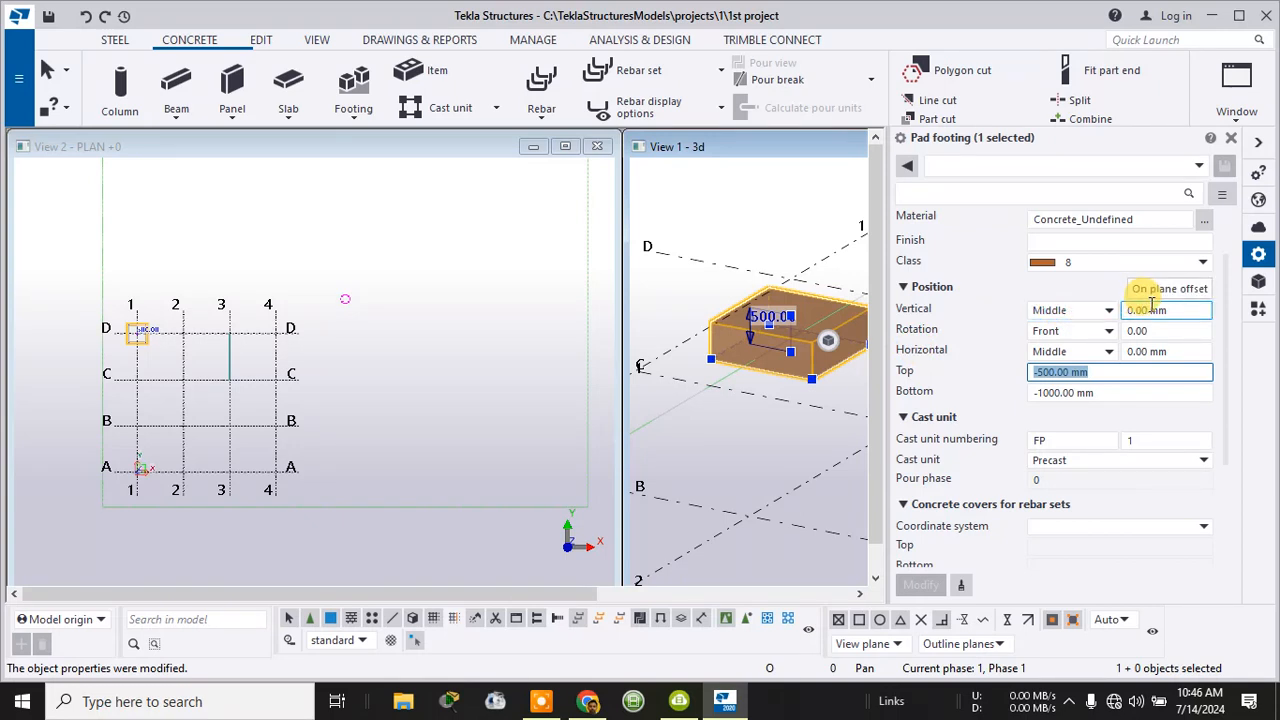
left_click(1108, 313)
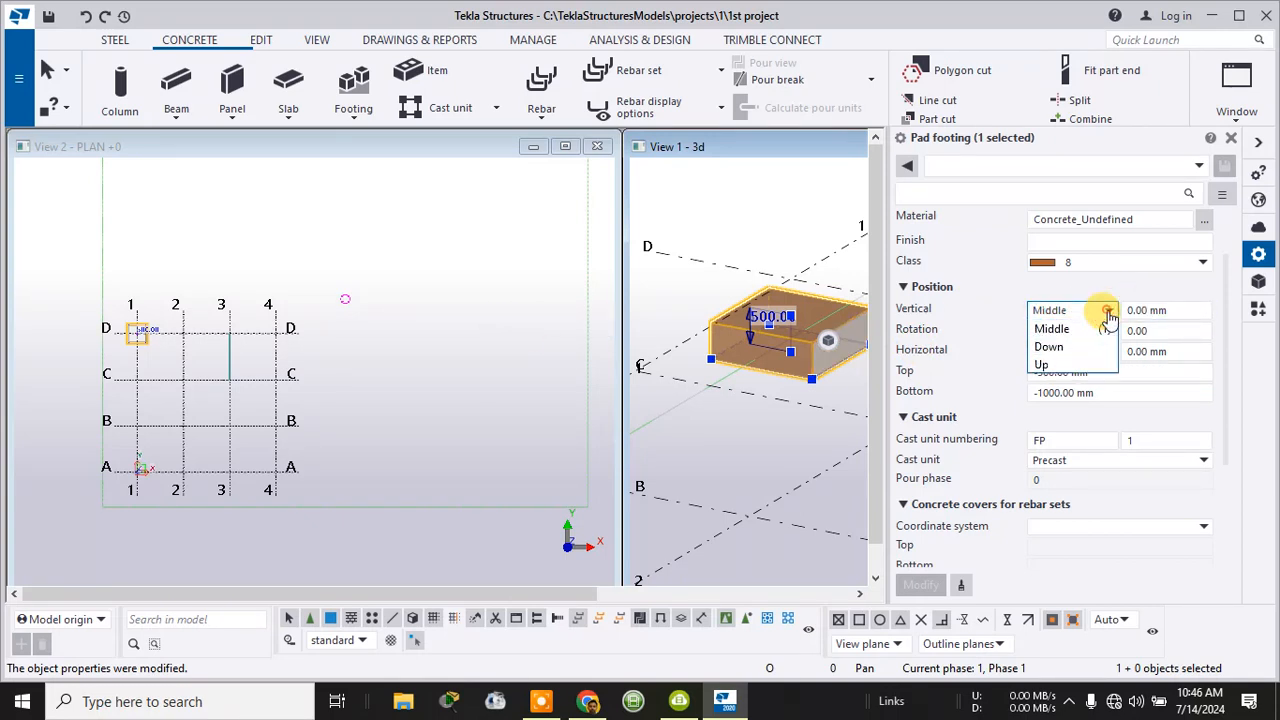
left_click(1078, 332)
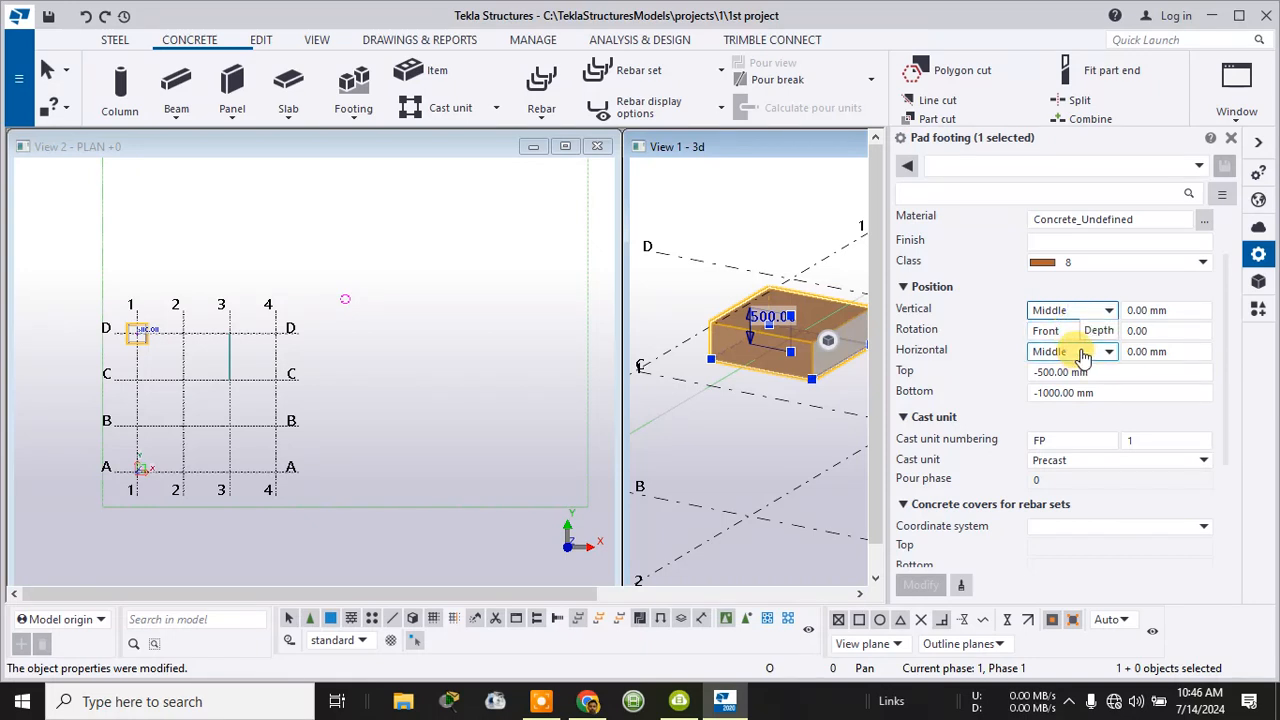
- Choose Concrete_Undefined as the pad footing's material from the concrete grades
scroll(1090, 293, "up", 2)
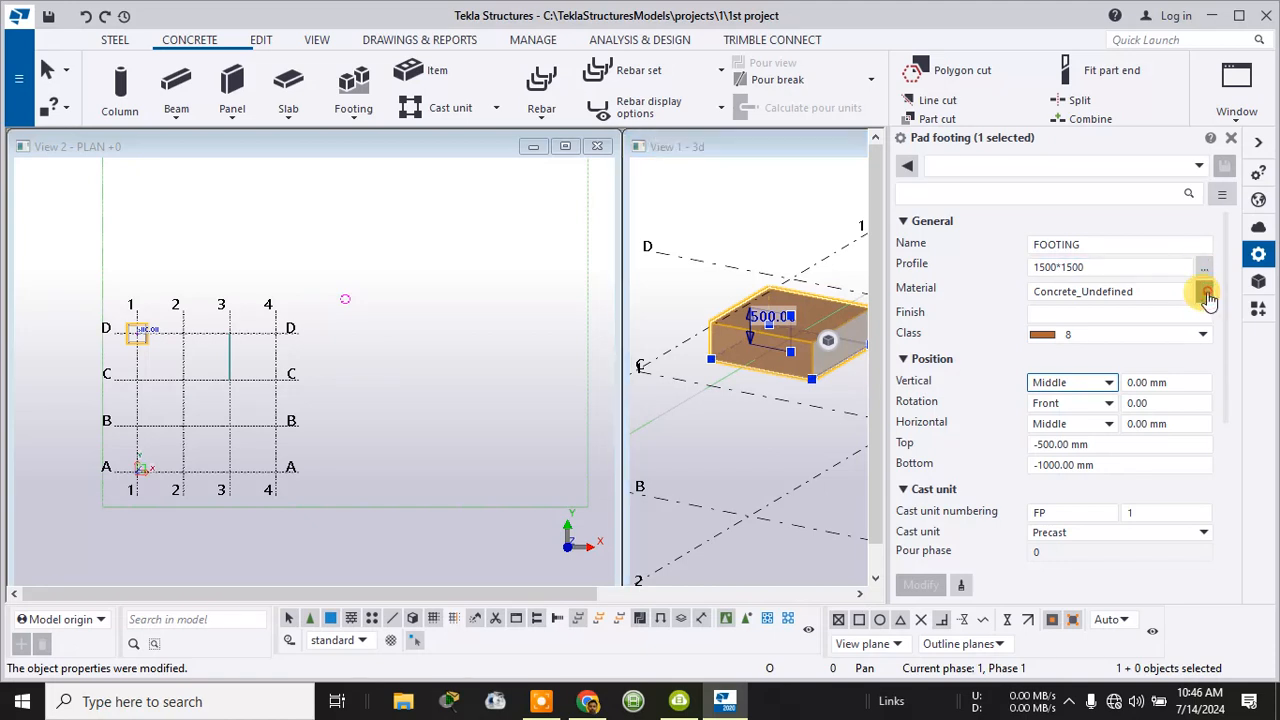
left_click(1207, 295)
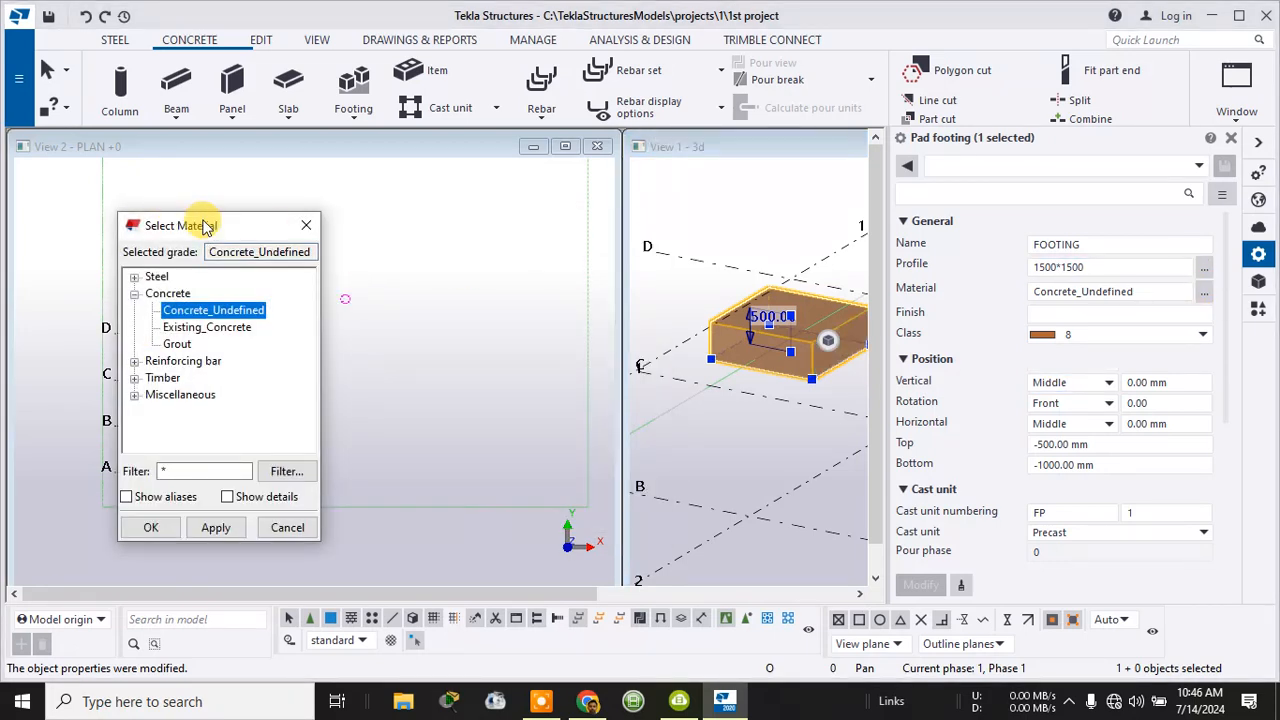
left_click_drag(209, 220, 457, 159)
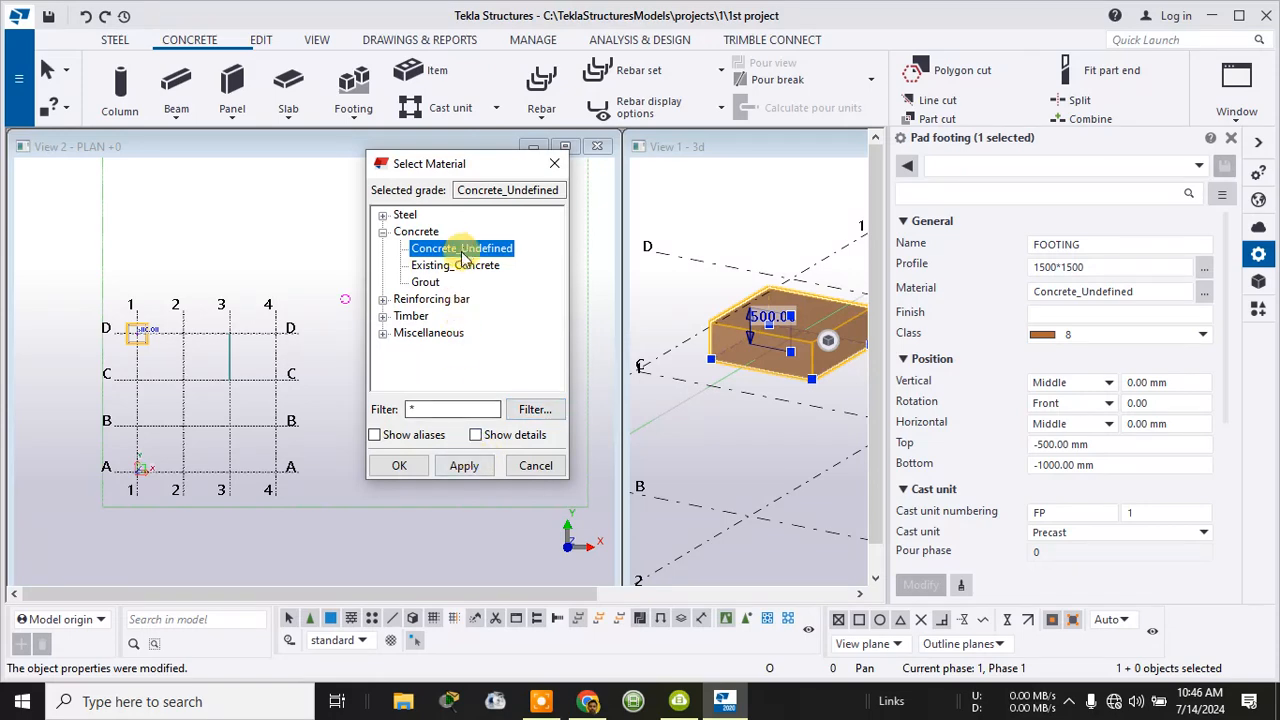
double_click(463, 255)
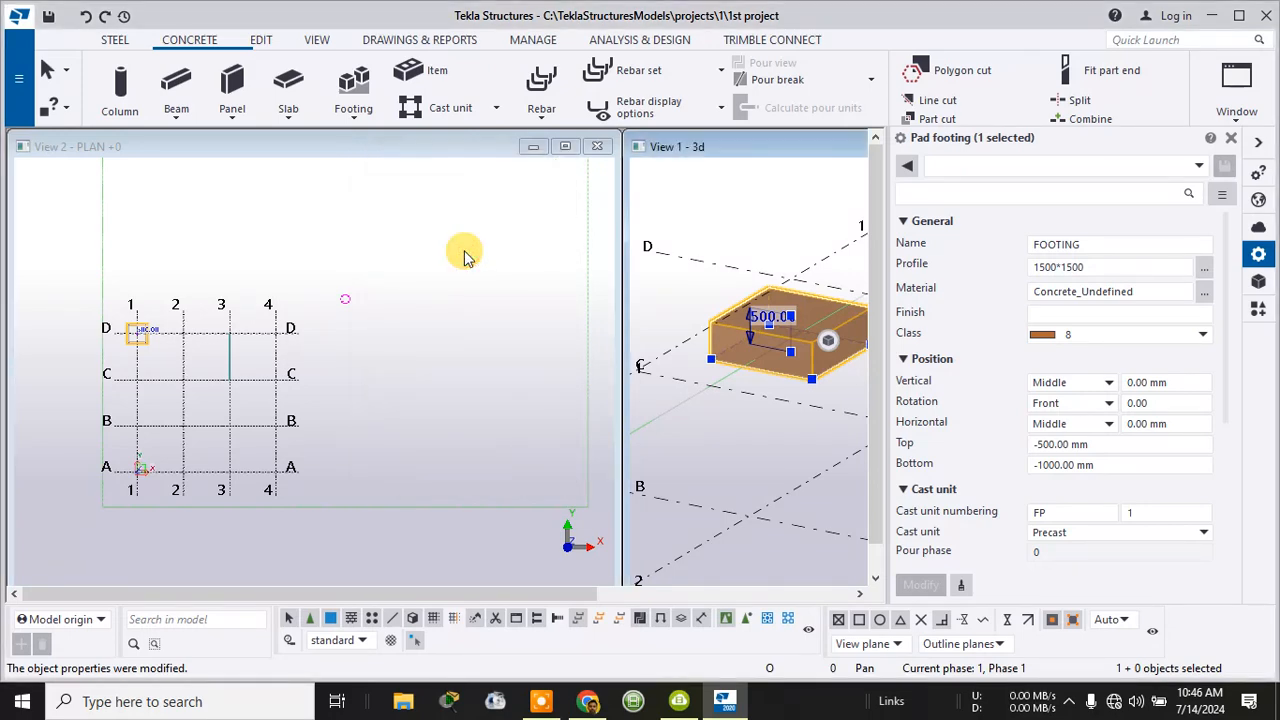
- Reopen the footing's material selection and examine the general, analysis, design and user attribute details of Concrete_Undefined
left_click(1203, 293)
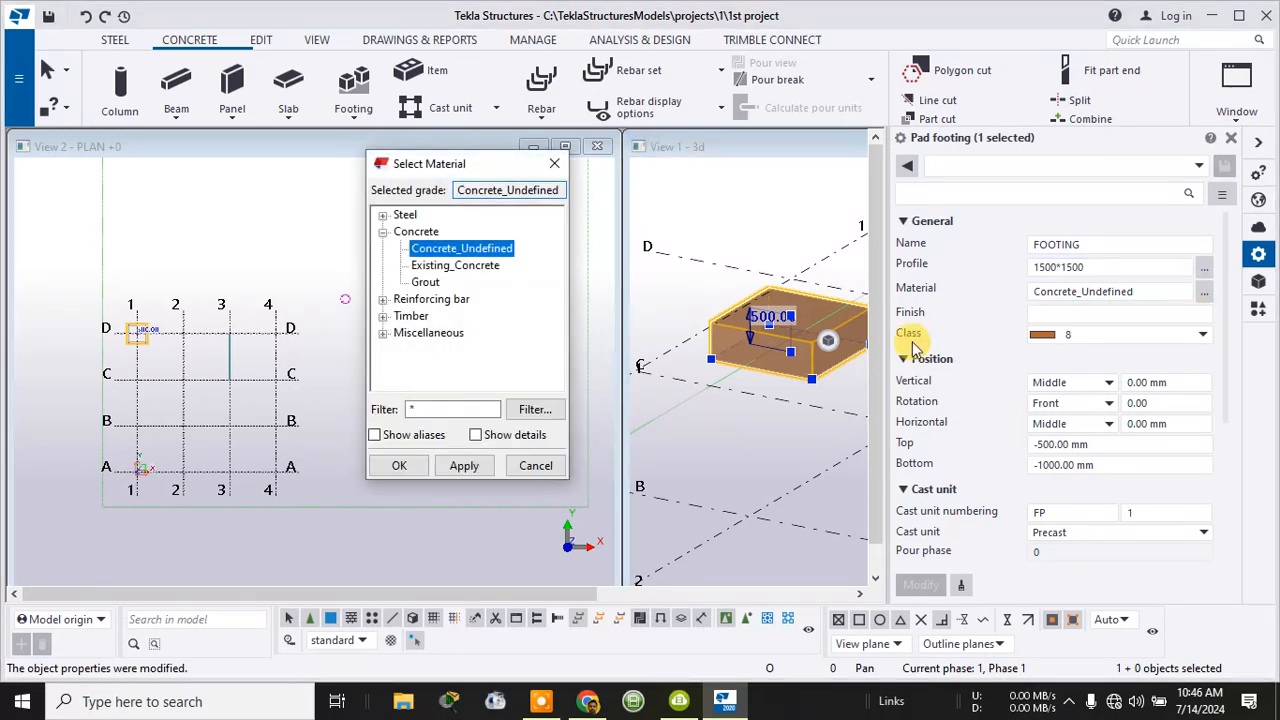
left_click(440, 266)
left_click(443, 255)
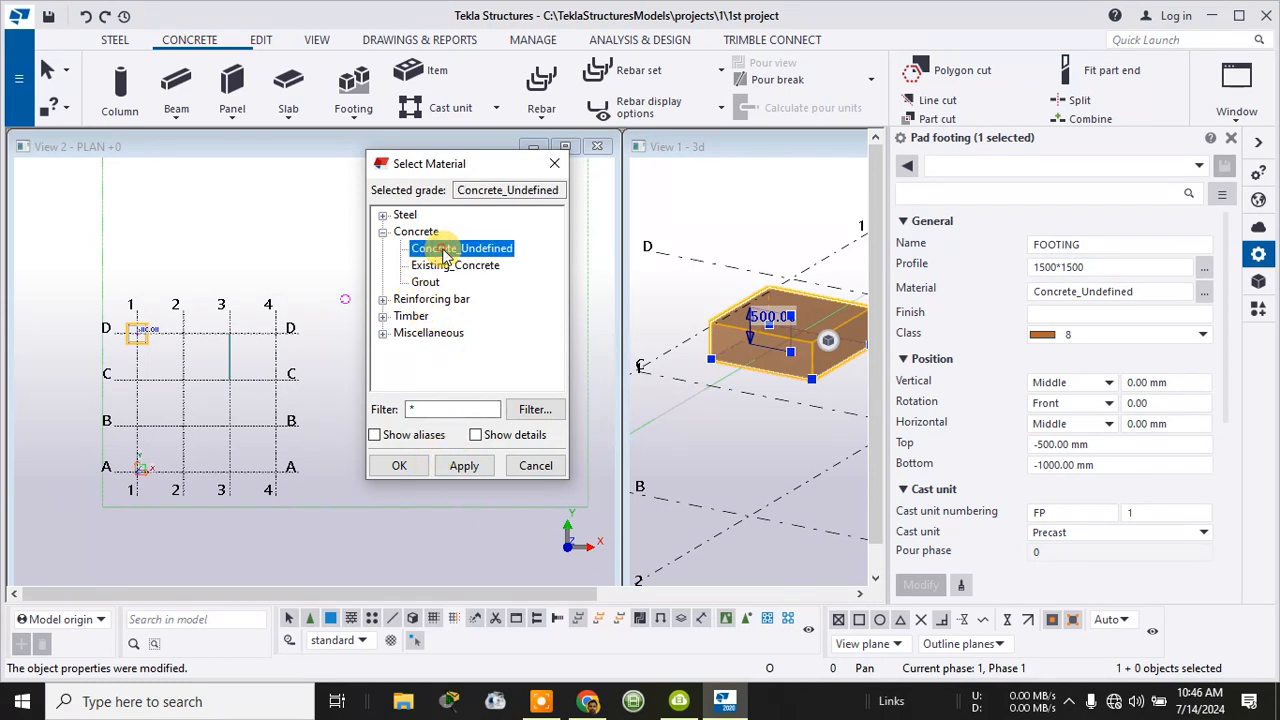
left_click(503, 190)
left_click(499, 253)
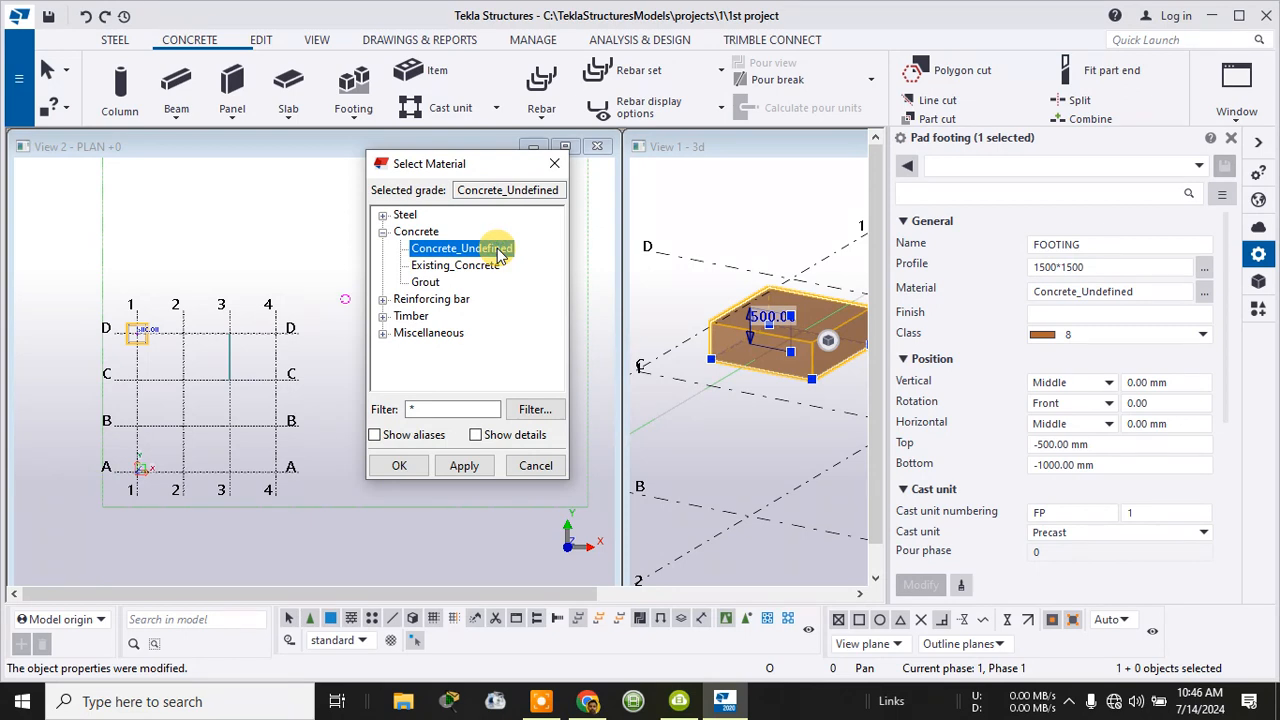
left_click(477, 435)
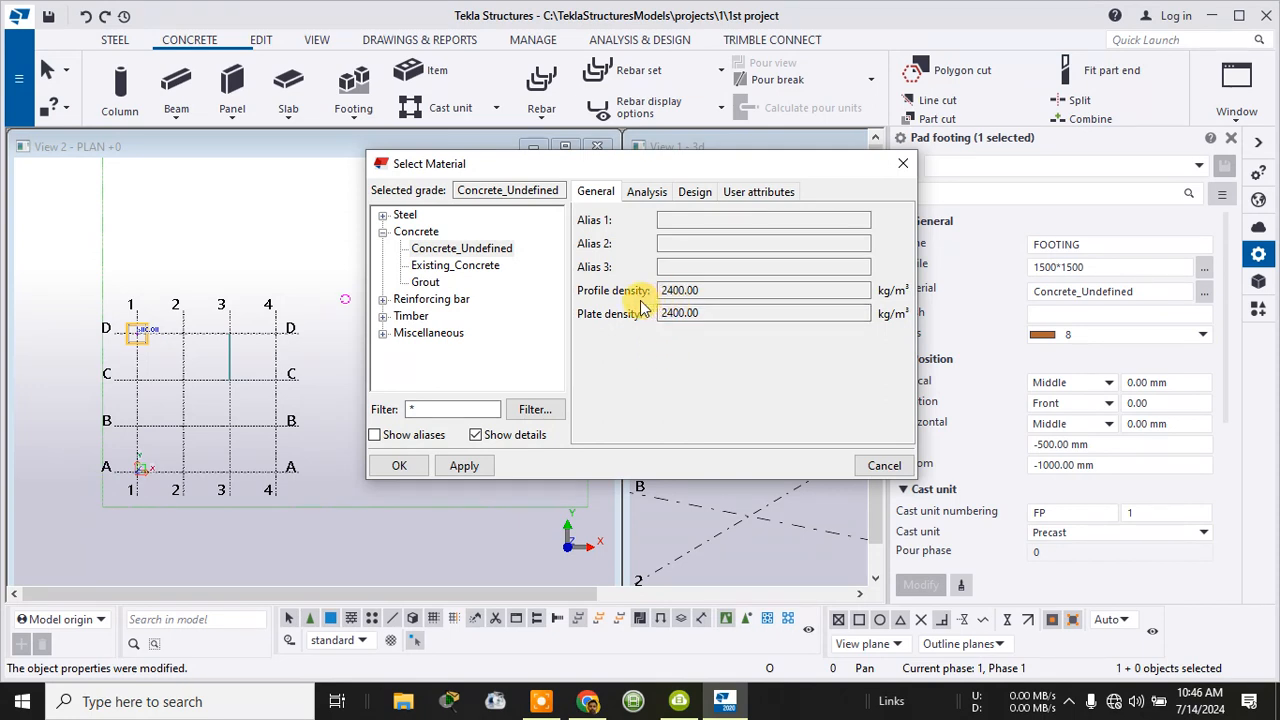
left_click(648, 192)
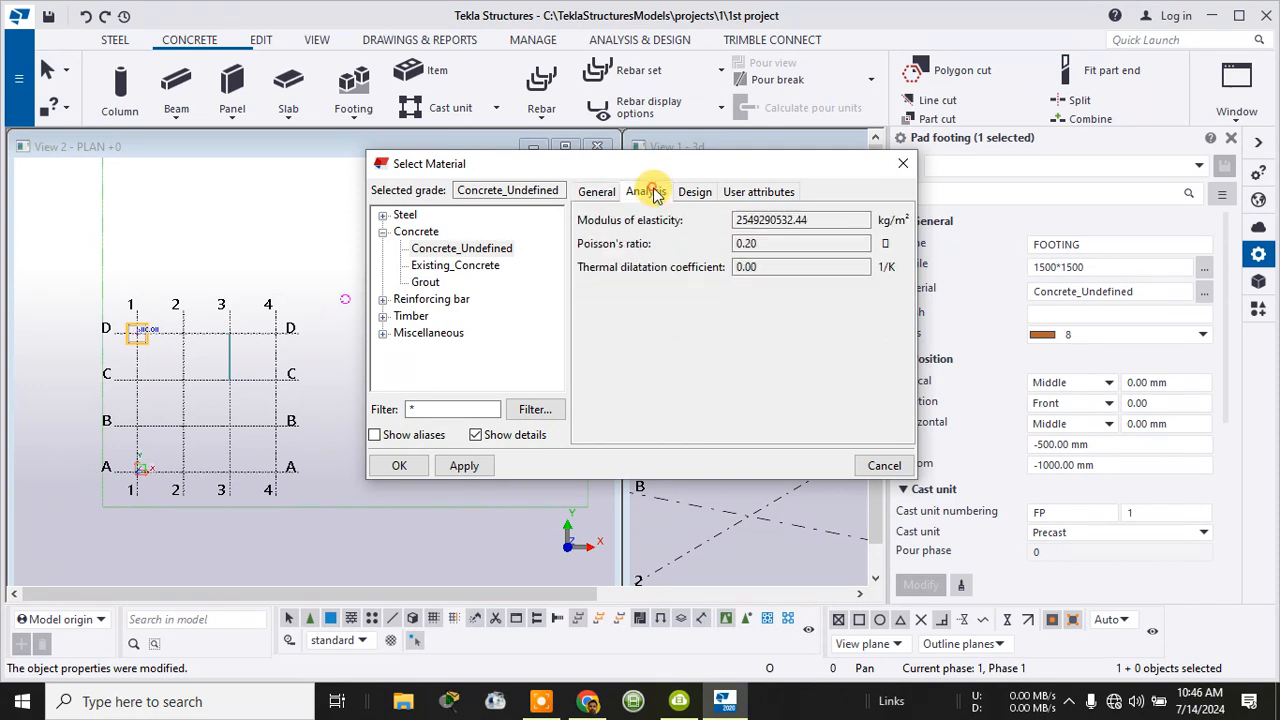
left_click(692, 192)
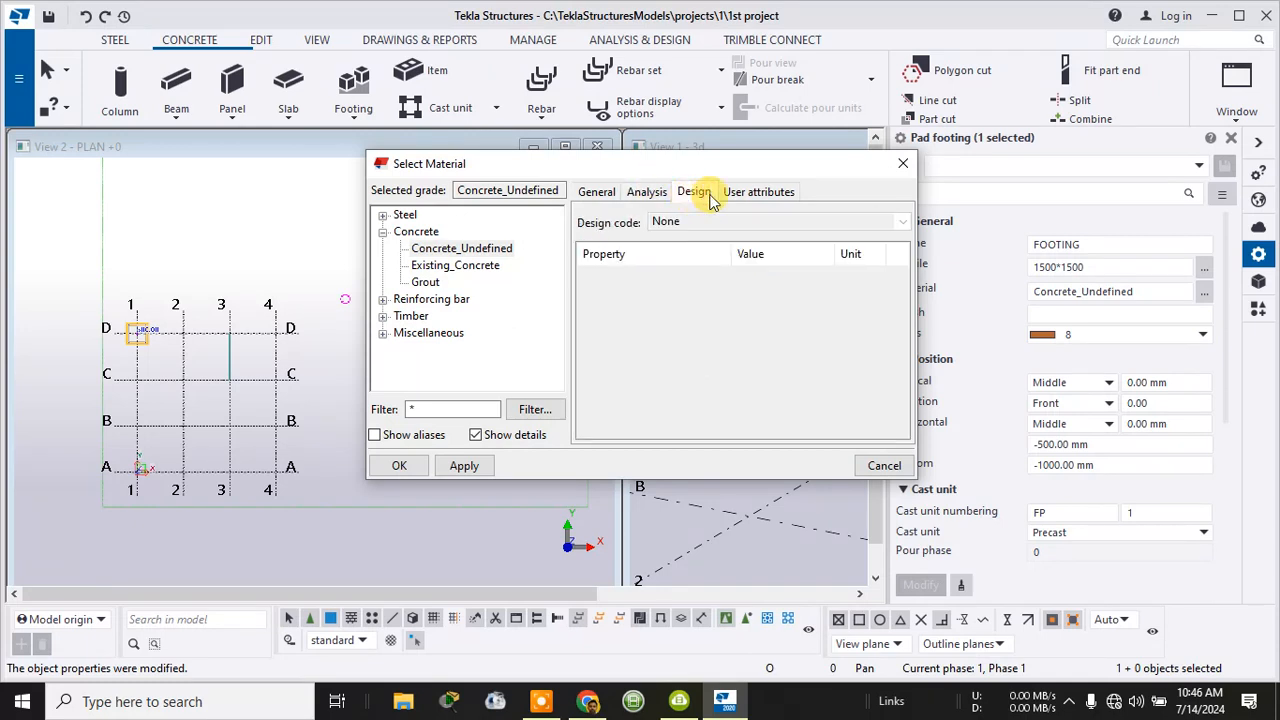
left_click(735, 191)
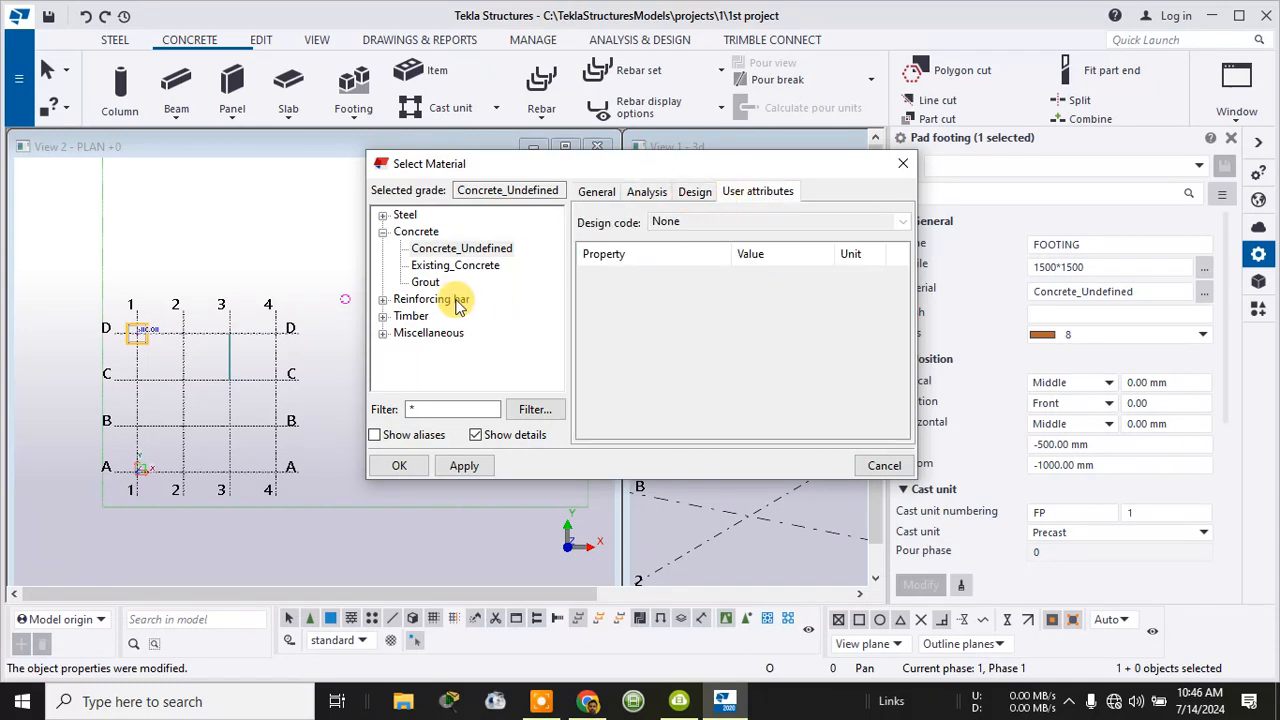
- Accept Concrete_Undefined as the footing's material and review its cast unit, rebar cover and user-defined attribute settings
left_click(402, 465)
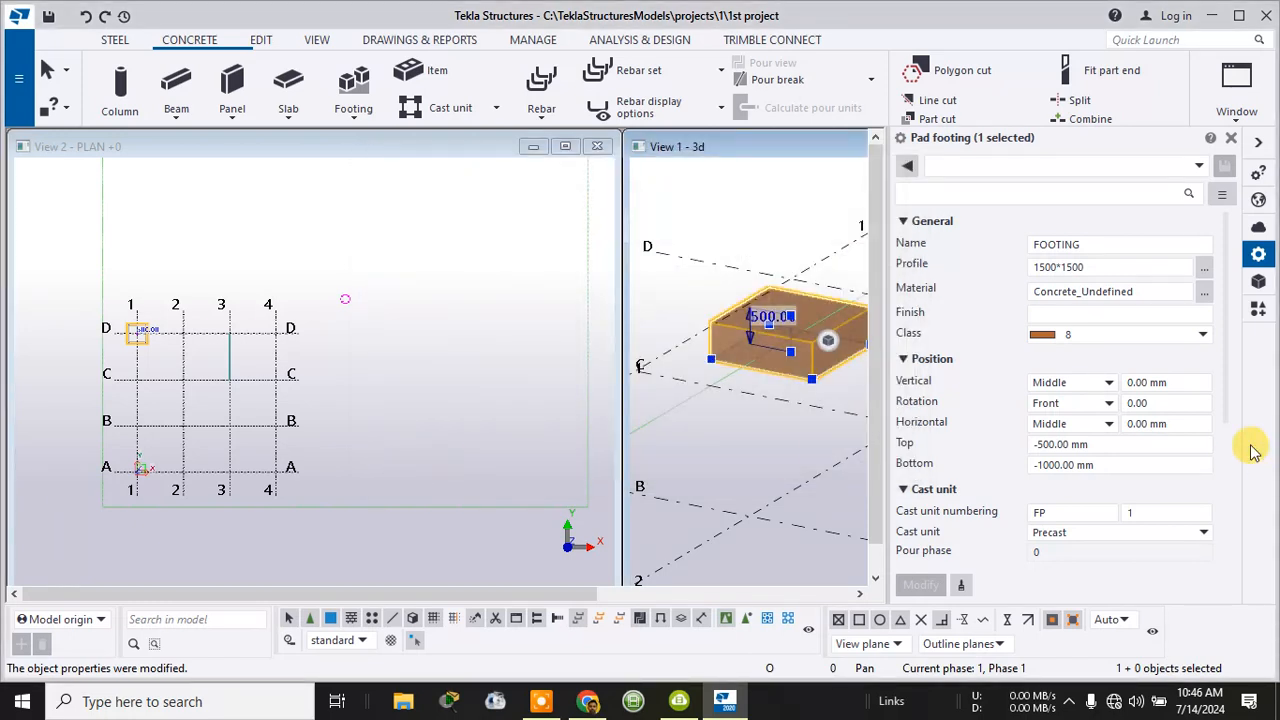
scroll(1106, 392, "down", 5)
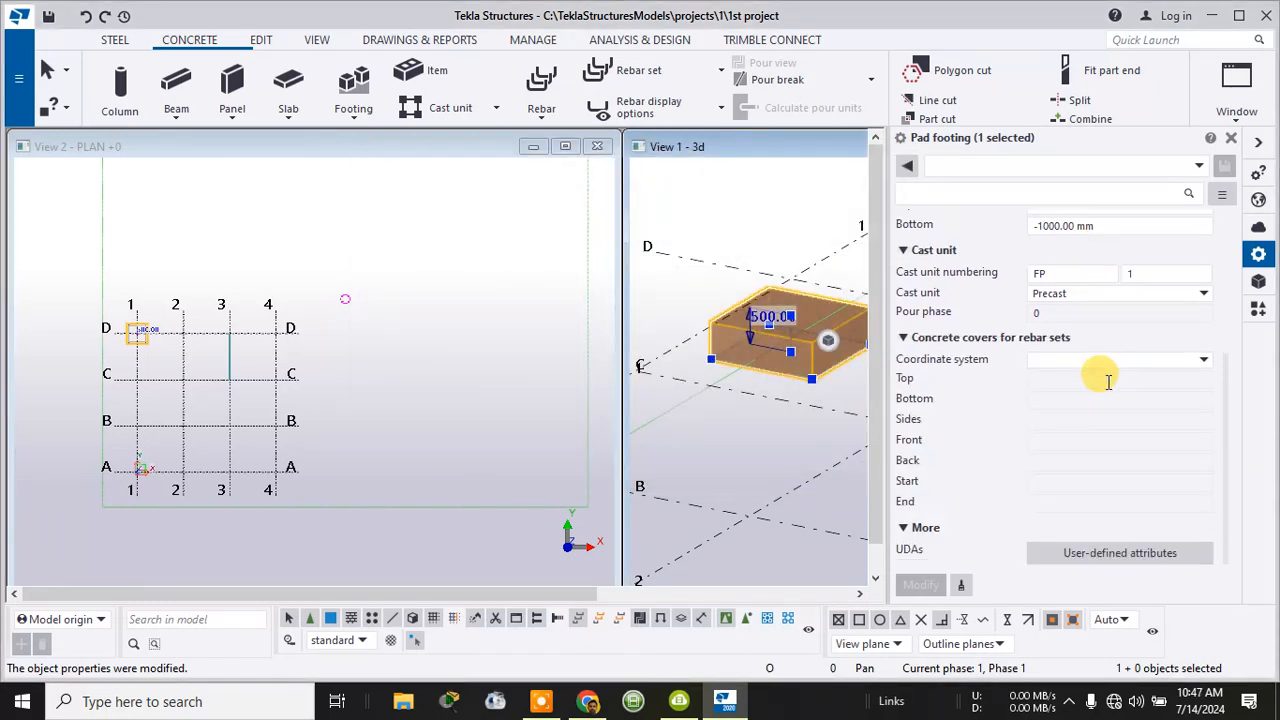
scroll(1108, 386, "up", 5)
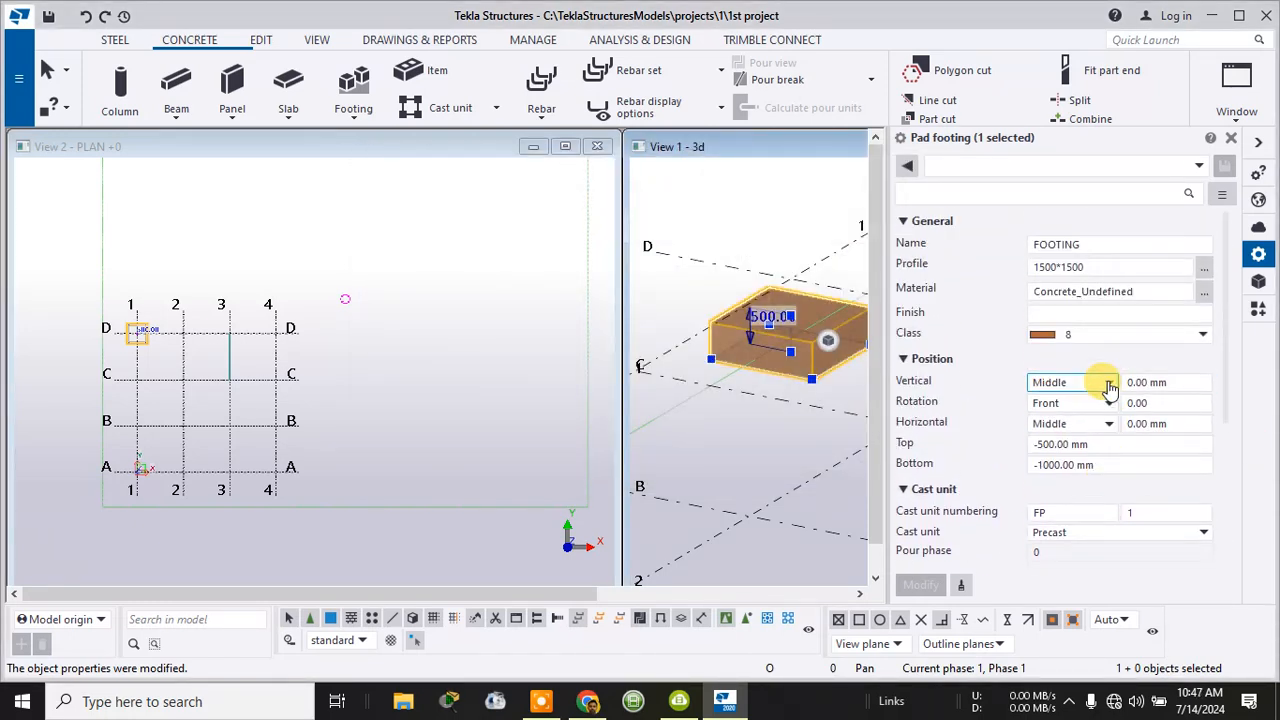
- Examine the footing's profile catalogue, including the analysis and user attribute details, and keep the 1500*1500 plate profile
left_click(1204, 267)
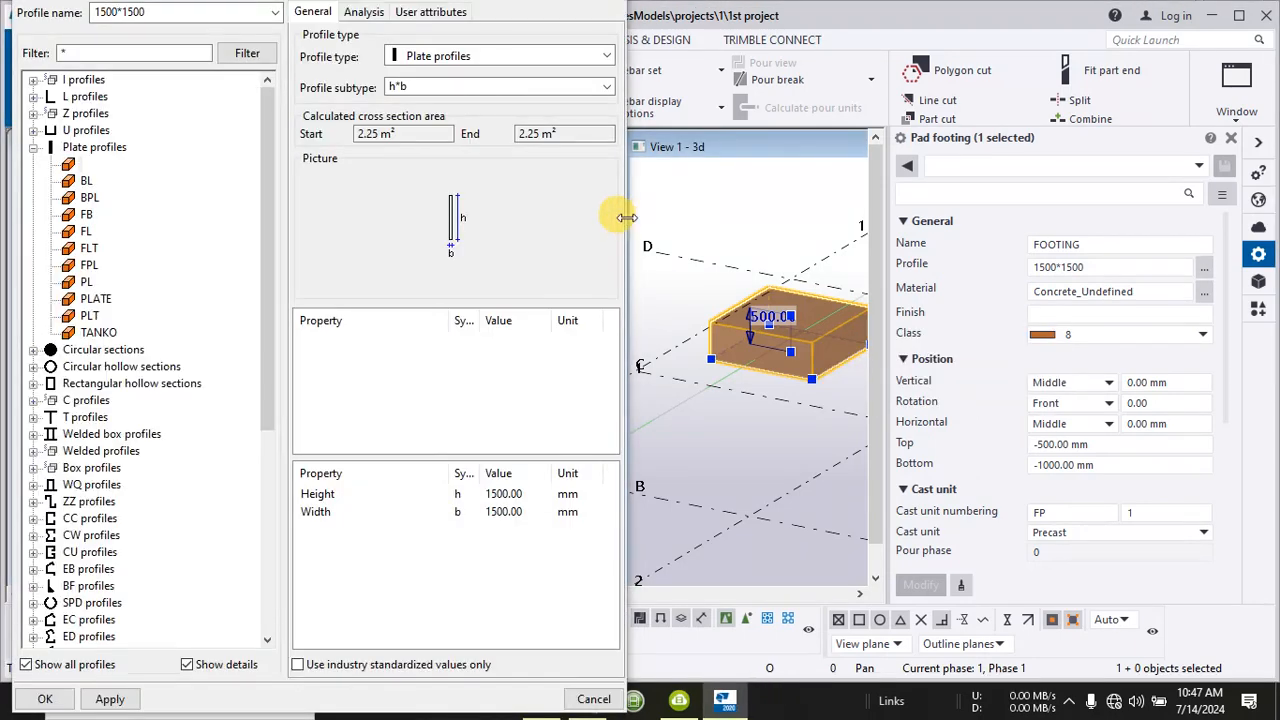
left_click_drag(626, 217, 856, 213)
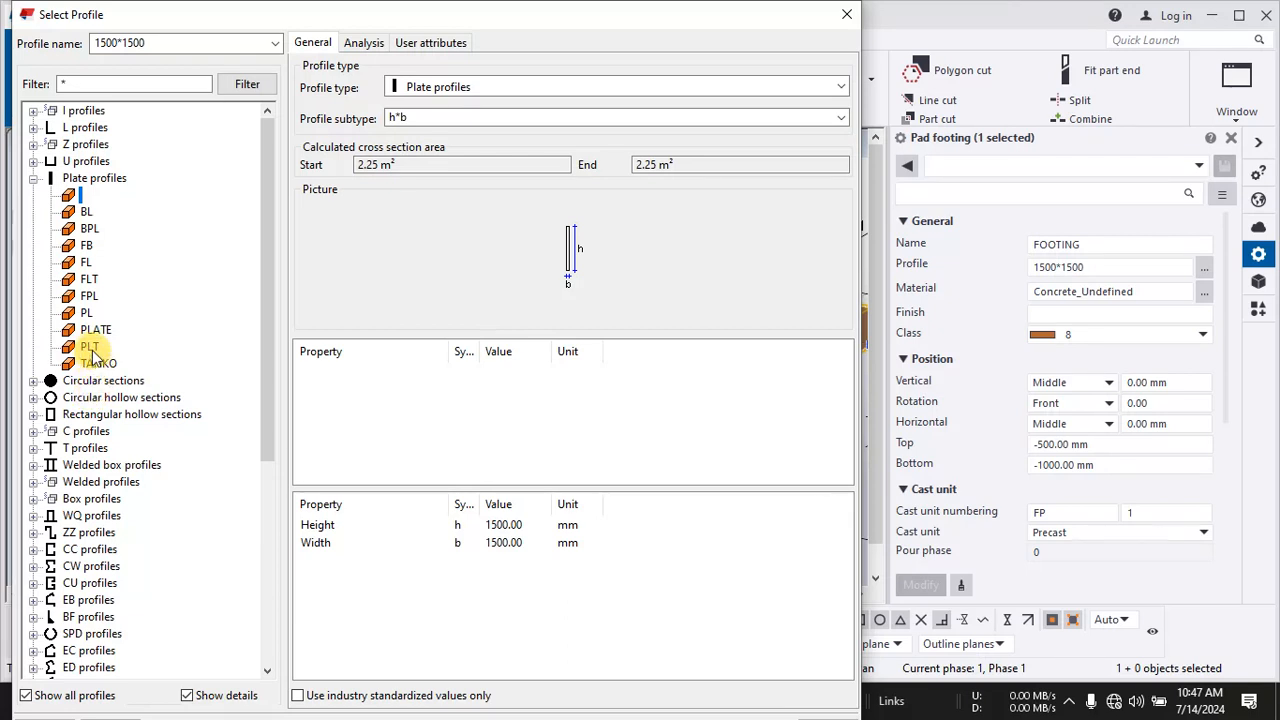
left_click(360, 43)
left_click(407, 45)
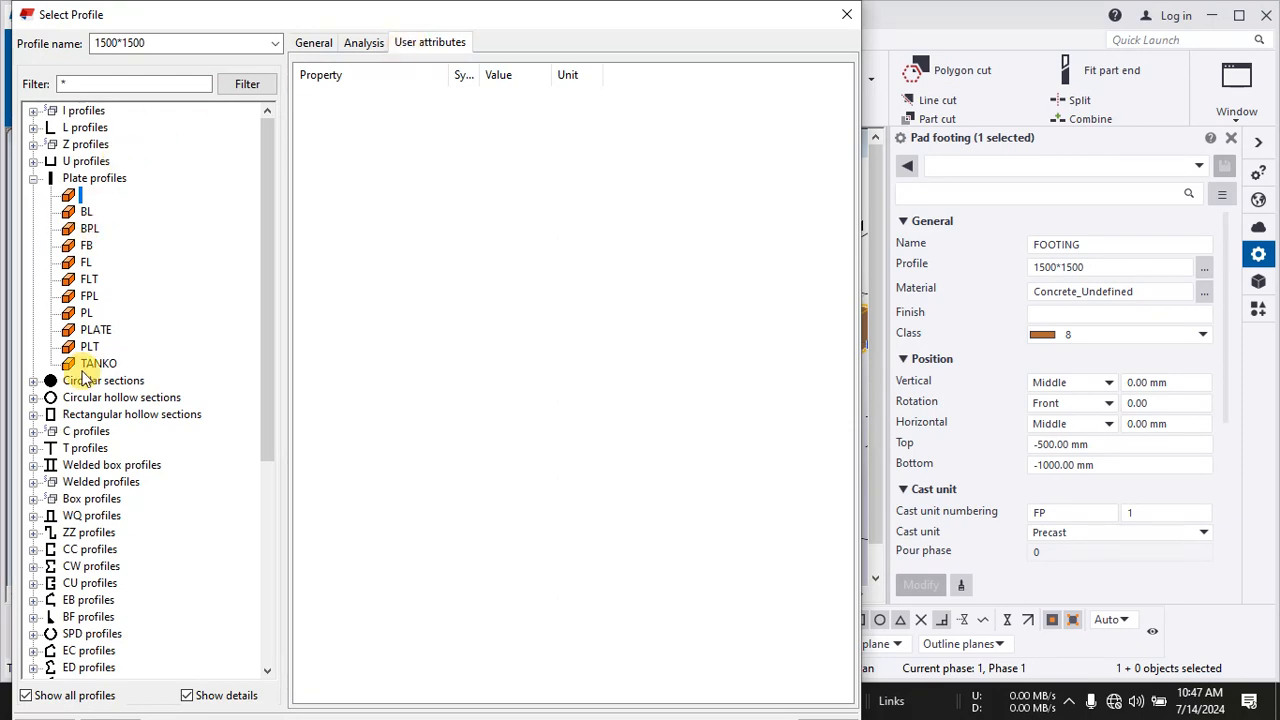
scroll(86, 500, "down", 7)
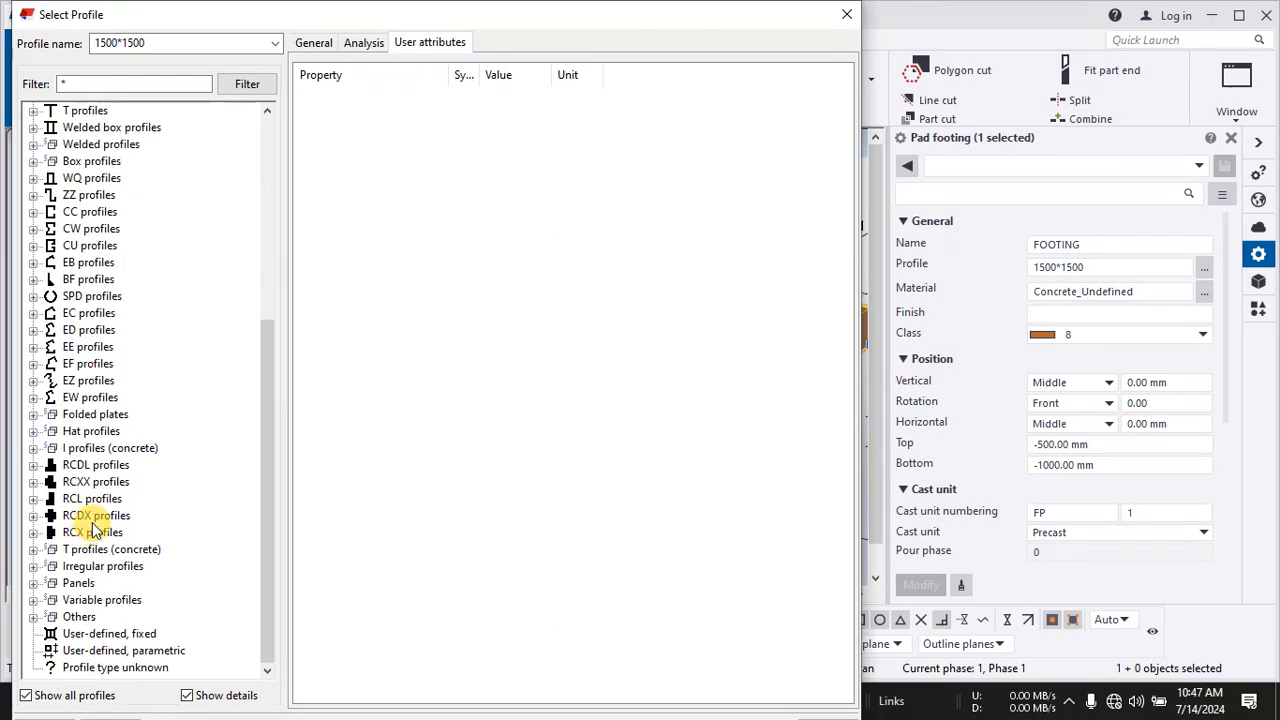
scroll(92, 528, "up", 7)
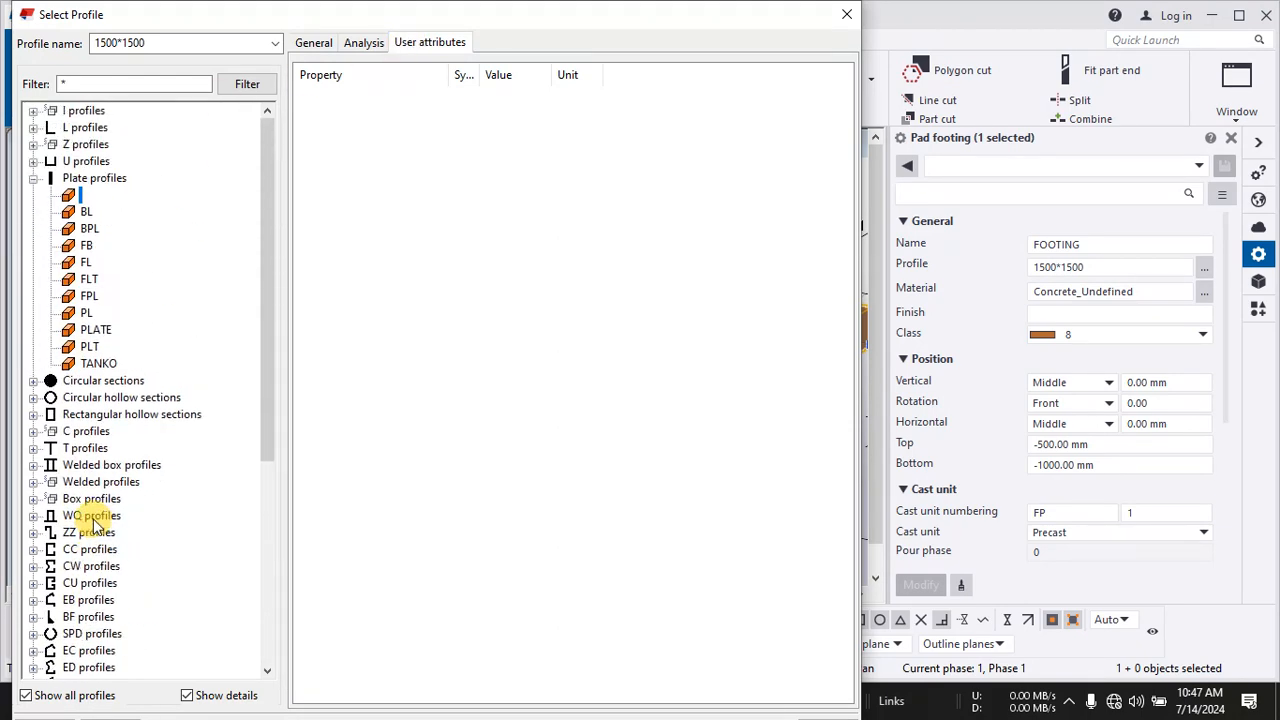
double_click(72, 196)
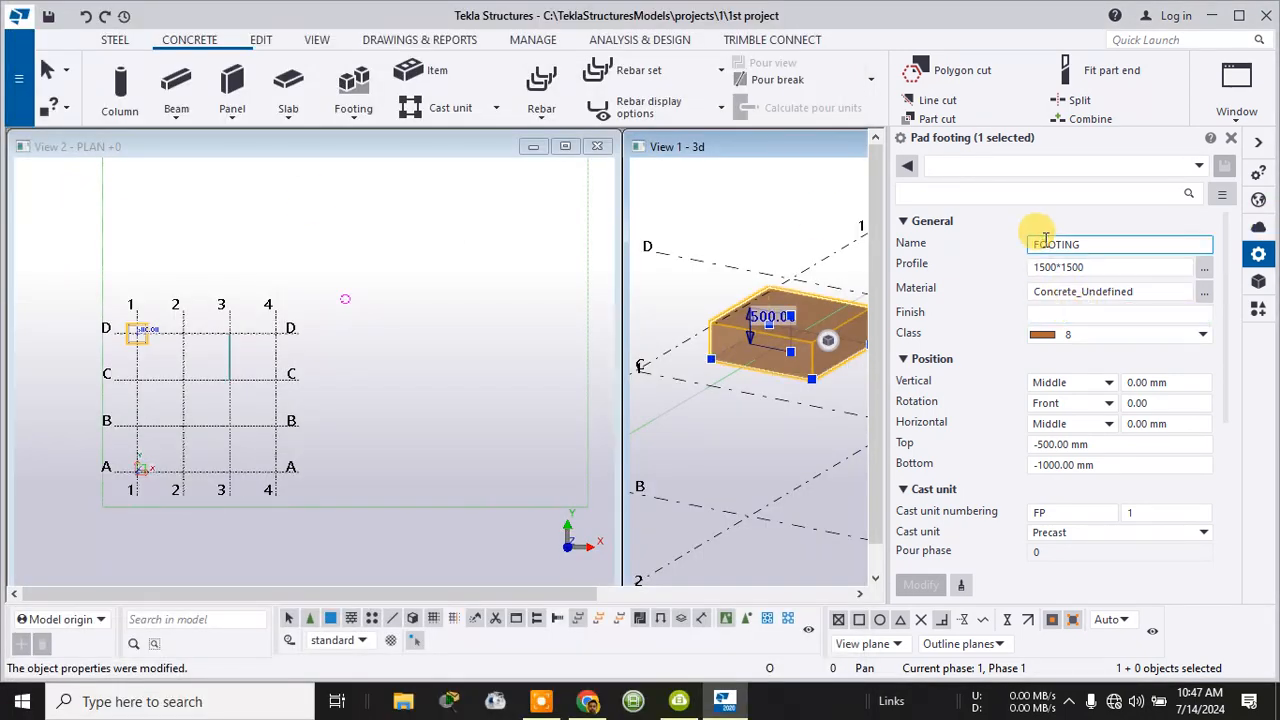
- Review the available class colours for the pad footing, keeping class 8
left_click(1155, 335)
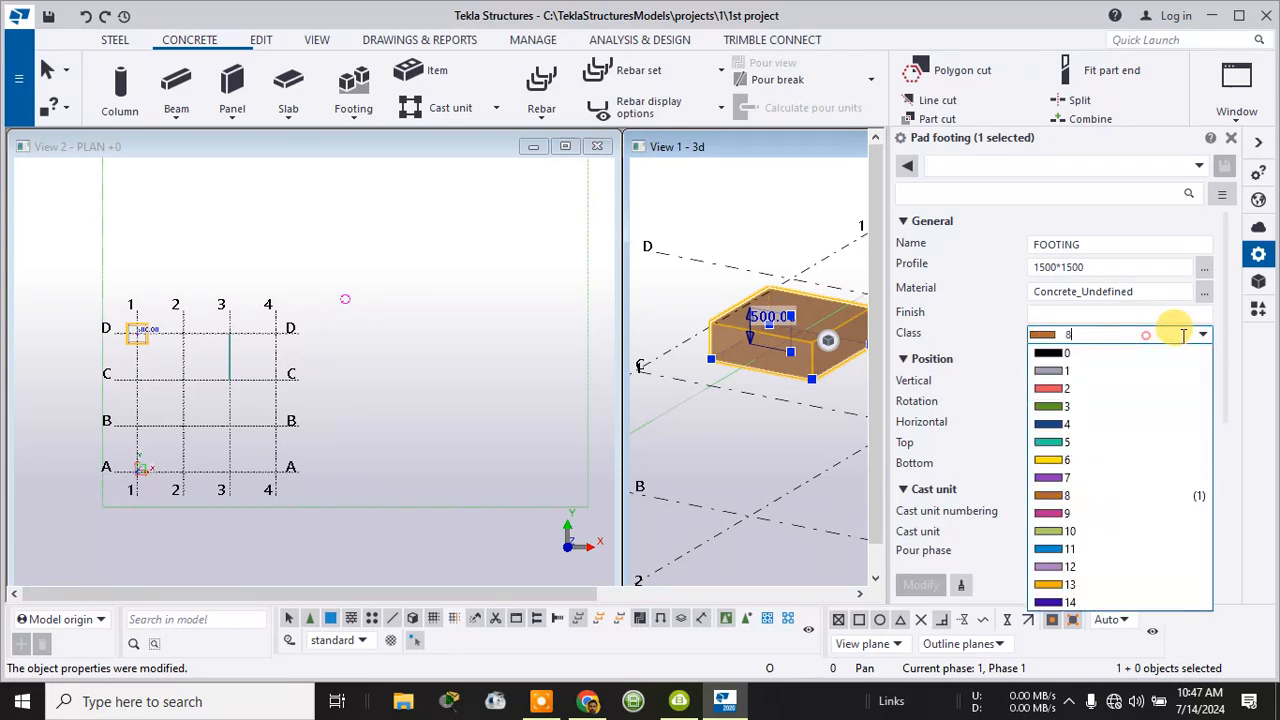
left_click(1180, 335)
left_click(1160, 358)
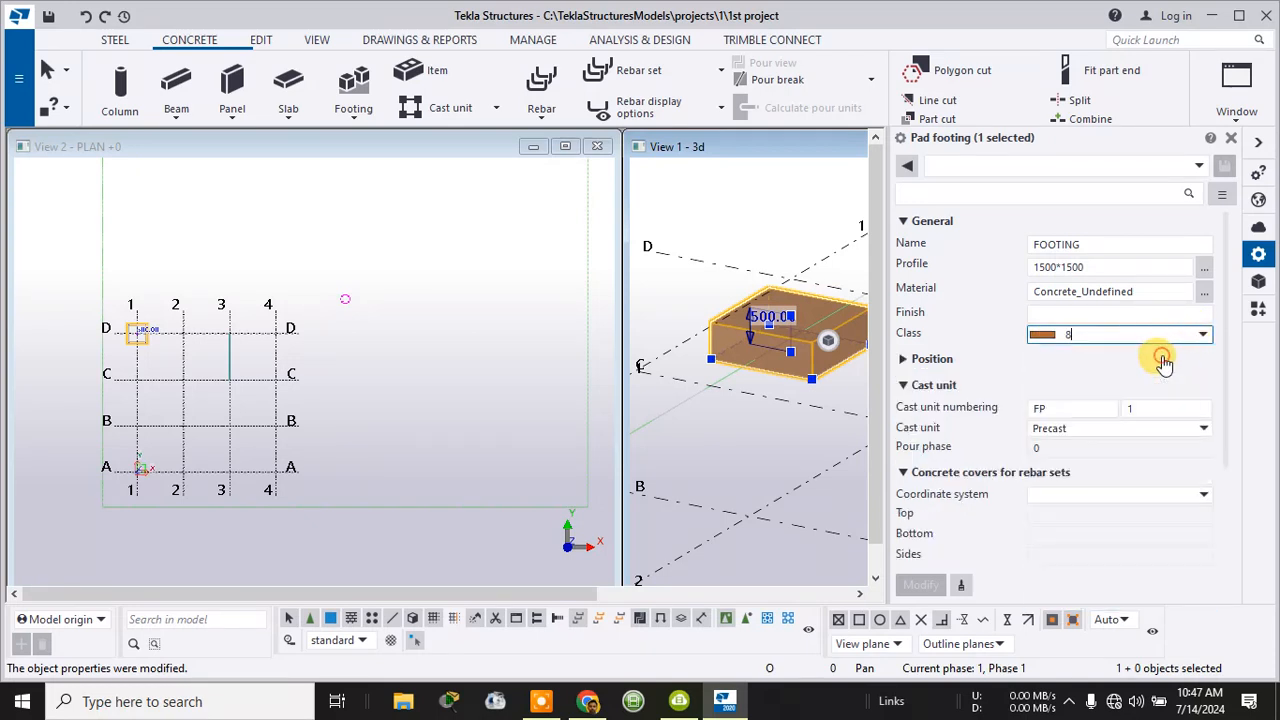
left_click(1199, 334)
left_click(903, 359)
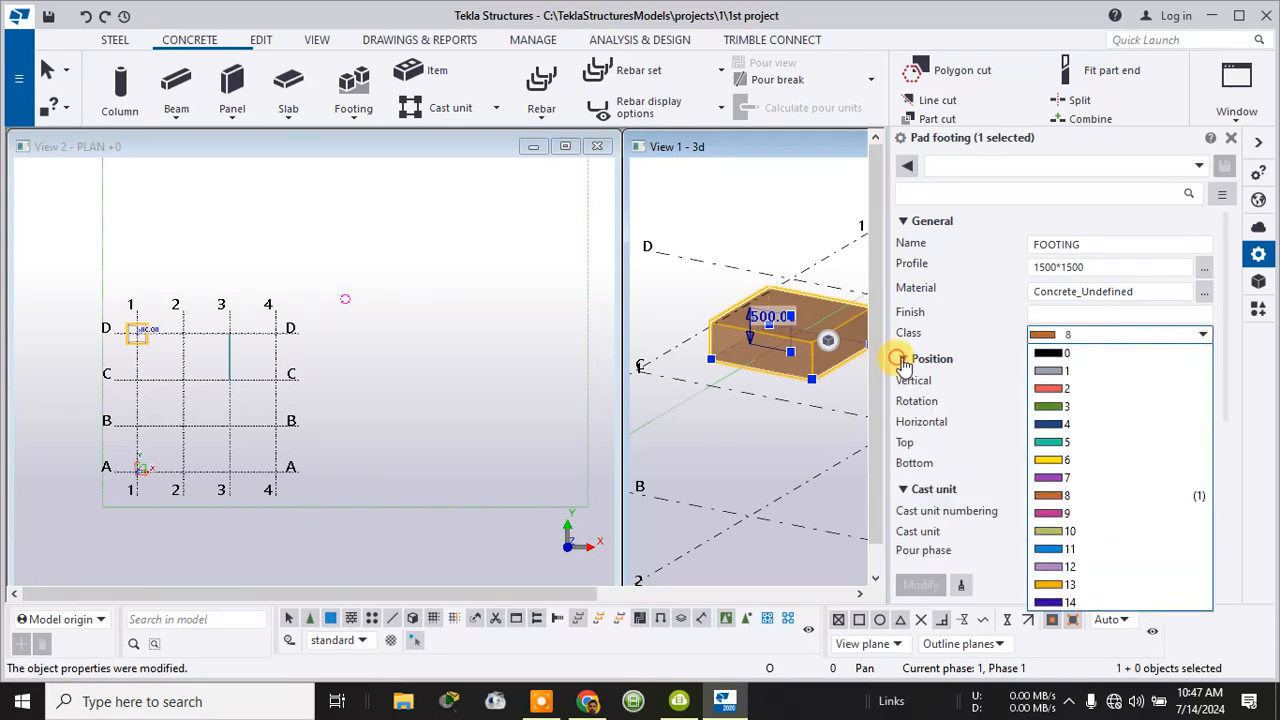
left_click(903, 359)
left_click(903, 359)
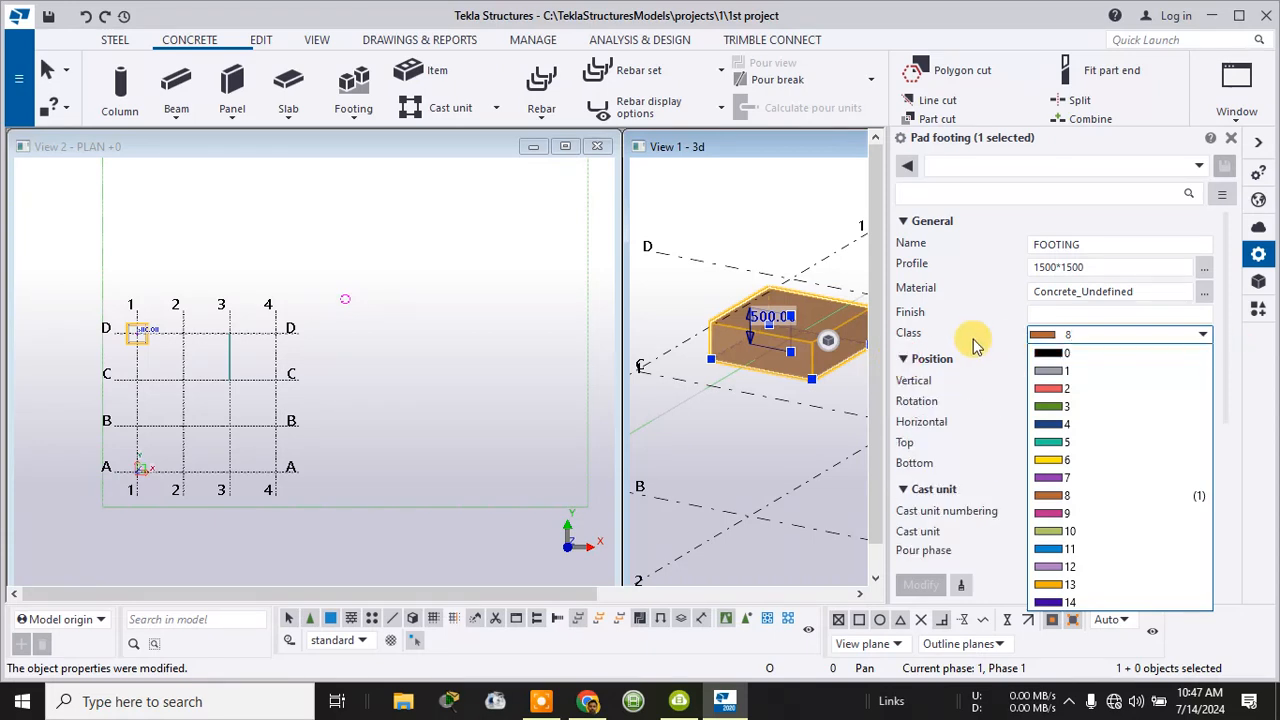
- Change the pad footing's cast unit type to Cast in place and apply the modification
left_click(1104, 227)
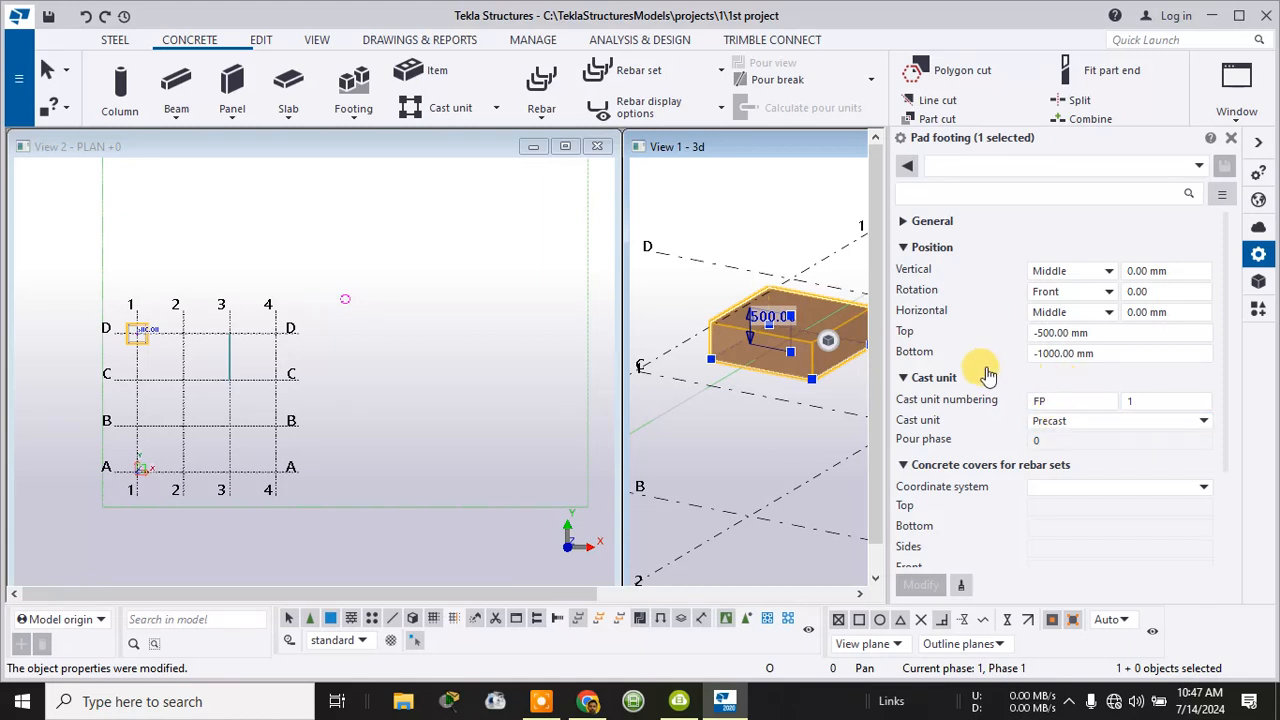
scroll(980, 408, "down", 2)
left_click(1045, 357)
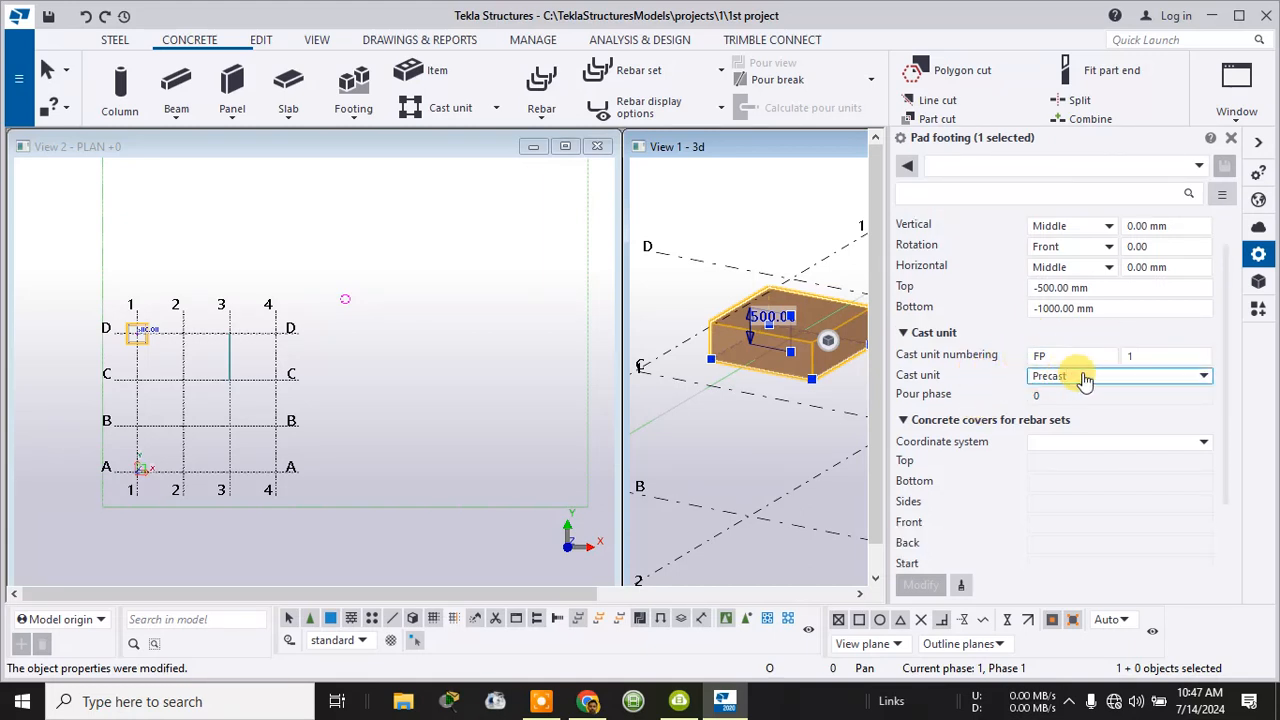
left_click(1134, 388)
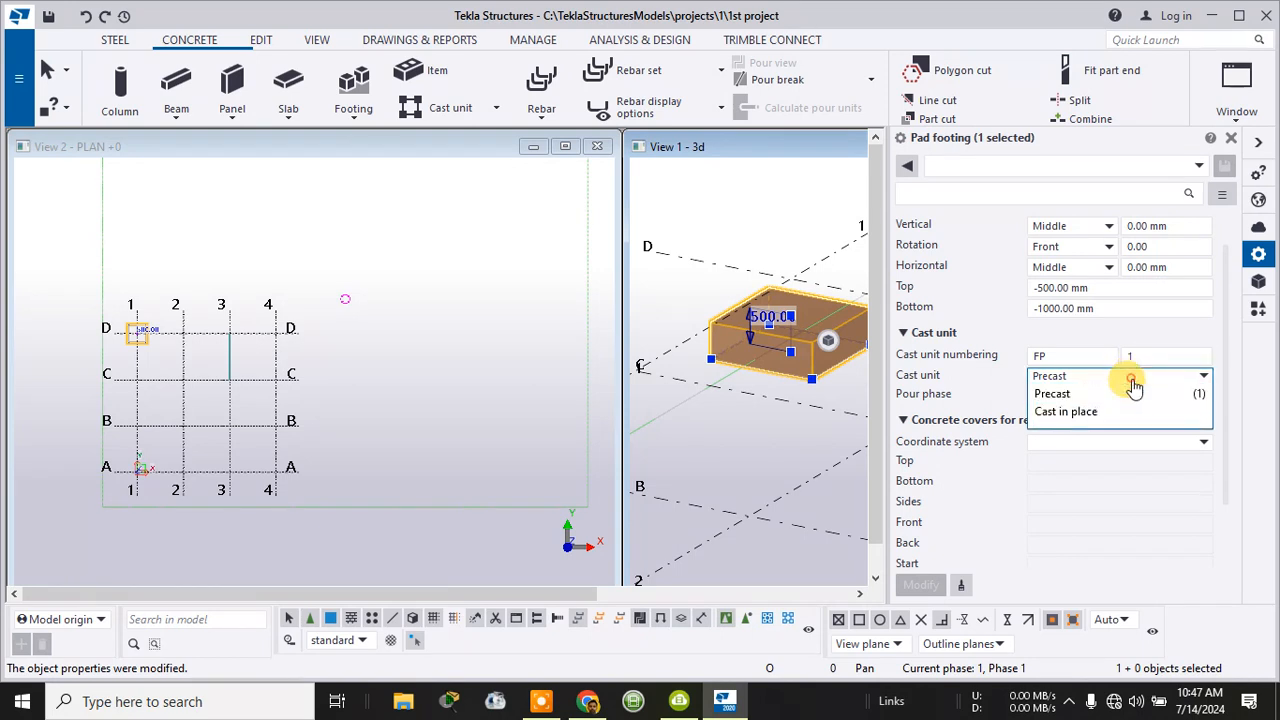
left_click(1092, 413)
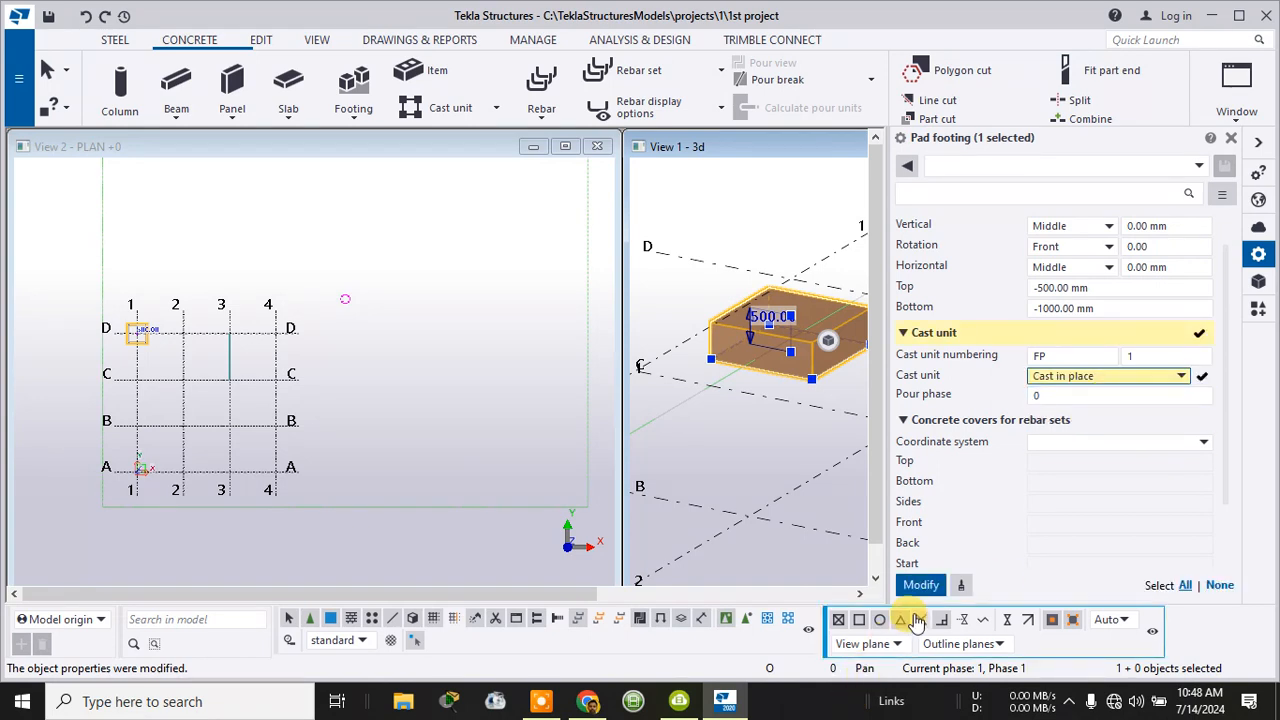
left_click(920, 586)
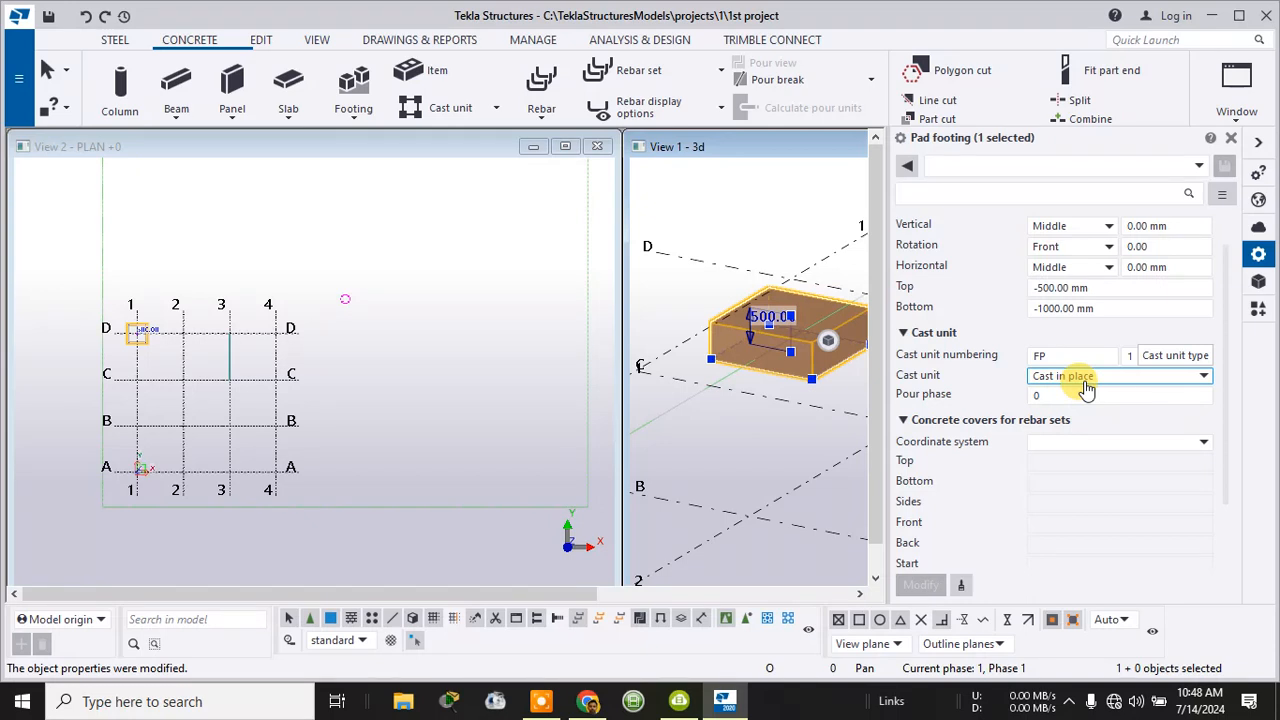
- Review the footing's position, cast unit and concrete cover properties, and show its general properties again
scroll(1134, 380, "down", 2)
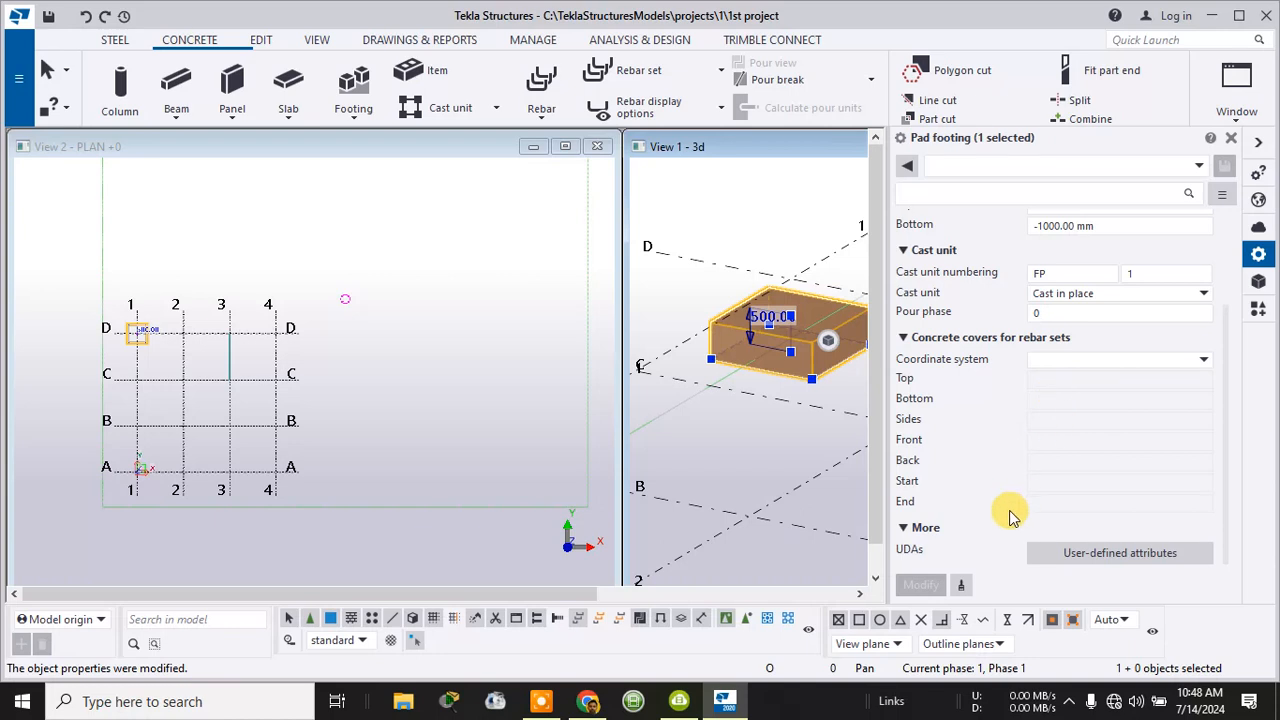
scroll(1020, 508, "up", 3)
scroll(1020, 506, "down", 3)
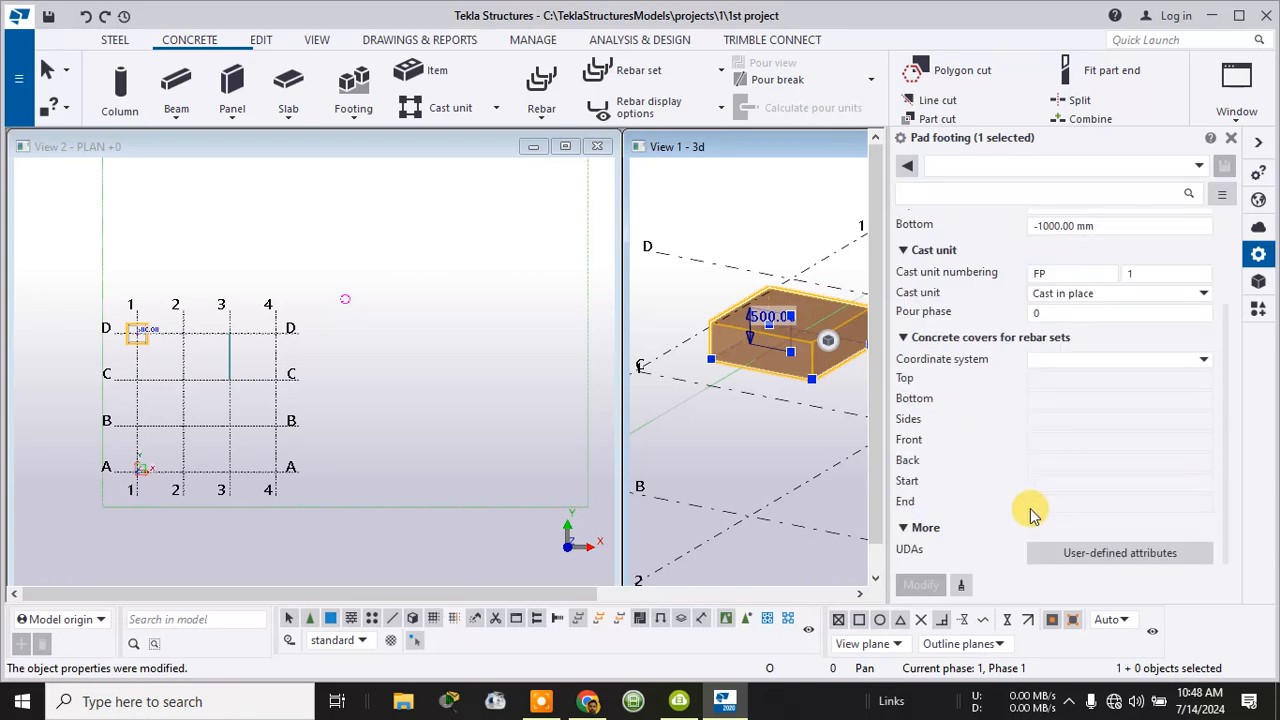
scroll(1078, 530, "up", 3)
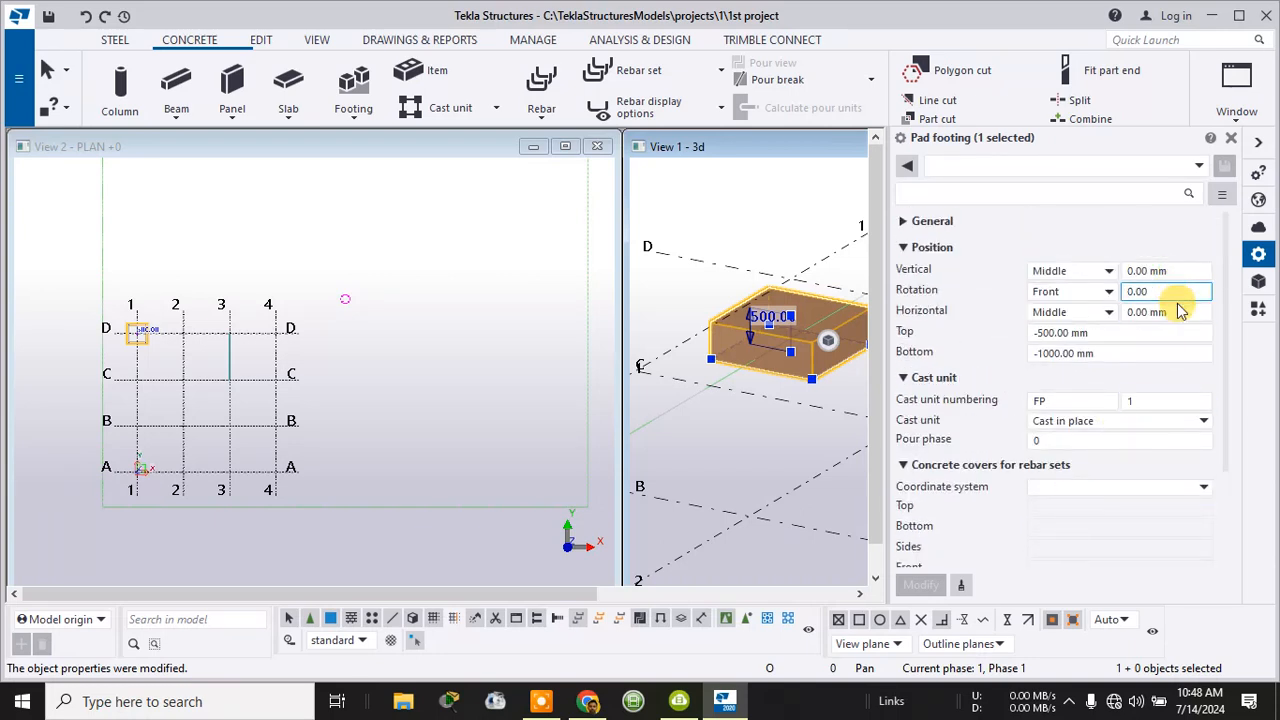
left_click(904, 221)
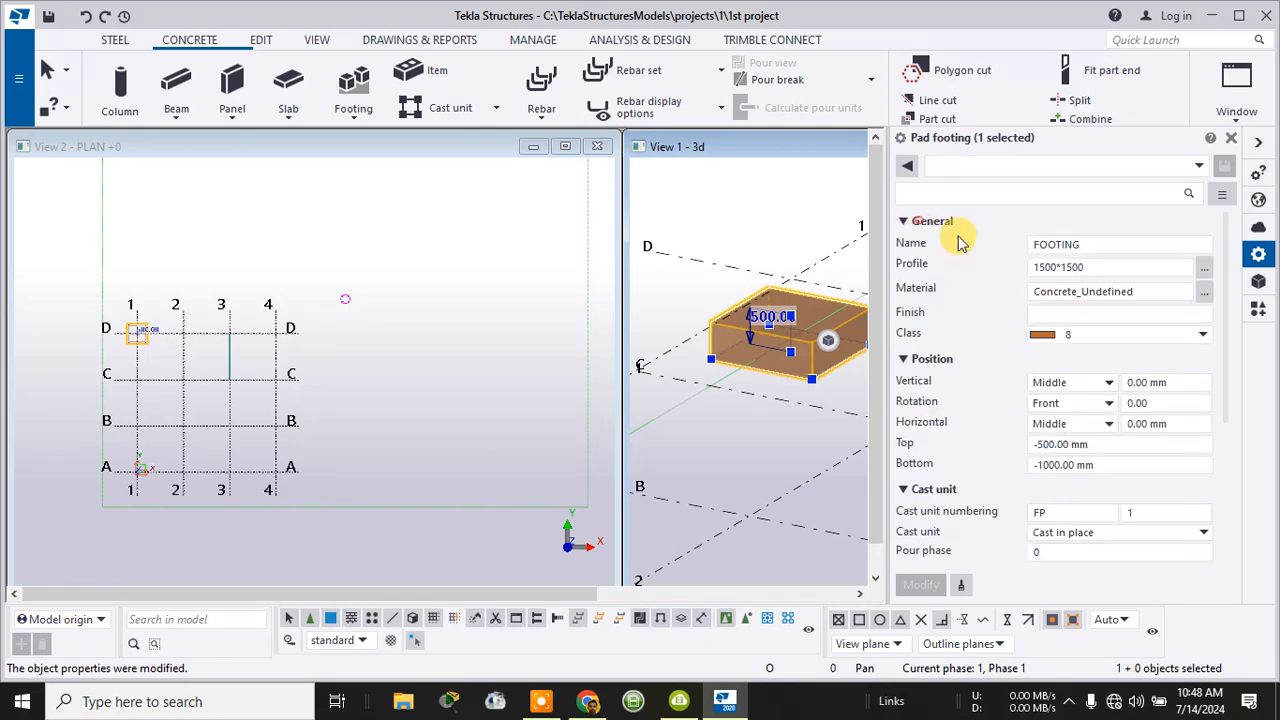
- Examine the concrete, reinforcing bar, timber and miscellaneous grades available for the footing's material
left_click(1202, 294)
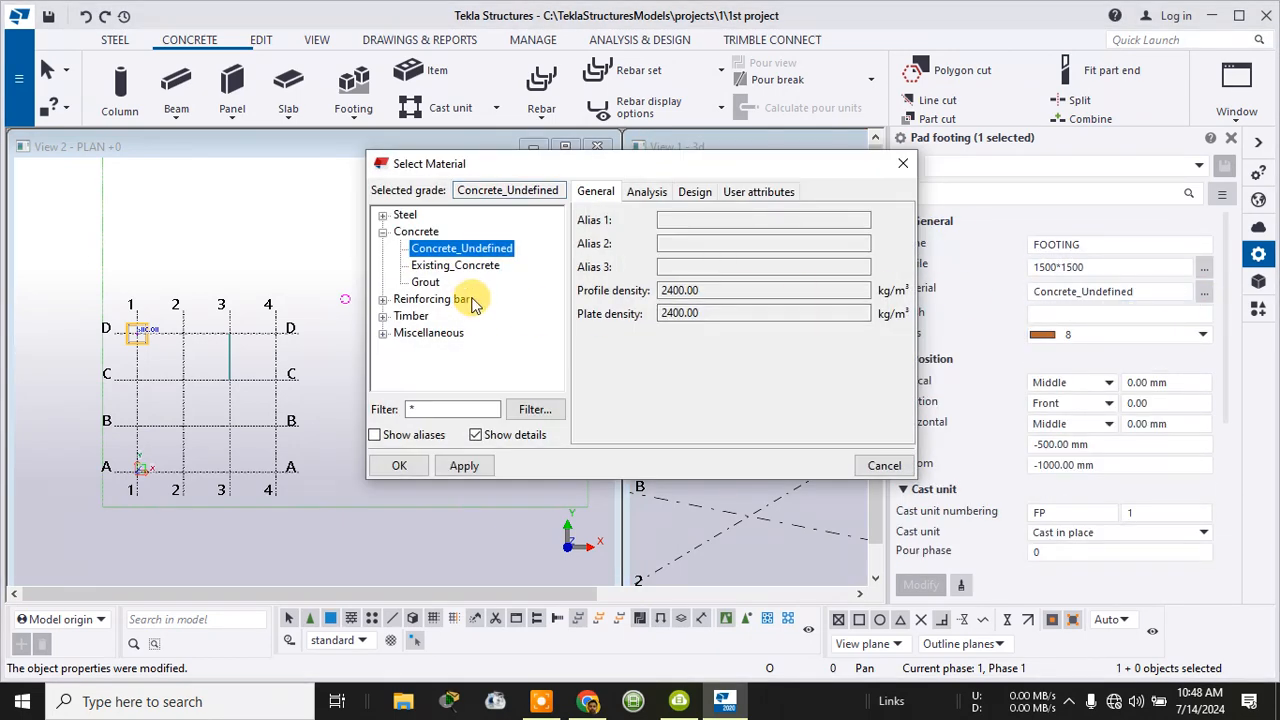
left_click(452, 268)
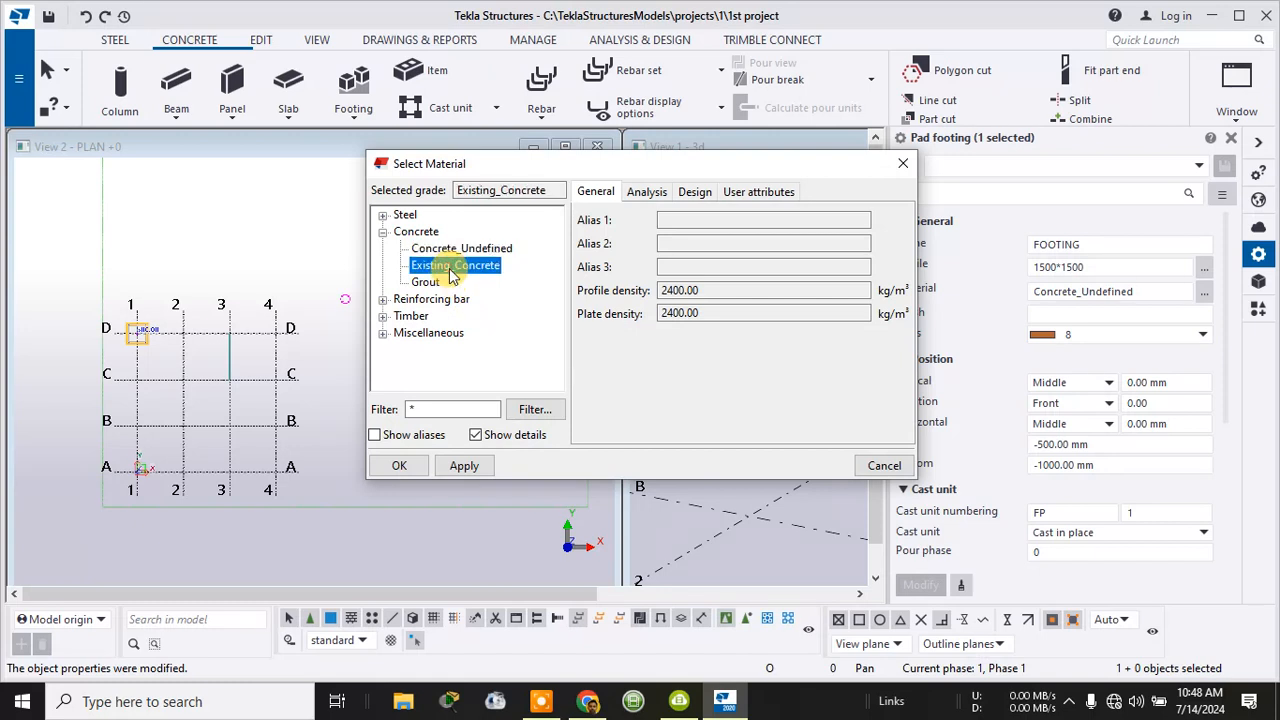
left_click(383, 299)
left_click(383, 333)
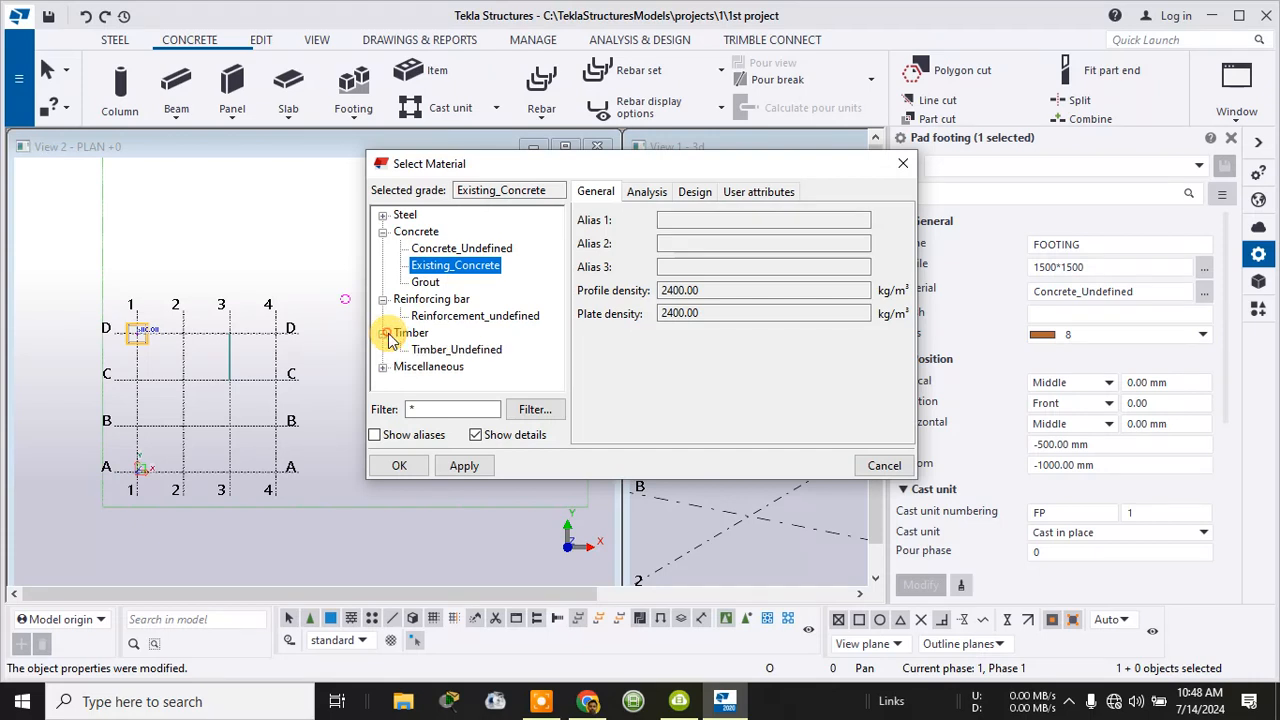
left_click(383, 367)
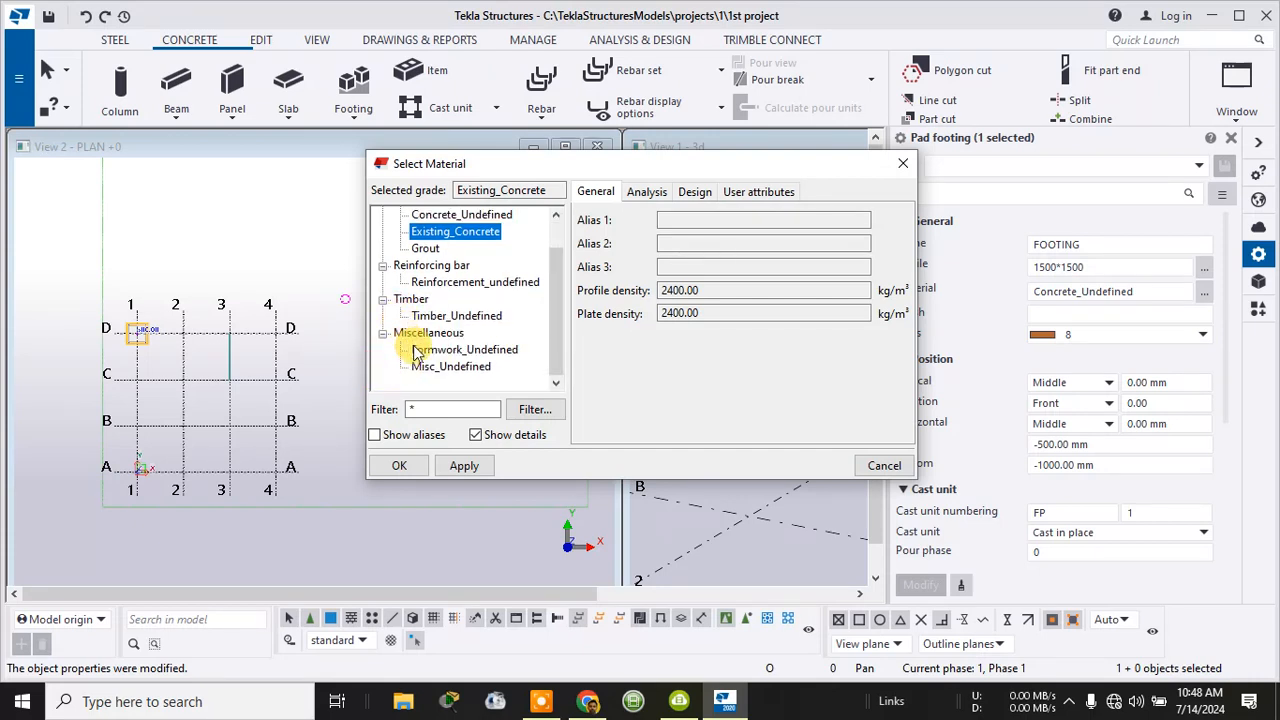
scroll(447, 372, "up", 1)
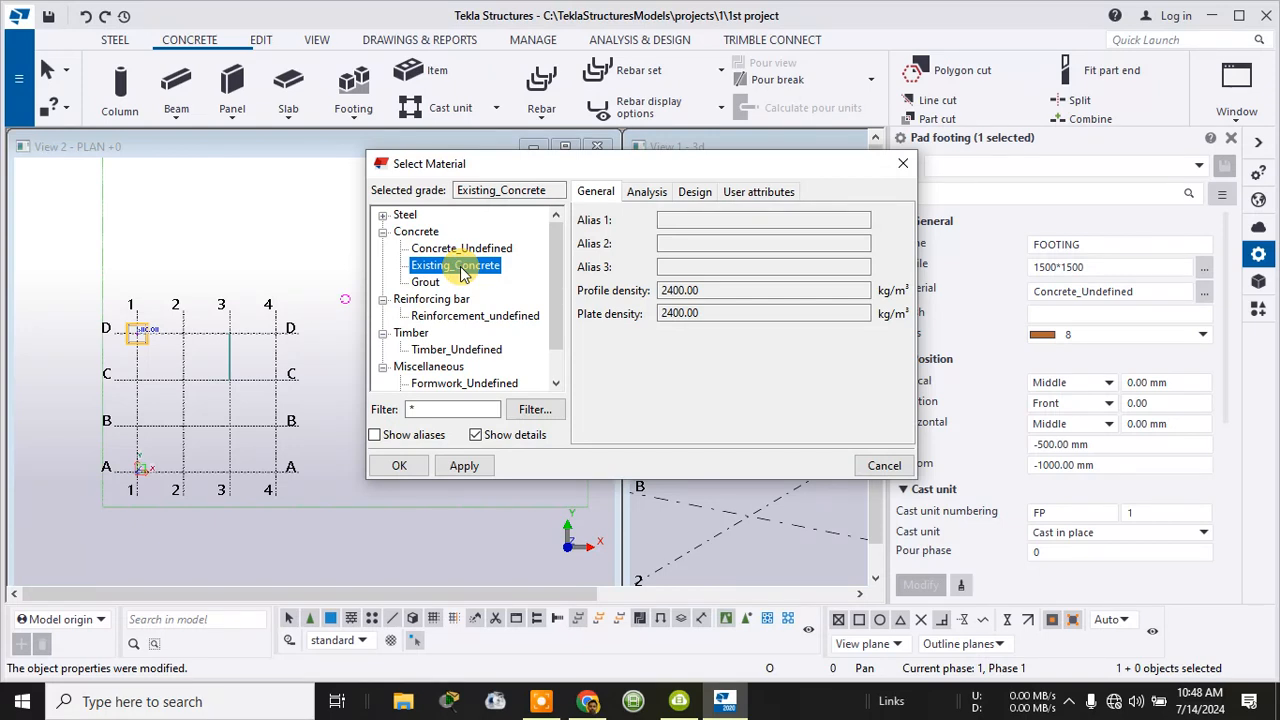
- Filter the material grades with * and choose Existing_Concrete as the footing's material
left_click(438, 409)
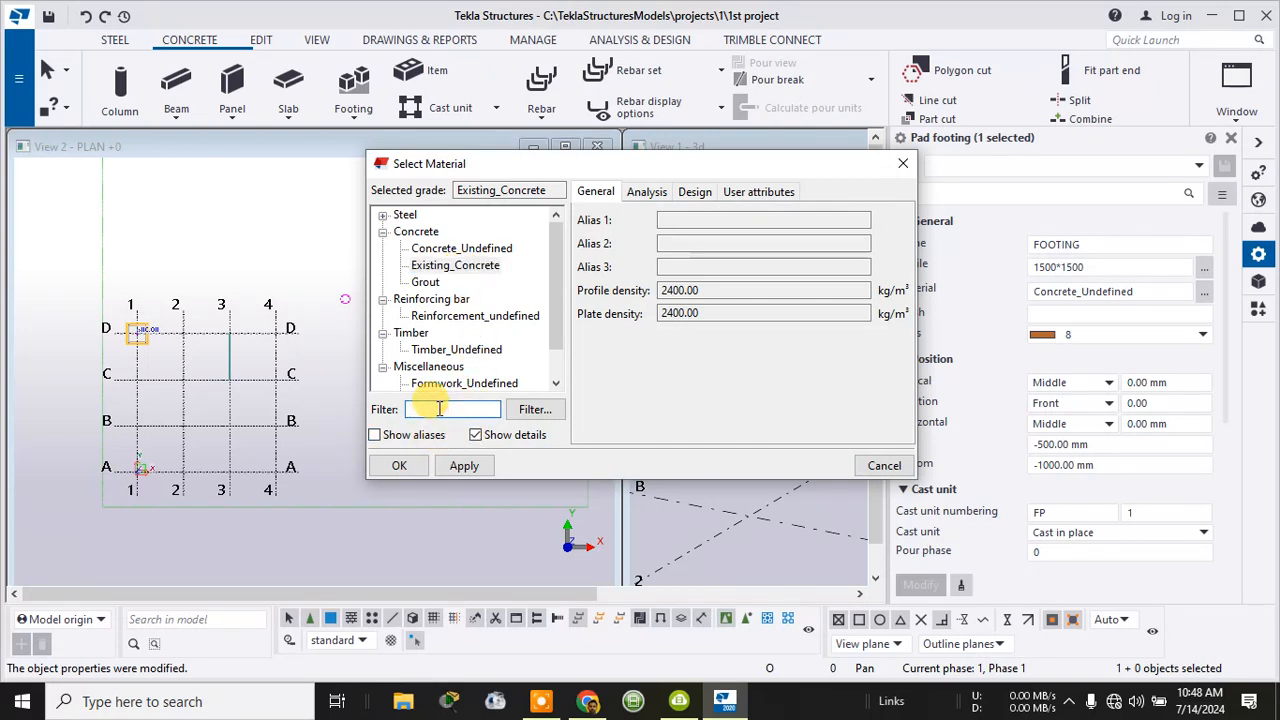
type("*")
left_click(536, 410)
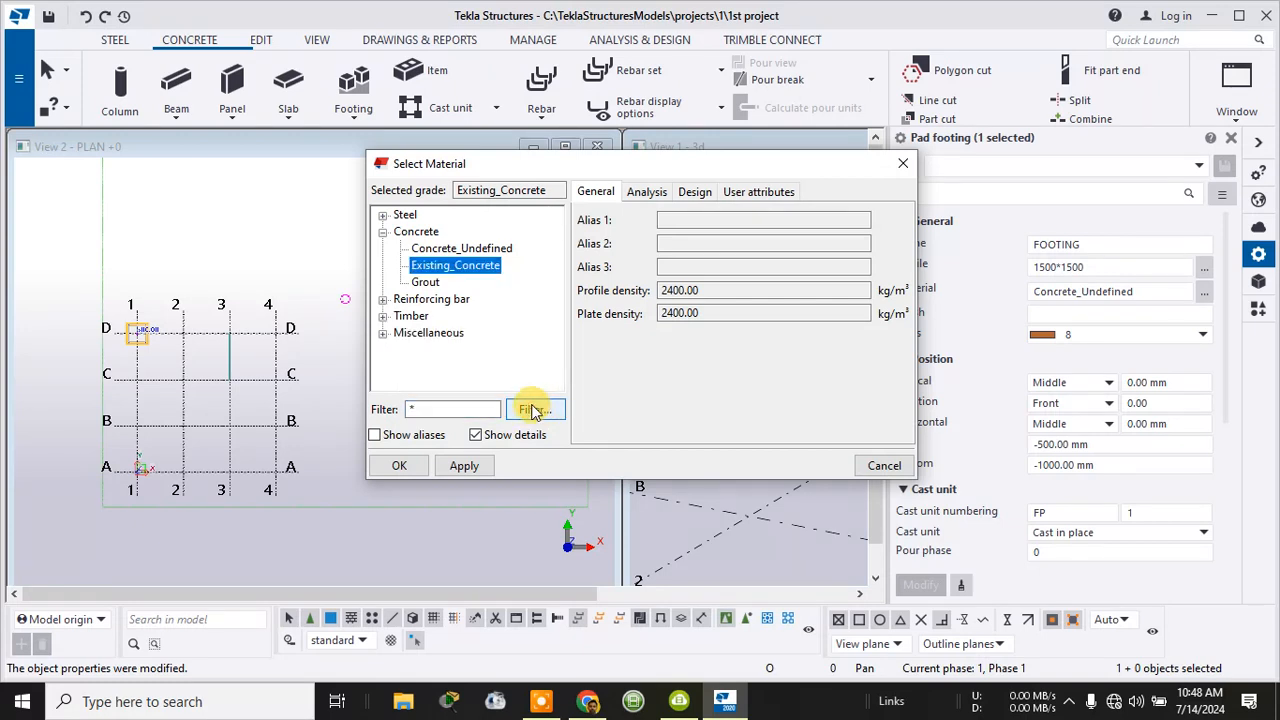
double_click(474, 268)
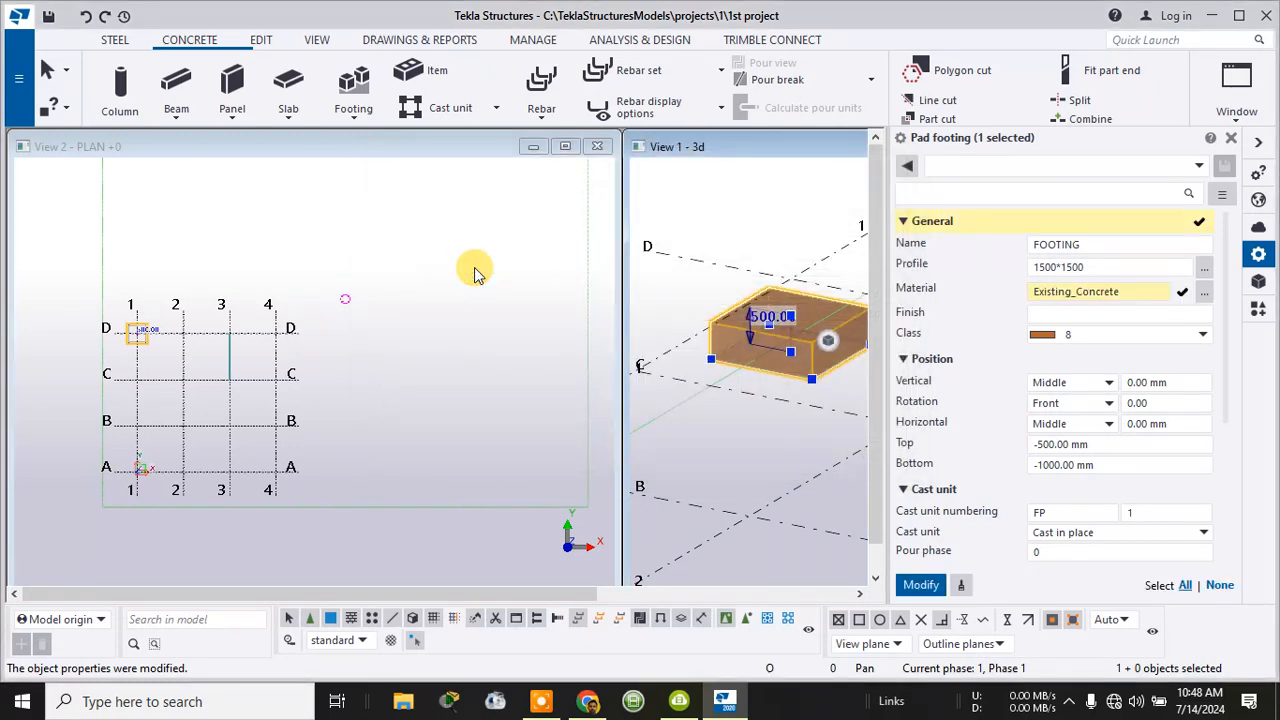
- Reopen the footing's material selection and examine the analysis, design and user attribute details of Existing_Concrete
left_click(1200, 294)
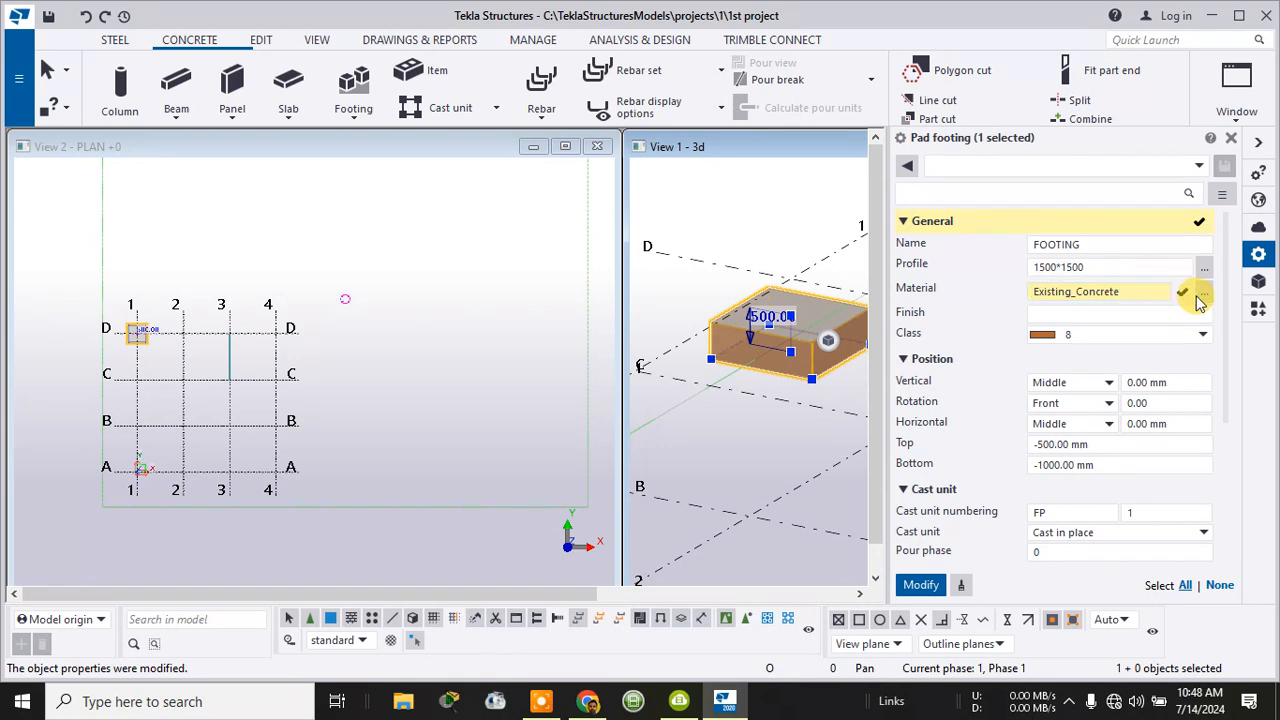
left_click(1203, 299)
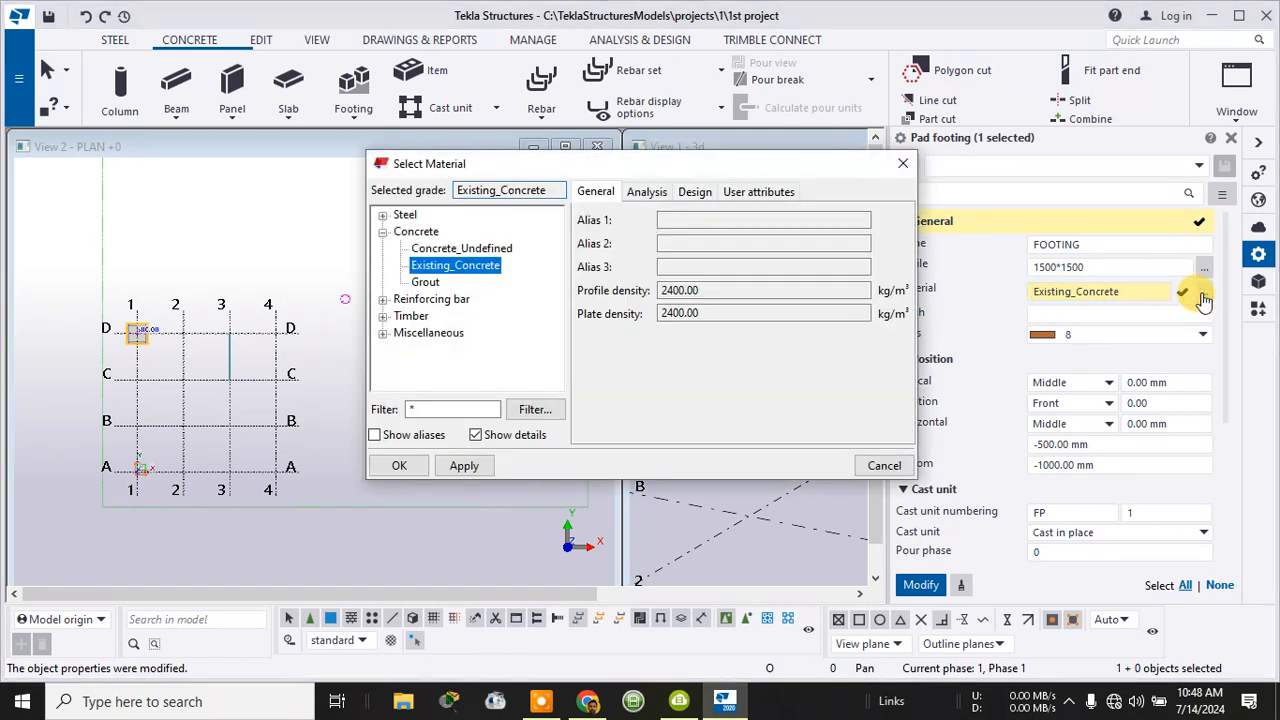
left_click(646, 191)
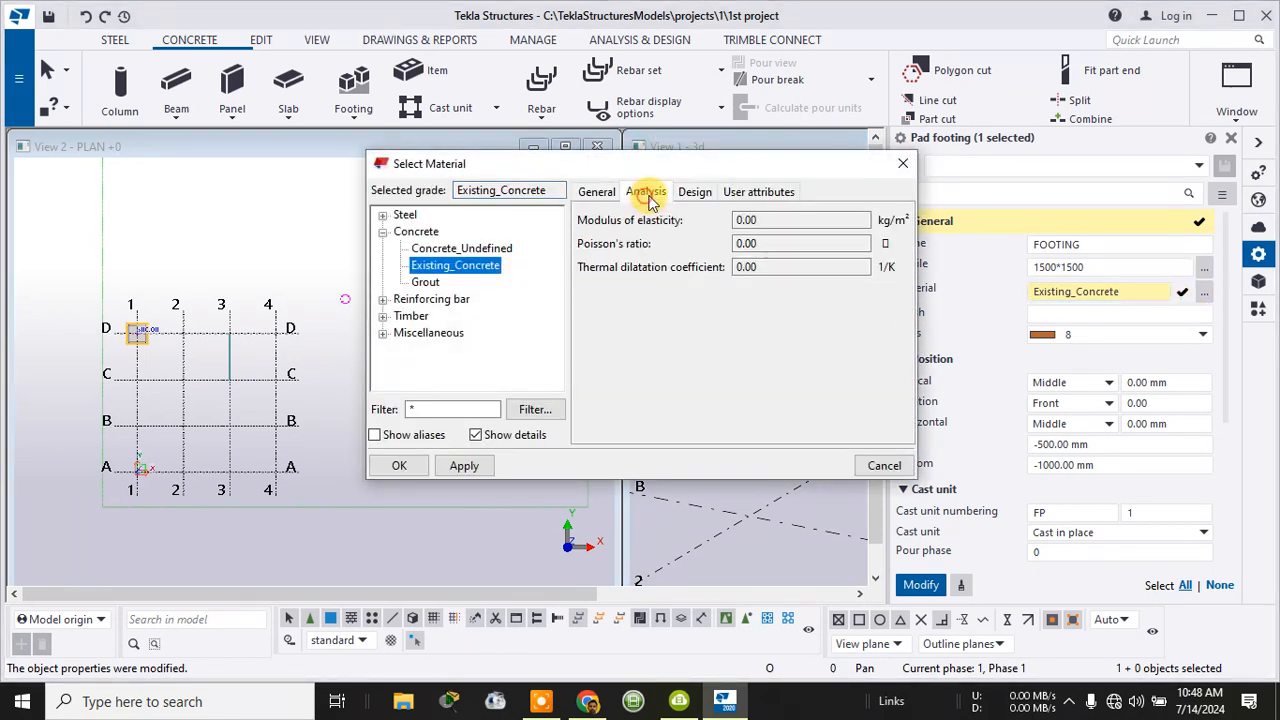
left_click(694, 191)
left_click(737, 191)
- Set the footing's material back to Concrete_Undefined and deselect the footing
double_click(436, 248)
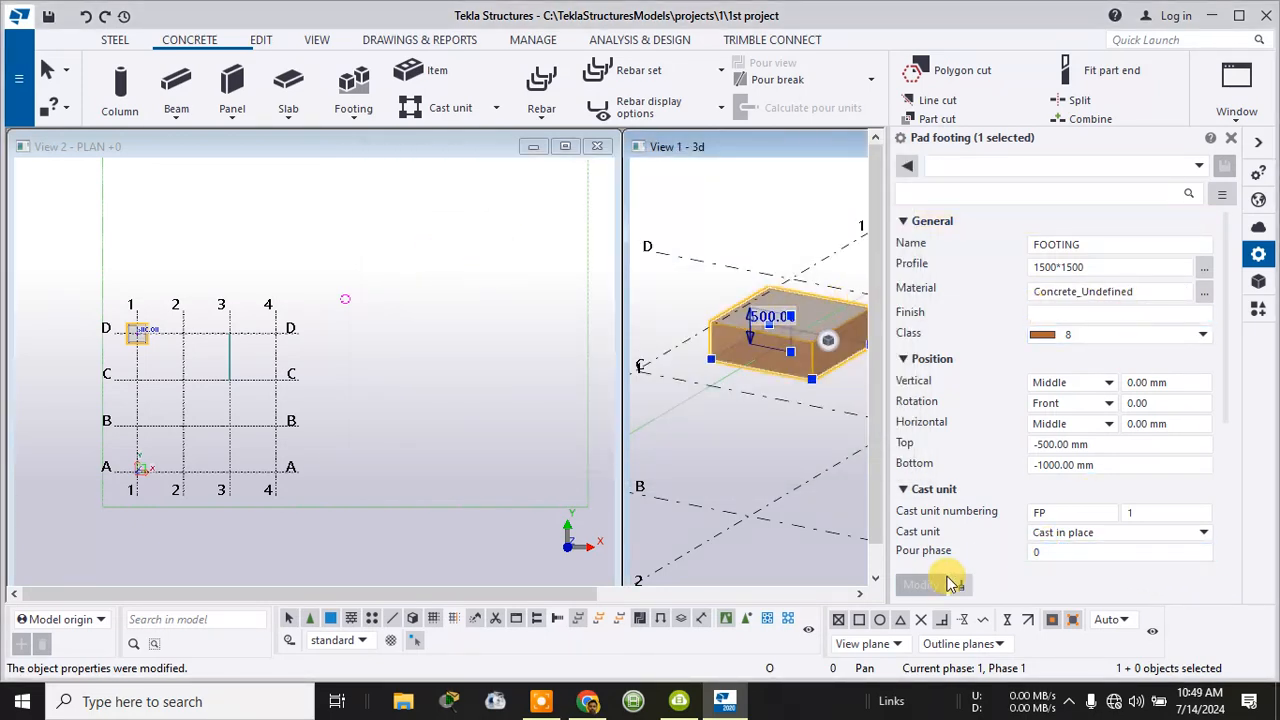
left_click(781, 450)
left_click(783, 452)
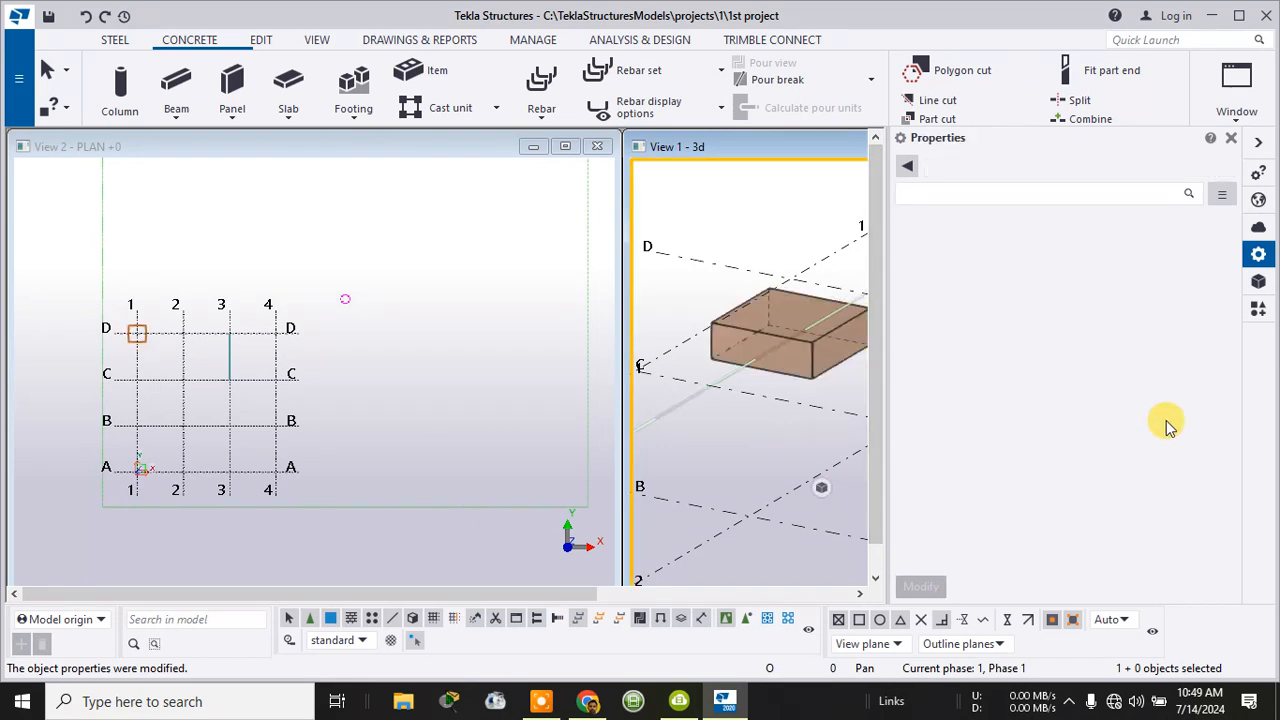
- Deselect the pad footing at grid intersection D-1 and close its properties
left_click(813, 340)
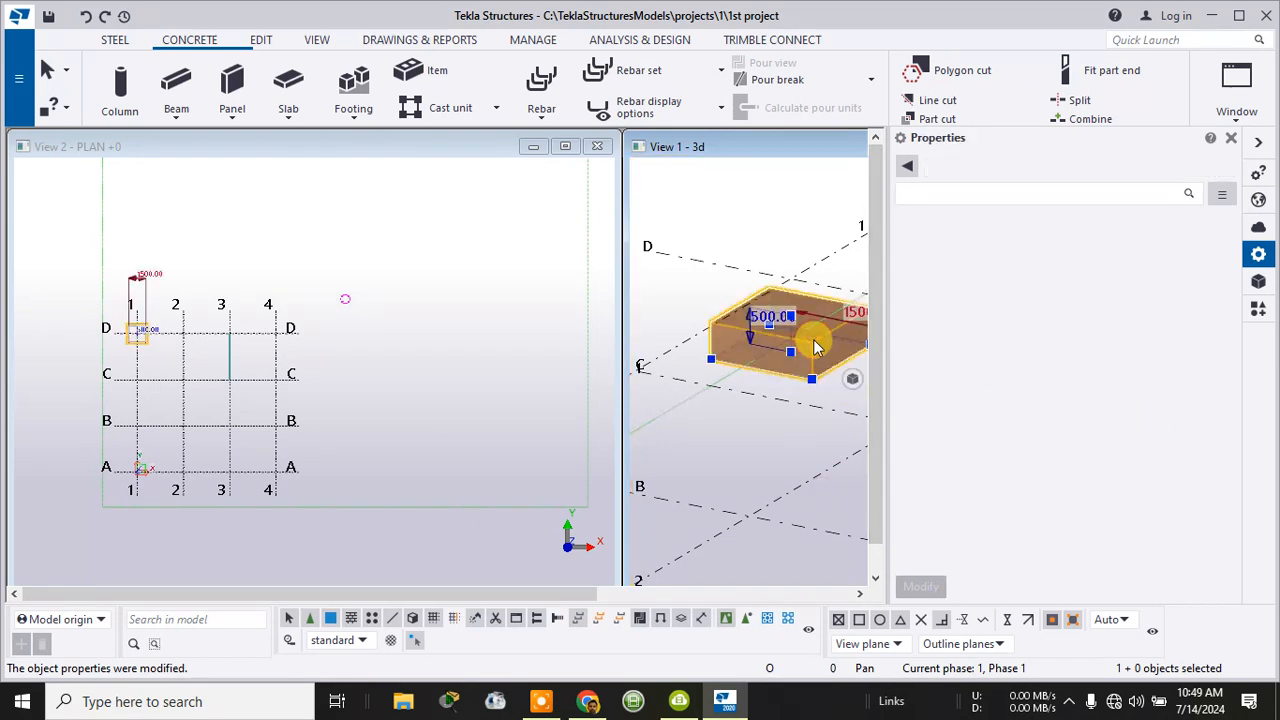
left_click(452, 347)
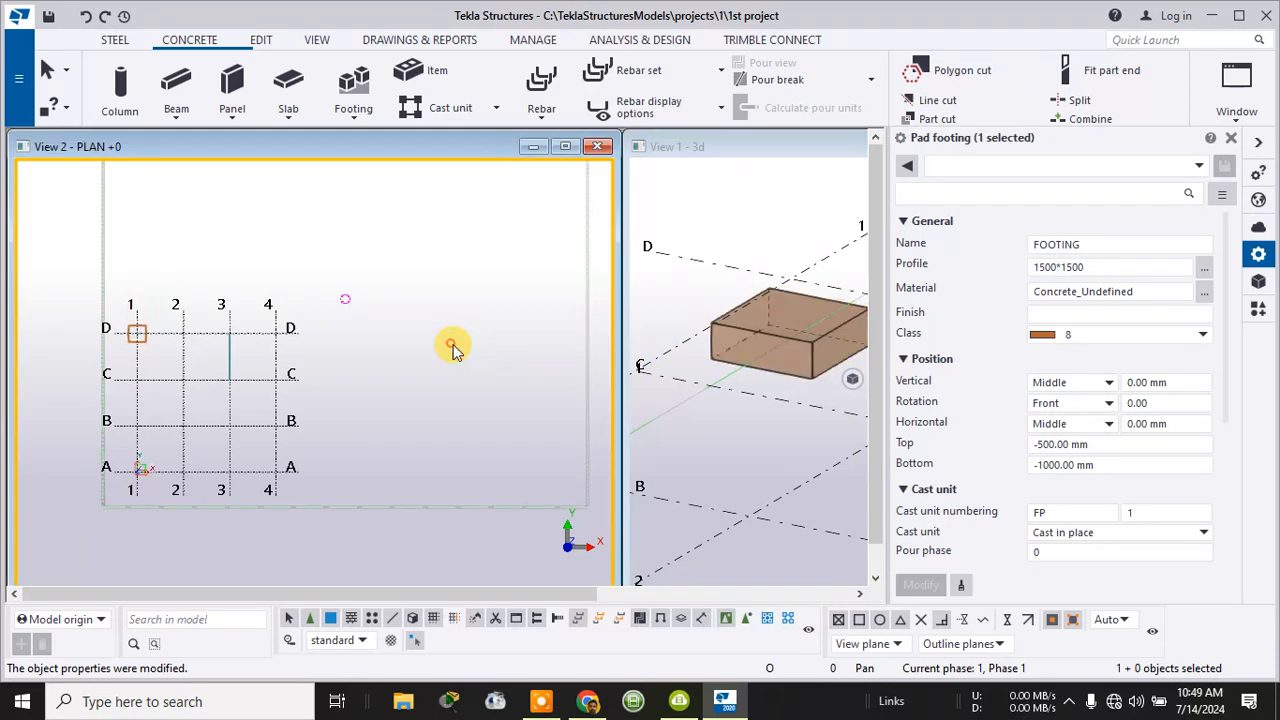
left_click(1231, 137)
- Place a concrete column on the footing at grid intersection D-1, expand the plan view's depth to include it, and end the command
scroll(137, 333, "up", 5)
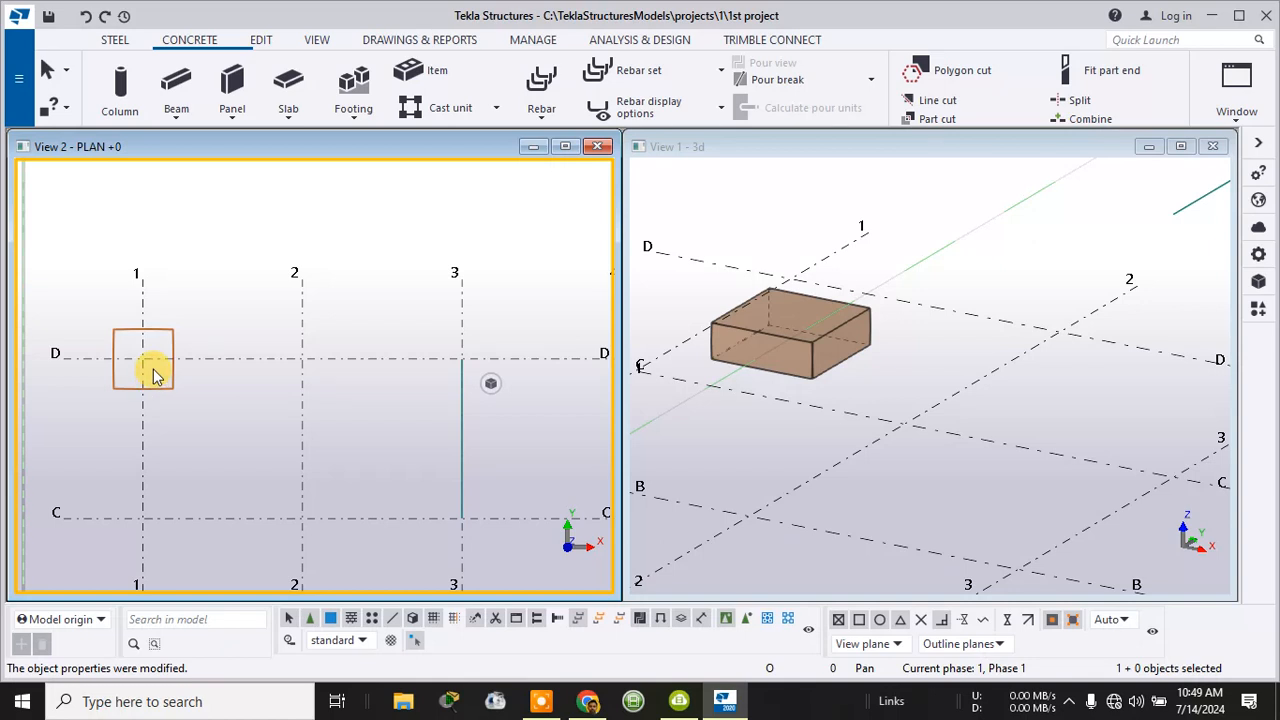
left_click(134, 97)
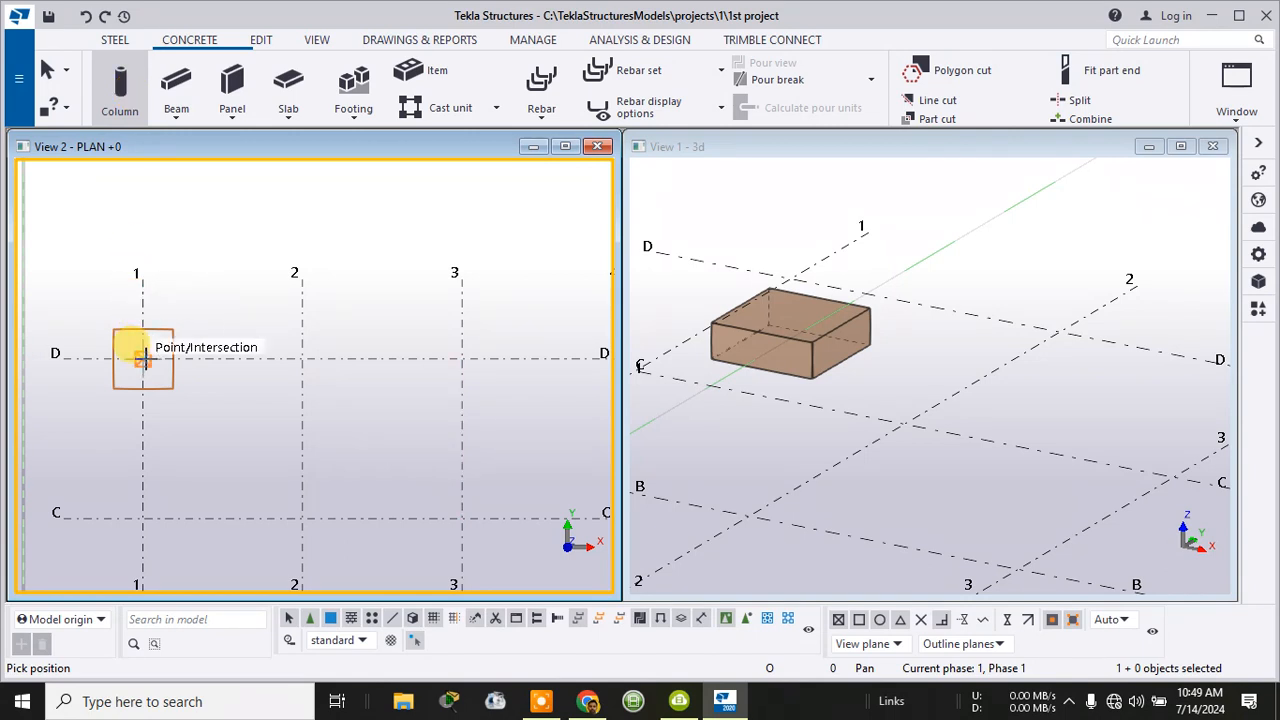
left_click(143, 358)
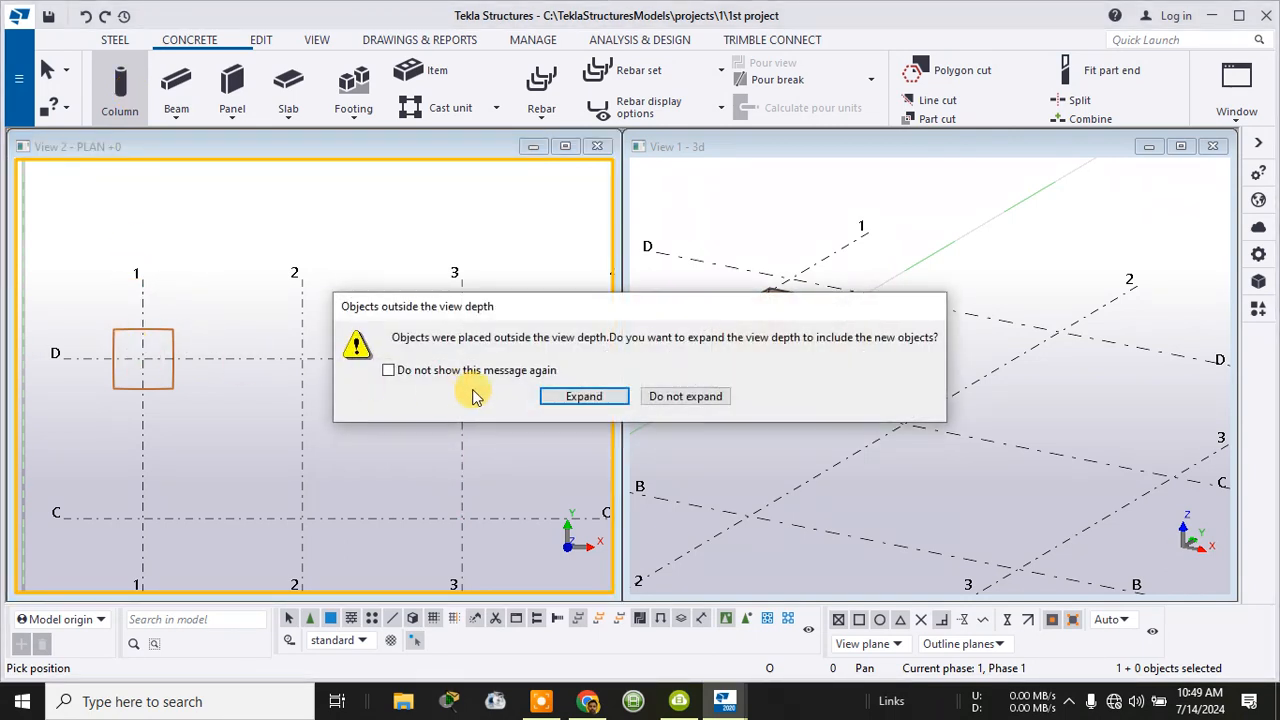
left_click(584, 396)
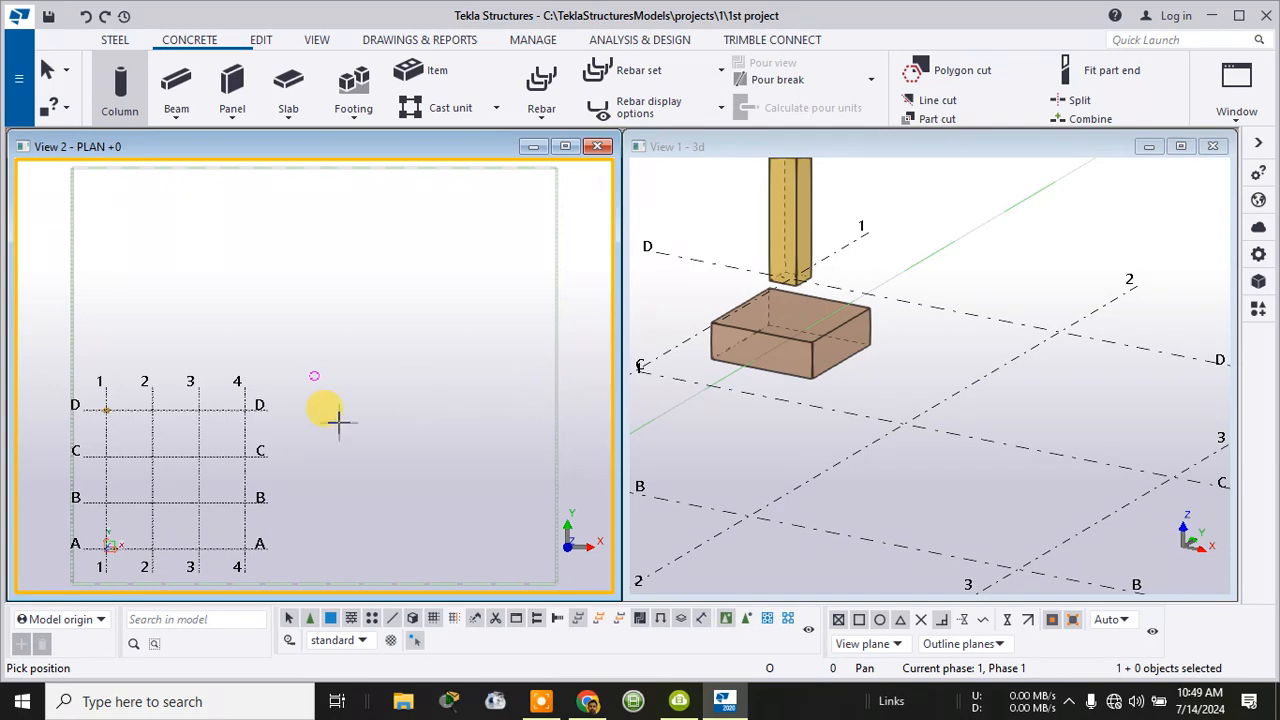
scroll(172, 406, "up", 10)
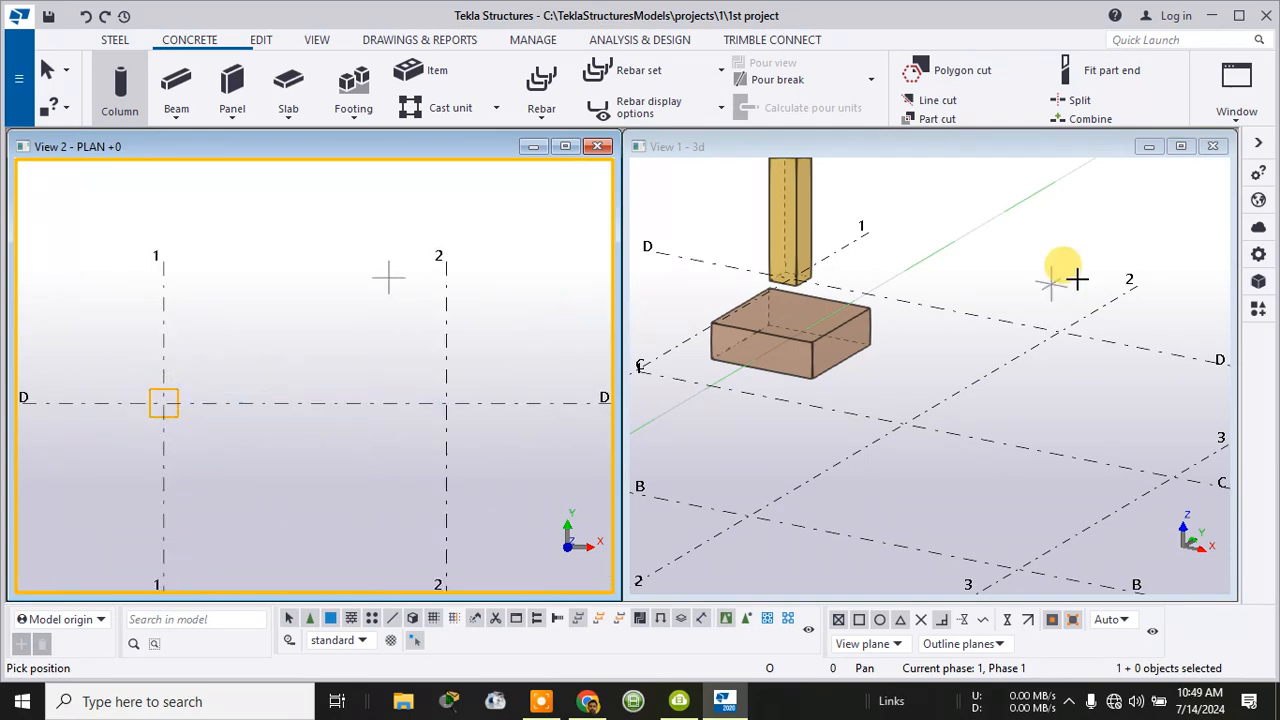
scroll(890, 220, "down", 2)
scroll(895, 218, "down", 5)
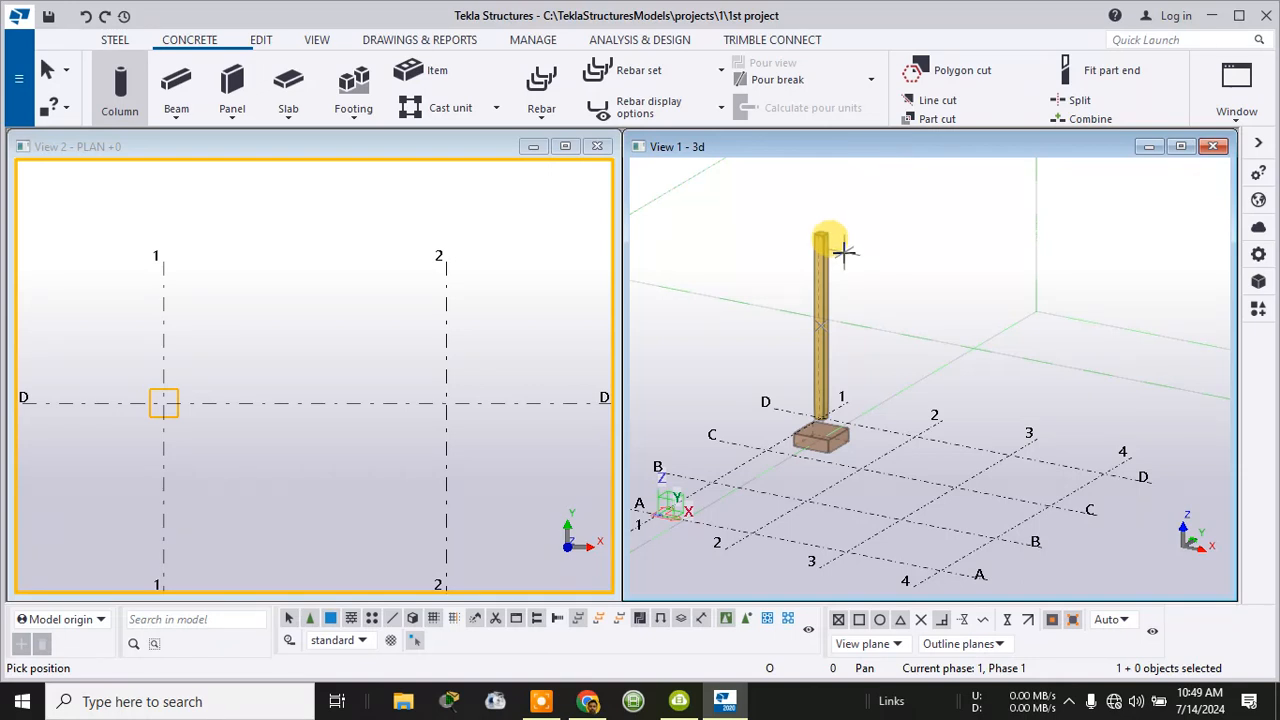
right_click(876, 250)
left_click(910, 252)
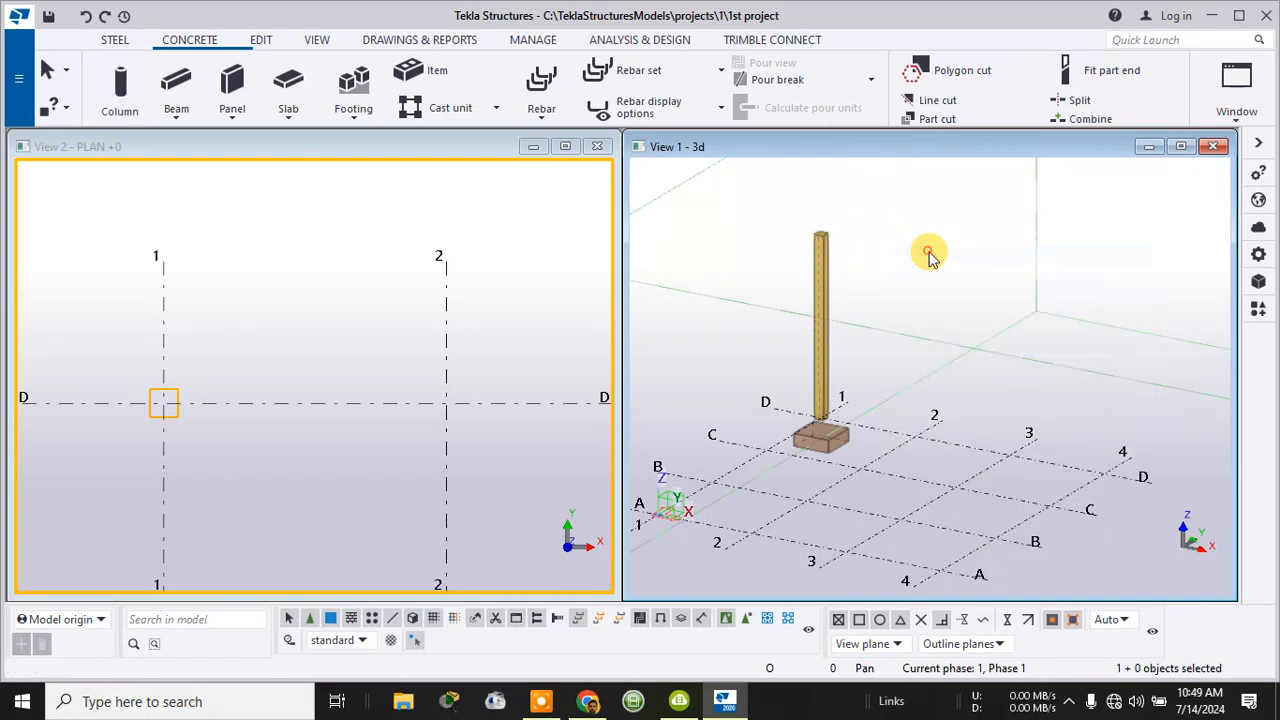
- Open the properties of the column at D-1 and narrow the properties pane to enlarge the 3D view
left_click(822, 335)
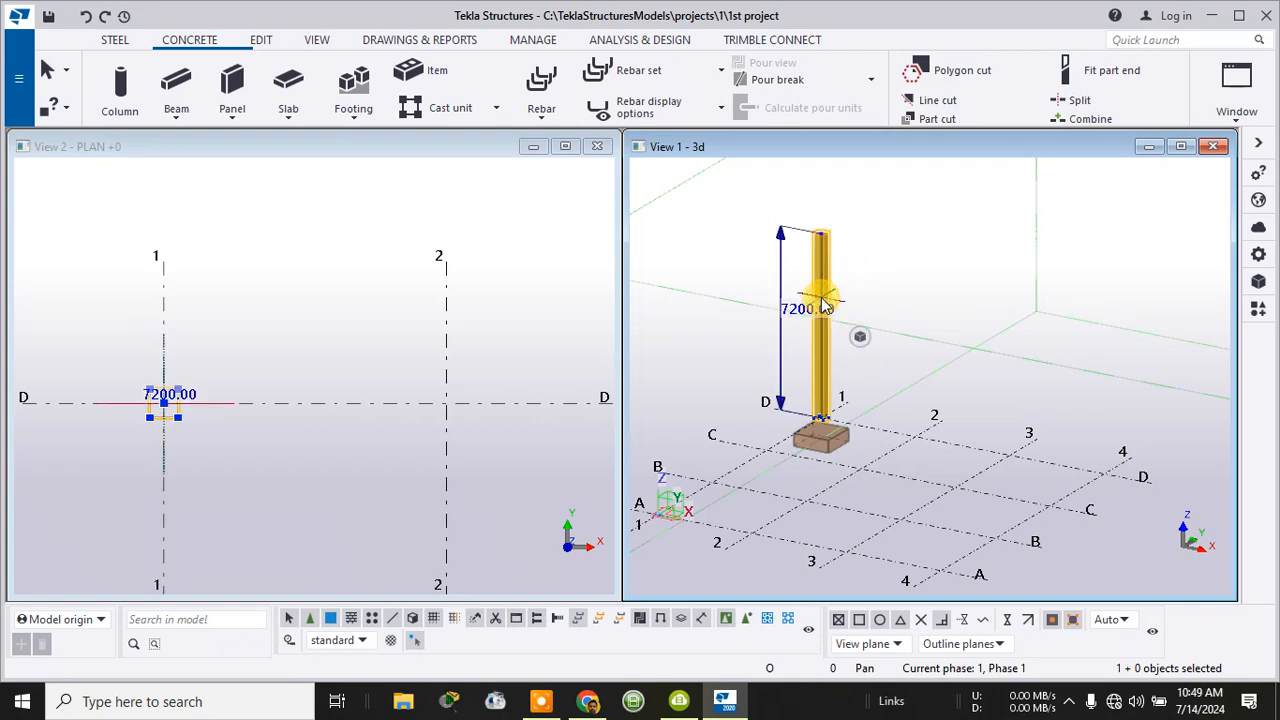
left_click(1258, 255)
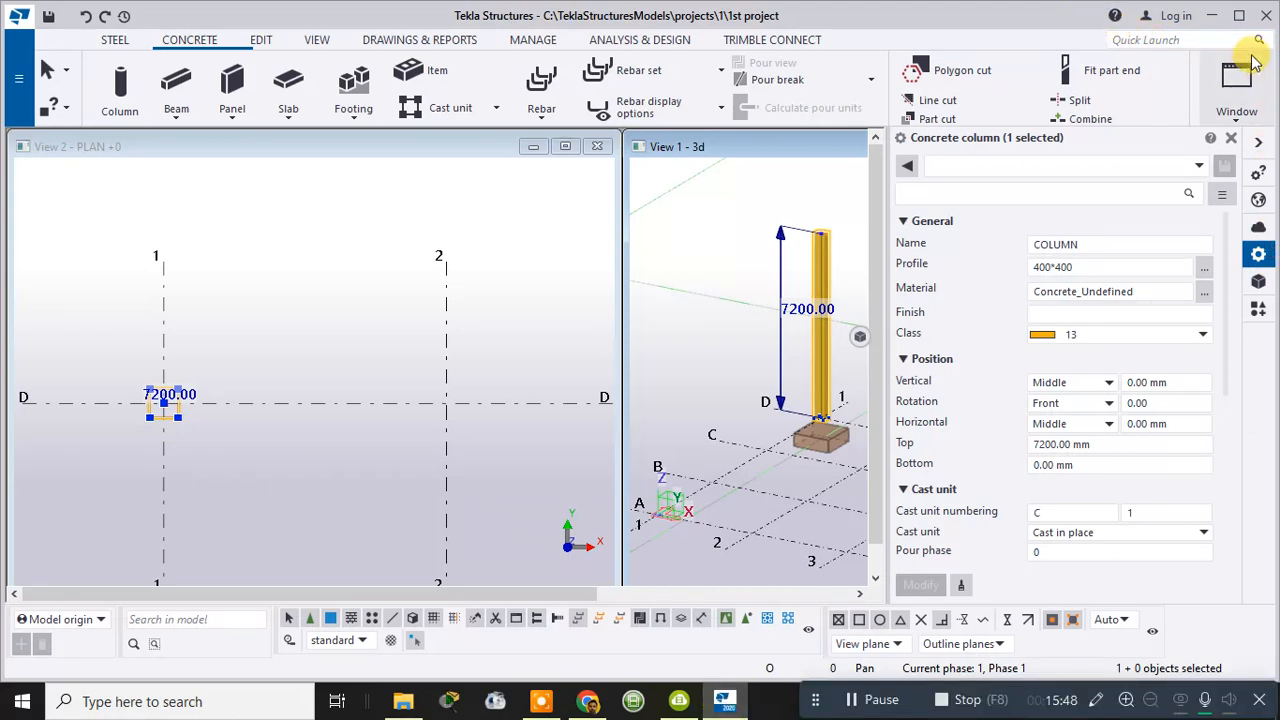
left_click(1212, 18)
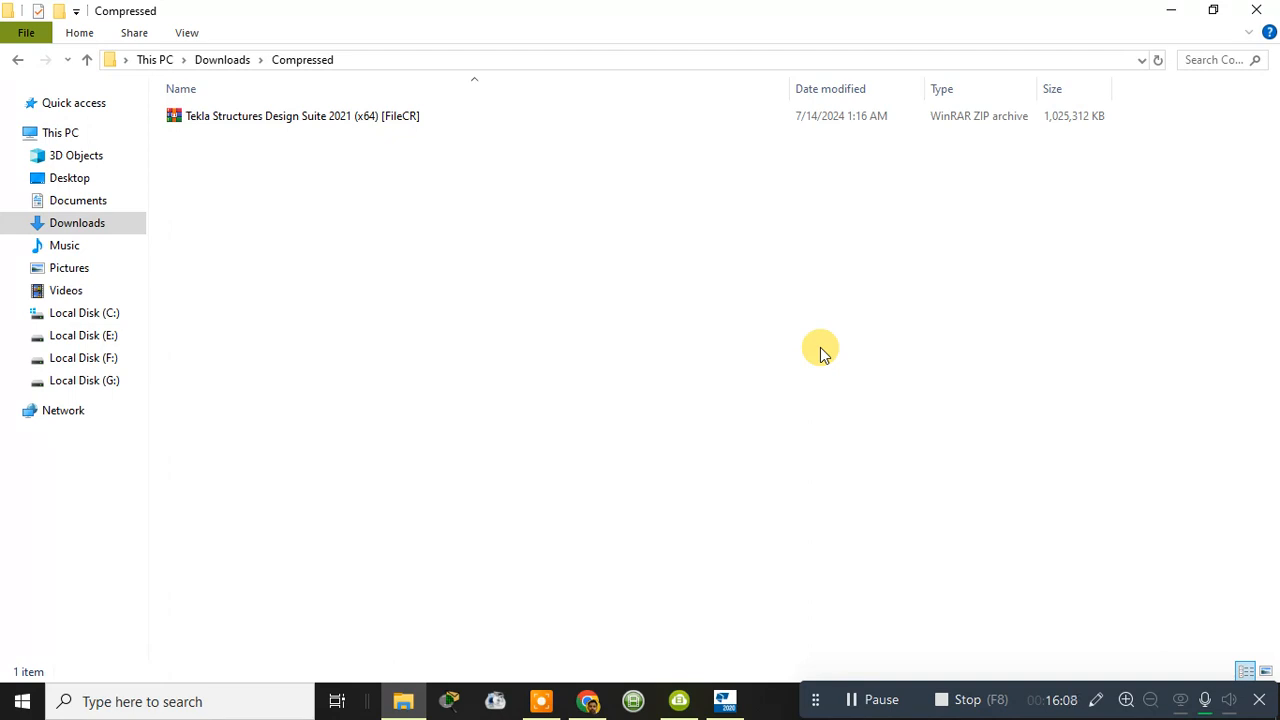
left_click(726, 702)
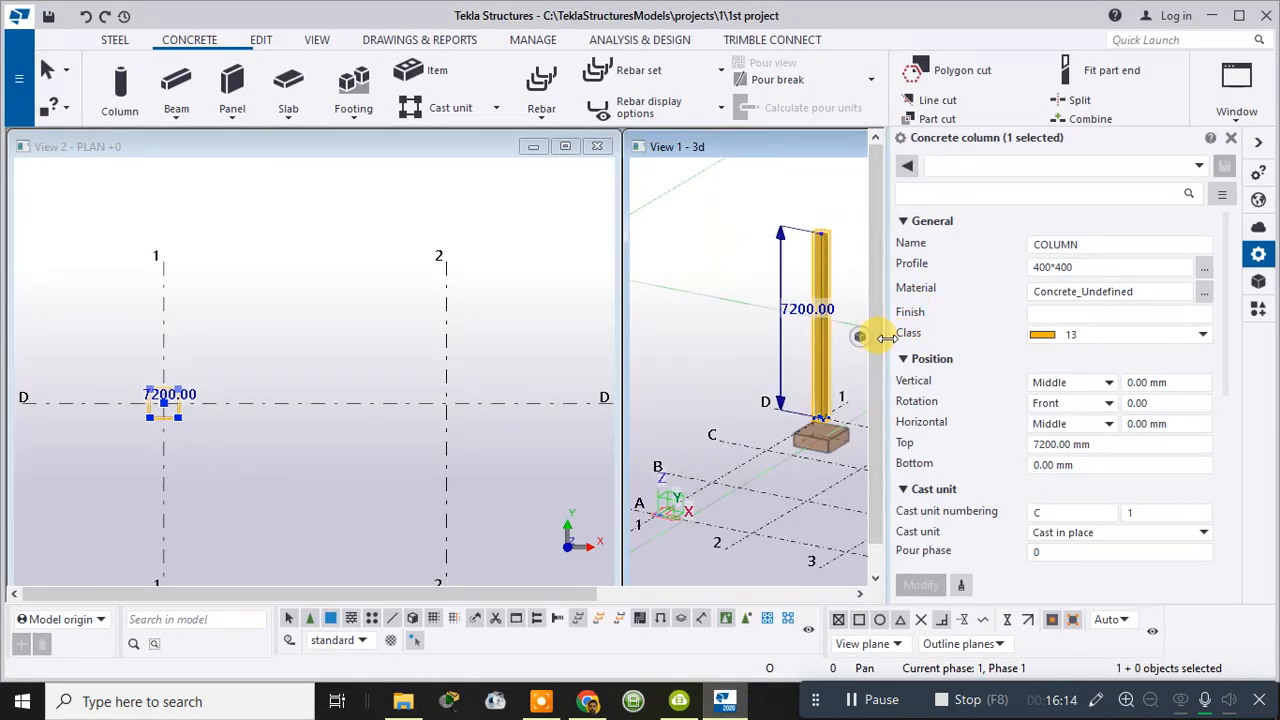
left_click_drag(886, 338, 986, 341)
- Set the column's bottom level to -500 mm and apply the modification
scroll(891, 354, "down", 5)
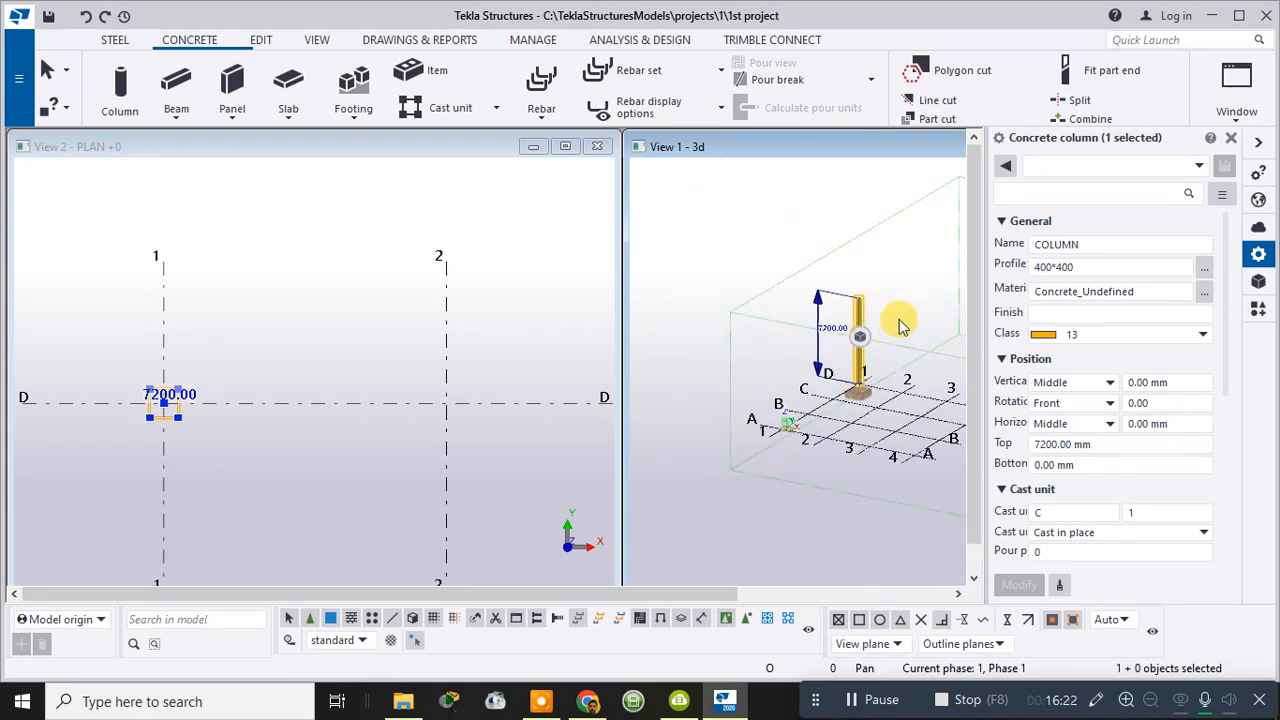
middle_click_drag(904, 299, 825, 298)
scroll(780, 388, "up", 3)
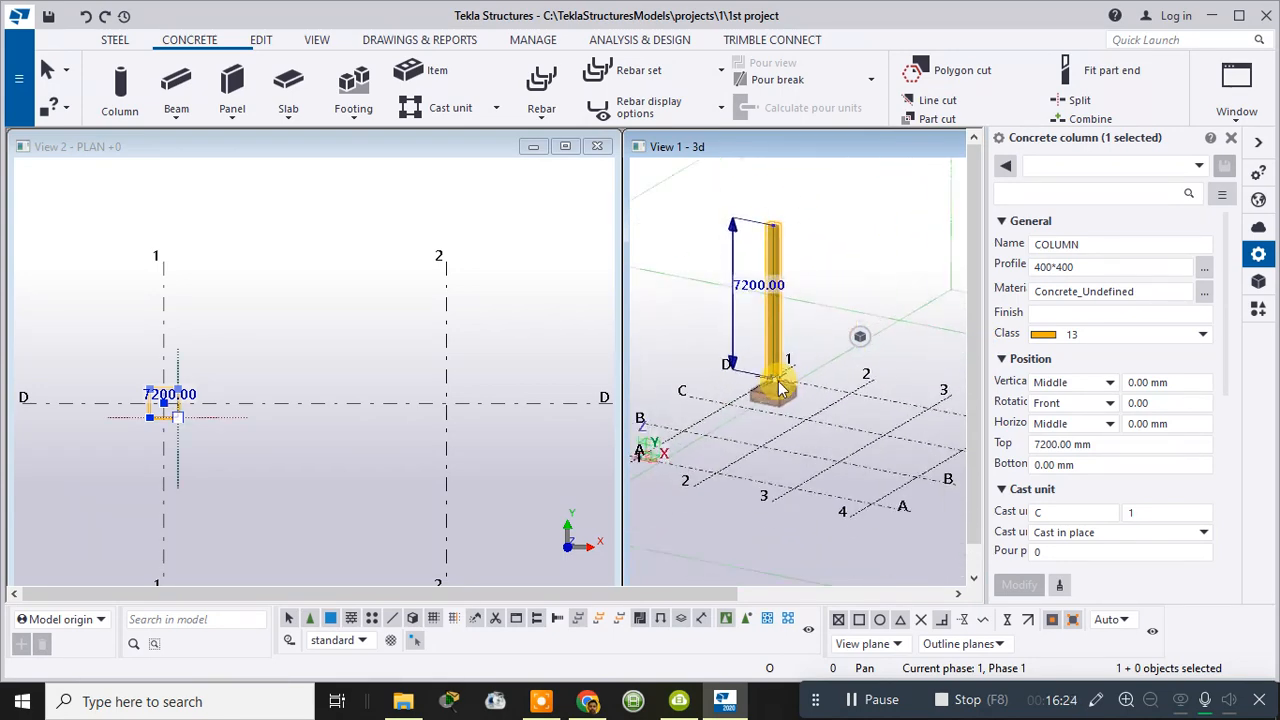
scroll(780, 388, "up", 1)
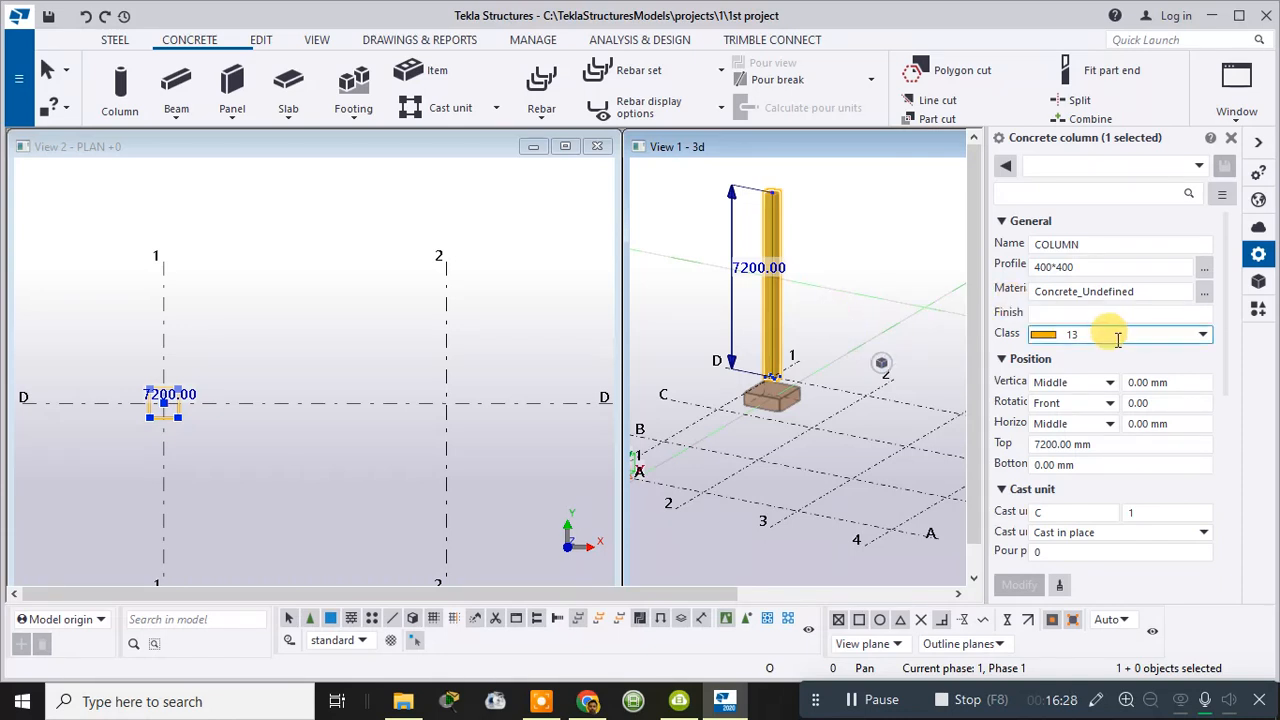
scroll(1060, 395, "down", 2)
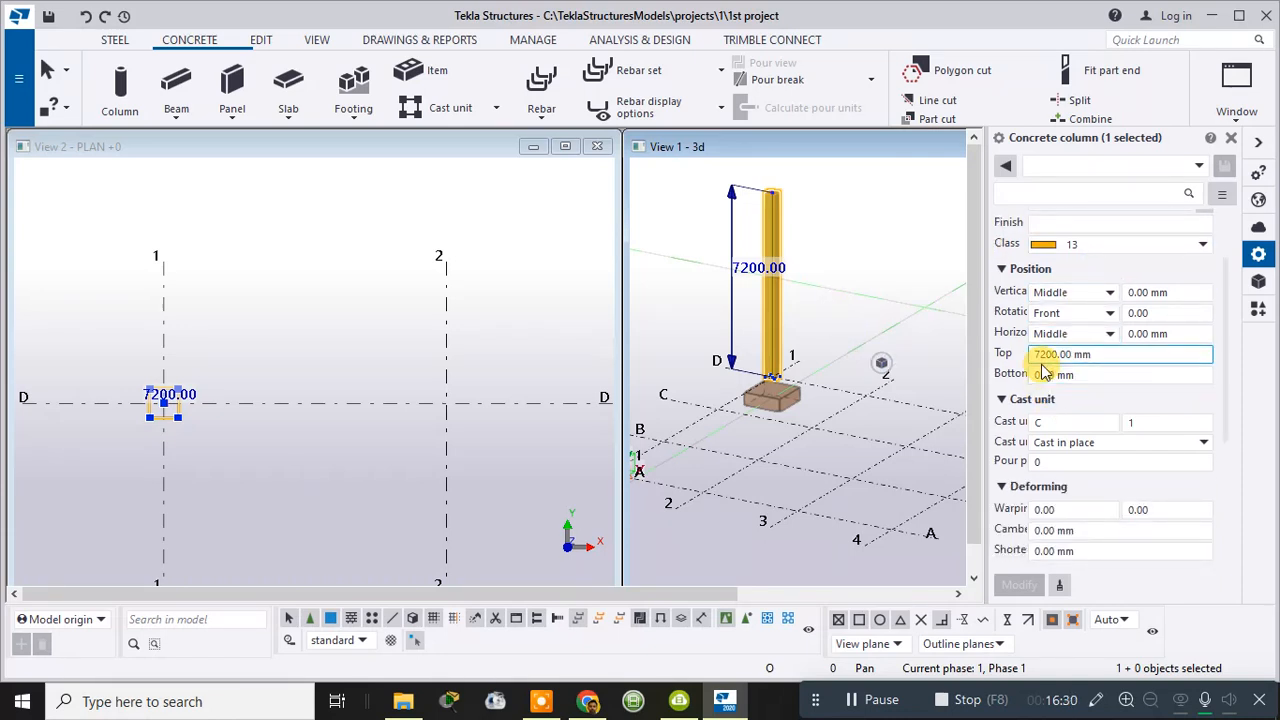
double_click(1040, 375)
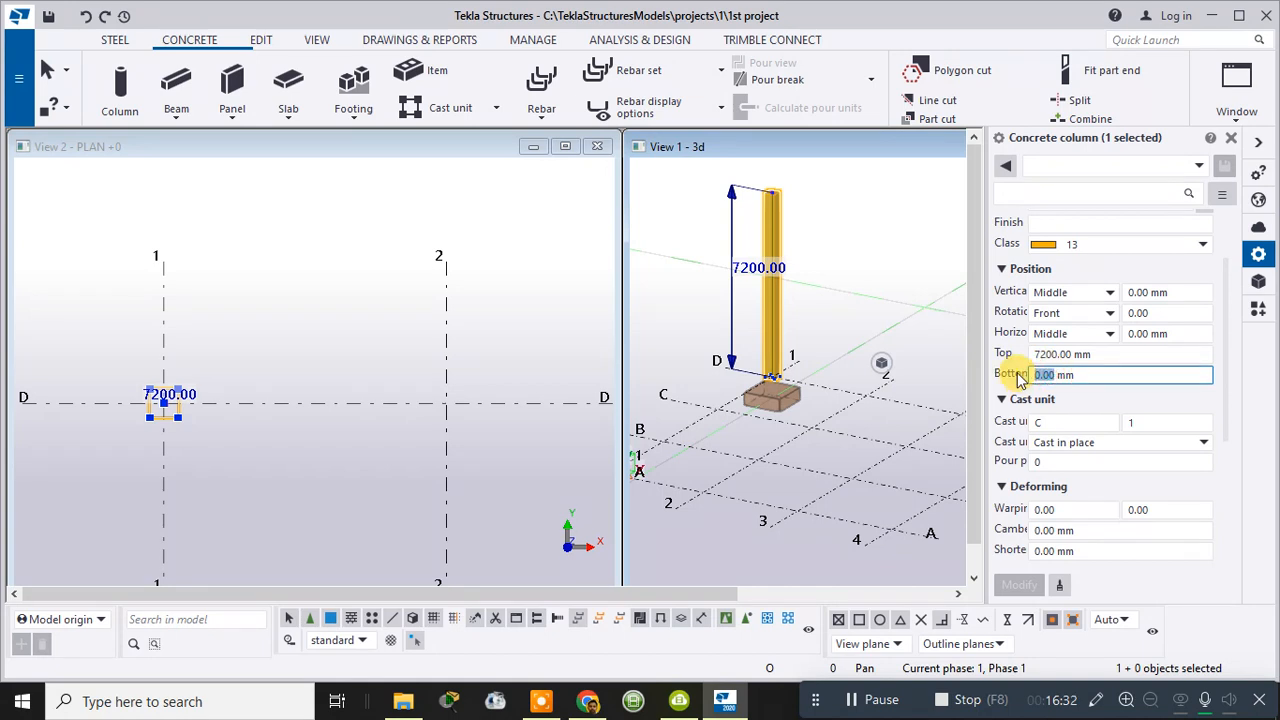
type("-500")
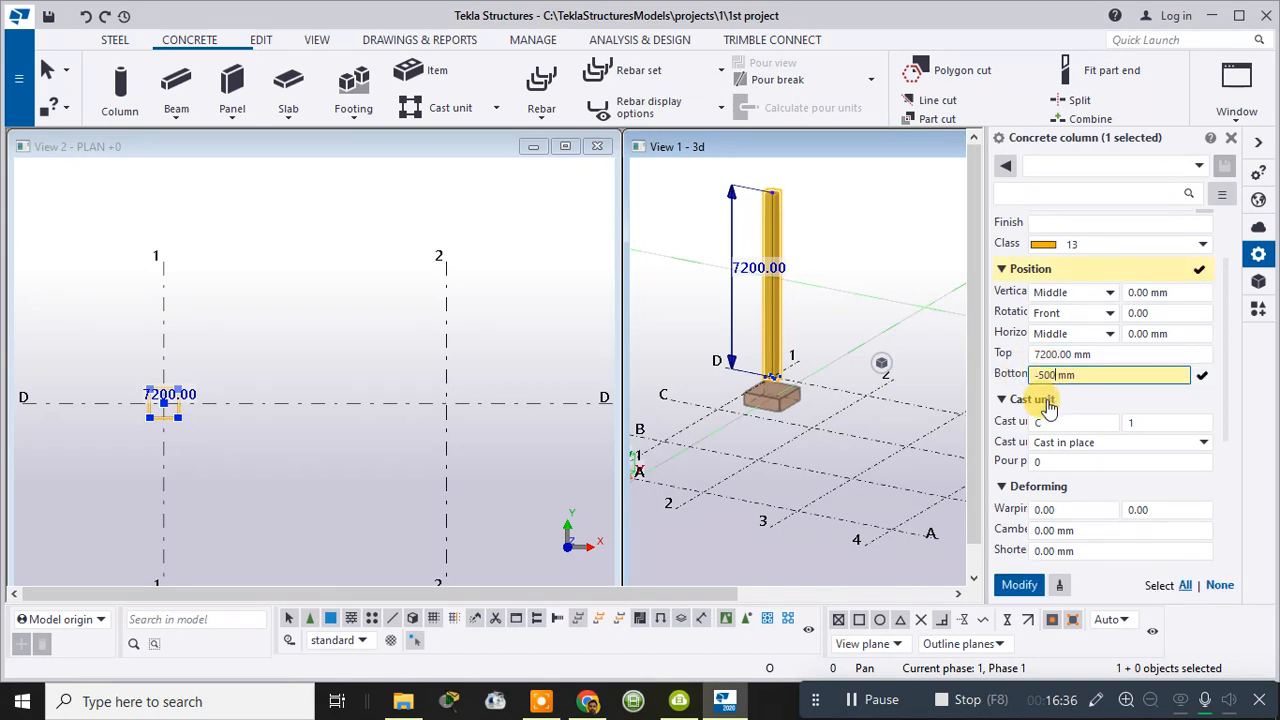
left_click(1019, 585)
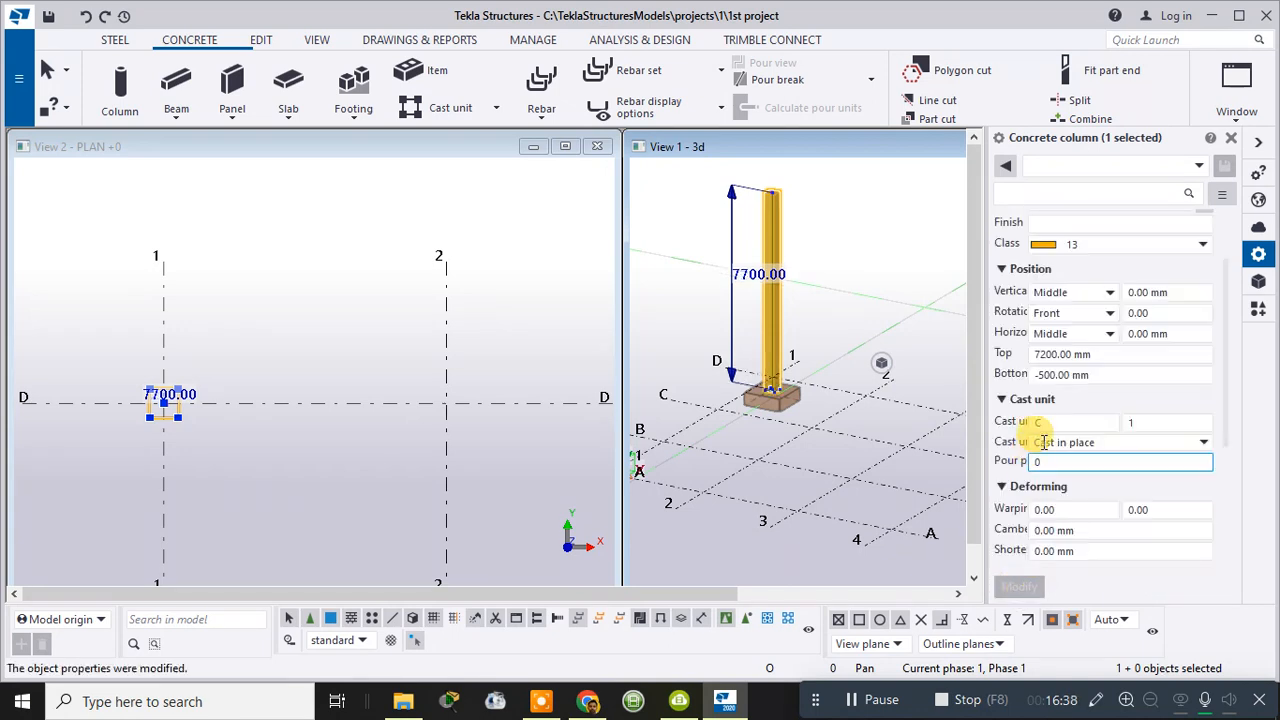
- Set the column's top level to 3000 mm and apply the modification
left_click(1062, 355)
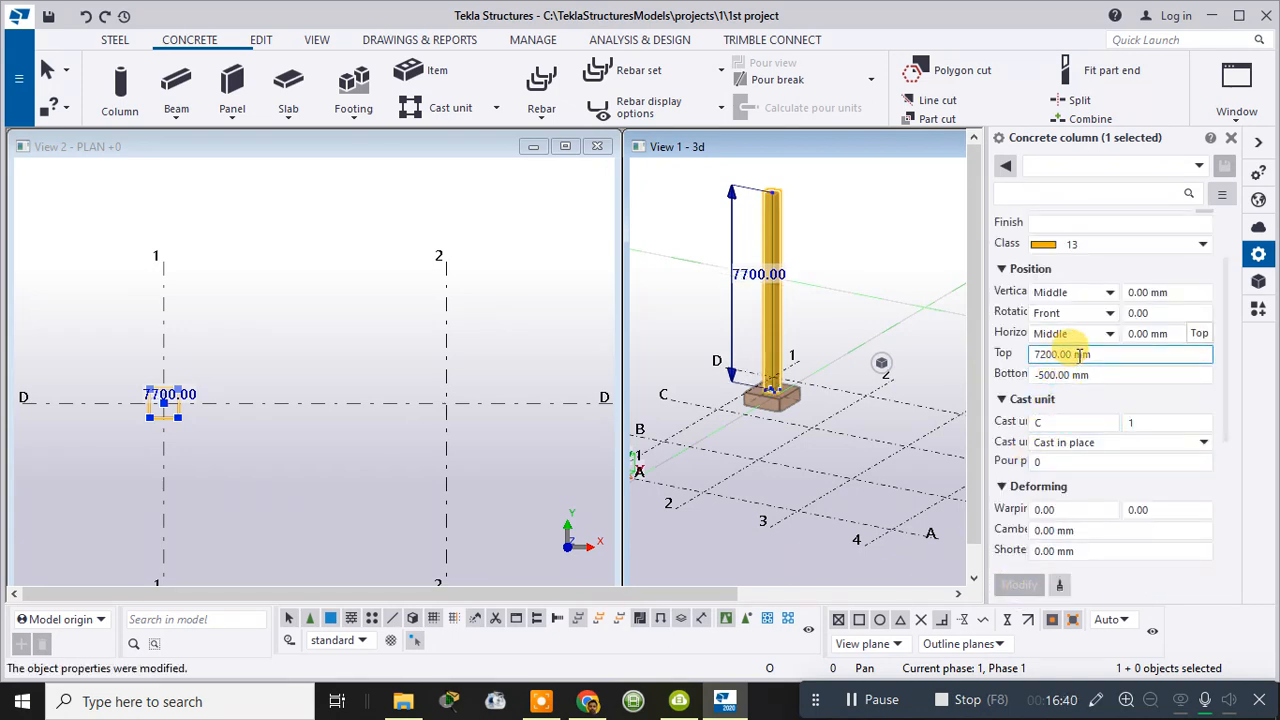
left_click_drag(1075, 355, 1035, 363)
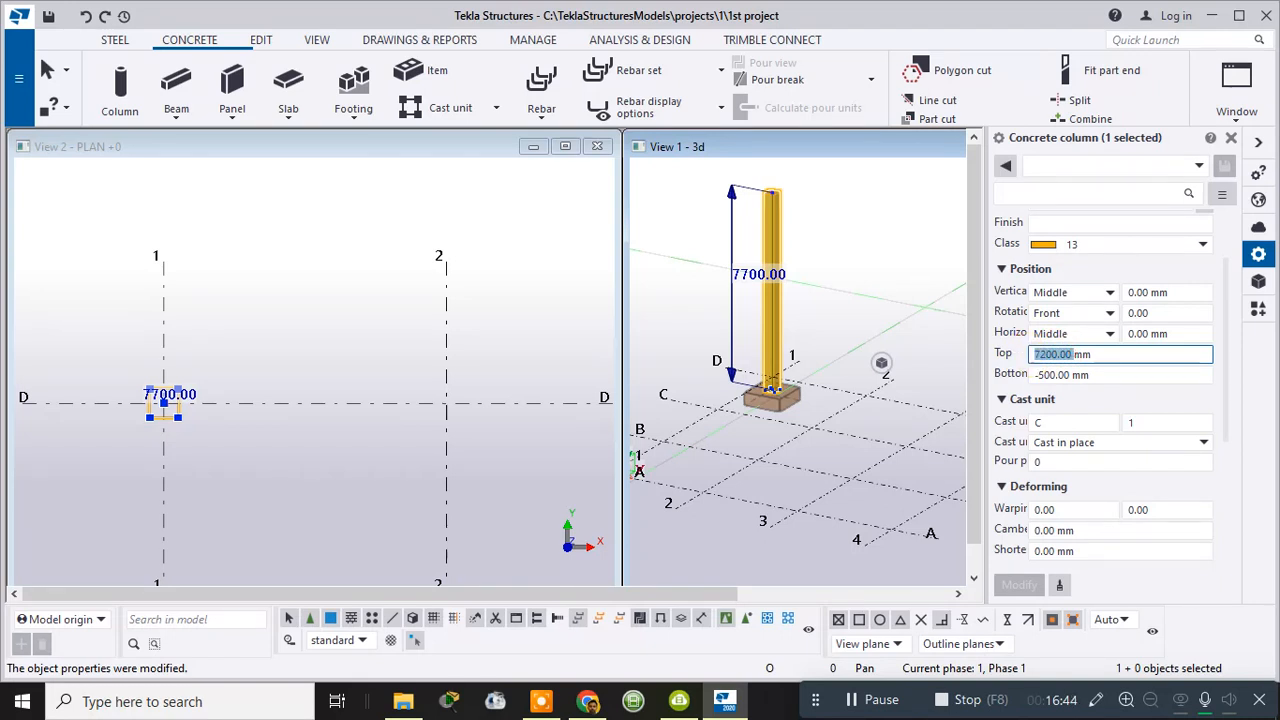
type("3mm")
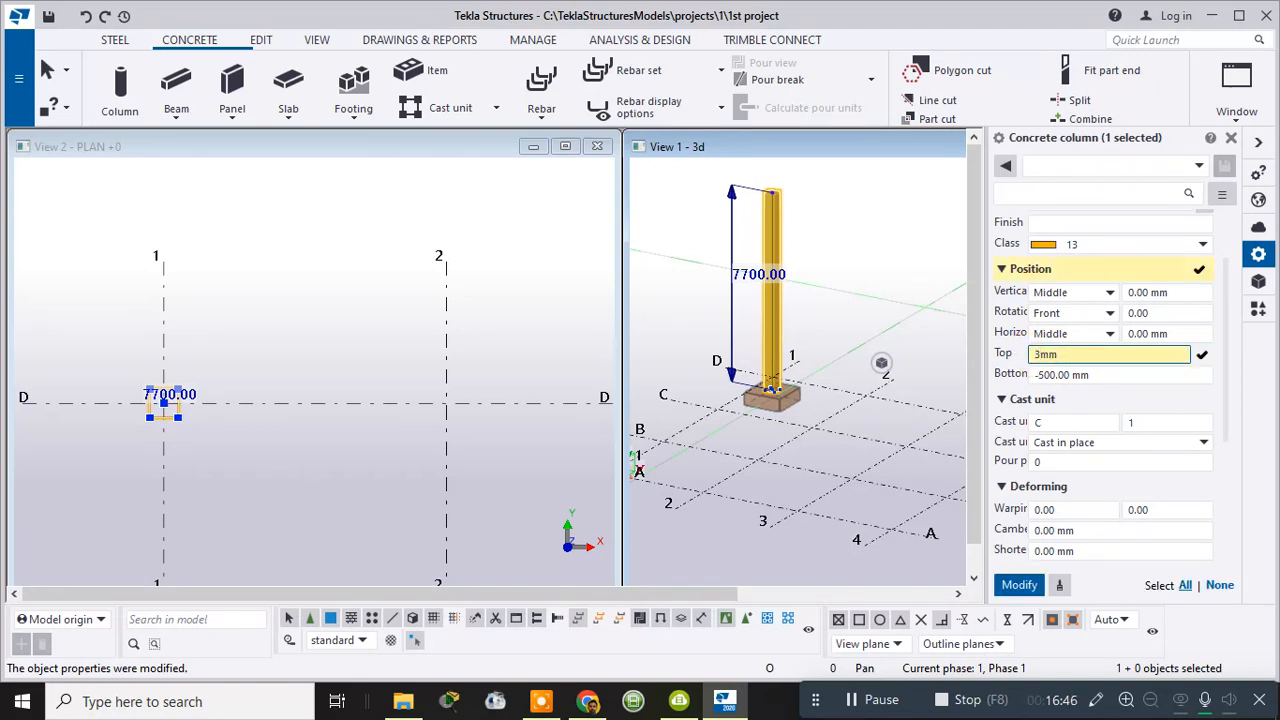
type("000")
left_click(1052, 375)
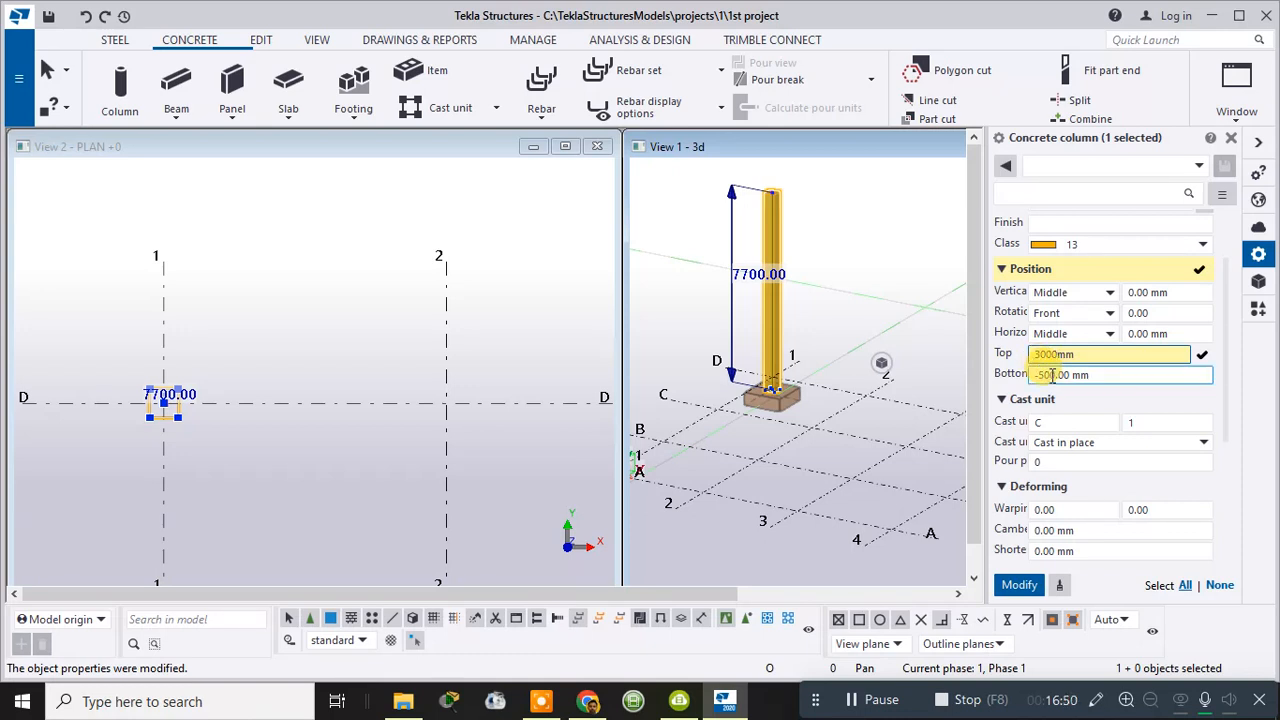
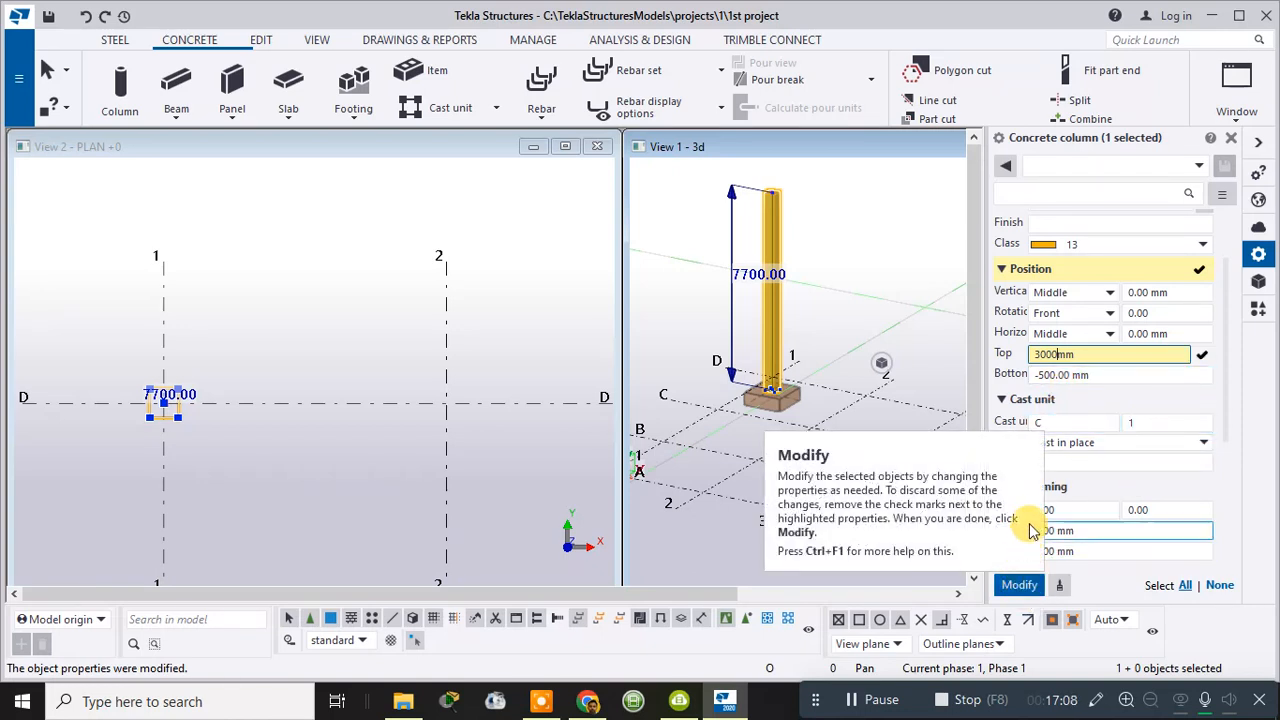
left_click(1018, 588)
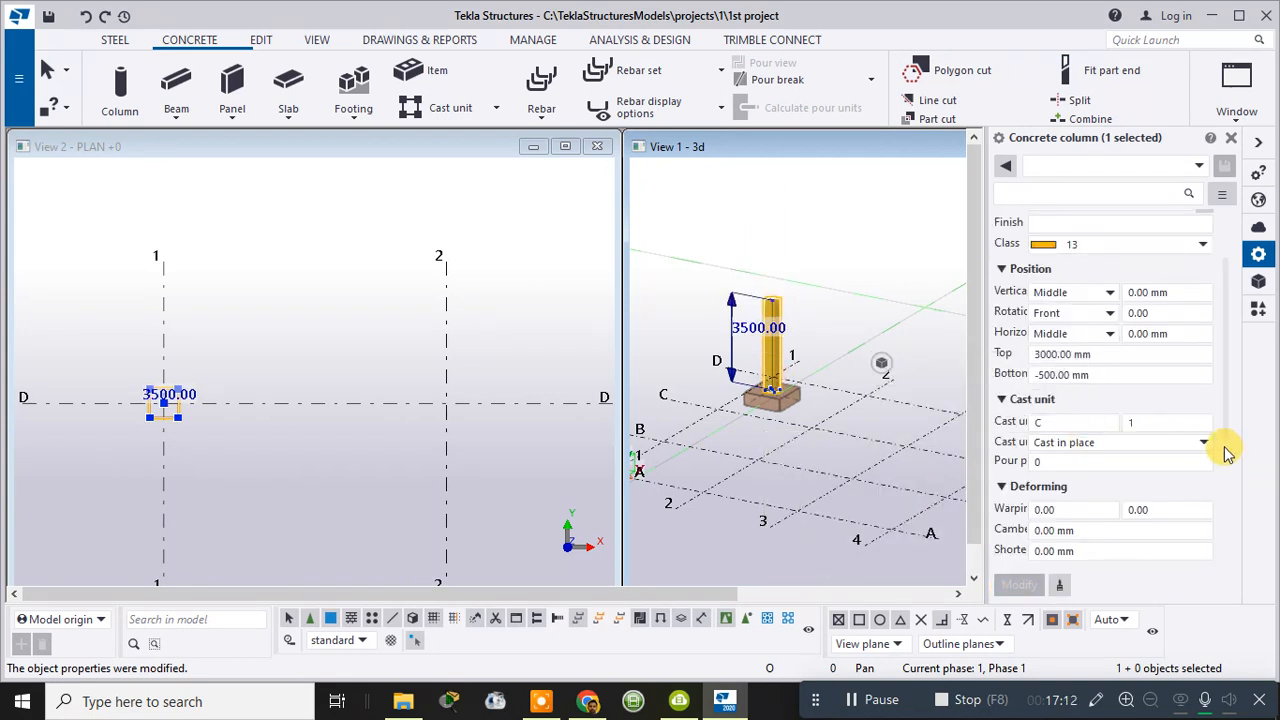
- Examine the general, analysis and user attribute details of the column's profile, leaving the profile selection without changes
scroll(1090, 480, "down", 5)
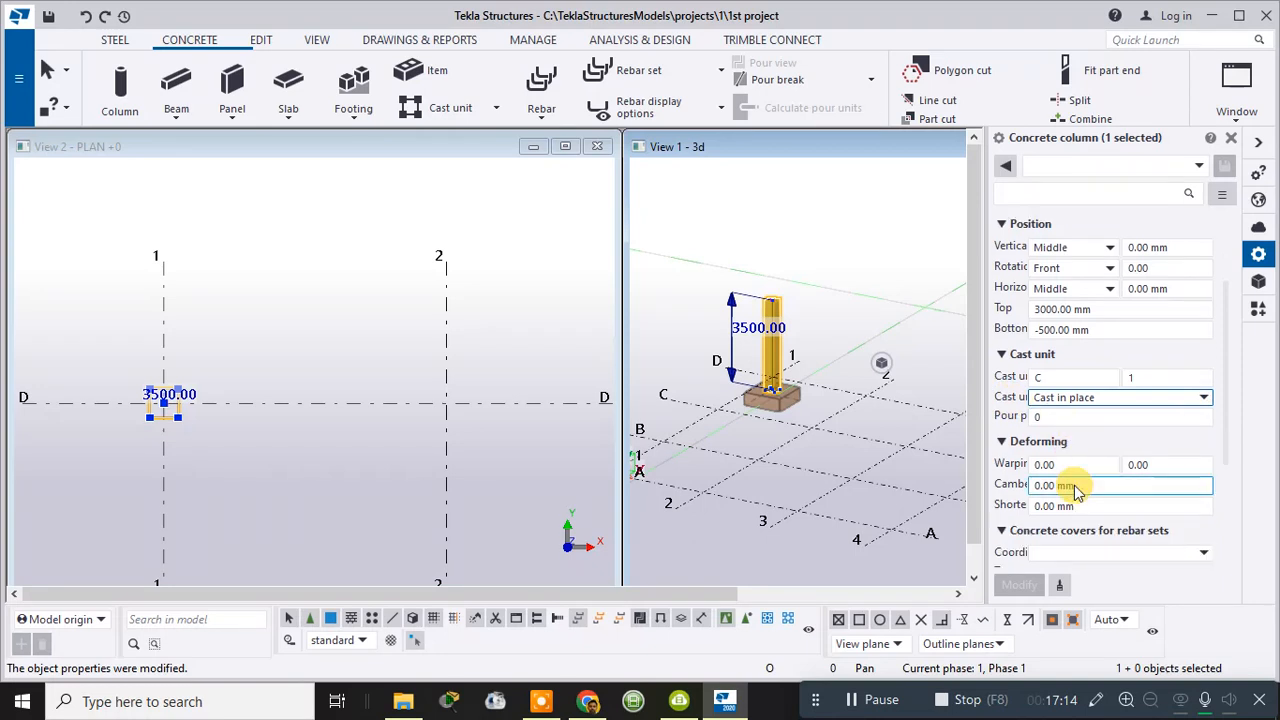
scroll(1075, 467, "up", 6)
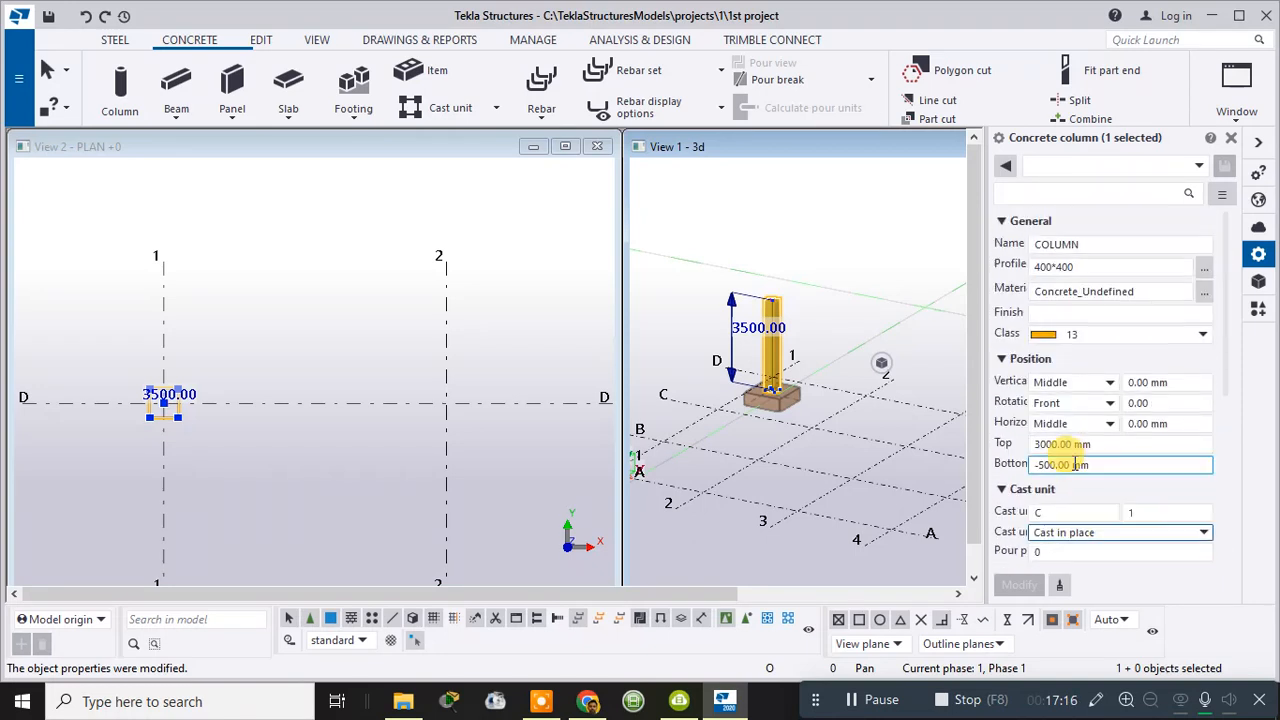
left_click(1206, 269)
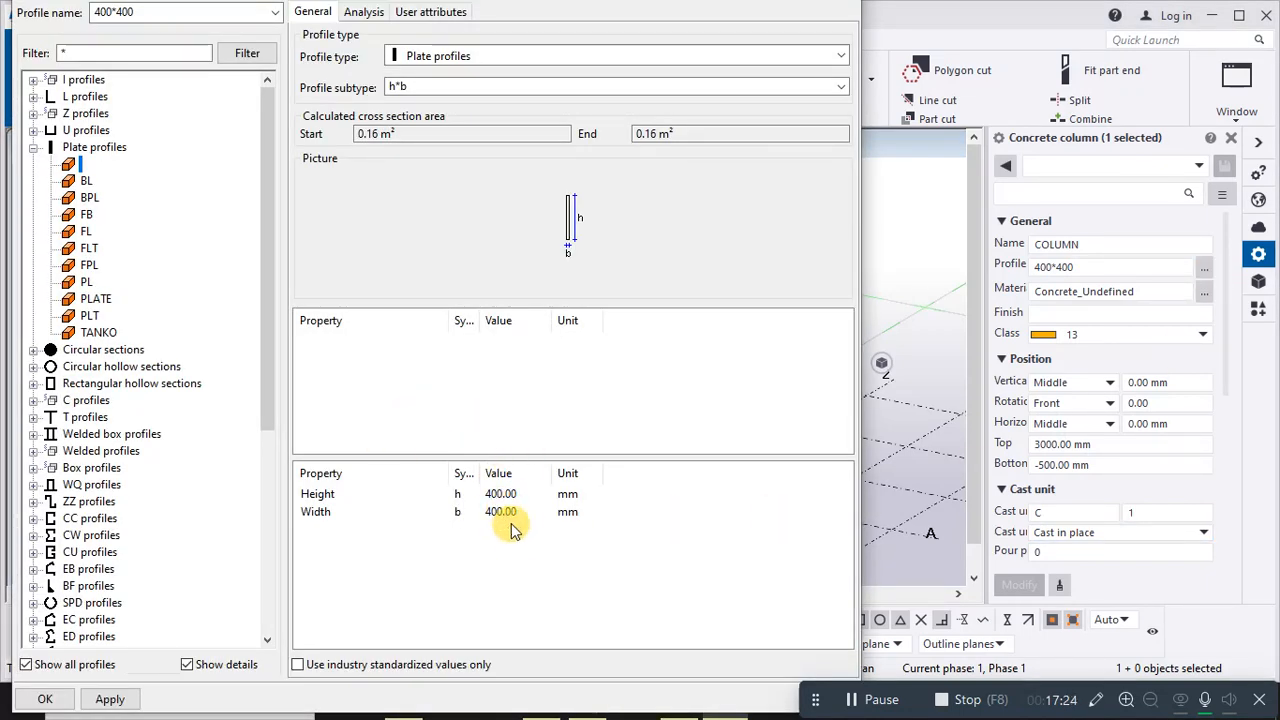
left_click(356, 11)
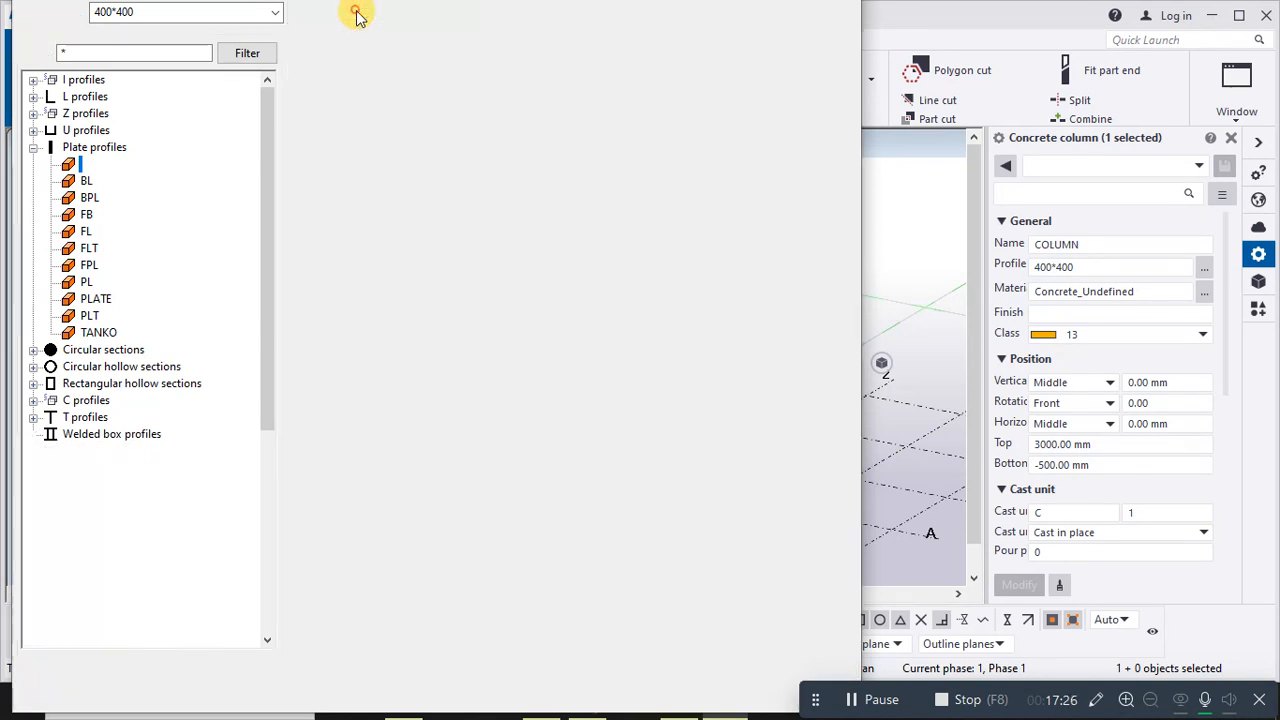
left_click(440, 13)
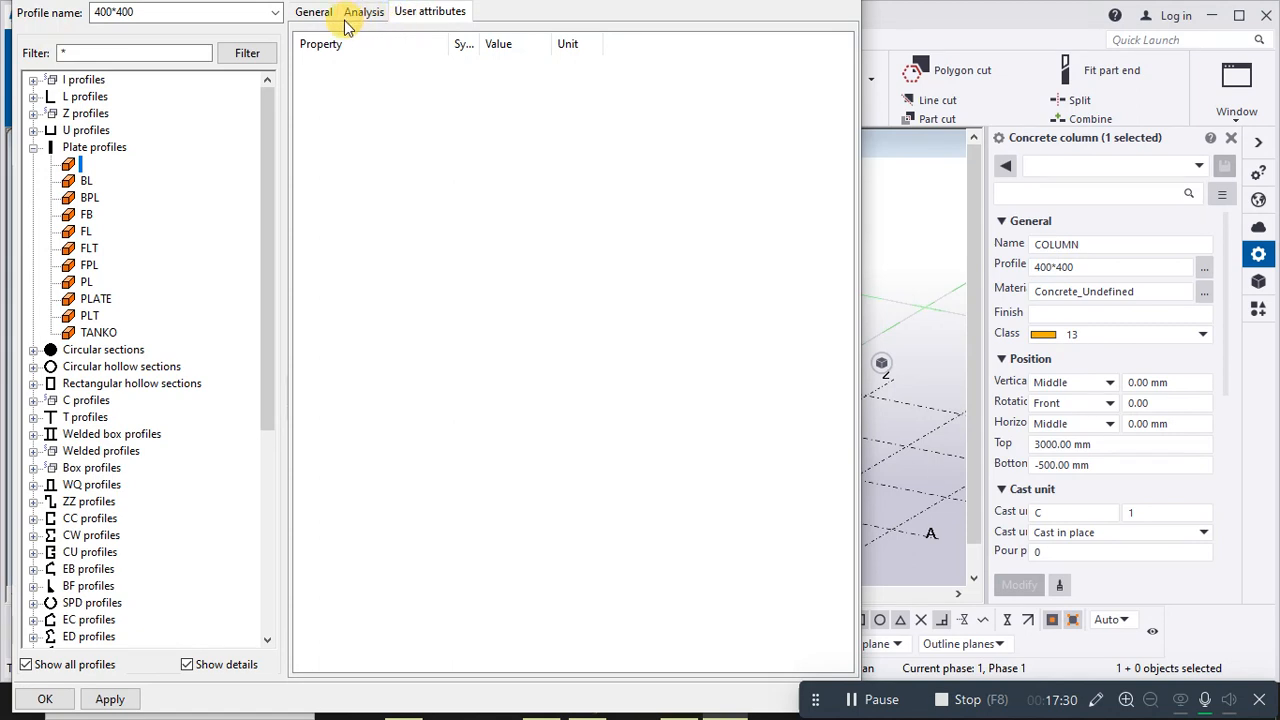
left_click(307, 13)
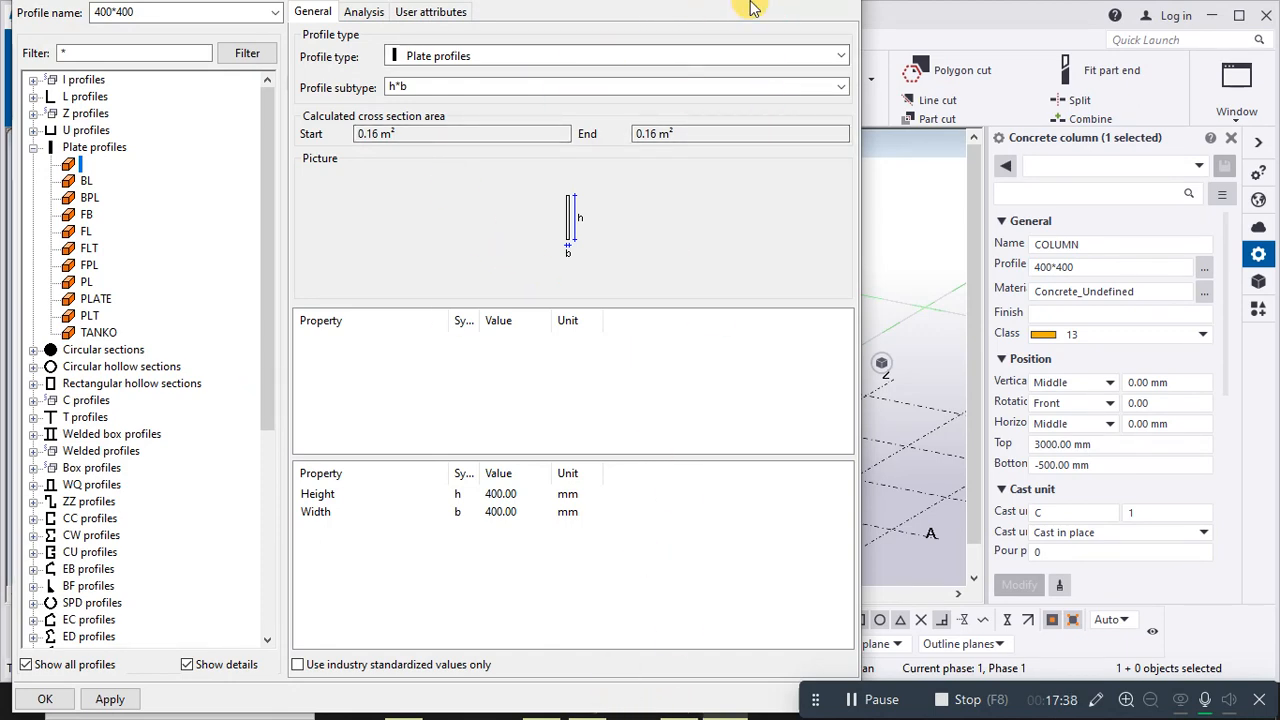
key("Escape")
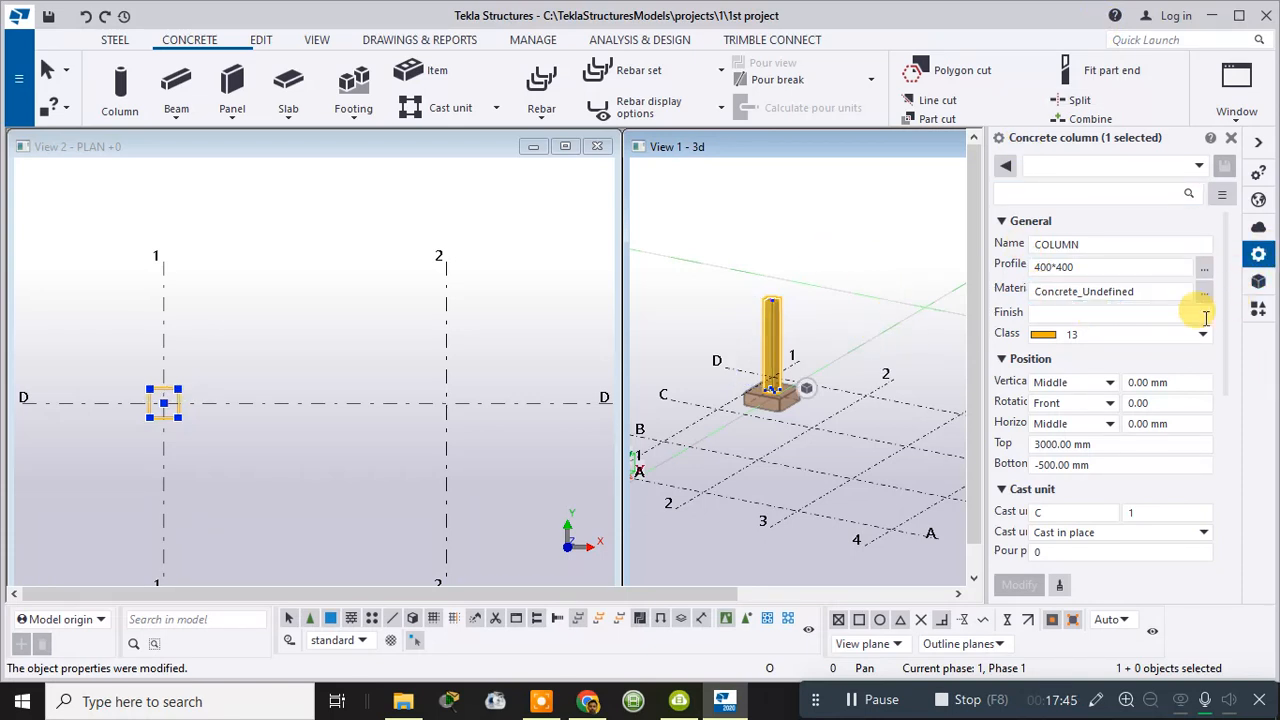
- Review the column's position, cast unit, deforming and rebar cover properties, and close the properties pane
scroll(1116, 377, "down", 3)
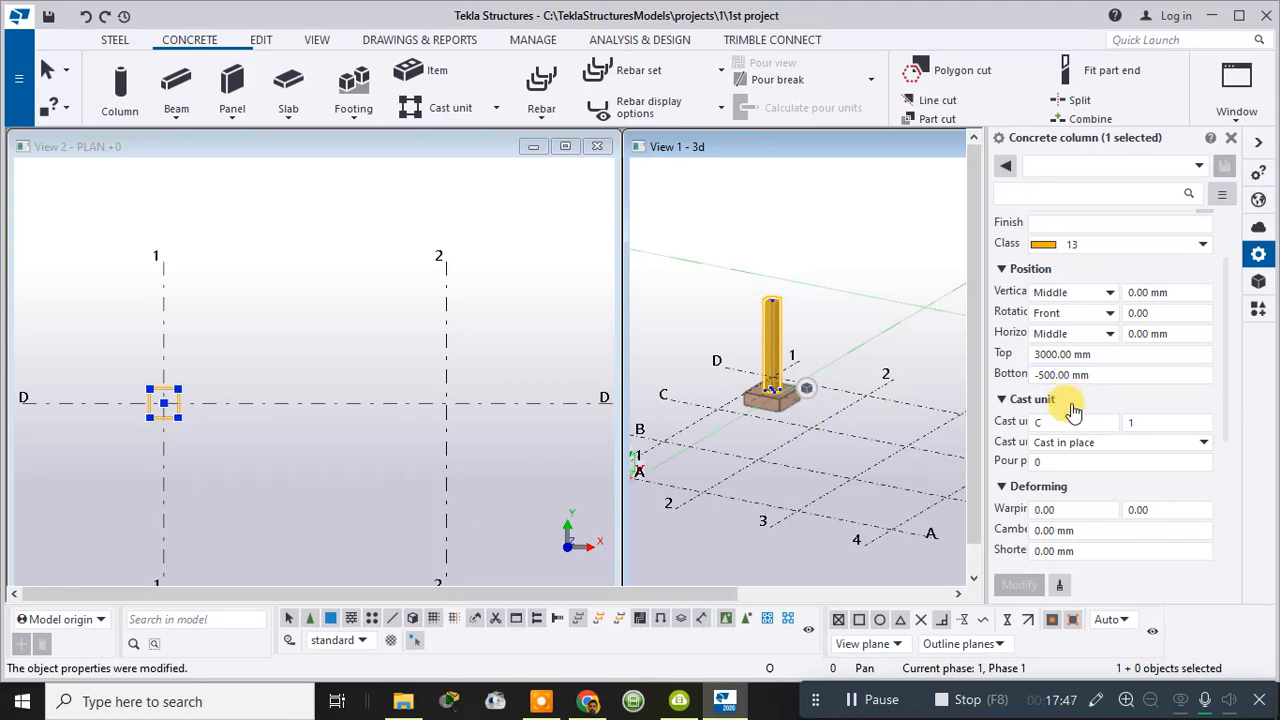
scroll(1052, 485, "down", 2)
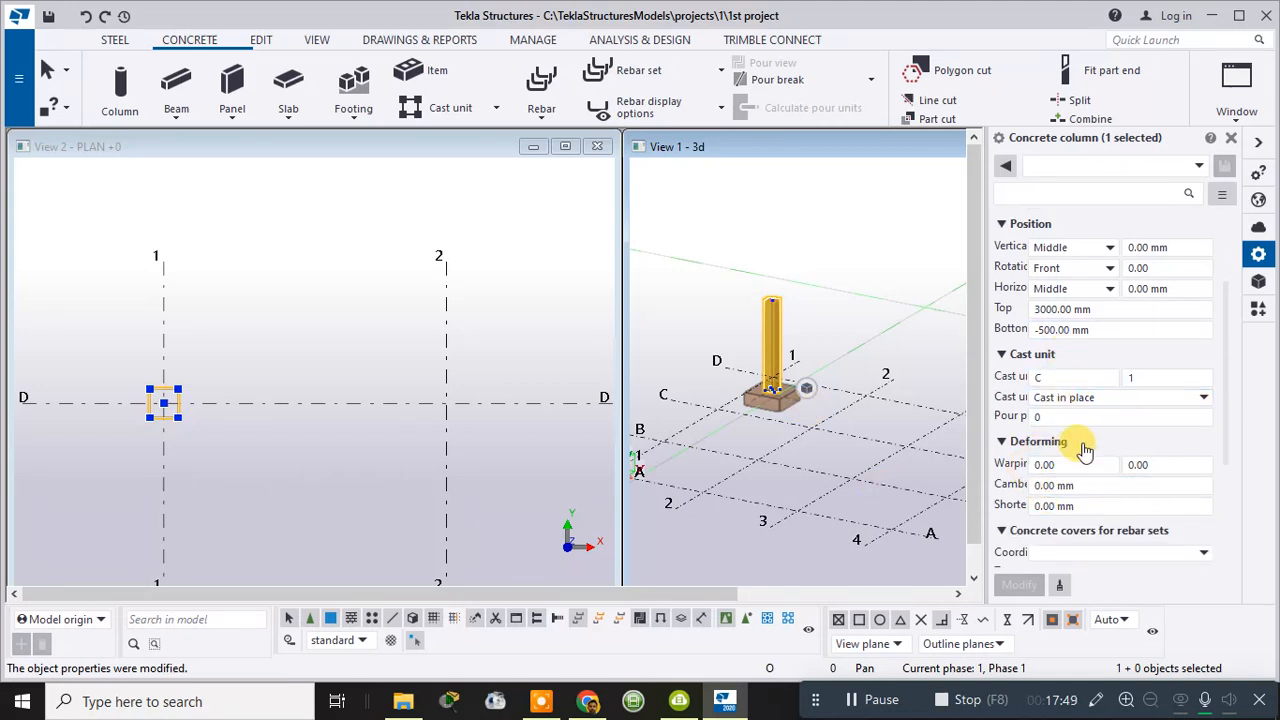
scroll(1084, 446, "down", 2)
scroll(1086, 448, "down", 3)
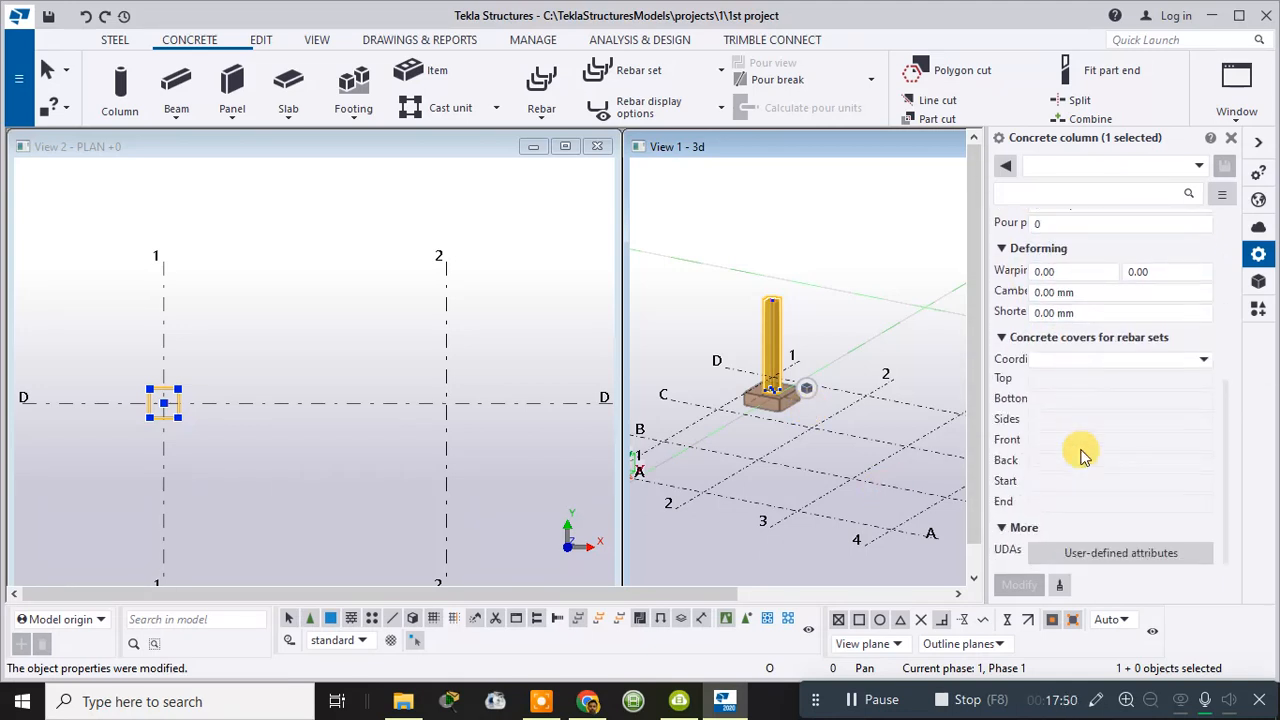
left_click(1231, 138)
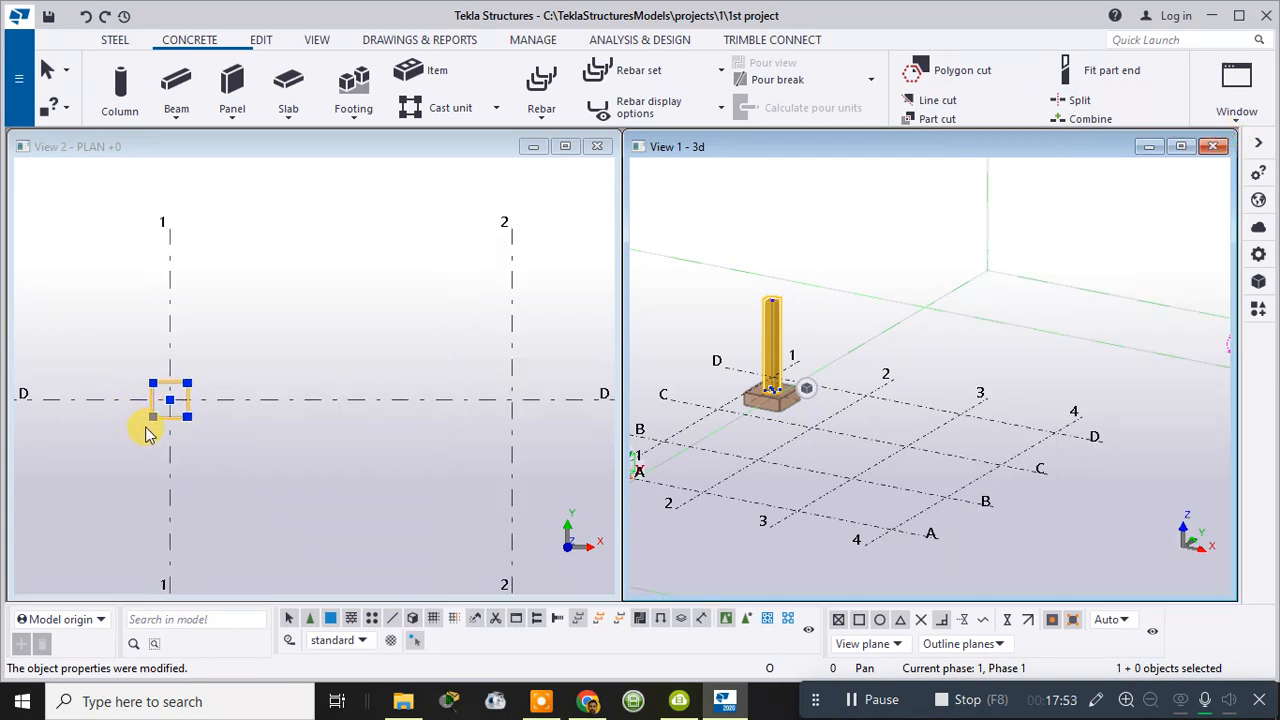
- Examine the object visibility settings of the PLAN +0 view, leaving the options without changes
scroll(145, 420, "up", 1)
left_click(229, 338)
scroll(177, 402, "up", 2)
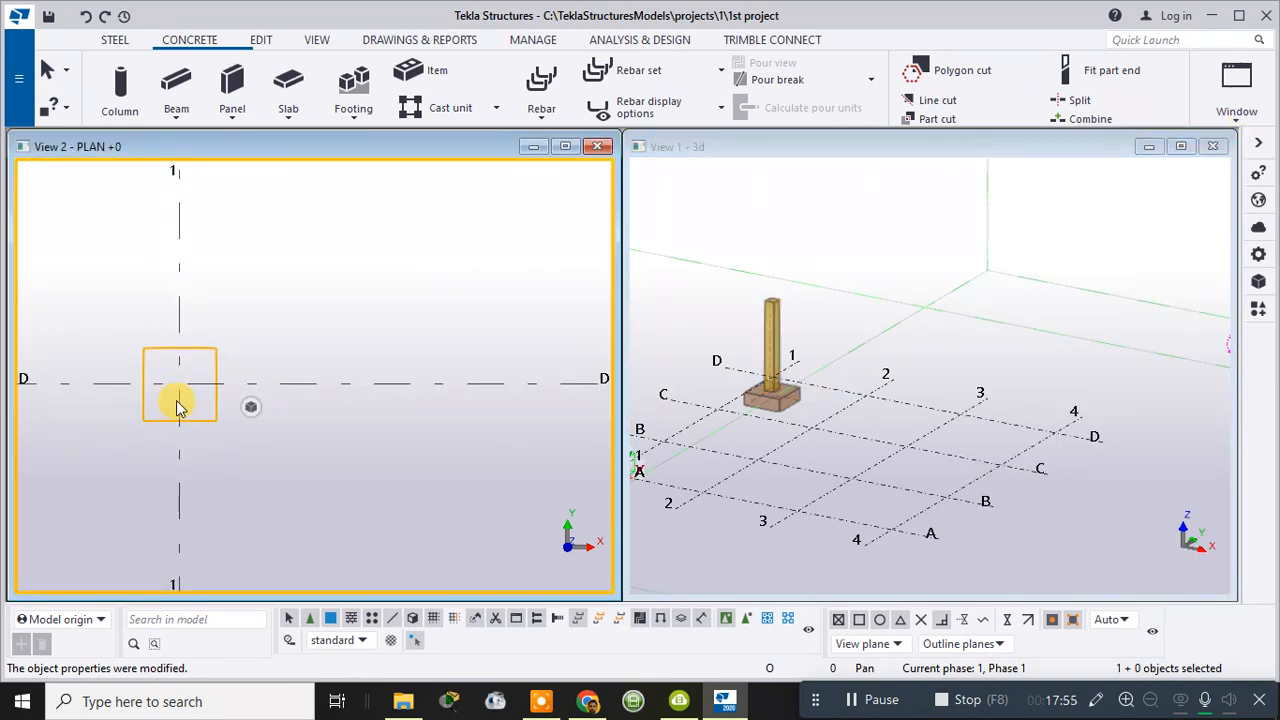
scroll(177, 402, "down", 2)
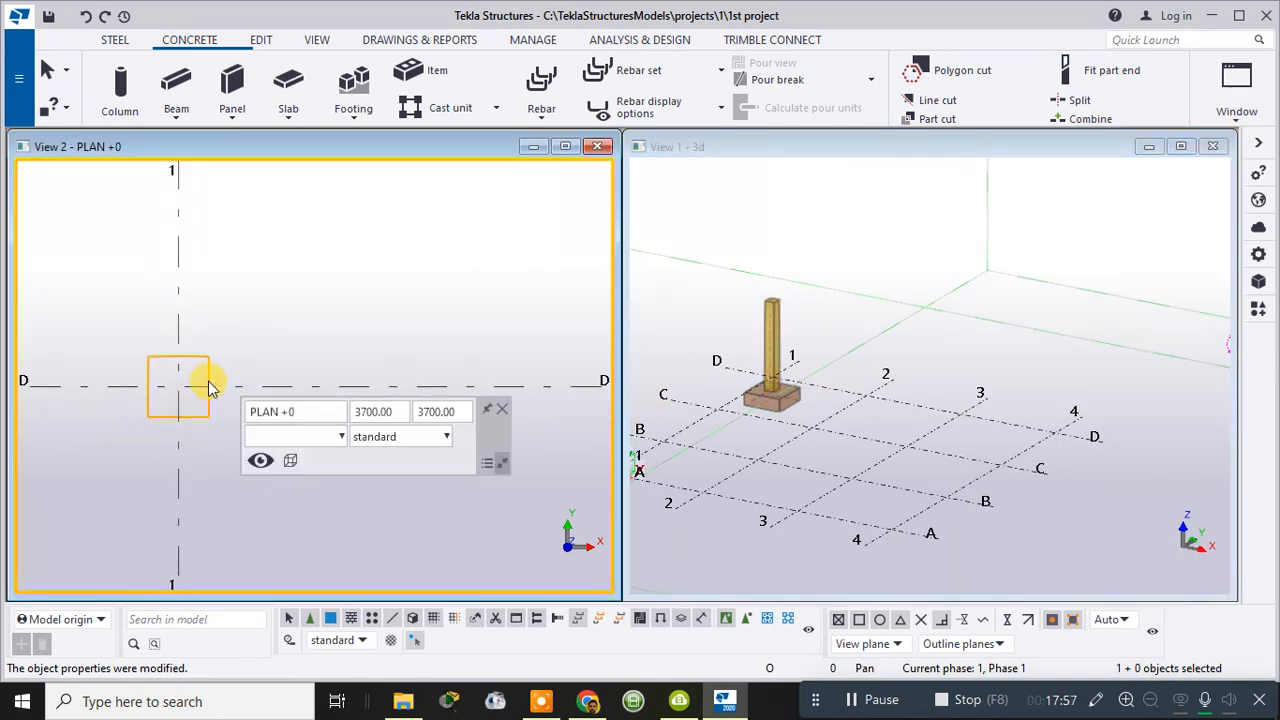
scroll(205, 385, "down", 3)
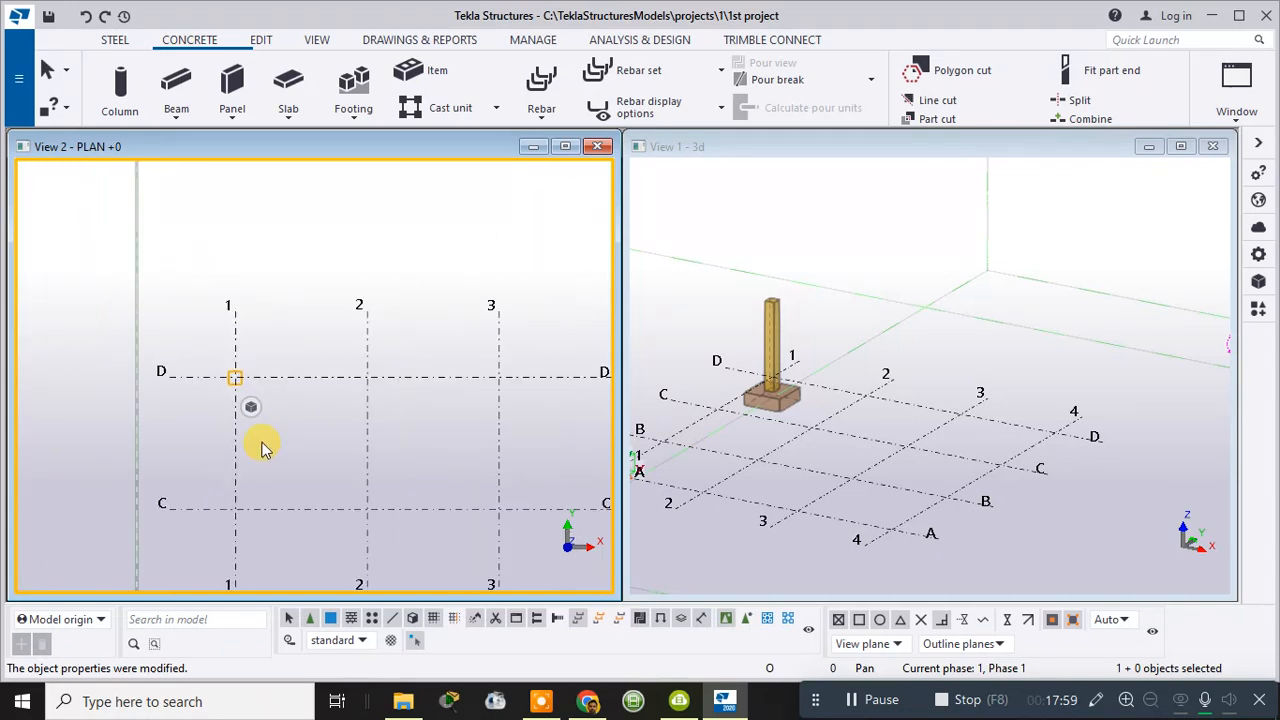
scroll(262, 447, "down", 1)
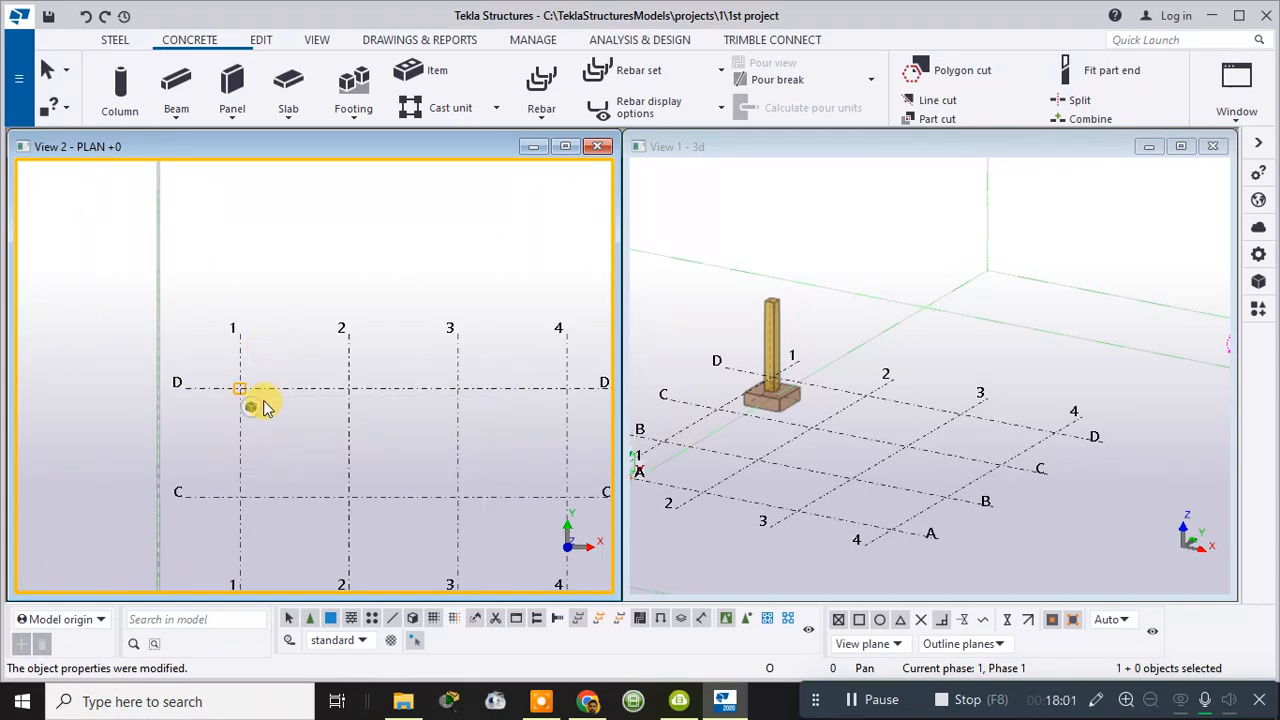
left_click(257, 462)
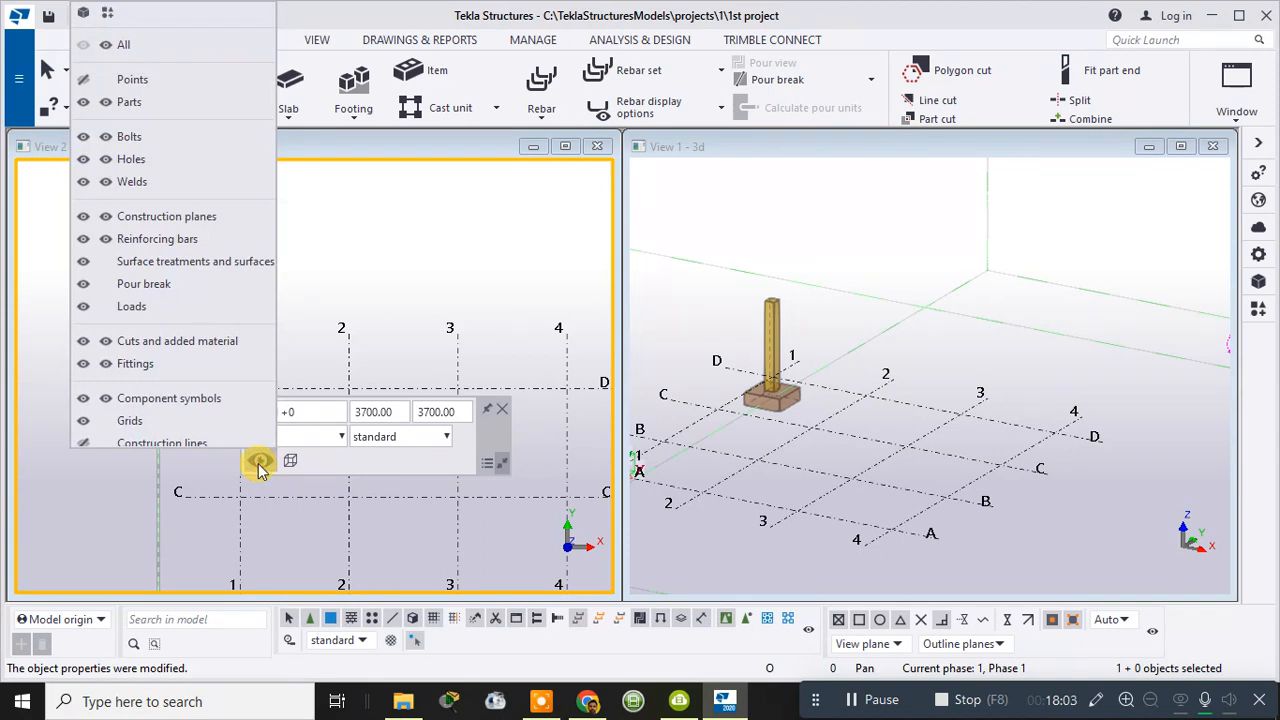
left_click(79, 442)
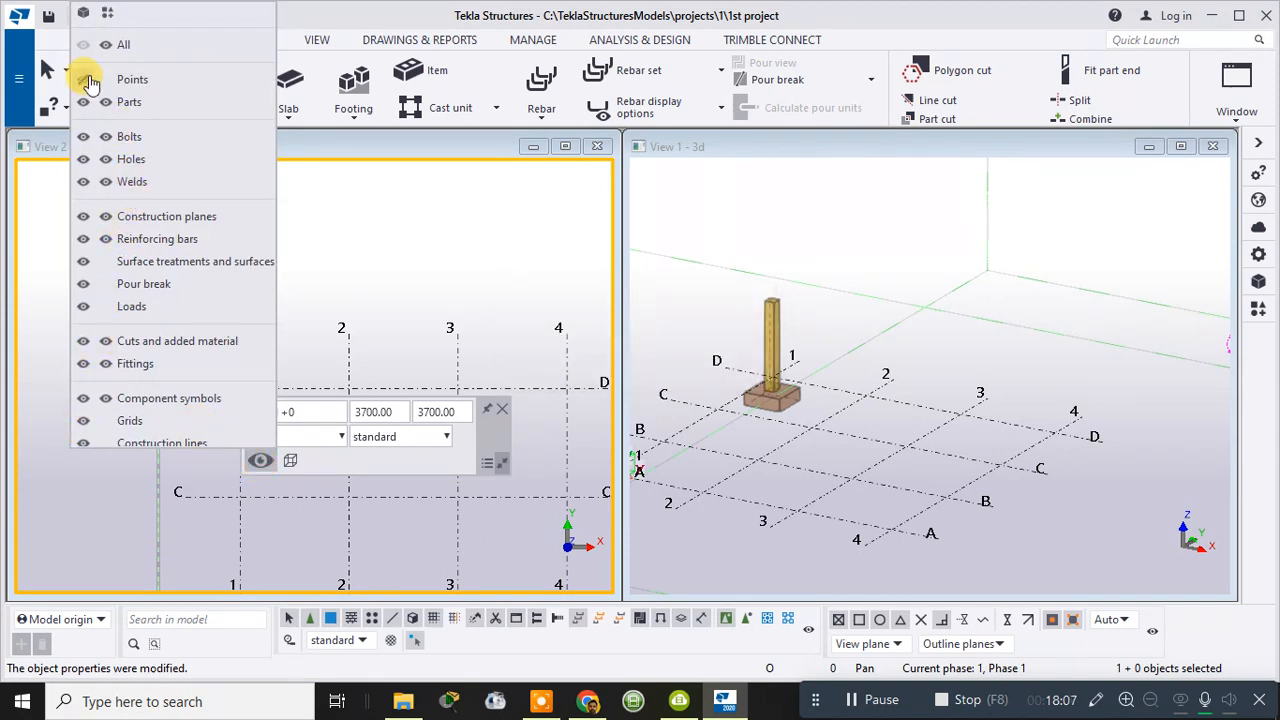
left_click(402, 256)
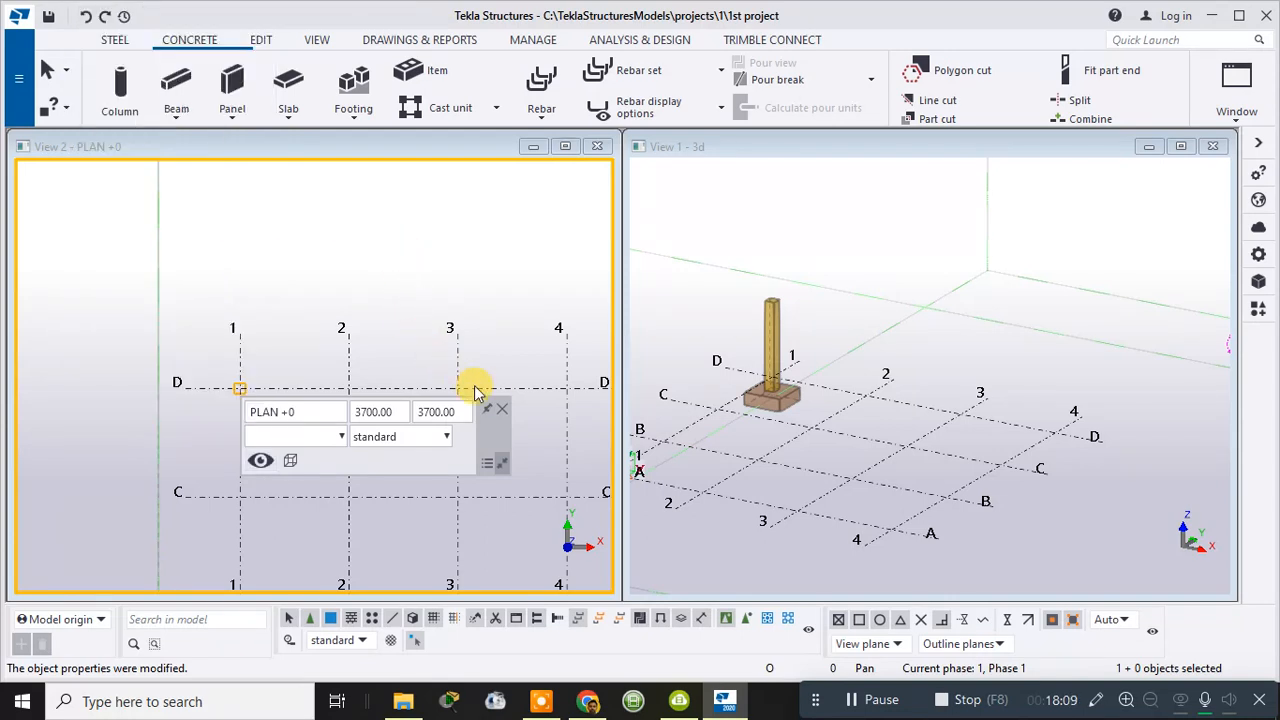
- Inspect the outlines of the column and the pad footing at D-1 in the PLAN +0 view, selecting each in turn
scroll(251, 383, "up", 8)
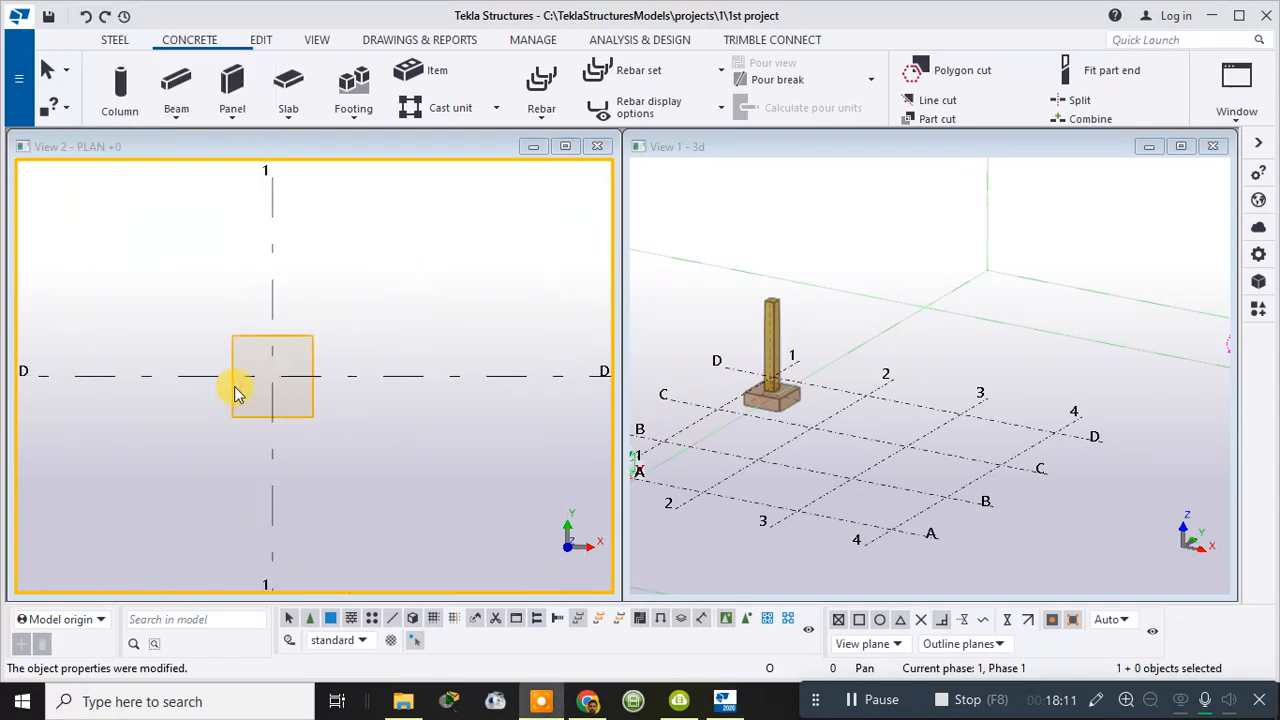
left_click(277, 380)
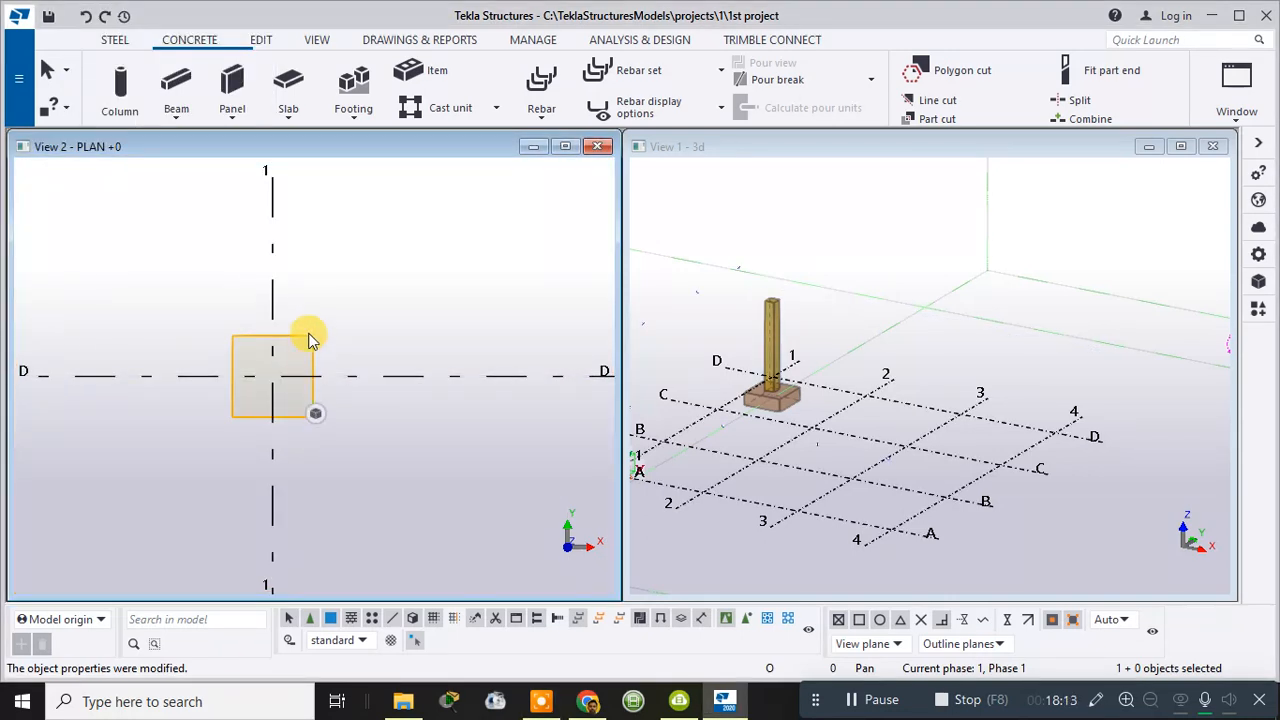
left_click(286, 339)
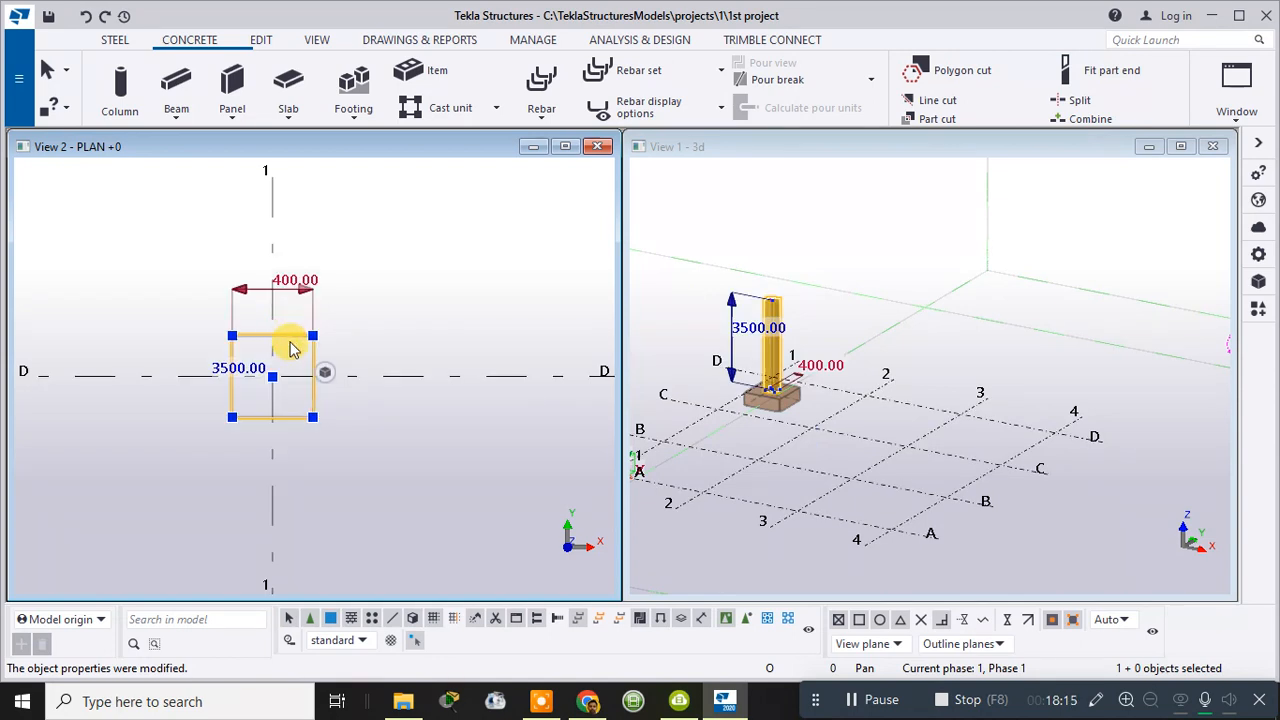
scroll(313, 418, "down", 10)
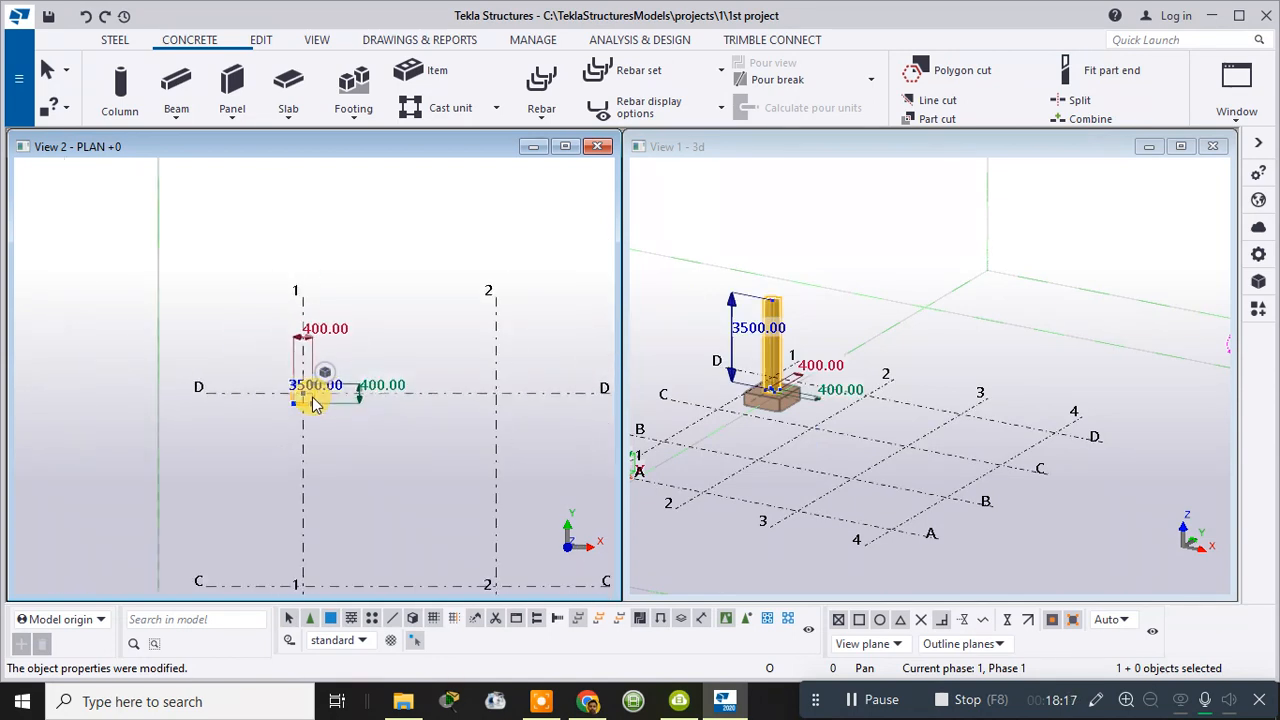
left_click(857, 414)
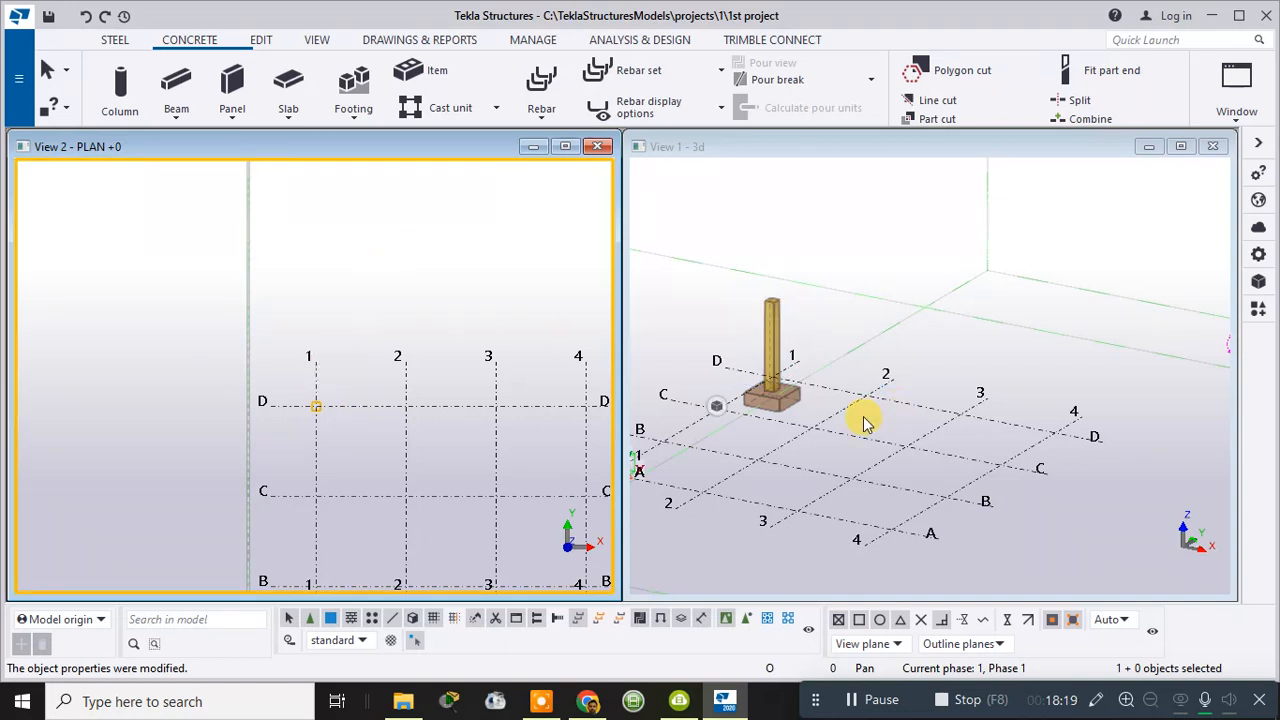
left_click(783, 410)
scroll(343, 409, "up", 5)
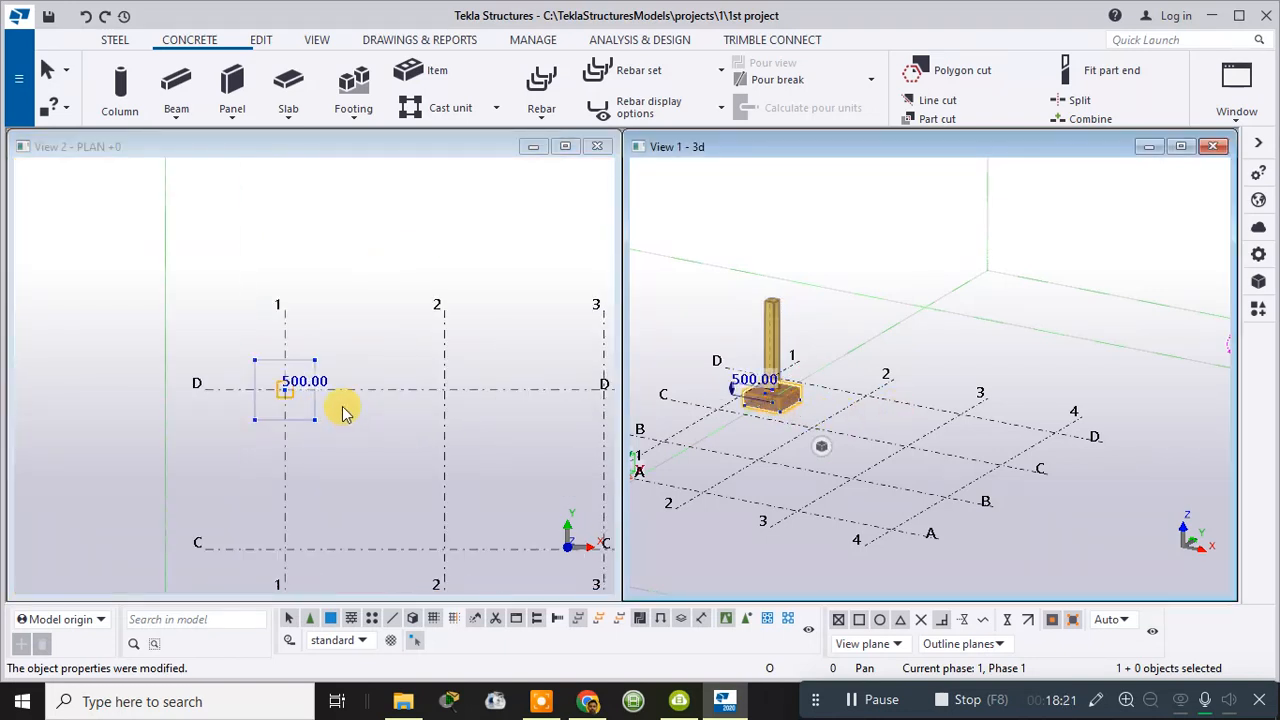
left_click(280, 346)
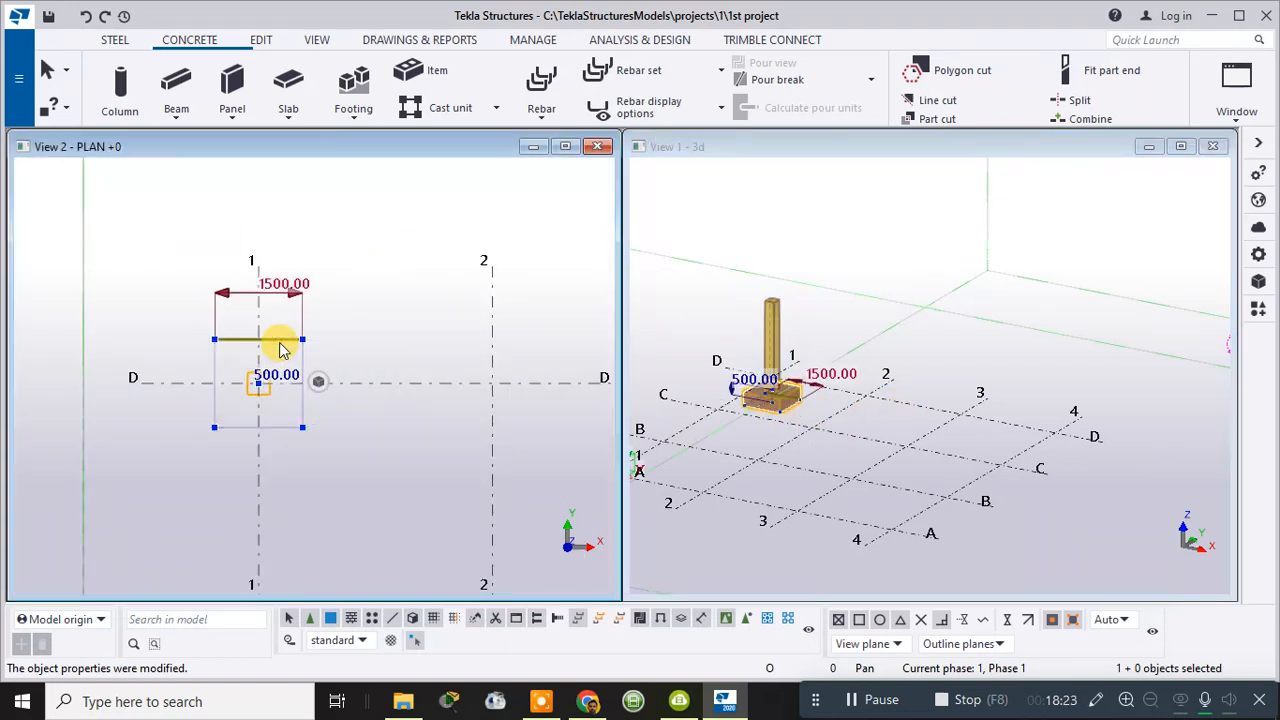
left_click(415, 265)
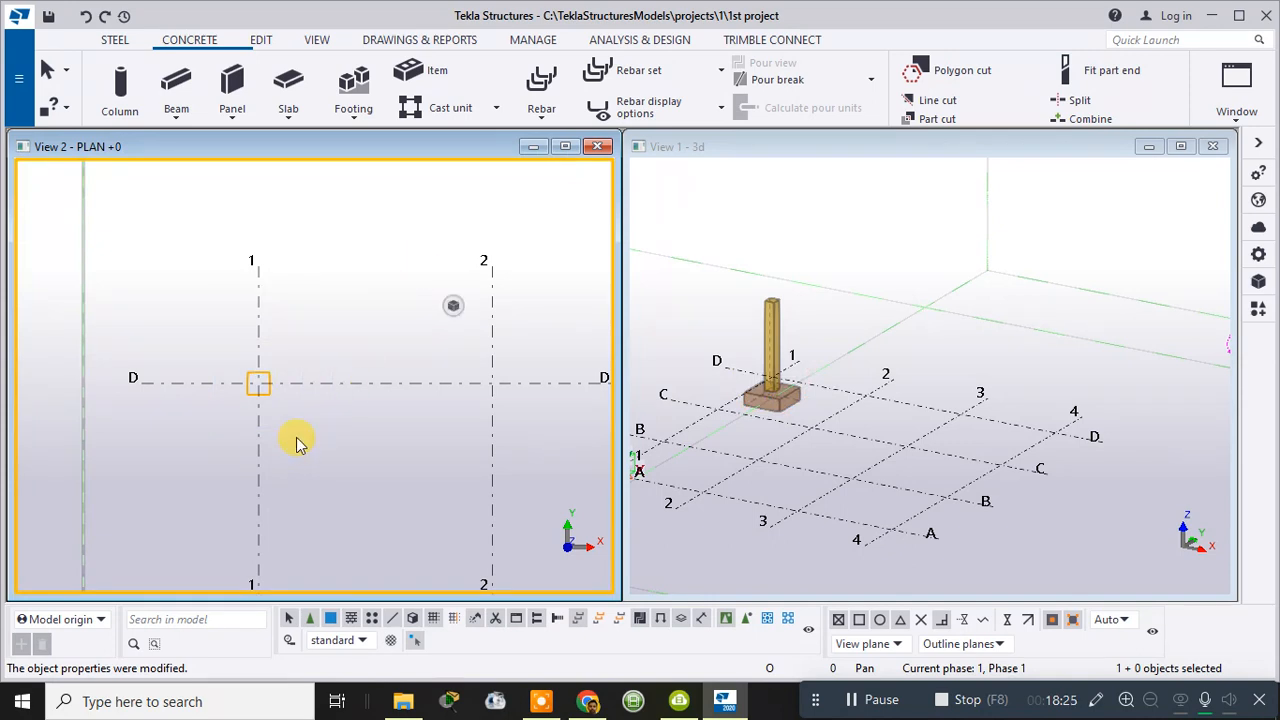
- Set the PLAN +0 view to the top orientation and centre it on the column at D-1
scroll(296, 443, "down", 3)
left_click(452, 306)
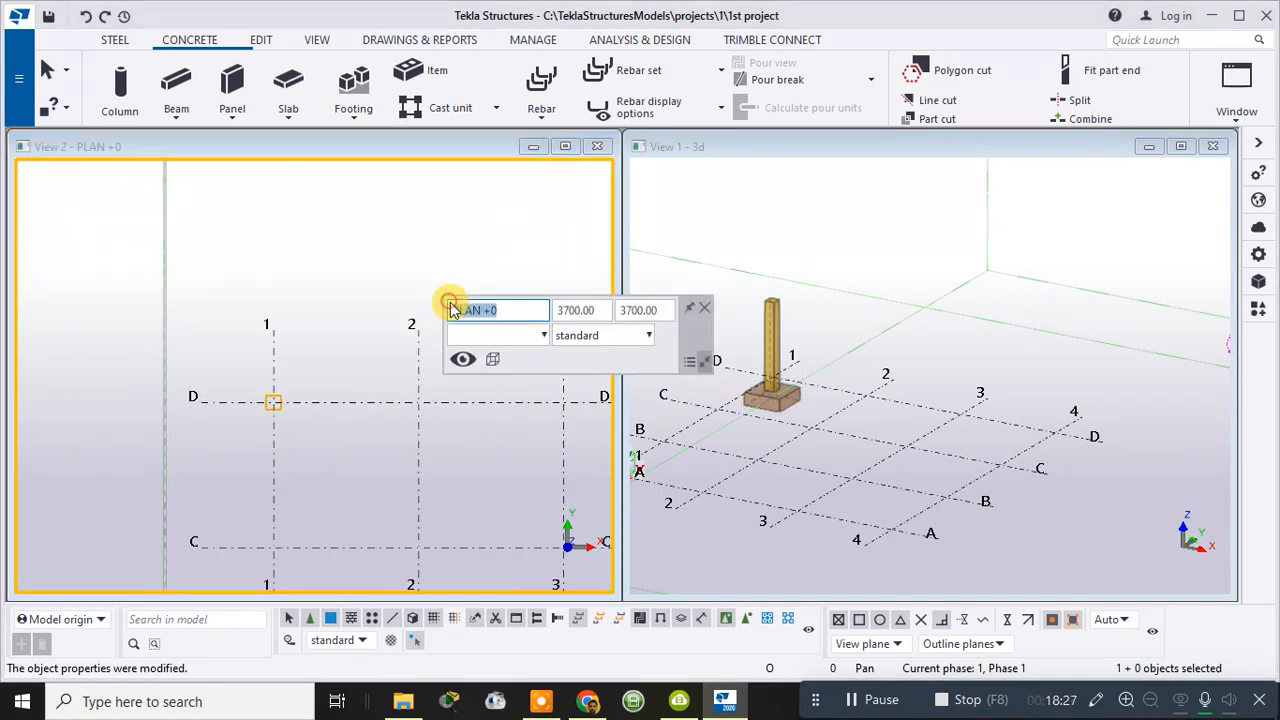
left_click(491, 358)
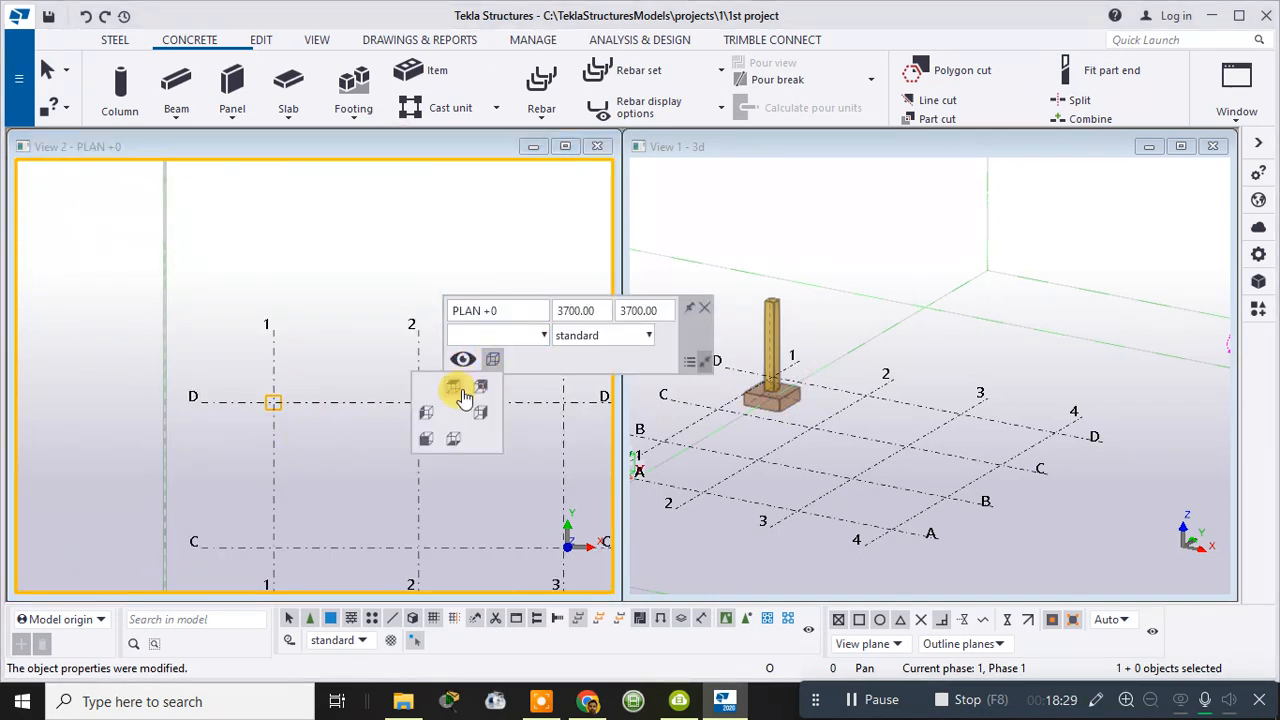
left_click(455, 390)
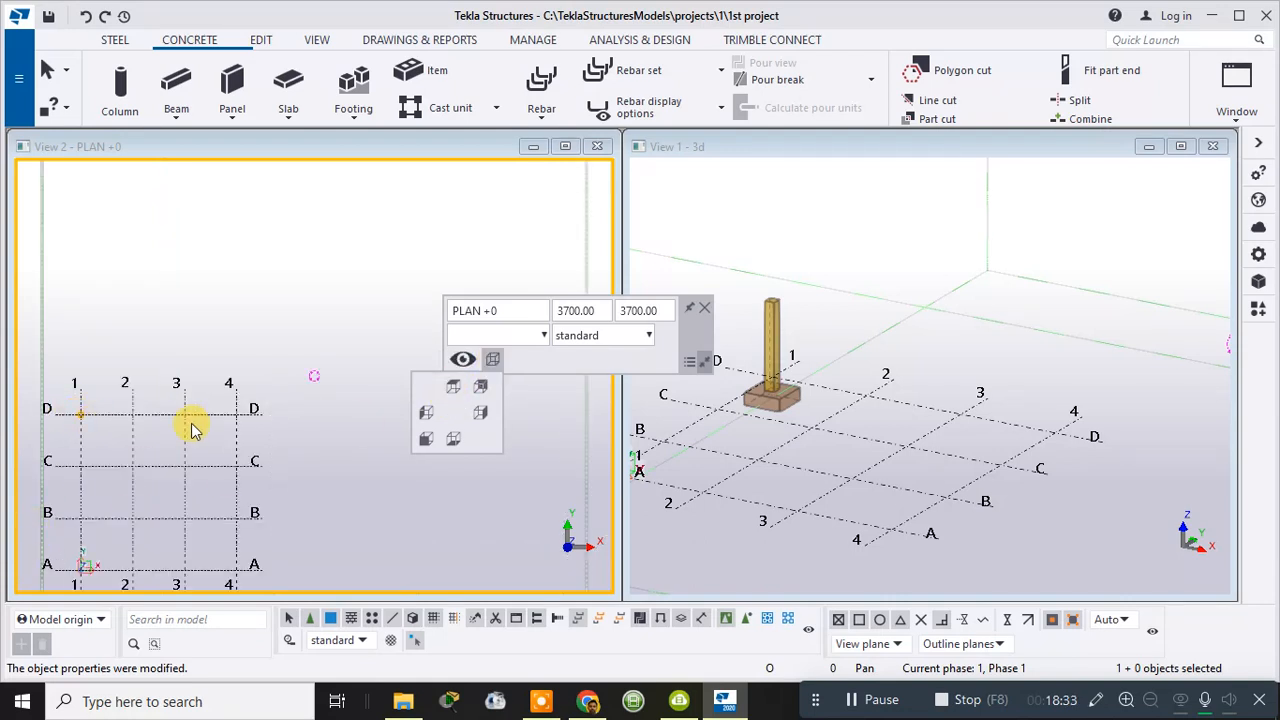
scroll(88, 397, "up", 5)
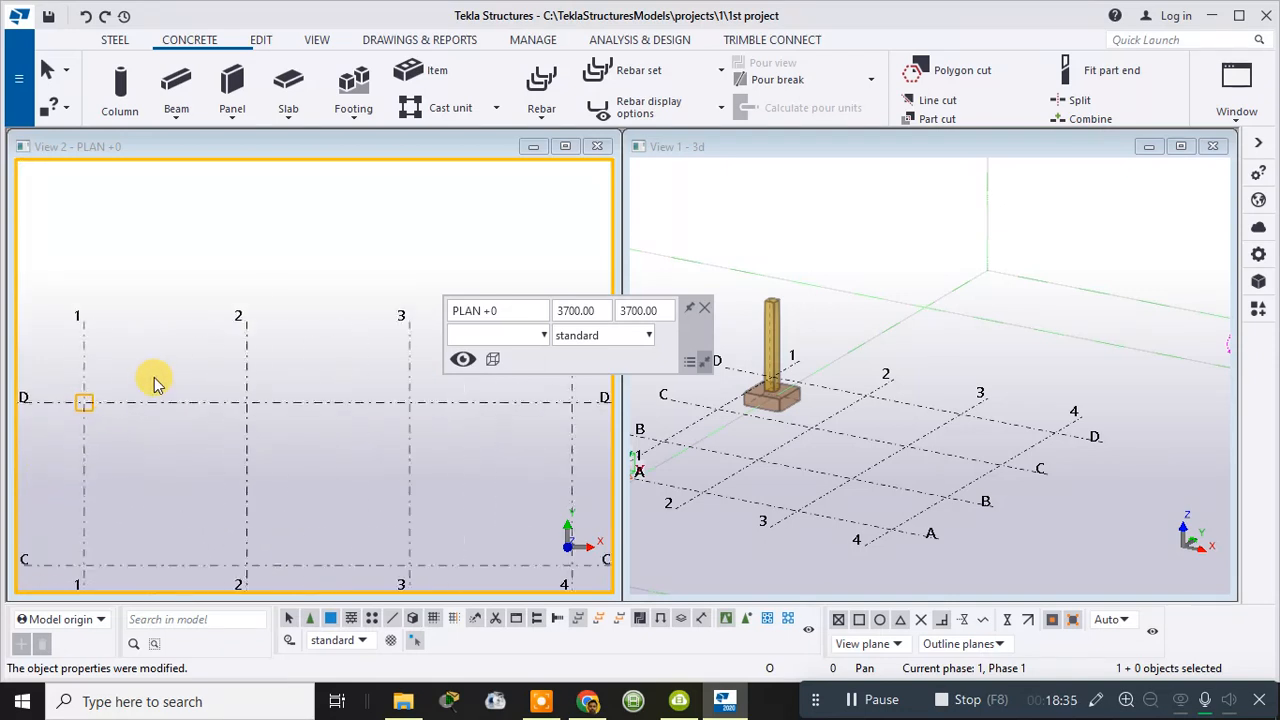
scroll(155, 383, "up", 3)
middle_click_drag(103, 386, 423, 257)
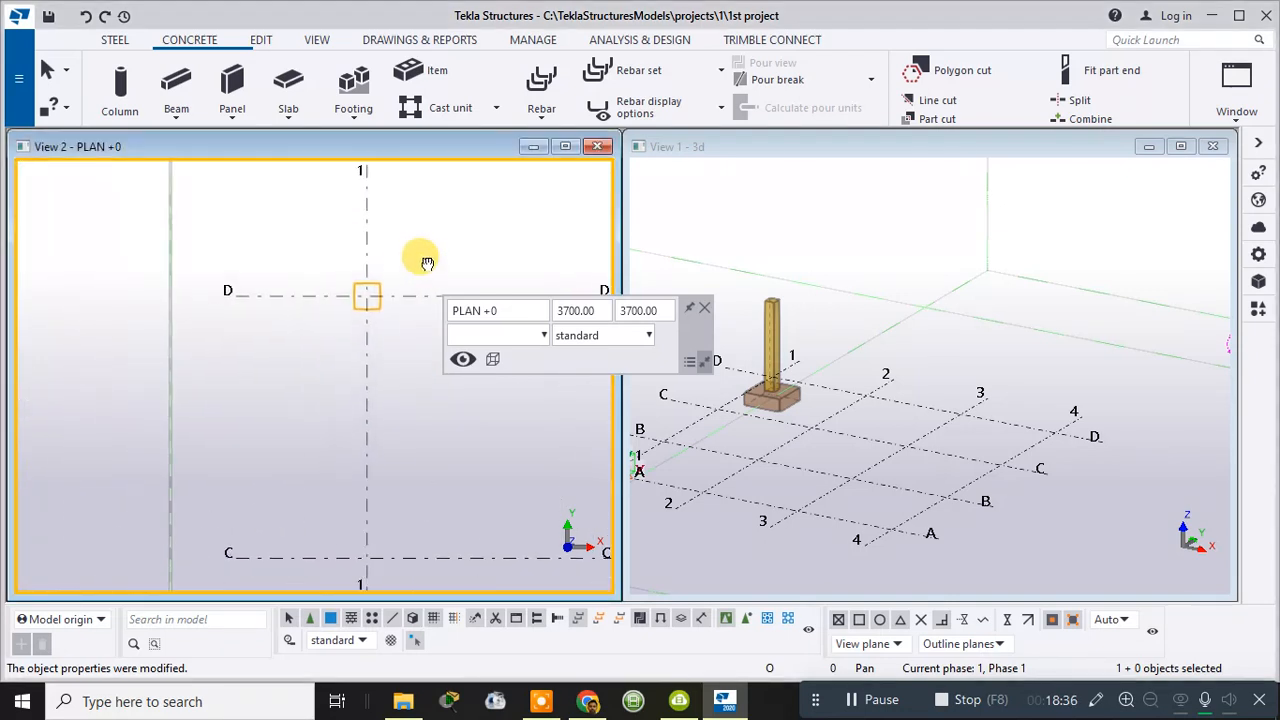
left_click(704, 308)
left_click(1038, 556)
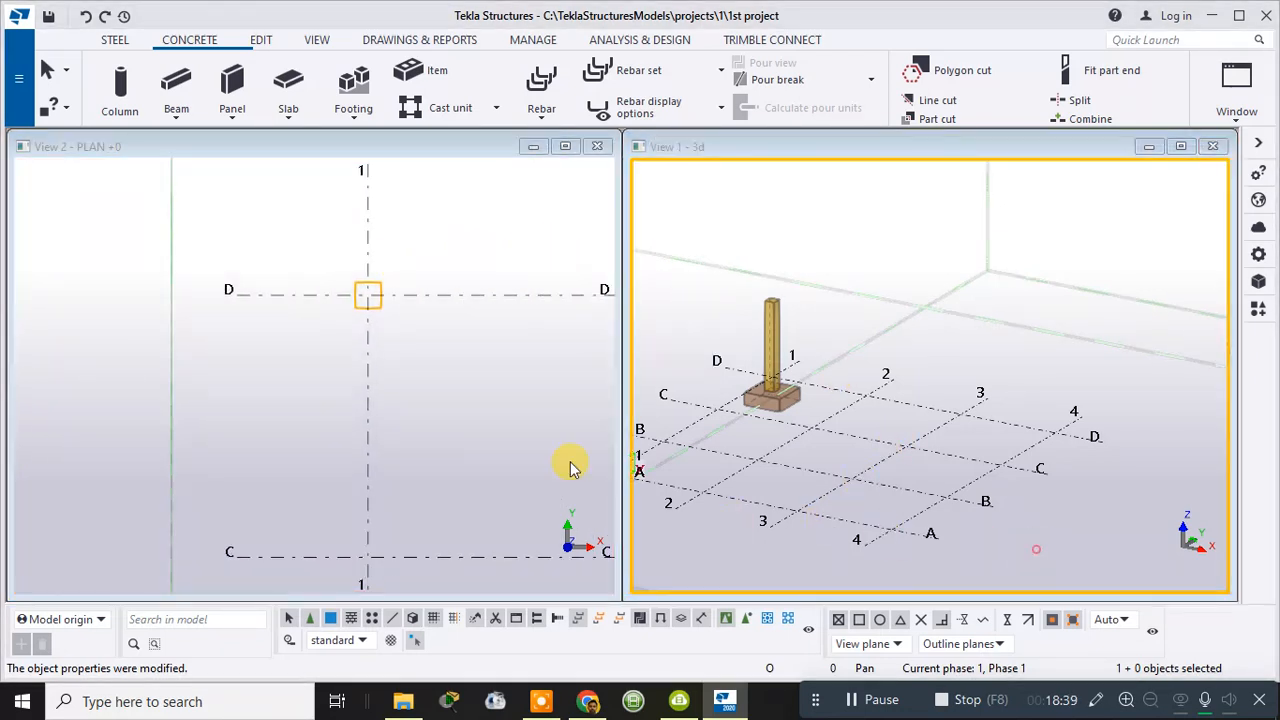
right_click(509, 334)
left_click(540, 340)
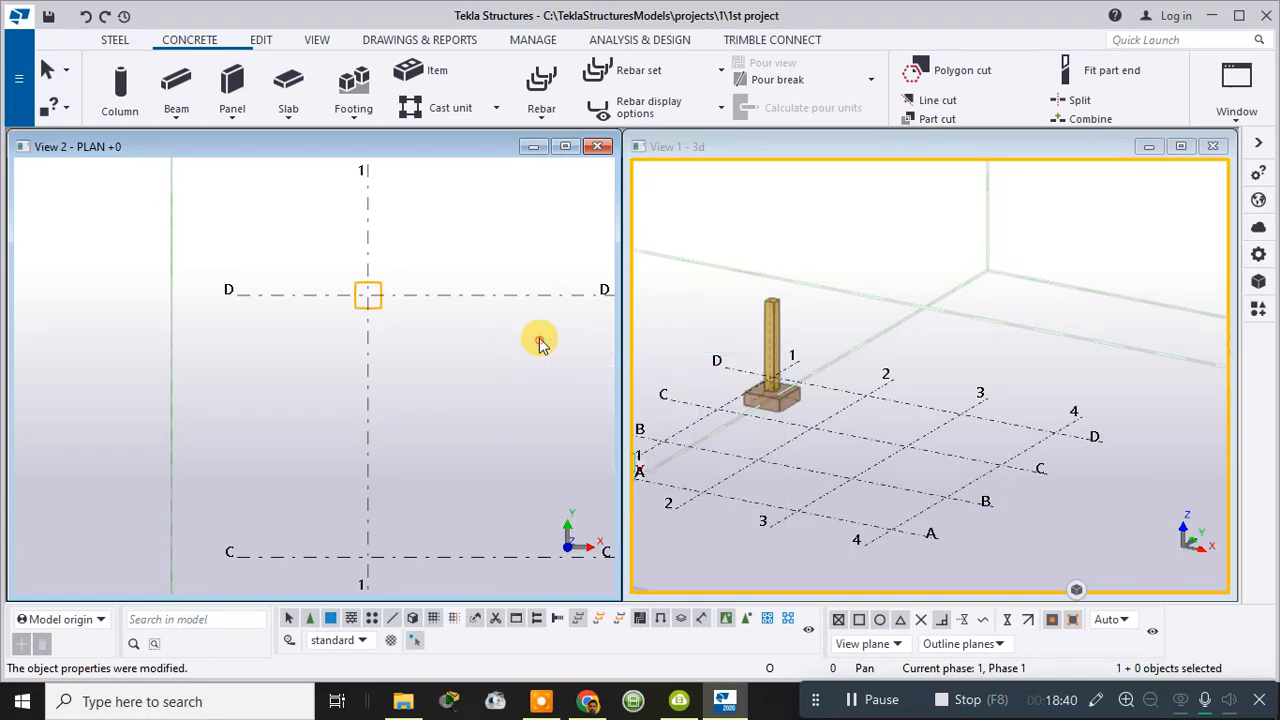
right_click(798, 237)
left_click(816, 248)
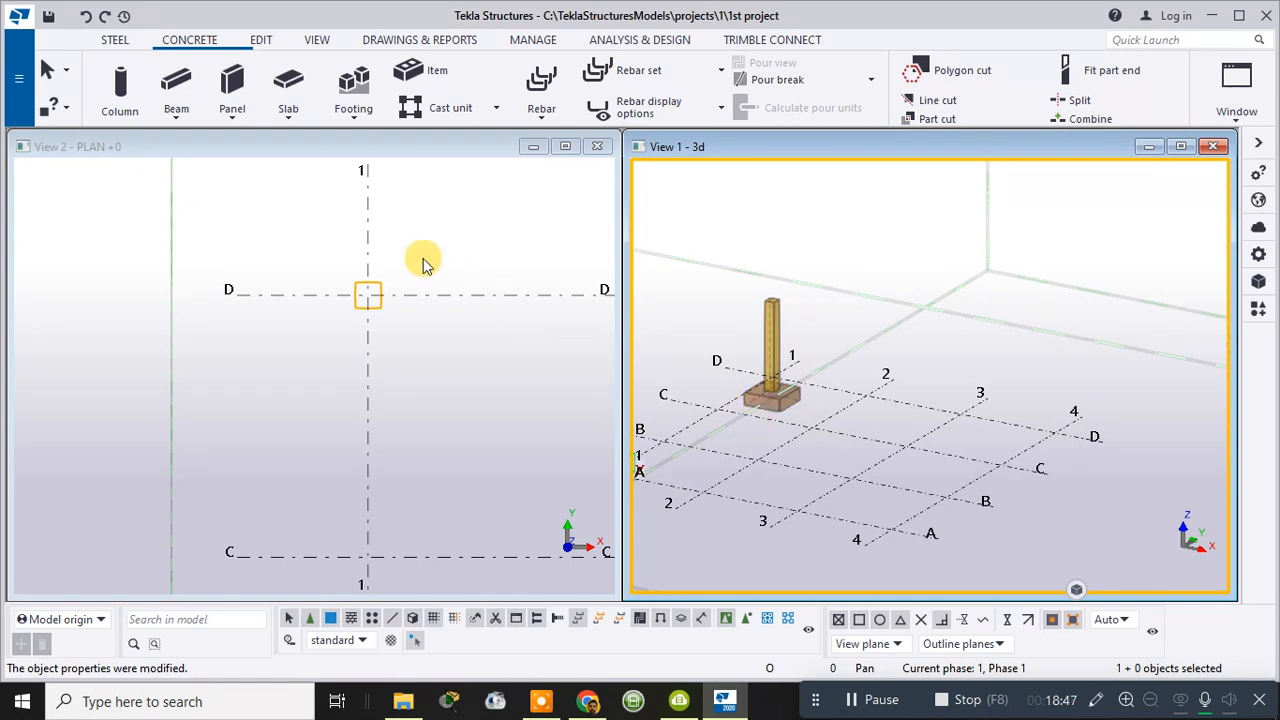
- Select the column together with the pad footing at D-1
left_click_drag(297, 226, 474, 366)
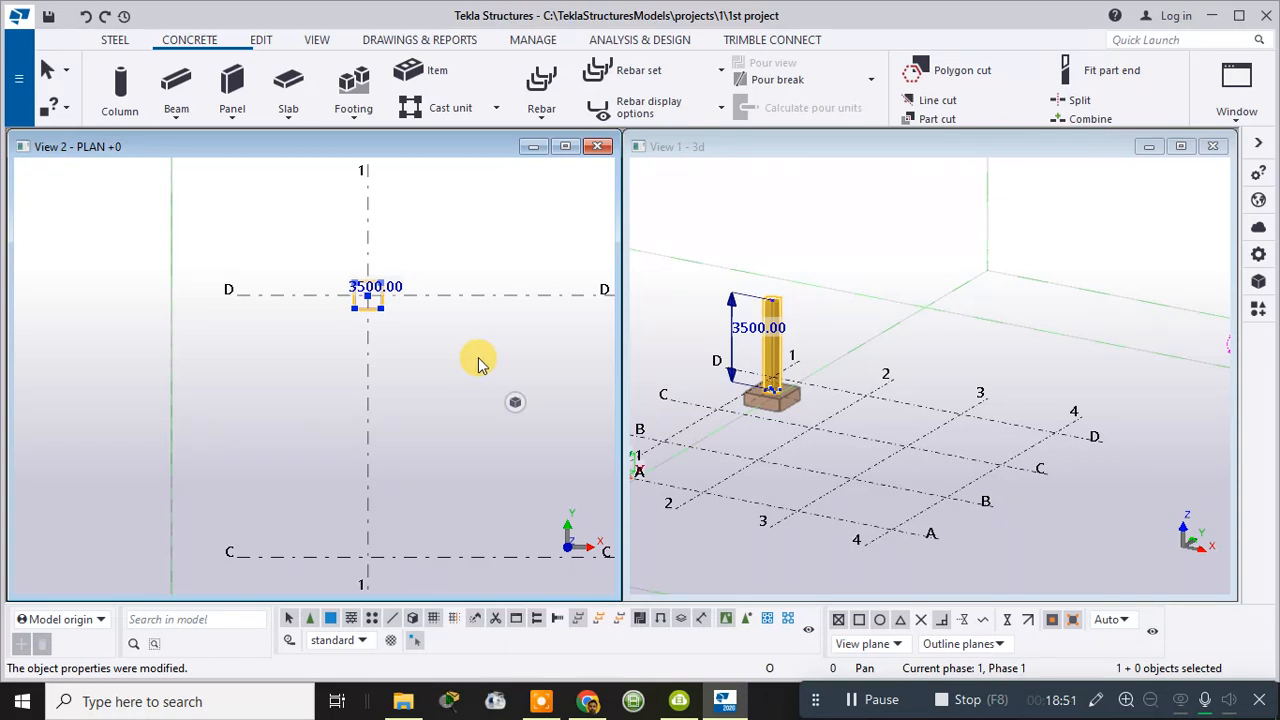
left_click(772, 305)
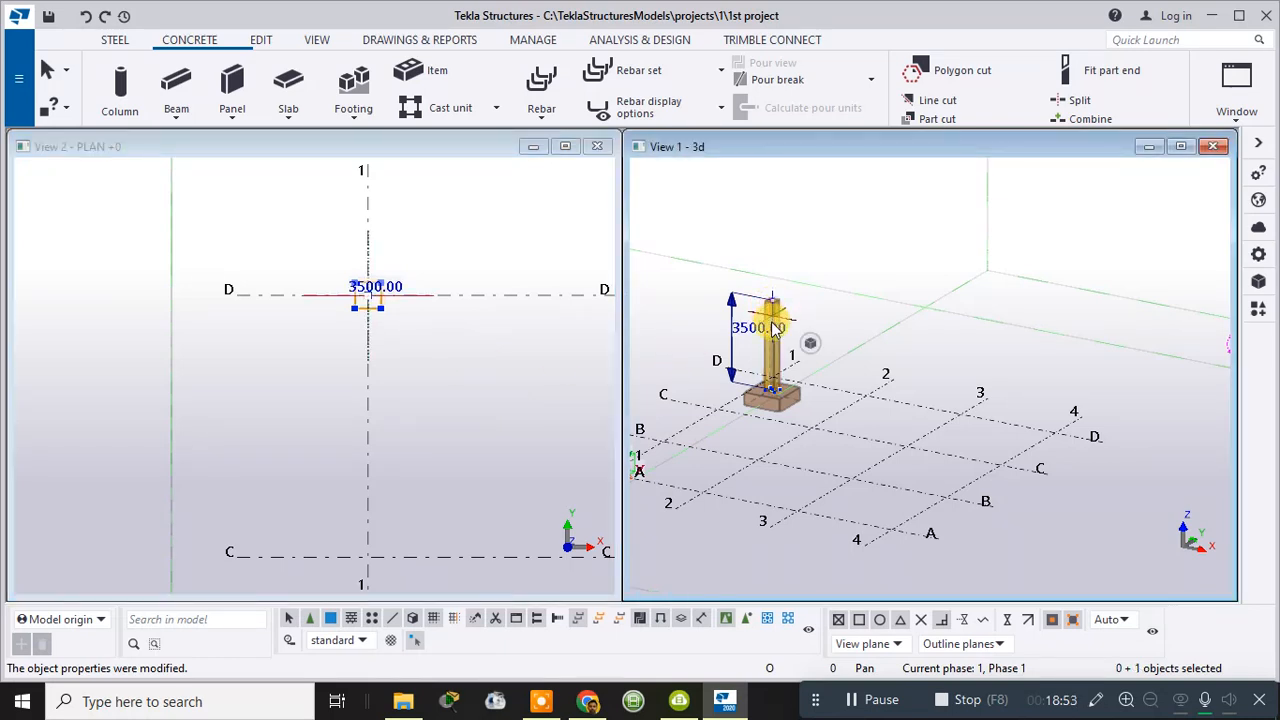
left_click(771, 322)
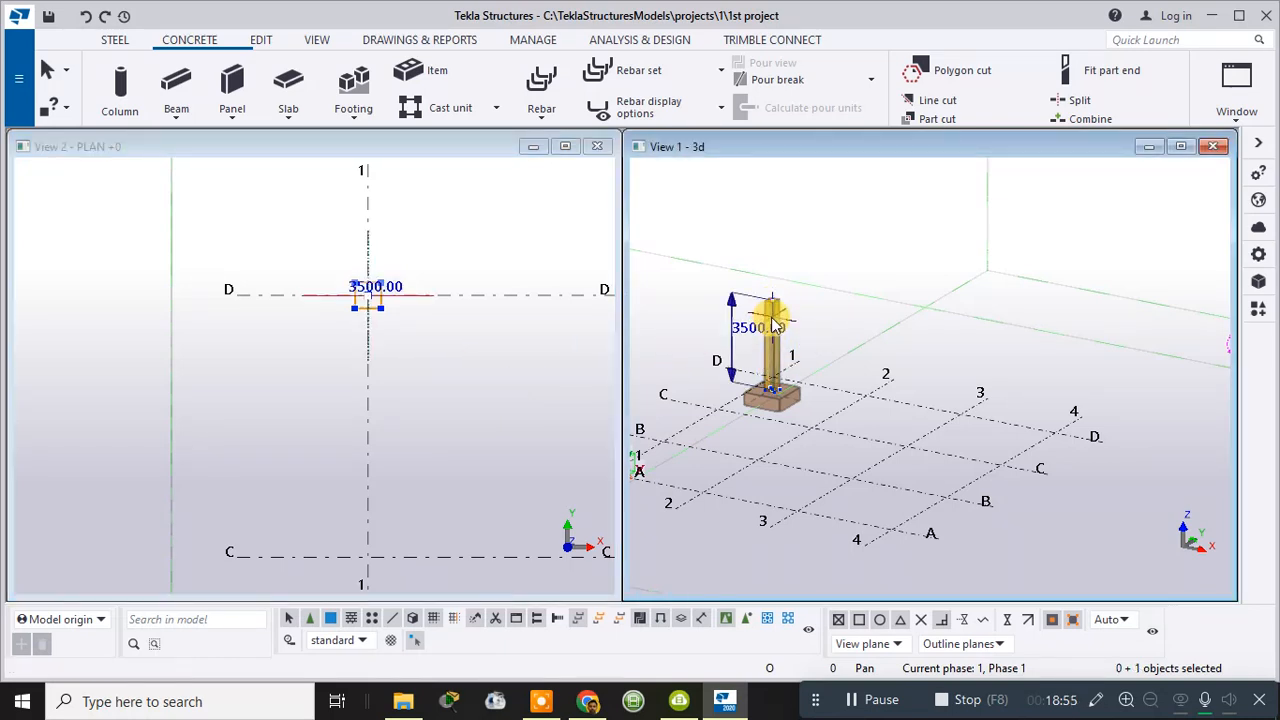
left_click(775, 330)
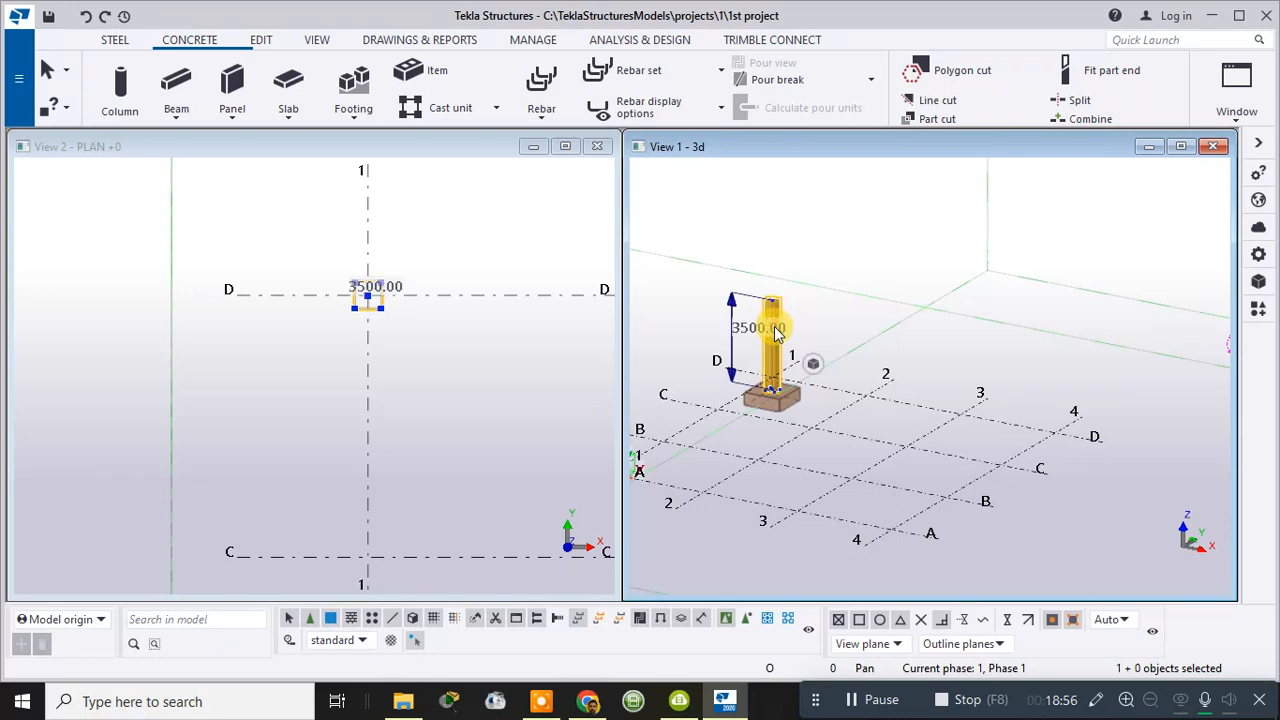
left_click(775, 410, "shift")
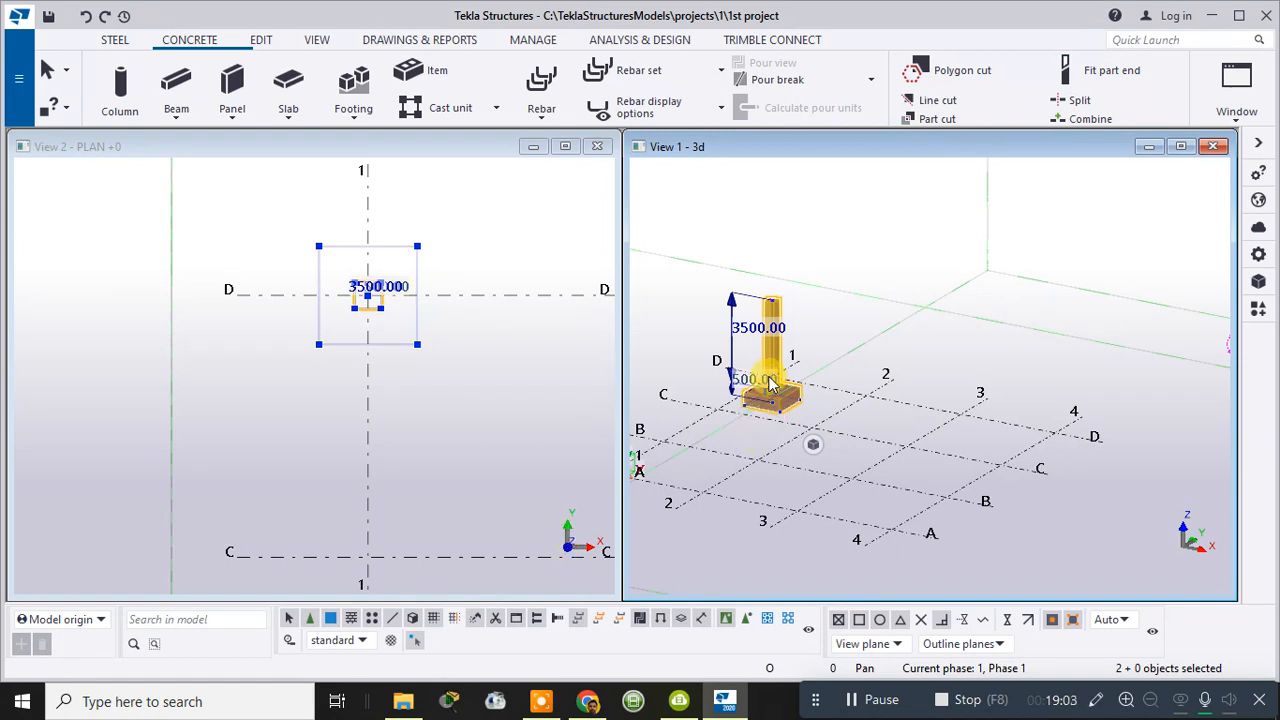
- Start a linear special copy of the selected column and footing with a dX offset of 4000
right_click(838, 308)
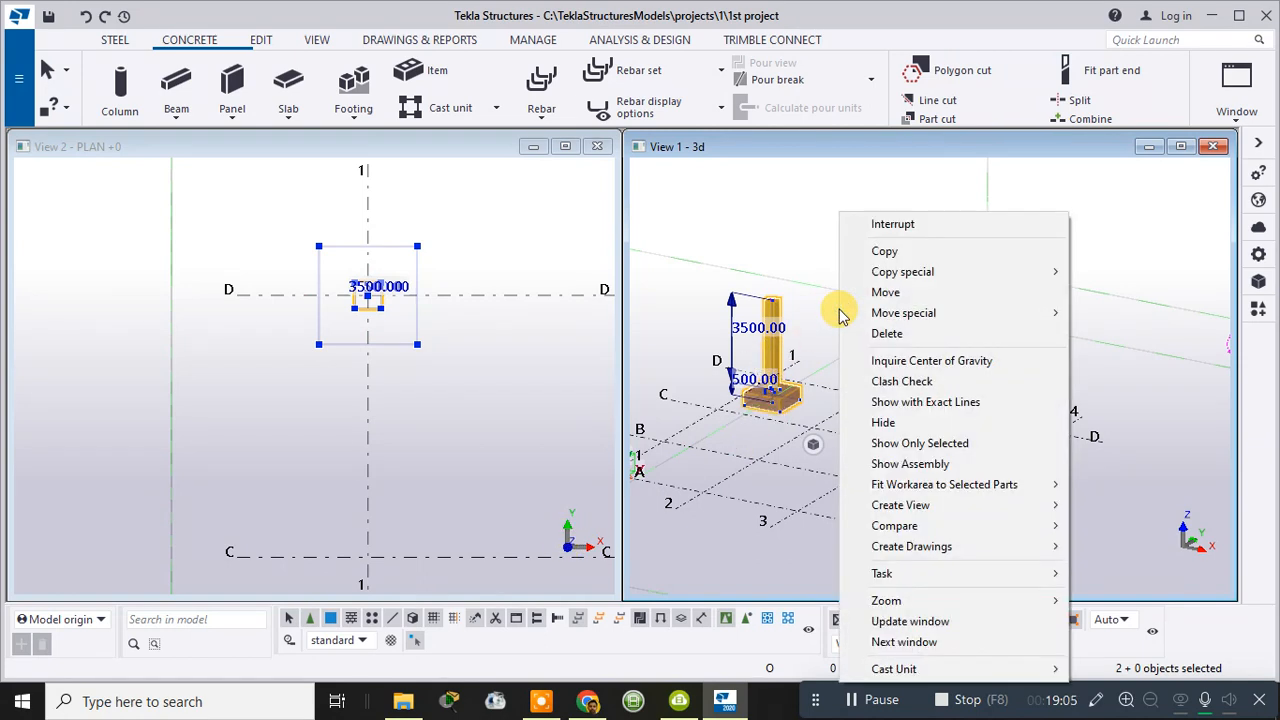
mouse_move(885, 286)
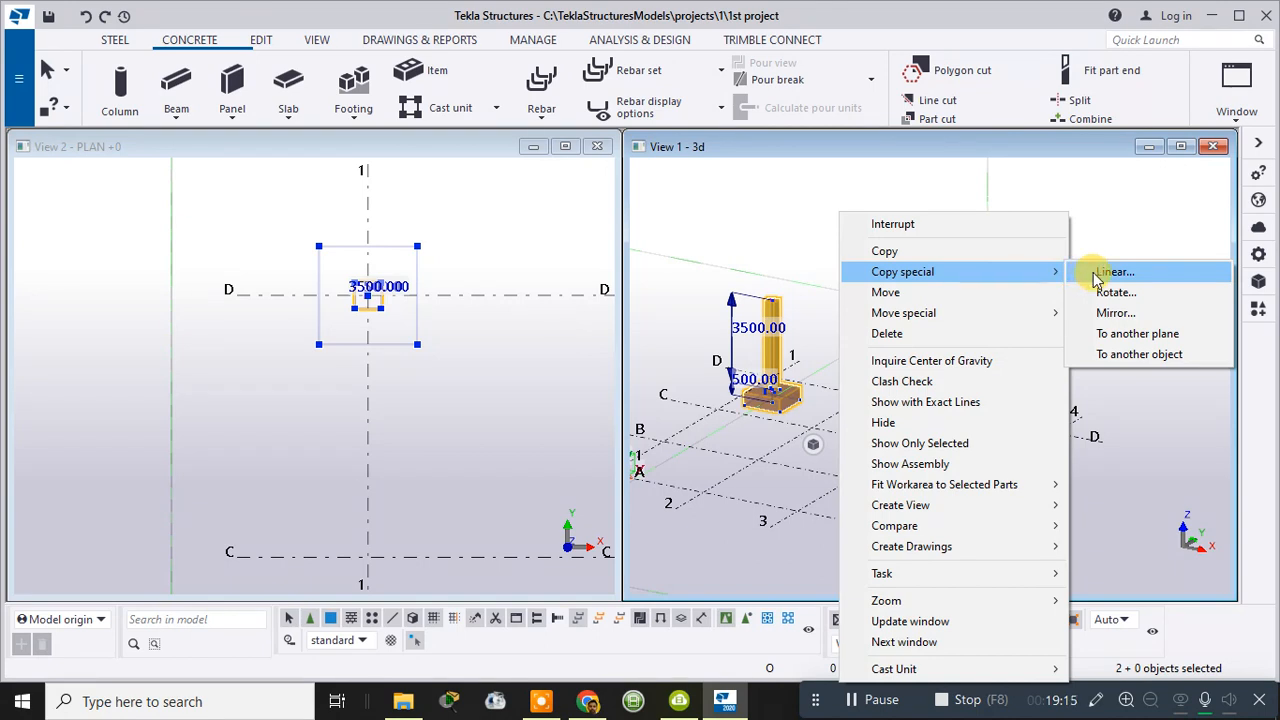
left_click(1105, 272)
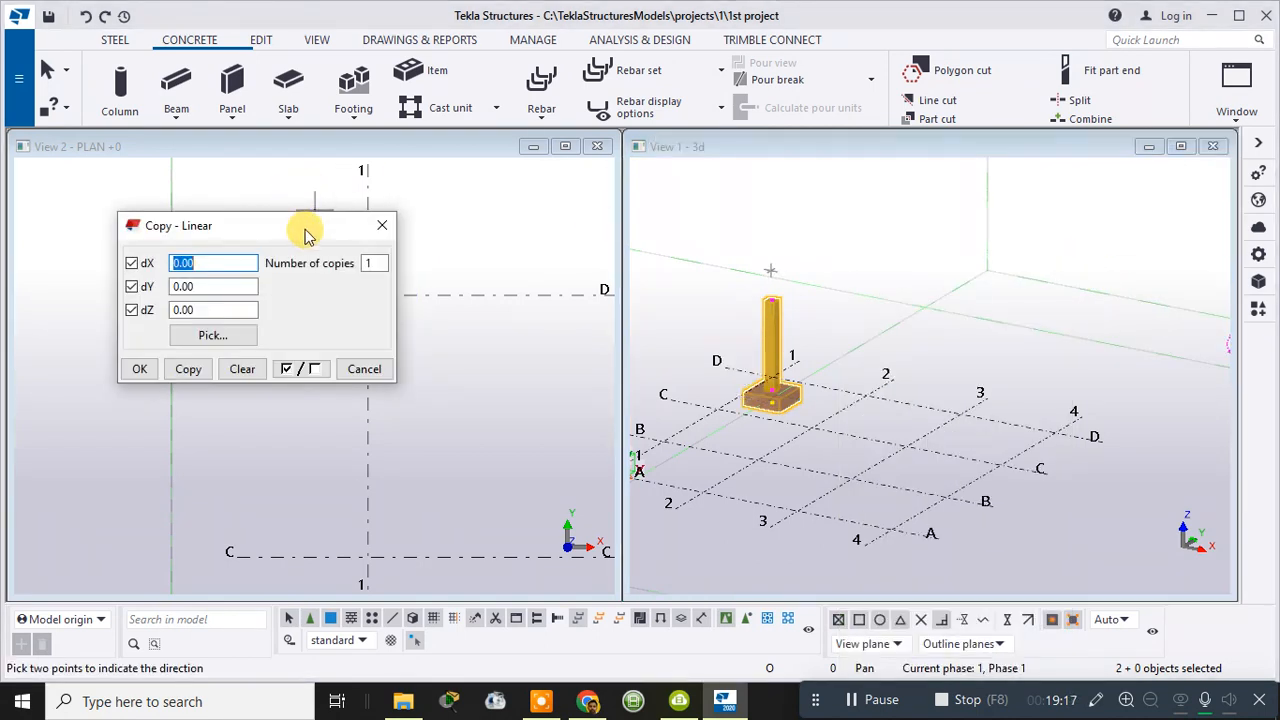
left_click_drag(304, 229, 835, 275)
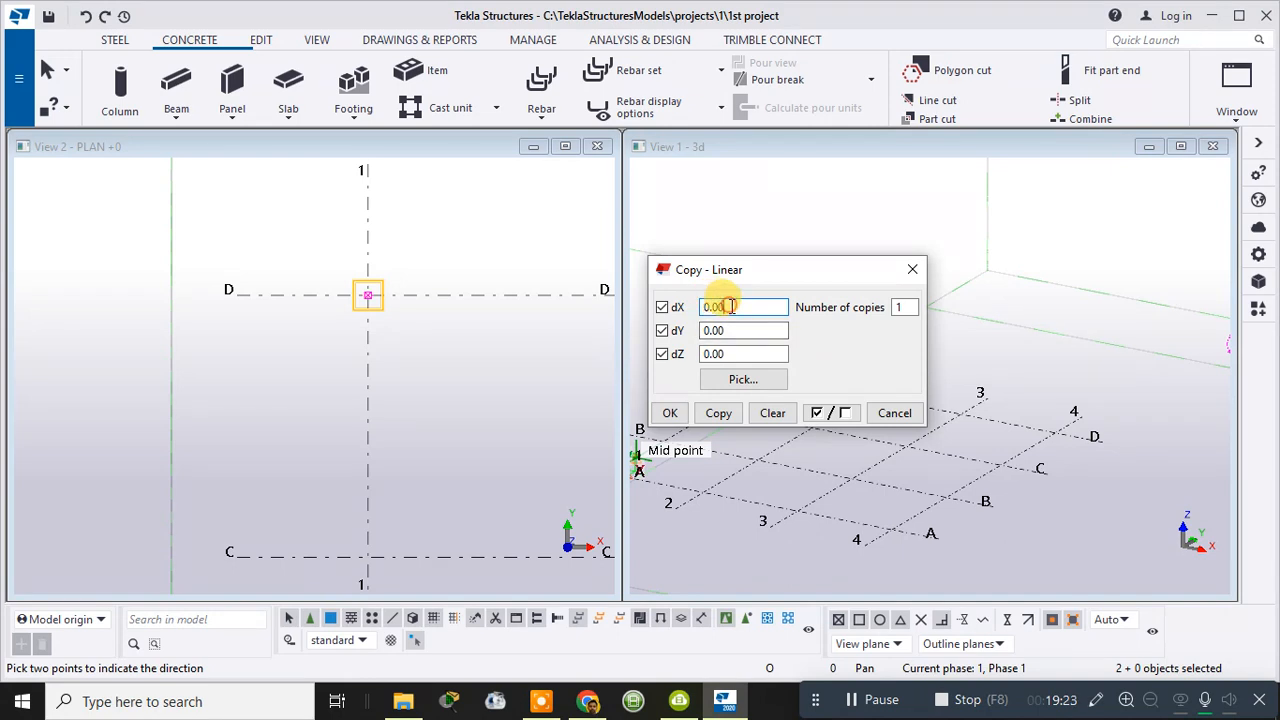
left_click_drag(730, 307, 713, 300)
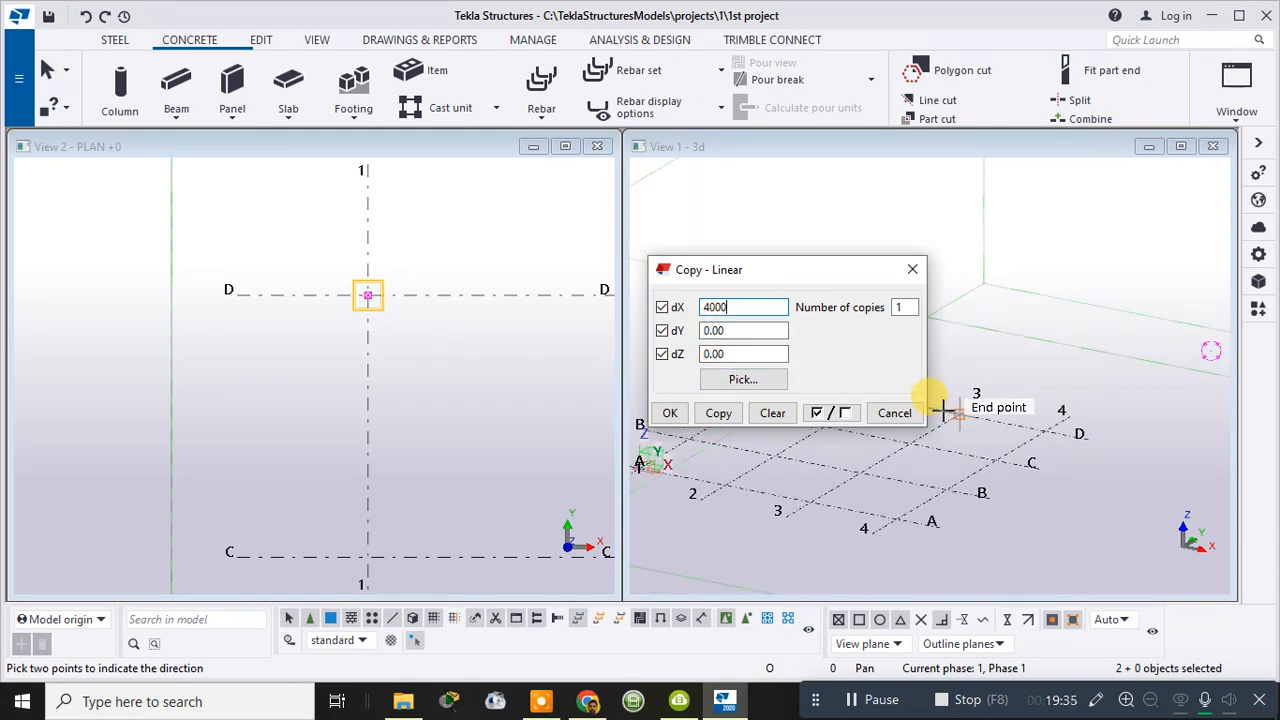
scroll(925, 412, "down", 2)
left_click_drag(843, 285, 882, 159)
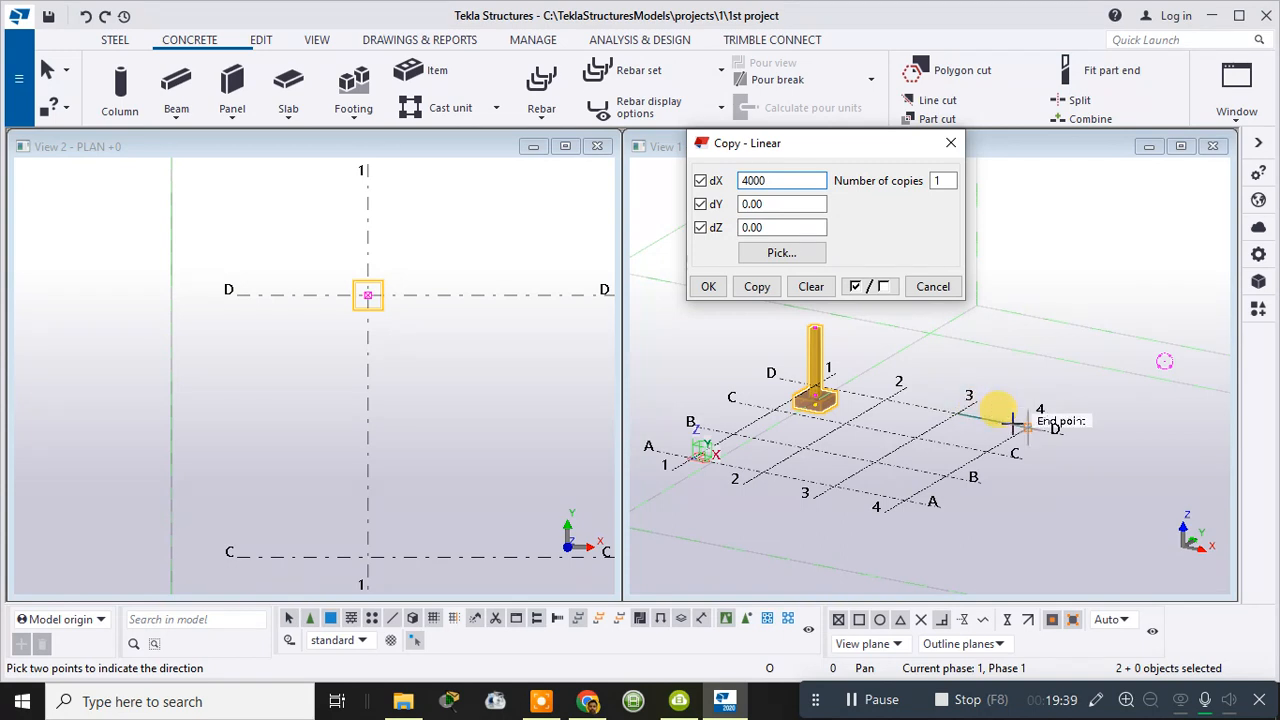
- Make 3 linear copies of the column and footing along grid line D, picking the D-1 intersection as the base point
left_click(932, 180)
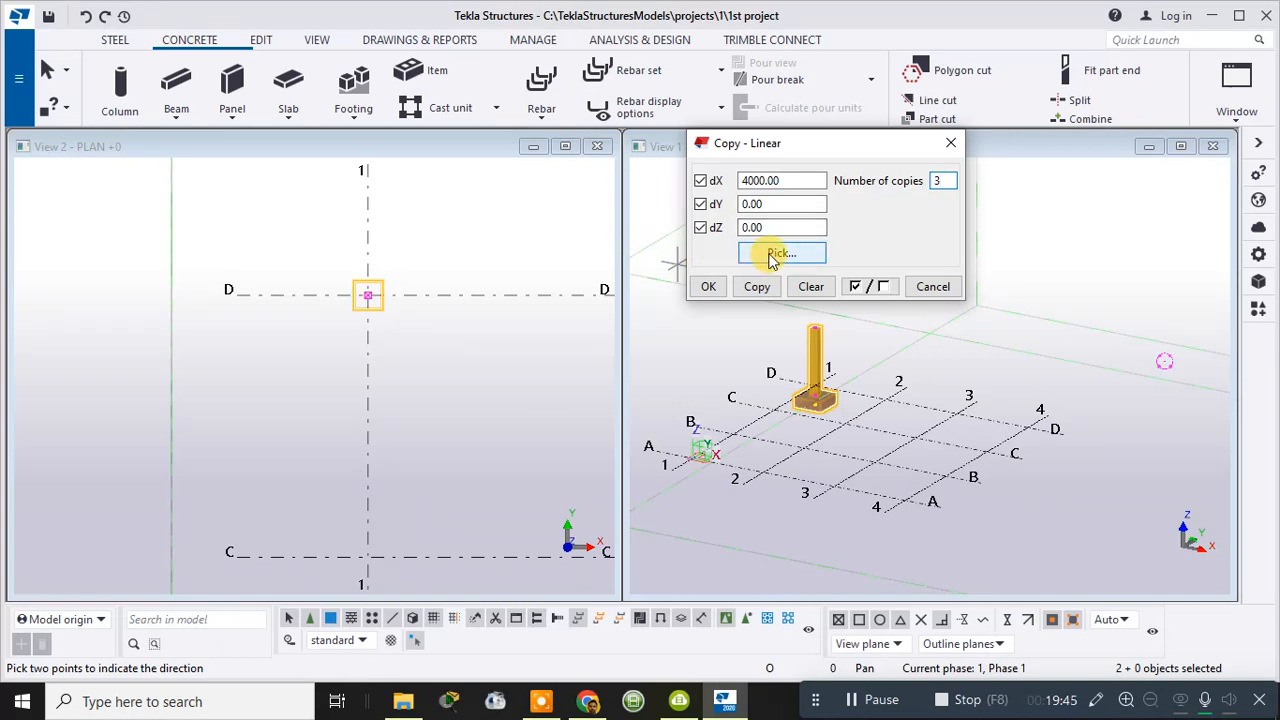
scroll(368, 288, "up", 4)
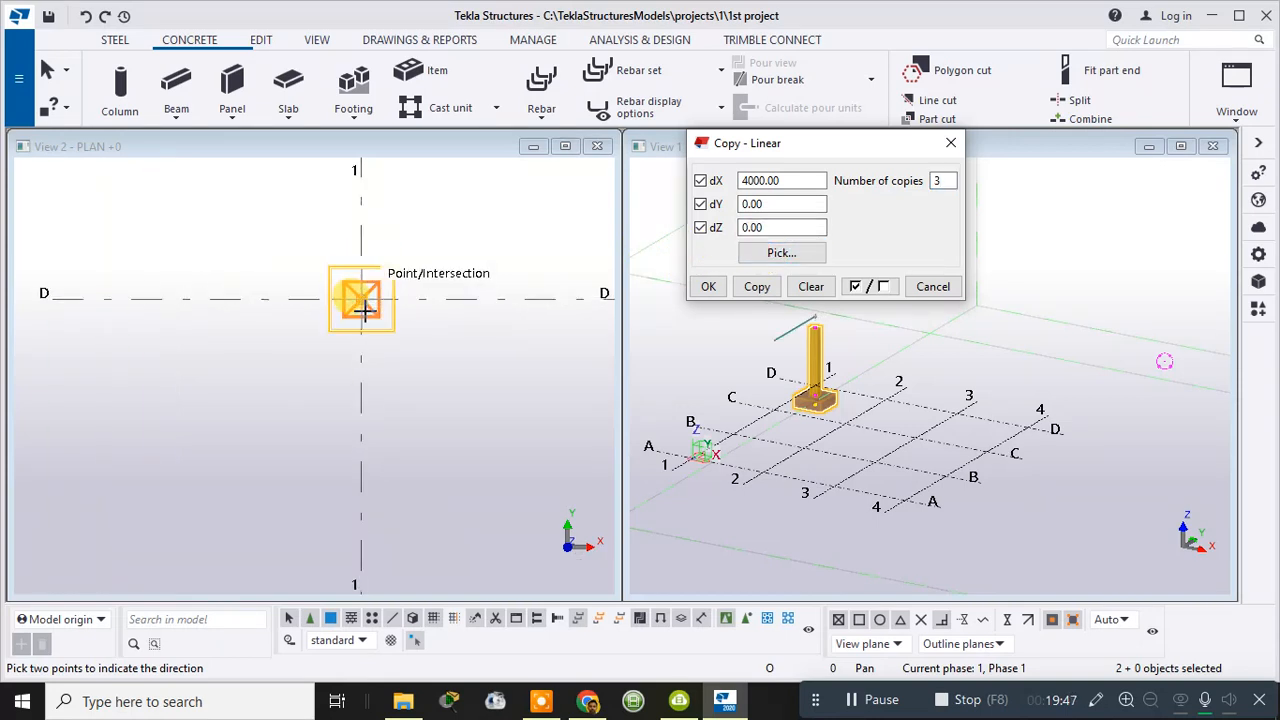
left_click(359, 292)
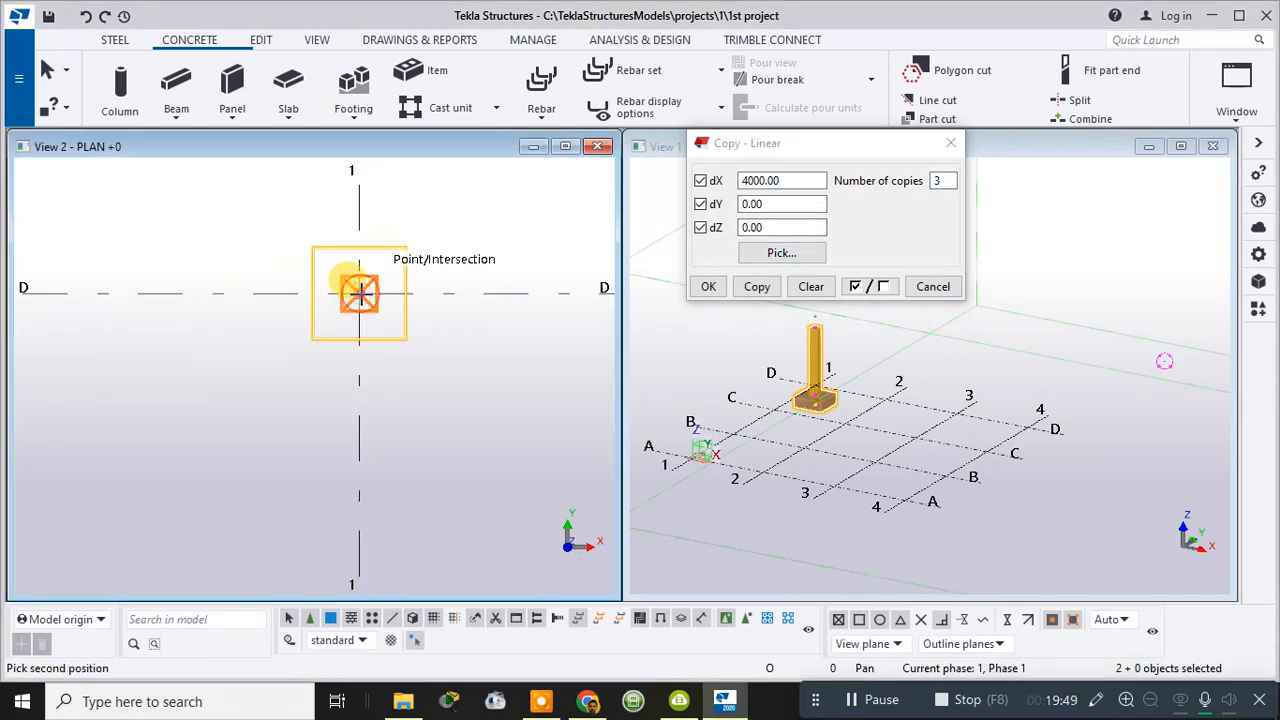
scroll(488, 305, "down", 2)
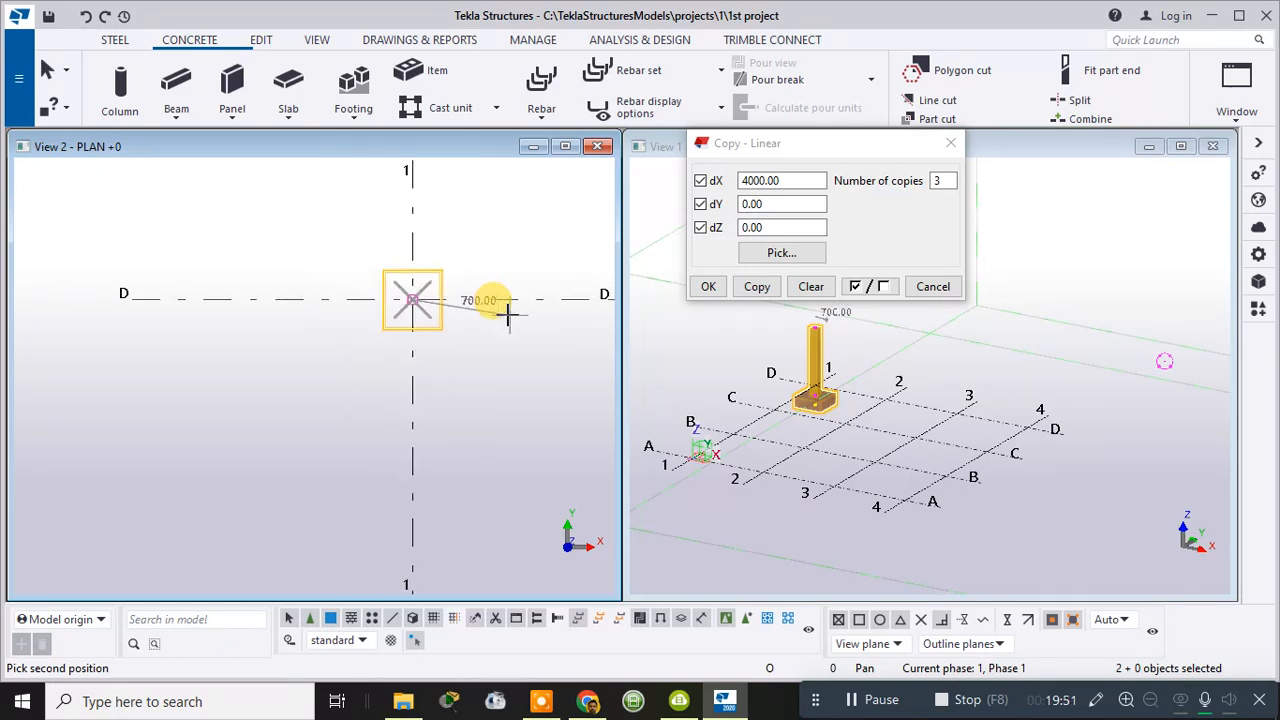
left_click(757, 288)
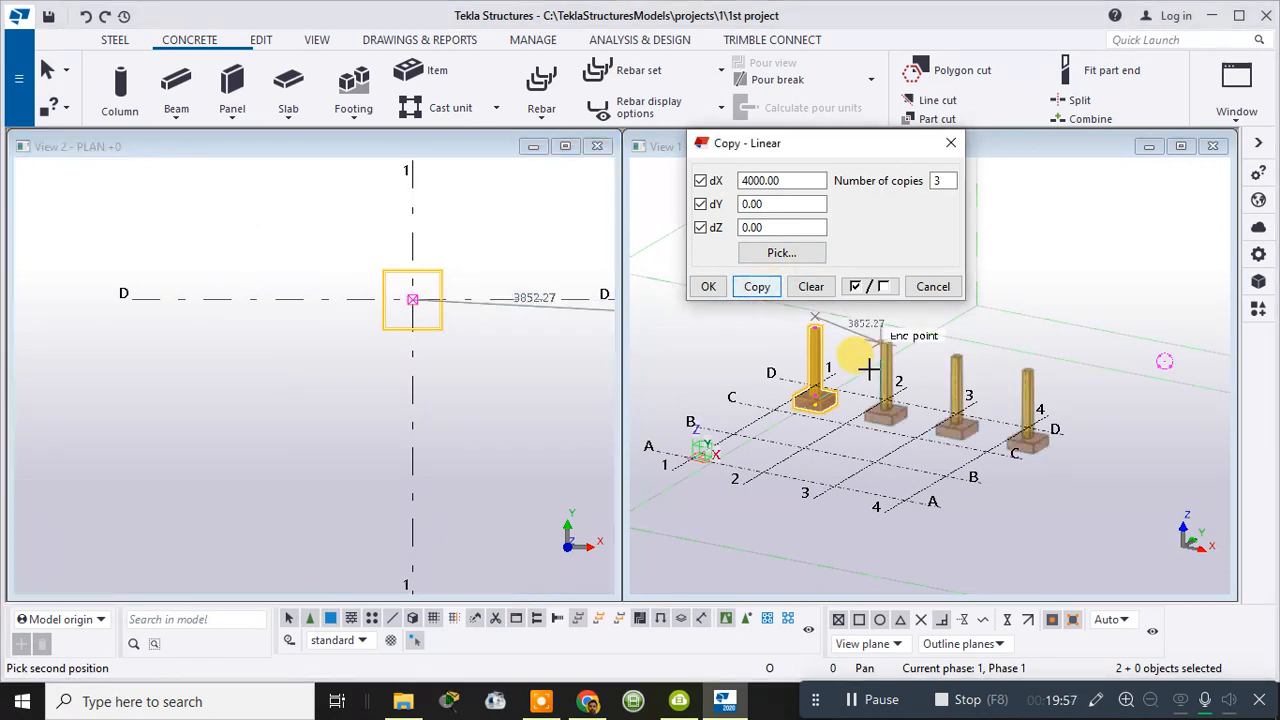
- Set the linear copy offsets to dX 0 and dY -4000 for copying down grid line 1
scroll(487, 386, "down", 2)
scroll(487, 386, "down", 1)
middle_click_drag(500, 391, 51, 337)
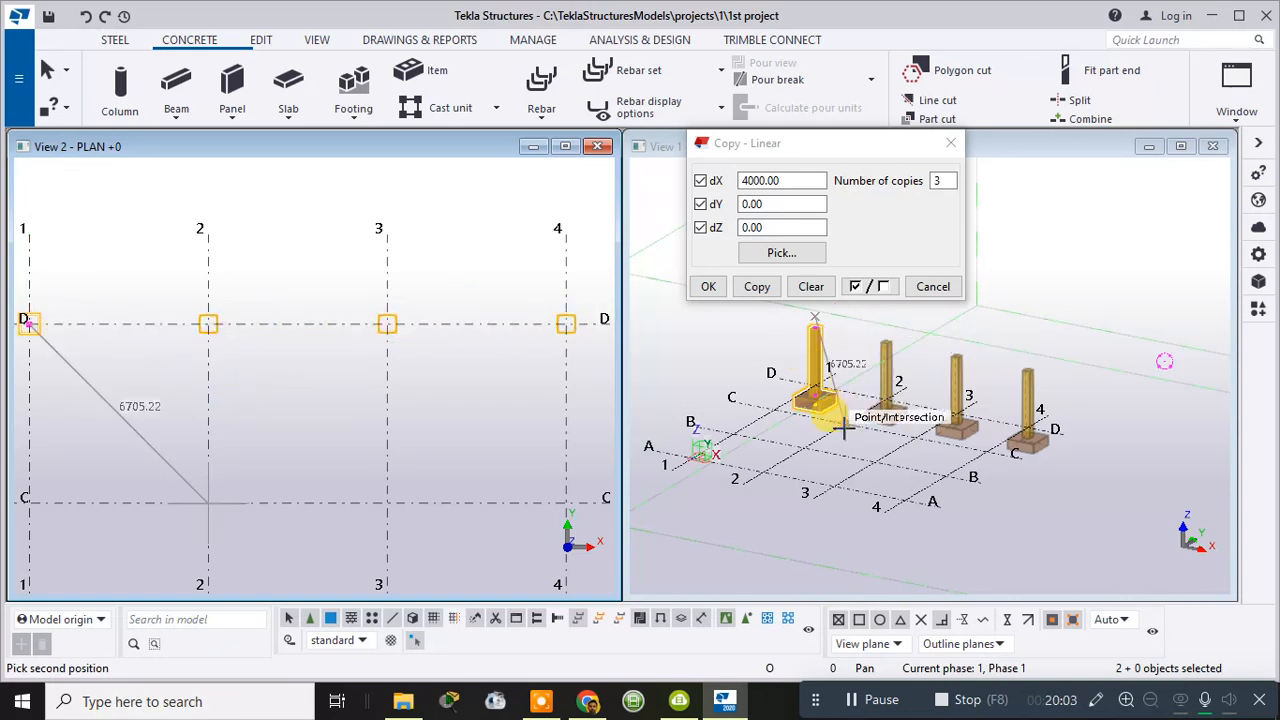
left_click(814, 180)
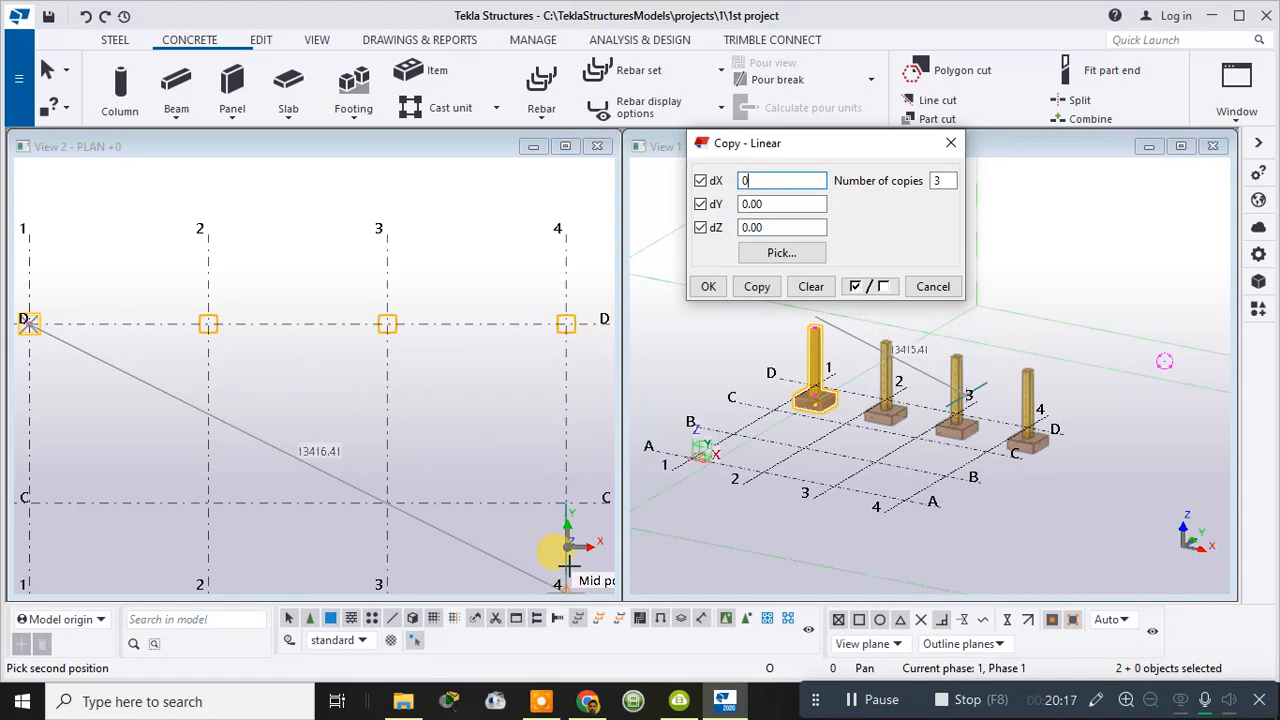
key("Tab")
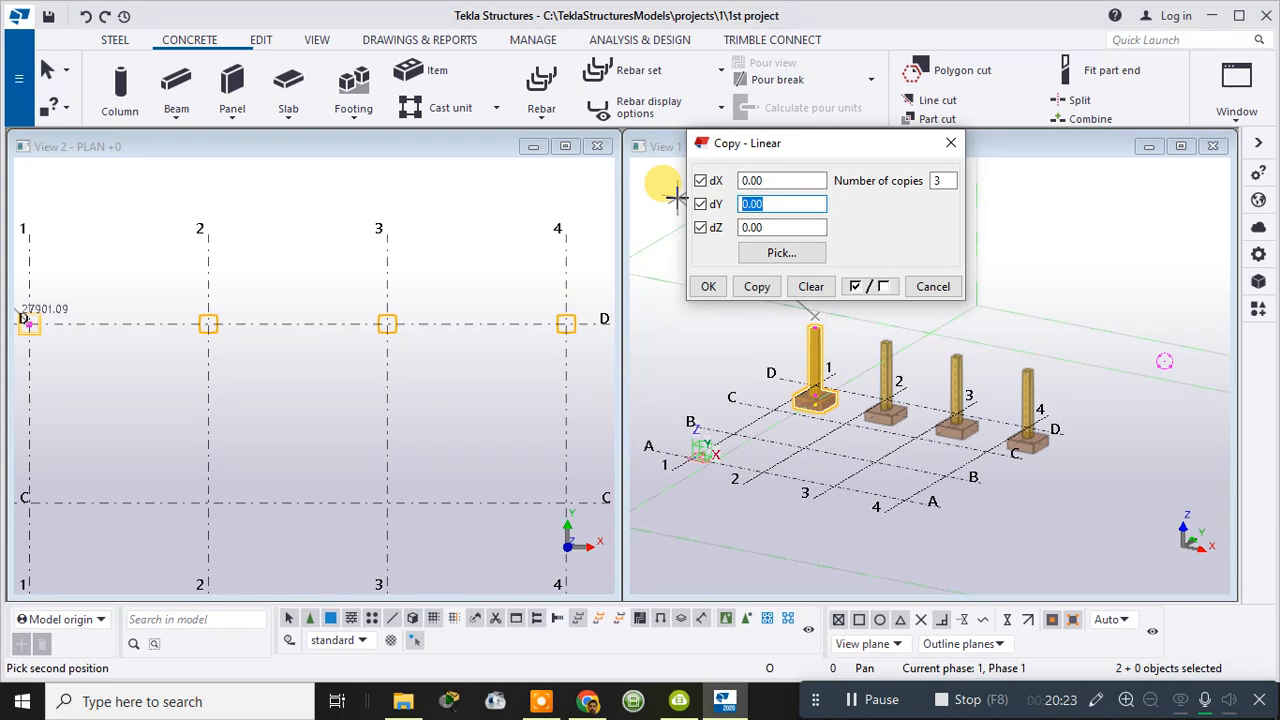
scroll(420, 420, "down", 5)
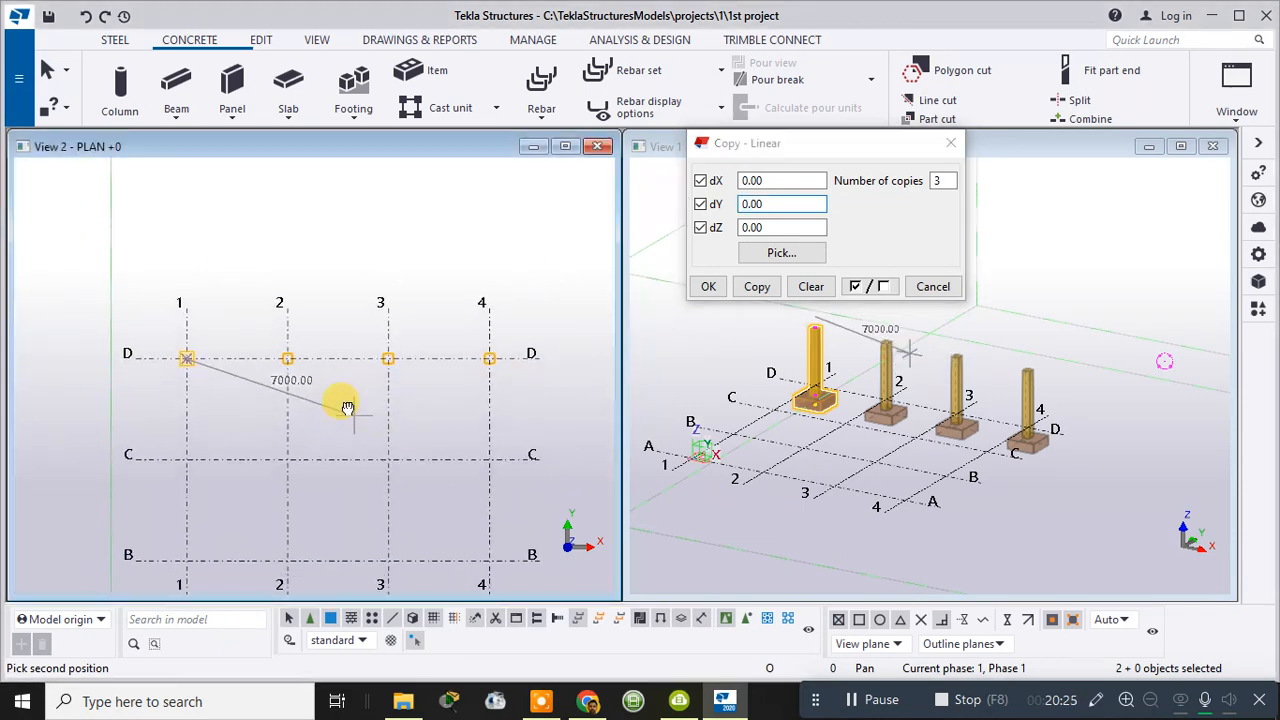
middle_click_drag(347, 408, 365, 311)
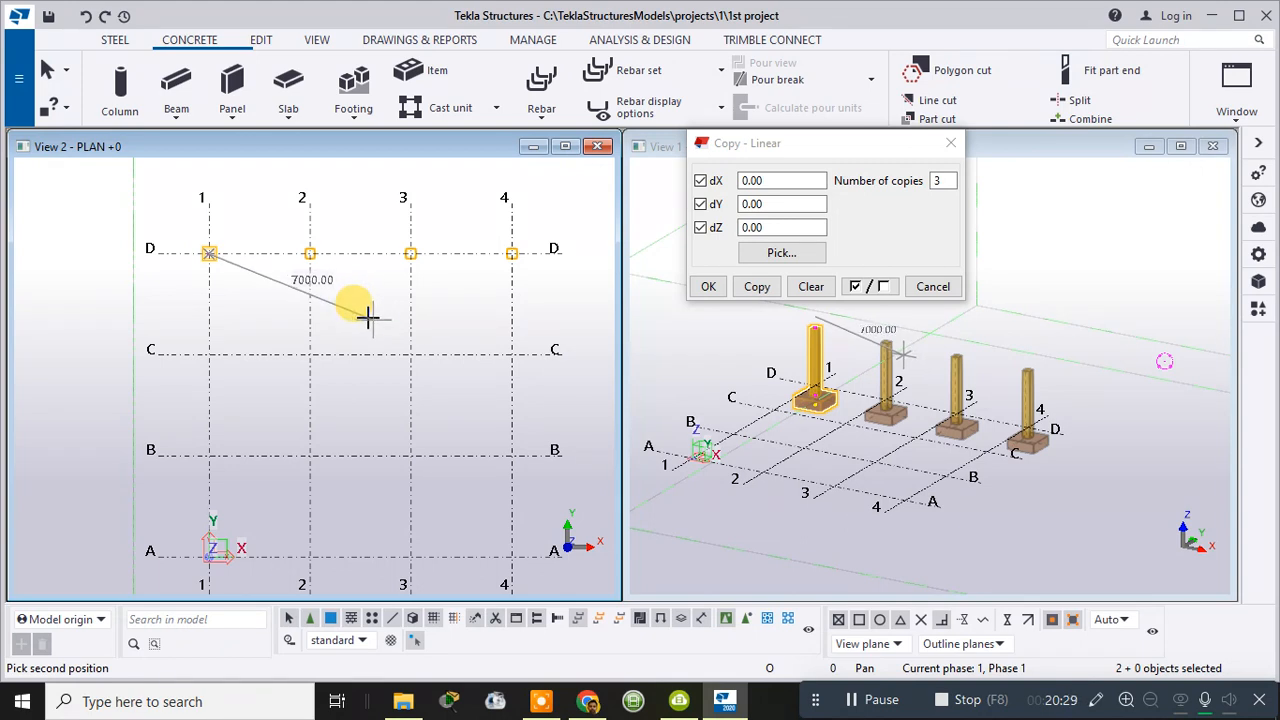
left_click(766, 203)
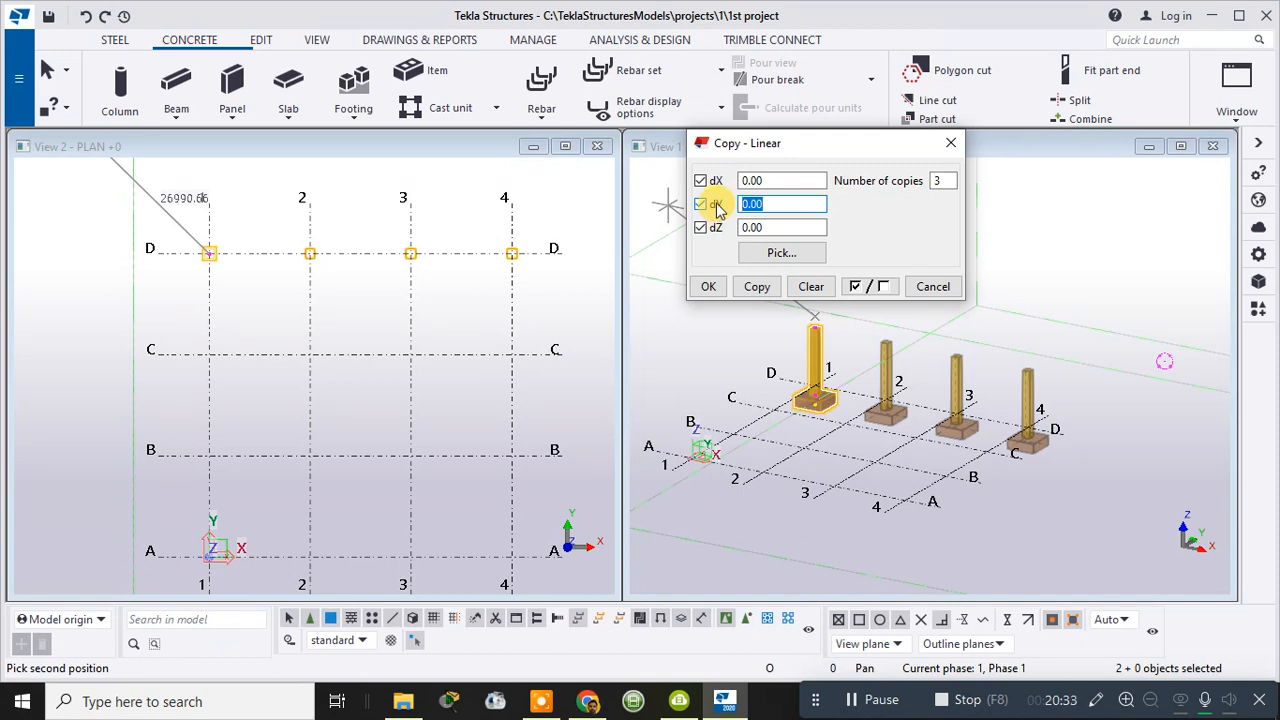
type("-4000")
- Copy the D-1 column and footing 3 times along grid line 1 from the D-1 intersection, and close the copy dialog
left_click(781, 254)
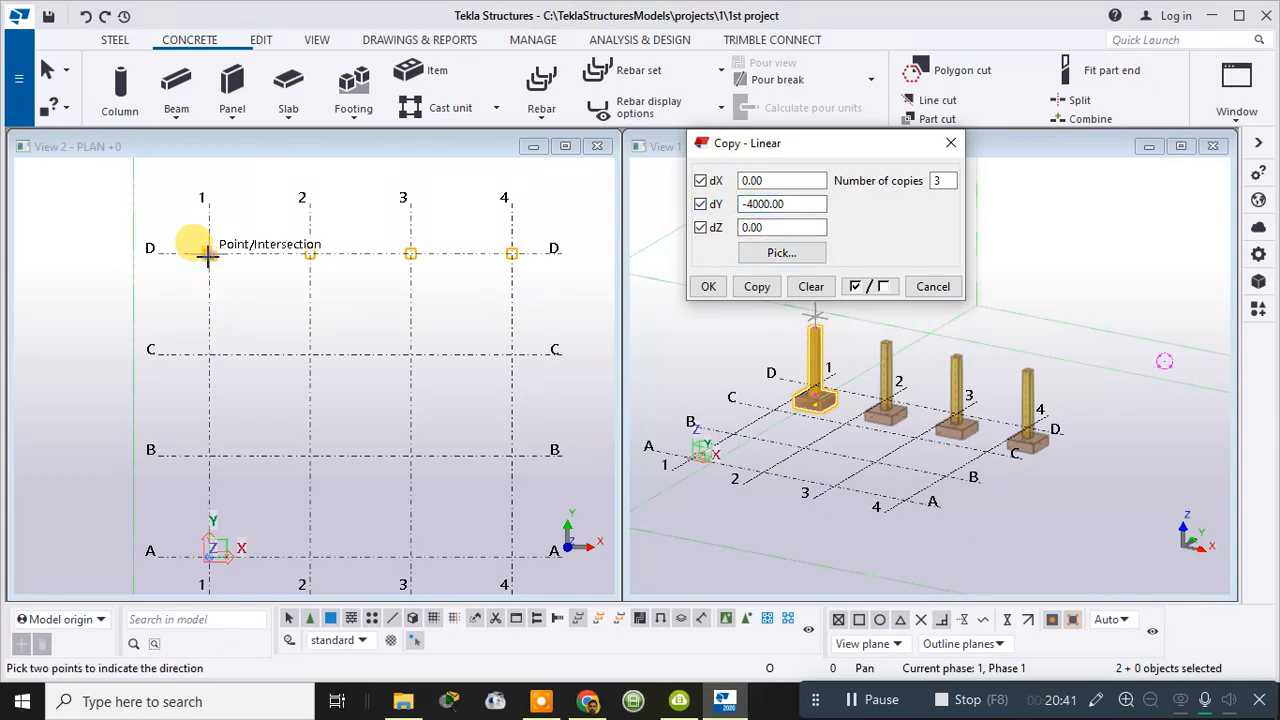
scroll(207, 251, "up", 5)
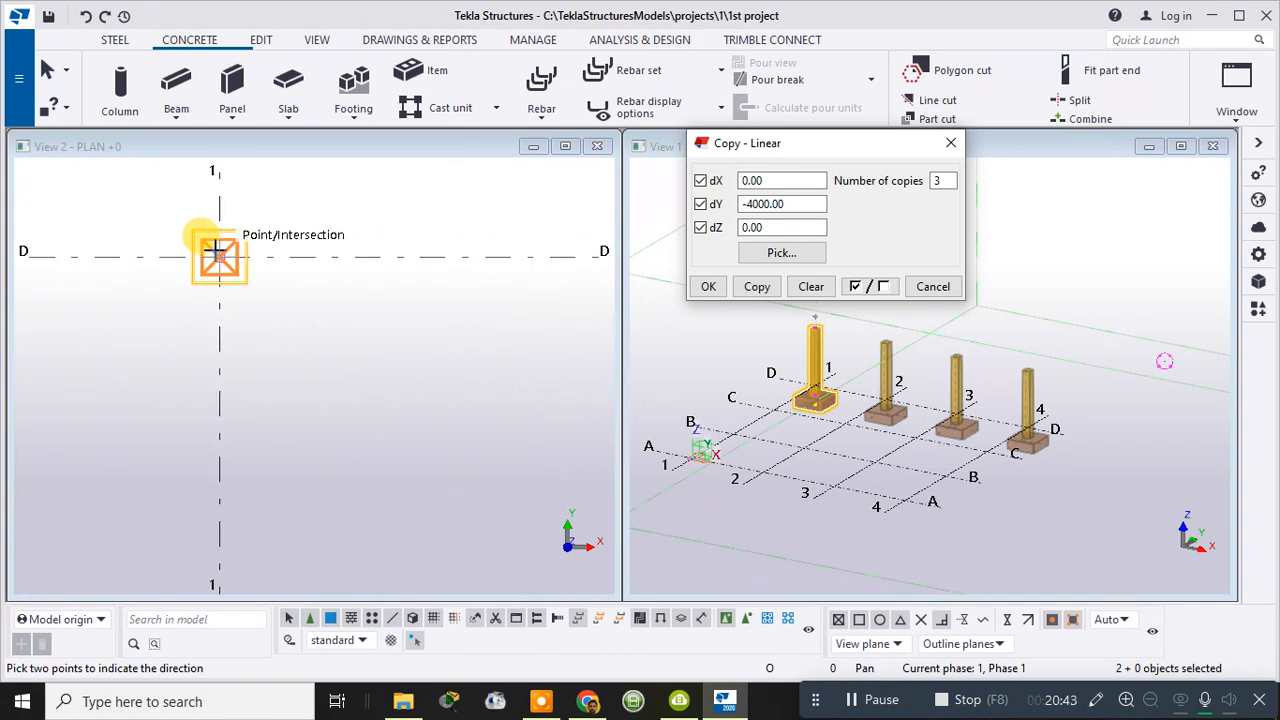
left_click(218, 256)
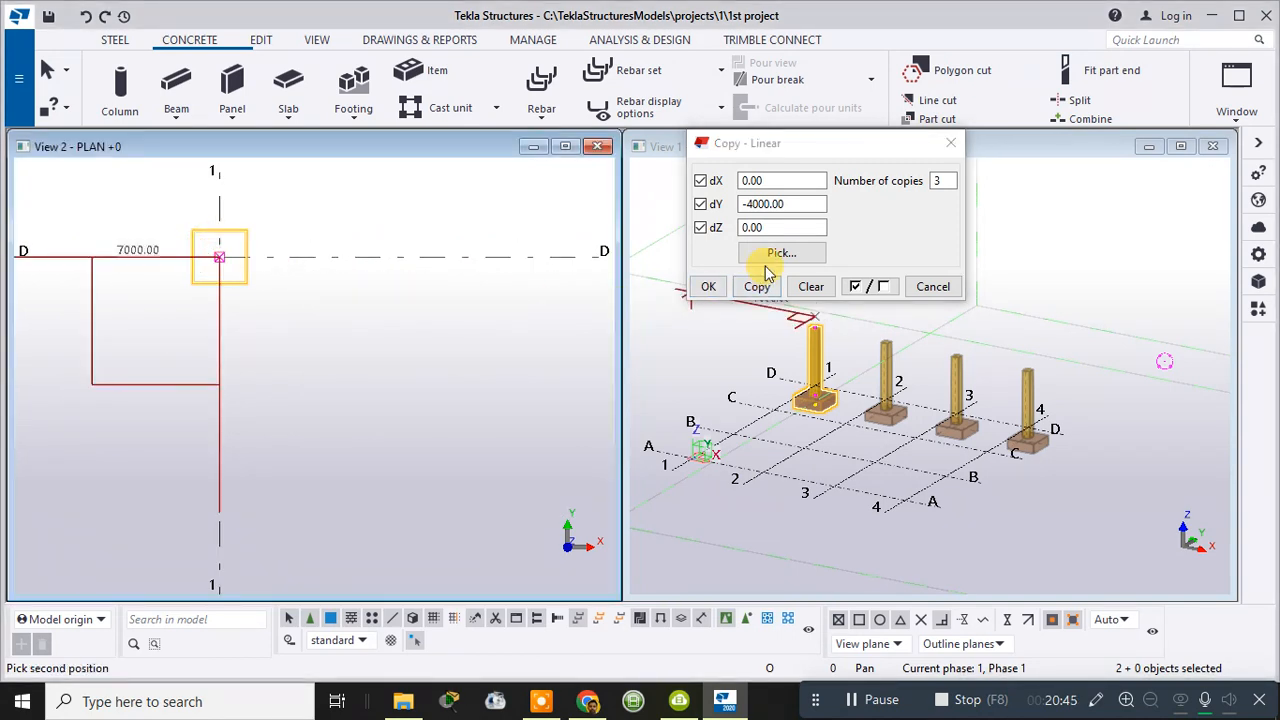
left_click(757, 287)
scroll(230, 480, "down", 4)
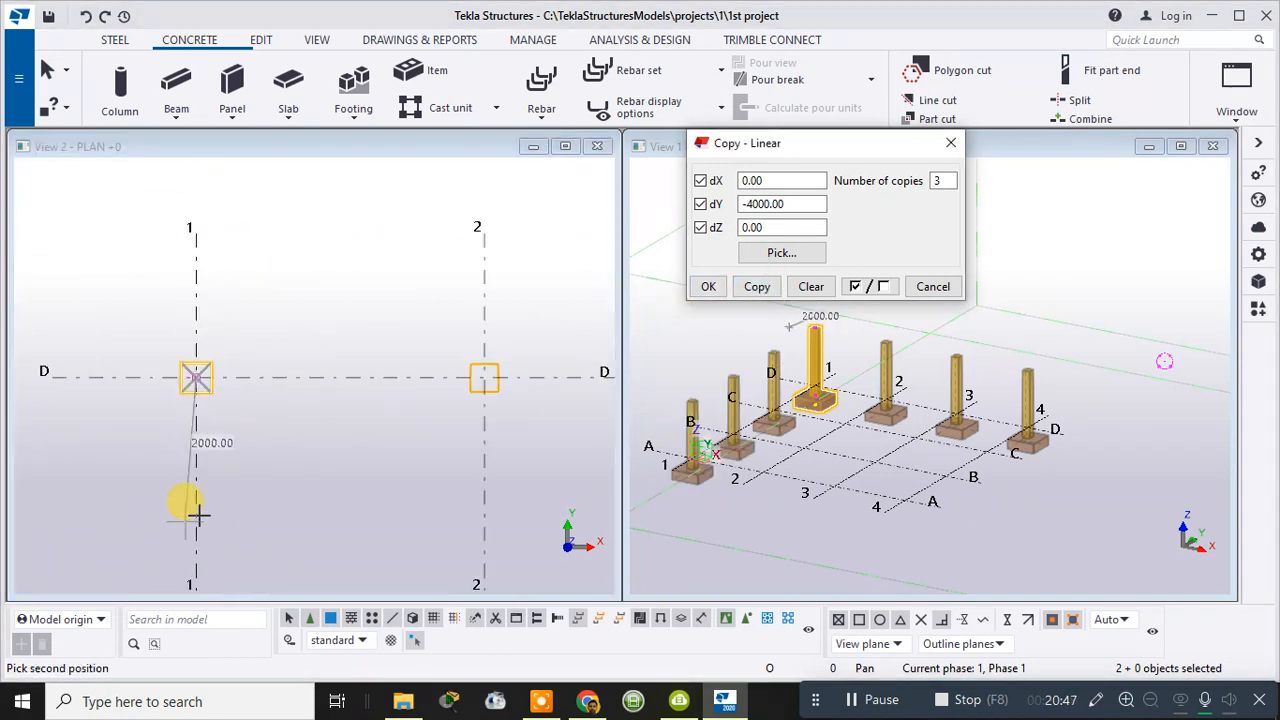
scroll(238, 440, "down", 2)
middle_click_drag(237, 385, 210, 110)
scroll(211, 169, "up", 1)
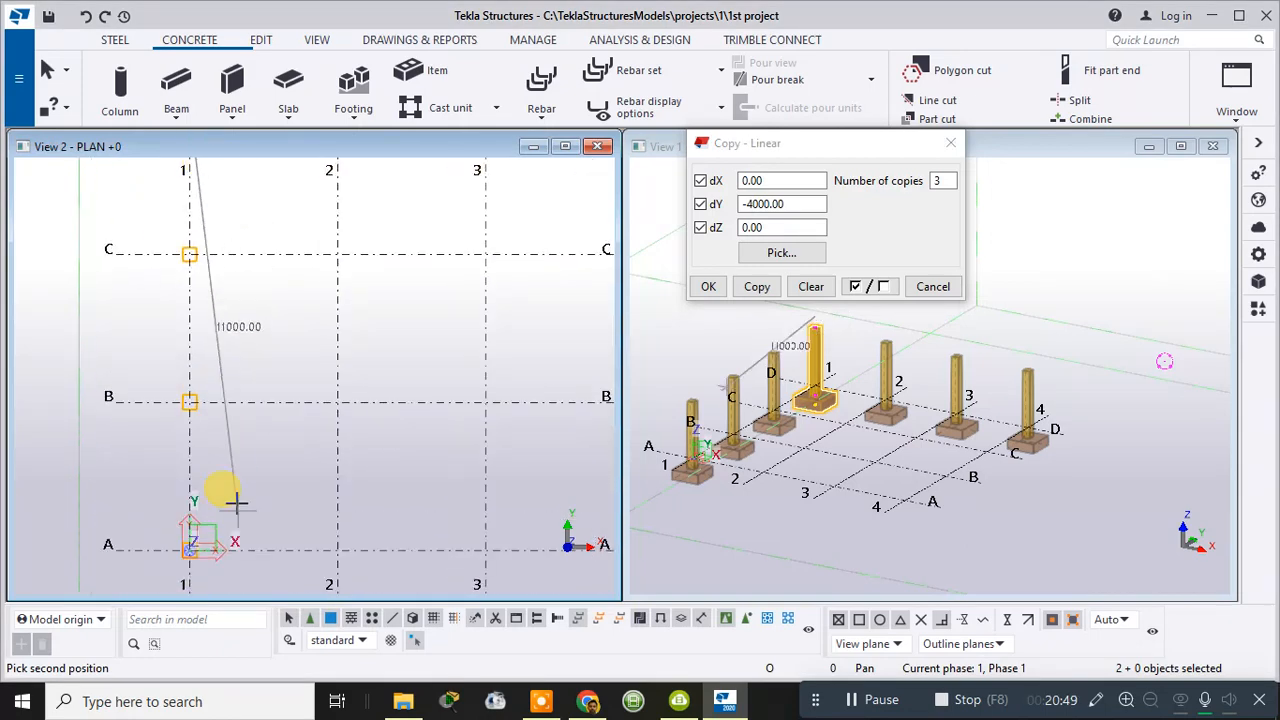
key("Escape")
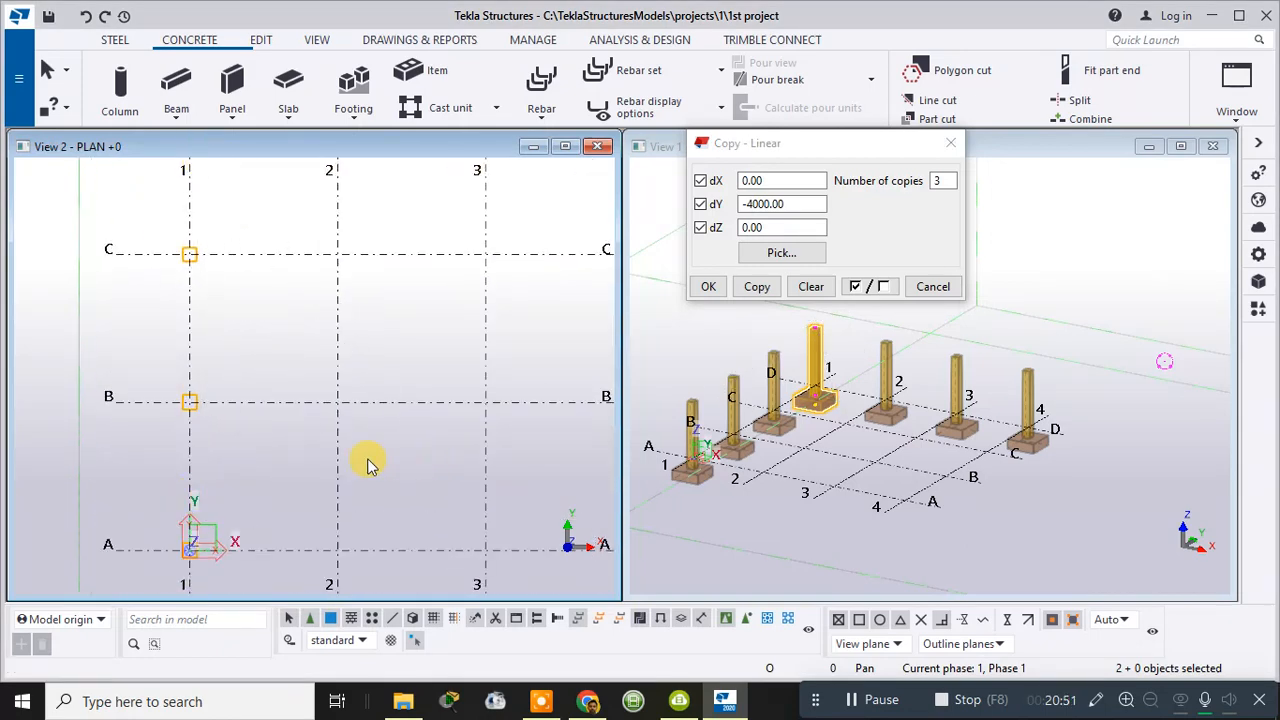
scroll(228, 541, "down", 2)
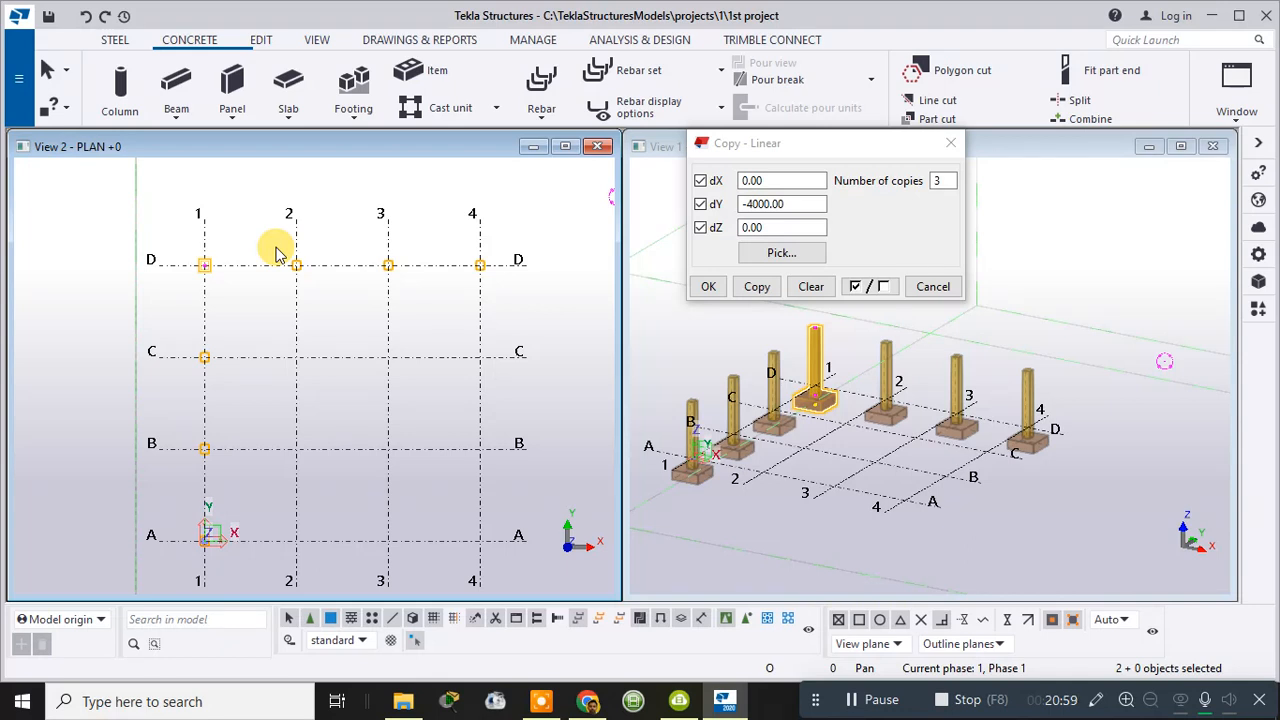
left_click(950, 143)
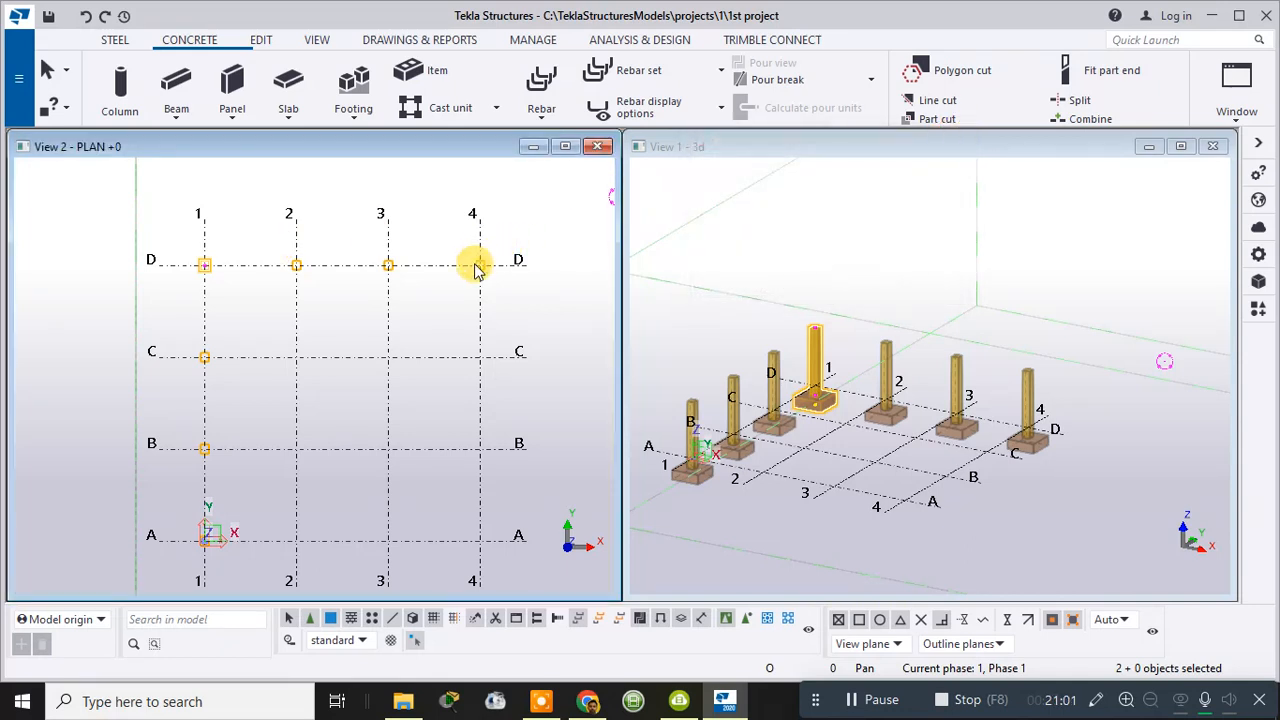
left_click(884, 378)
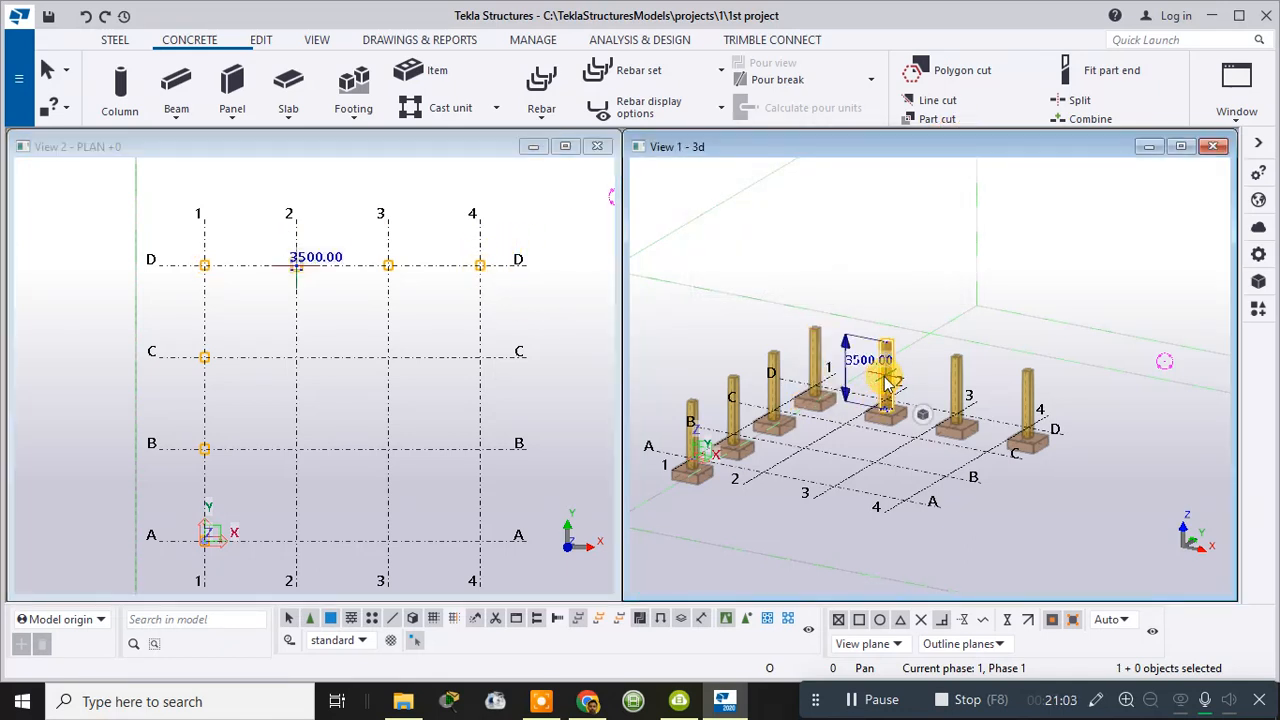
left_click(895, 420)
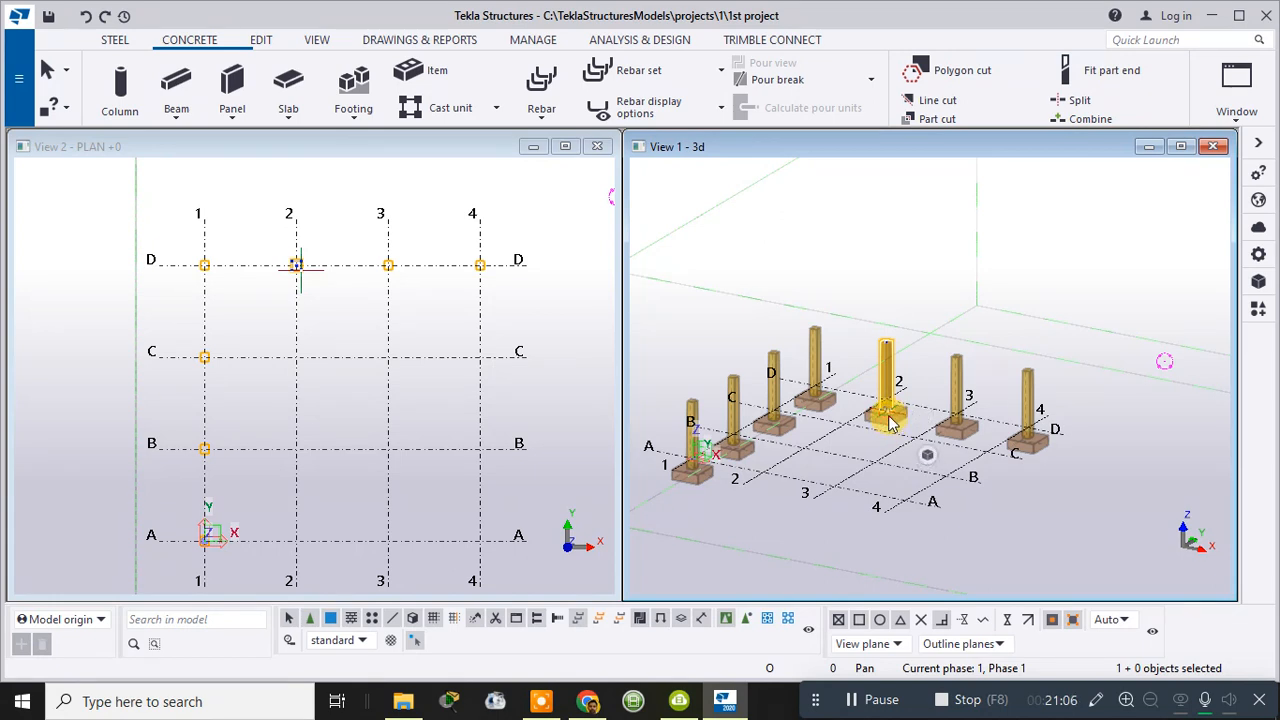
left_click(946, 277)
left_click(895, 418)
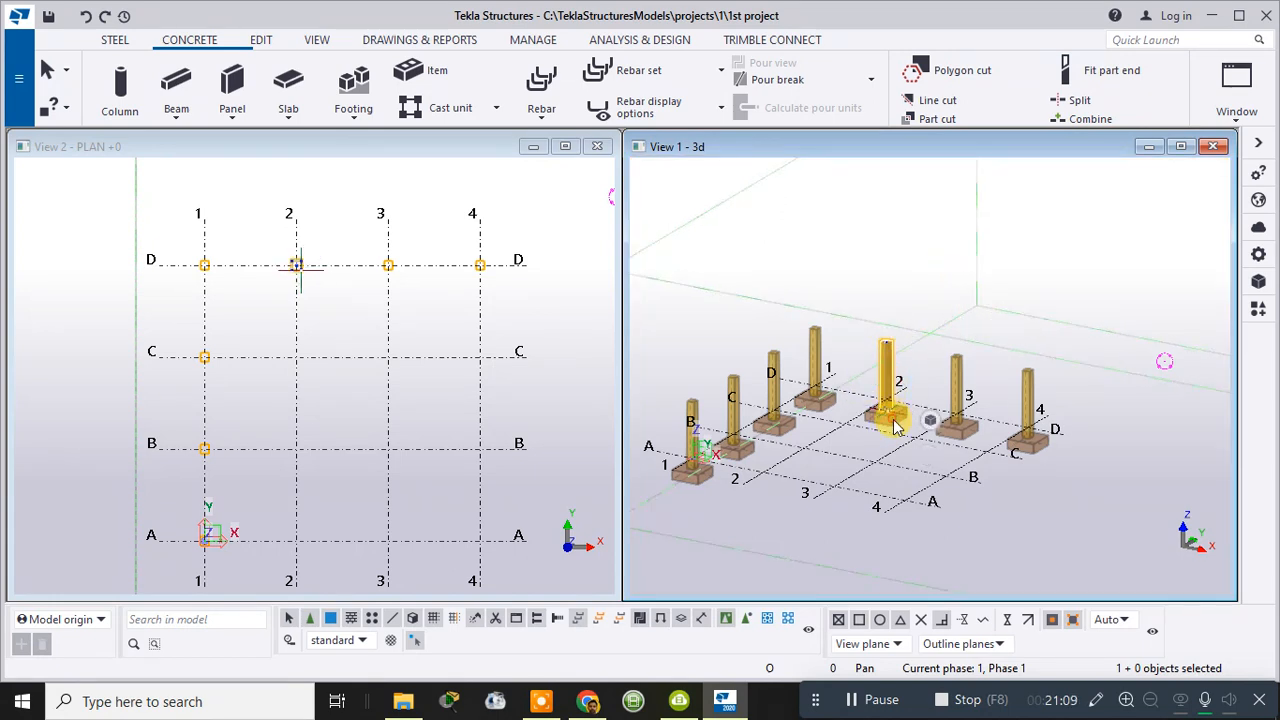
left_click(895, 420, "ctrl")
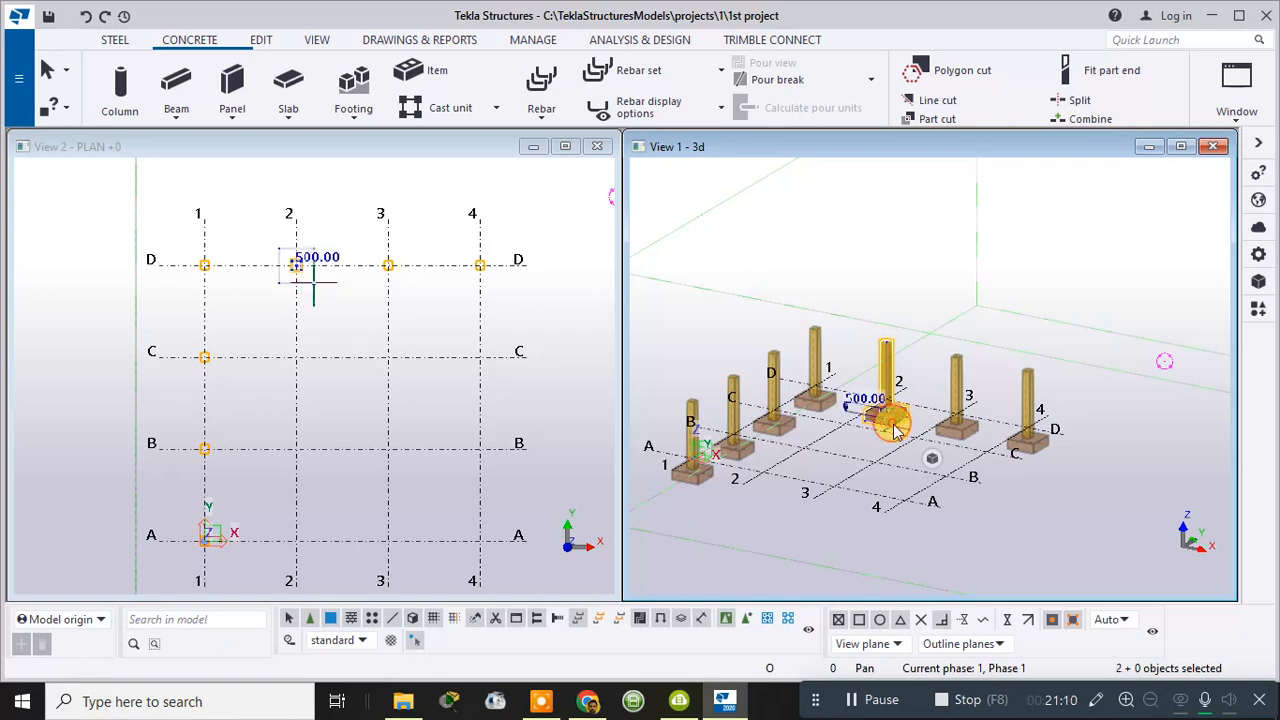
left_click(955, 440, "ctrl")
left_click(958, 405, "ctrl")
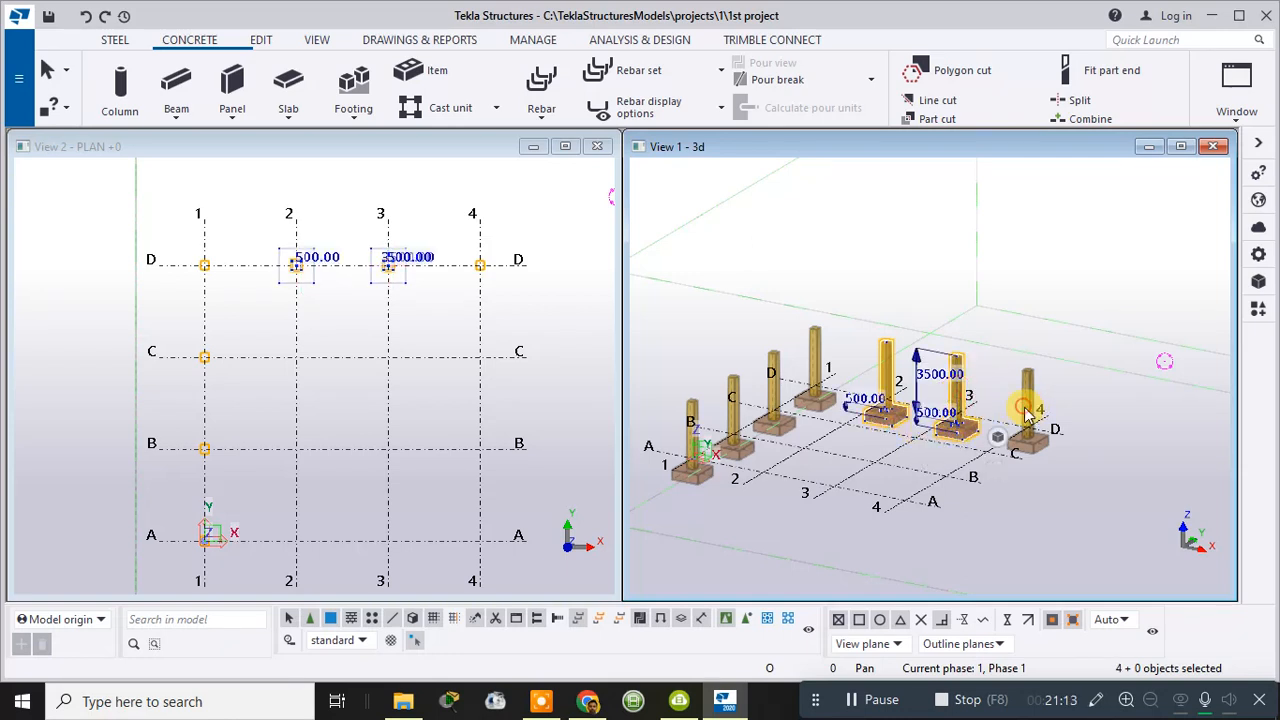
left_click(1027, 410, "ctrl")
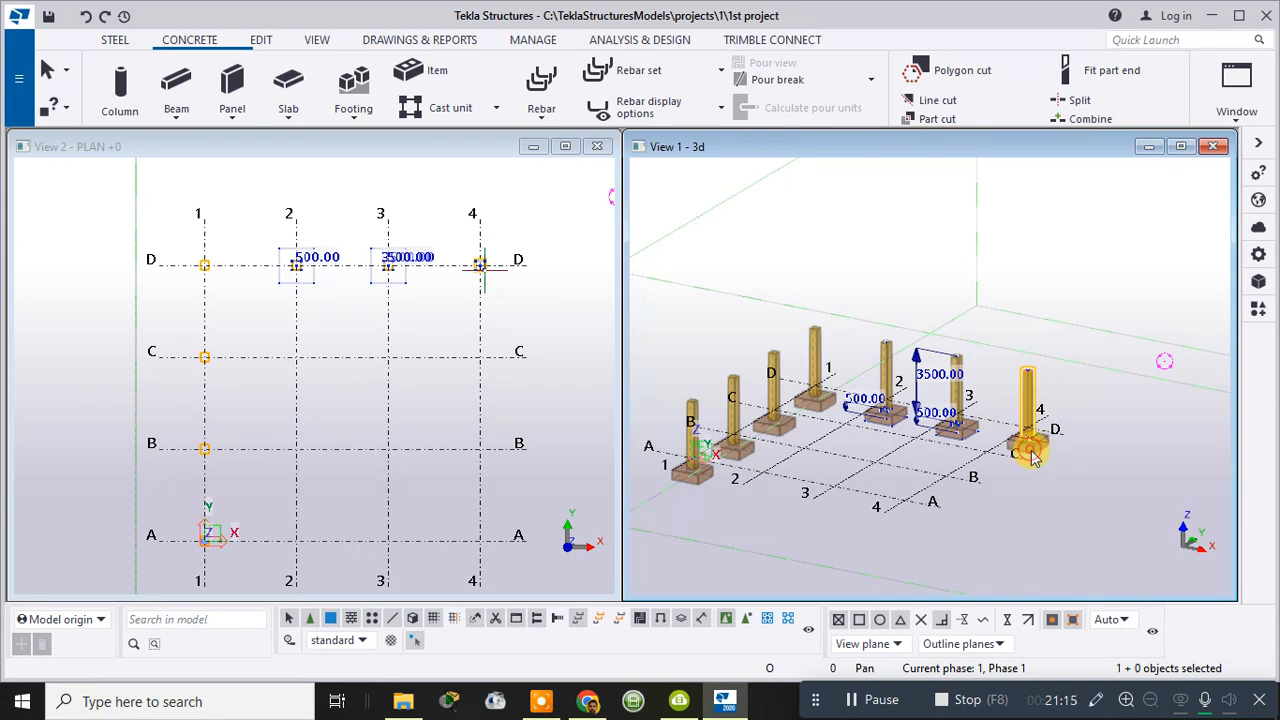
left_click(1040, 451, "ctrl")
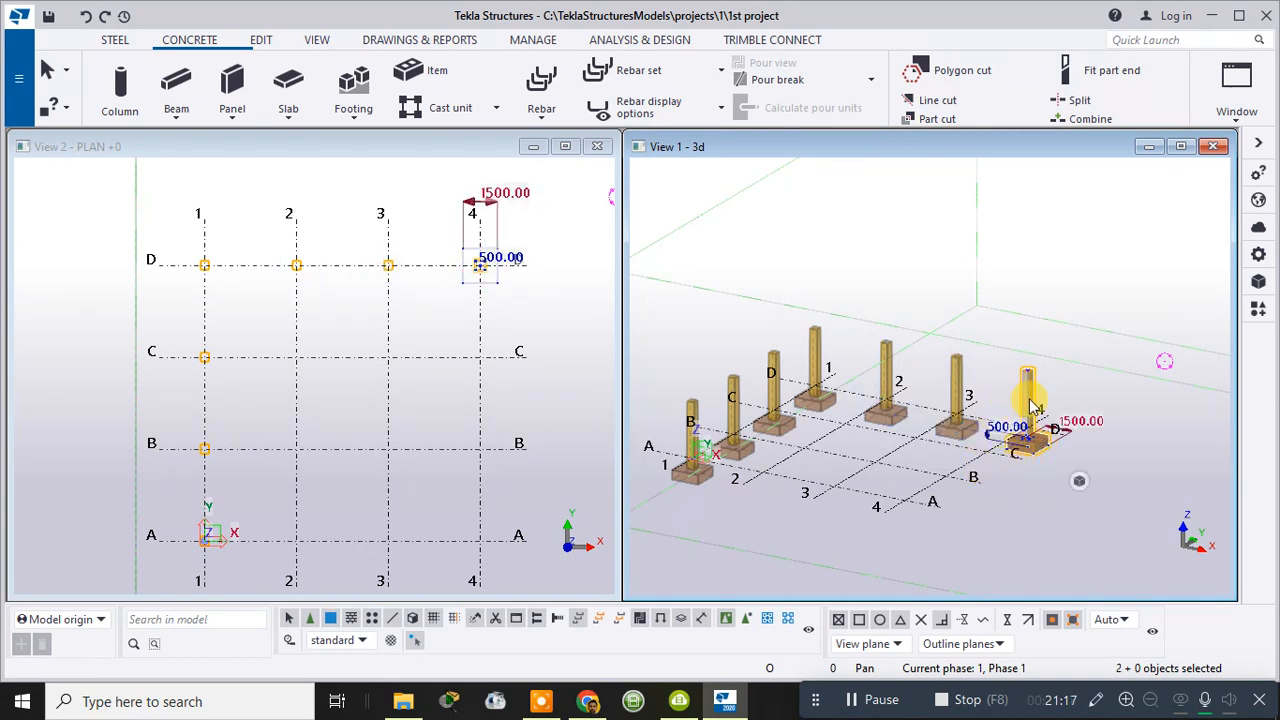
- Select the columns and footings at D-2, D-3 and D-4 in the 3D view and start a linear special copy of them
scroll(1035, 405, "up", 1)
left_click_drag(825, 318, 1080, 475)
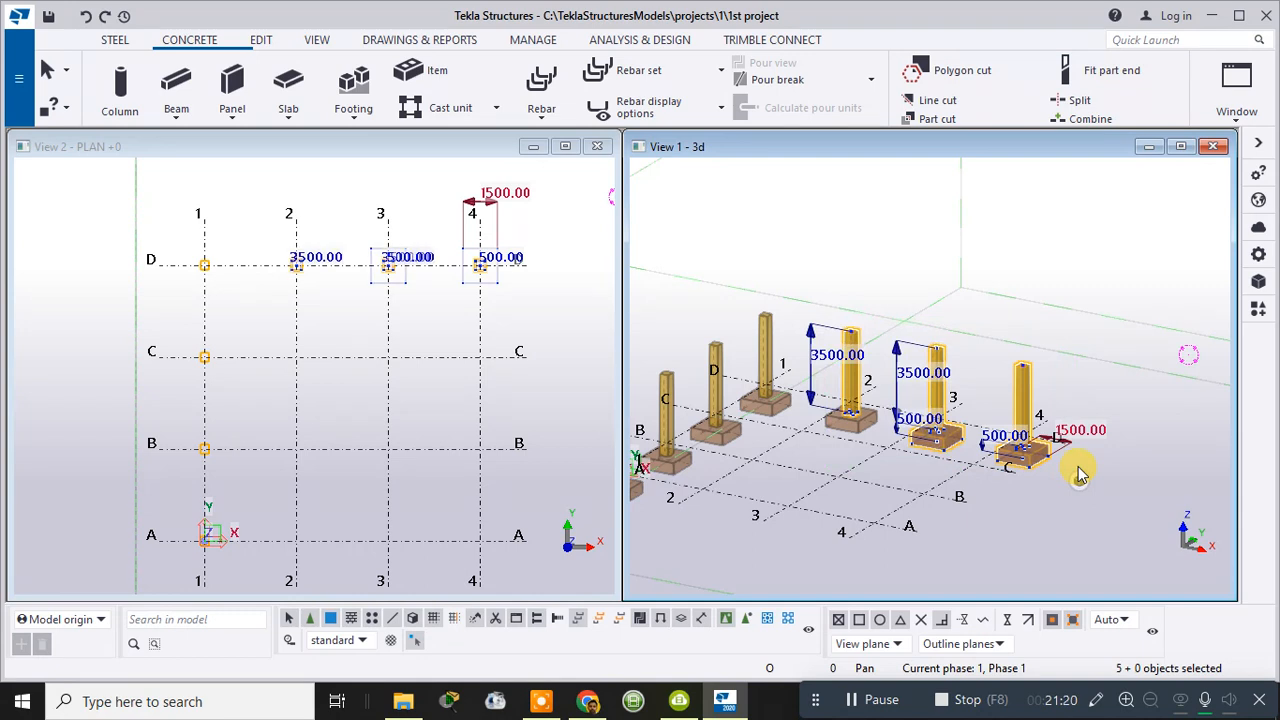
left_click(855, 435, "ctrl")
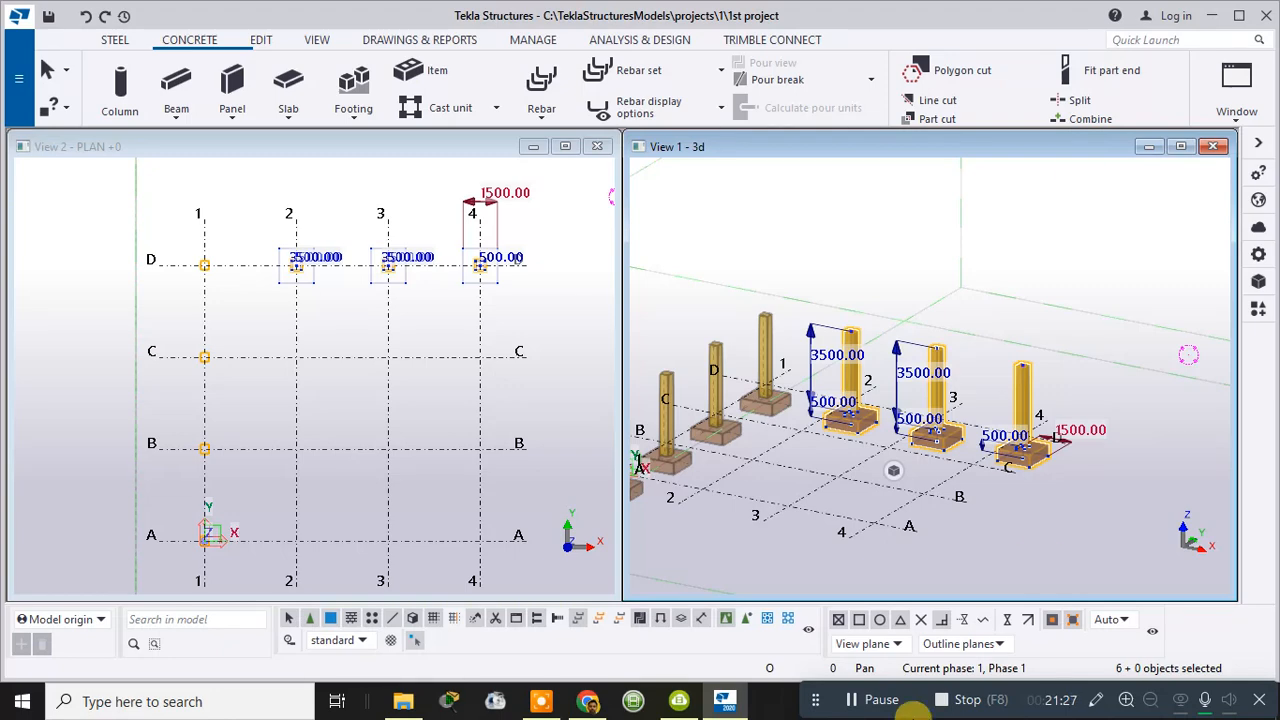
right_click(878, 262)
mouse_move(920, 288)
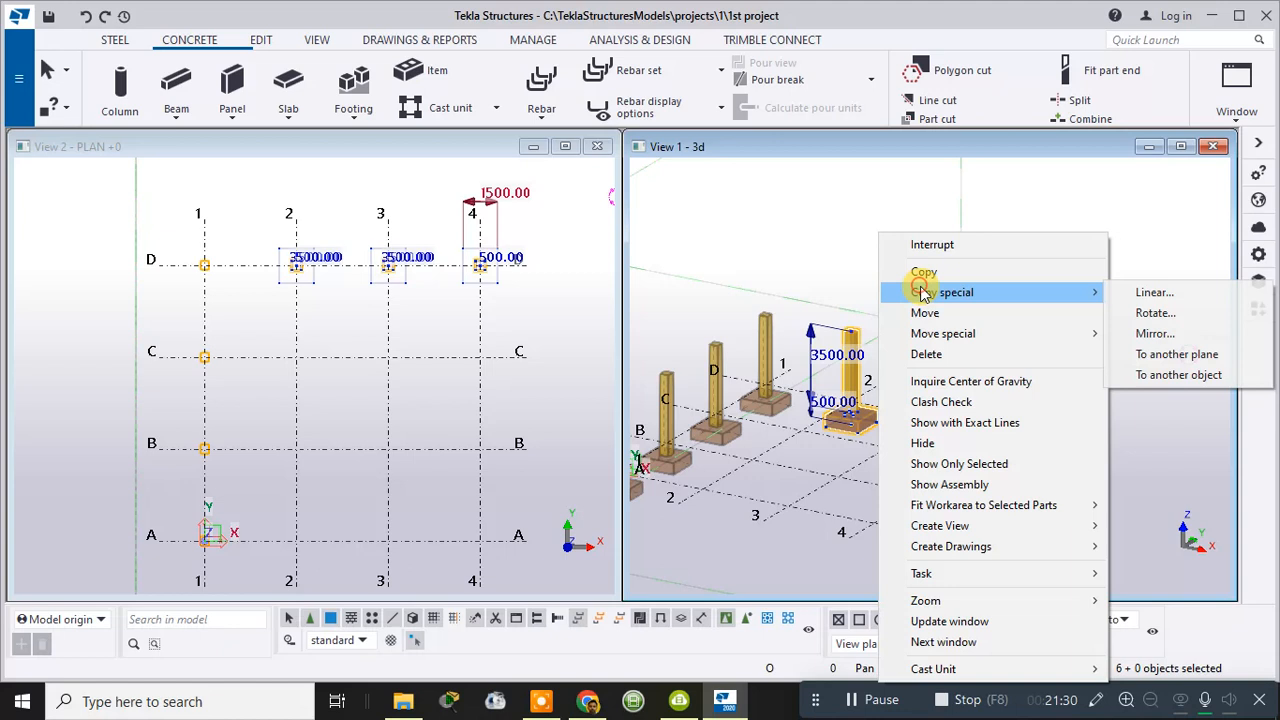
left_click(1150, 293)
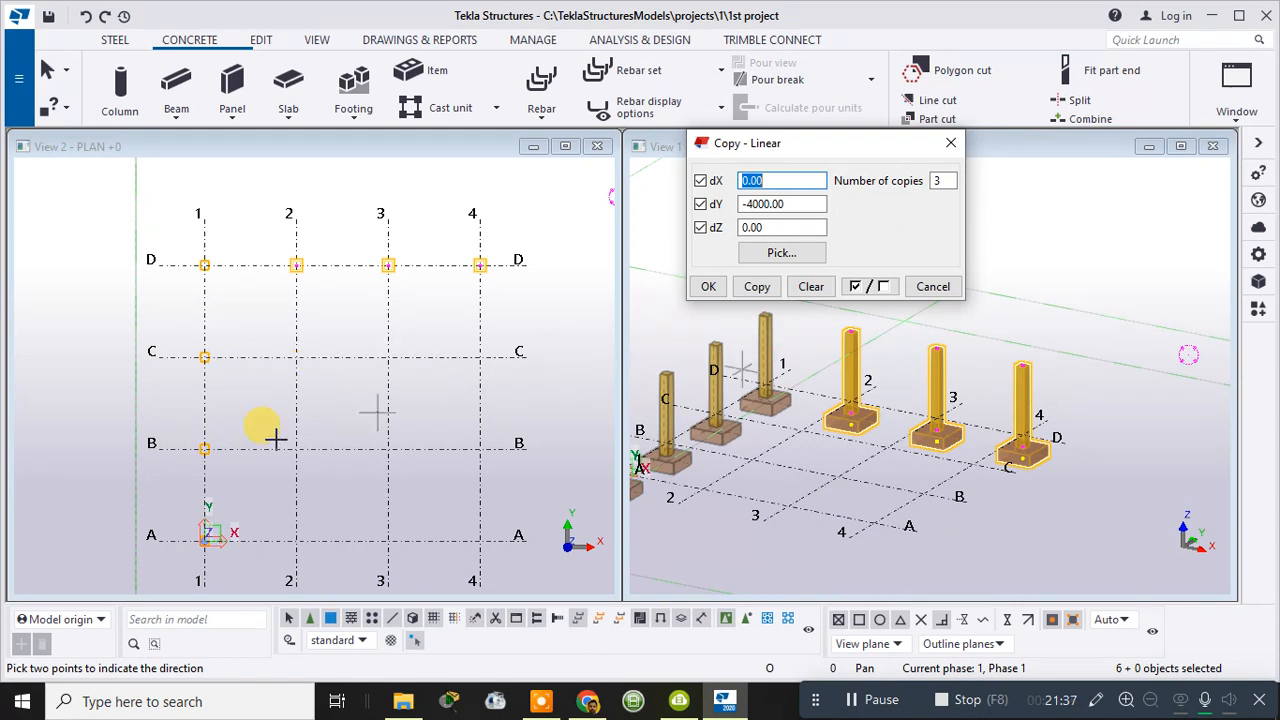
- Make 3 linear copies at dY -4000 from the D-2 intersection to fill grid lines 2 to 4, and close the copy dialog
left_click(770, 254)
scroll(303, 352, "up", 2)
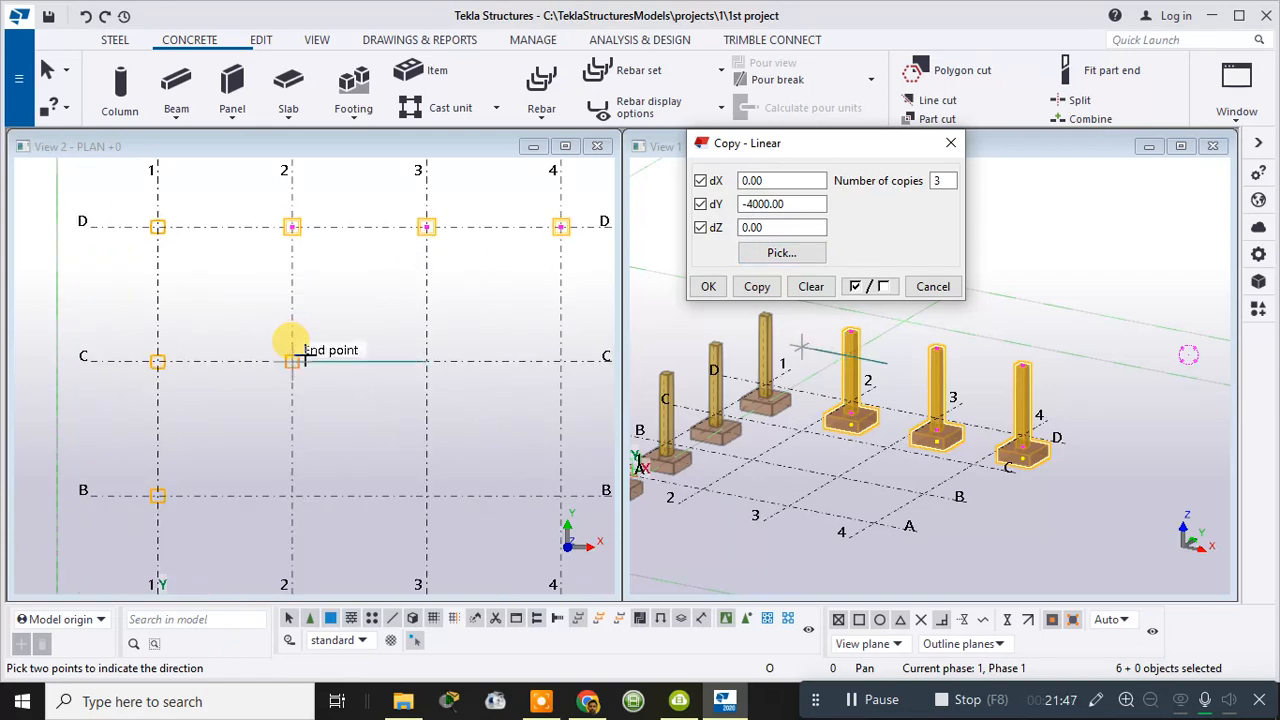
scroll(303, 352, "up", 2)
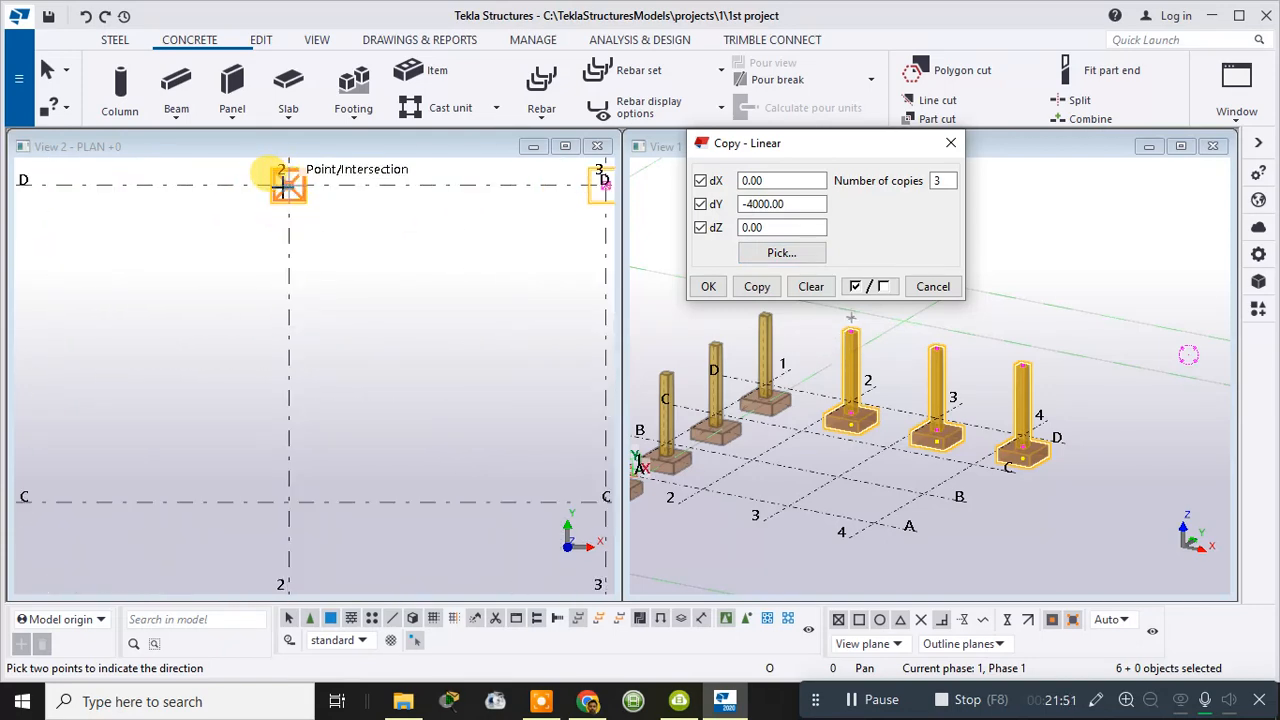
scroll(288, 188, "up", 2)
scroll(288, 190, "up", 2)
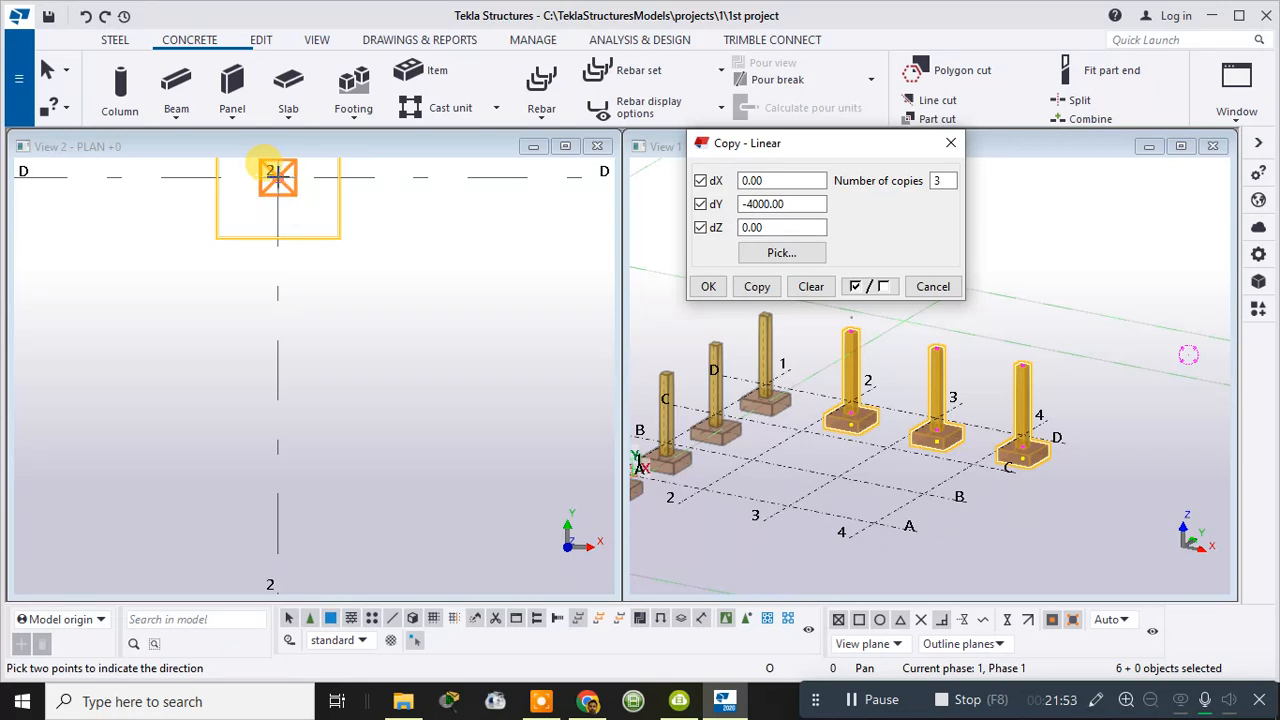
left_click(277, 178)
scroll(306, 294, "down", 5)
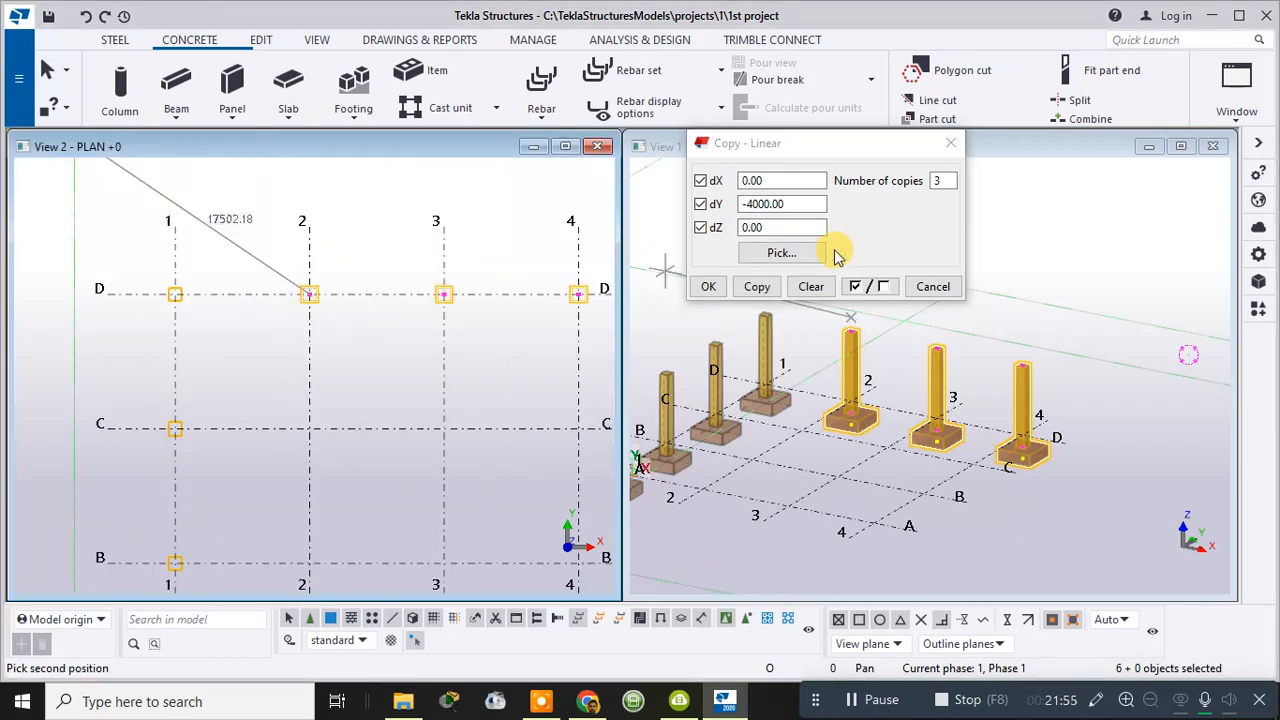
left_click(757, 287)
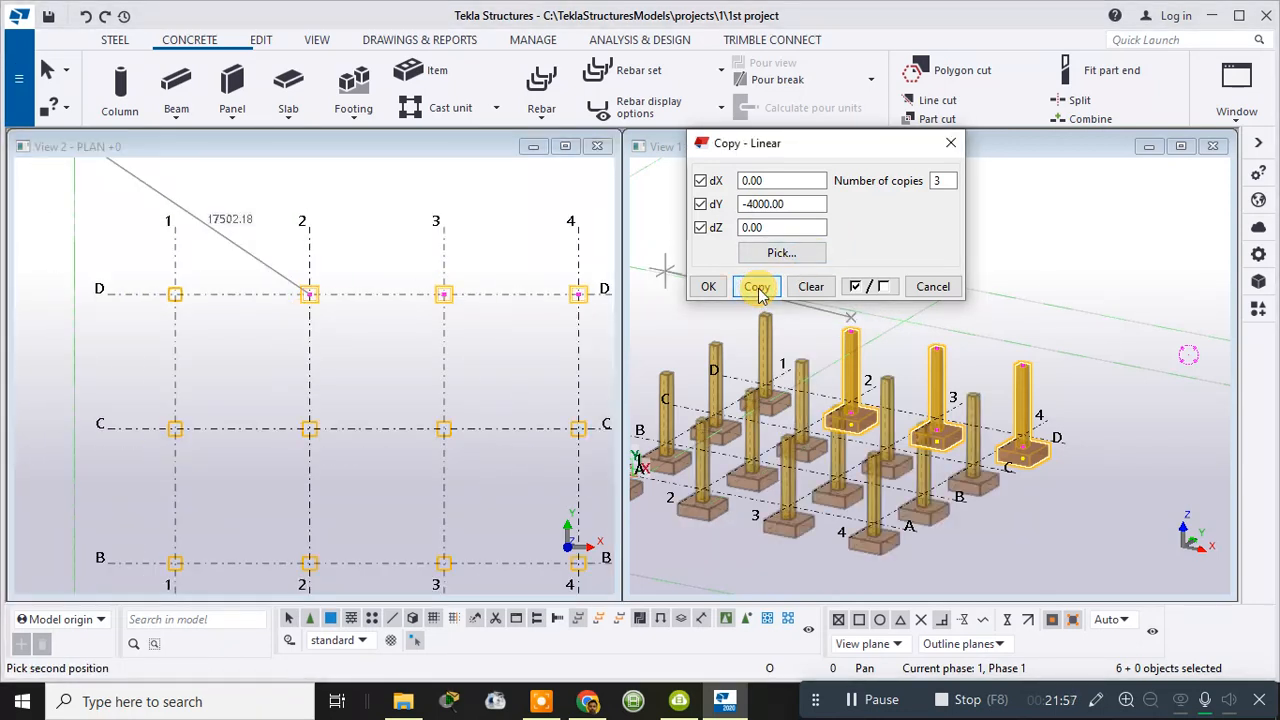
scroll(435, 420, "down", 5)
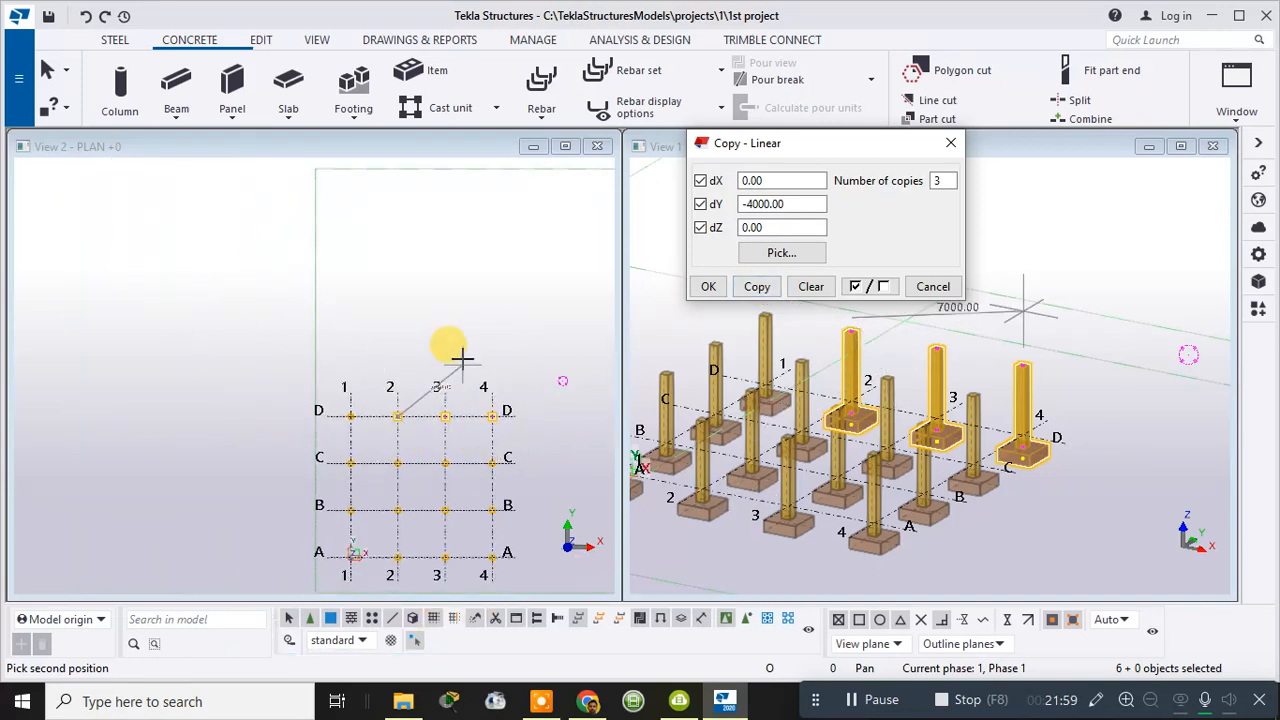
middle_click_drag(453, 290, 448, 280)
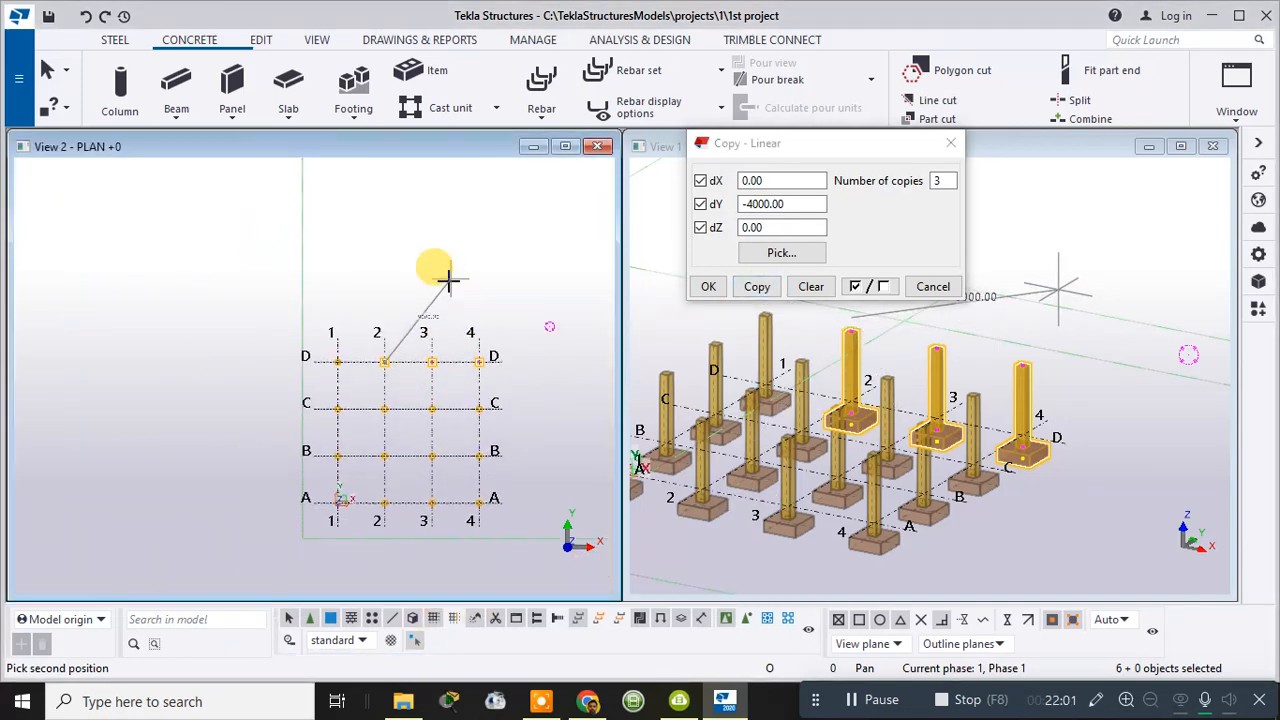
key("Escape")
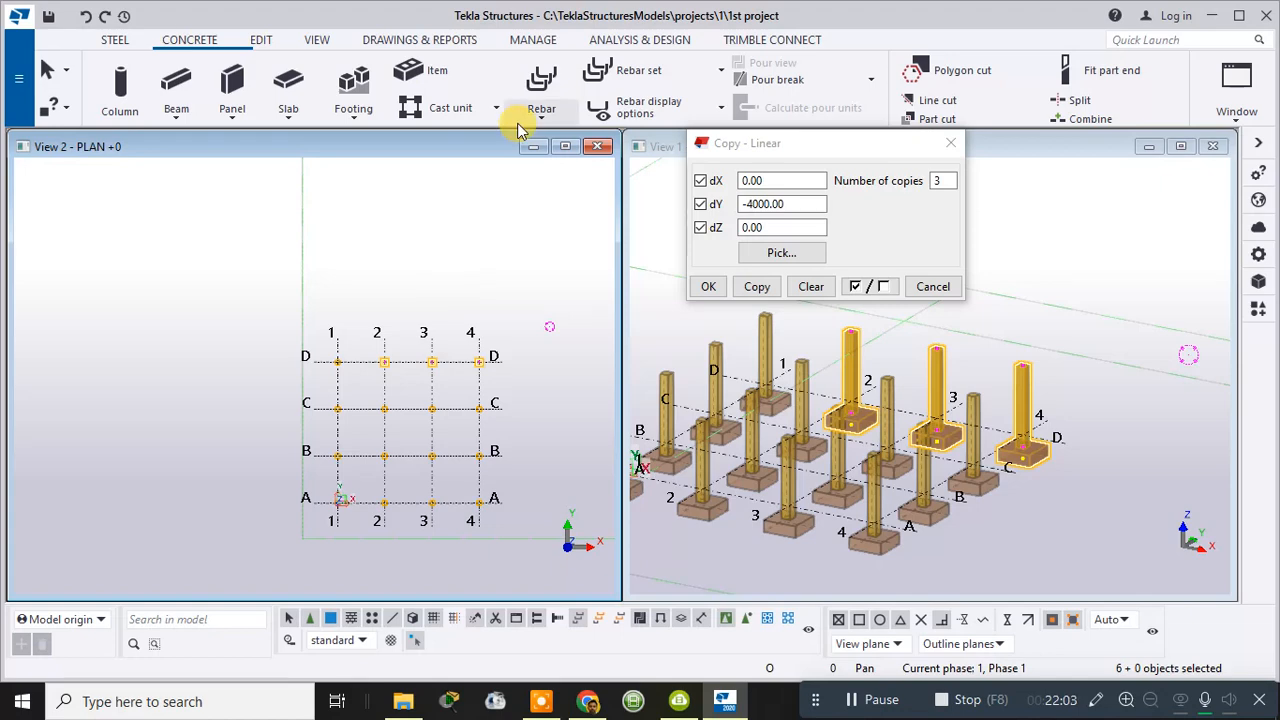
left_click(708, 286)
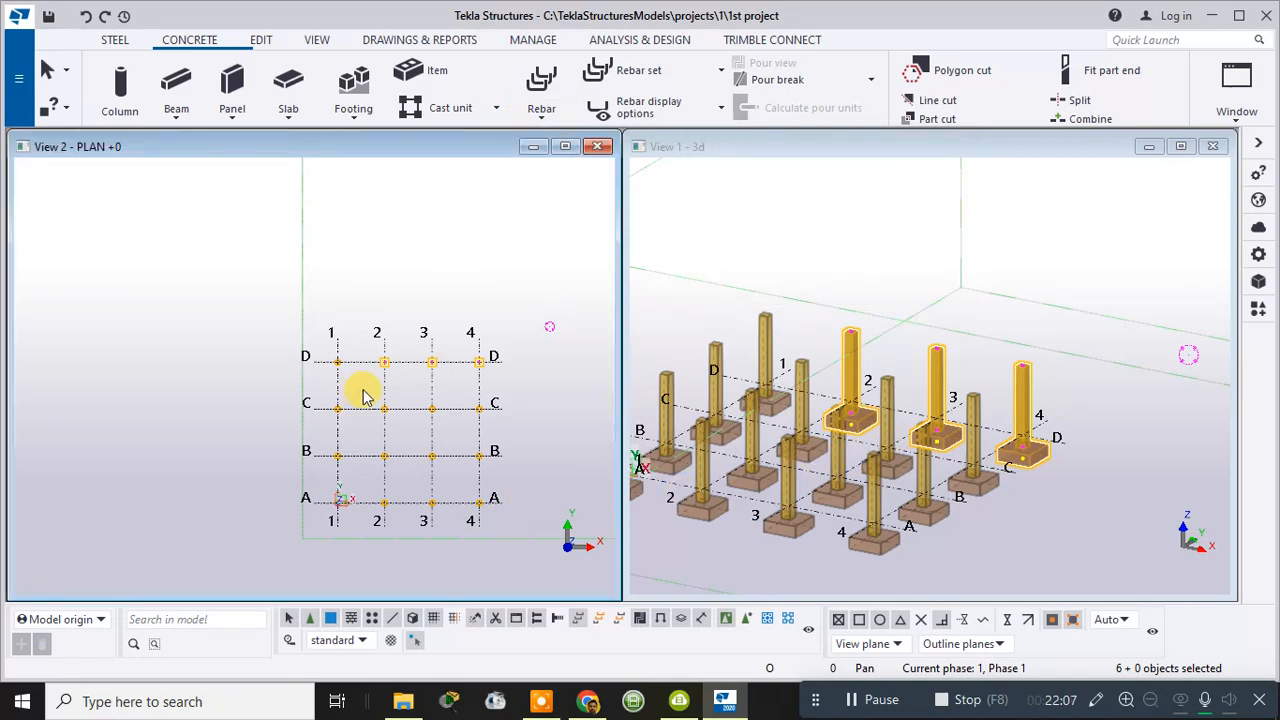
- Examine the copied columns and footings across the grid from the side, from above and at an angle in the 3D view
scroll(455, 543, "up", 2)
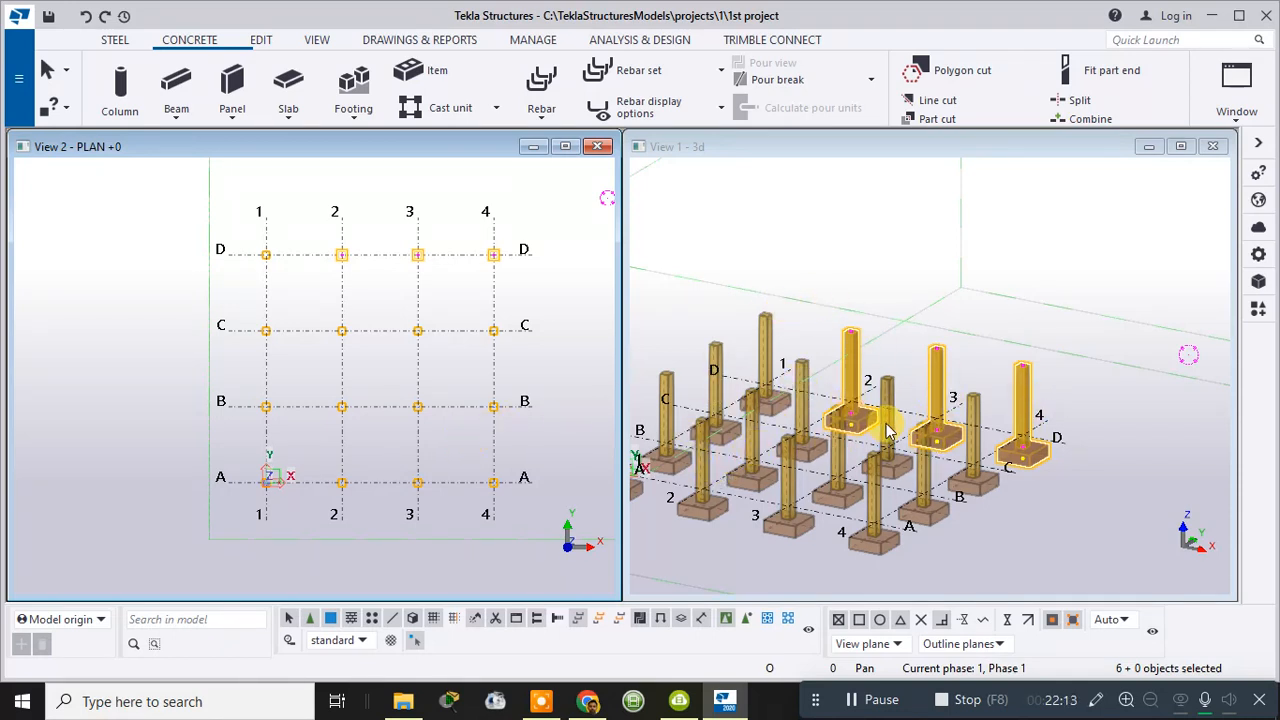
middle_click_drag(920, 303, 977, 206)
scroll(997, 275, "down", 3)
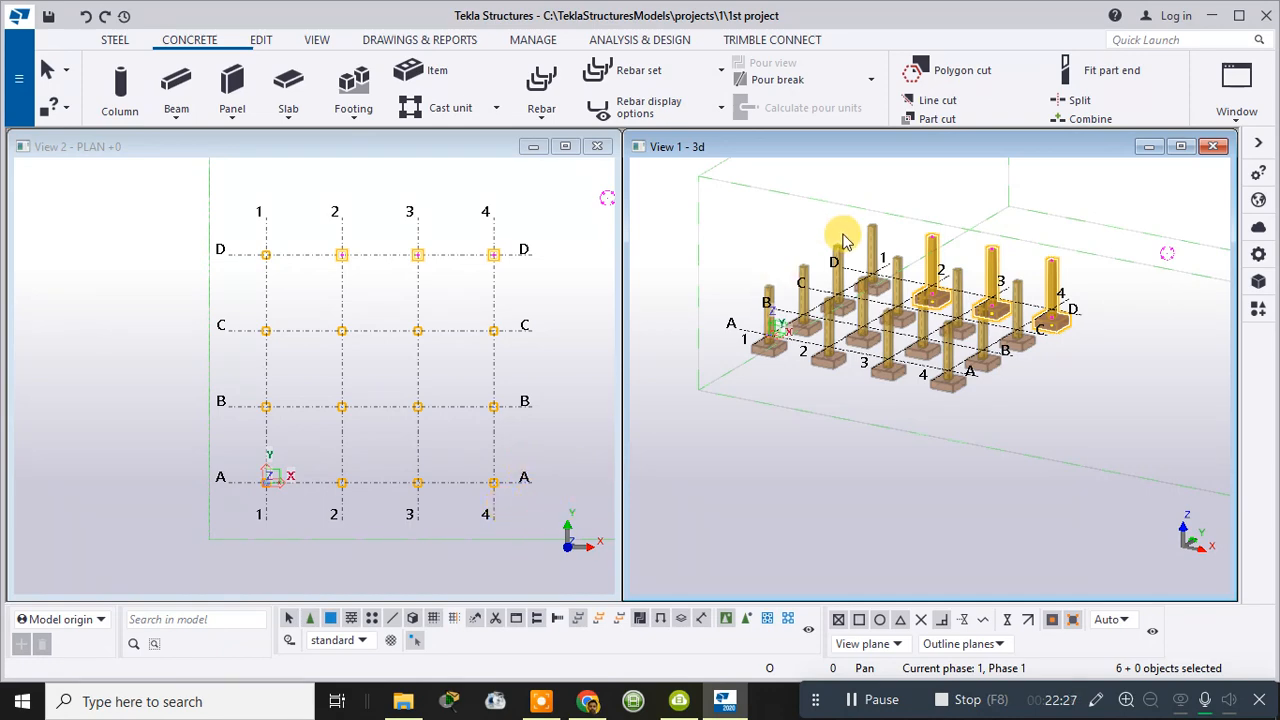
scroll(870, 250, "up", 2)
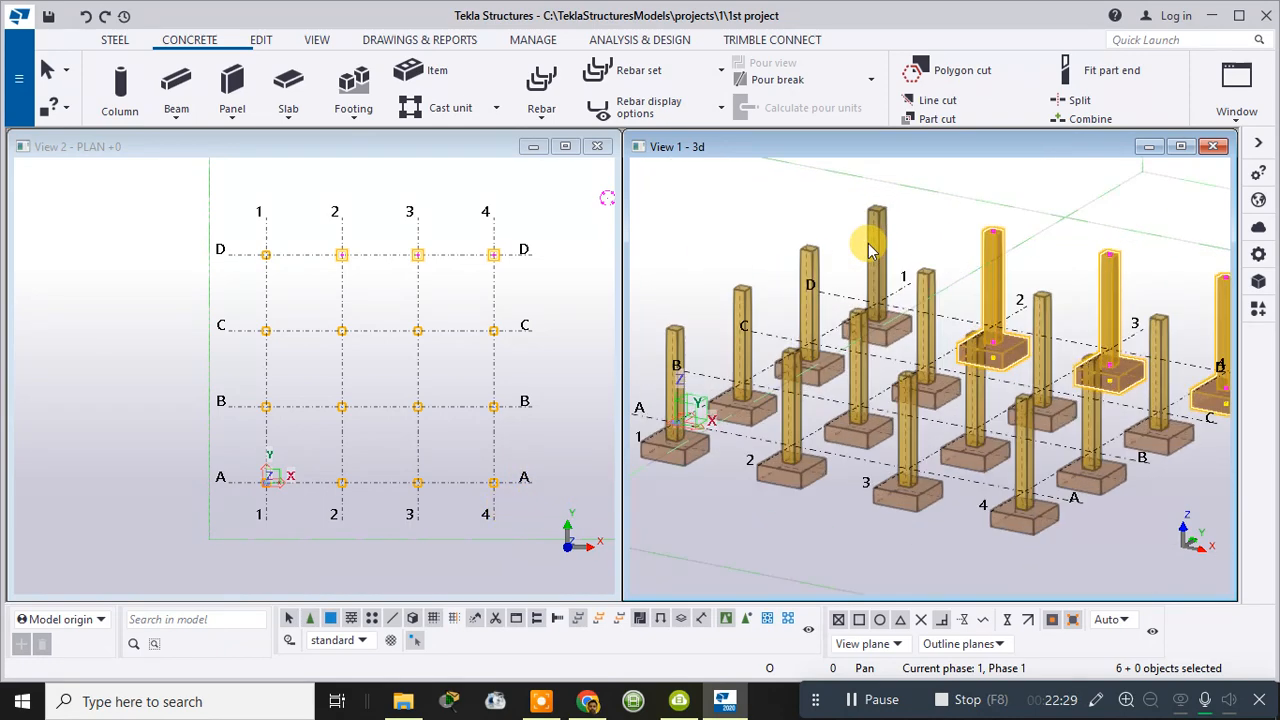
scroll(870, 250, "down", 3)
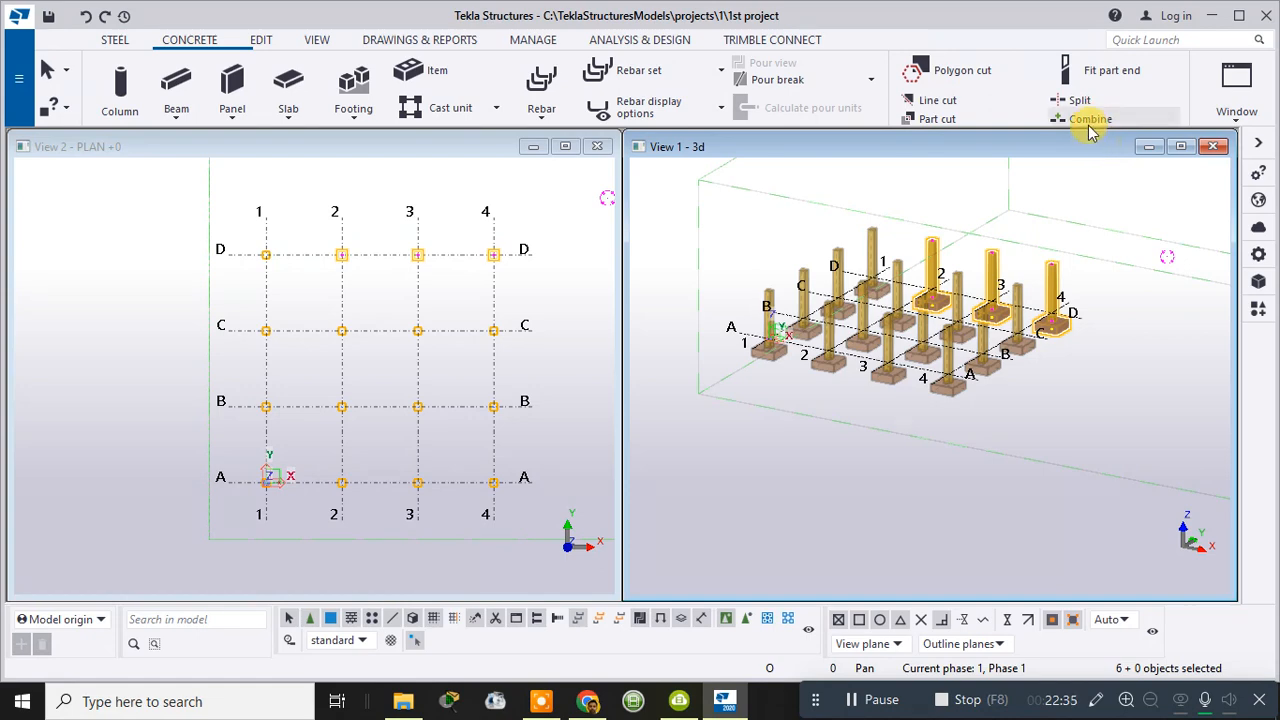
middle_click_drag(1048, 345, 1167, 265, "ctrl")
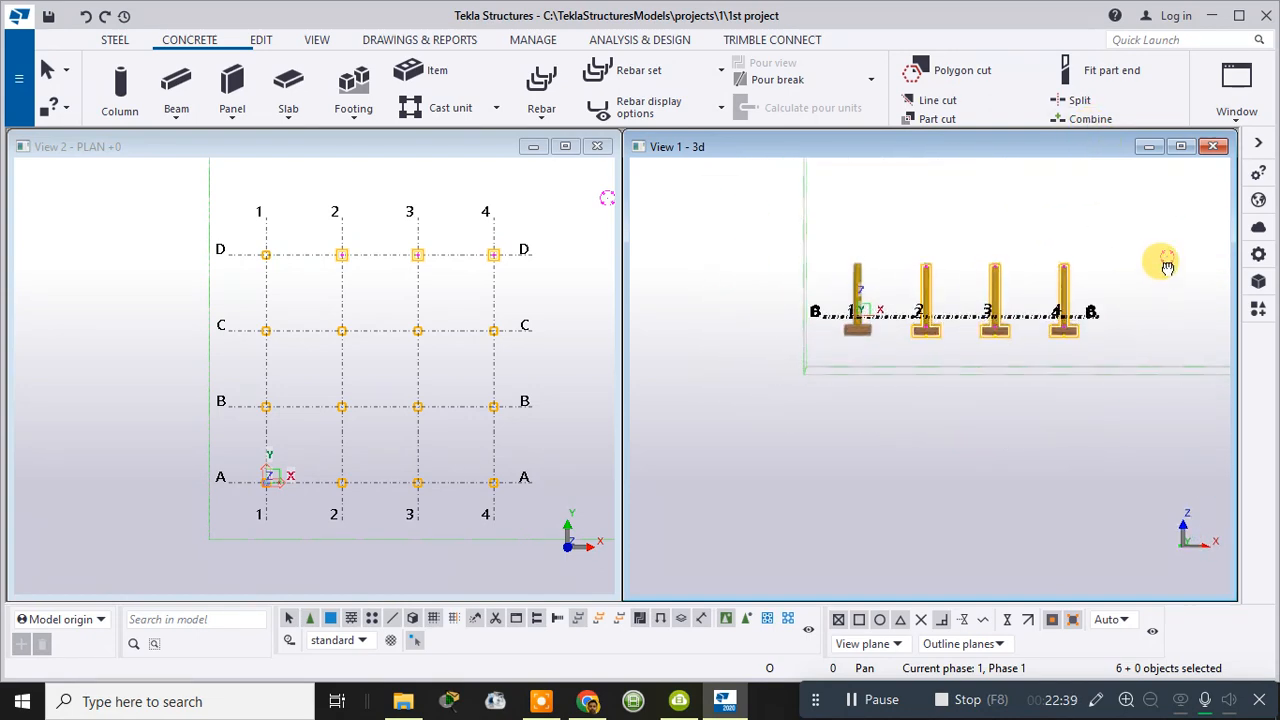
scroll(1020, 323, "up", 5)
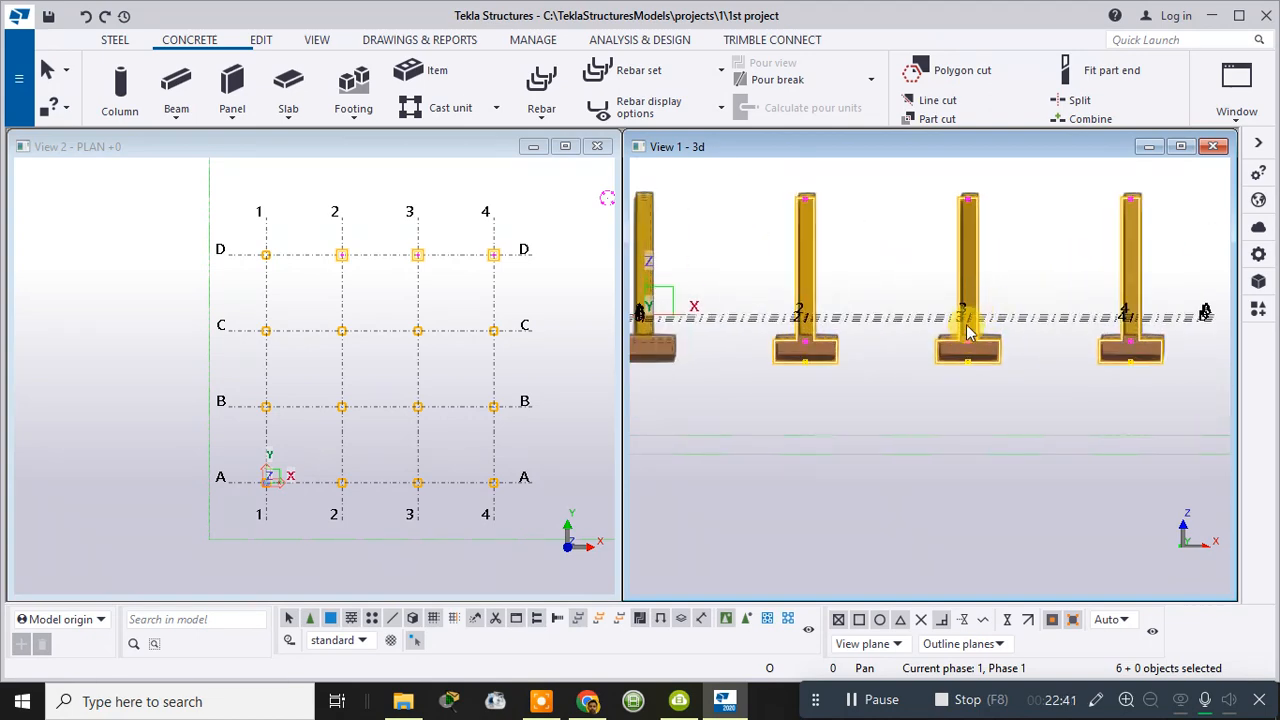
scroll(975, 338, "down", 3)
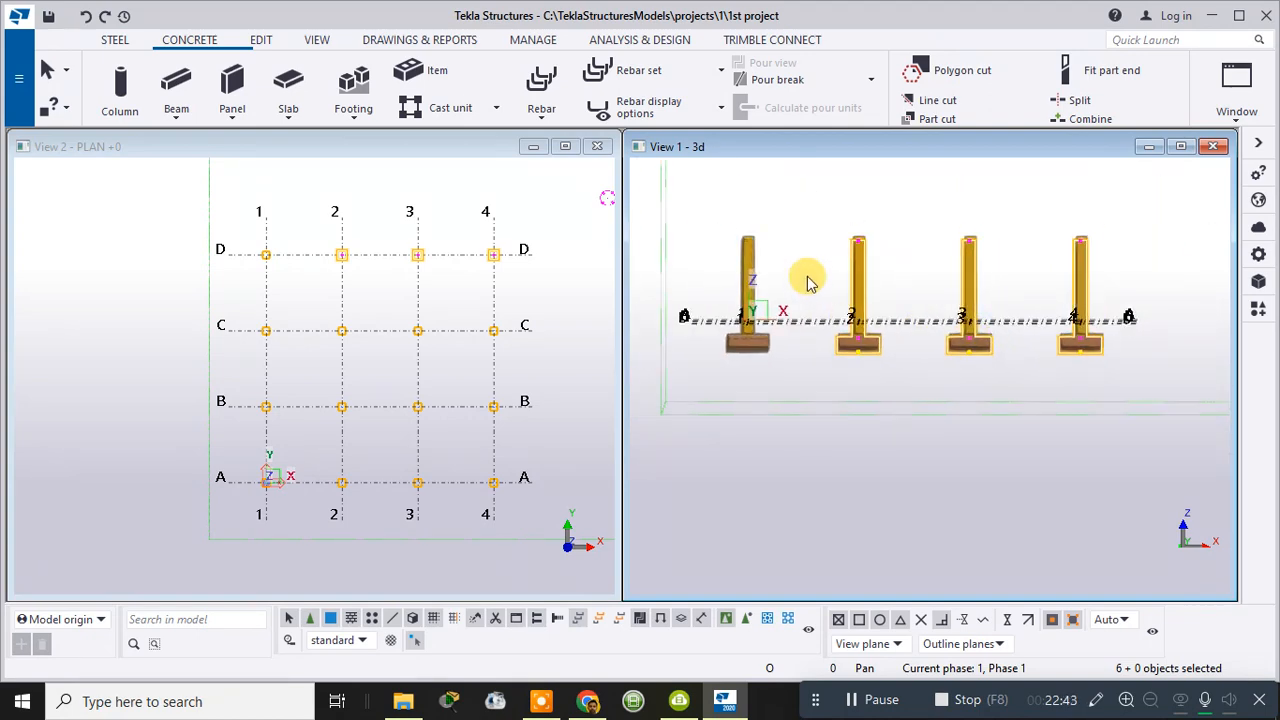
middle_click_drag(808, 277, 875, 303, "ctrl")
scroll(875, 303, "up", 3)
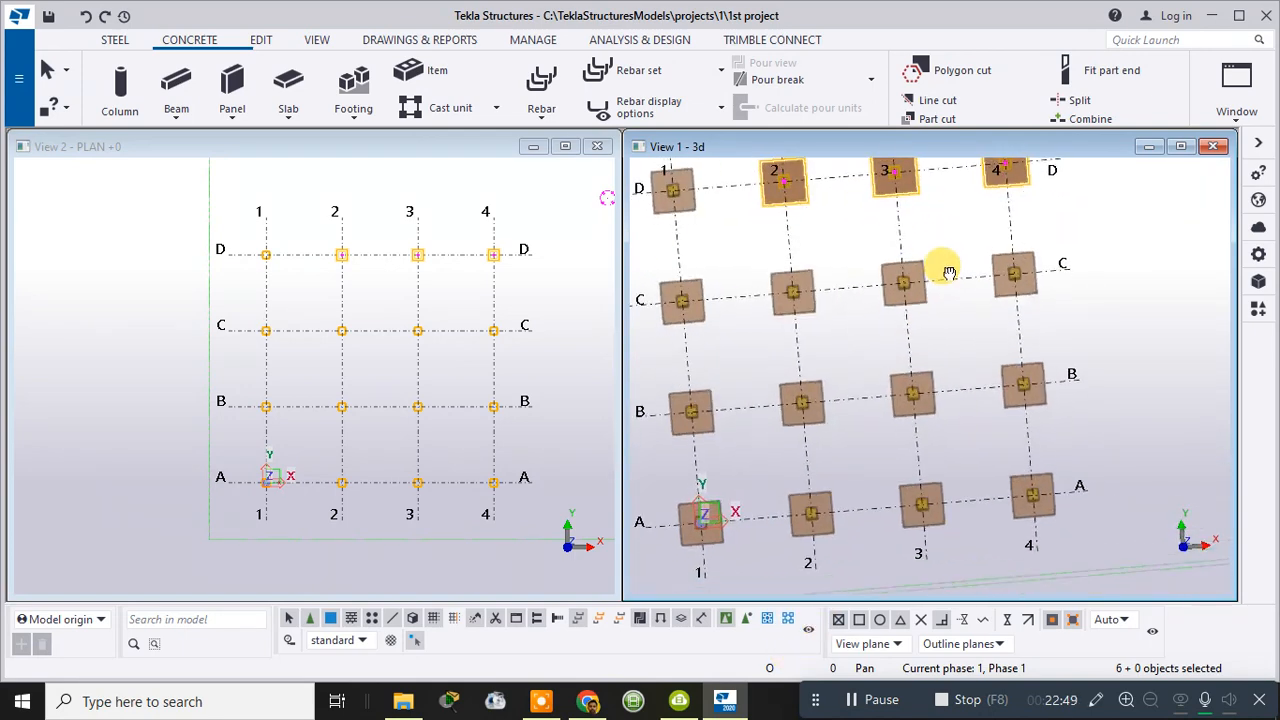
middle_click_drag(952, 297, 918, 62, "ctrl")
left_click(1058, 343)
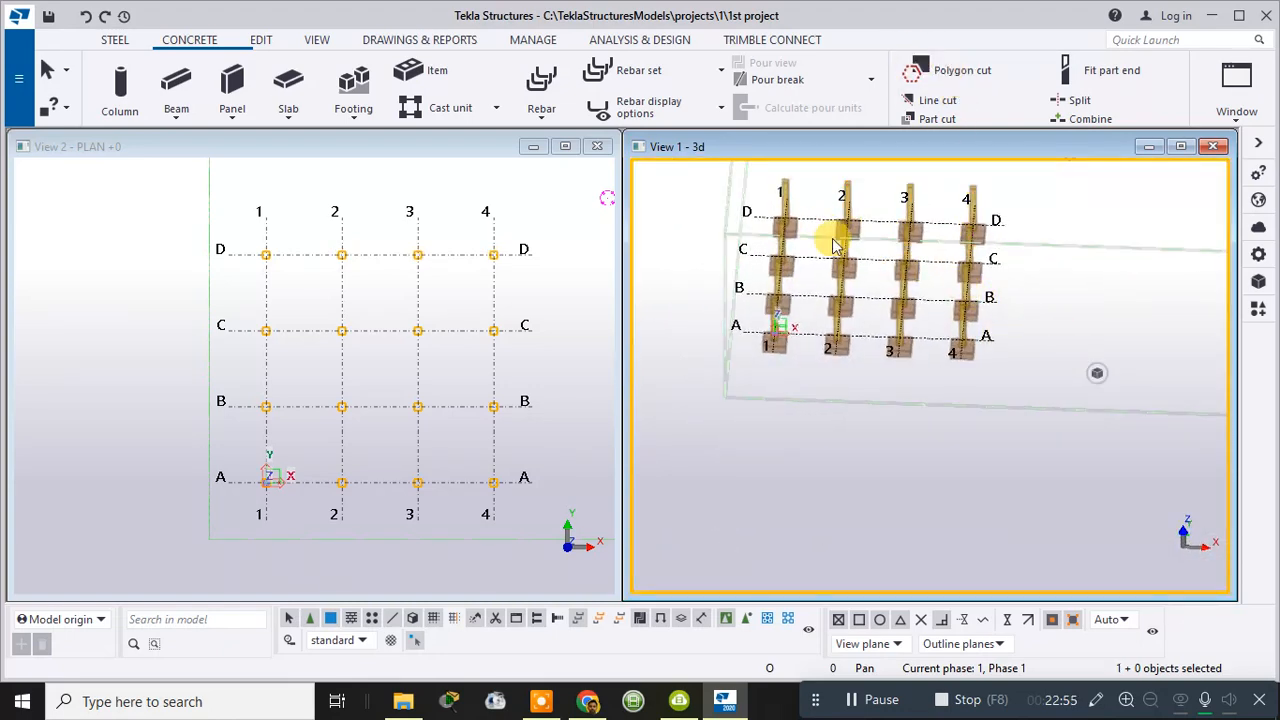
middle_click_drag(853, 260, 858, 234, "ctrl")
scroll(870, 226, "up", 6)
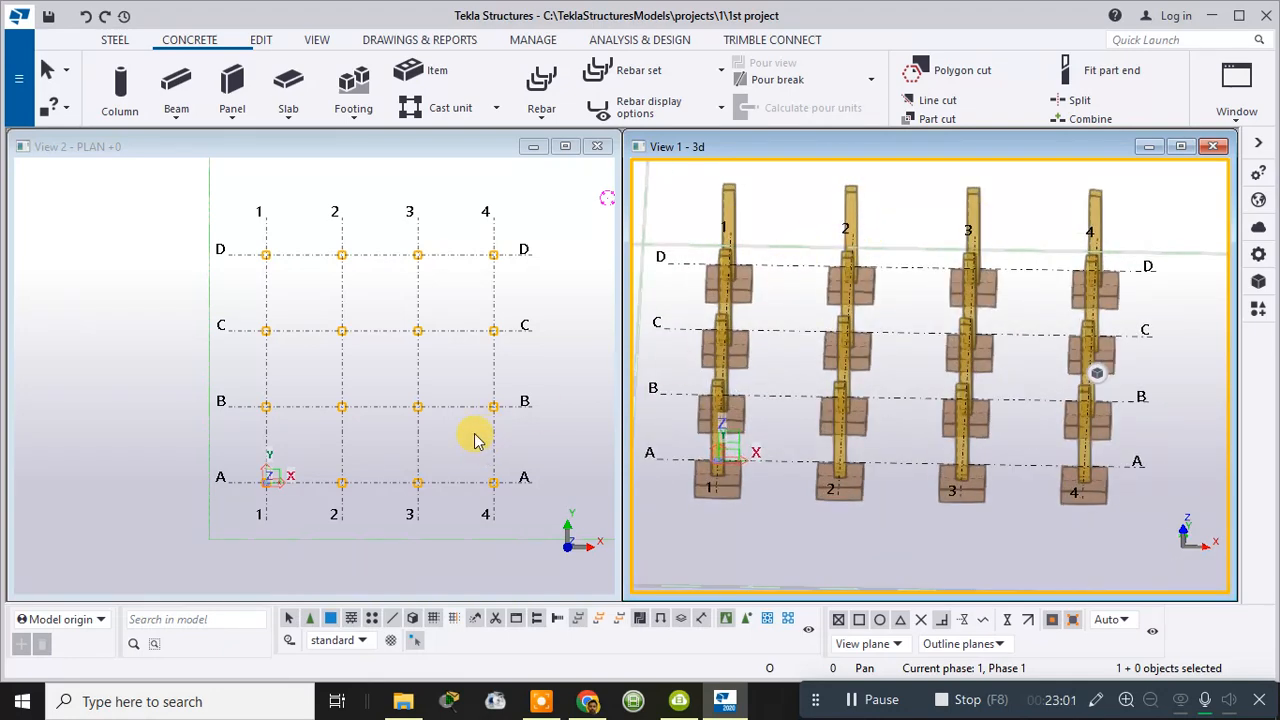
- Place a concrete beam along grid line A from the A-1 to the A-2 intersection in the plan view
scroll(323, 508, "up", 2)
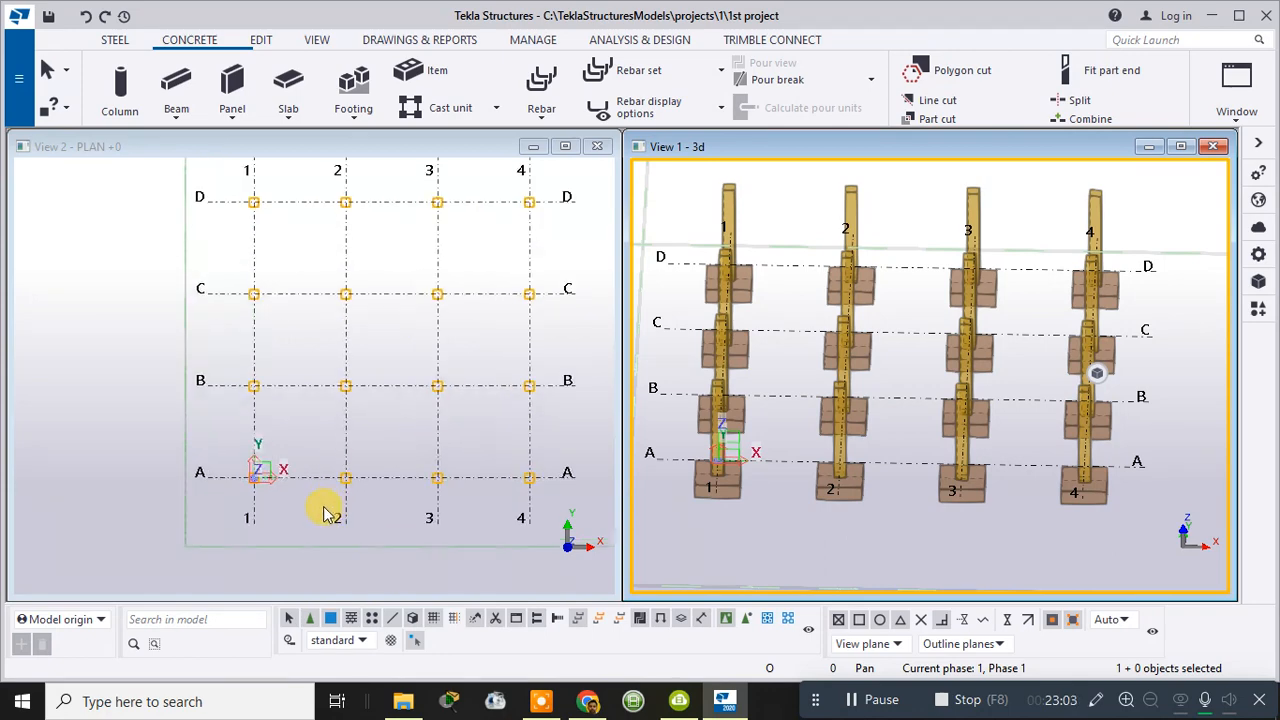
left_click(177, 118)
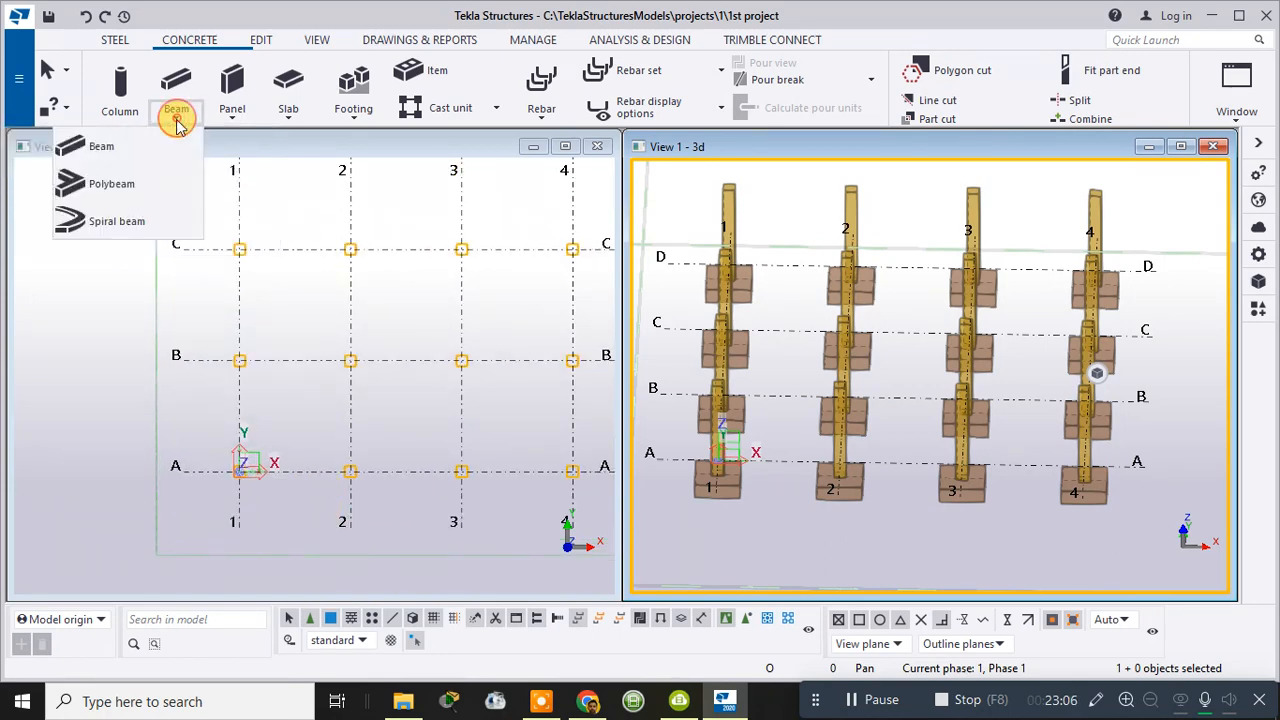
left_click(127, 150)
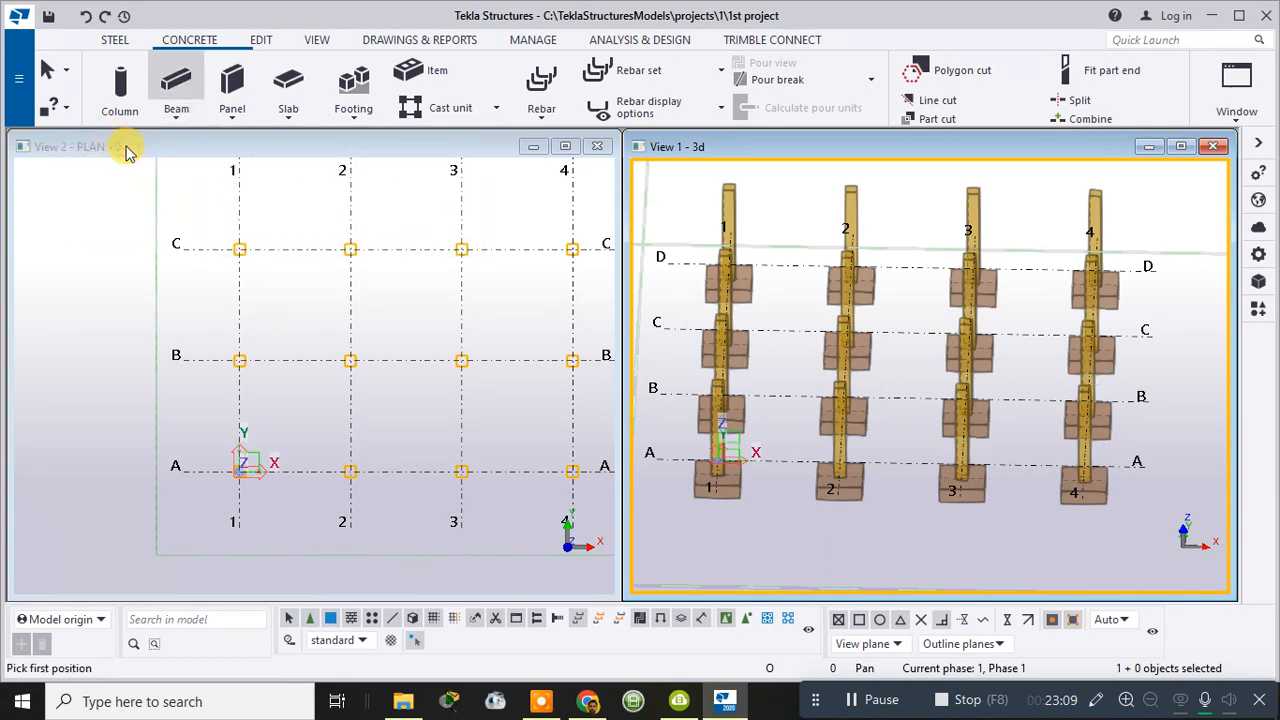
scroll(322, 491, "up", 3)
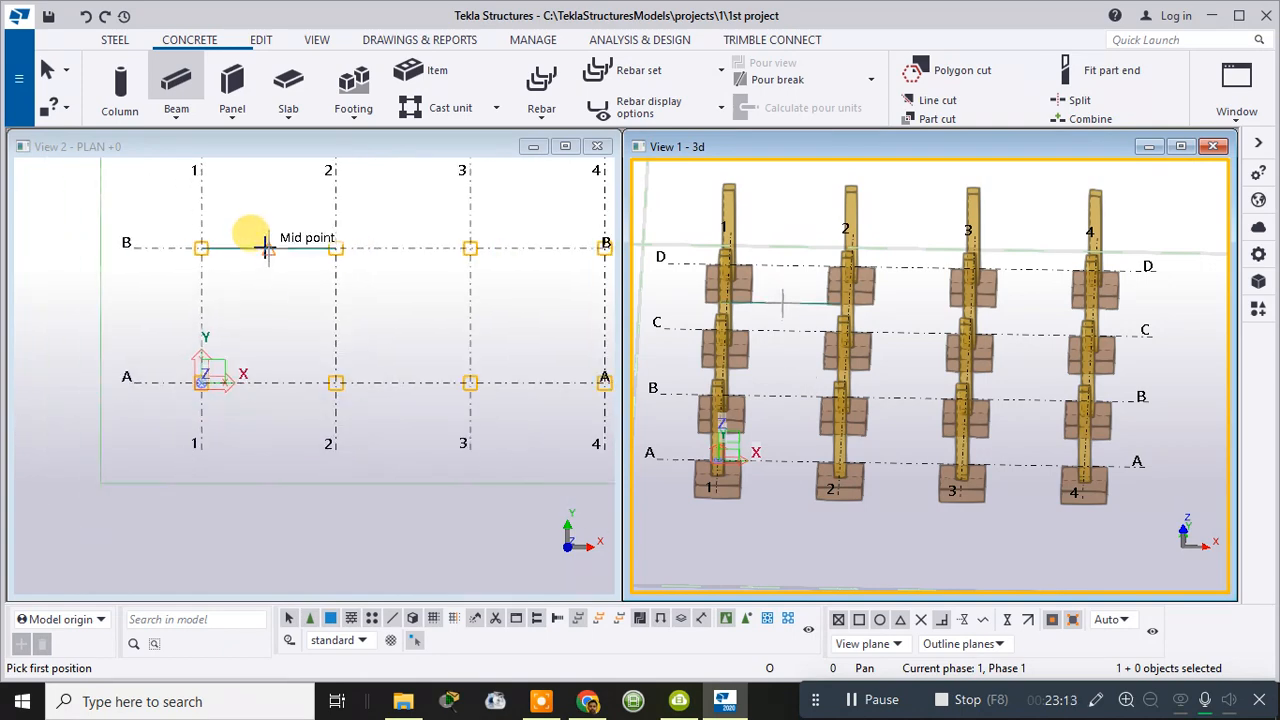
scroll(195, 405, "up", 5)
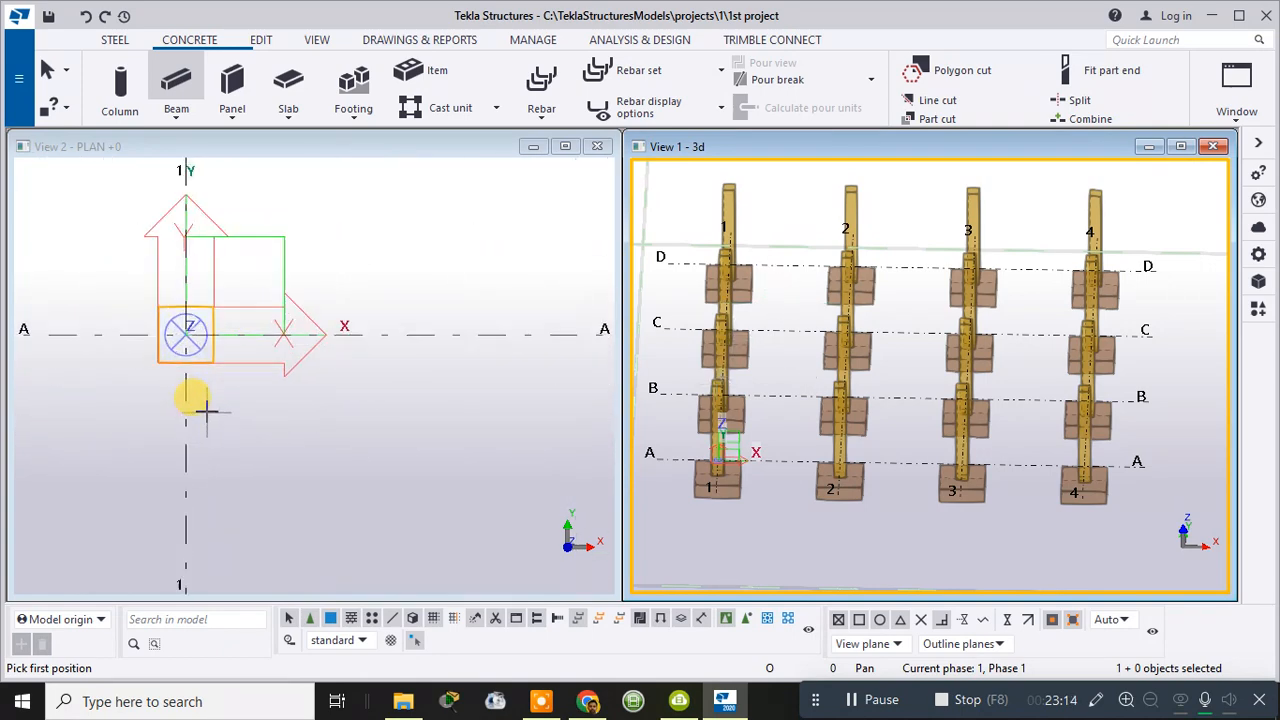
left_click(186, 334)
scroll(507, 370, "down", 3)
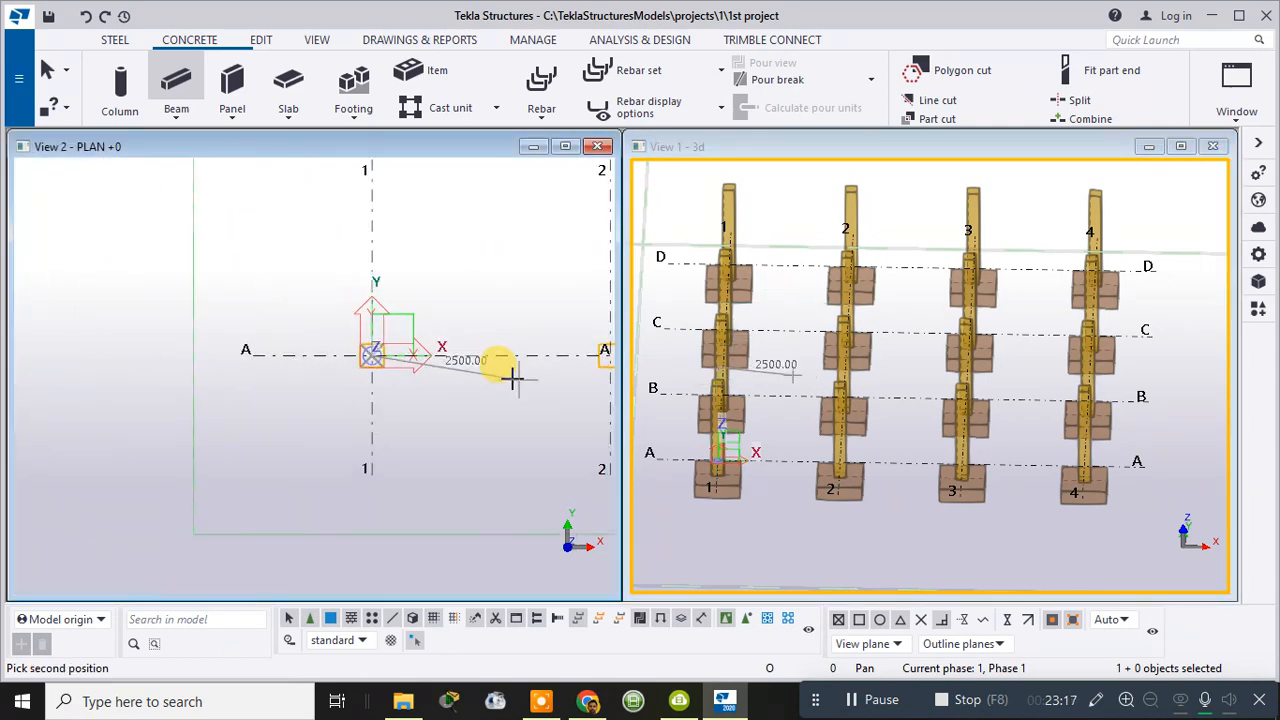
middle_click_drag(511, 394, 310, 402)
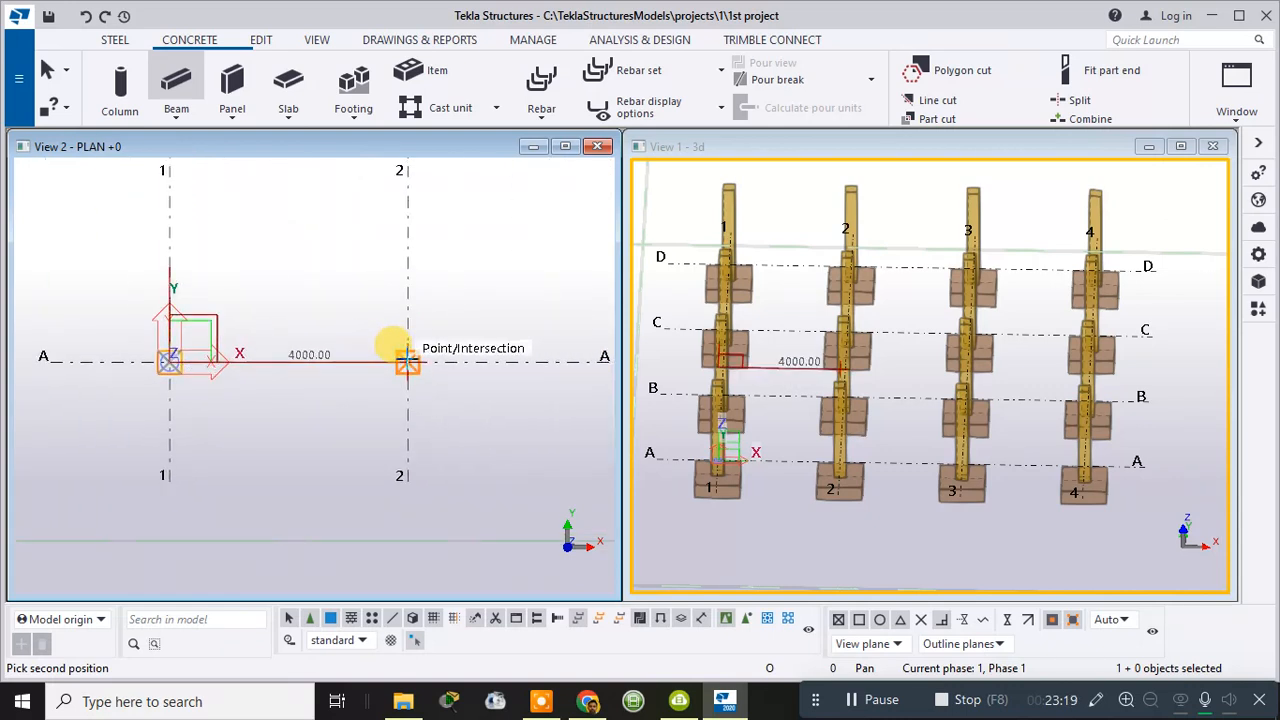
left_click(407, 362)
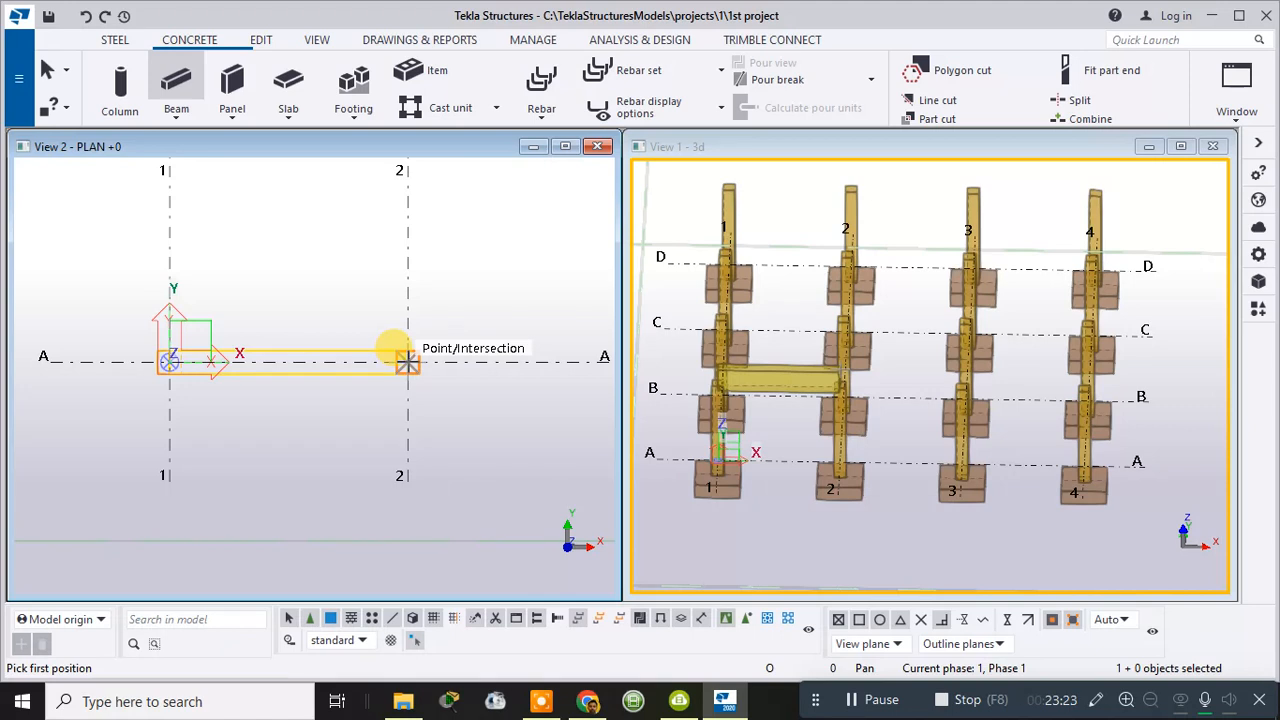
- Continue the beams along grid line A from A-2 to A-3 and from A-3 to A-4
left_click(407, 367)
scroll(537, 386, "down", 3)
middle_click_drag(537, 386, 300, 376)
left_click(364, 348)
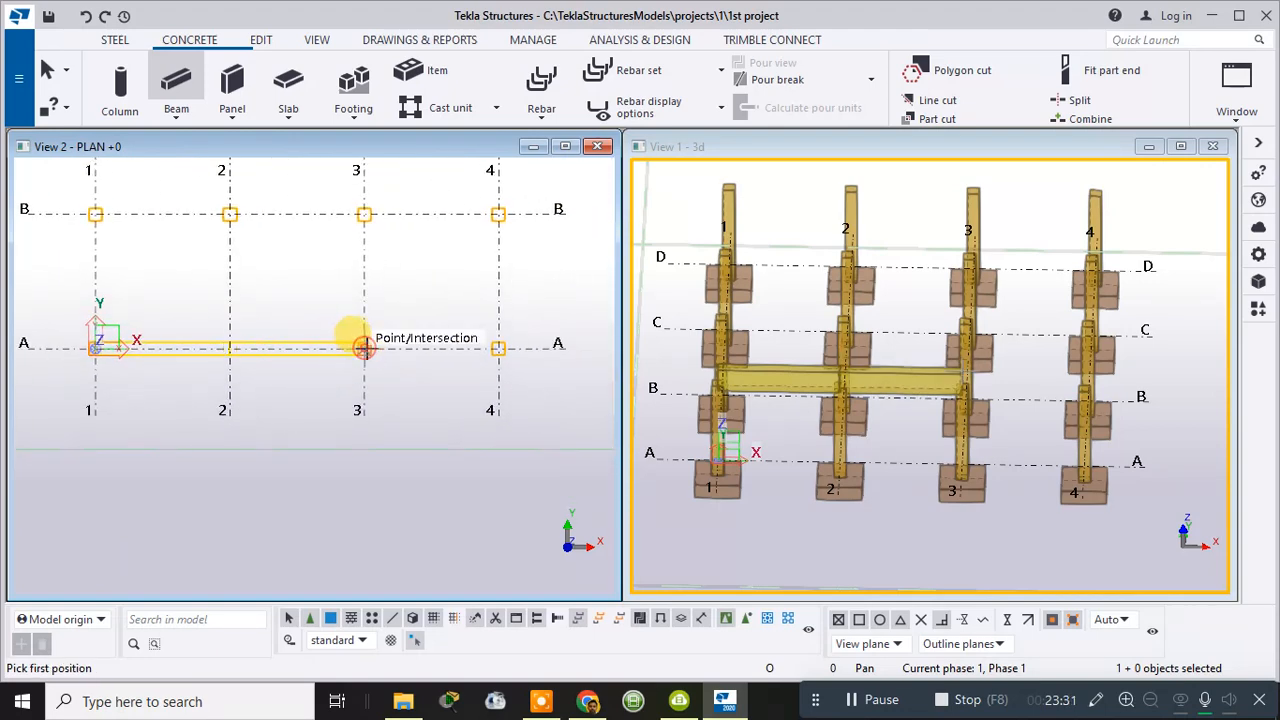
left_click(364, 348)
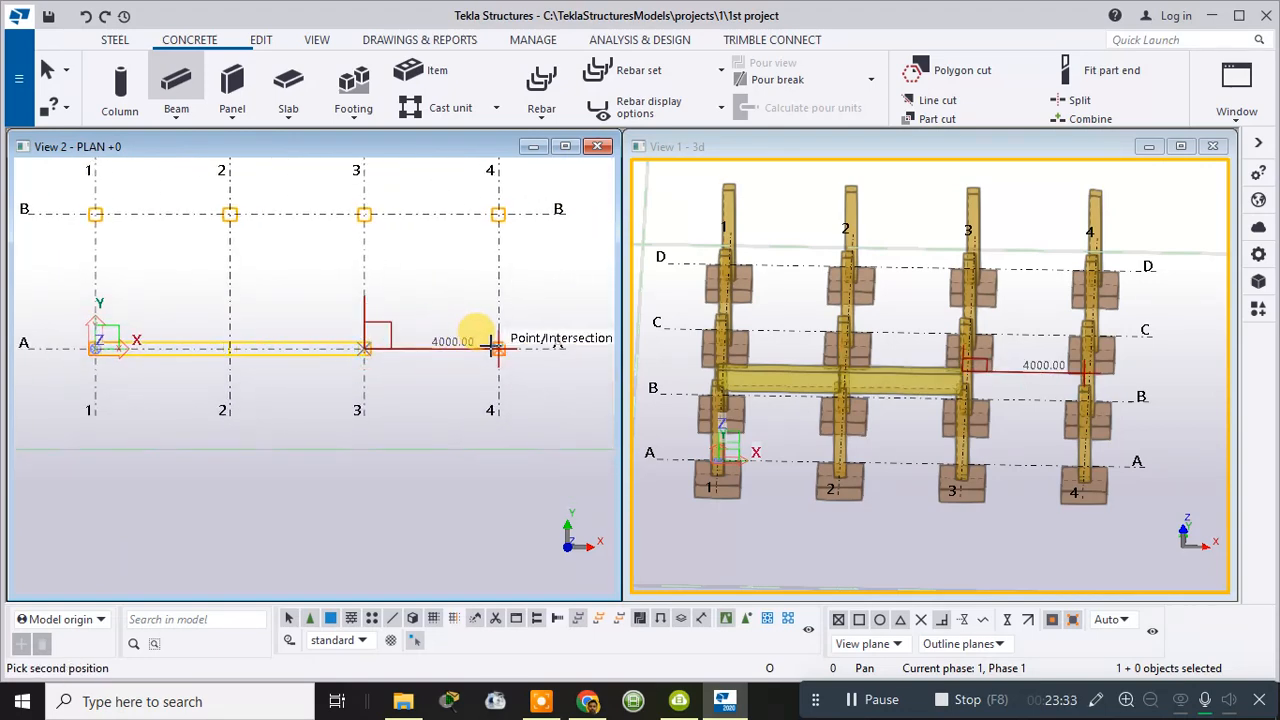
left_click(498, 348)
- Place concrete beams along grid line 1 from D-1 to C-1 and from C-1 to B-1
scroll(498, 348, "down", 3)
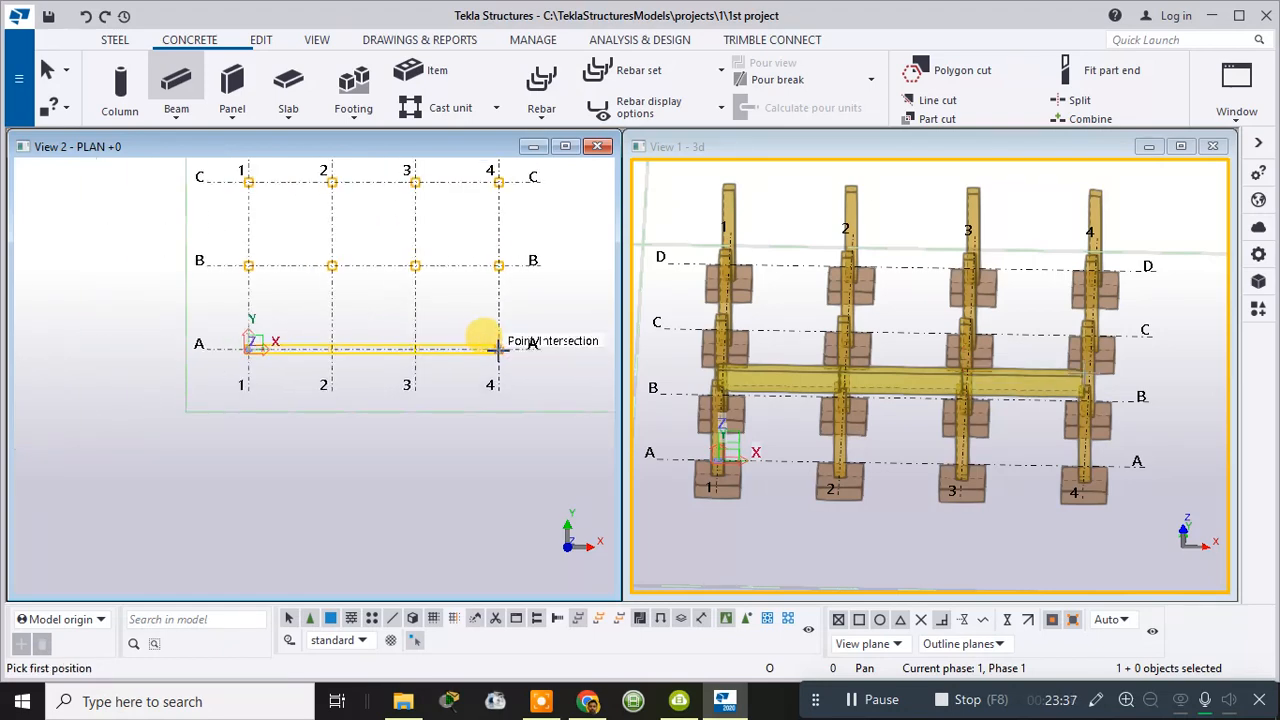
scroll(498, 349, "down", 3)
middle_click_drag(331, 287, 348, 317)
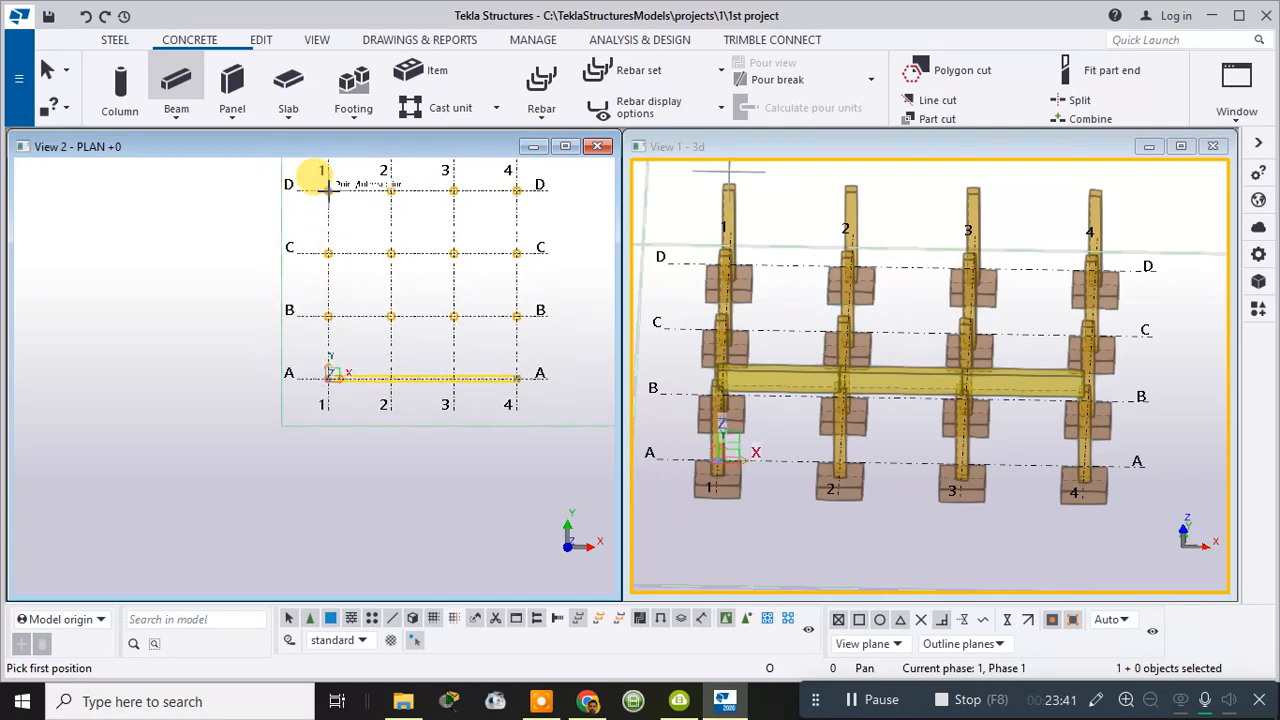
left_click(328, 190)
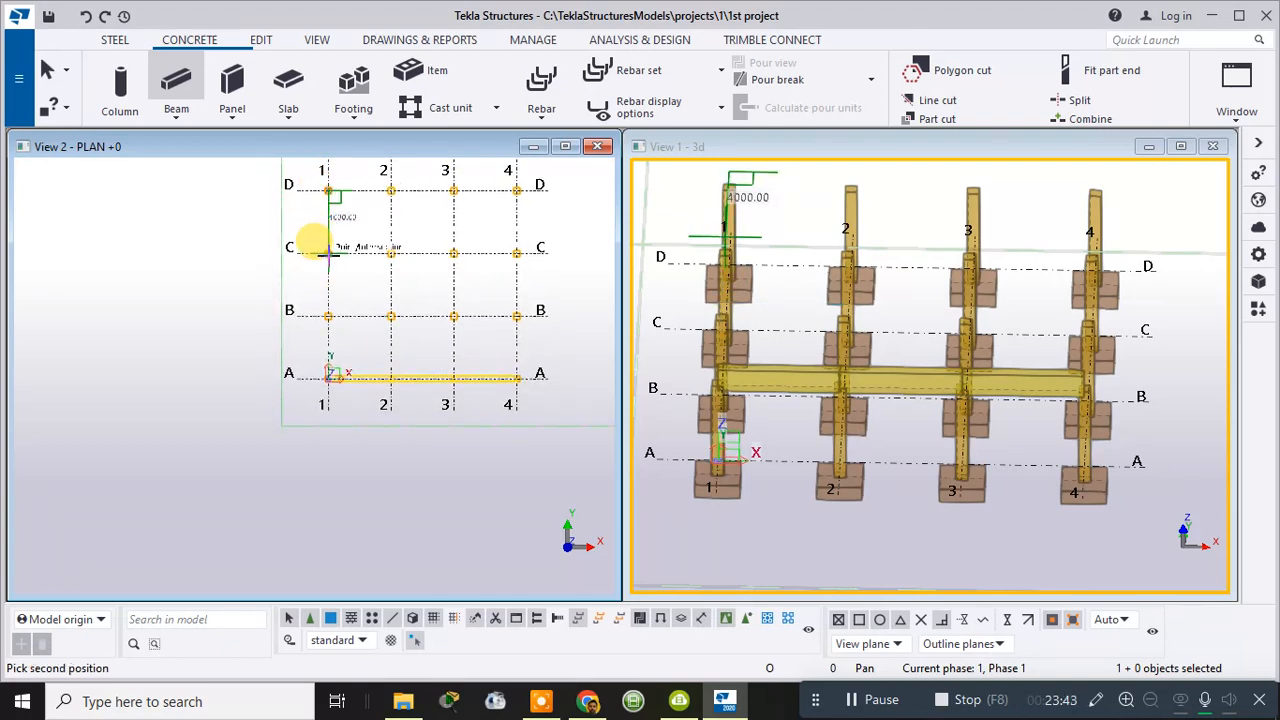
left_click(328, 251)
left_click(328, 251)
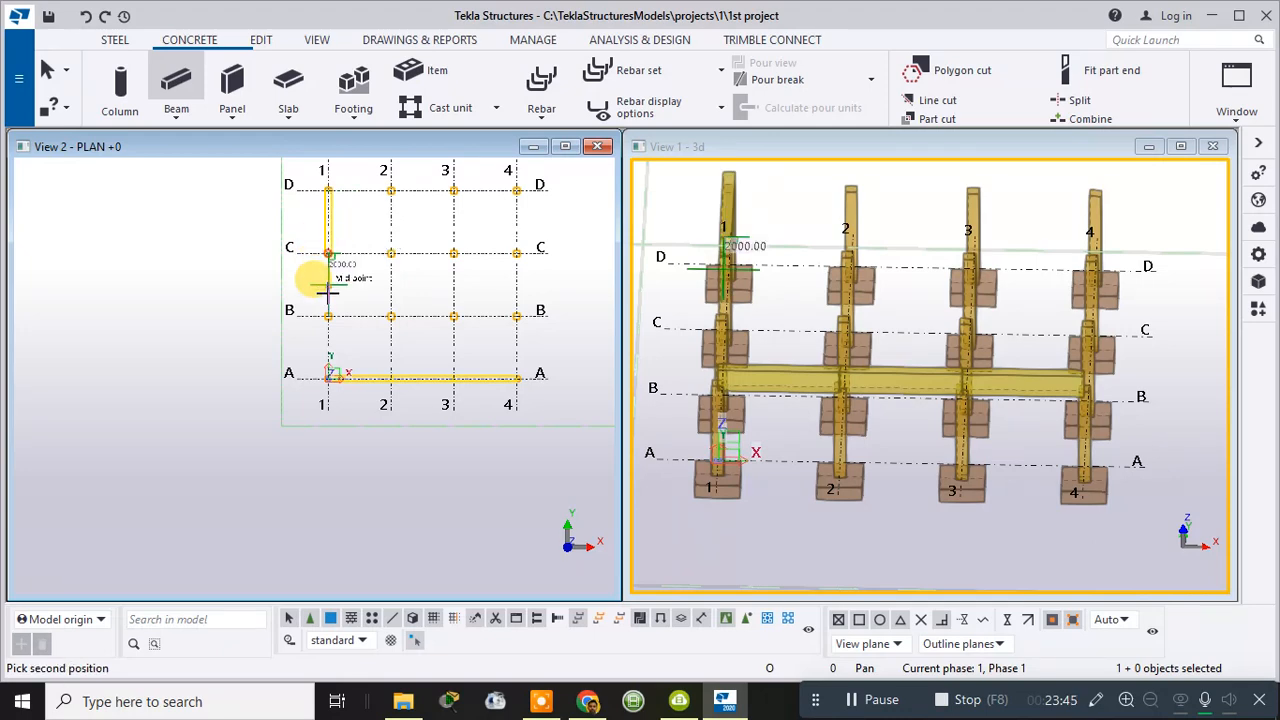
left_click(328, 315)
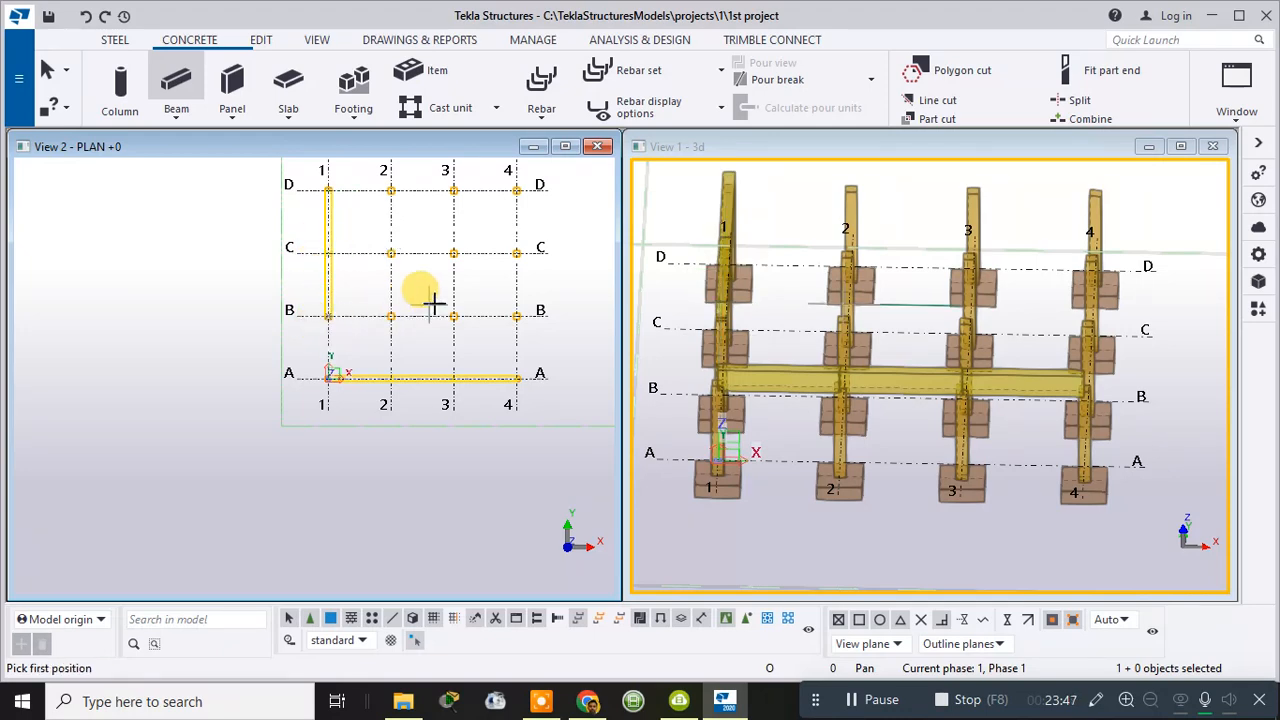
- Add the last beam on grid line 1 from B-1 to A-1 and end the beam command
scroll(340, 317, "up", 3)
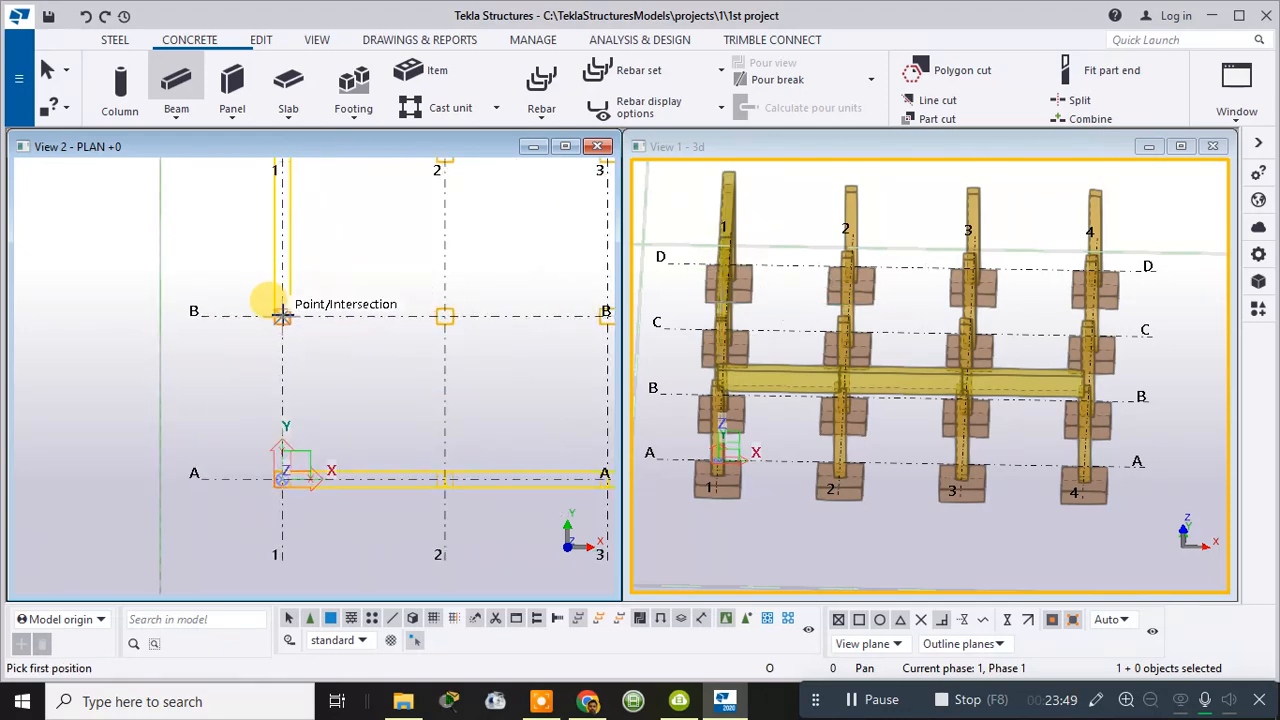
left_click(283, 313)
left_click(283, 478)
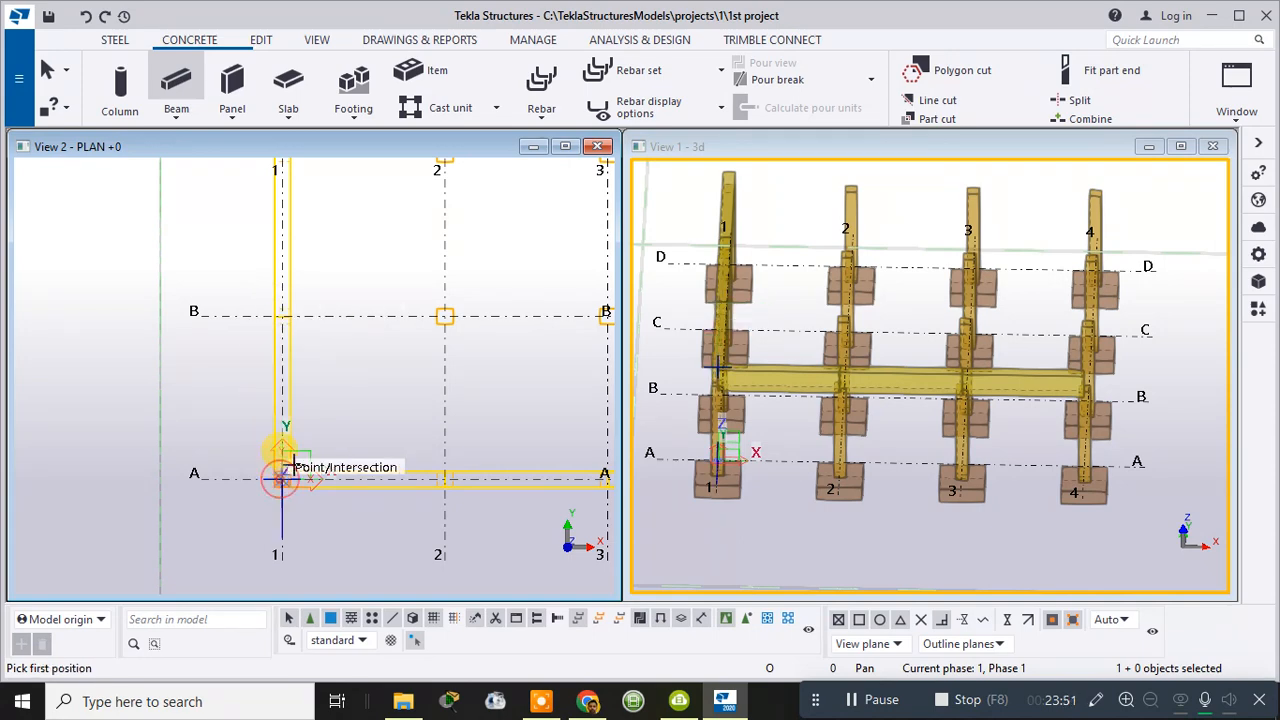
scroll(288, 285, "up", 2)
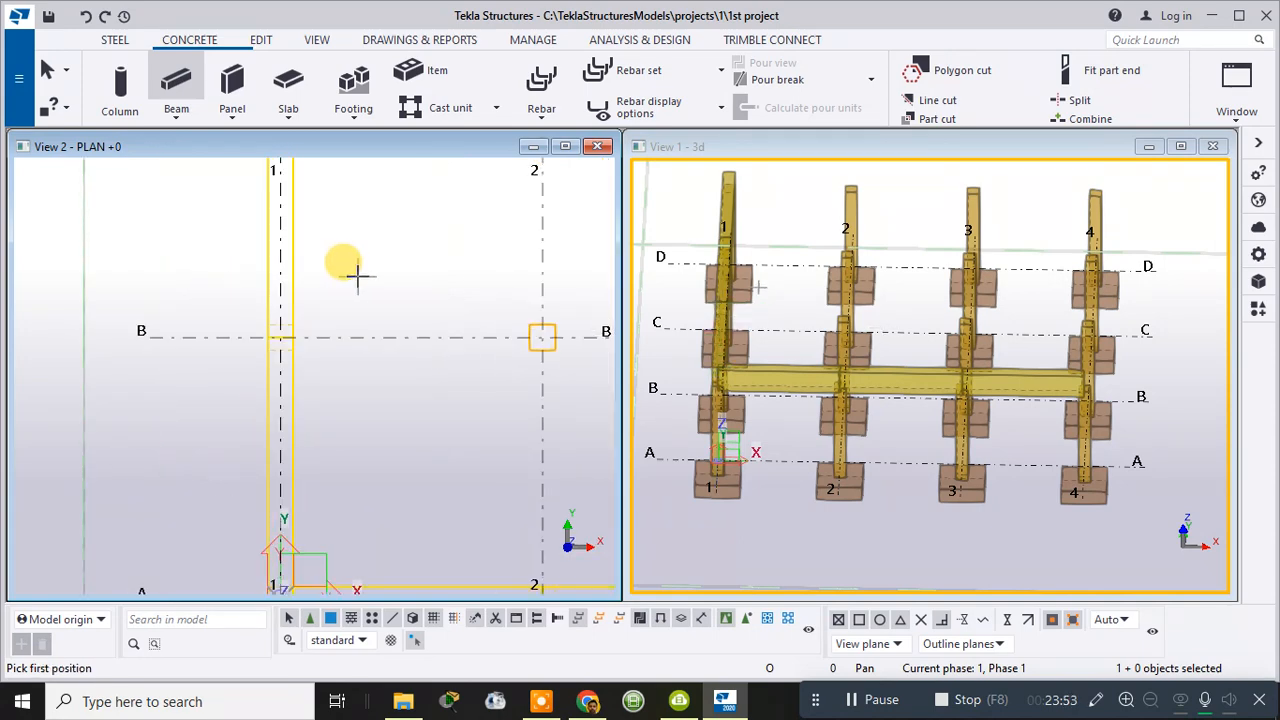
key("Escape")
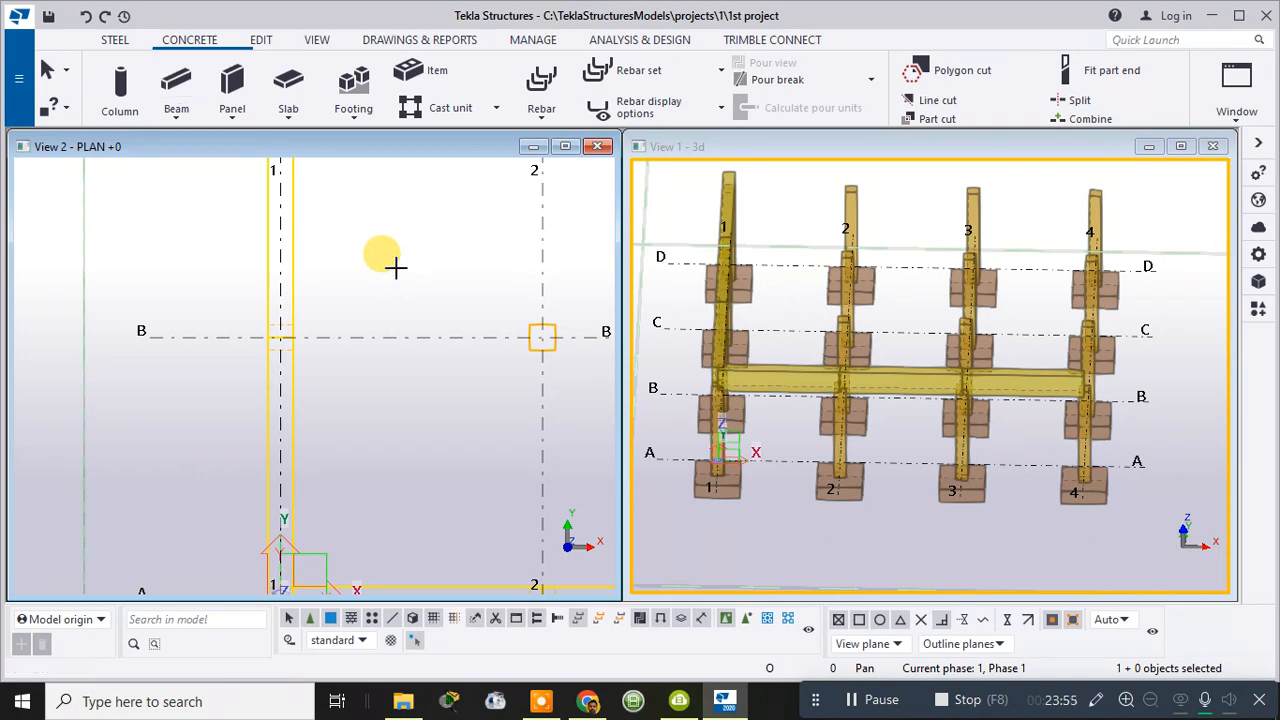
- Examine the beams along grid lines A and 1 at an angle and up close in the 3D view
scroll(394, 277, "down", 2)
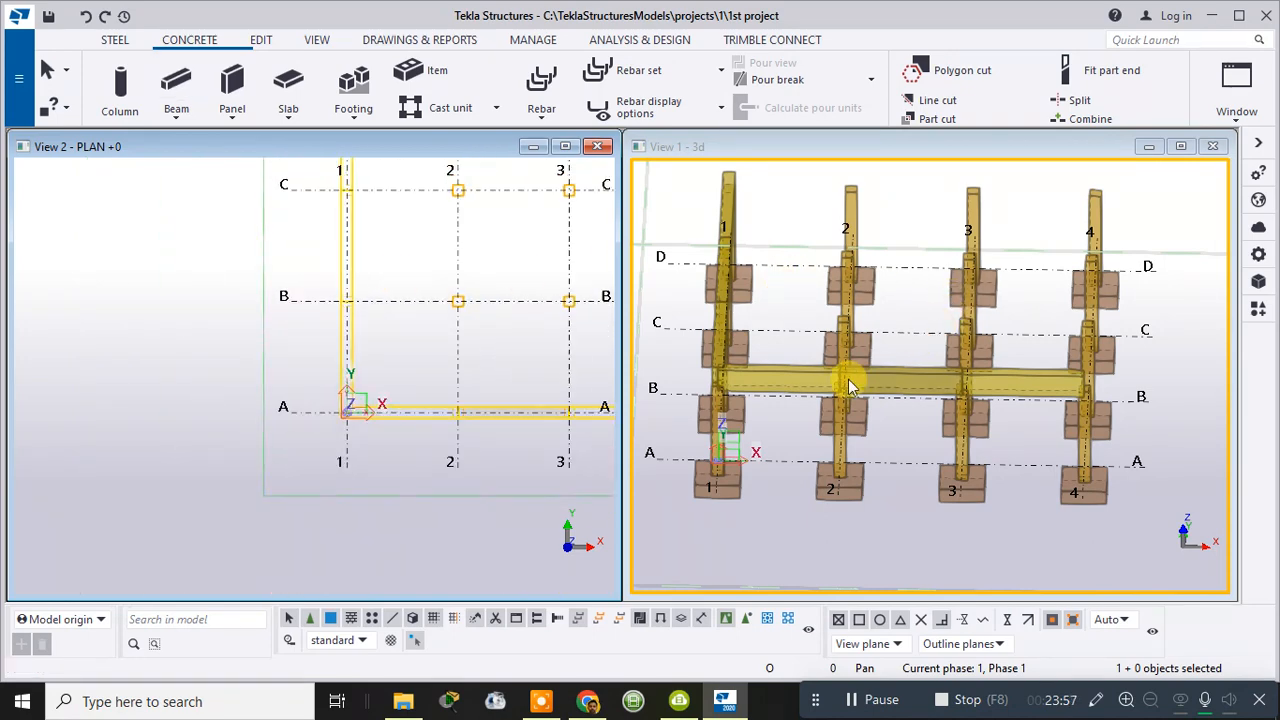
scroll(828, 521, "down", 1)
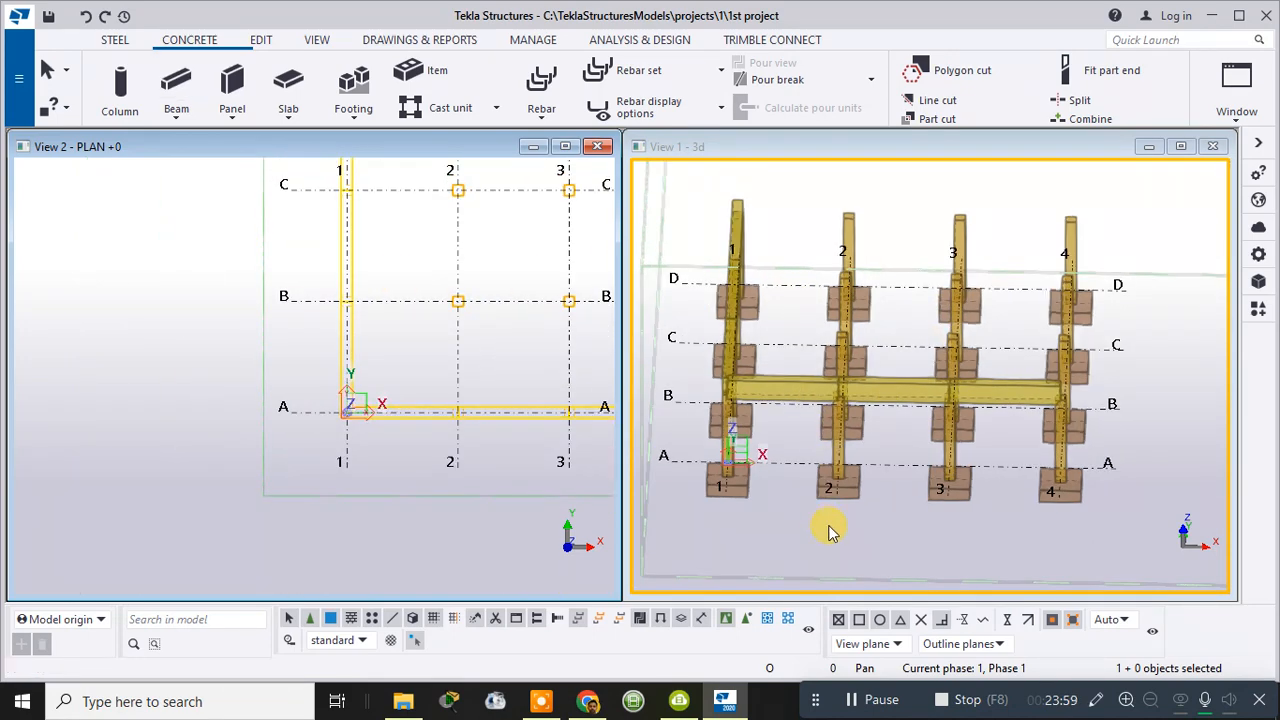
scroll(1094, 409, "down", 3)
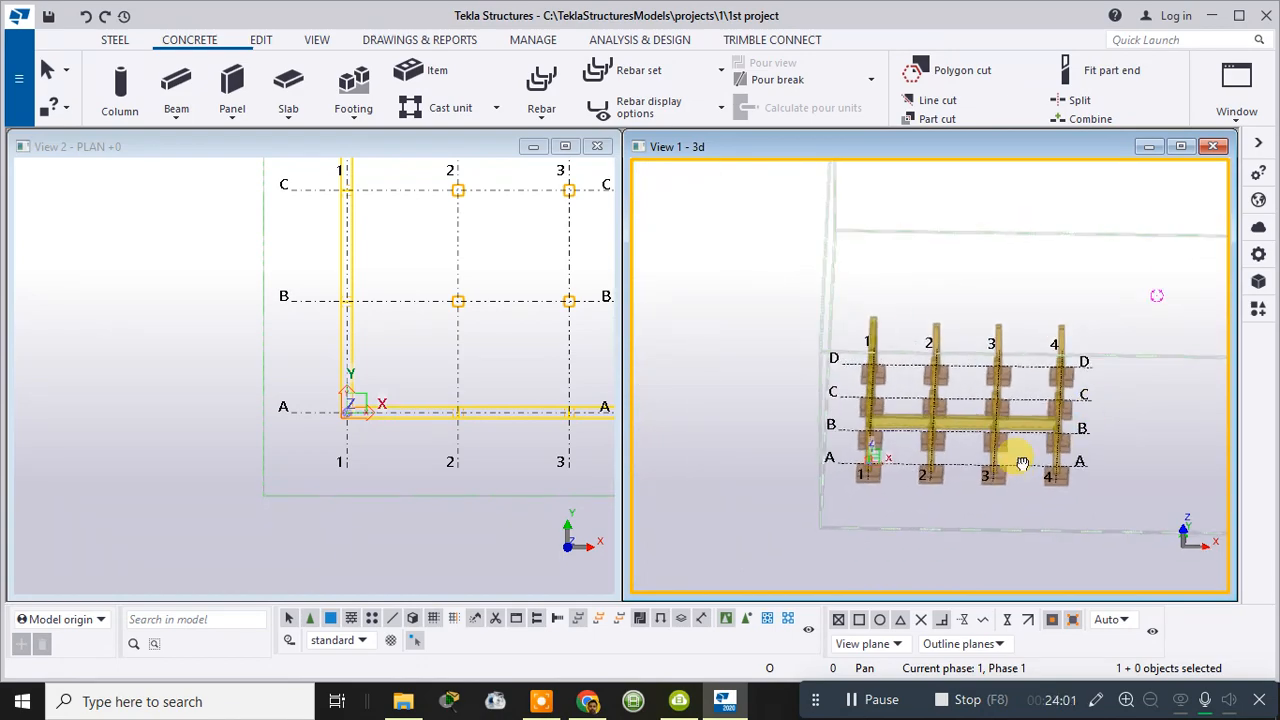
middle_click_drag(1022, 463, 870, 310, "ctrl")
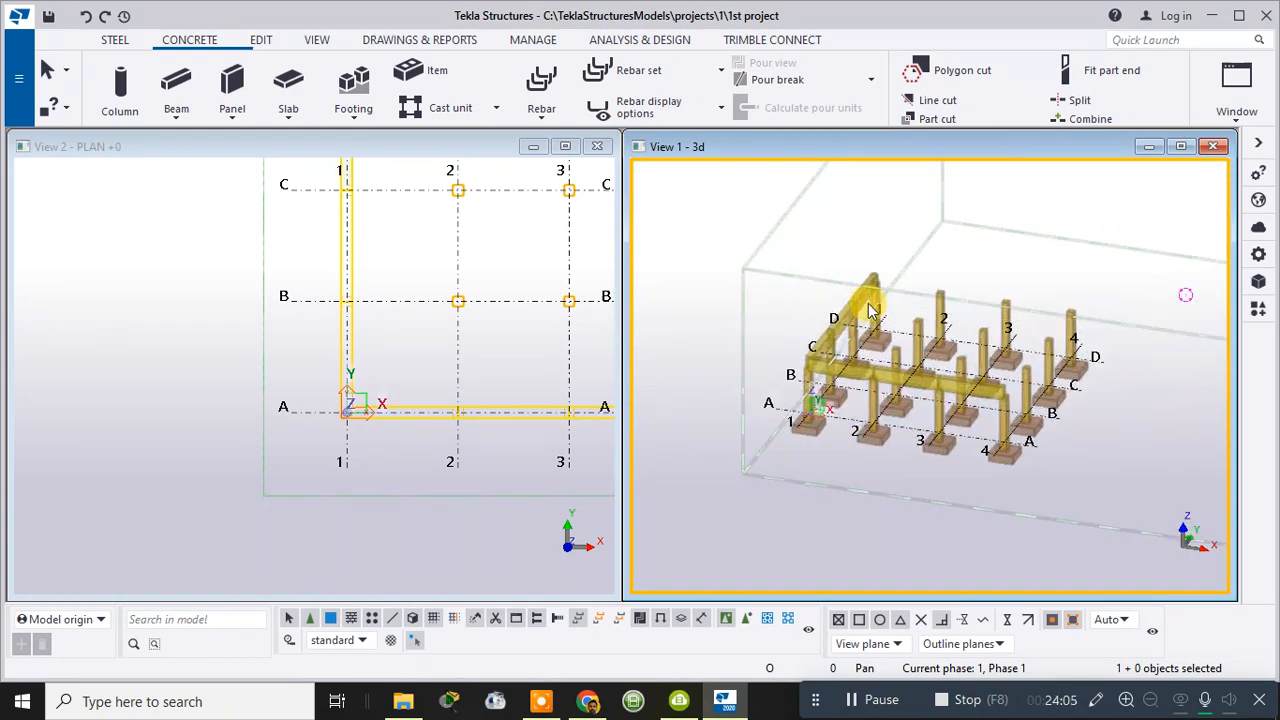
scroll(900, 305, "up", 2)
scroll(982, 234, "up", 3)
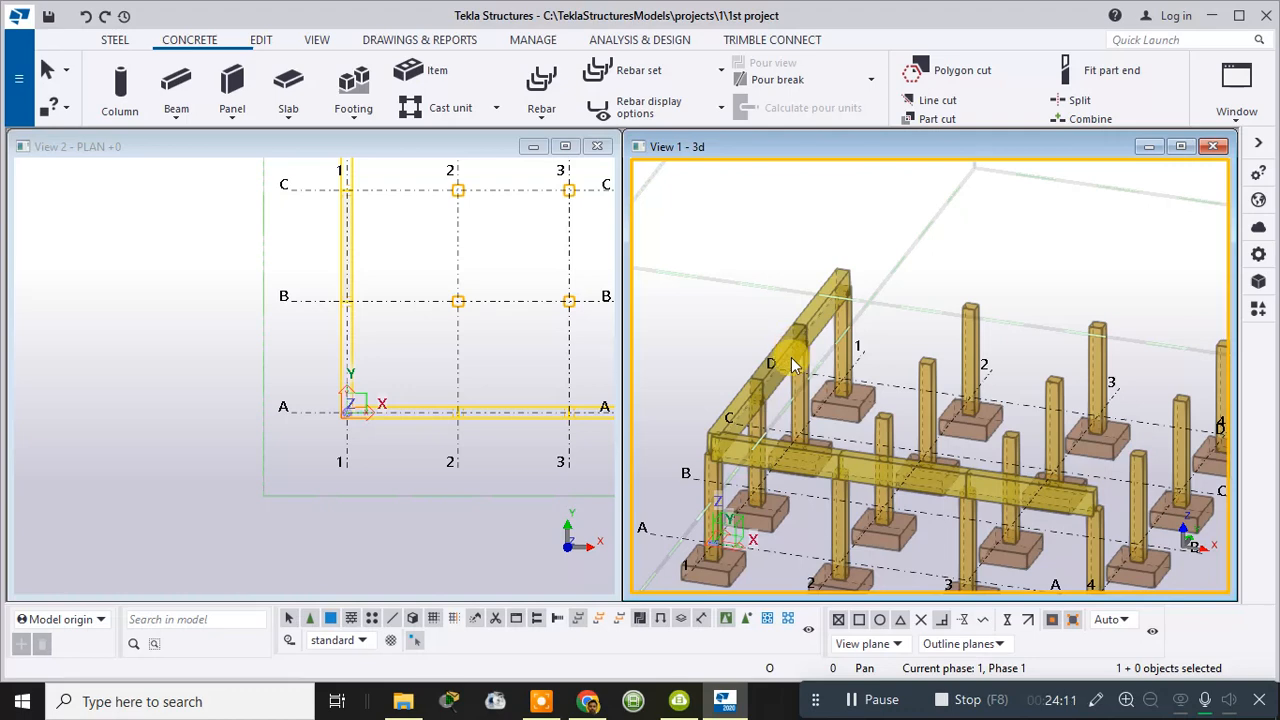
scroll(780, 420, "down", 3)
scroll(778, 422, "up", 4)
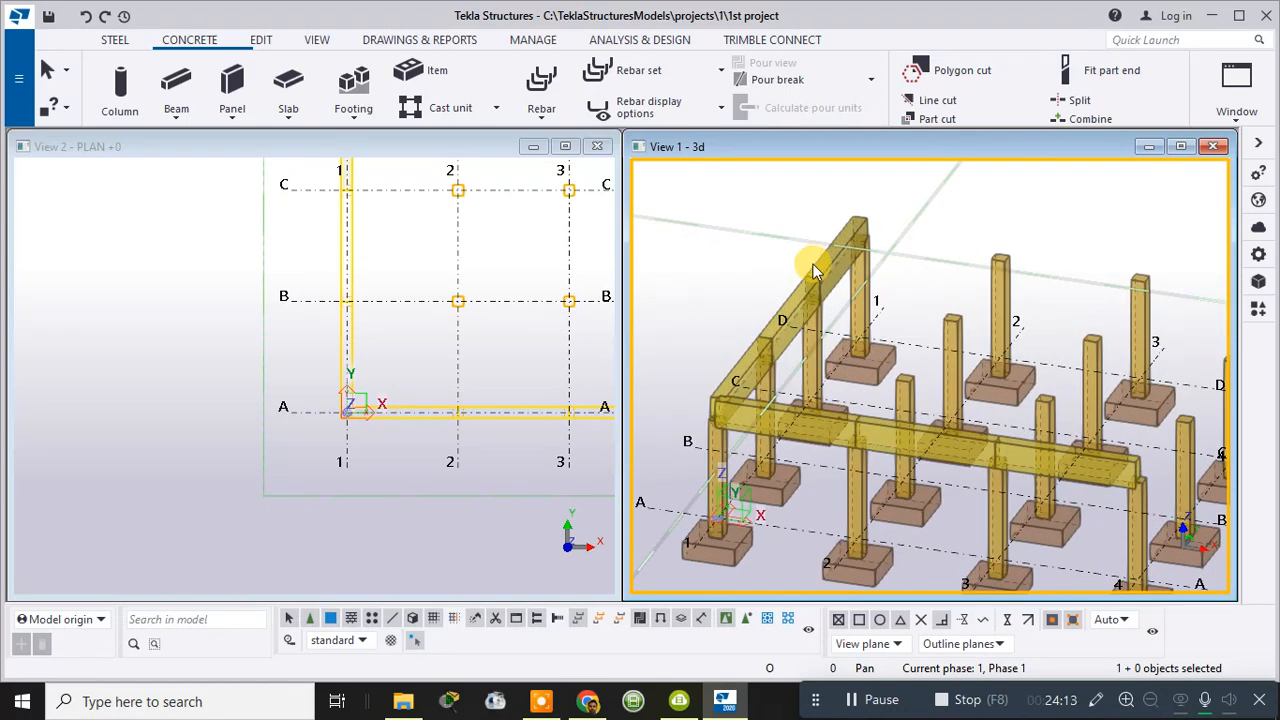
left_click(793, 358)
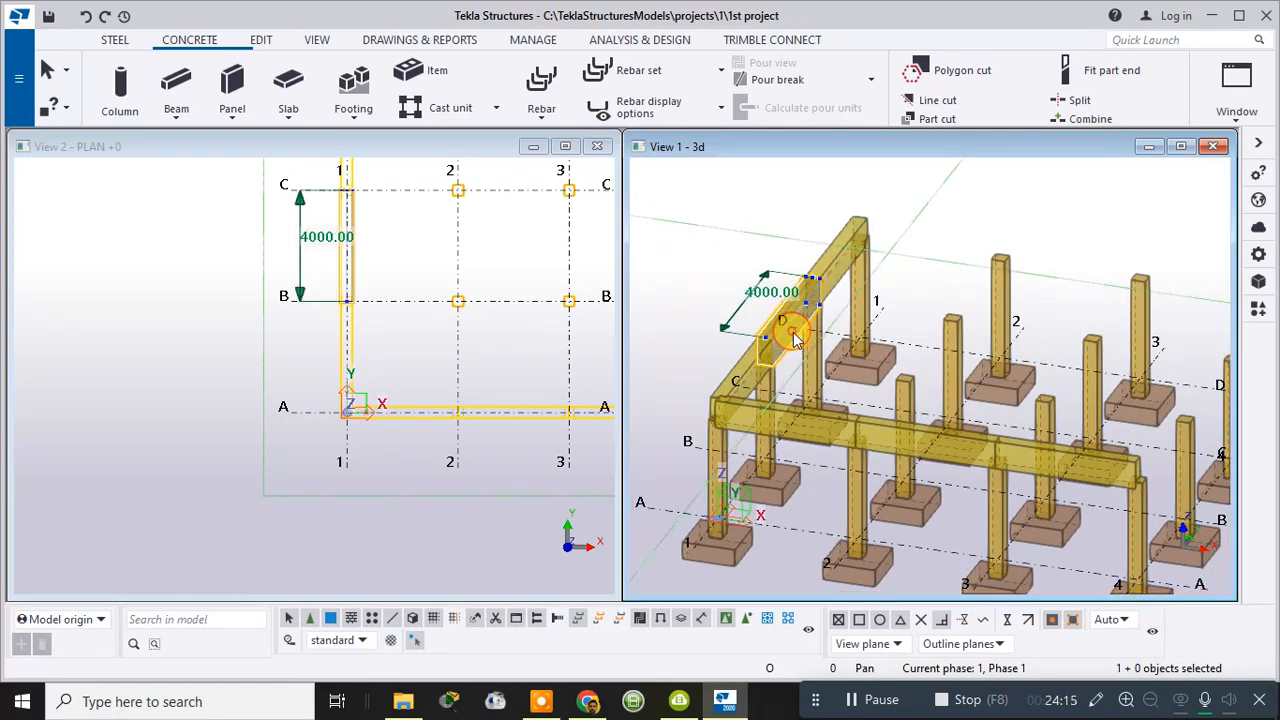
left_click(736, 387, "ctrl")
left_click(838, 264, "ctrl")
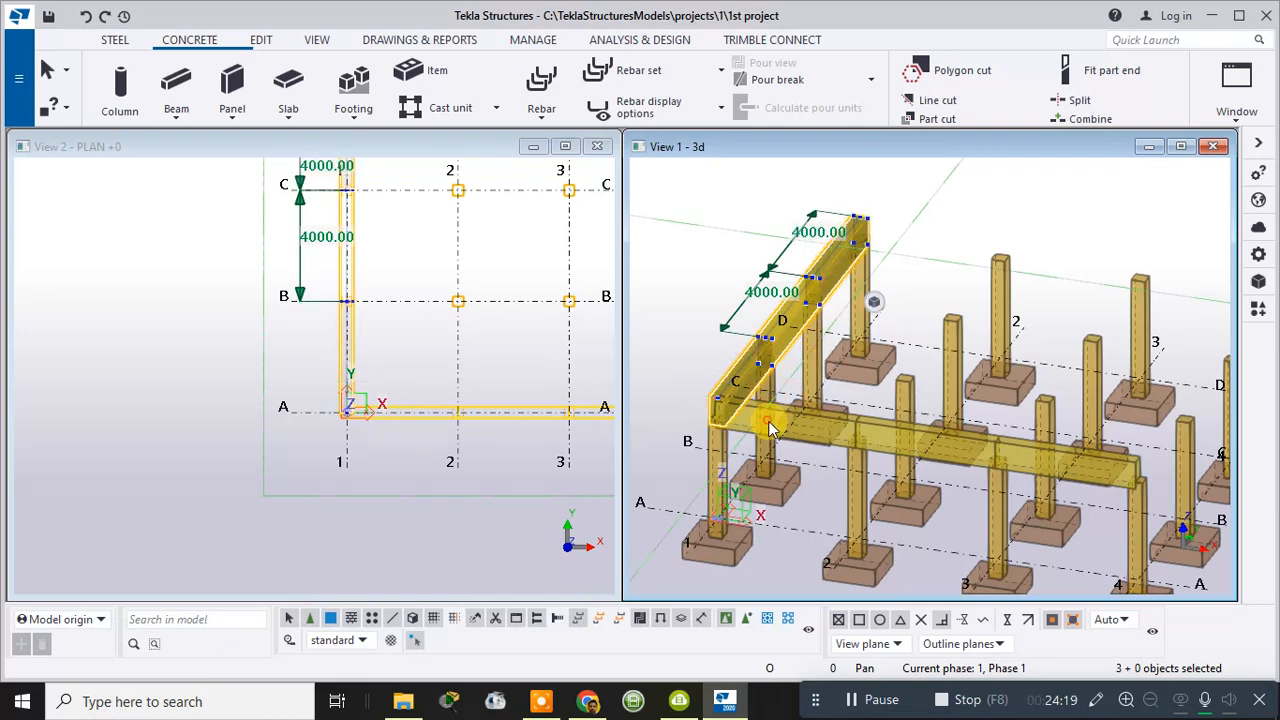
left_click(768, 428, "ctrl")
left_click(810, 426, "ctrl")
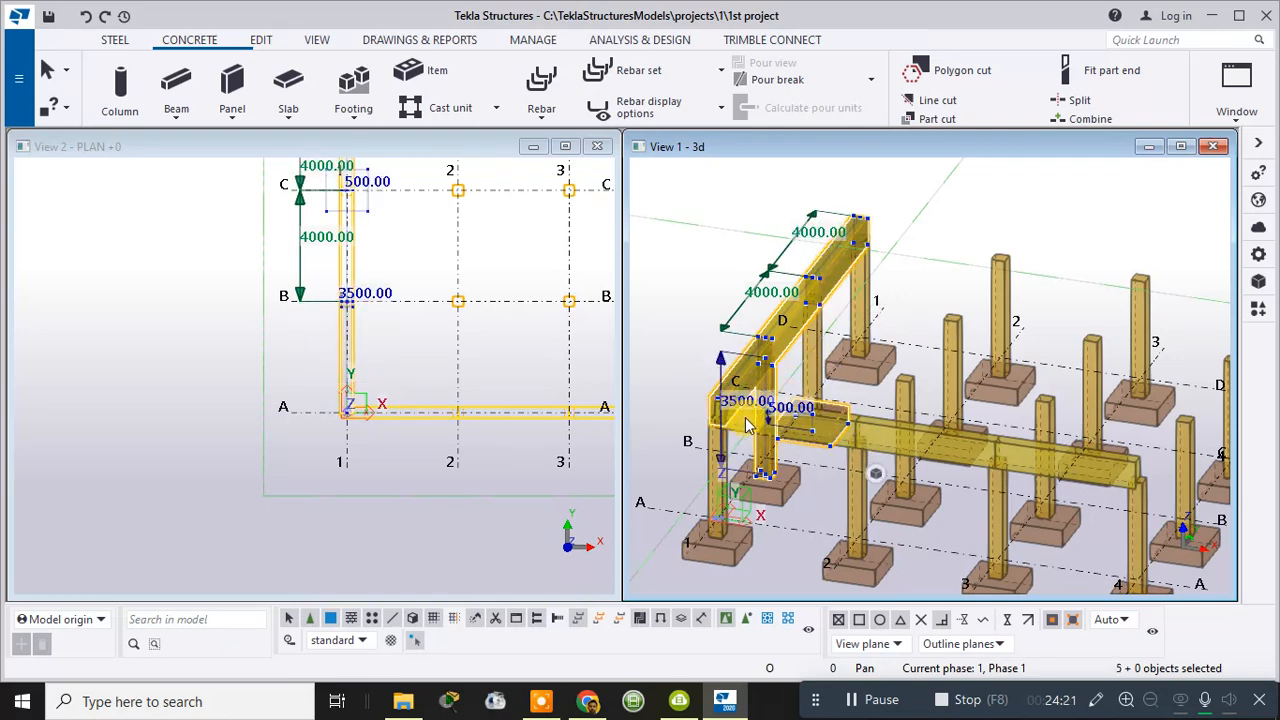
left_click(990, 198)
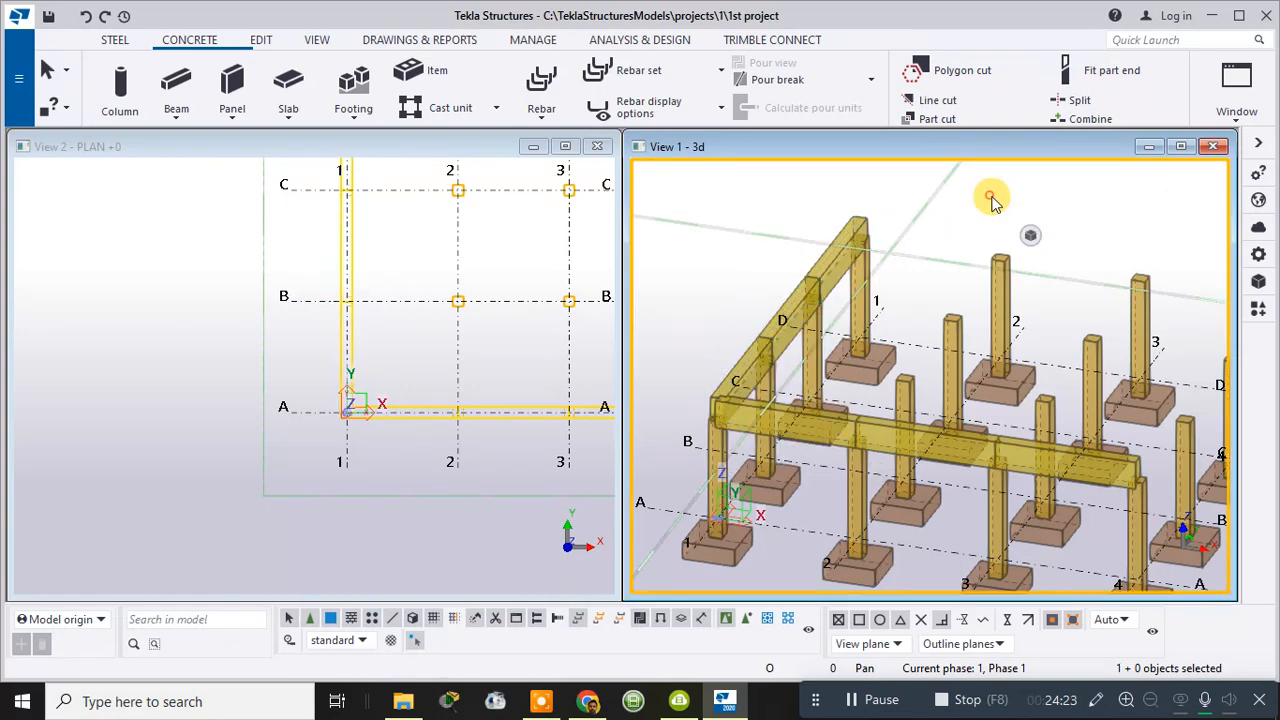
- Open the 3D view's properties, check the standard object group view filter, and close the filter dialog
right_click(992, 200)
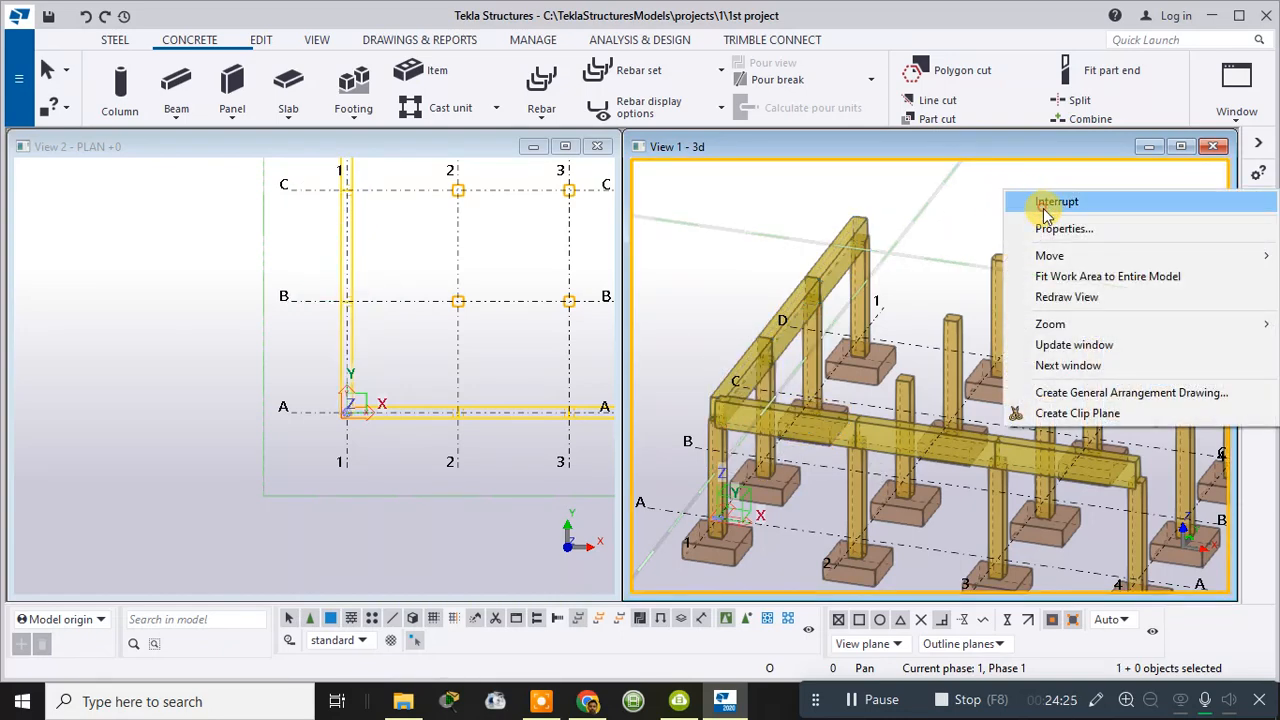
left_click(1045, 205)
right_click(1030, 190)
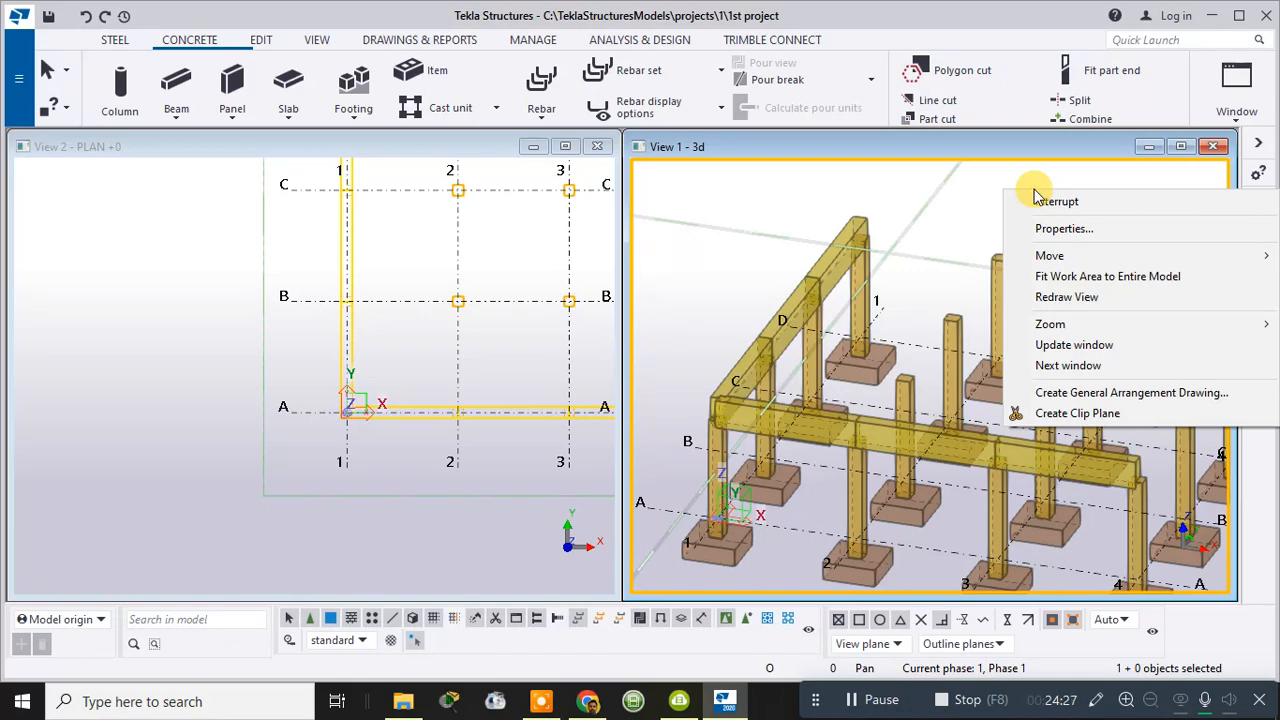
double_click(849, 194)
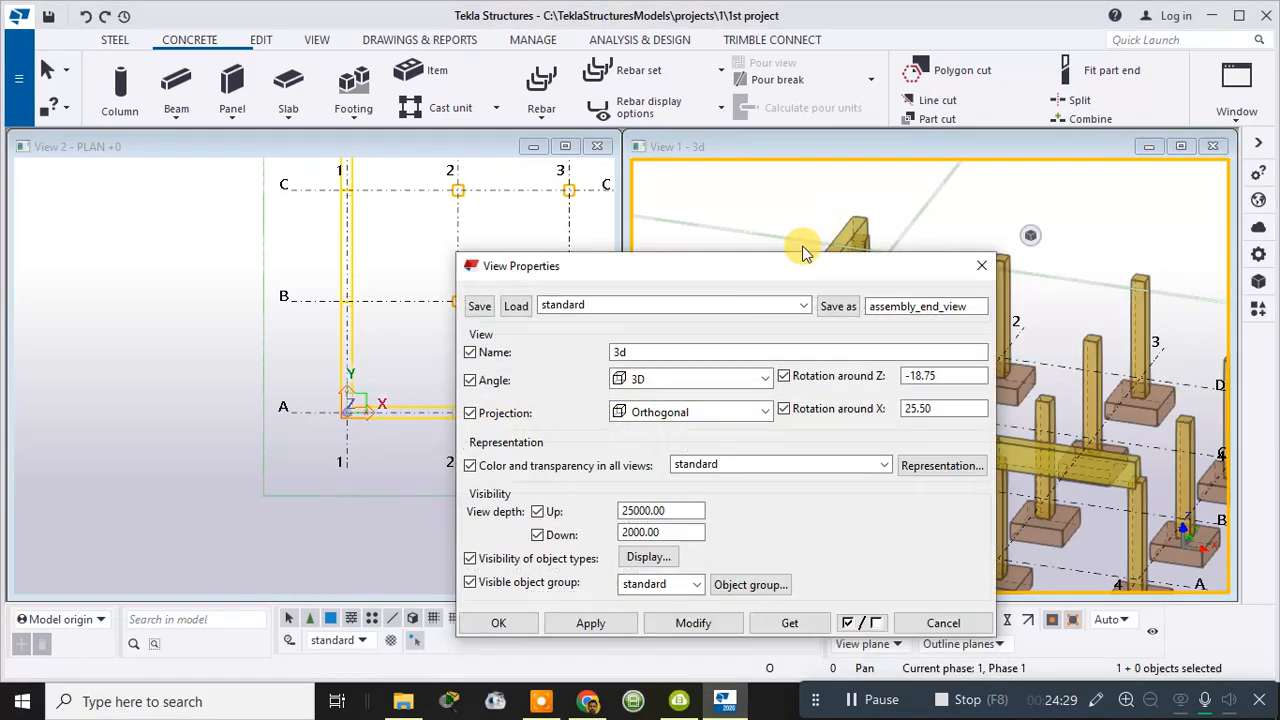
left_click_drag(771, 251, 716, 97)
left_click(597, 430)
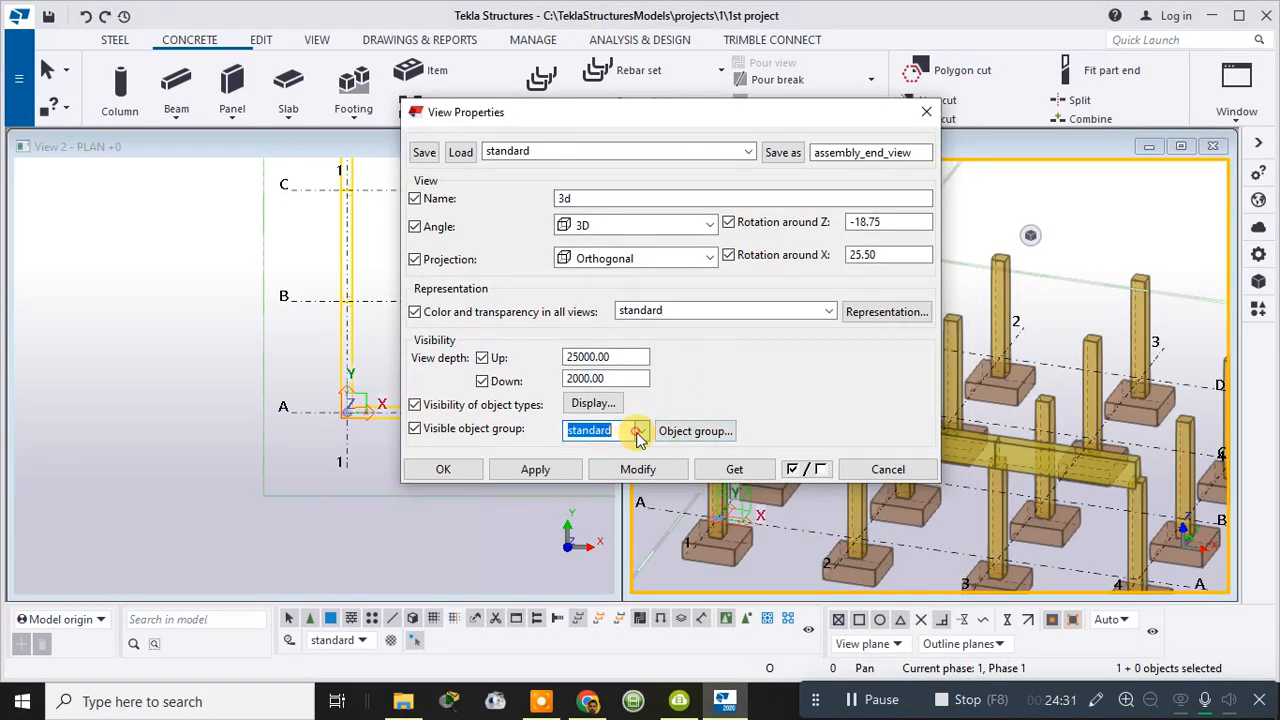
left_click(666, 432)
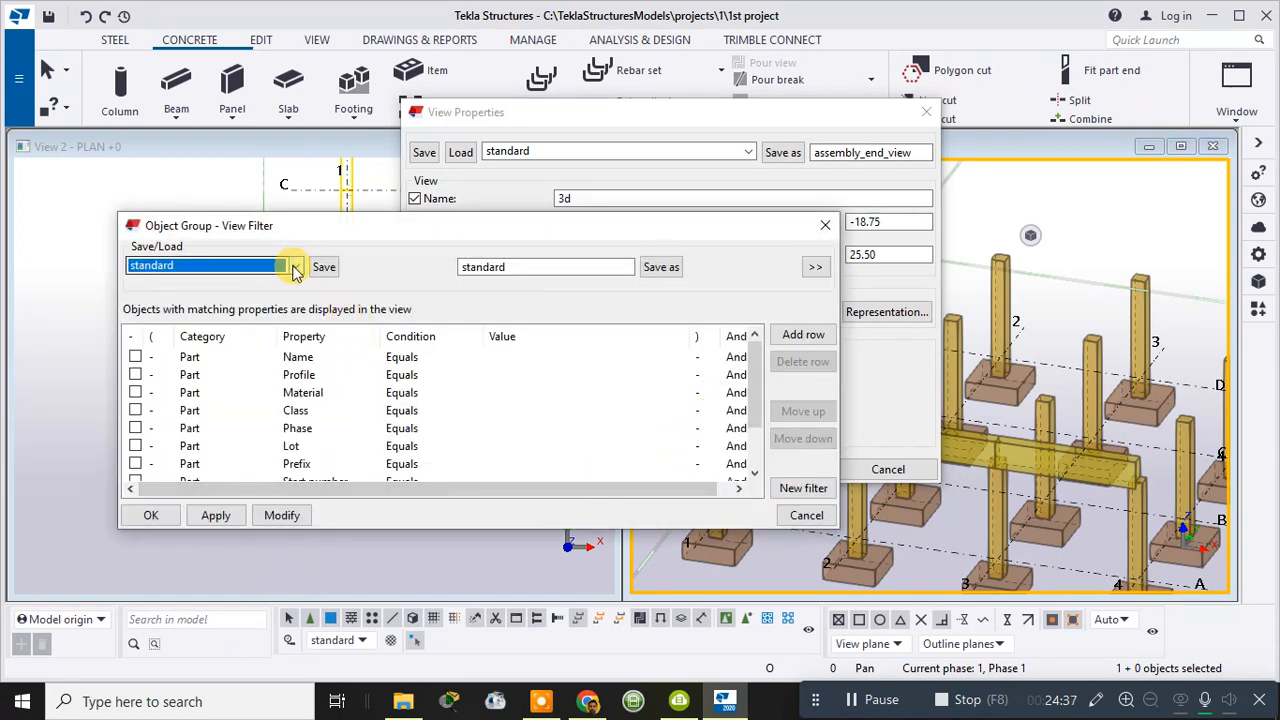
left_click(825, 225)
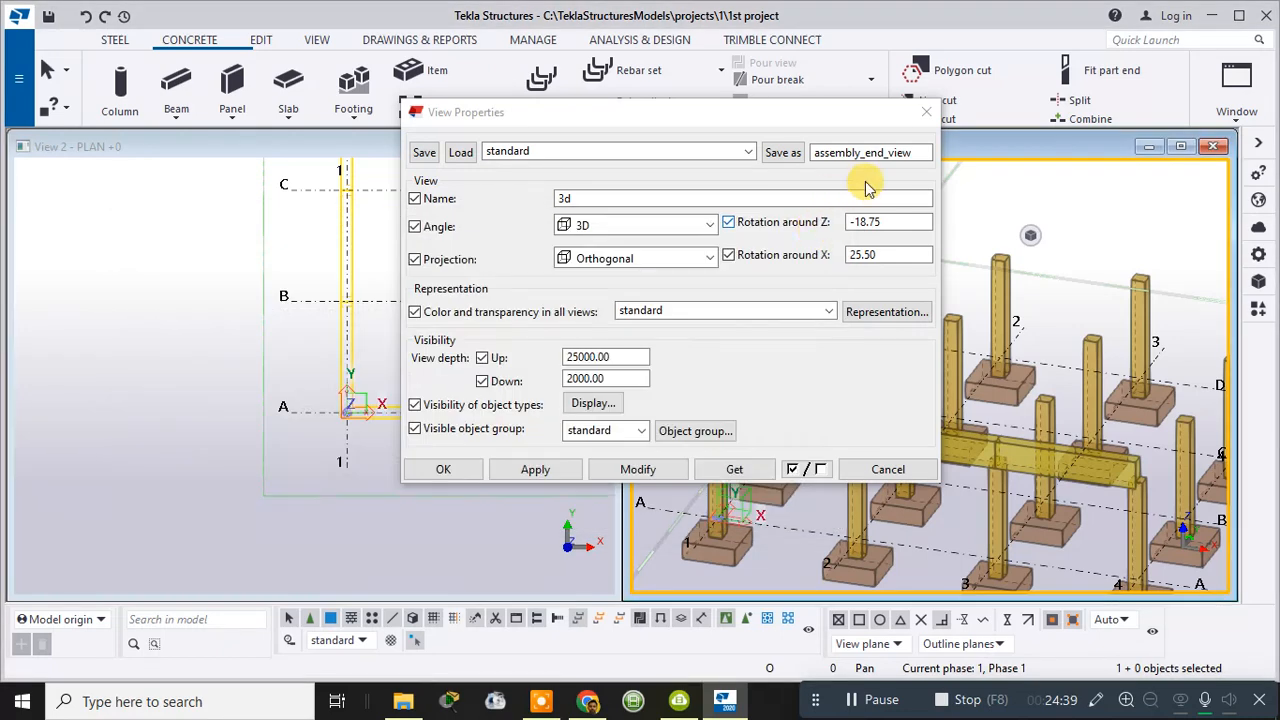
left_click(925, 112)
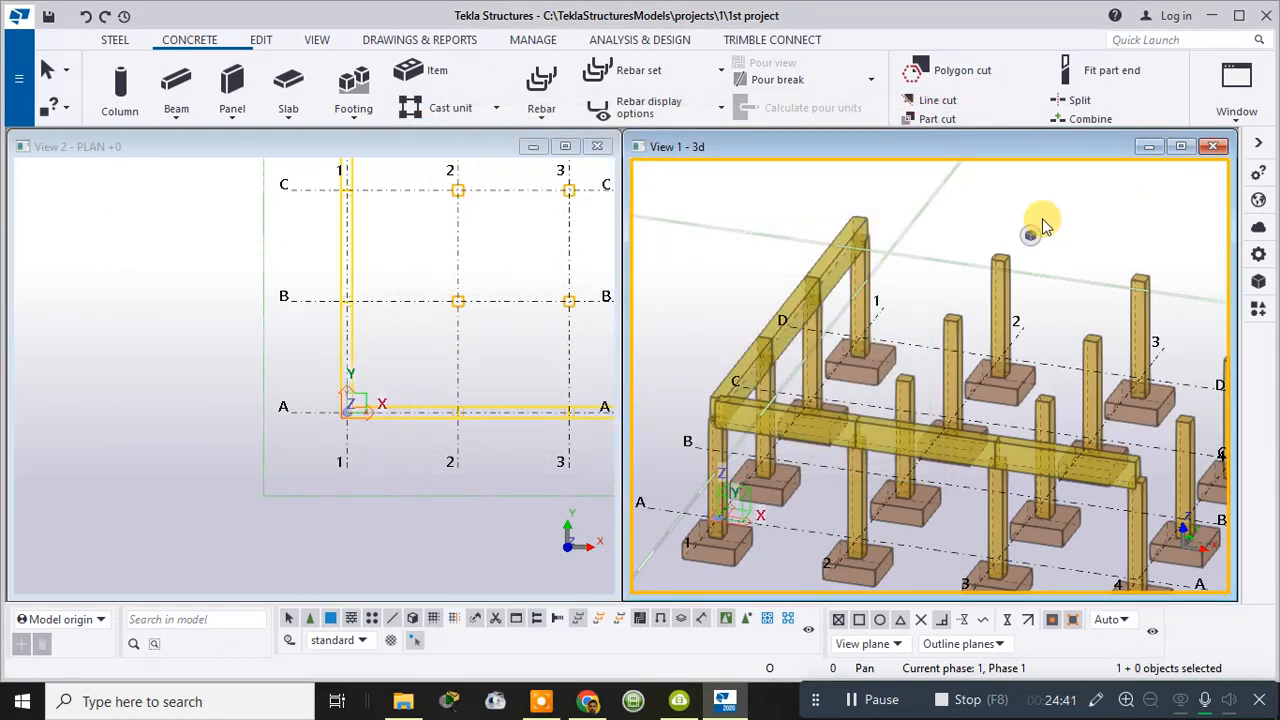
double_click(1043, 222)
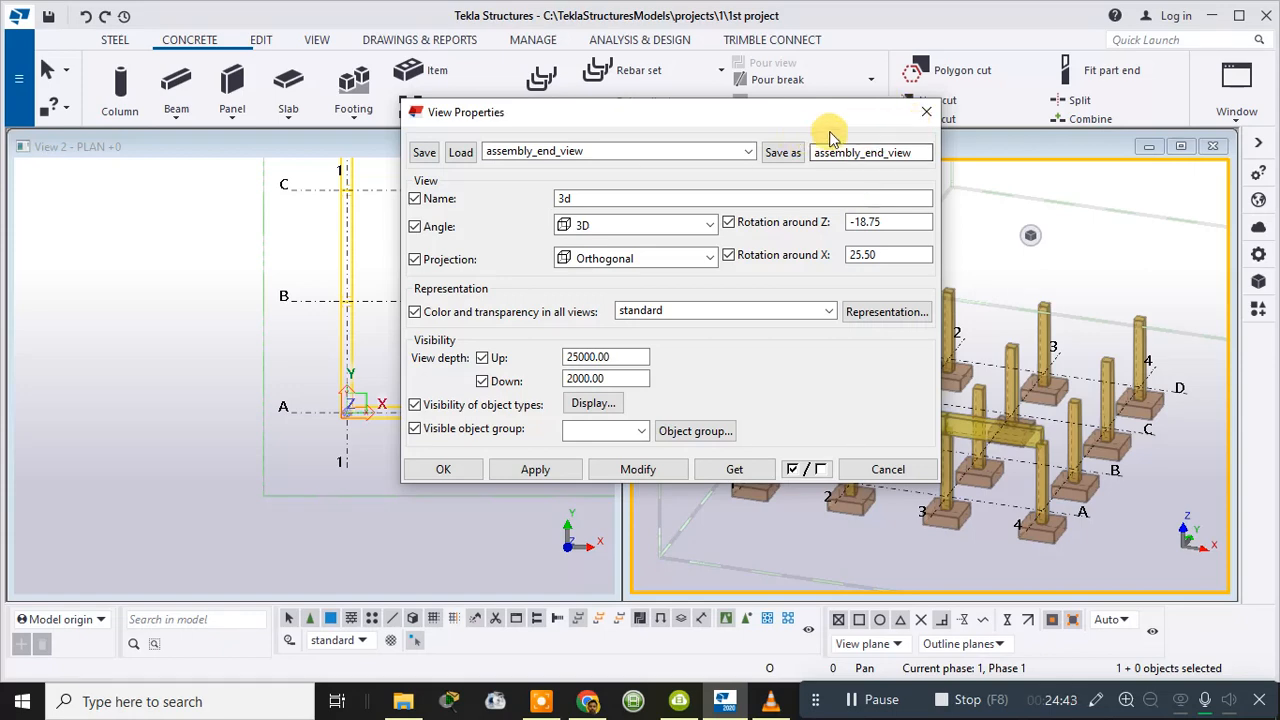
left_click(926, 112)
scroll(852, 411, "up", 3)
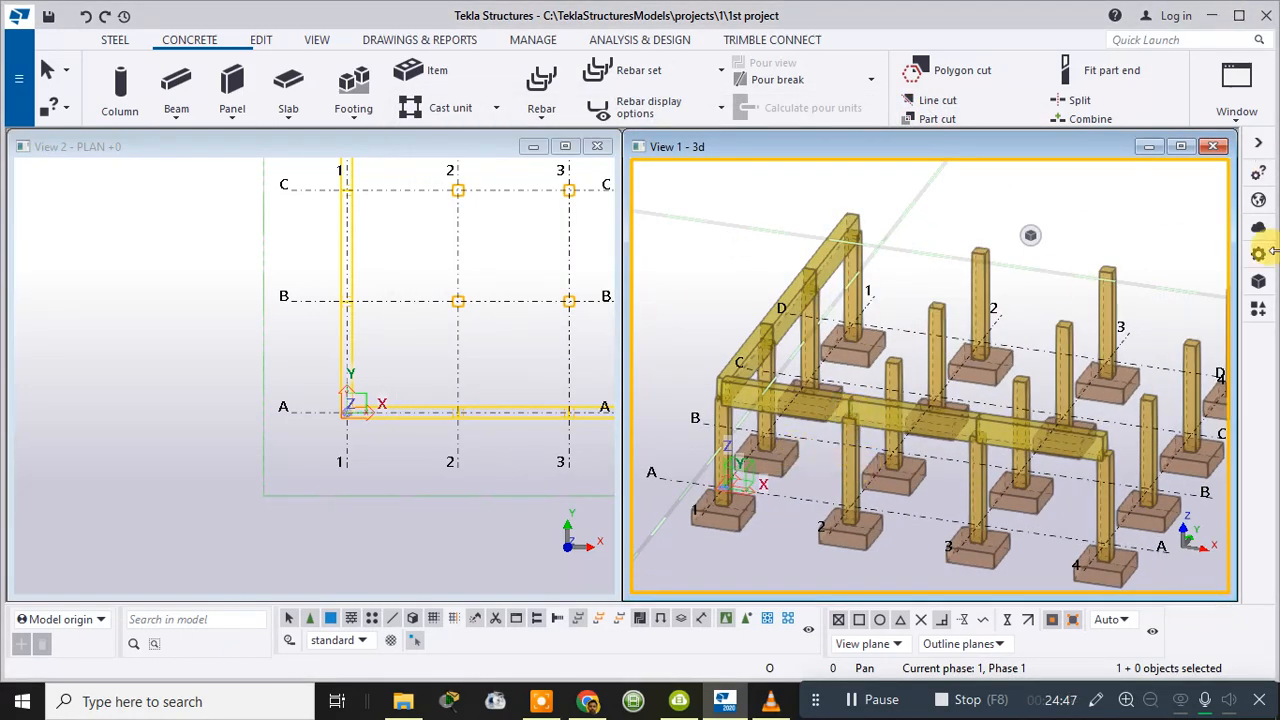
- Select all six concrete beams along grid lines A and 1 in the 3D view and open their shared properties
left_click(822, 416)
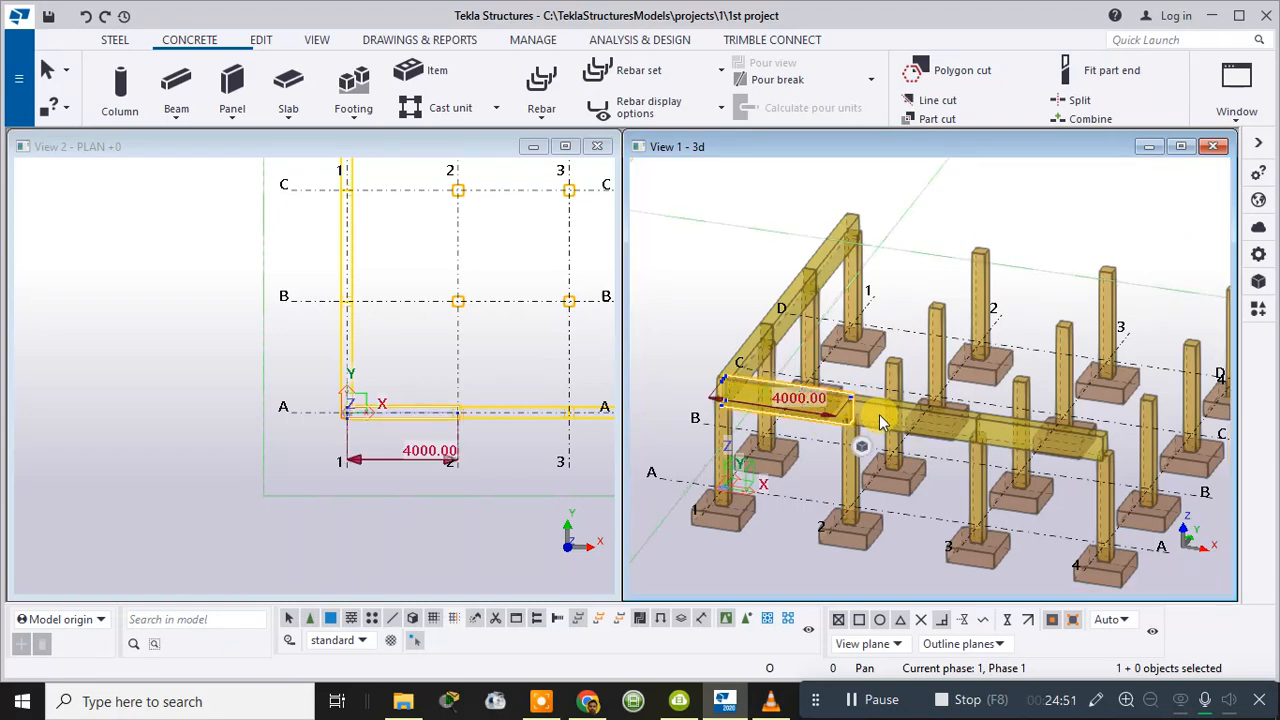
left_click(892, 425, "ctrl")
left_click(899, 430)
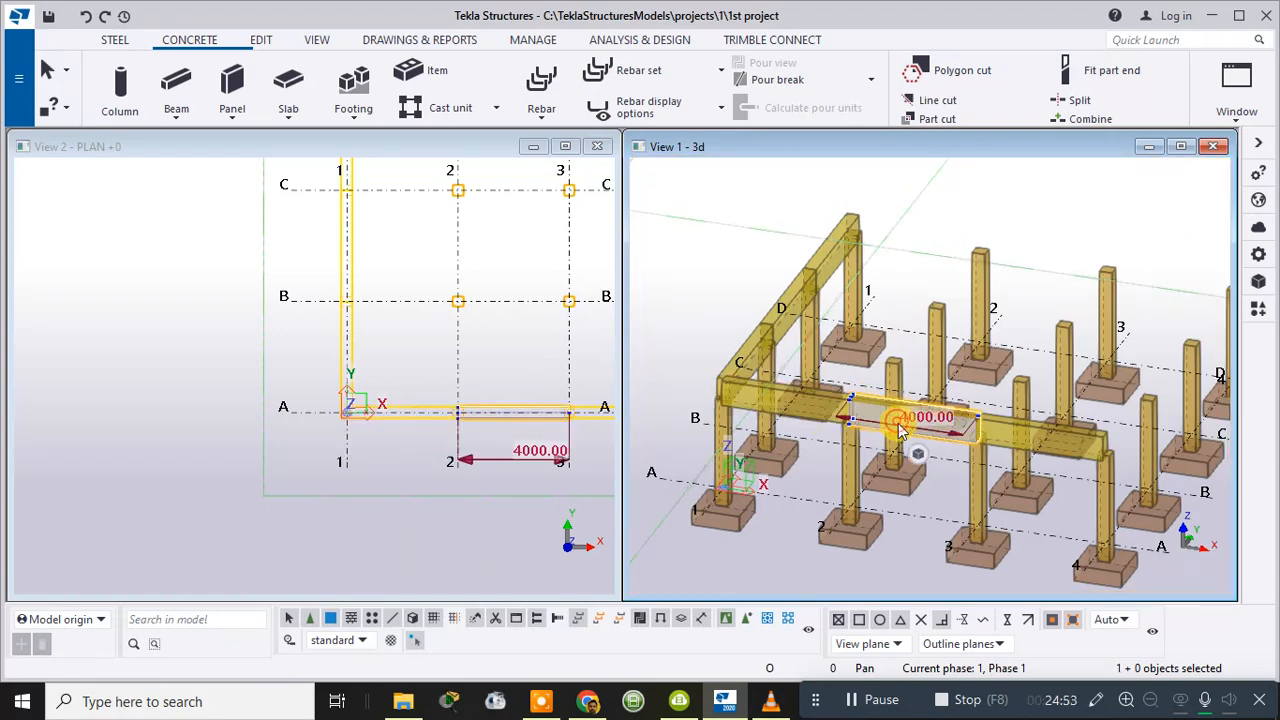
left_click(795, 408, "ctrl")
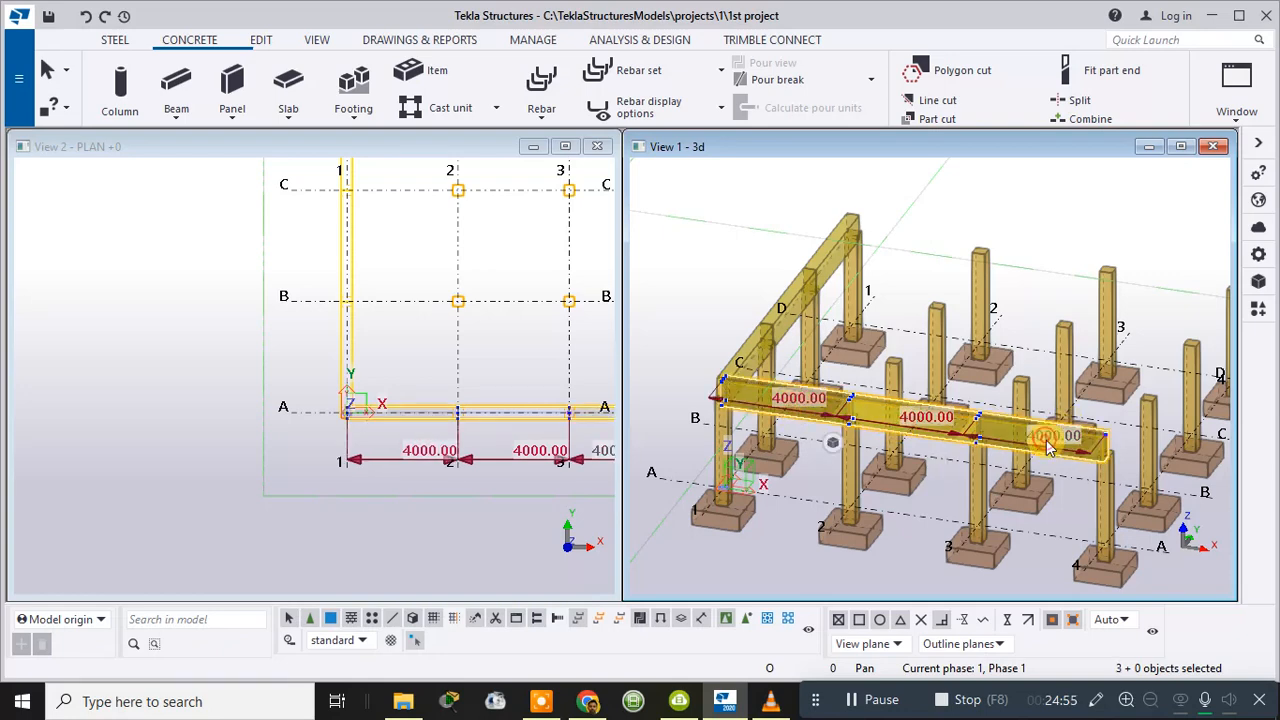
left_click(1055, 442, "ctrl")
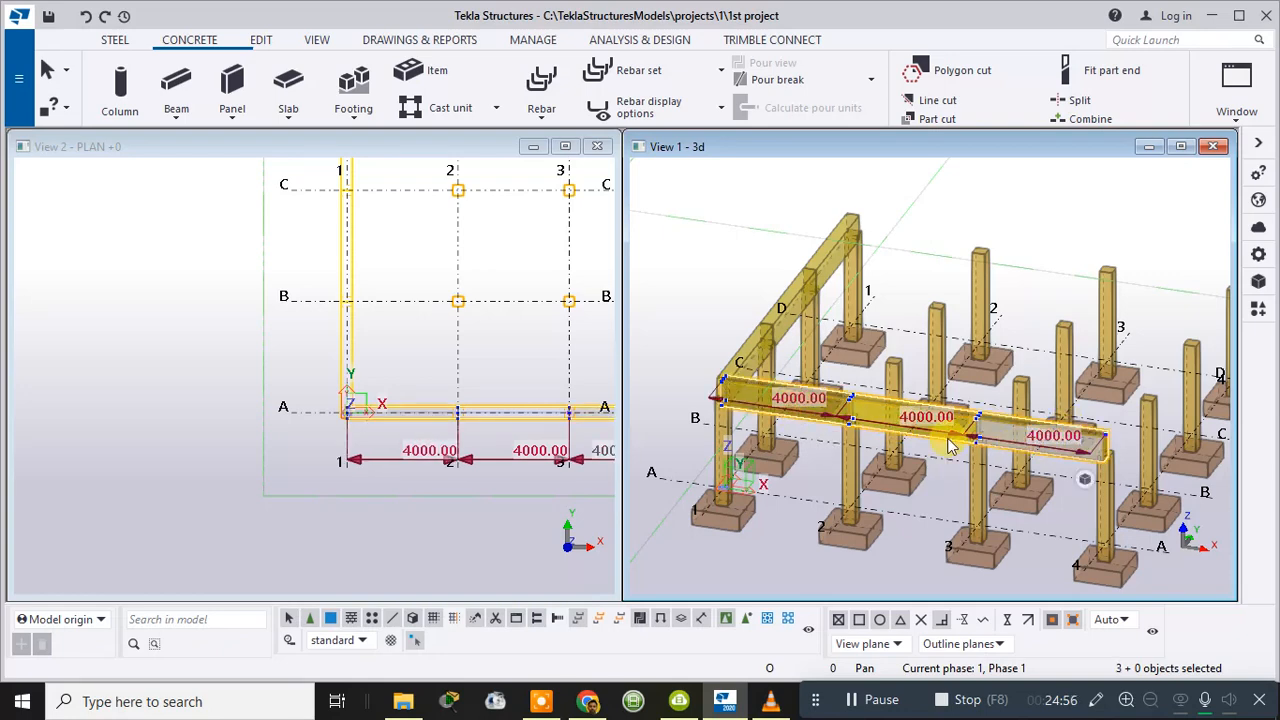
left_click(758, 348, "ctrl")
left_click(786, 316, "ctrl")
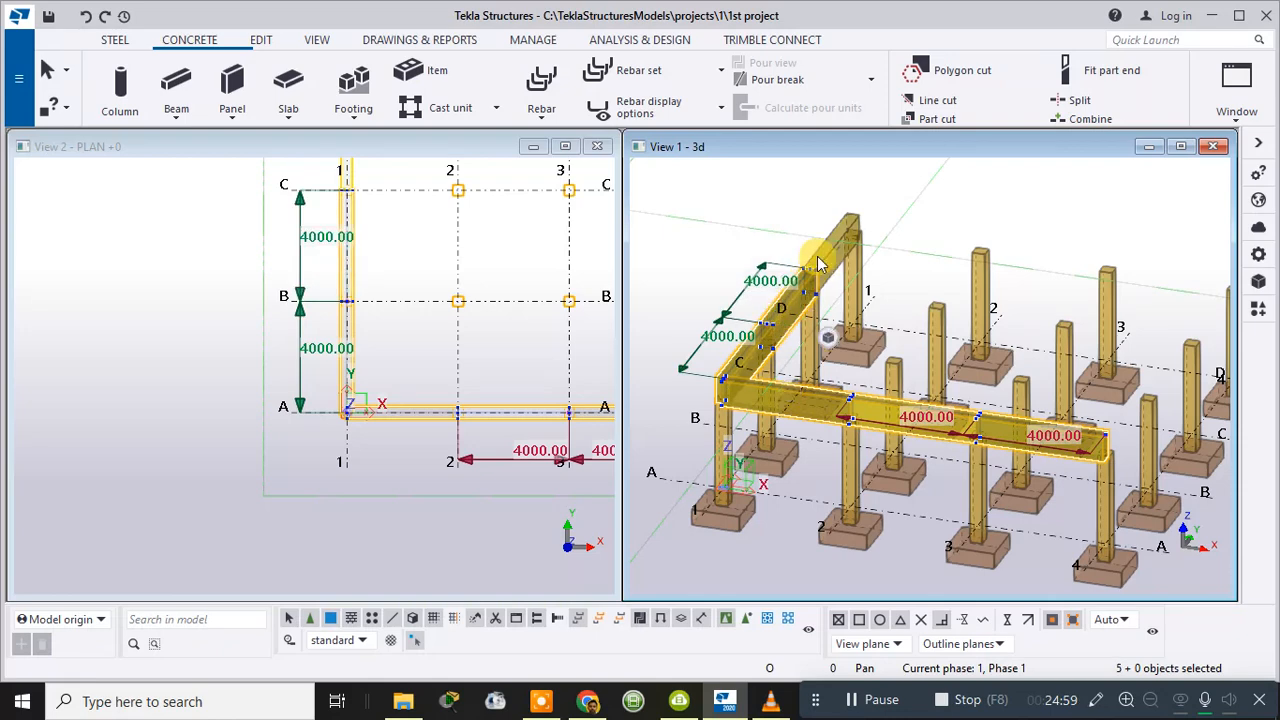
left_click(817, 255, "ctrl")
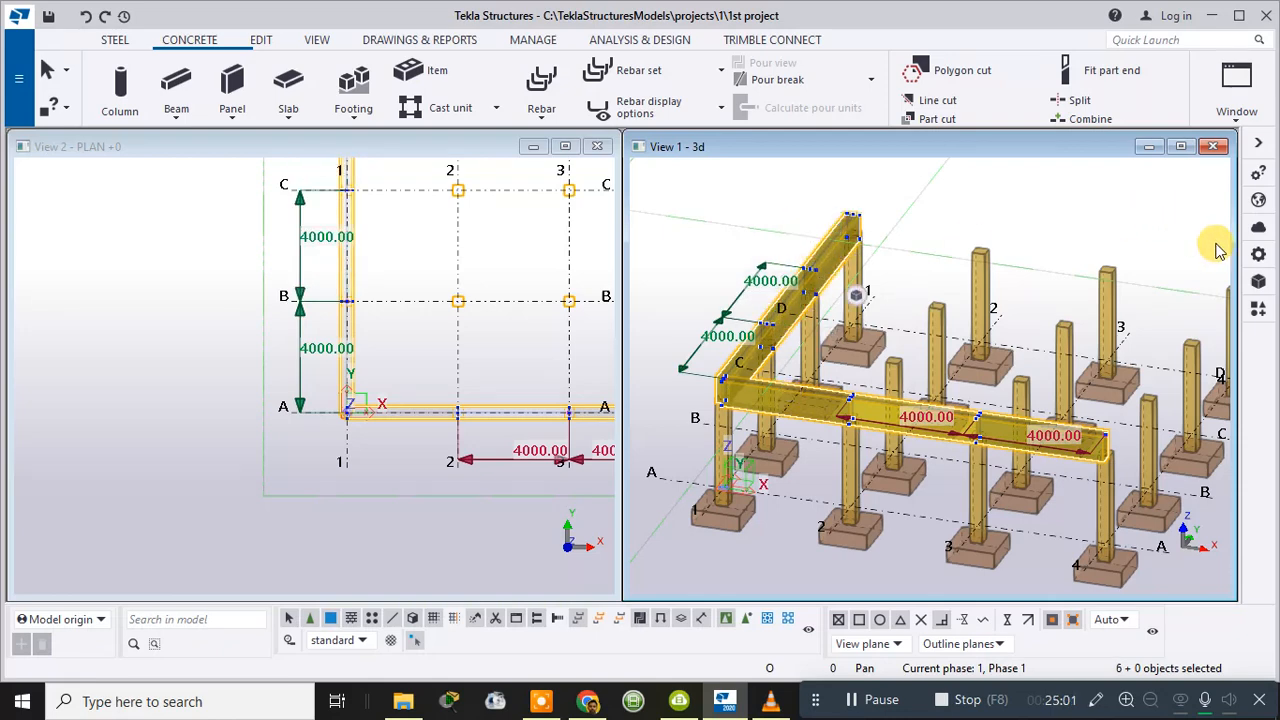
left_click(1262, 258)
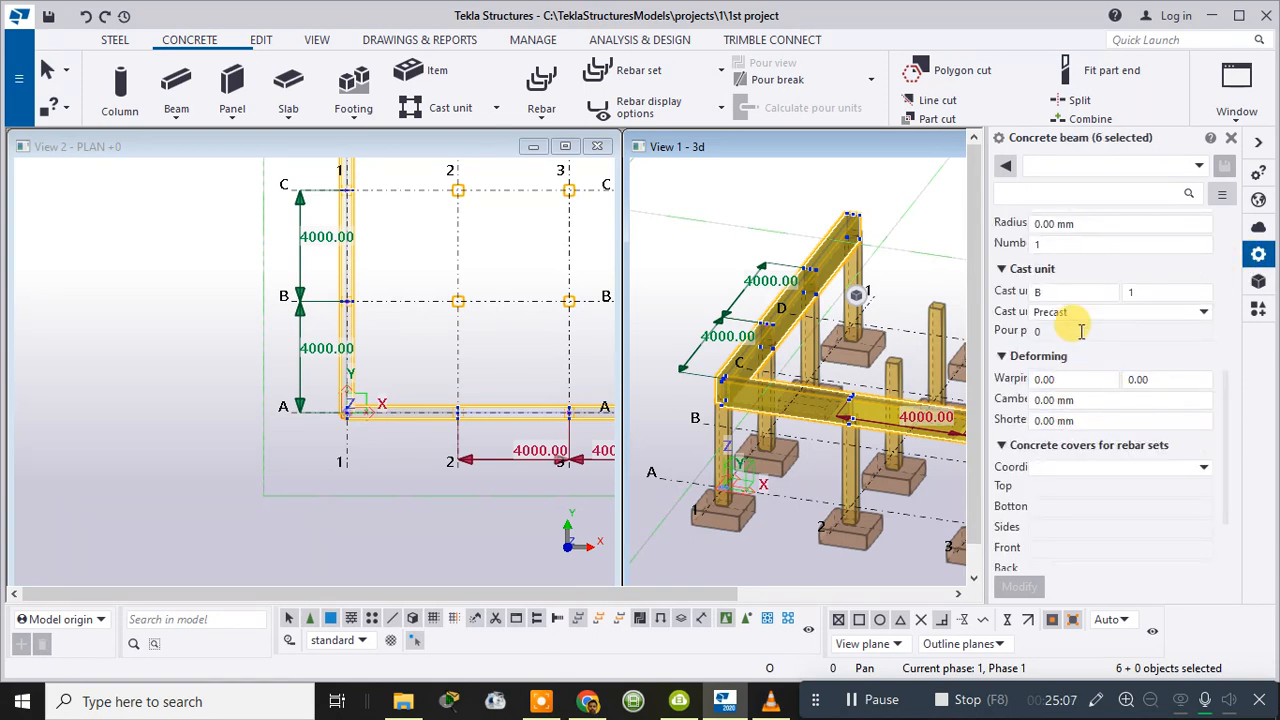
- Try a start Dy end offset of -3000 mm on the six selected concrete beams and undo the modification
scroll(1084, 400, "down", 2)
scroll(1084, 420, "up", 6)
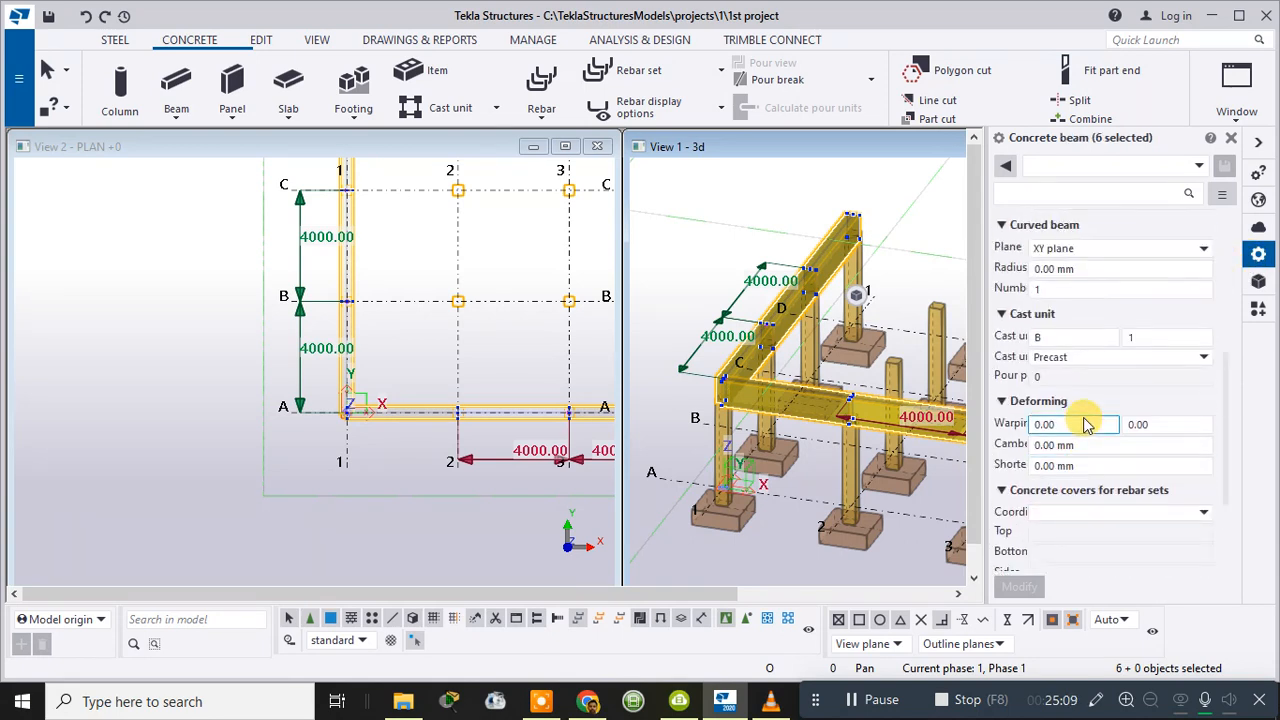
scroll(1083, 417, "up", 1)
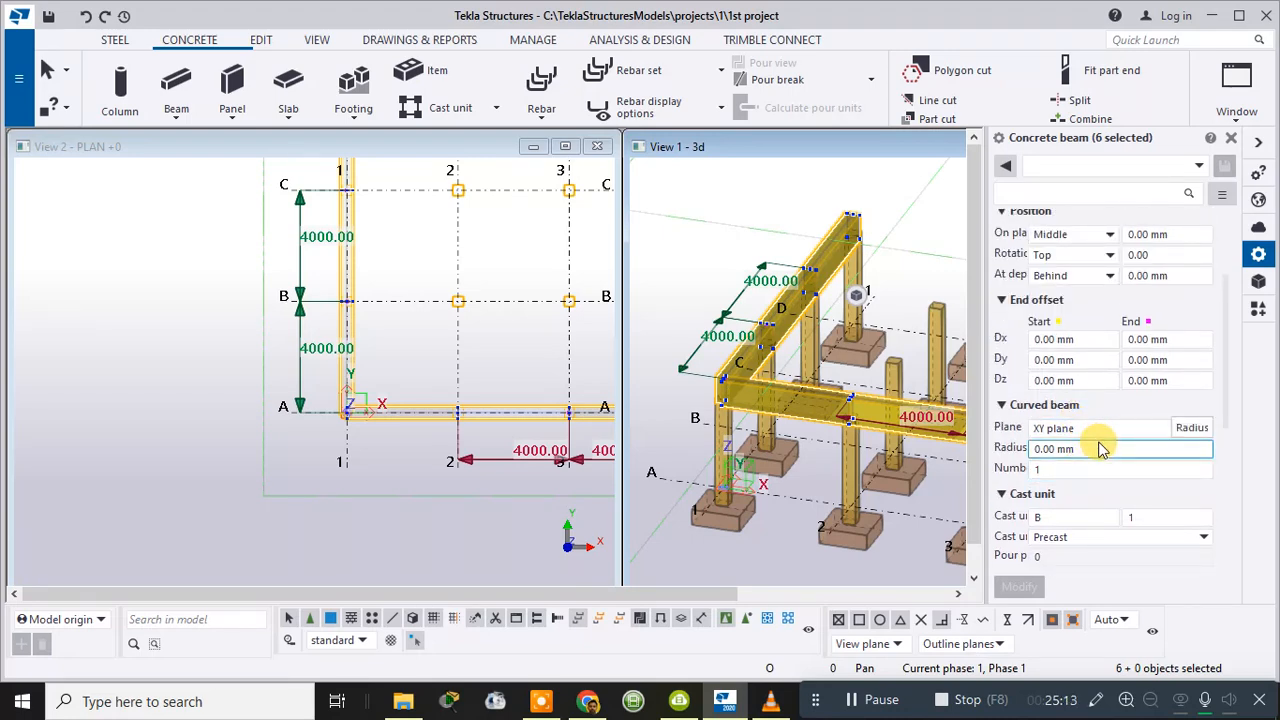
scroll(1100, 450, "up", 2)
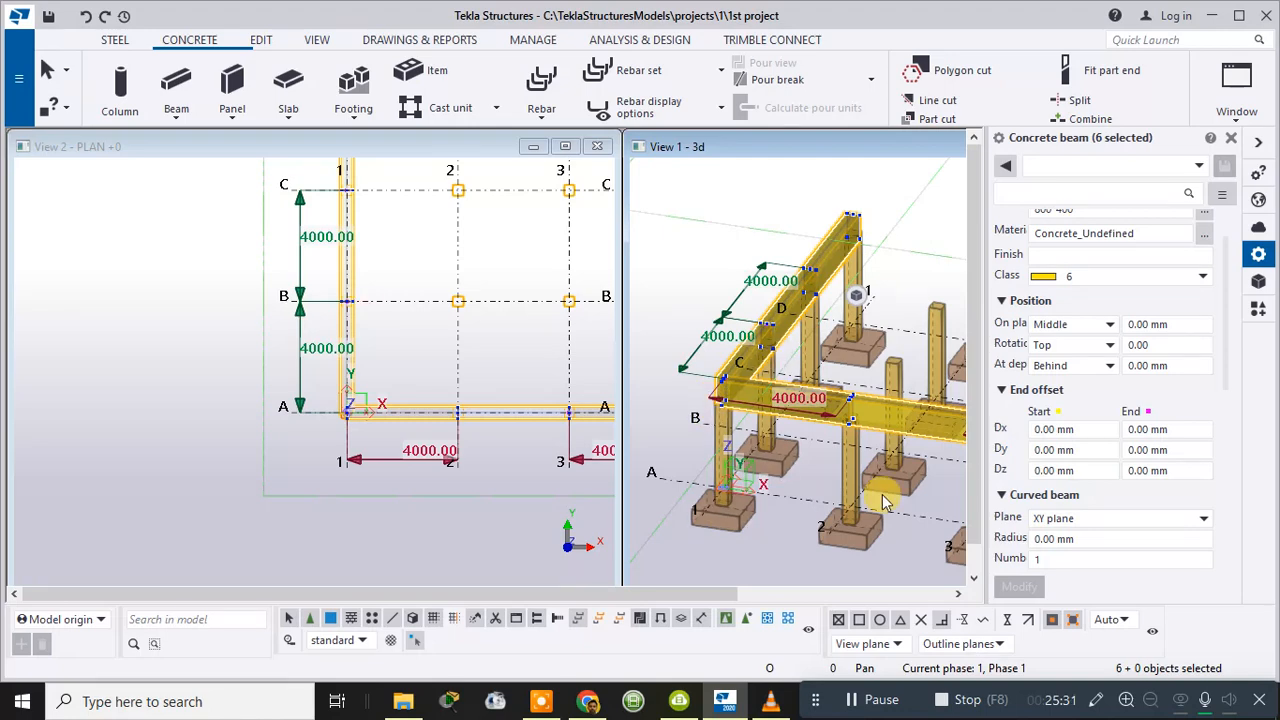
double_click(1054, 450)
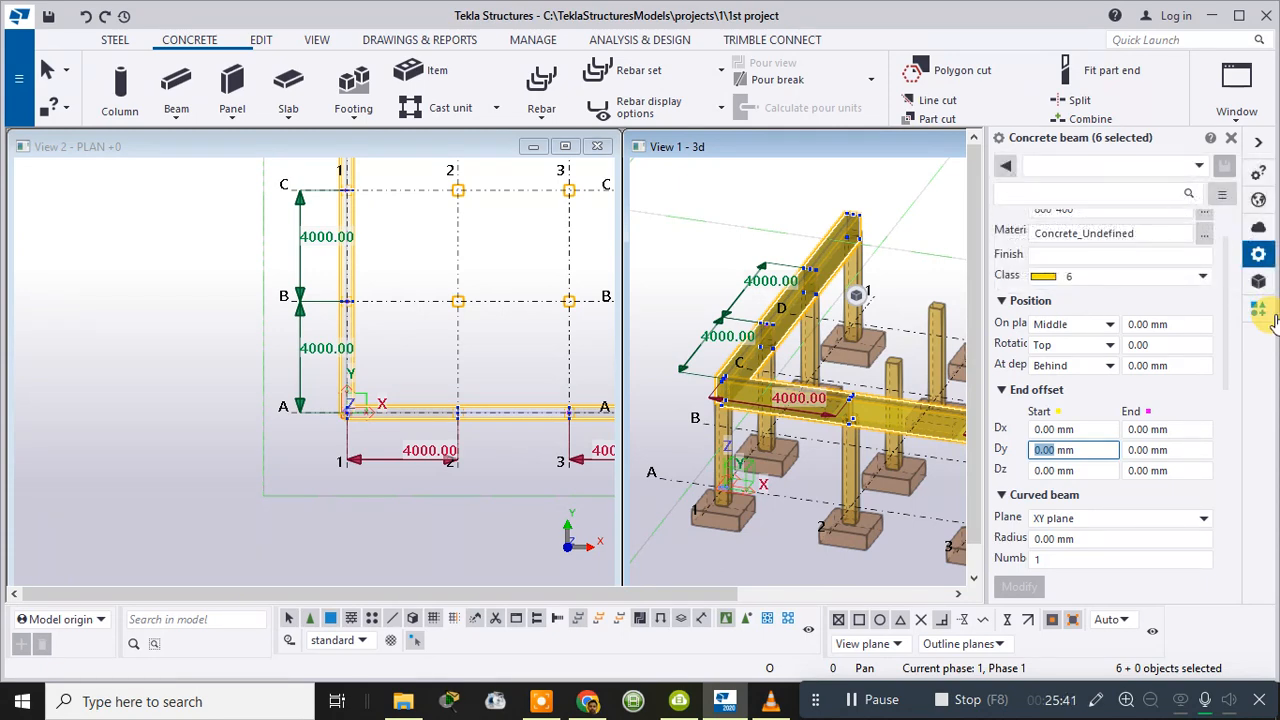
type("-3")
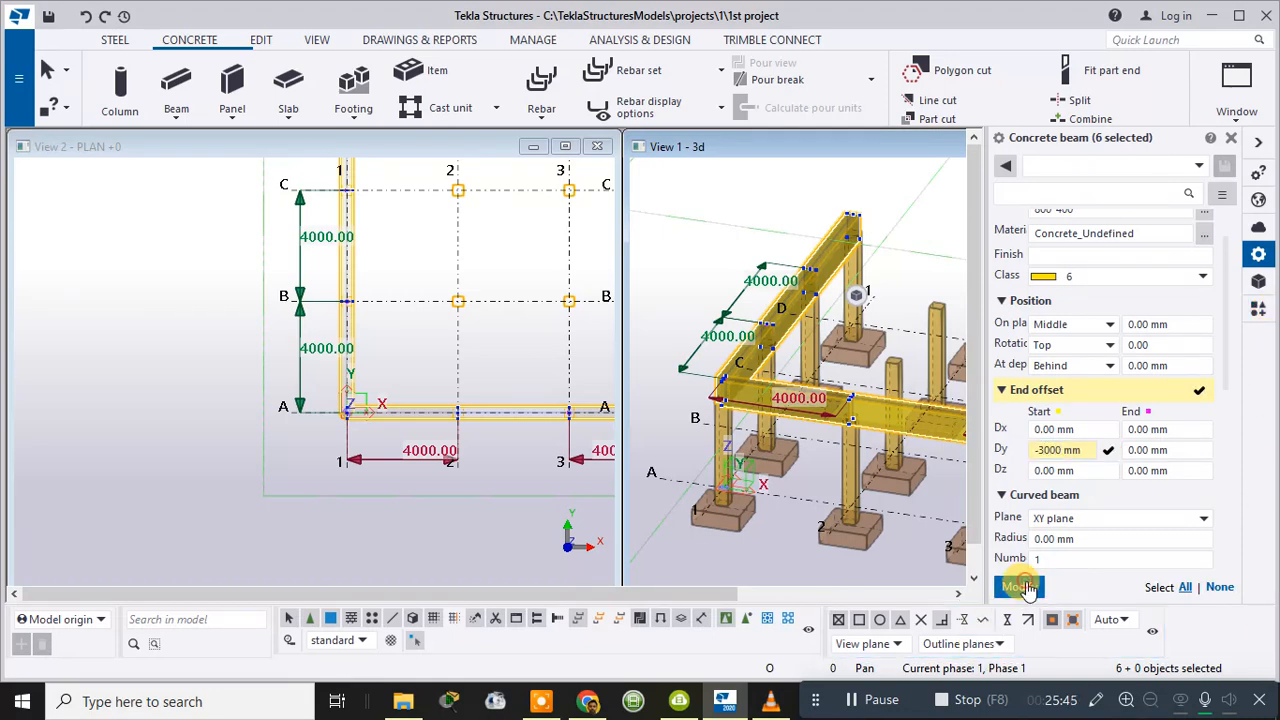
left_click(1022, 587)
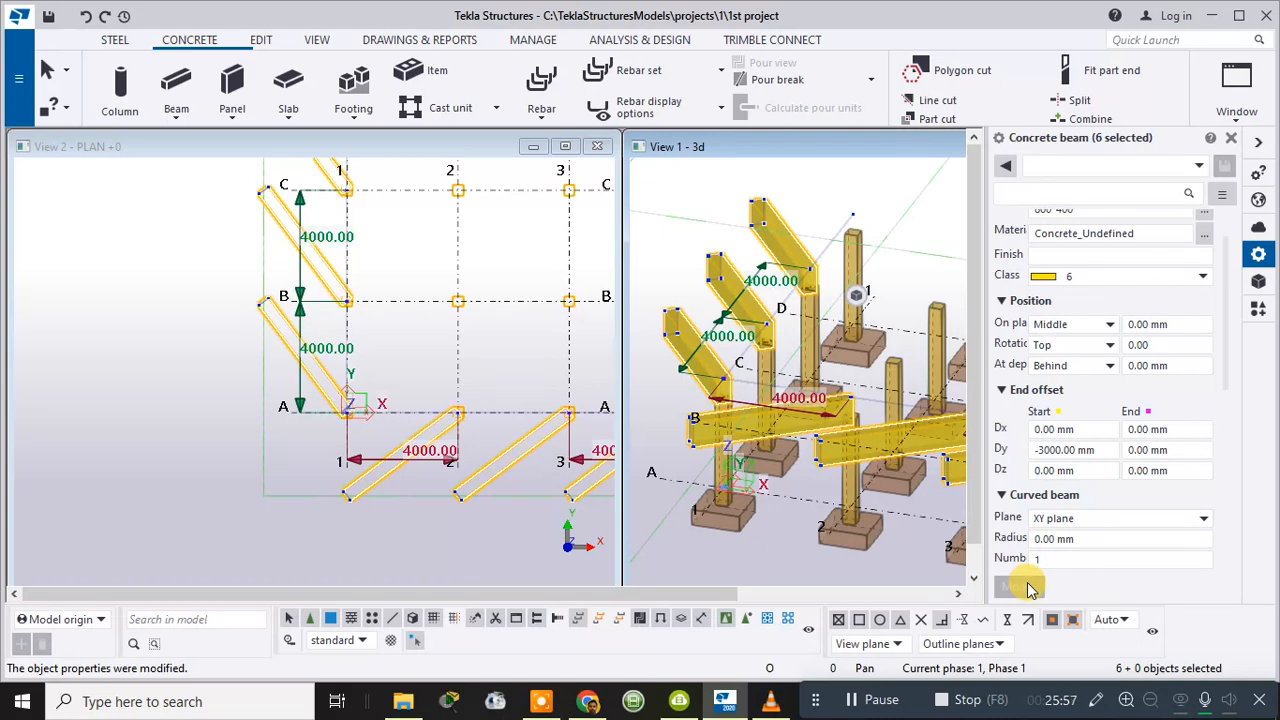
key("ctrl+z")
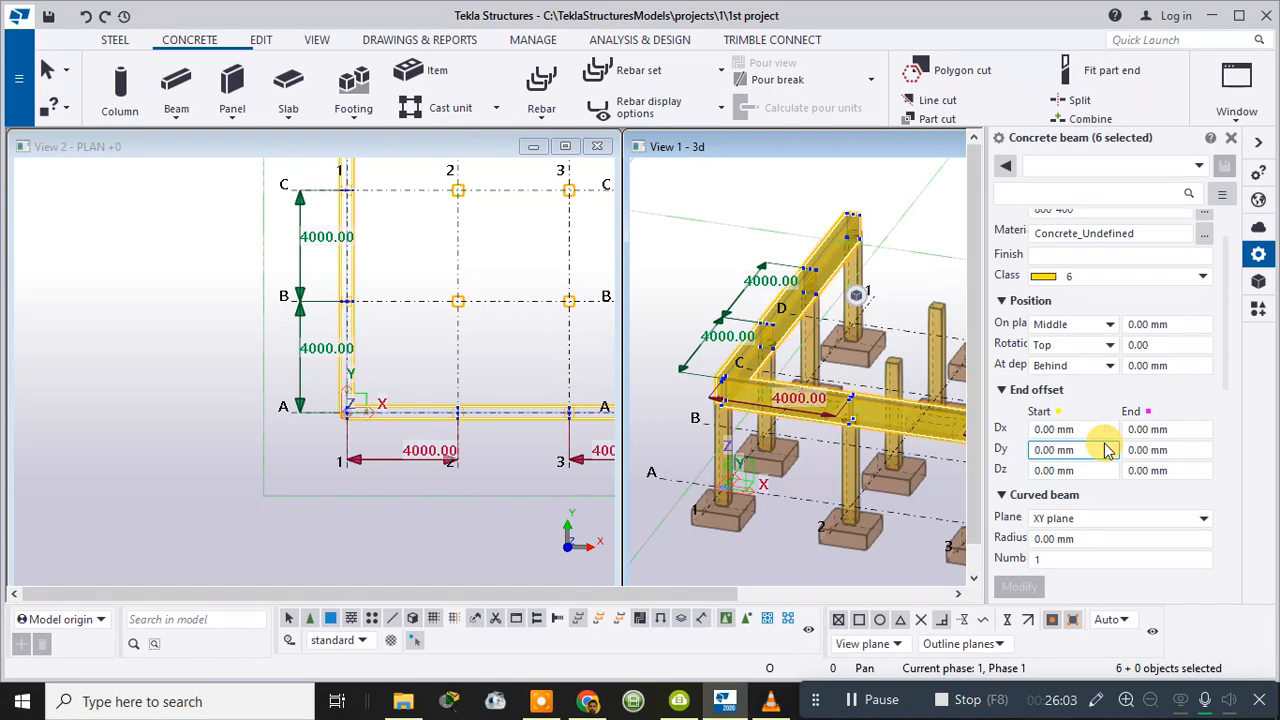
- Try a start Dy end offset of -3000 mm on only the grid A beam between grids 1 and 2
left_click(694, 202)
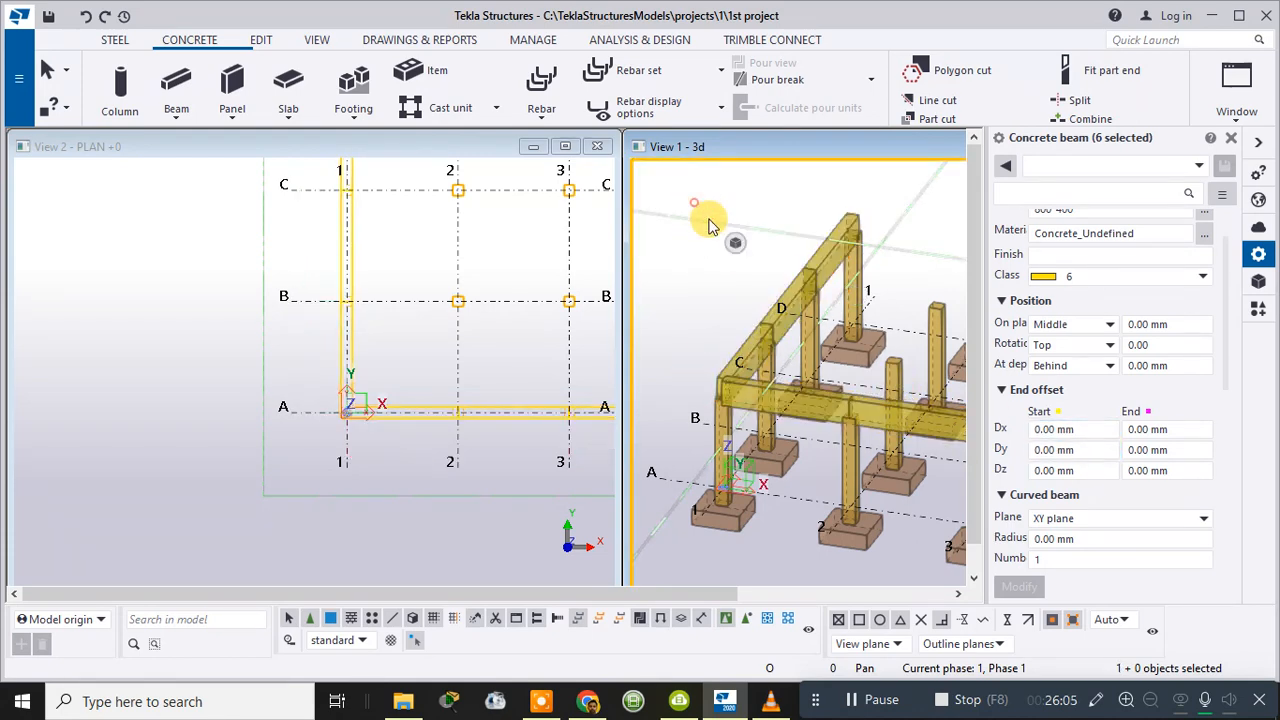
left_click(778, 400)
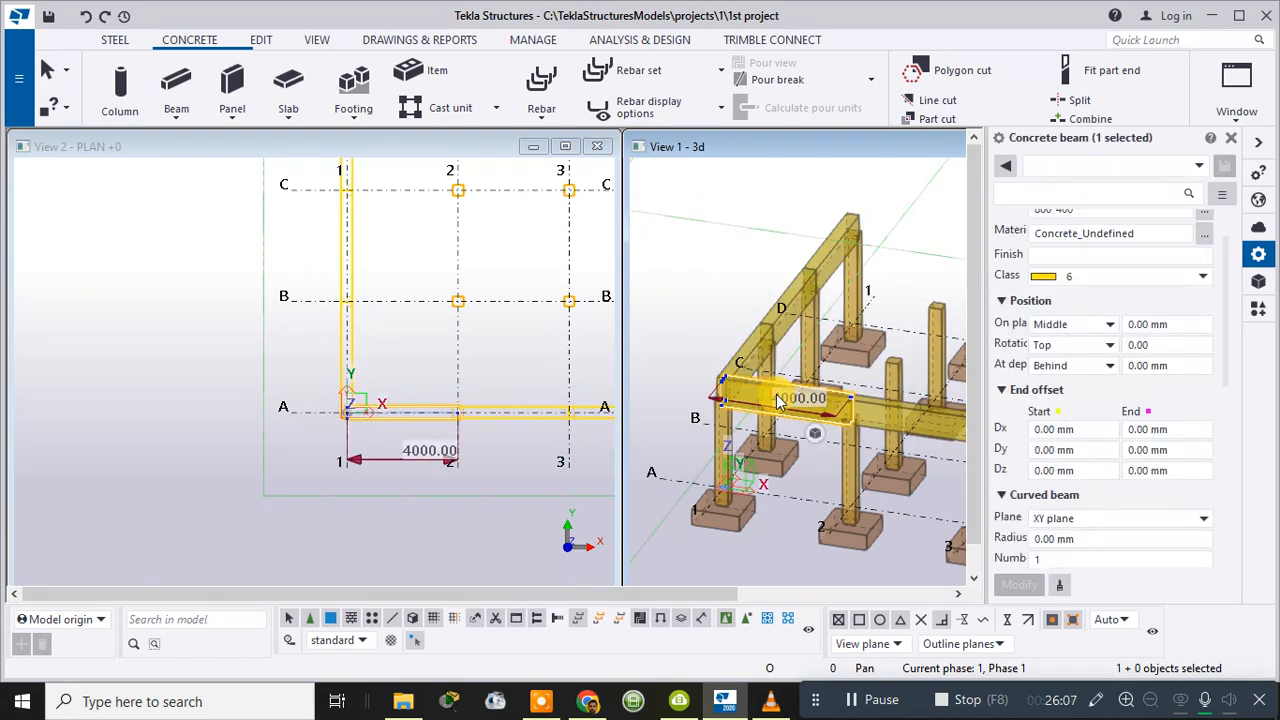
scroll(1065, 492, "down", 3)
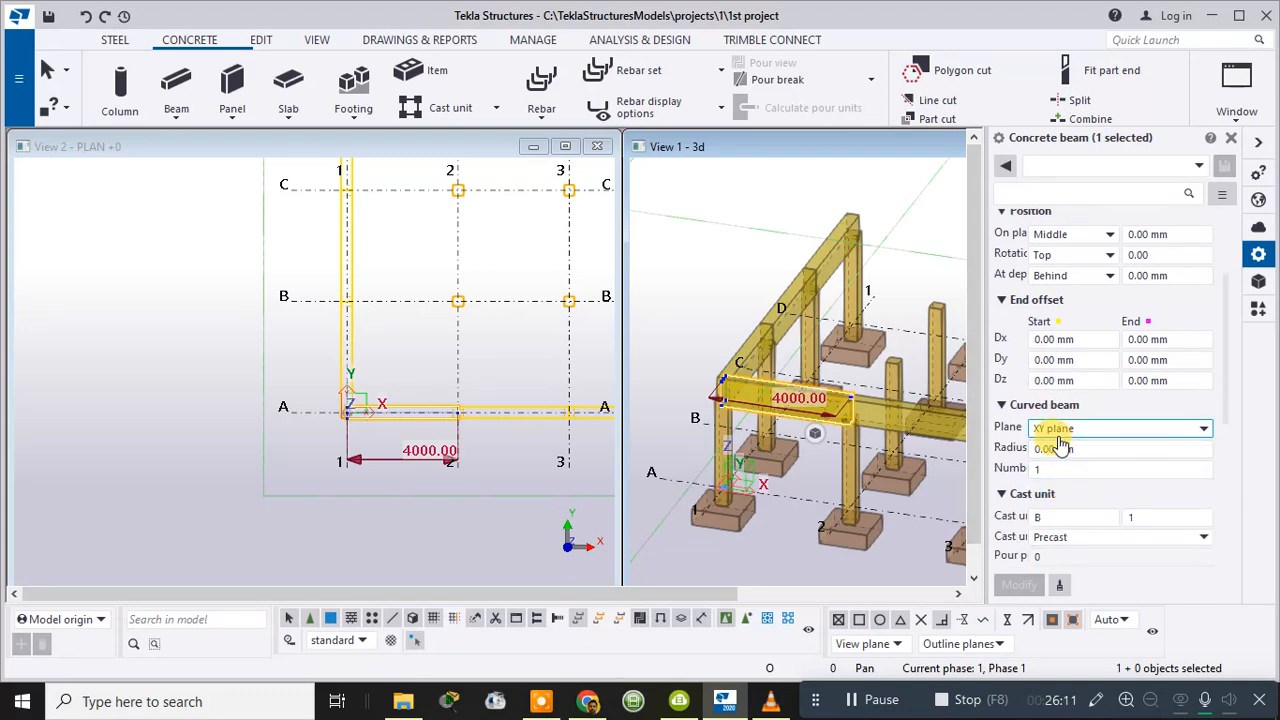
left_click(1054, 361)
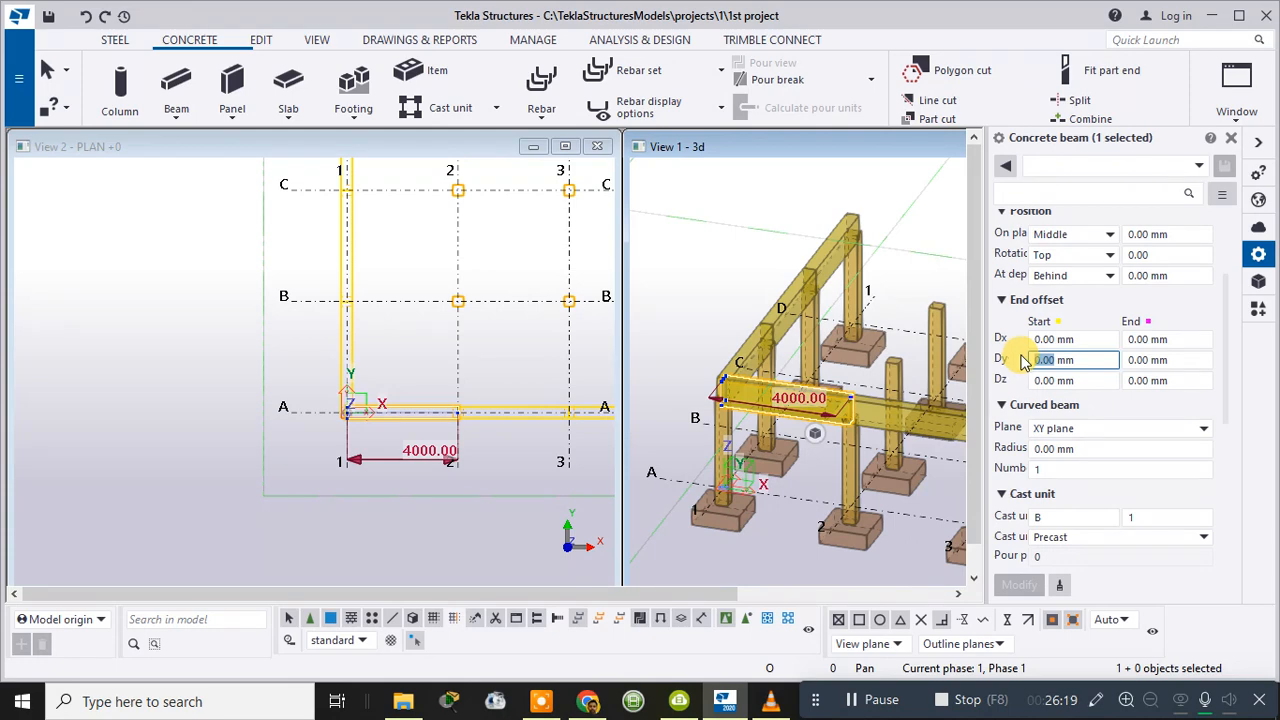
scroll(1147, 347, "up", 3)
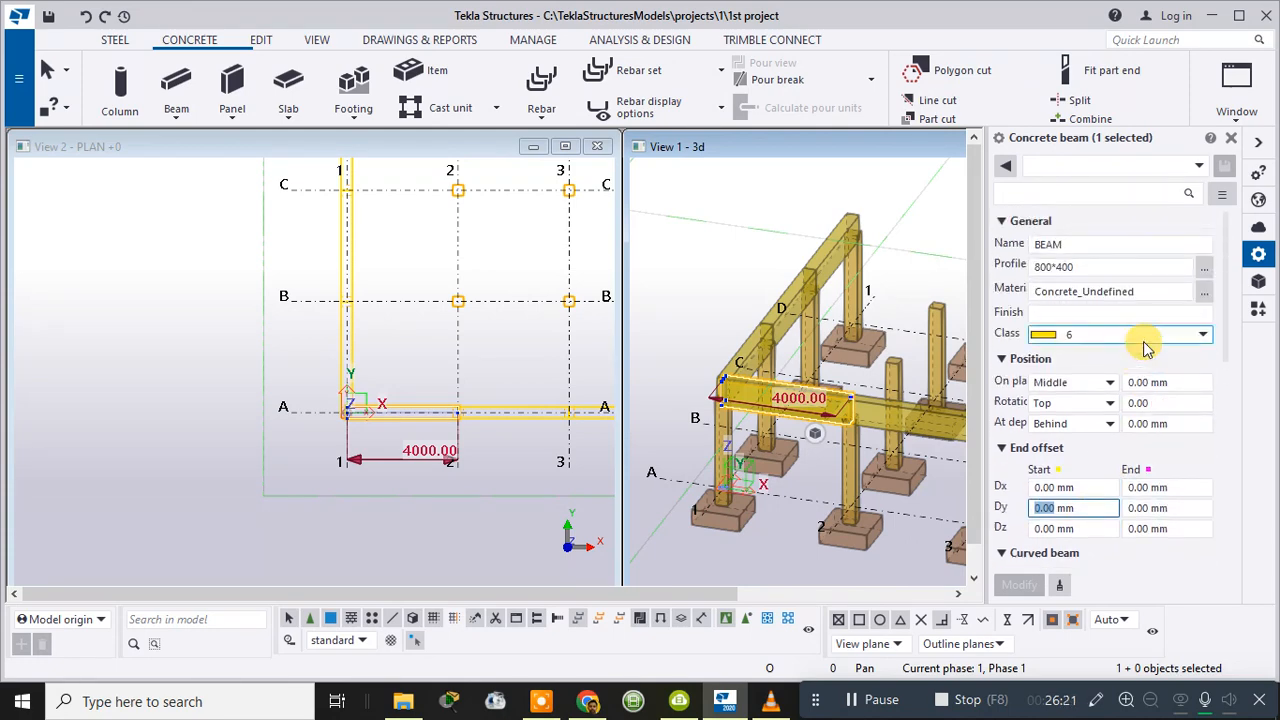
scroll(1147, 347, "down", 2)
scroll(1147, 347, "down", 3)
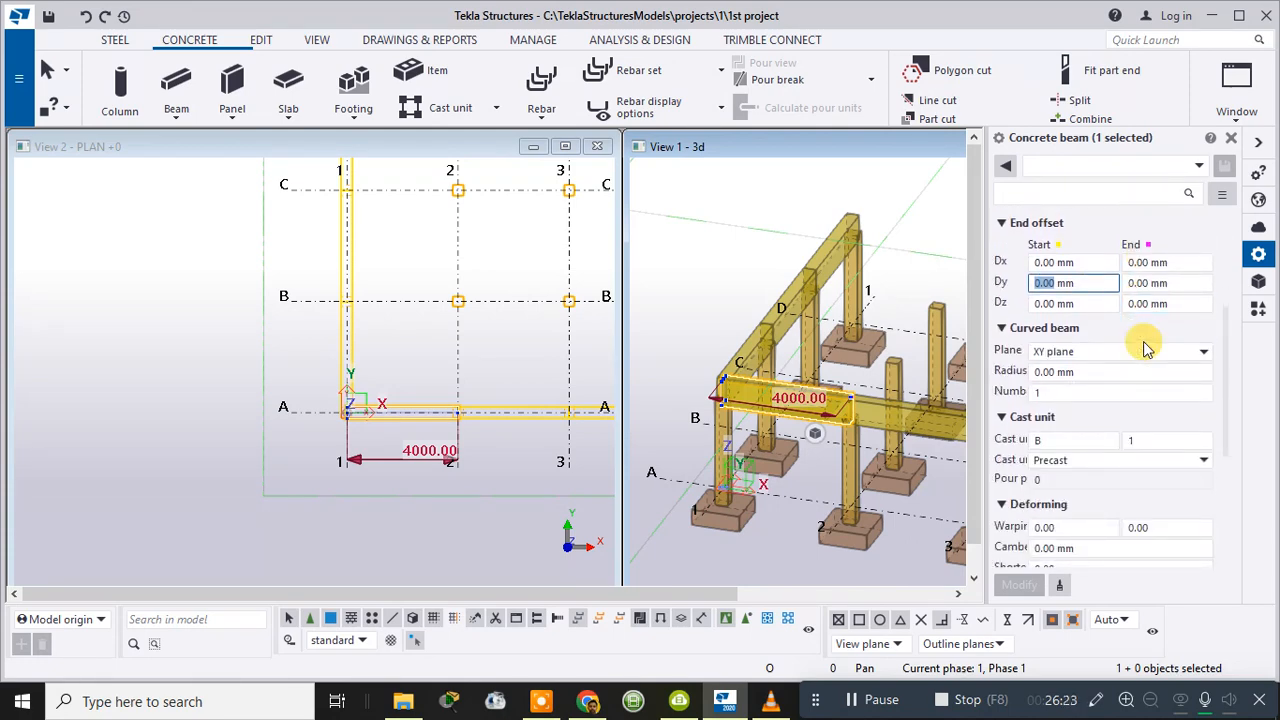
scroll(1147, 349, "down", 4)
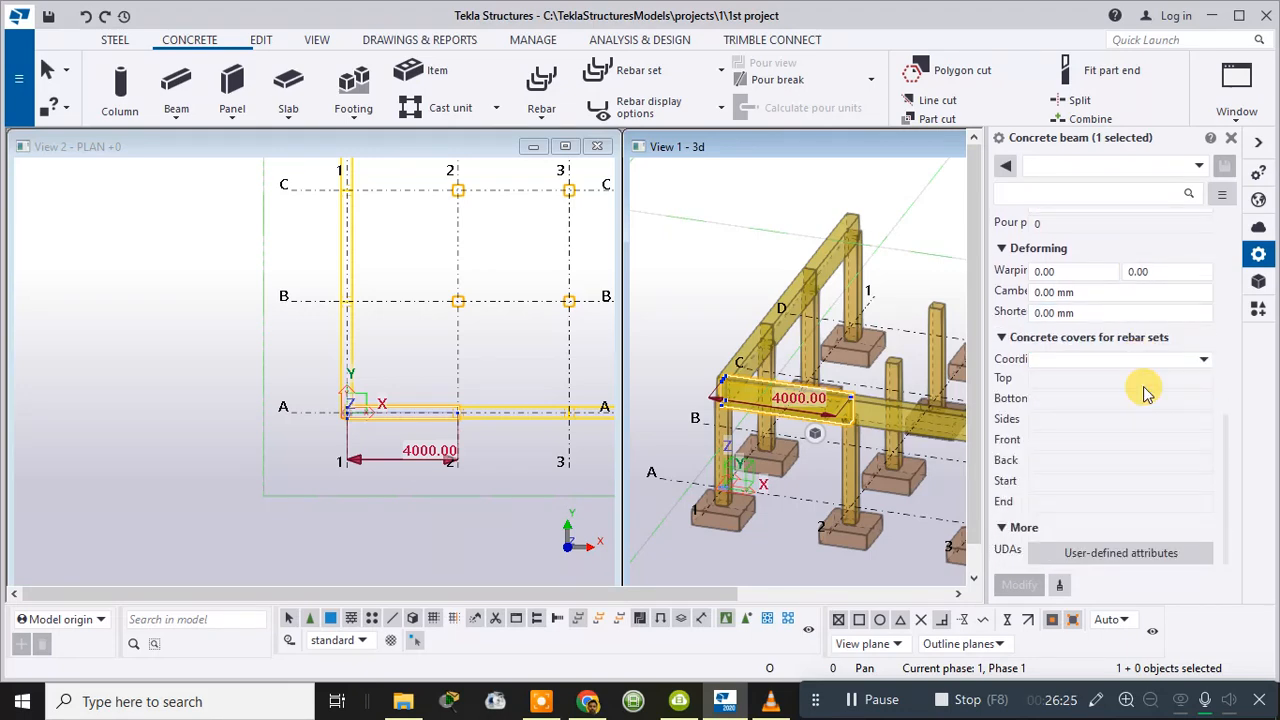
scroll(1147, 380, "up", 4)
left_click(1062, 298)
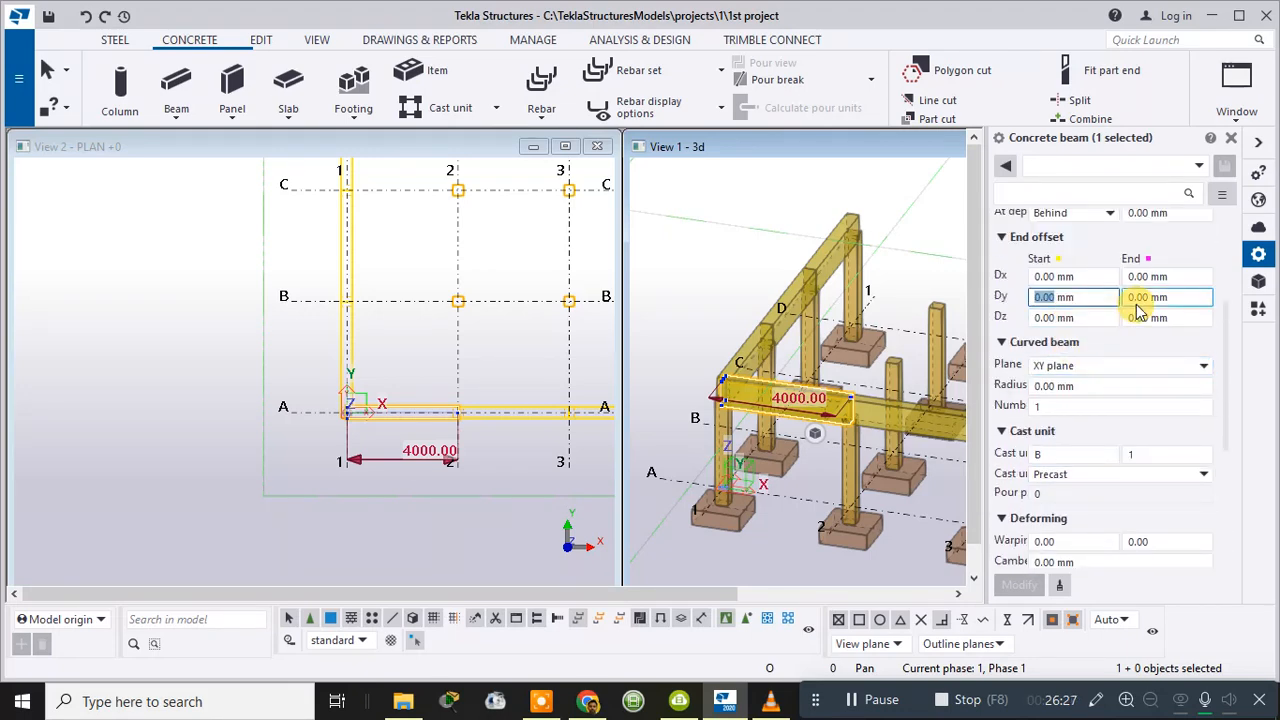
type("-")
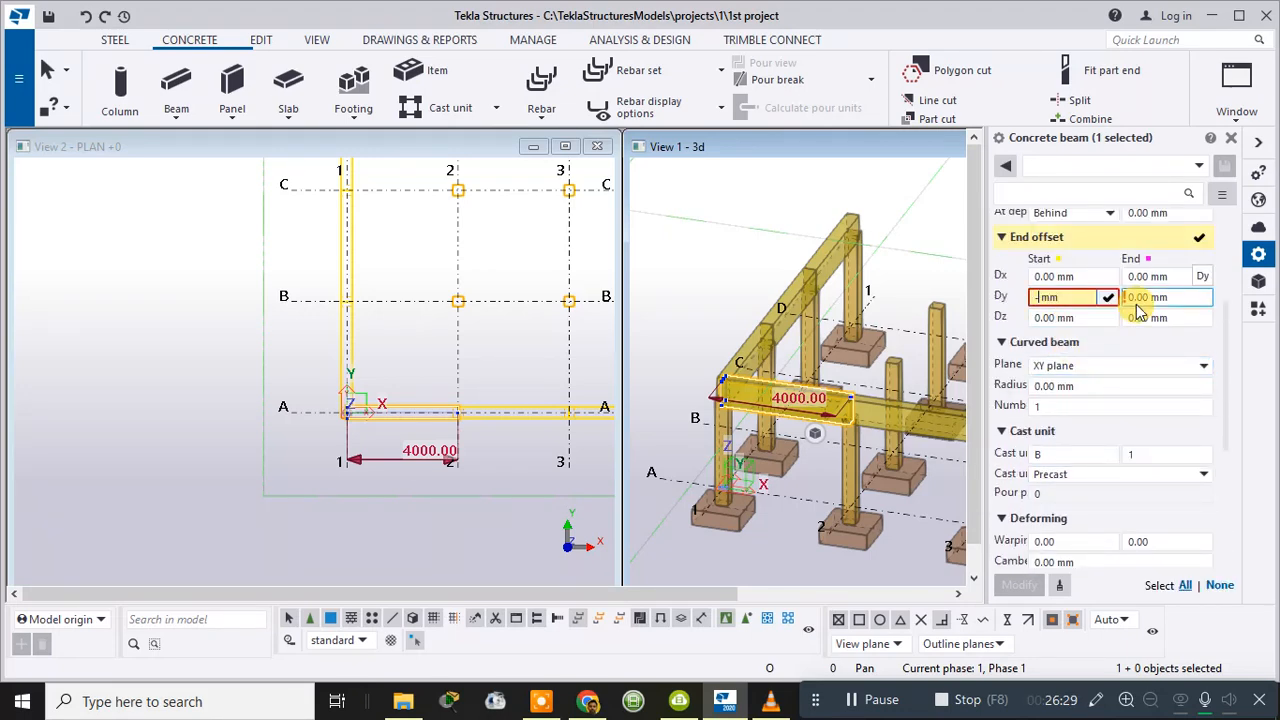
type("3000")
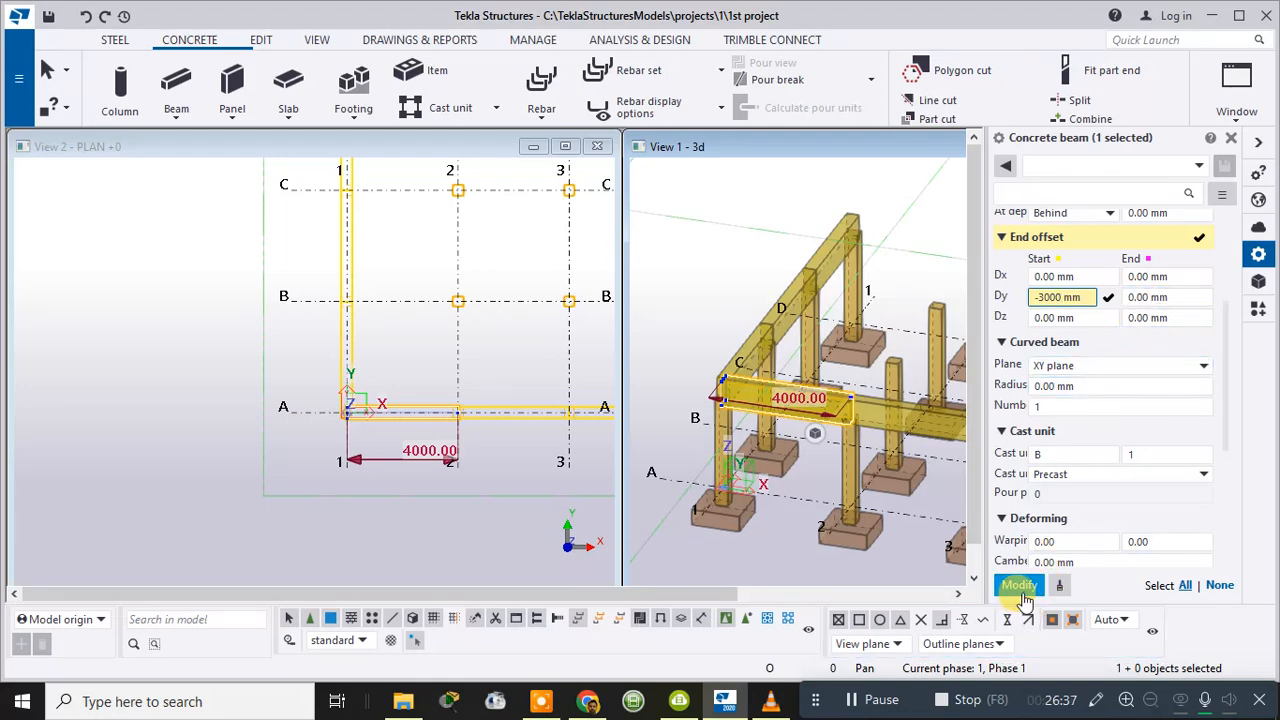
left_click(1020, 588)
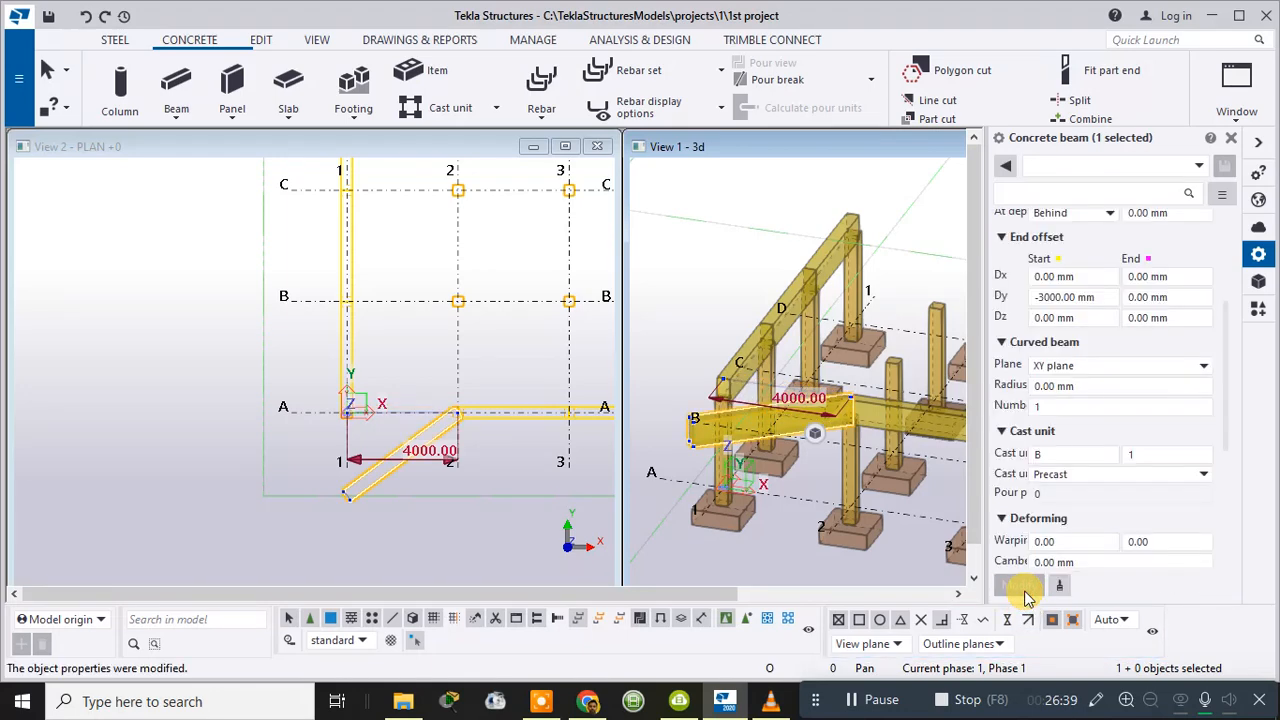
- Reset the start Dy end offset of the grid A beam between grids 1 and 2 to 0 mm
scroll(343, 406, "up", 5)
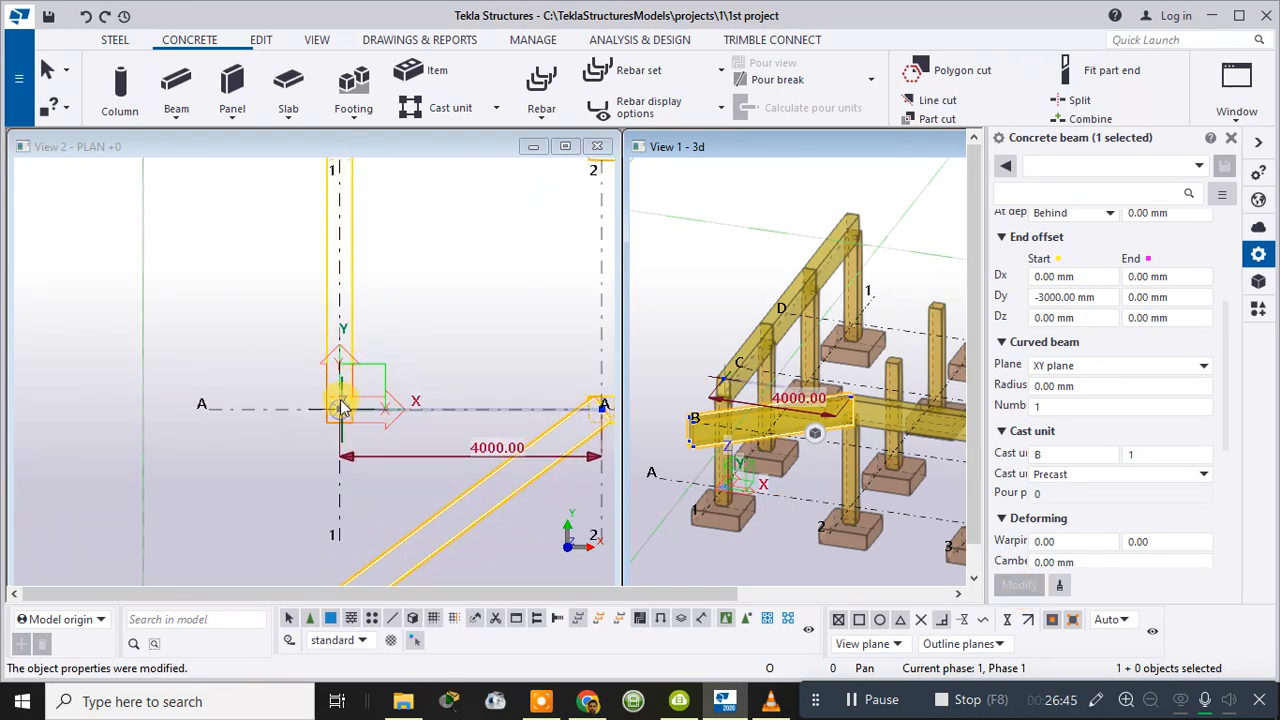
left_click(338, 410)
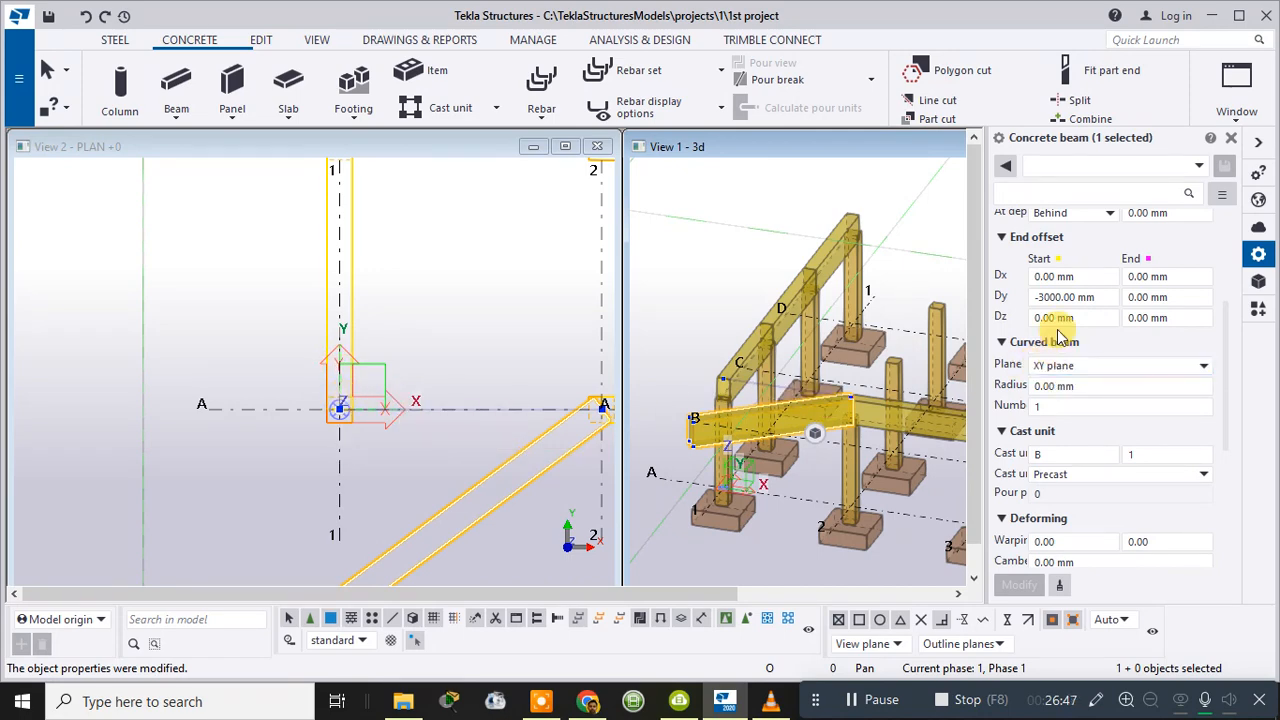
left_click(1070, 297)
double_click(1075, 297)
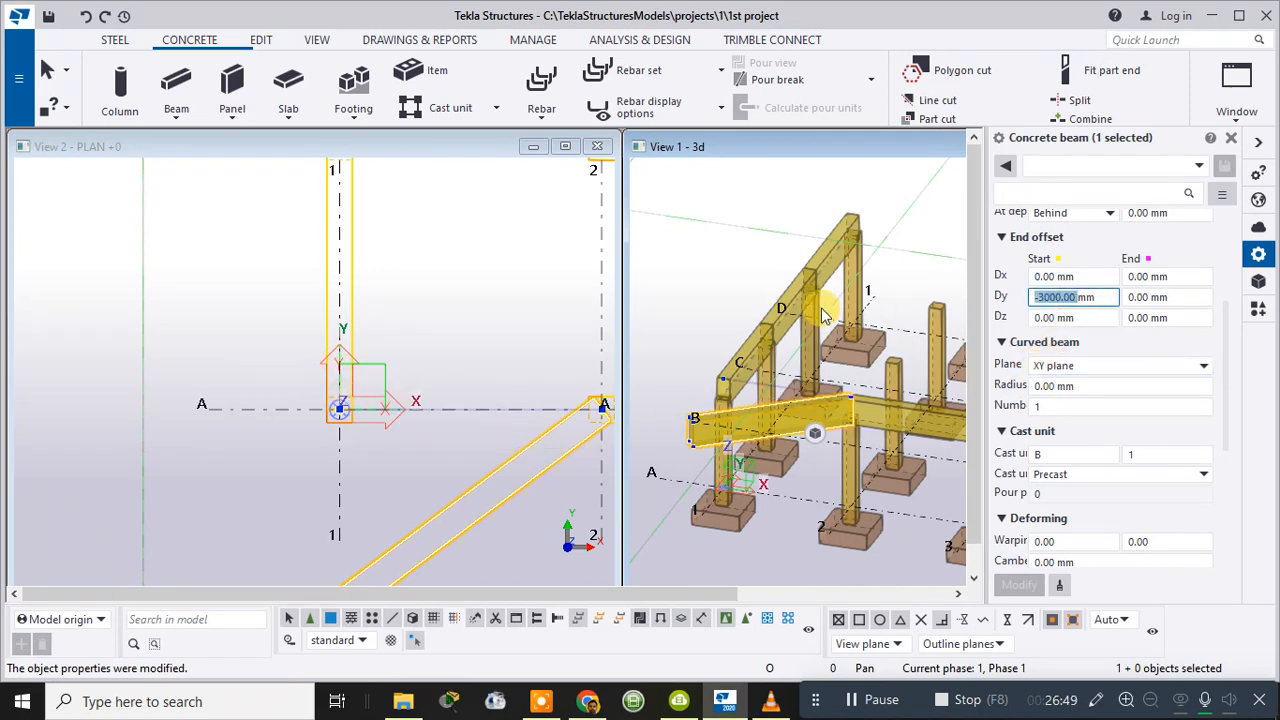
type("0mm")
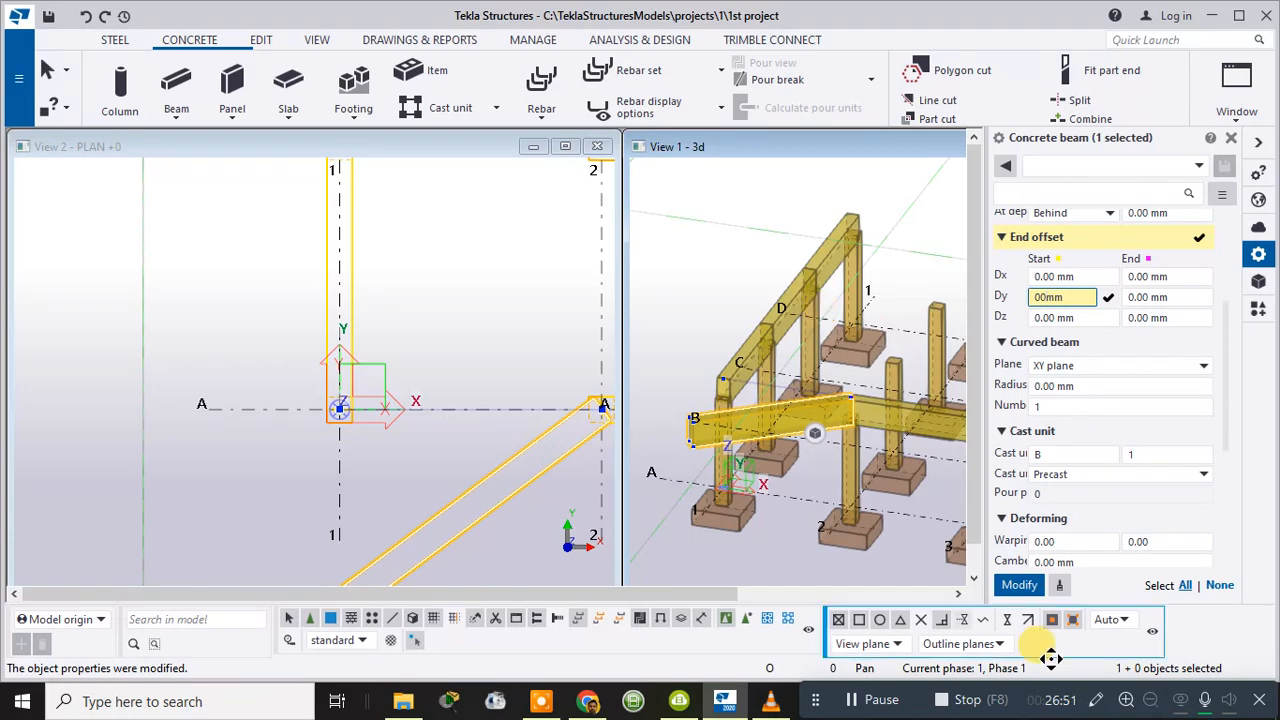
left_click(1020, 585)
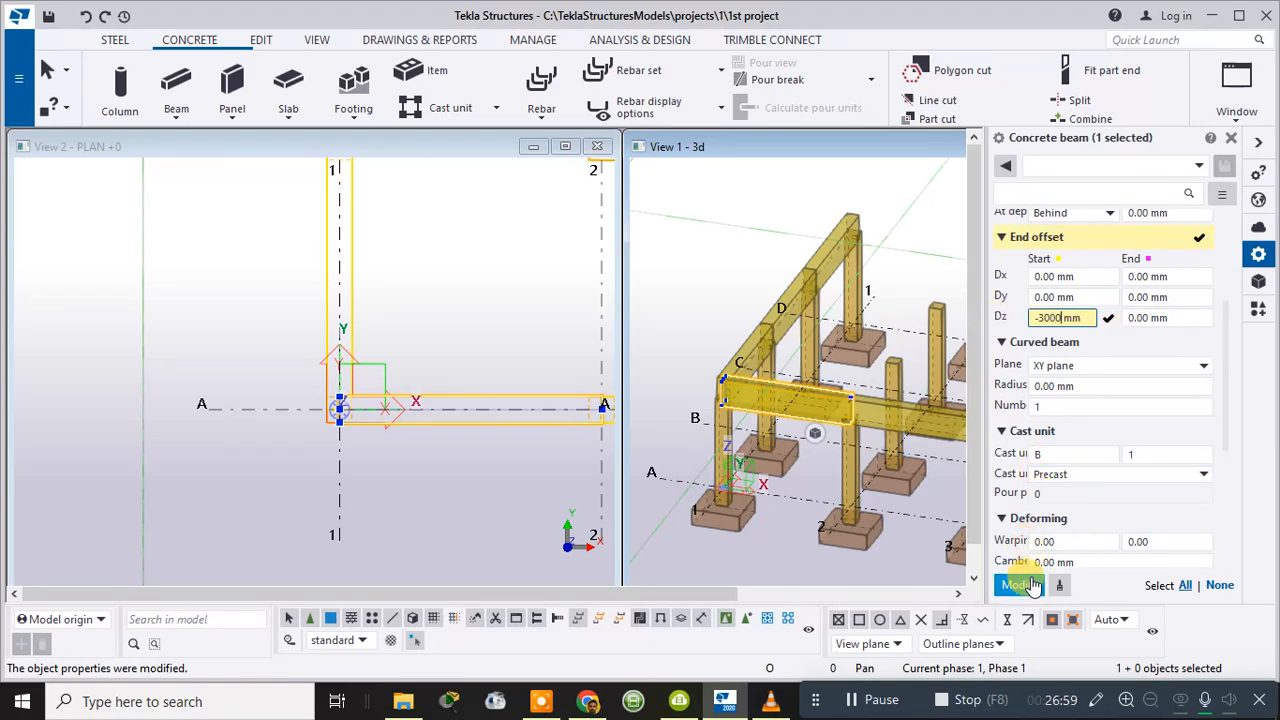
- Lower the grid A beam between grids 1 and 2 by setting its start and end Dz offsets to -3000 mm
left_click(1030, 585)
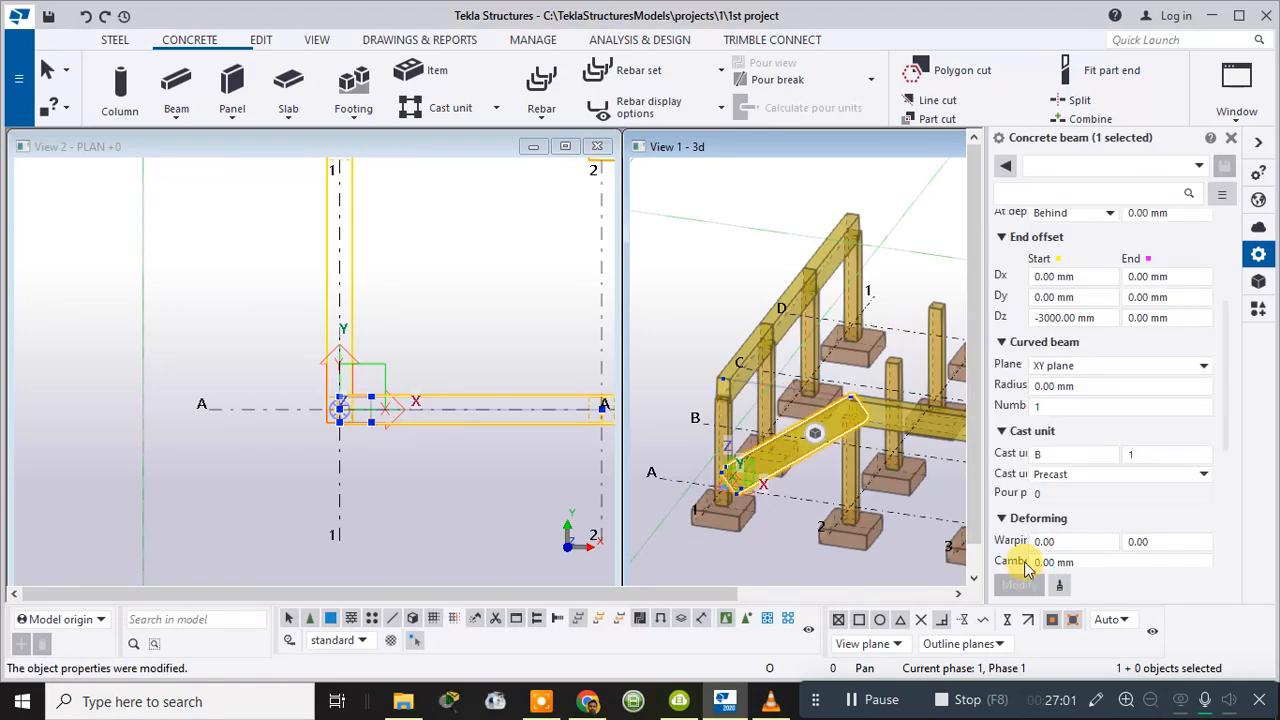
left_click(1133, 317)
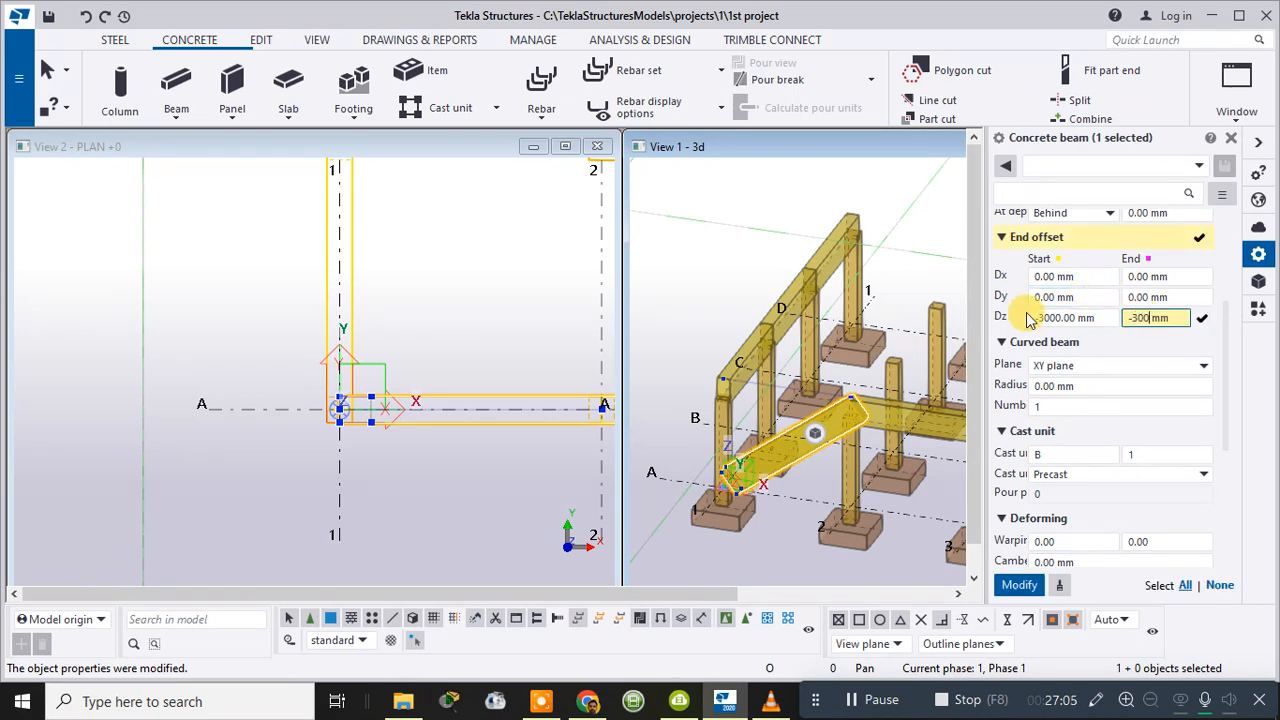
left_click(1025, 585)
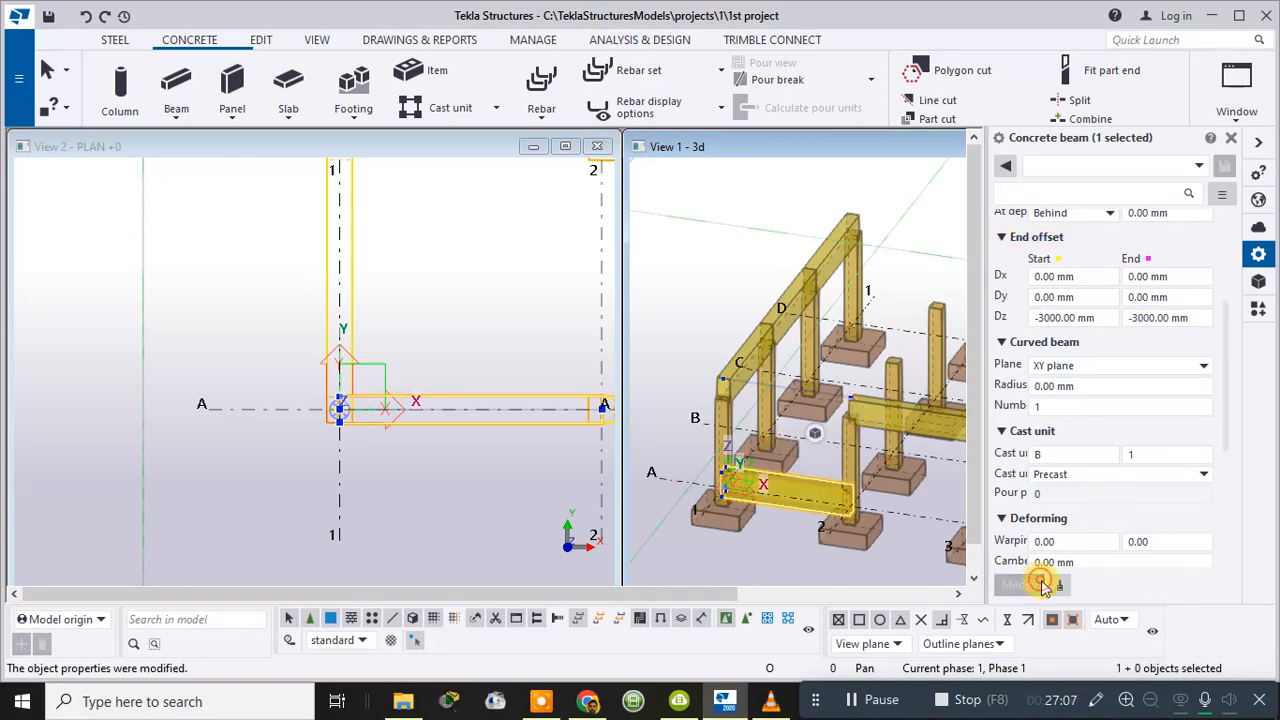
- Lower the three grid 1 beams and the two remaining grid A beams by setting their start and end Dz offsets to -3000 mm
scroll(882, 414, "down", 2)
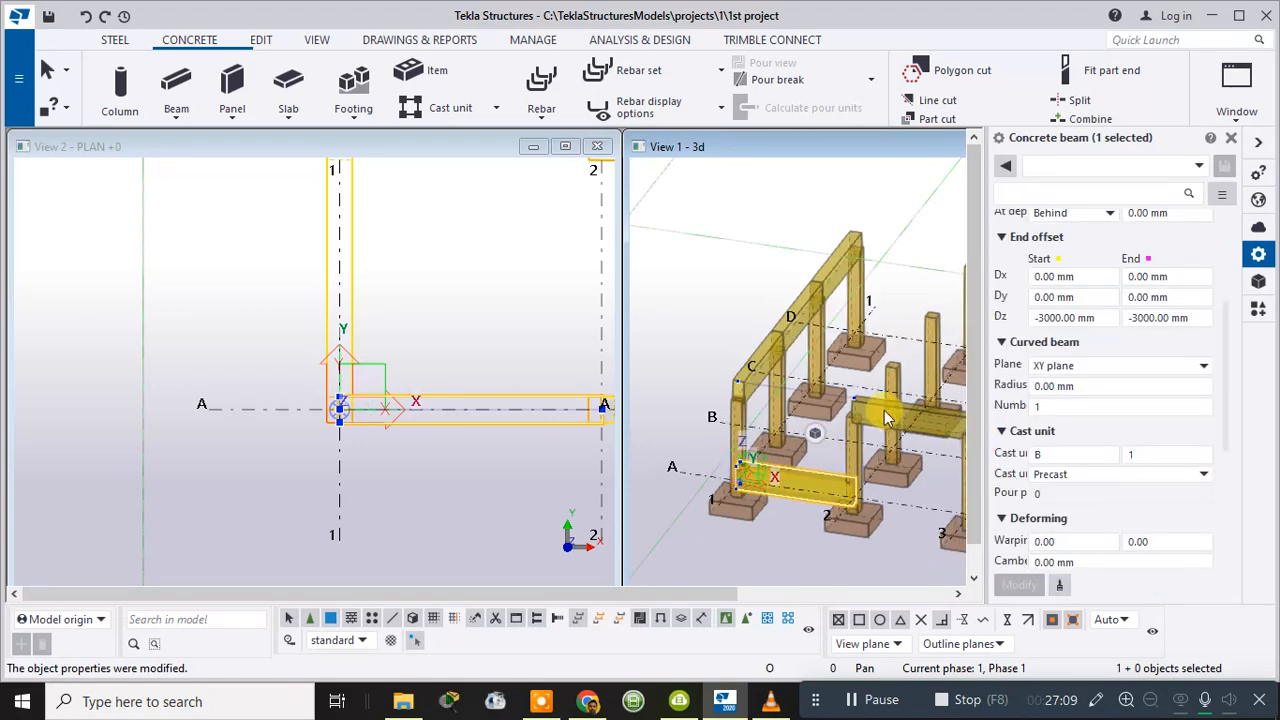
left_click(766, 375, "ctrl")
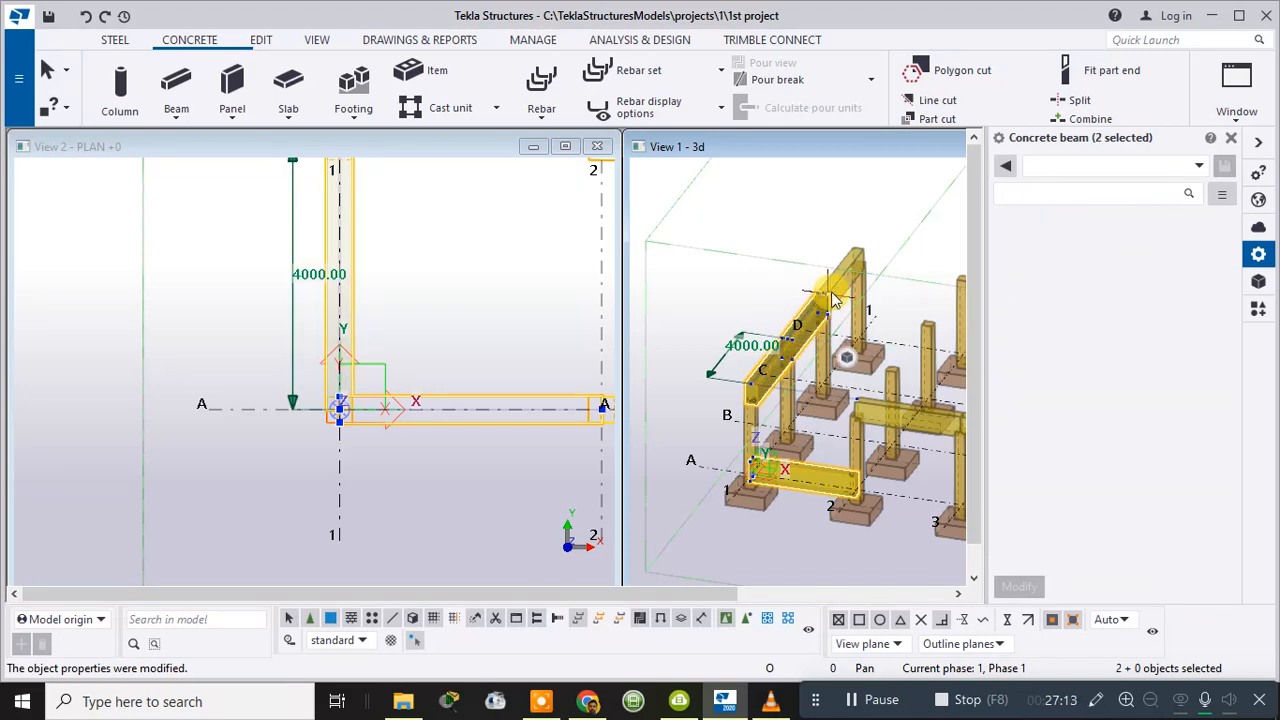
left_click(836, 292)
left_click(841, 298, "ctrl")
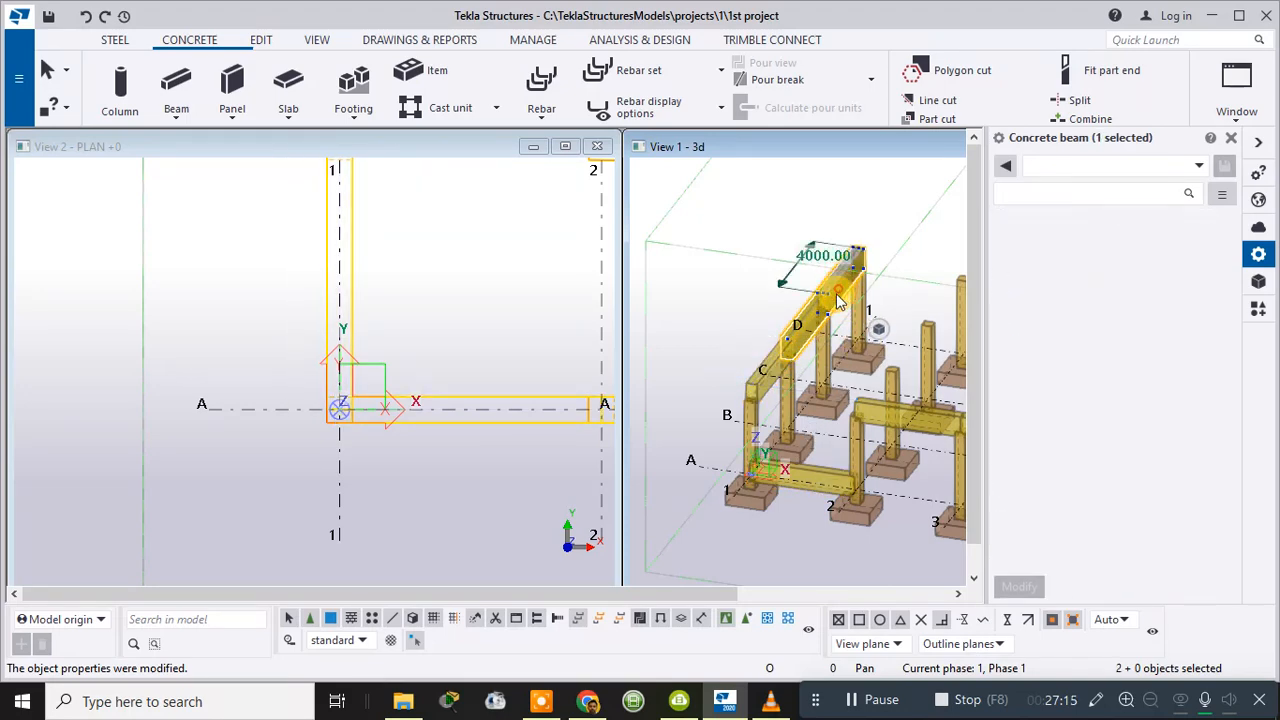
left_click(760, 378, "ctrl")
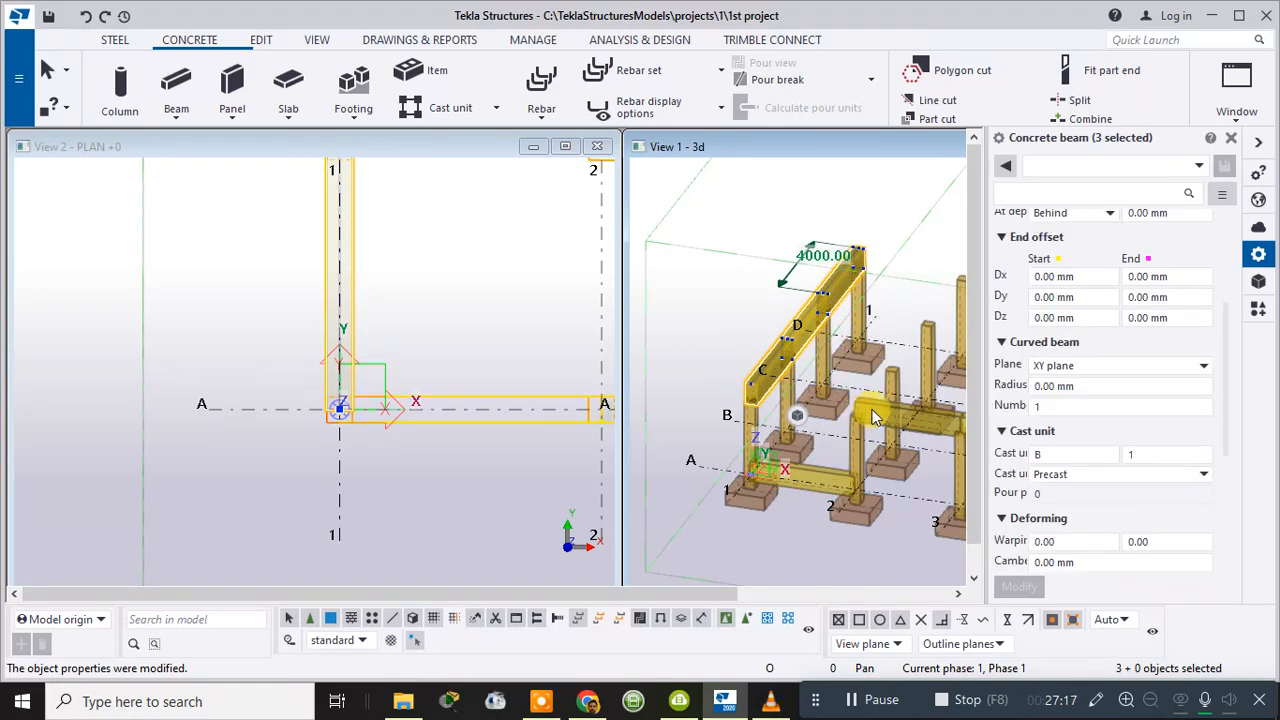
left_click(873, 416, "ctrl")
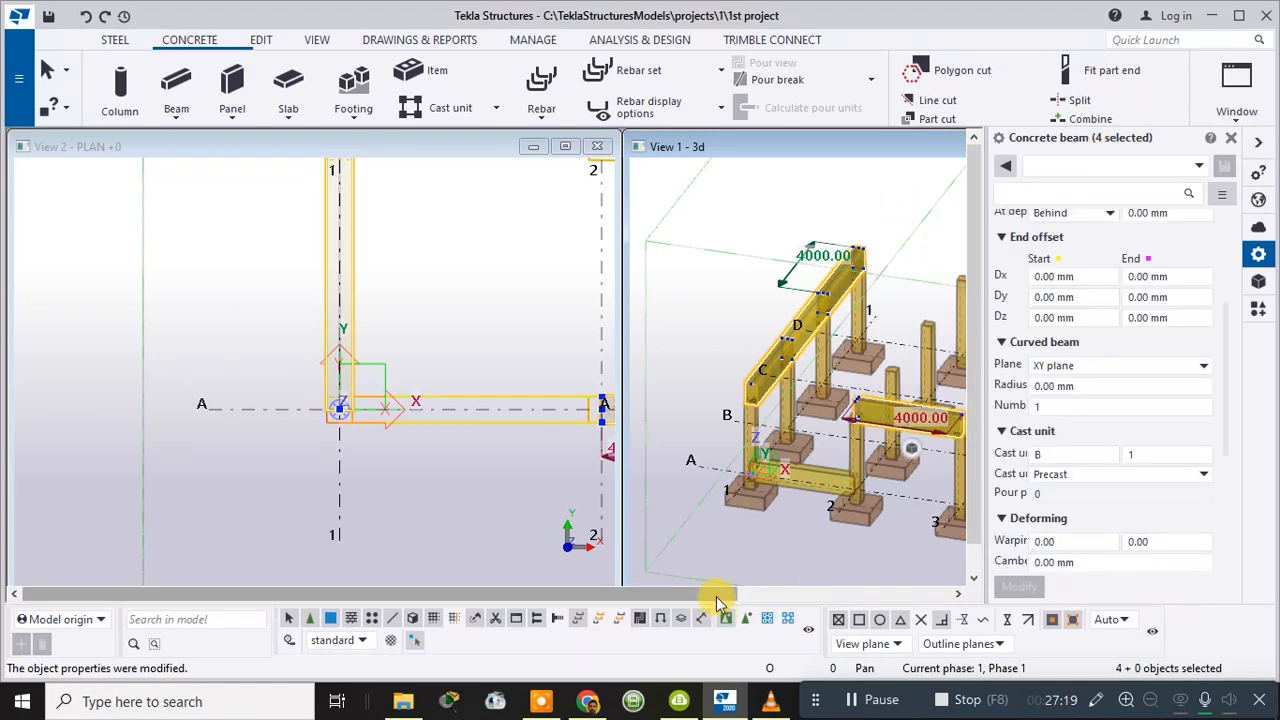
scroll(812, 598, "right", 3)
left_click(863, 430, "ctrl")
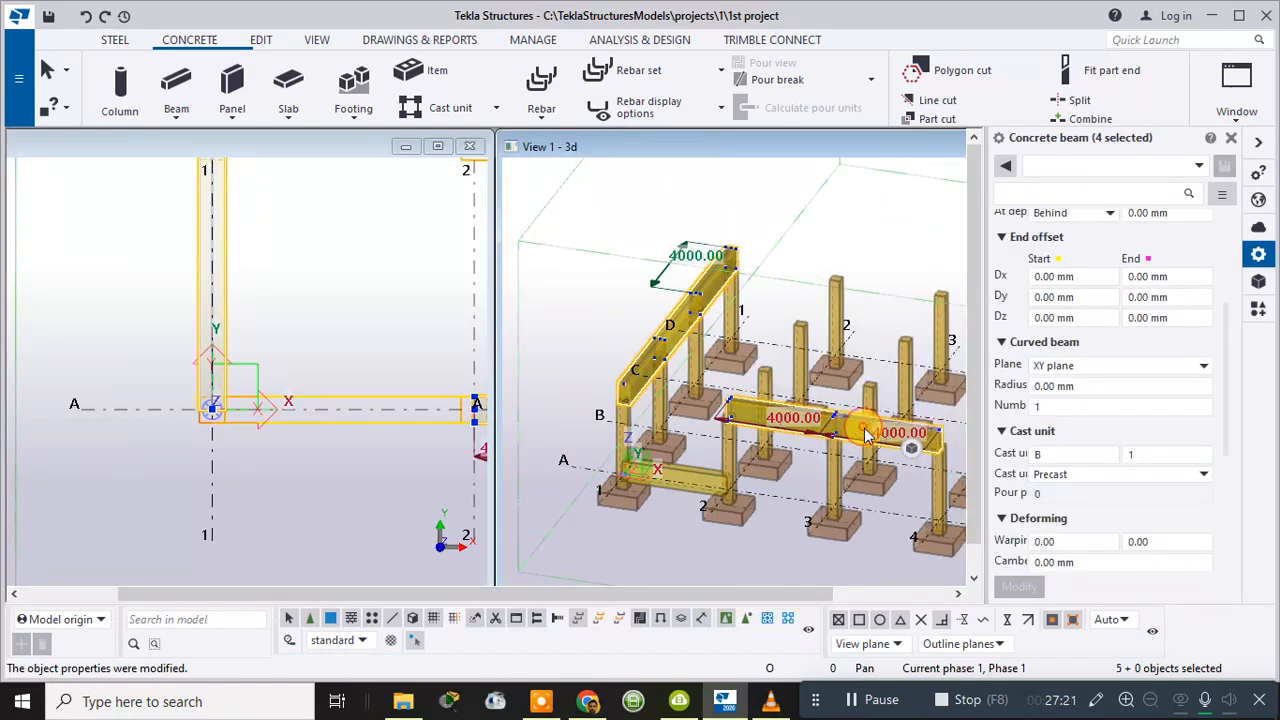
scroll(1071, 400, "down", 5)
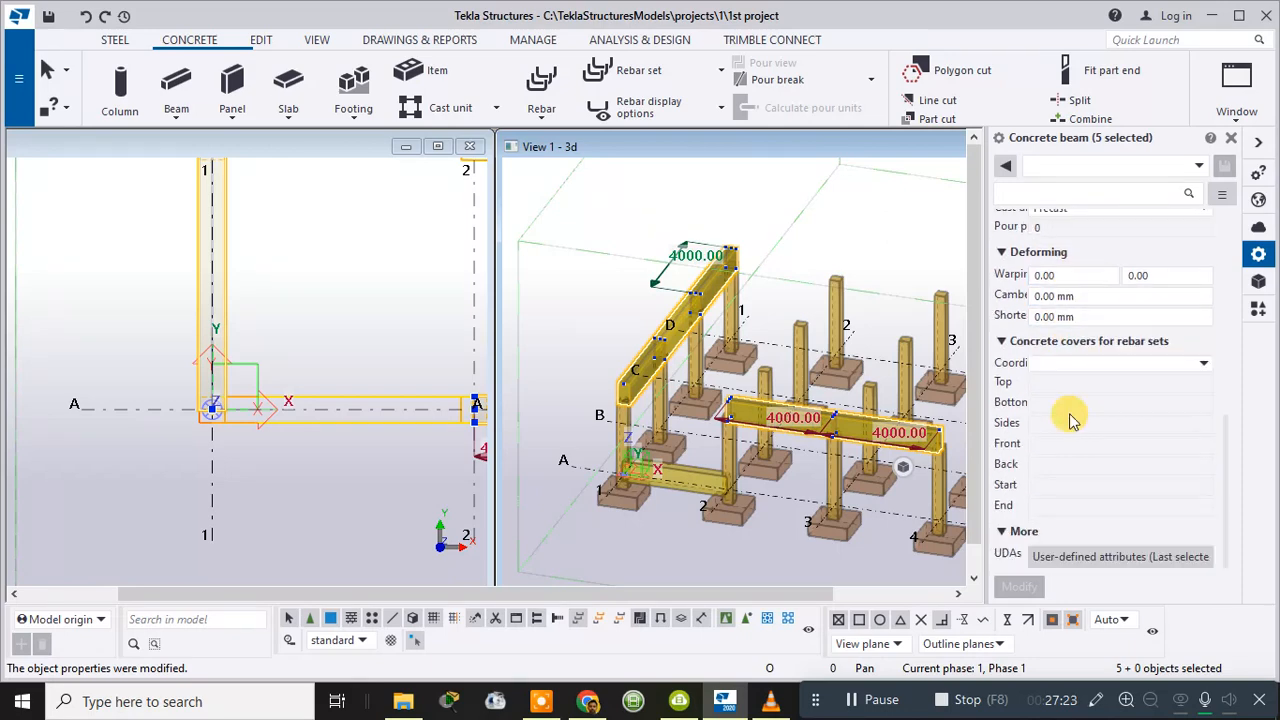
scroll(1068, 432, "up", 4)
scroll(1070, 432, "up", 3)
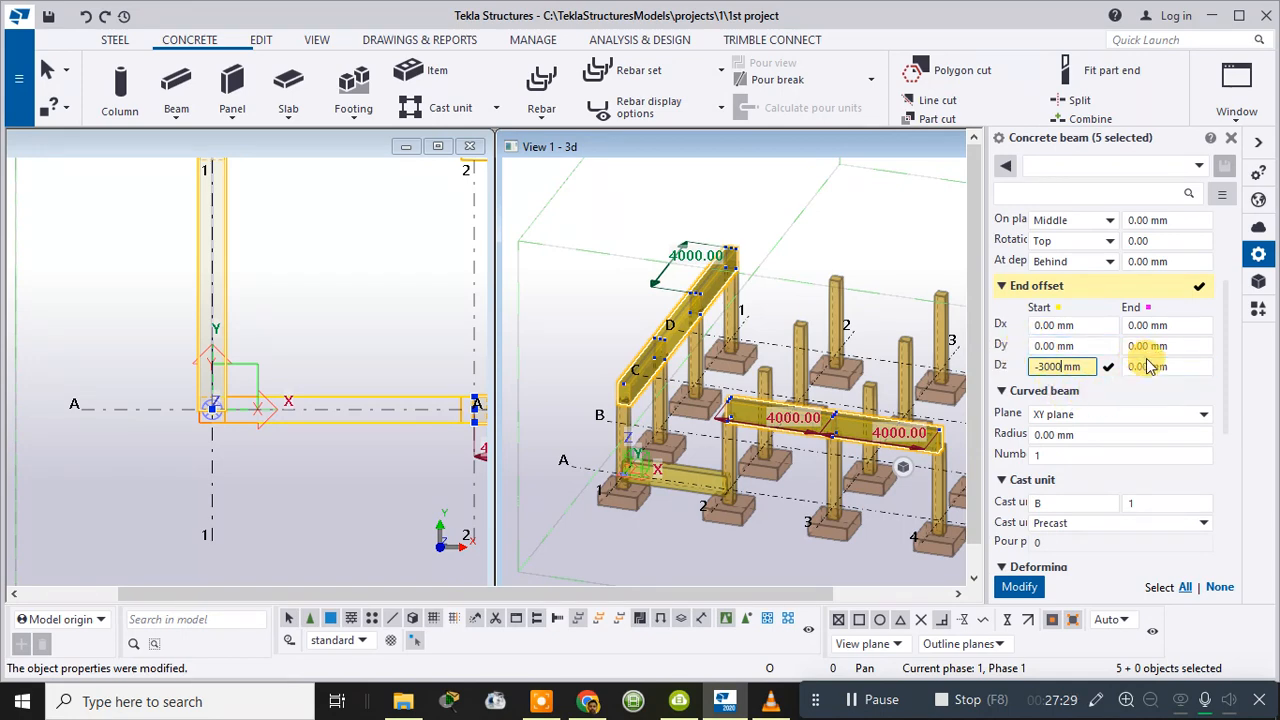
type("-3")
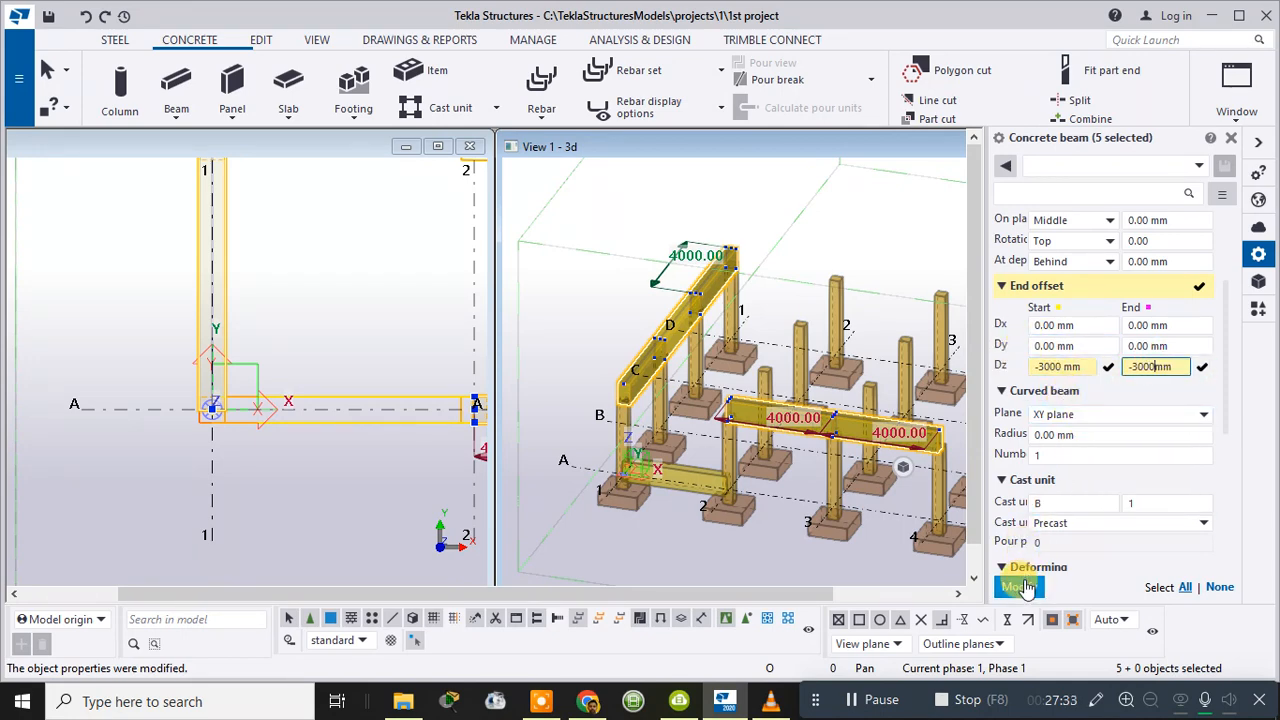
left_click(1022, 587)
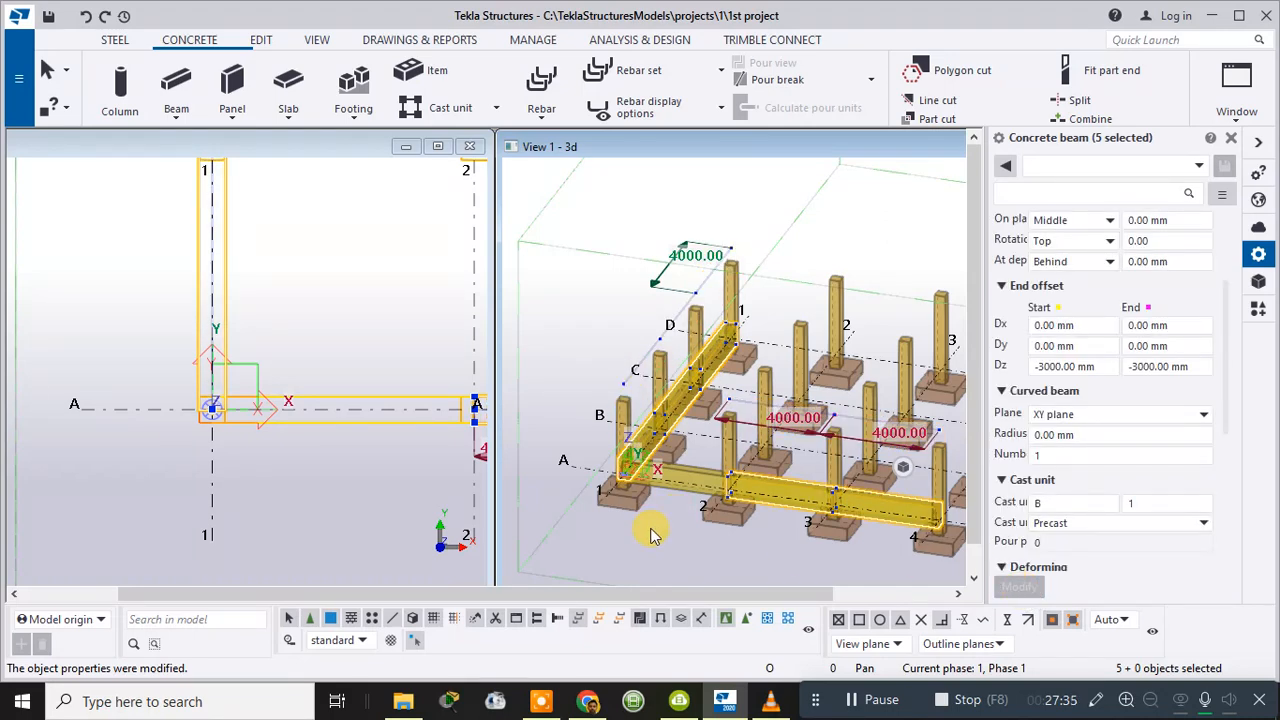
middle_click_drag(655, 535, 771, 509, "ctrl")
left_click(763, 481)
scroll(643, 450, "up", 2)
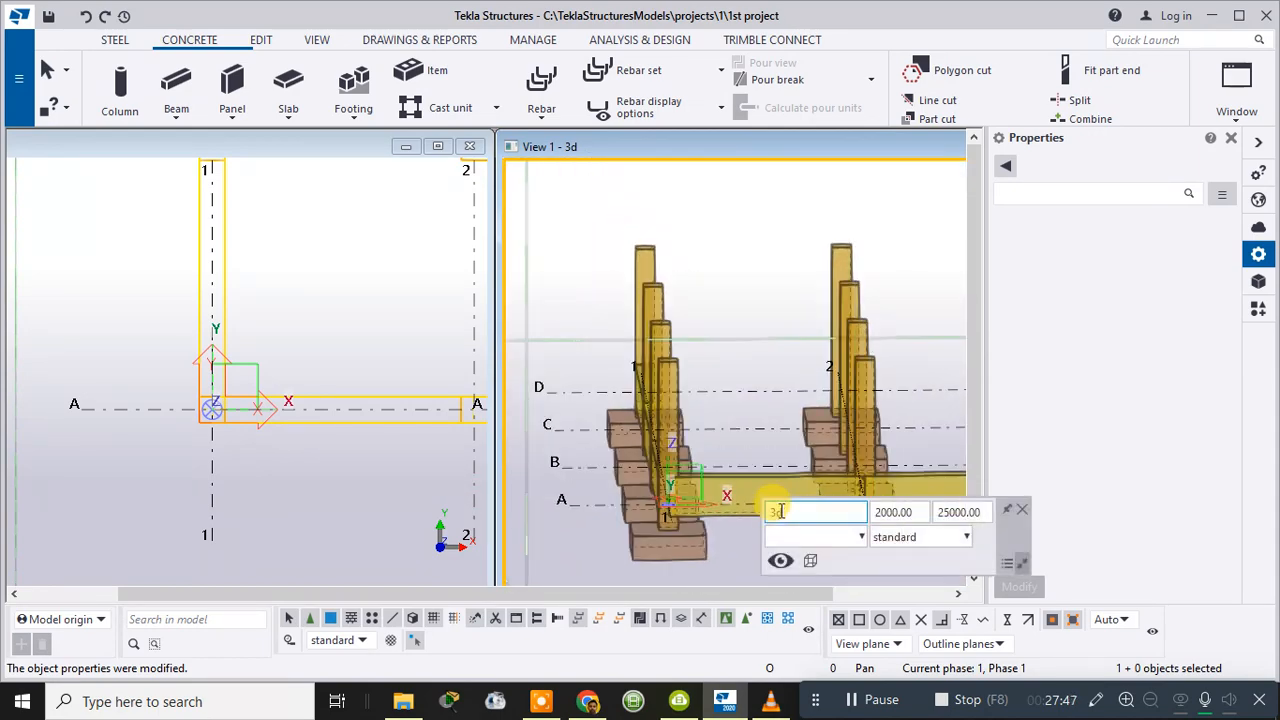
middle_click_drag(778, 258, 668, 445, "ctrl")
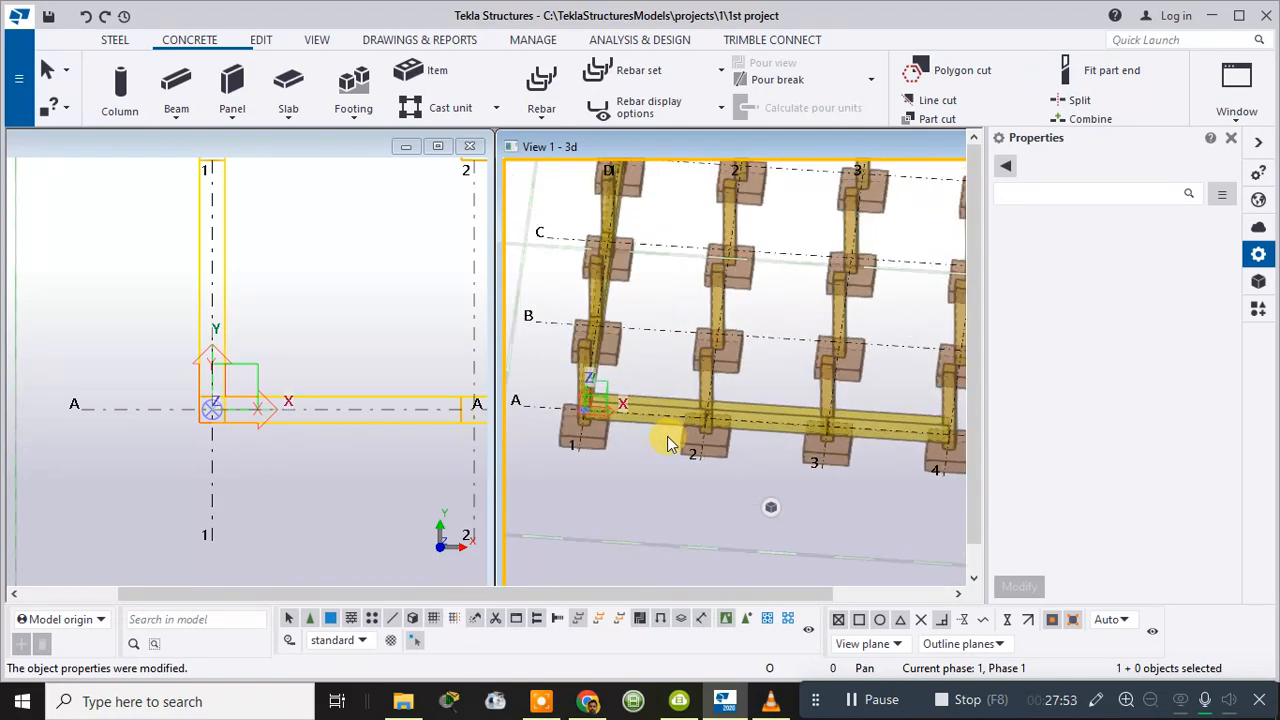
left_click(740, 410)
scroll(395, 452, "down", 3)
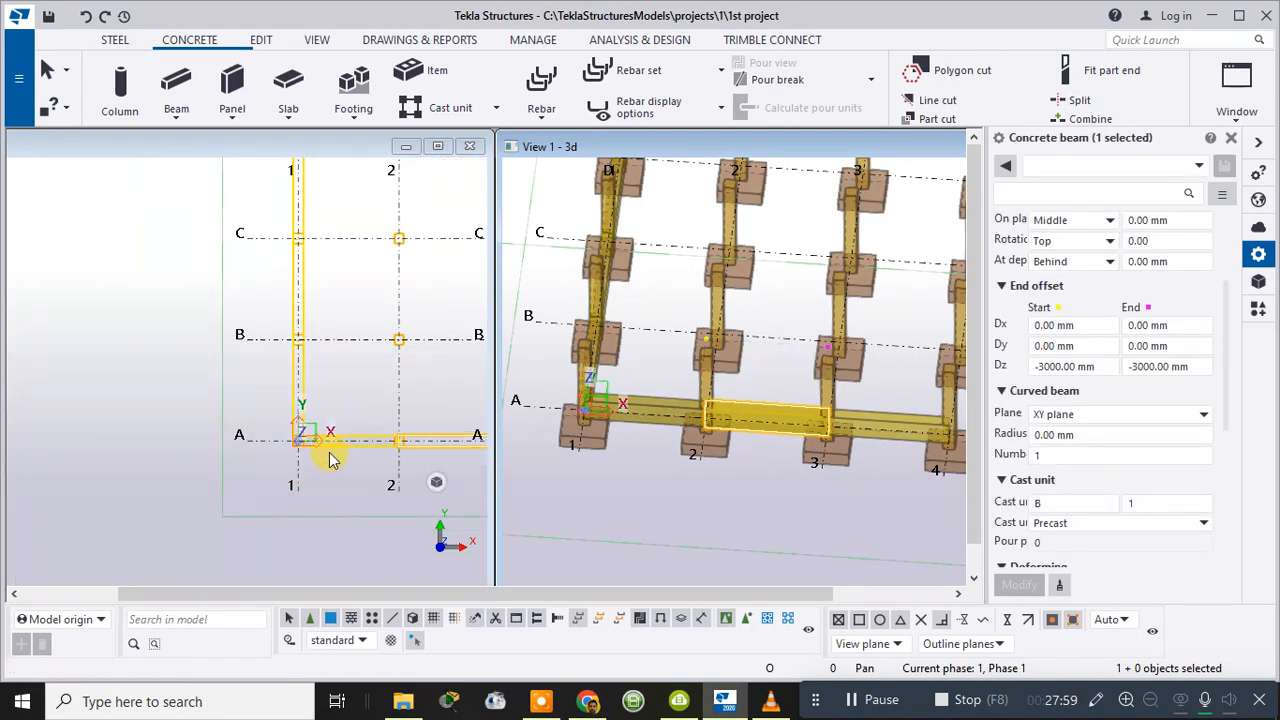
scroll(328, 443, "down", 2)
left_click(392, 428)
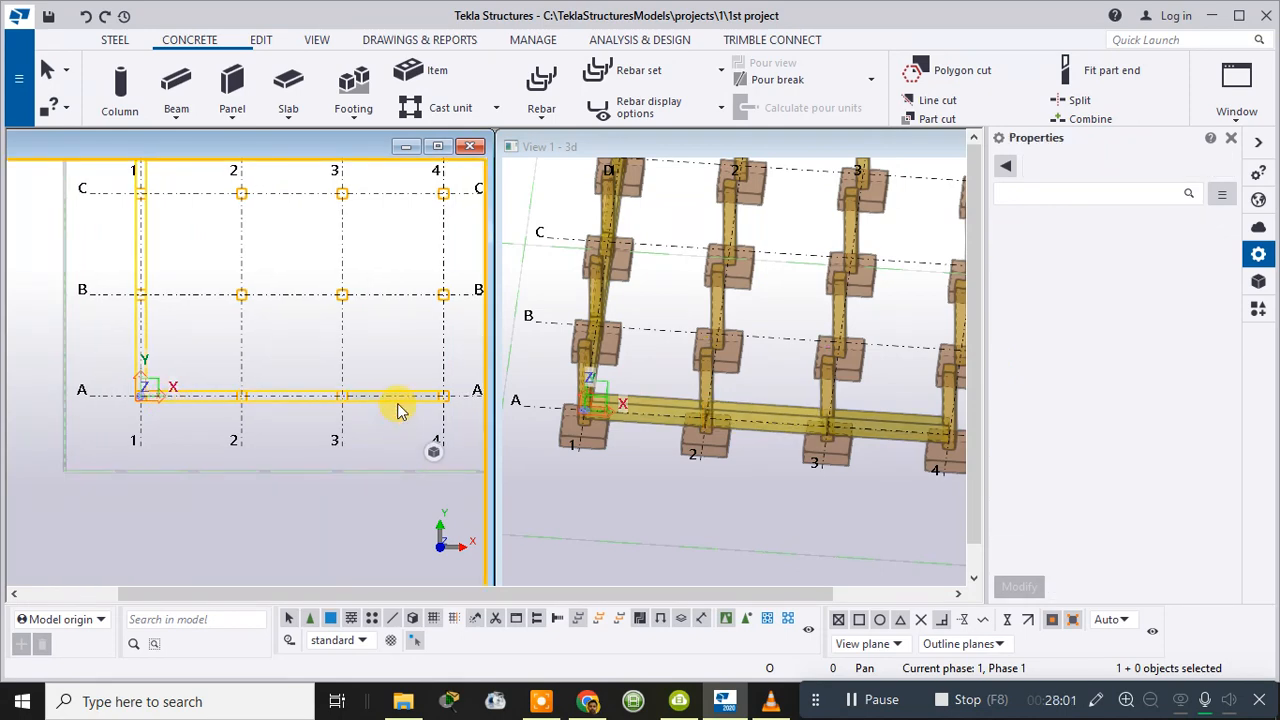
left_click(398, 397, "ctrl")
left_click(281, 394)
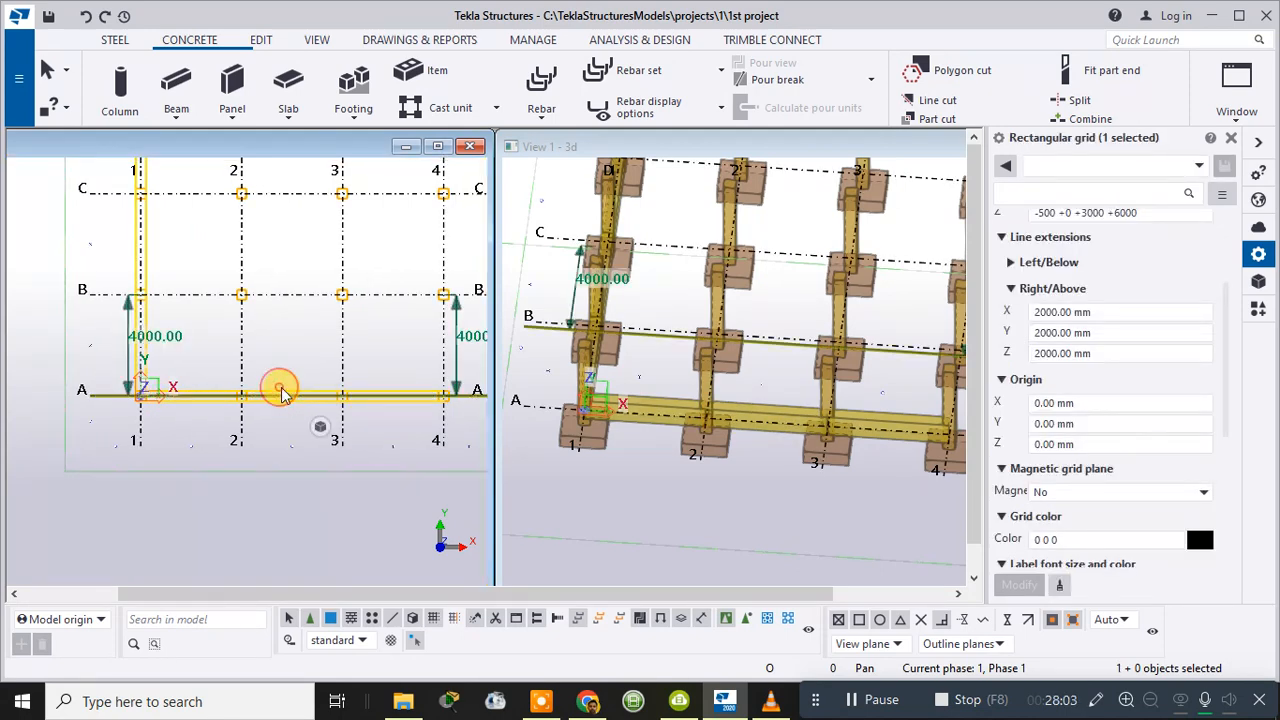
scroll(386, 394, "up", 3)
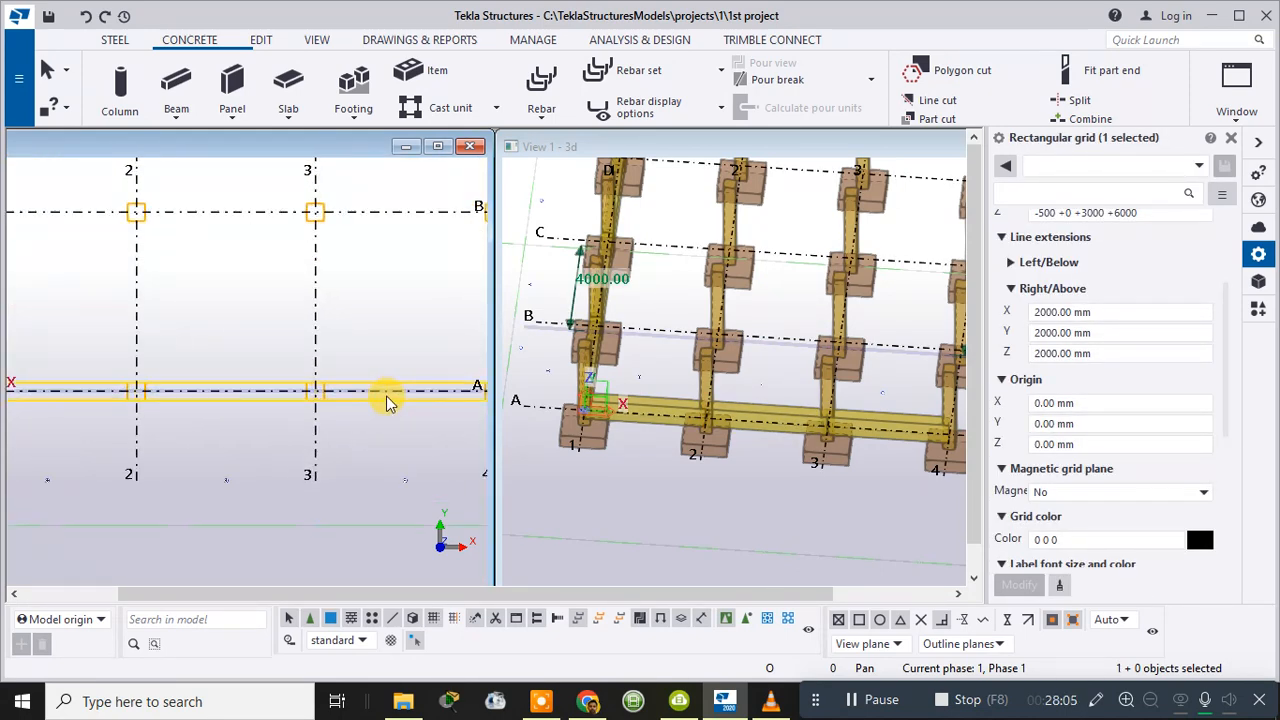
- Set up a linear copy of the three grid A beams with dX 0, dY 4000 mm, dZ 0 and 3 copies
left_click(688, 408, "ctrl")
left_click(757, 405, "ctrl")
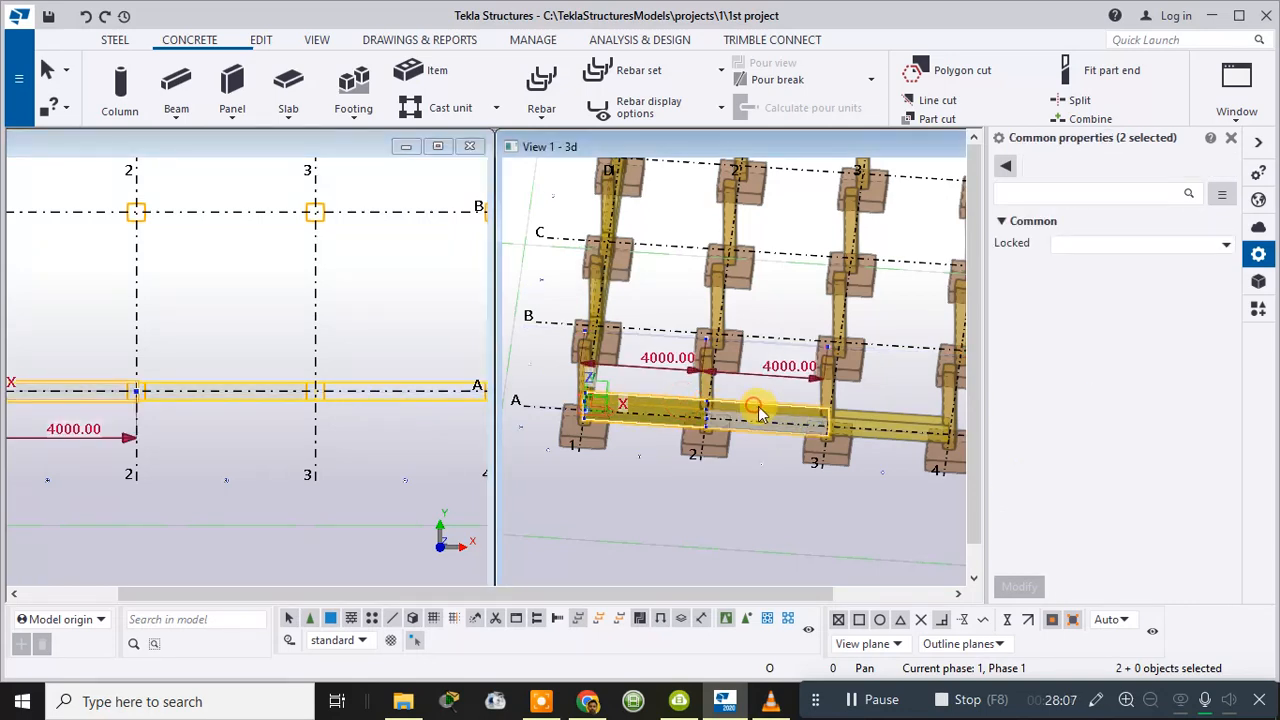
left_click(867, 414, "ctrl")
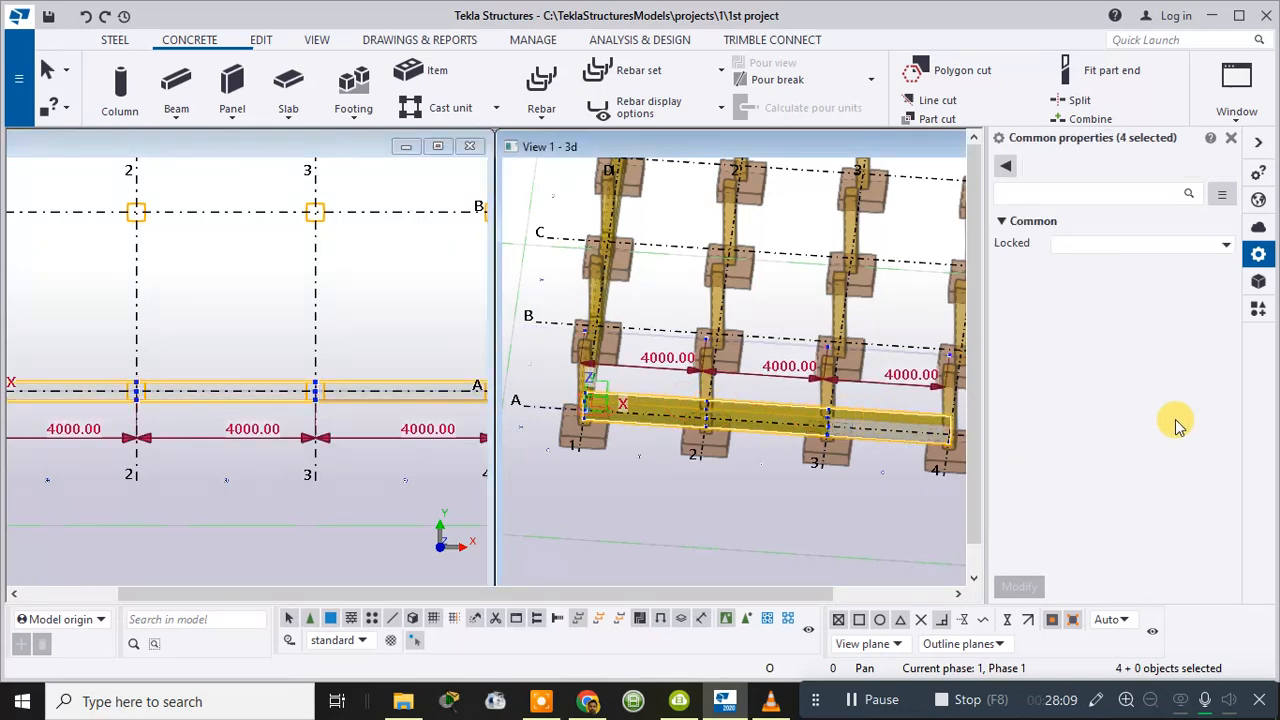
right_click(852, 418)
mouse_move(991, 329)
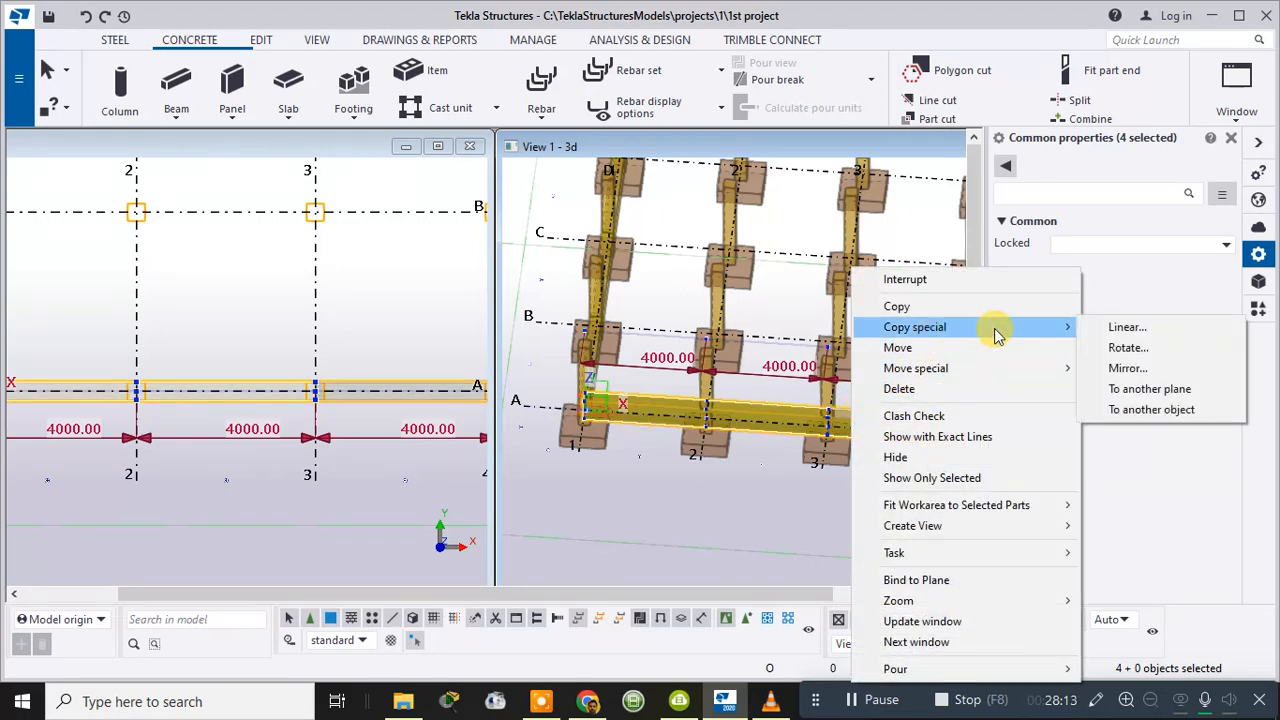
left_click(1150, 329)
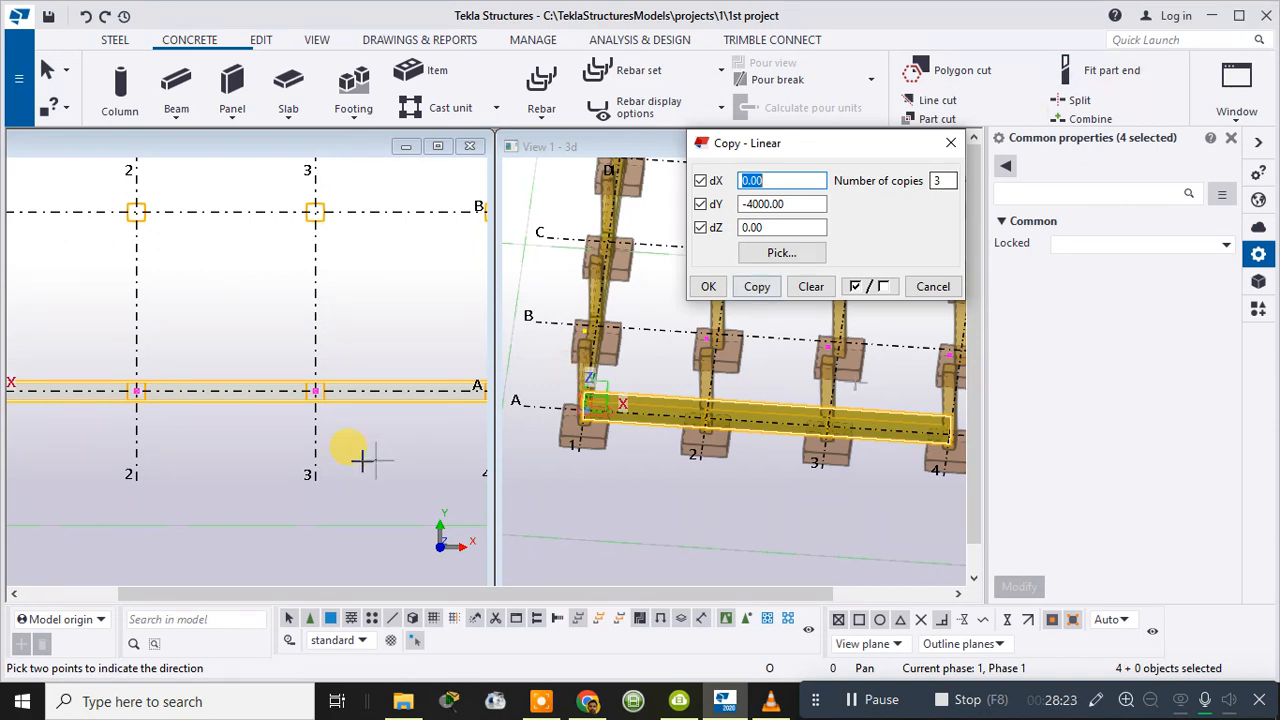
scroll(160, 305, "down", 2)
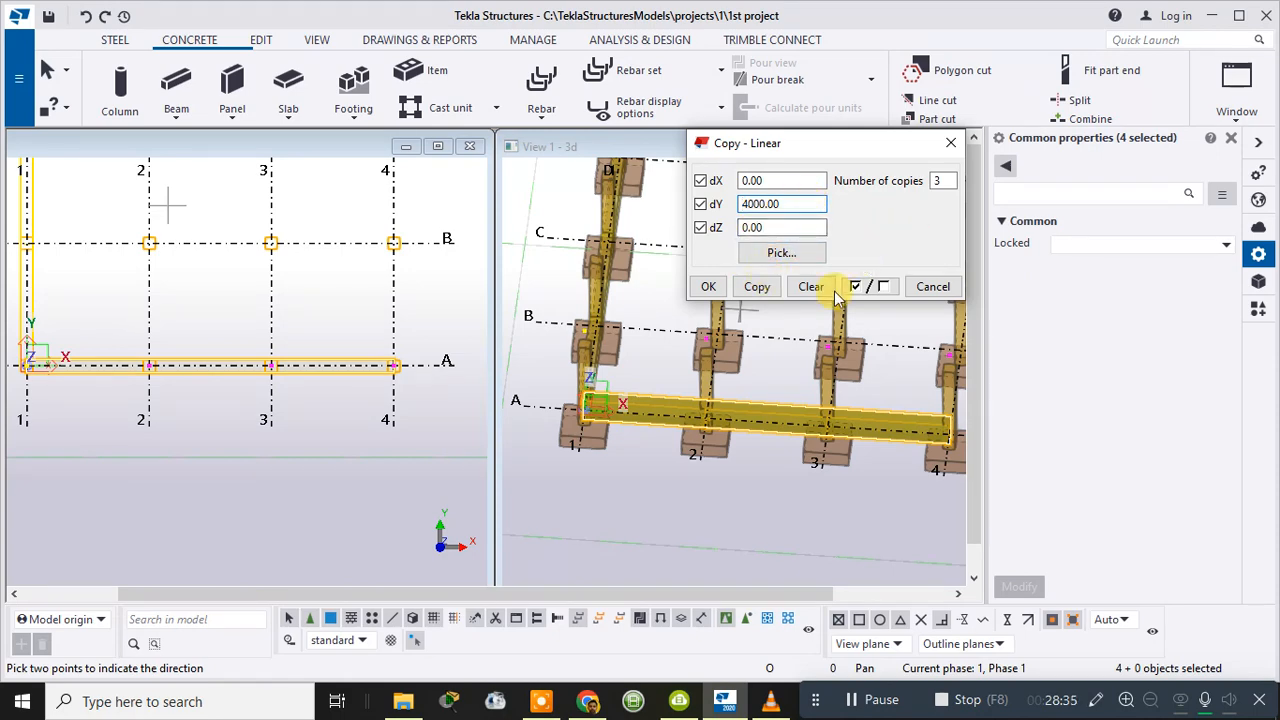
scroll(245, 290, "down", 3)
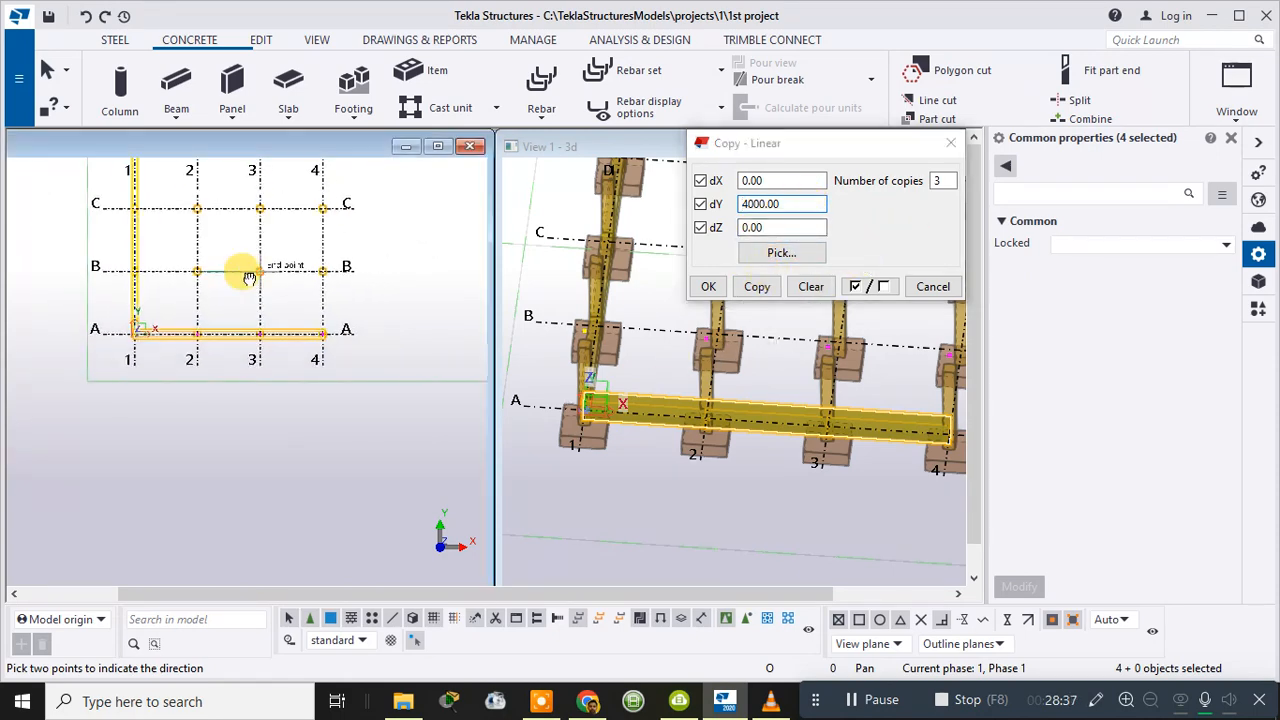
middle_click_drag(249, 278, 251, 356)
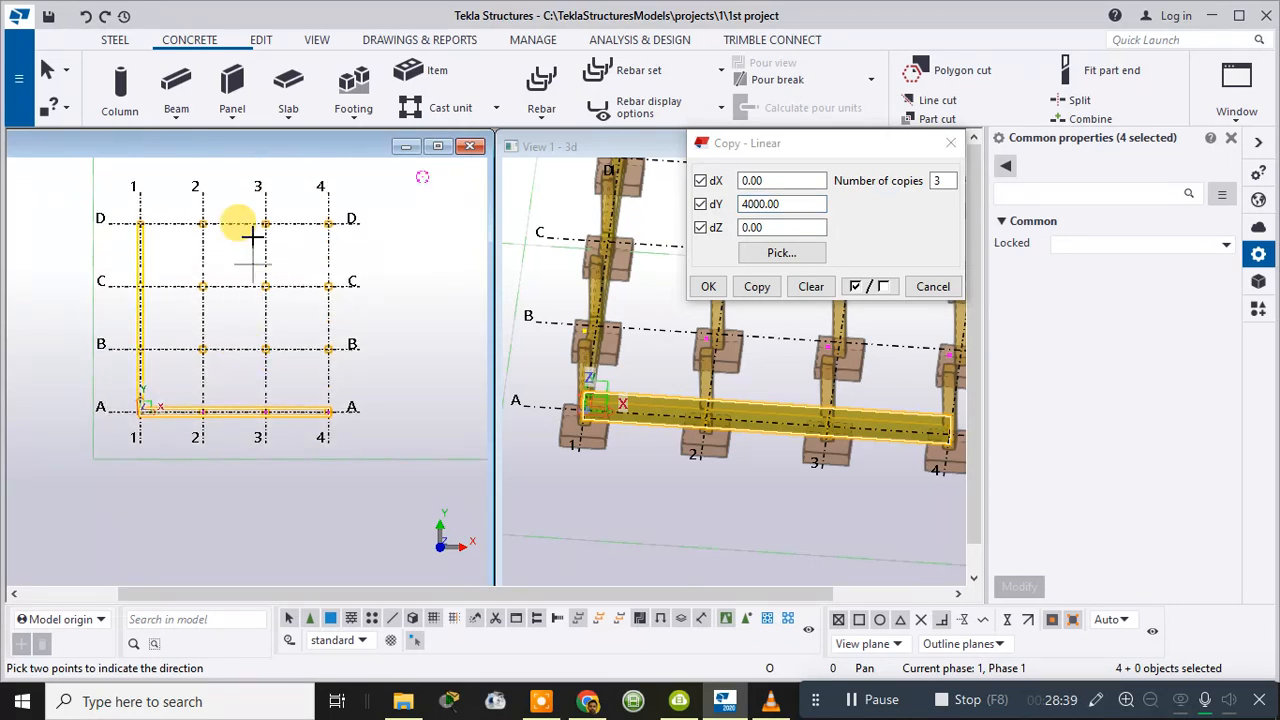
left_click(783, 254)
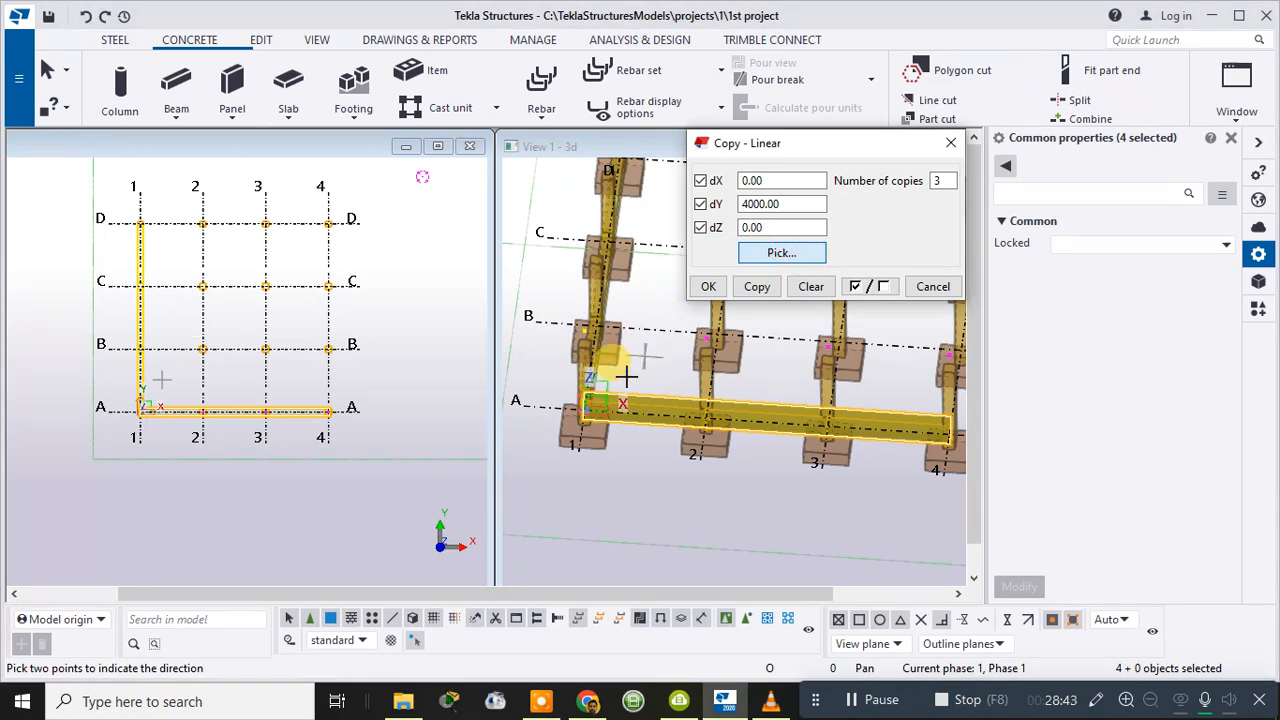
scroll(590, 385, "up", 3)
left_click(165, 410)
scroll(165, 410, "up", 5)
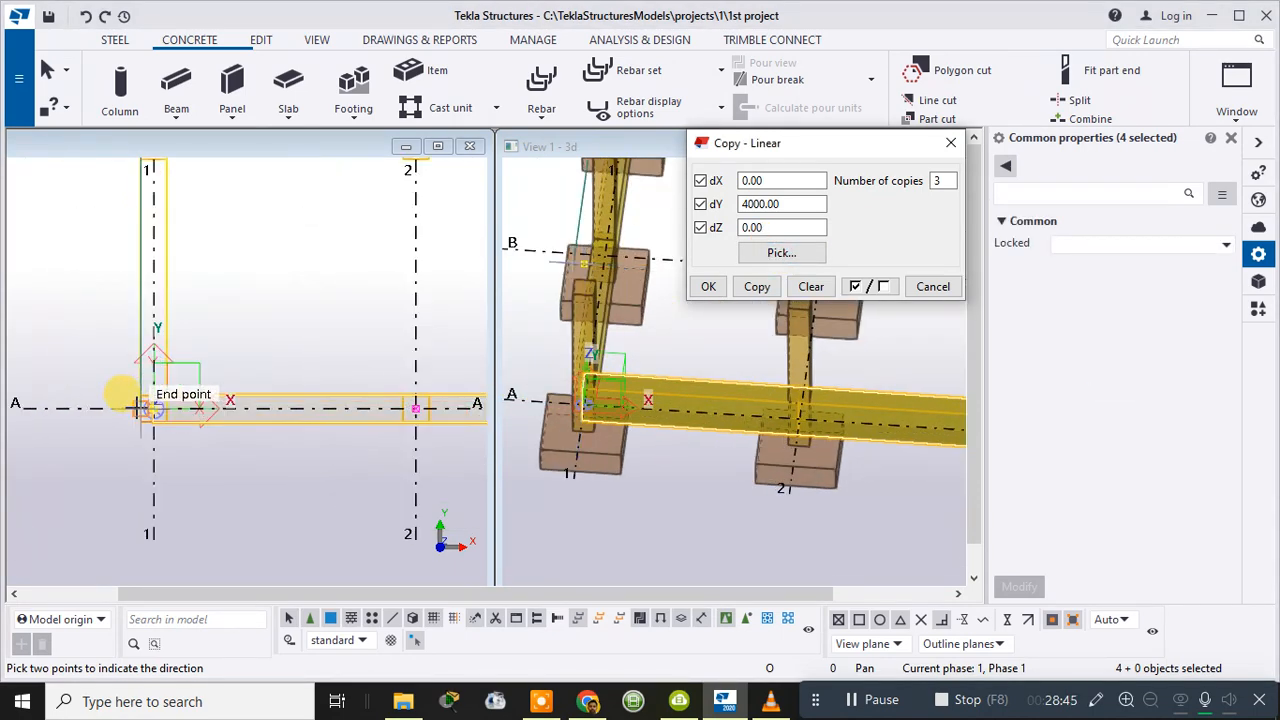
scroll(150, 415, "up", 2)
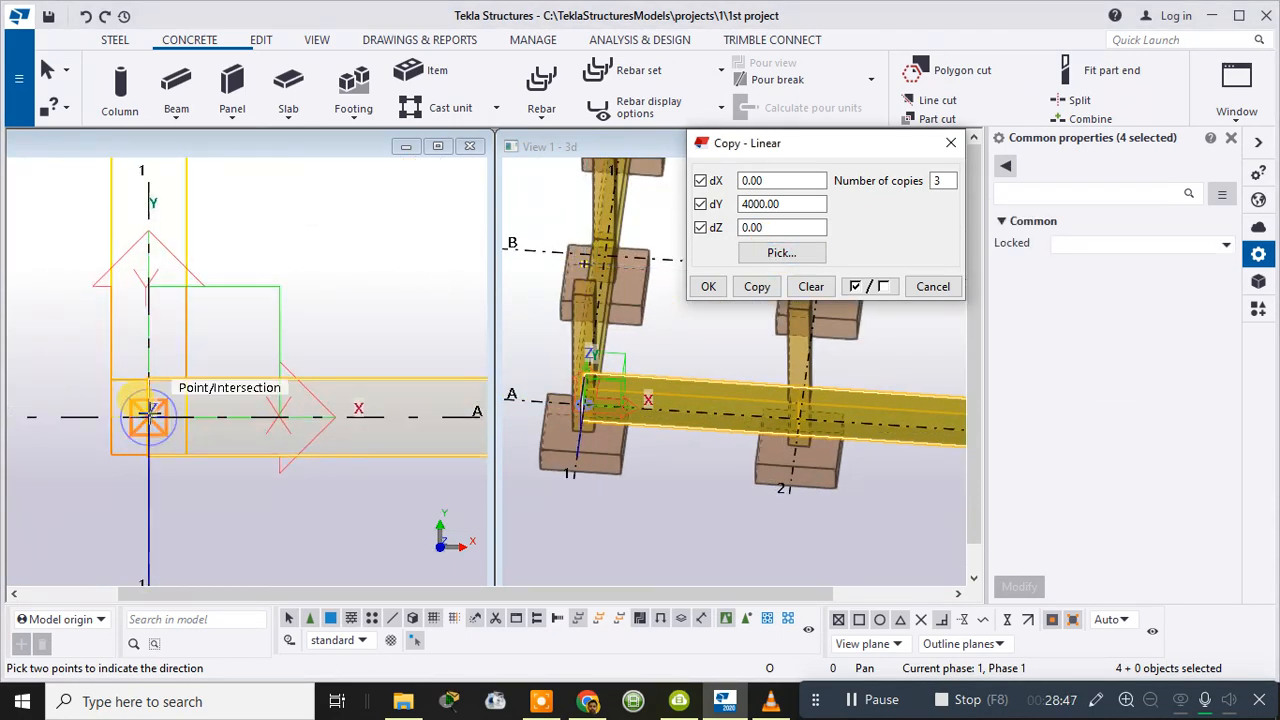
left_click(149, 415)
scroll(235, 290, "down", 4)
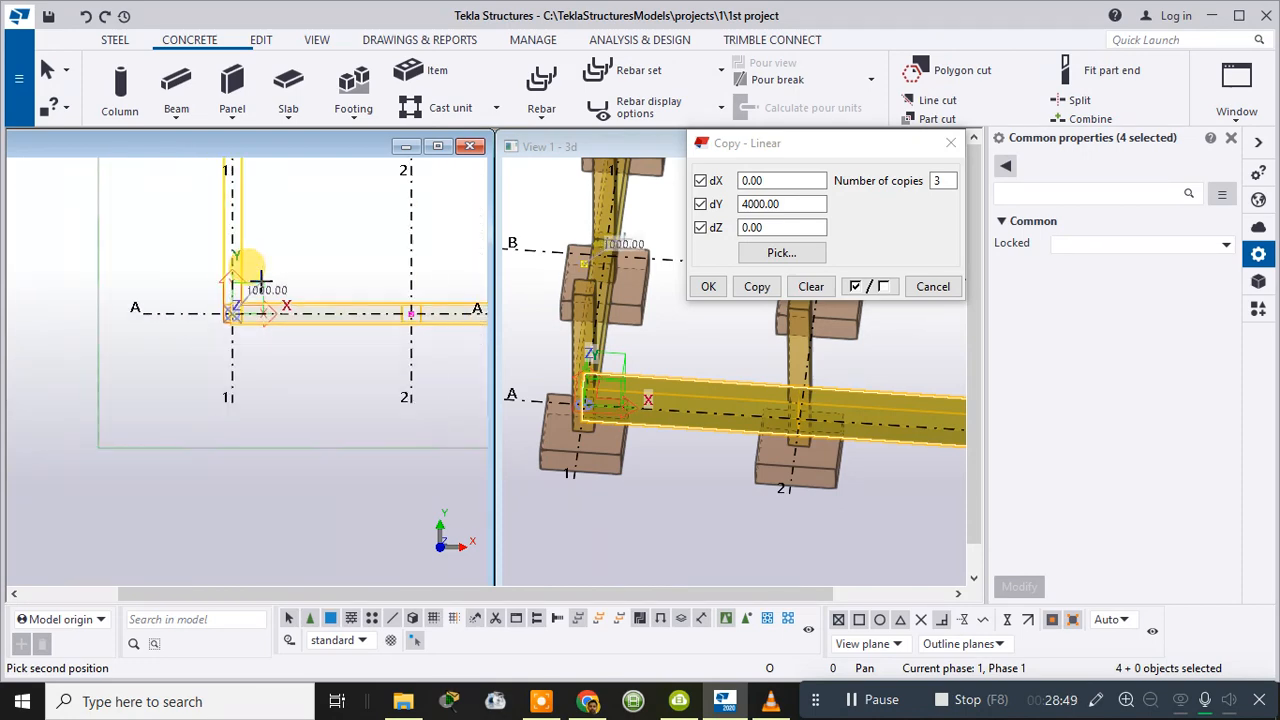
- Copy the grid A beams onto grids B, C and D and close the linear copy dialog
left_click(758, 287)
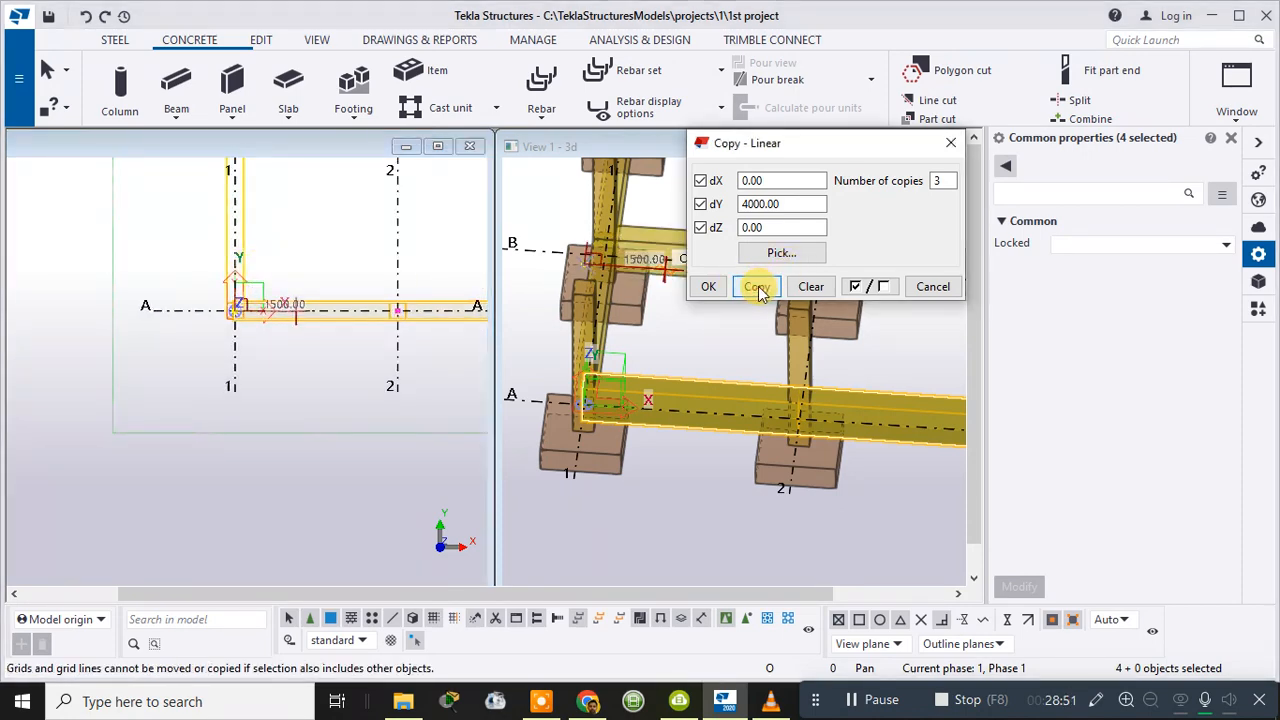
scroll(676, 307, "down", 5)
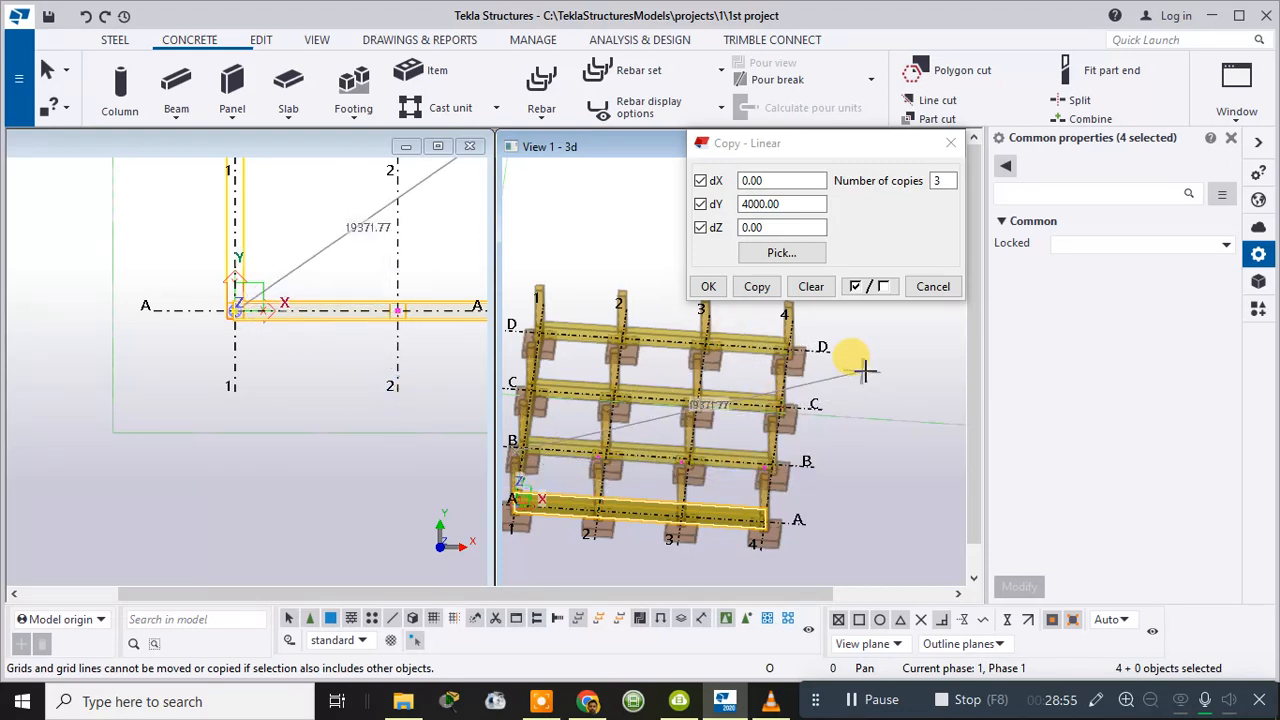
scroll(645, 338, "up", 5)
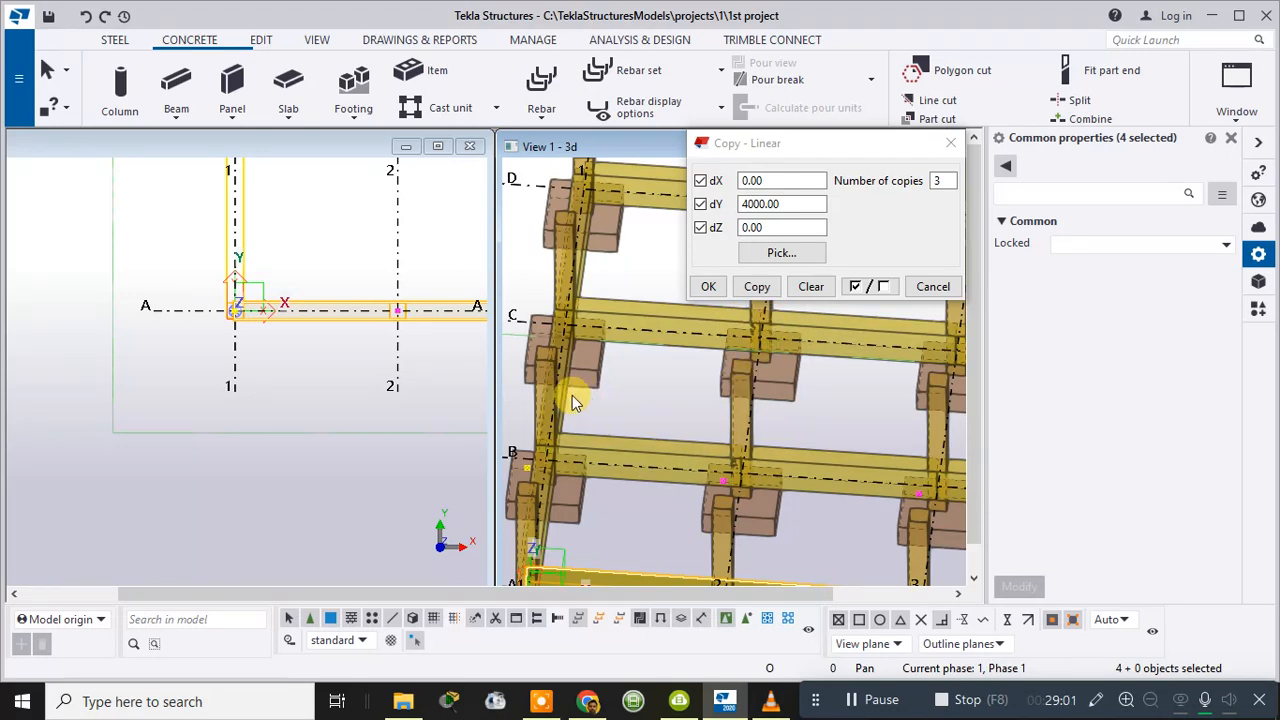
scroll(660, 410, "down", 5)
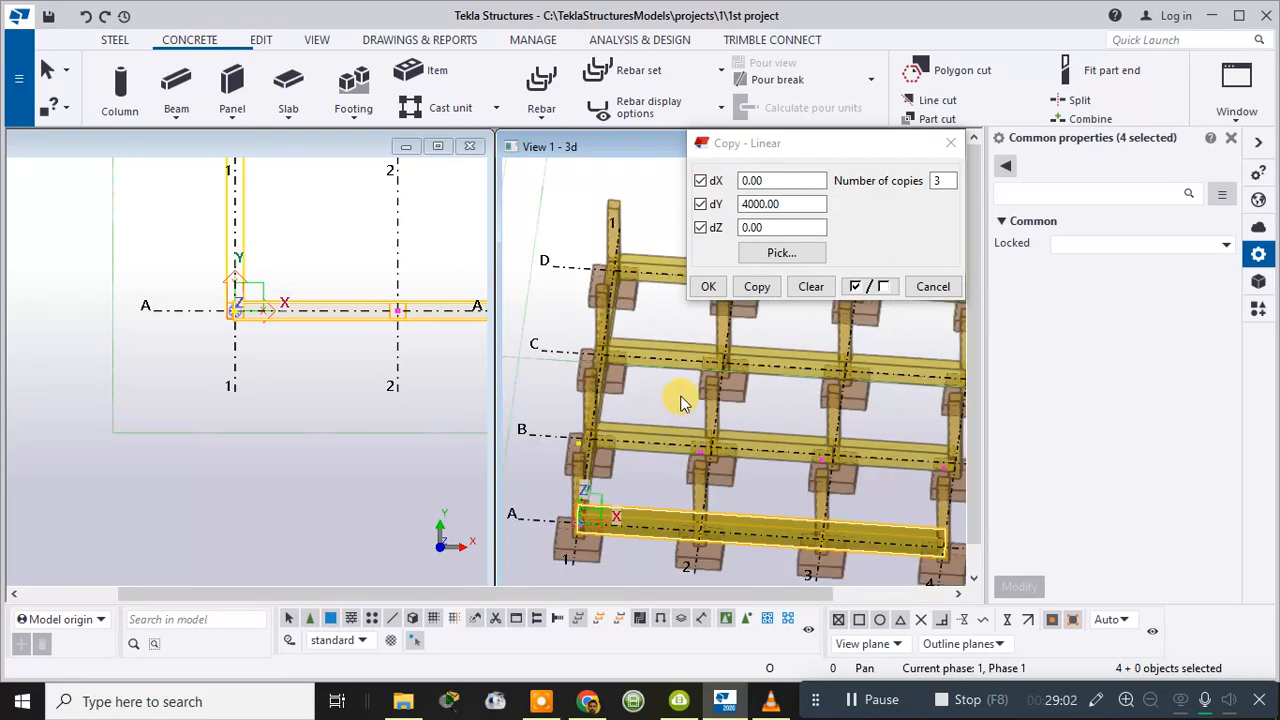
left_click(952, 145)
- Set up a linear copy of the three grid 1 beams with dX 4000 mm, dY 0, dZ 0 and 3 copies
scroll(680, 350, "down", 1)
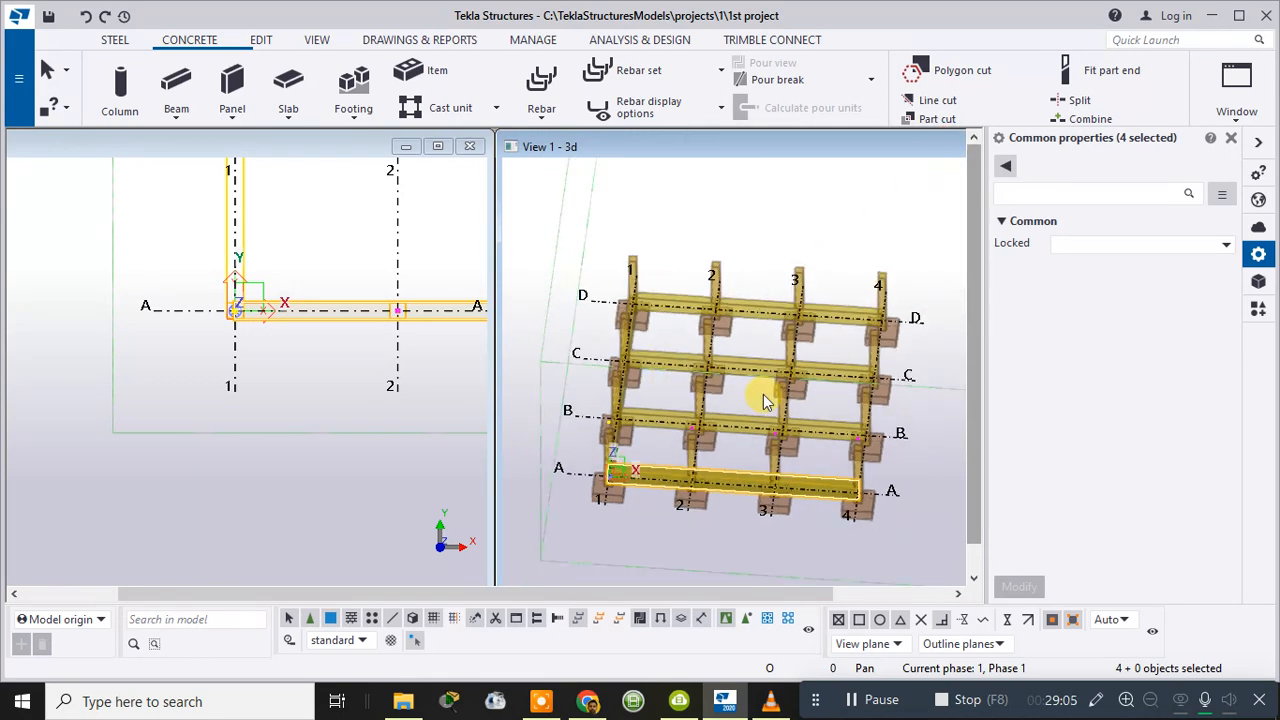
middle_click_drag(783, 452, 628, 306, "ctrl")
left_click(548, 290)
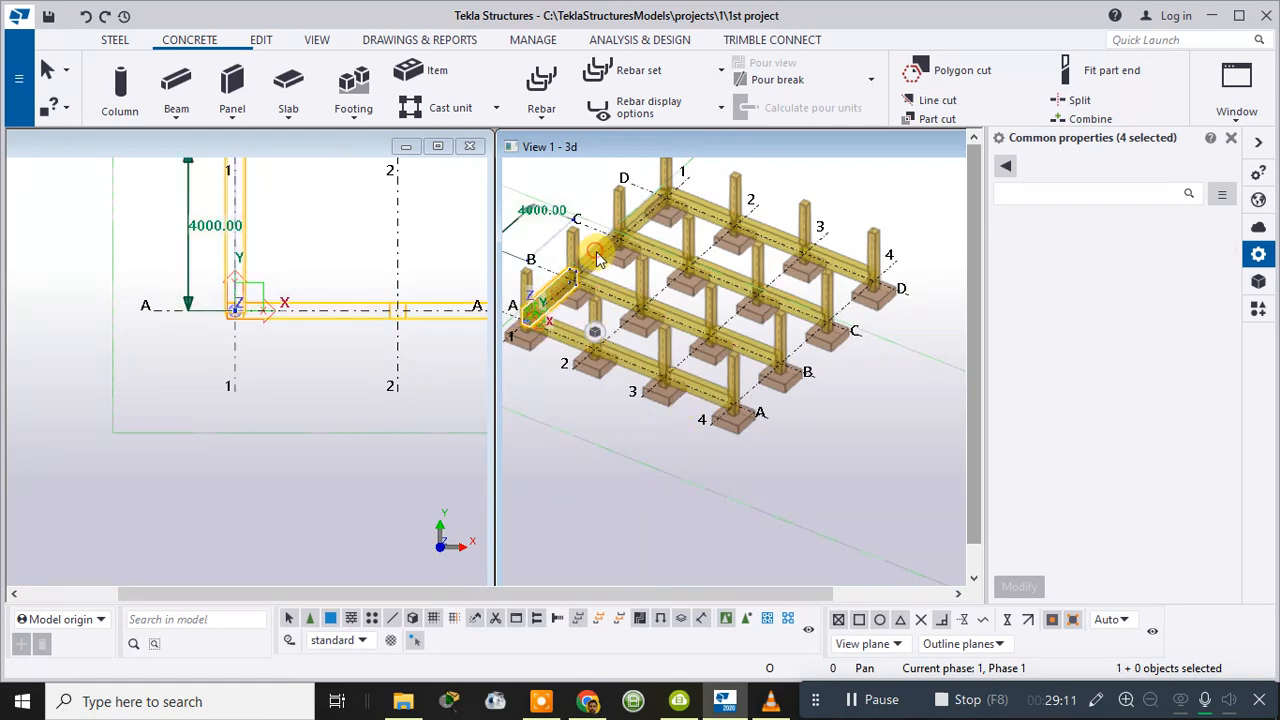
left_click(638, 222, "ctrl")
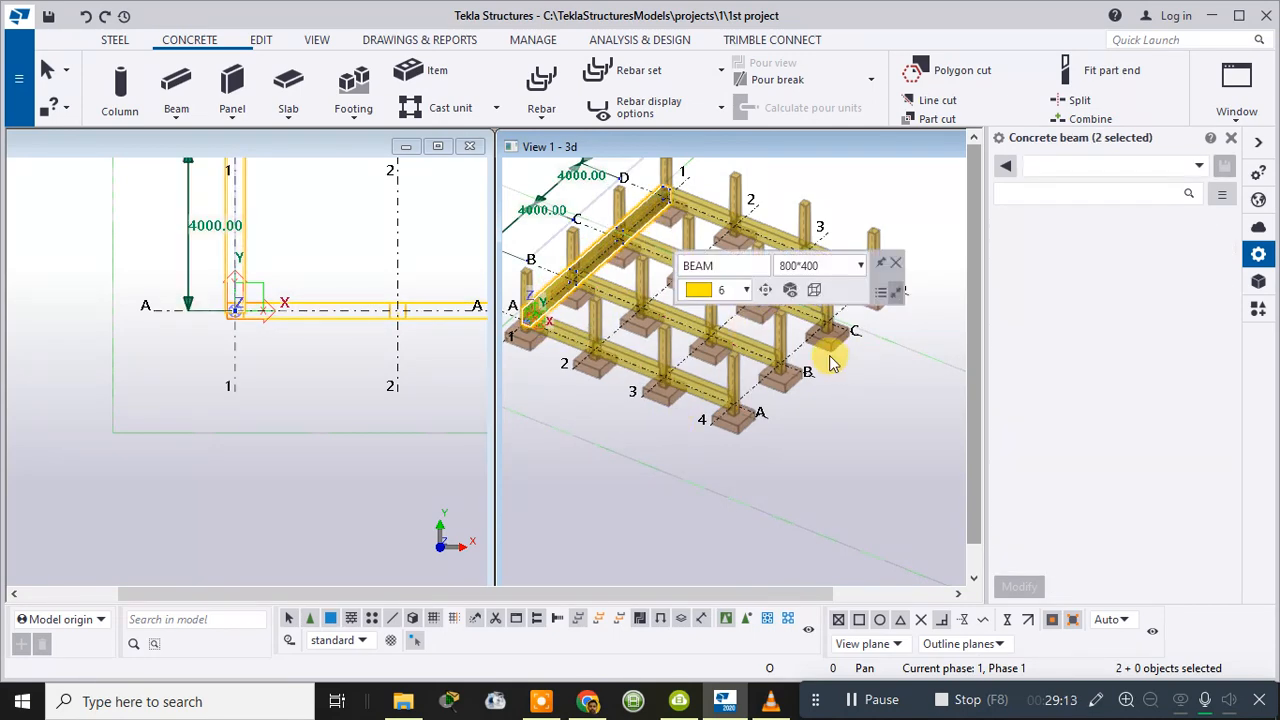
left_click(875, 283, "ctrl")
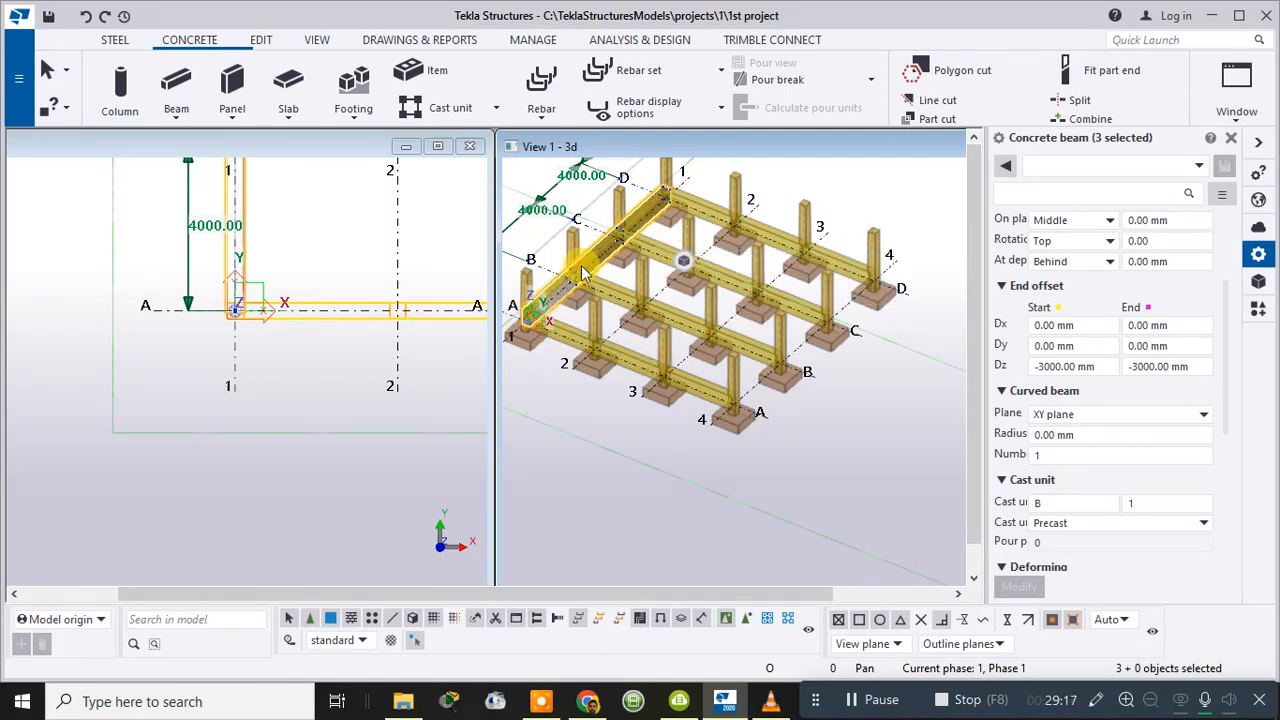
right_click(805, 173)
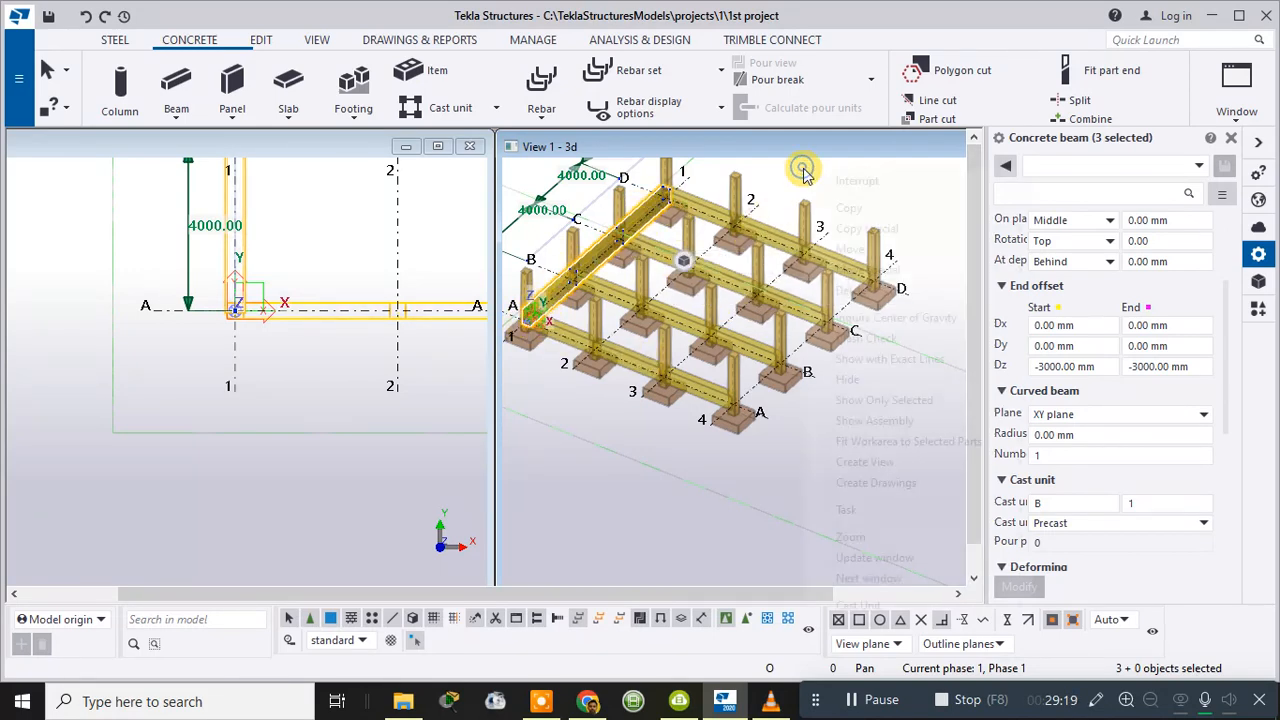
mouse_move(965, 232)
left_click(1058, 231)
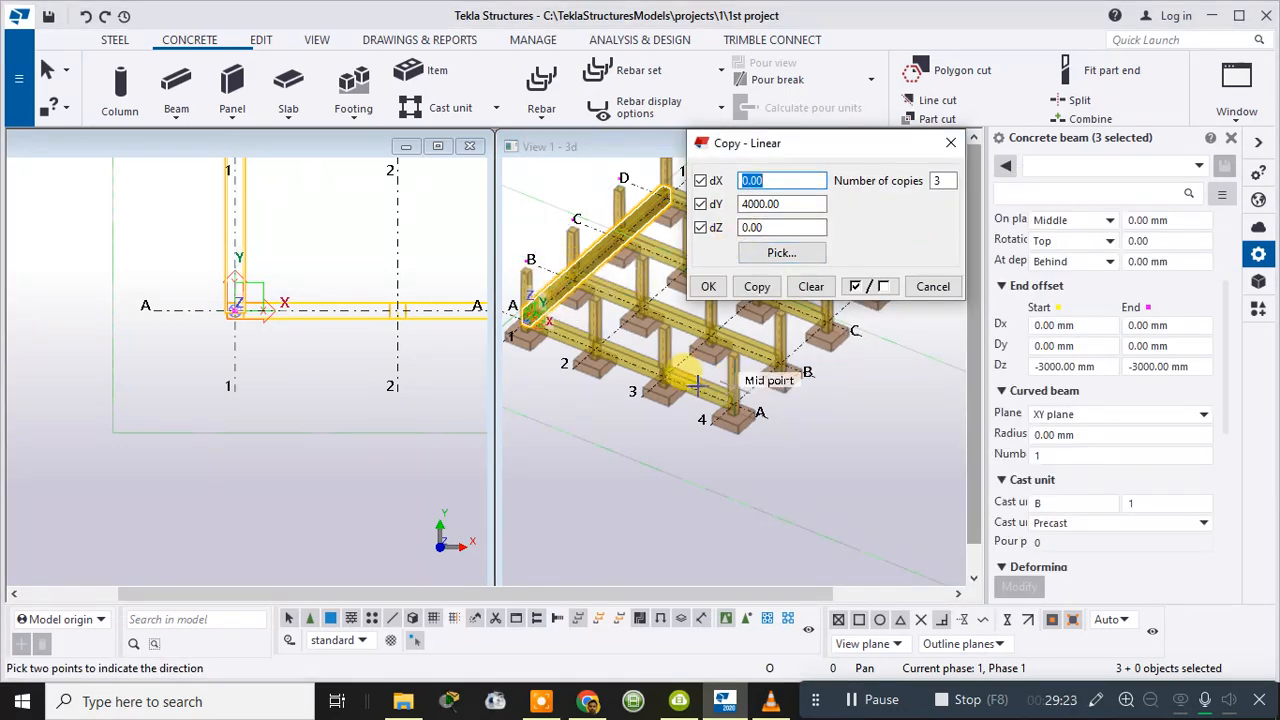
double_click(785, 204)
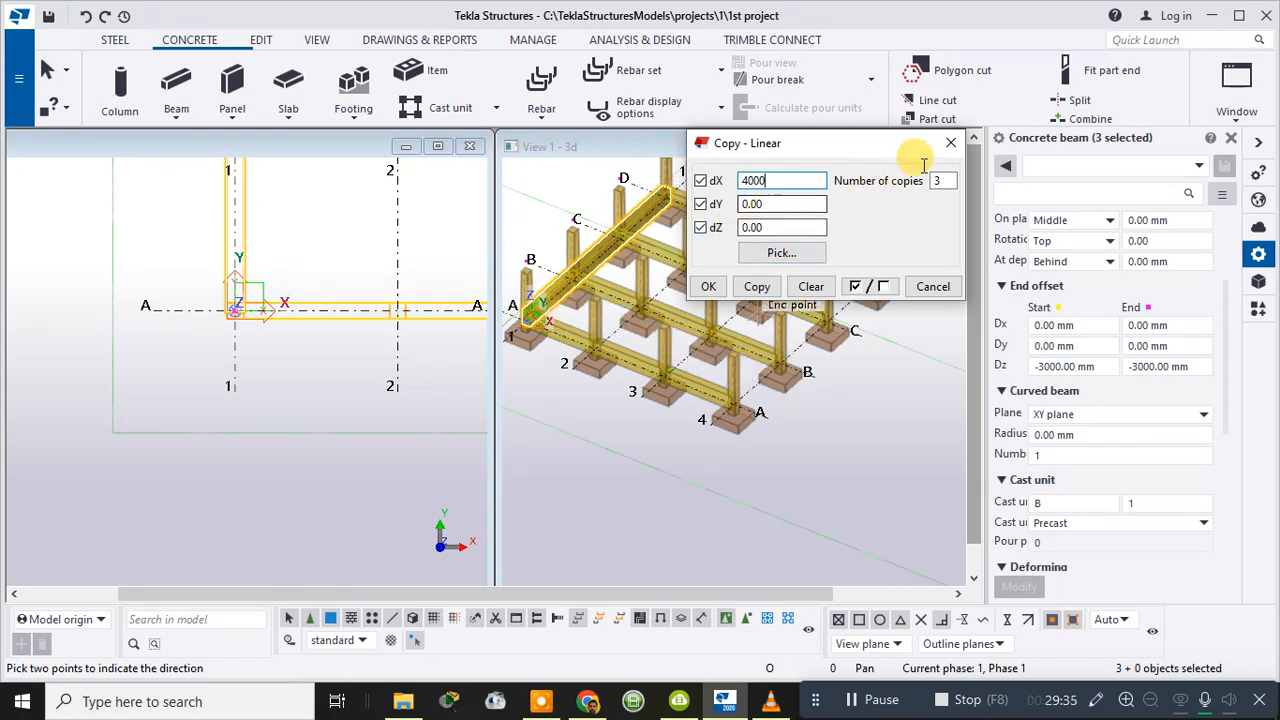
- Copy the three grid 1 beams onto grids 2, 3 and 4 and close the linear copy dialog
left_click(797, 253)
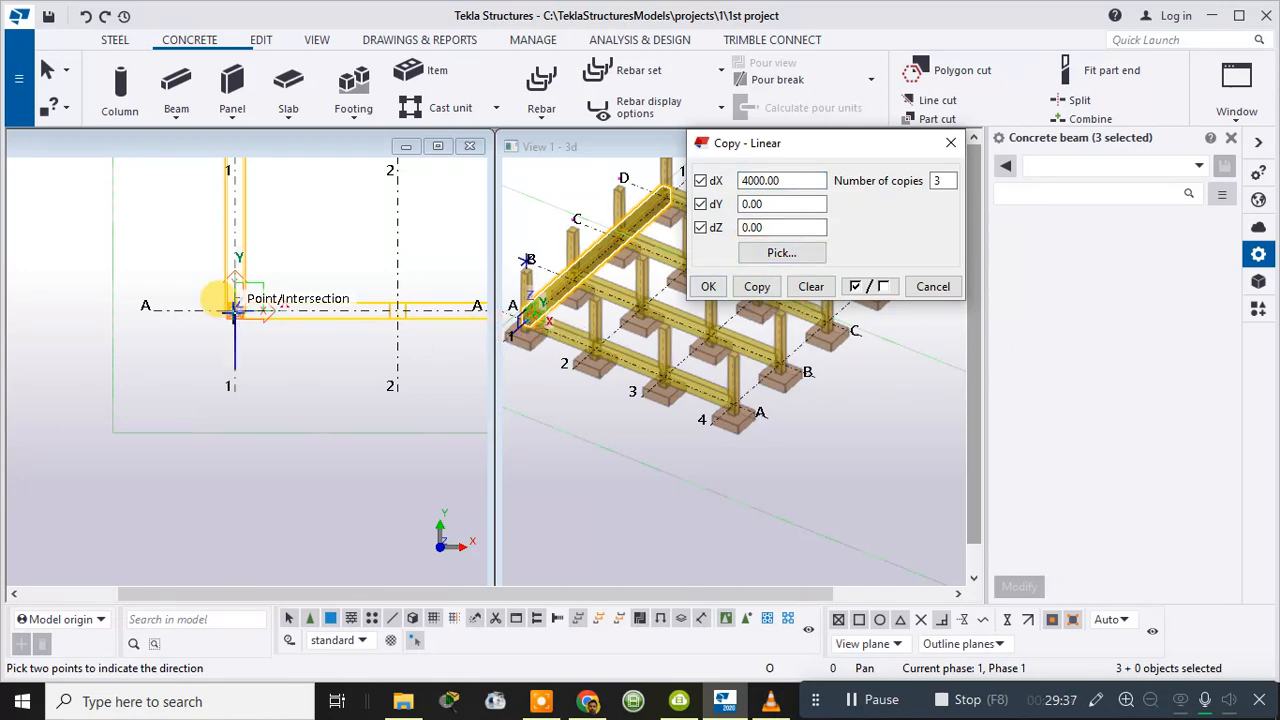
scroll(235, 310, "up", 3)
scroll(235, 310, "up", 2)
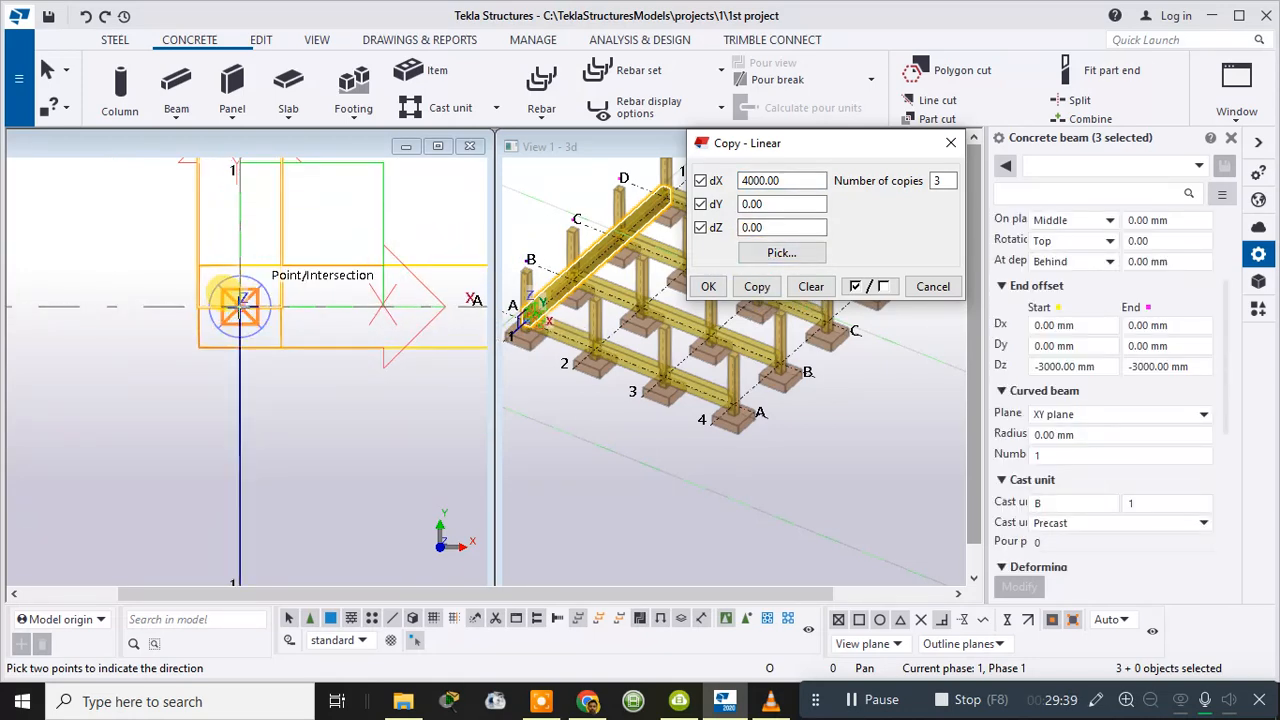
left_click(240, 303)
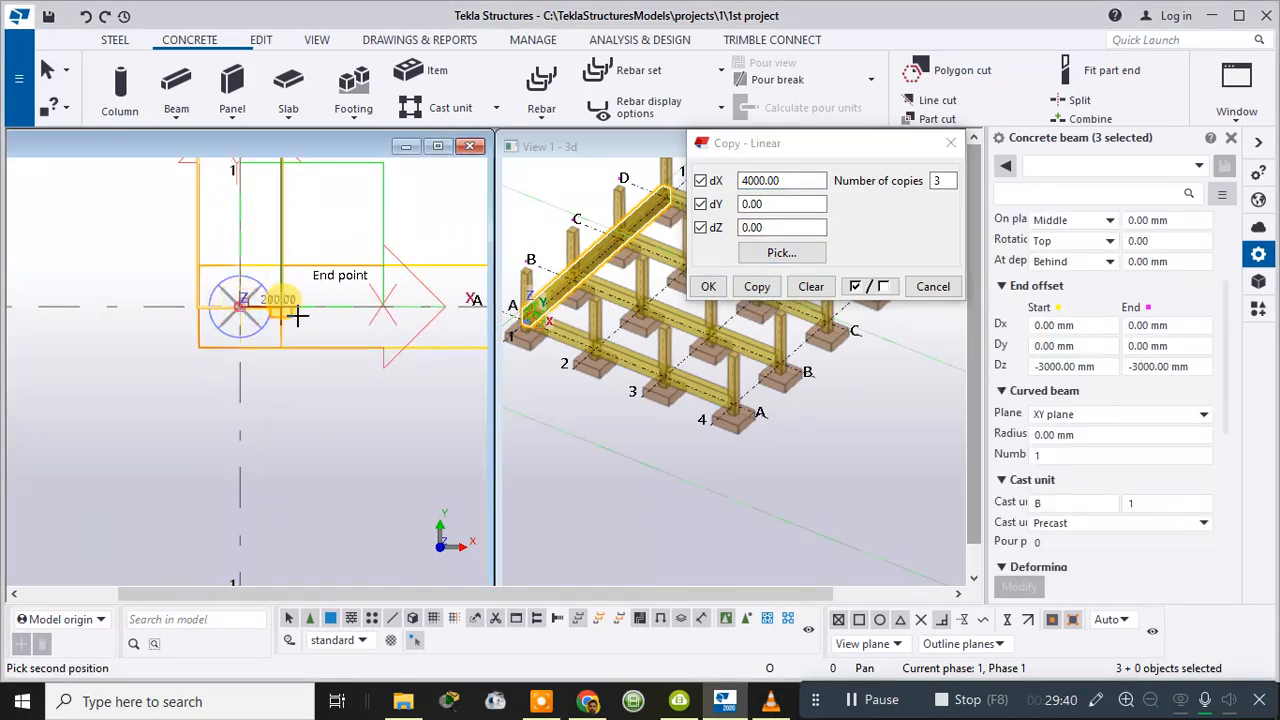
left_click(757, 287)
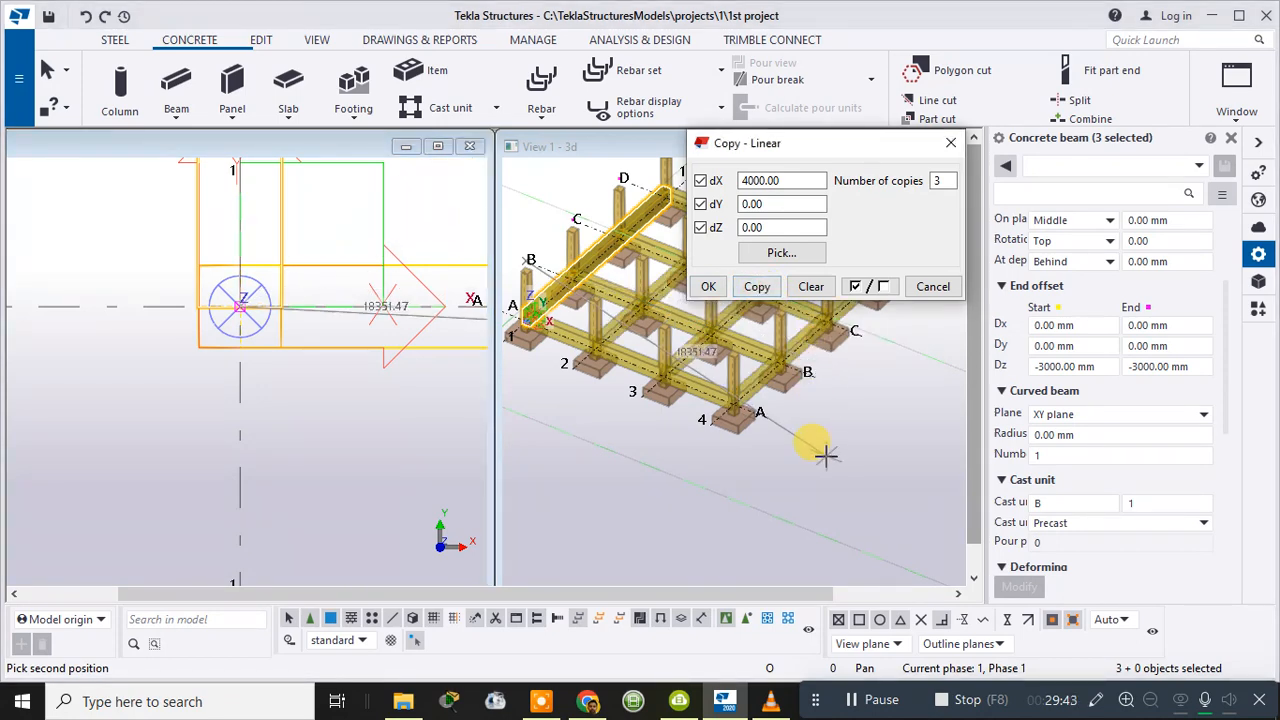
scroll(753, 483, "down", 4)
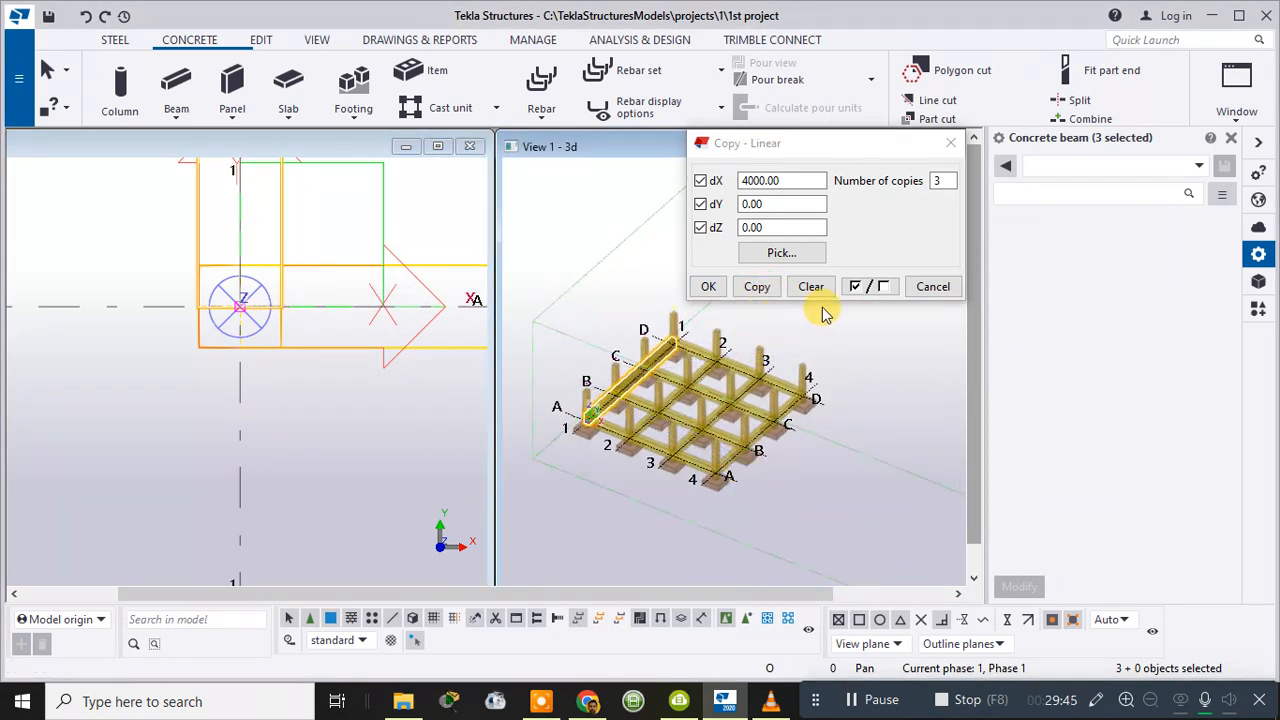
left_click(708, 286)
- Examine the ground-level beam layout from several angles and close up at the footing where grids A and 1 meet
scroll(828, 207, "up", 4)
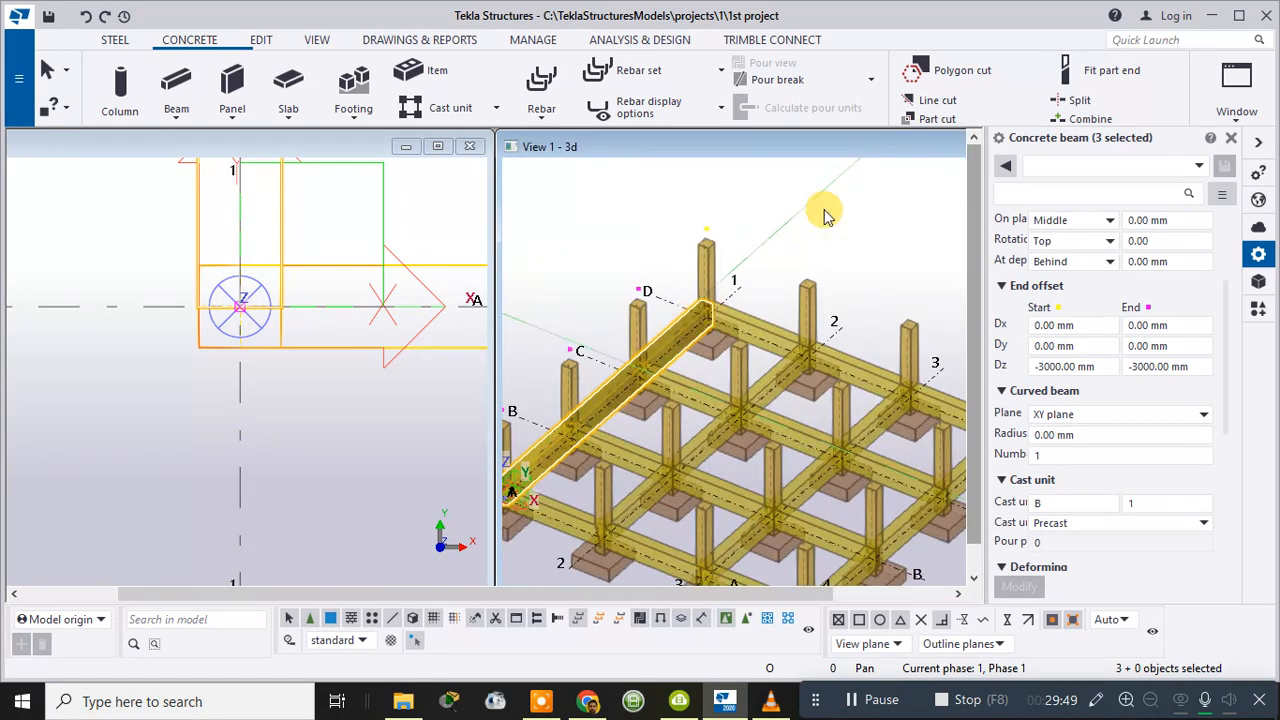
middle_click_drag(825, 240, 803, 118)
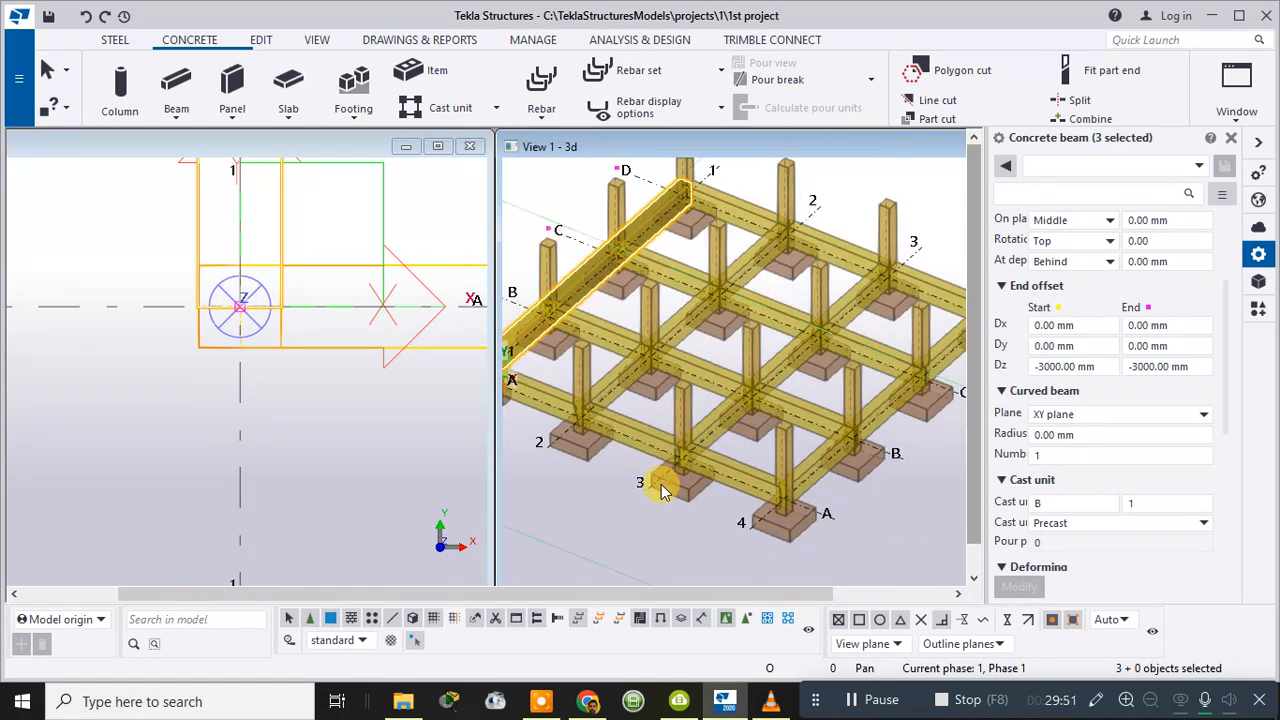
middle_click_drag(663, 490, 594, 434, "ctrl")
scroll(816, 473, "down", 2)
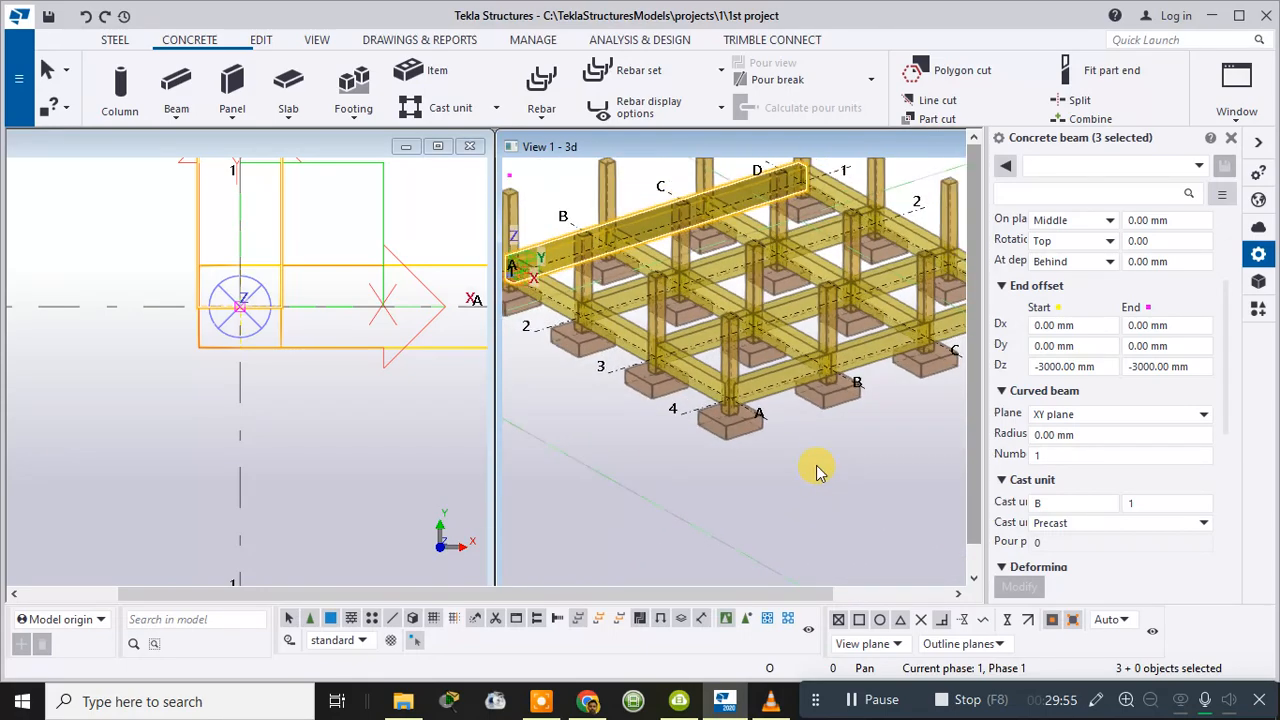
left_click(822, 459)
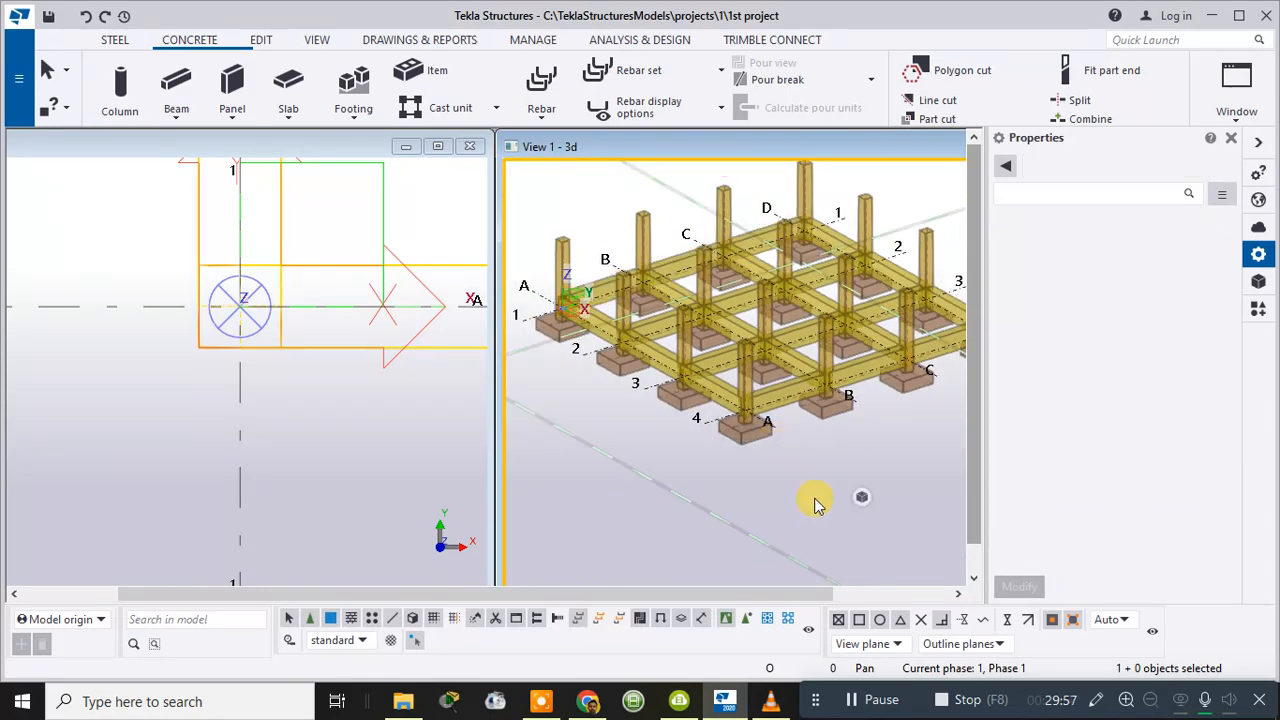
middle_click_drag(827, 522, 905, 508, "ctrl")
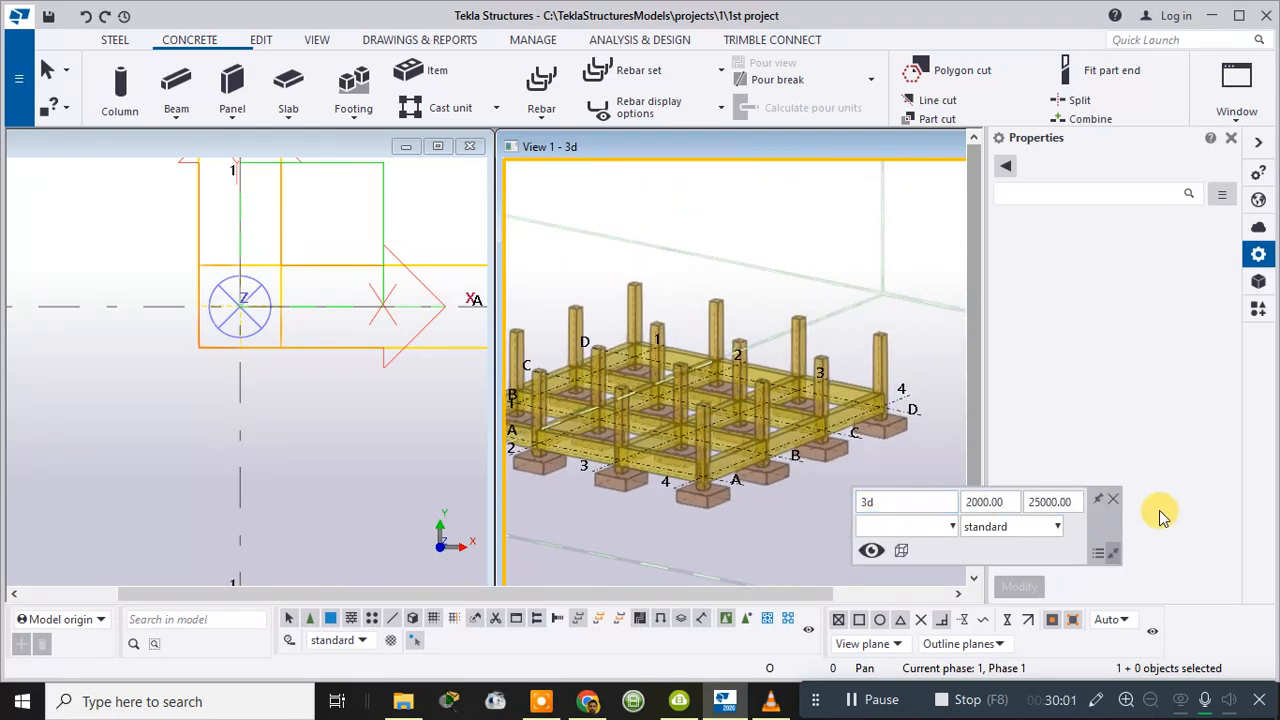
left_click(1111, 493)
scroll(766, 510, "down", 2)
middle_click_drag(784, 499, 901, 473)
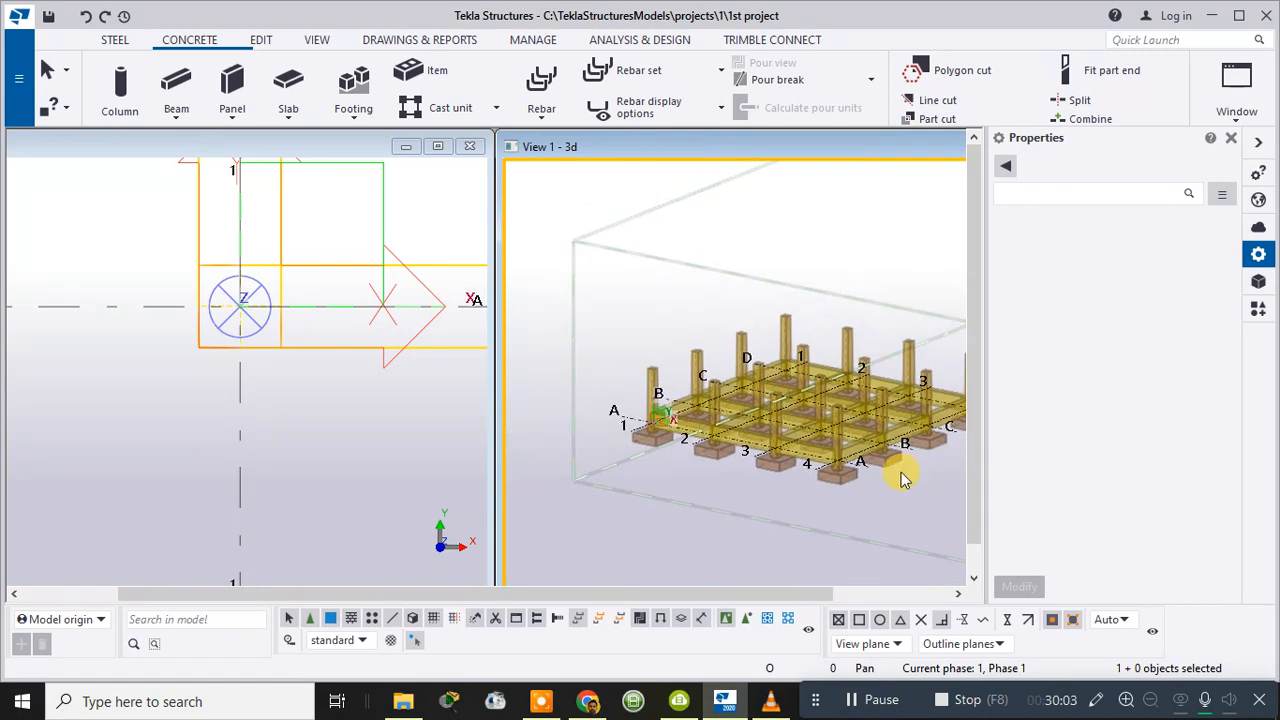
middle_click_drag(726, 505, 731, 549, "ctrl")
middle_click_drag(841, 376, 774, 326)
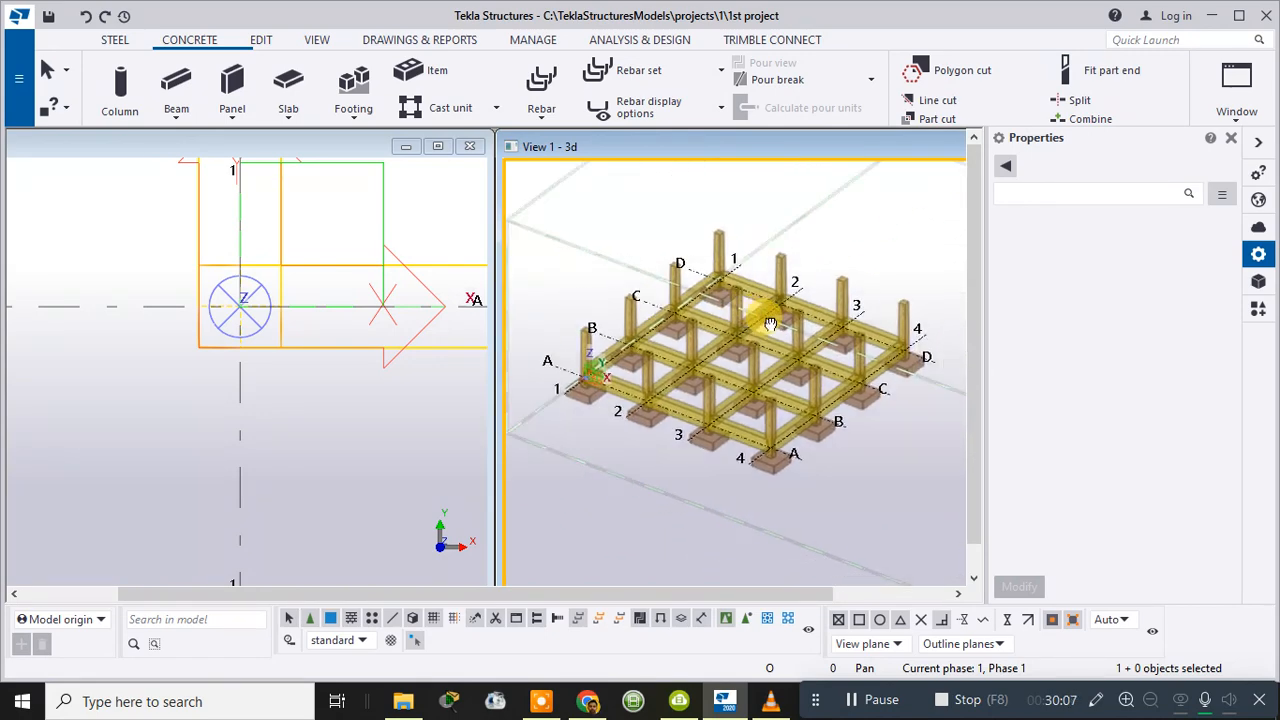
scroll(335, 270, "down", 7)
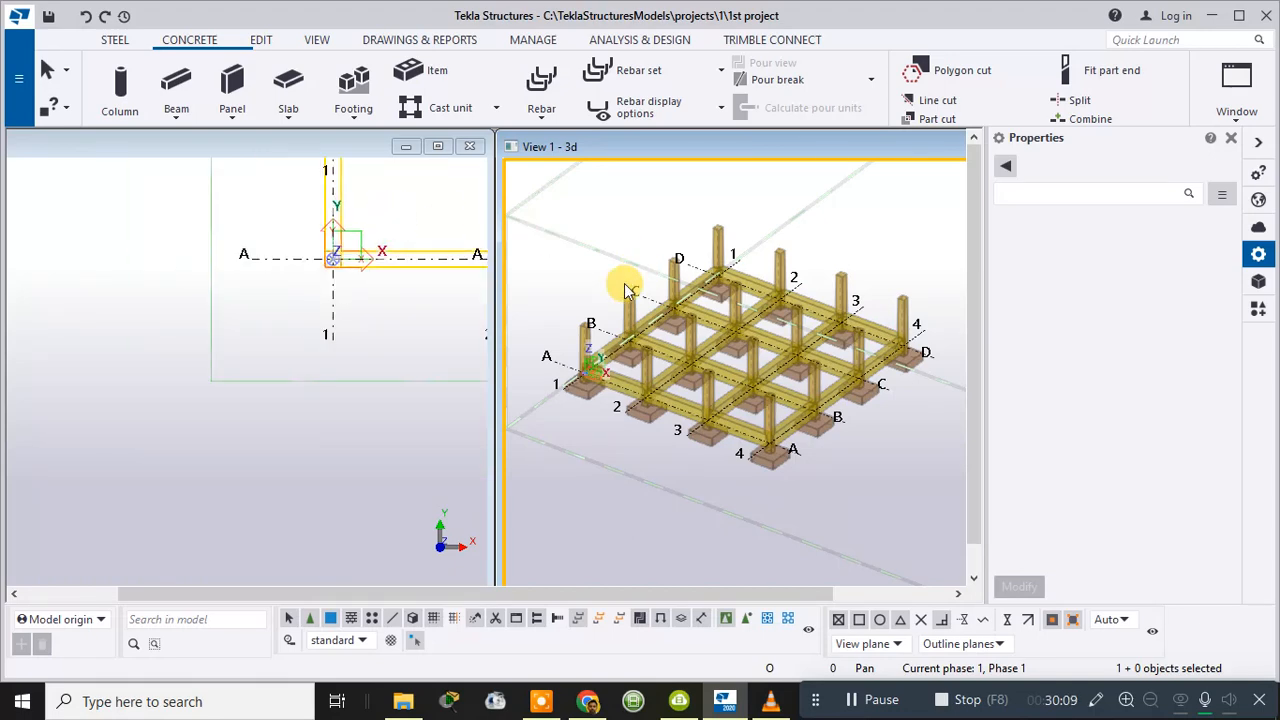
scroll(635, 314, "up", 2)
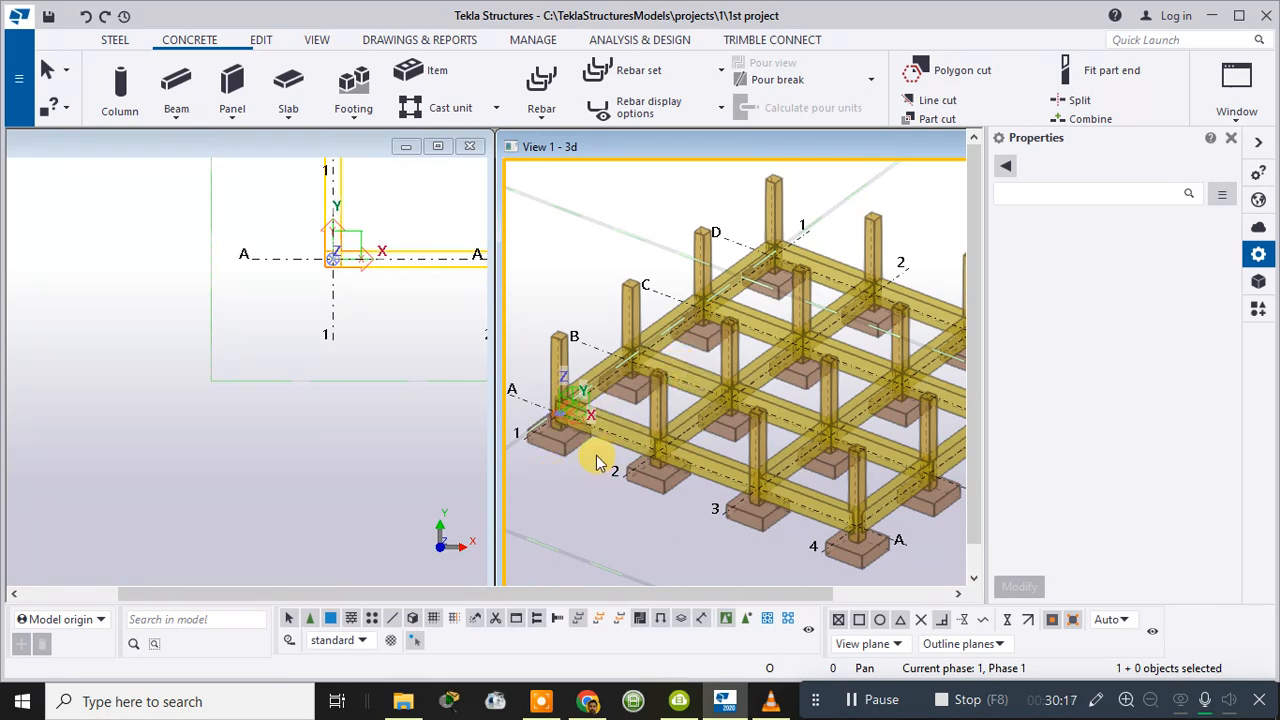
middle_click_drag(600, 462, 720, 376)
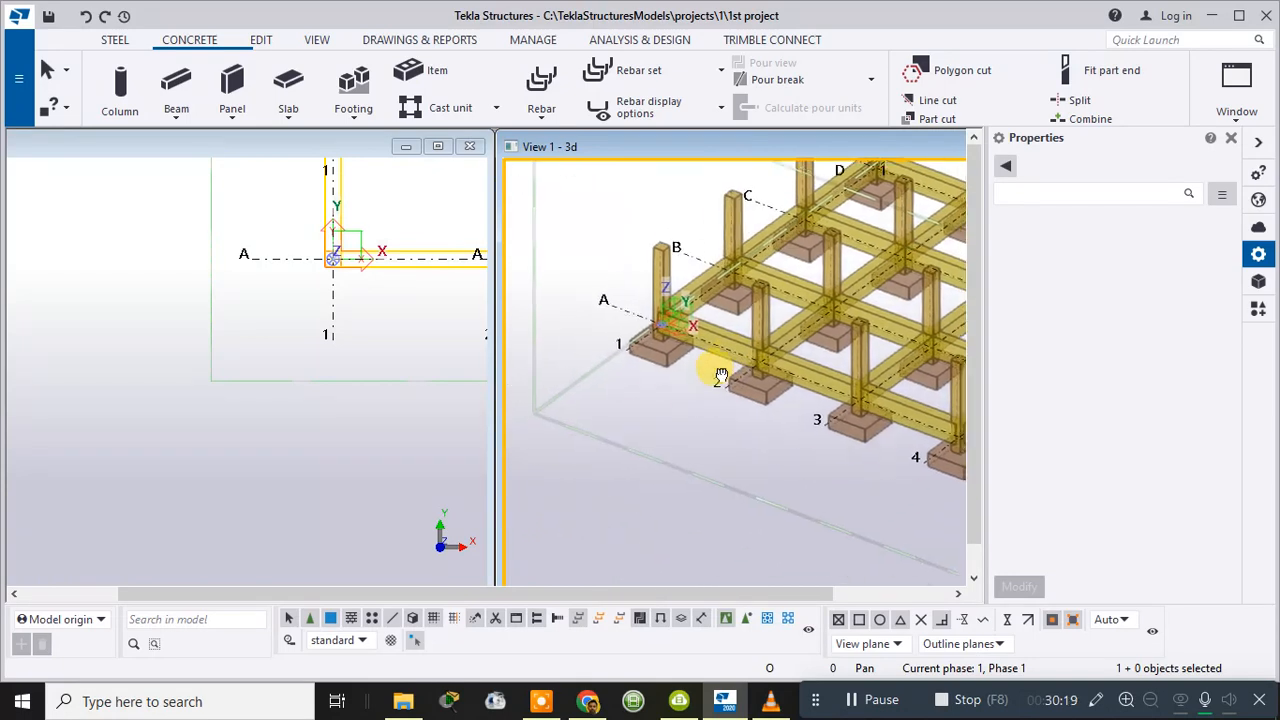
scroll(660, 350, "up", 3)
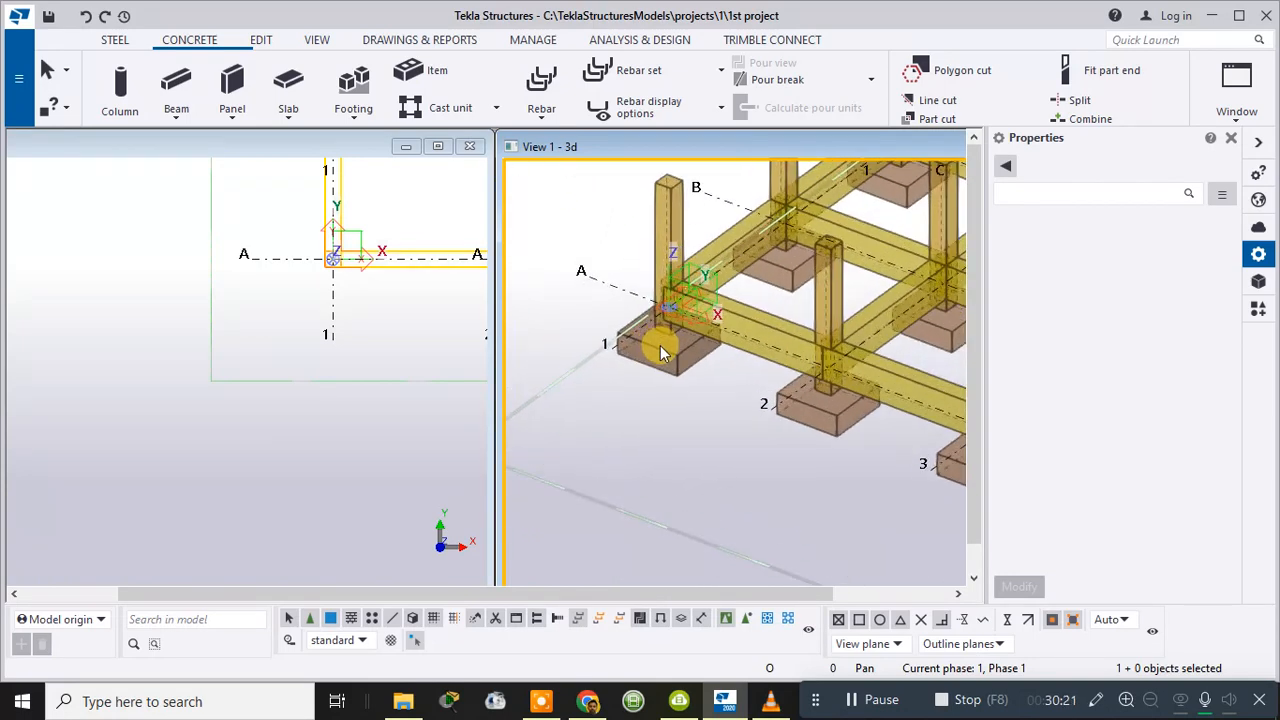
scroll(660, 350, "up", 3)
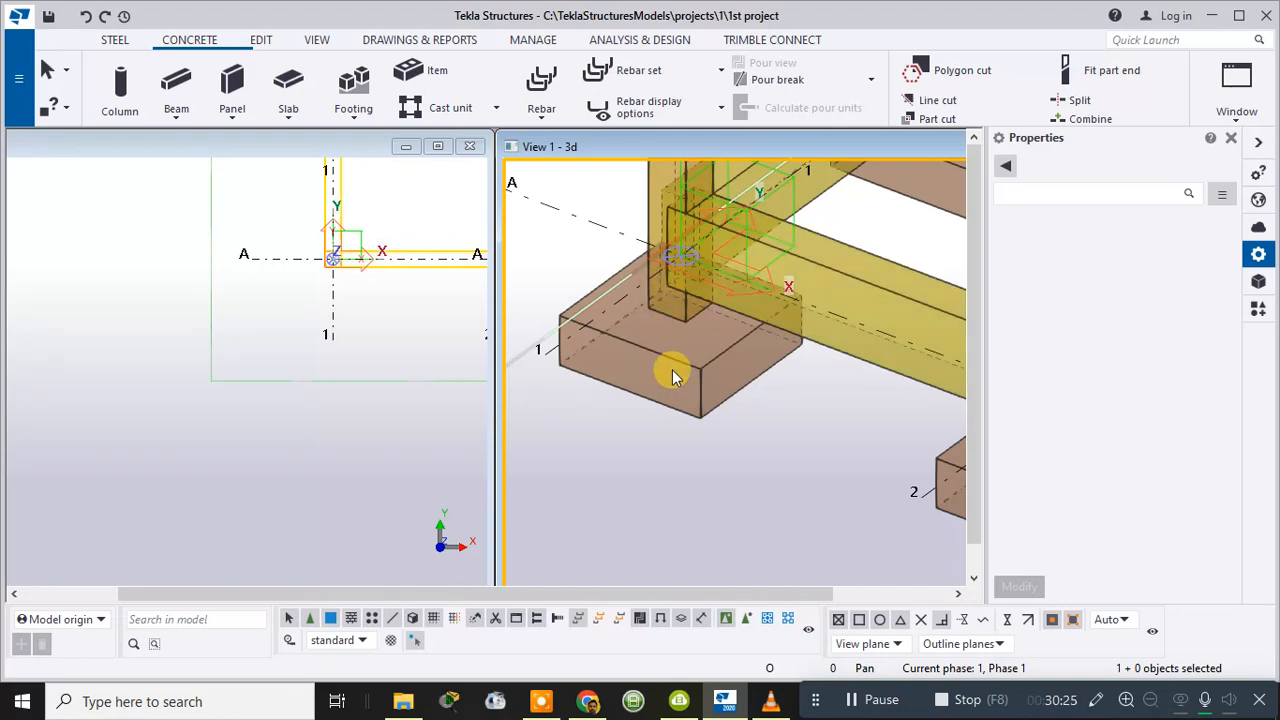
- Change the 3D view's rendering to Parts wireframe and view the whole structure
left_click(318, 41)
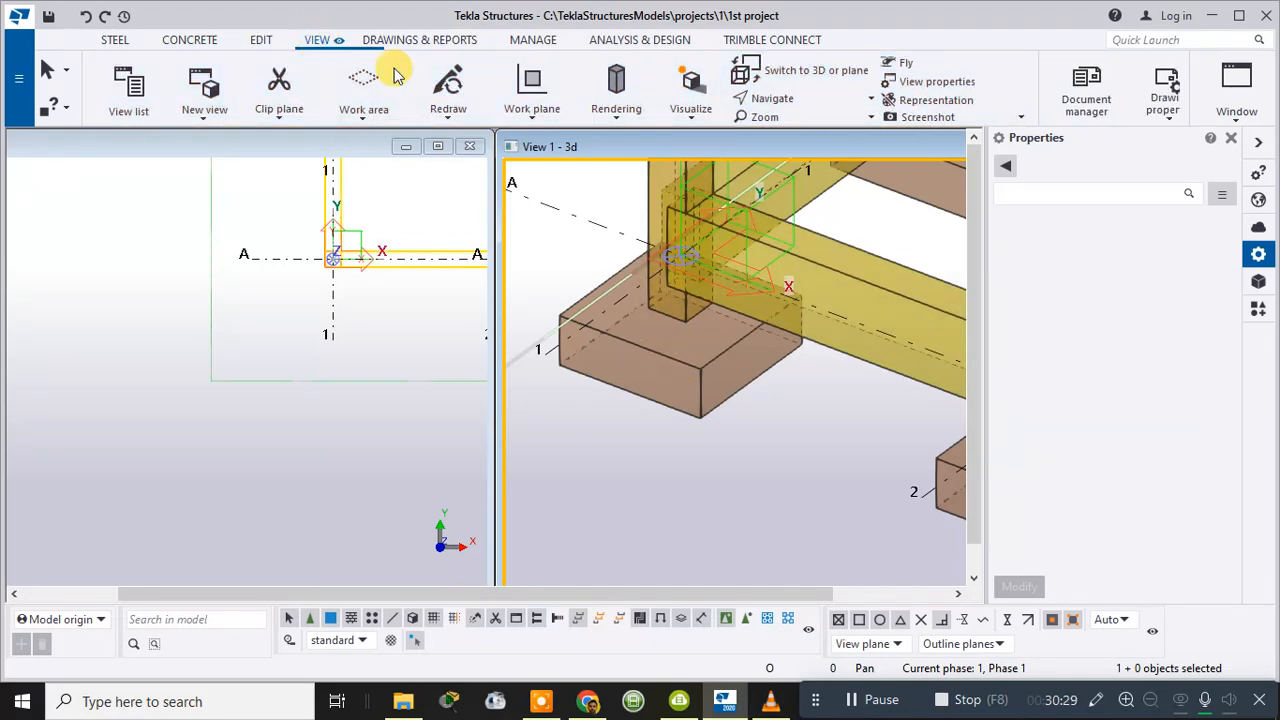
left_click(618, 118)
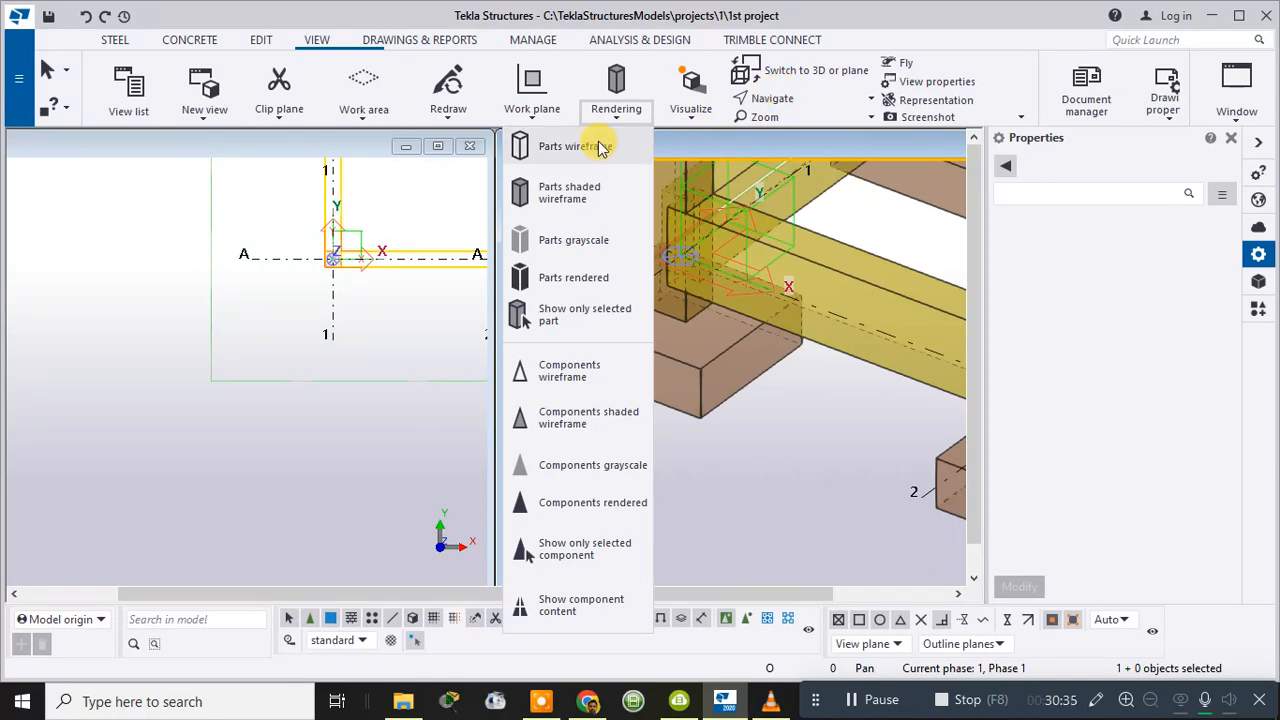
left_click(603, 149)
scroll(720, 249, "down", 5)
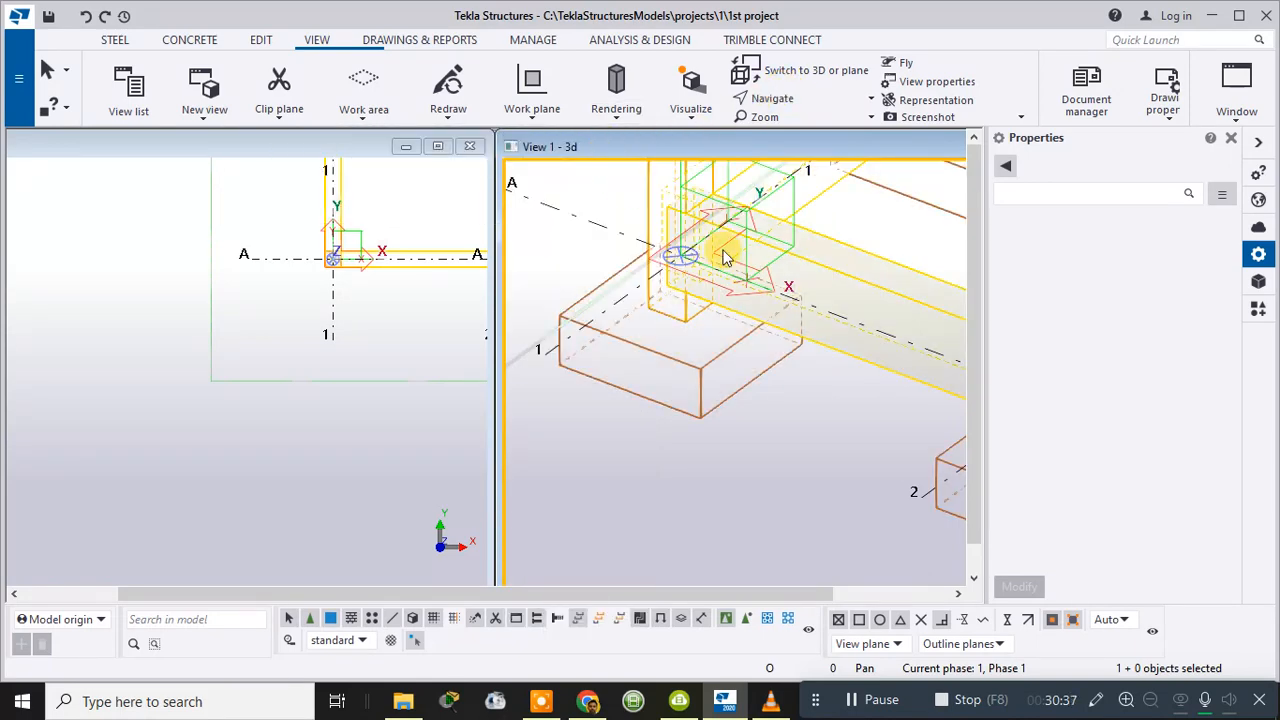
scroll(810, 355, "down", 6)
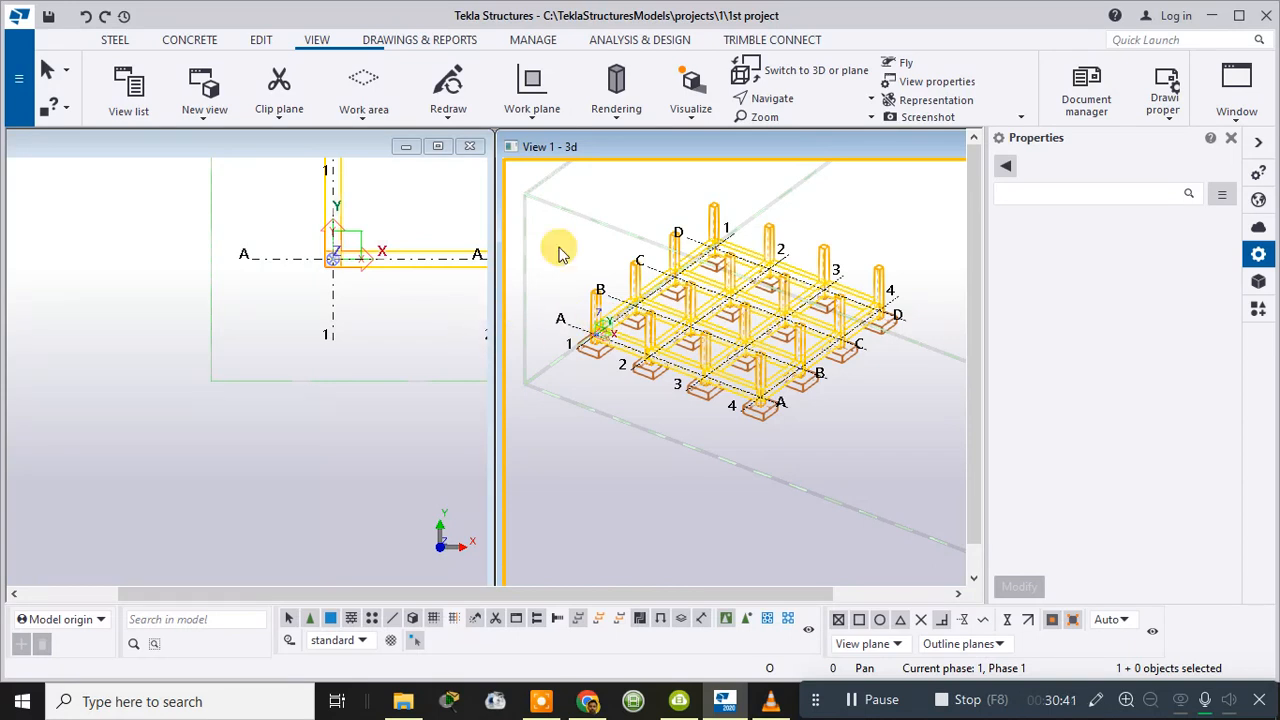
- Preview the structure in the 3D view with the Parts shaded wireframe and Parts grayscale renderings
left_click(612, 110)
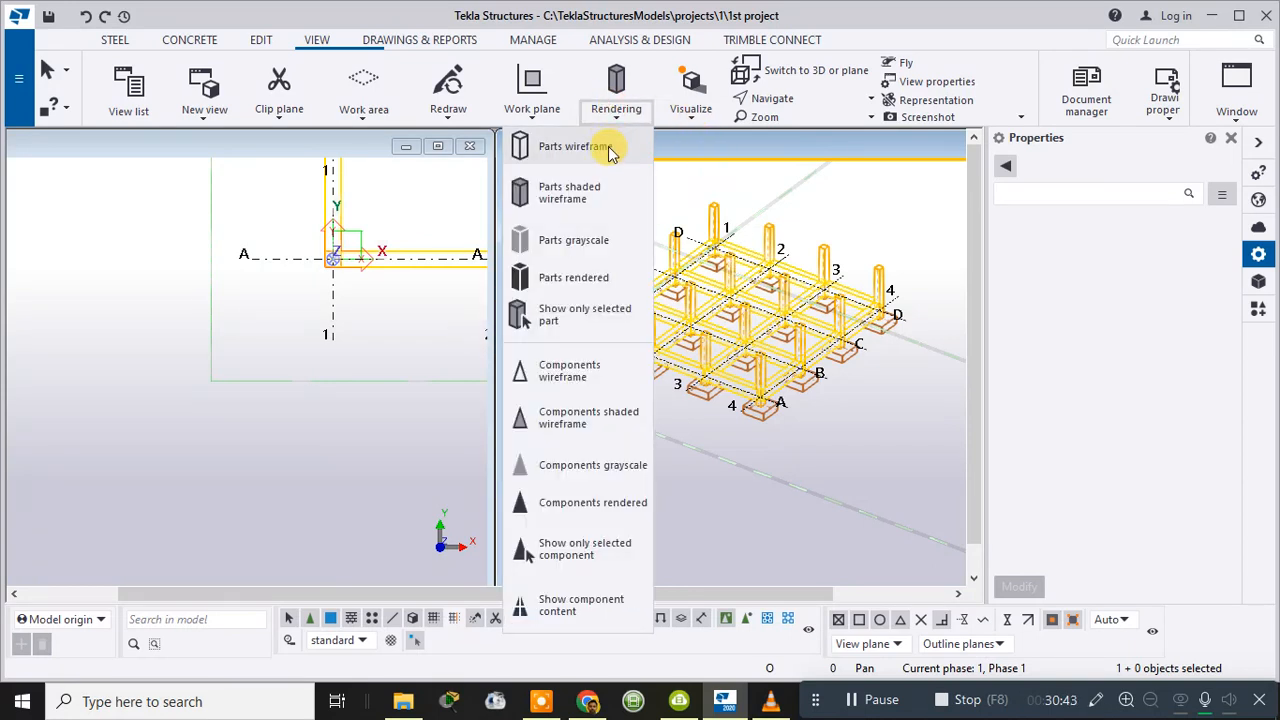
left_click(599, 193)
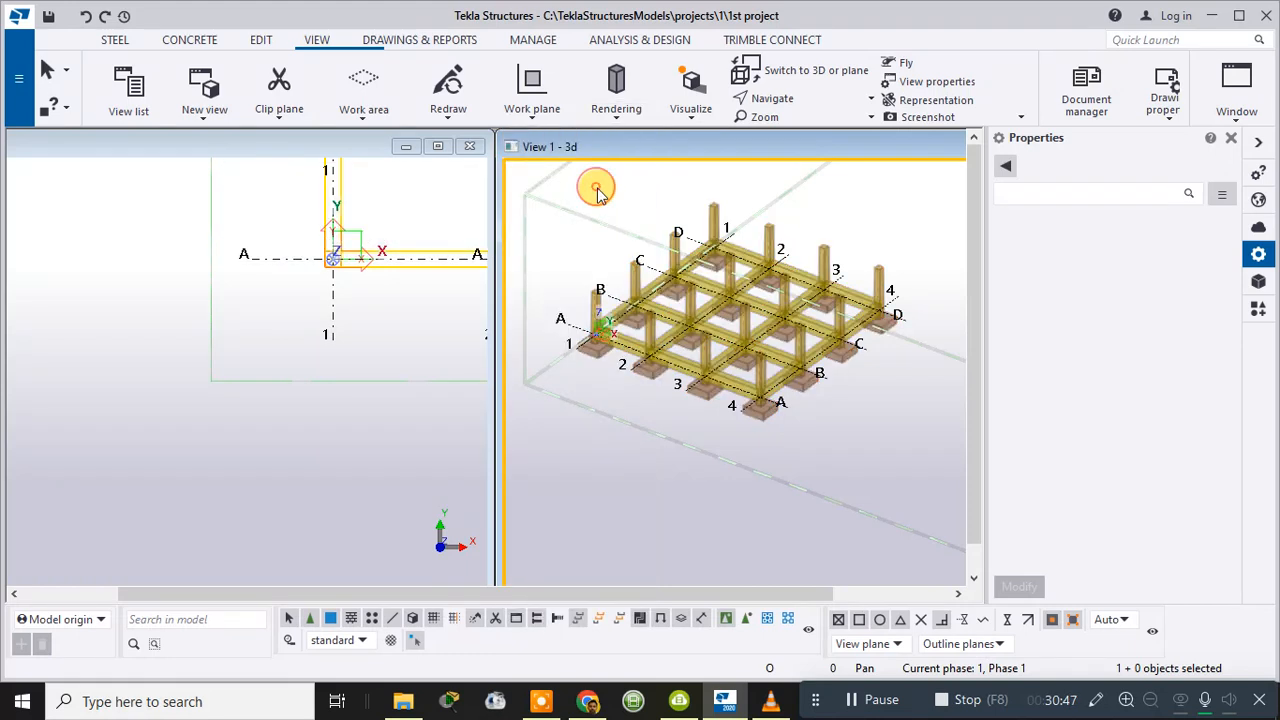
left_click(612, 100)
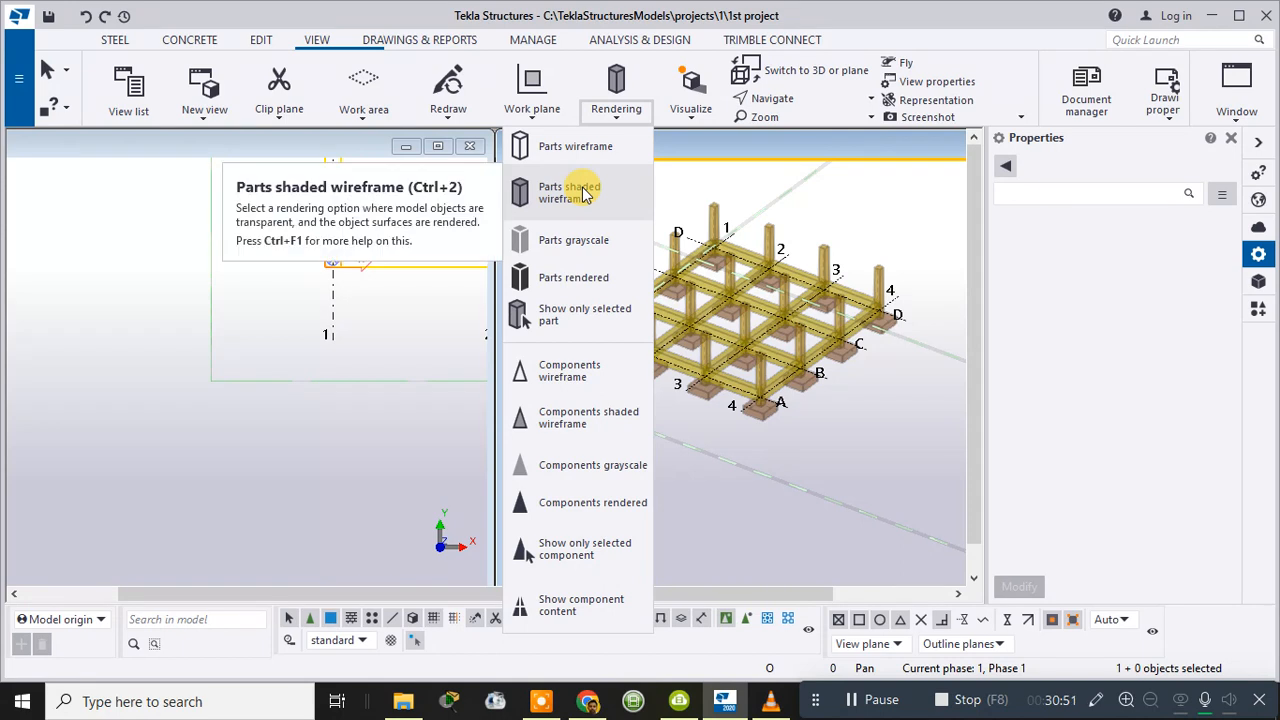
left_click(580, 241)
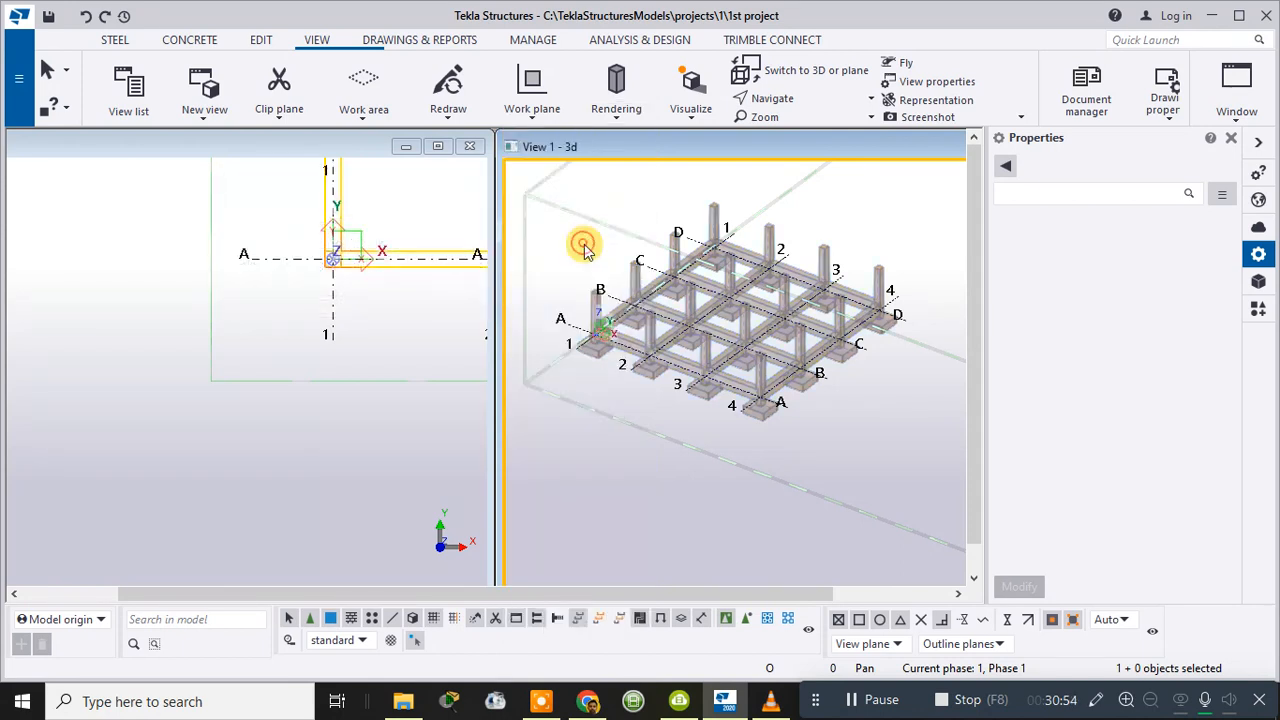
- Set the 3D view's rendering to Parts rendered and view the beams, columns and footings close up
left_click(612, 100)
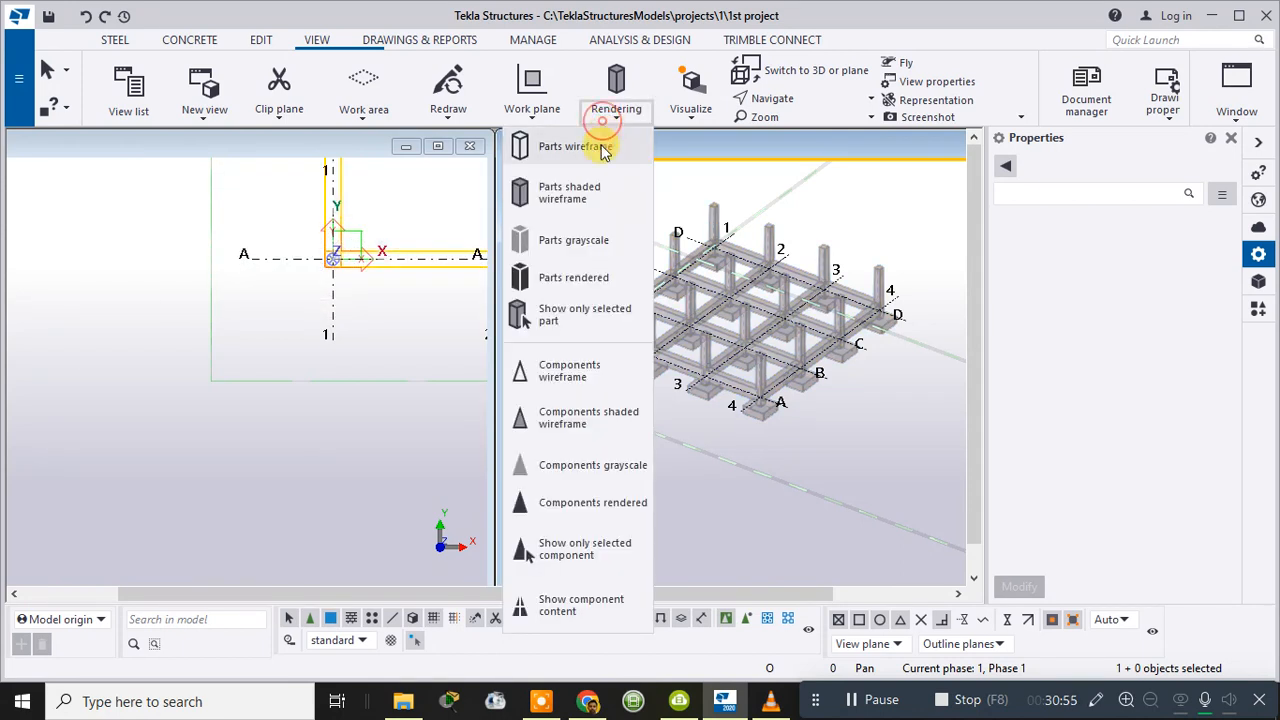
left_click(563, 284)
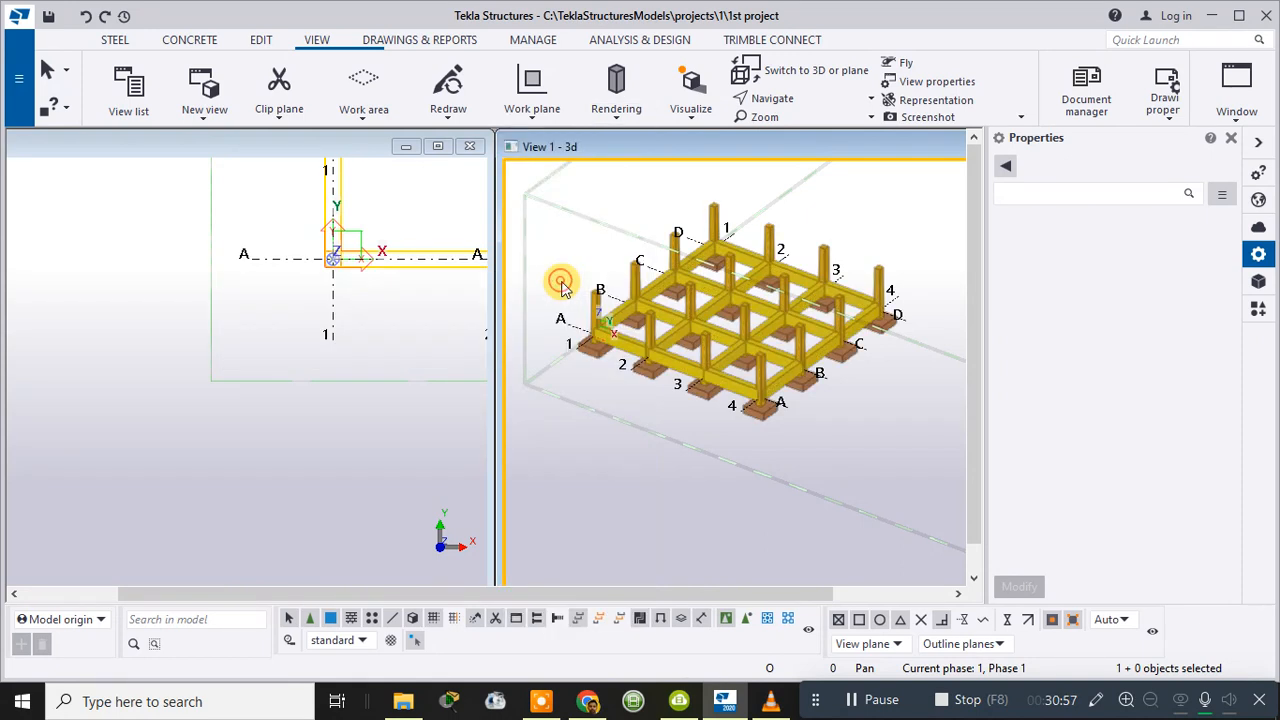
left_click(610, 104)
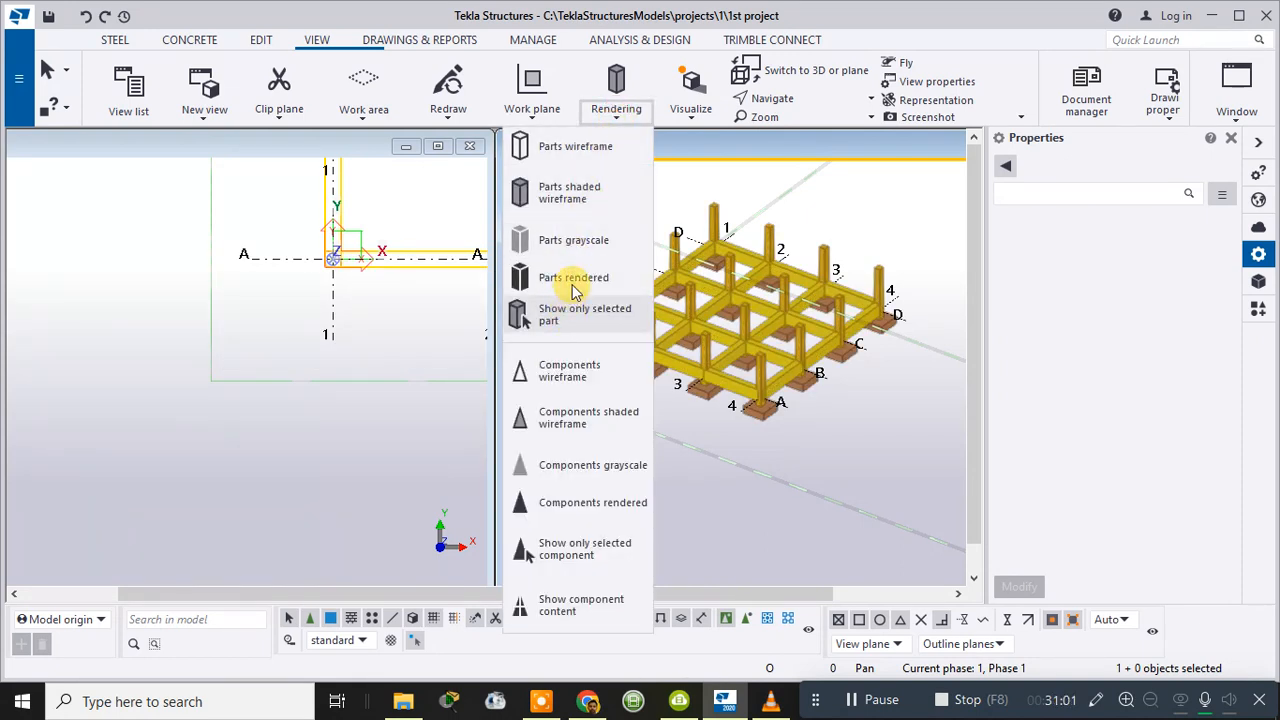
left_click(767, 164)
scroll(656, 314, "up", 4)
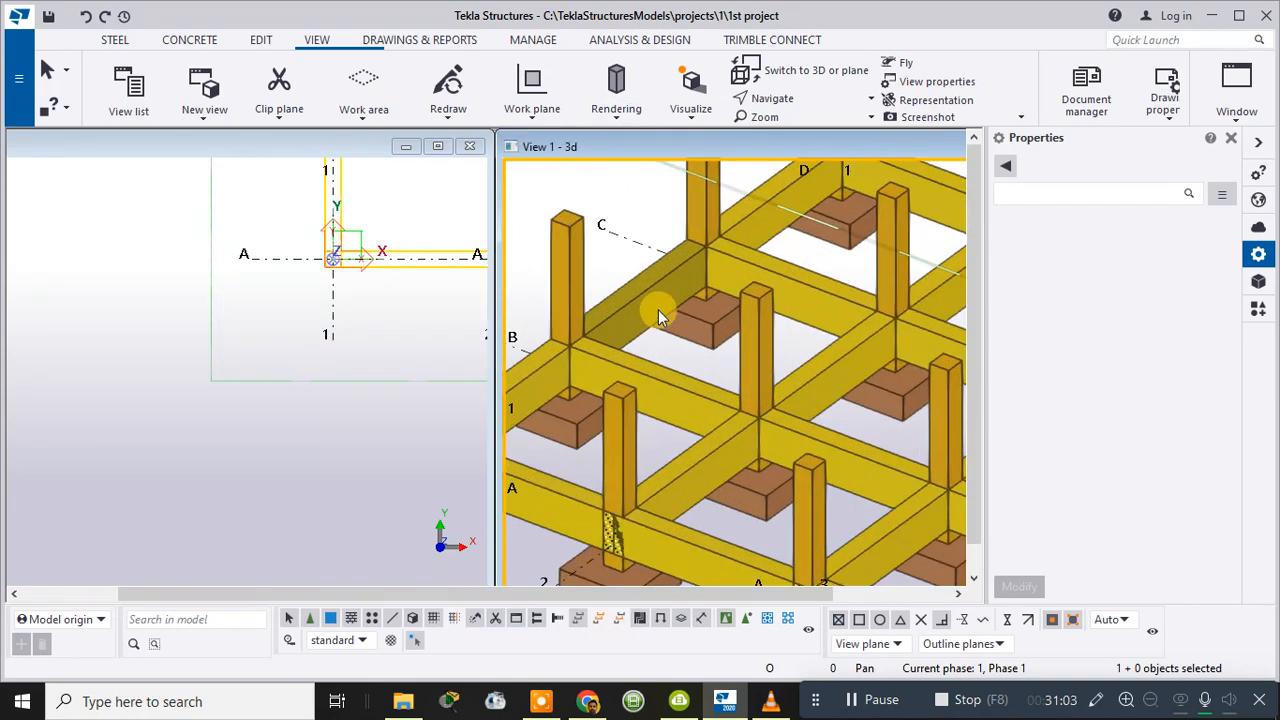
scroll(668, 301, "down", 2)
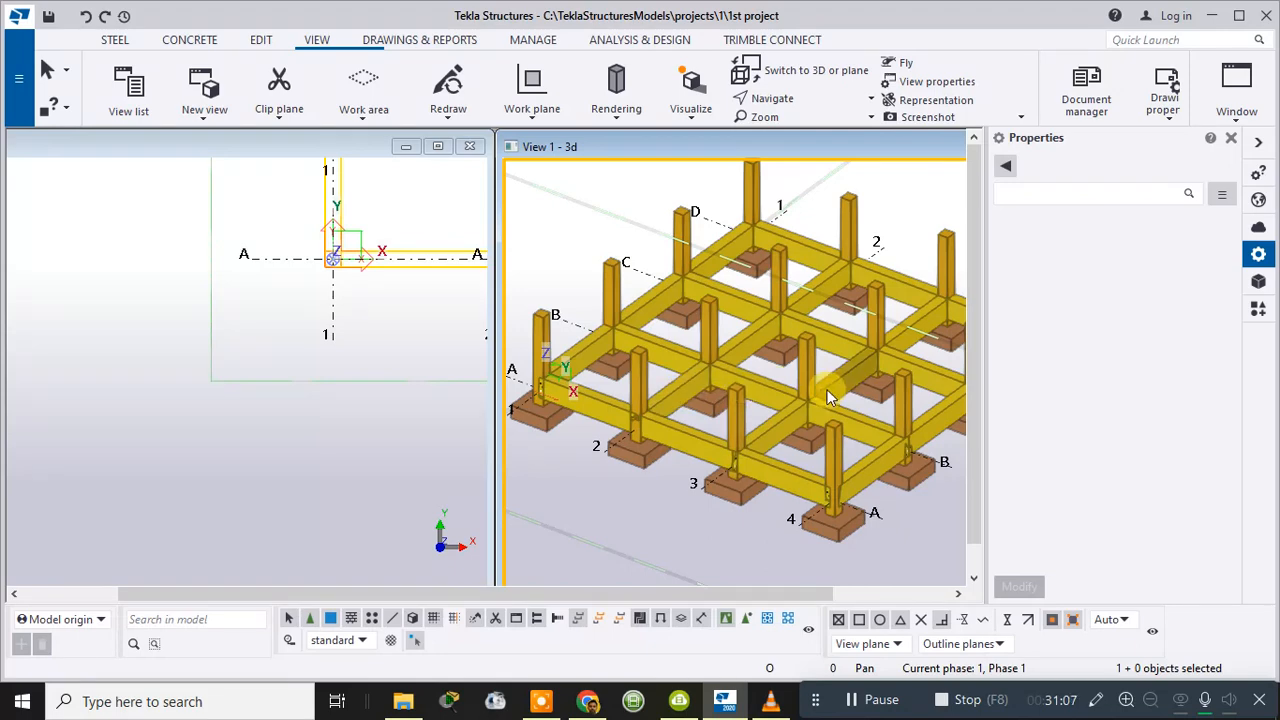
scroll(834, 350, "down", 2)
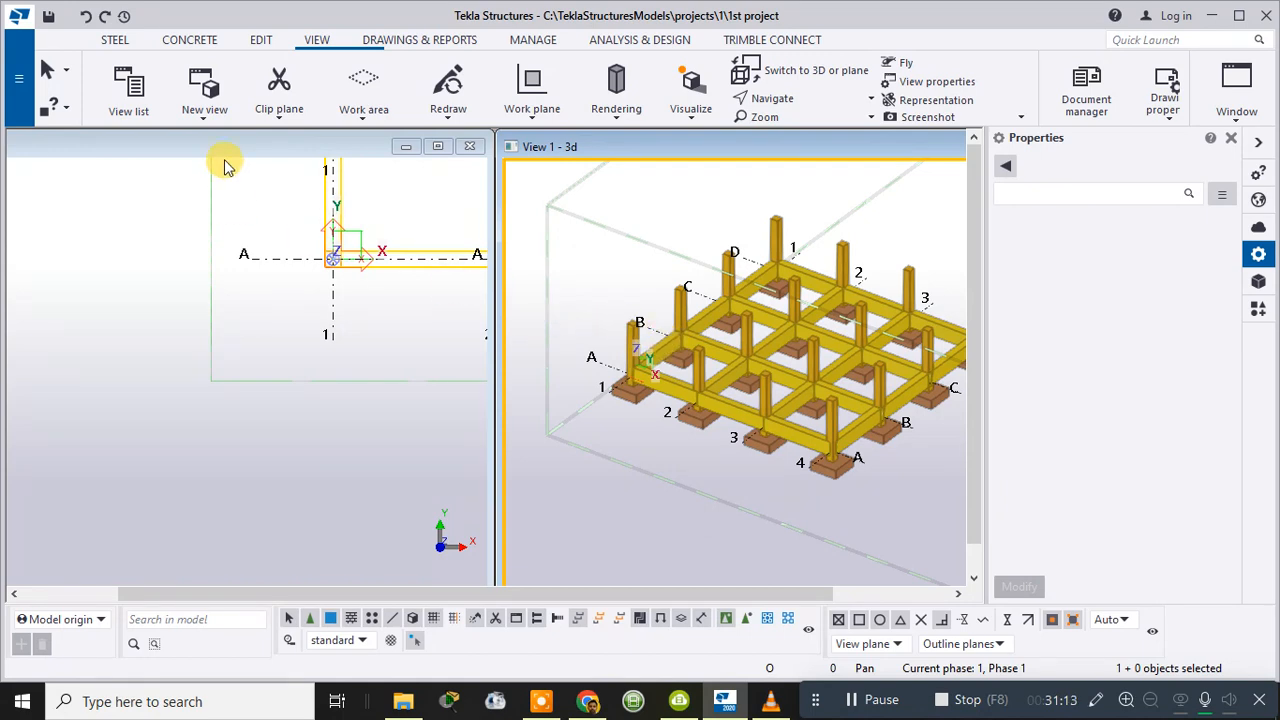
scroll(261, 207, "down", 3)
middle_click_drag(301, 270, 145, 405)
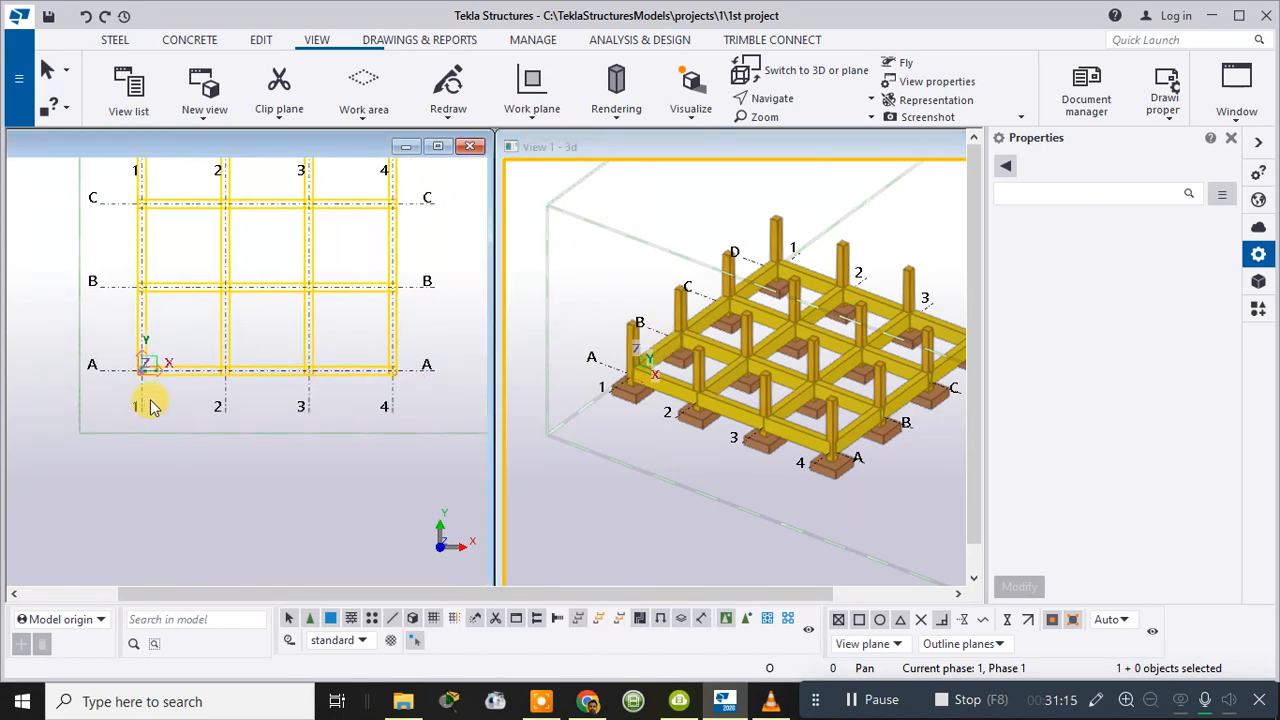
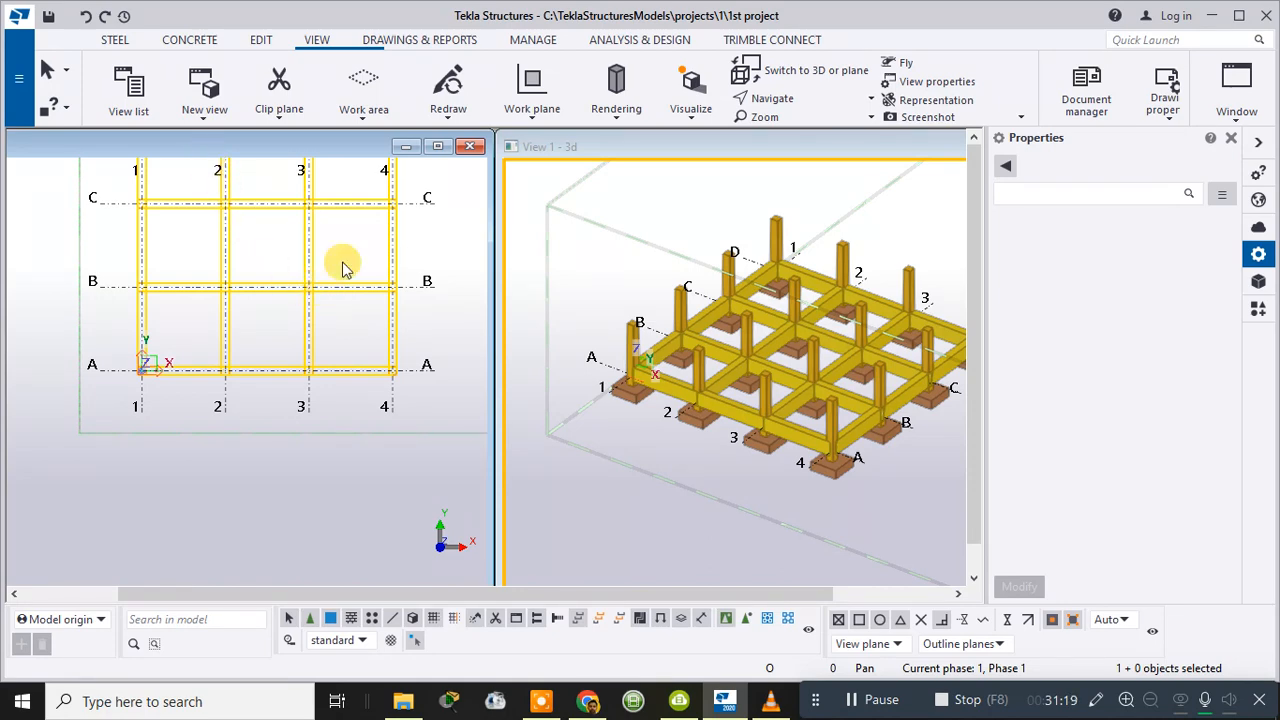
left_click(667, 385)
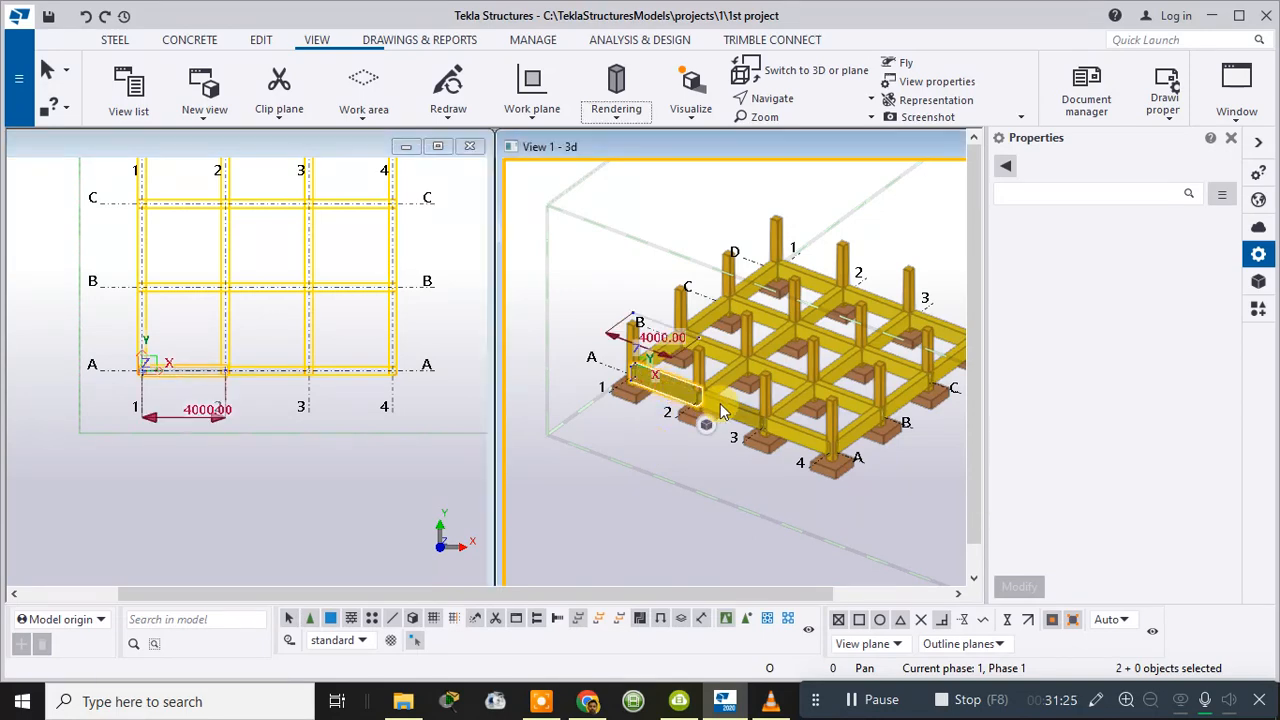
left_click(727, 410, "shift")
left_click(785, 440, "shift")
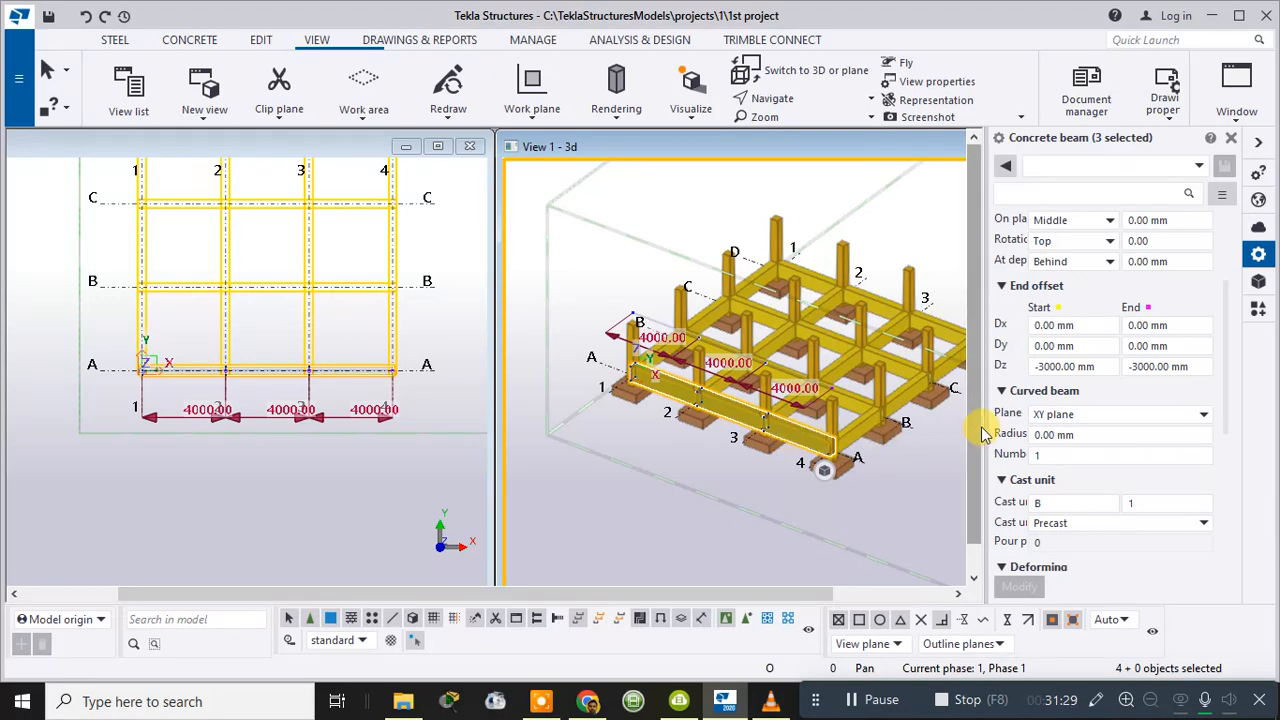
right_click(813, 450)
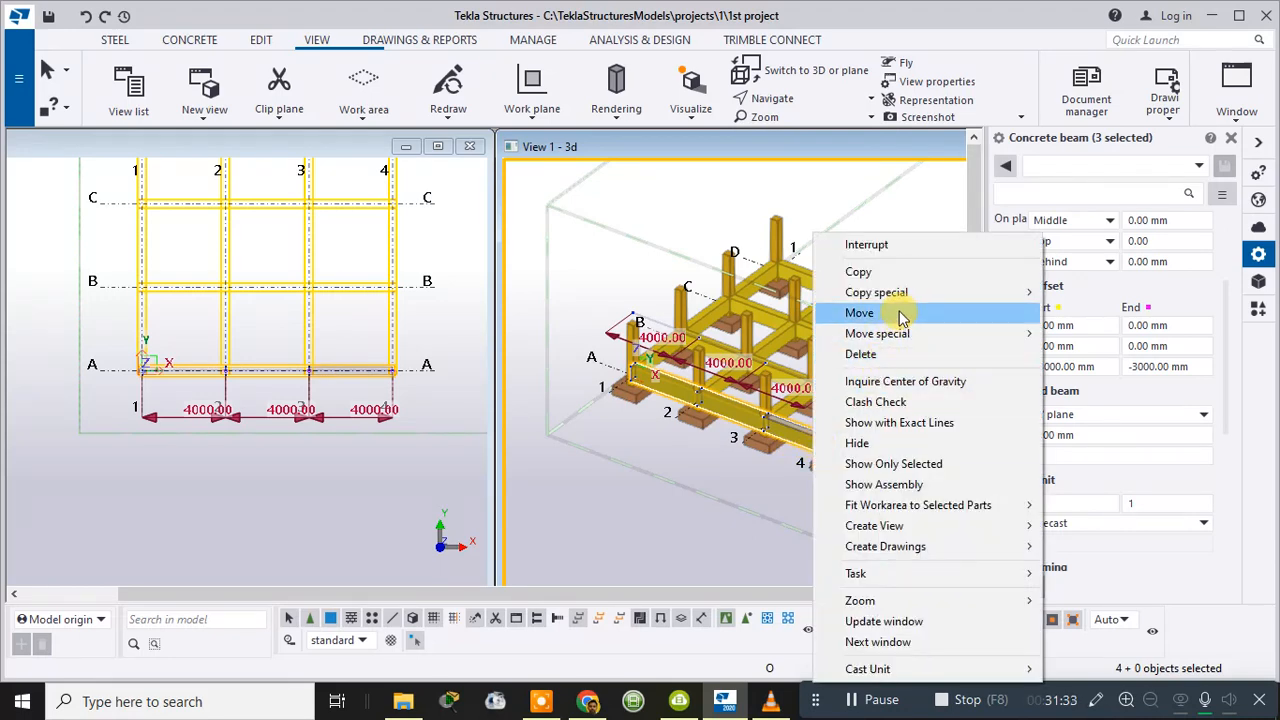
mouse_move(897, 292)
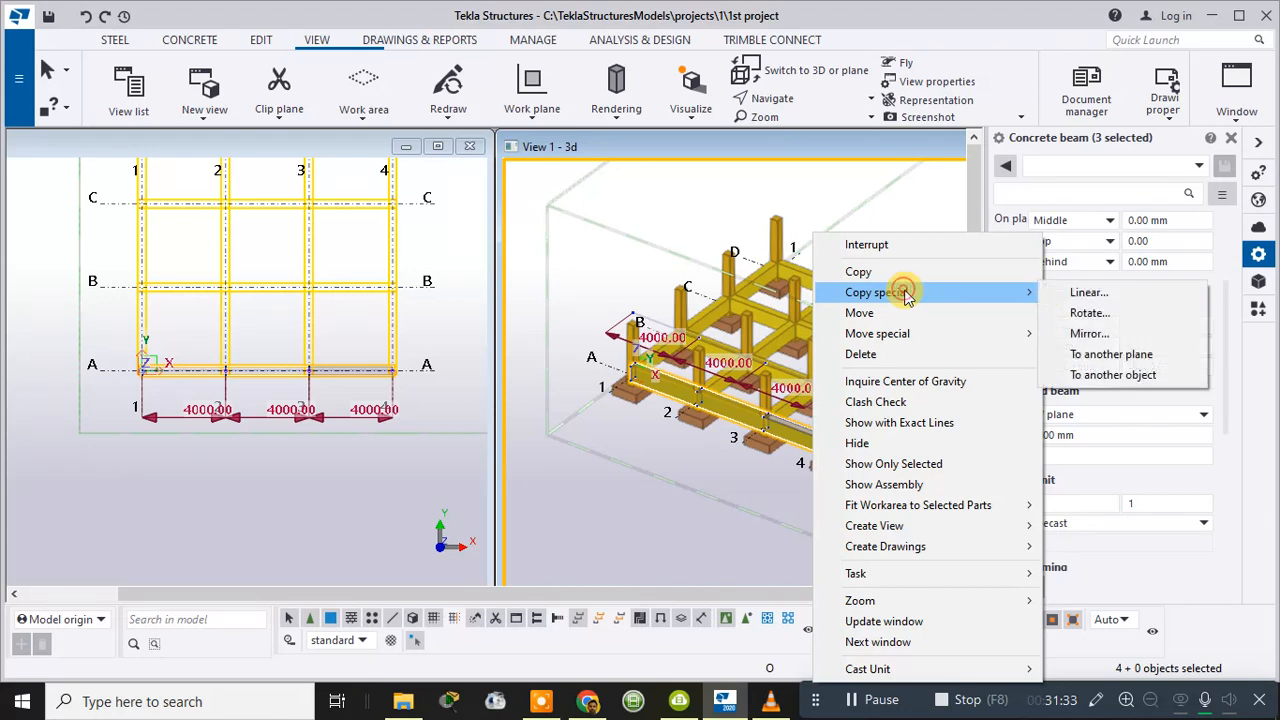
left_click(1091, 296)
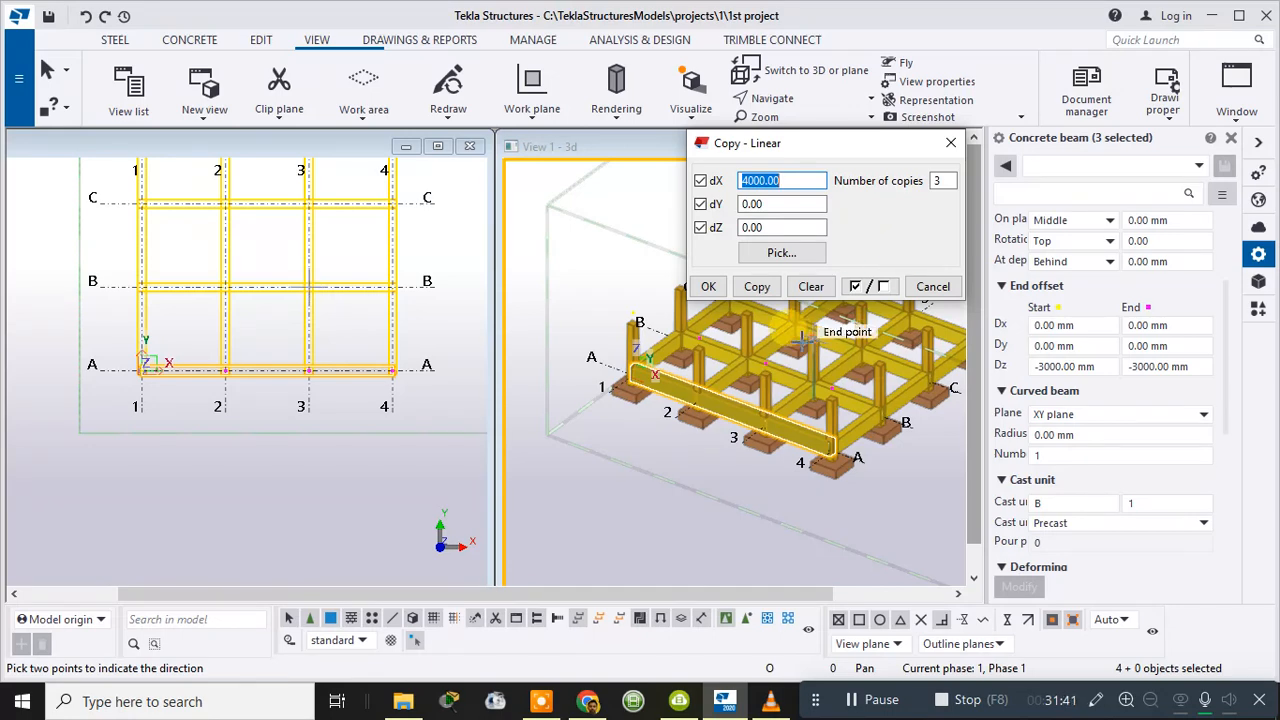
double_click(773, 227)
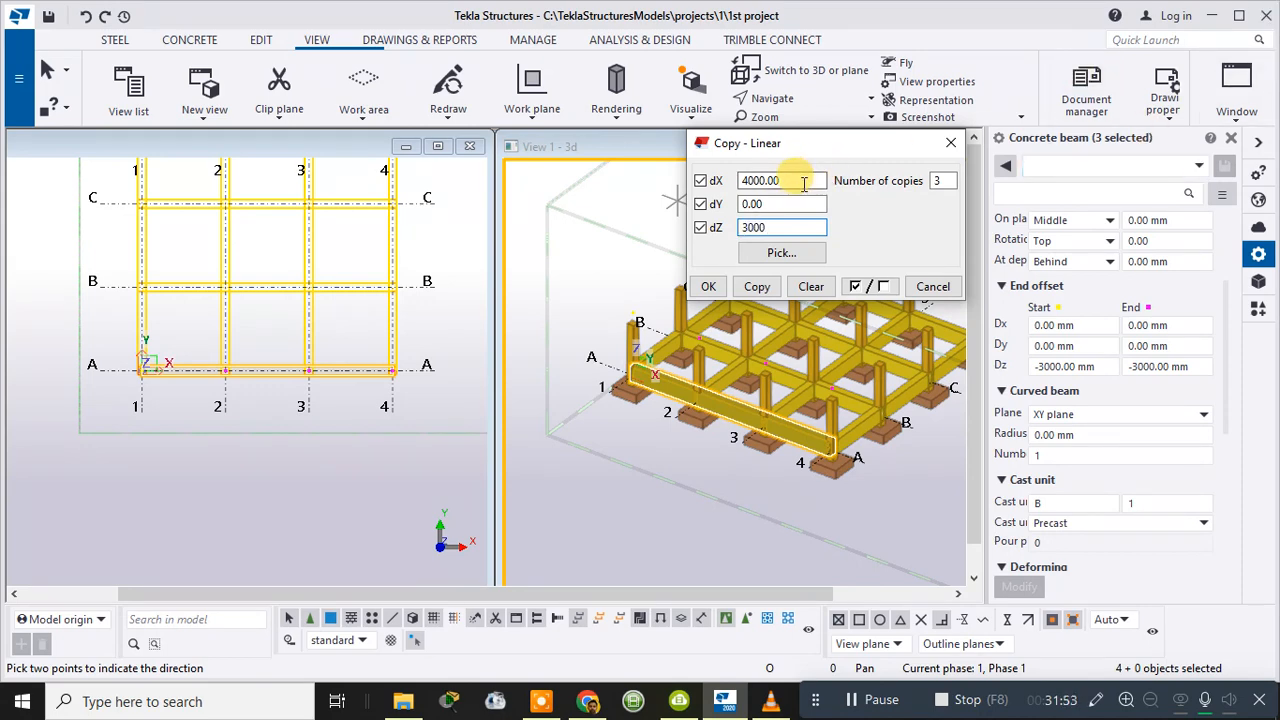
double_click(775, 180)
type("0")
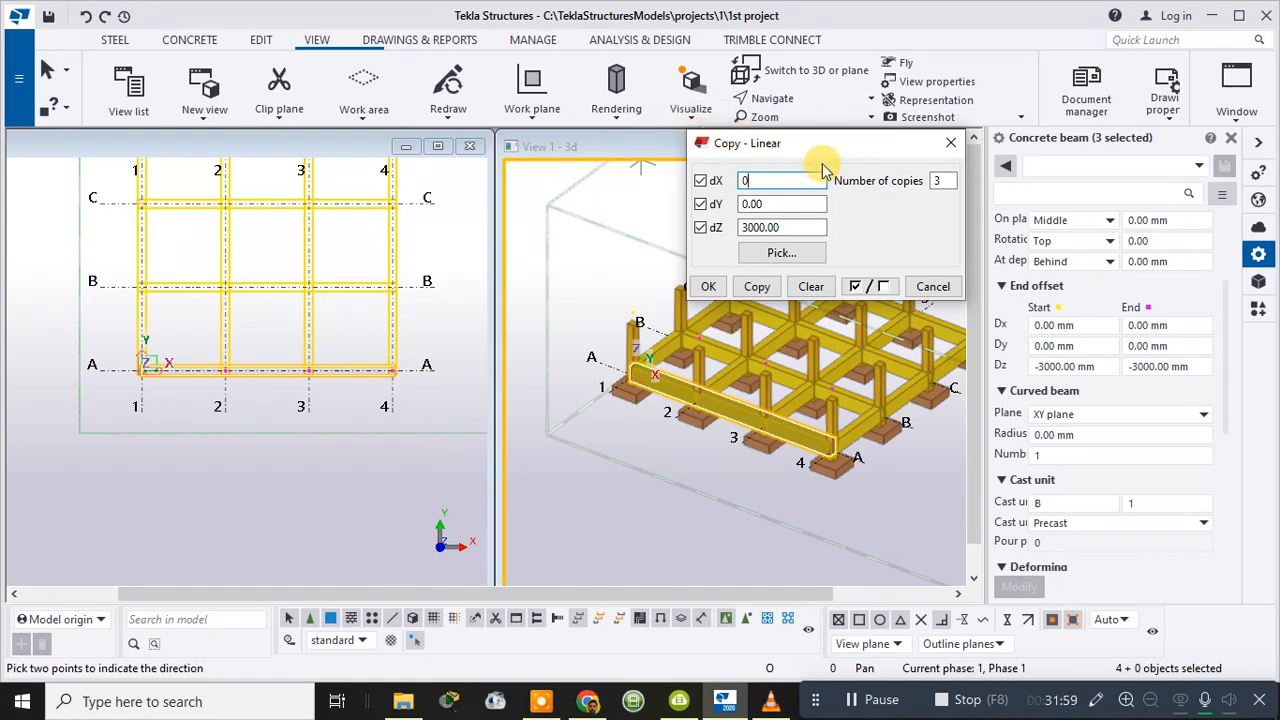
left_click(936, 181)
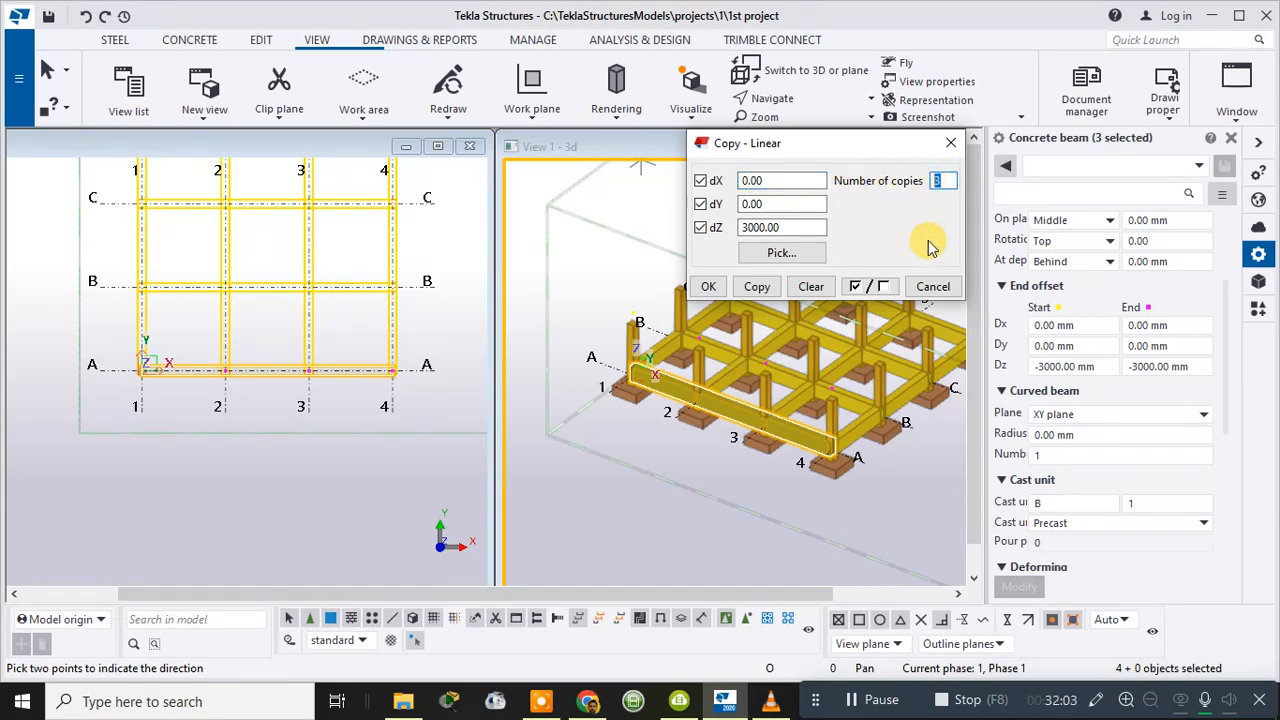
type("1")
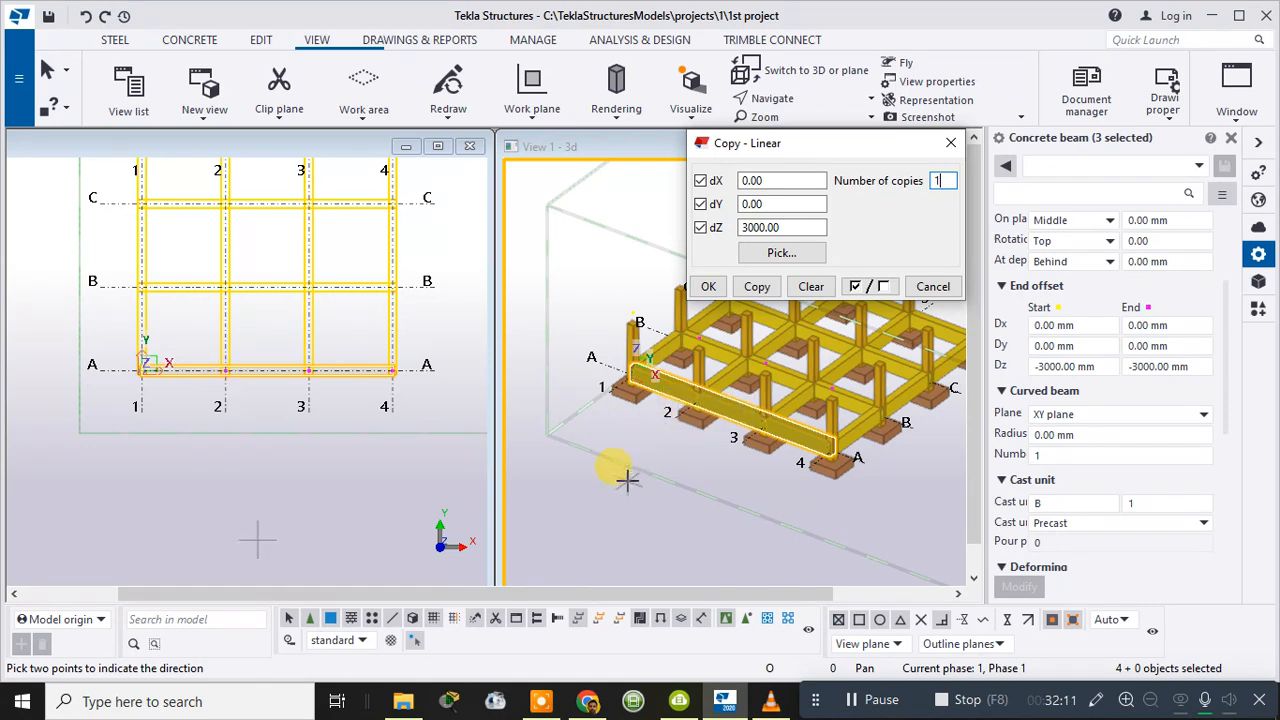
middle_click_drag(637, 440, 697, 458)
scroll(586, 466, "down", 2)
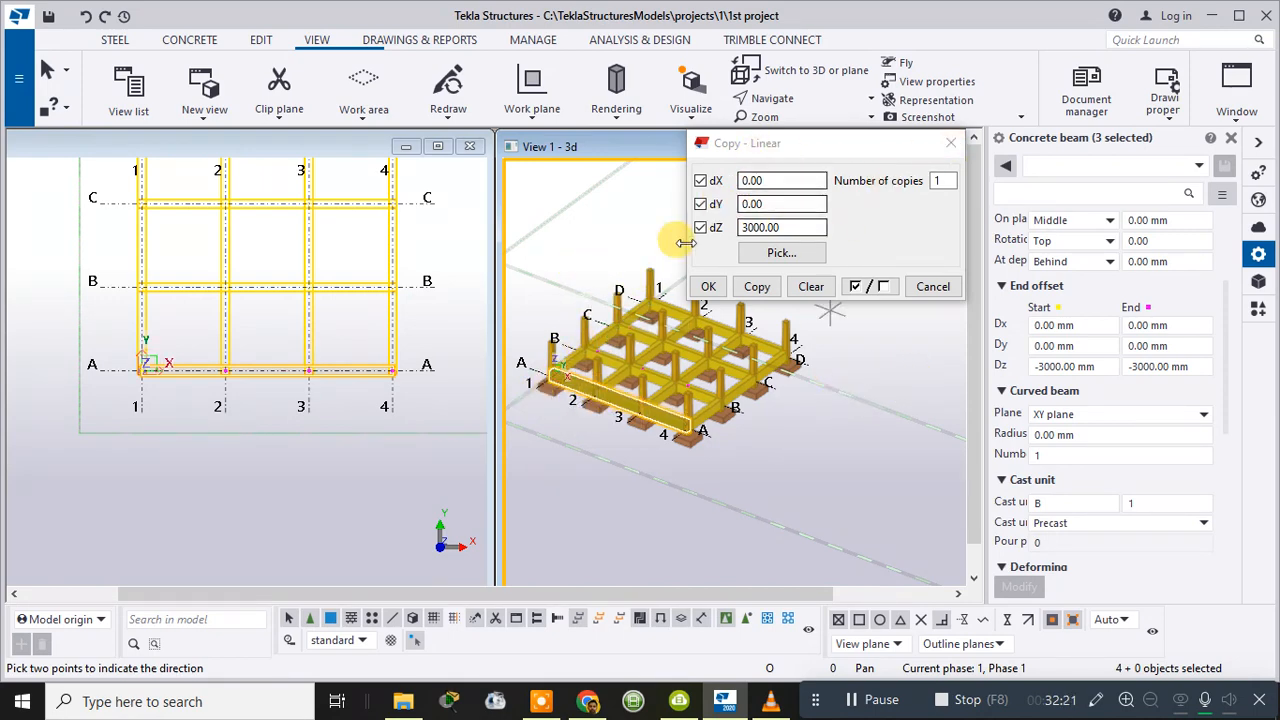
left_click(951, 147)
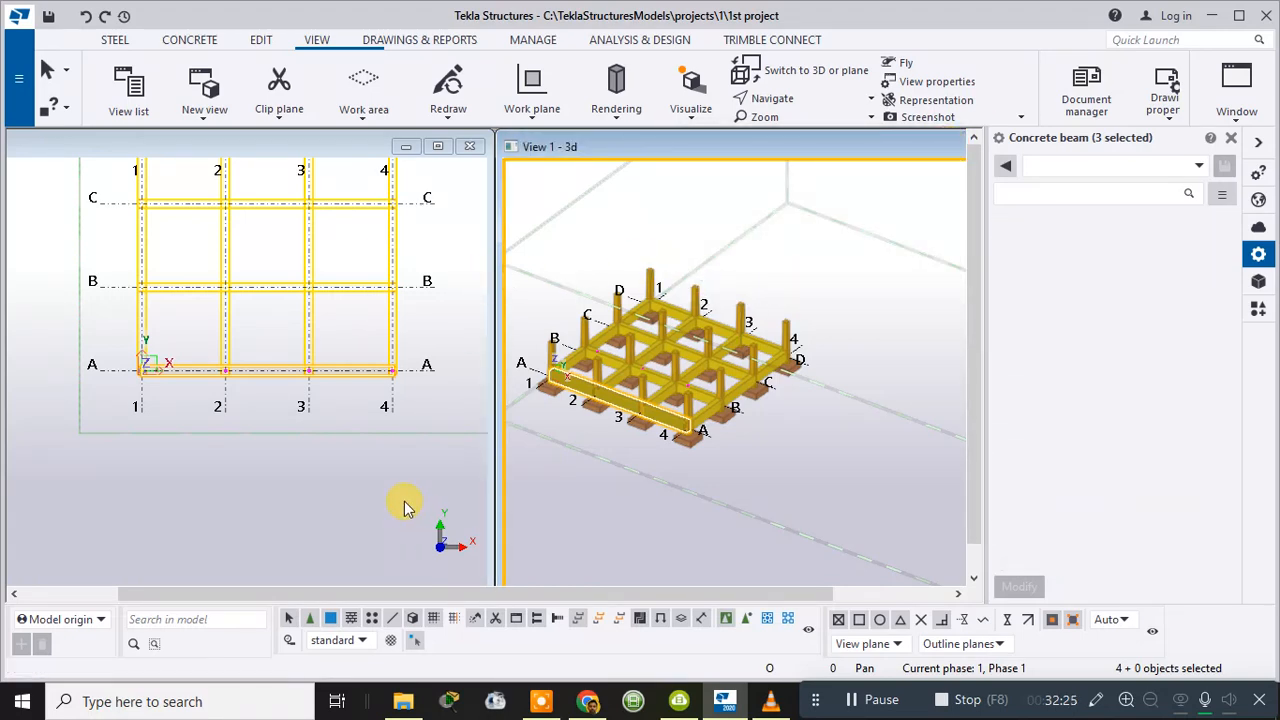
right_click(266, 433)
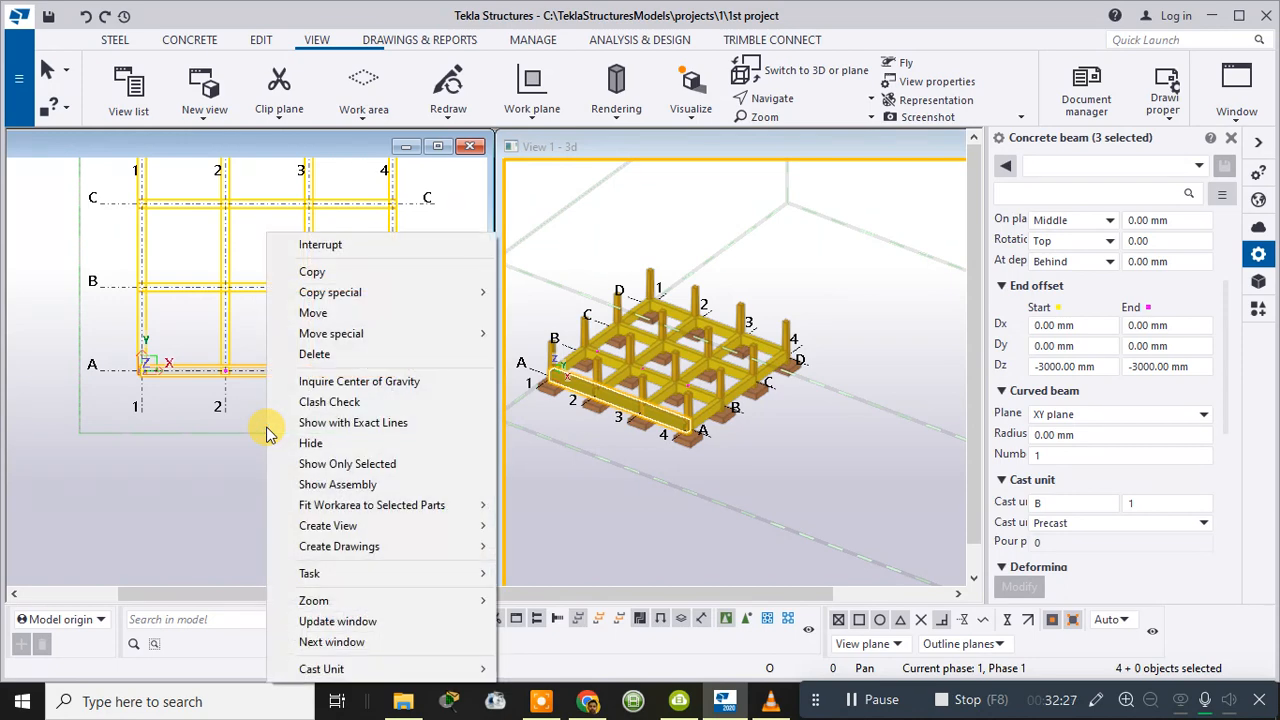
left_click(231, 433)
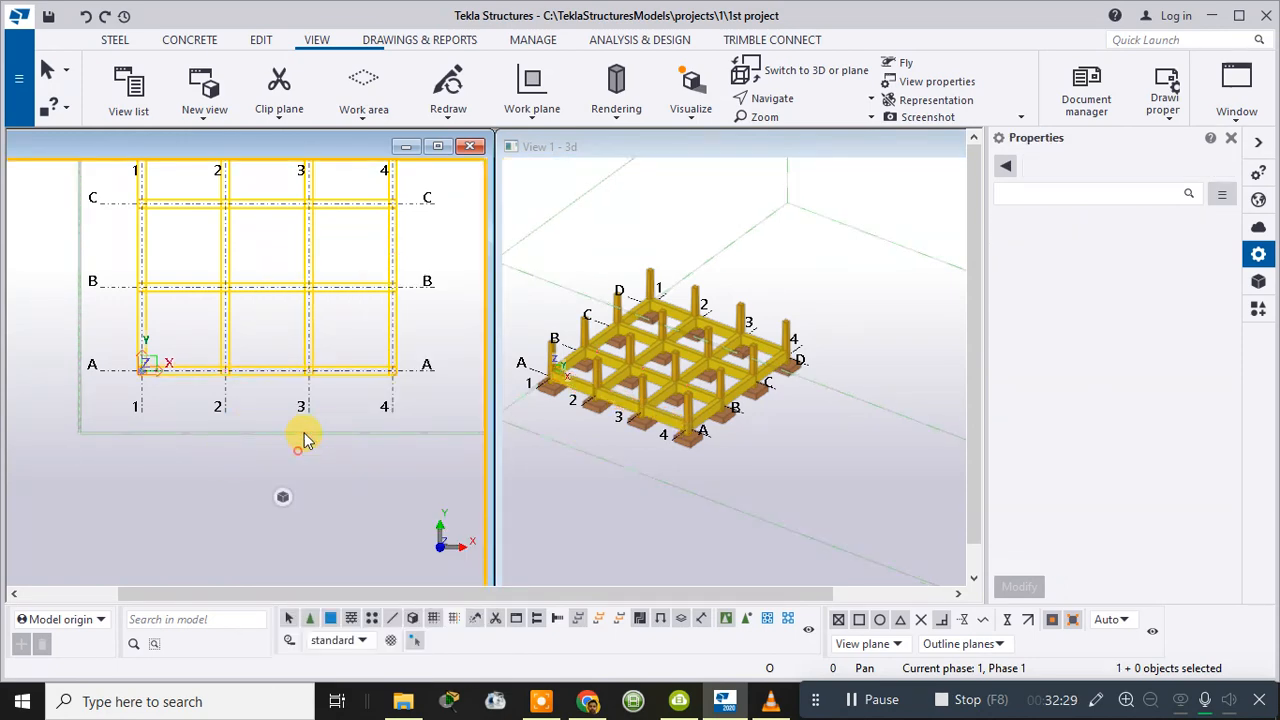
- Turn the PLAN +0 view into a side elevation showing the columns and beams across grids A to D
scroll(303, 433, "down", 1)
mouse_move(282, 498)
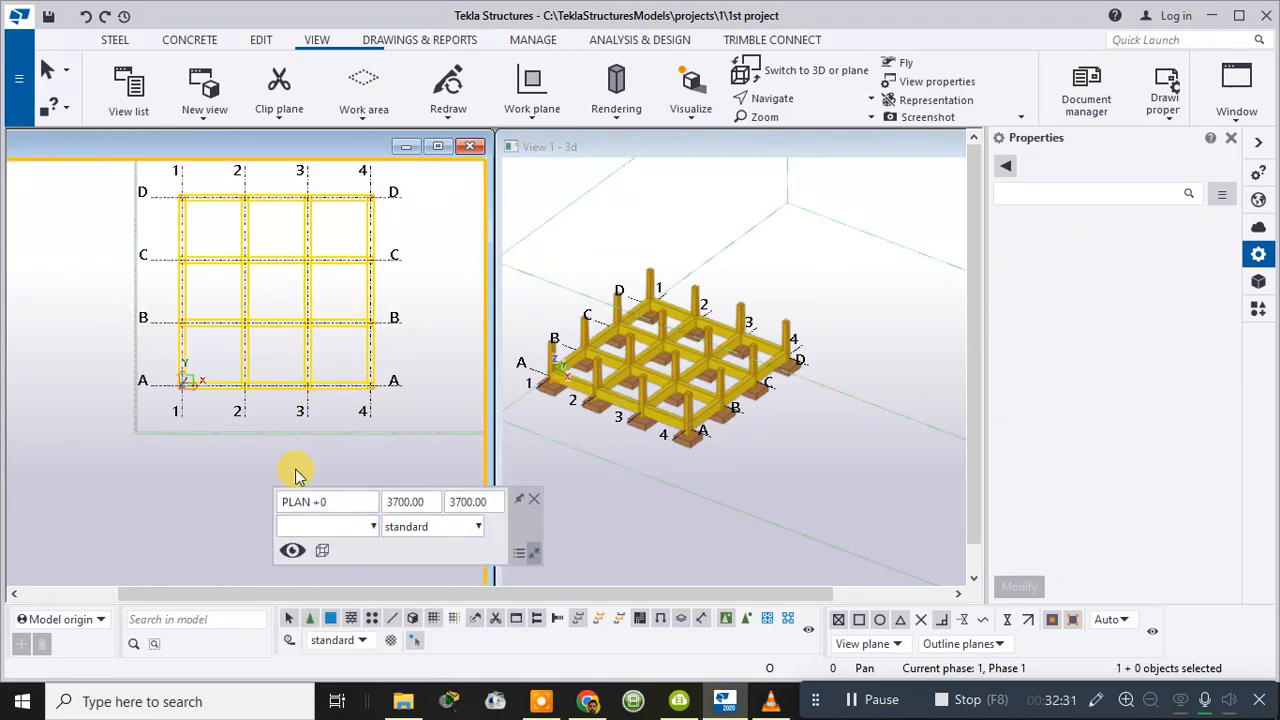
left_click(324, 552)
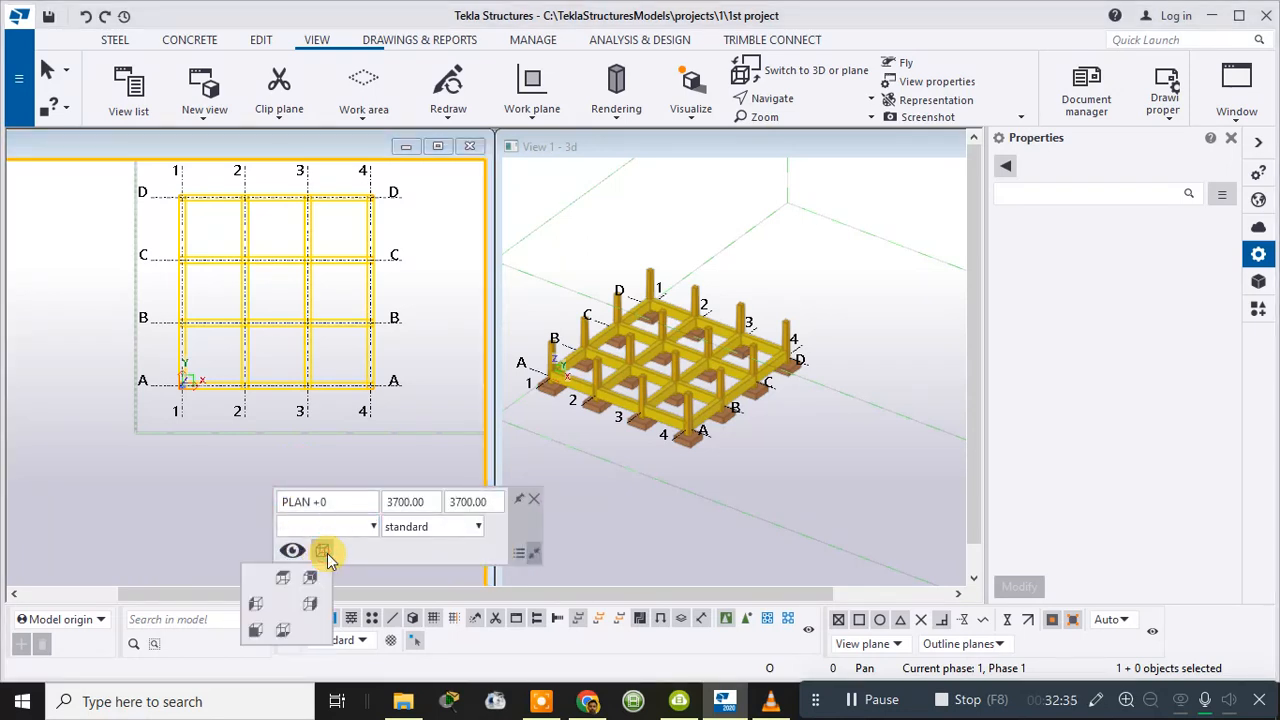
left_click(265, 606)
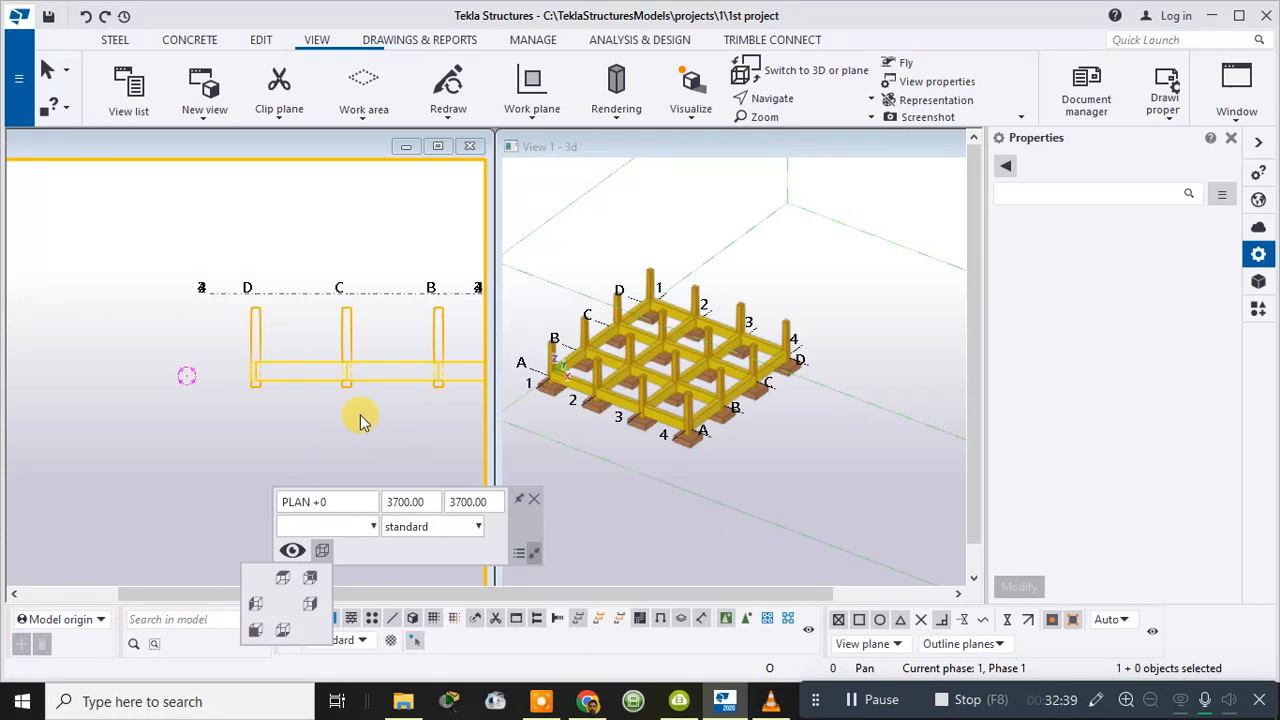
left_click(309, 582)
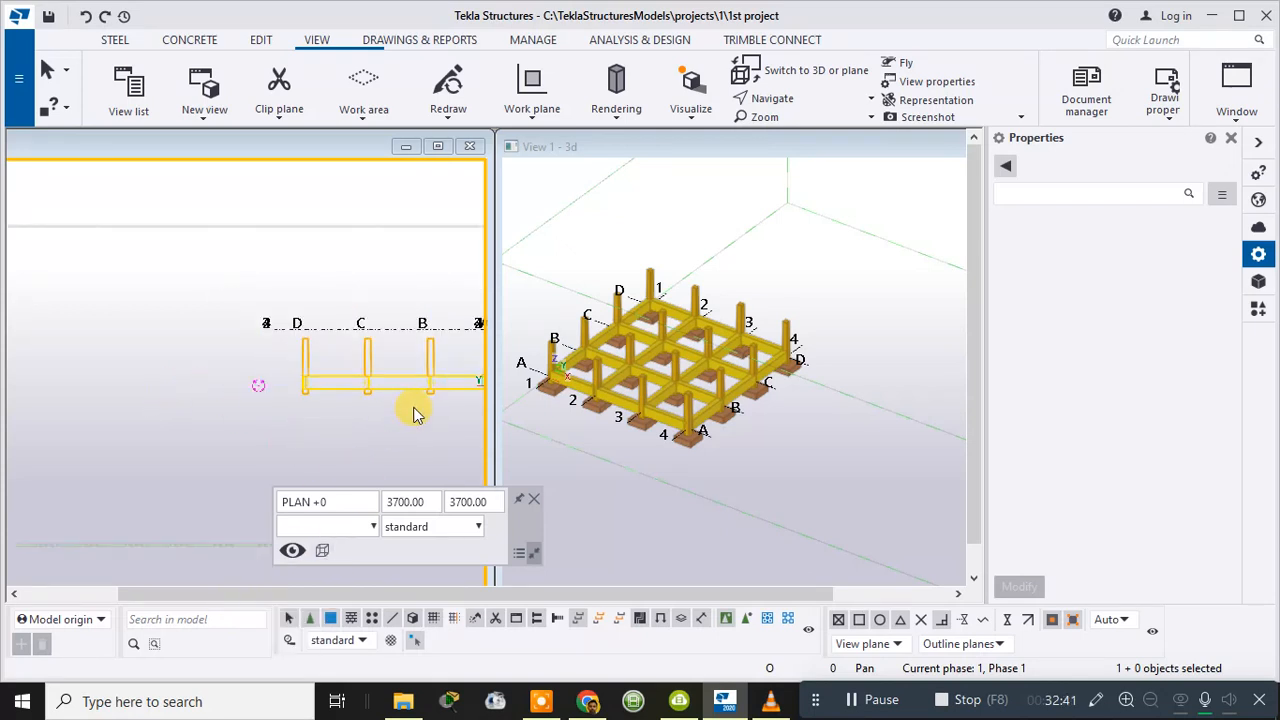
middle_click_drag(418, 424, 309, 403)
scroll(380, 403, "up", 5)
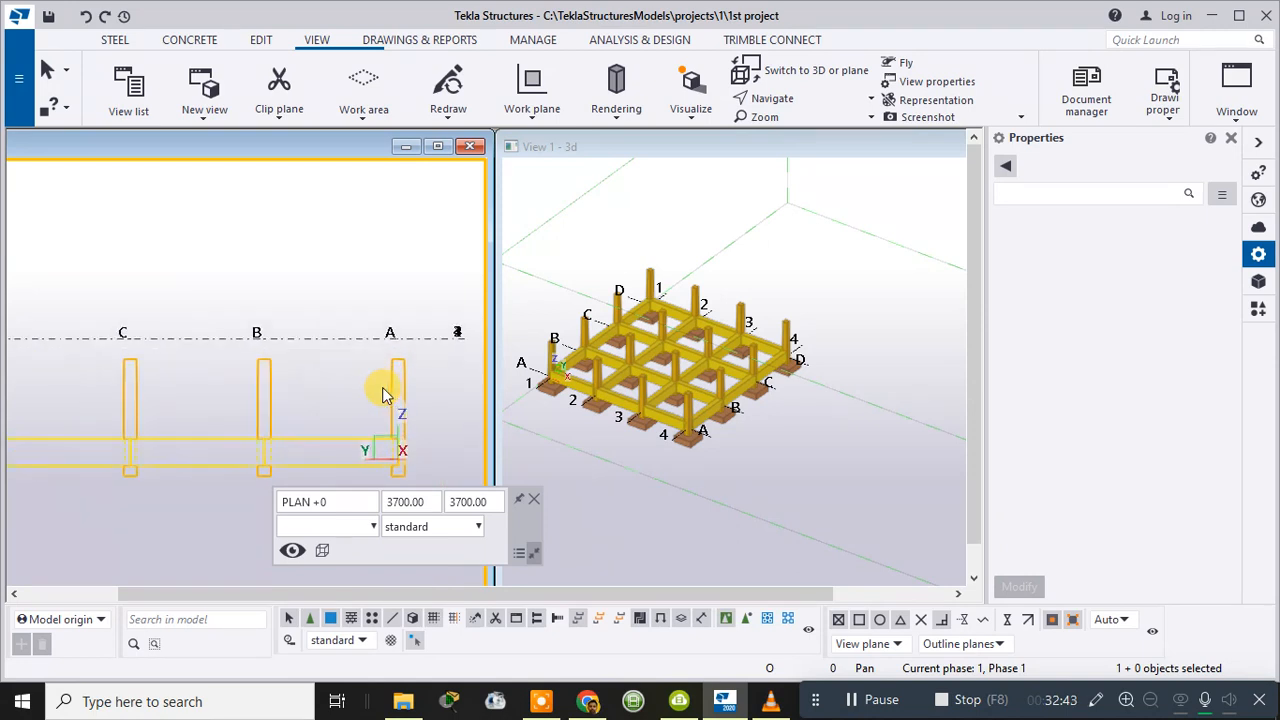
middle_click_drag(384, 390, 380, 309)
scroll(391, 380, "up", 4)
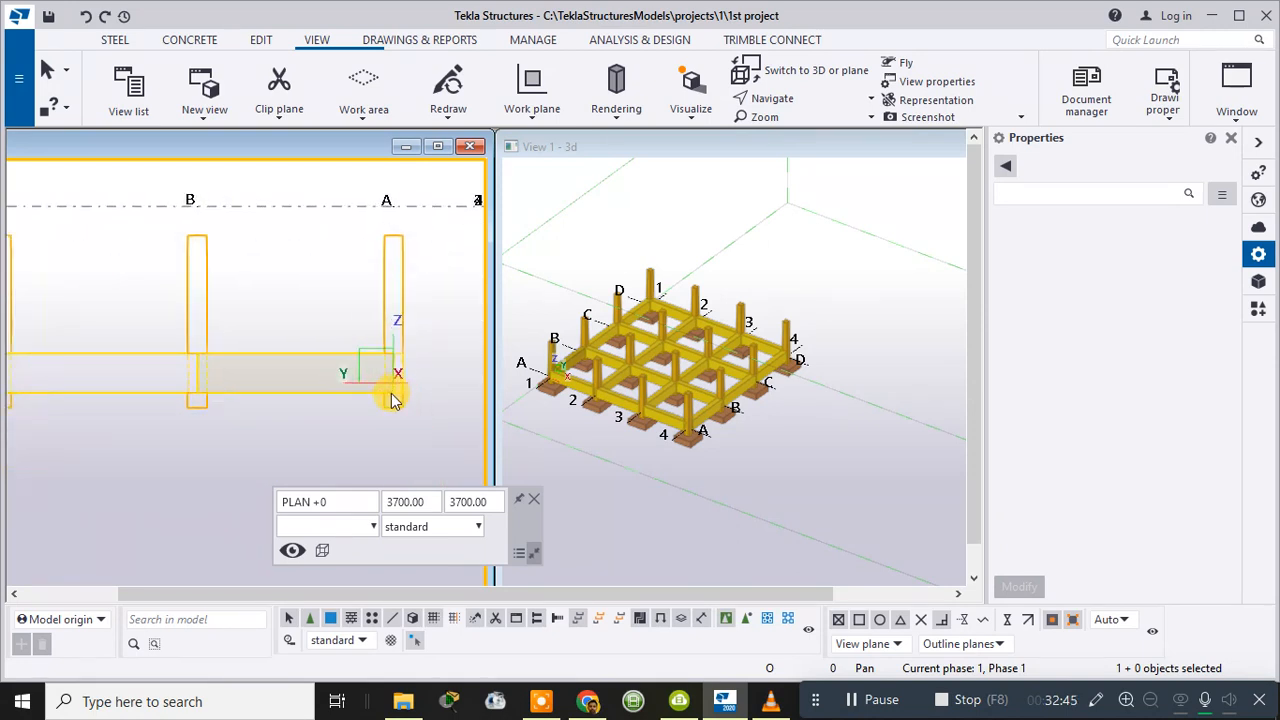
scroll(416, 340, "down", 5)
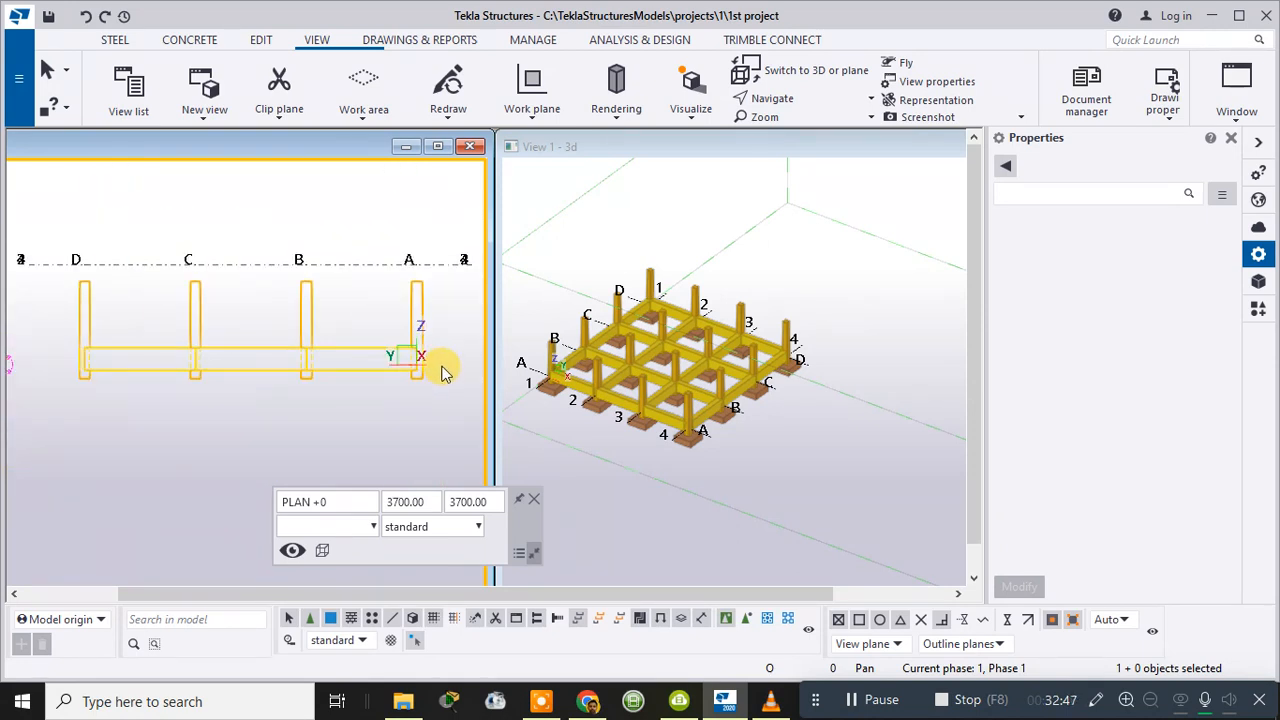
scroll(26, 373, "down", 2)
middle_click_drag(137, 389, 214, 397)
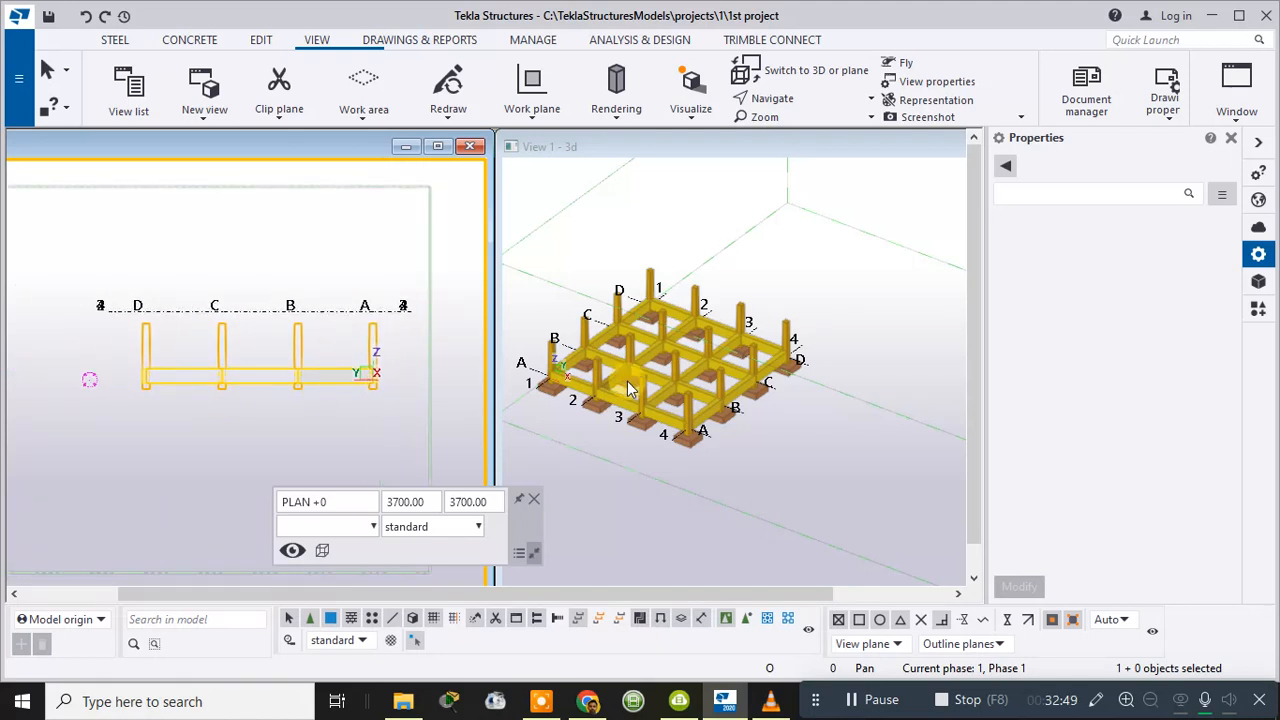
- Select the three beams along grid 1 between A and D in the side elevation and start a linear copy
left_click(342, 375)
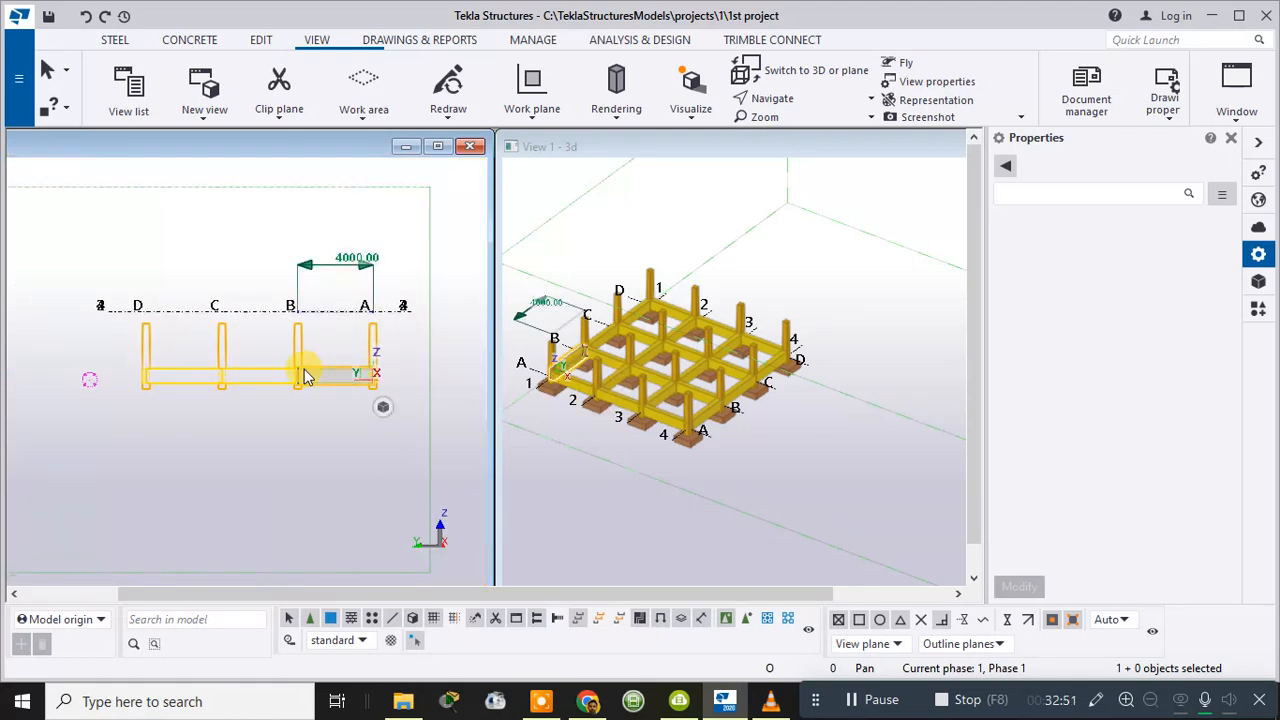
left_click(256, 373, "ctrl")
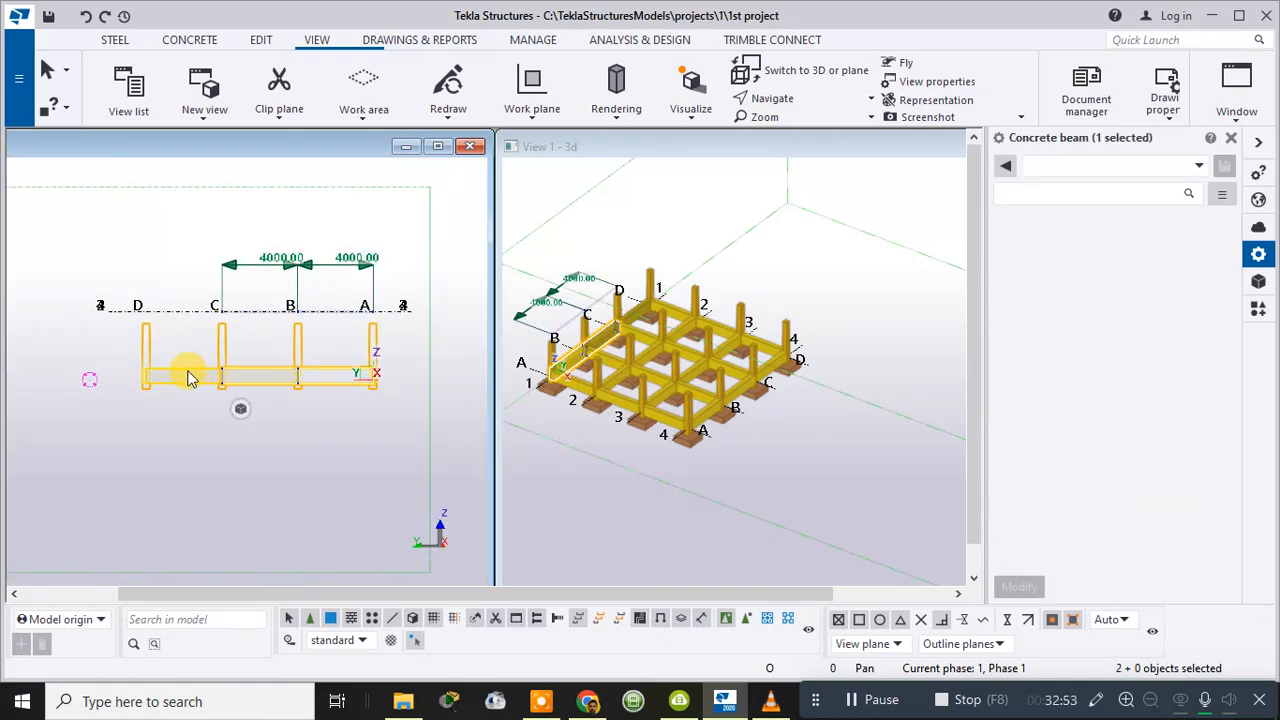
left_click(188, 375, "ctrl")
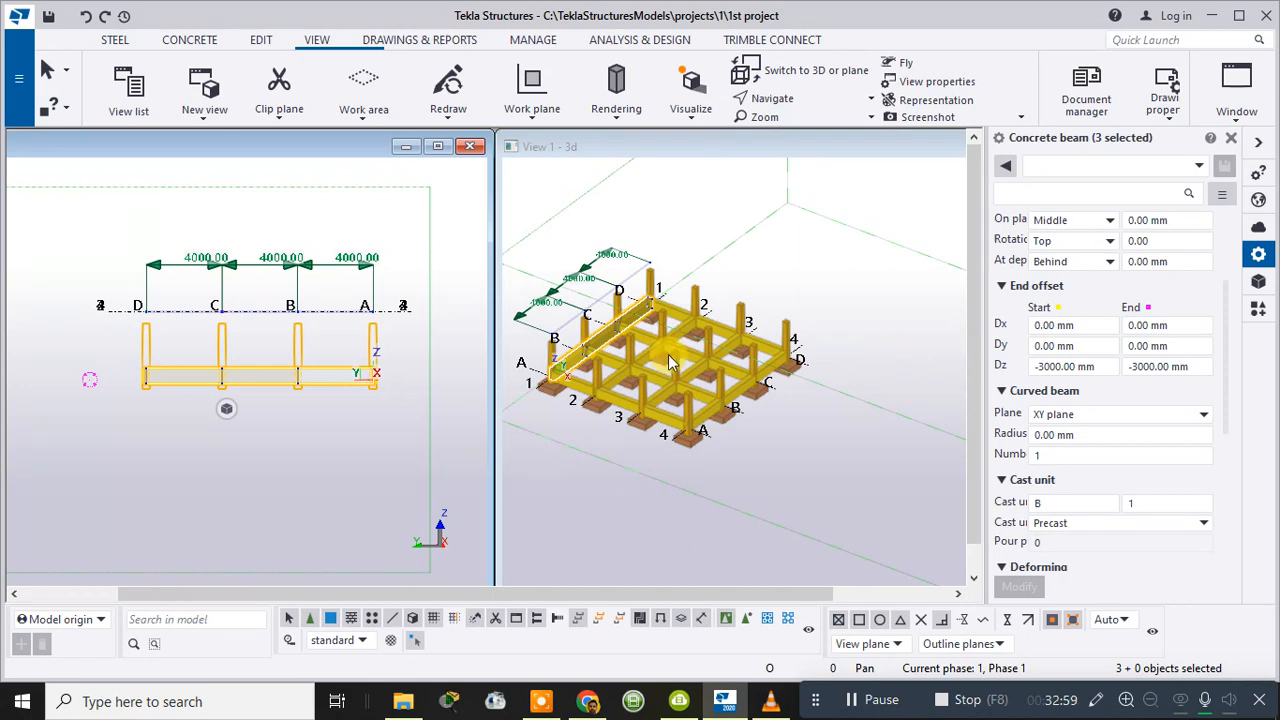
right_click(399, 377)
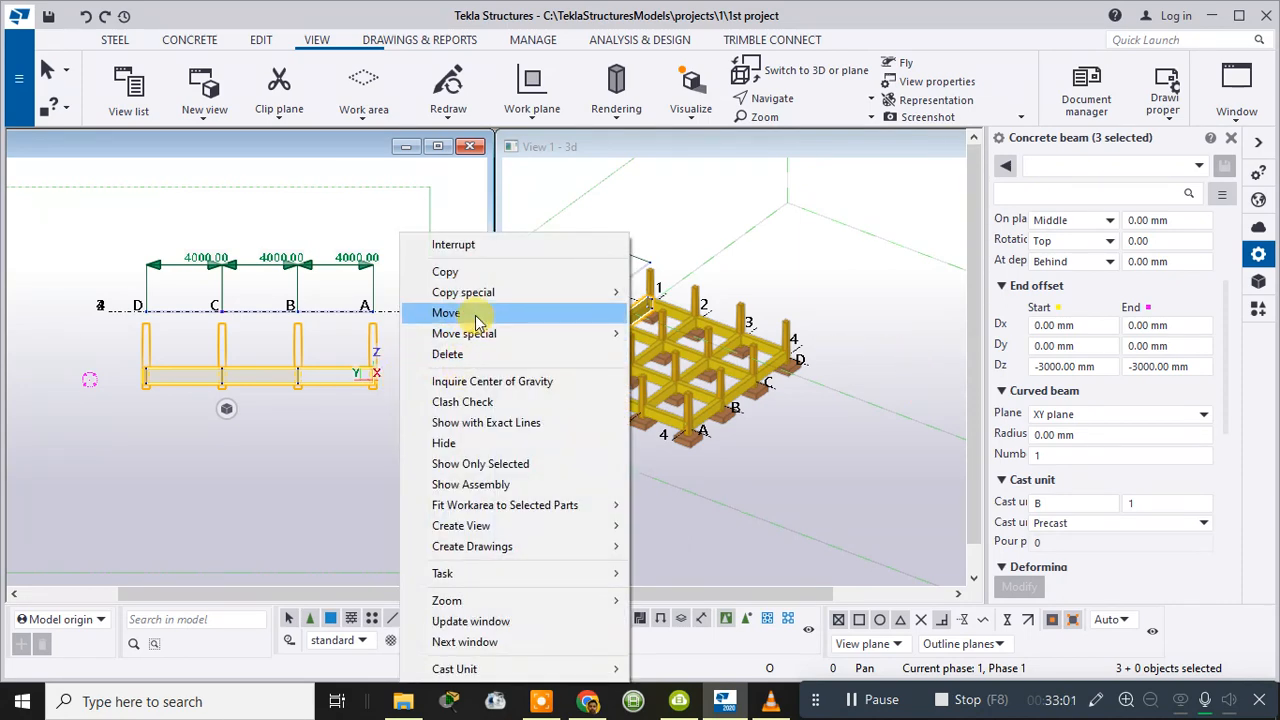
mouse_move(480, 291)
left_click(694, 298)
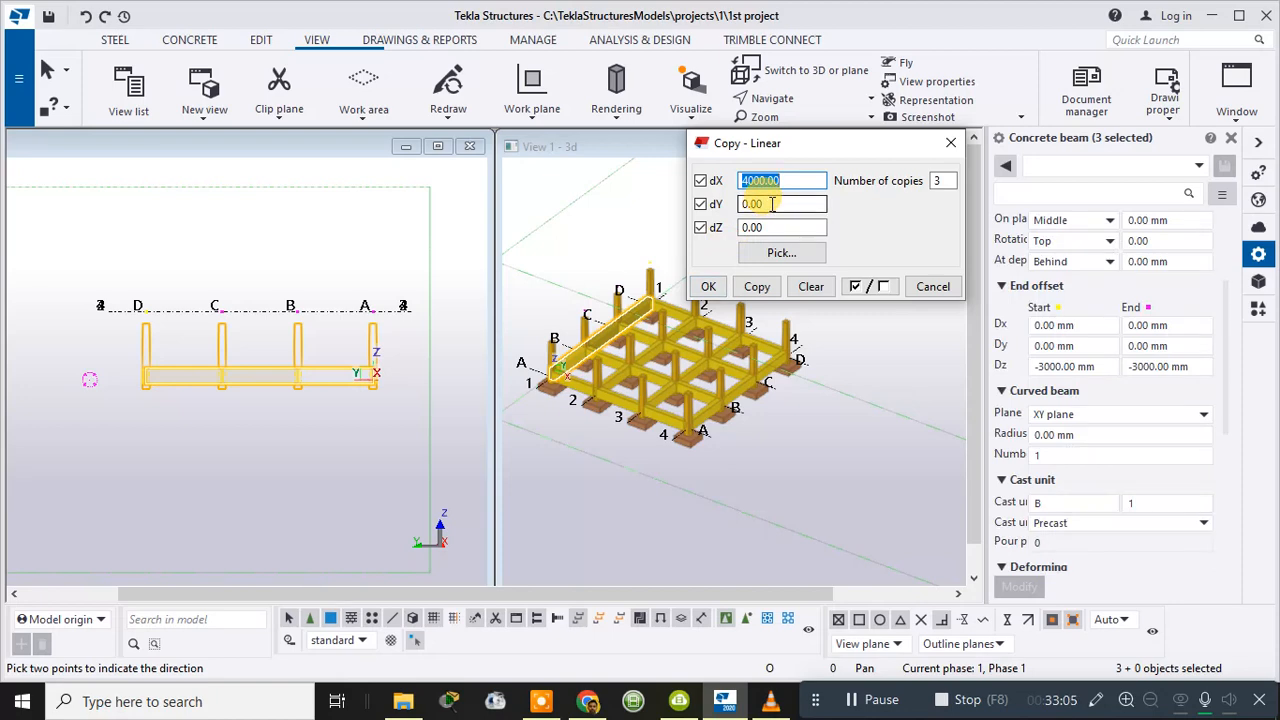
- Set the linear copy to one copy with dX 0 and dZ 3000 mm
left_click_drag(773, 225, 664, 219)
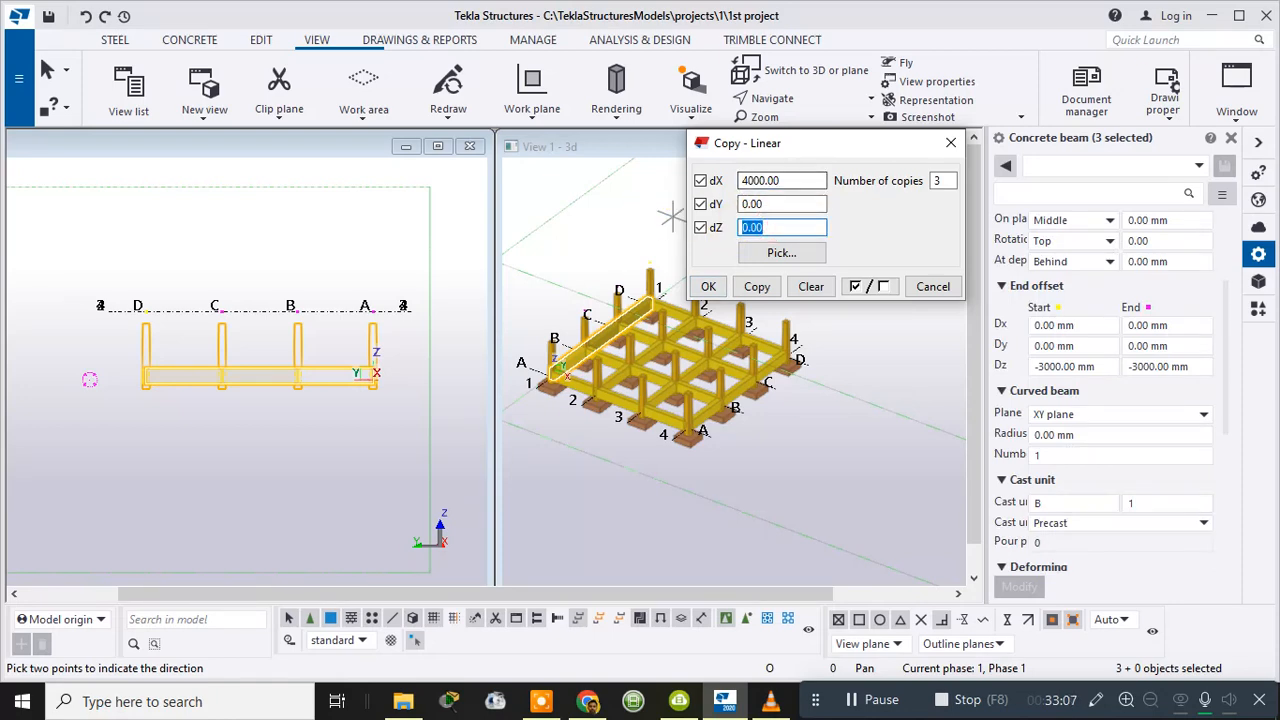
type("3000")
left_click_drag(822, 180, 600, 180)
type("0")
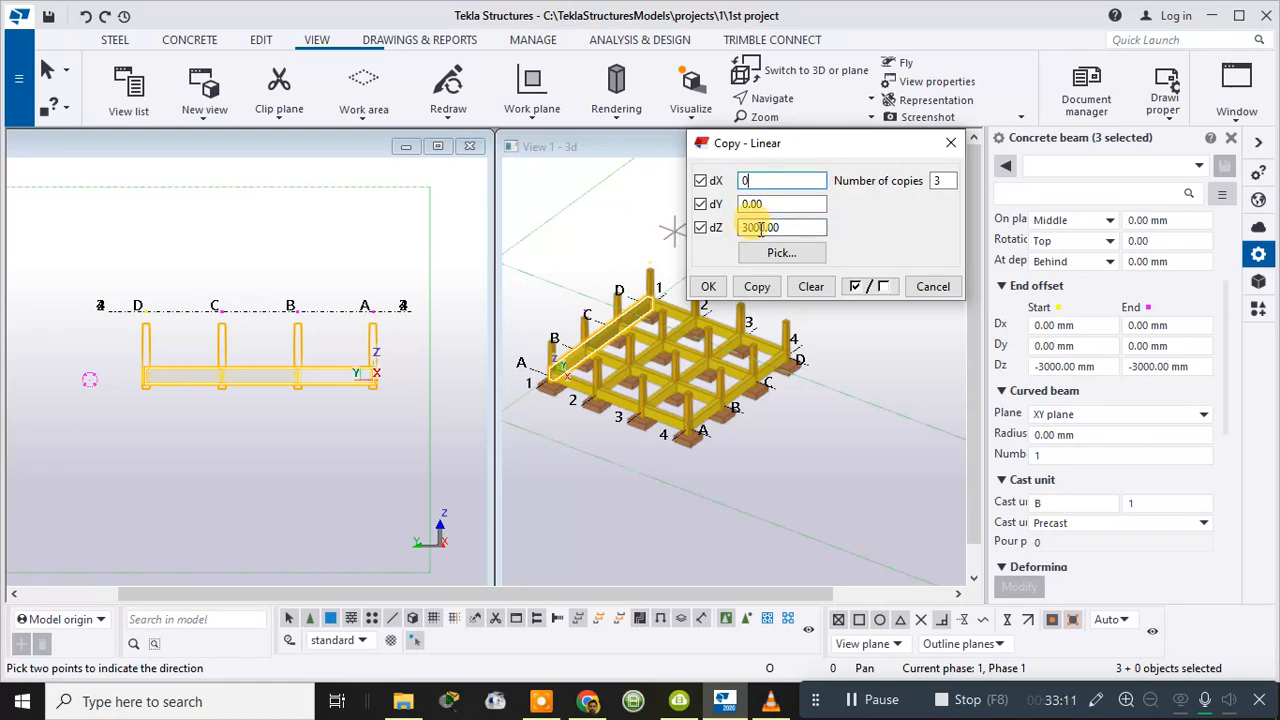
left_click_drag(958, 180, 869, 184)
type("1")
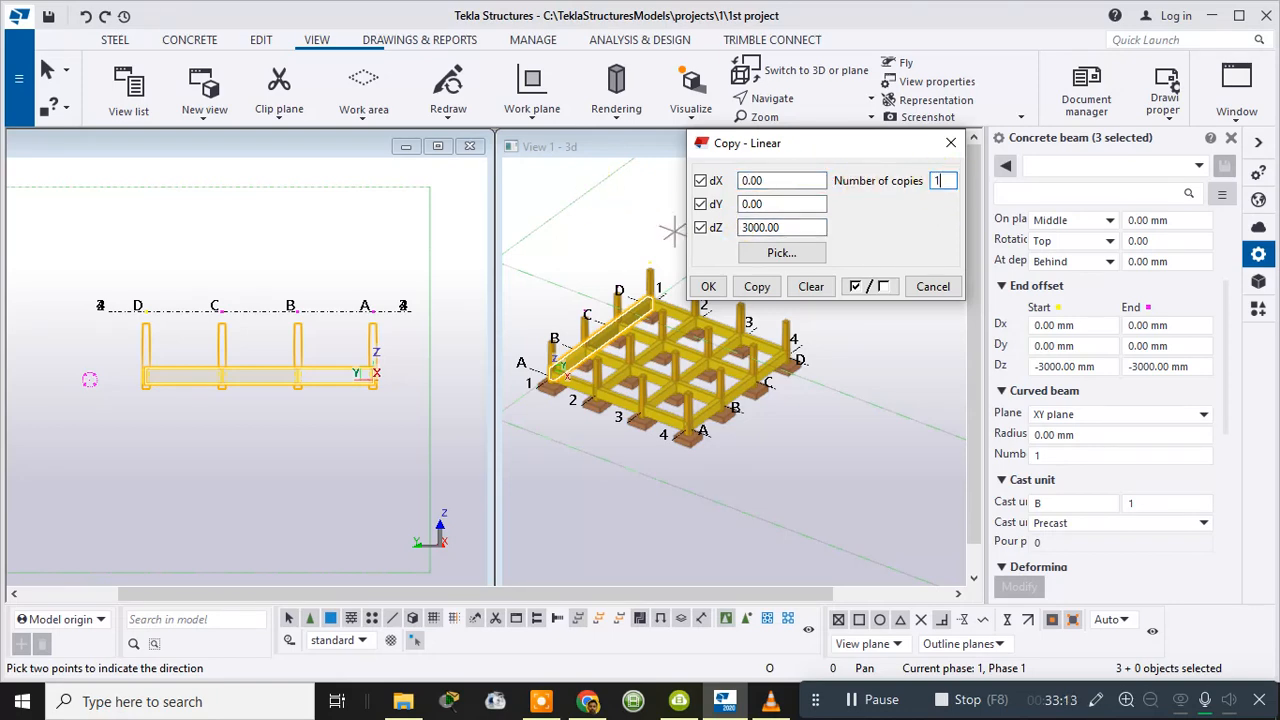
- Pick a copy reference point at the upper beam end by grid A and copy the three selected beams upward
left_click(781, 253)
scroll(370, 360, "up", 5)
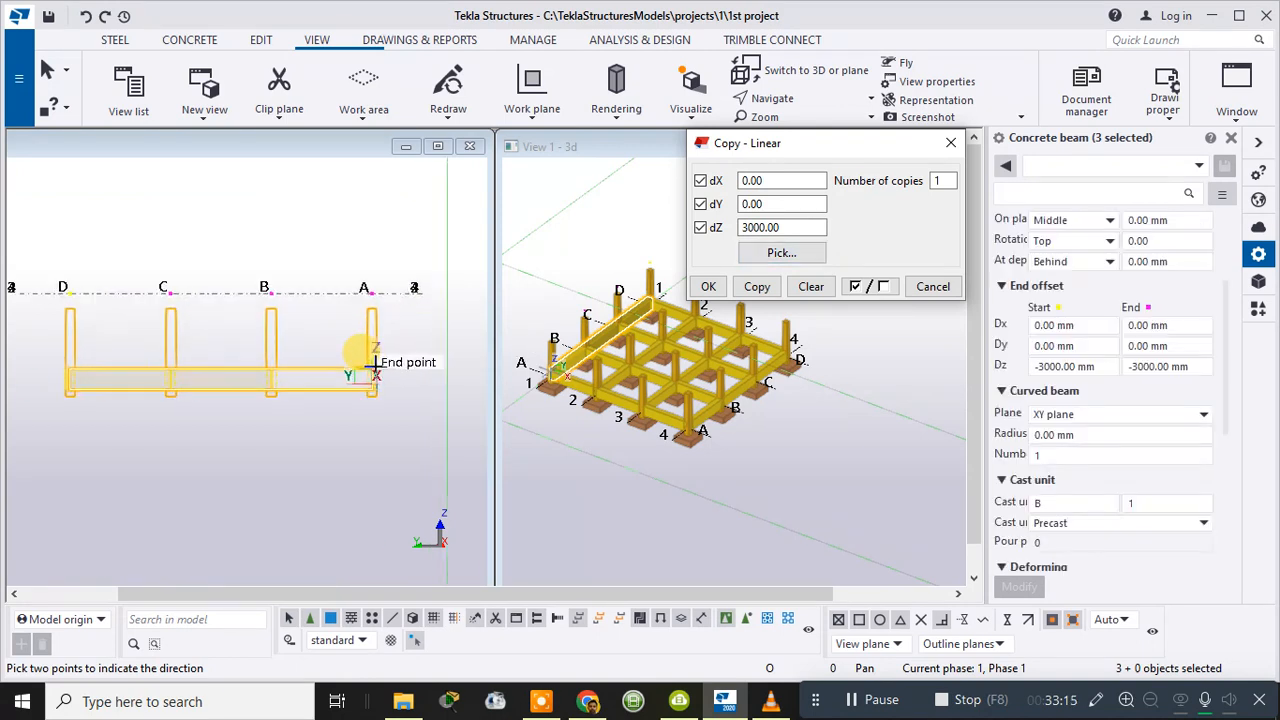
scroll(370, 360, "up", 2)
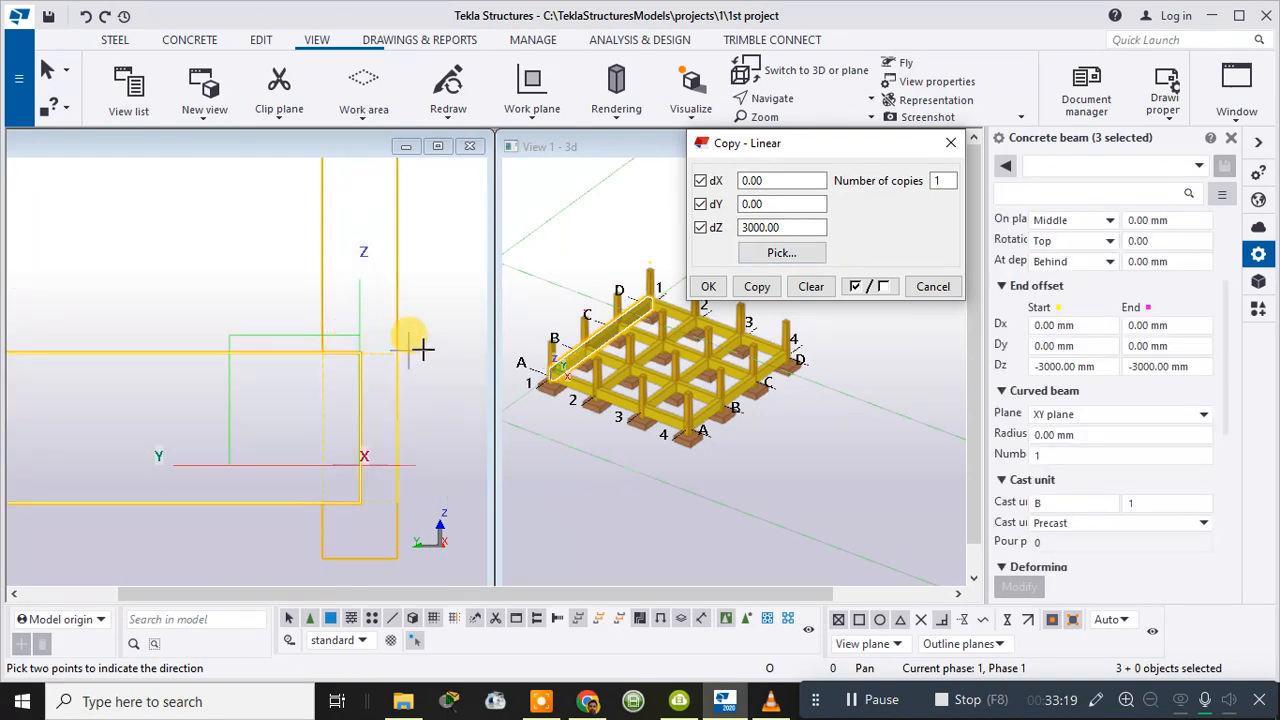
scroll(349, 349, "up", 2)
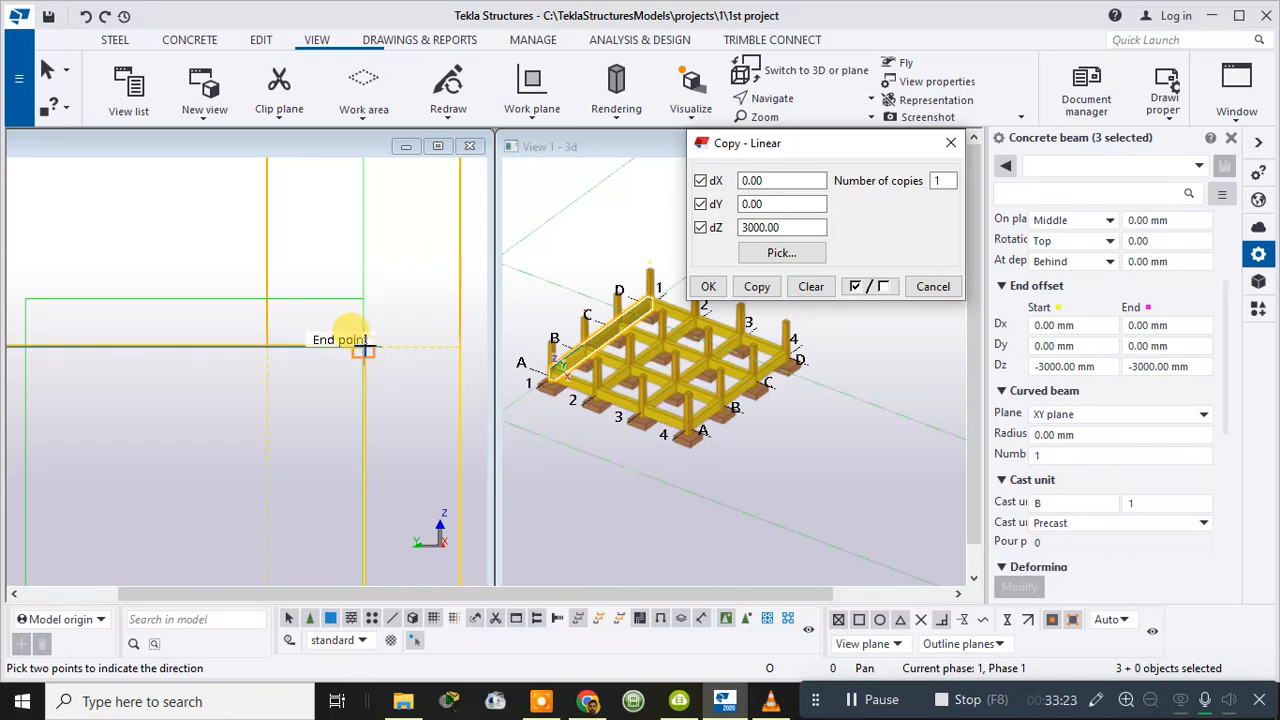
scroll(410, 385, "down", 2)
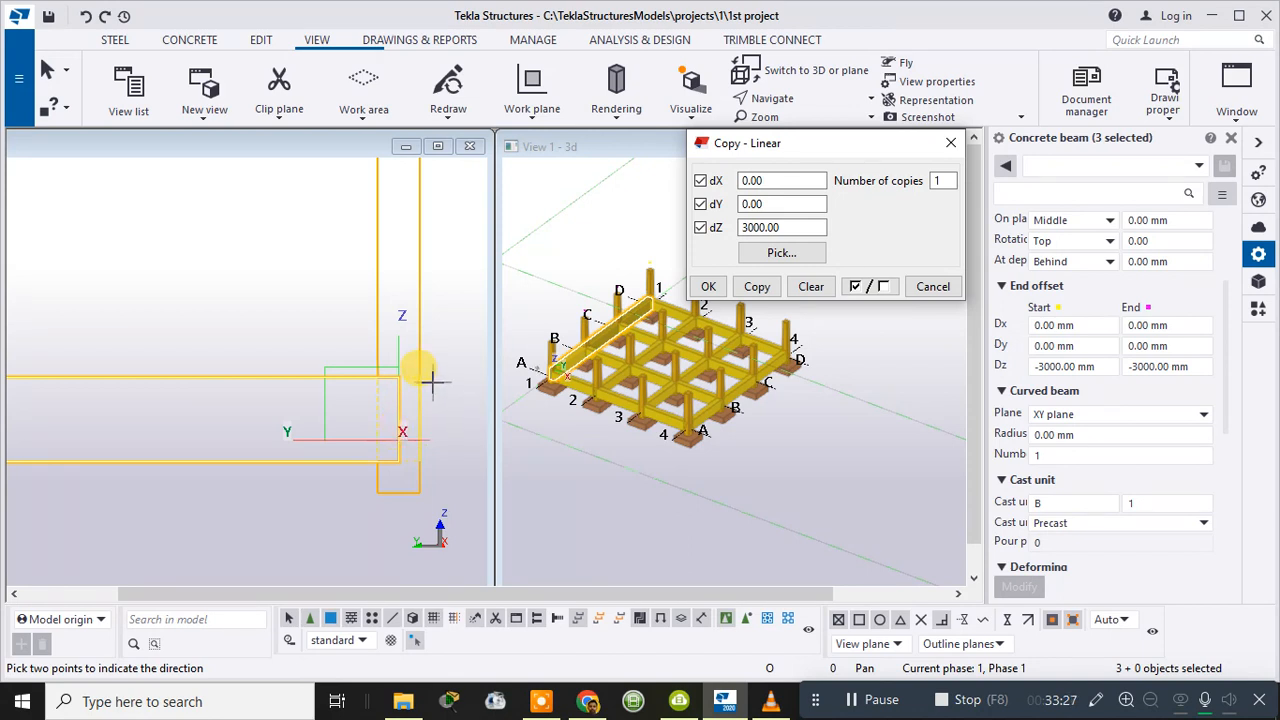
scroll(413, 531, "up", 3)
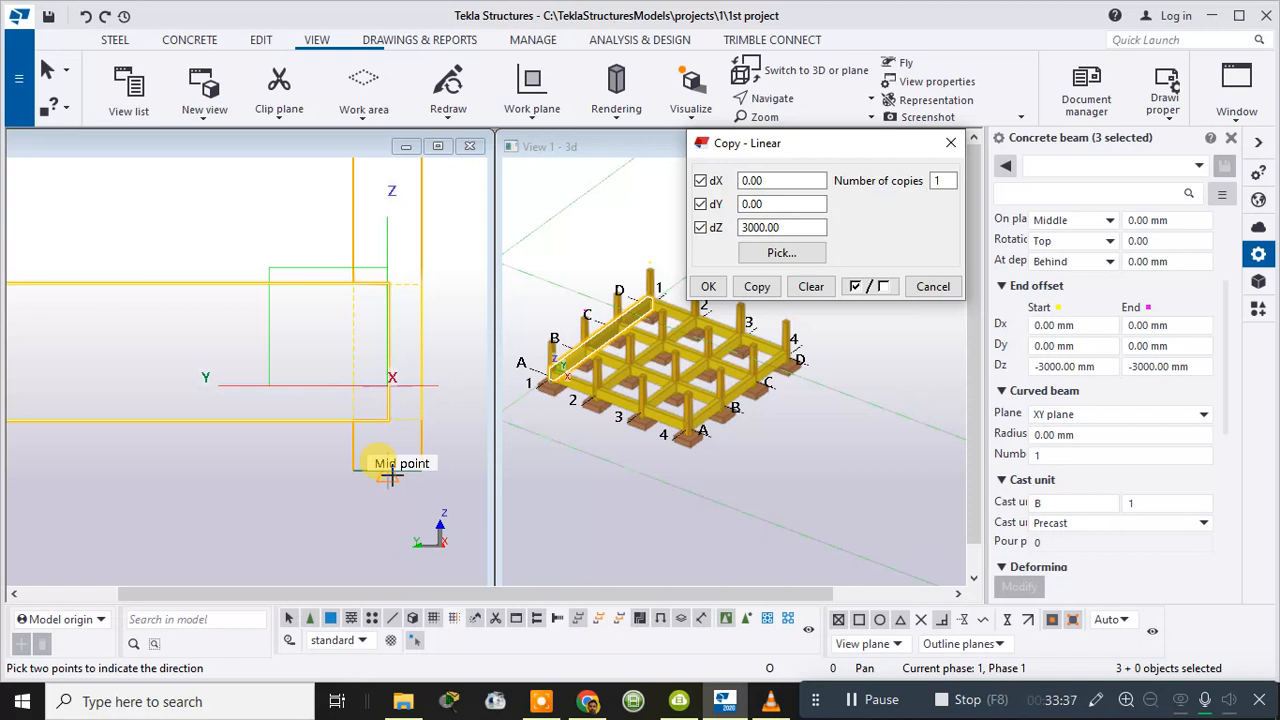
scroll(390, 470, "down", 4)
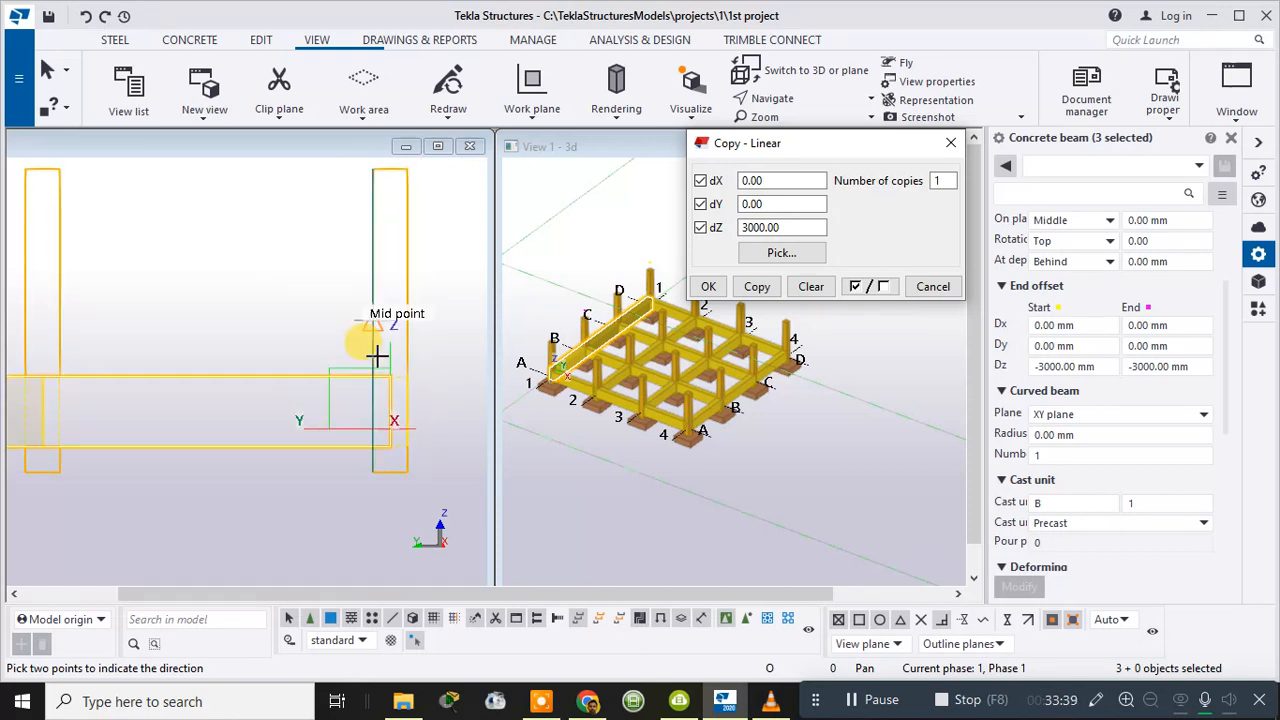
scroll(390, 350, "up", 4)
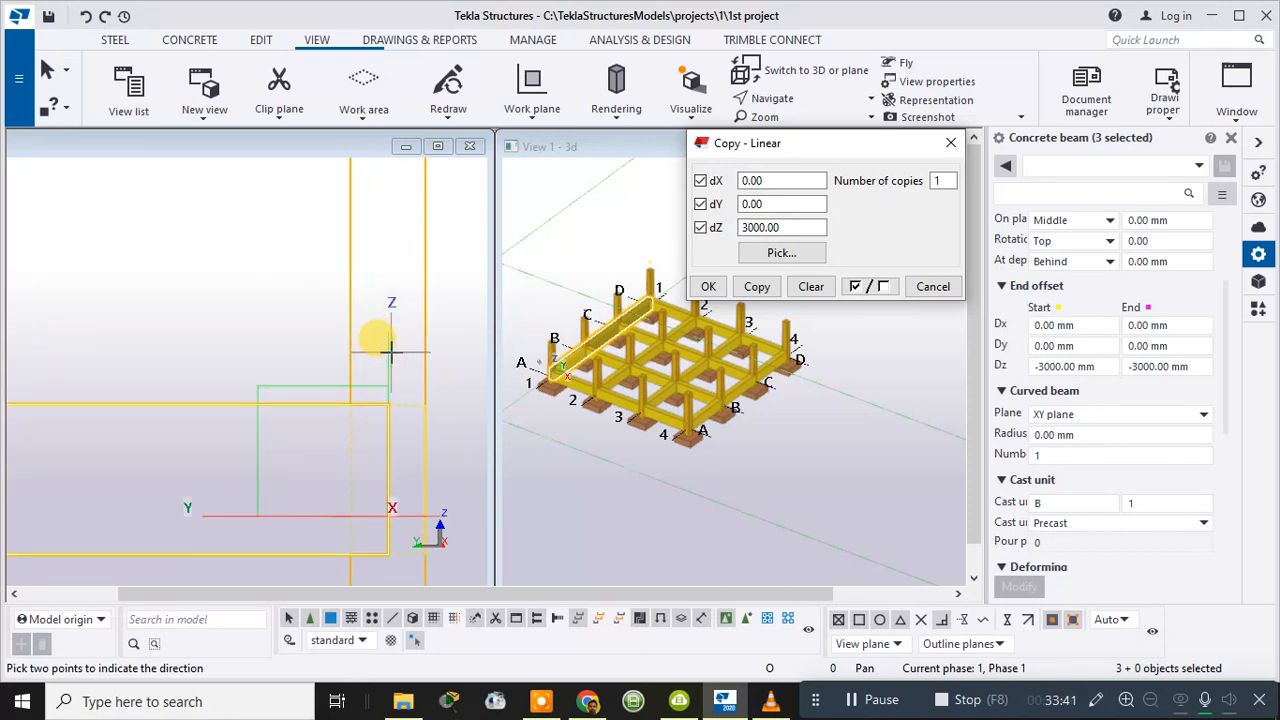
scroll(388, 368, "up", 2)
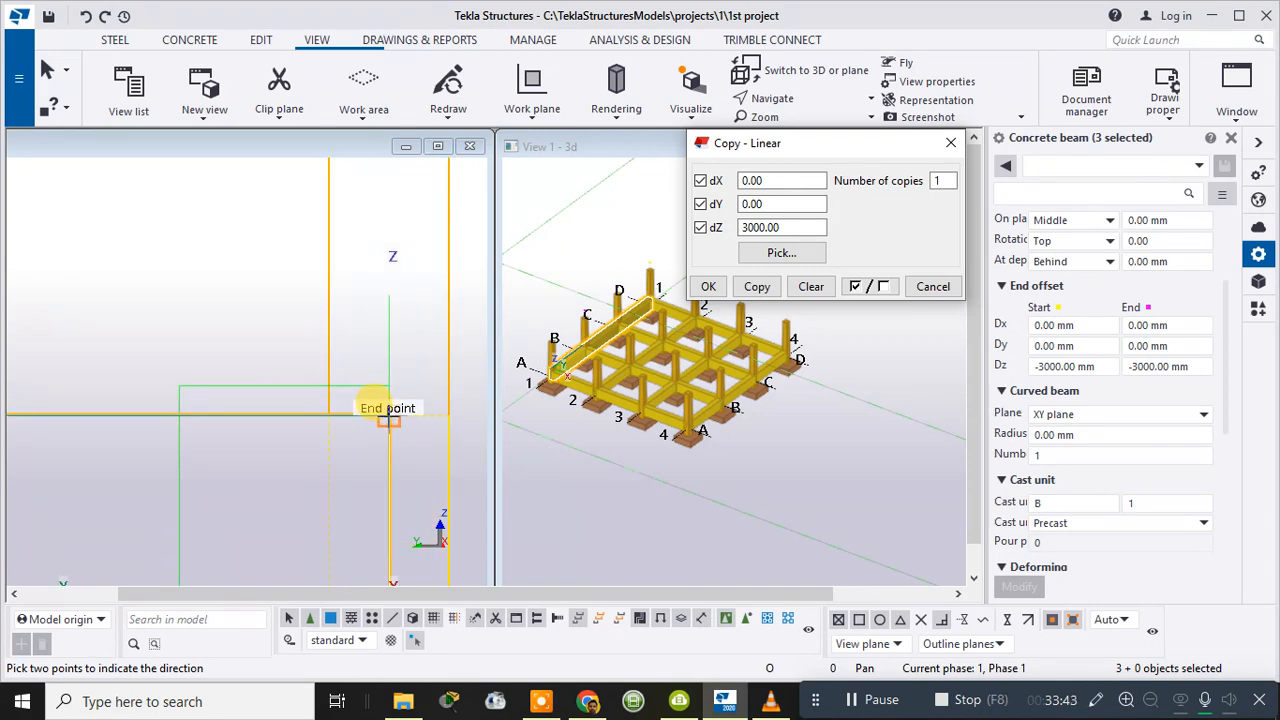
left_click(388, 418)
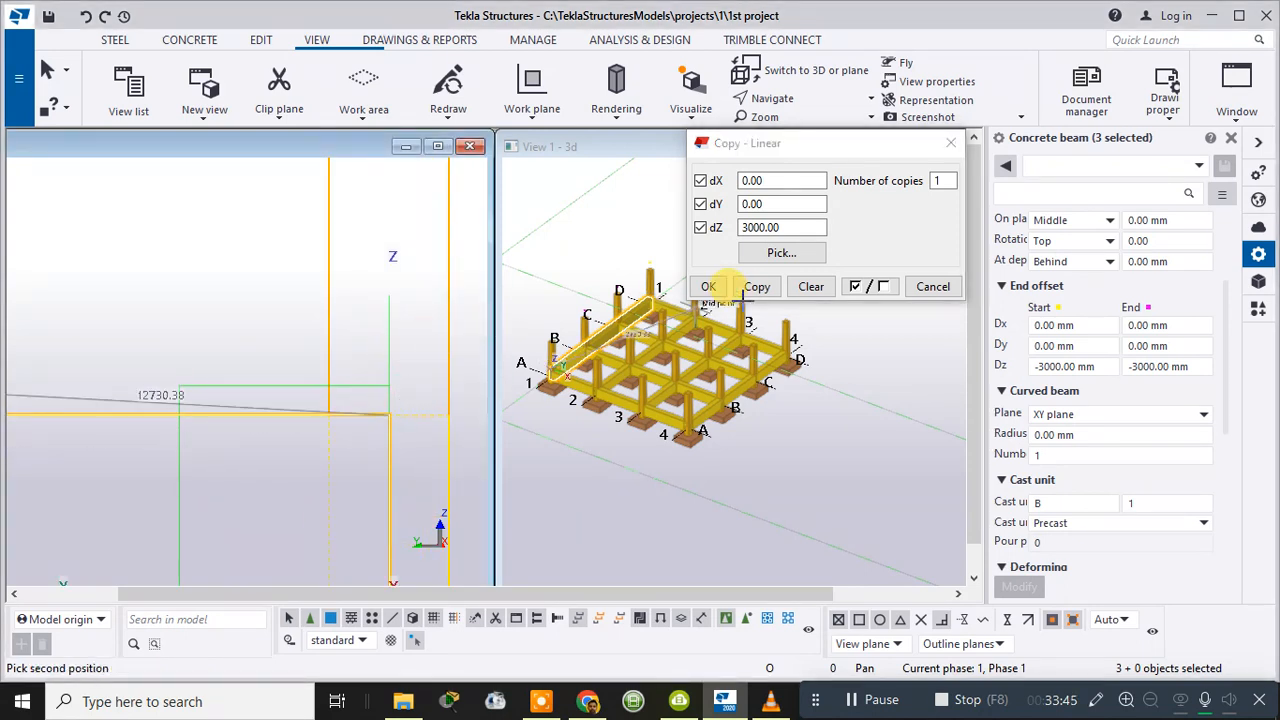
left_click(757, 288)
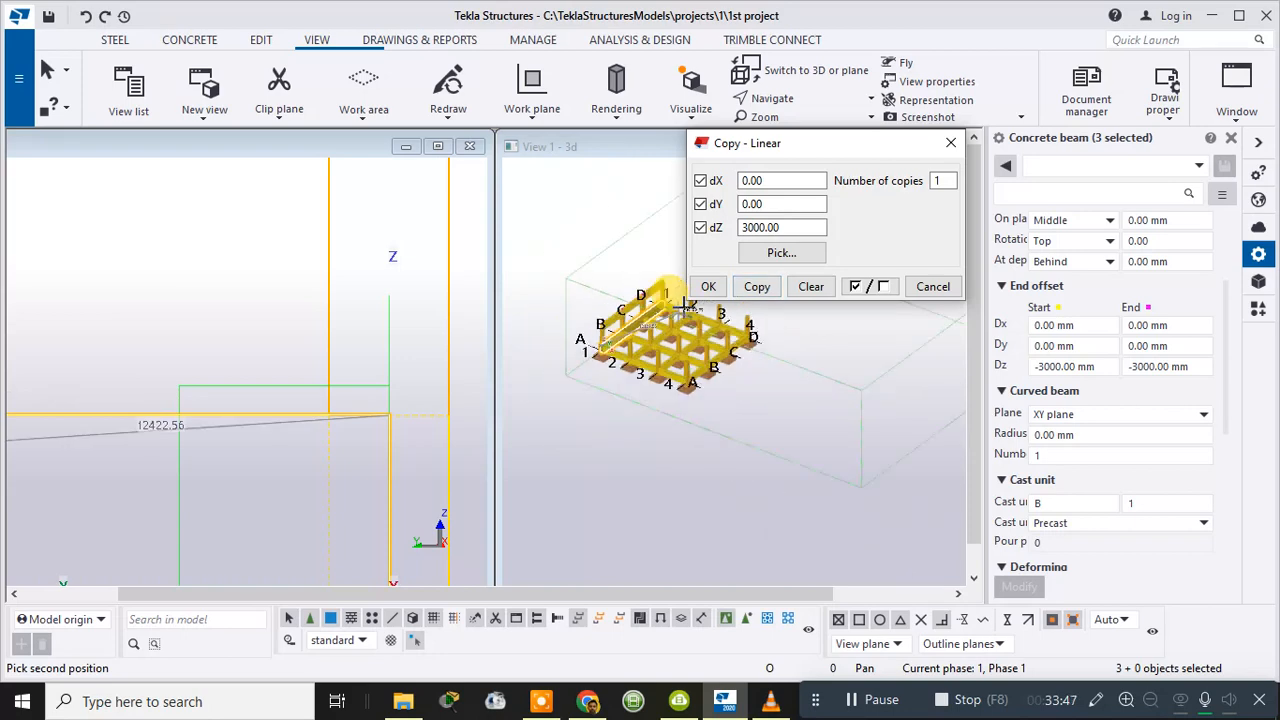
left_click(712, 286)
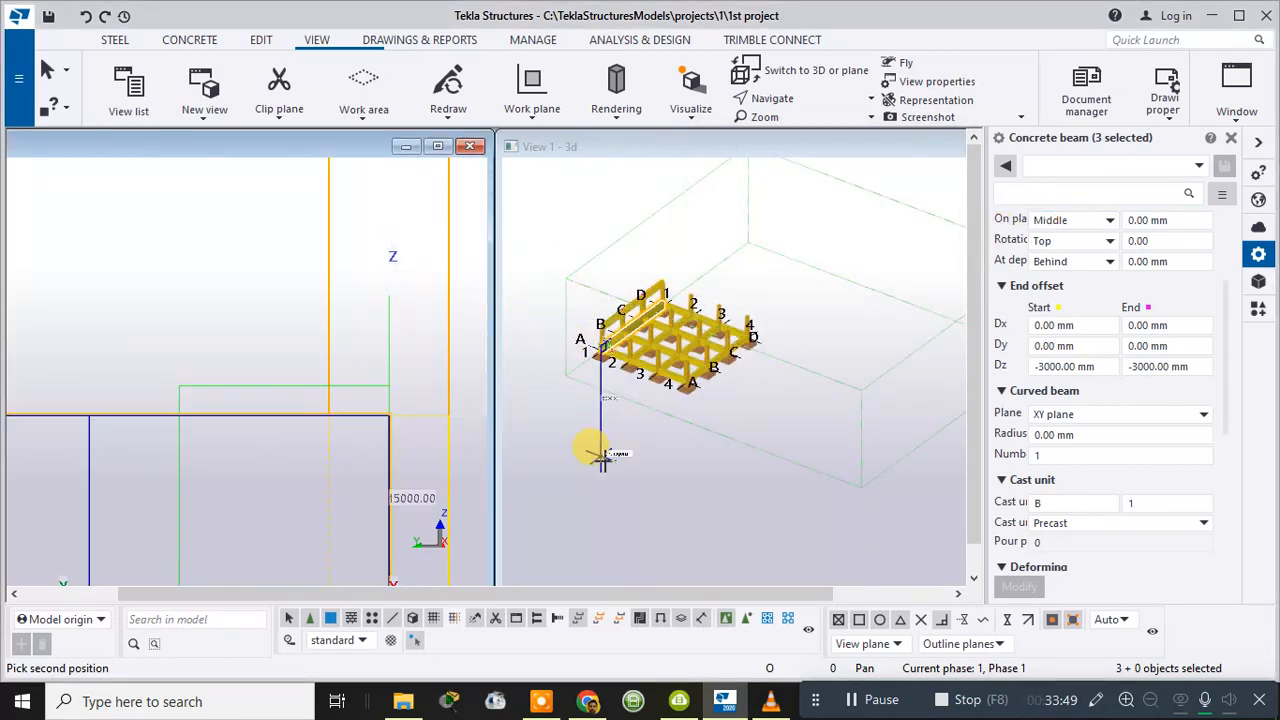
- Examine from the side in the 3D view how the copied beams sit on the column tops
middle_click_drag(611, 456, 752, 422)
scroll(686, 409, "up", 5)
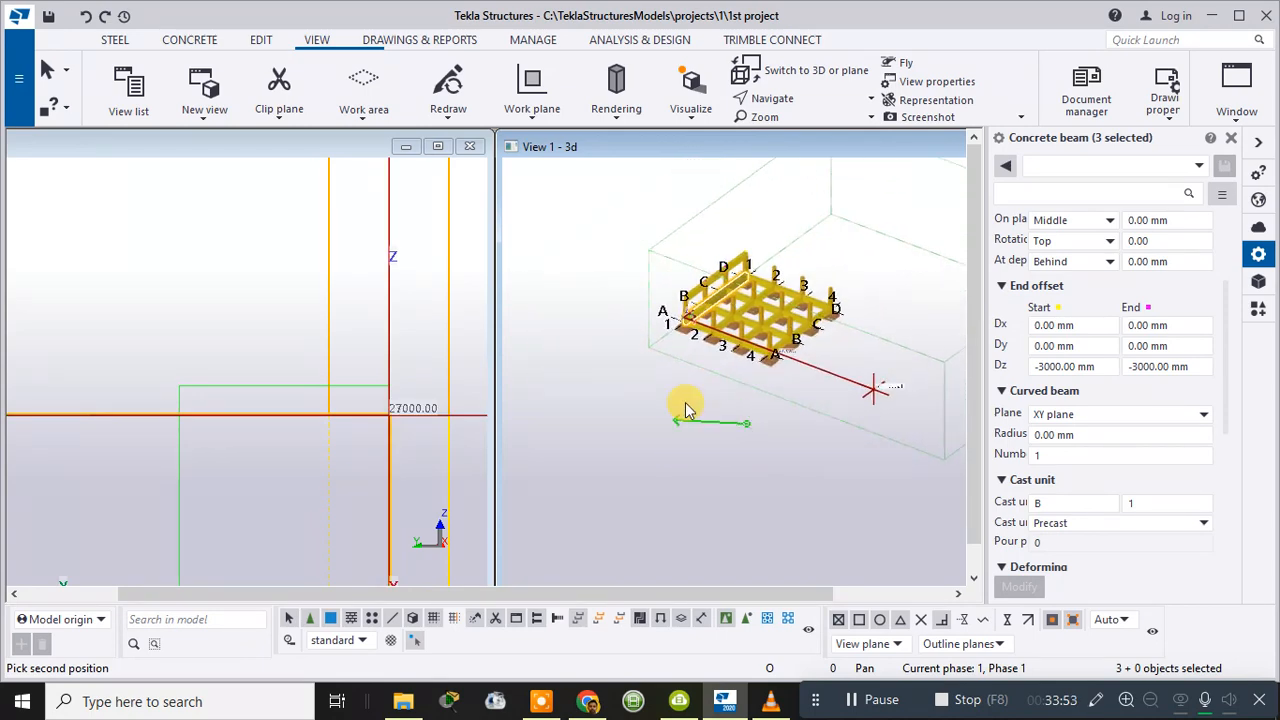
middle_click_drag(626, 268, 844, 167, "ctrl")
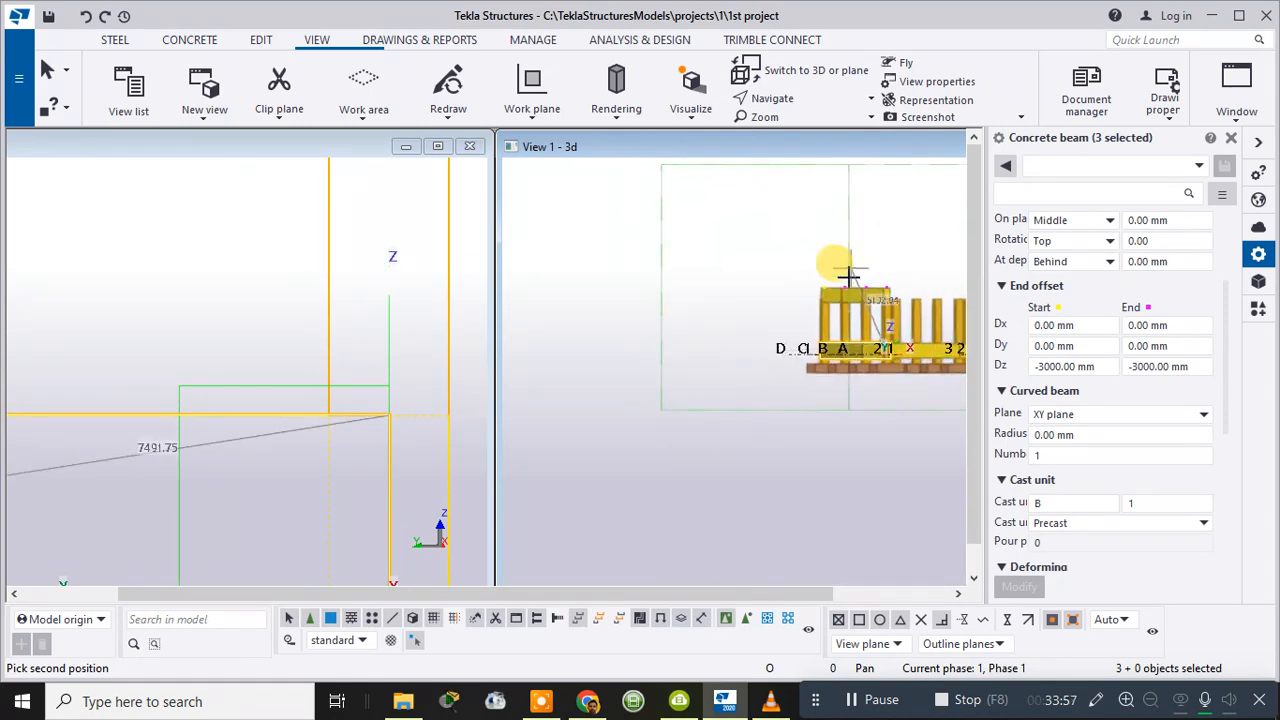
scroll(909, 271, "up", 5)
middle_click_drag(701, 481, 541, 393, "ctrl")
scroll(328, 314, "down", 8)
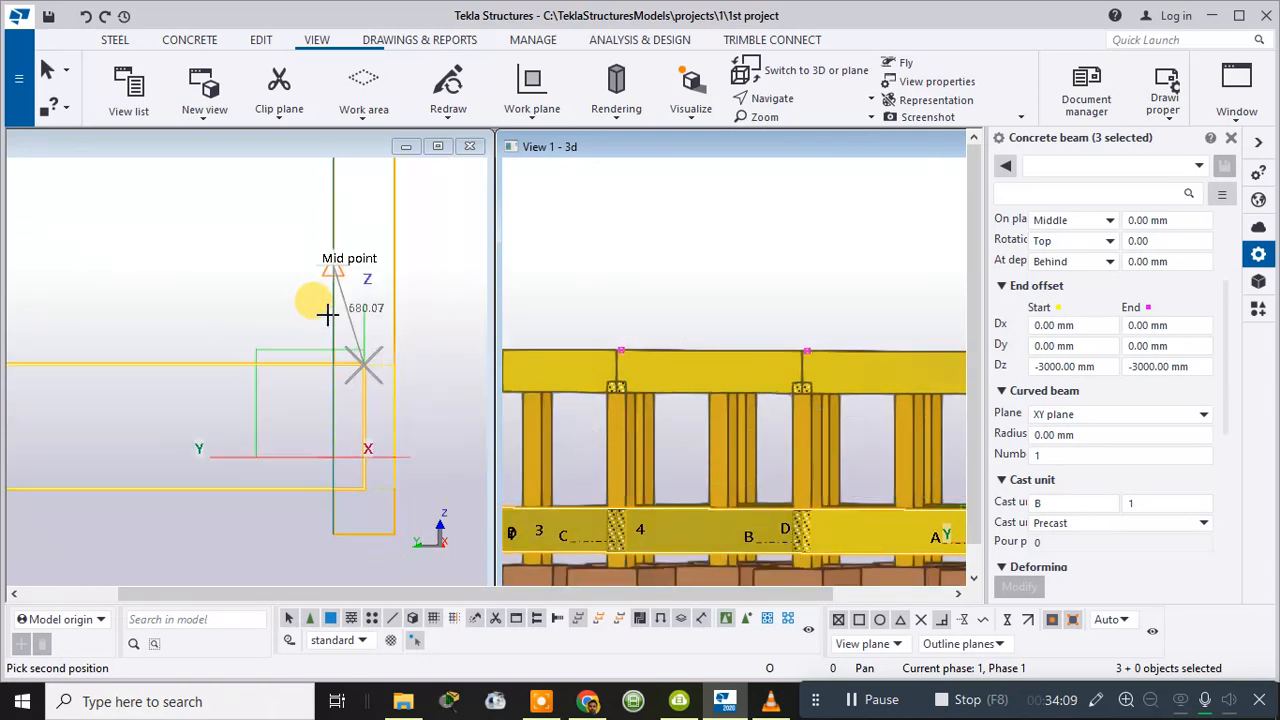
- Examine the copied beams' position relative to the column tops and grid line in the side elevation
middle_click_drag(197, 217, 325, 283)
scroll(325, 283, "up", 5)
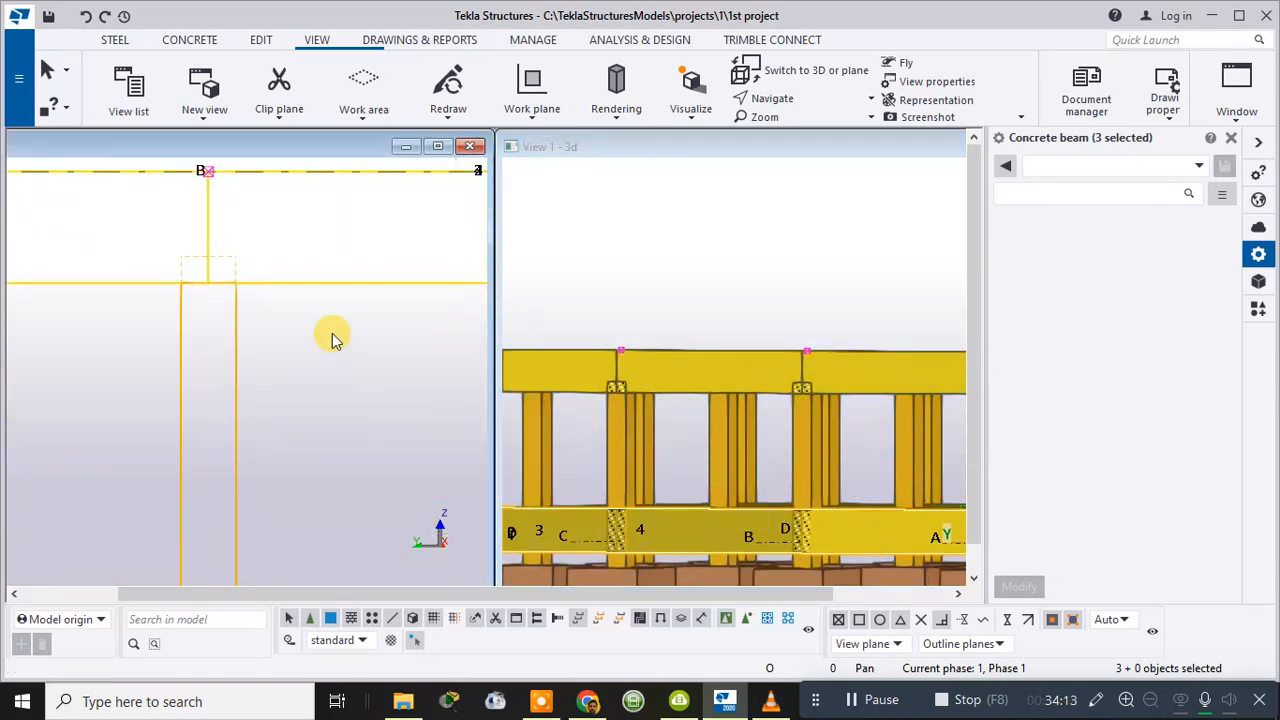
scroll(314, 295, "down", 5)
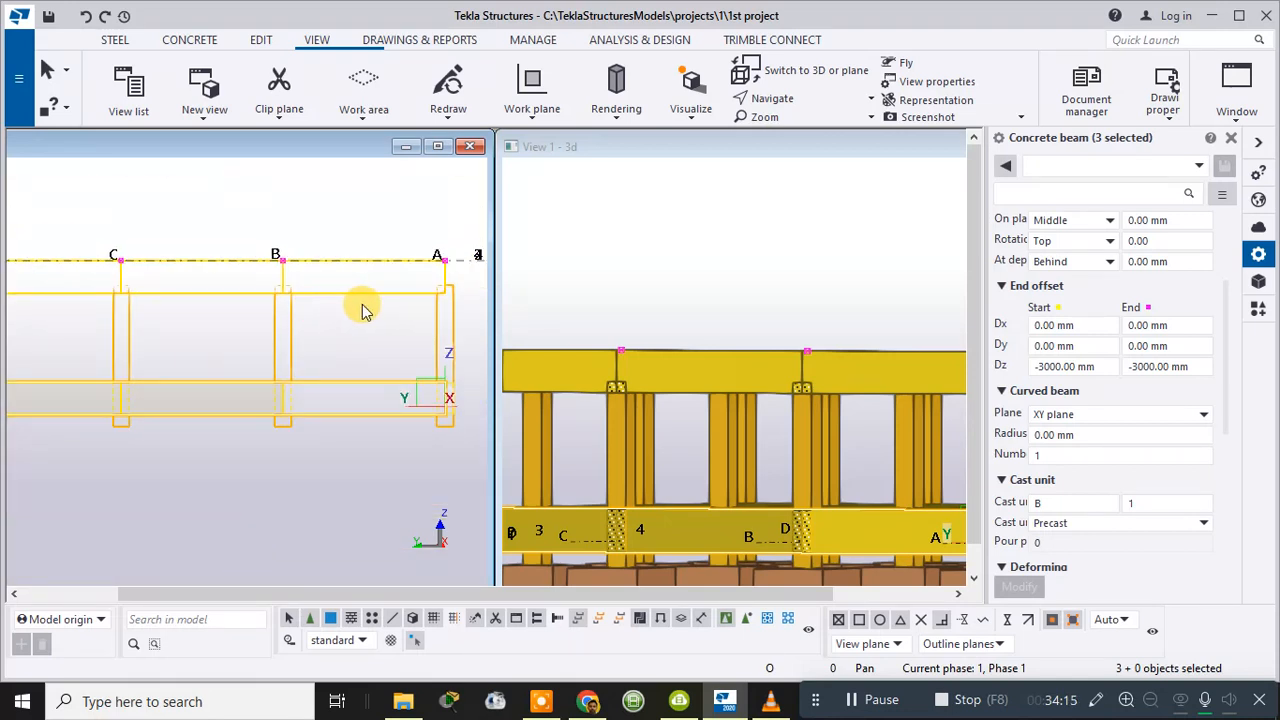
middle_click_drag(360, 305, 280, 357)
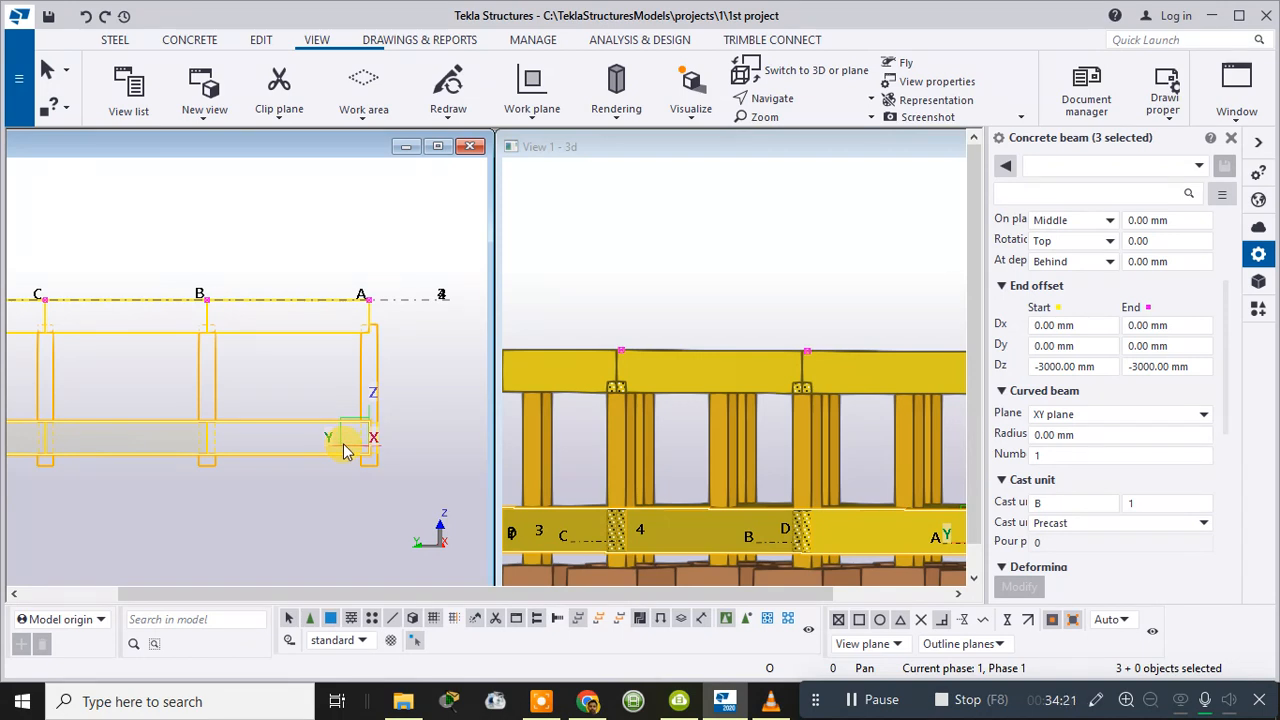
middle_click_drag(343, 445, 333, 398)
left_click(402, 319)
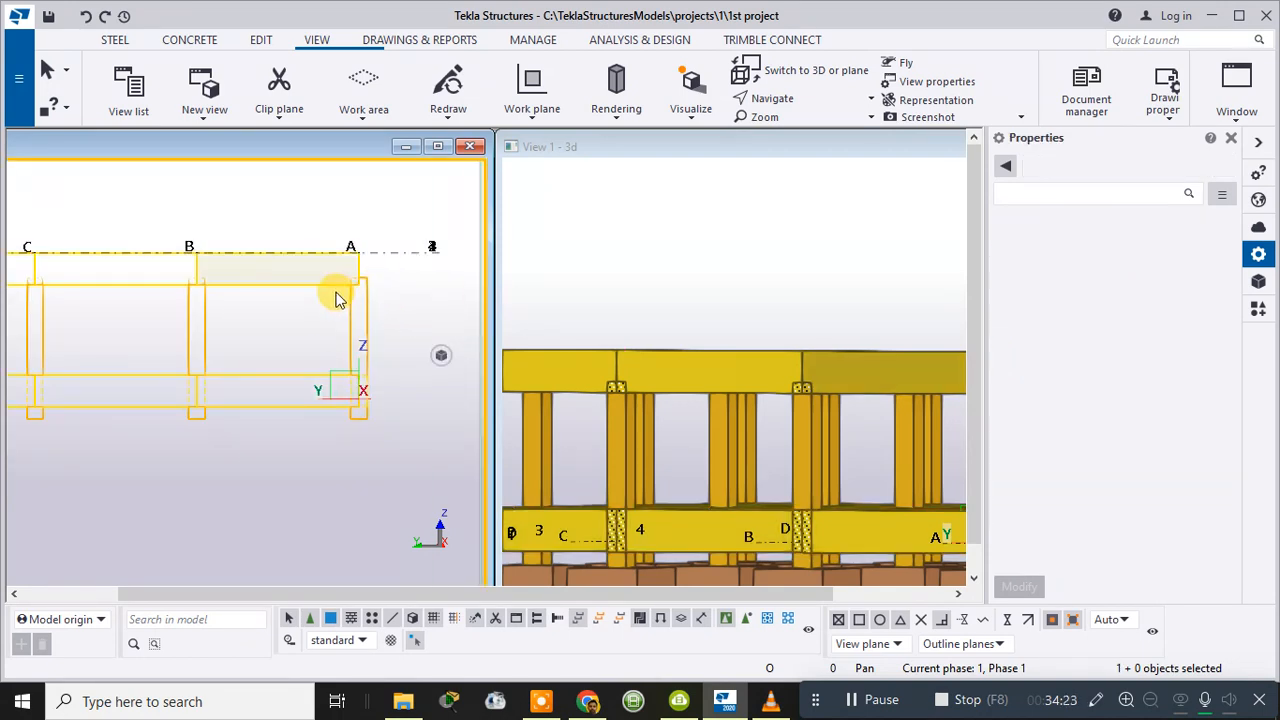
scroll(337, 298, "down", 3)
middle_click_drag(206, 343, 286, 409)
scroll(343, 355, "up", 3)
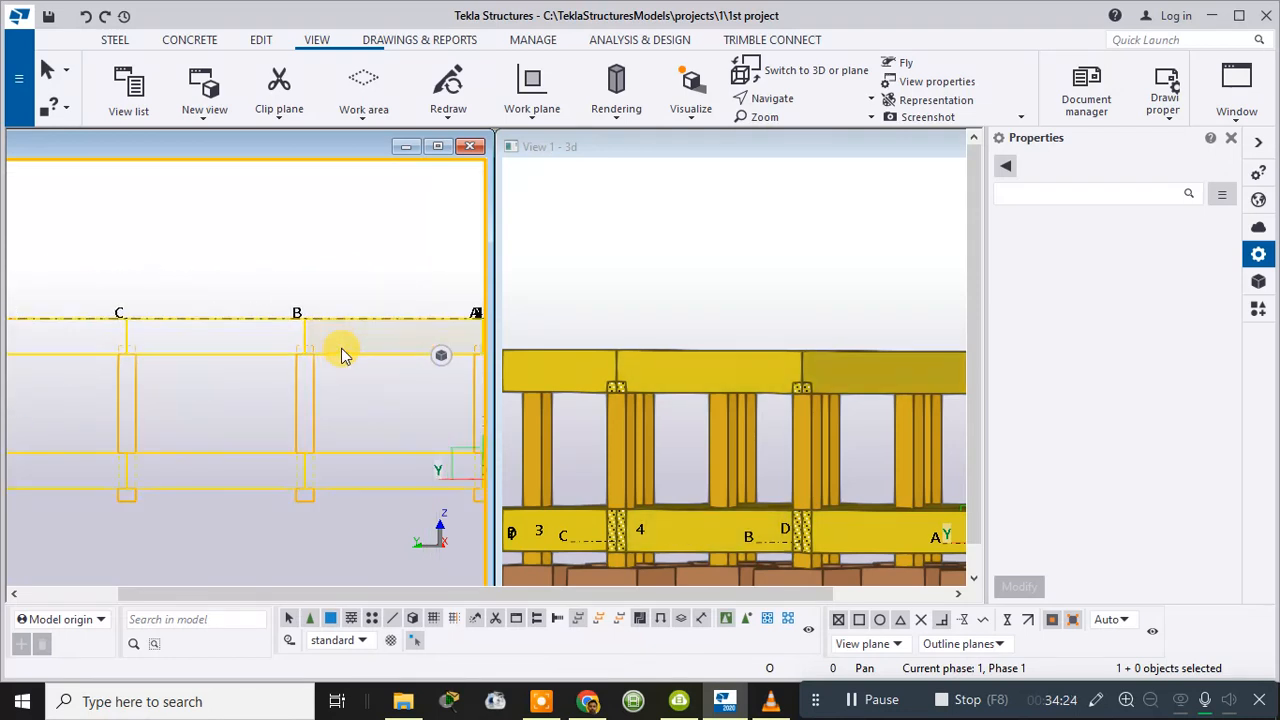
scroll(333, 366, "up", 5)
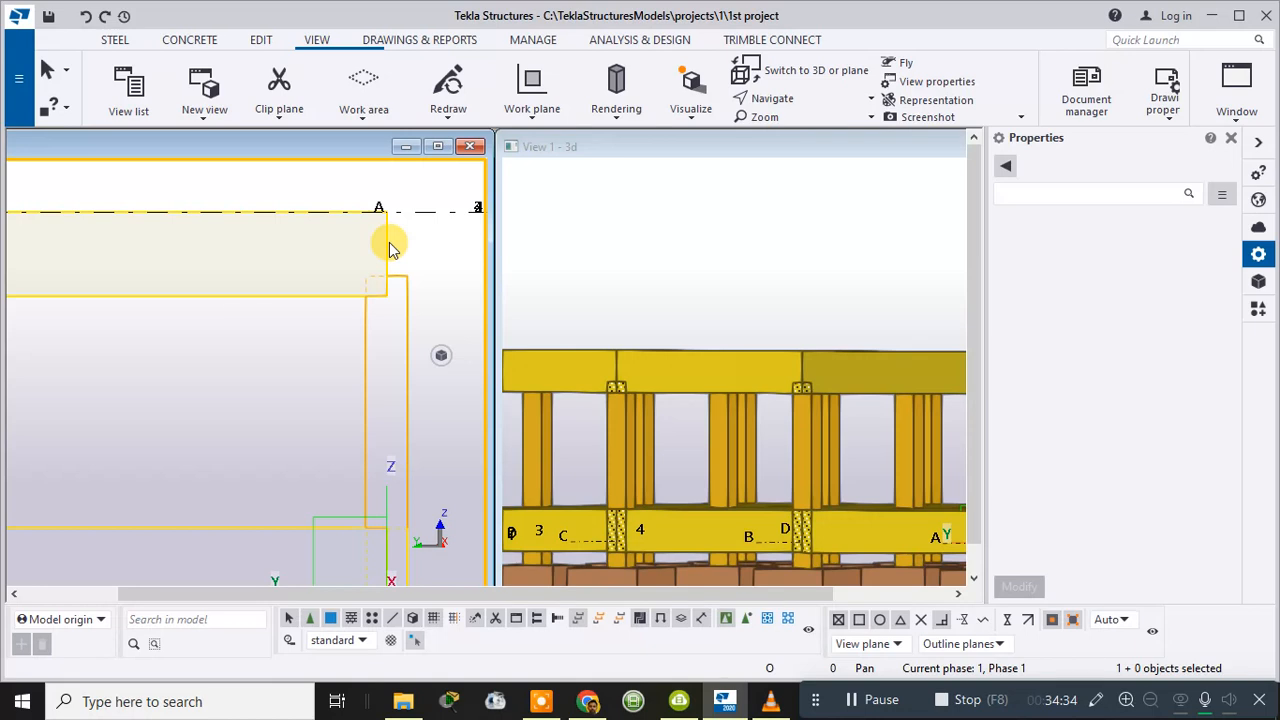
scroll(390, 248, "down", 4)
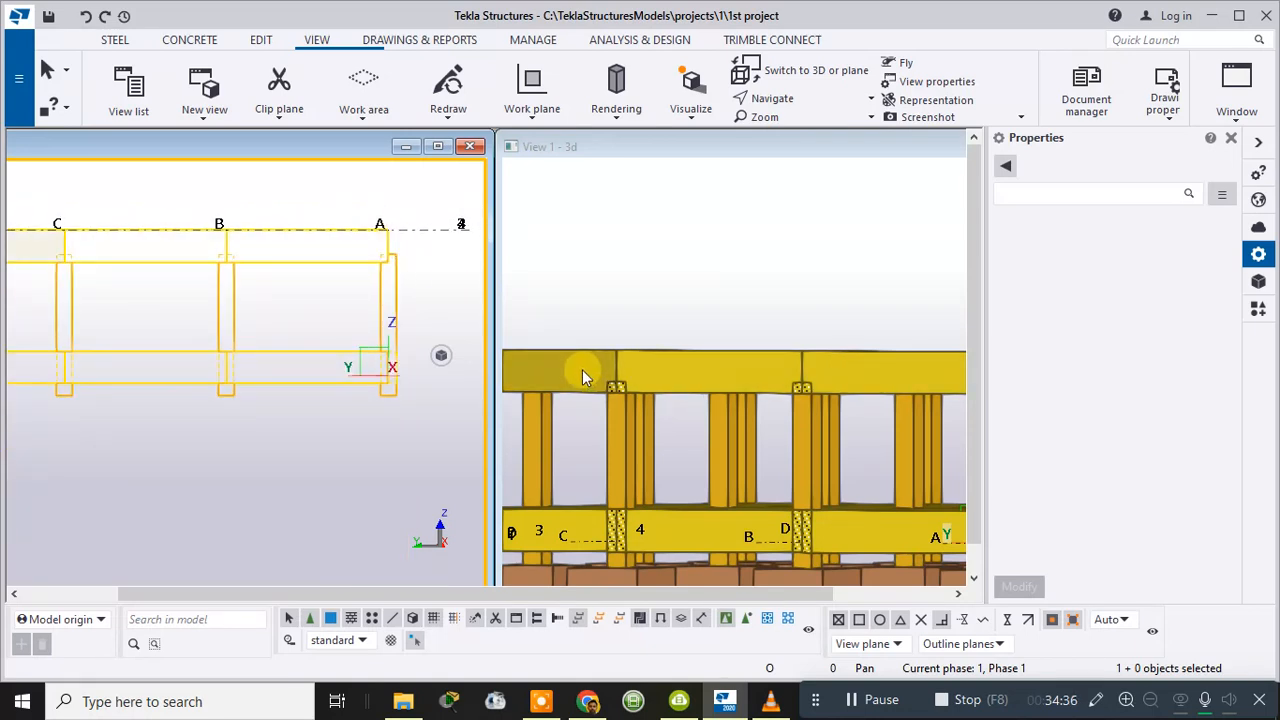
scroll(338, 272, "down", 2)
- Delete the three copied upper beams between grids A and D
left_click(325, 252)
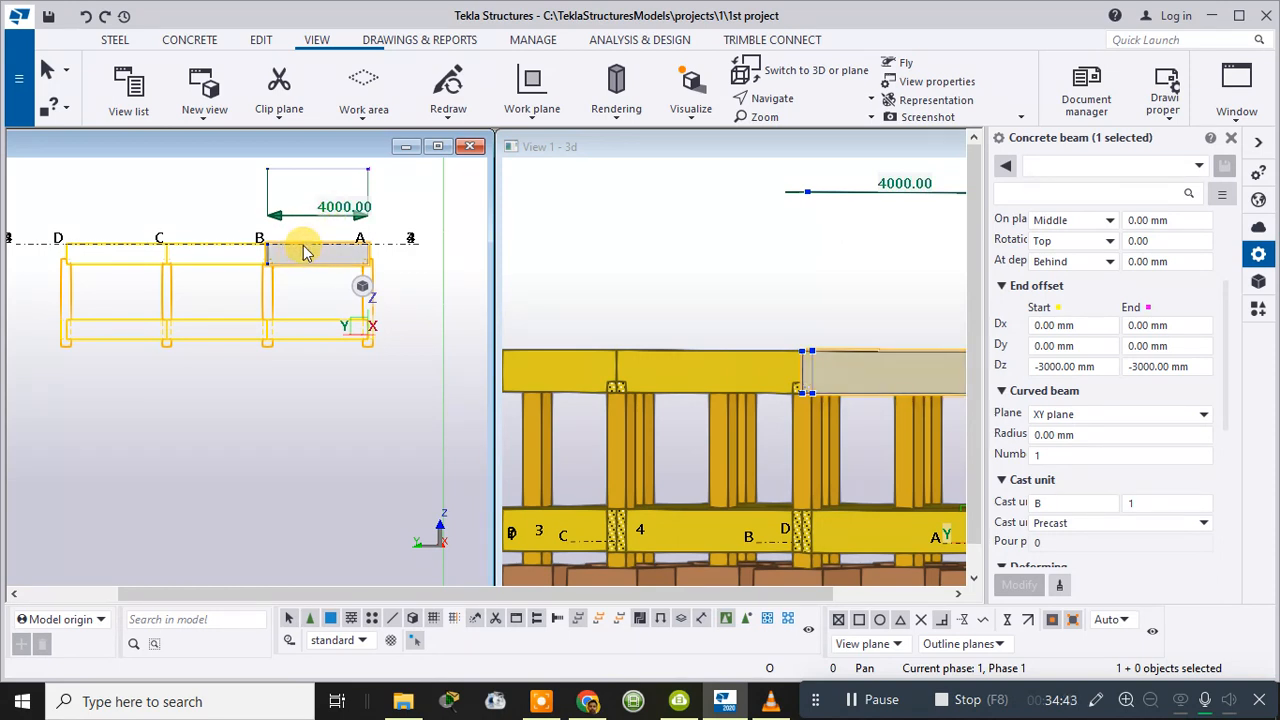
left_click_drag(305, 250, 106, 257)
left_click(115, 257)
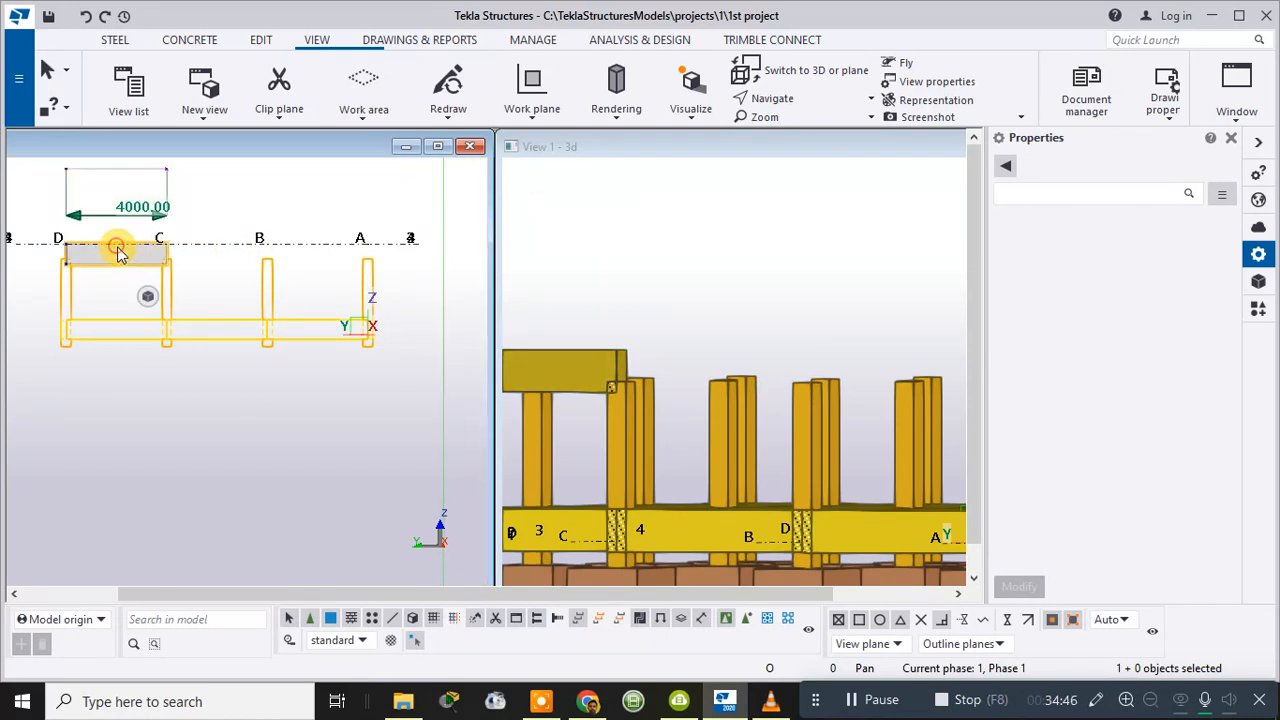
key("Delete")
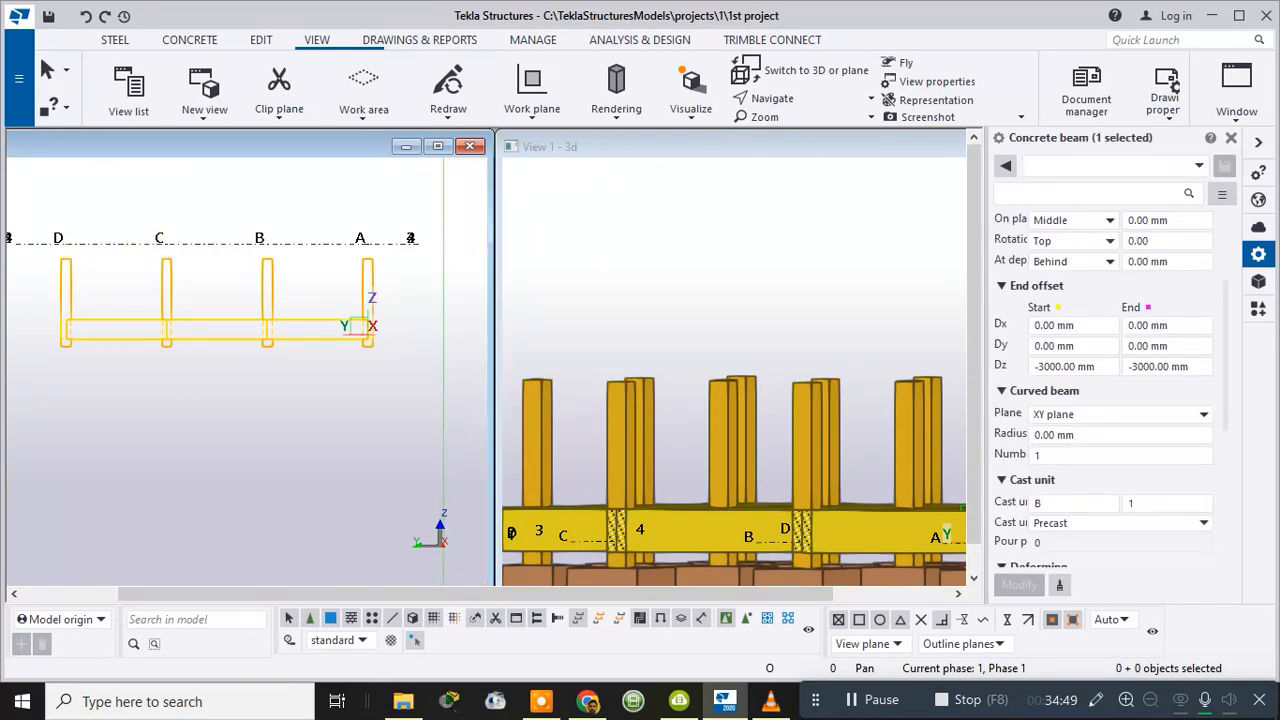
- Model a concrete beam between the tops of the columns at grids D and C in the side elevation, expanding the view depth
left_click(190, 40)
left_click(176, 88)
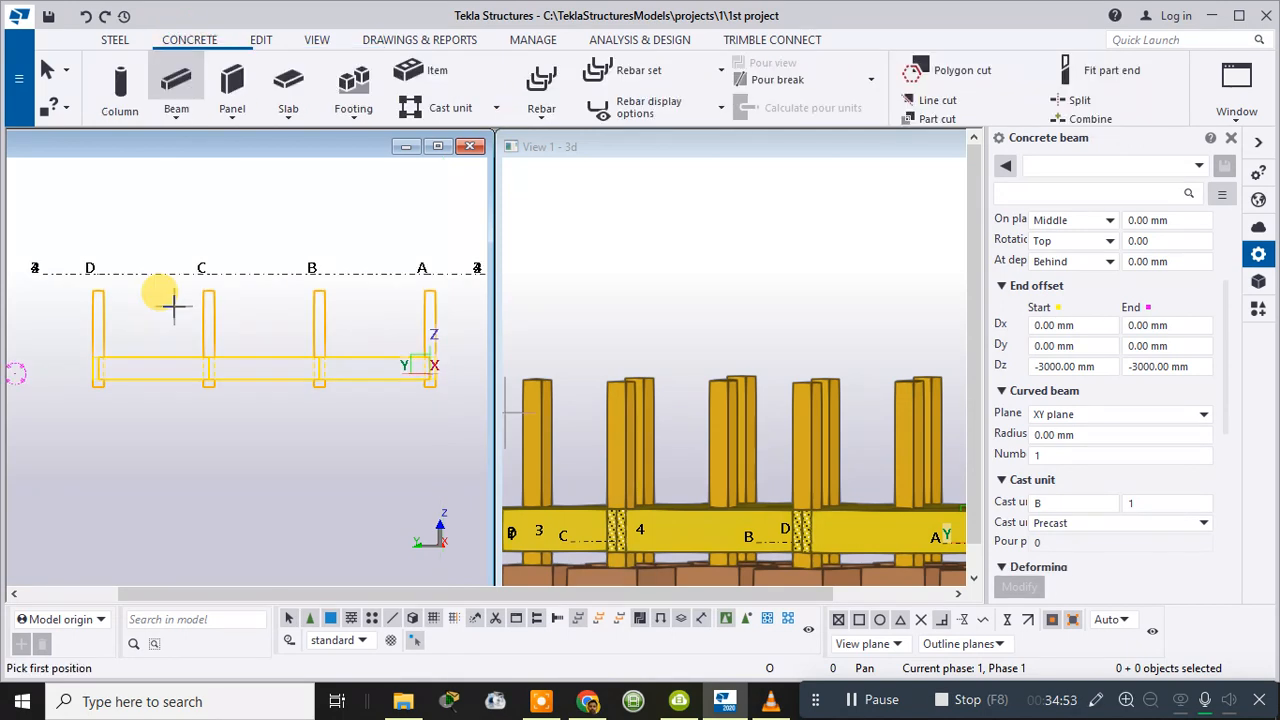
left_click(172, 116)
left_click(150, 137)
scroll(97, 262, "up", 5)
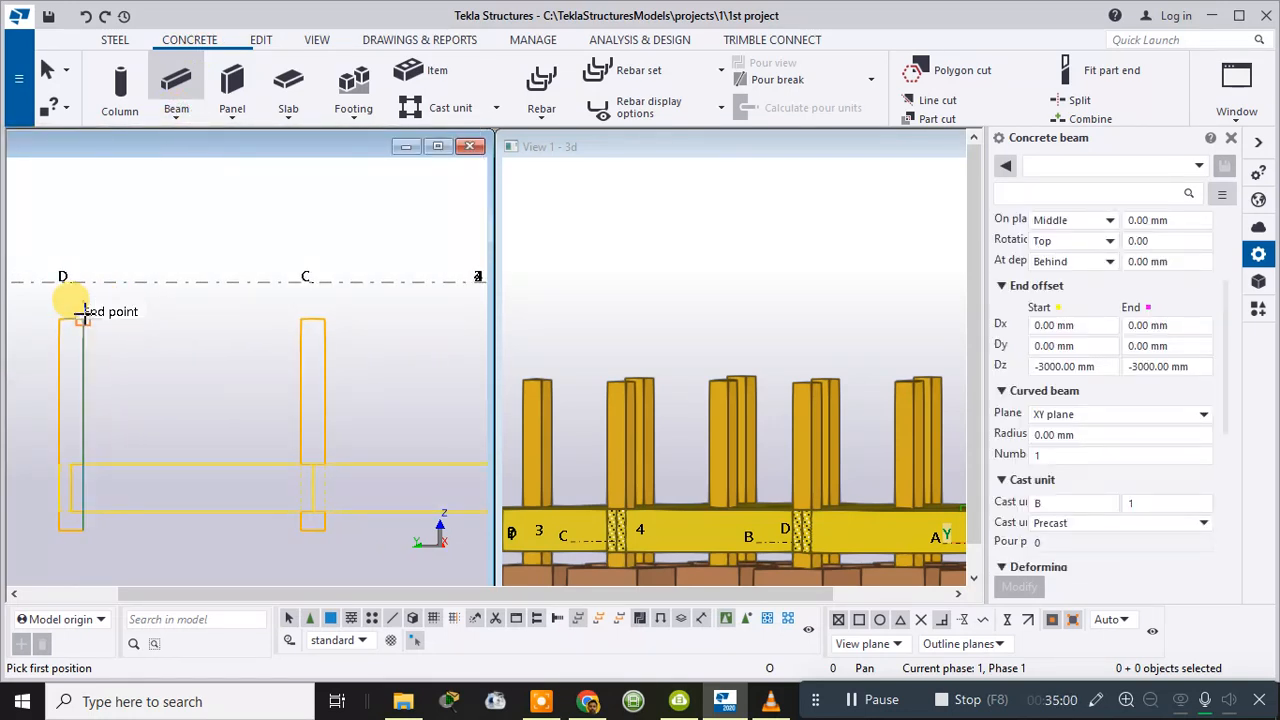
left_click(70, 318)
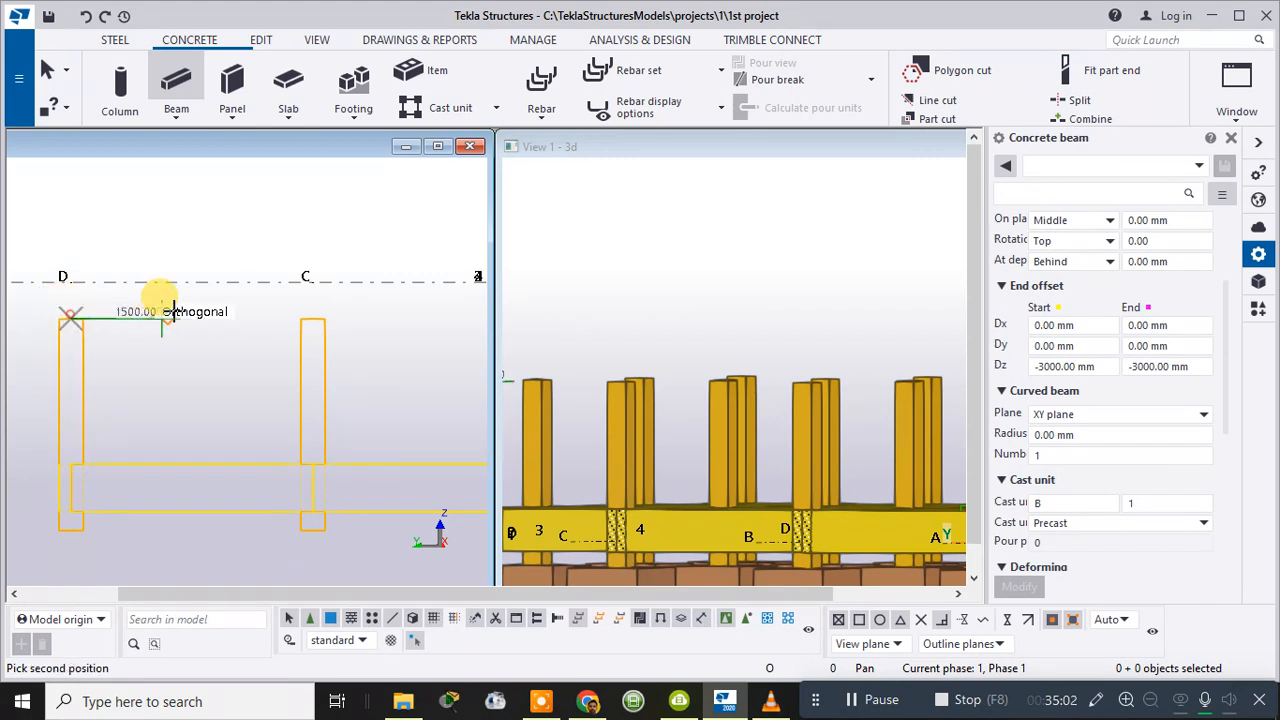
left_click(312, 322)
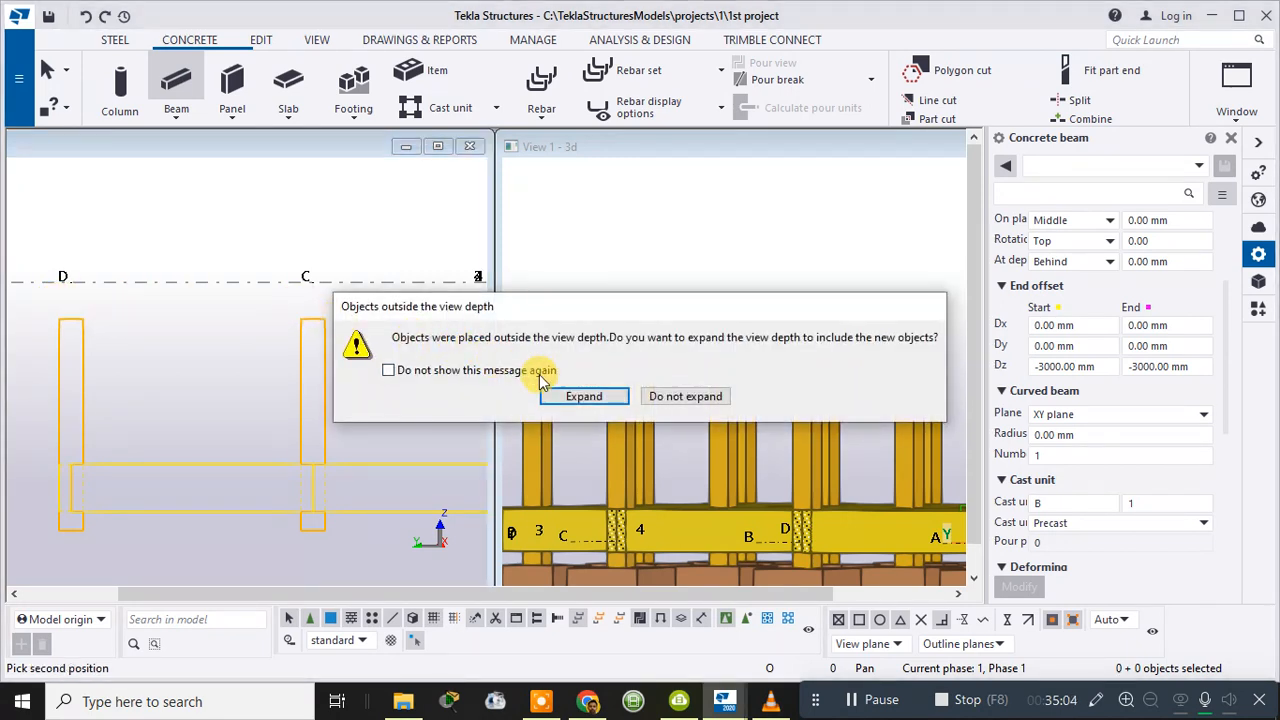
left_click(574, 394)
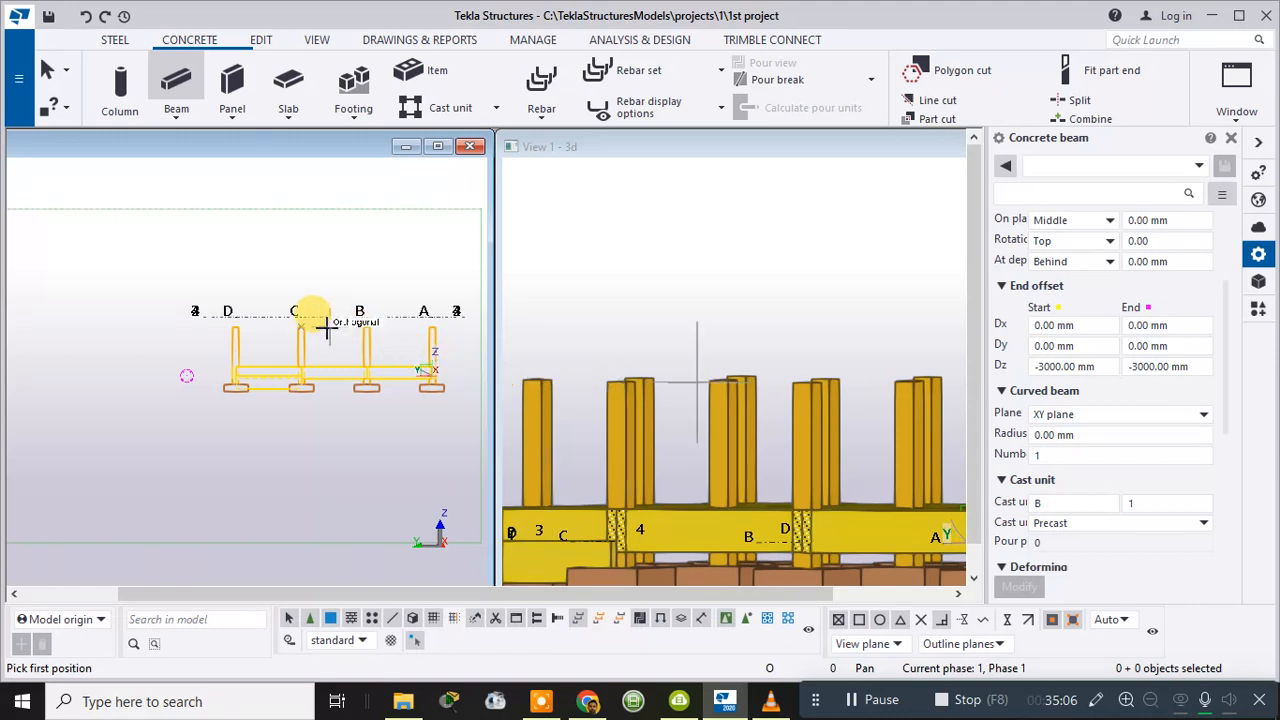
- Examine where the new beam between grids D and C lies relative to the columns and footings in both views, and end beam placement
scroll(320, 322, "down", 2)
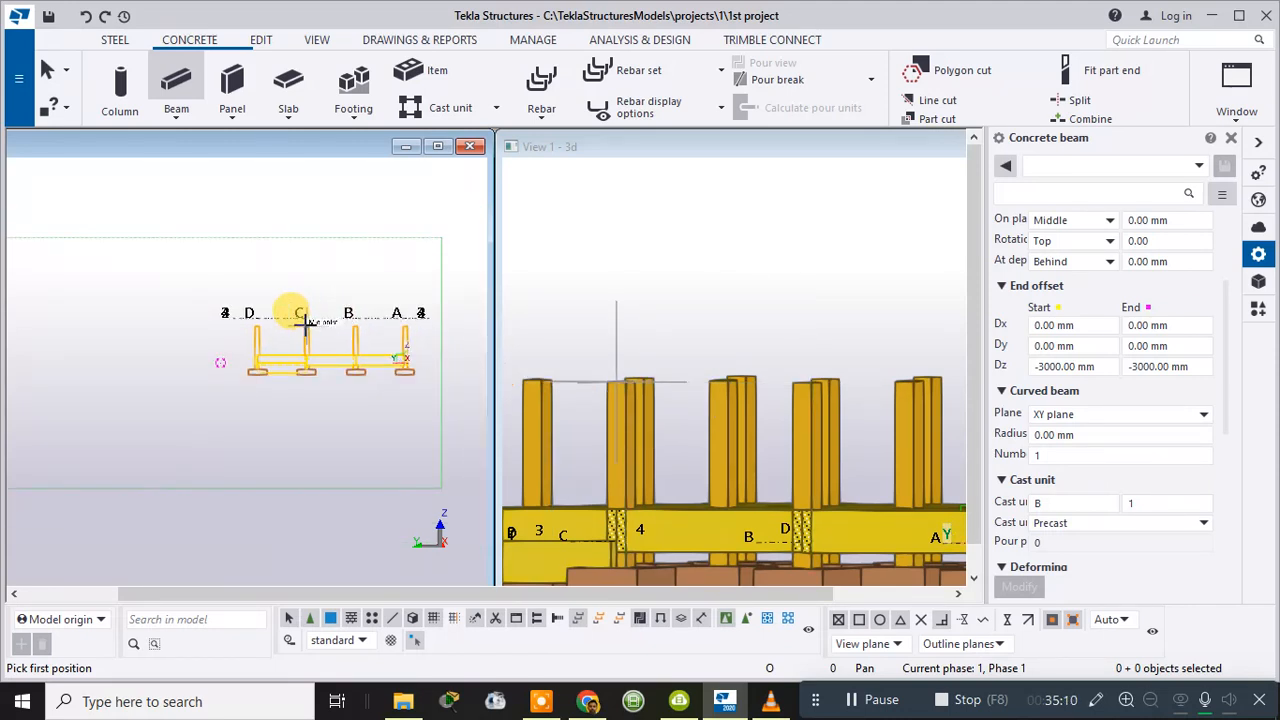
scroll(302, 312, "up", 5)
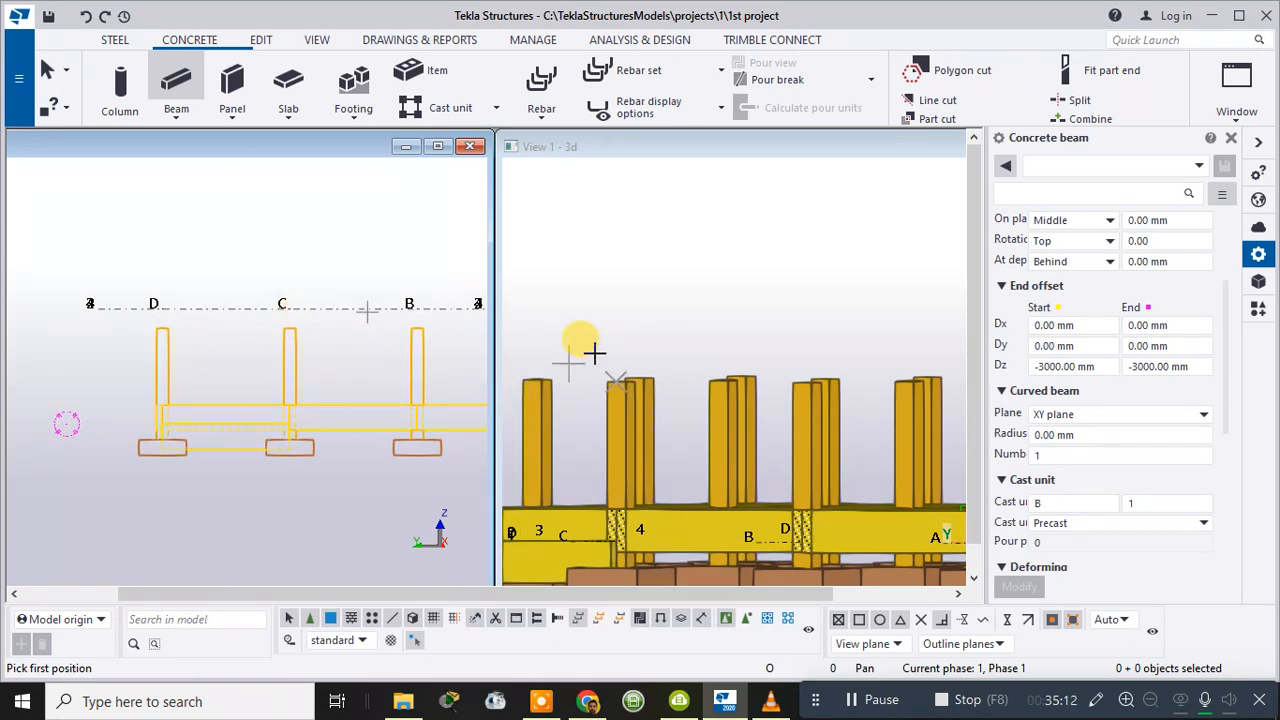
scroll(590, 340, "down", 3)
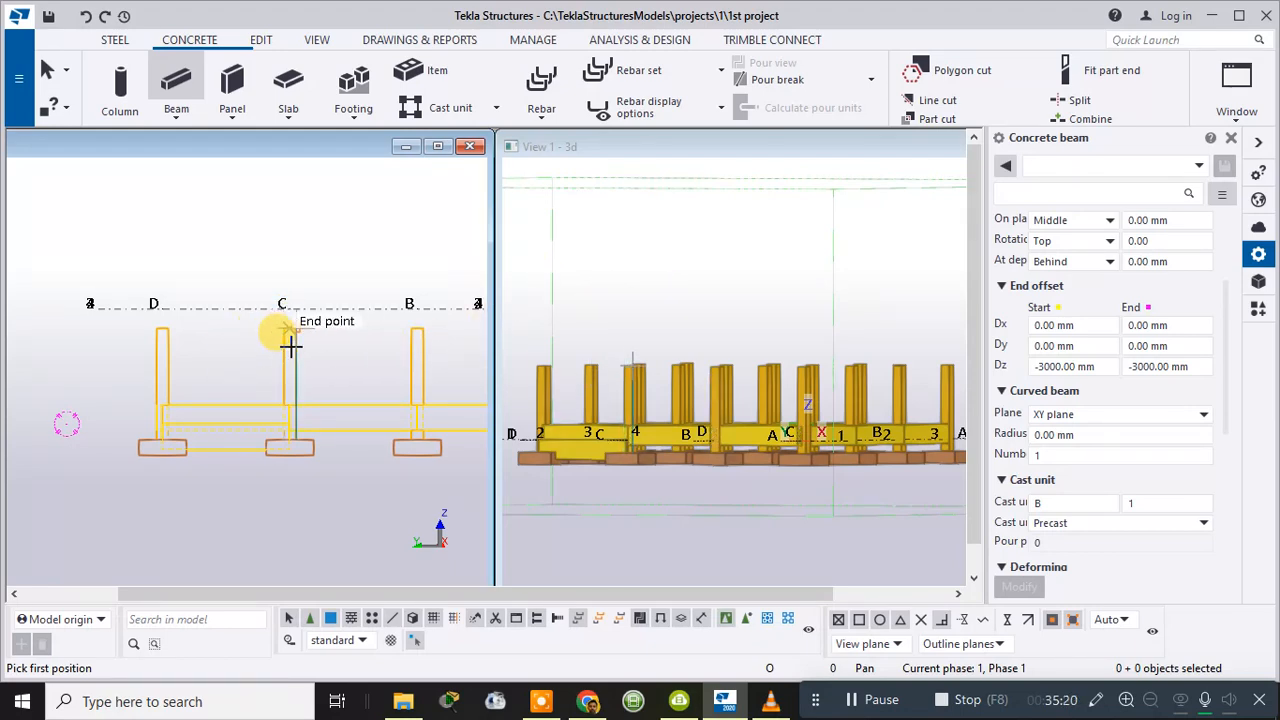
scroll(268, 435, "up", 4)
scroll(535, 405, "up", 2)
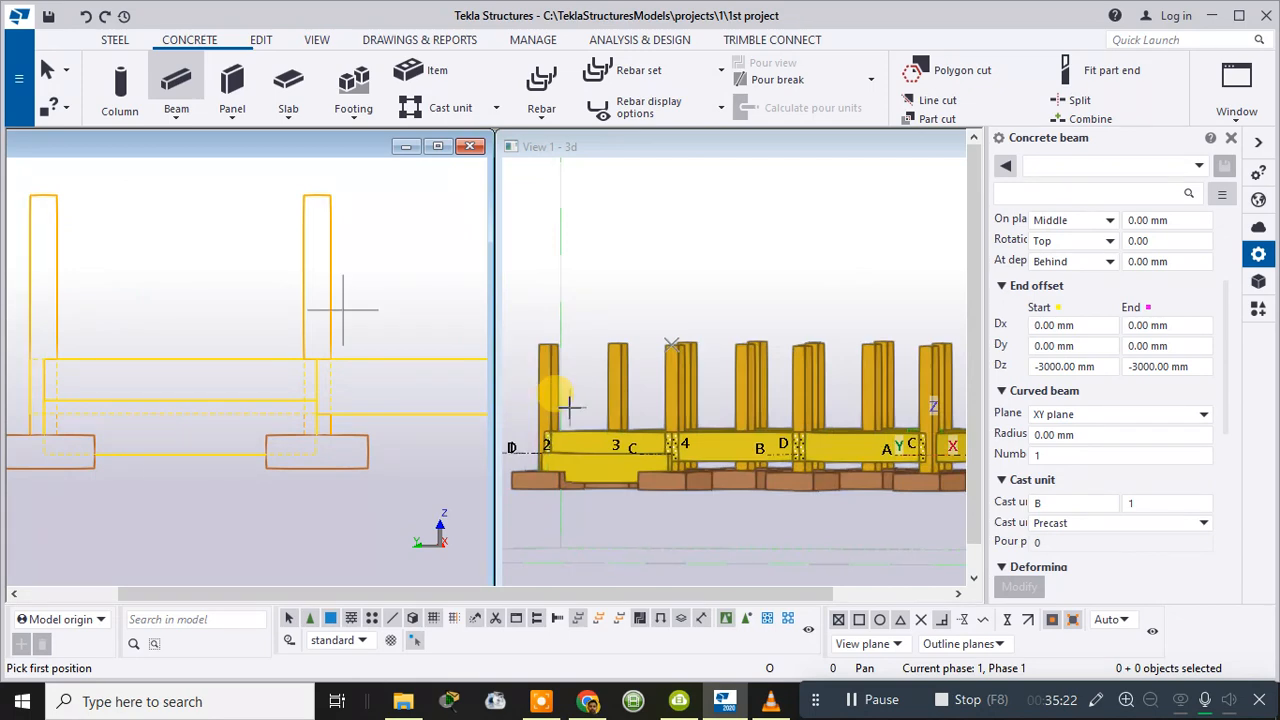
scroll(569, 406, "down", 2)
scroll(588, 442, "up", 3)
scroll(731, 432, "up", 5)
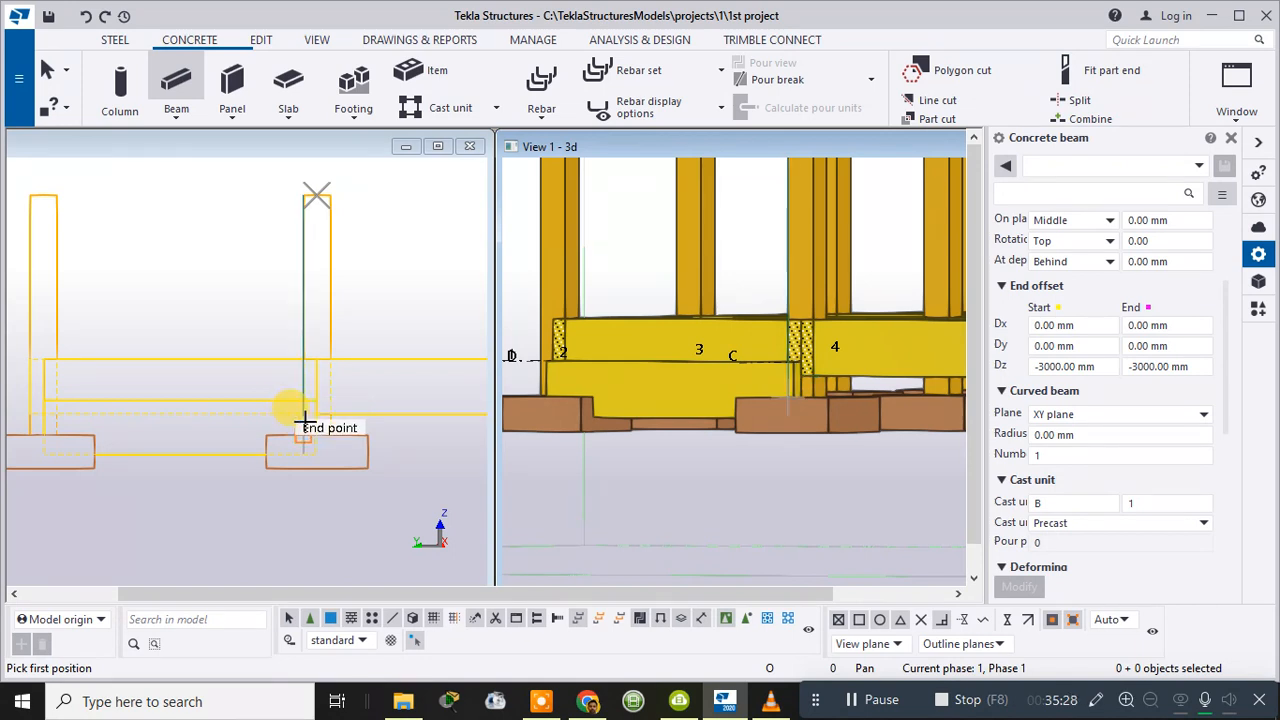
key("Escape")
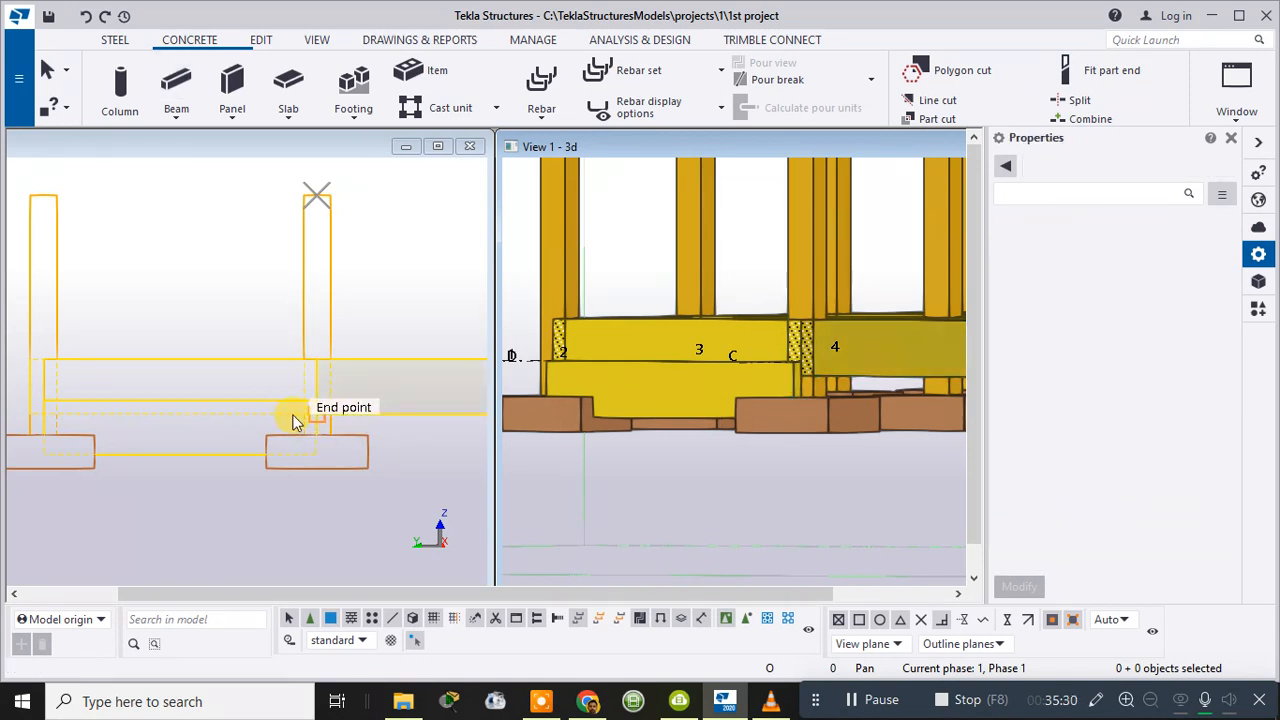
- Select the new low-lying beam between grids D and C and set its start and end Dz offsets to 0 mm
left_click(266, 420)
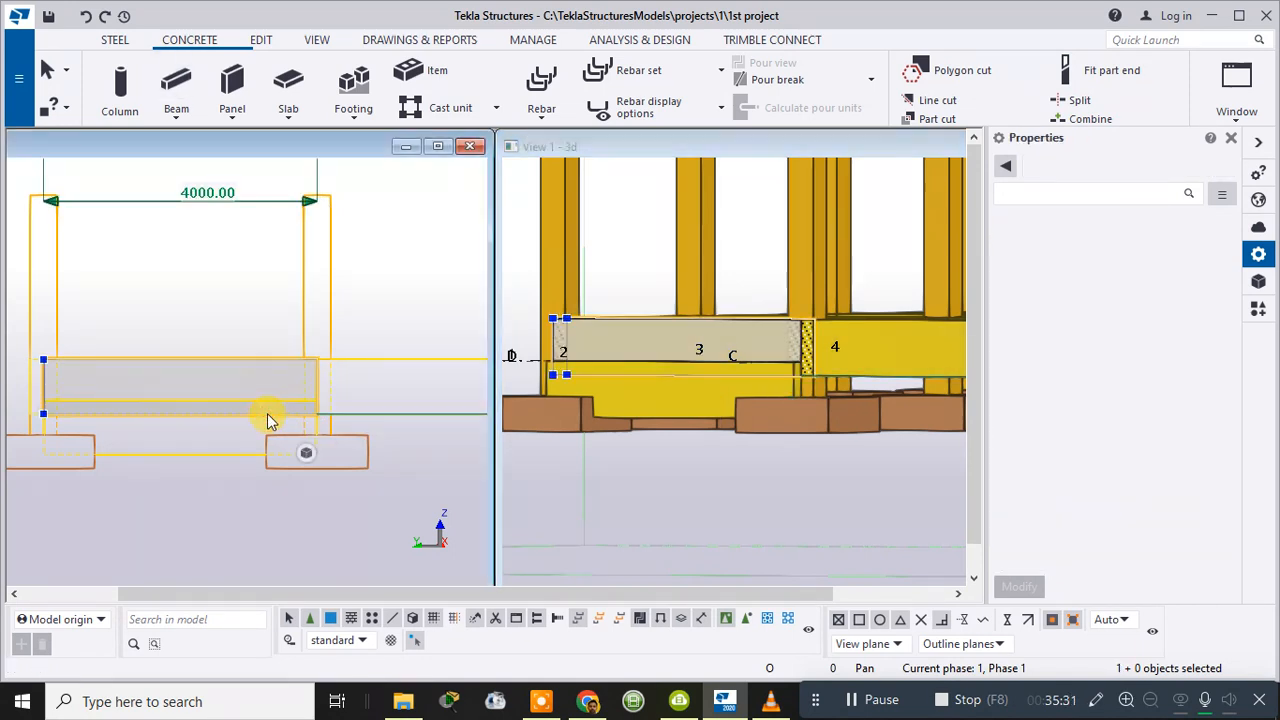
left_click(193, 458)
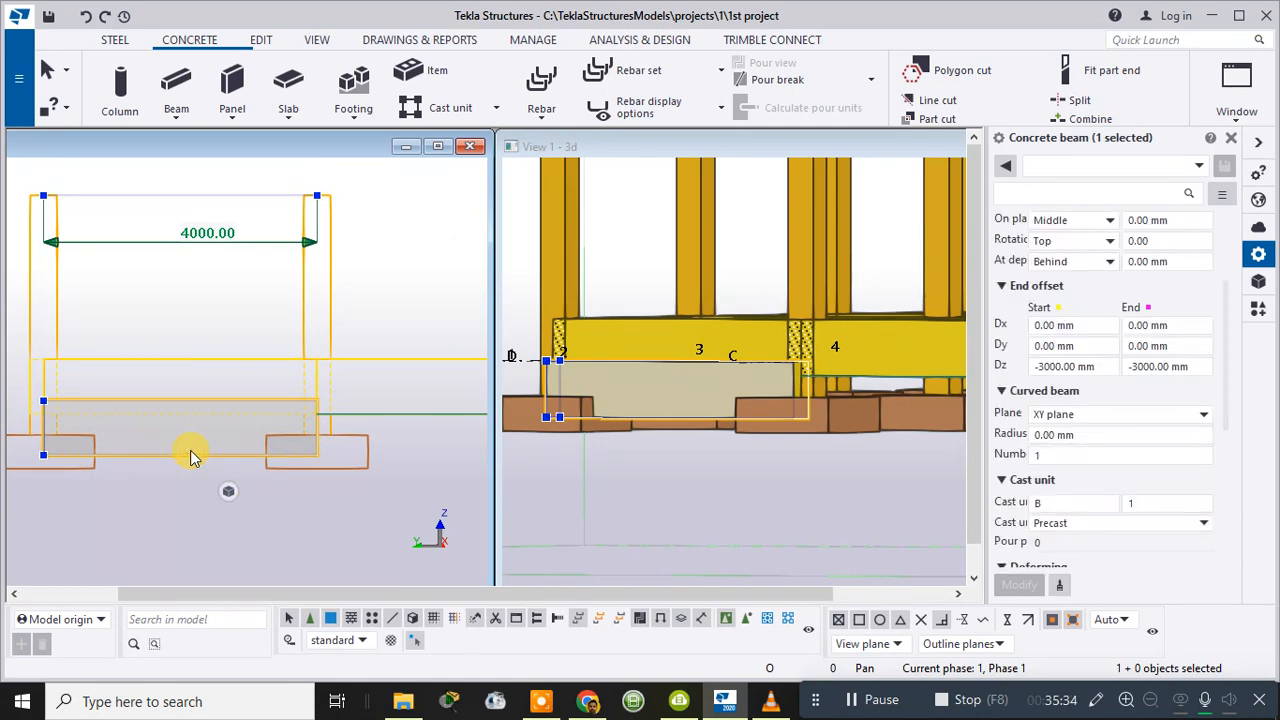
right_click(190, 450)
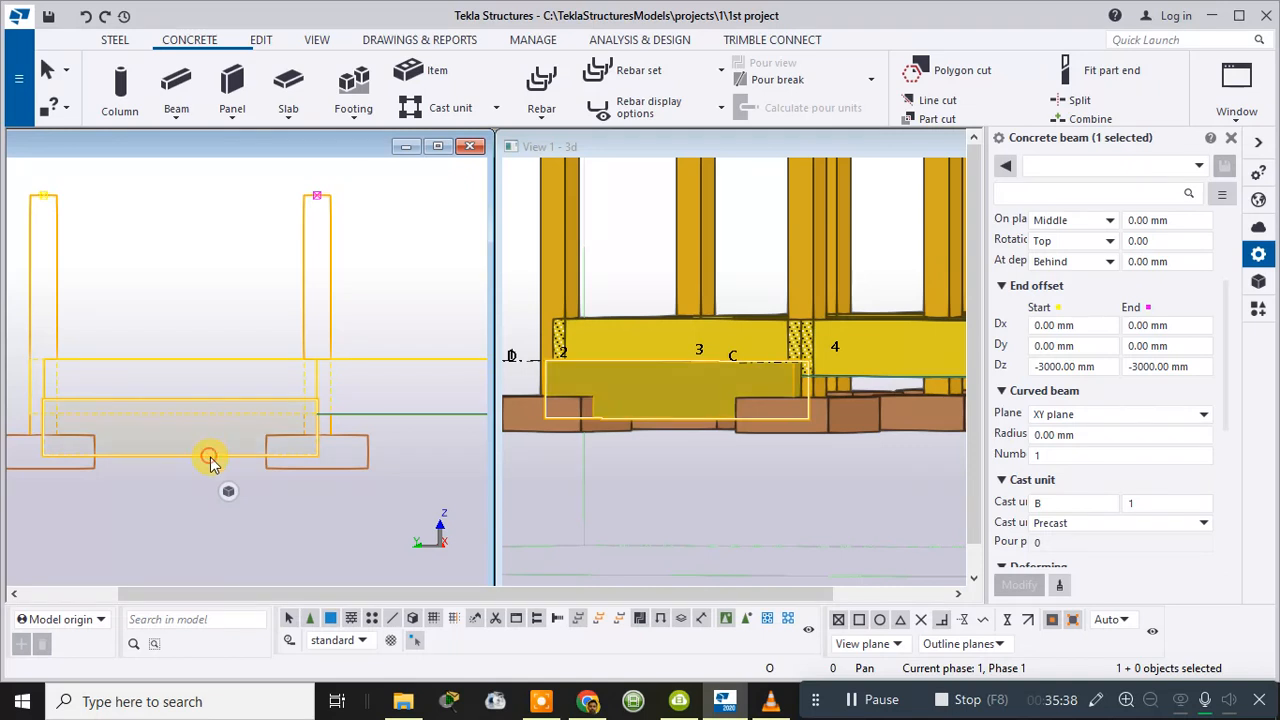
left_click(643, 378)
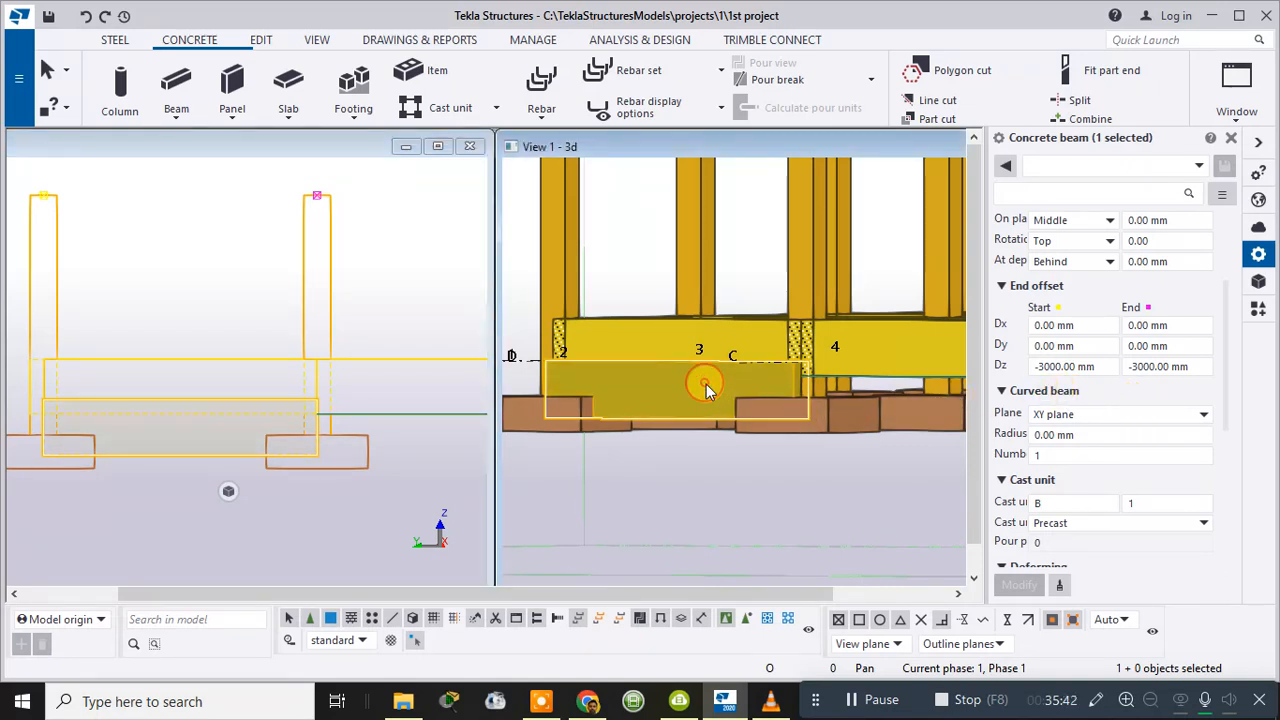
double_click(1062, 367)
type("0")
key("Return")
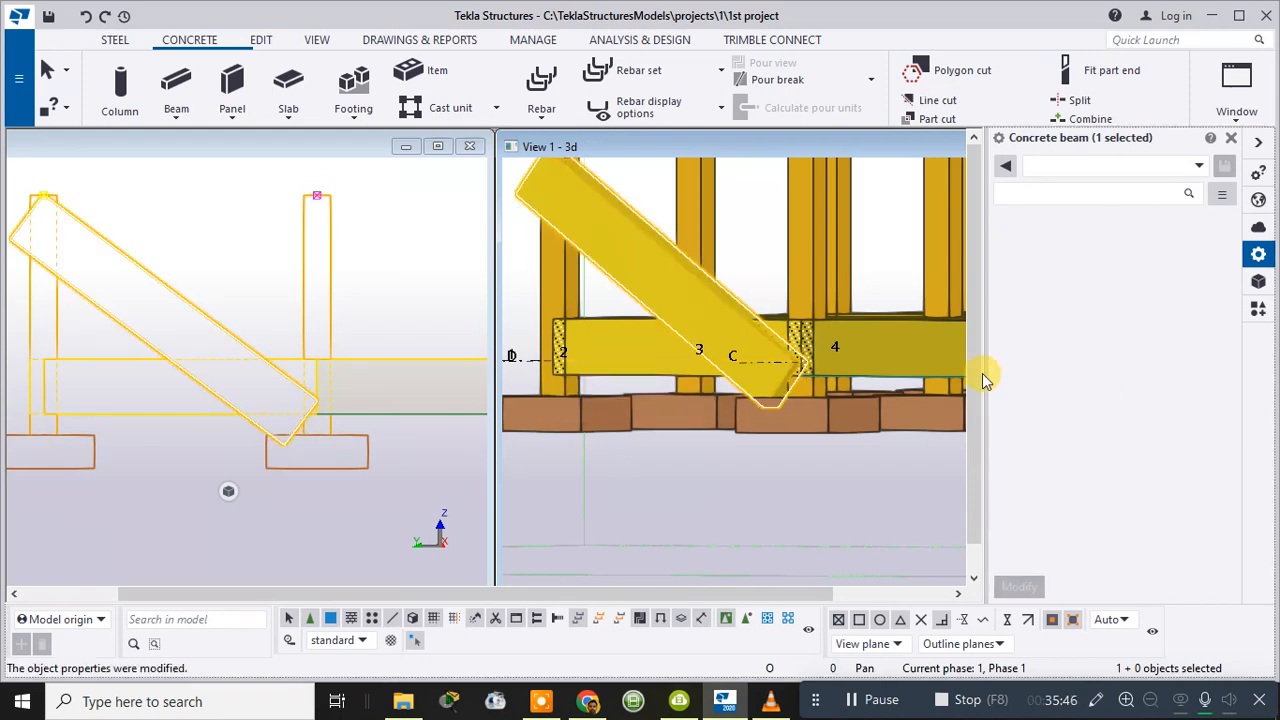
left_click(1139, 367)
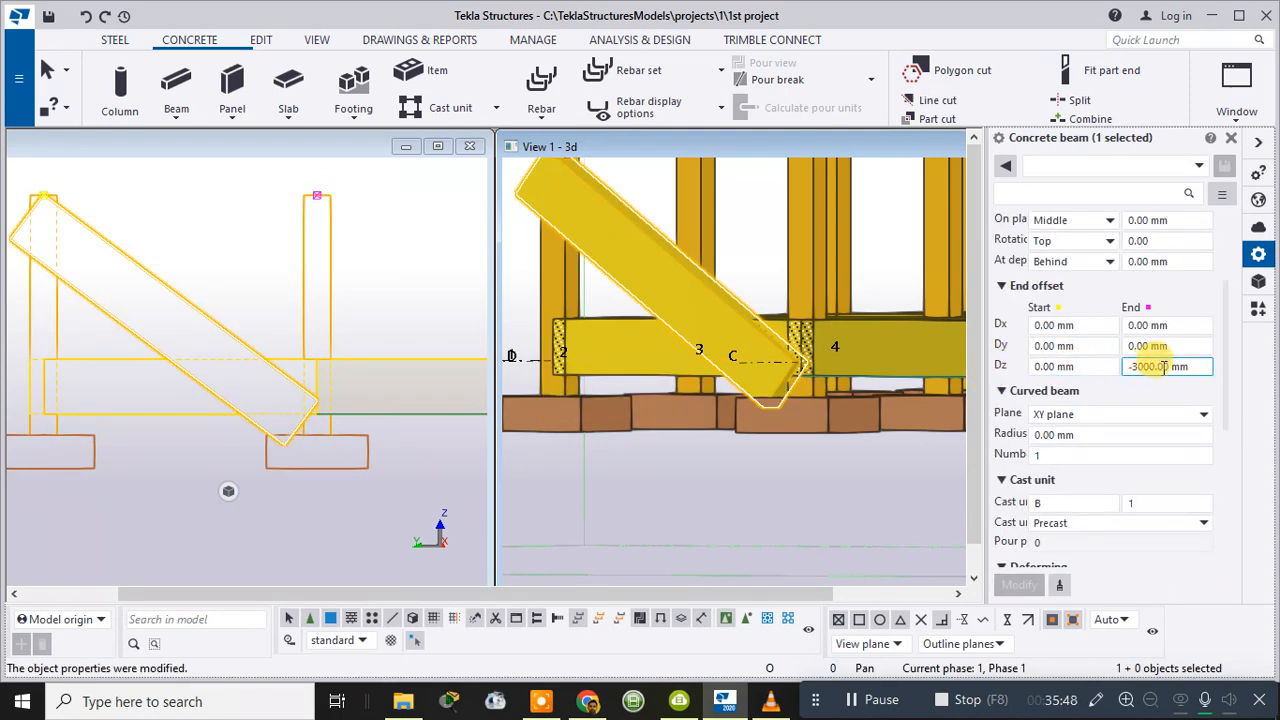
double_click(1165, 367)
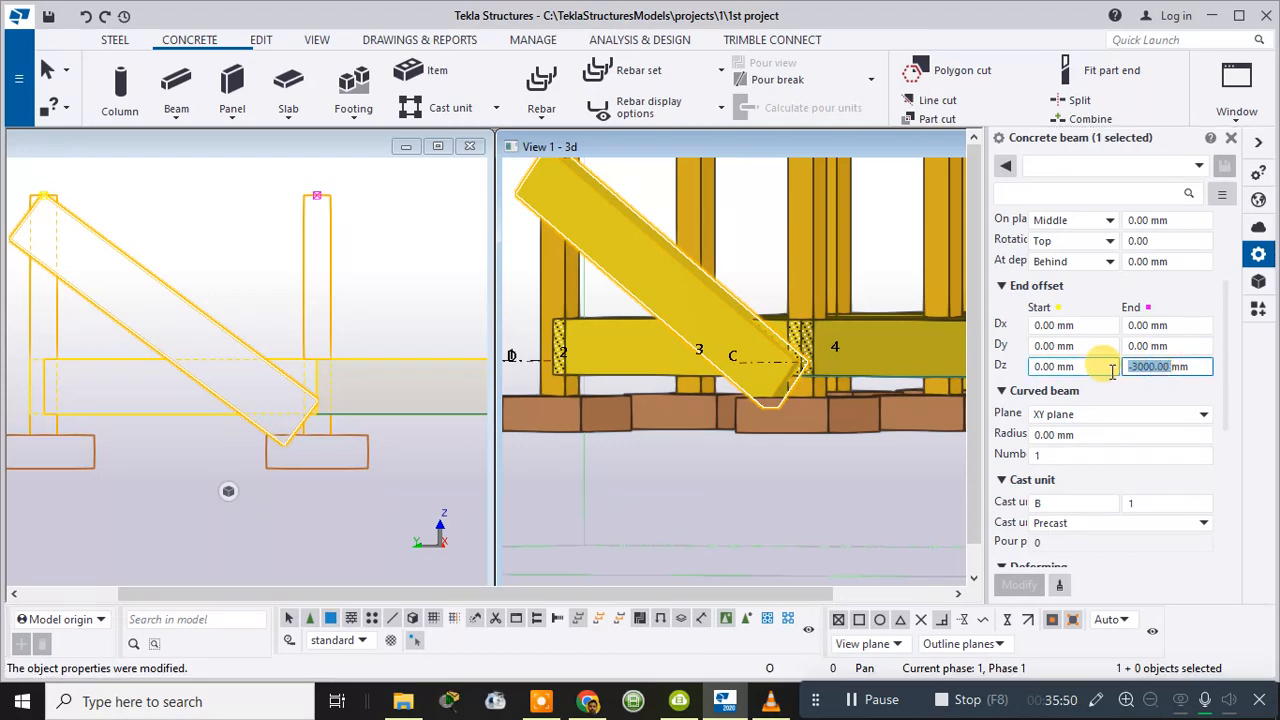
type("0")
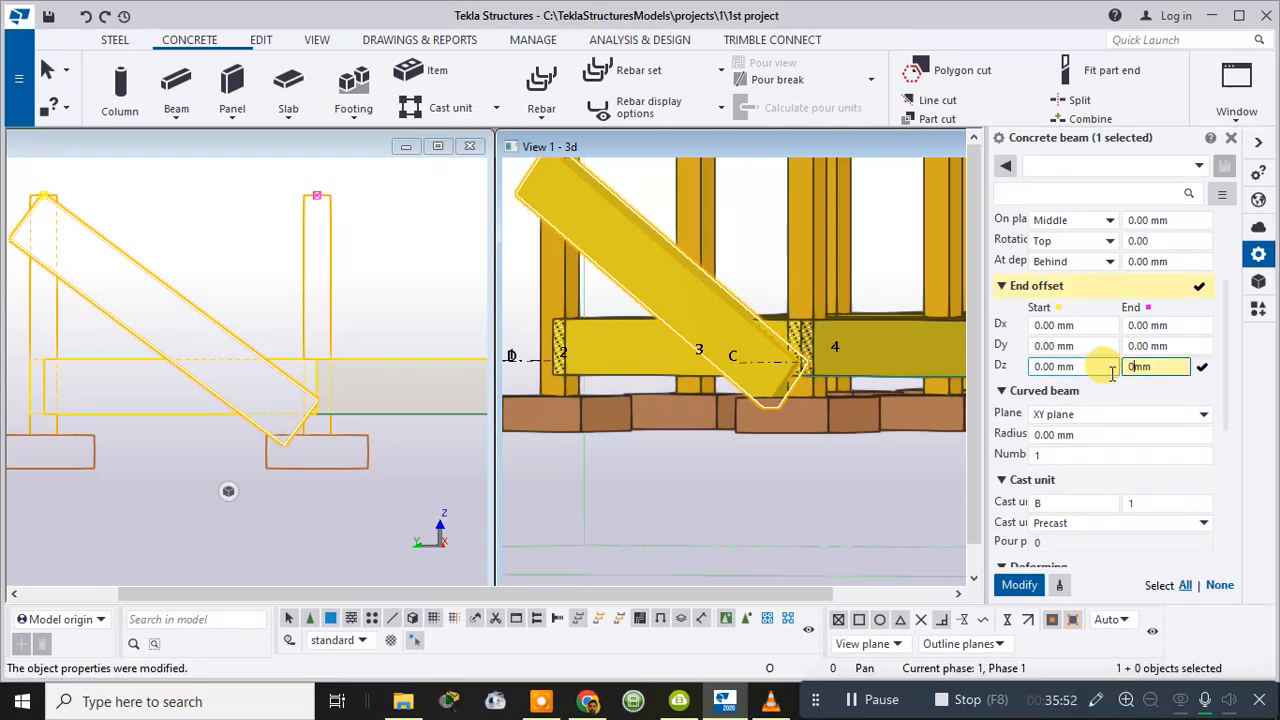
left_click(1022, 585)
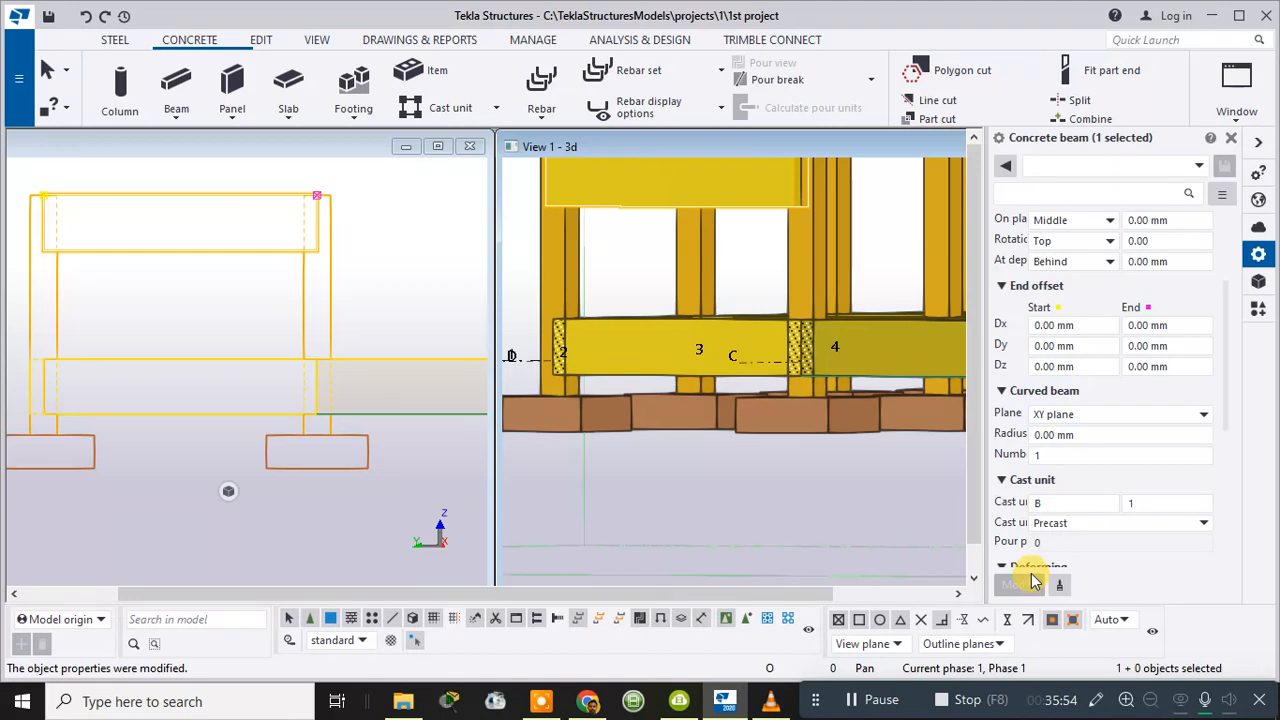
- Examine how the beam between grids D and C meets the column tops in the side elevation and the 3D view
scroll(191, 274, "down", 3)
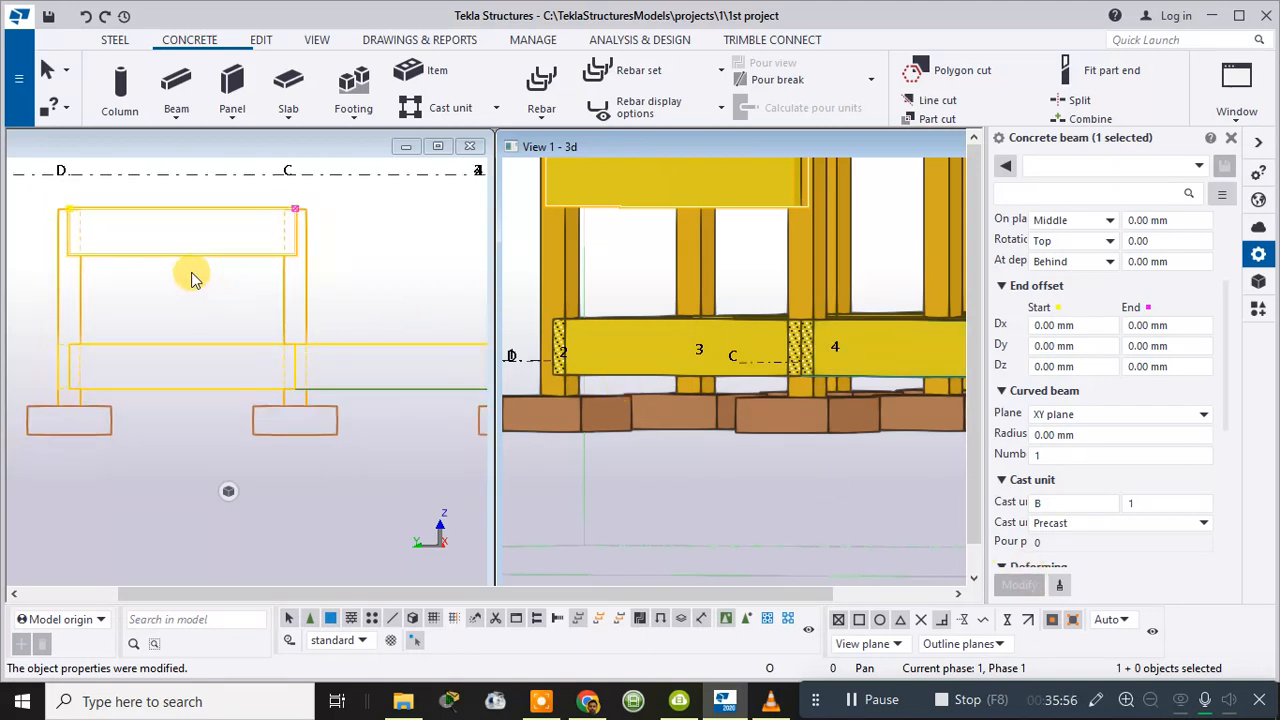
middle_click_drag(194, 277, 213, 352)
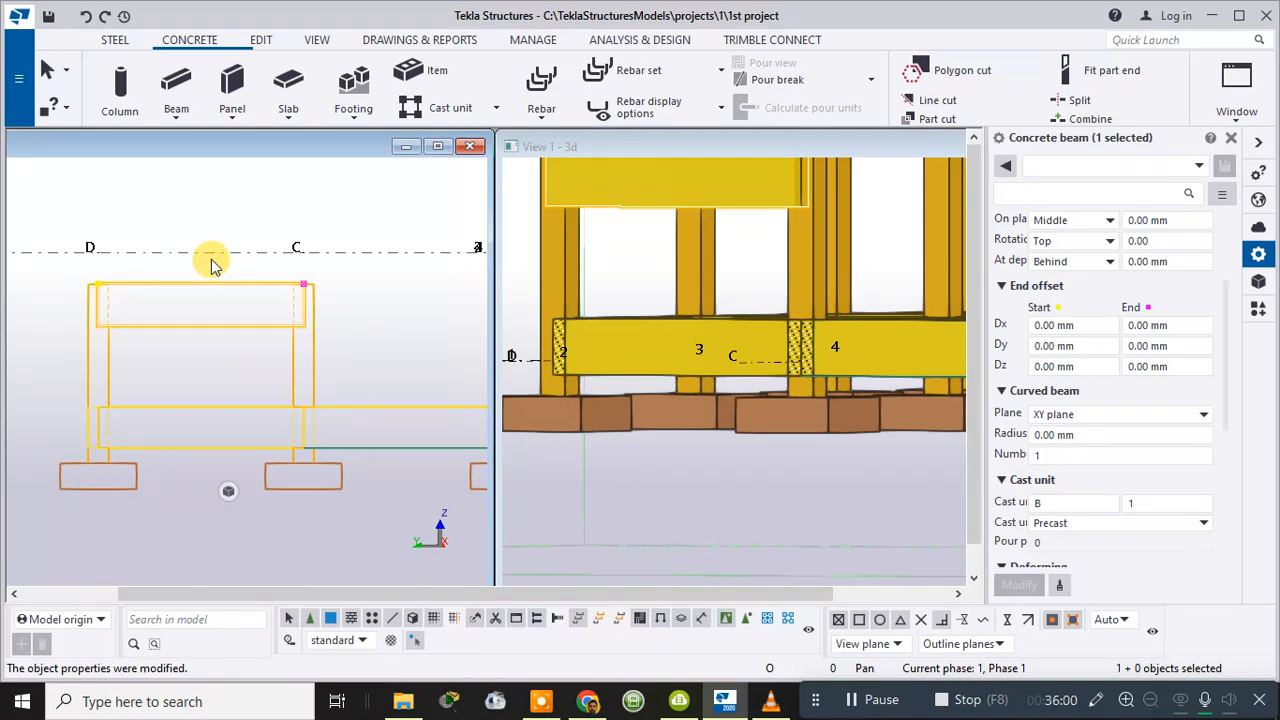
scroll(109, 266, "up", 4)
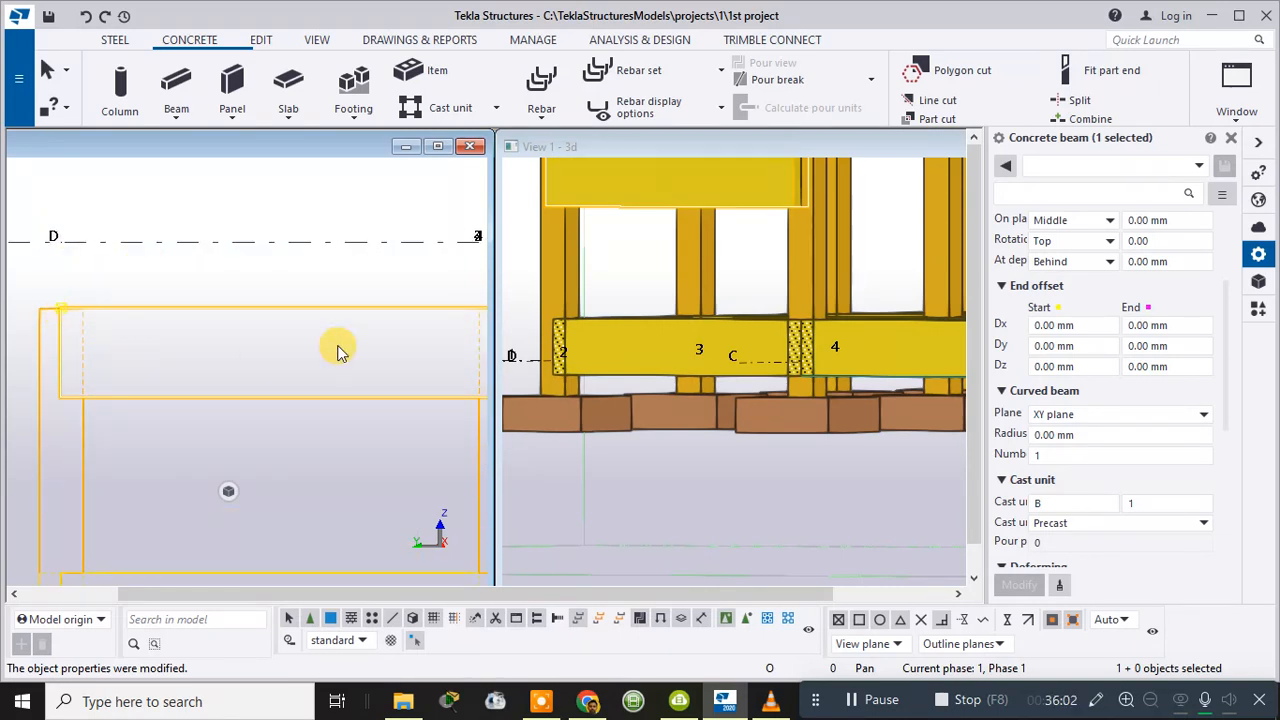
scroll(335, 352, "down", 2)
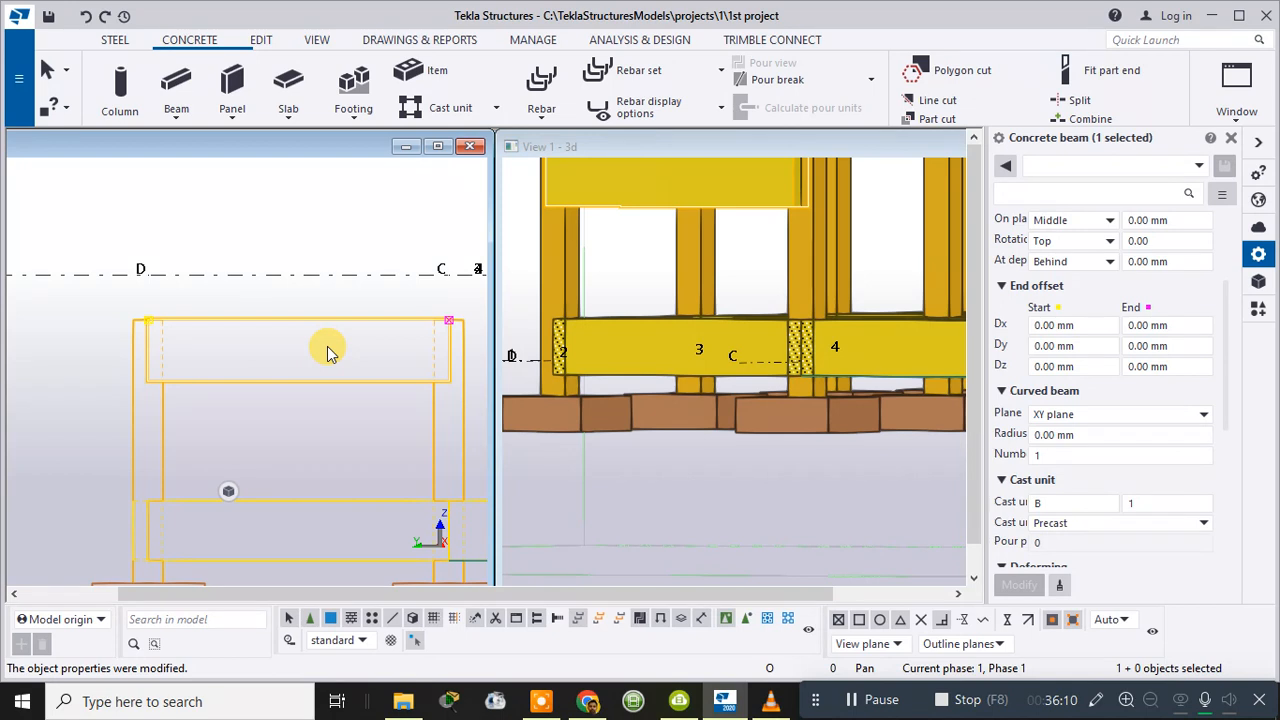
middle_click_drag(335, 337, 246, 294)
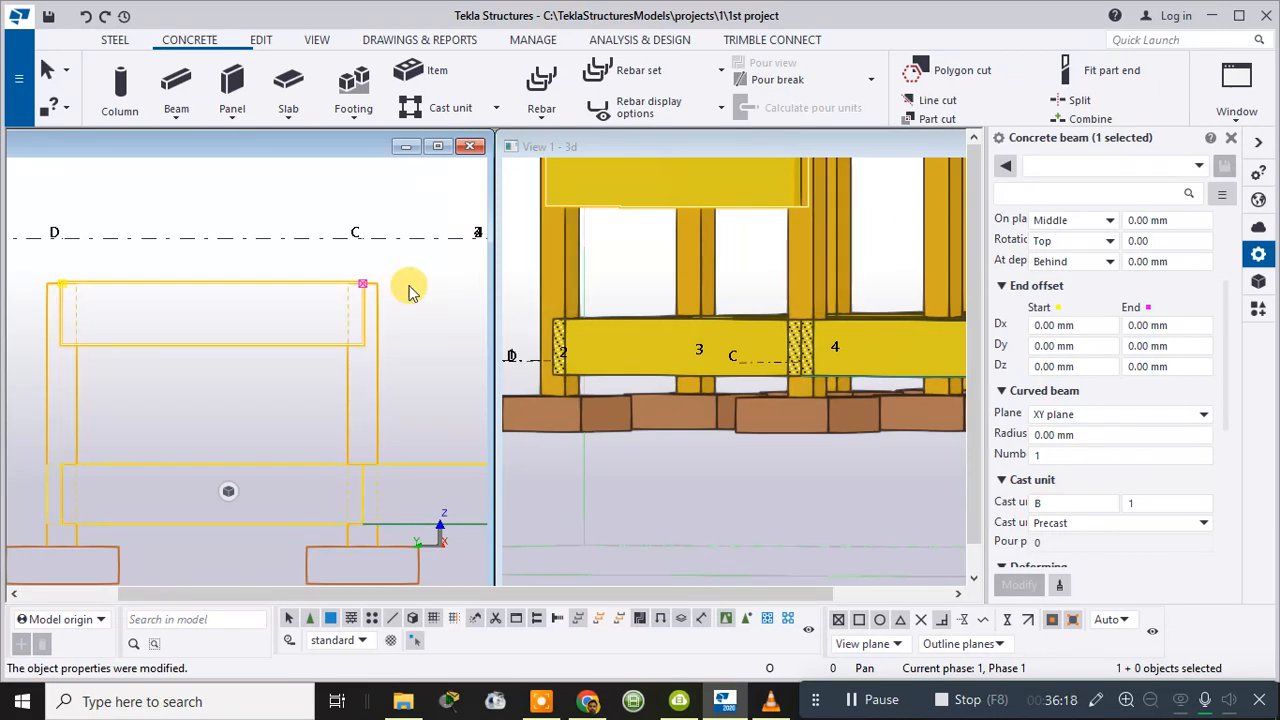
scroll(422, 335, "down", 1)
middle_click_drag(422, 335, 290, 297)
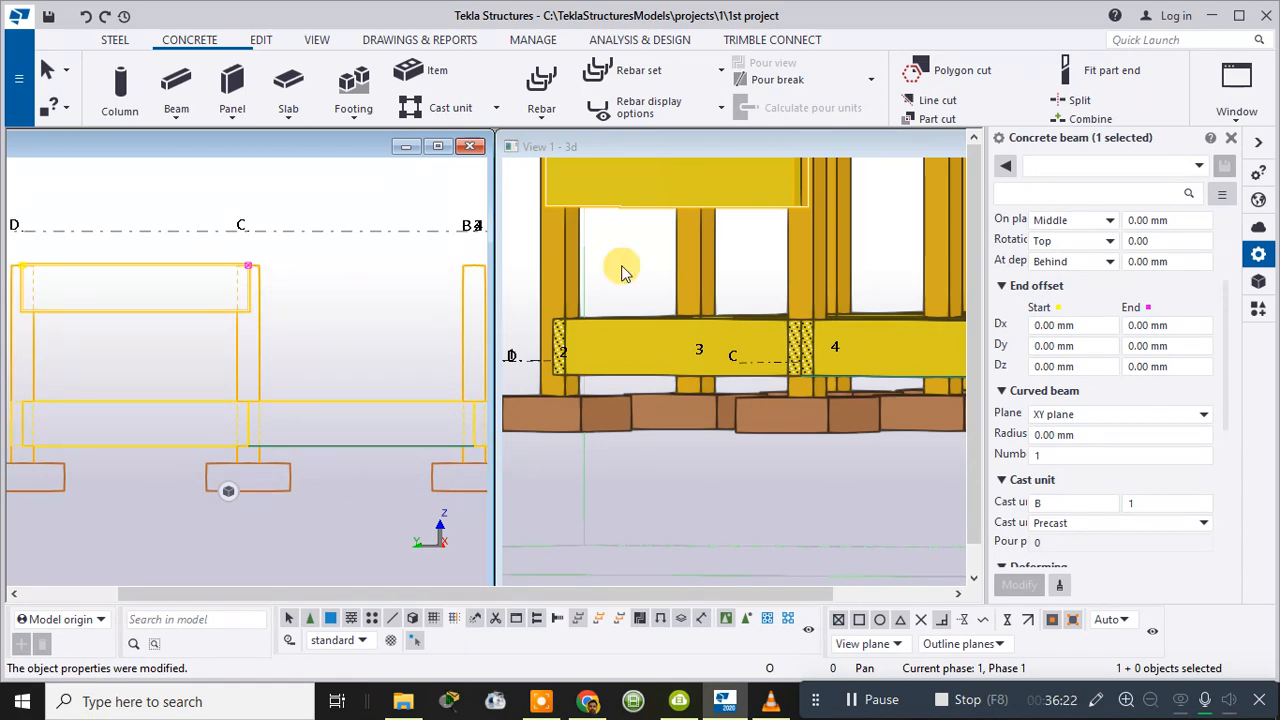
scroll(700, 263, "down", 2)
middle_click_drag(720, 271, 717, 313)
scroll(740, 230, "up", 2)
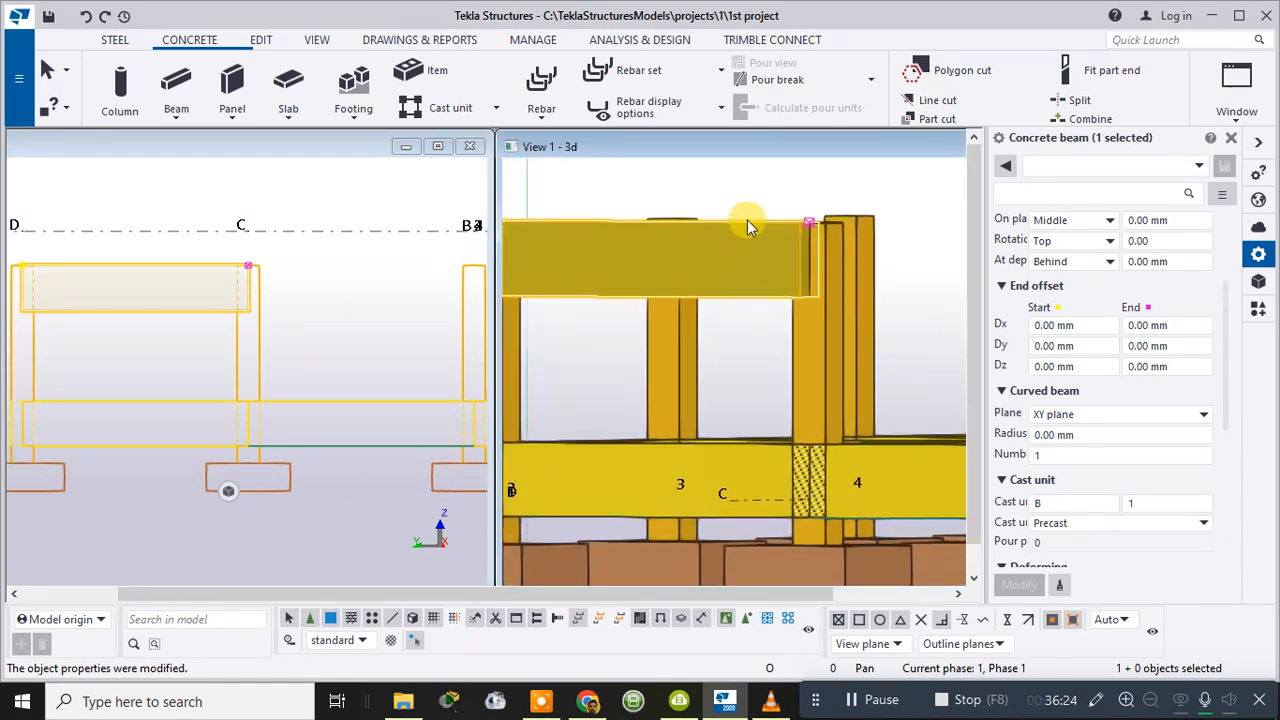
- Set the at-depth position of the upper beam between grids D and C to Front
left_click(166, 268)
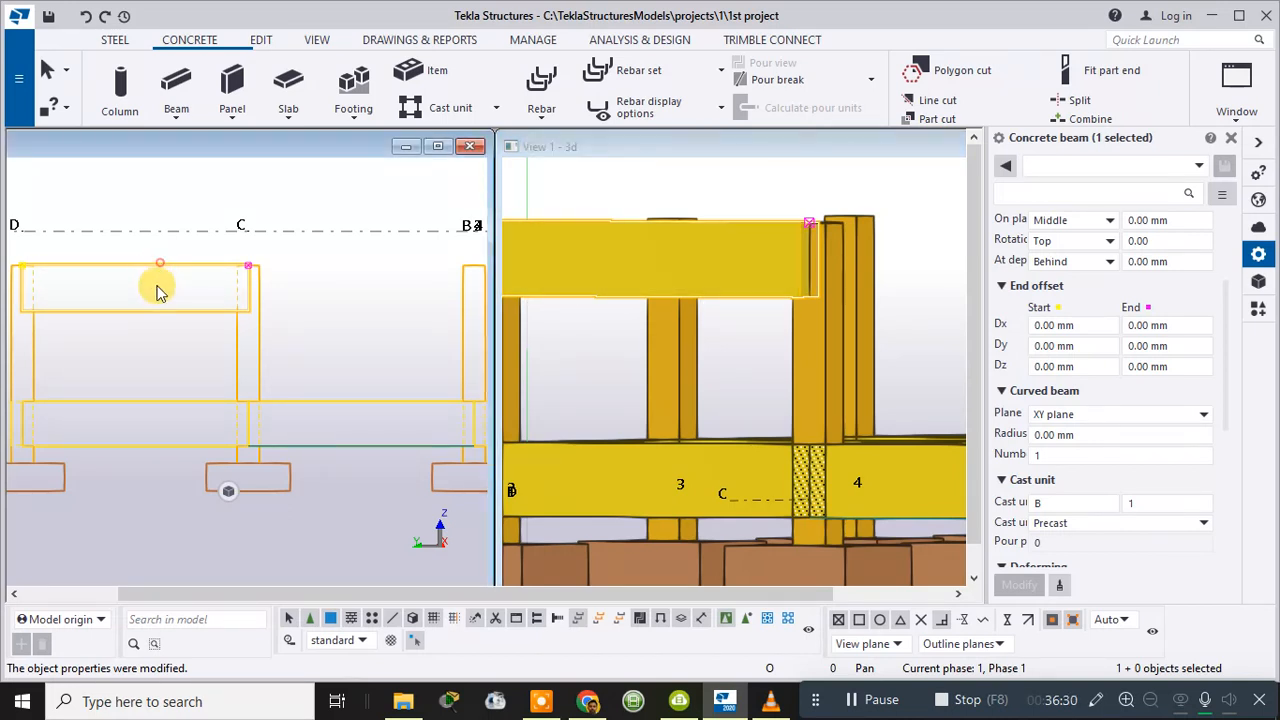
left_click(754, 233)
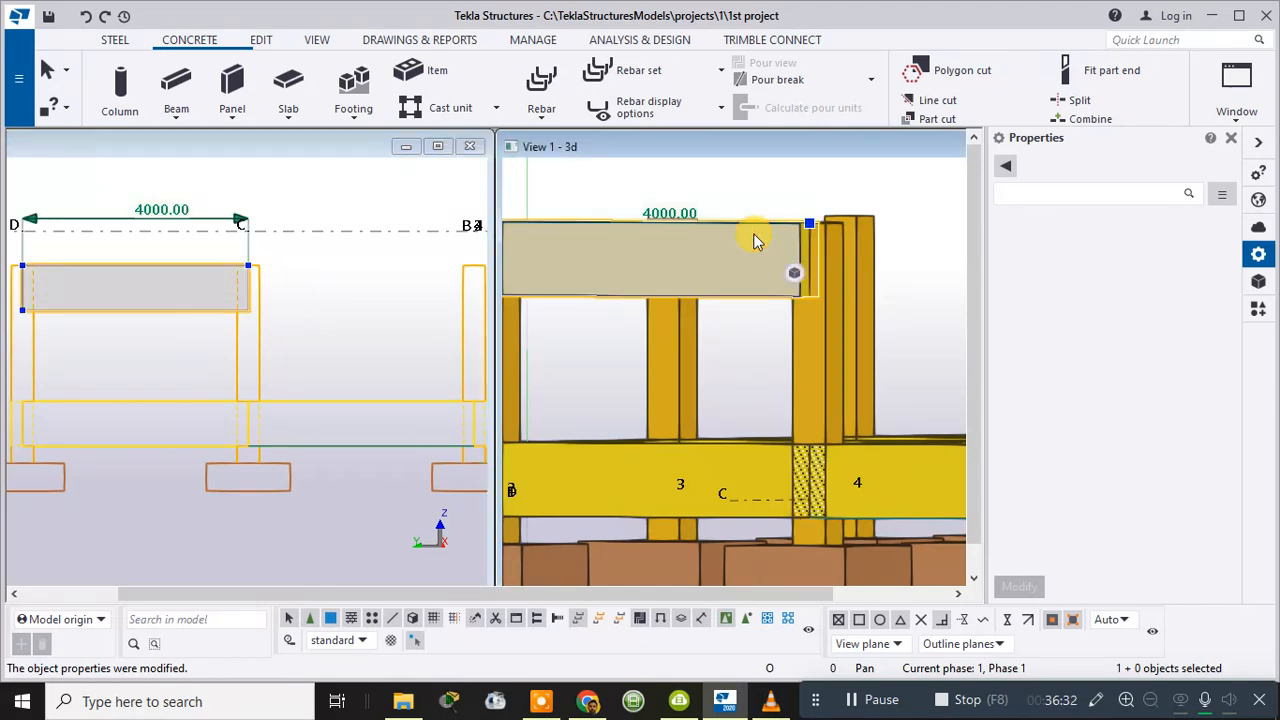
scroll(1072, 266, "down", 2)
scroll(1085, 300, "up", 4)
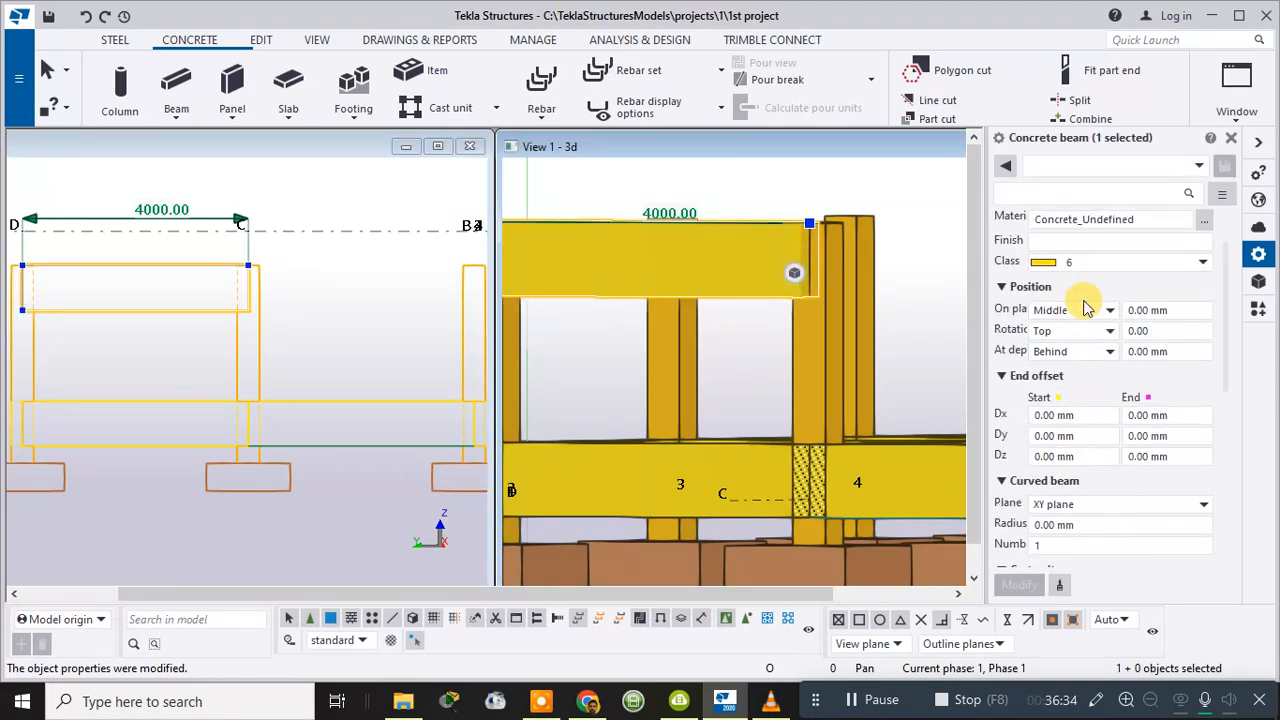
left_click(1083, 356)
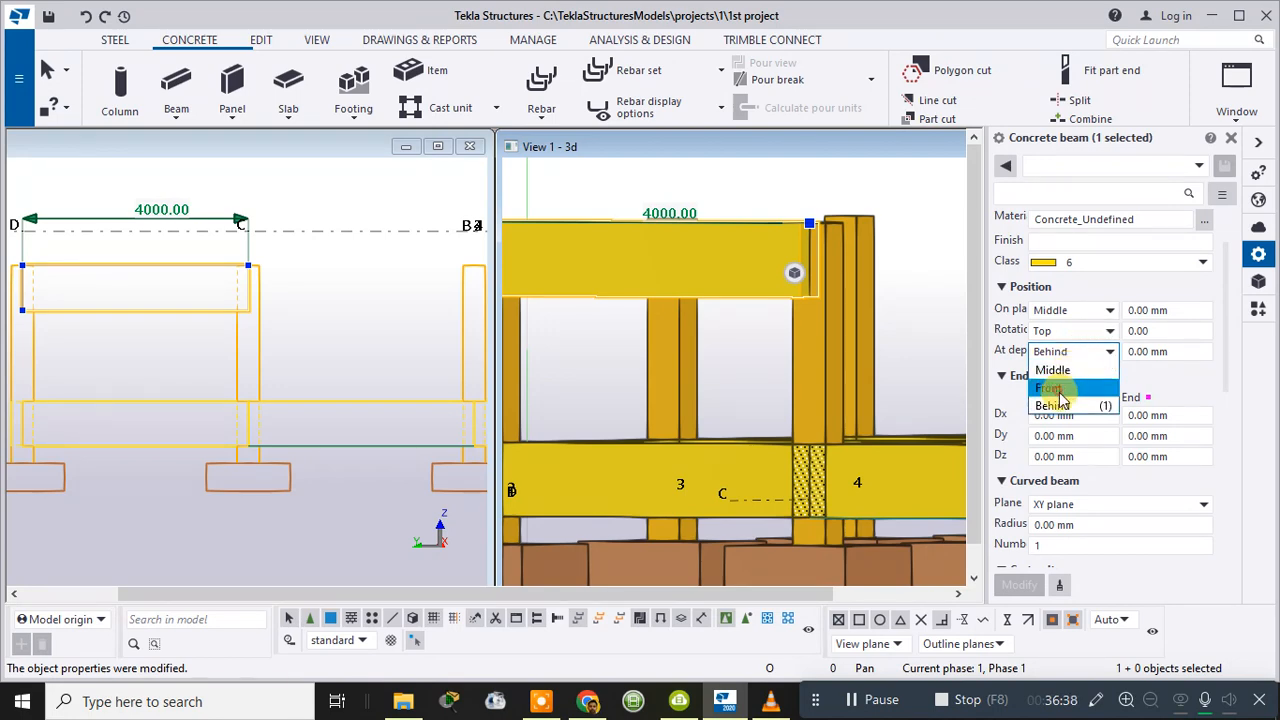
left_click(1050, 388)
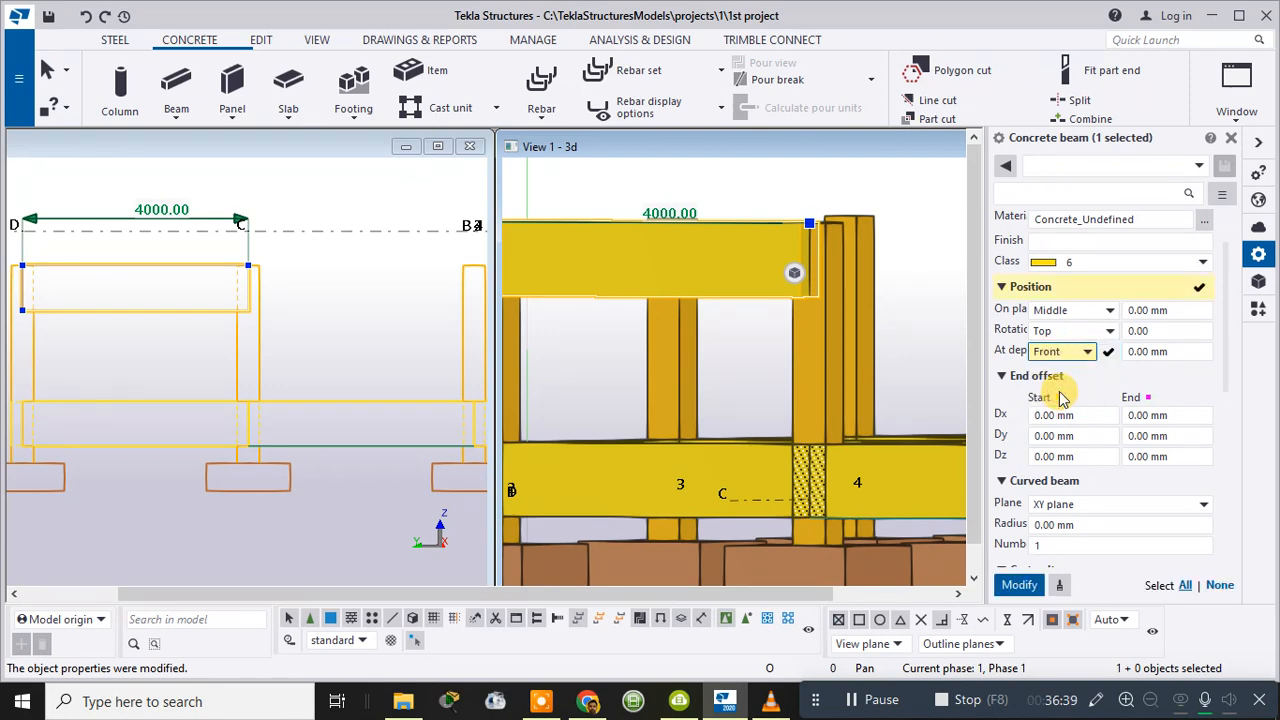
left_click(1018, 584)
scroll(214, 306, "down", 2)
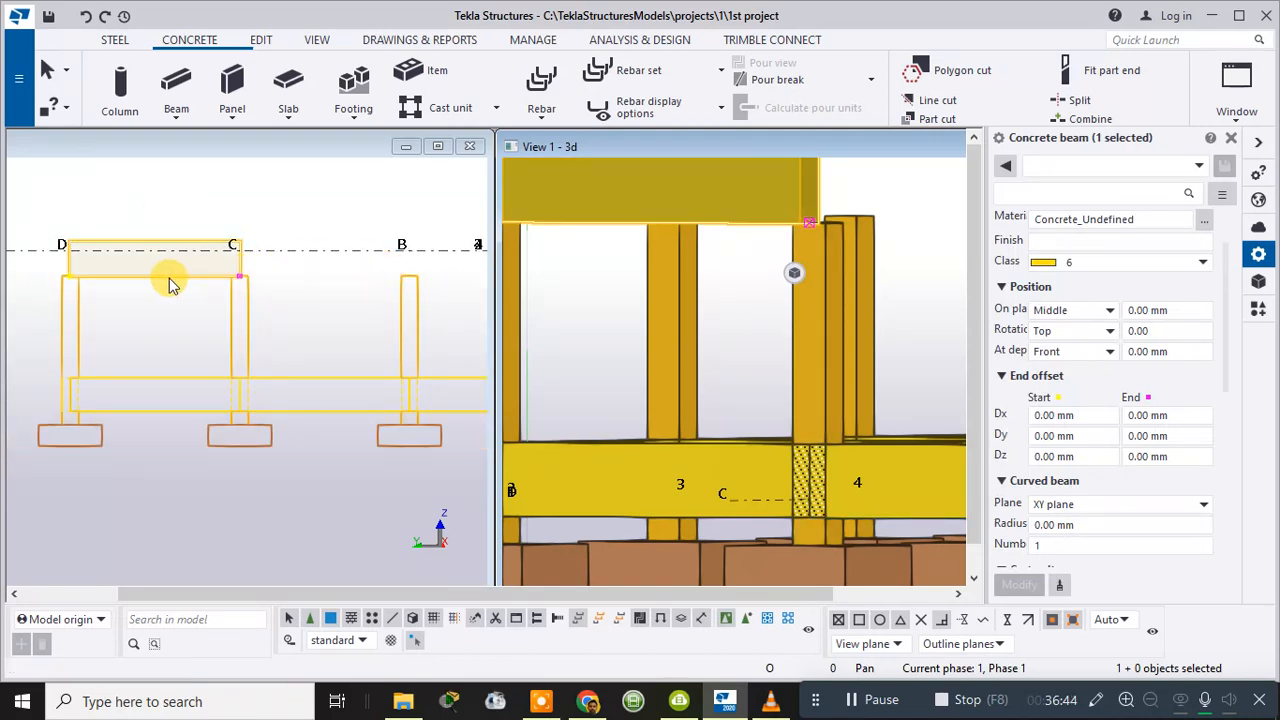
scroll(150, 270, "up", 2)
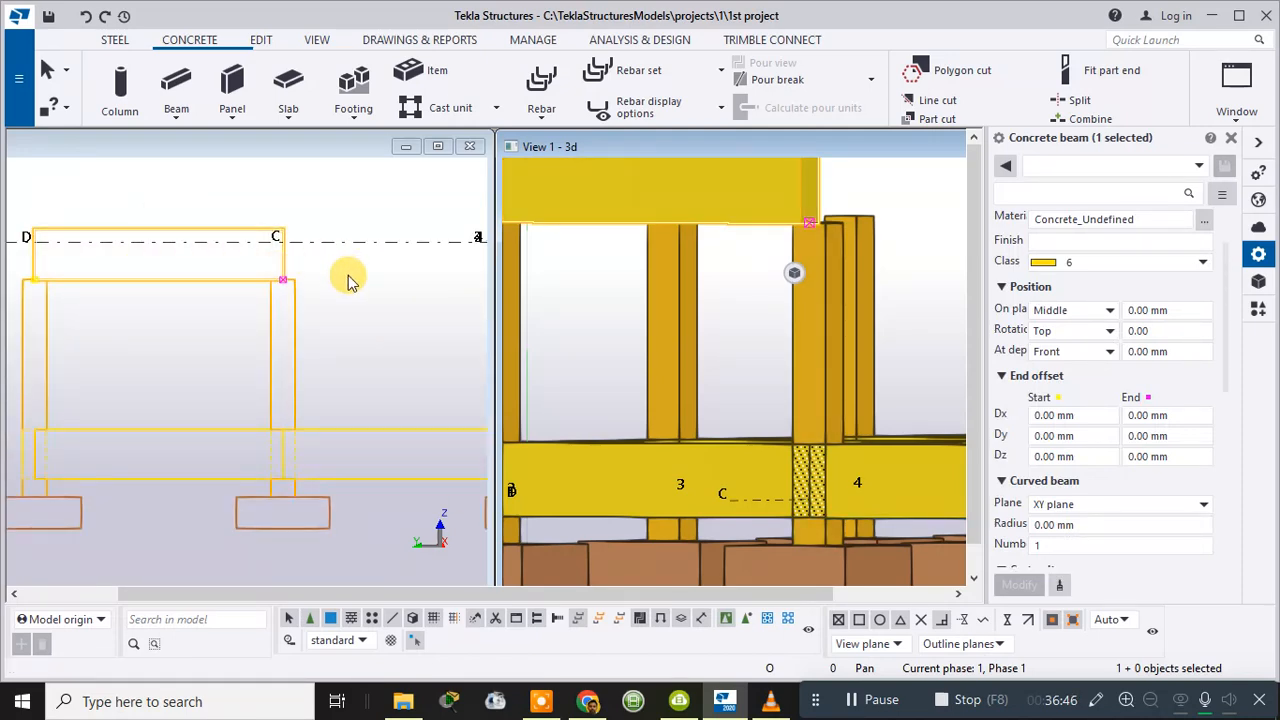
scroll(349, 285, "down", 2)
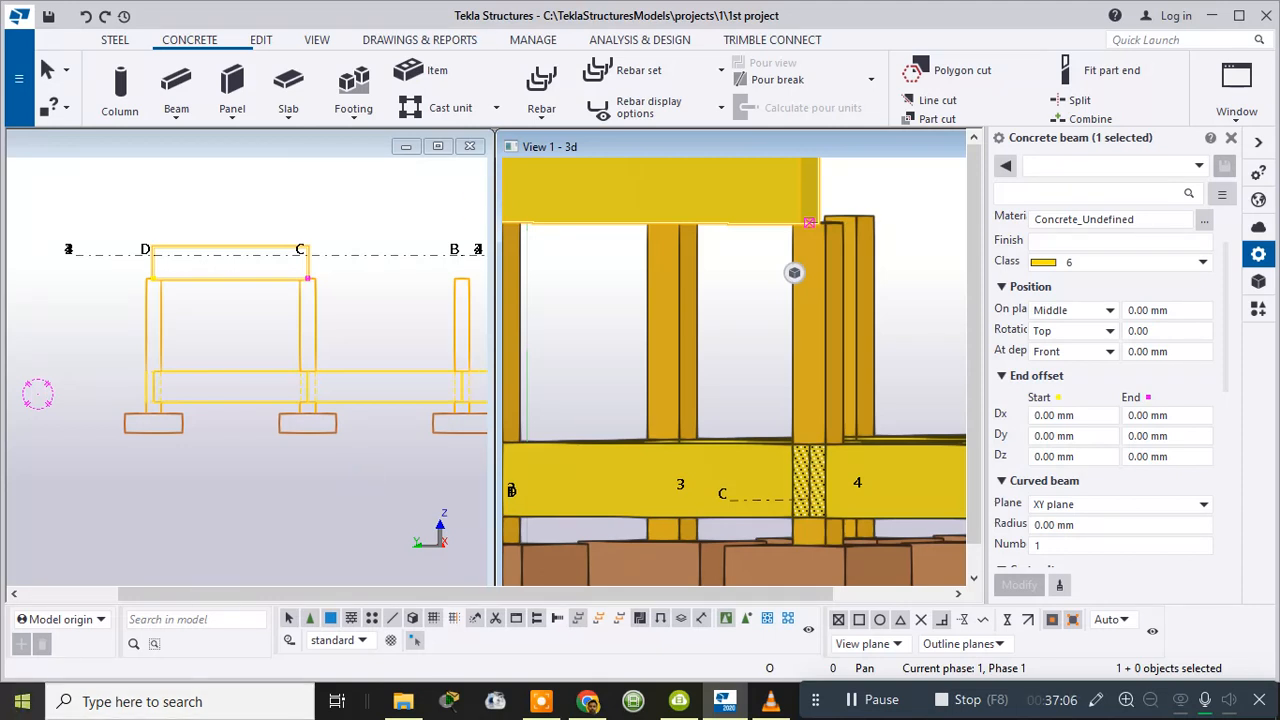
- Try the on-plane position Right for the upper beam between grids D and C
scroll(409, 391, "down", 3)
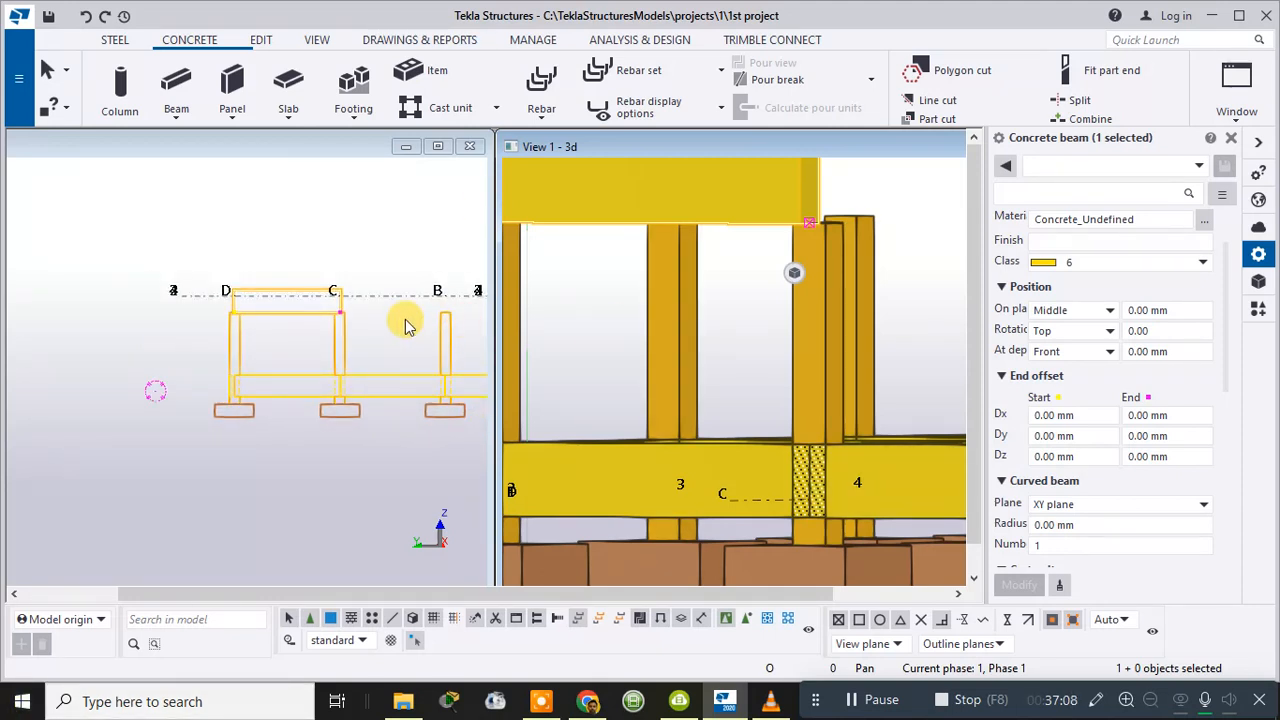
scroll(738, 320, "down", 4)
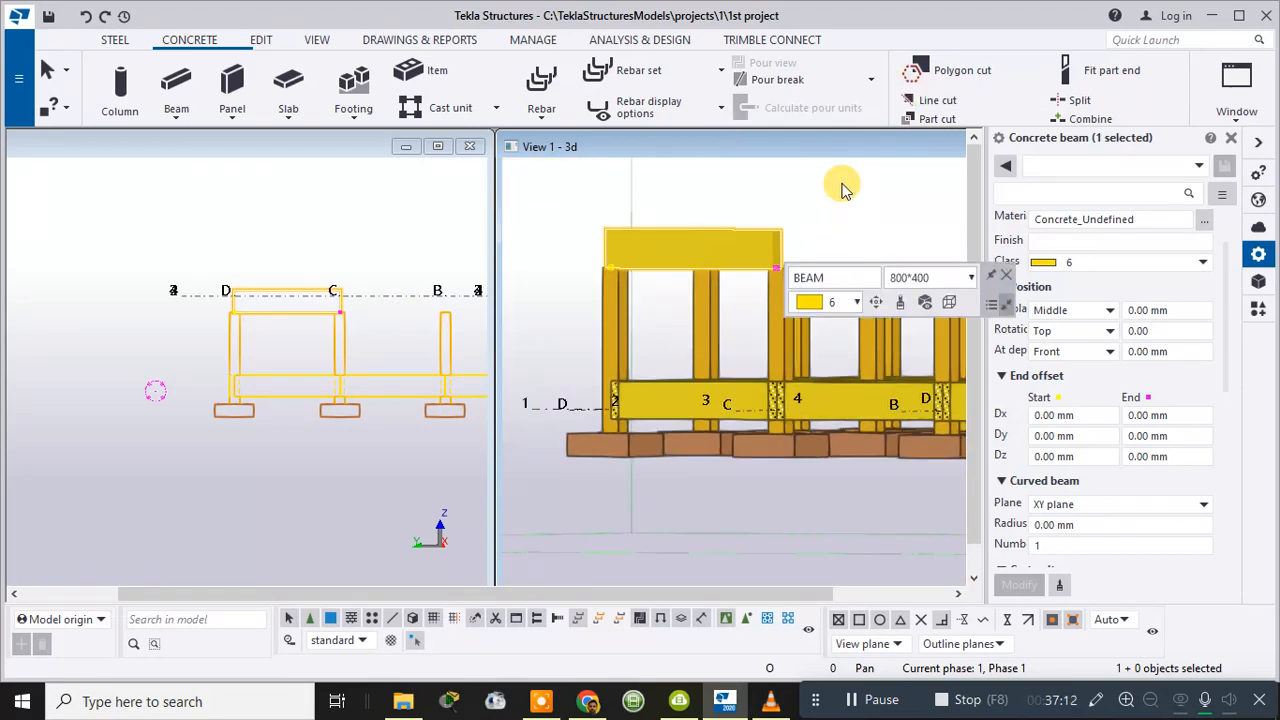
mouse_move(843, 200)
middle_mouse_down()
mouse_move(909, 109)
mouse_move(837, 266)
mouse_move(836, 216)
mouse_move(803, 263)
mouse_move(789, 377)
mouse_move(569, 471)
mouse_move(612, 448)
mouse_move(729, 311)
mouse_move(757, 218)
middle_mouse_up()
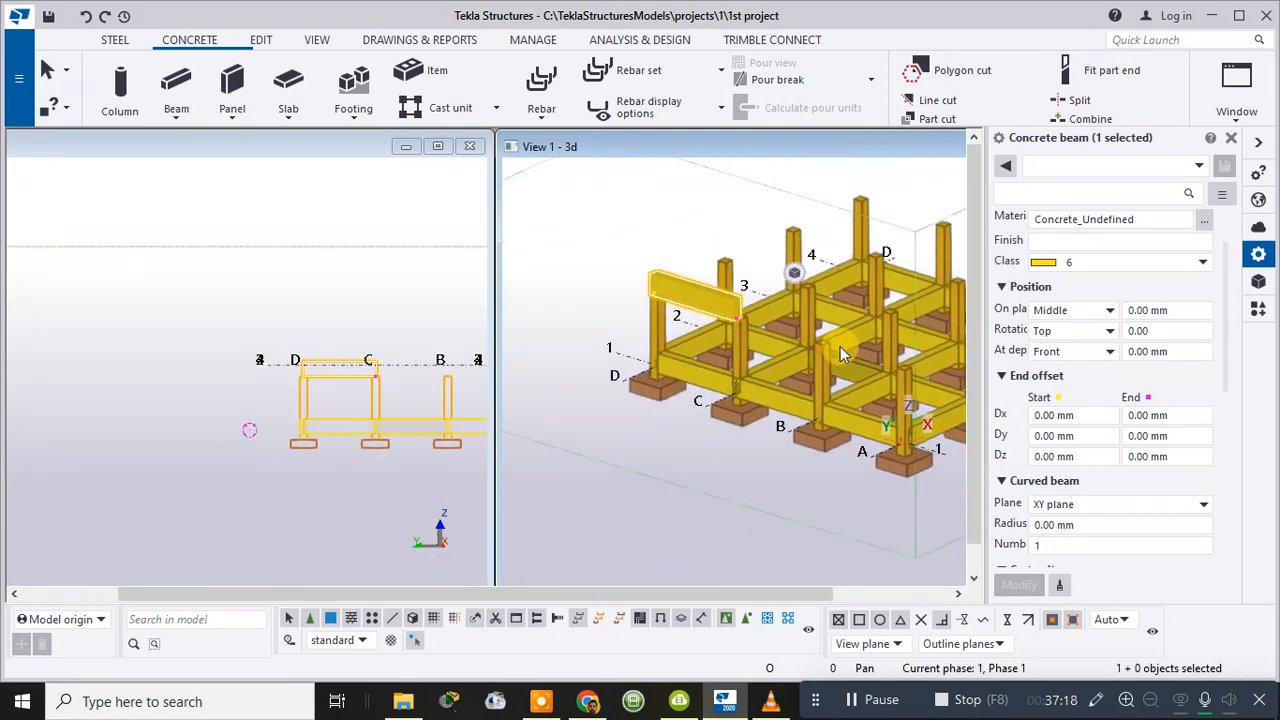
mouse_move(848, 350)
middle_mouse_down("ctrl")
mouse_move(813, 401)
mouse_move(757, 376)
mouse_move(840, 345)
mouse_move(820, 360)
mouse_move(868, 380)
mouse_move(815, 364)
middle_mouse_up("ctrl")
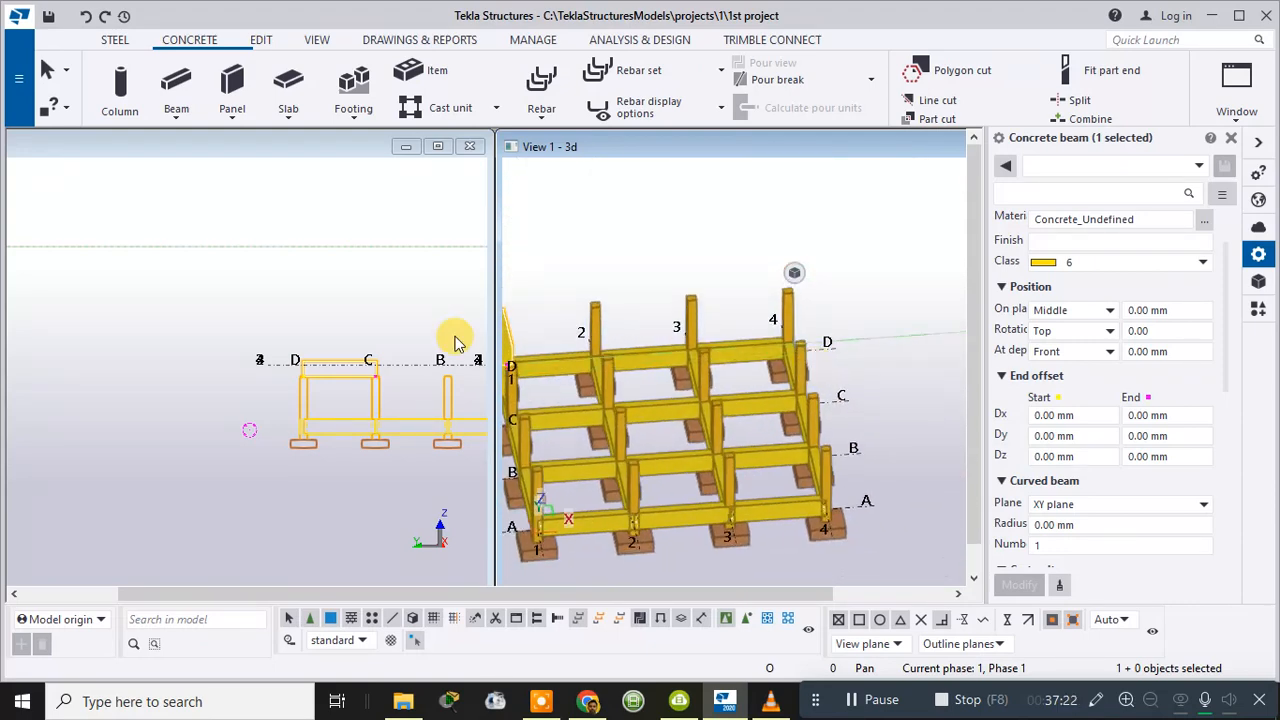
middle_click_drag(451, 337, 274, 313)
scroll(694, 220, "up", 5)
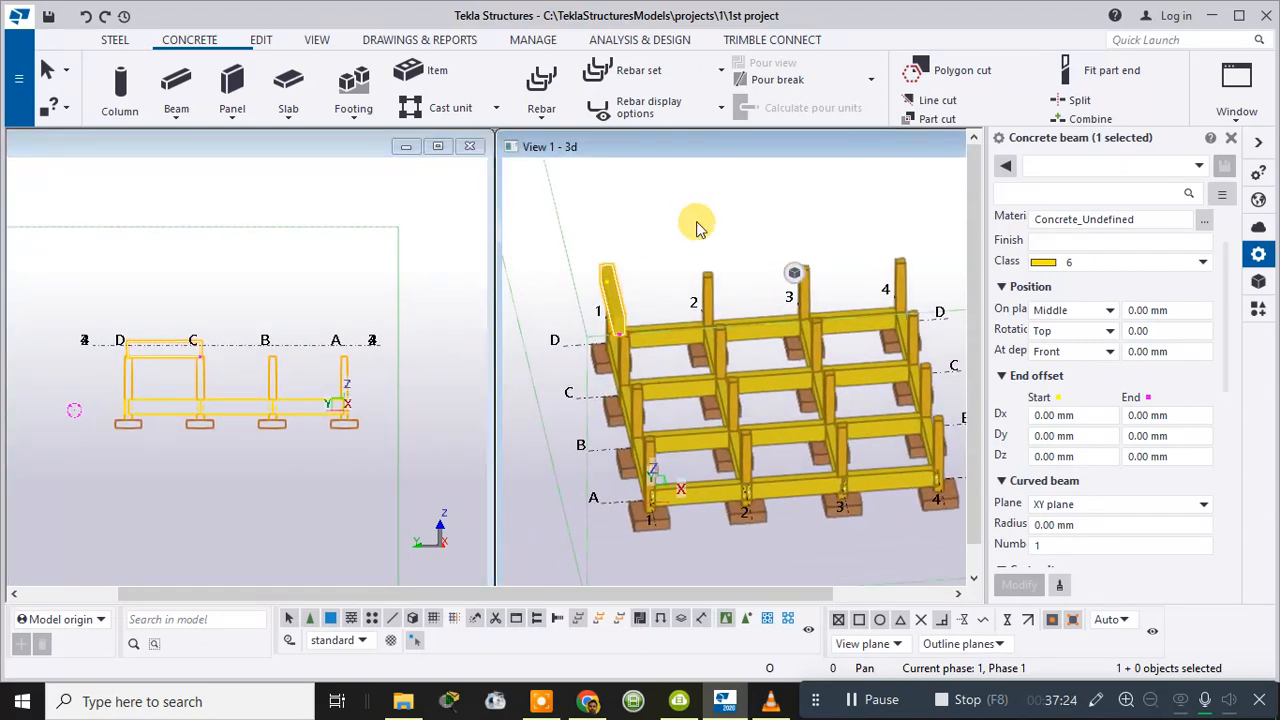
scroll(640, 265, "up", 3)
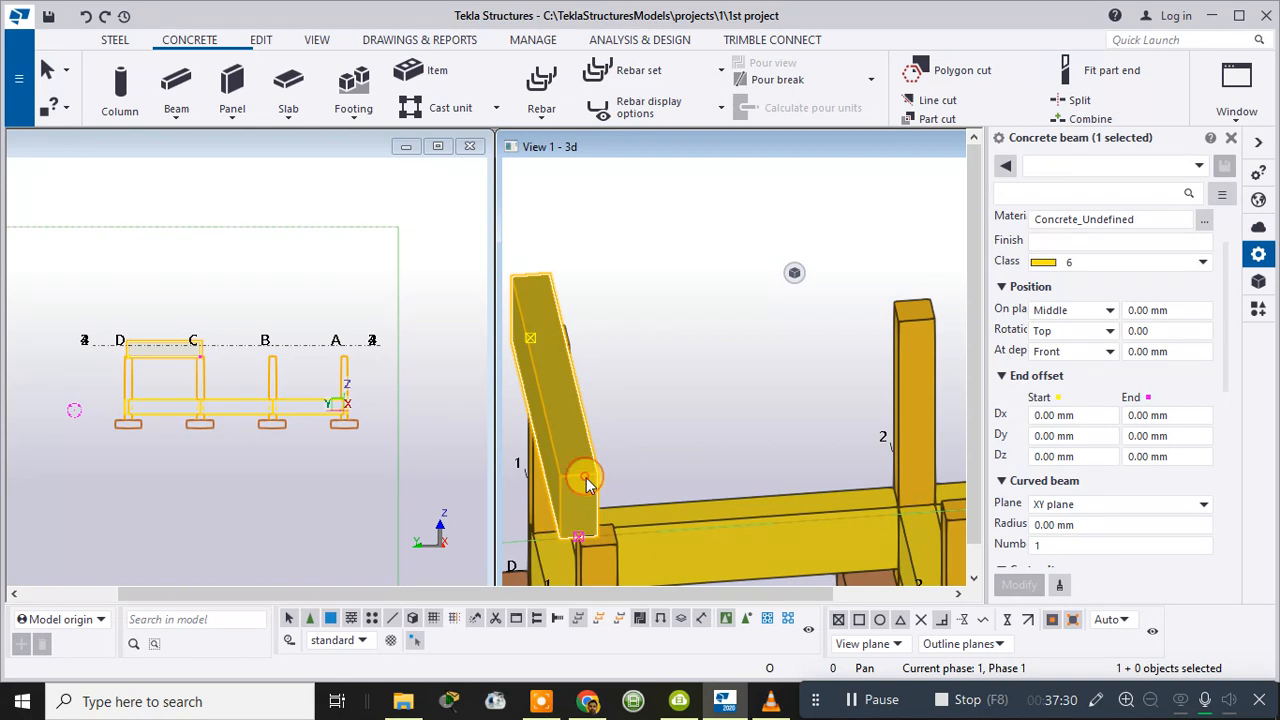
left_click(1109, 311)
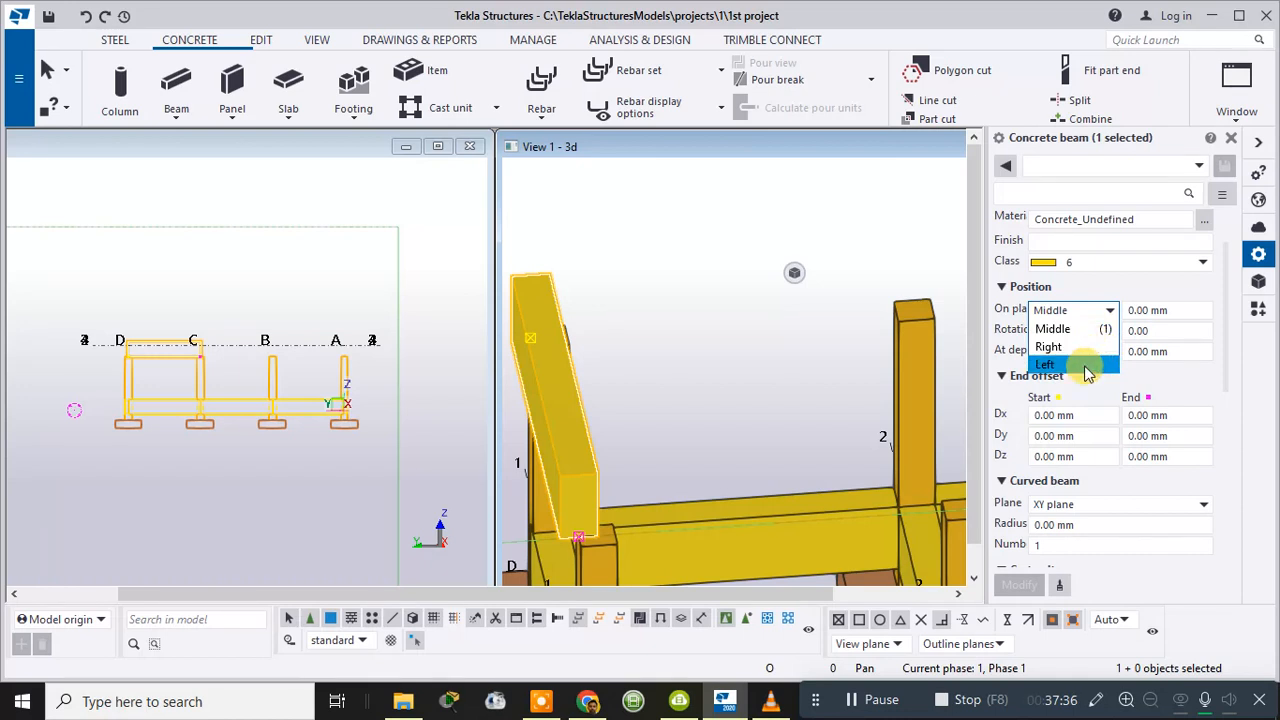
left_click(1060, 347)
left_click(1030, 585)
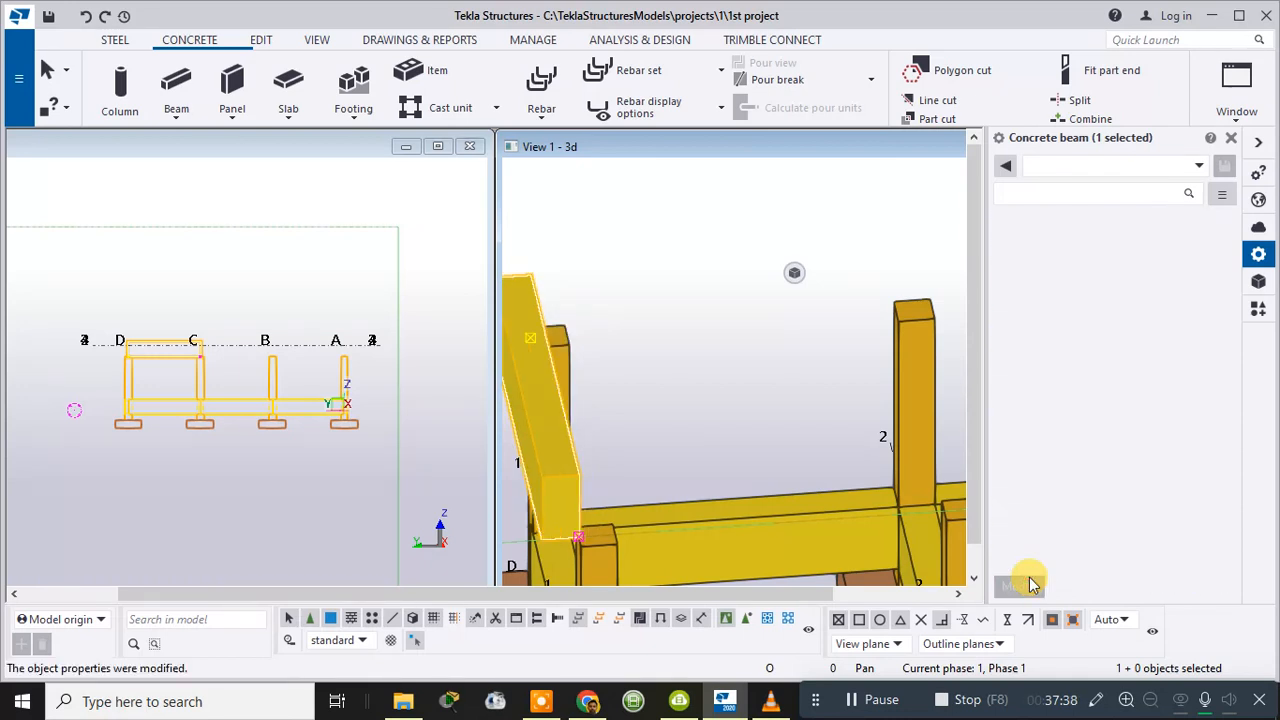
- Set the on-plane position of the upper beam between grids D and C to Left
left_click(1071, 316)
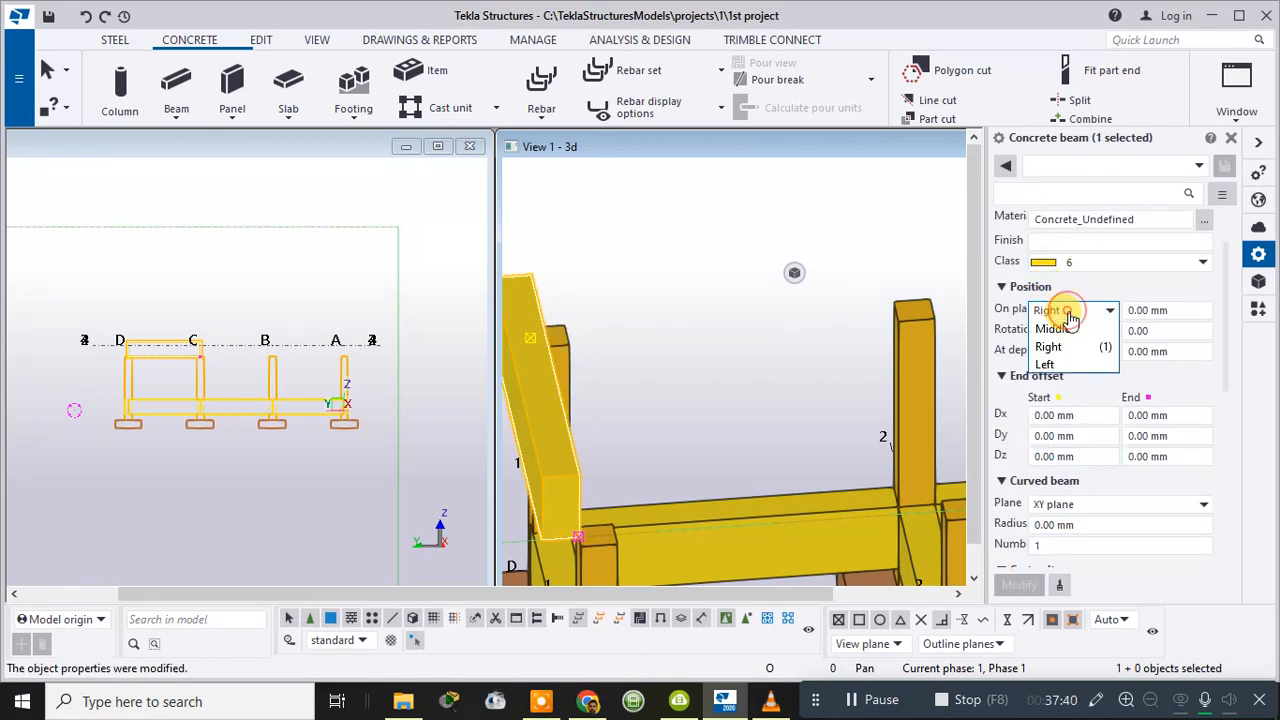
left_click(1045, 364)
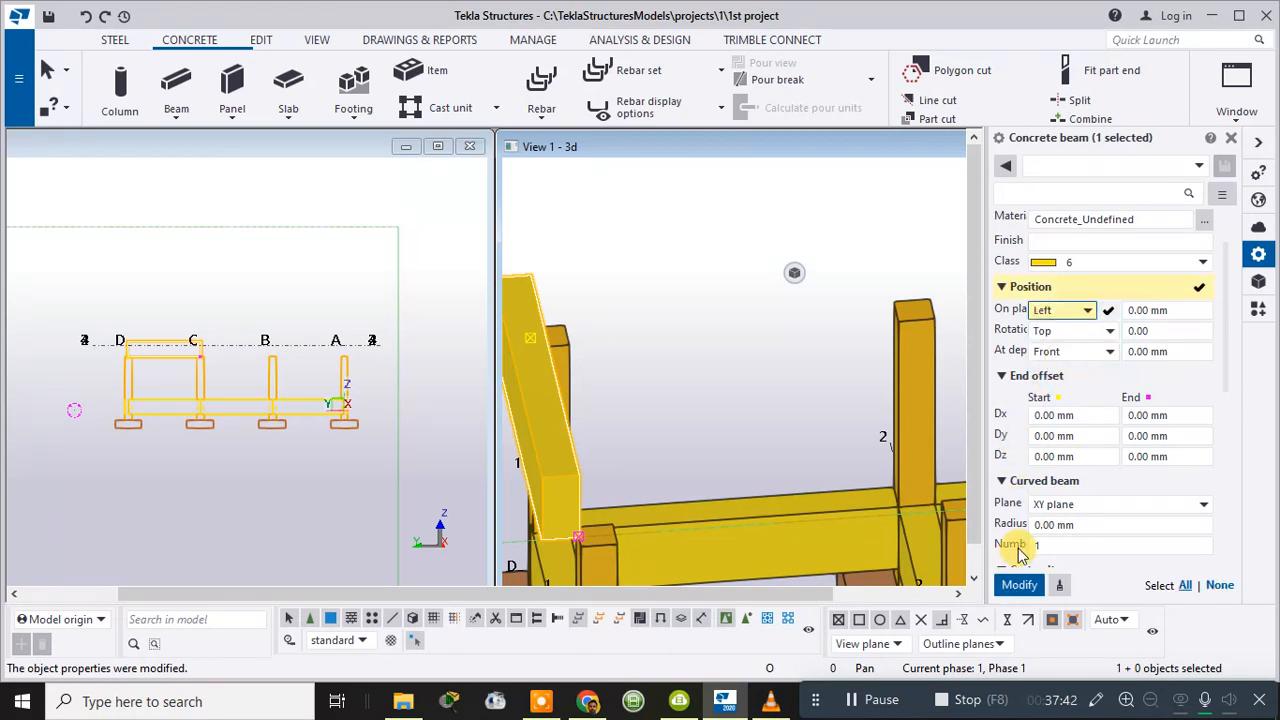
left_click(1020, 586)
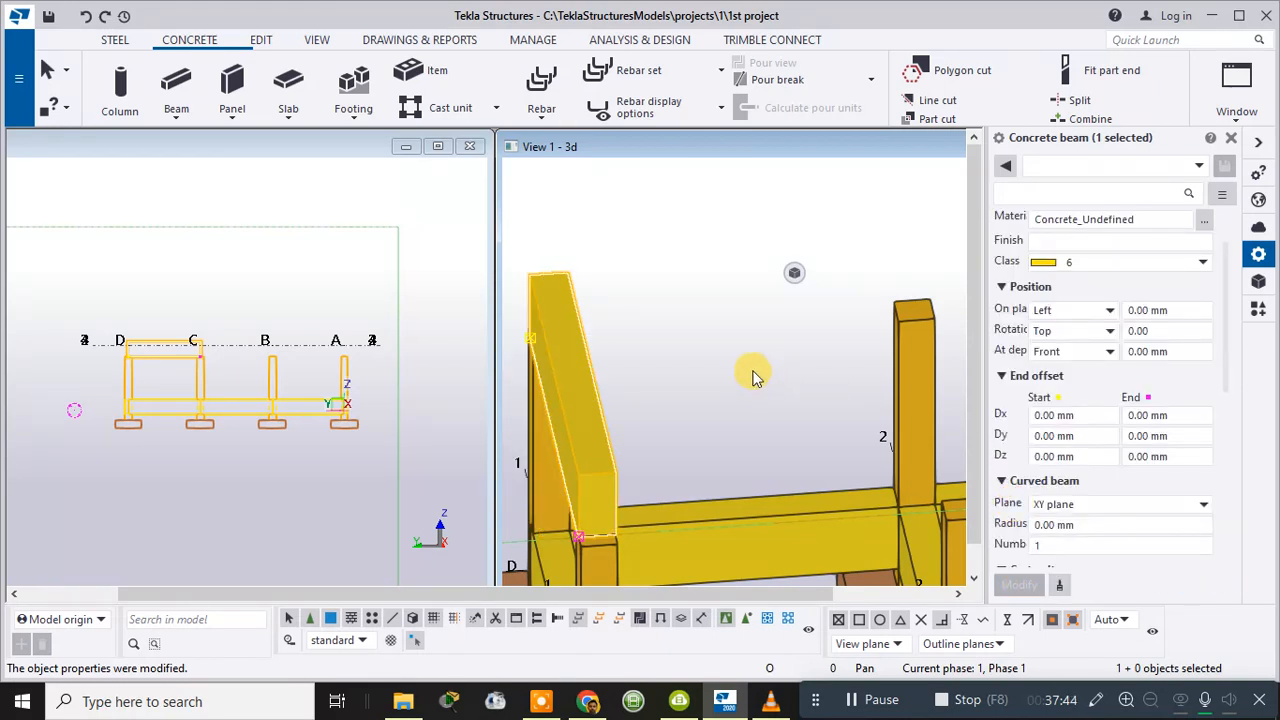
middle_click_drag(755, 377, 760, 276)
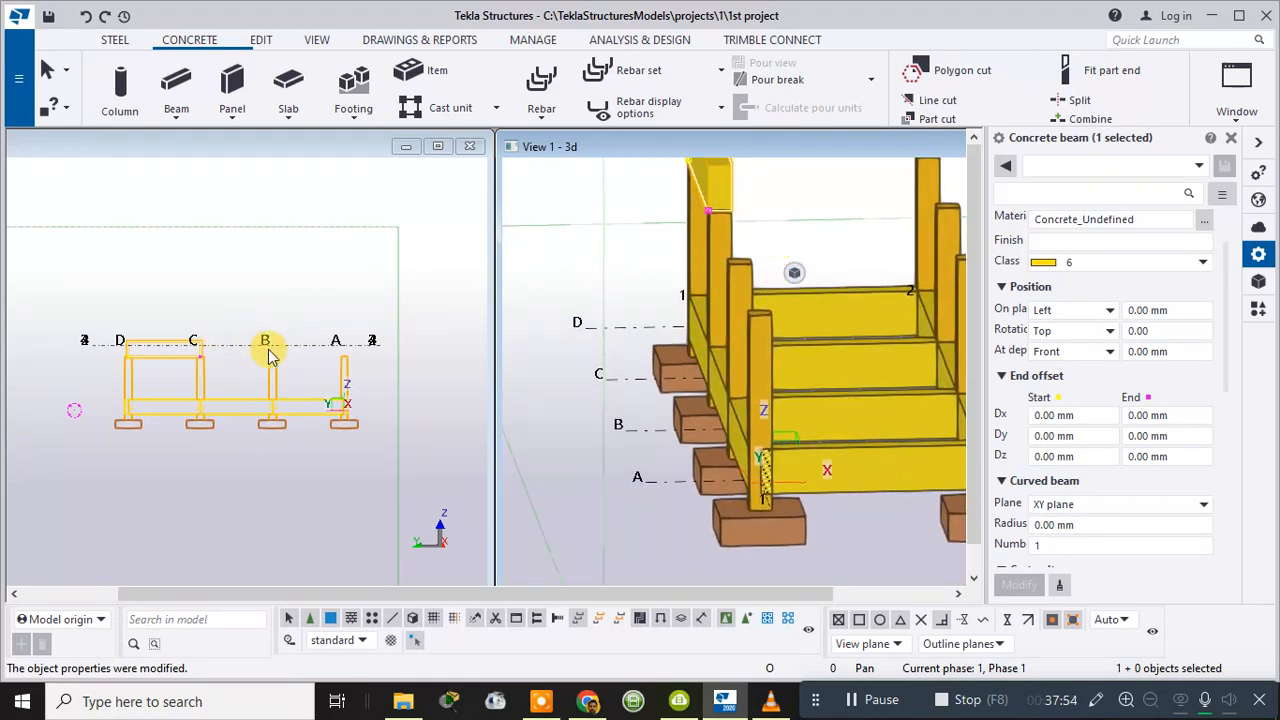
- Start a linear copy of the upper beam between grids D and C on grid line 1
left_click(183, 349)
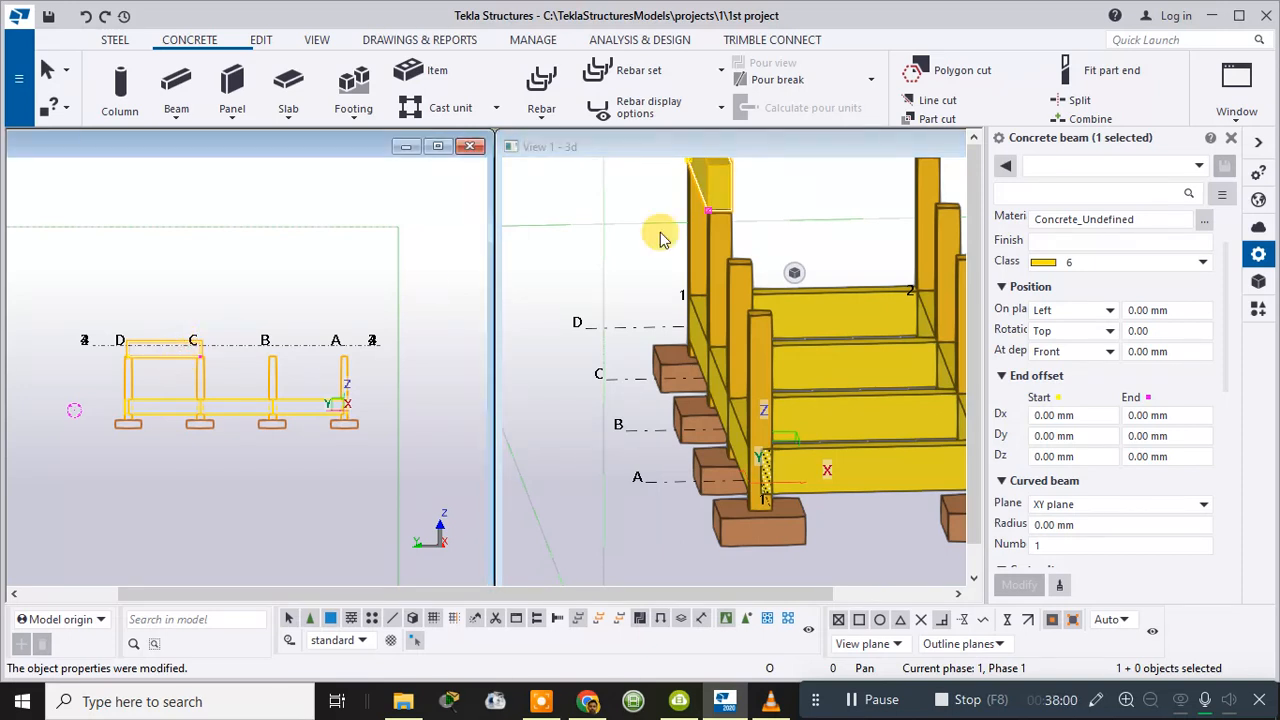
left_click(713, 199)
right_click(713, 199)
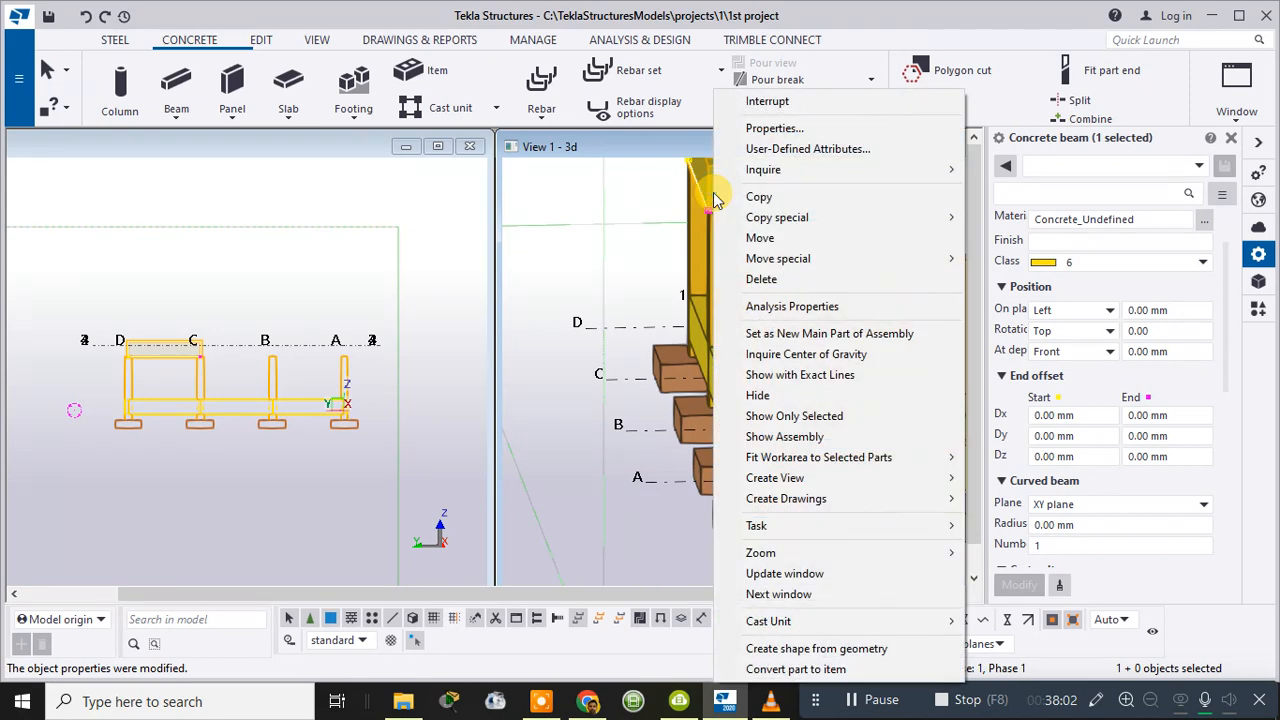
mouse_move(952, 216)
left_click(1092, 219)
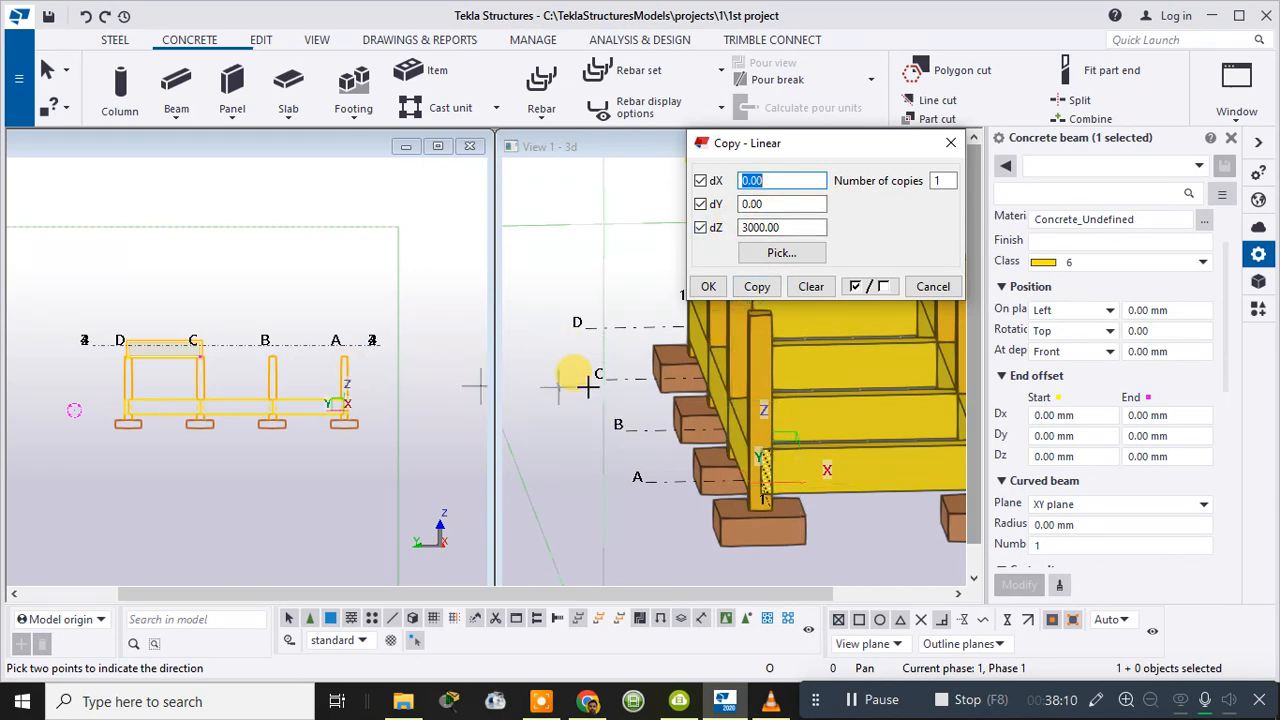
middle_click_drag(598, 406, 680, 517)
scroll(780, 412, "down", 4)
middle_click_drag(790, 383, 653, 350)
scroll(658, 411, "down", 2)
scroll(703, 360, "up", 1)
scroll(703, 360, "up", 1)
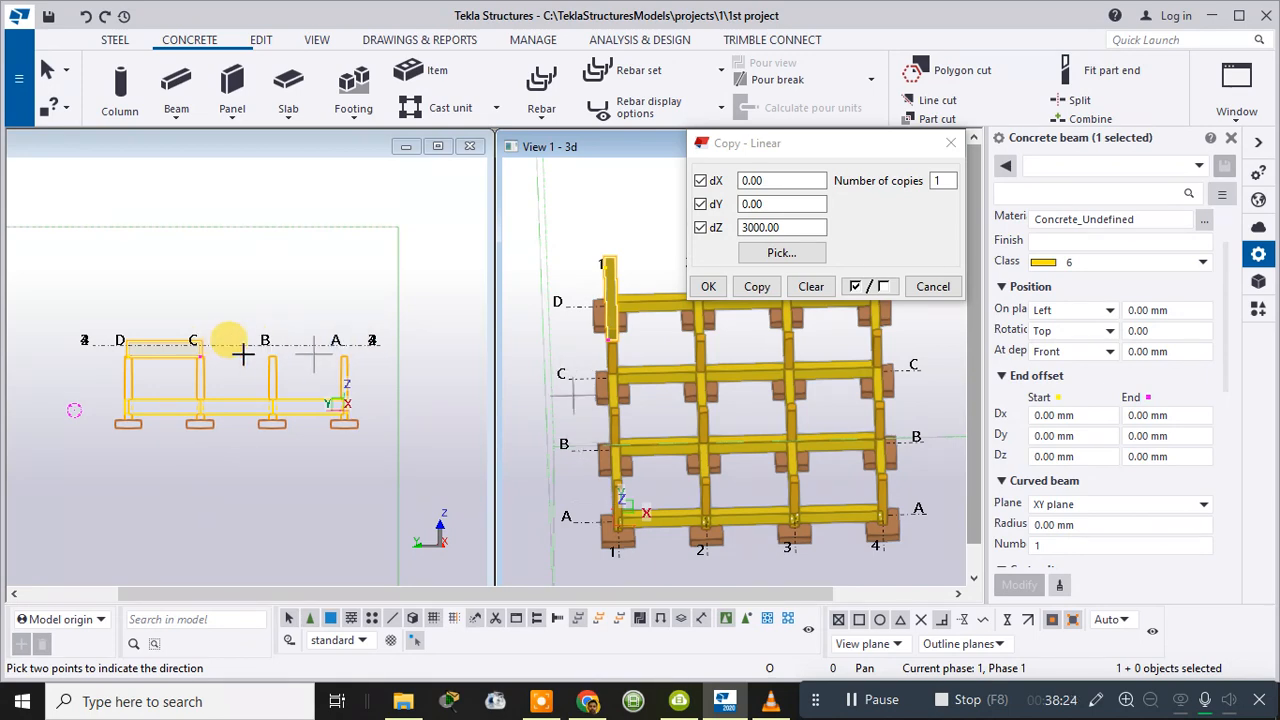
- Make 2 linear copies of the upper beam towards grid A with dY -4000 and dZ 0, and end the copy command
left_click(938, 181)
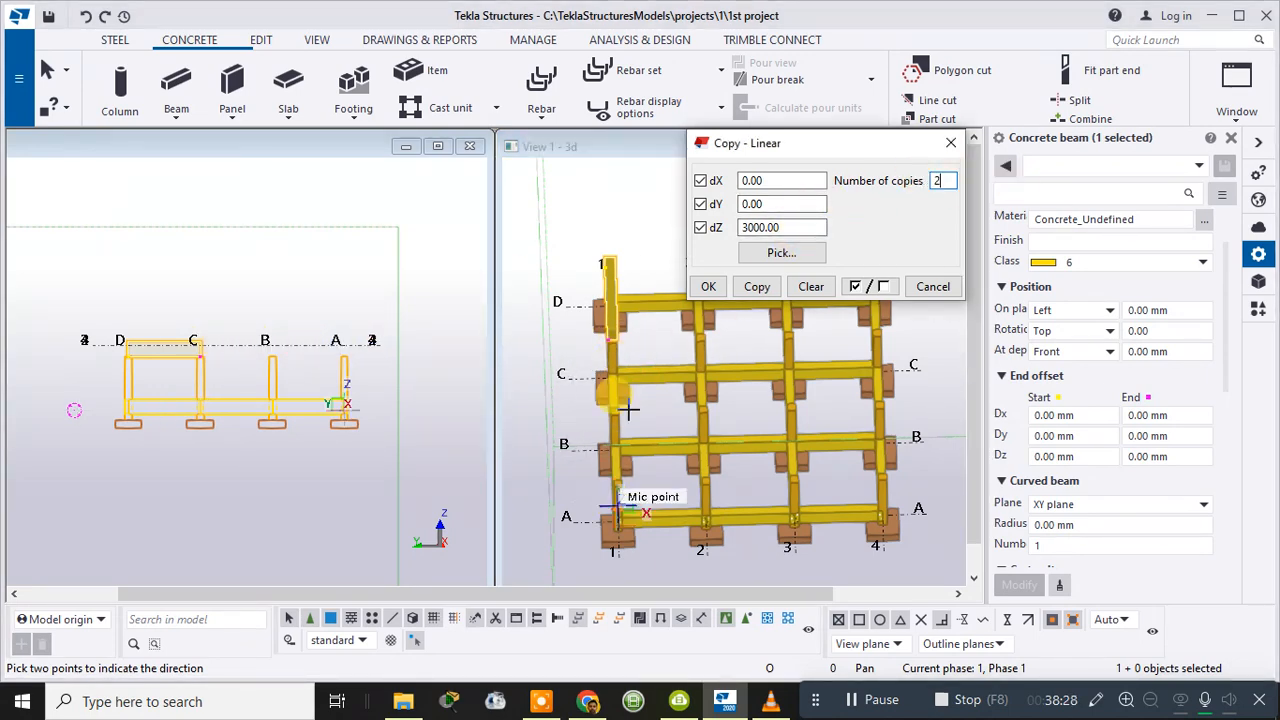
double_click(782, 228)
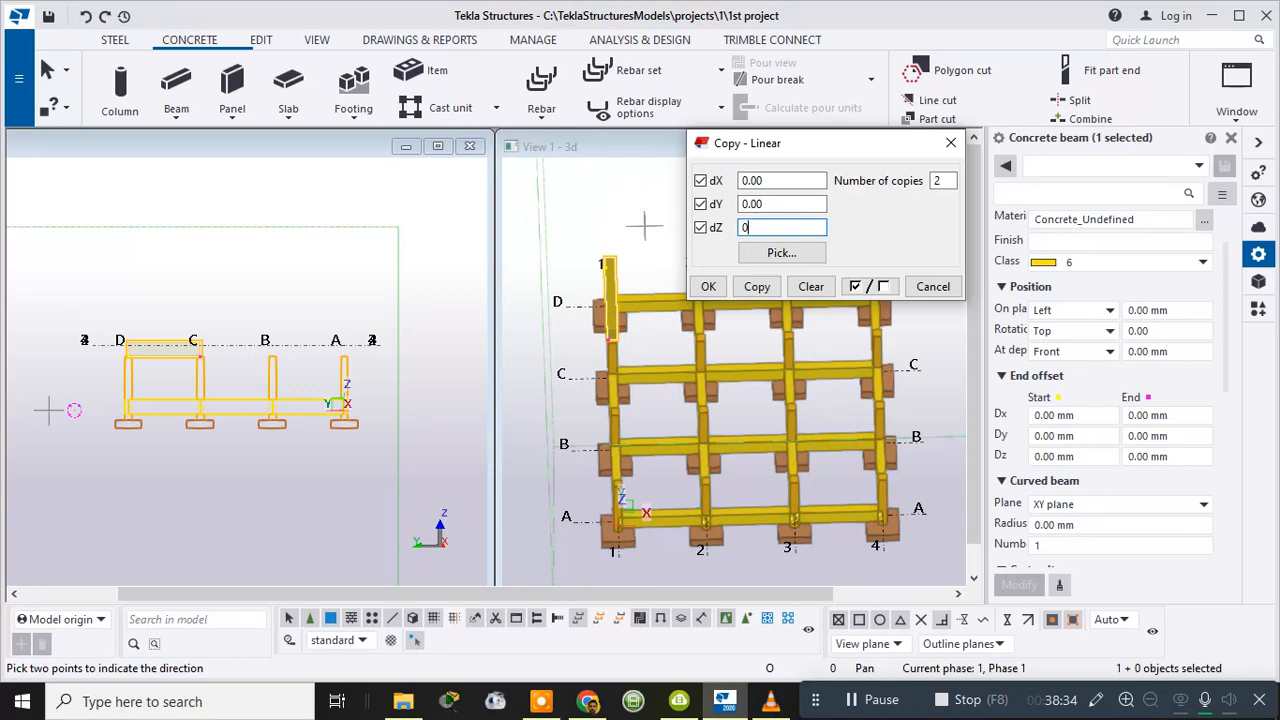
double_click(762, 204)
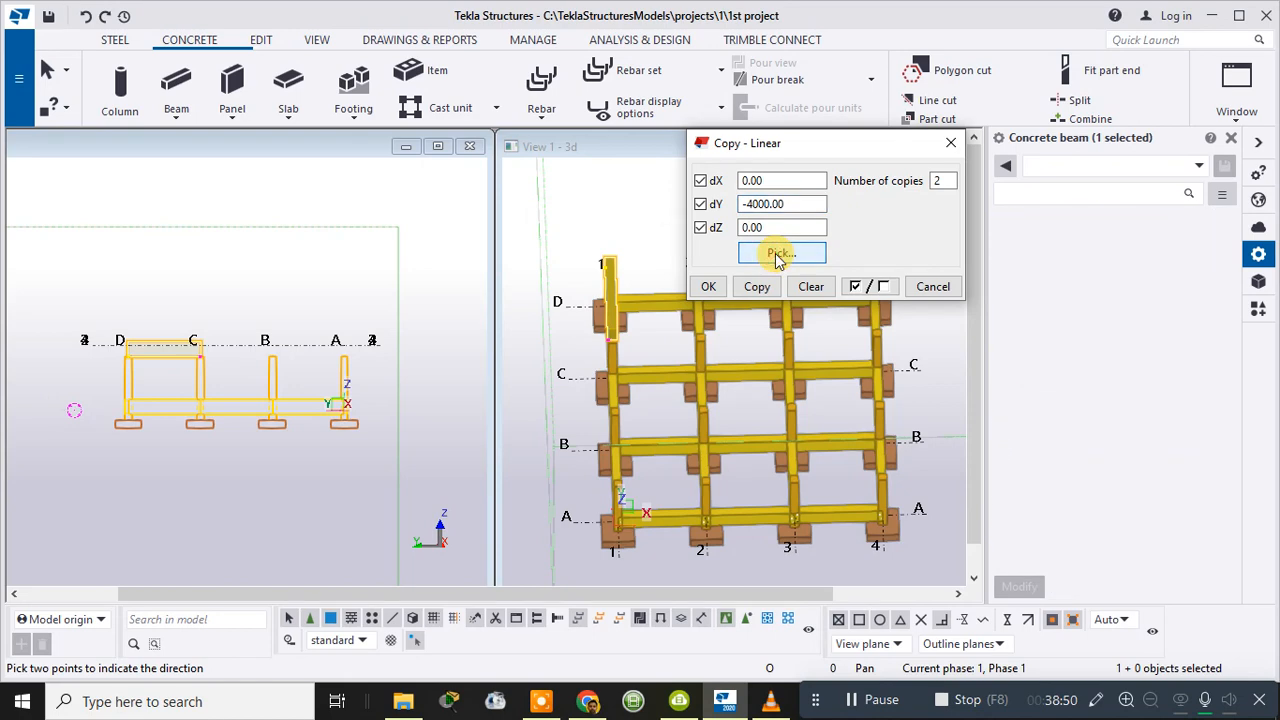
scroll(126, 357, "up", 5)
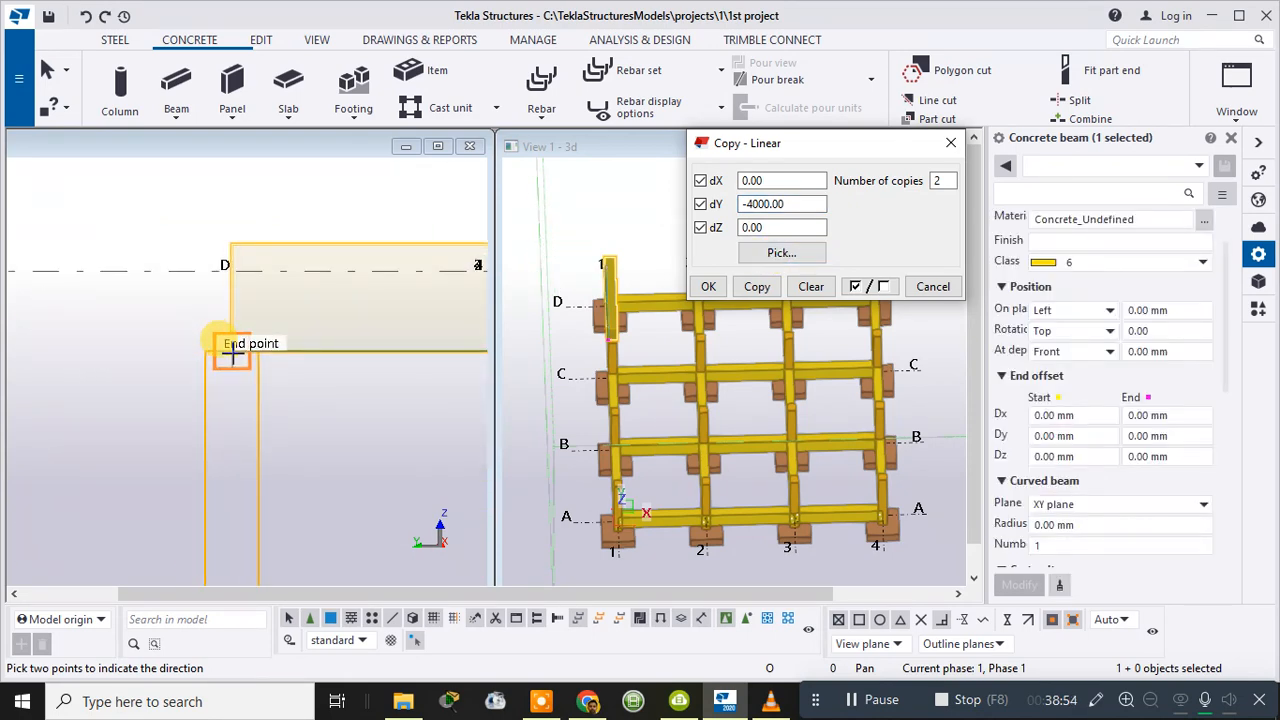
left_click(232, 352)
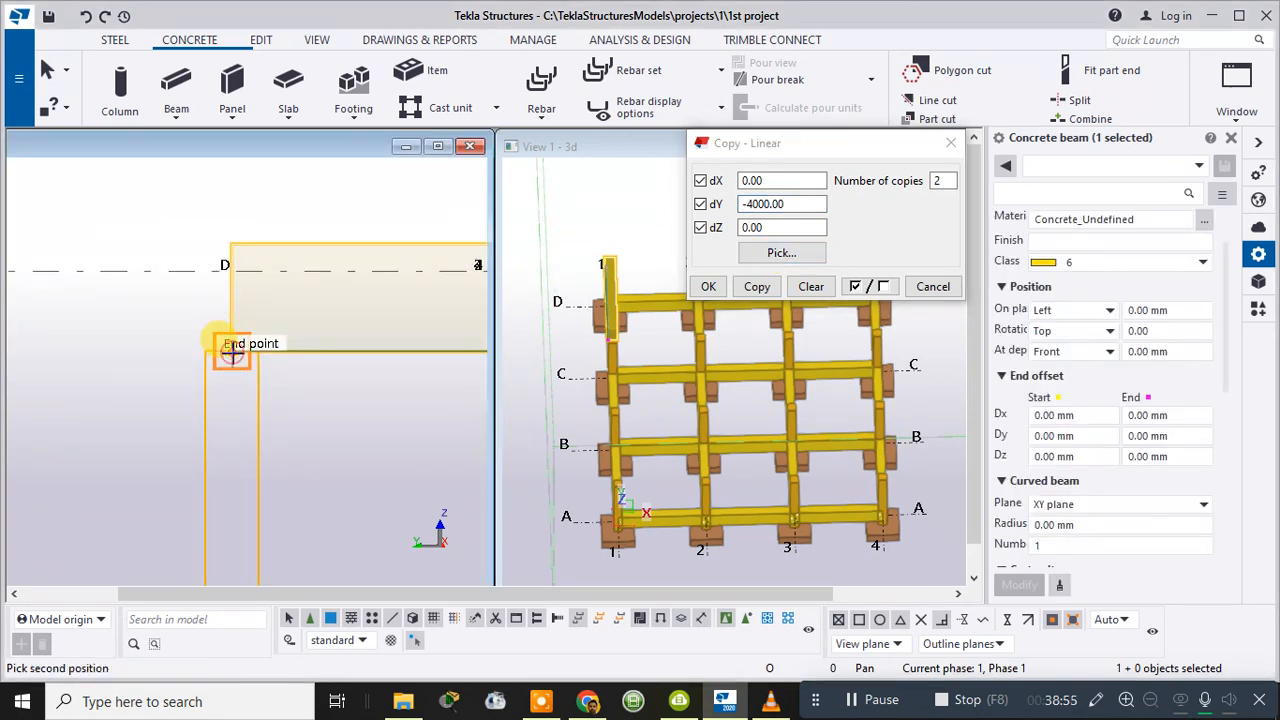
left_click(758, 288)
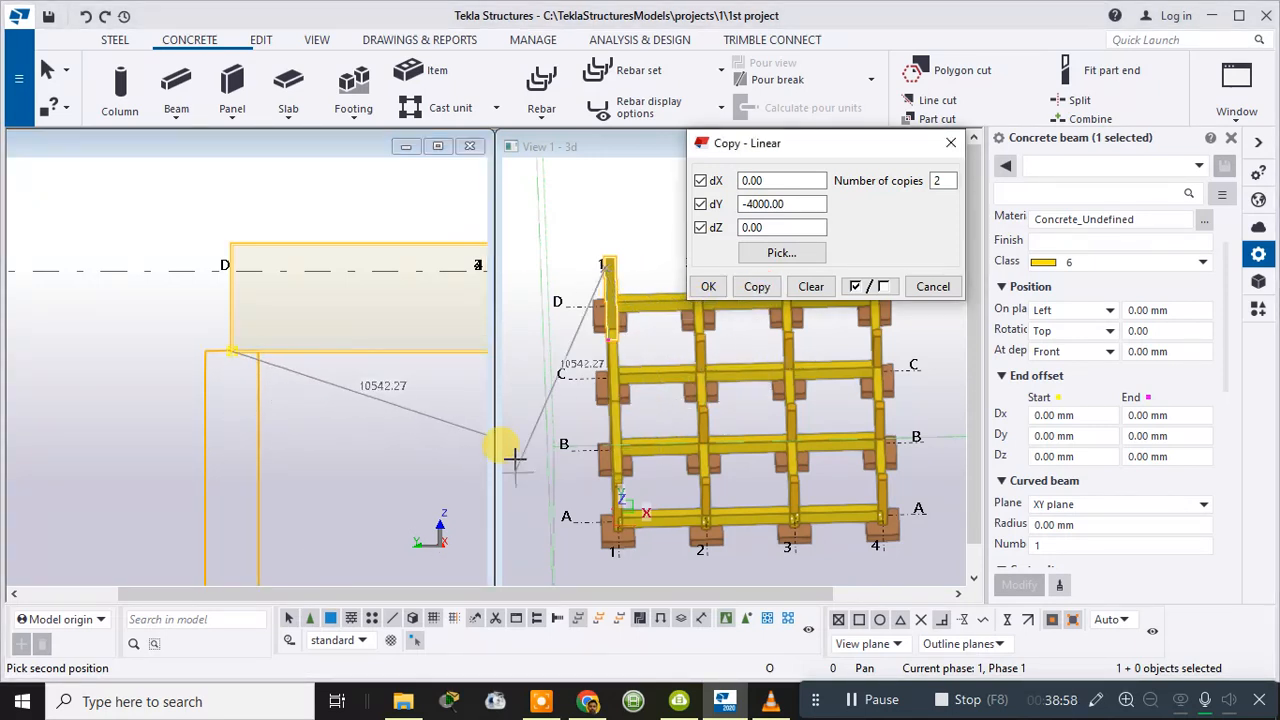
key("Escape")
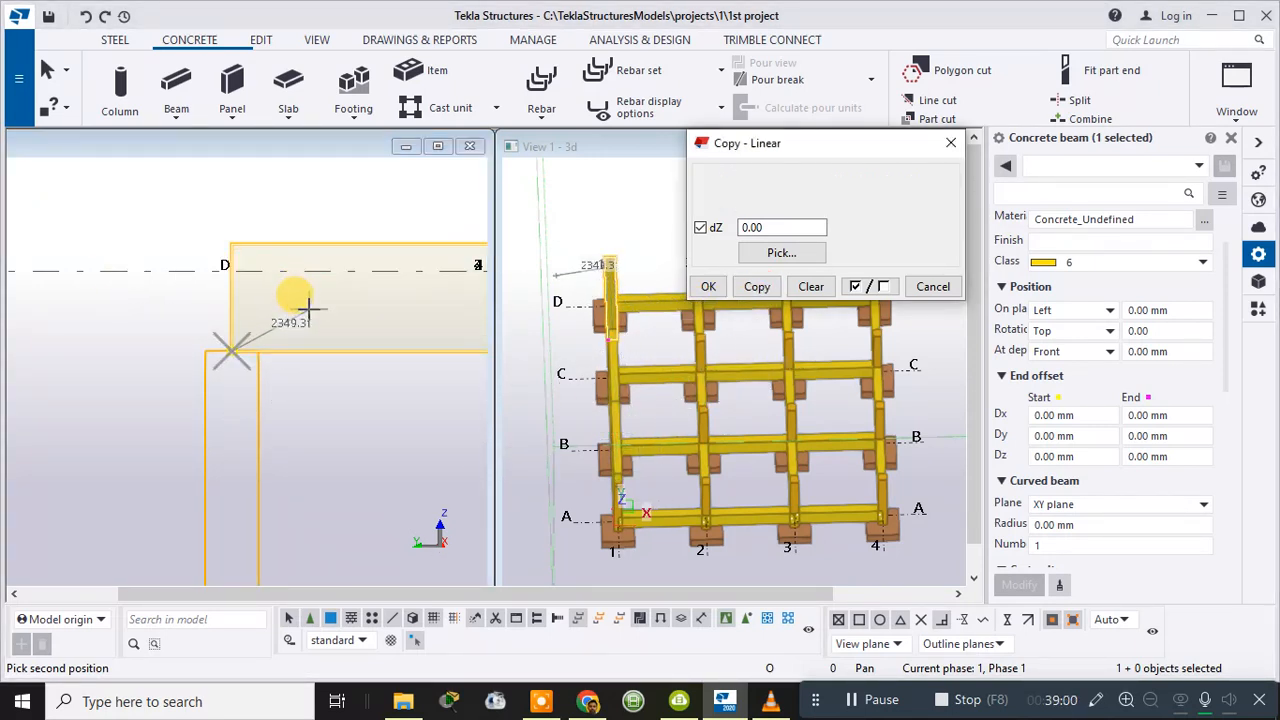
scroll(328, 468, "down", 3)
scroll(331, 443, "down", 5)
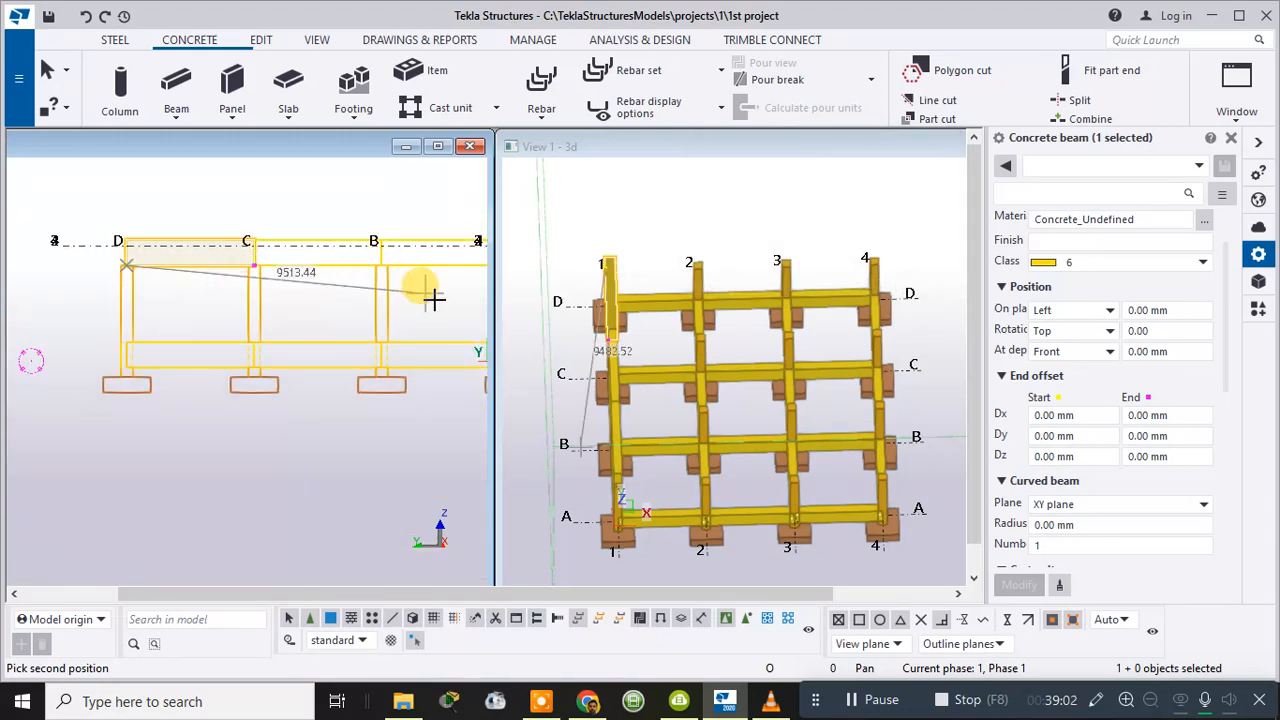
key("Escape")
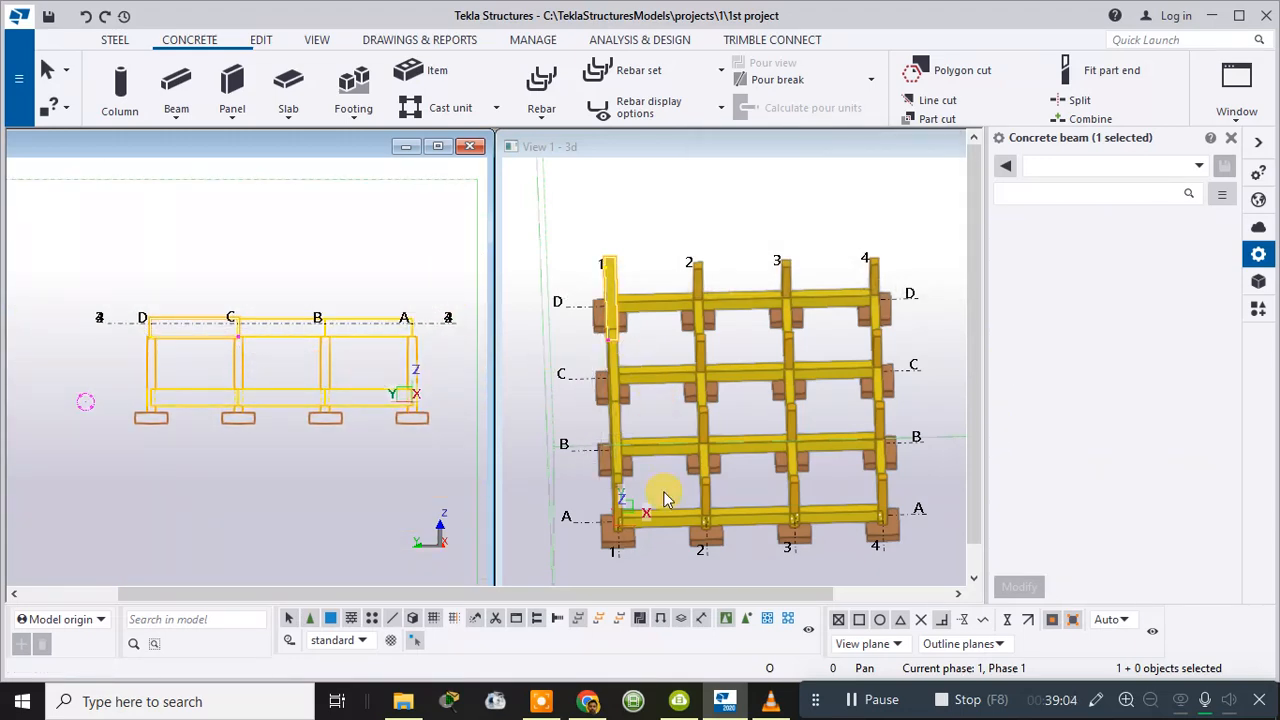
- Select the three upper beams along grid line 1 and start a linear copy of them
middle_click_drag(660, 480, 612, 212, "ctrl")
left_click(658, 190)
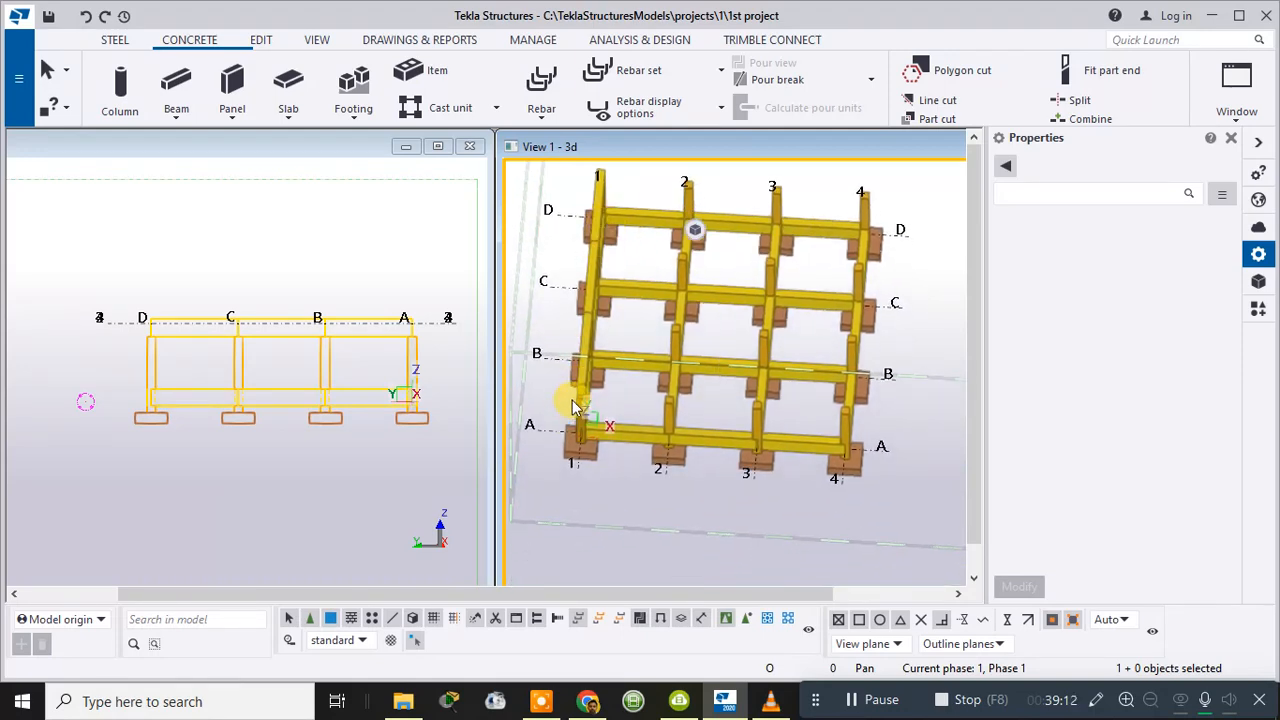
left_click(588, 298)
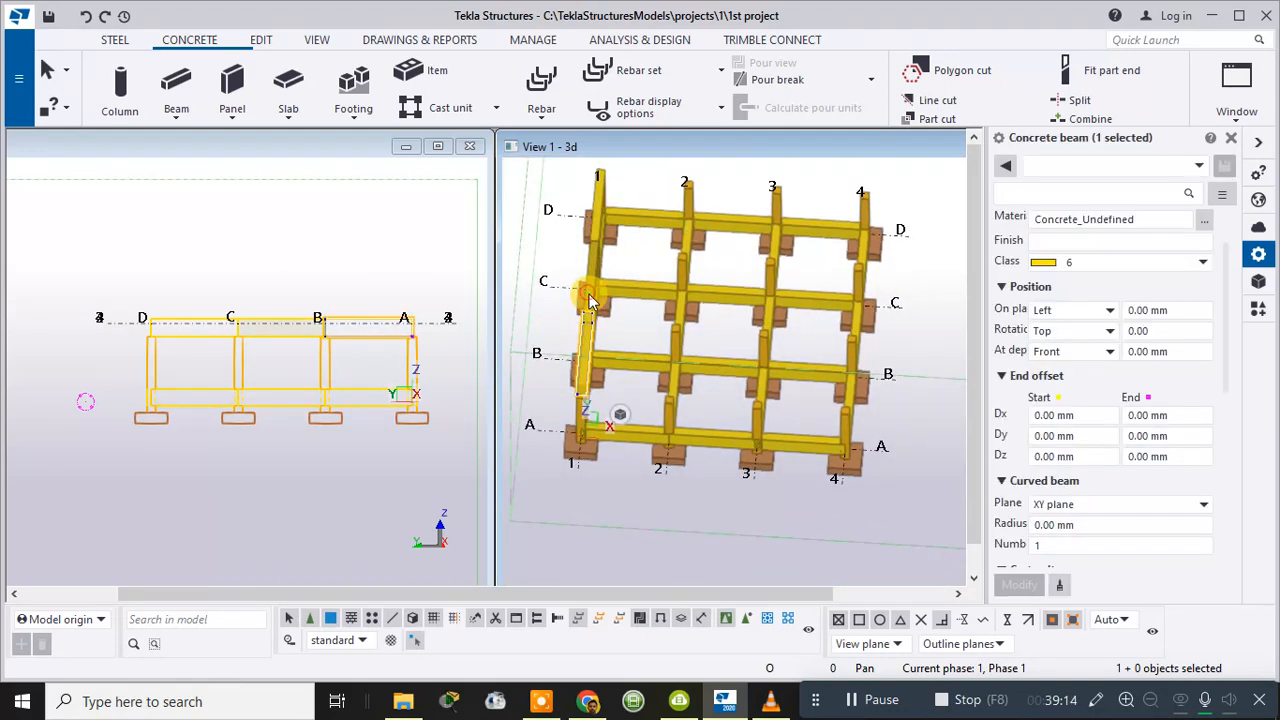
left_click(597, 226, "ctrl")
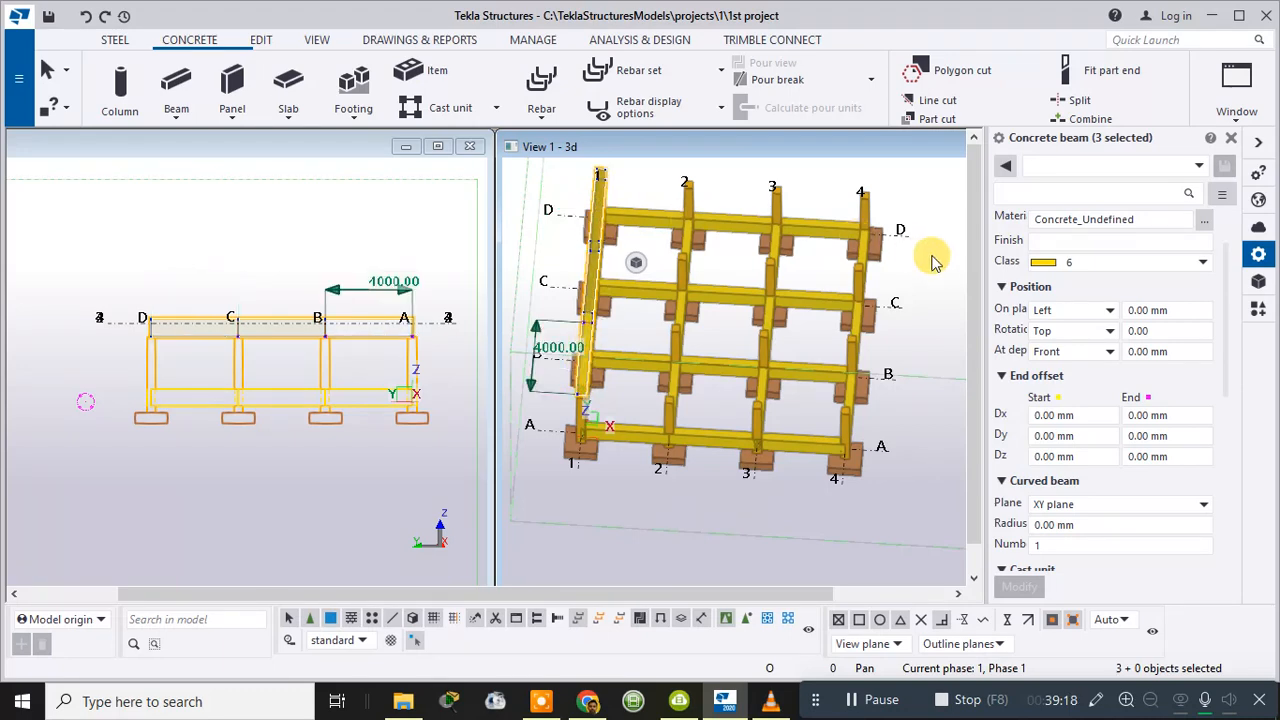
right_click(917, 279)
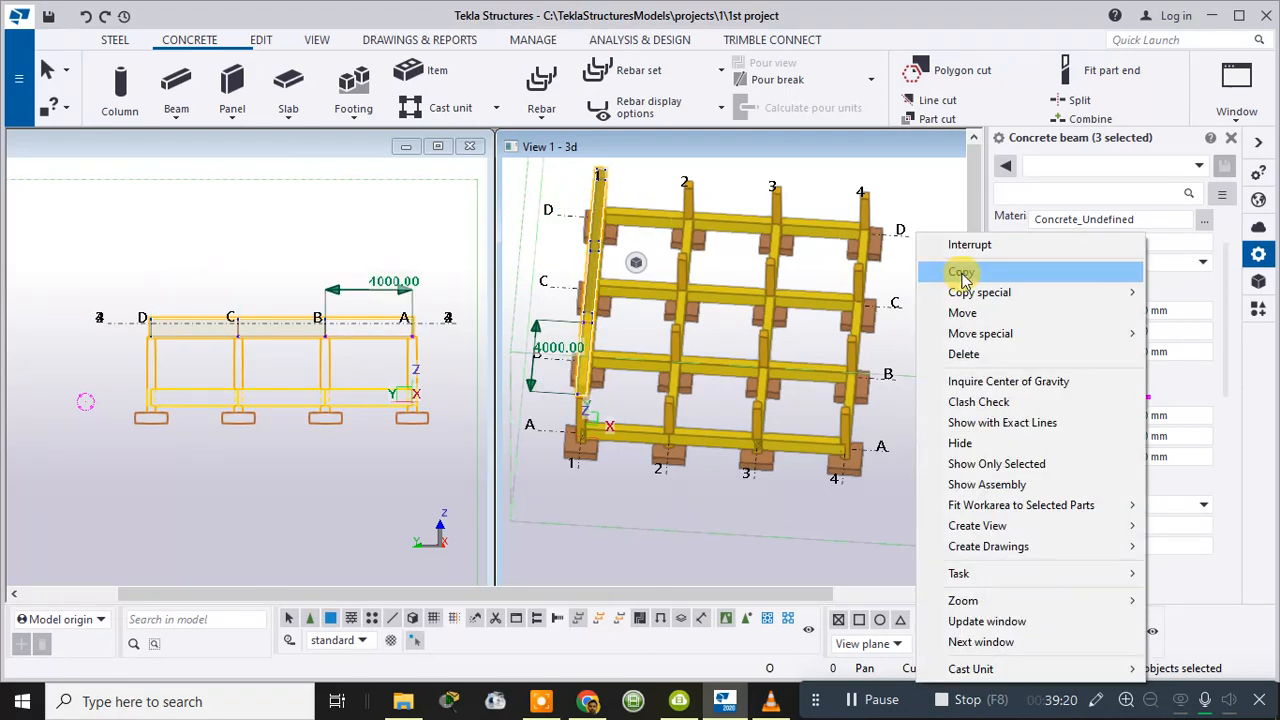
mouse_move(971, 292)
left_click(883, 294)
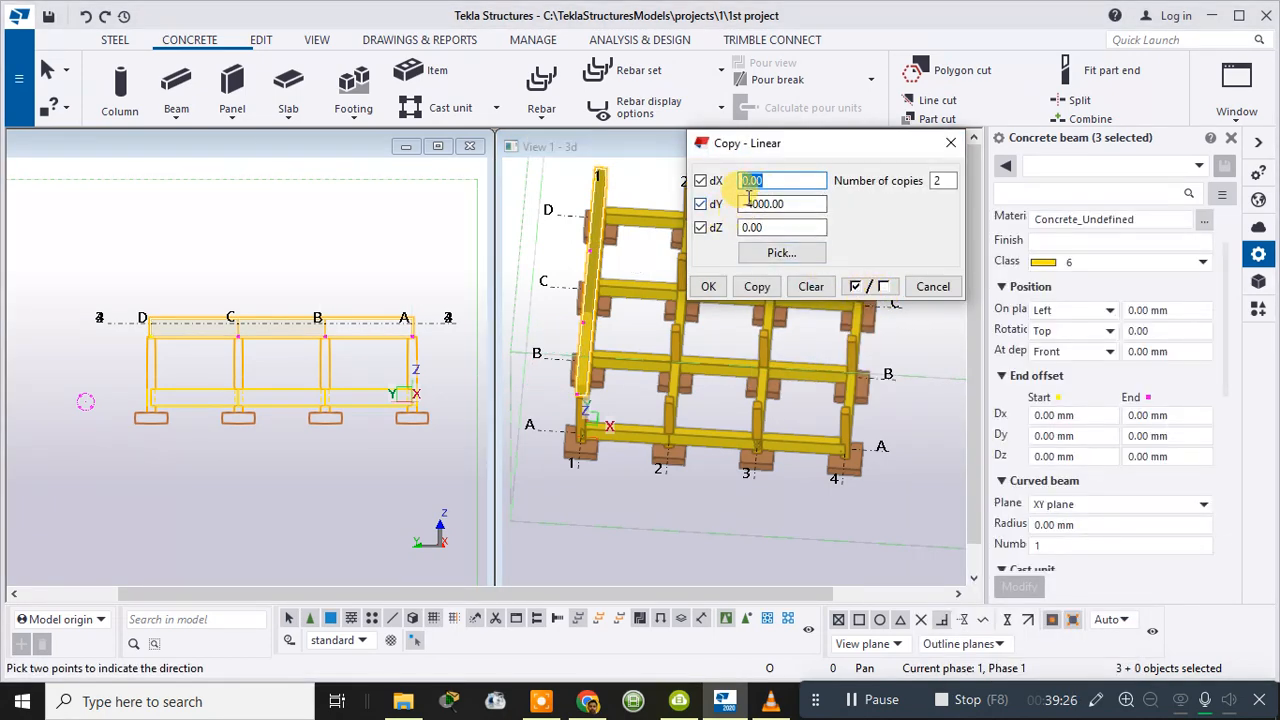
- Set the linear copy of the three upper beams to dX 4000, dY 0 and 3 copies
left_click(799, 203)
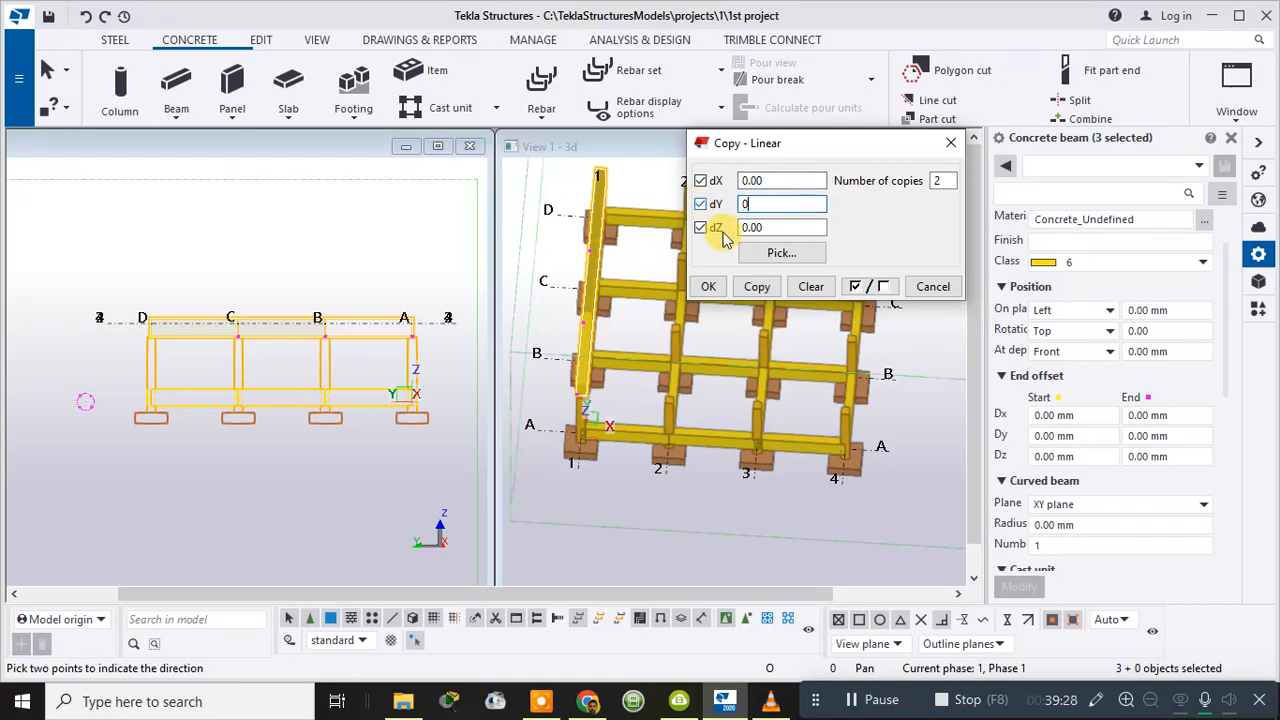
type("0")
left_click(769, 181)
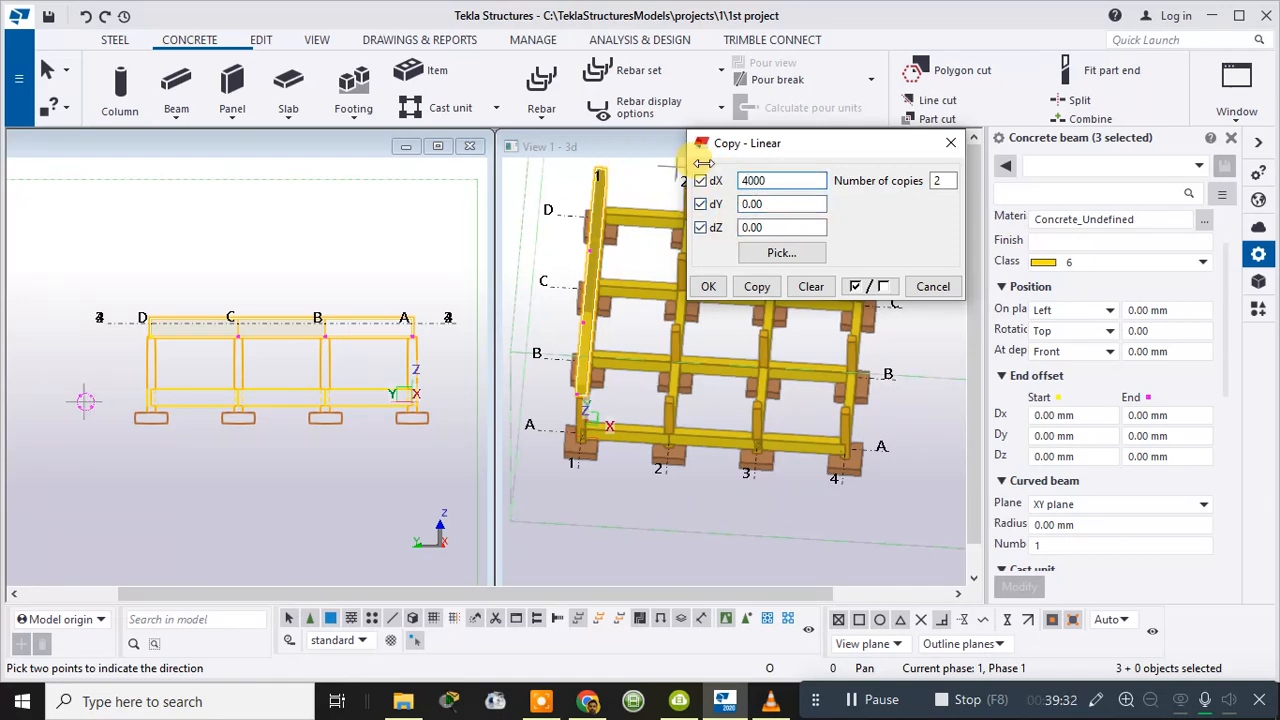
left_click(943, 180)
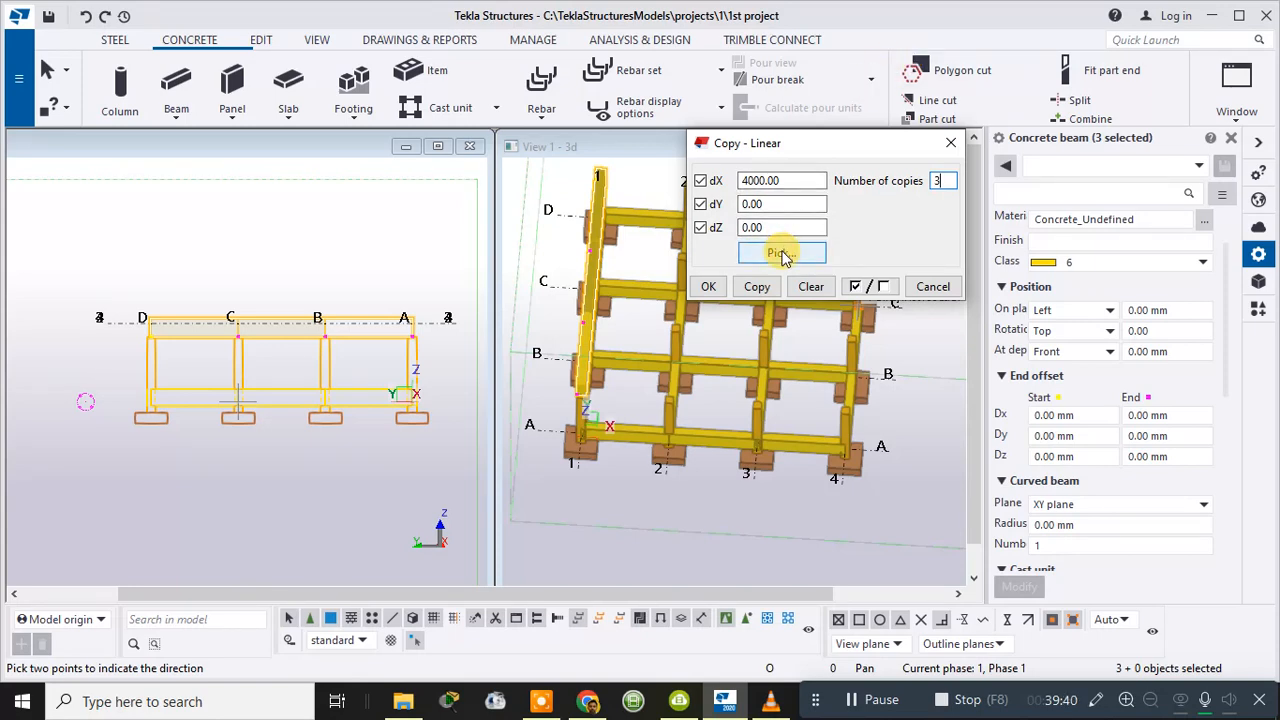
- Copy the three upper beams of grid line 1 onto grid lines 2, 3 and 4, and end the copy command
left_click(158, 334)
scroll(605, 440, "up", 5)
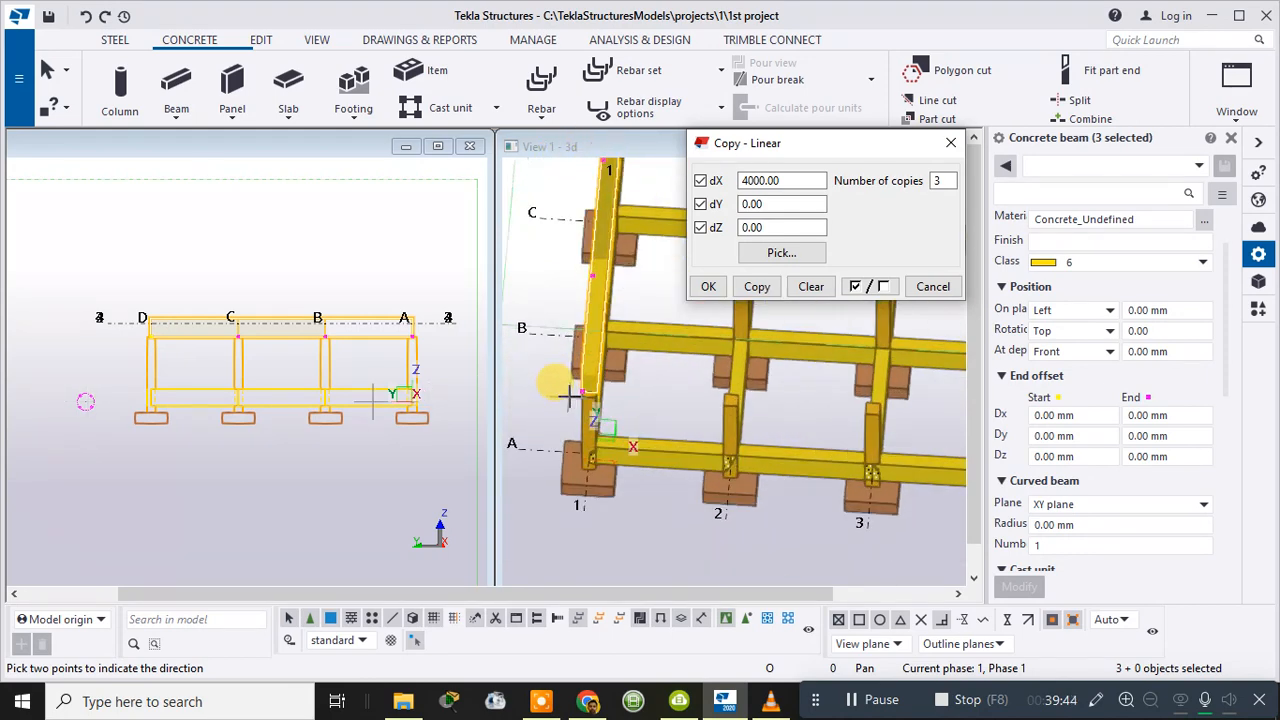
scroll(638, 385, "down", 2)
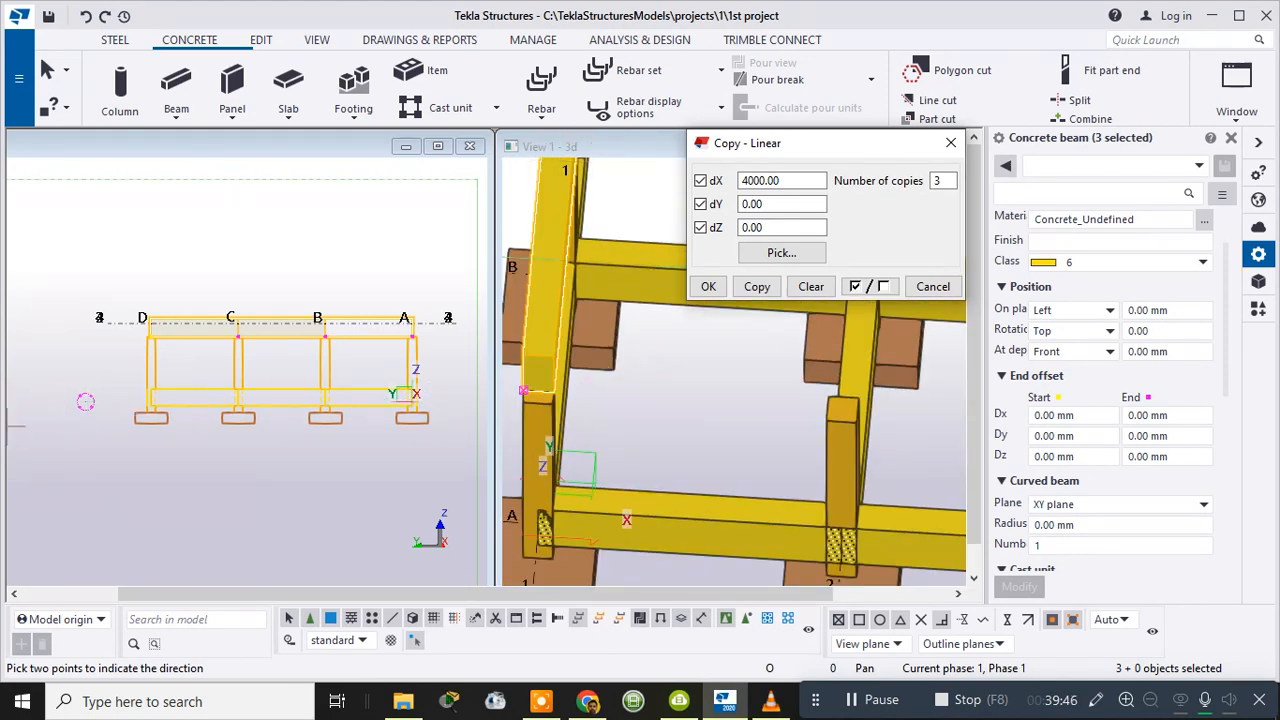
scroll(166, 338, "up", 5)
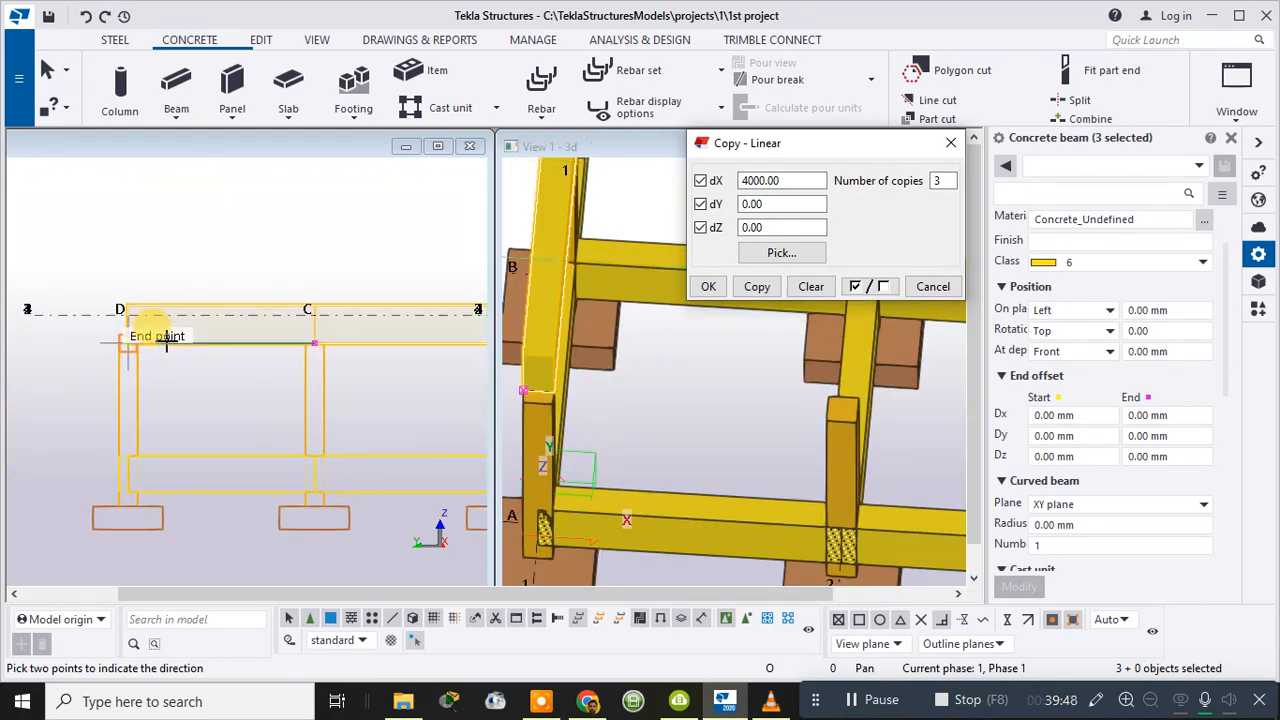
scroll(130, 338, "up", 3)
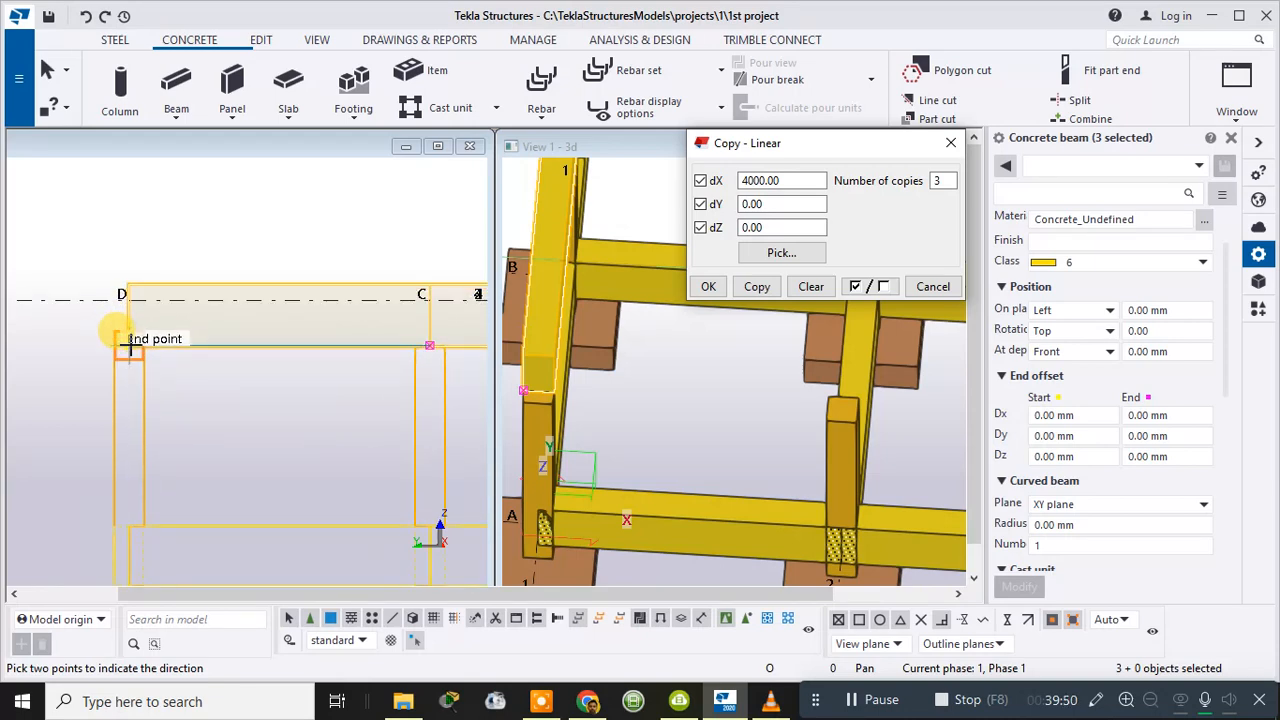
left_click(130, 345)
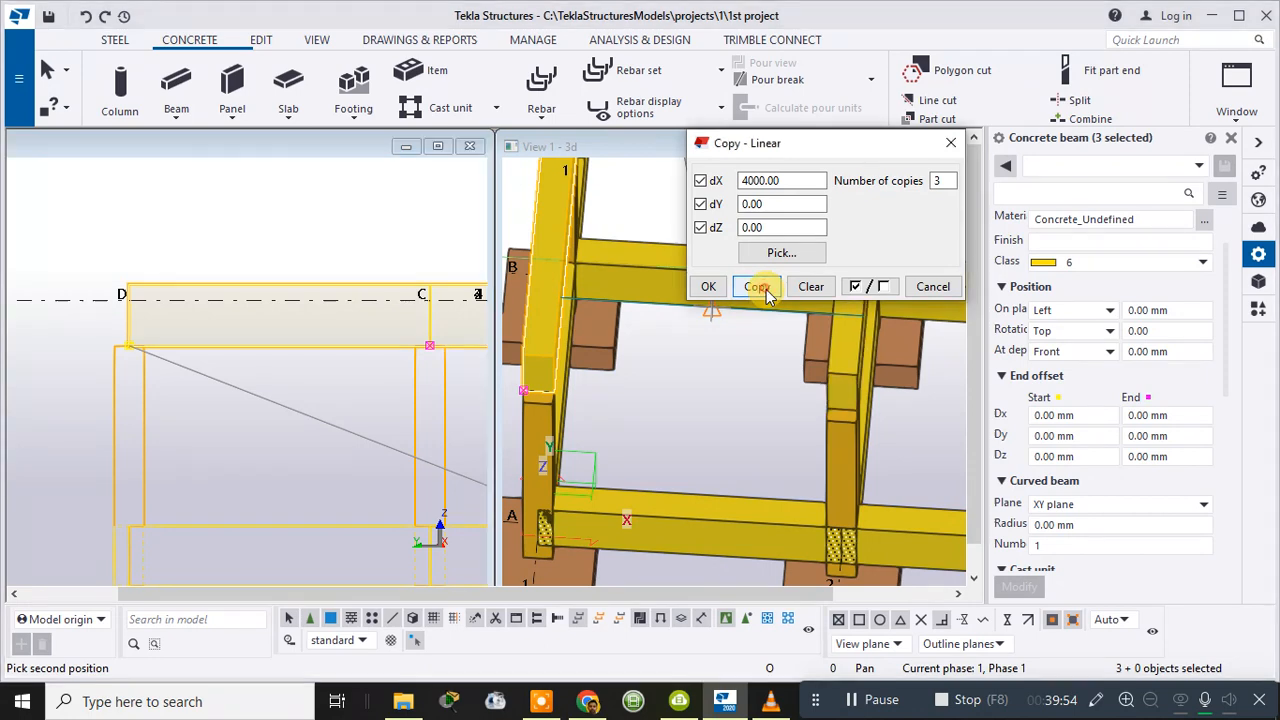
scroll(770, 370, "down", 5)
middle_click_drag(807, 462, 671, 563)
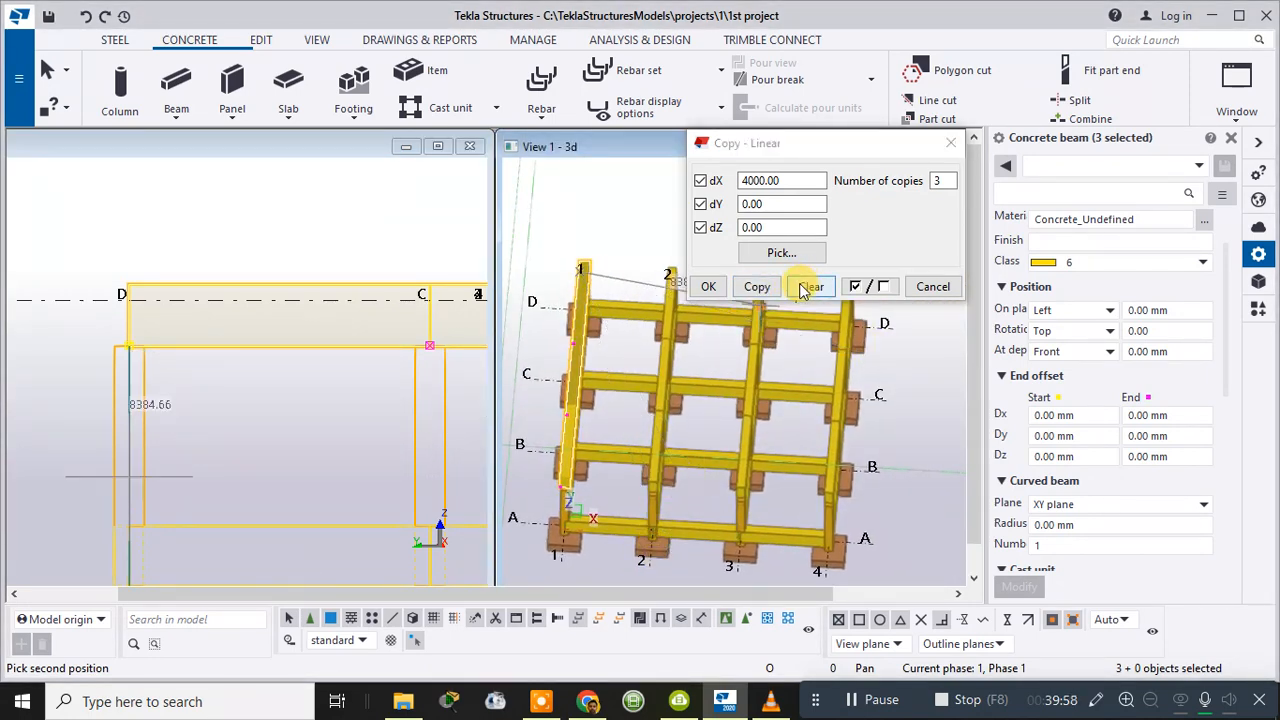
left_click(724, 288)
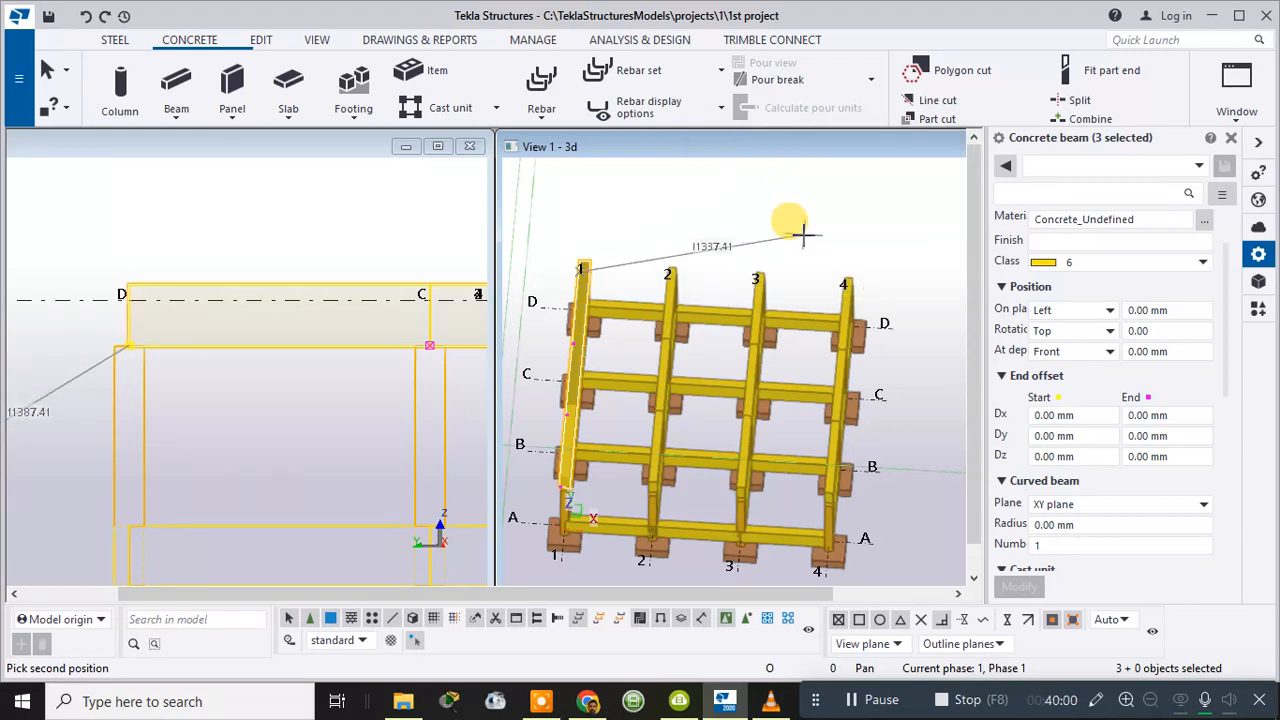
key("F1")
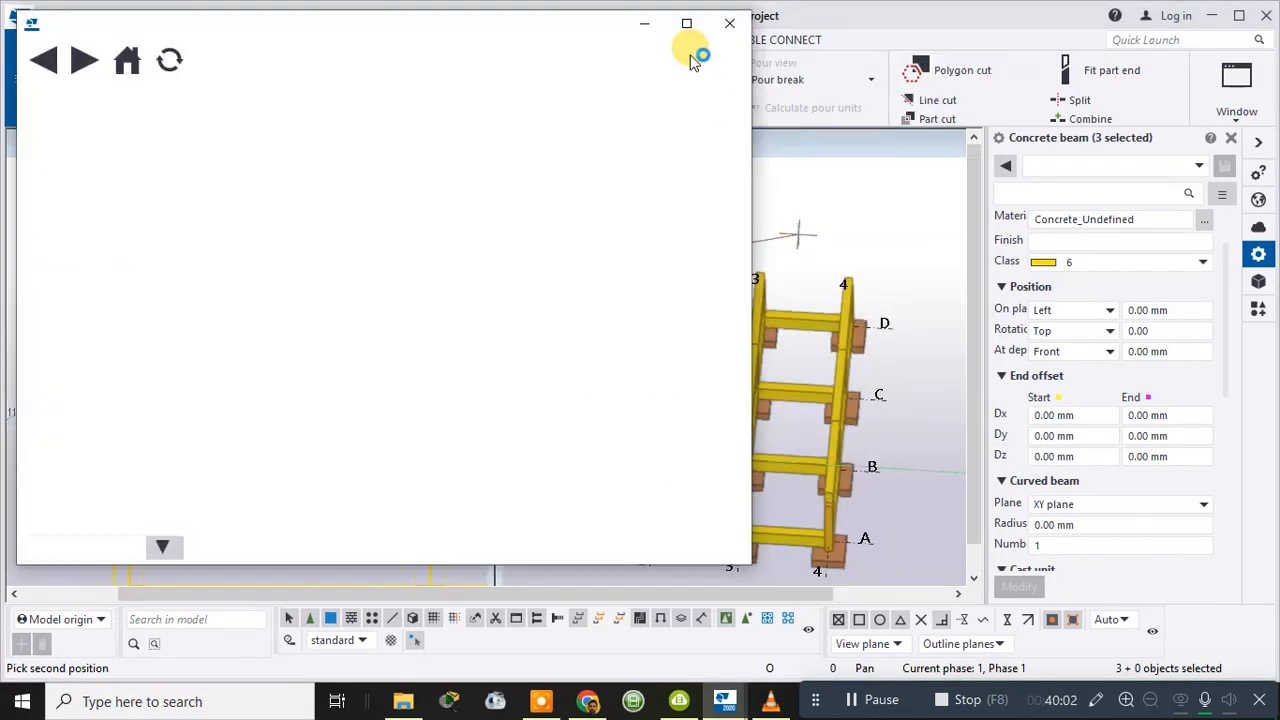
left_click(728, 24)
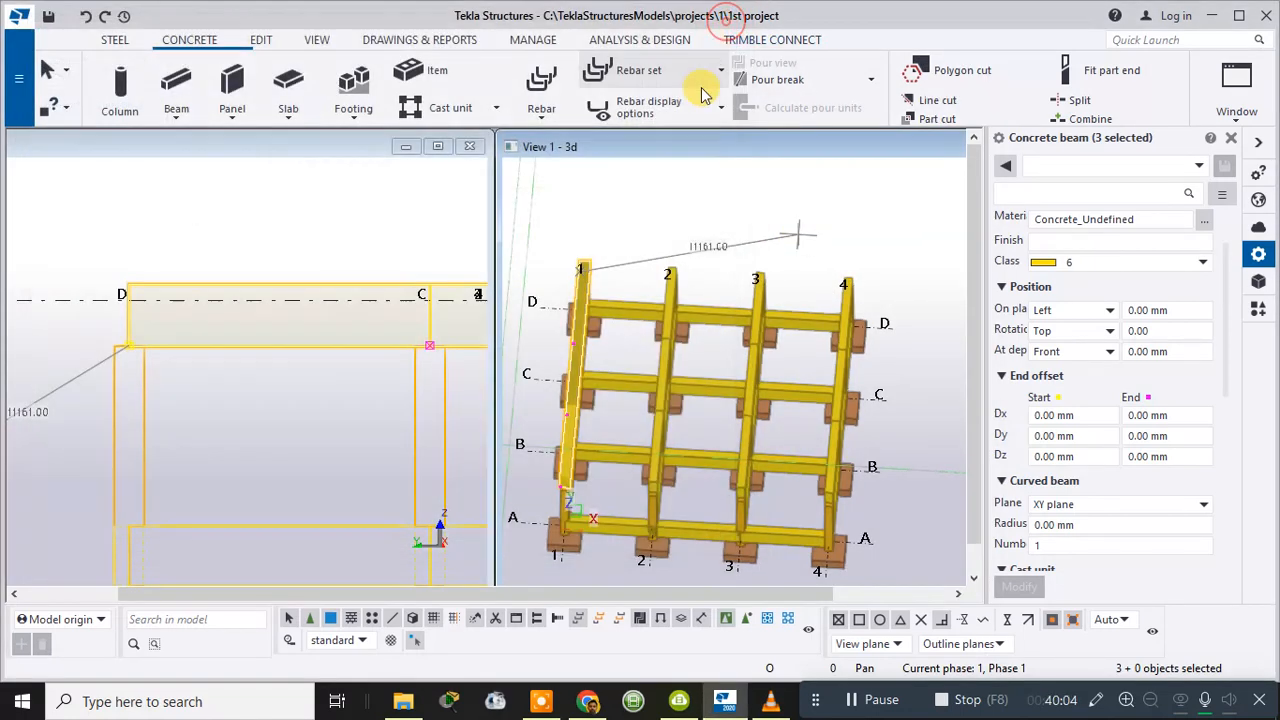
left_click(625, 290)
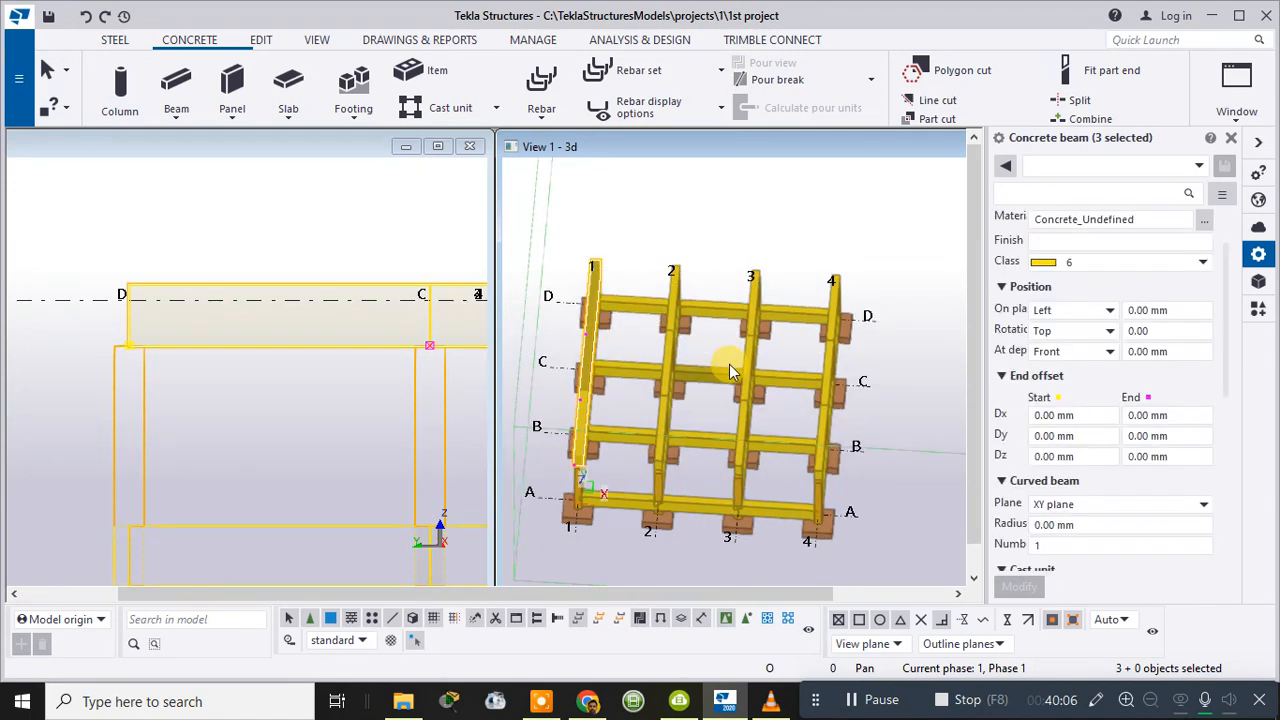
- Examine the upper beams from a low 3D angle and inspect the properties of the lower beam on grid A between grids 1 and 2
middle_click_drag(678, 456, 520, 306, "ctrl")
mouse_move(731, 325)
middle_mouse_down("ctrl")
mouse_move(771, 270)
mouse_move(694, 286)
mouse_move(686, 366)
mouse_move(717, 335)
mouse_move(730, 330)
mouse_move(714, 363)
mouse_move(796, 315)
mouse_move(755, 330)
mouse_move(760, 315)
mouse_move(743, 308)
middle_mouse_up("ctrl")
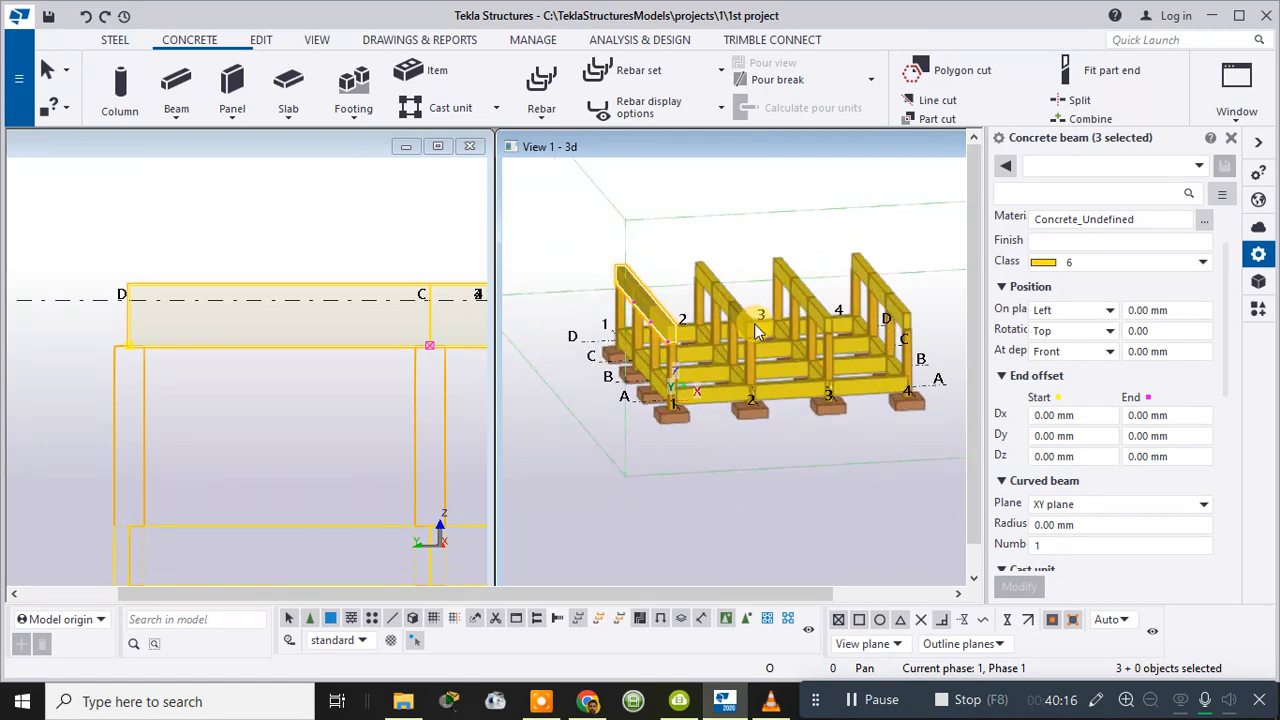
scroll(757, 330, "up", 5)
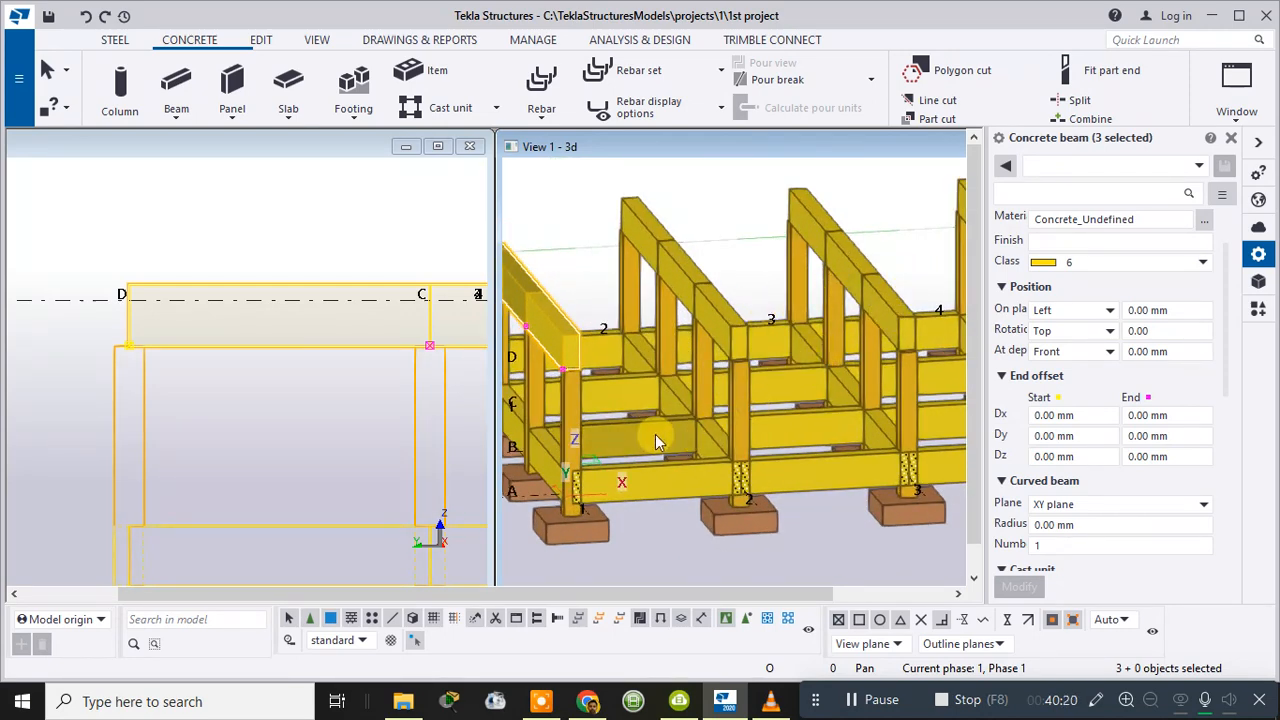
left_click(664, 482)
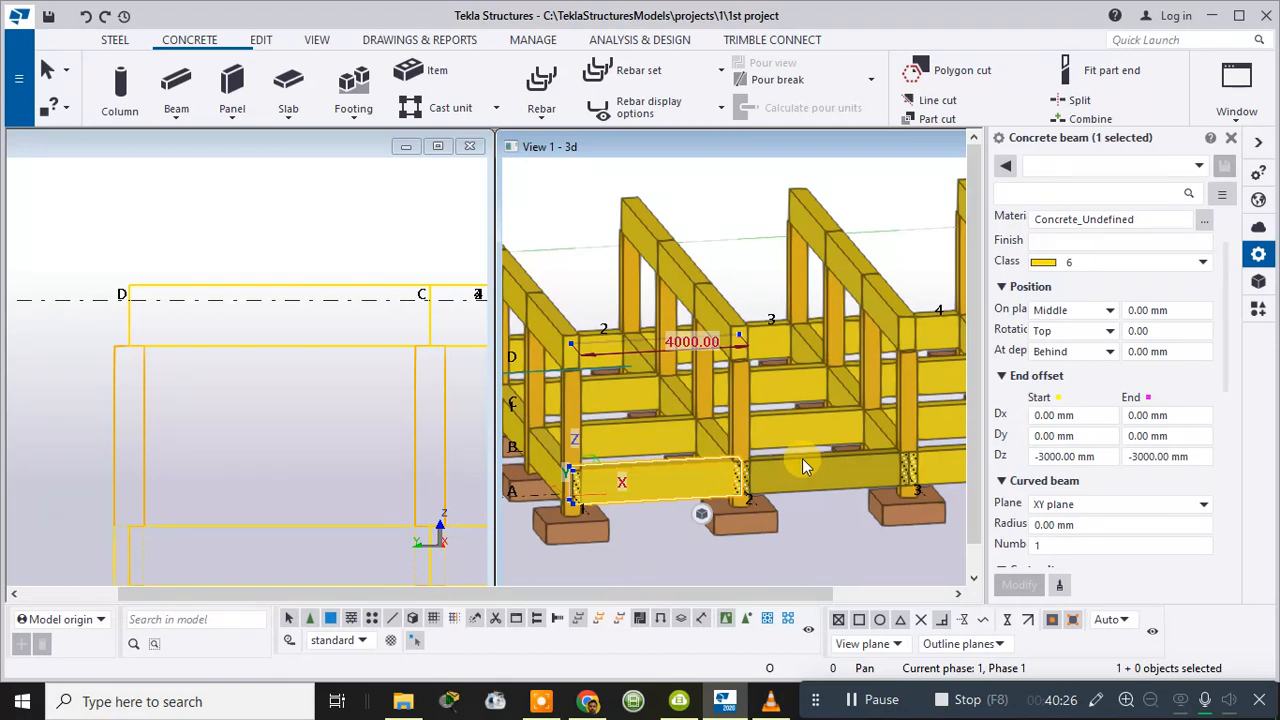
- Turn the PLAN +0 view to the Back direction to show the frame across grid lines 4 to 1
scroll(455, 448, "down", 5)
middle_click_drag(418, 433, 157, 291)
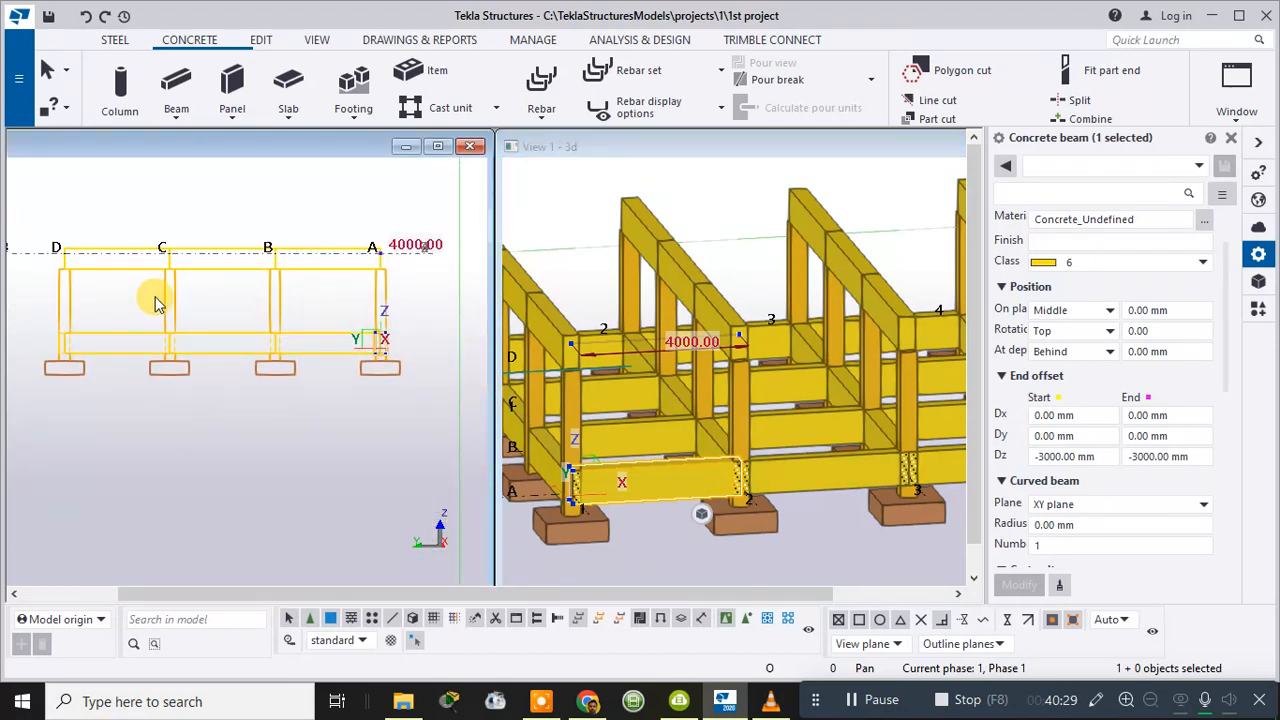
right_click(327, 300)
left_click(360, 240)
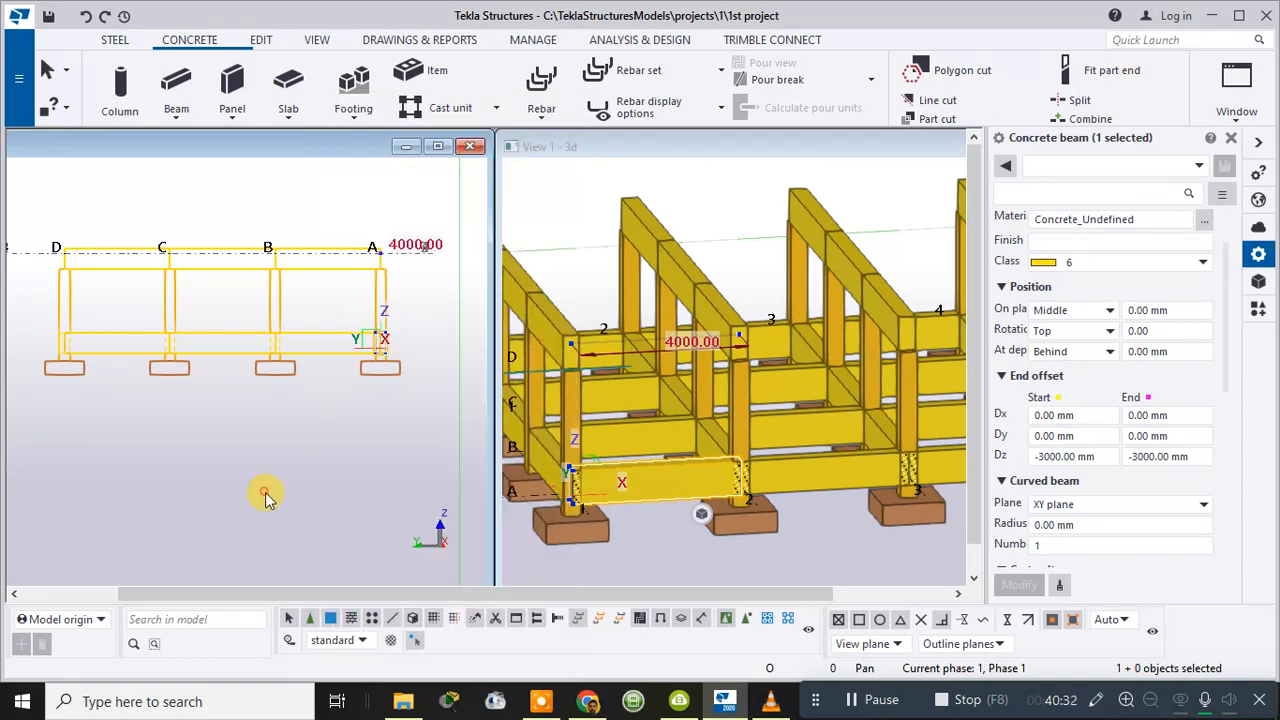
right_click(273, 393)
left_click(132, 439)
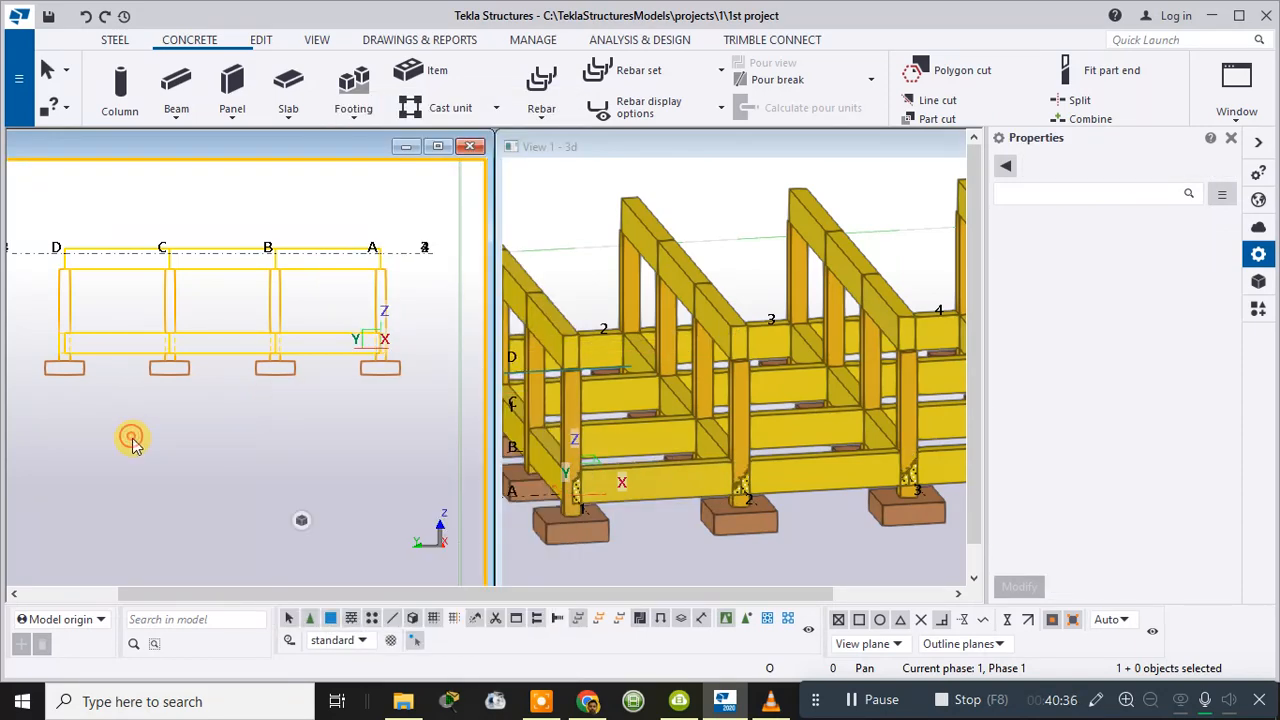
left_click(301, 520)
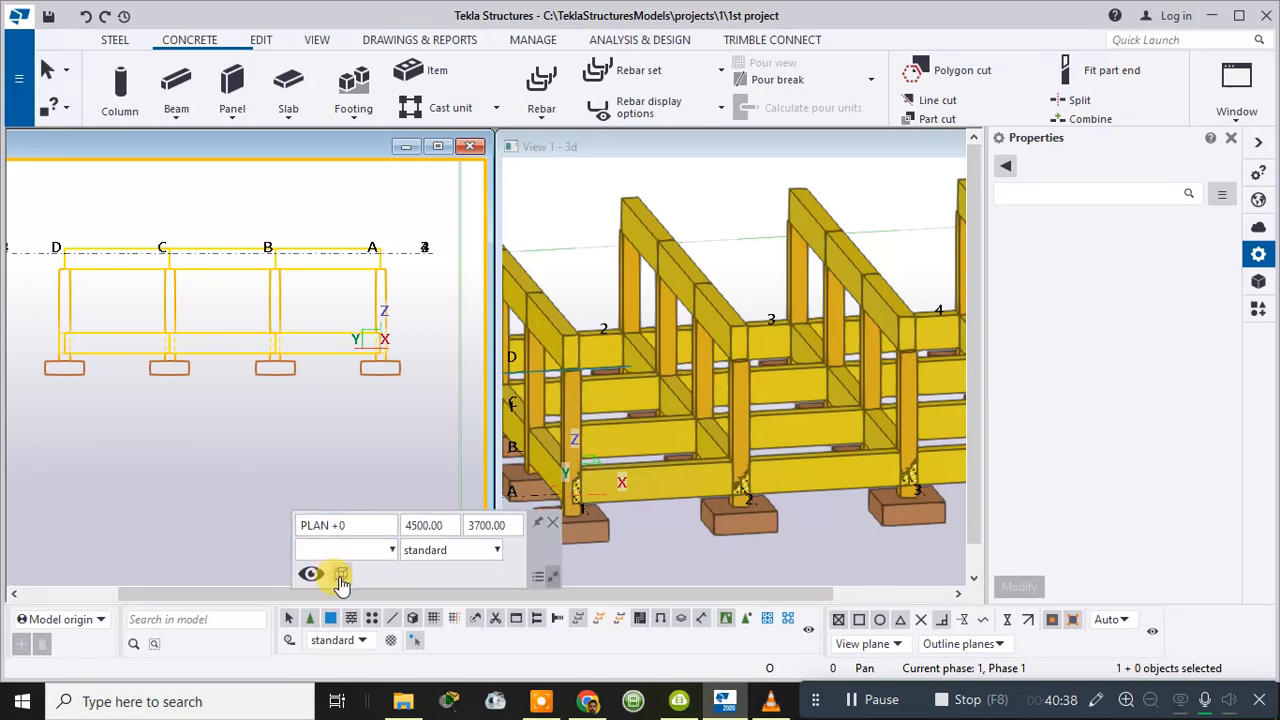
left_click(341, 578)
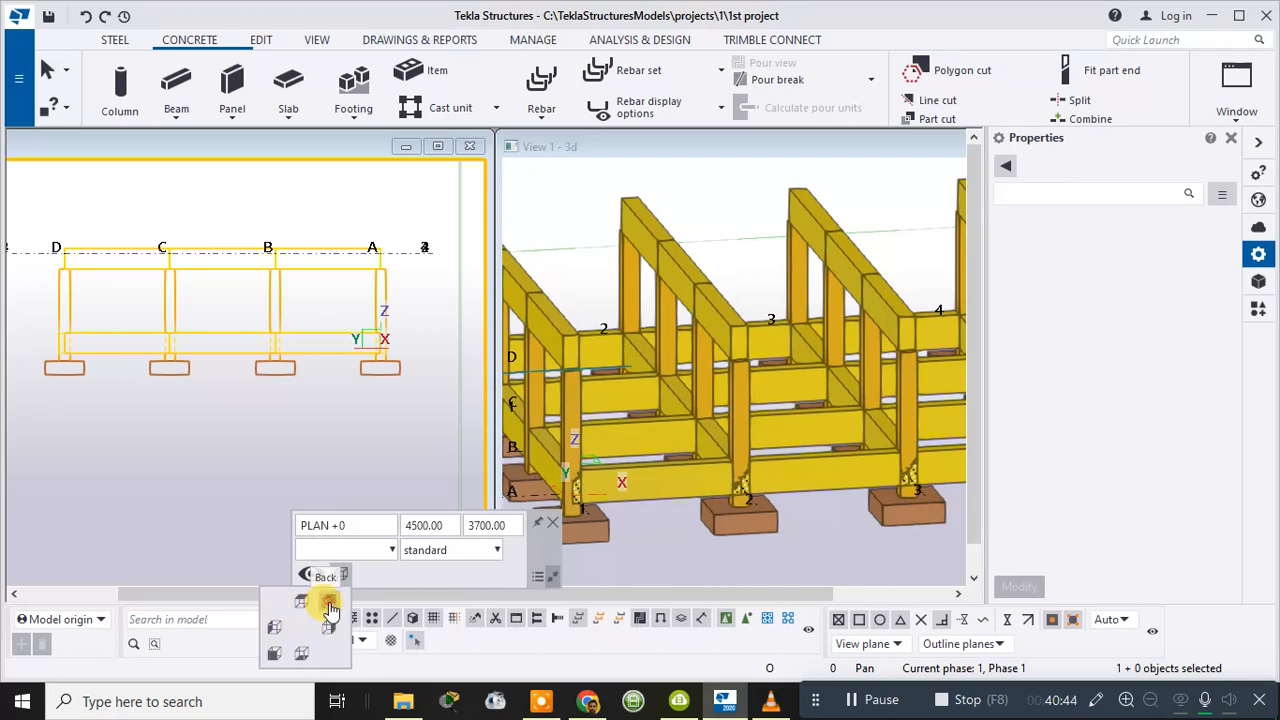
left_click(330, 605)
left_click(280, 650)
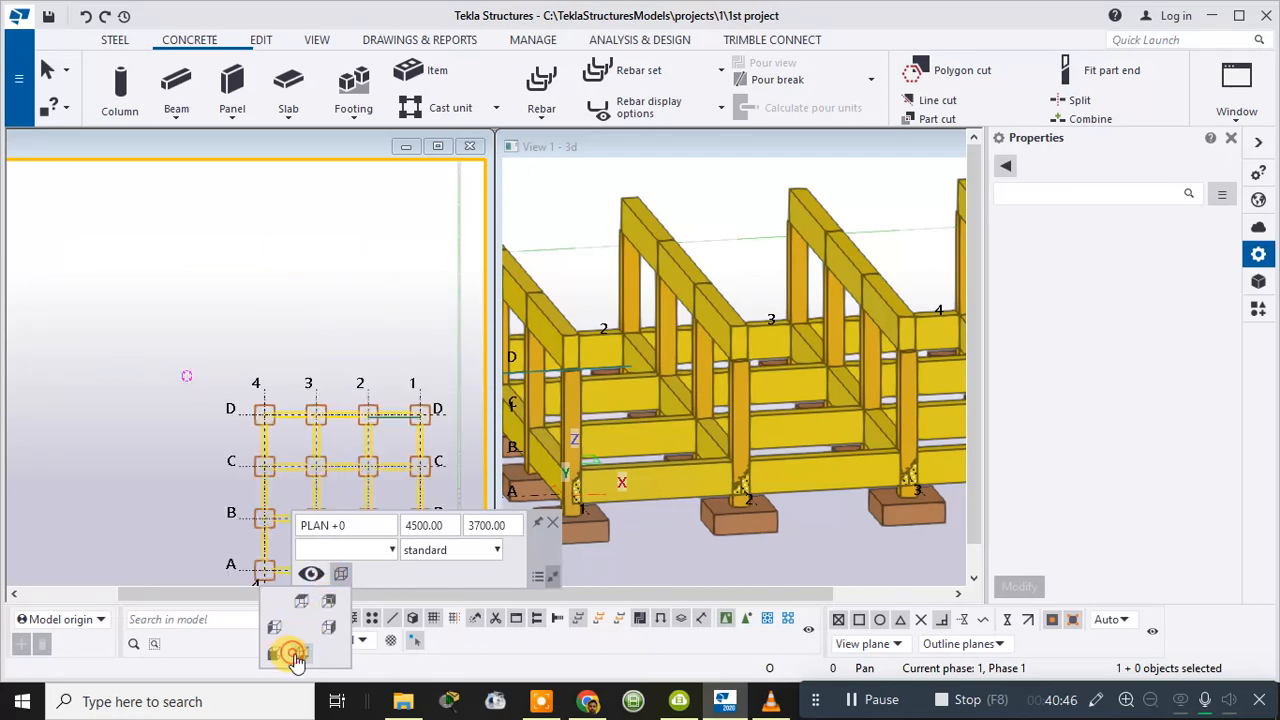
left_click(328, 627)
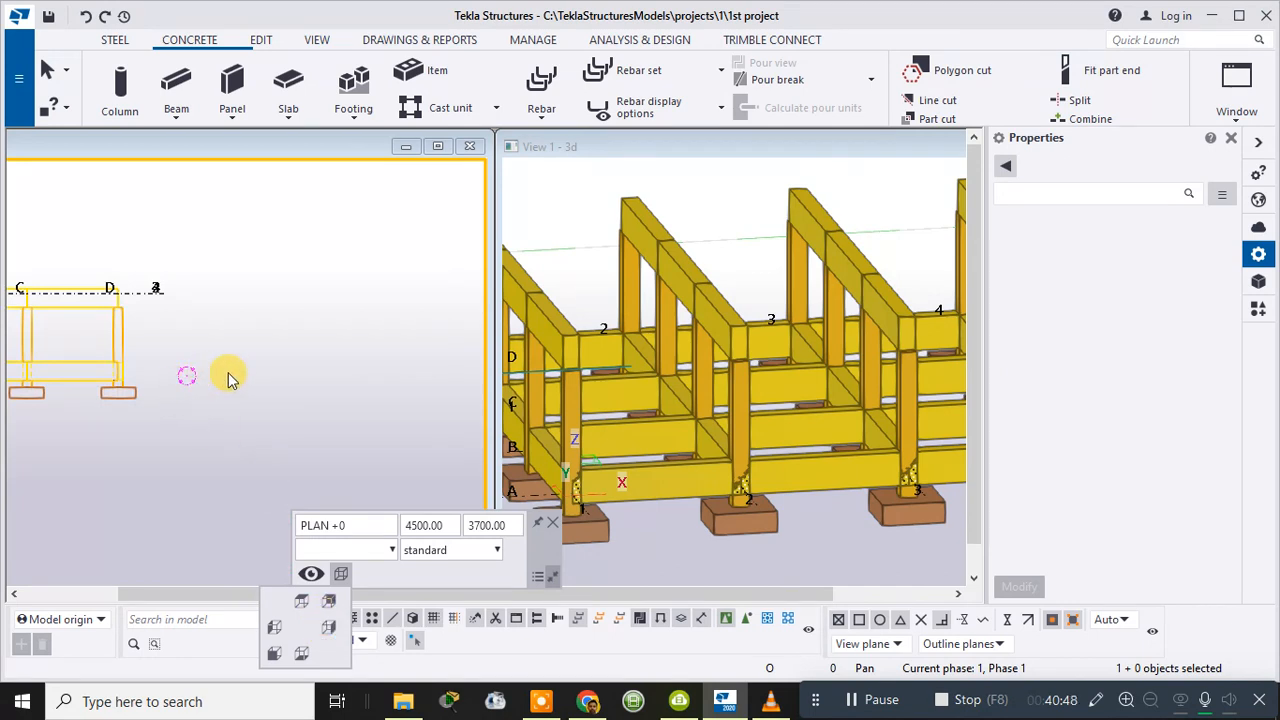
left_click(328, 602)
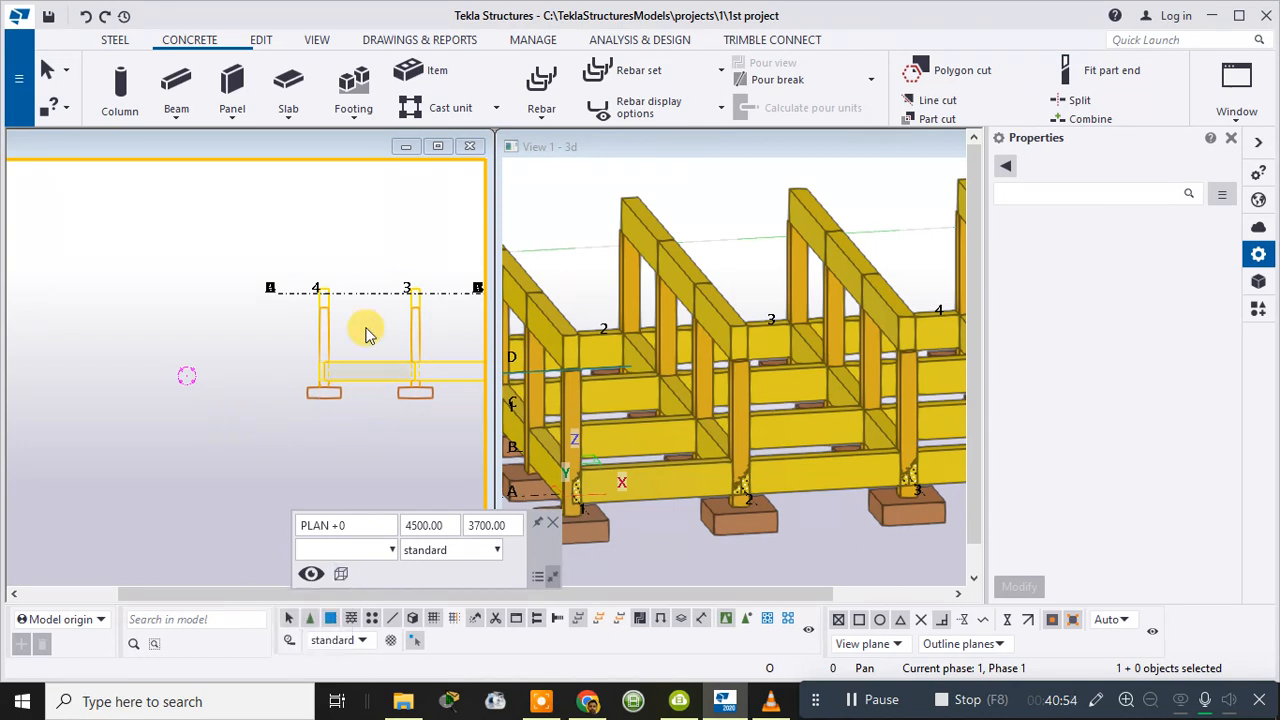
- Close the PLAN +0 view and widen the 3D view window over the freed space
scroll(320, 252, "up", 3)
scroll(300, 250, "down", 4)
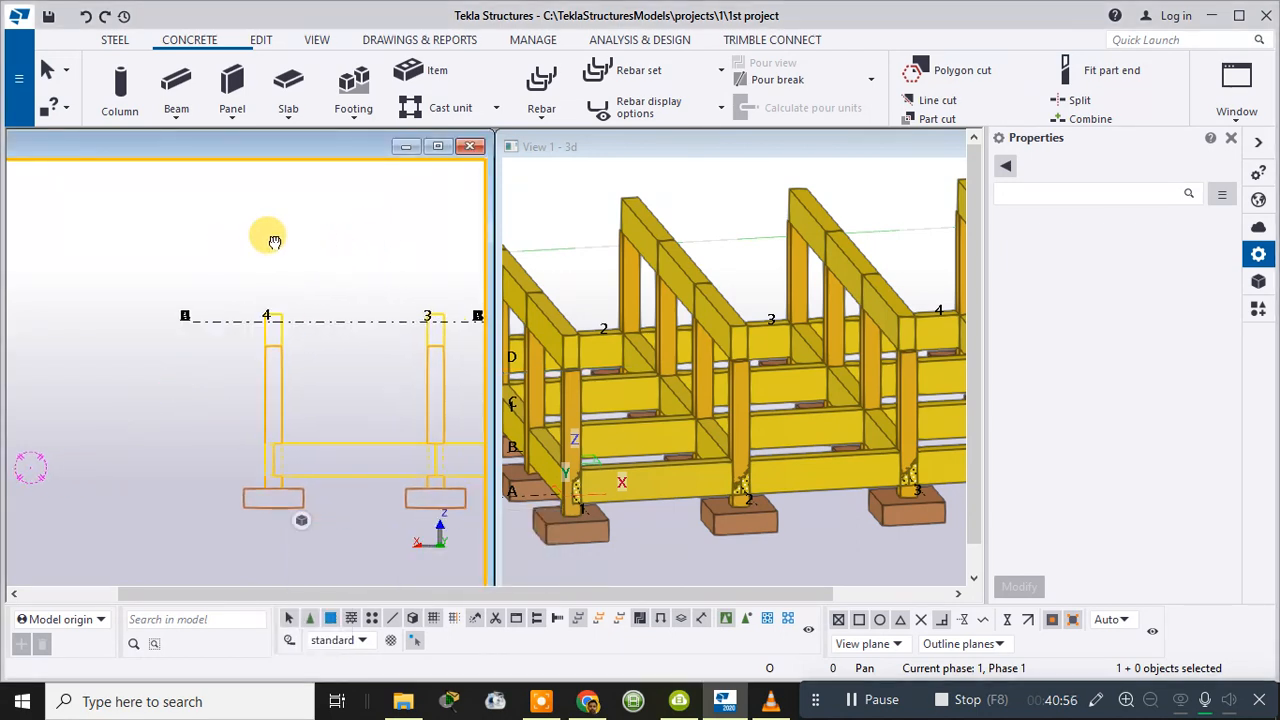
scroll(240, 275, "up", 1)
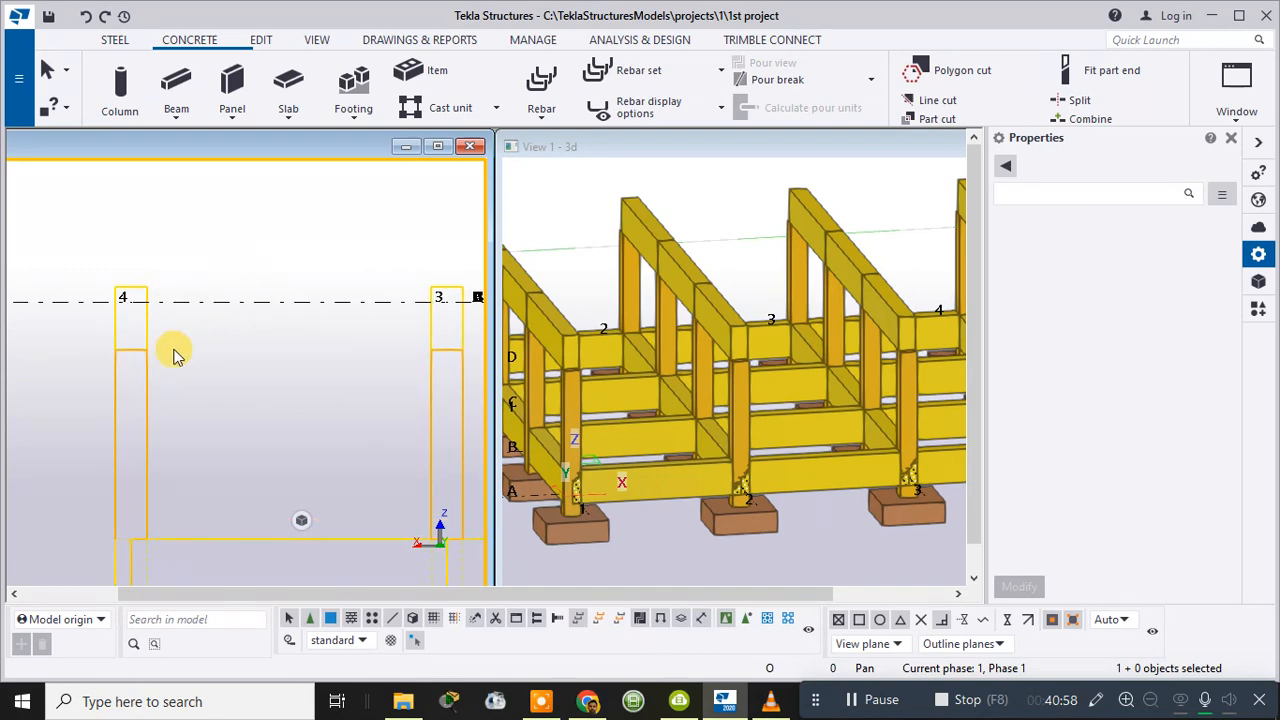
scroll(226, 252, "down", 5)
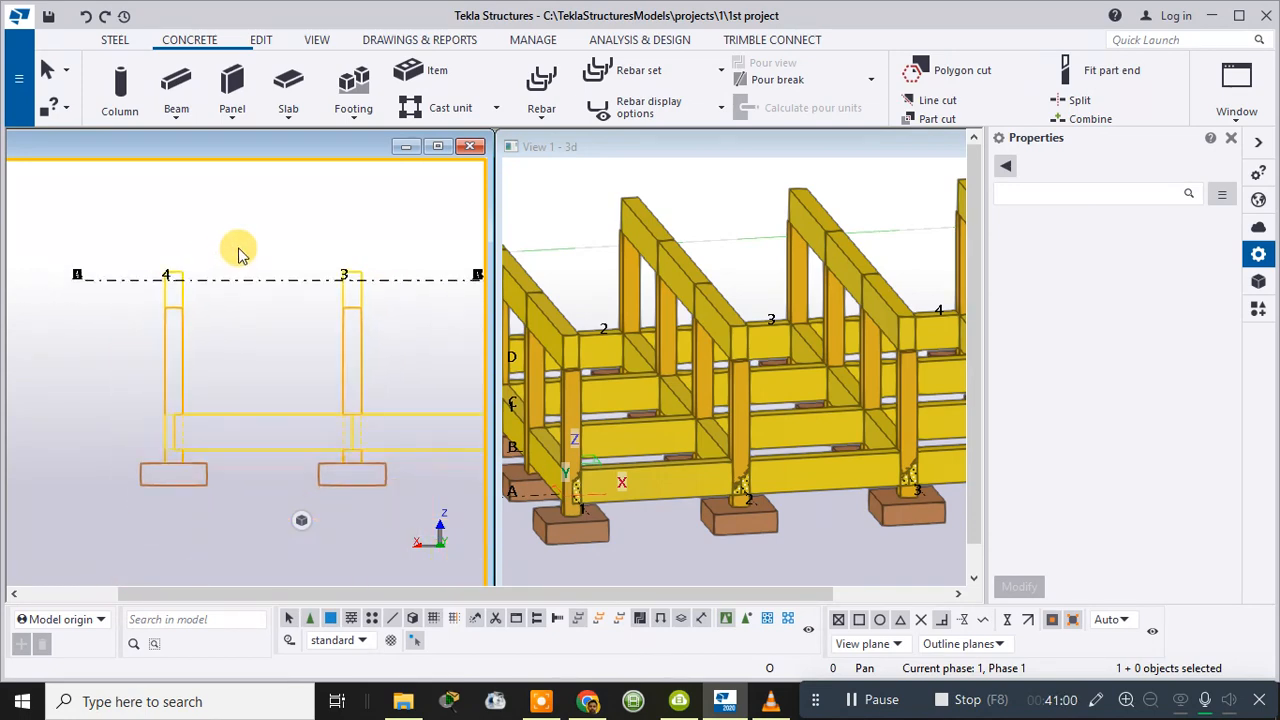
middle_click_drag(367, 345, 193, 321)
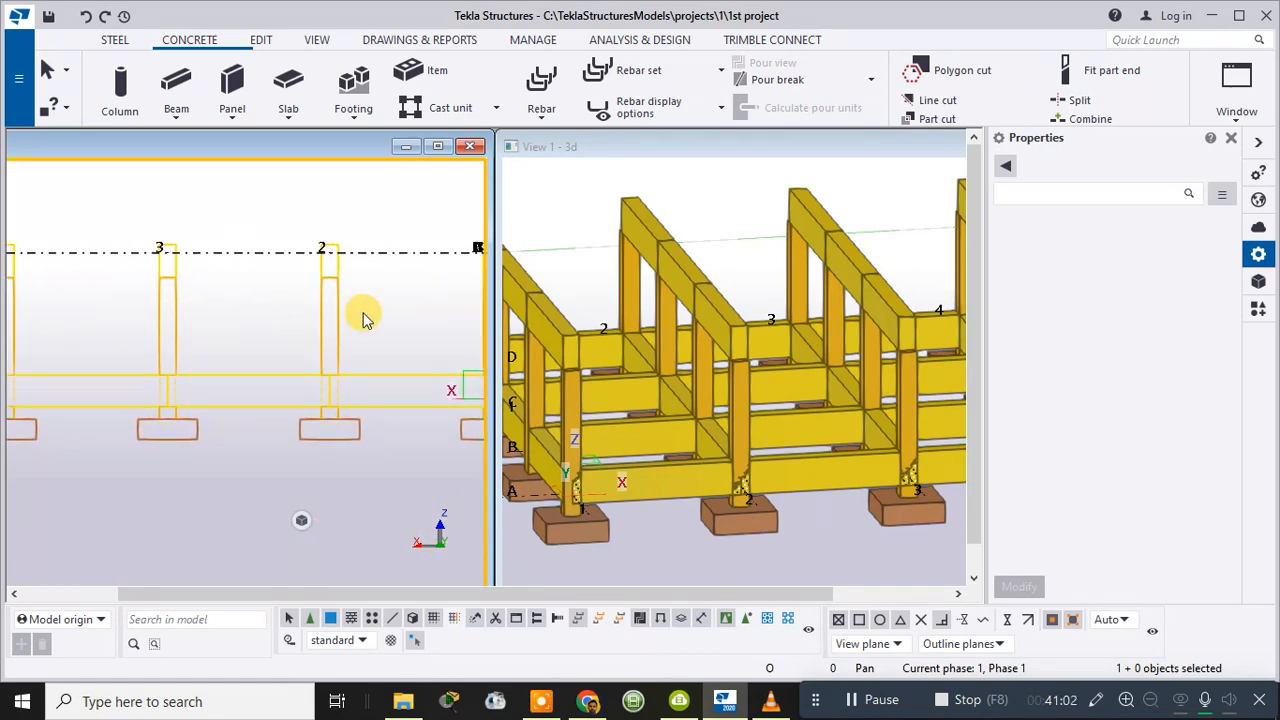
scroll(397, 330, "down", 4)
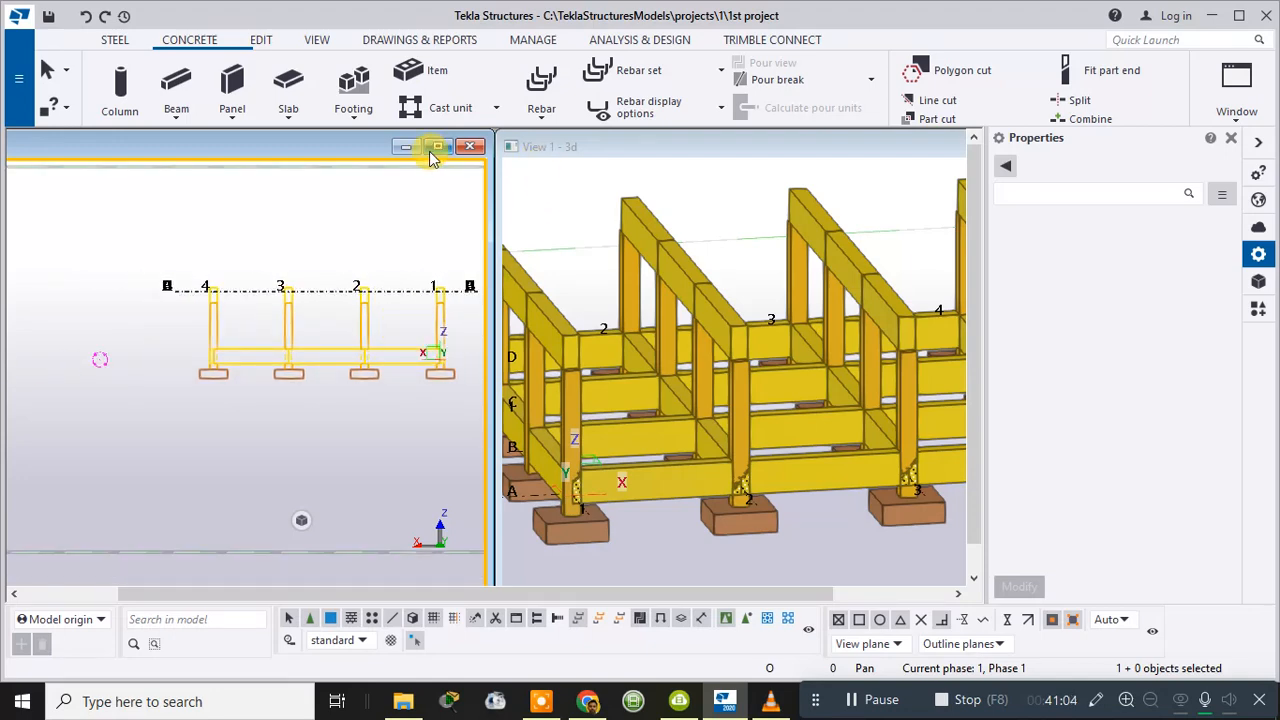
left_click(472, 148)
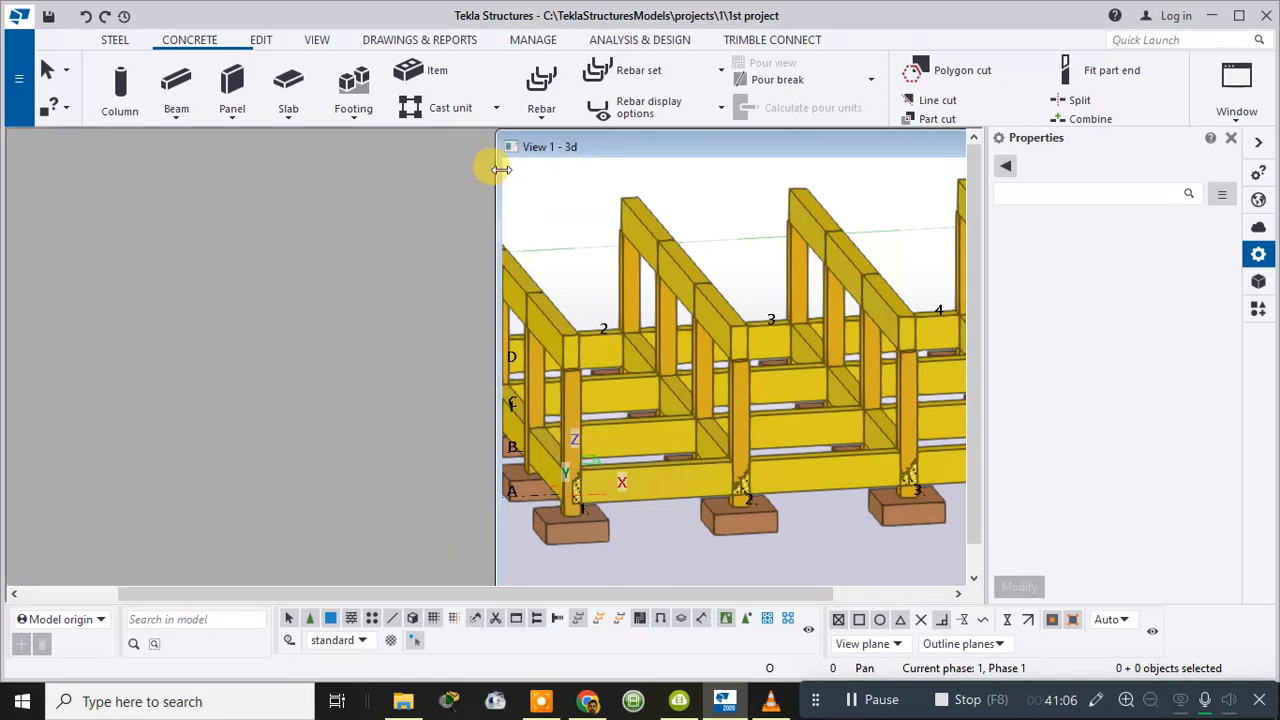
left_click_drag(500, 207, 97, 207)
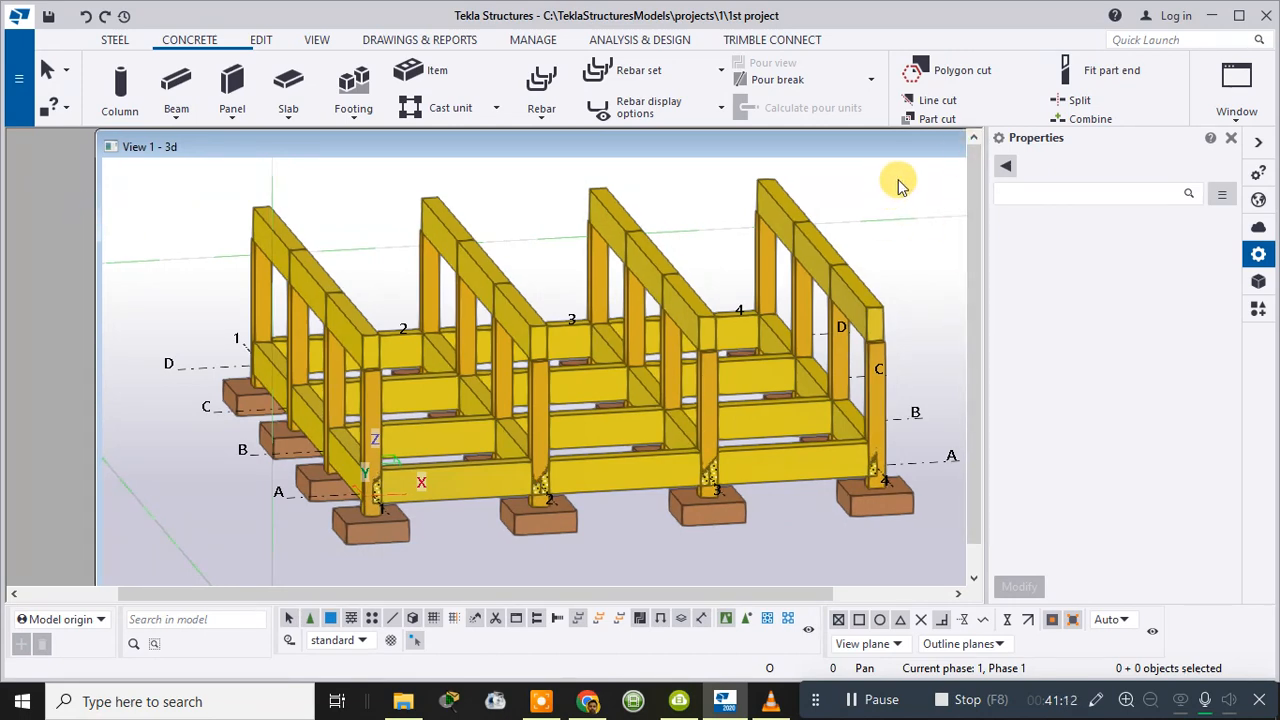
- Make the GRID A view visible alongside the 3D view and tile the two view windows vertically
left_click(1245, 122)
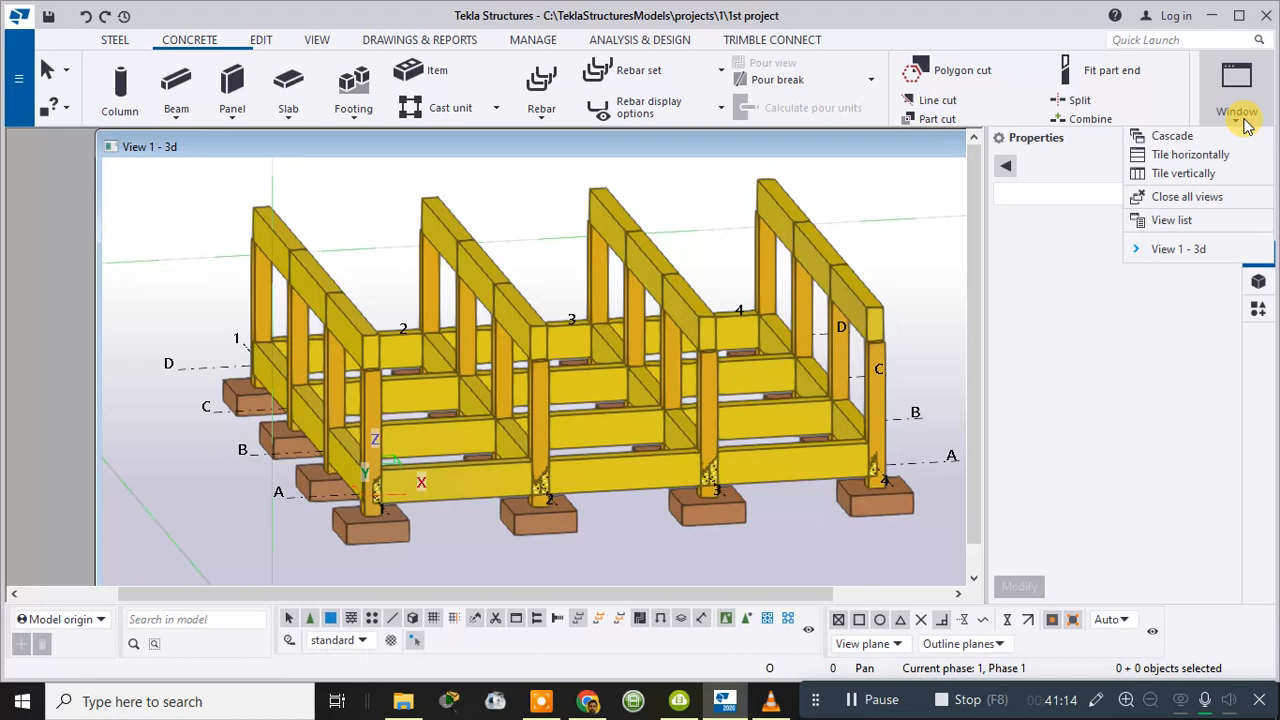
left_click(1180, 220)
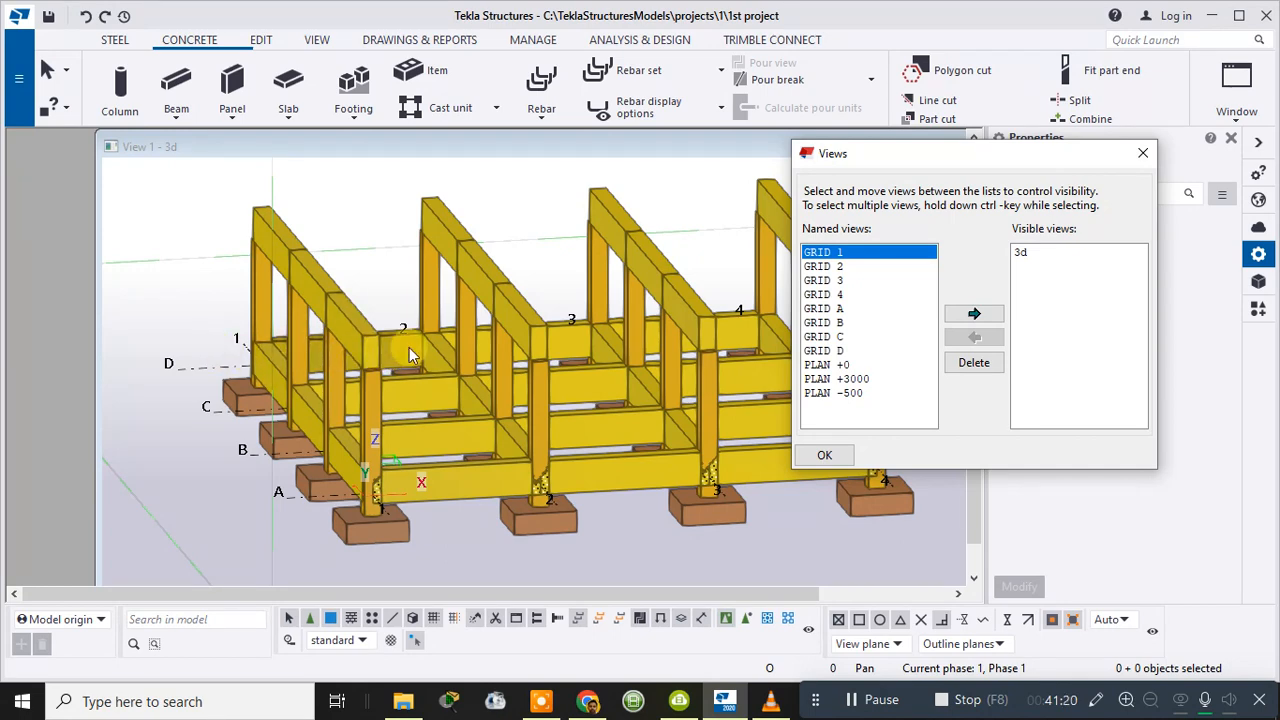
scroll(315, 393, "down", 1)
scroll(315, 393, "down", 2)
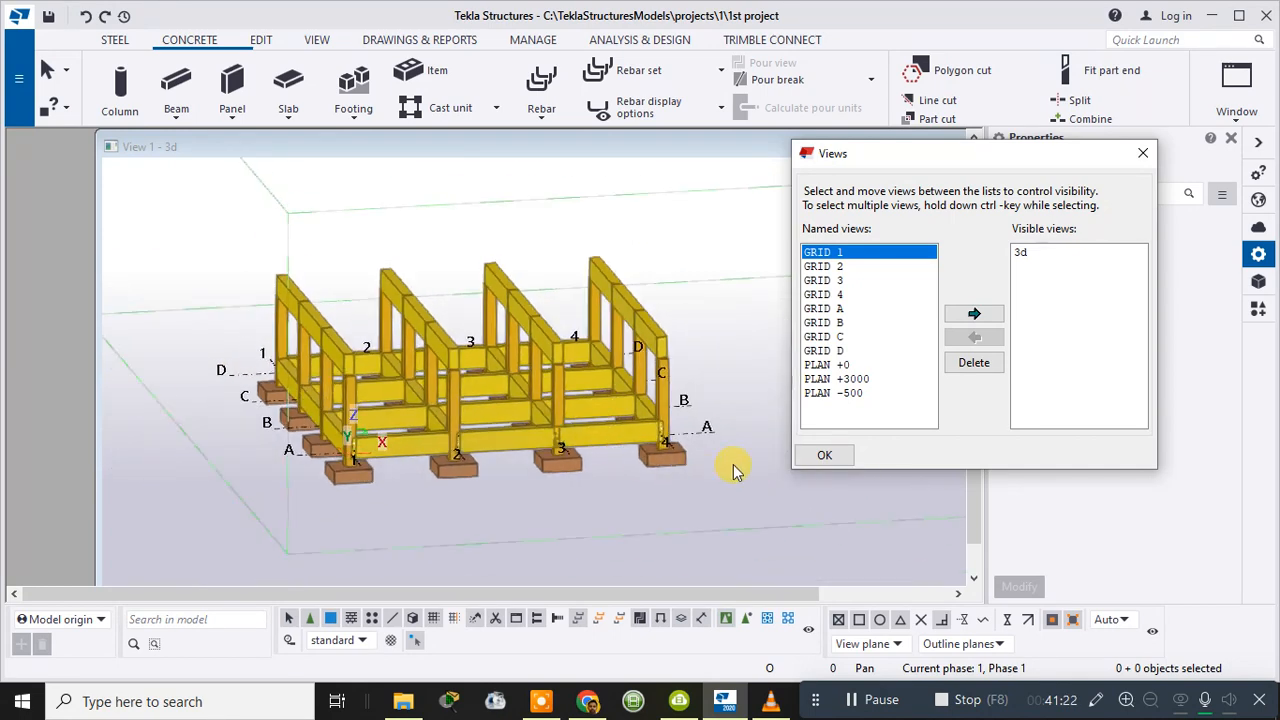
middle_click_drag(457, 523, 735, 523)
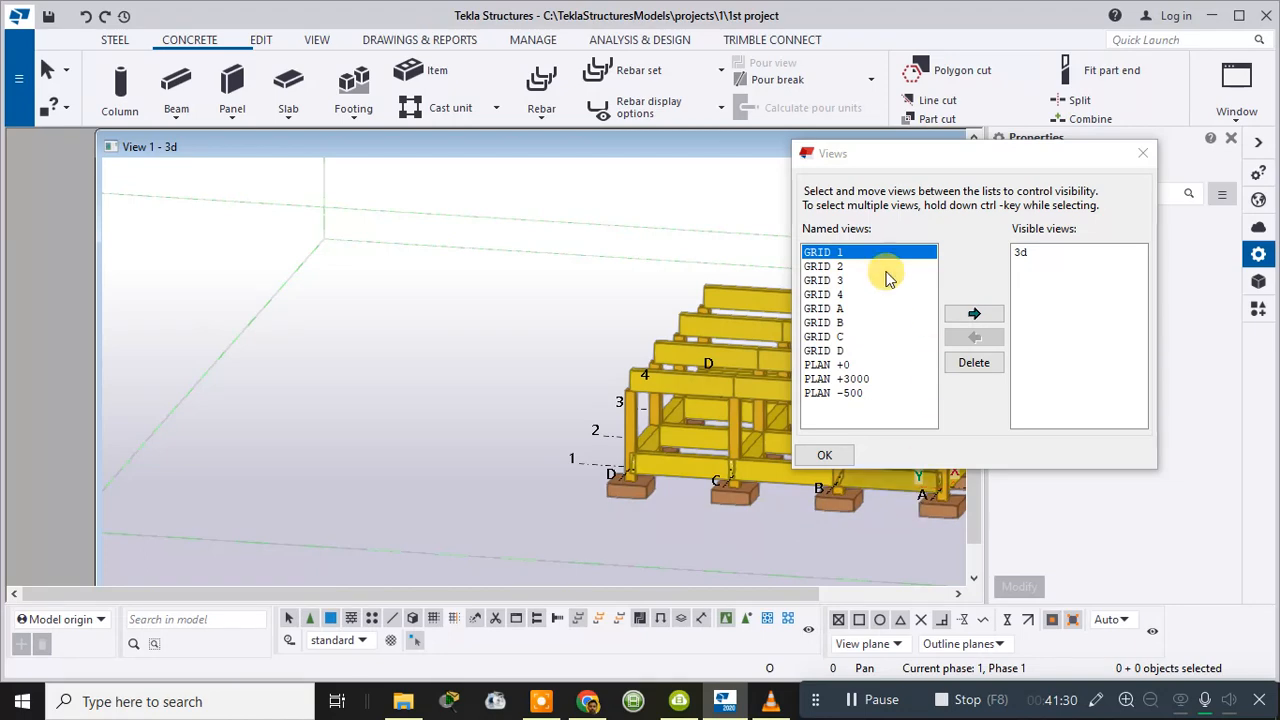
left_click(850, 308)
left_click(974, 314)
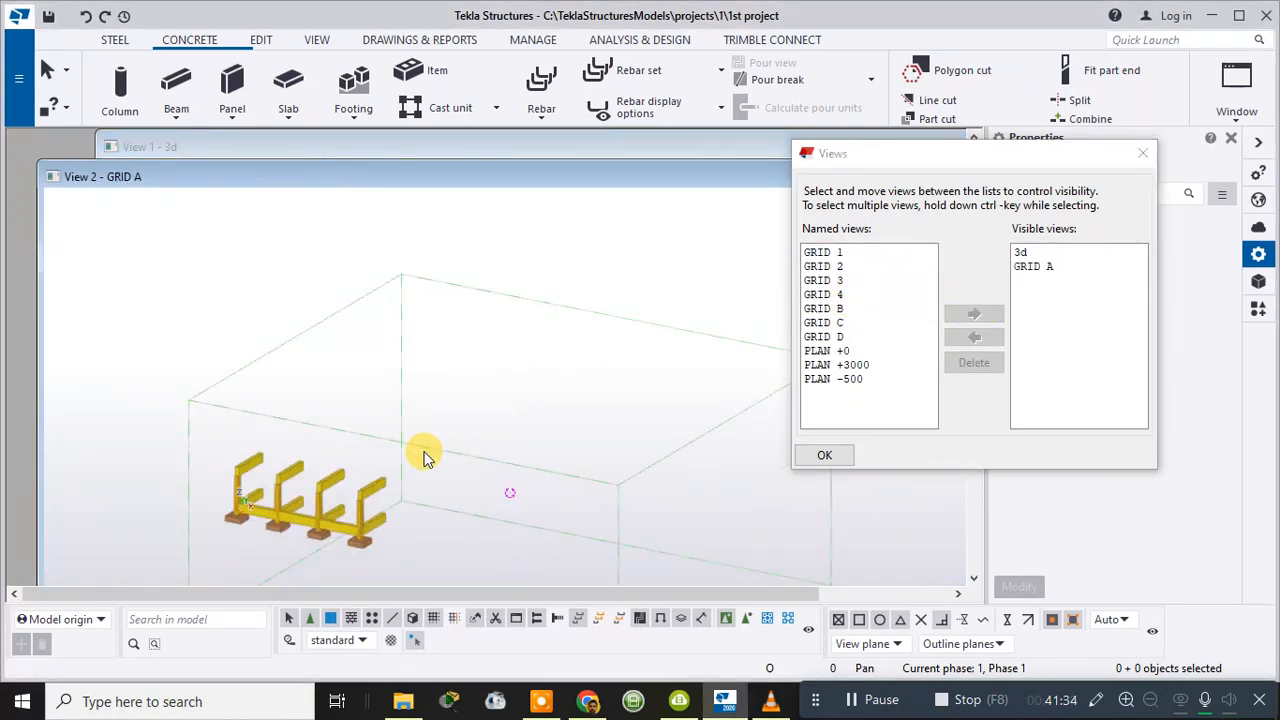
middle_click_drag(423, 451, 543, 337)
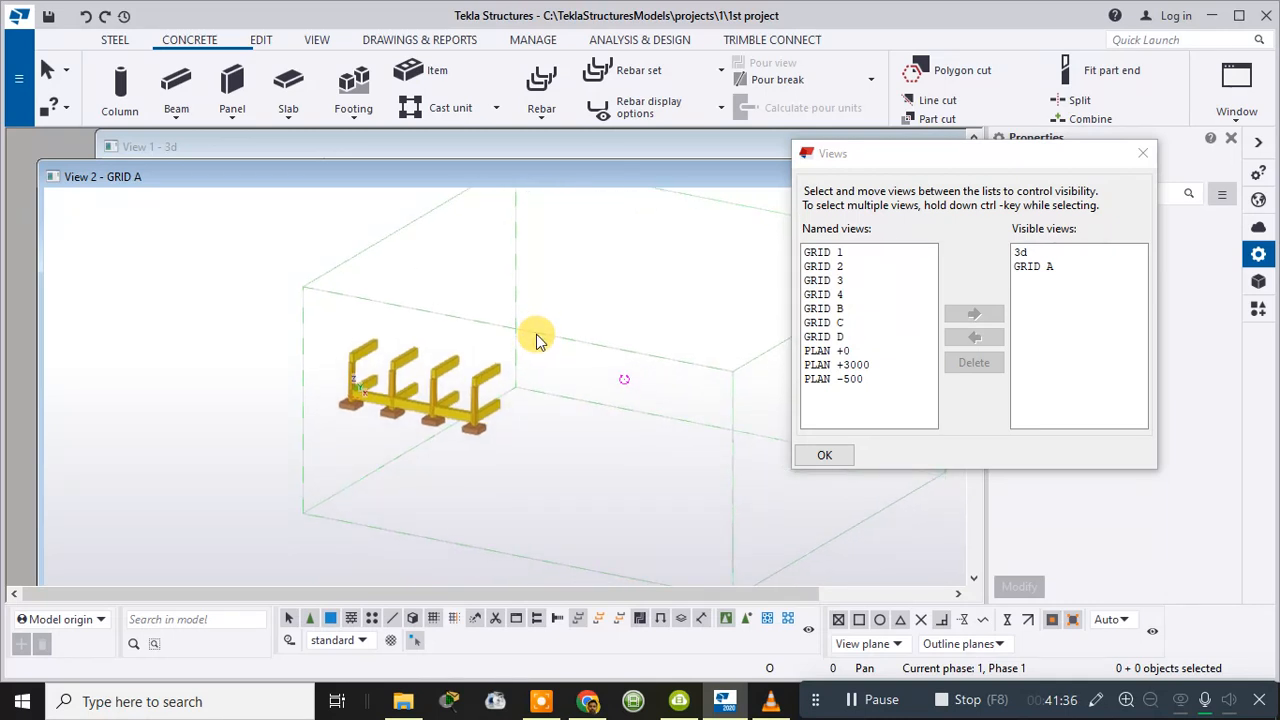
left_click(822, 454)
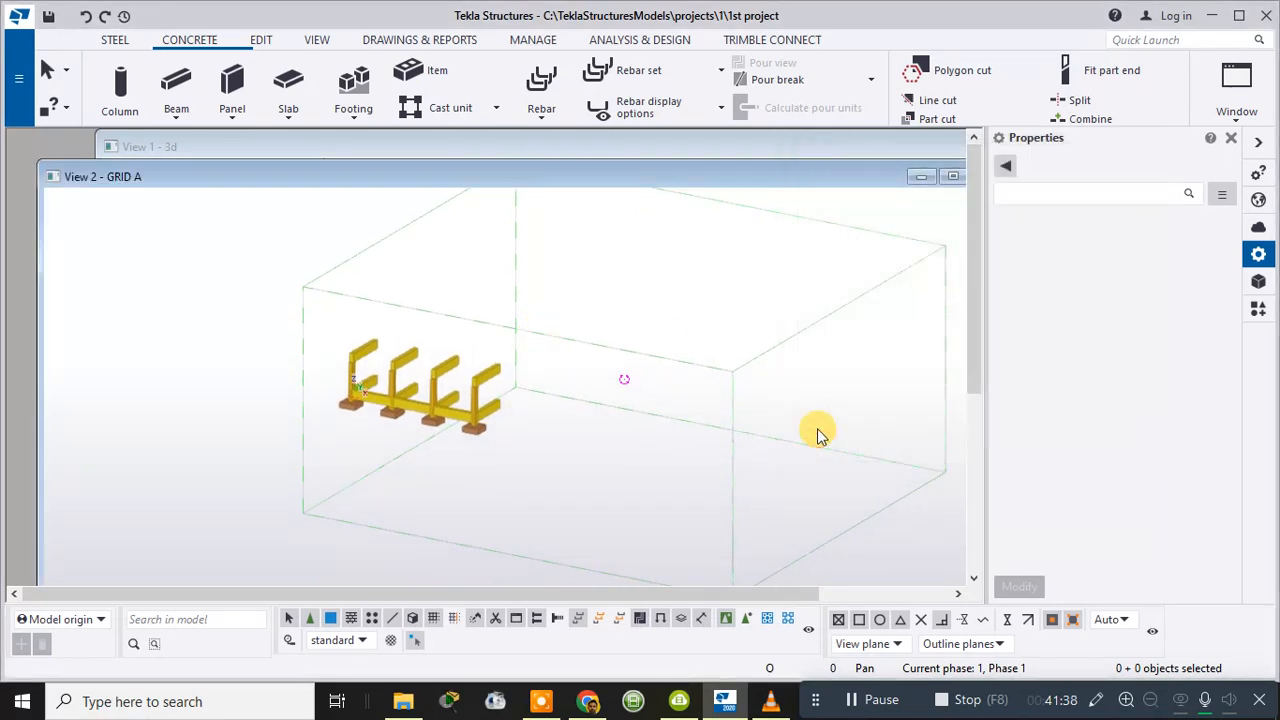
left_click(1236, 100)
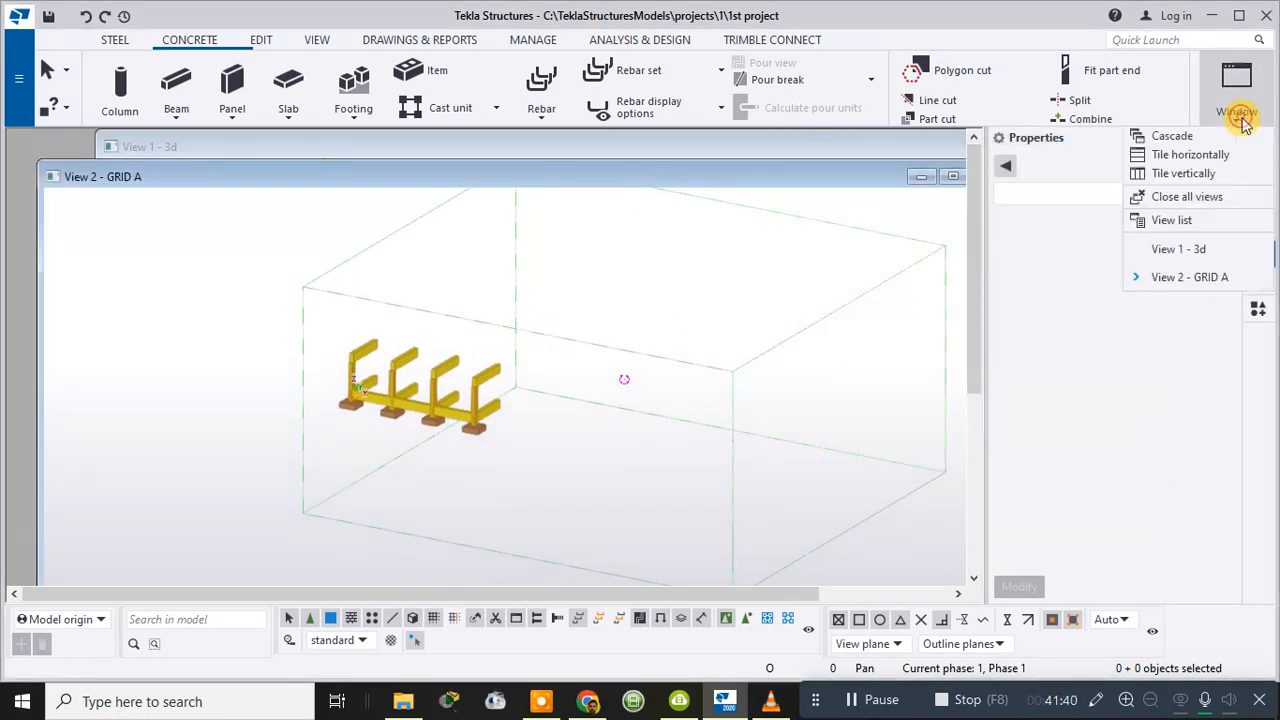
left_click(1211, 174)
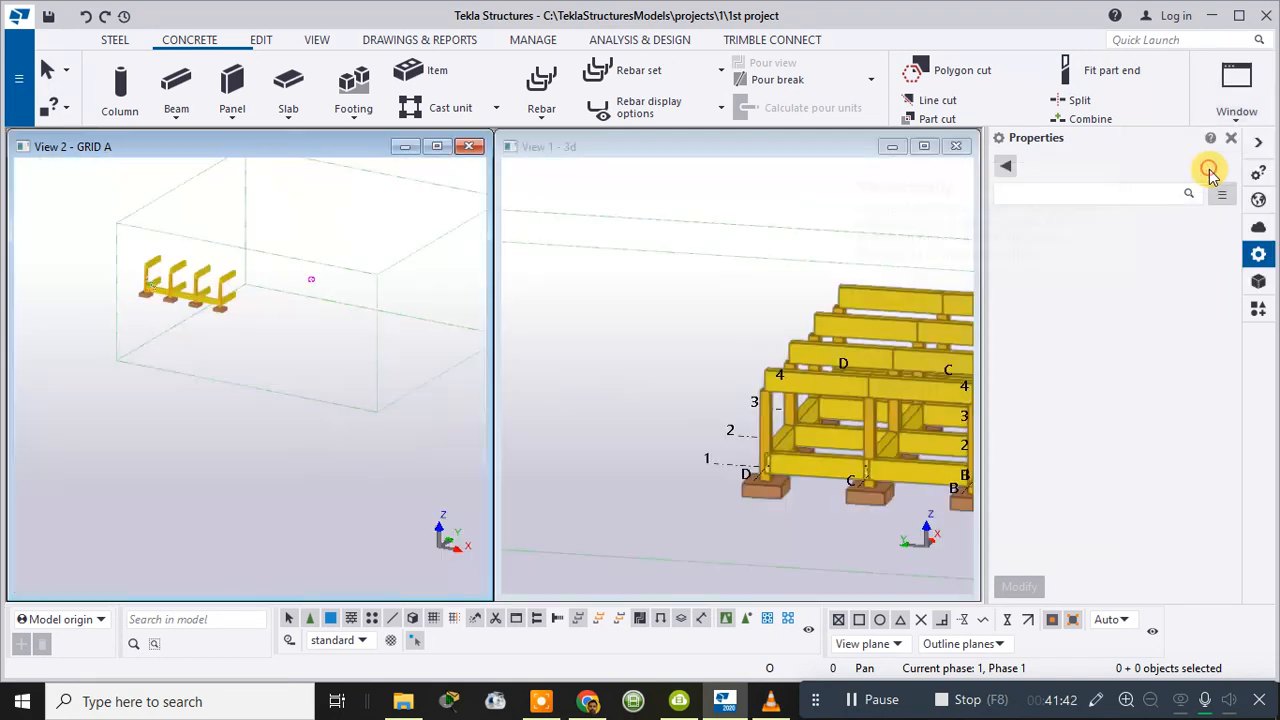
- Examine the columns, lower beams and upper beam ends along grid line A in the GRID A view
scroll(256, 360, "down", 3)
scroll(210, 323, "up", 1)
middle_click_drag(214, 325, 366, 356)
scroll(197, 353, "up", 1)
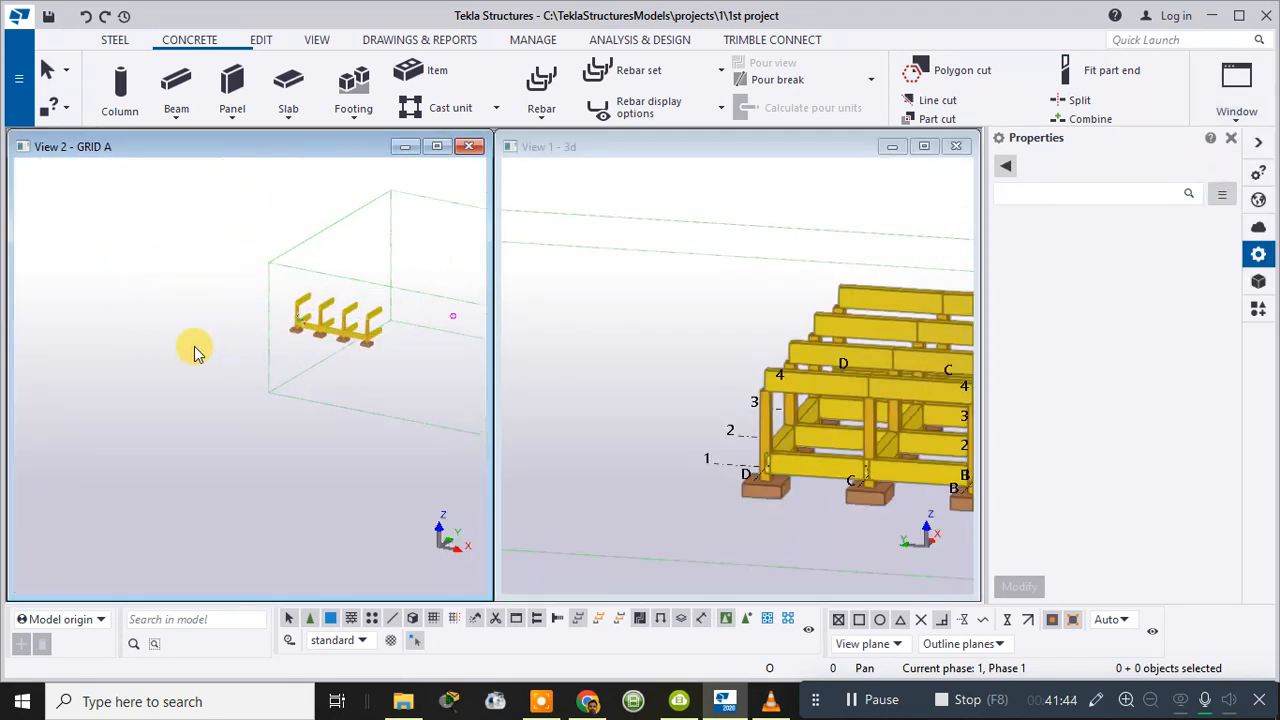
middle_click_drag(198, 353, 366, 348, "ctrl")
scroll(431, 321, "up", 6)
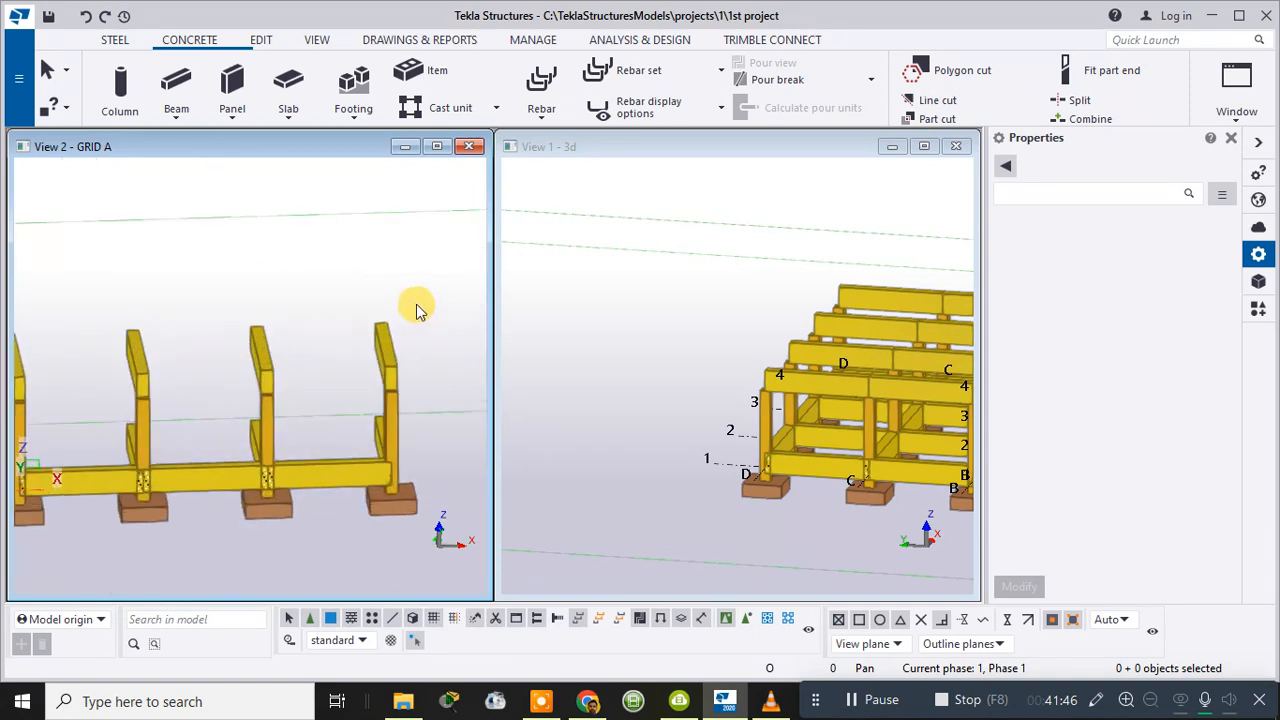
middle_click_drag(417, 311, 435, 233)
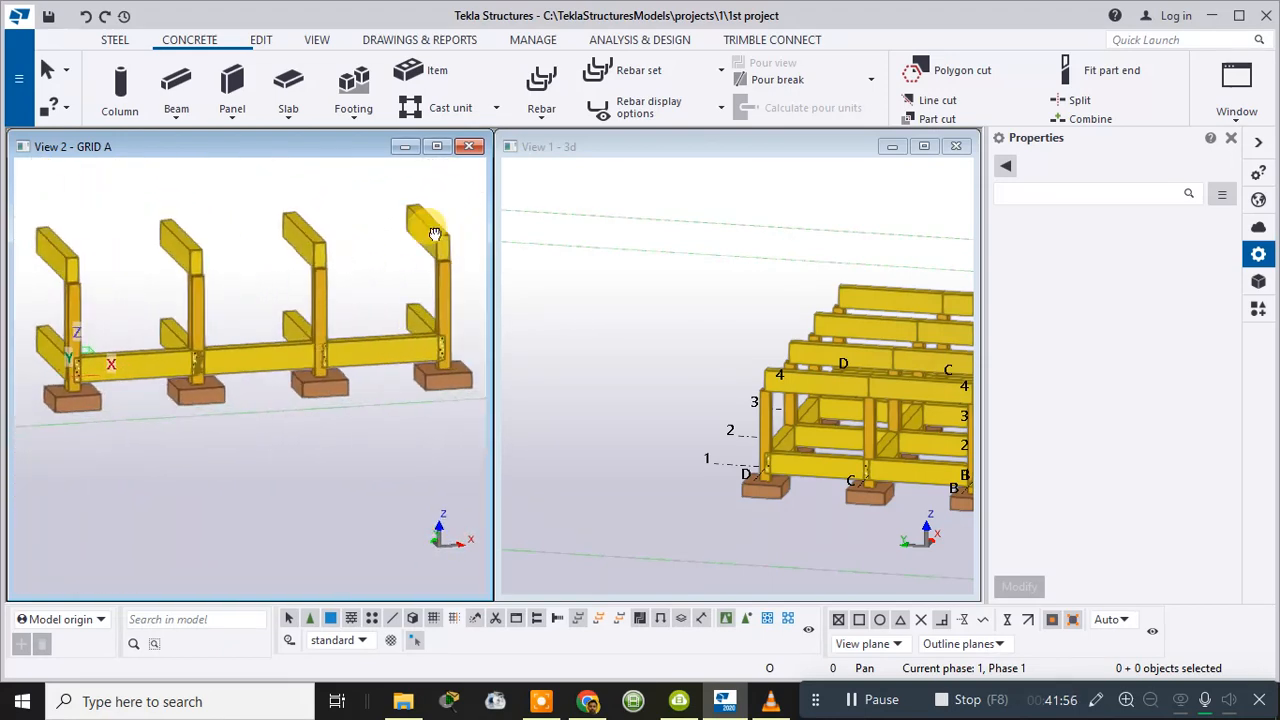
scroll(87, 258, "up", 2)
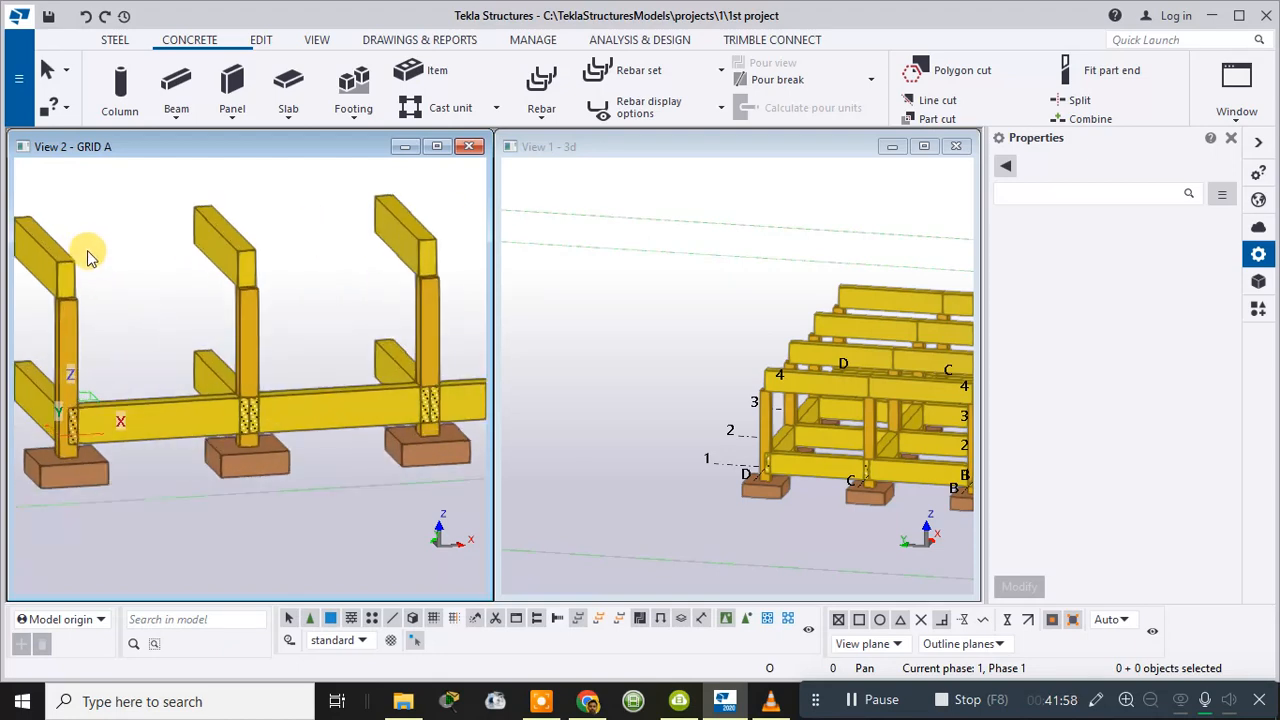
scroll(87, 258, "up", 2)
scroll(108, 263, "down", 5)
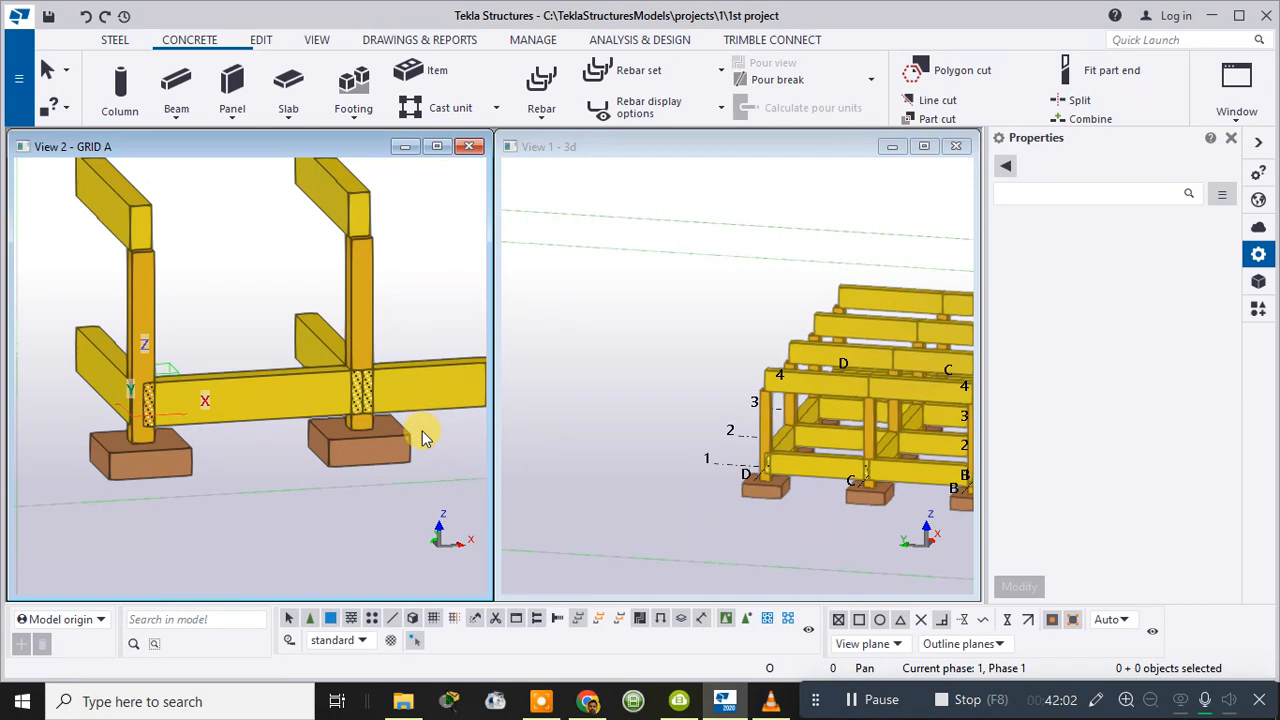
scroll(422, 429, "down", 2)
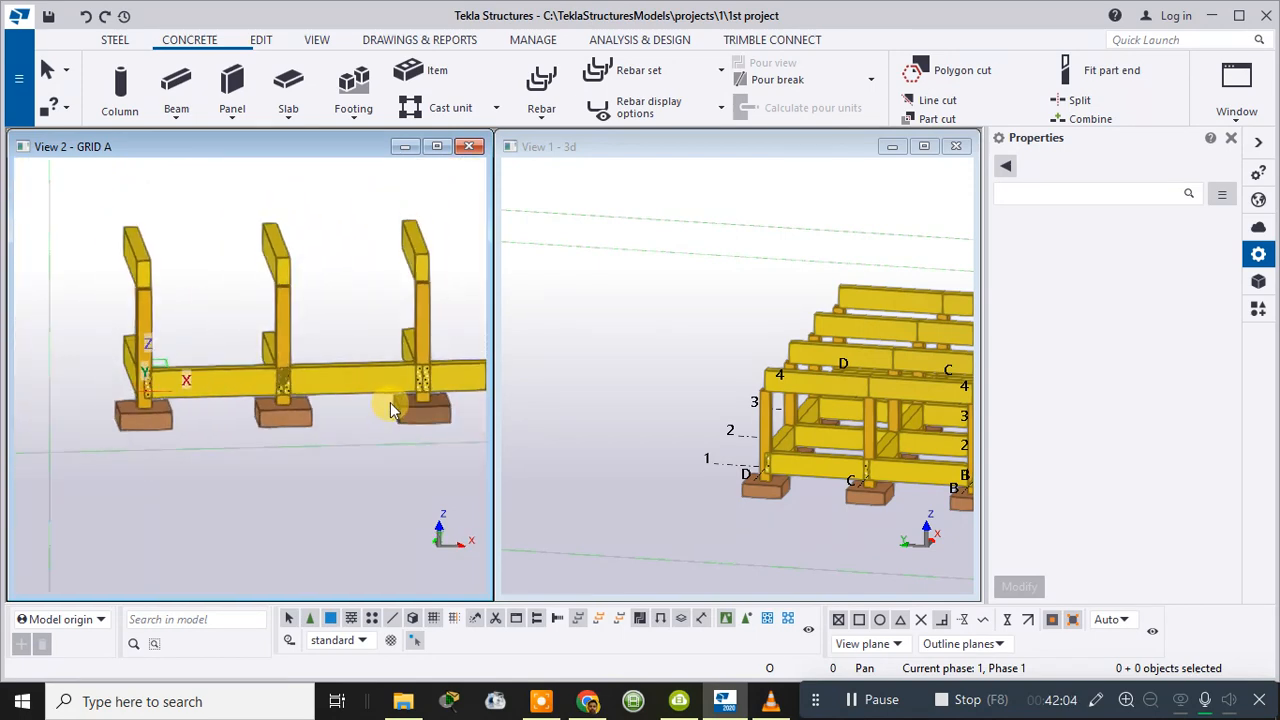
left_click(143, 290)
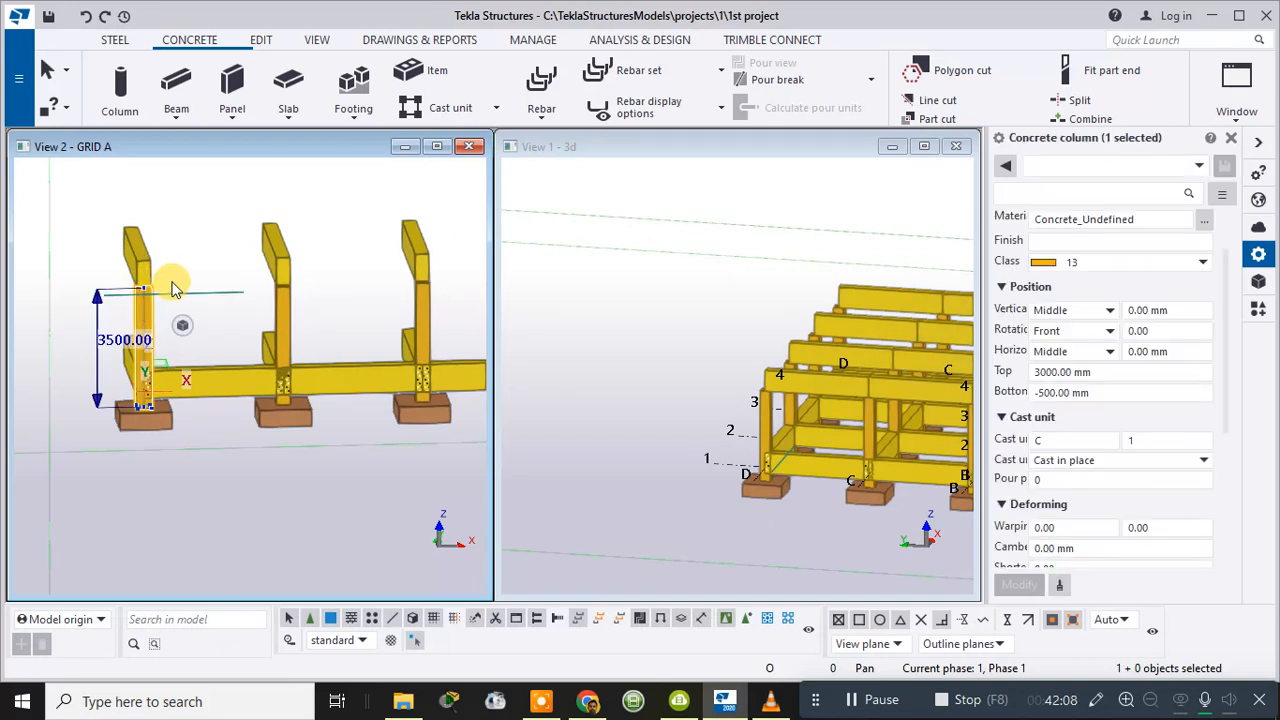
key("ctrl+c")
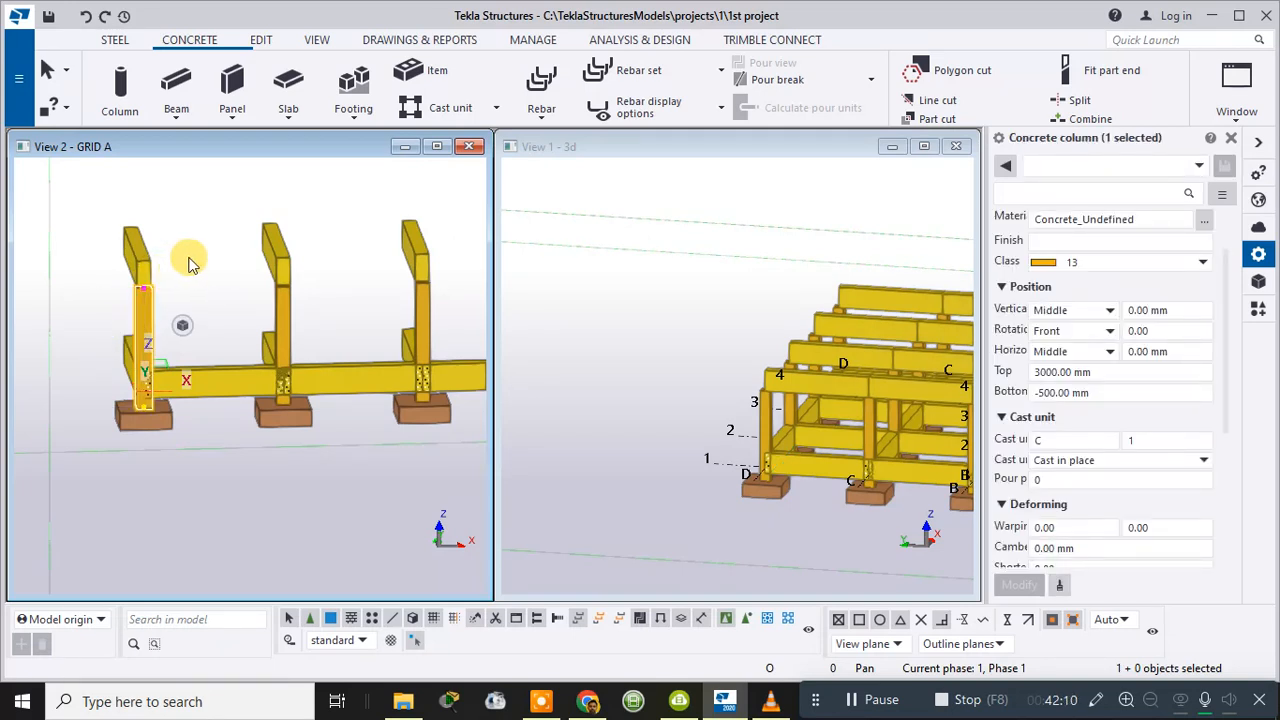
middle_click_drag(202, 245, 215, 214)
scroll(215, 214, "down", 2)
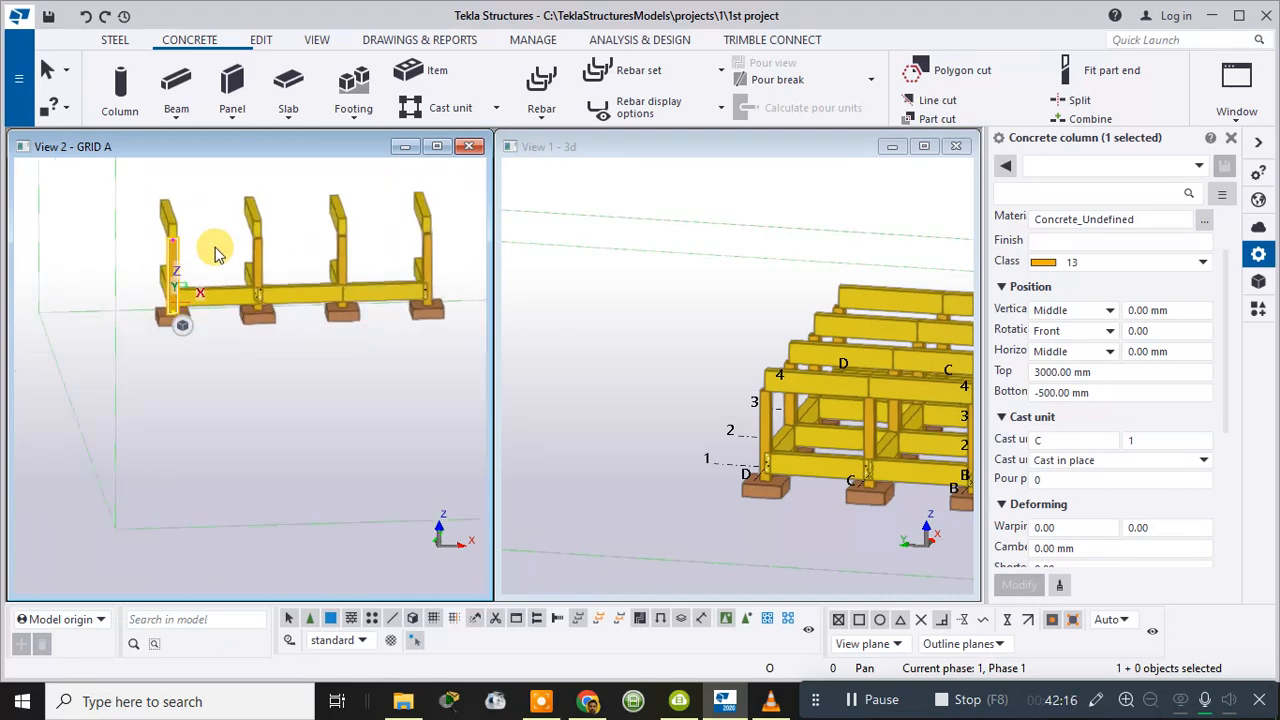
left_click(187, 330)
left_click(143, 371)
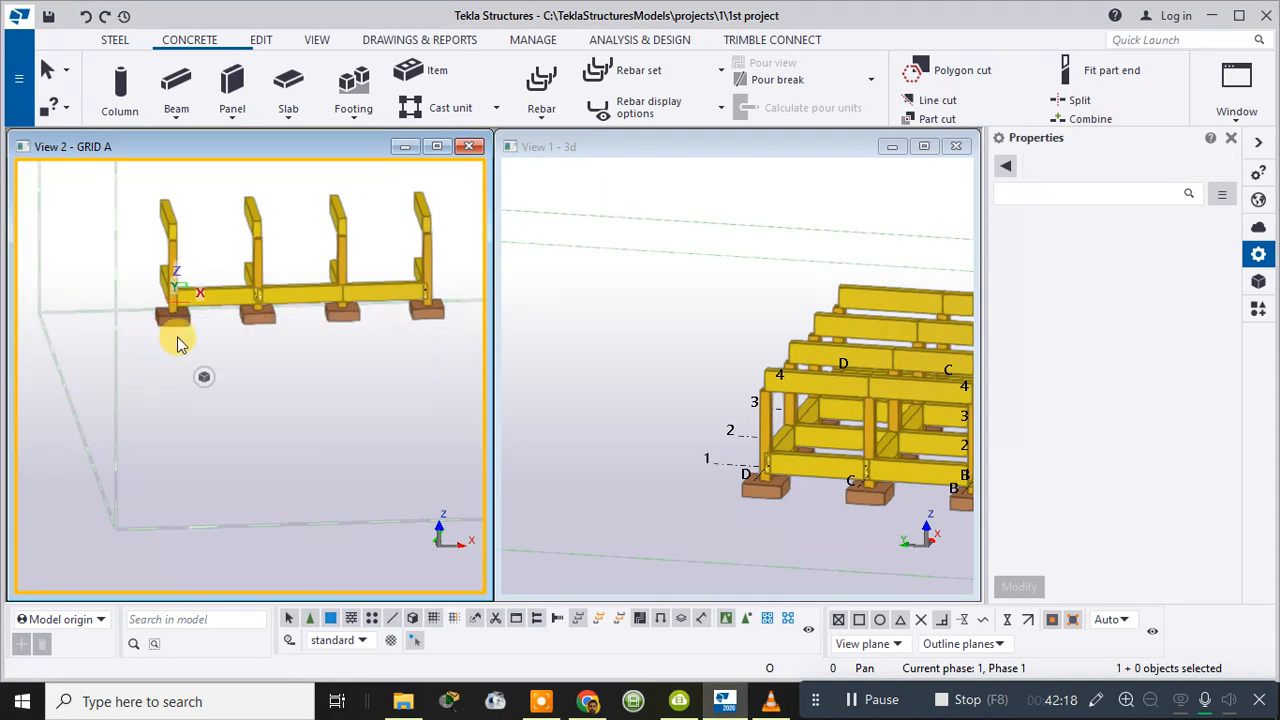
mouse_move(202, 374)
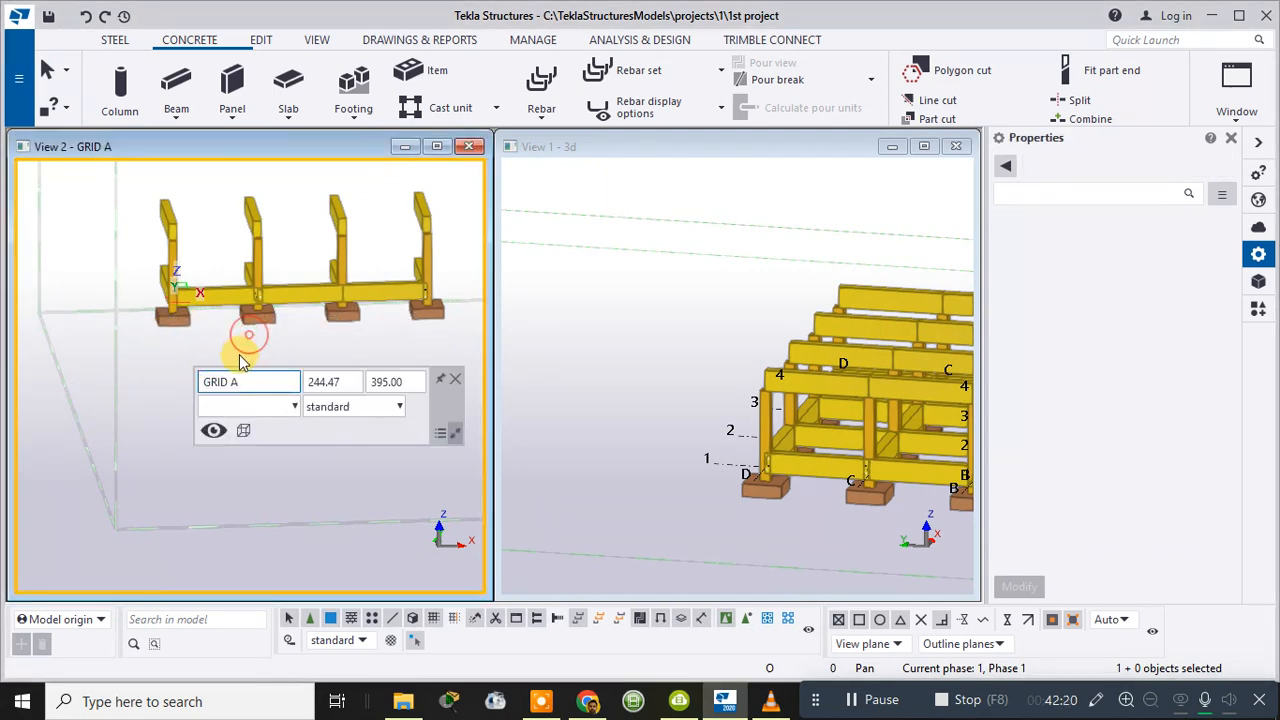
left_click(457, 378)
key("apostrophe")
key("Escape")
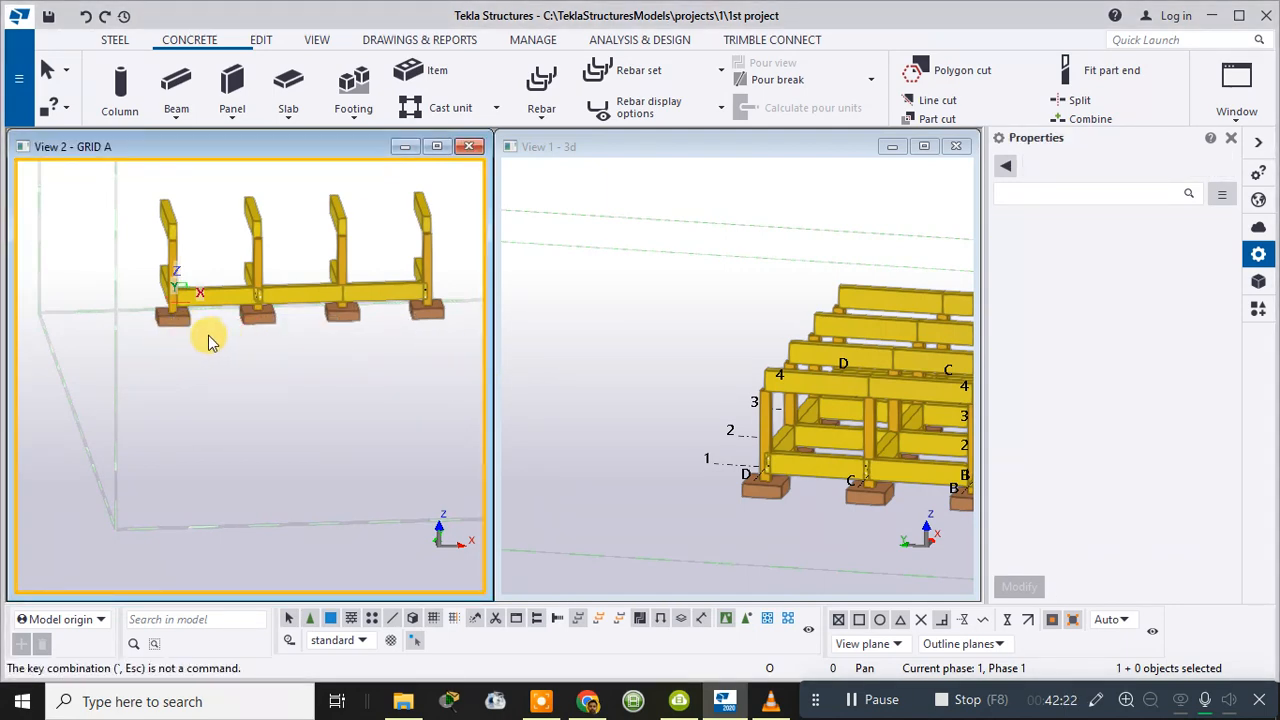
left_click(203, 366)
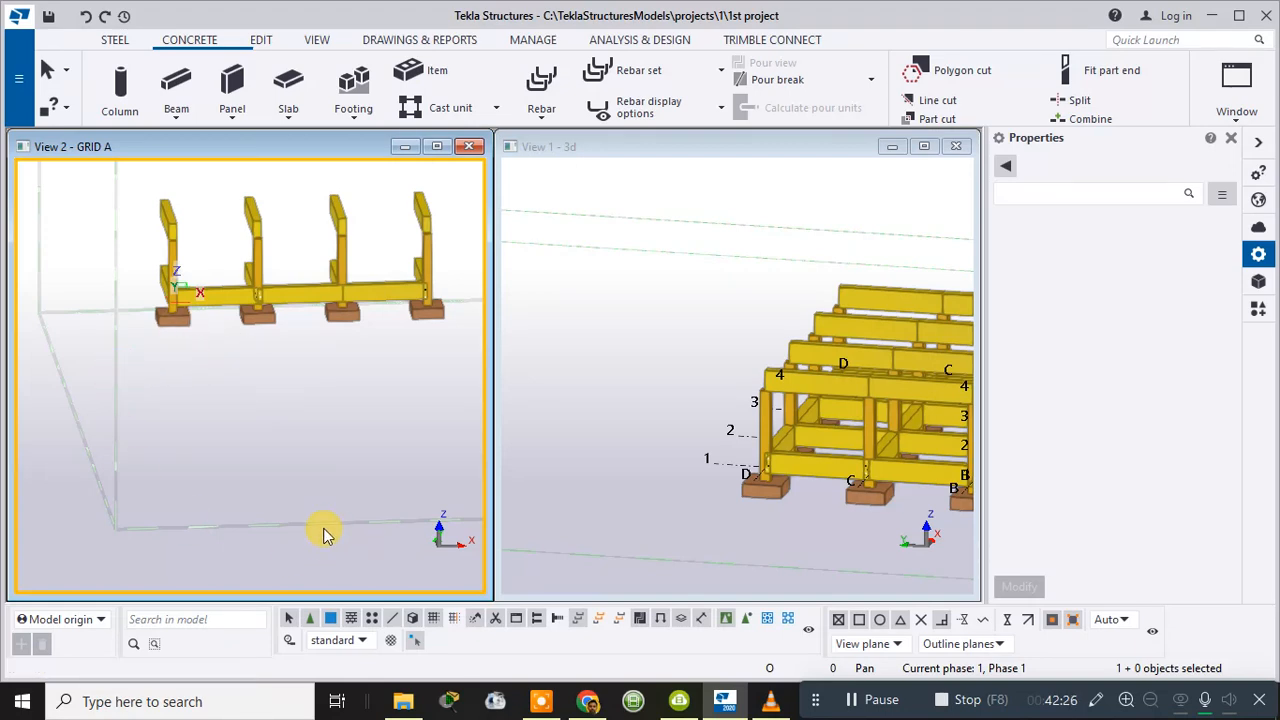
right_click(328, 376)
double_click(274, 377)
right_click(274, 377)
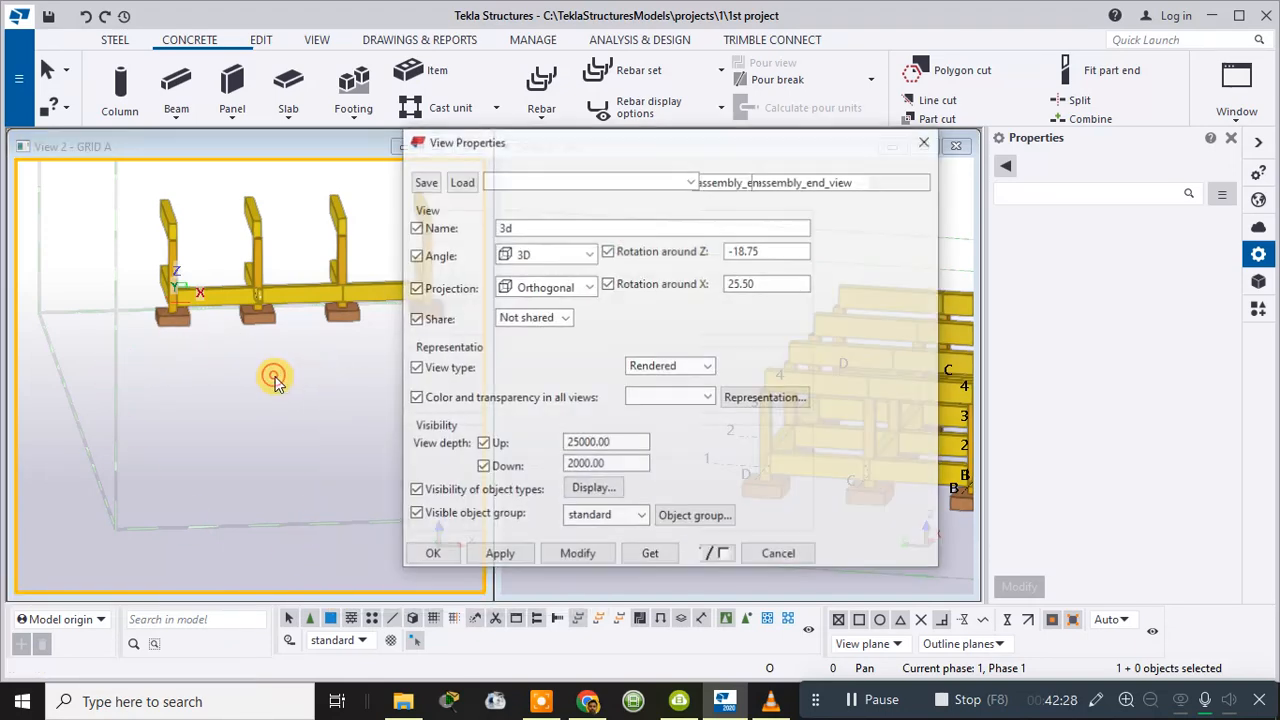
left_click(921, 111)
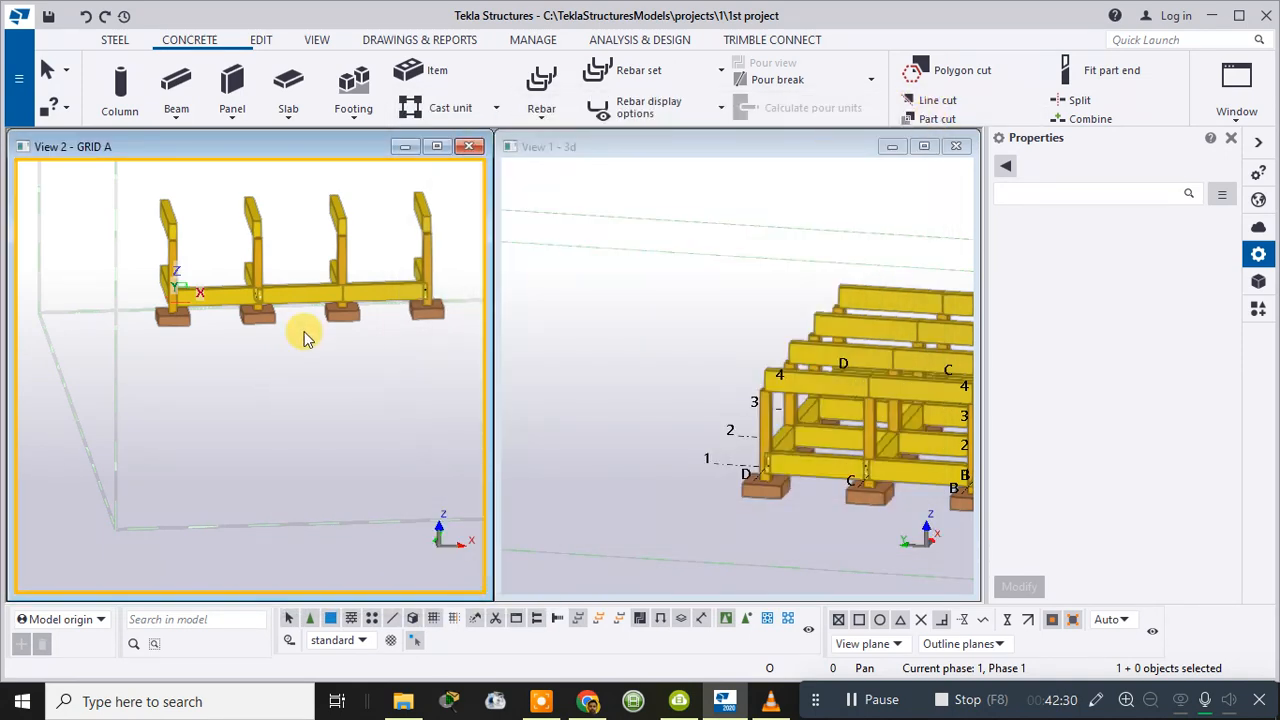
- Turn the GRID A view to the Front direction to show the frame as an elevation across grids 1 to 4
left_click(258, 311)
left_click(225, 350)
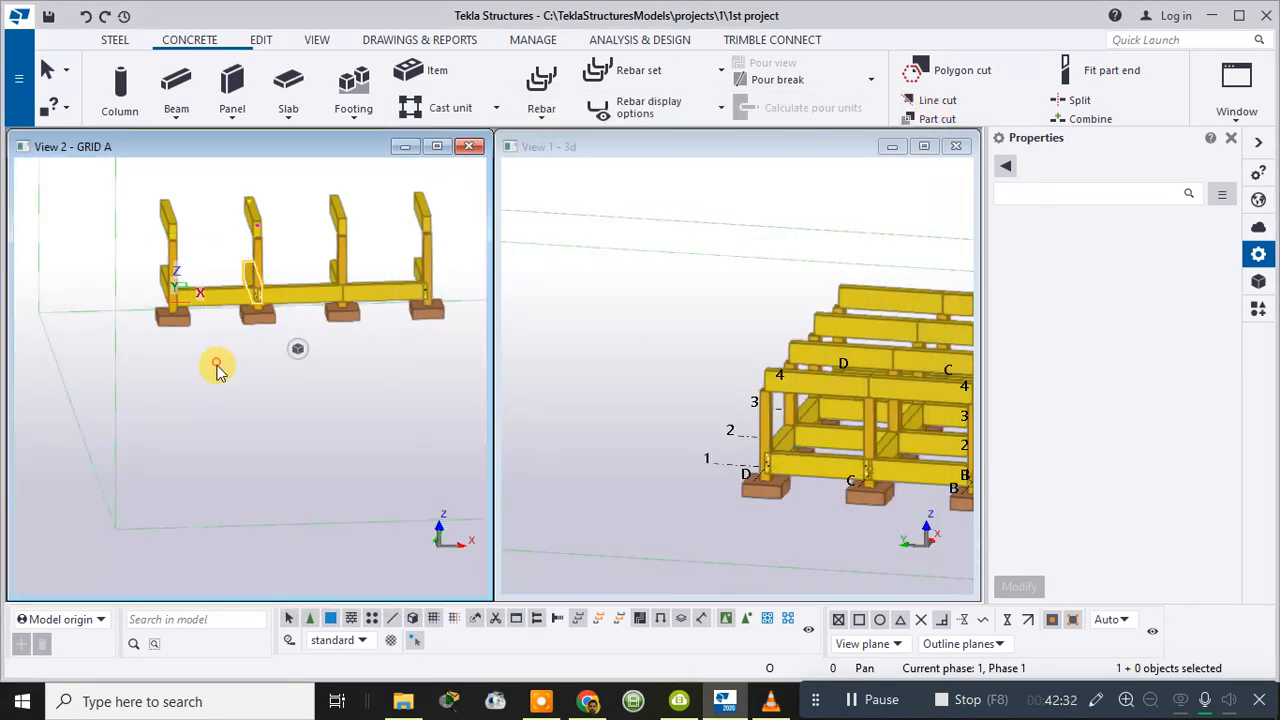
mouse_move(294, 398)
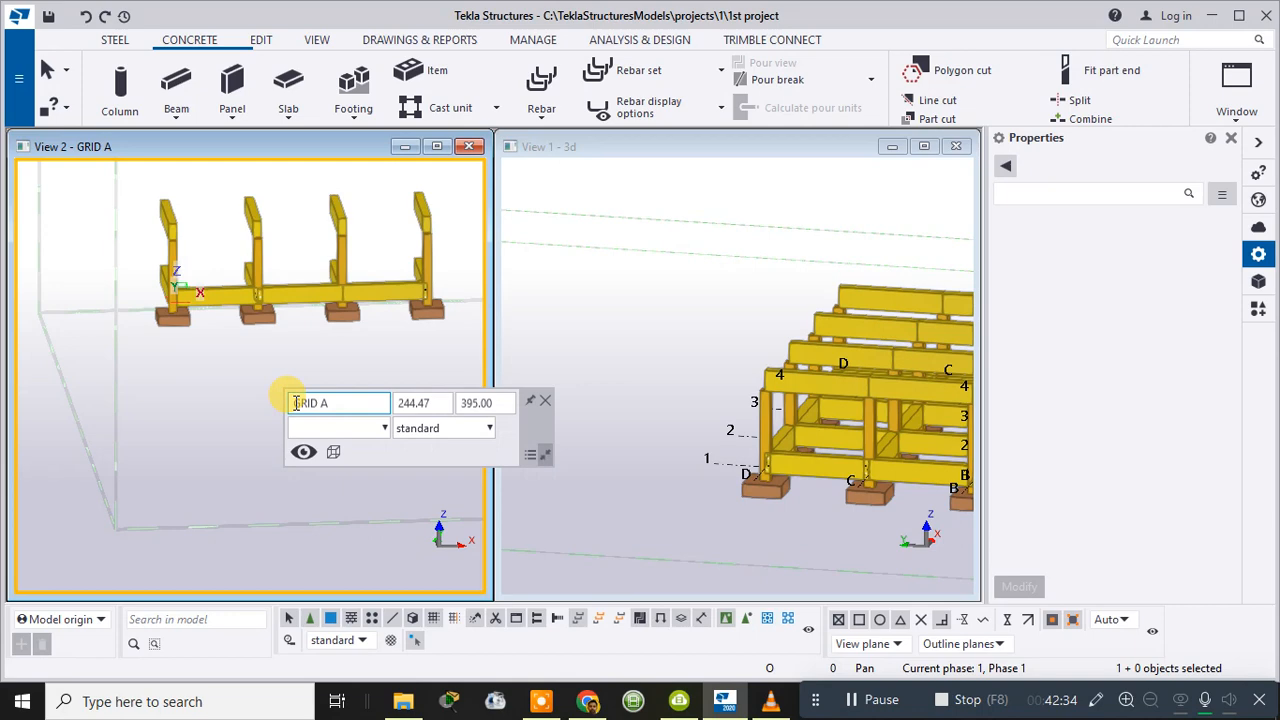
left_click(330, 452)
left_click(295, 482)
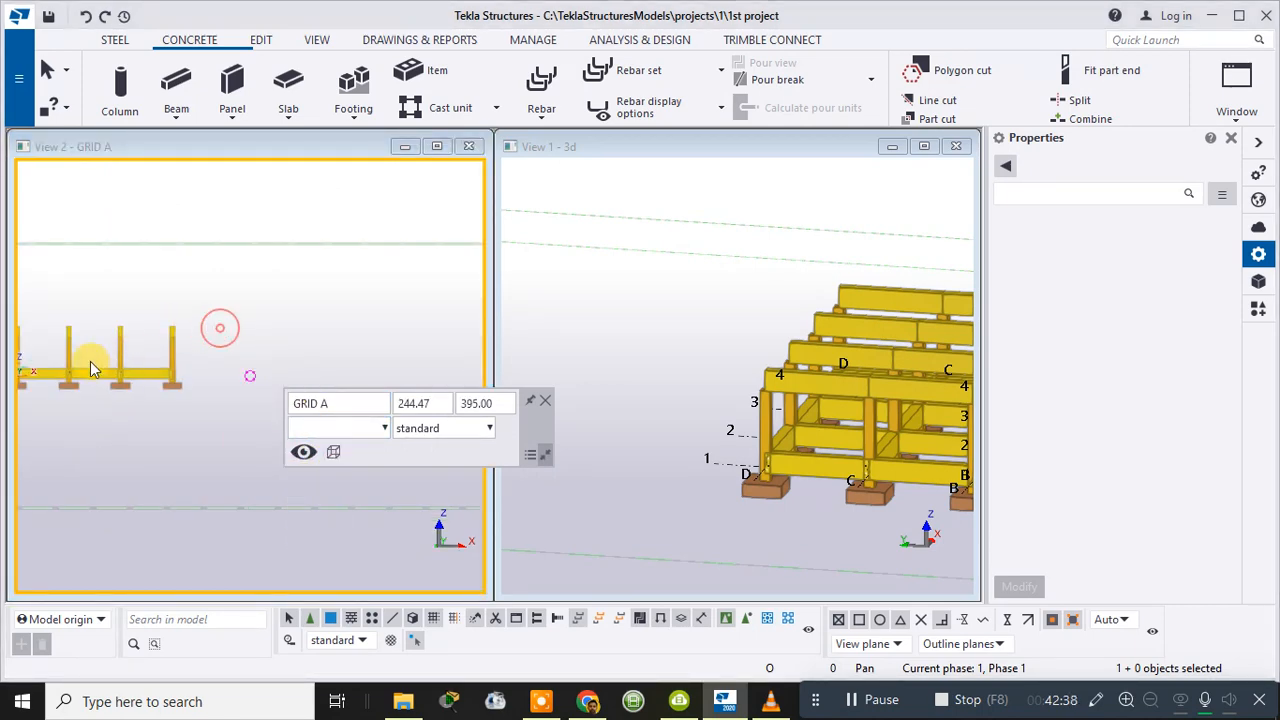
scroll(100, 360, "up", 5)
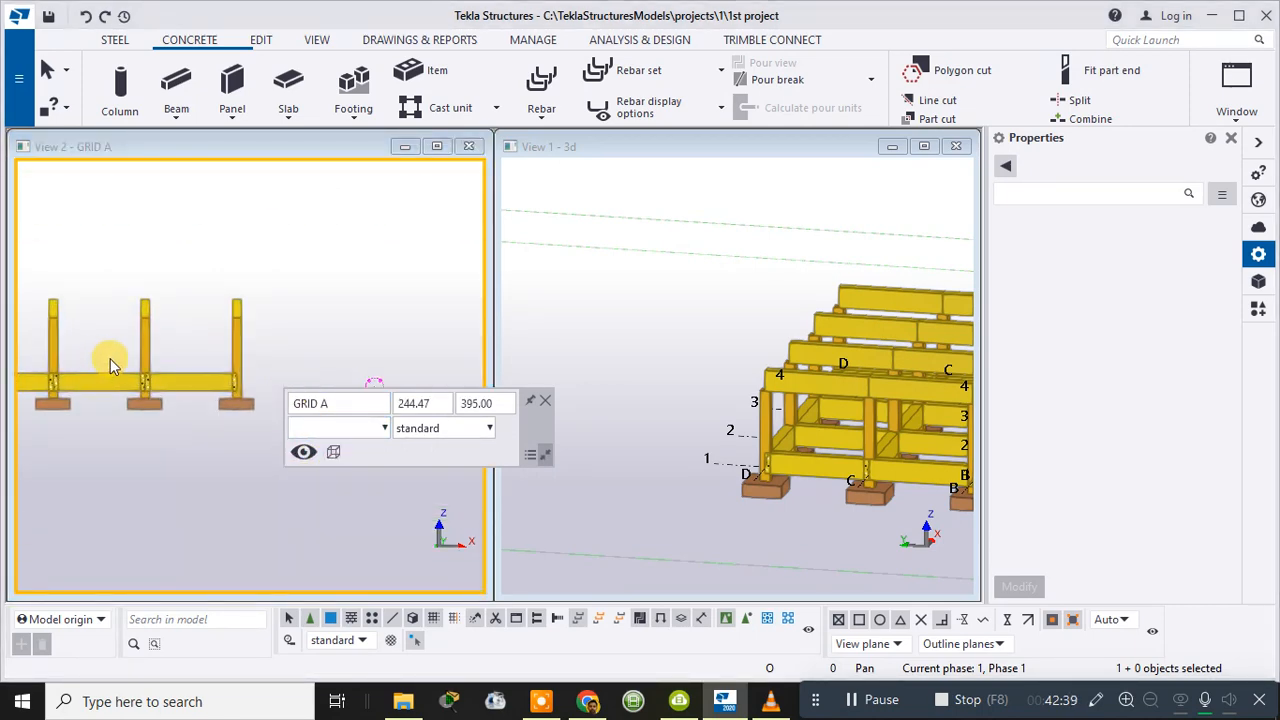
left_click(332, 454)
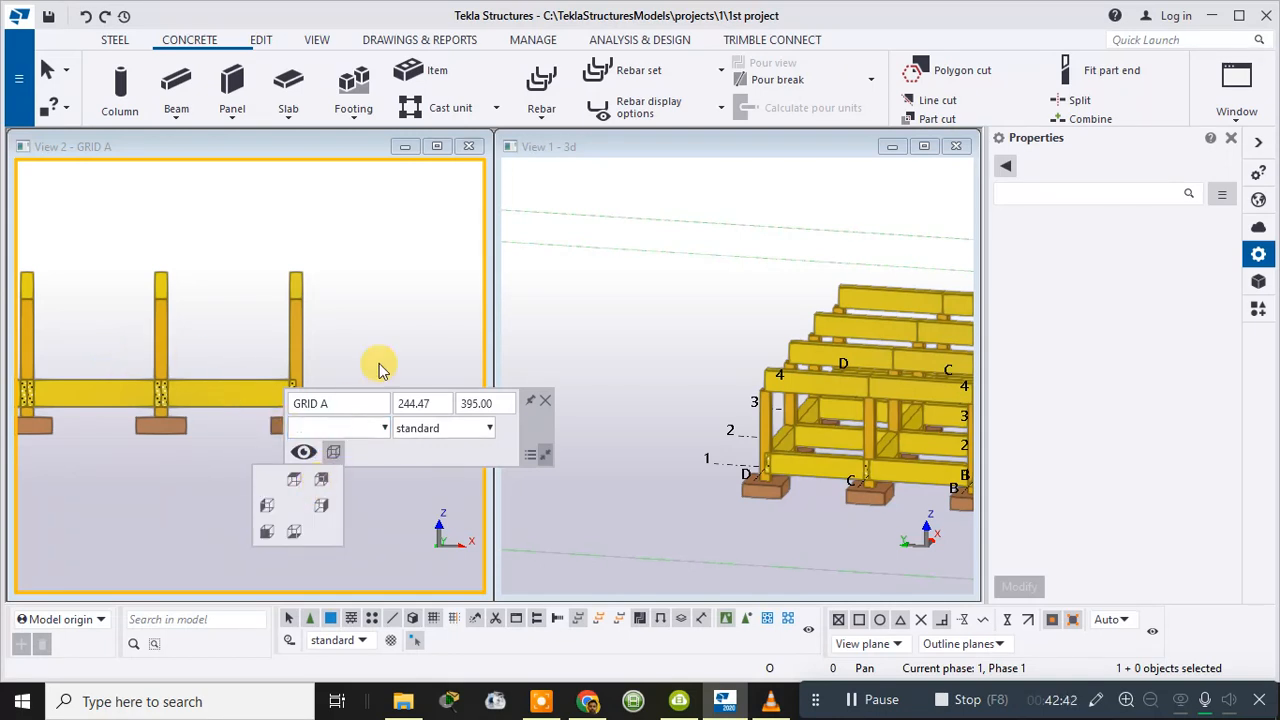
left_click(546, 401)
- Undo the upper beam copies on grid lines 2 to 4, keeping the three upper beams on grid line 1
key("ctrl+z")
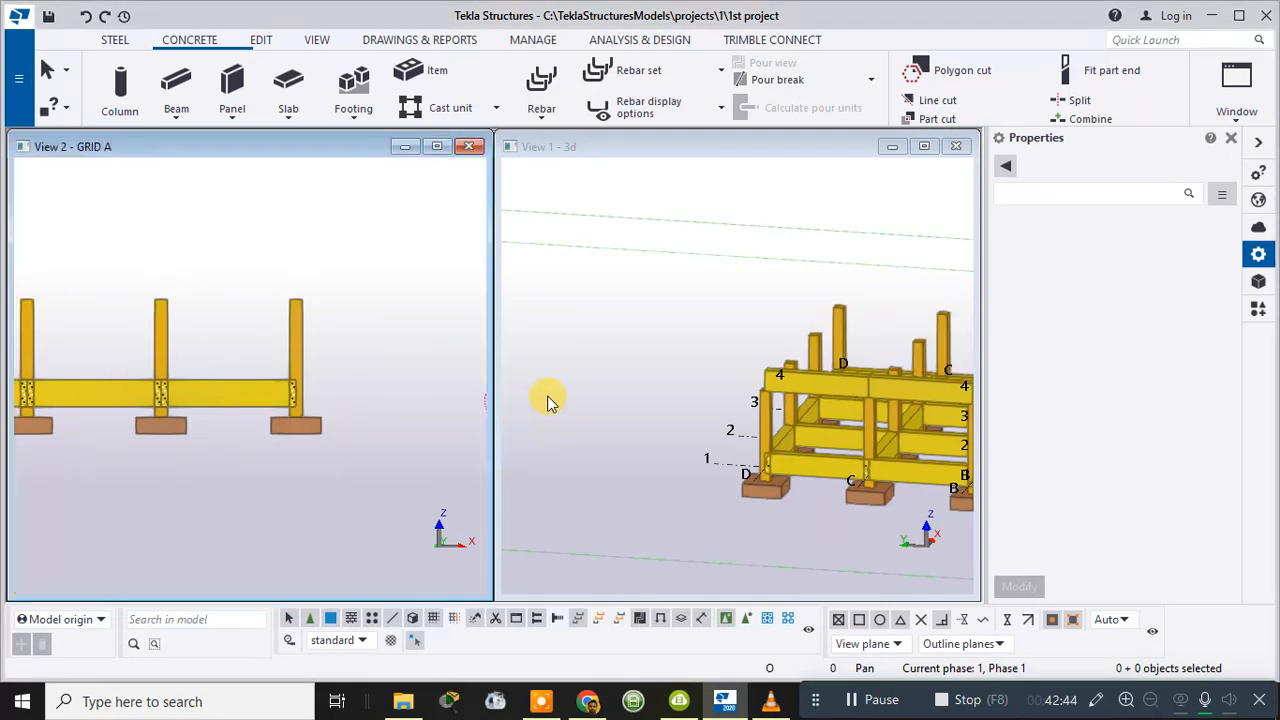
scroll(340, 366, "down", 5)
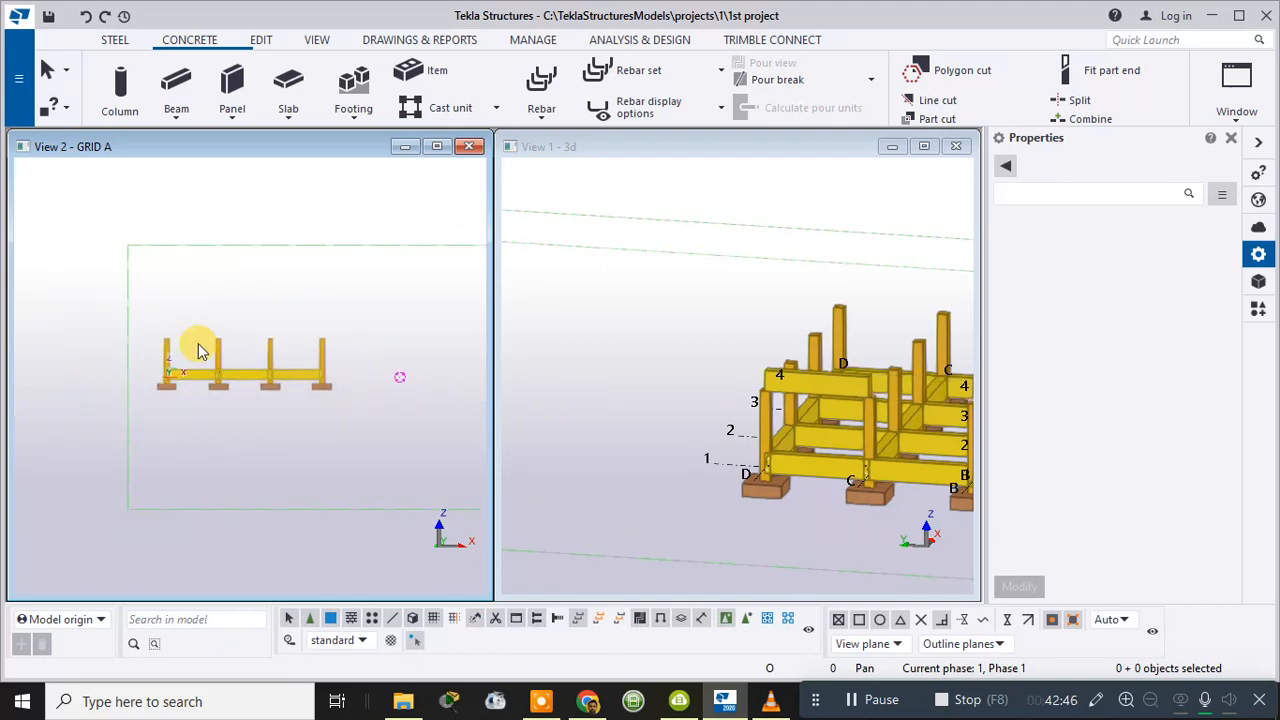
scroll(183, 344, "up", 3)
scroll(183, 344, "up", 1)
scroll(183, 342, "down", 2)
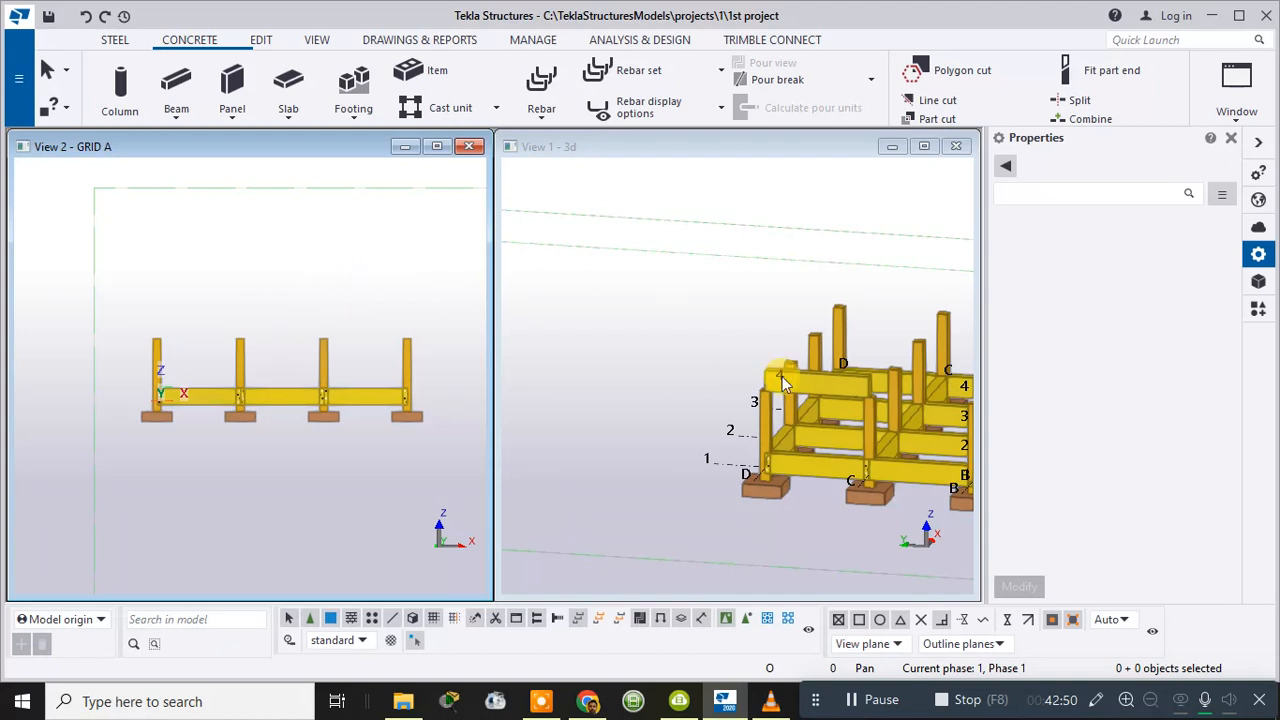
middle_click_drag(728, 396, 549, 342)
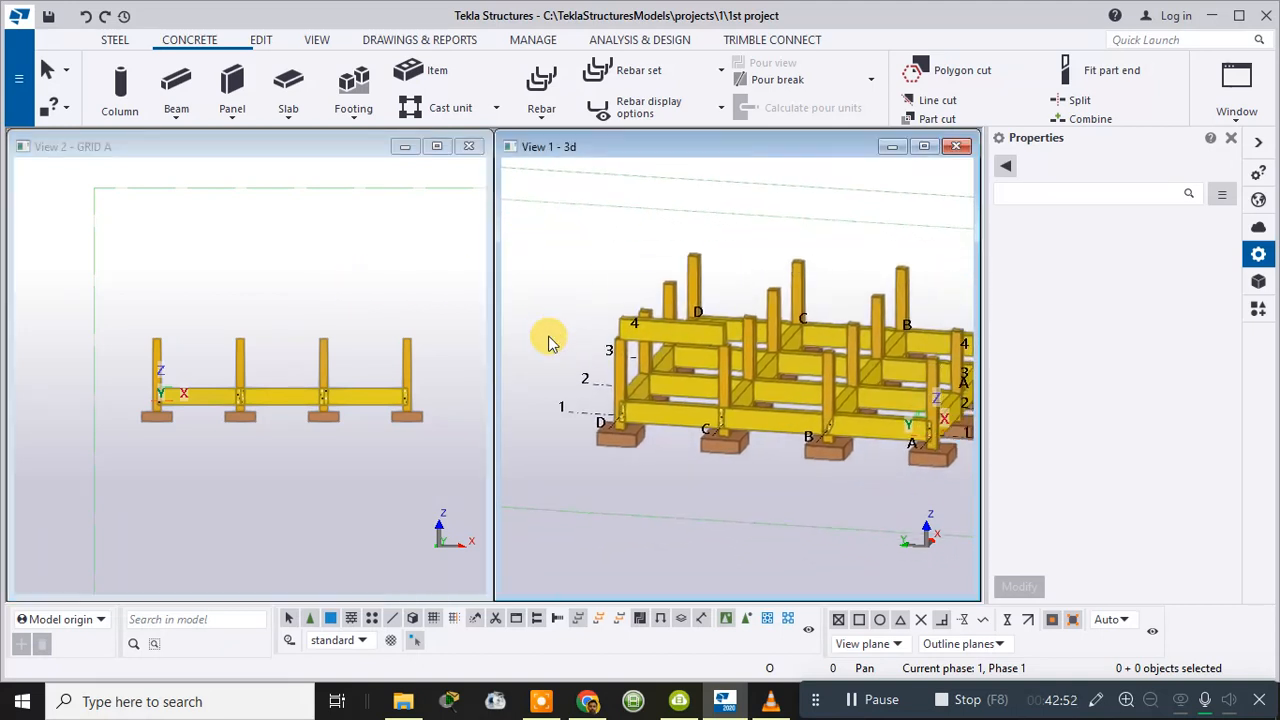
key("ctrl+z")
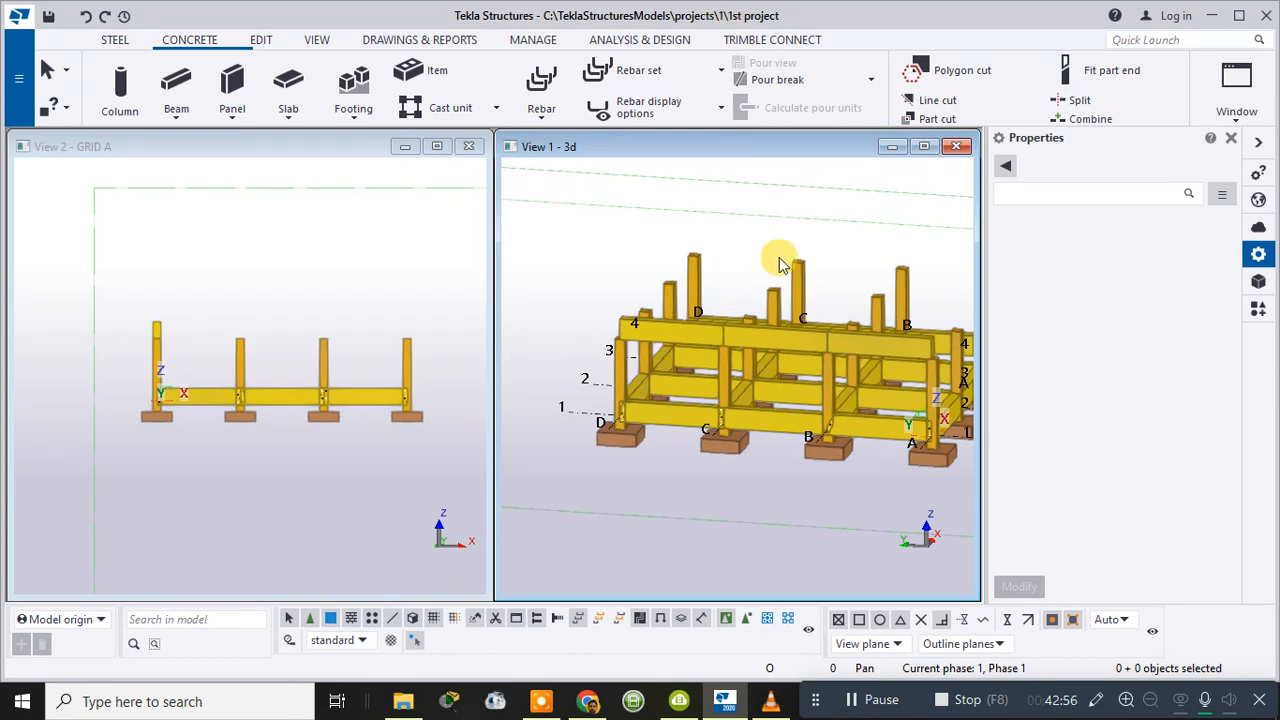
middle_click_drag(886, 258, 811, 259, "ctrl")
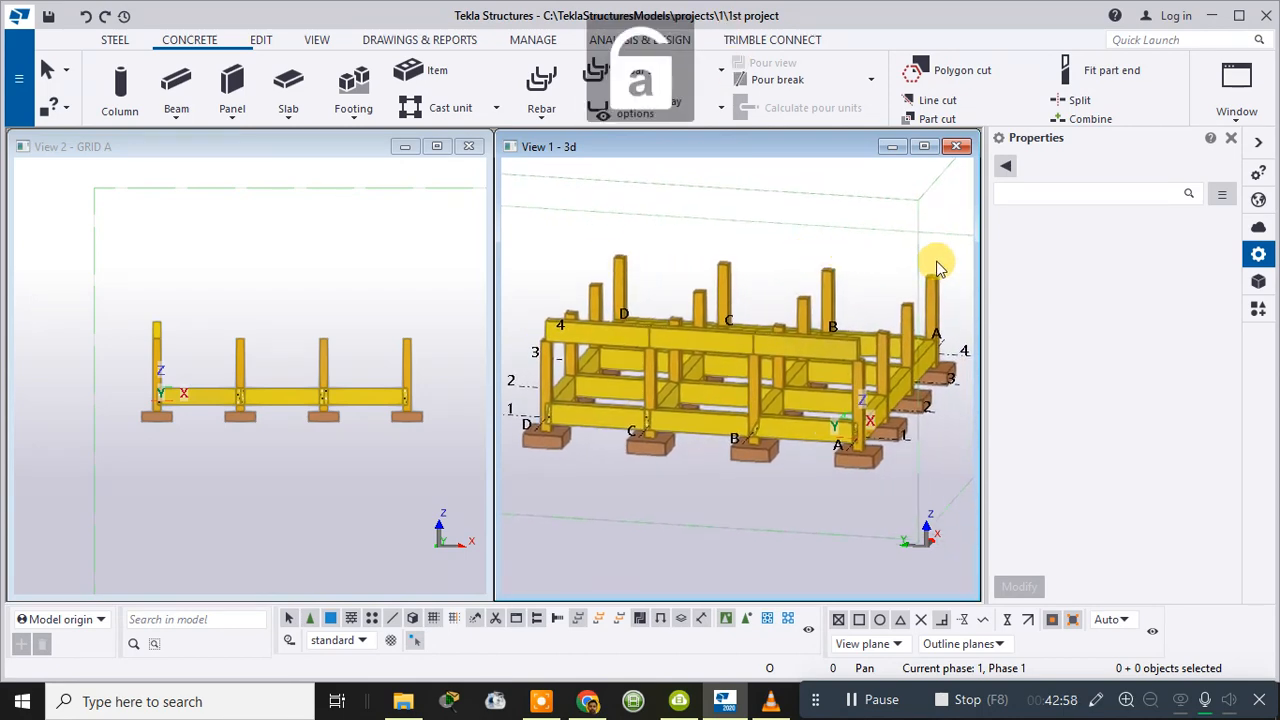
- Restore the upper beam copies on grid lines 2 to 4
key("ctrl+z")
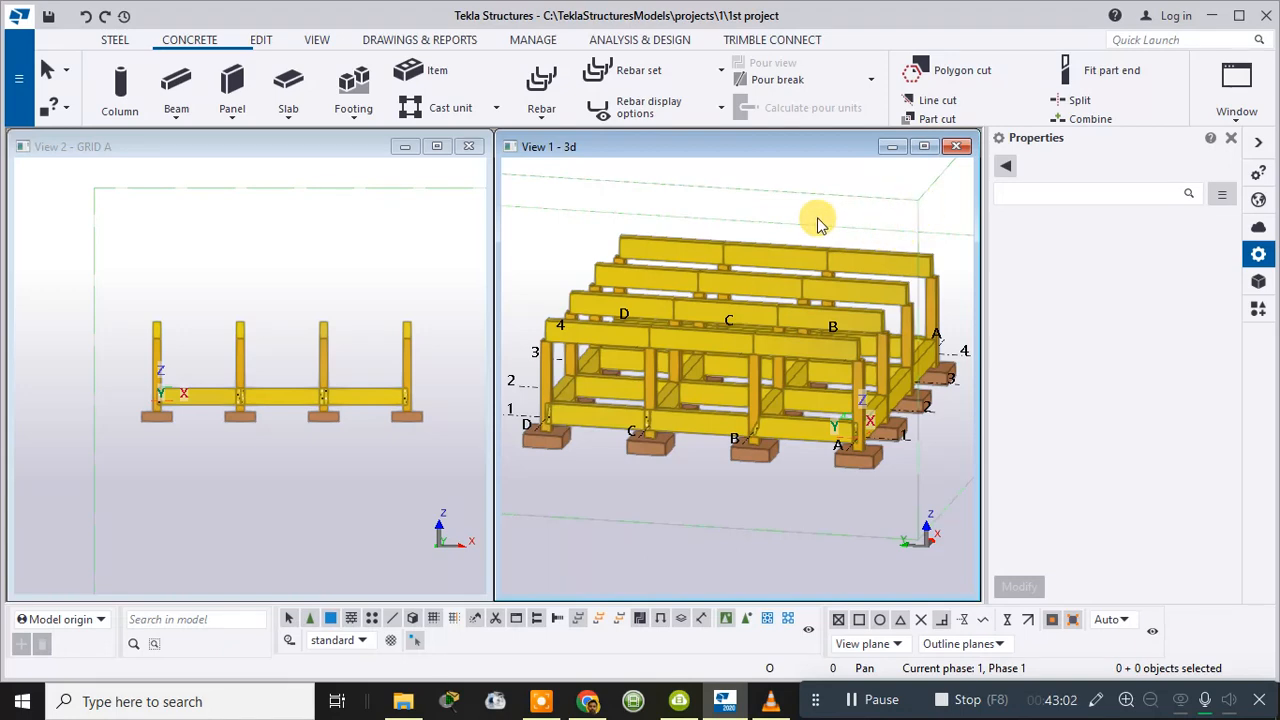
middle_click_drag(814, 217, 863, 234)
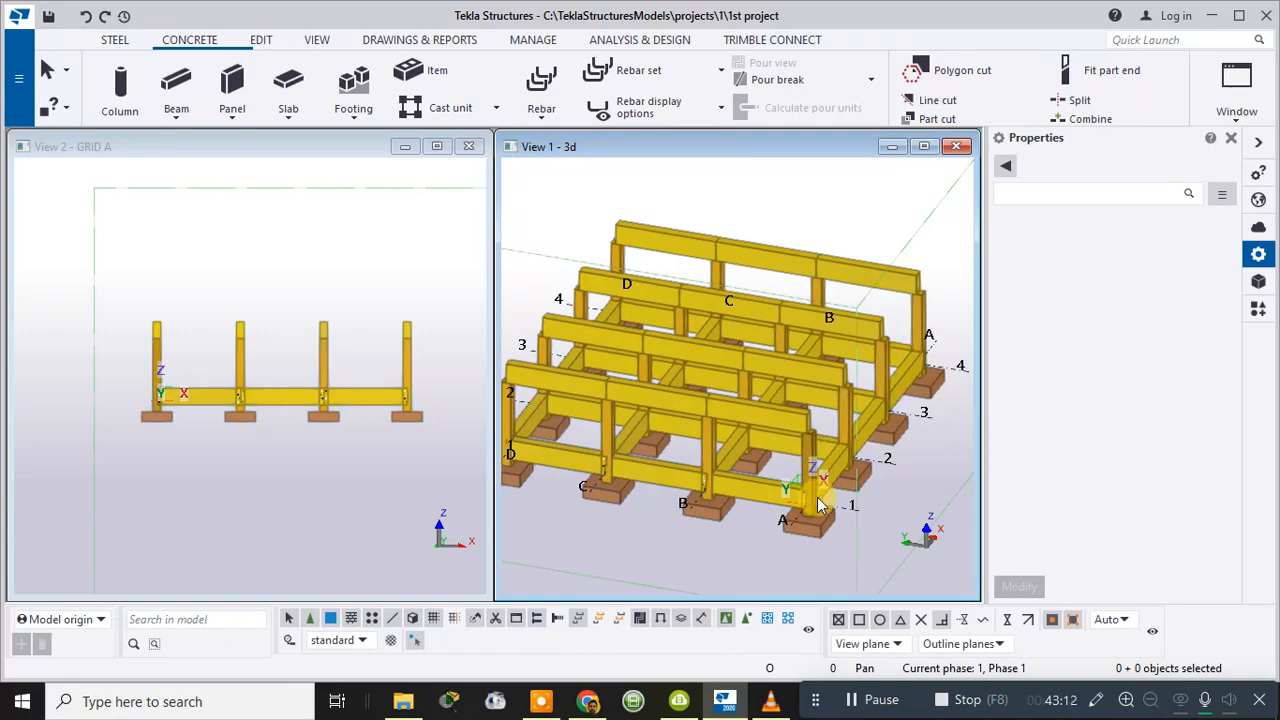
- Select the three lower beams along grid line A and check their Dz end offsets
left_click(838, 465)
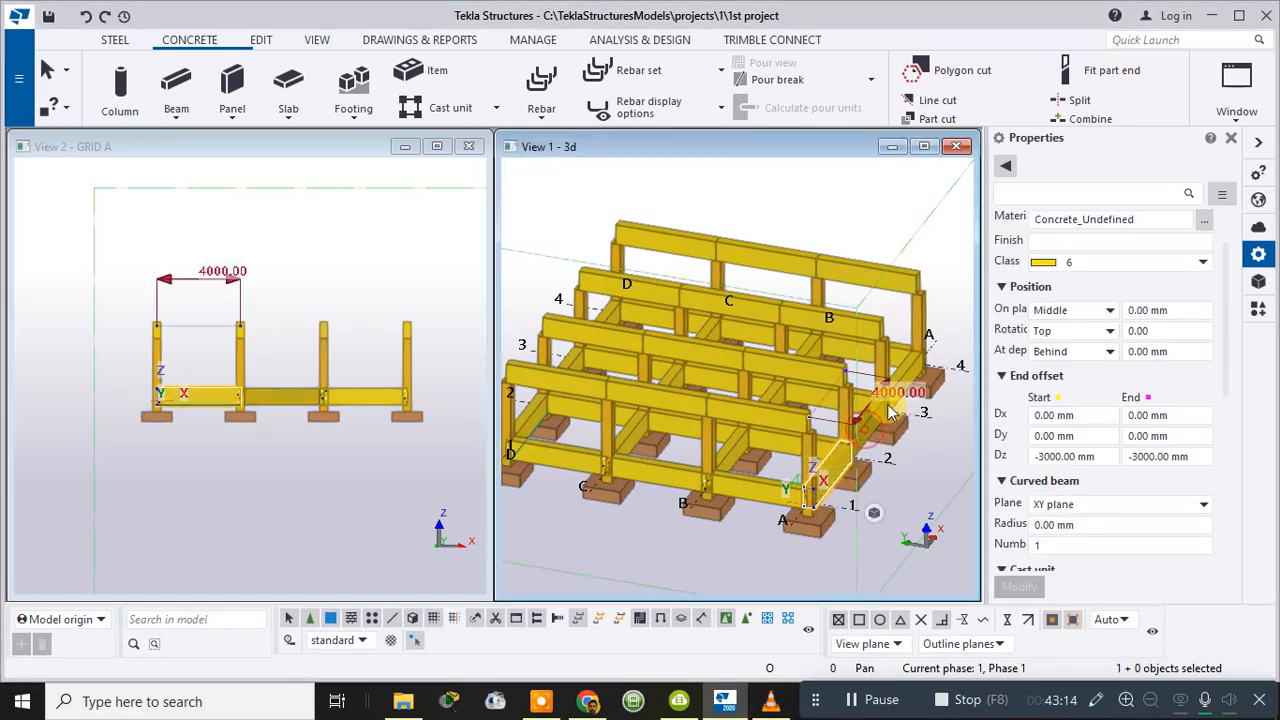
left_click(912, 375, "ctrl")
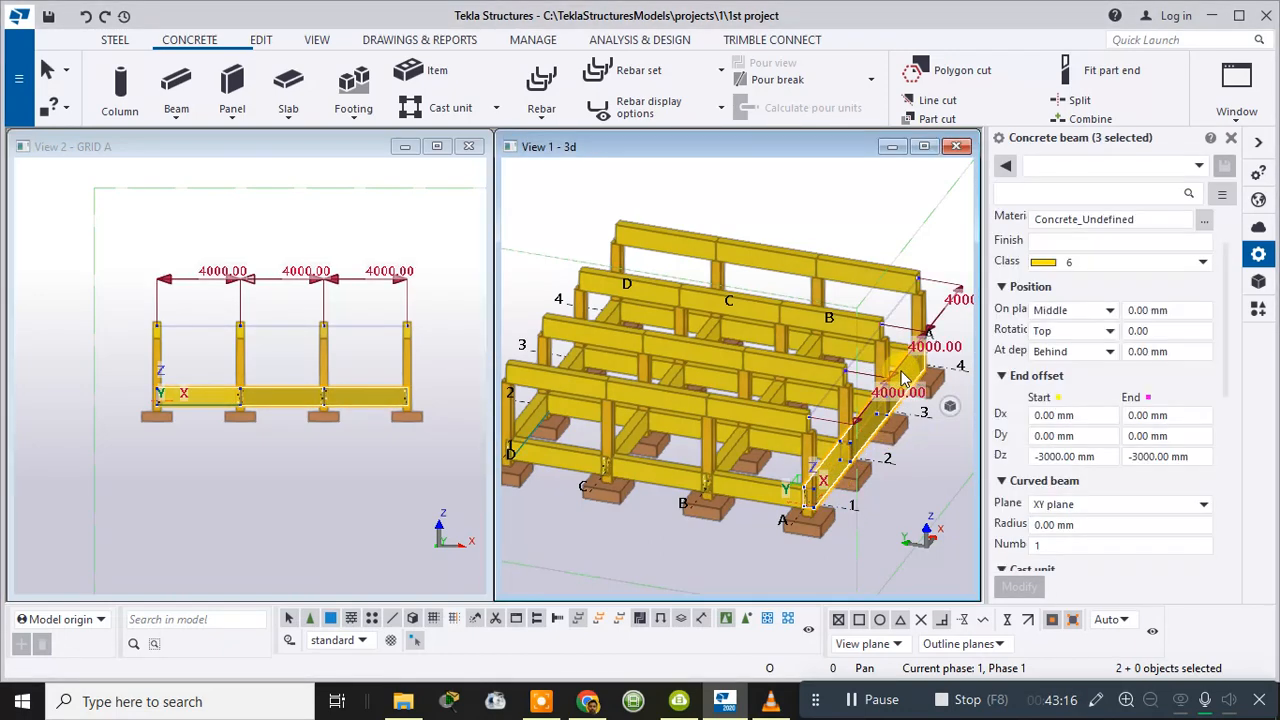
scroll(889, 445, "up", 3)
middle_click_drag(877, 484, 776, 330)
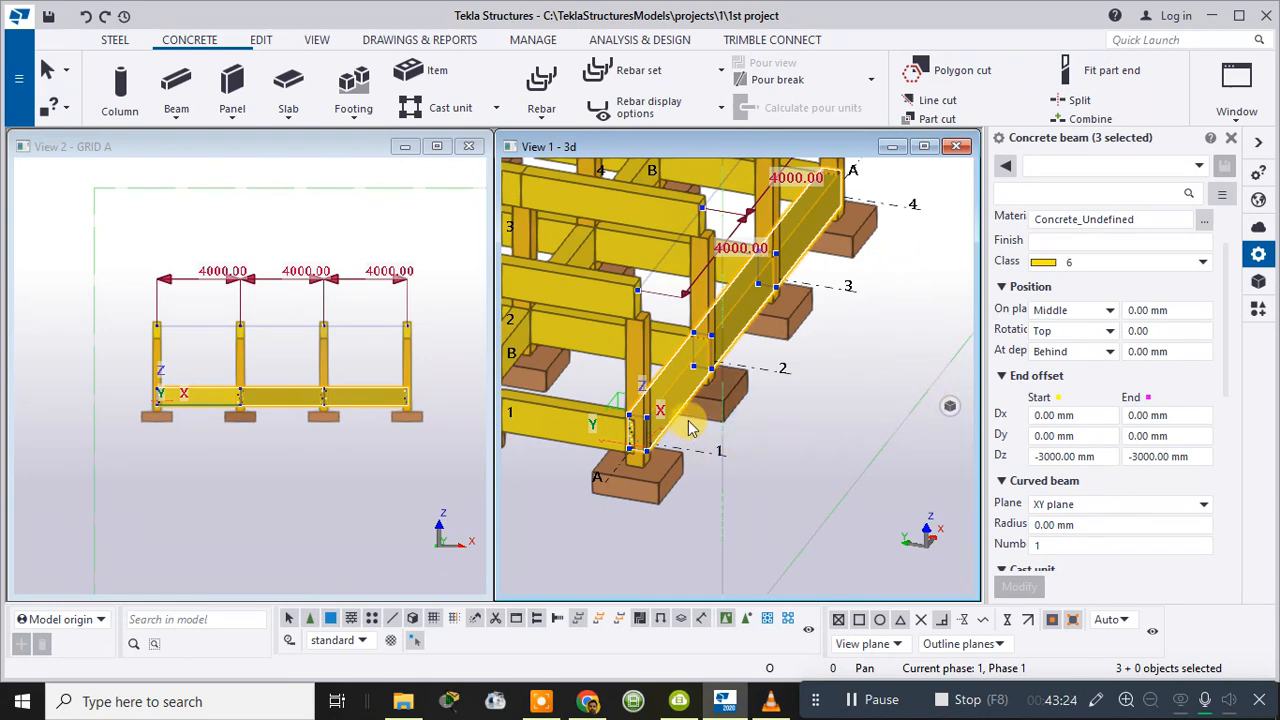
left_click(1077, 456)
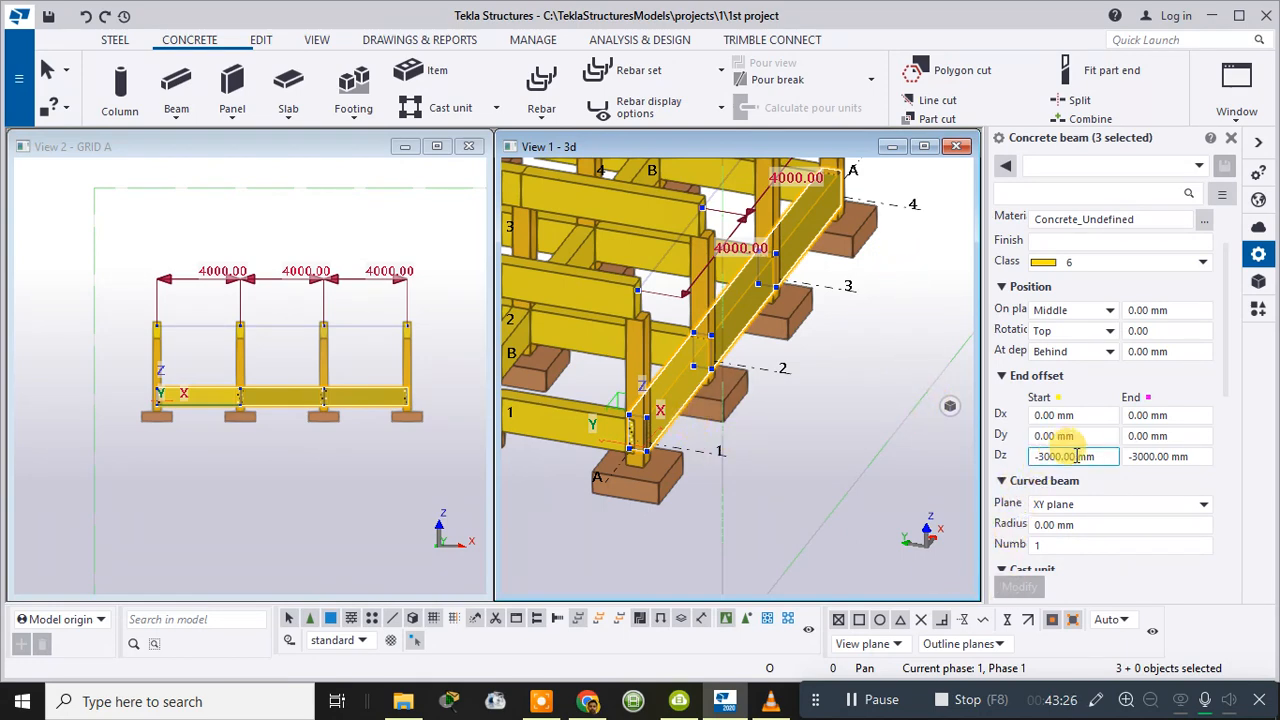
left_click(1040, 437)
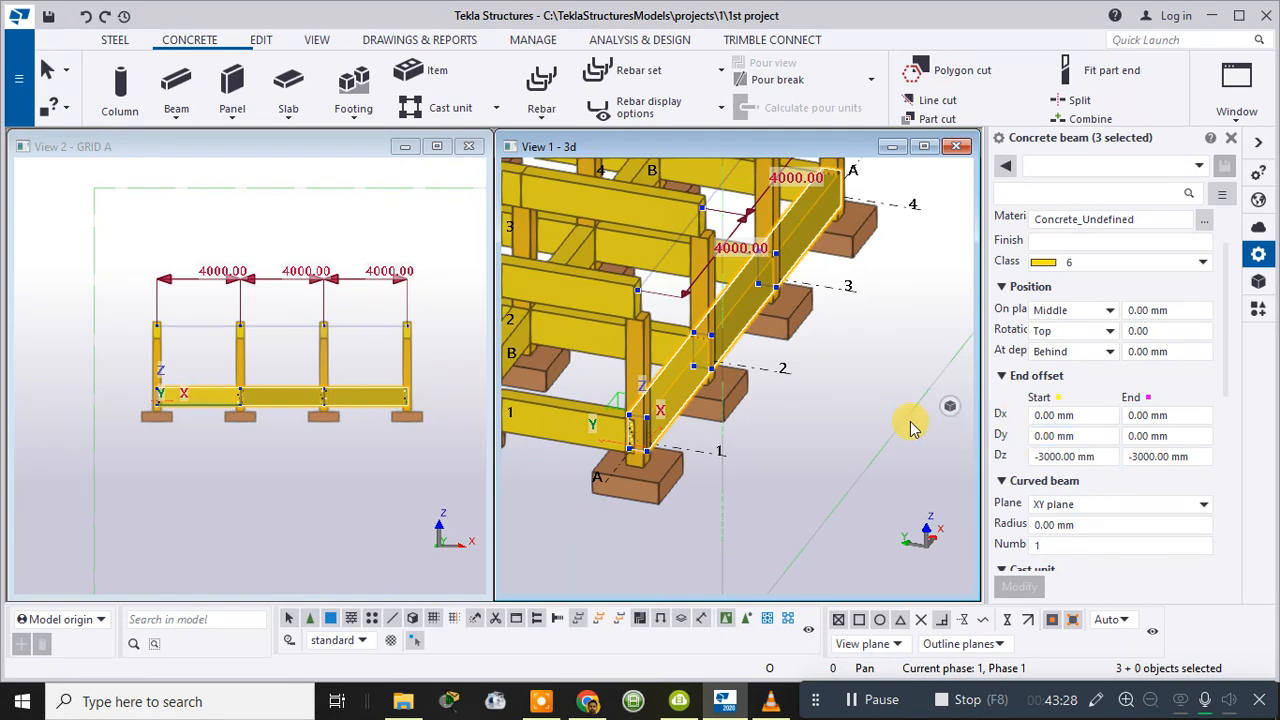
left_click(1068, 458)
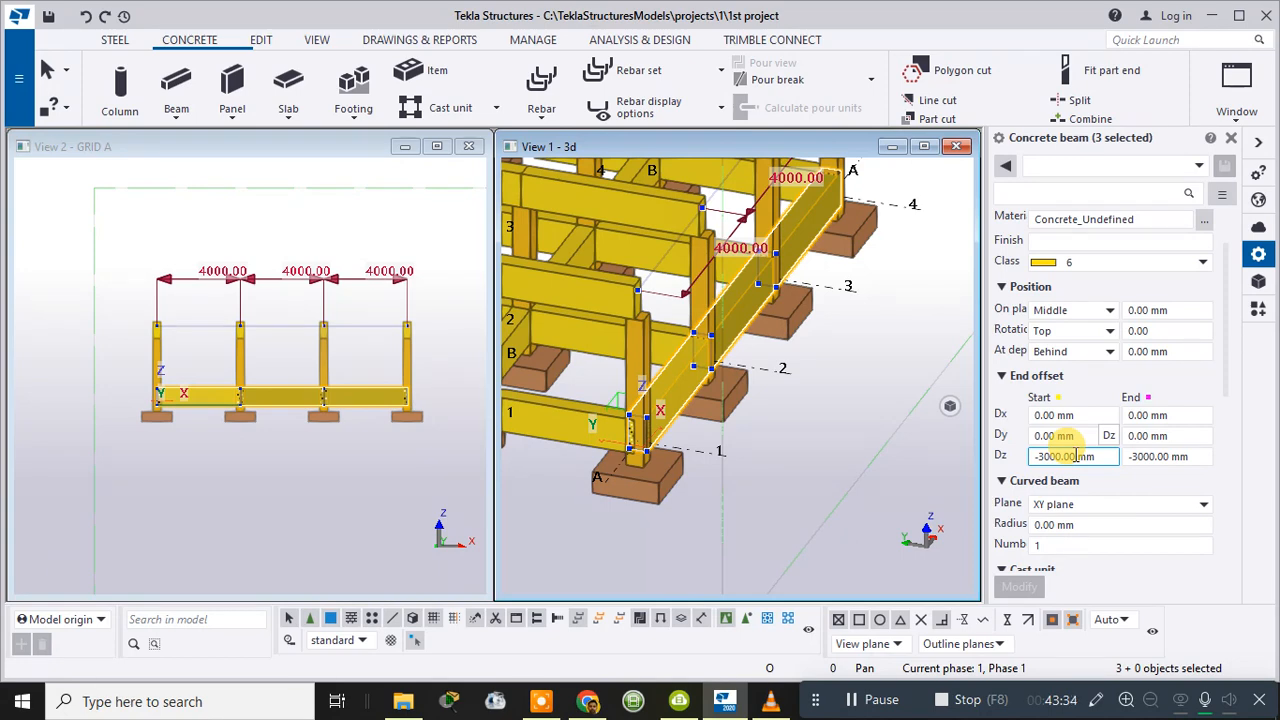
- Set up a linear copy of the three lower grid A beams with dX 0 and dZ 3000
right_click(755, 240)
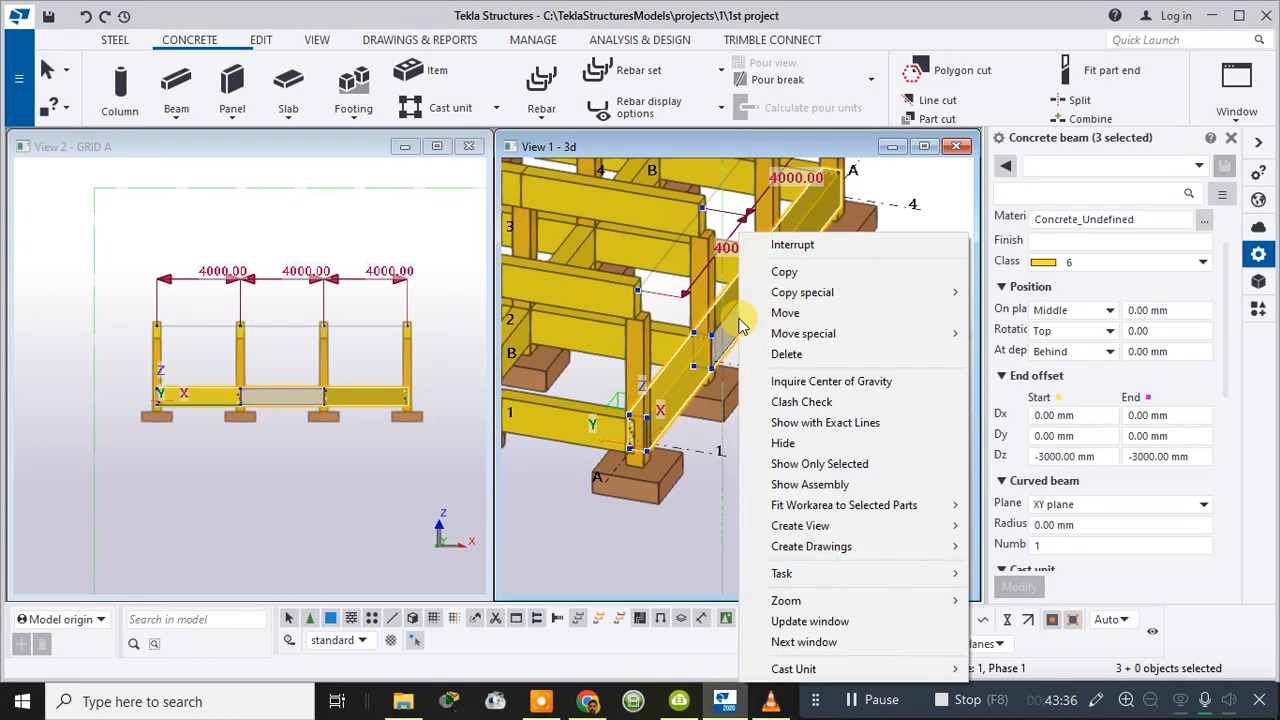
mouse_move(800, 295)
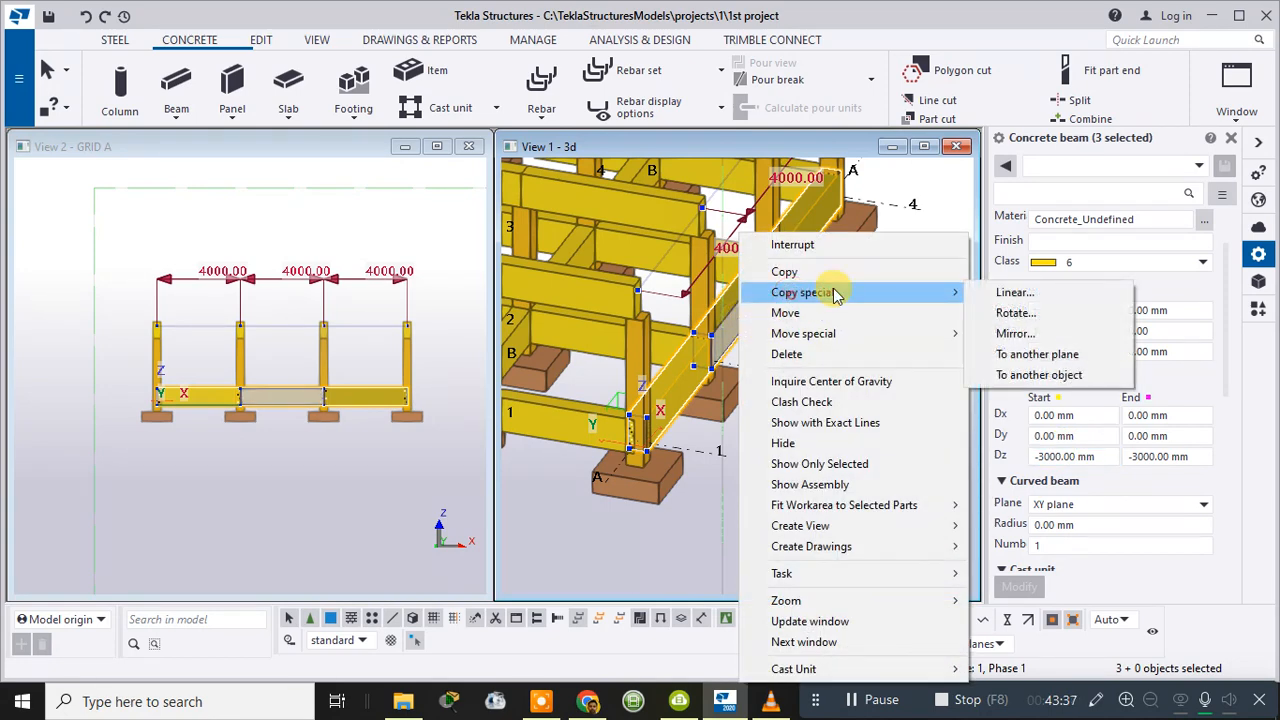
left_click(1010, 293)
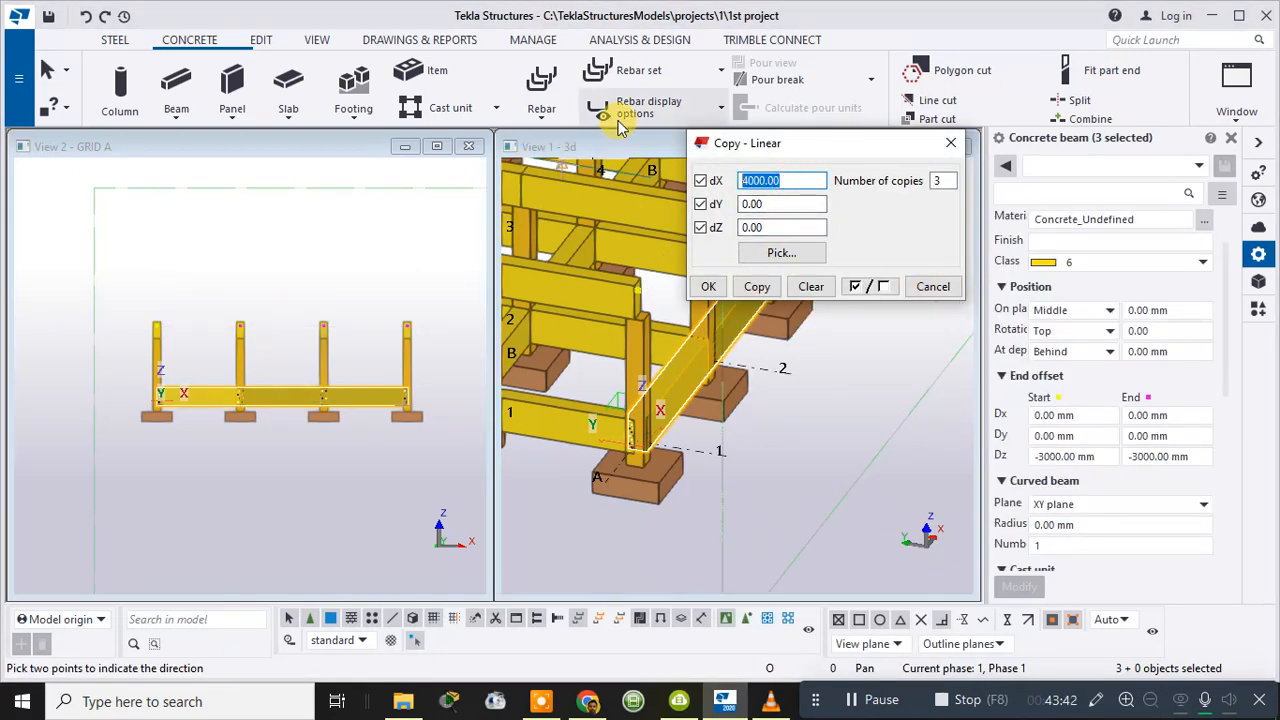
type("0")
key("Tab")
key("Tab")
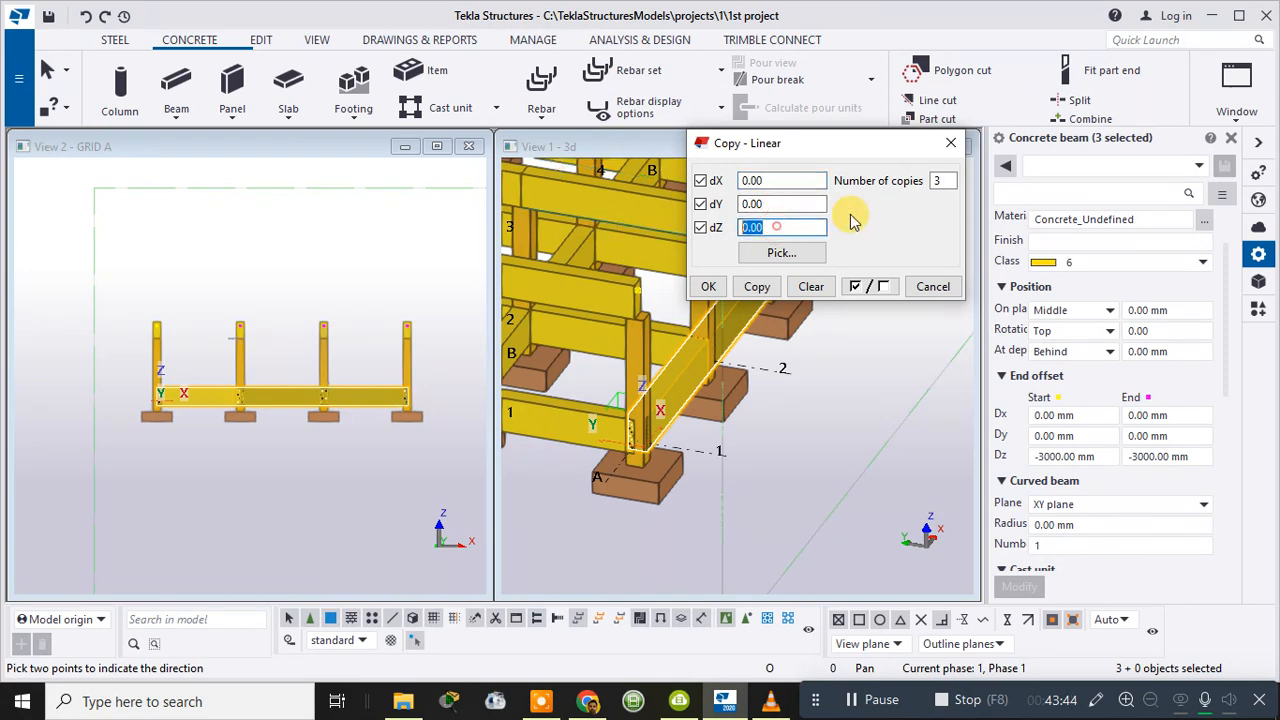
type("3000")
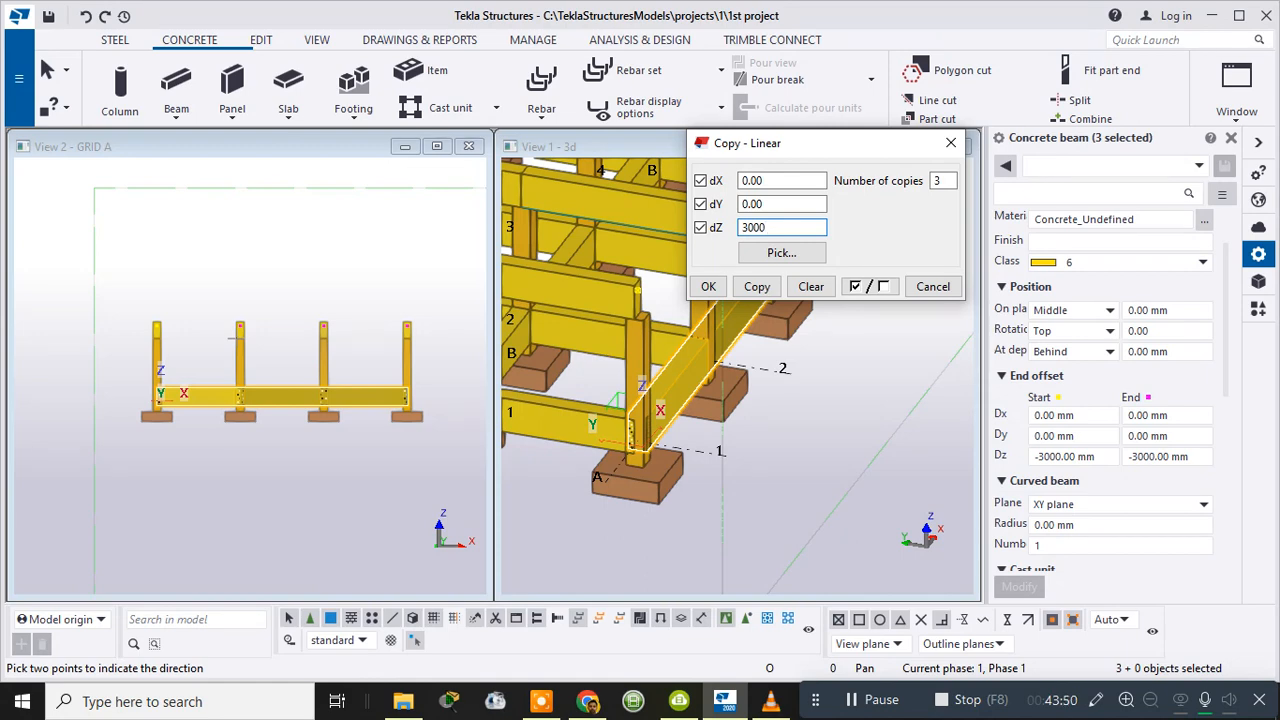
left_click_drag(1226, 336, 1239, 245)
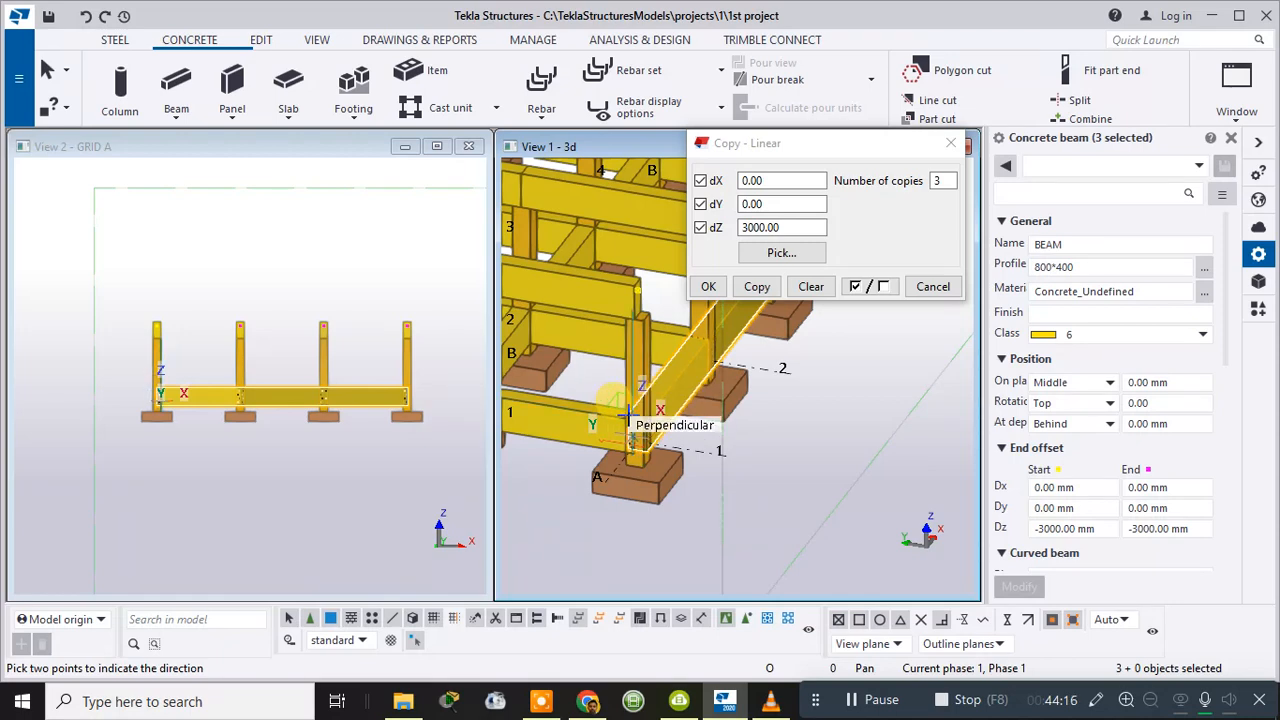
- Copy the three lower beams along grid line A linearly with dZ 3800 and one copy
left_click(760, 228)
double_click(788, 228)
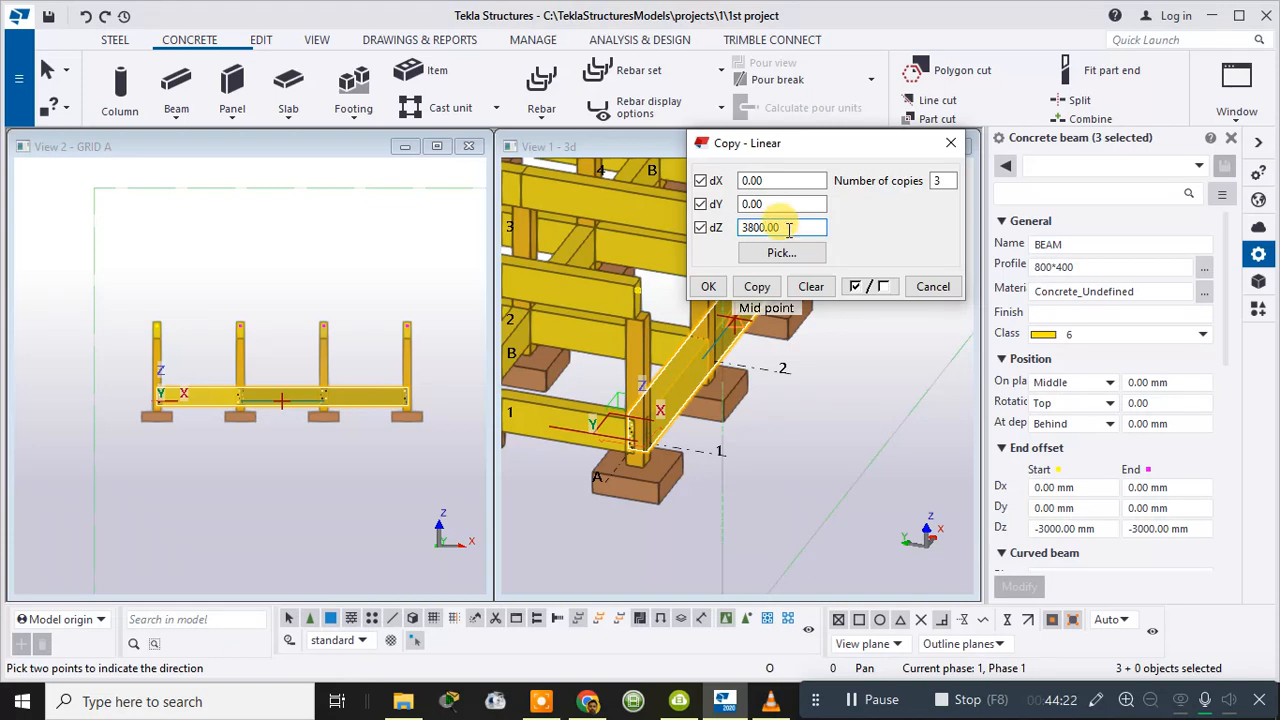
left_click(785, 254)
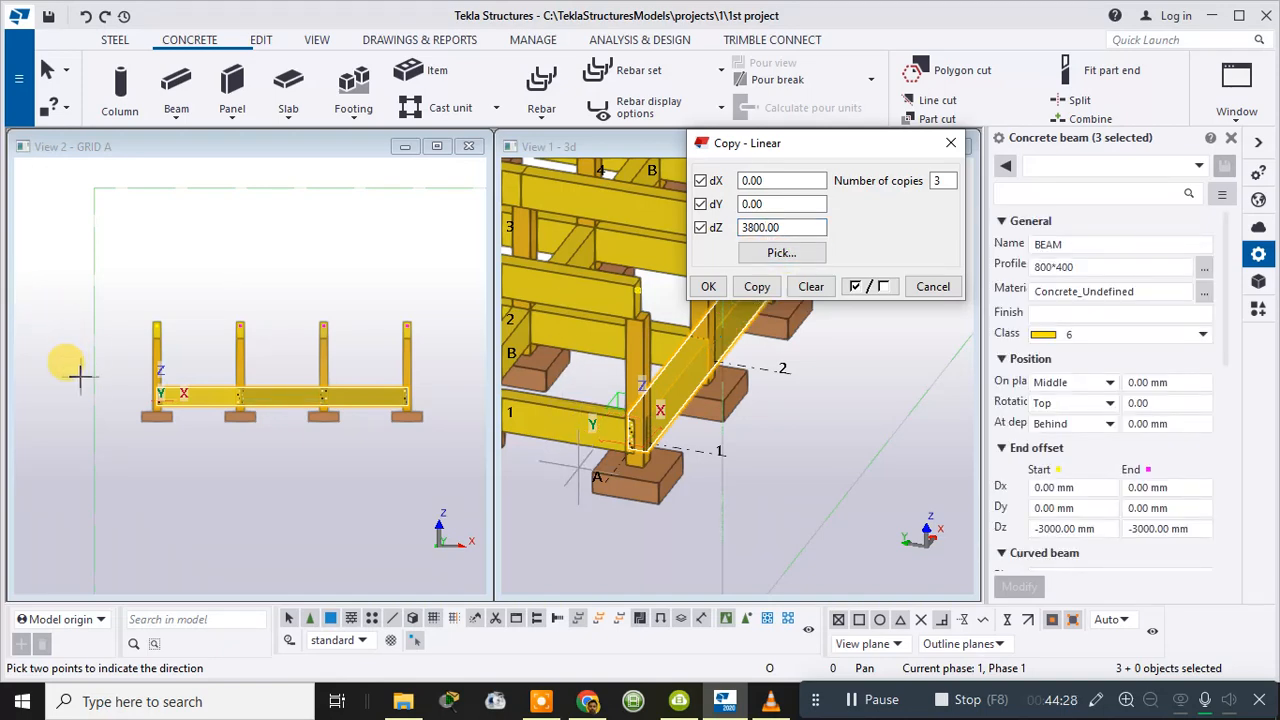
scroll(143, 376, "up", 5)
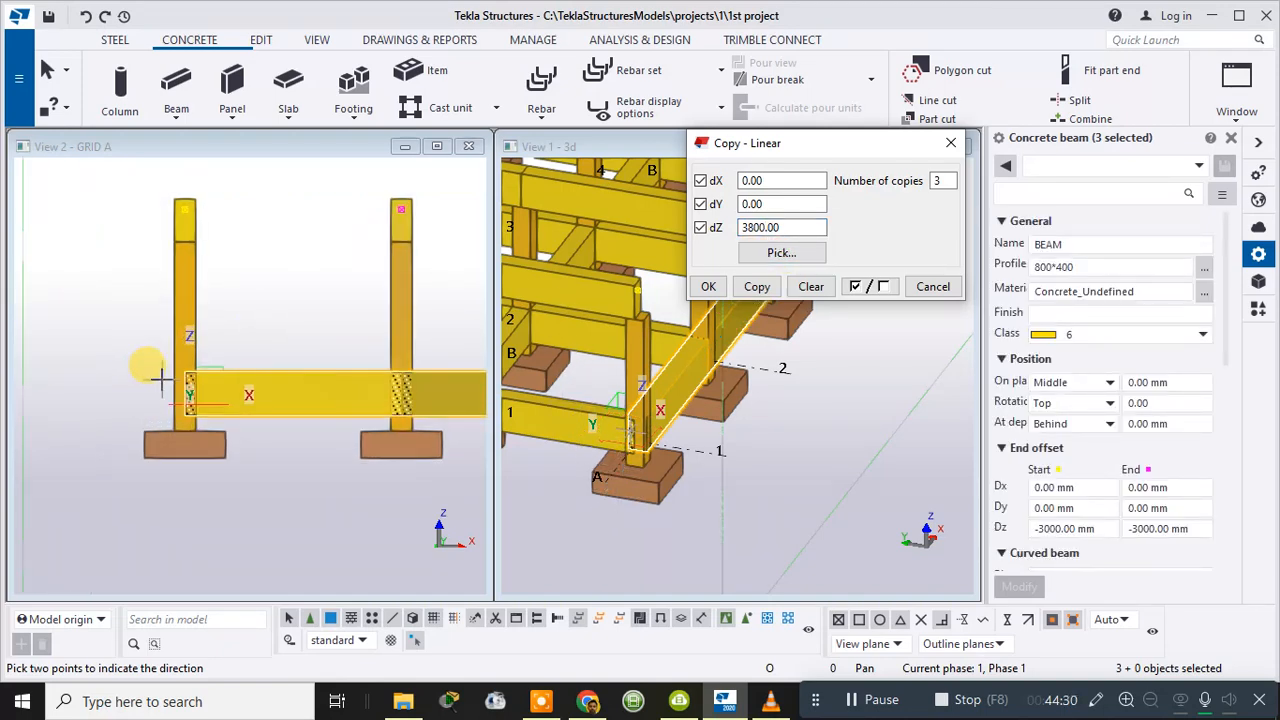
scroll(160, 378, "down", 3)
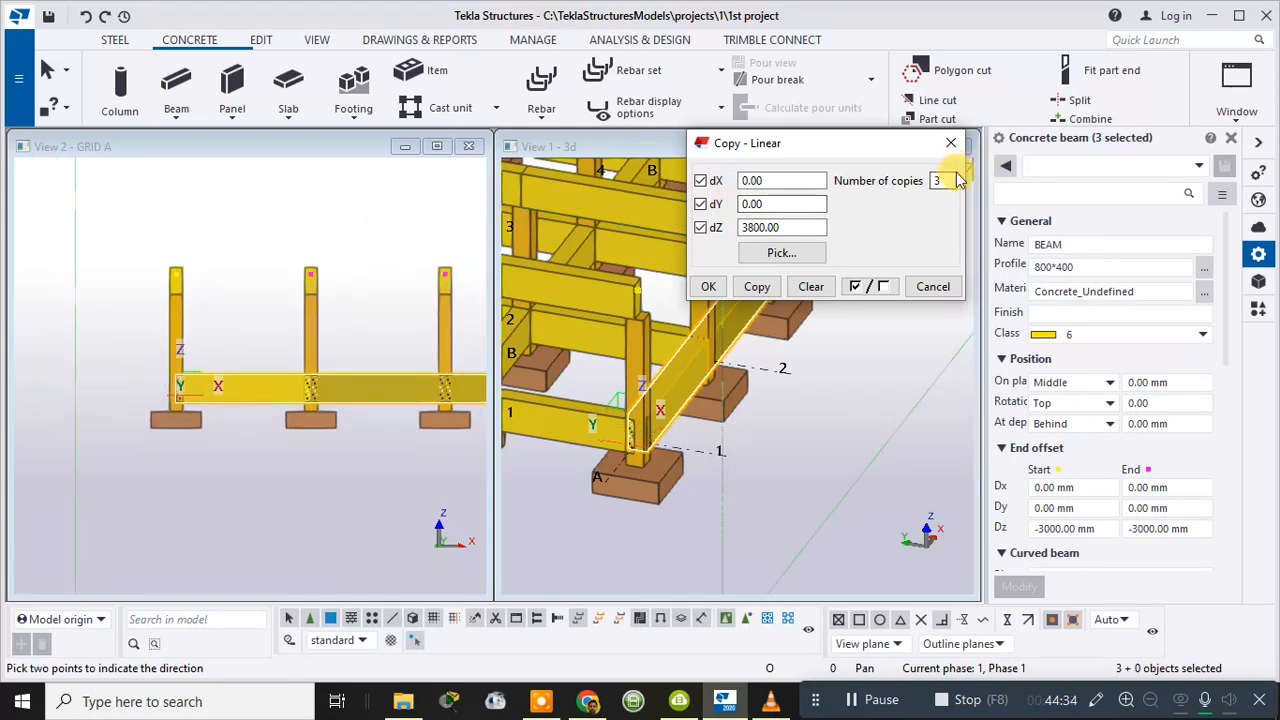
left_click(813, 287)
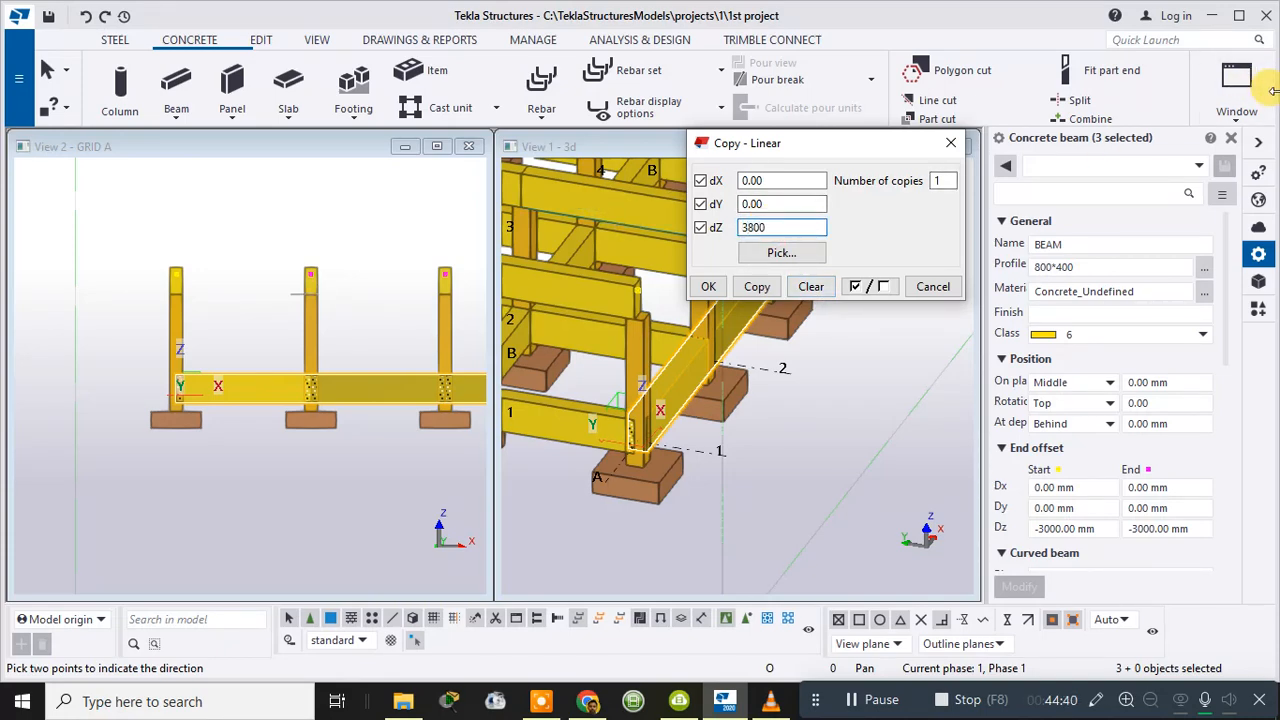
left_click(782, 253)
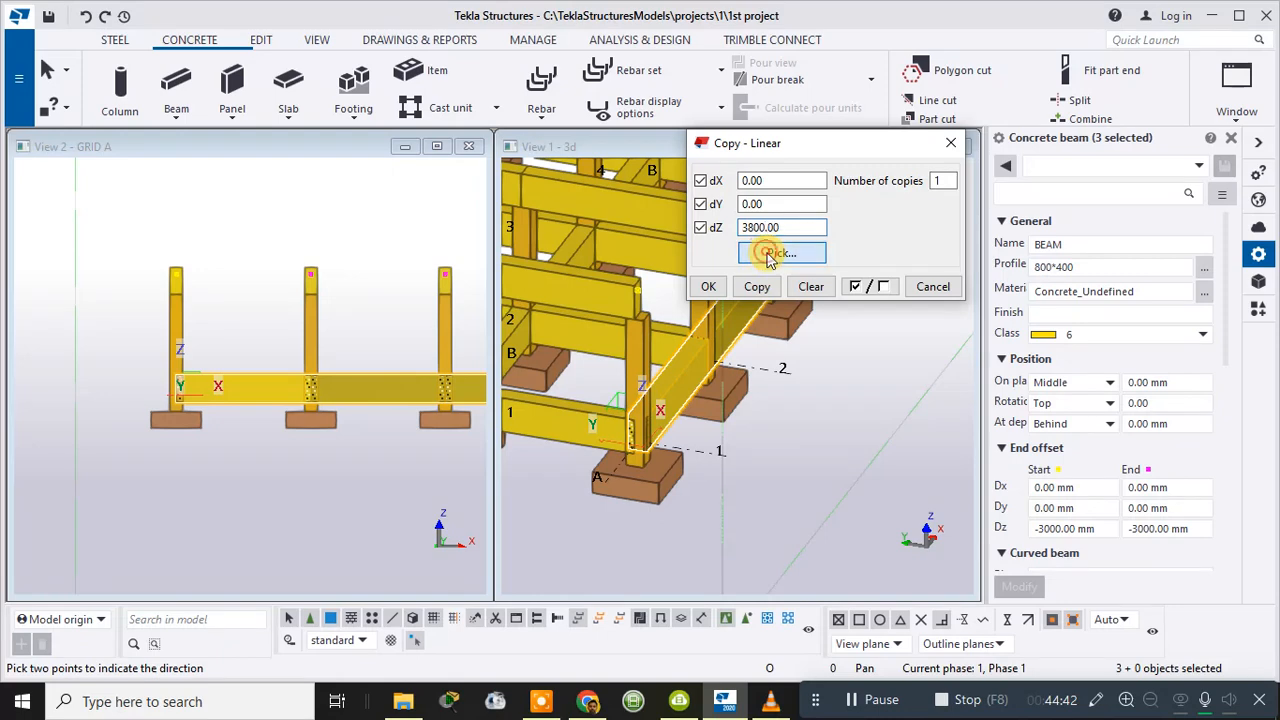
scroll(160, 385, "up", 2)
scroll(160, 385, "up", 3)
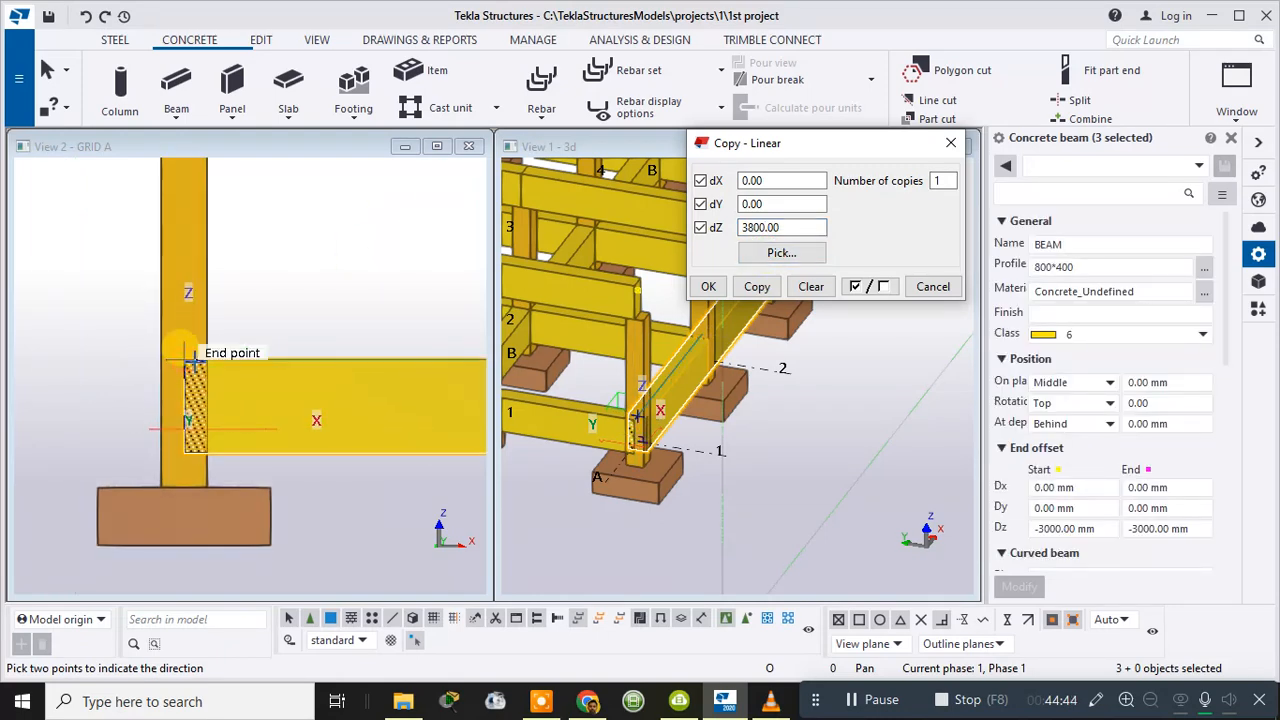
left_click(188, 362)
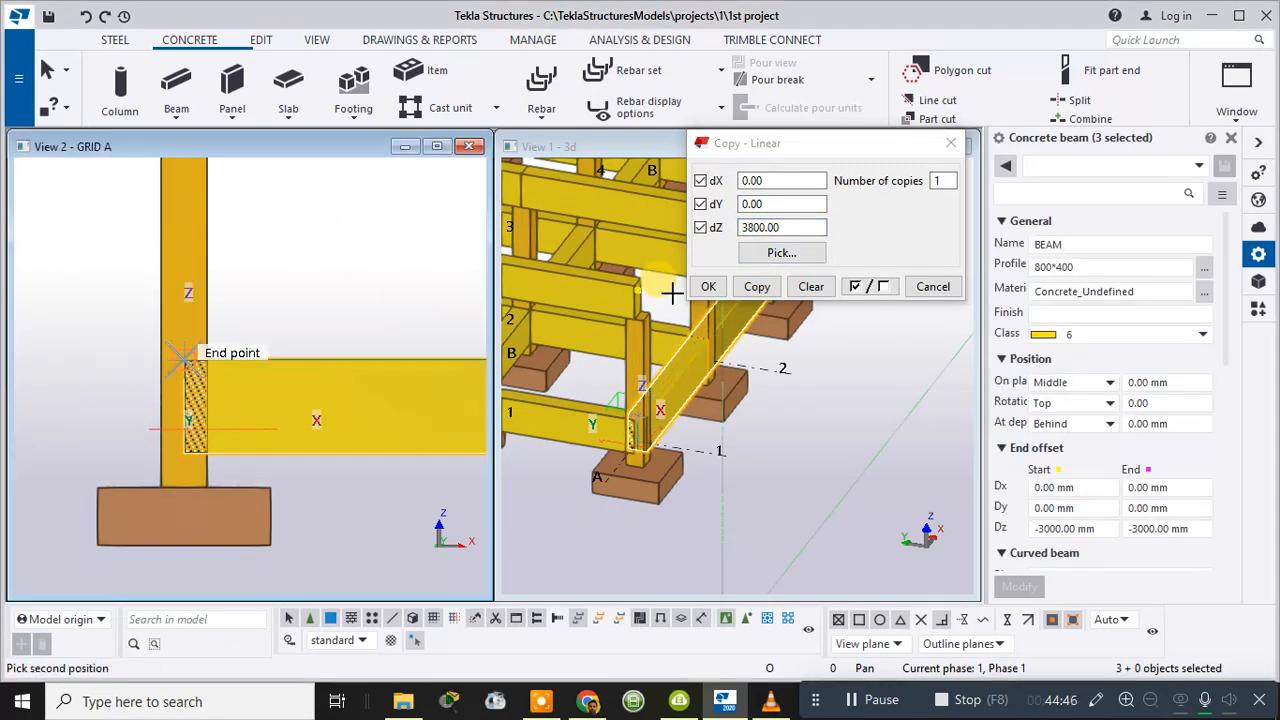
left_click(757, 288)
- Examine the copied upper beams along grid line A and the end offsets of the one between grids 1 and 2
scroll(670, 300, "down", 3)
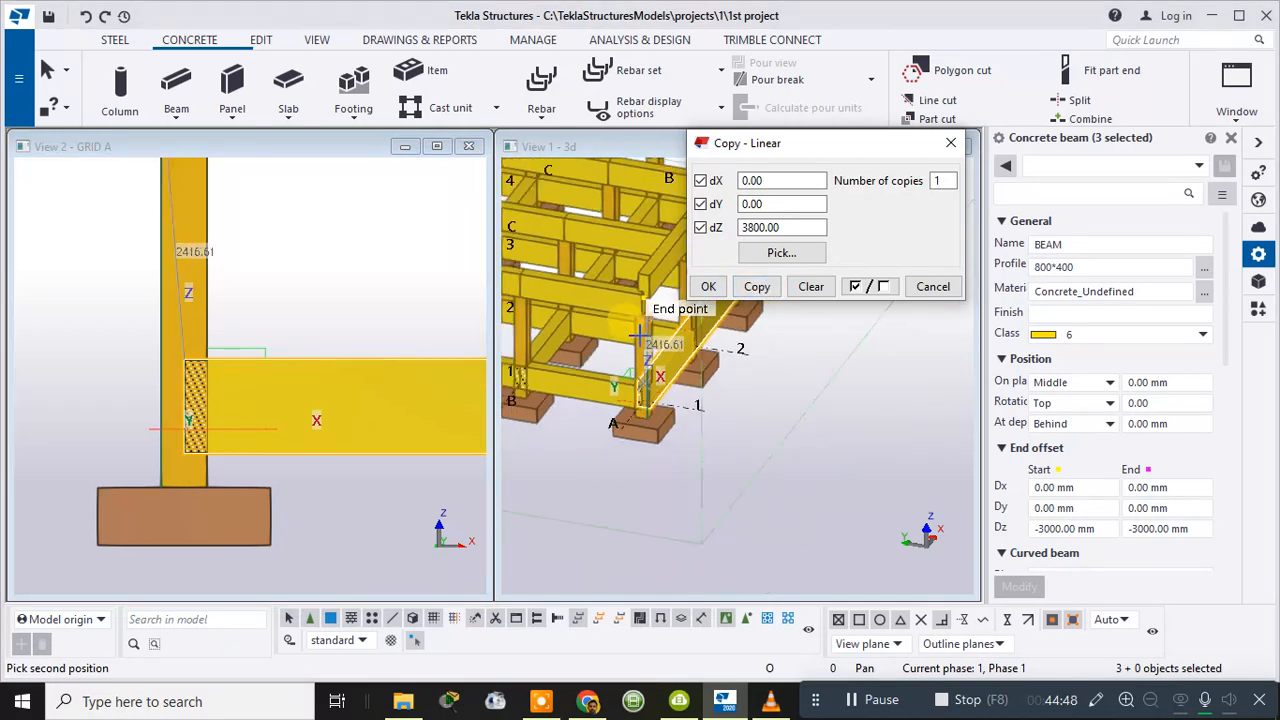
middle_click_drag(742, 364, 766, 389)
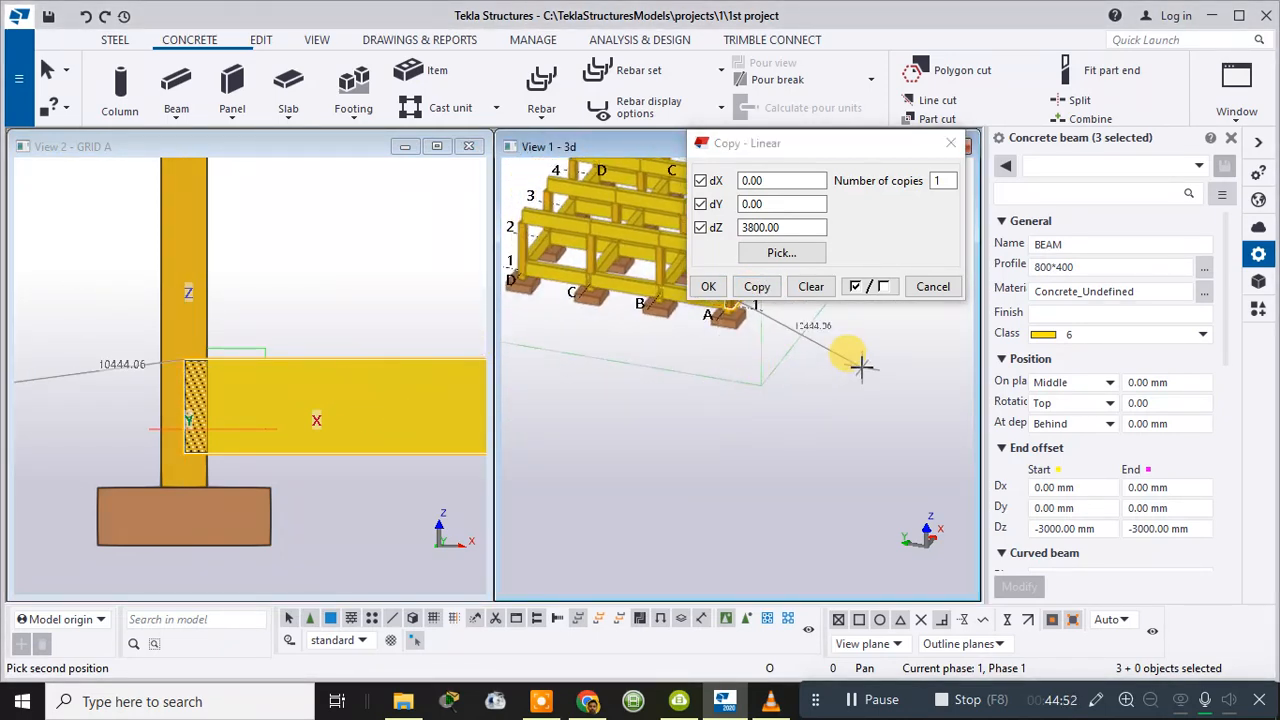
middle_click_drag(860, 366, 777, 354, "ctrl")
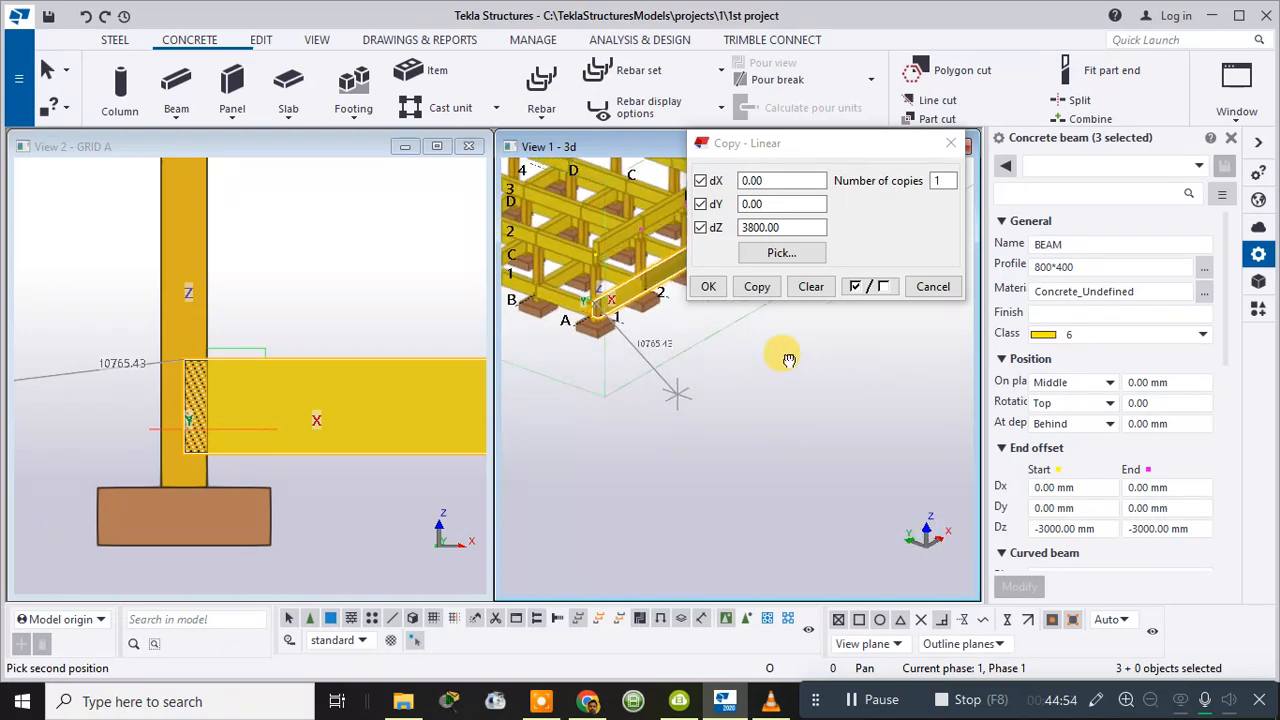
scroll(587, 228, "up", 6)
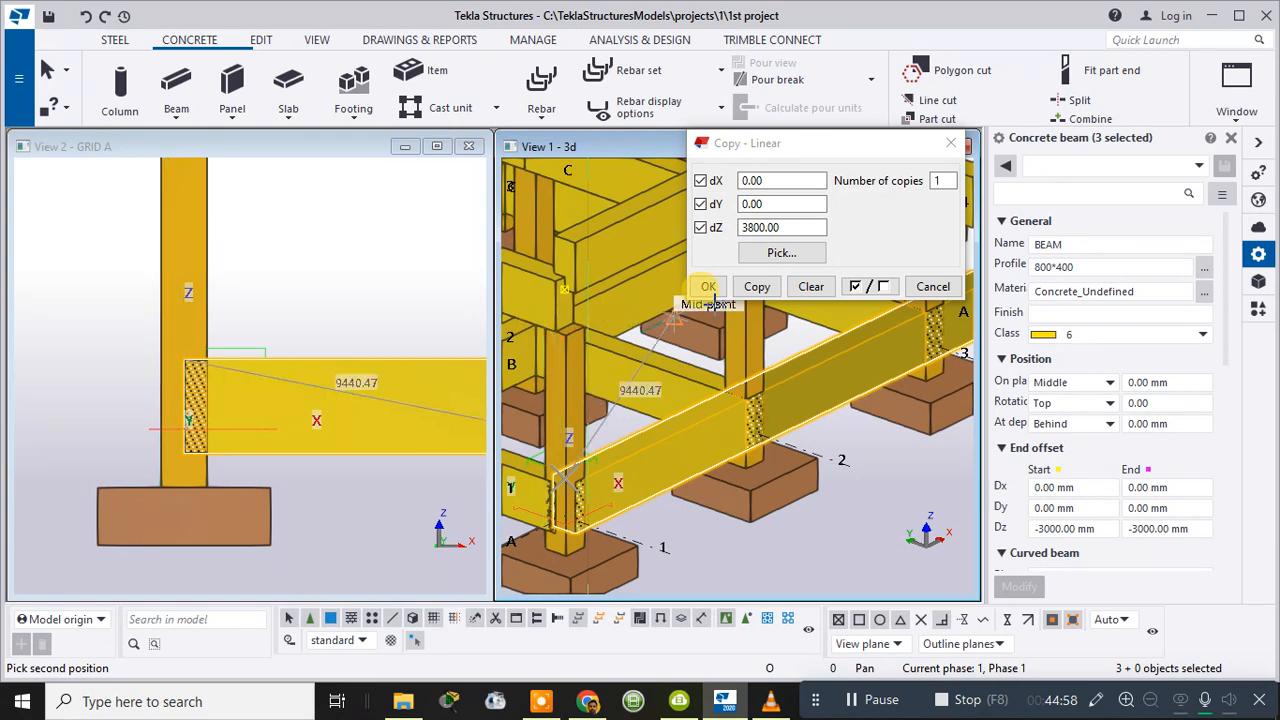
key("Escape")
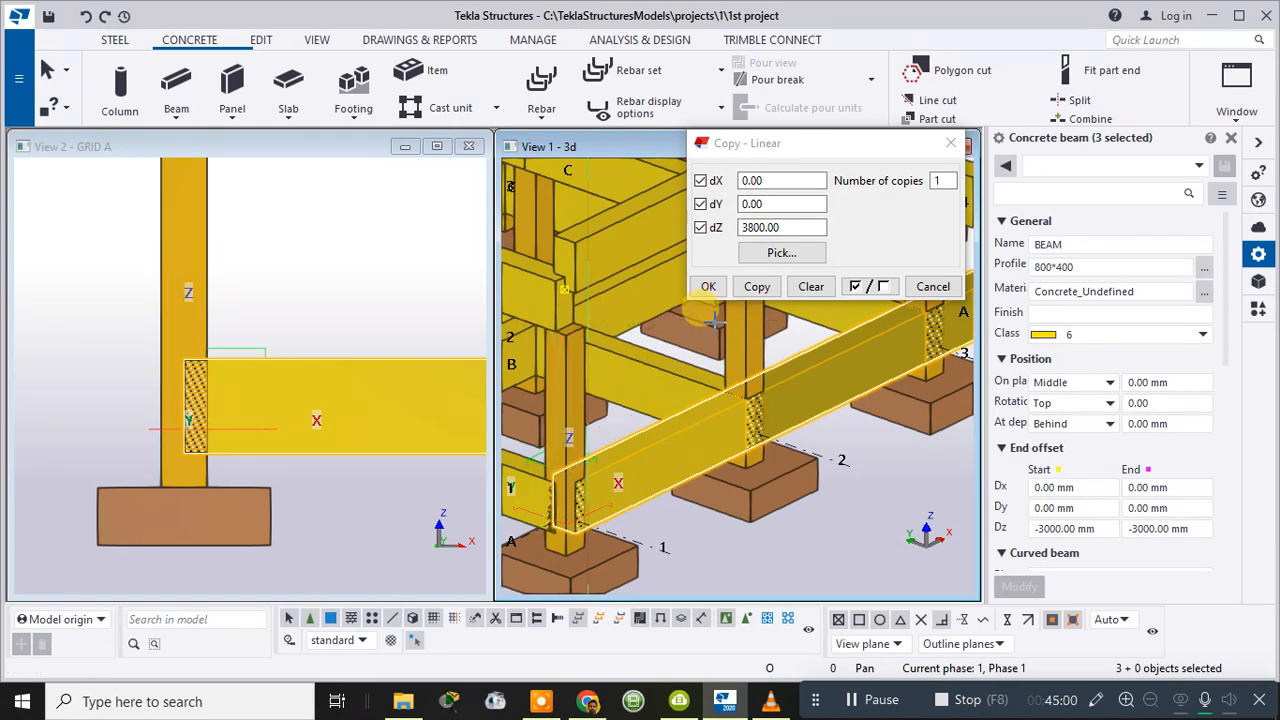
left_click(596, 240)
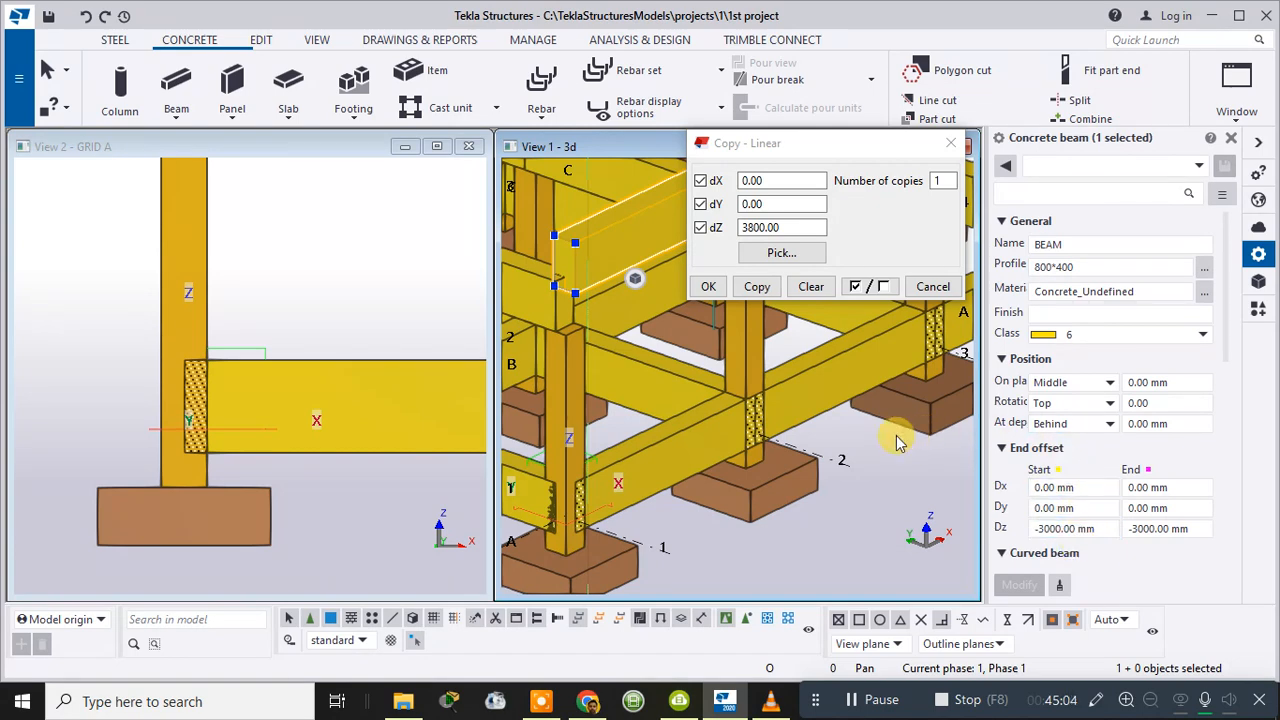
scroll(676, 363, "down", 2)
scroll(677, 362, "down", 2)
middle_click_drag(804, 355, 738, 448)
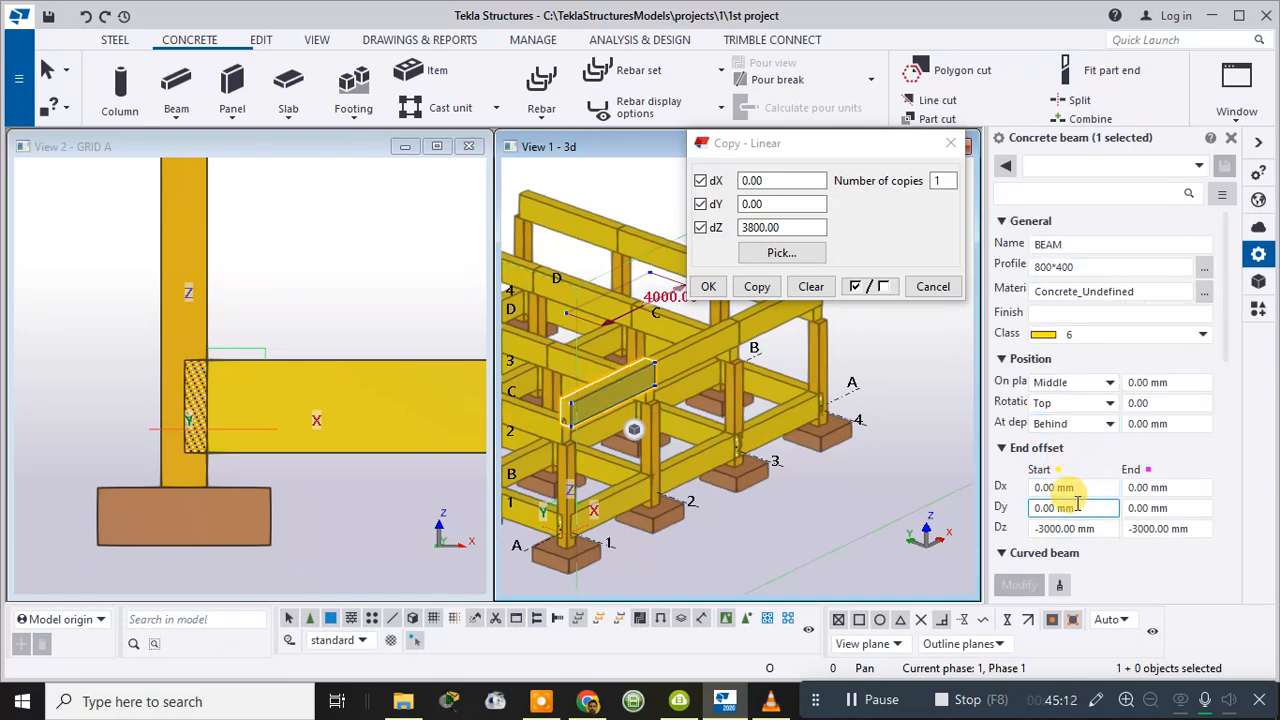
scroll(1063, 480, "down", 3)
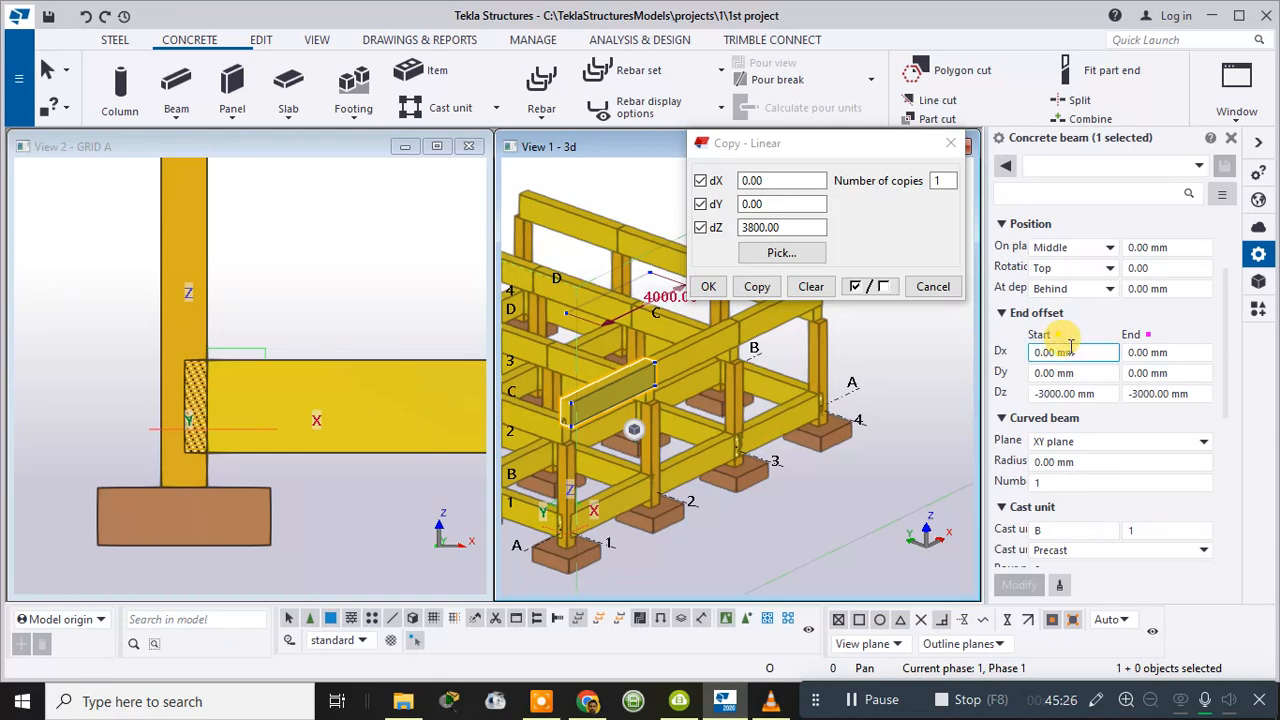
scroll(577, 466, "up", 3)
middle_click_drag(646, 480, 699, 397)
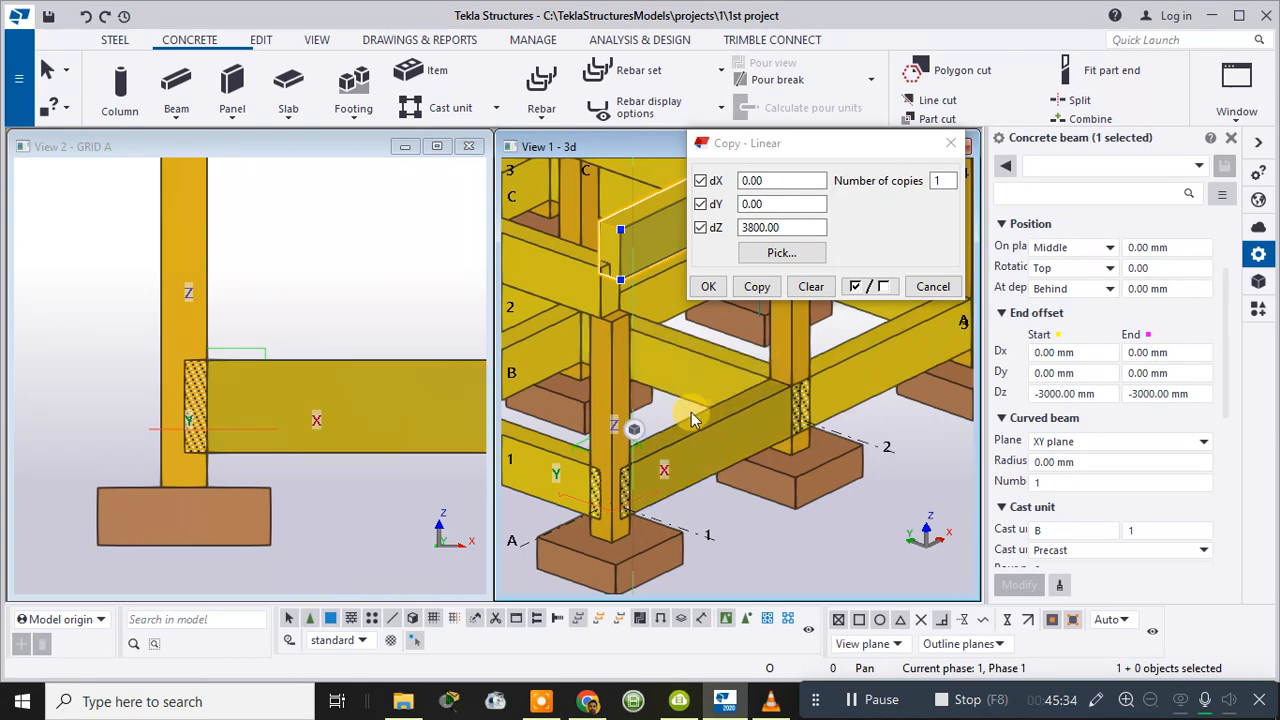
scroll(719, 479, "down", 2)
middle_click_drag(719, 479, 684, 593)
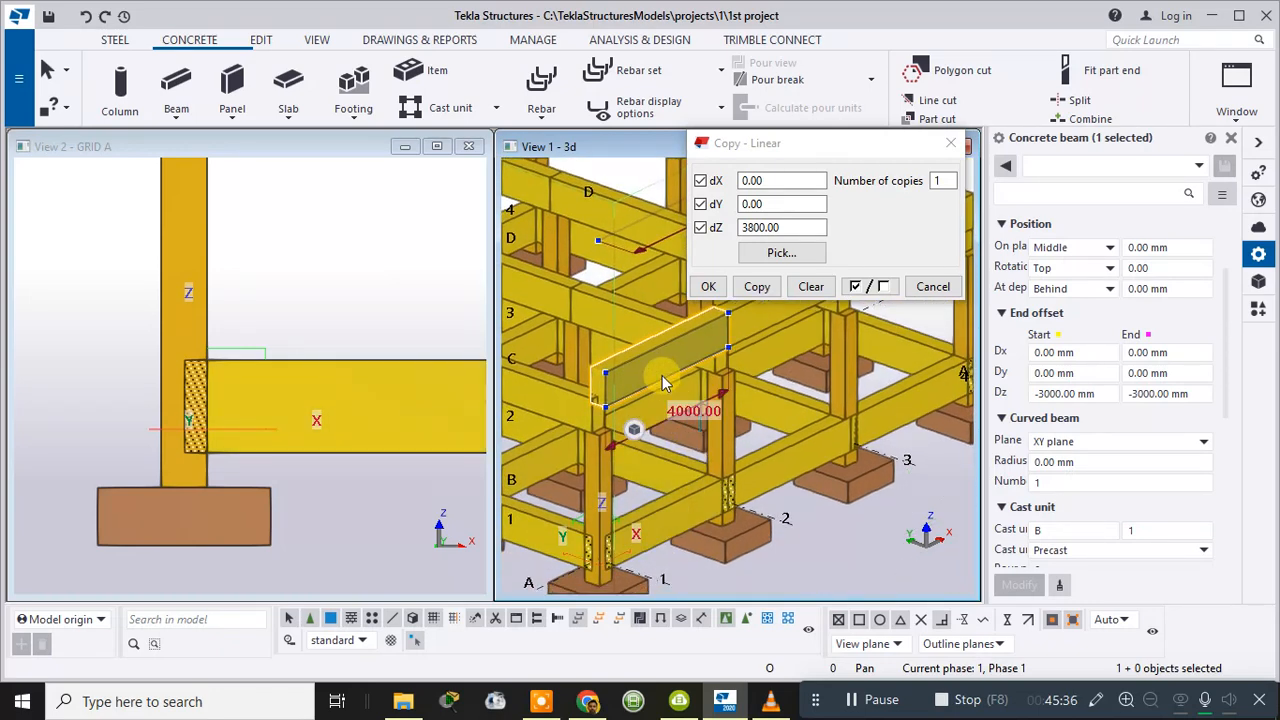
- Copy the lower grid line A beam between grids 1 and 2 from its end midpoint to the top of the corner column
left_click(743, 345)
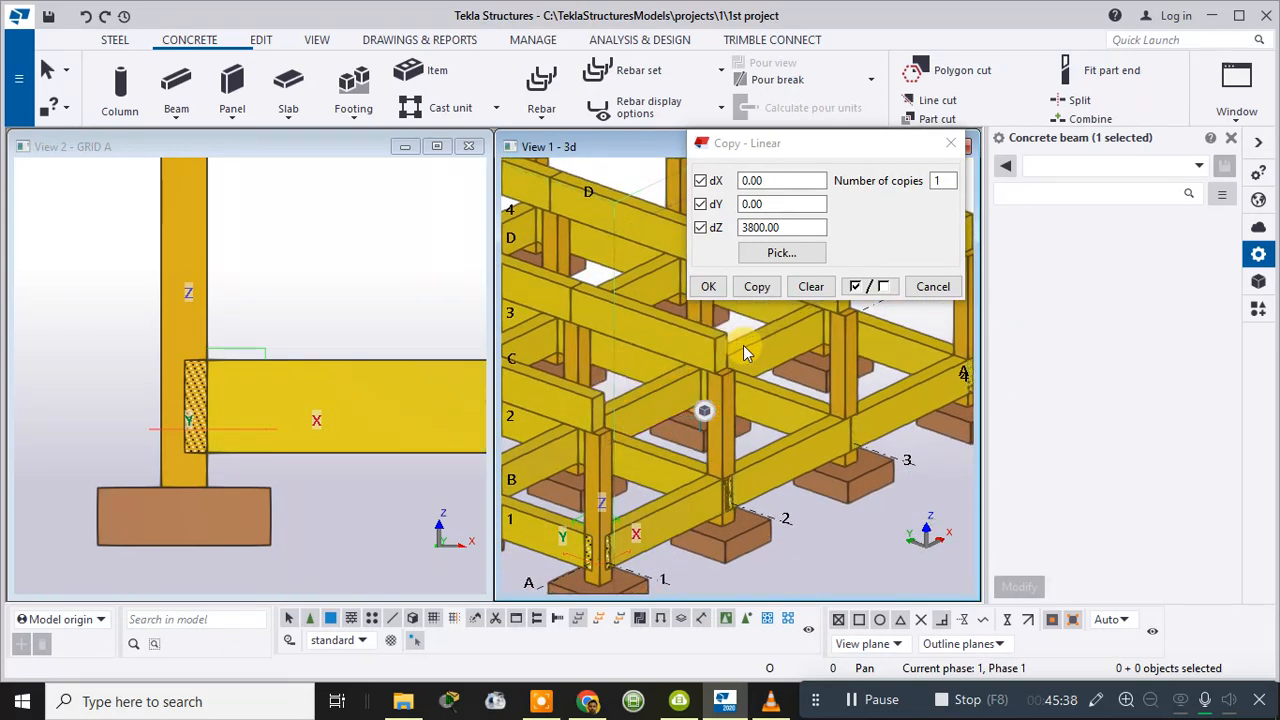
left_click(641, 525)
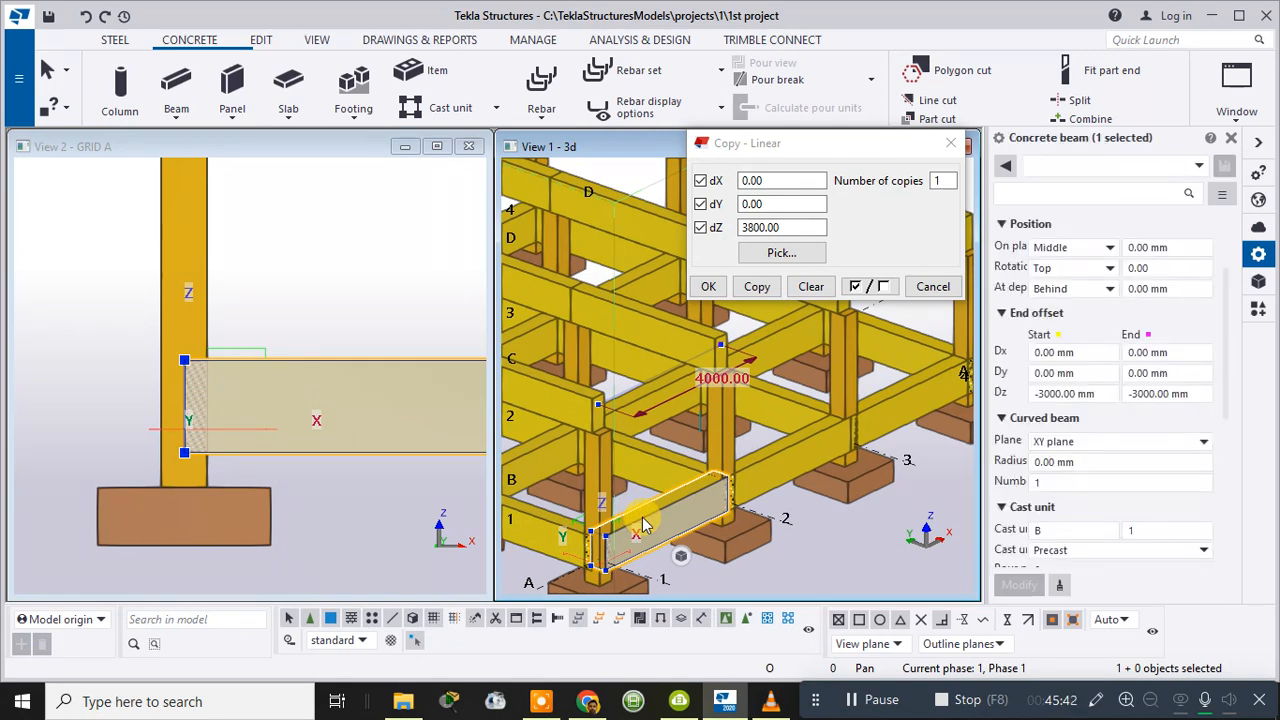
right_click(644, 526)
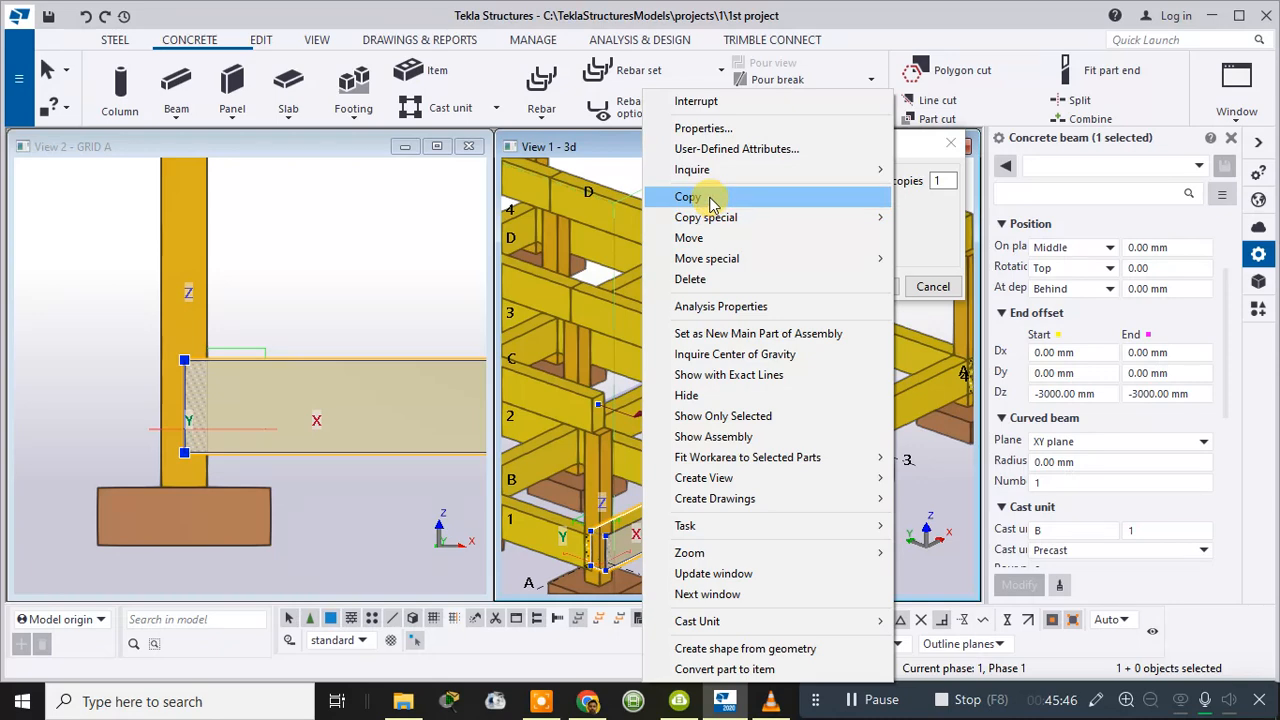
left_click(710, 197)
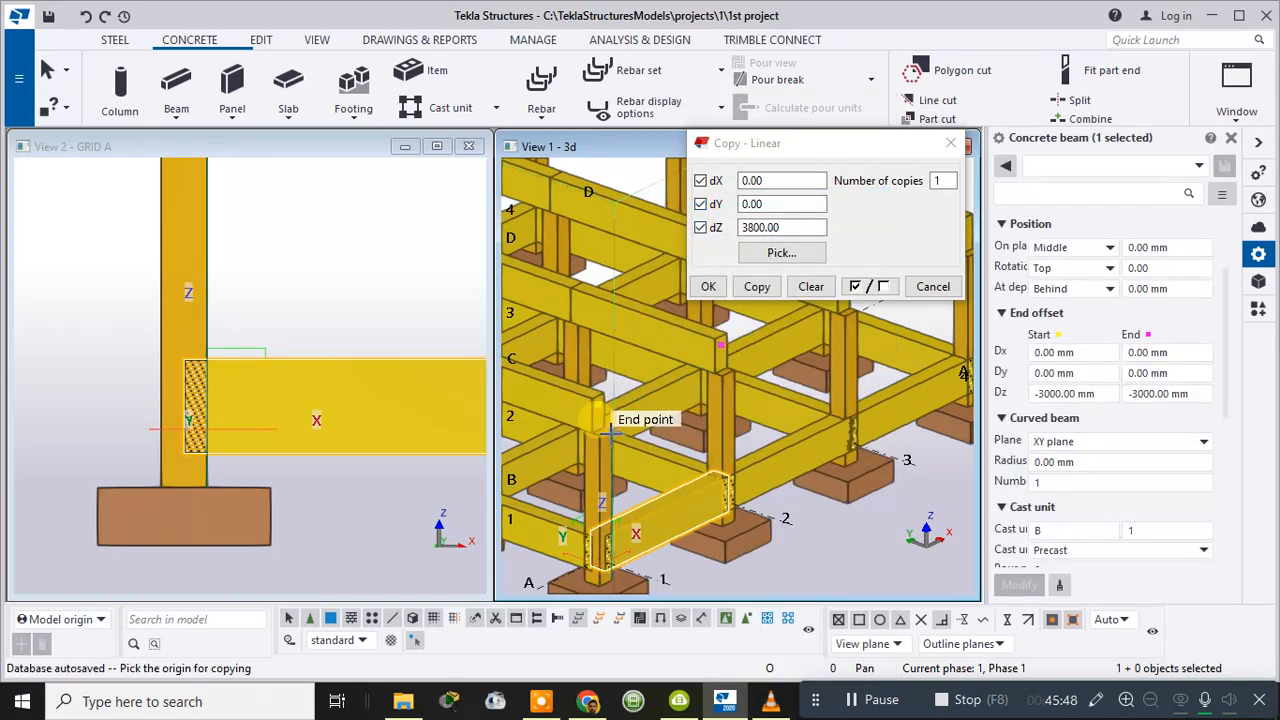
scroll(610, 428, "up", 5)
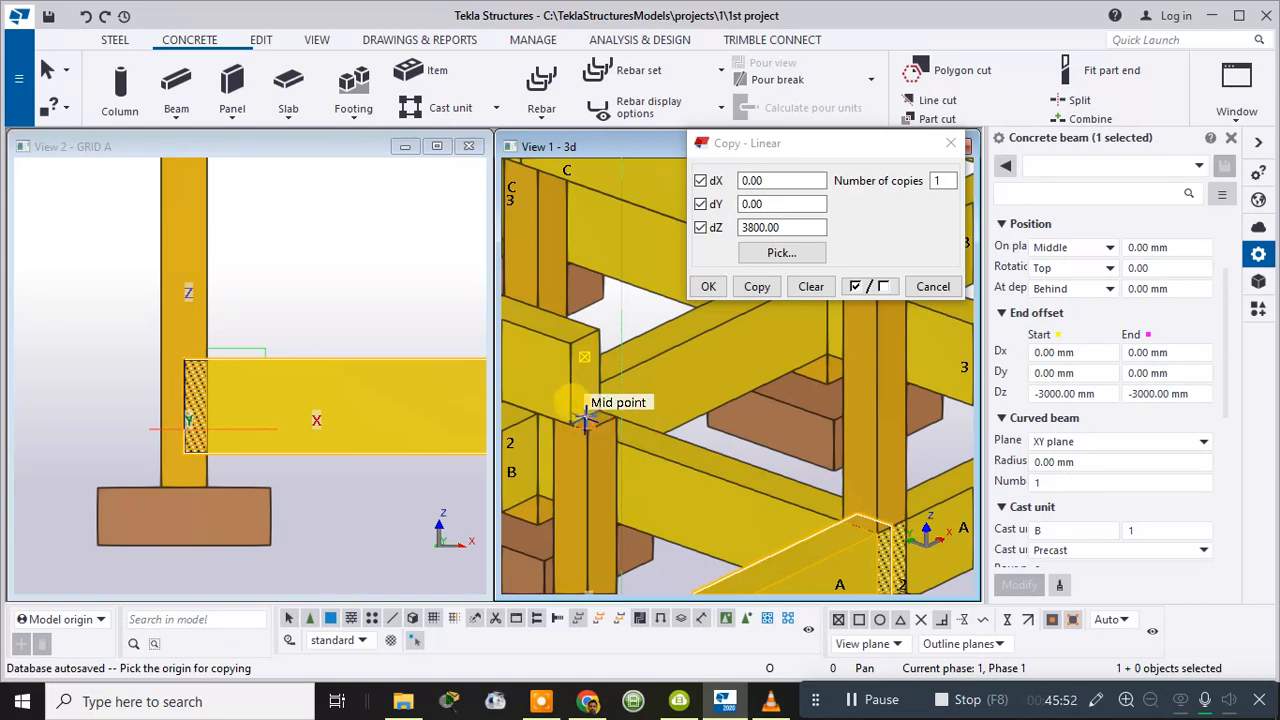
left_click(188, 406)
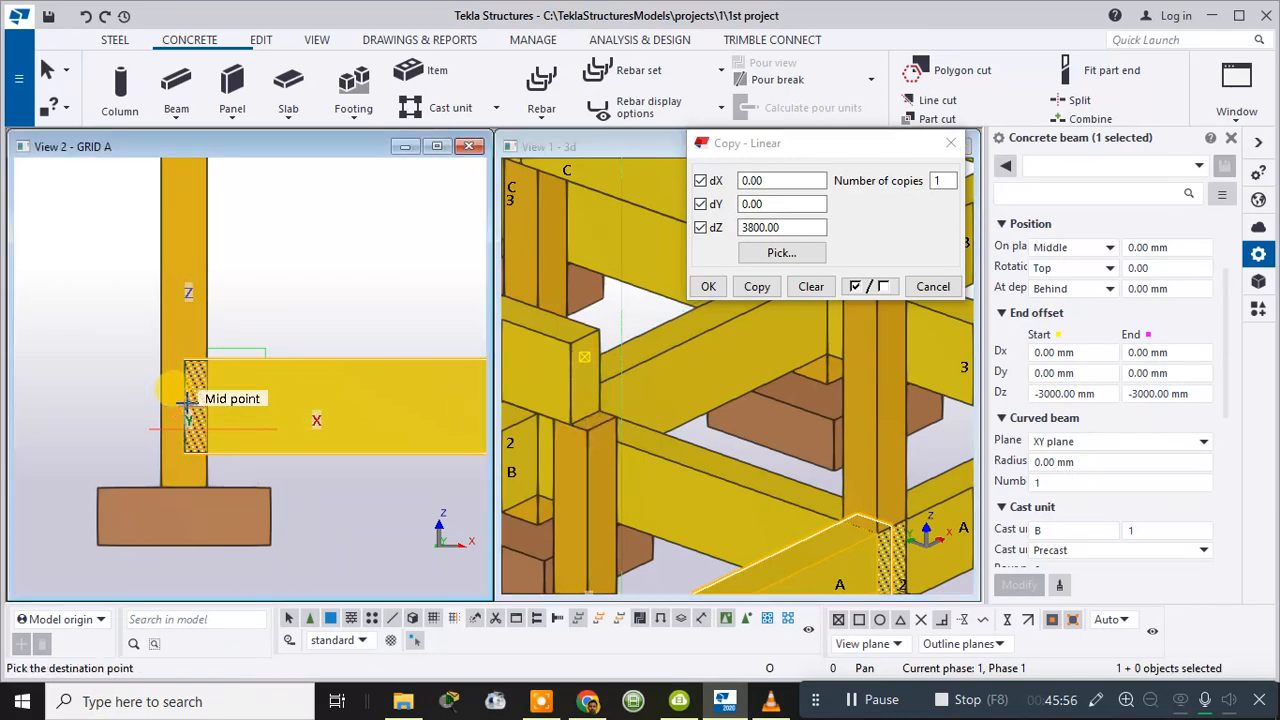
scroll(204, 263, "down", 2)
middle_click_drag(251, 264, 254, 479)
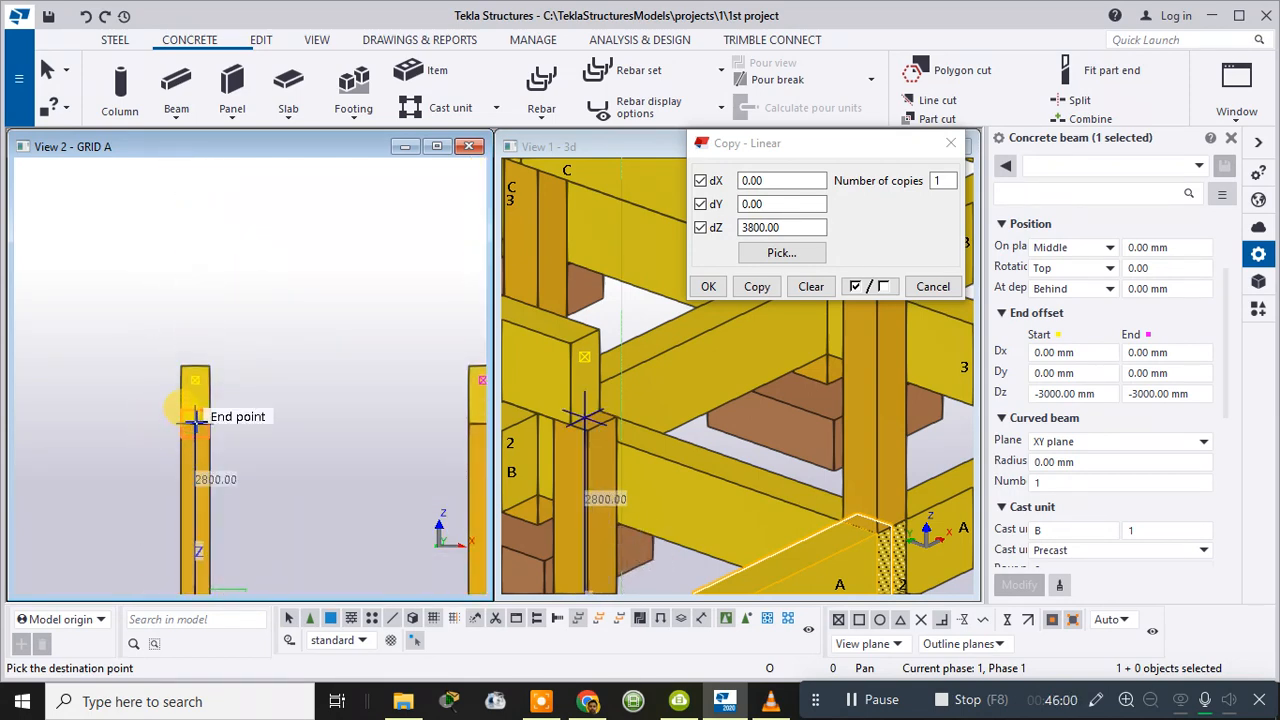
left_click(196, 420)
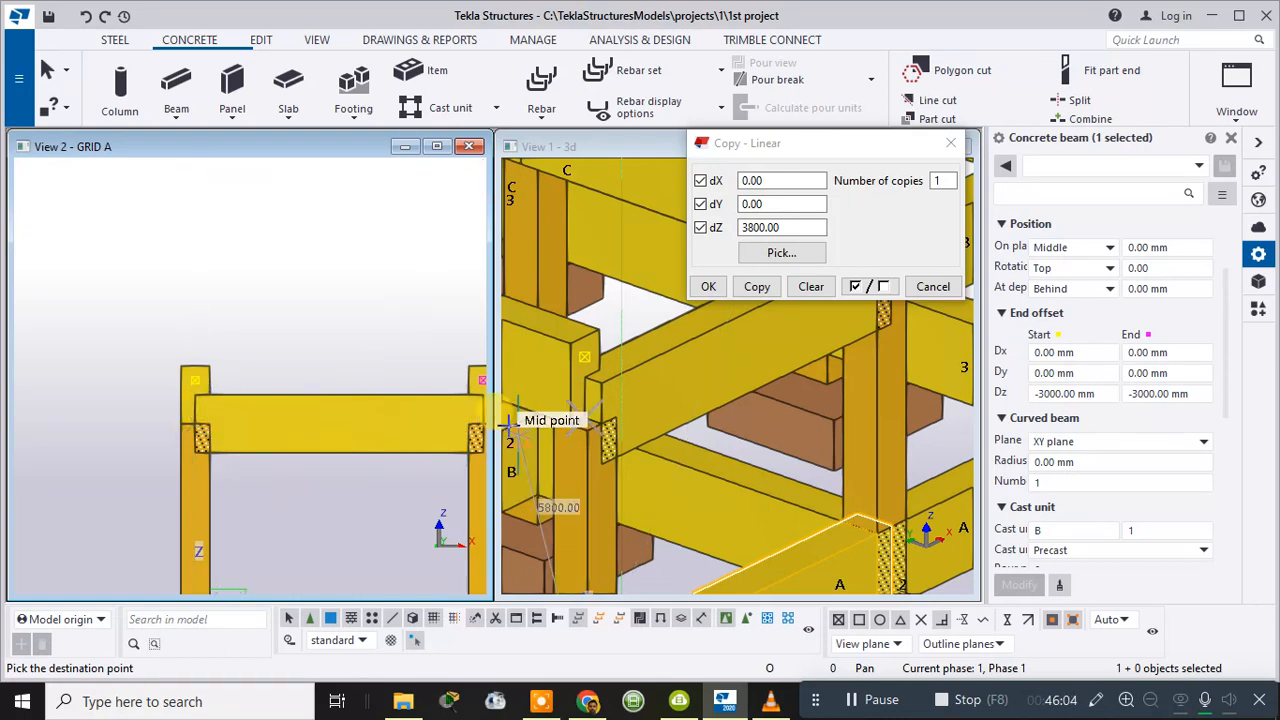
scroll(690, 418, "down", 2)
middle_click_drag(711, 425, 750, 427)
scroll(768, 362, "down", 1)
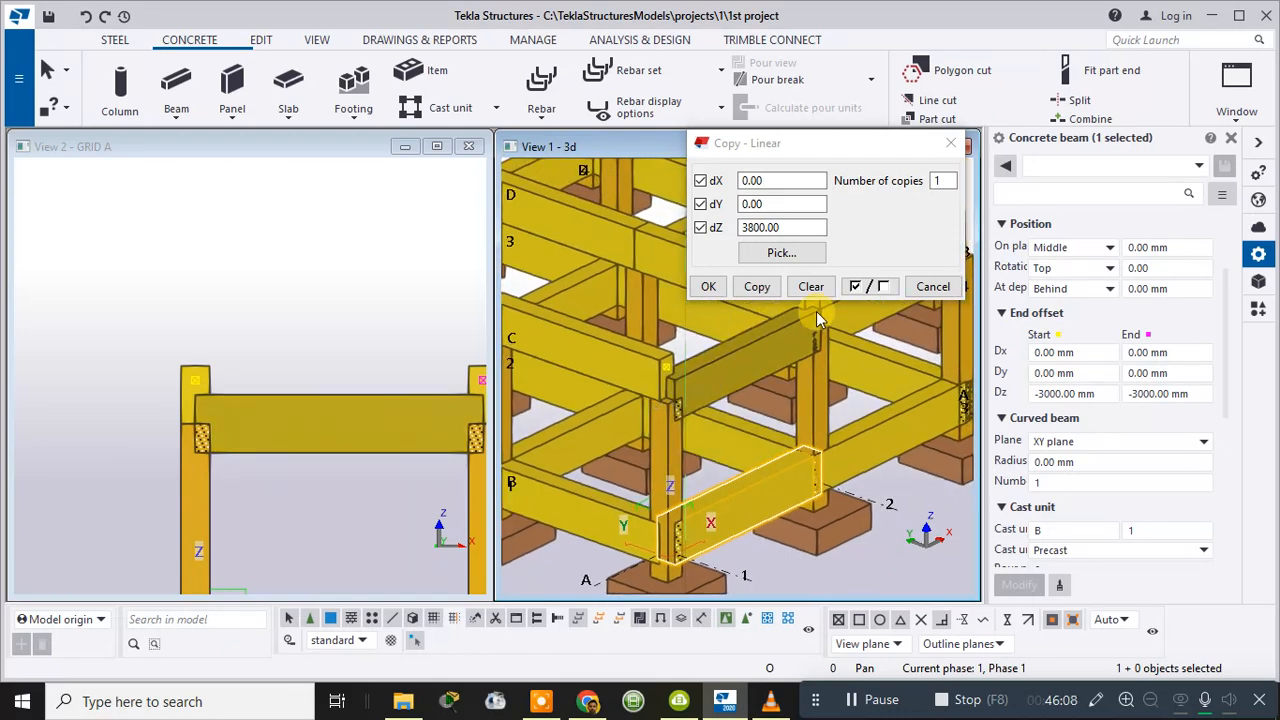
left_click(950, 143)
- Try the Front depth position on the copied upper beam between grids 1 and 2
left_click(708, 358)
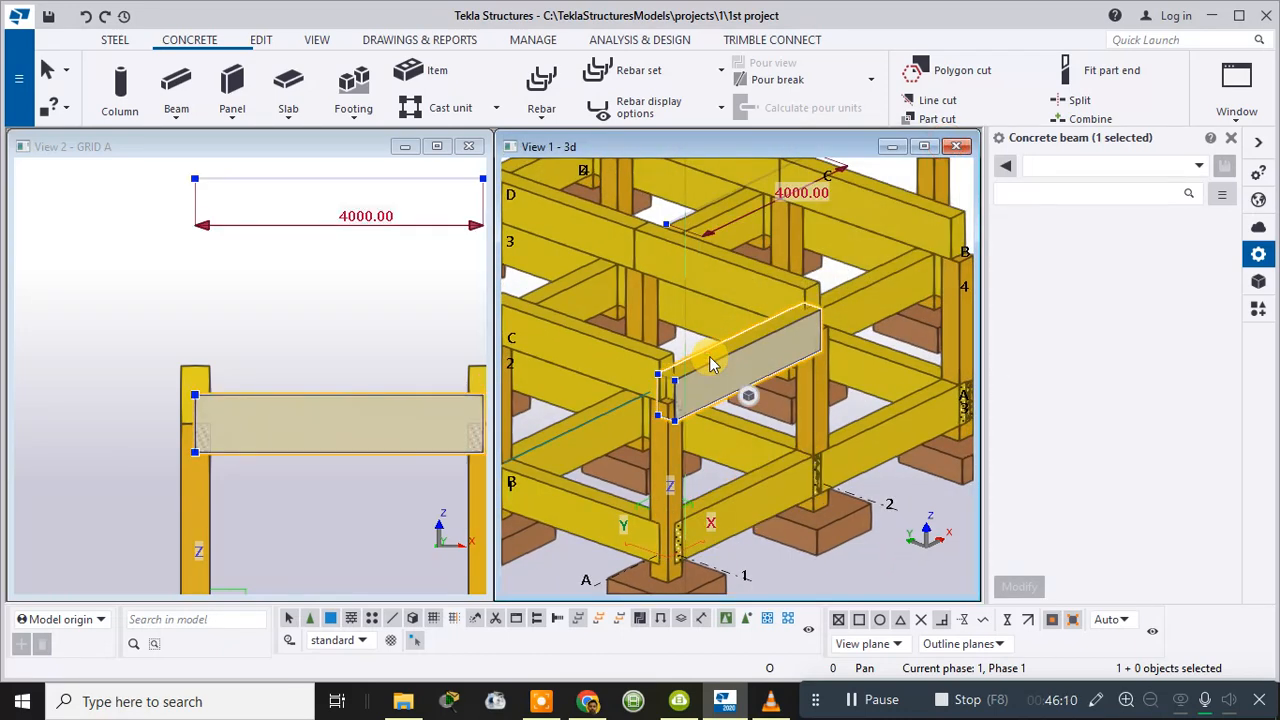
scroll(1090, 340, "up", 3)
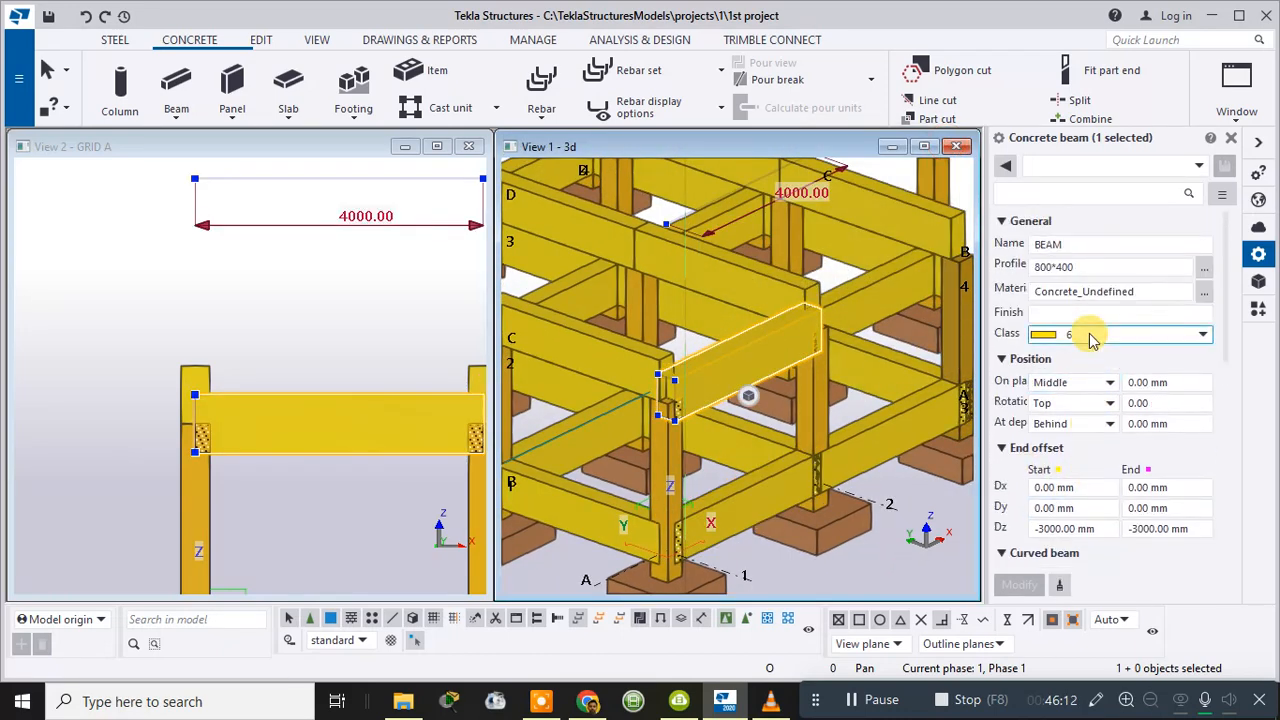
left_click(1080, 423)
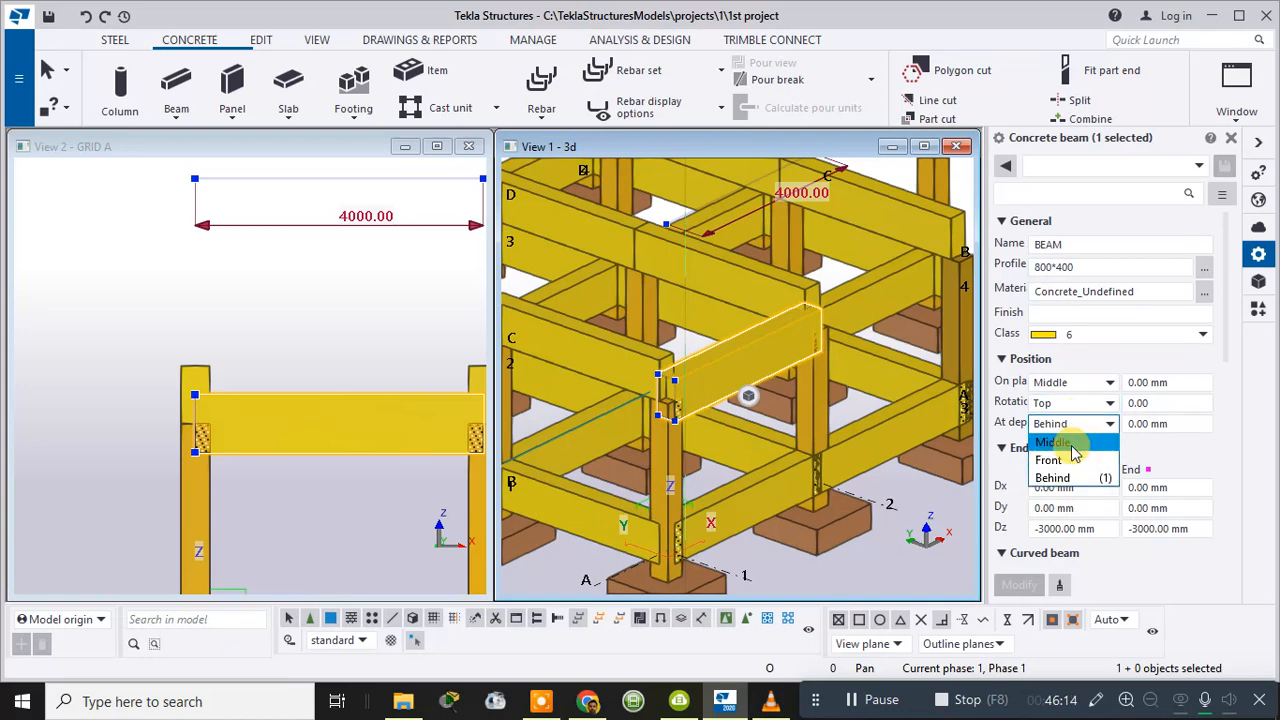
left_click(1058, 476)
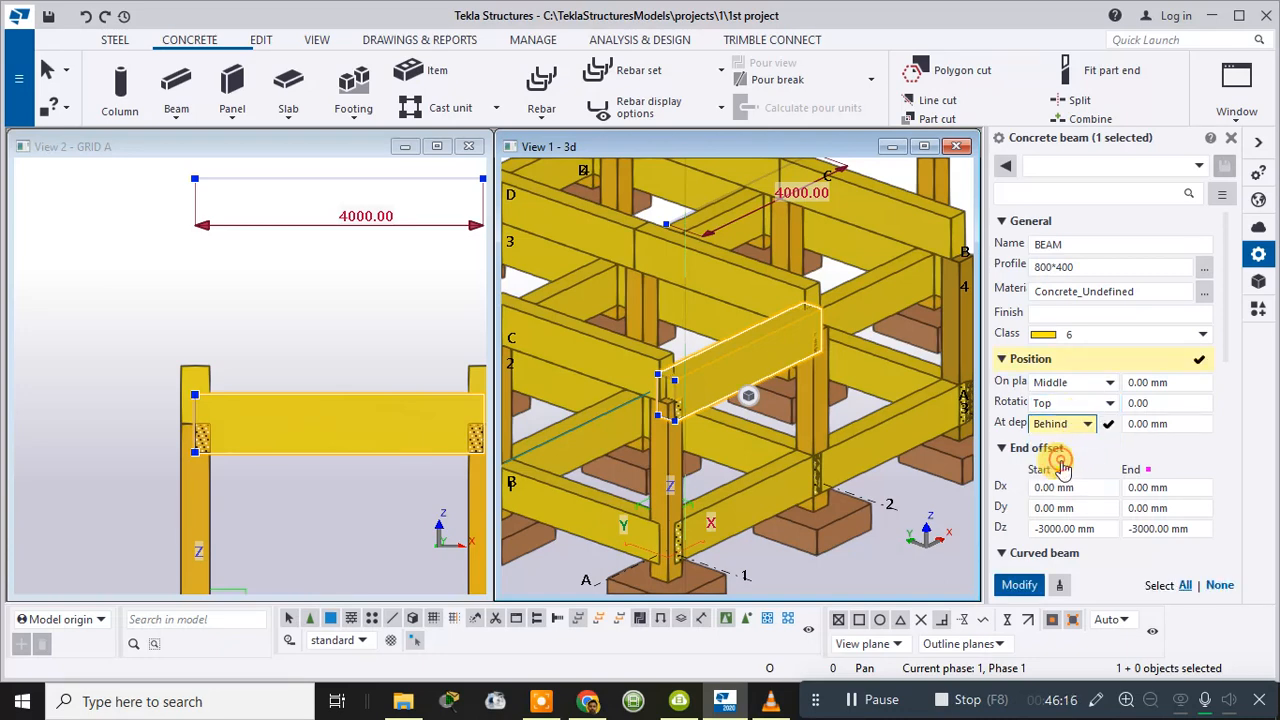
left_click(1019, 585)
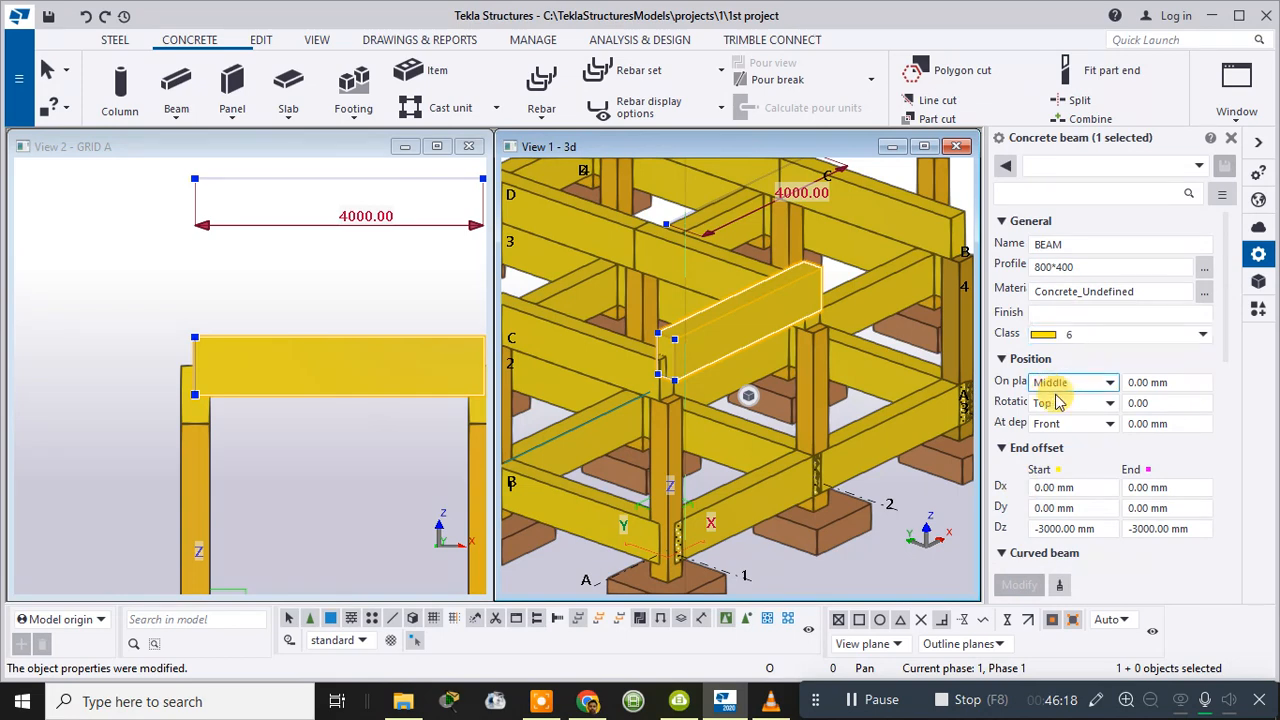
- Set the At depth position of the upper grid A beam between grids 1 and 2 to Middle
left_click(1066, 423)
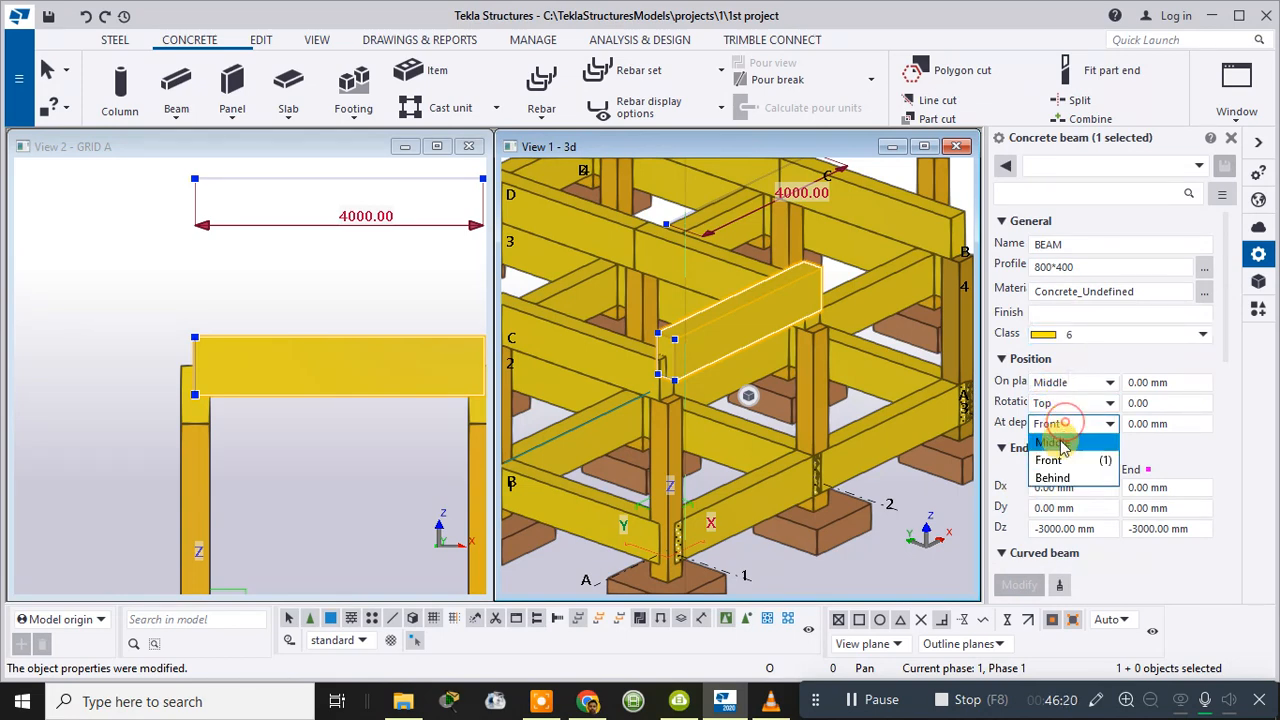
left_click(1055, 442)
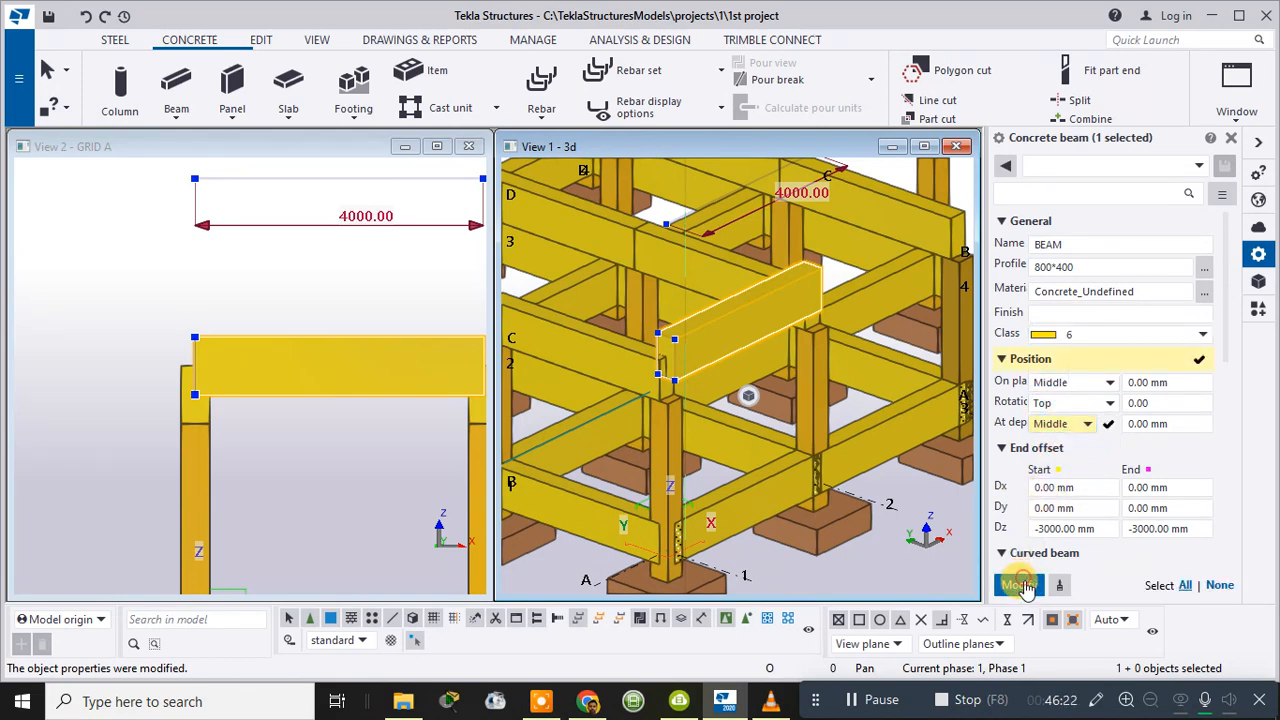
left_click(1019, 585)
left_click(683, 378)
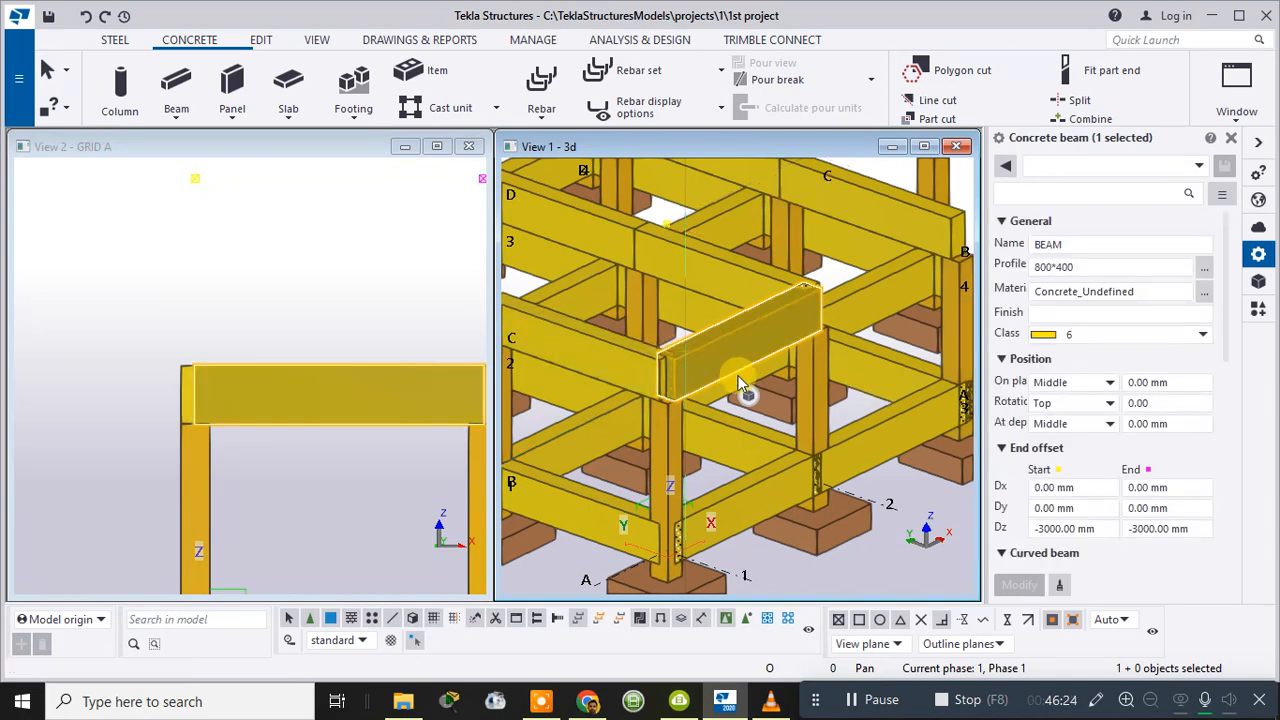
middle_click_drag(757, 336, 728, 343)
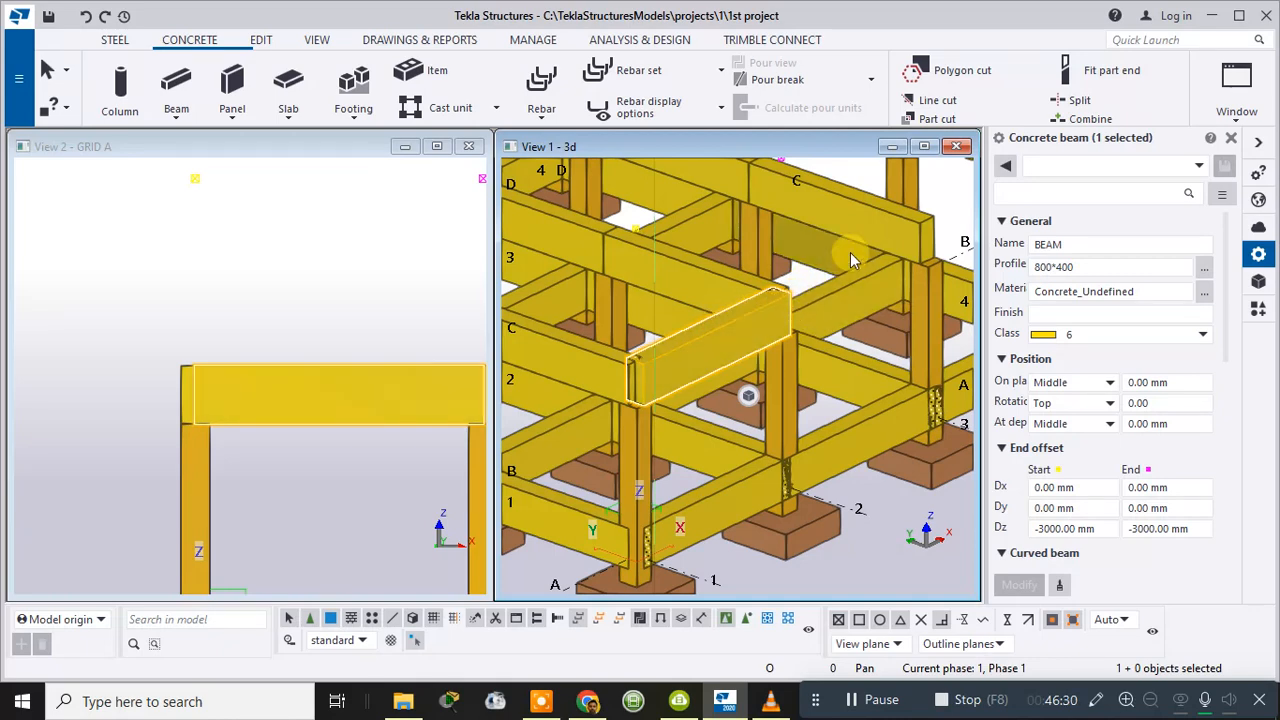
- Copy the upper grid A beam linearly along the grid line with dX 4000, dZ 0 and two copies
right_click(733, 335)
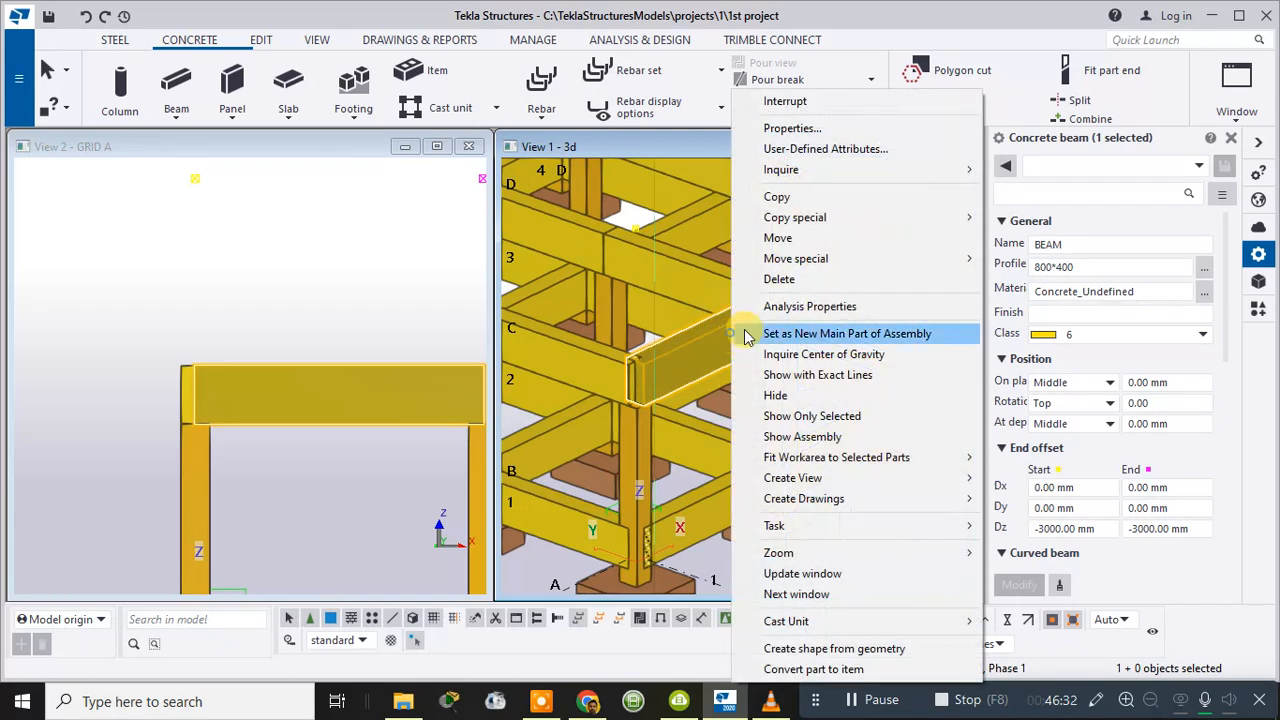
mouse_move(823, 217)
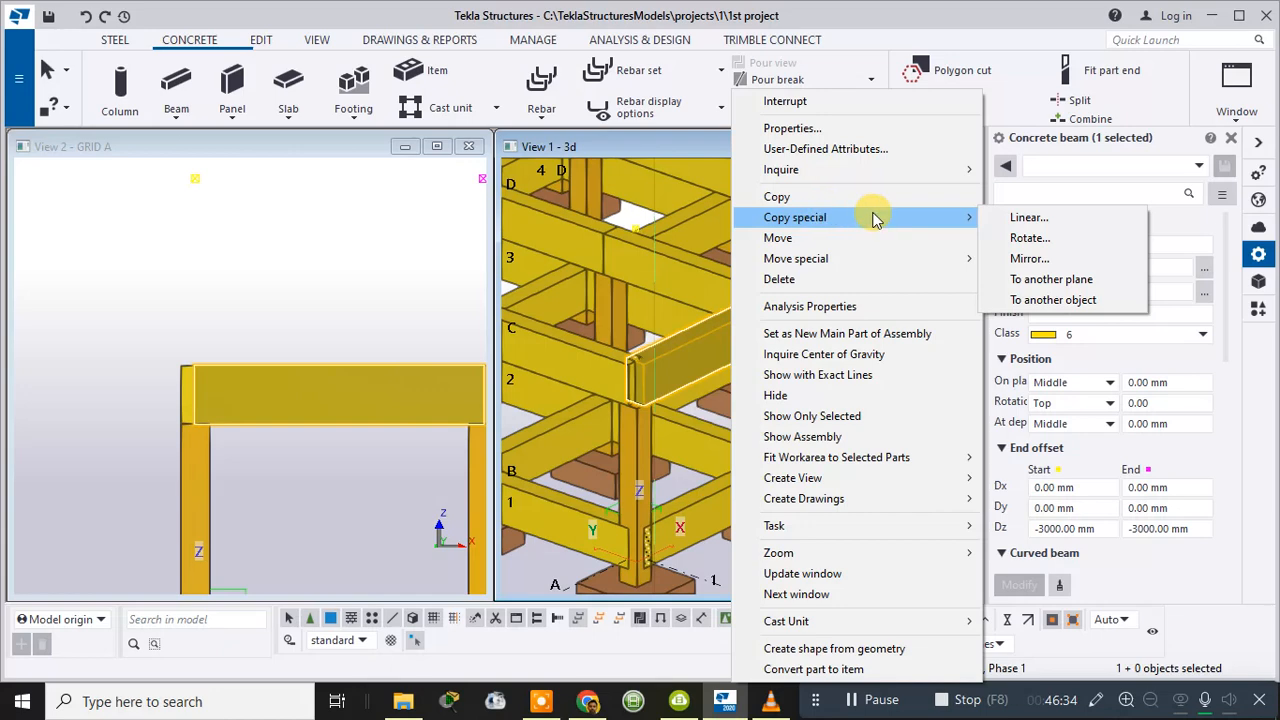
left_click(1008, 219)
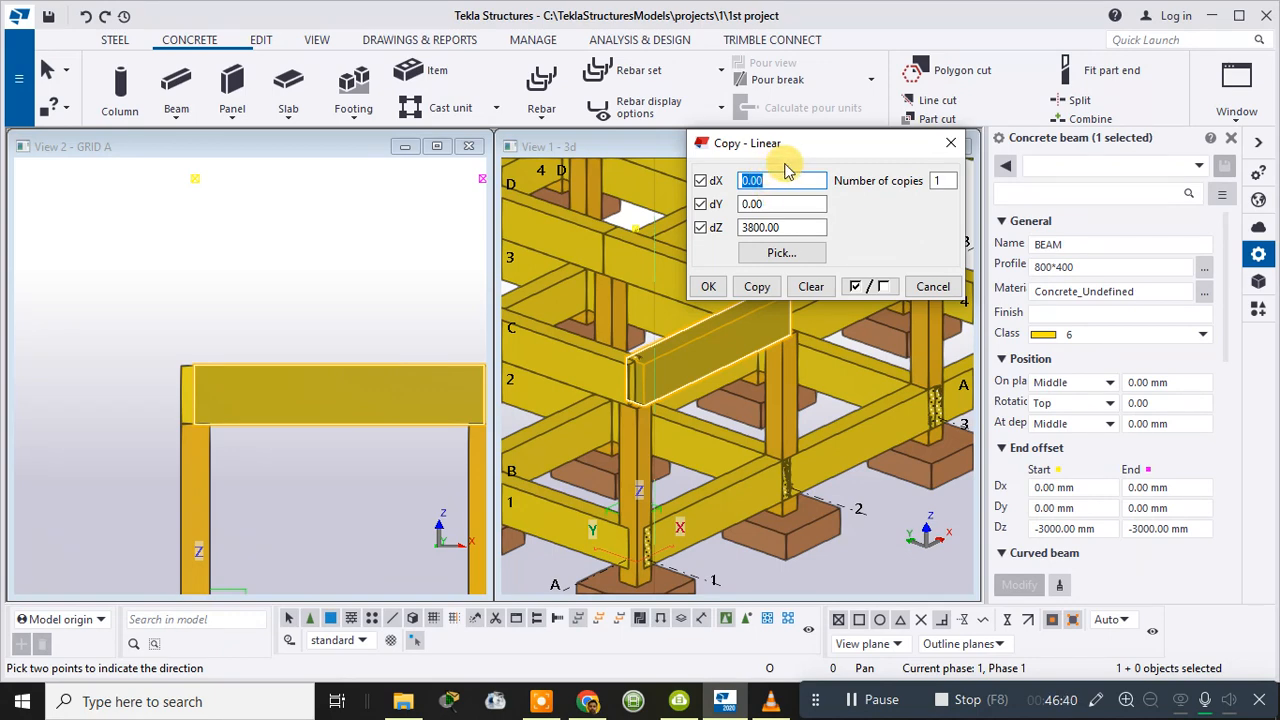
left_click(940, 181)
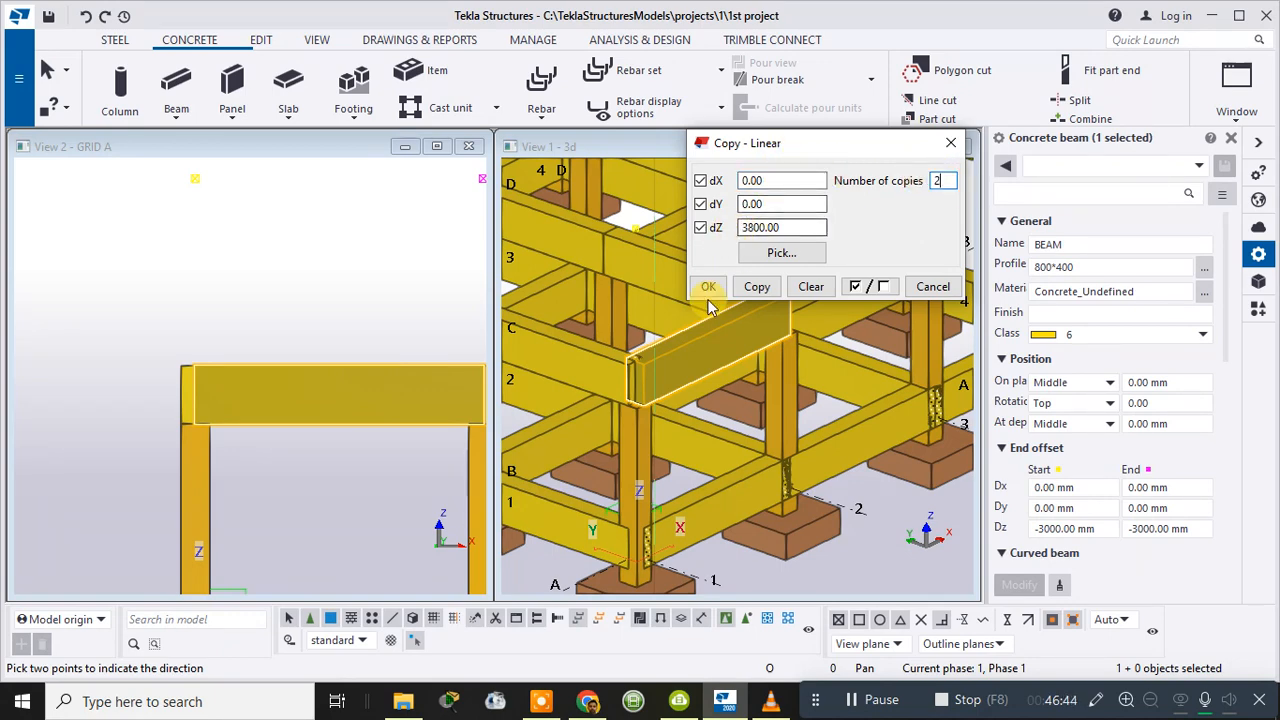
double_click(776, 181)
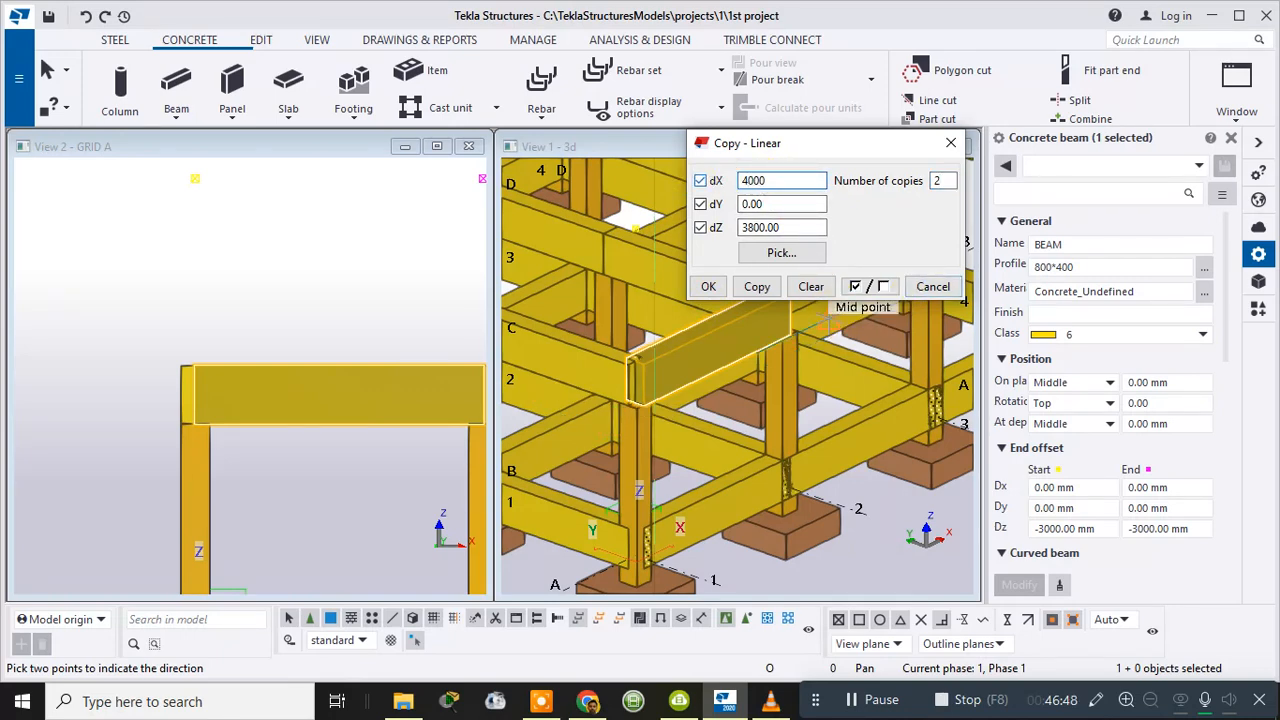
double_click(792, 226)
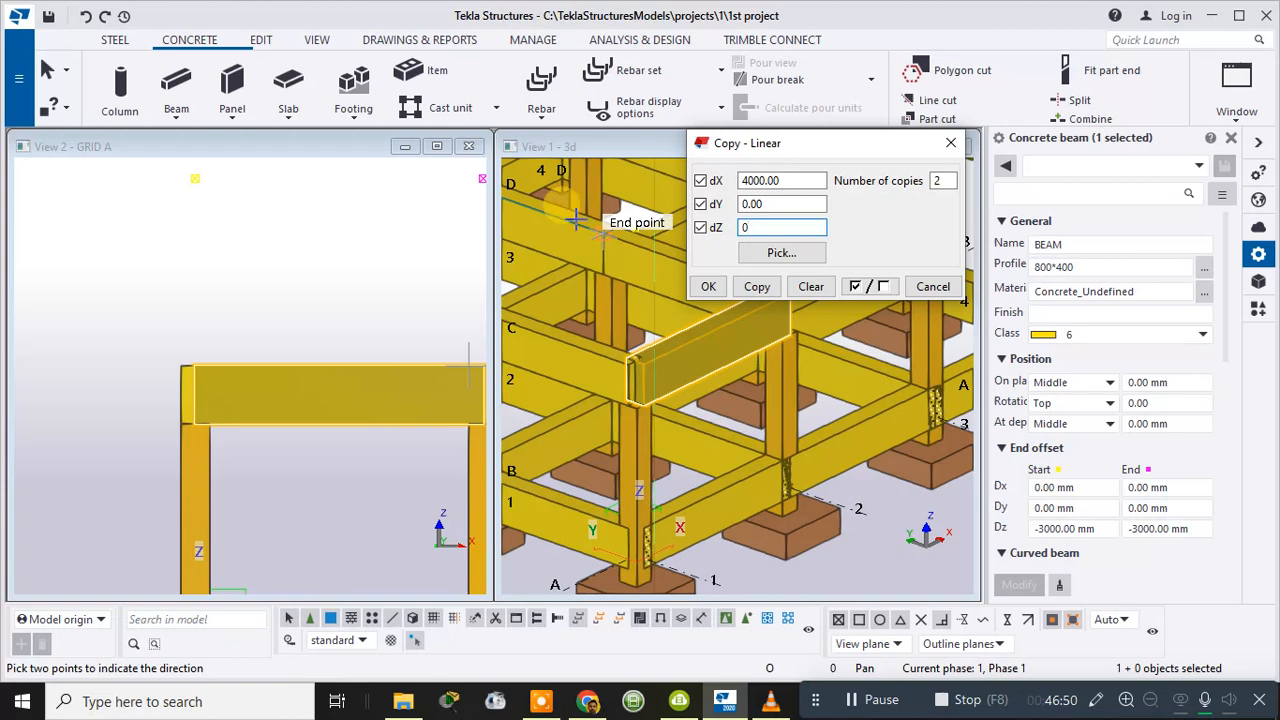
left_click(790, 254)
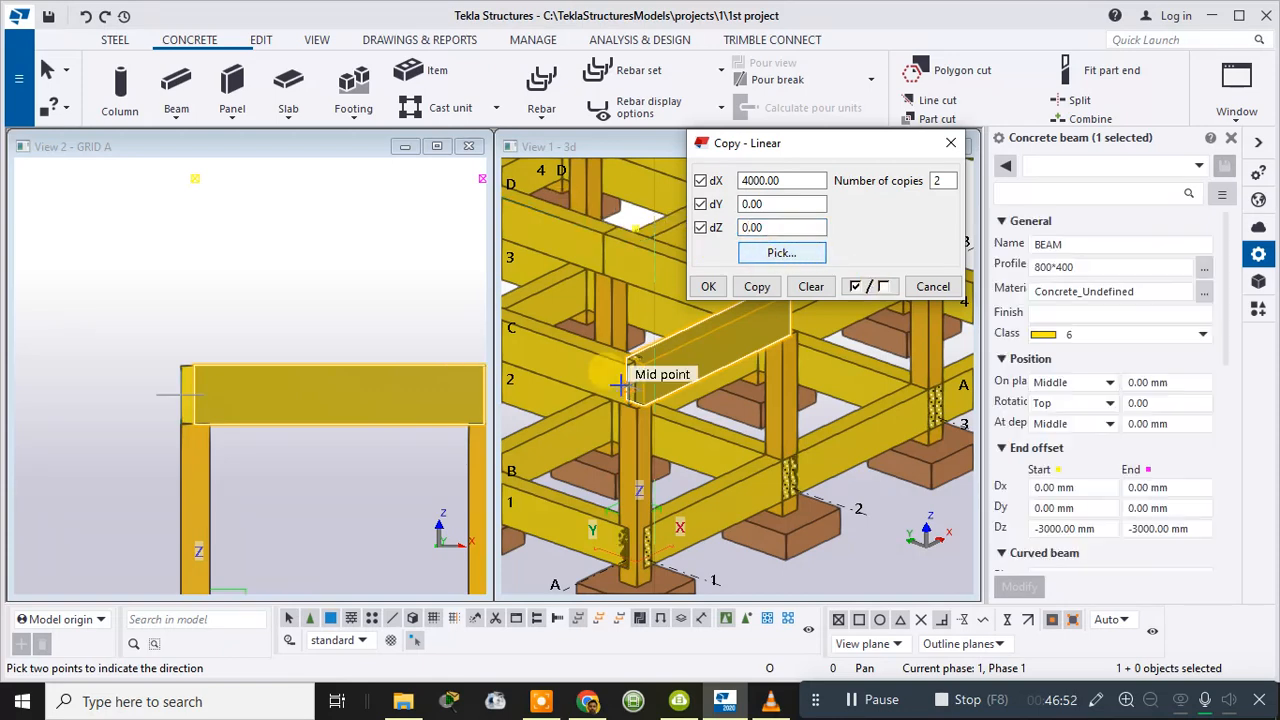
left_click(197, 421)
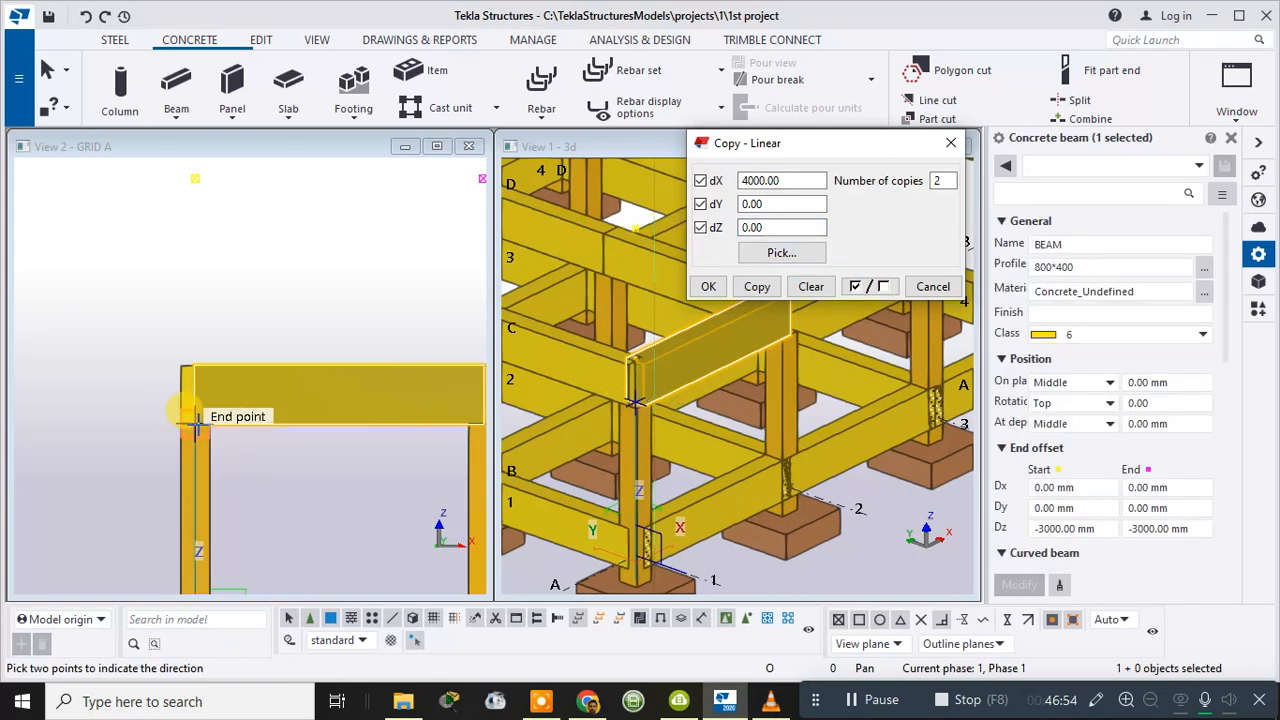
left_click(760, 288)
scroll(798, 332, "down", 1)
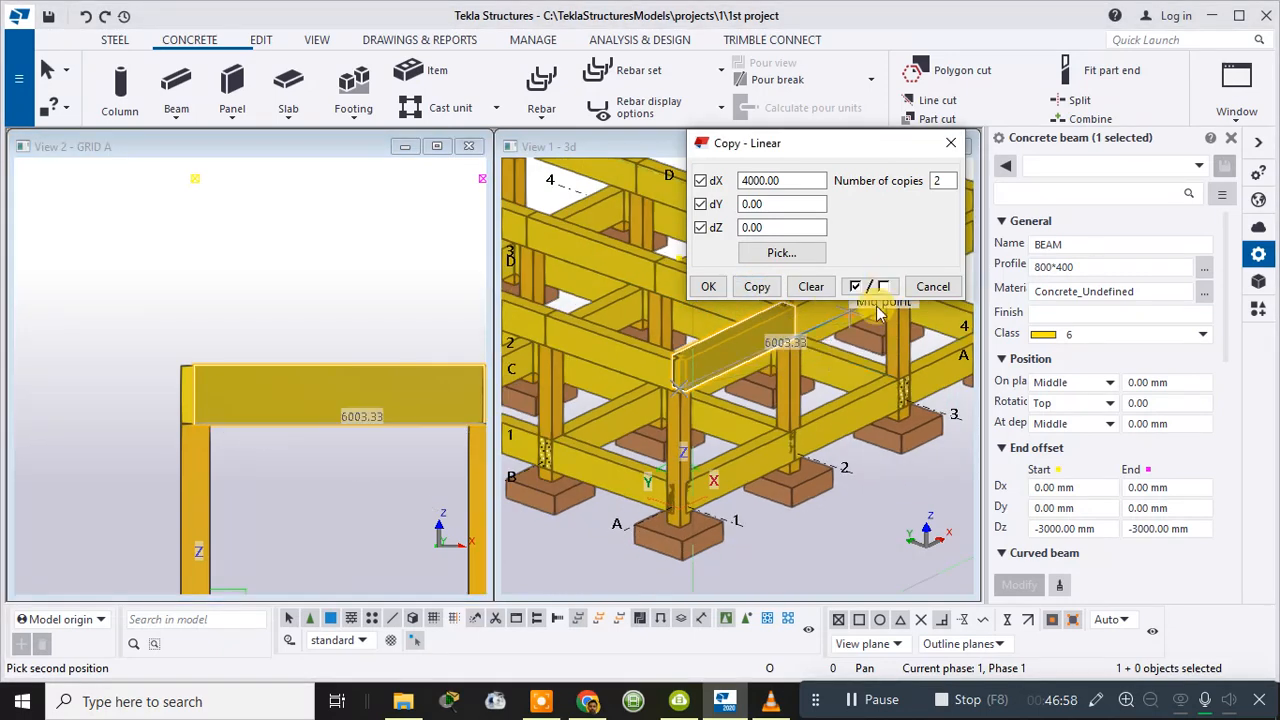
middle_click_drag(828, 376, 708, 500)
scroll(714, 490, "down", 1)
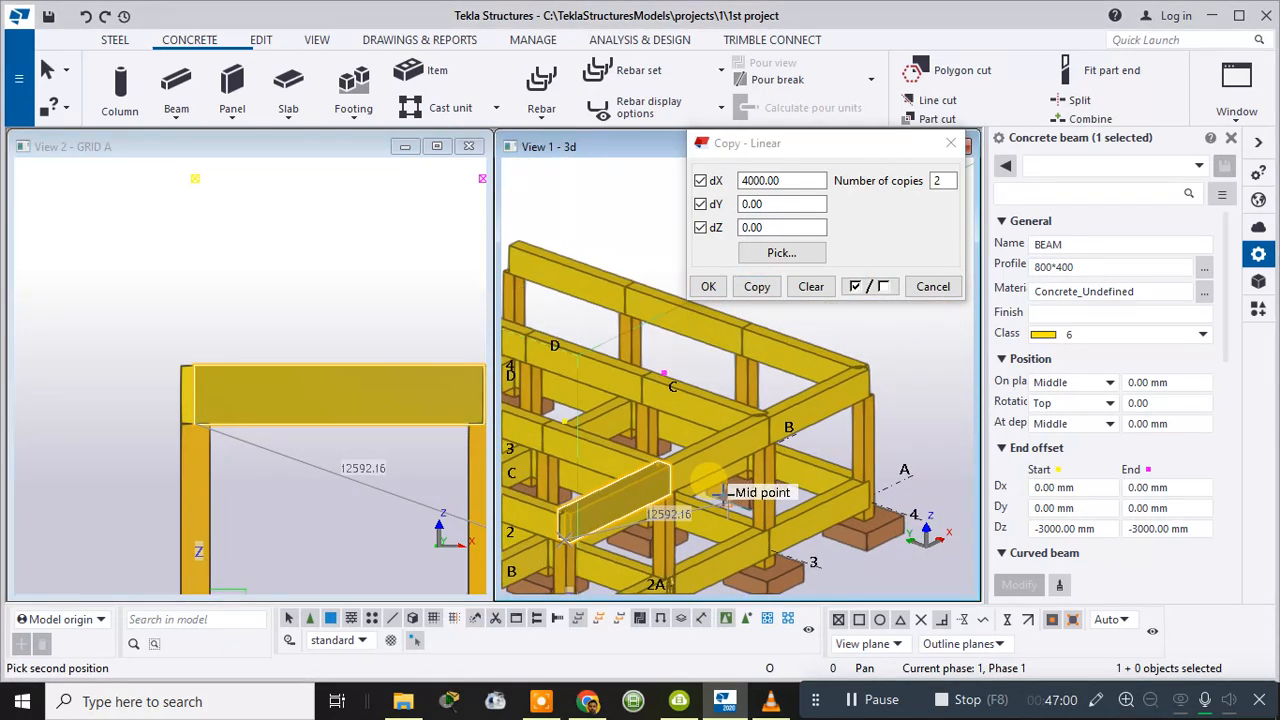
left_click(928, 287)
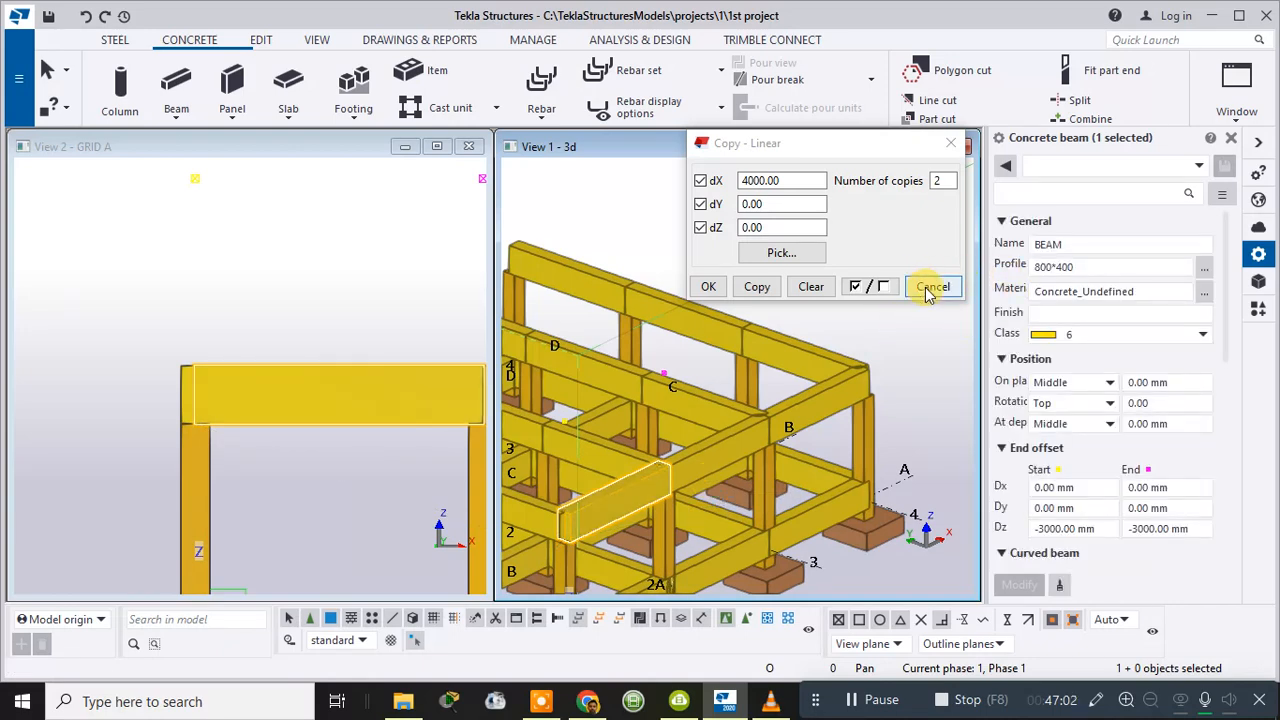
left_click(708, 286)
scroll(888, 290, "down", 2)
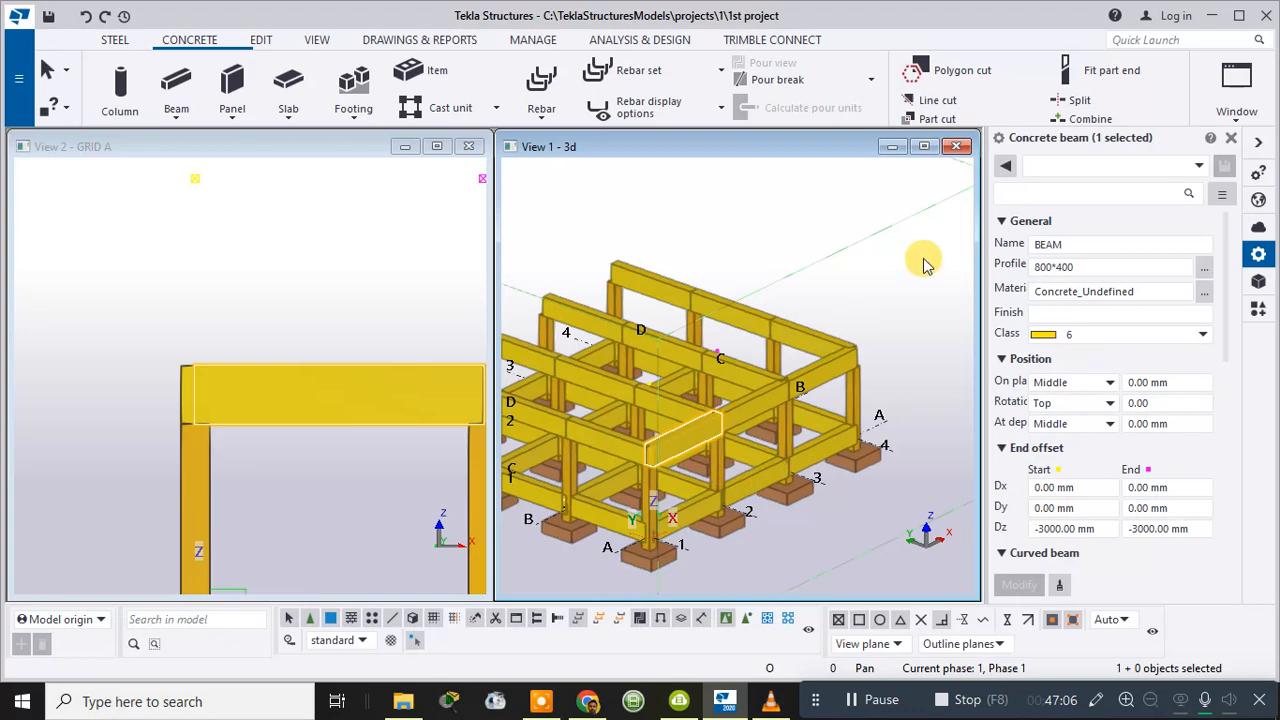
- Set up a linear copy of the three upper grid line A beams with dX 0, dY 4000, dZ 0 and three copies
left_click(922, 259)
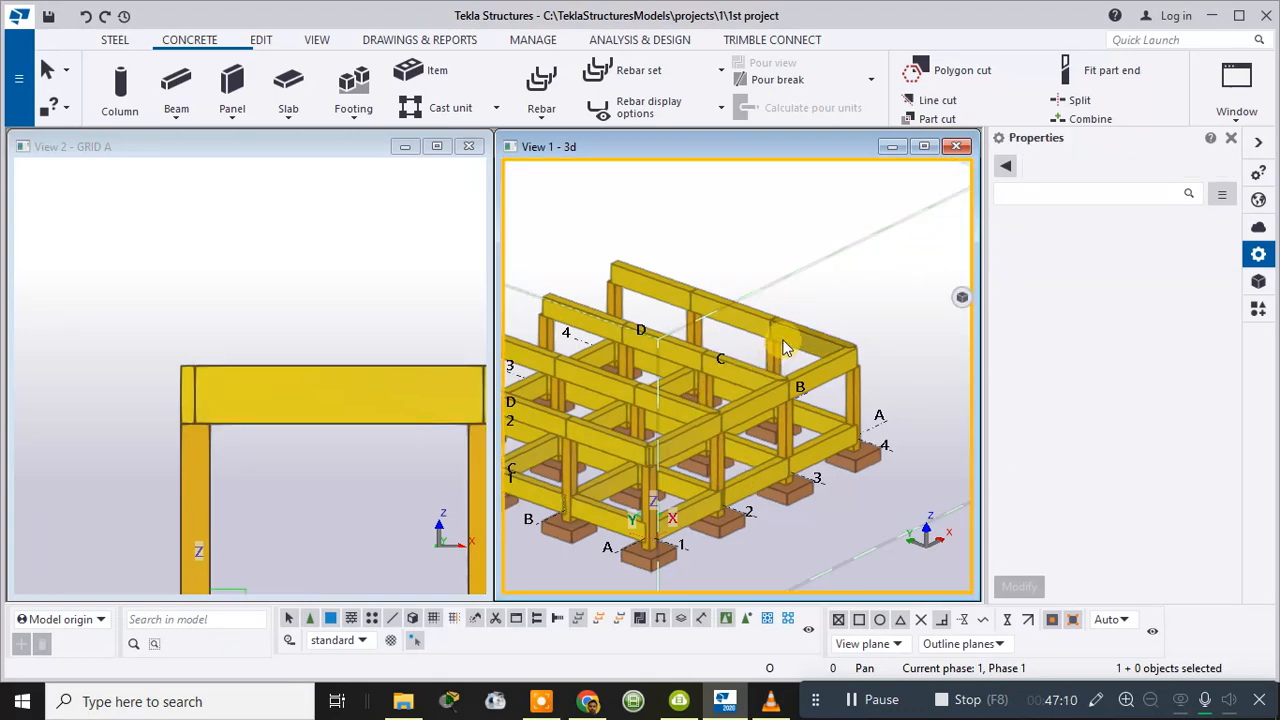
middle_click_drag(850, 318, 740, 460, "ctrl")
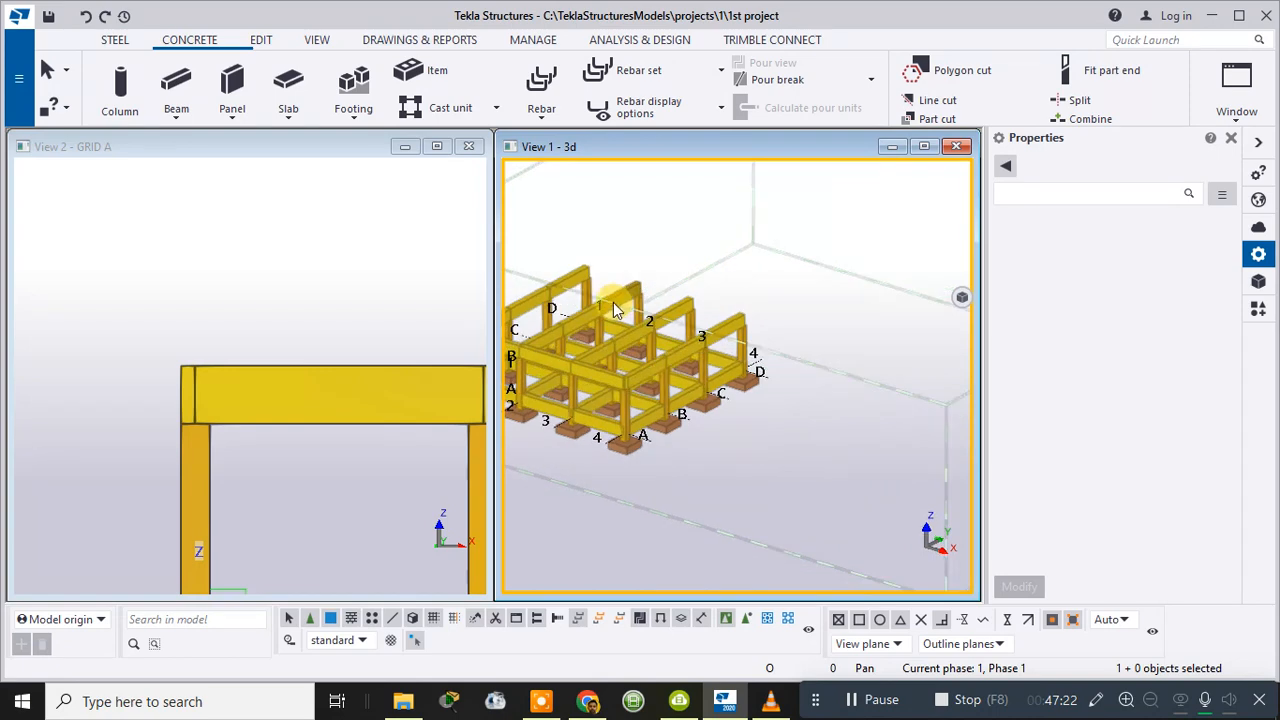
scroll(624, 370, "up", 4)
scroll(700, 365, "down", 4)
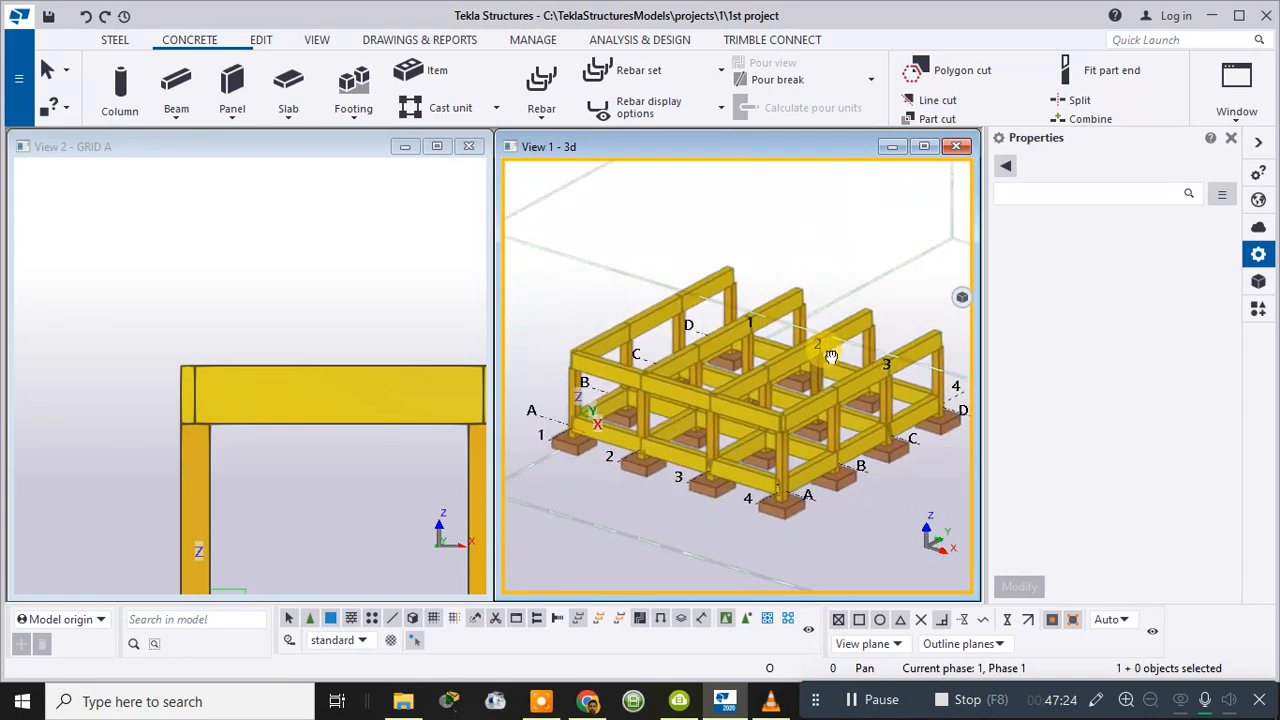
left_click(594, 368)
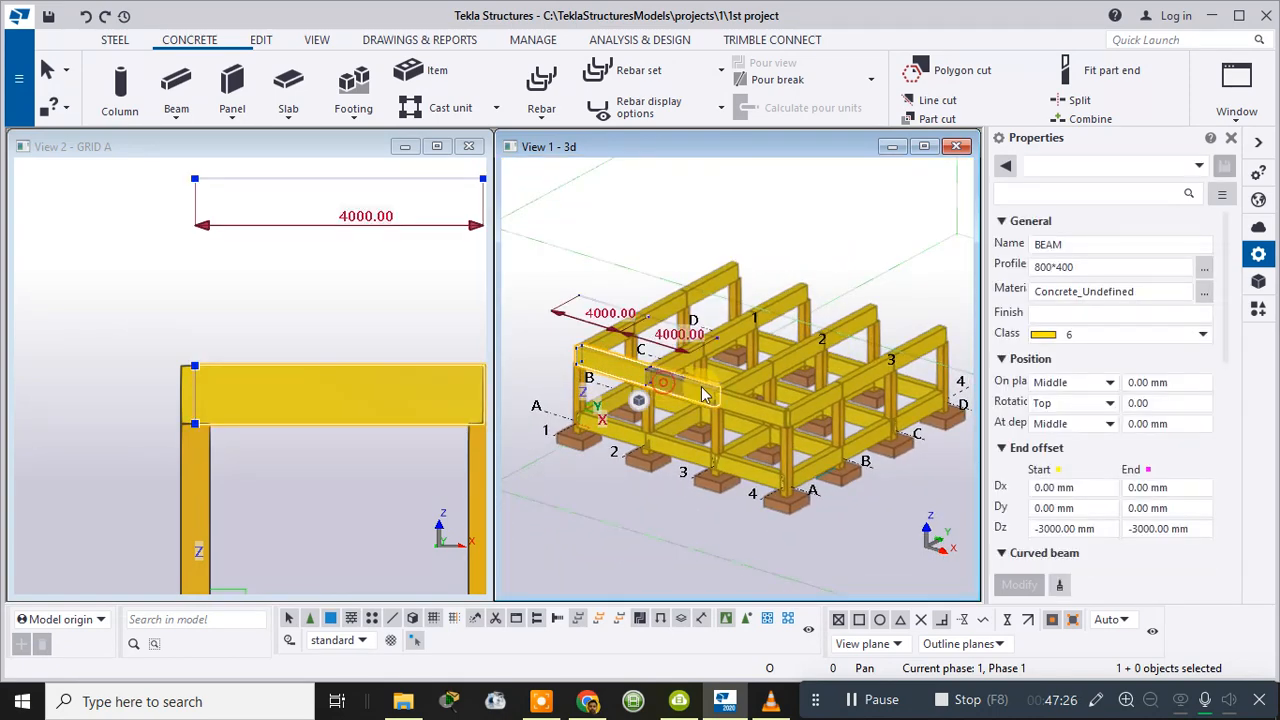
left_click(748, 413, "ctrl")
left_click(790, 300, "ctrl")
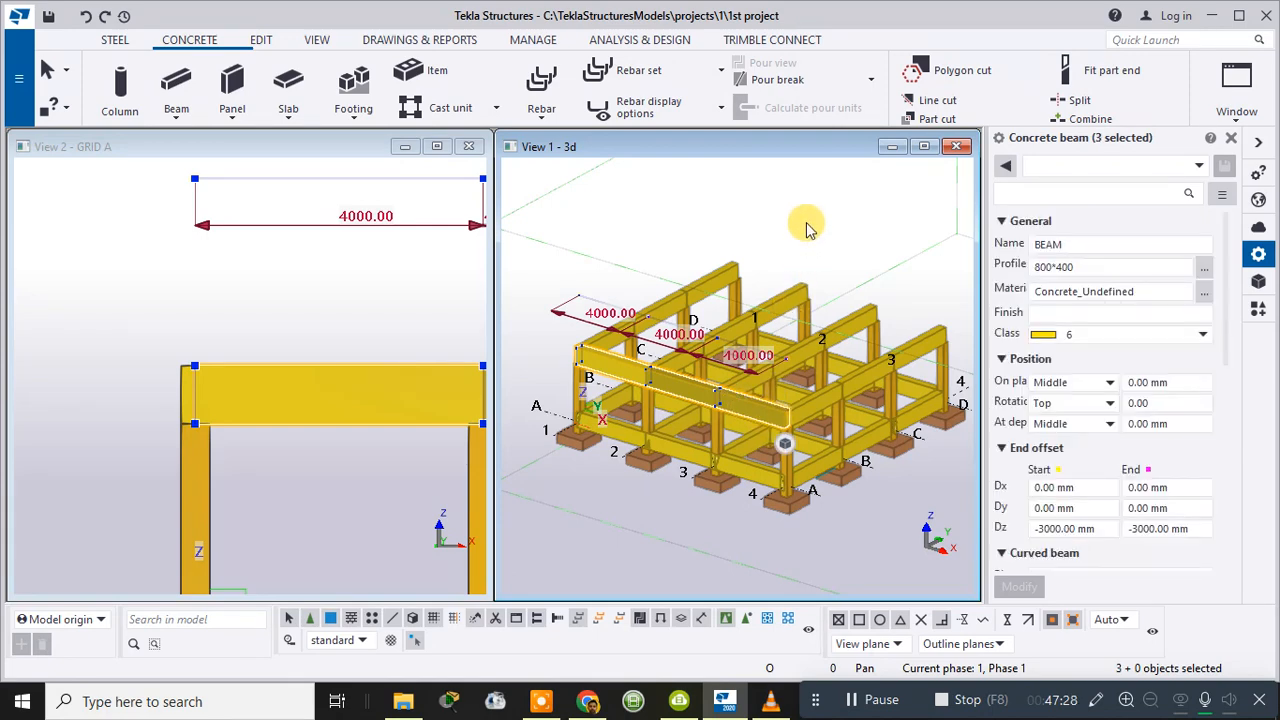
right_click(808, 226)
mouse_move(866, 292)
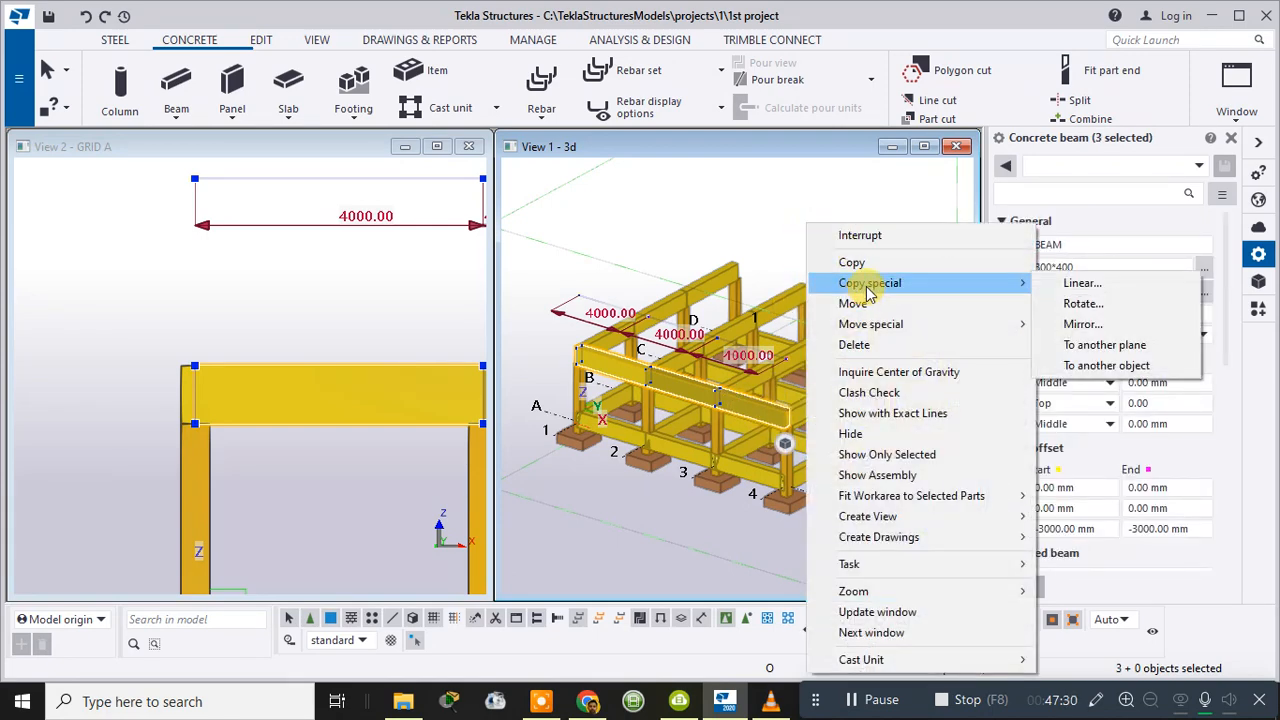
left_click(1075, 281)
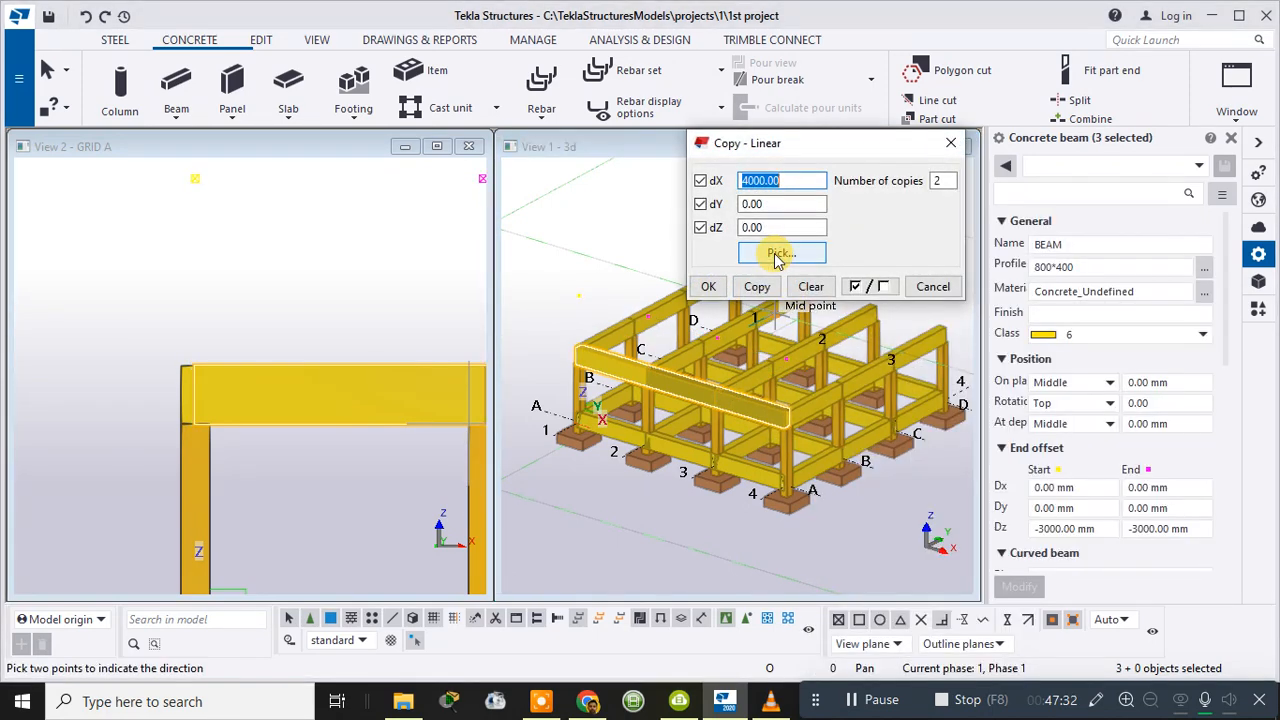
scroll(306, 391, "down", 5)
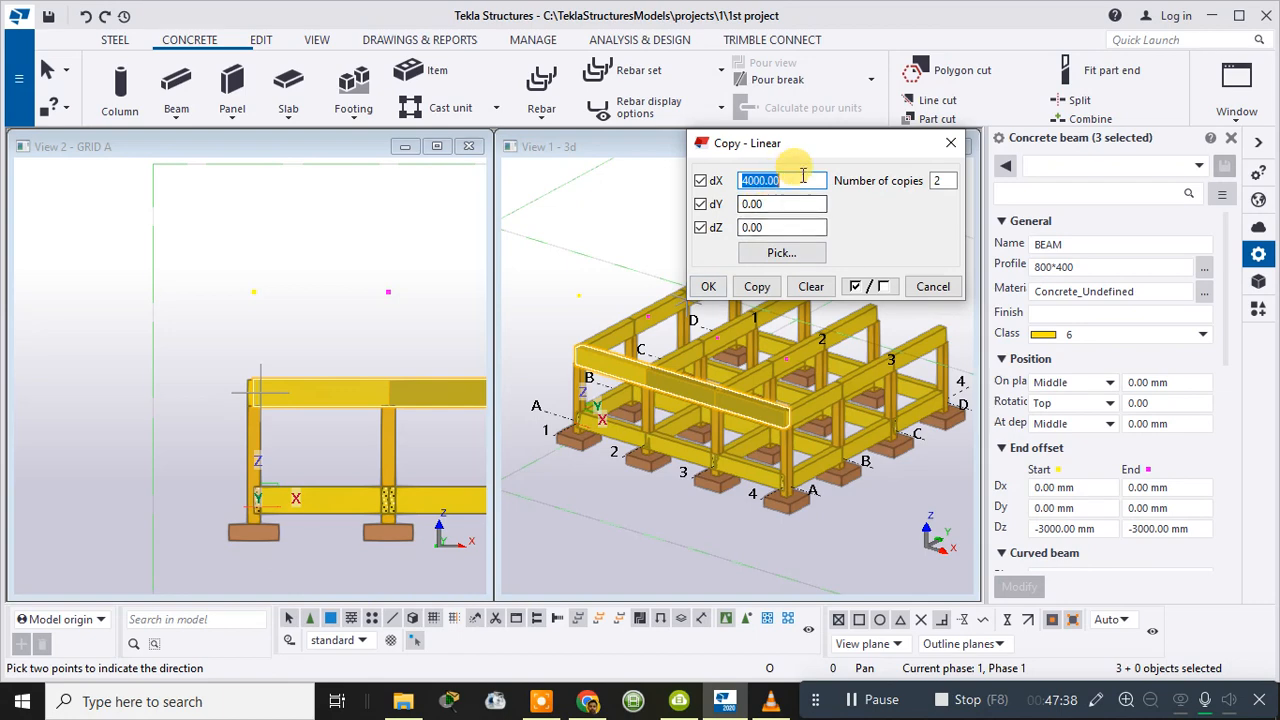
left_click(790, 202)
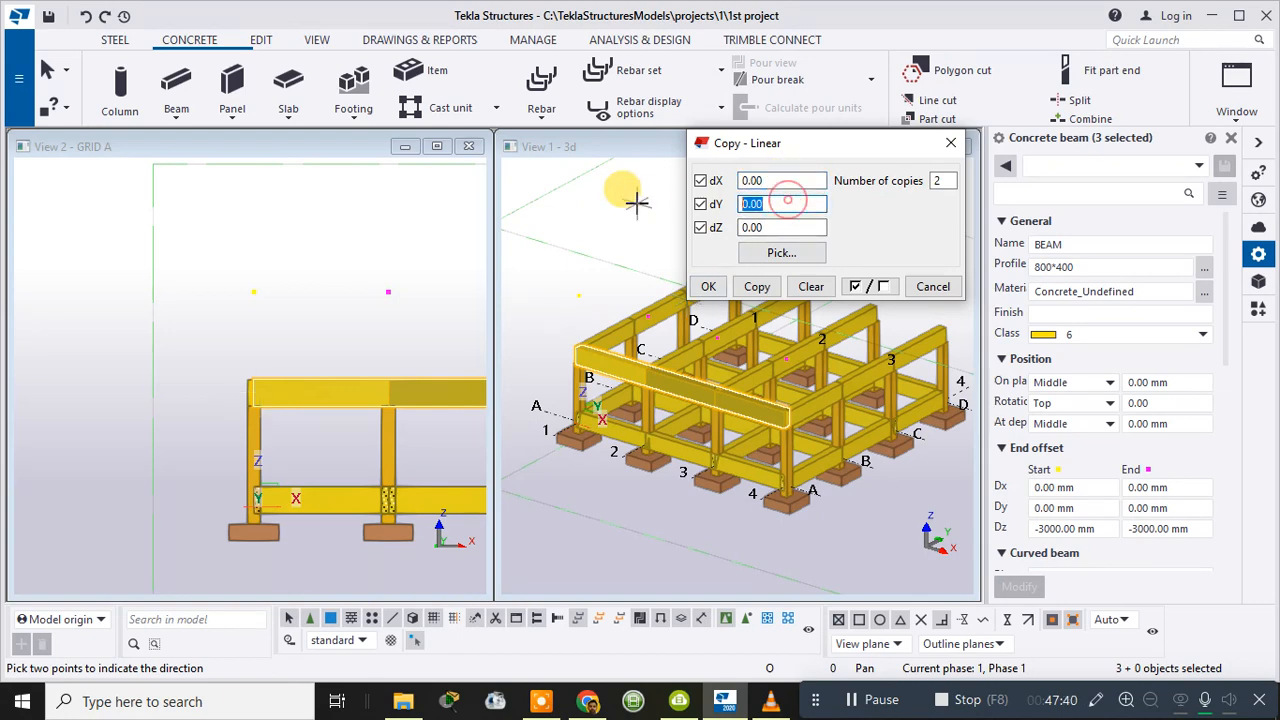
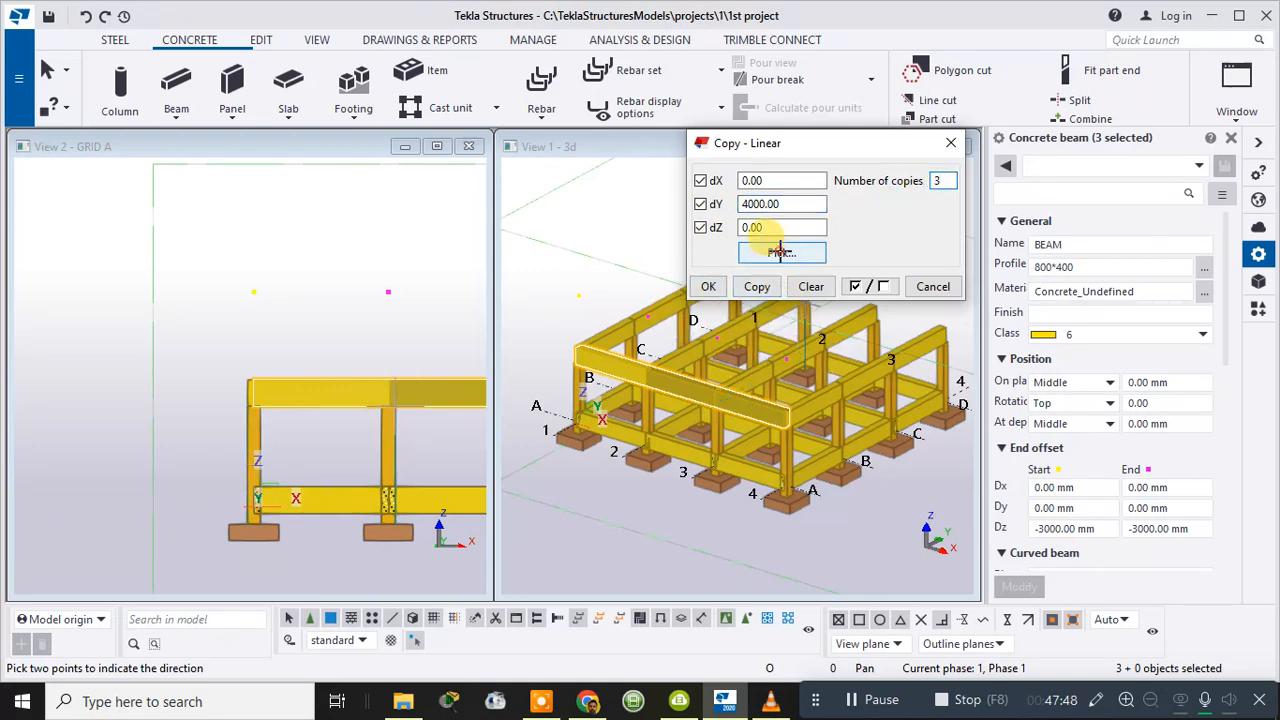
scroll(567, 380, "up", 5)
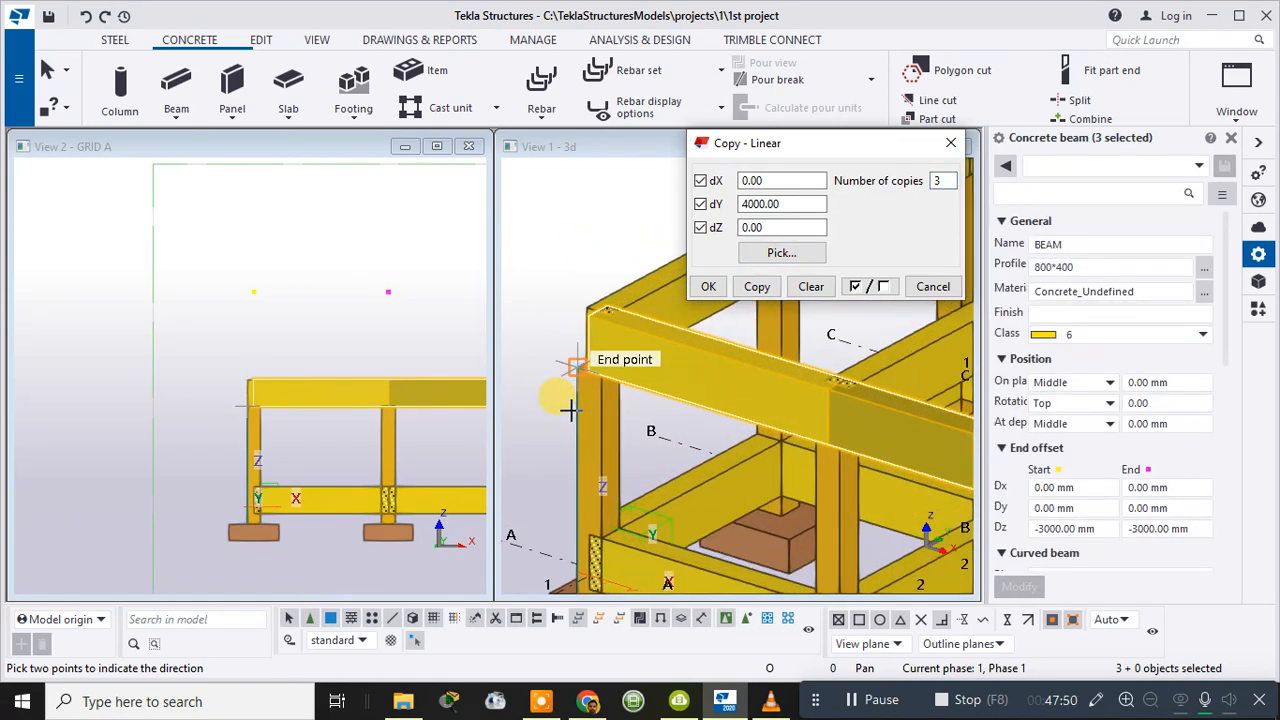
scroll(595, 375, "up", 2)
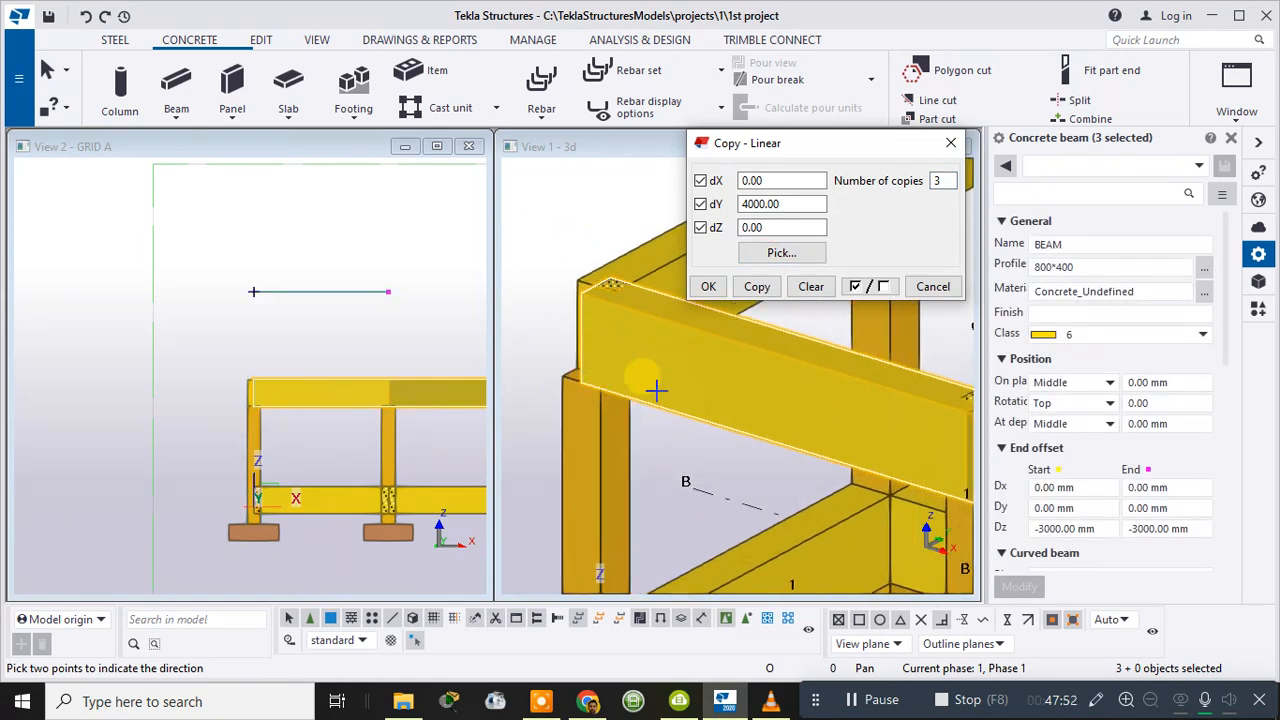
scroll(723, 380, "down", 5)
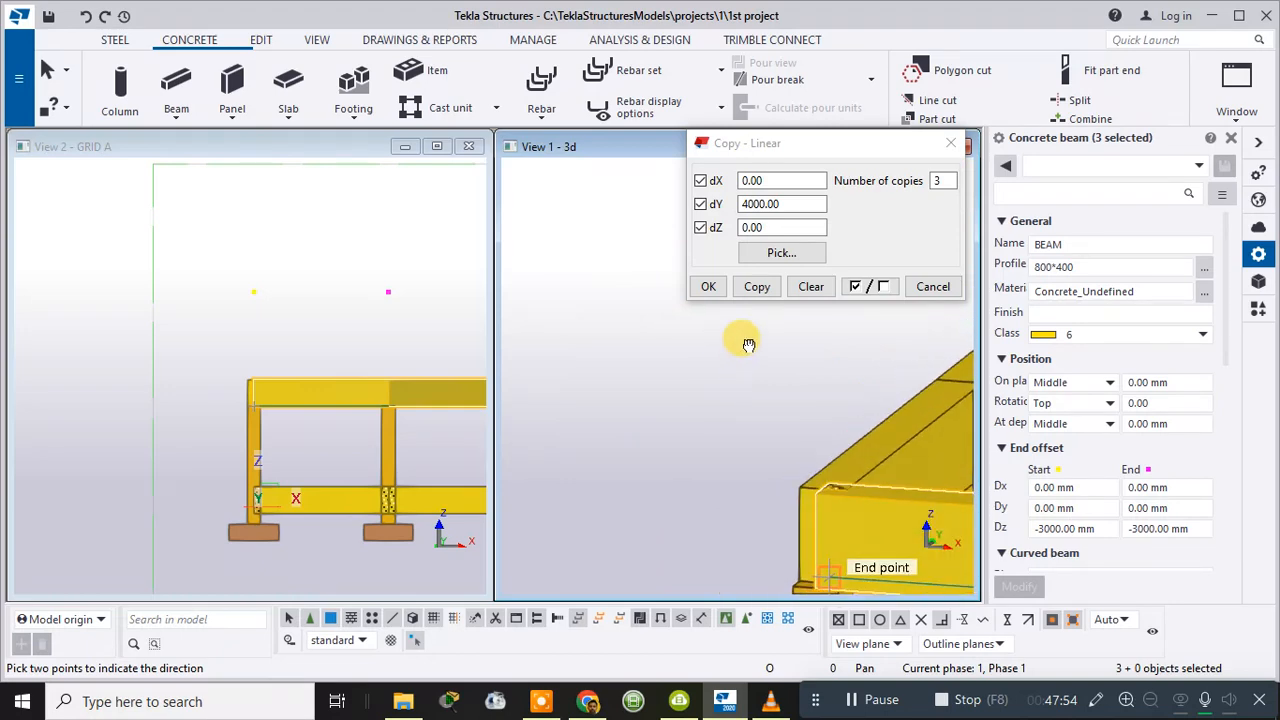
middle_click_drag(863, 424, 670, 421, "ctrl")
scroll(720, 380, "up", 6)
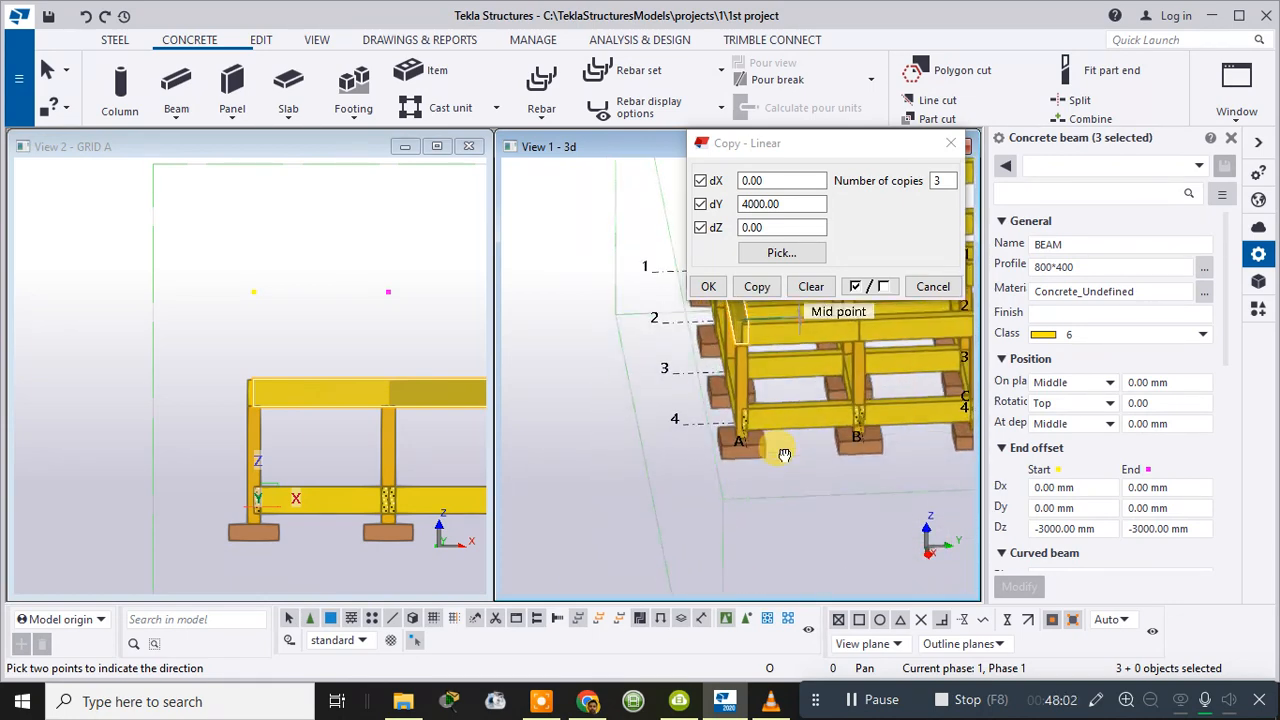
scroll(788, 325, "up", 2)
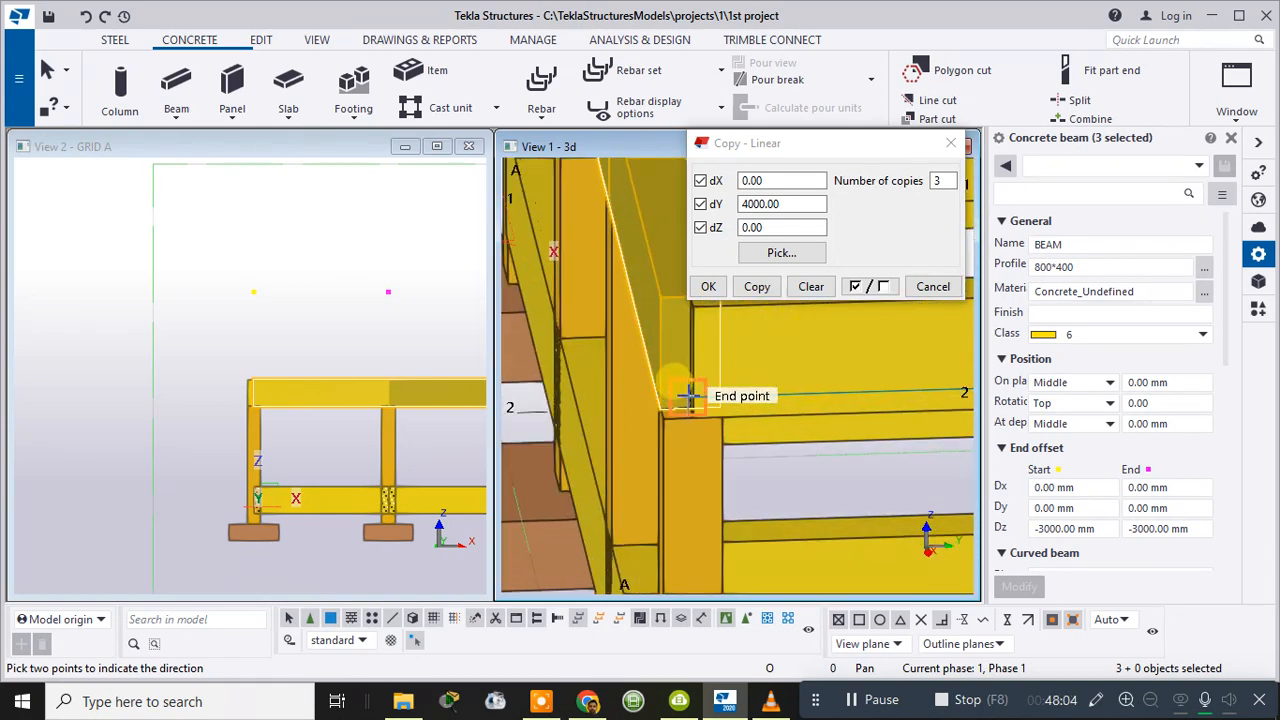
scroll(692, 407, "up", 3)
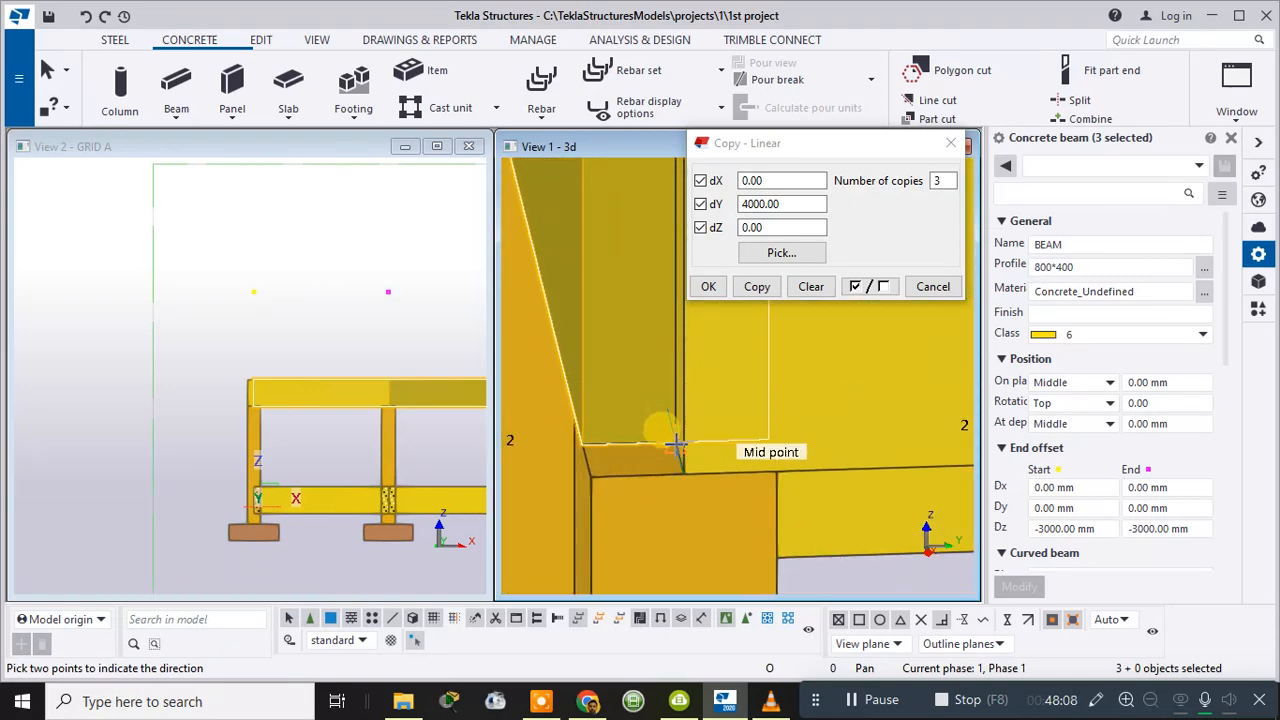
scroll(214, 391, "up", 4)
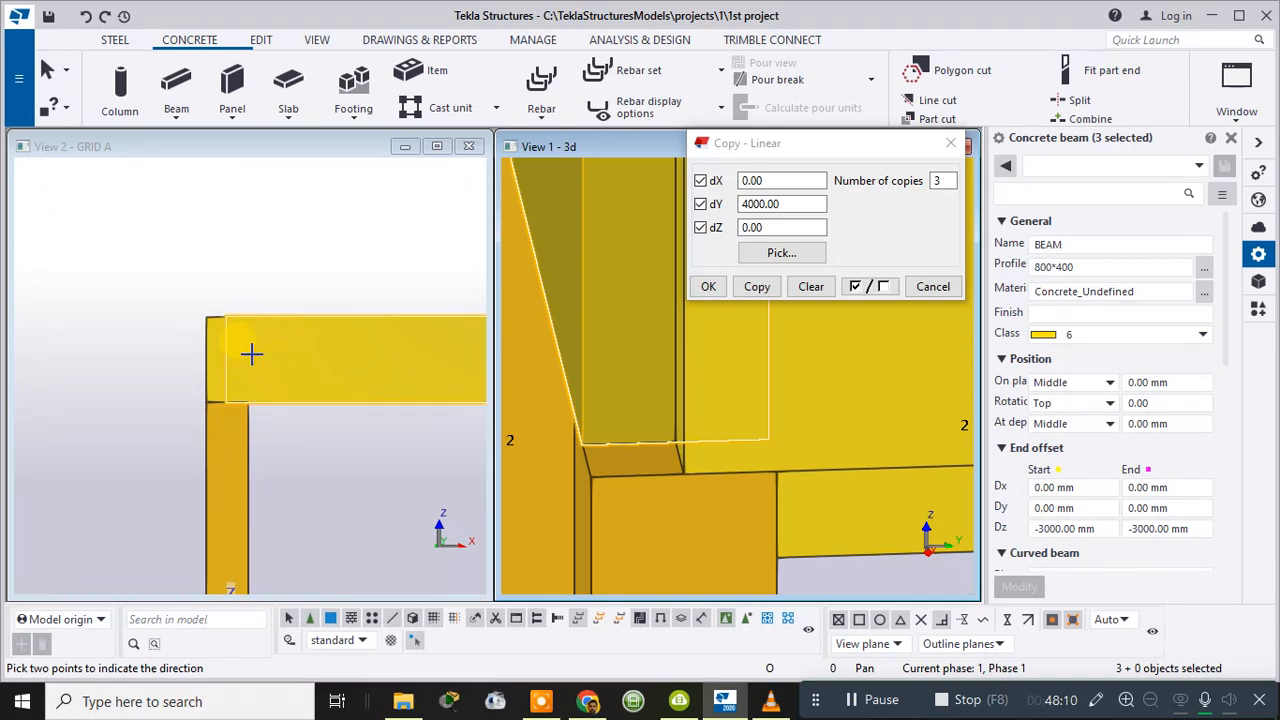
left_click(225, 397)
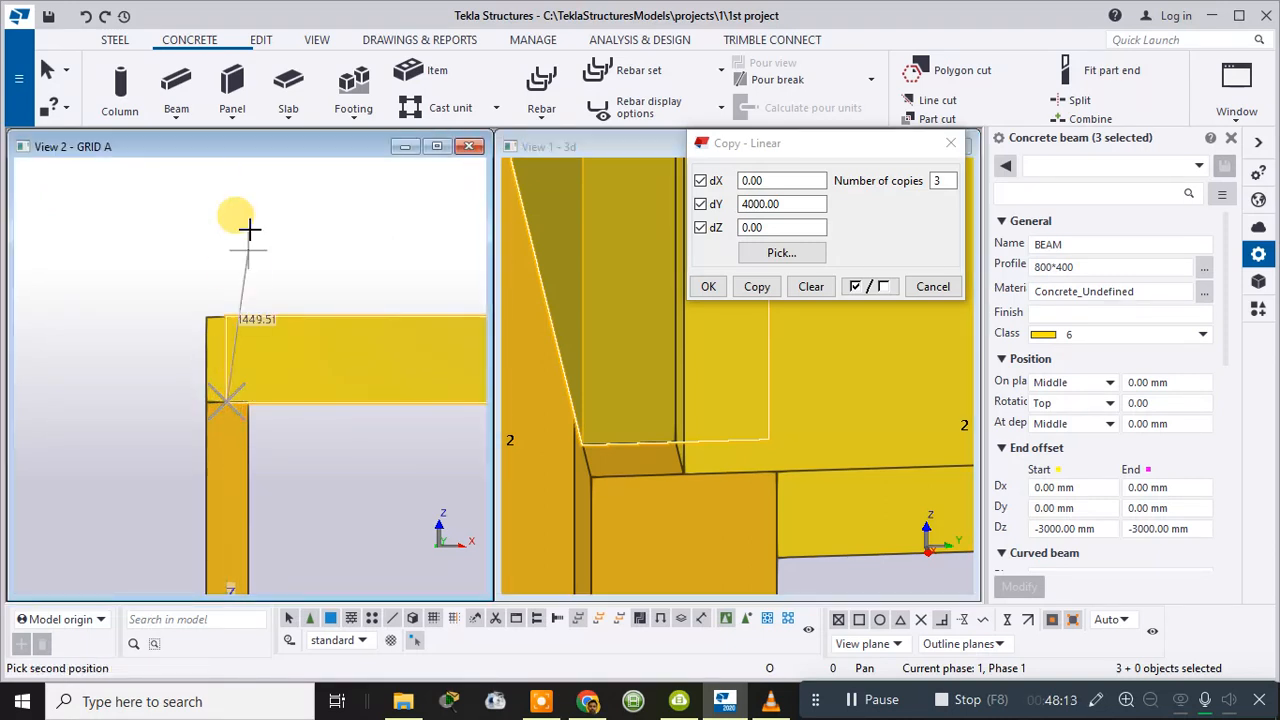
- Create the linear copies of the upper grid line A beams across to grid D and finish the copy command
left_click(755, 290)
scroll(809, 423, "down", 6)
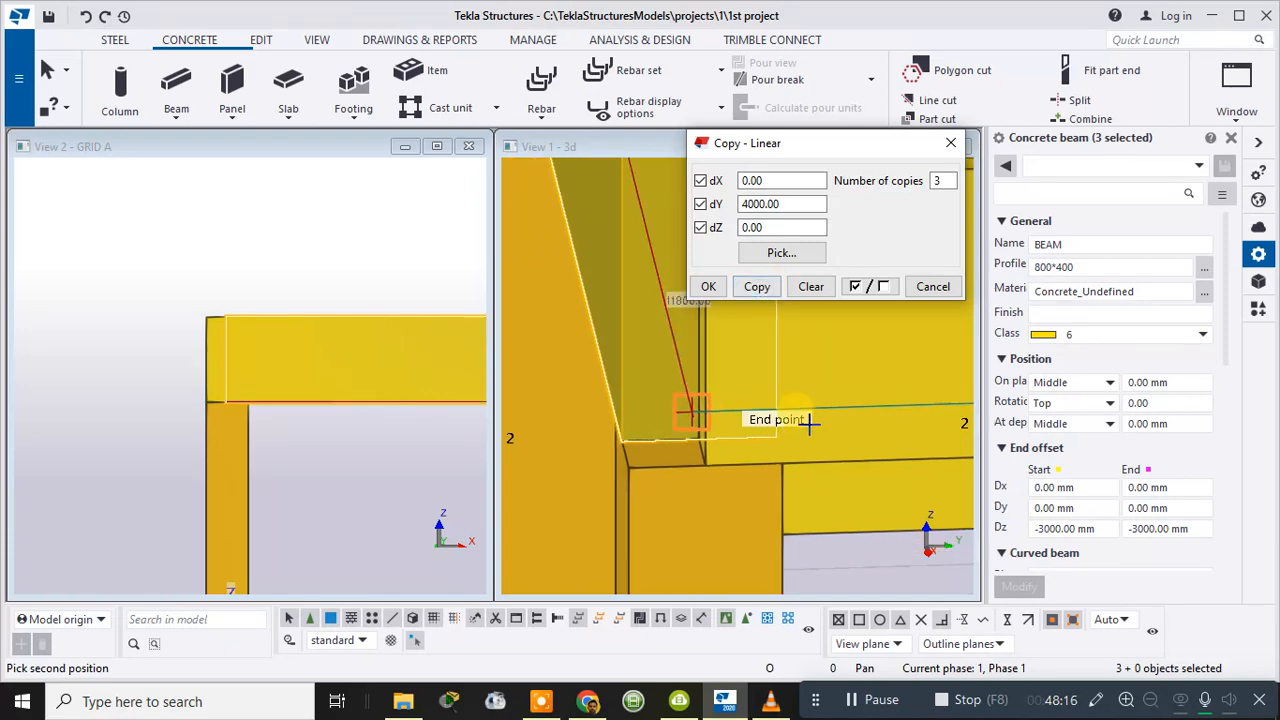
middle_click_drag(856, 436, 581, 492)
key("Escape")
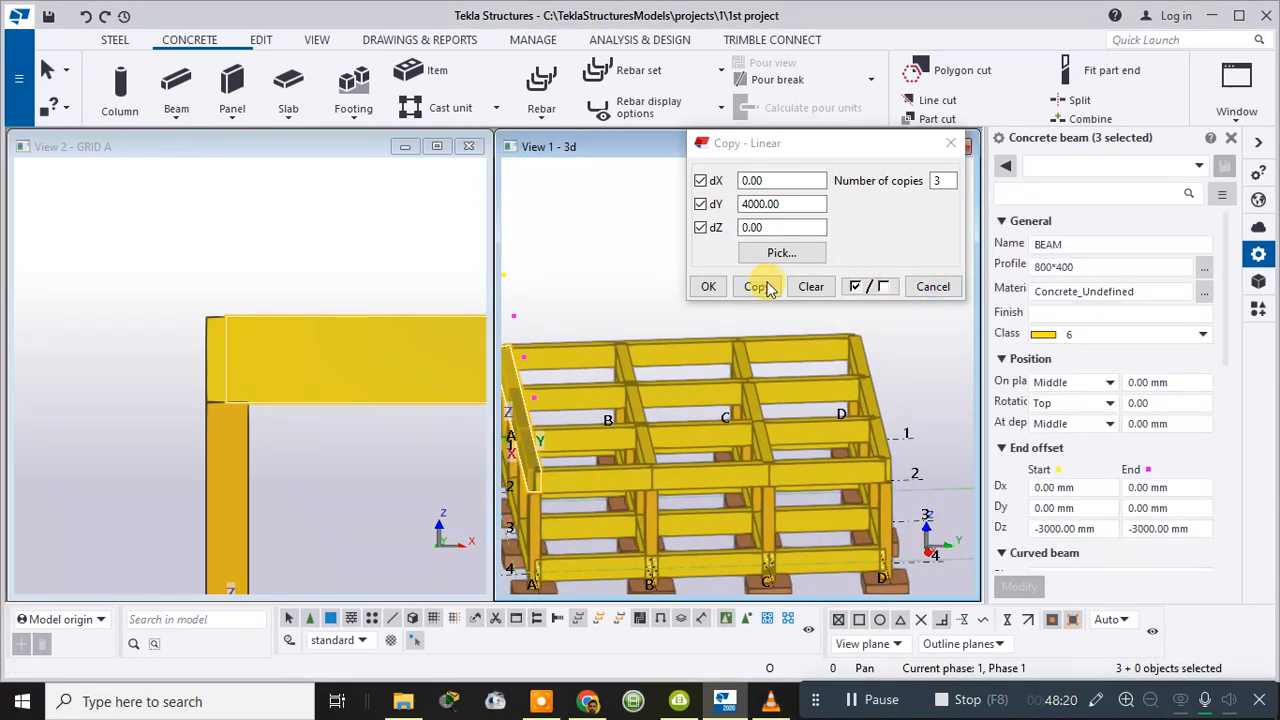
left_click(706, 288)
scroll(708, 291, "down", 3)
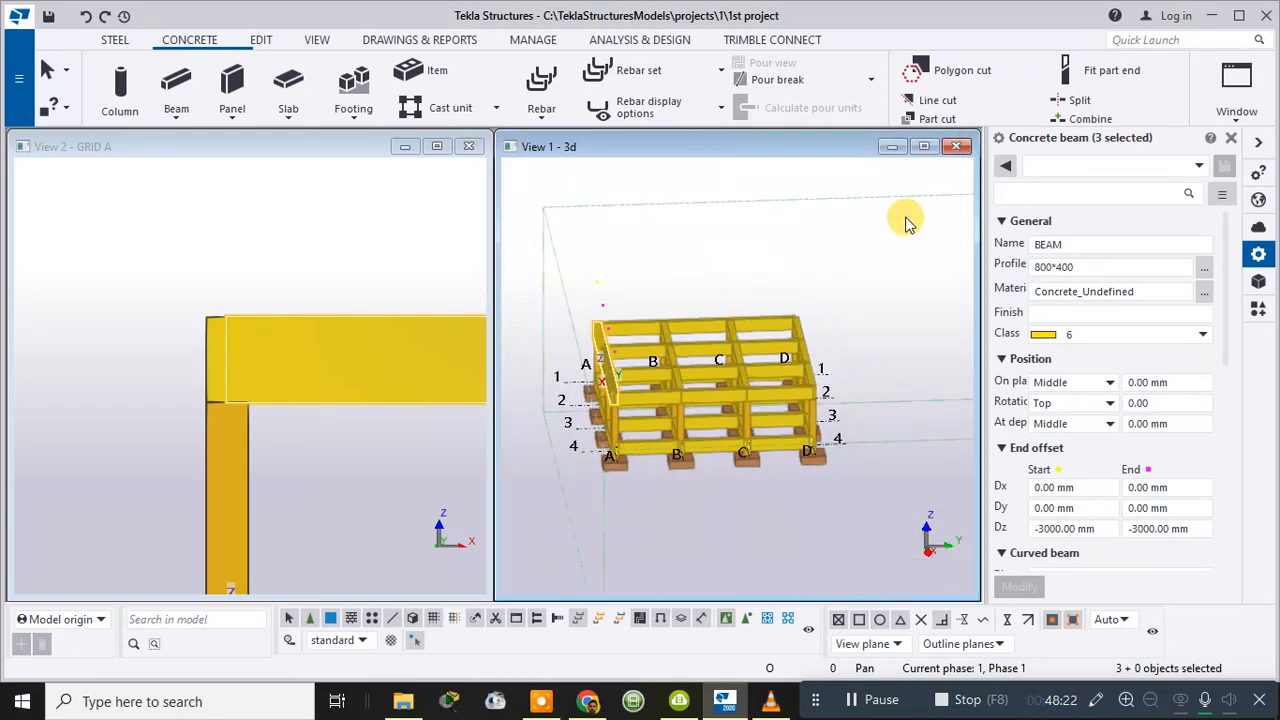
middle_click_drag(840, 262, 856, 303, "ctrl")
key("F1")
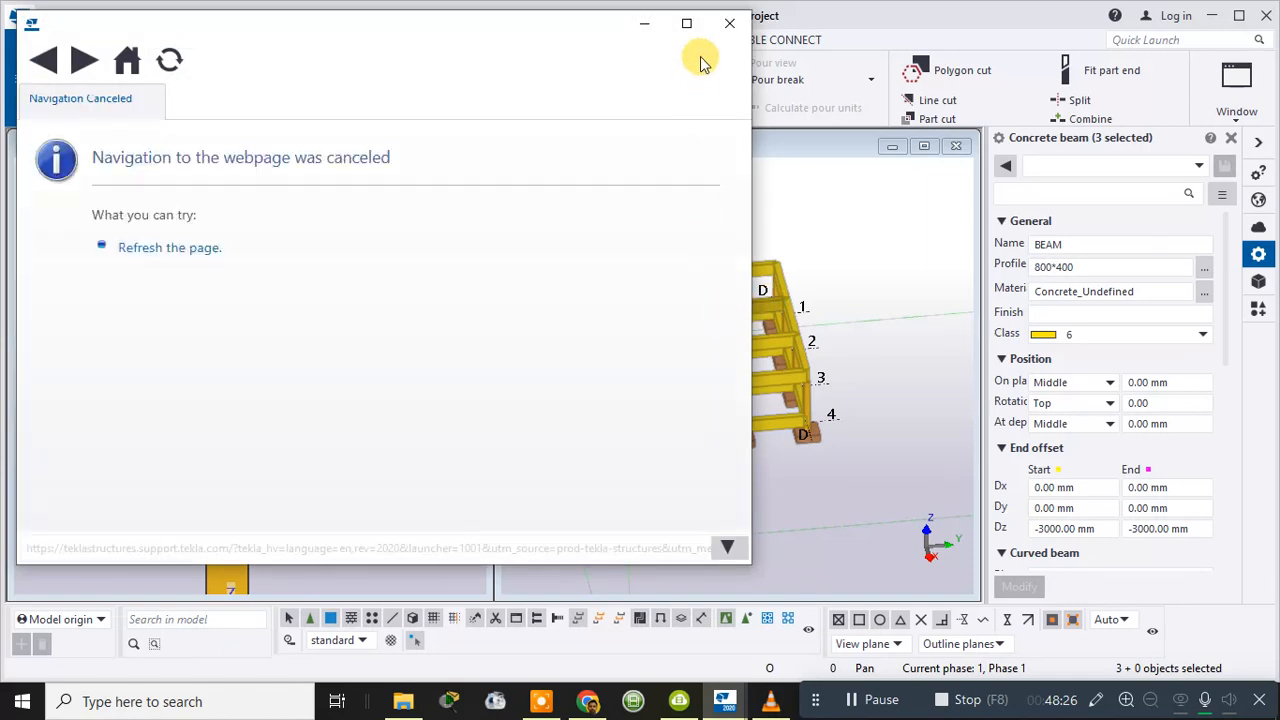
- Close the canceled webpage window and clear the beam selection in the 3D view
left_click(730, 23)
middle_click_drag(666, 234, 757, 172, "ctrl")
middle_click_drag(686, 480, 901, 486)
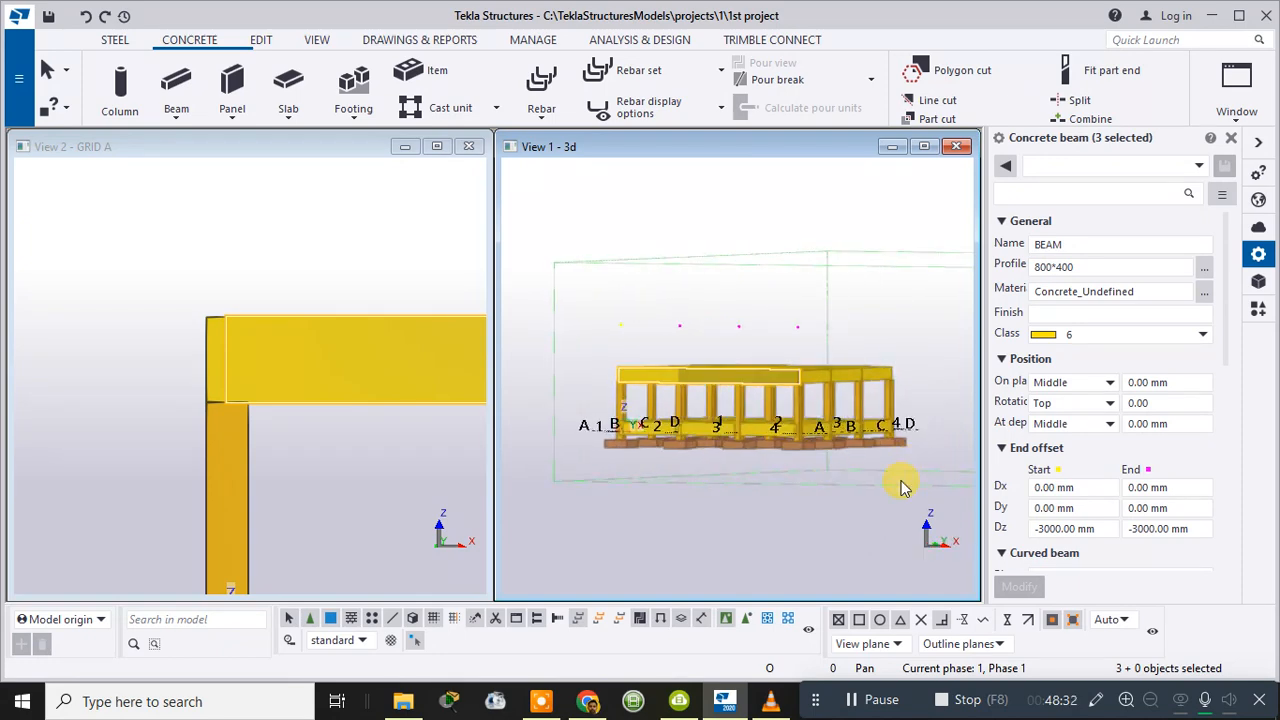
left_click(808, 472)
middle_click_drag(800, 307, 668, 396)
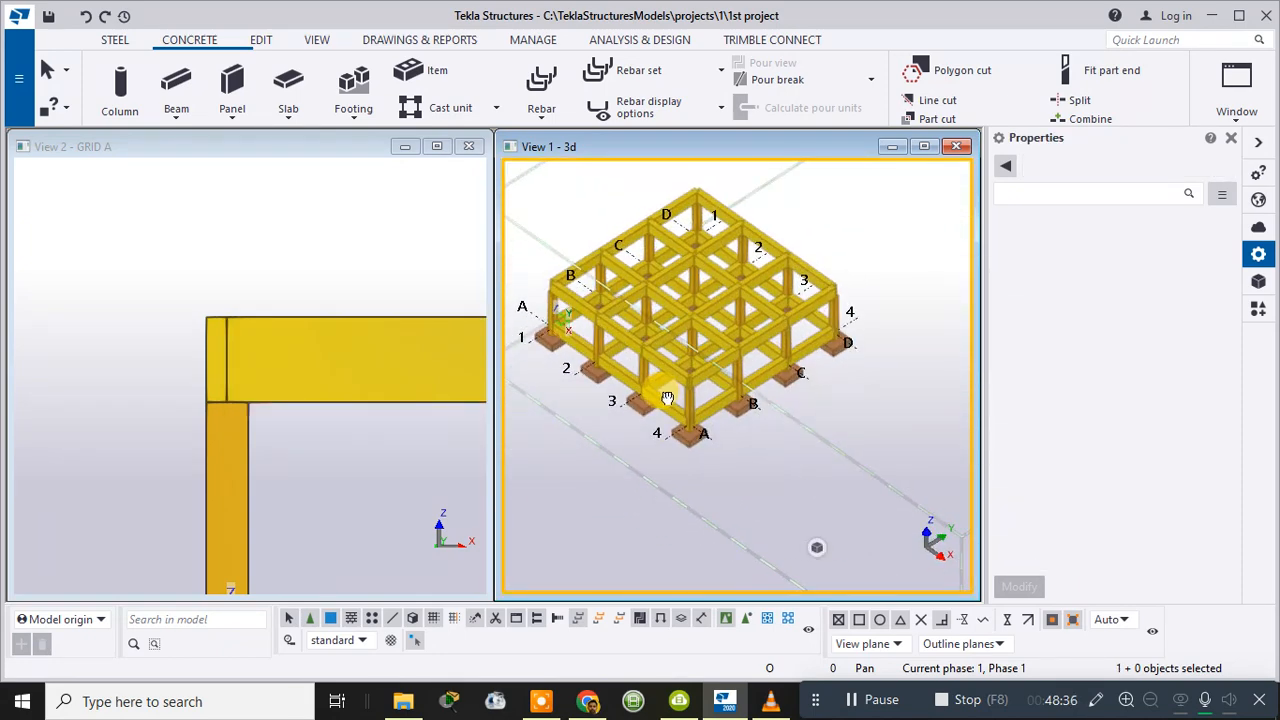
scroll(706, 224, "up", 3)
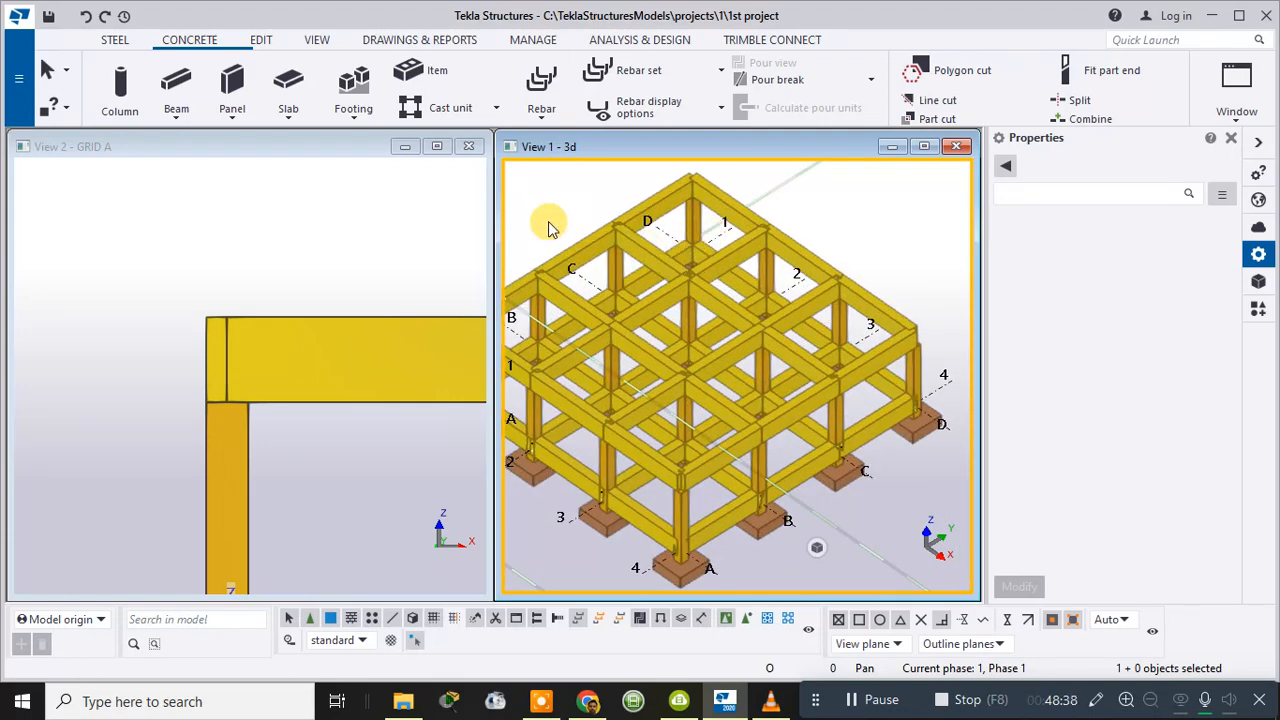
- Close the GRID A view and maximize the 3D view of the concrete frame
left_click(465, 147)
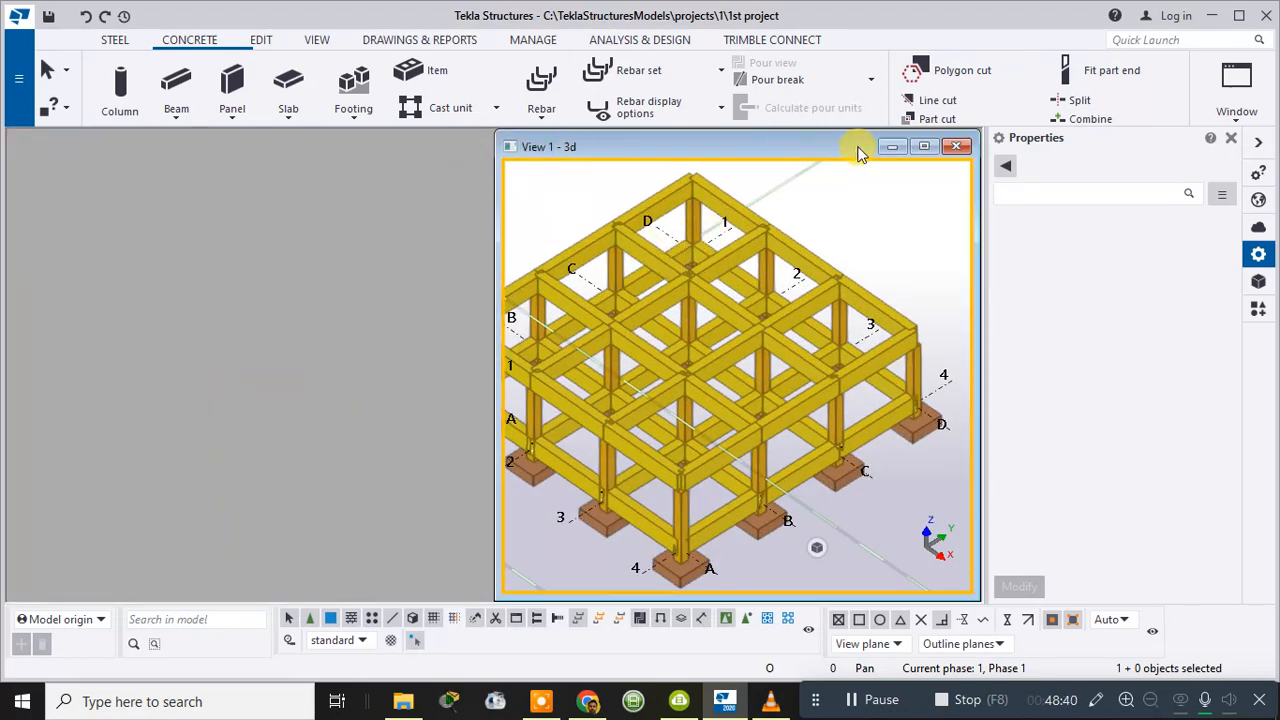
left_click(926, 147)
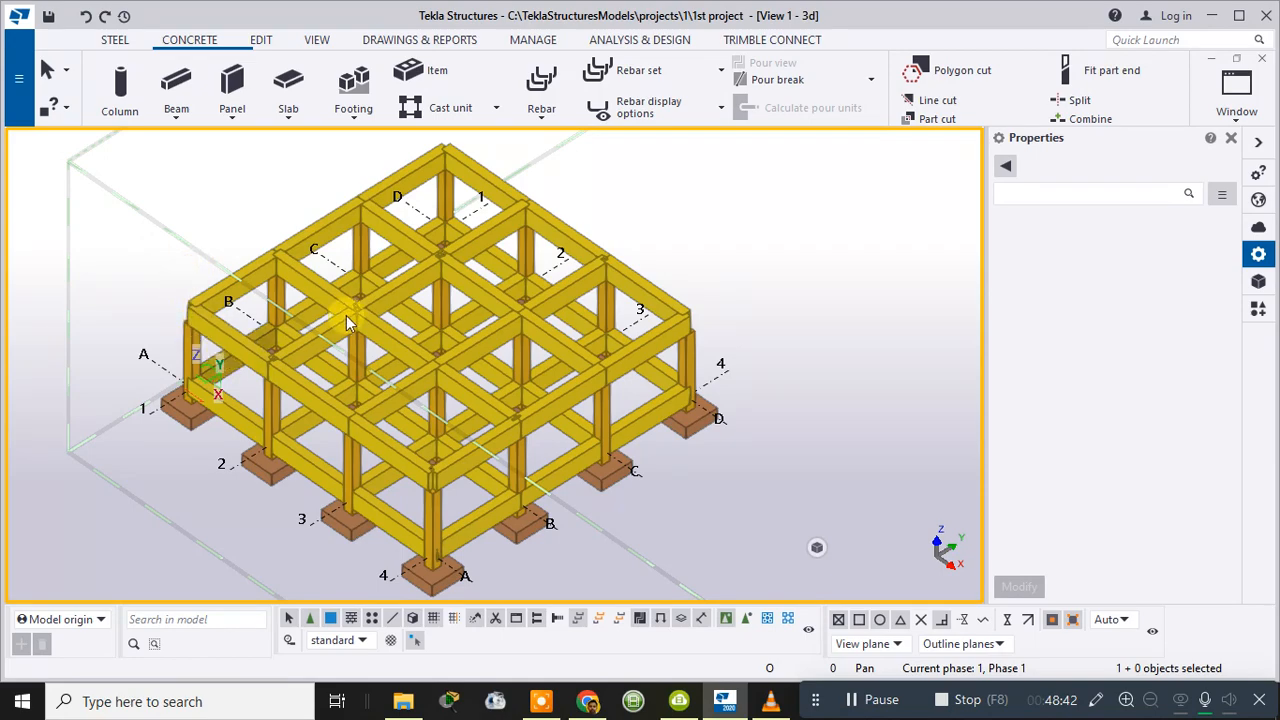
middle_click_drag(744, 288, 585, 306, "ctrl")
scroll(652, 238, "down", 3)
scroll(535, 155, "up", 3)
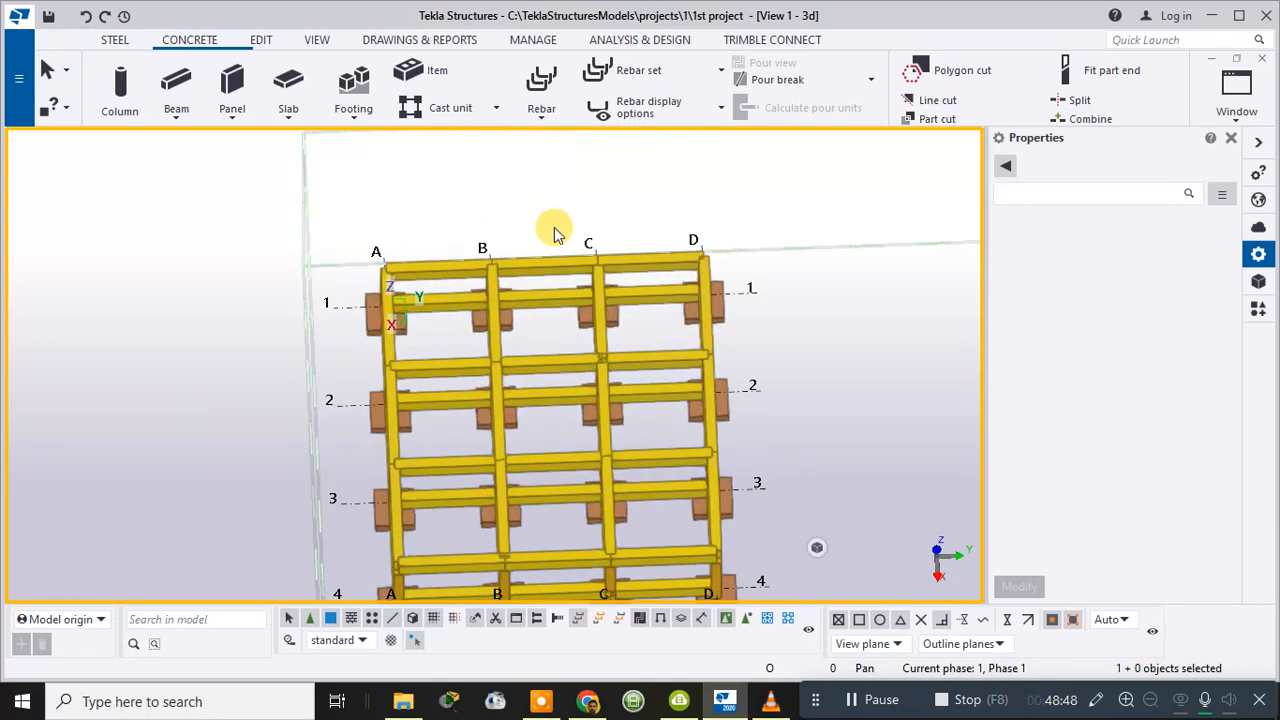
middle_click_drag(556, 233, 517, 151)
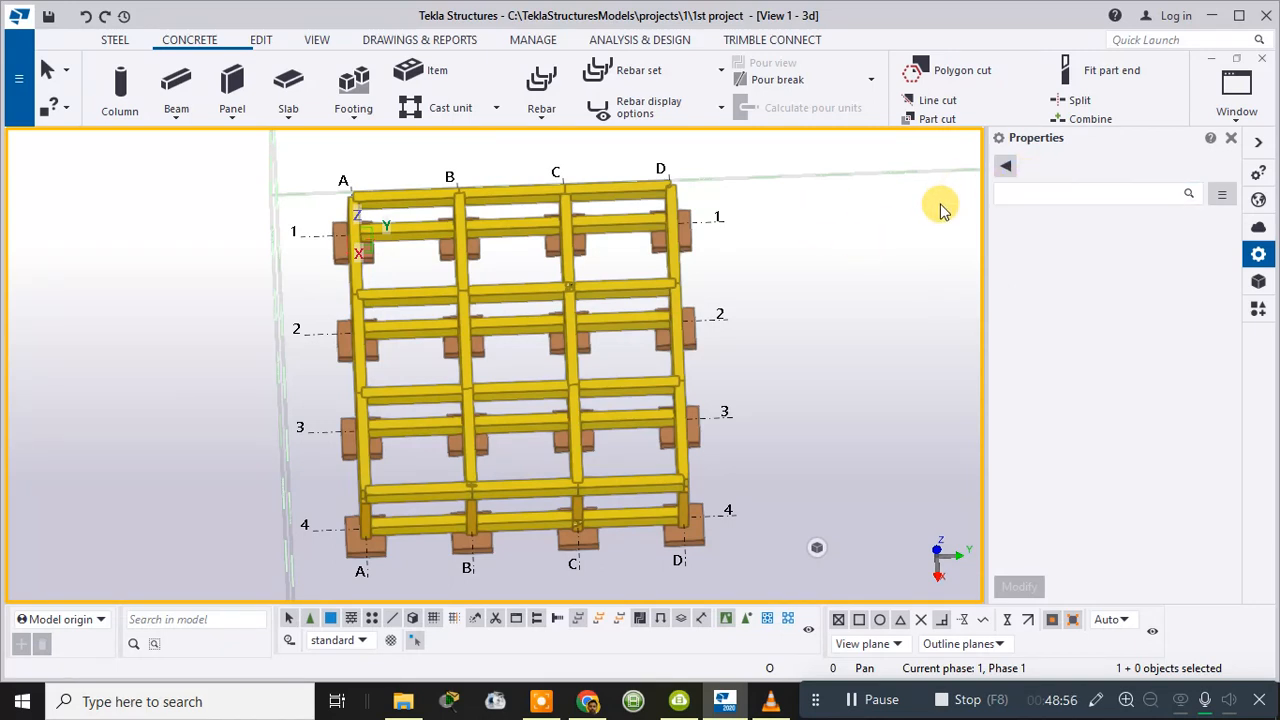
- Open the named view PLAN +3000 as a visible view
left_click(1228, 116)
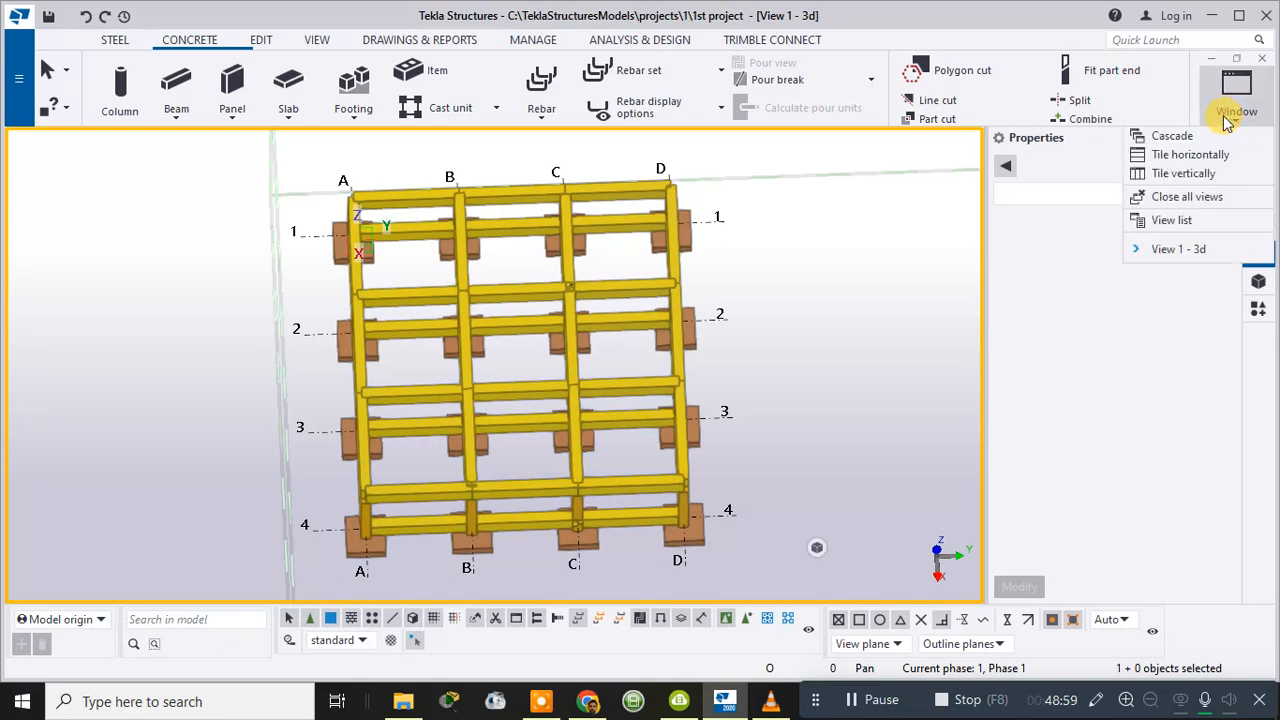
left_click(1155, 221)
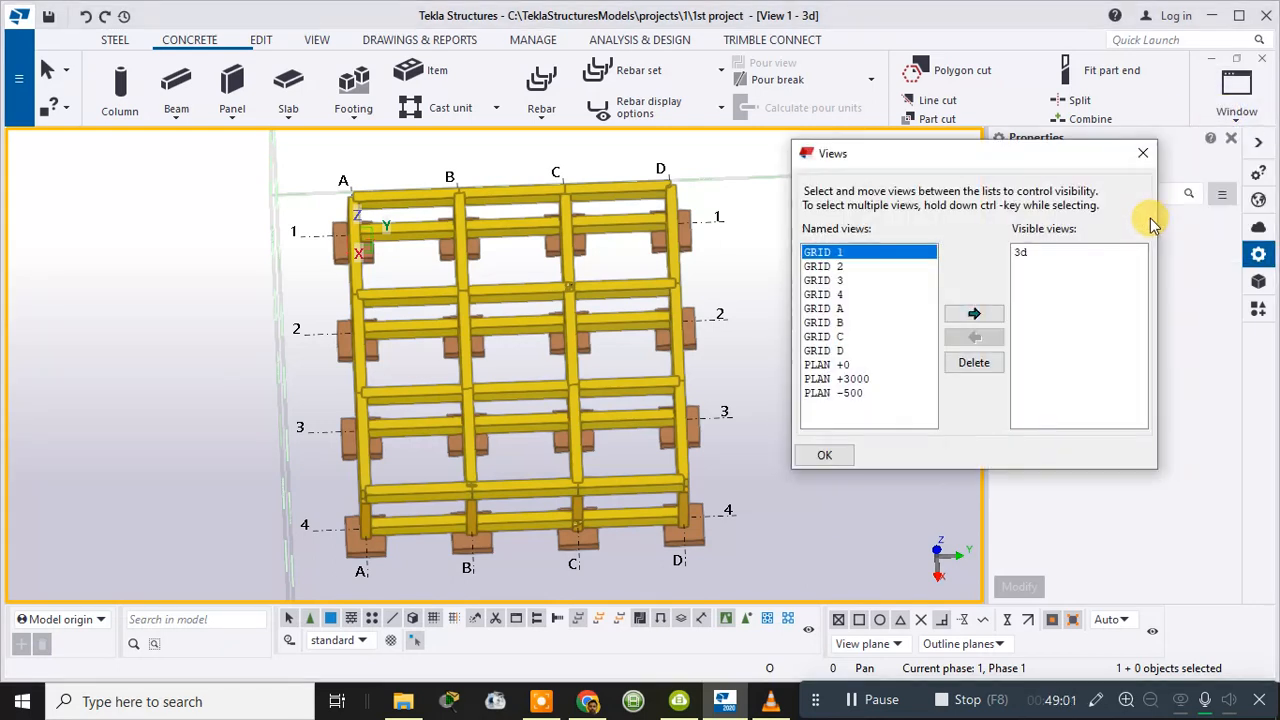
left_click(852, 379)
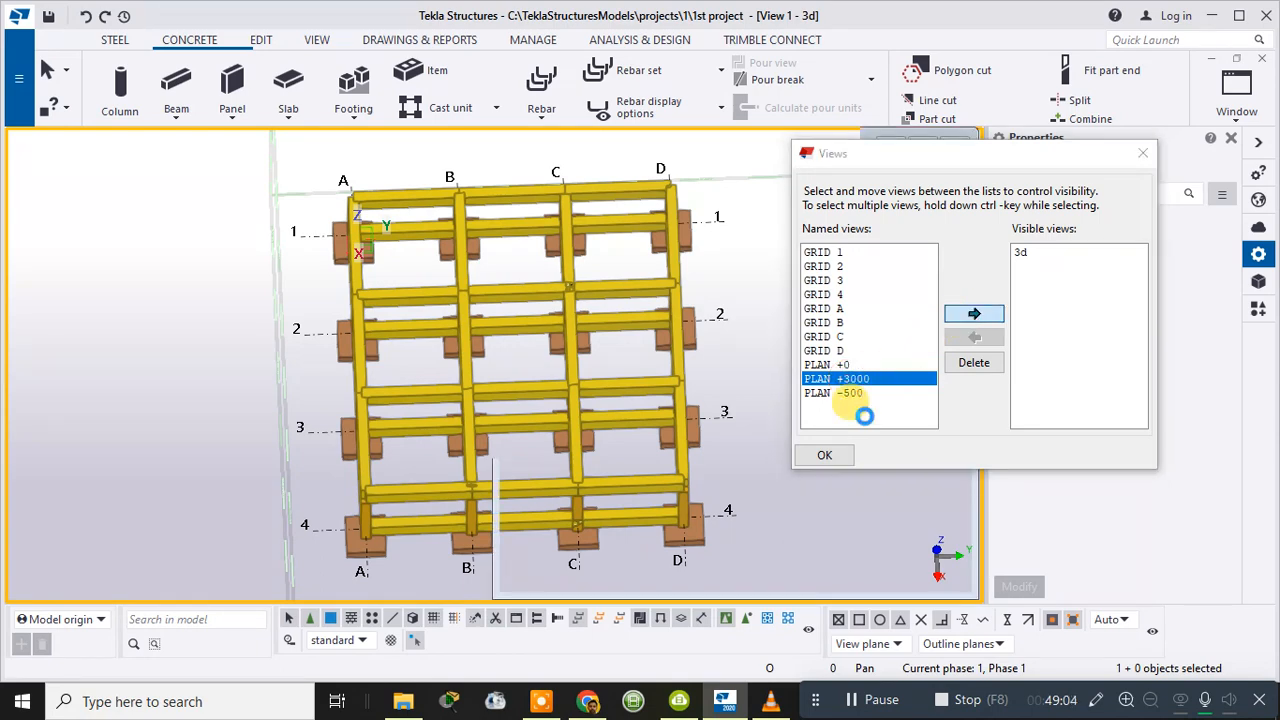
double_click(846, 380)
left_click(822, 456)
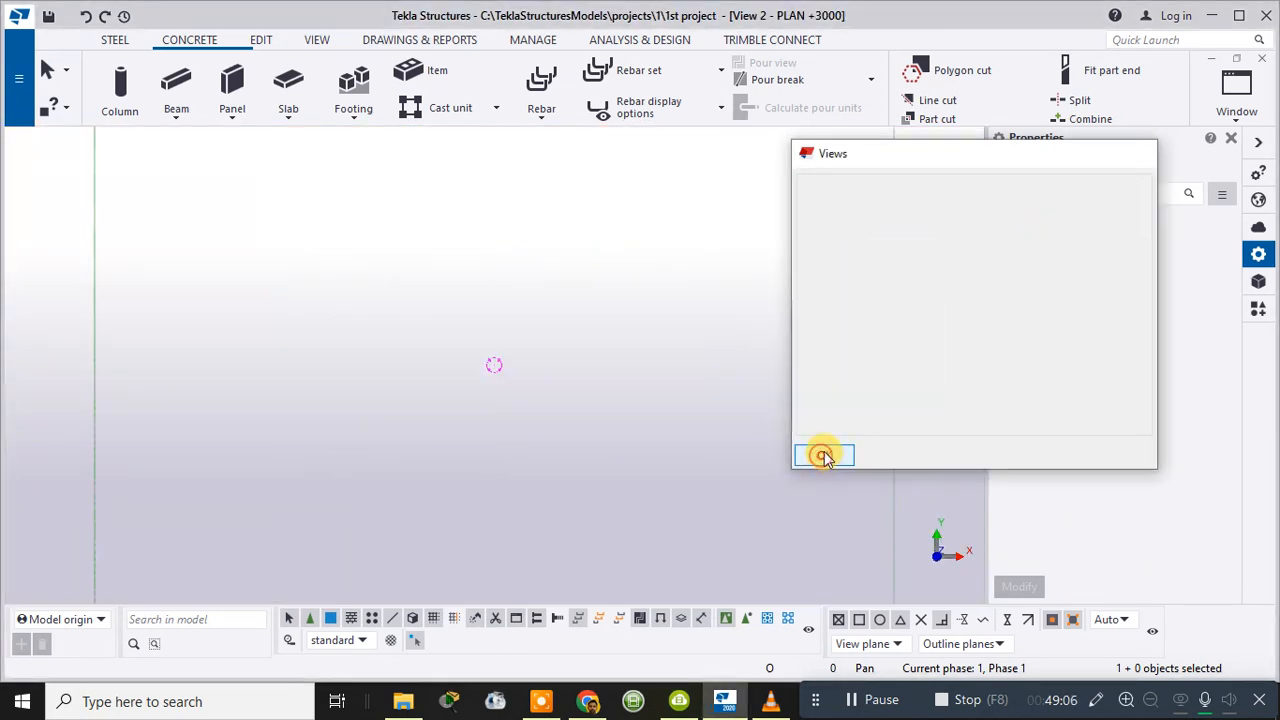
- Turn on the visibility of grids, construction lines and points in the PLAN +3000 view
right_click(604, 309)
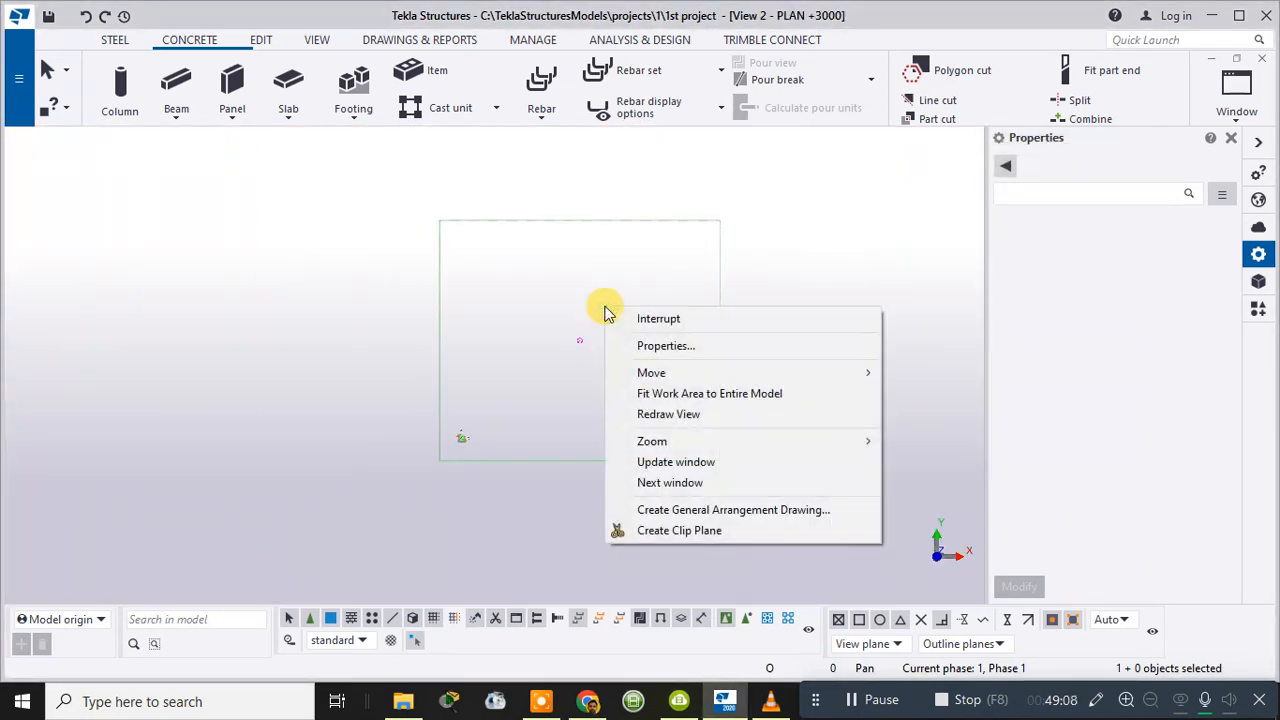
left_click(507, 499)
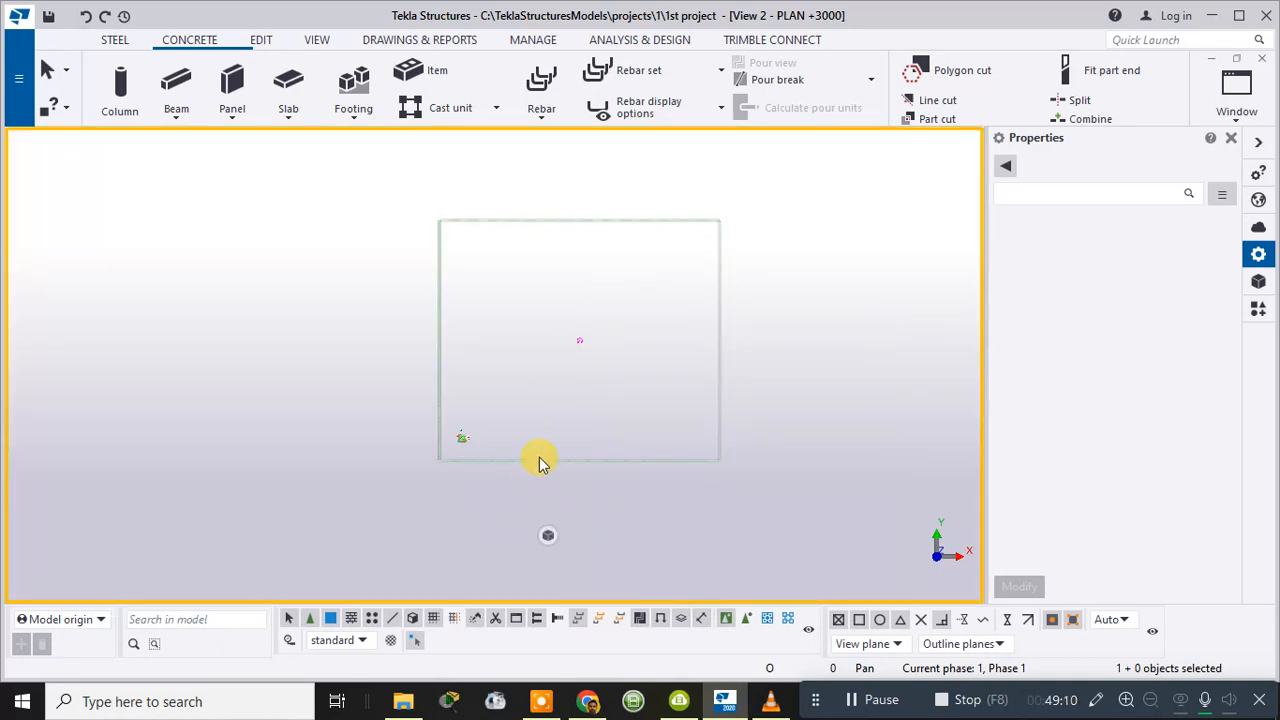
mouse_move(548, 536)
left_click(557, 588)
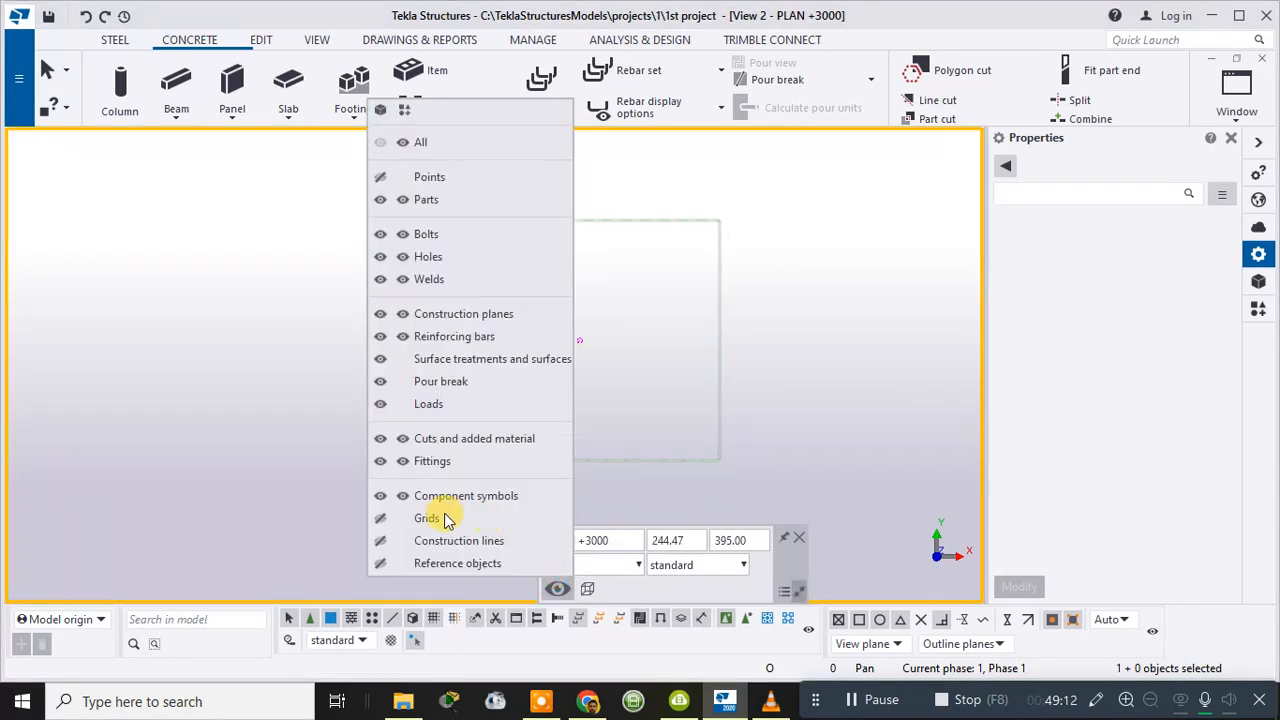
left_click(380, 540)
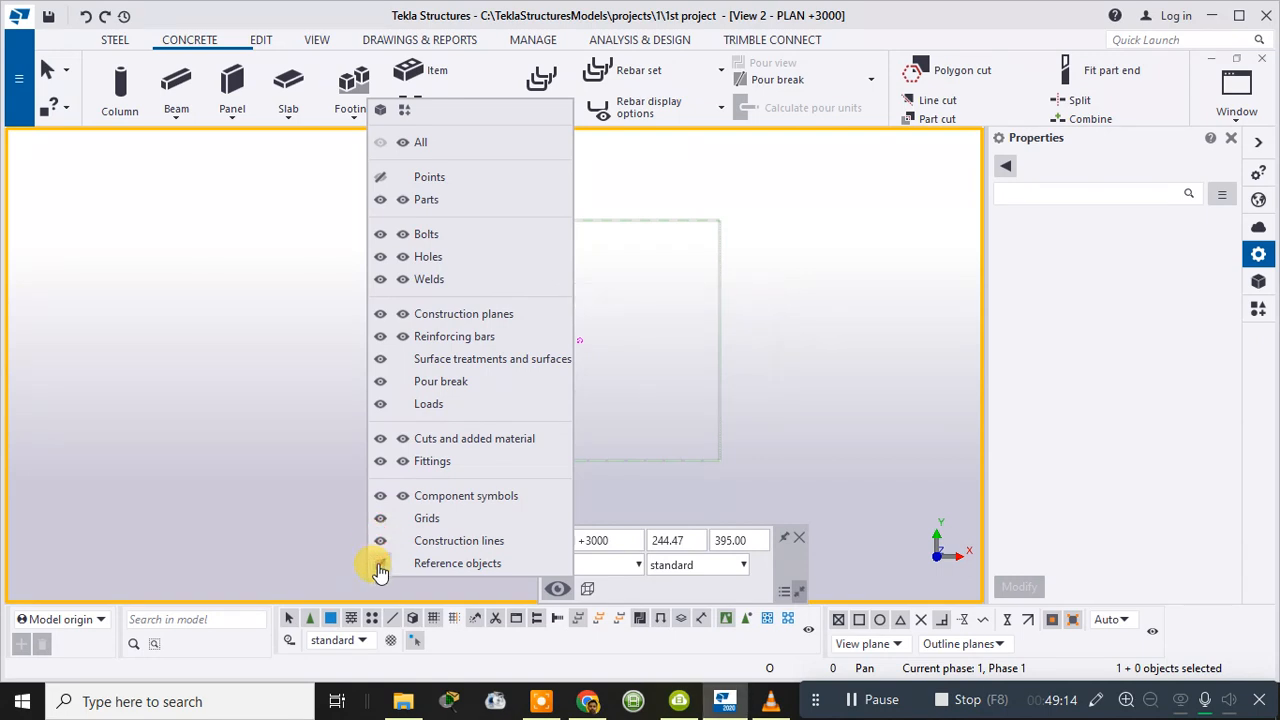
left_click(378, 177)
left_click(737, 186)
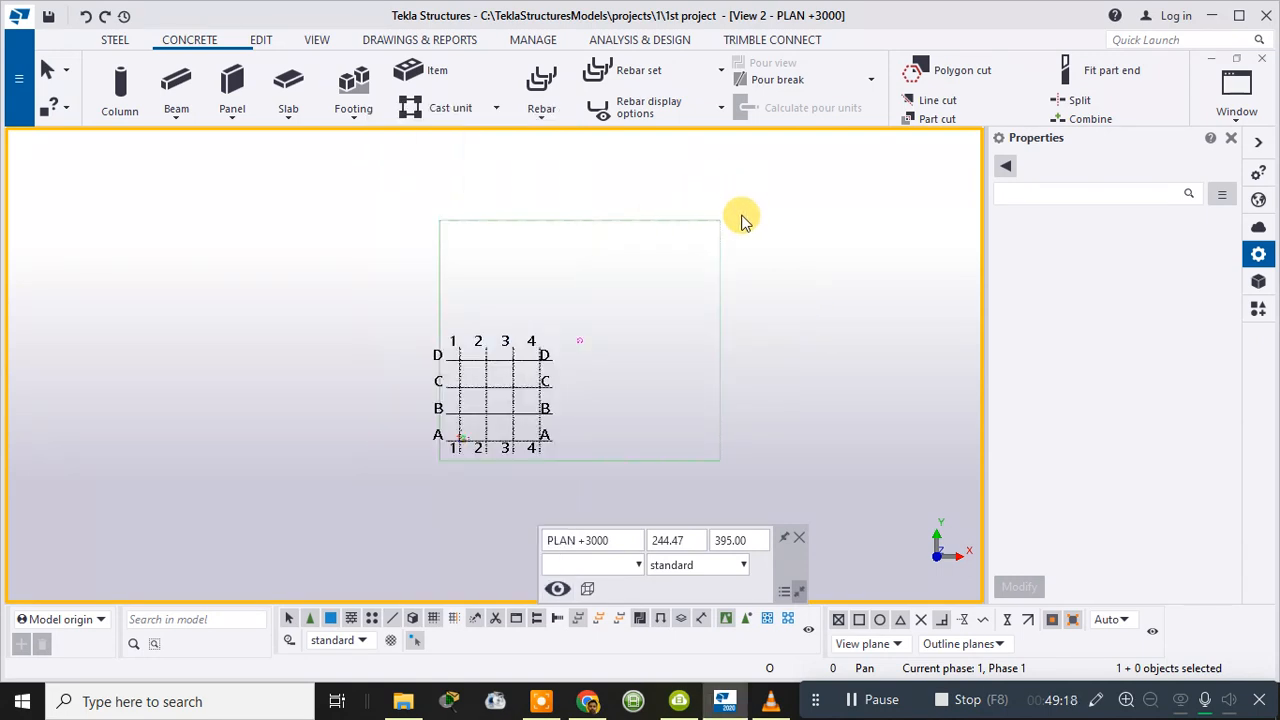
- Tile the PLAN +3000 view and the 3D view vertically
scroll(540, 405, "up", 5)
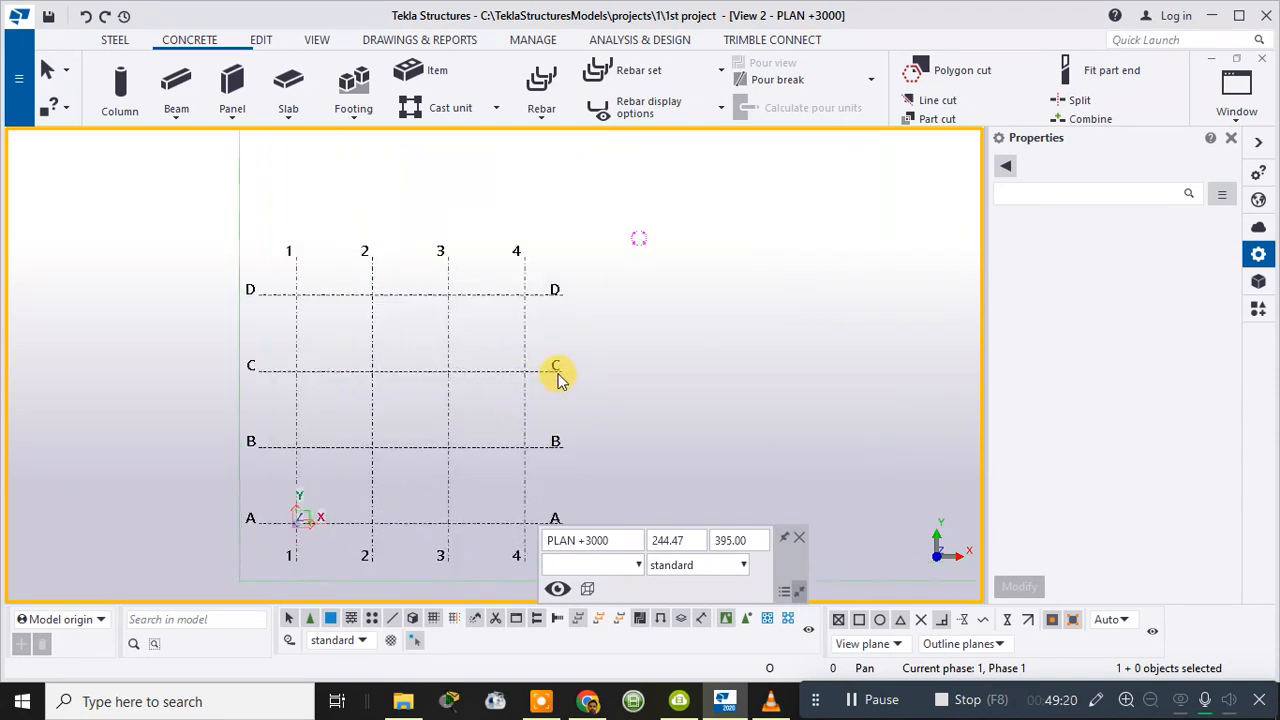
middle_click_drag(582, 345, 613, 255)
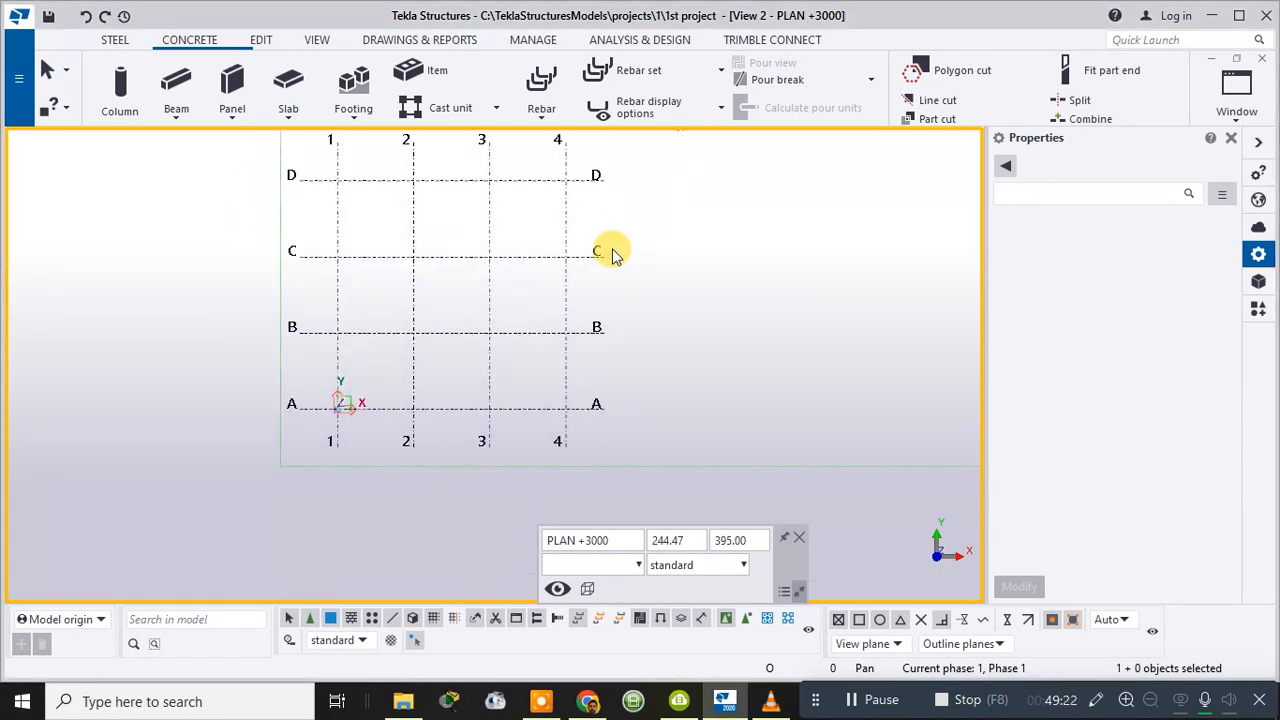
scroll(619, 246, "down", 2)
middle_click_drag(868, 203, 631, 309)
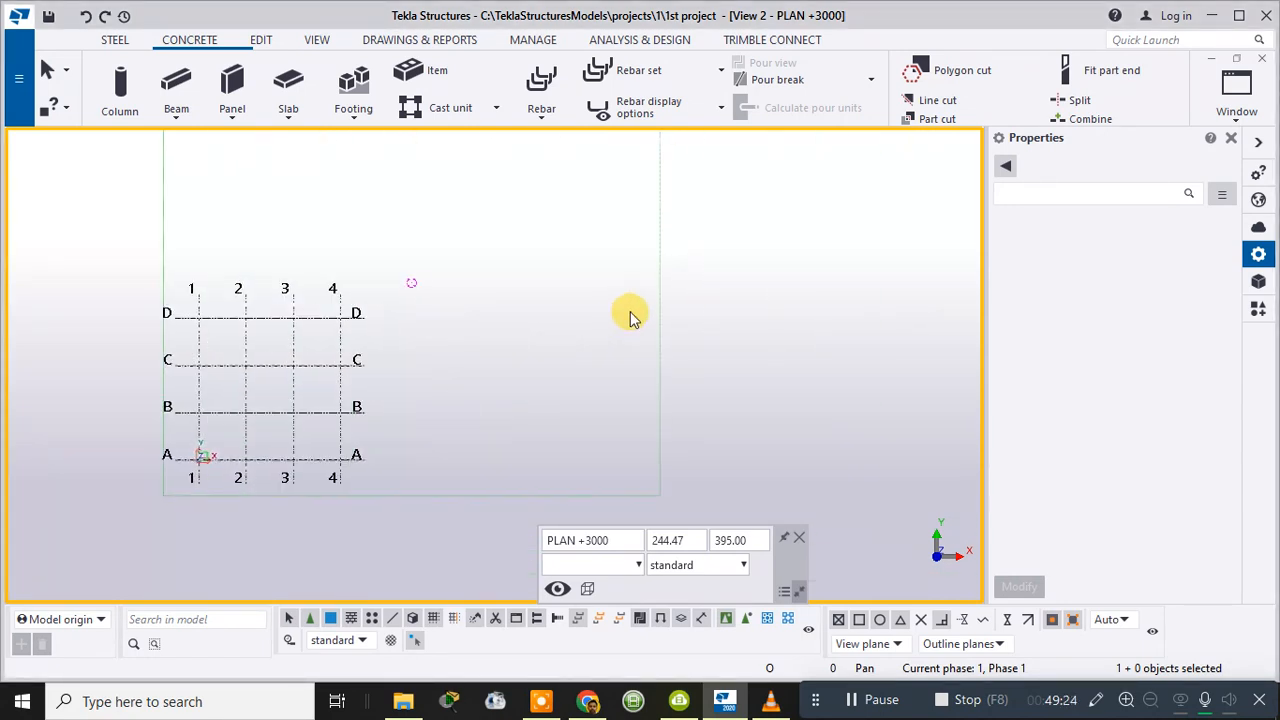
scroll(631, 309, "down", 3)
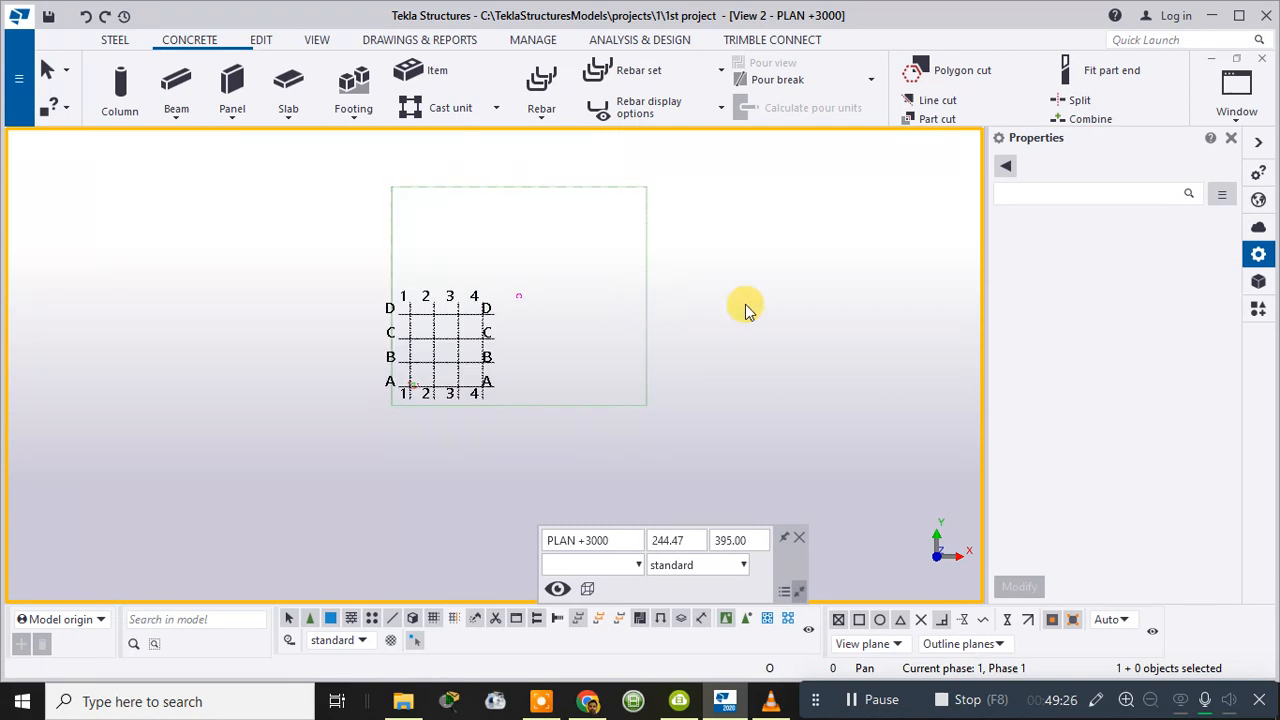
left_click(1237, 90)
left_click(1200, 178)
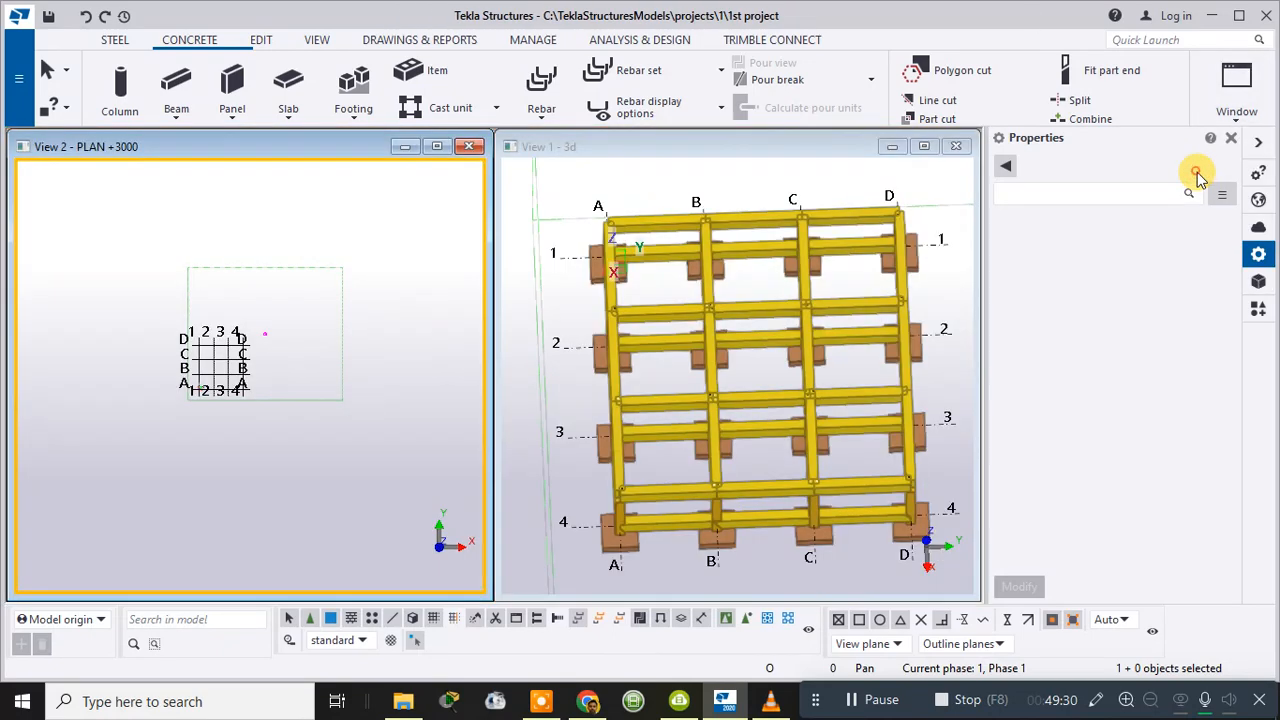
- Create a concrete slab in the PLAN +3000 view with corners at grid intersections A-1, A-4, D-4 and D-1
scroll(762, 256, "up", 2)
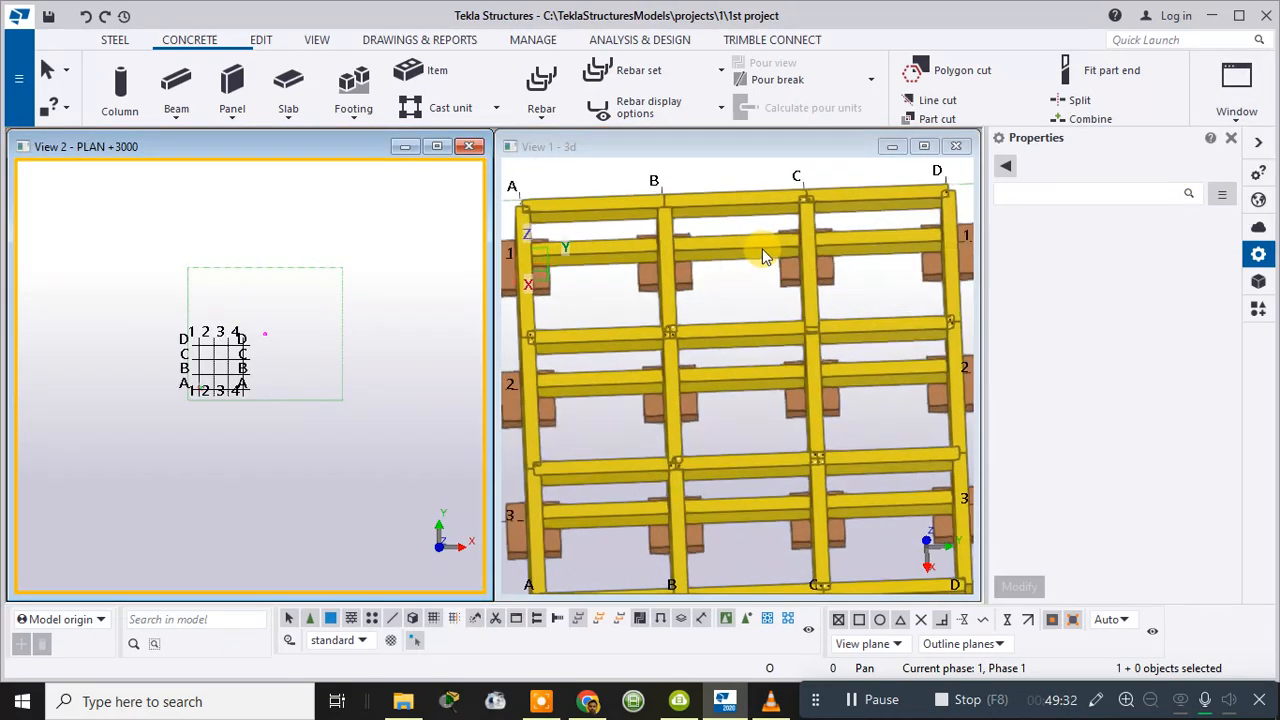
scroll(756, 357, "down", 2)
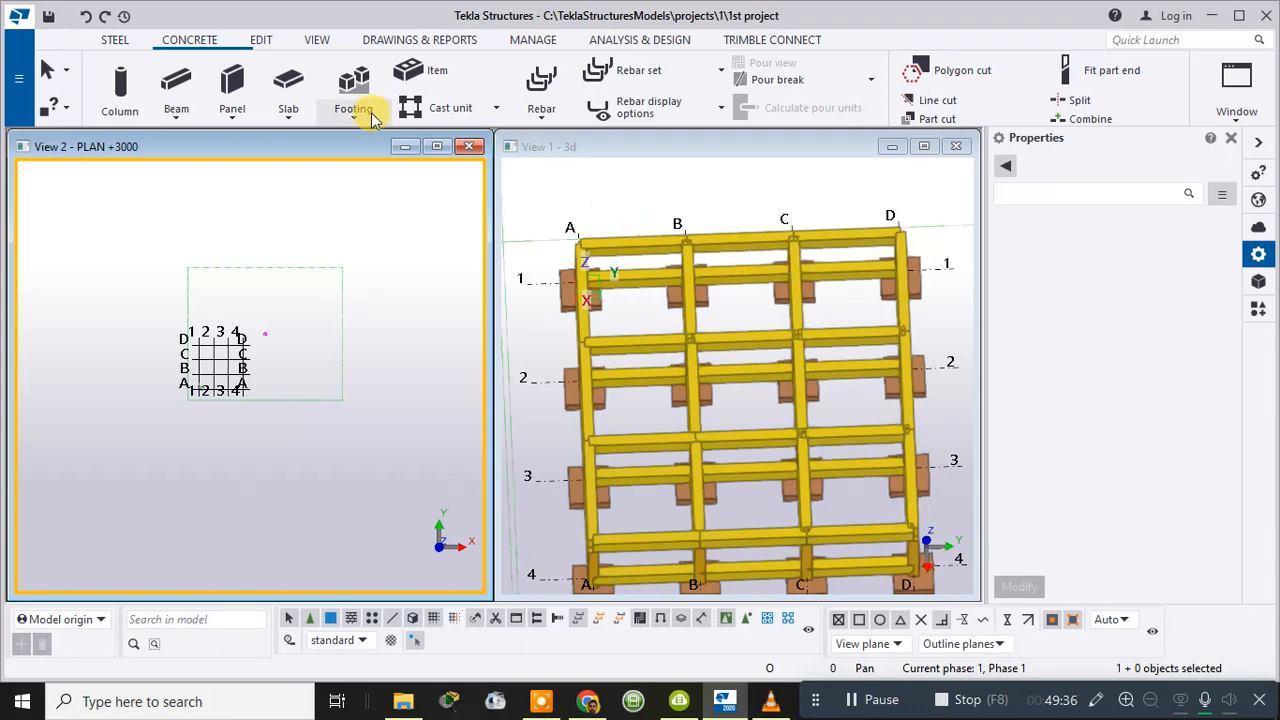
left_click(288, 110)
left_click(211, 146)
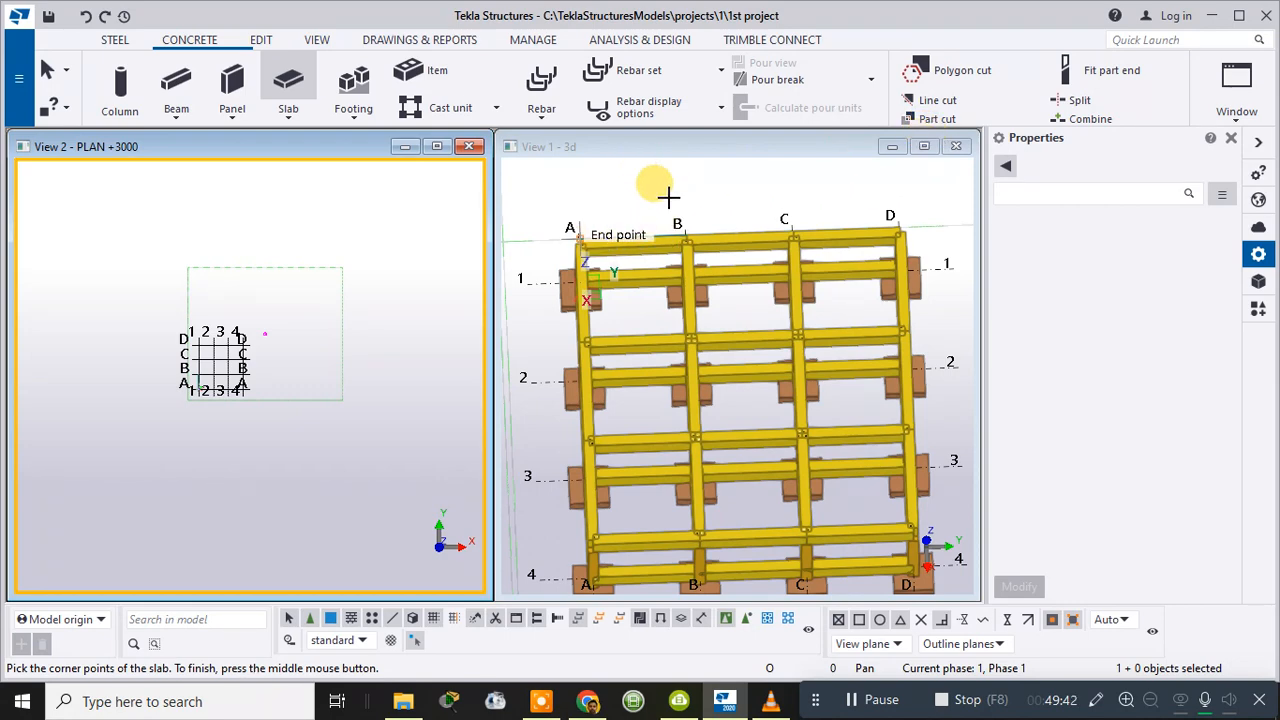
scroll(580, 228, "up", 5)
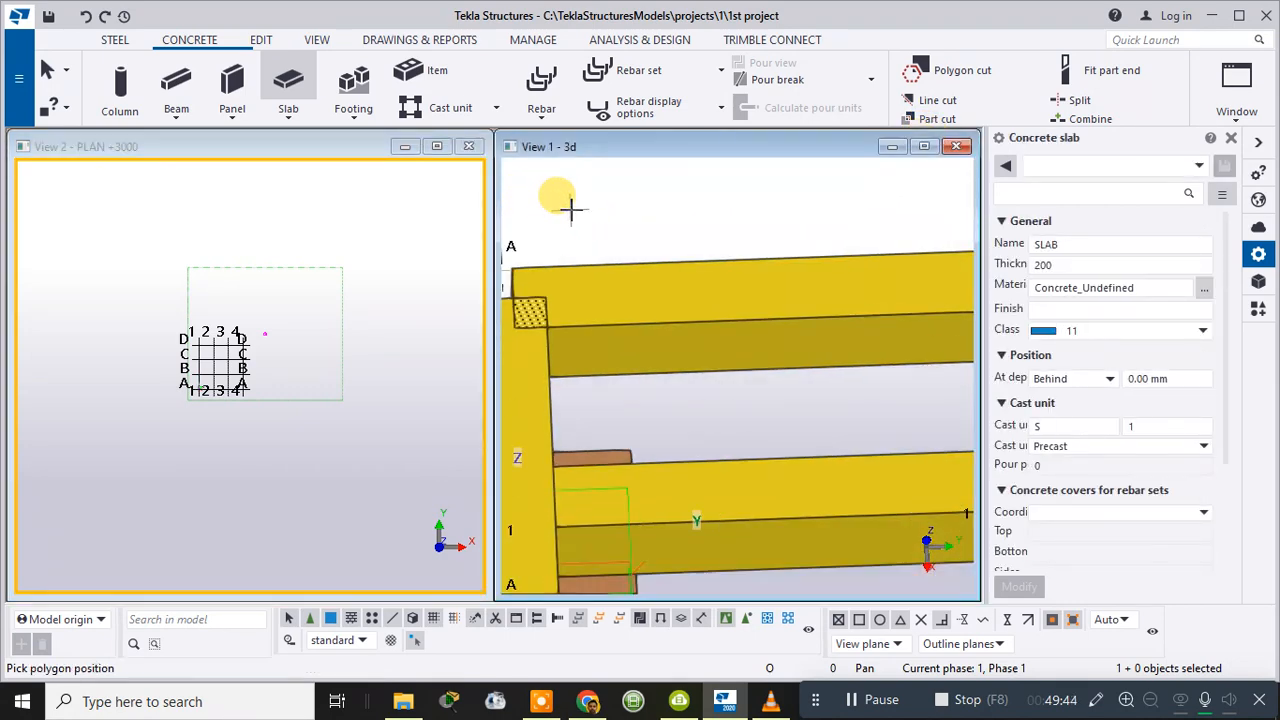
scroll(686, 214, "down", 3)
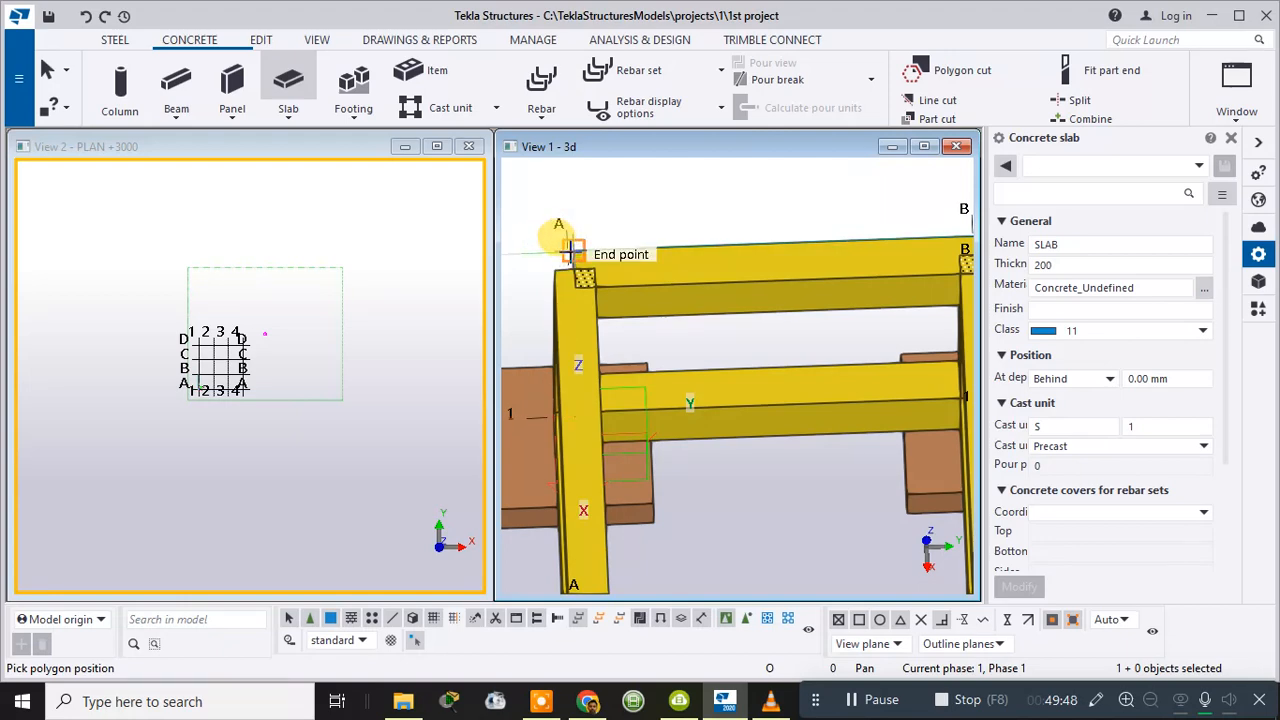
scroll(557, 258, "down", 5)
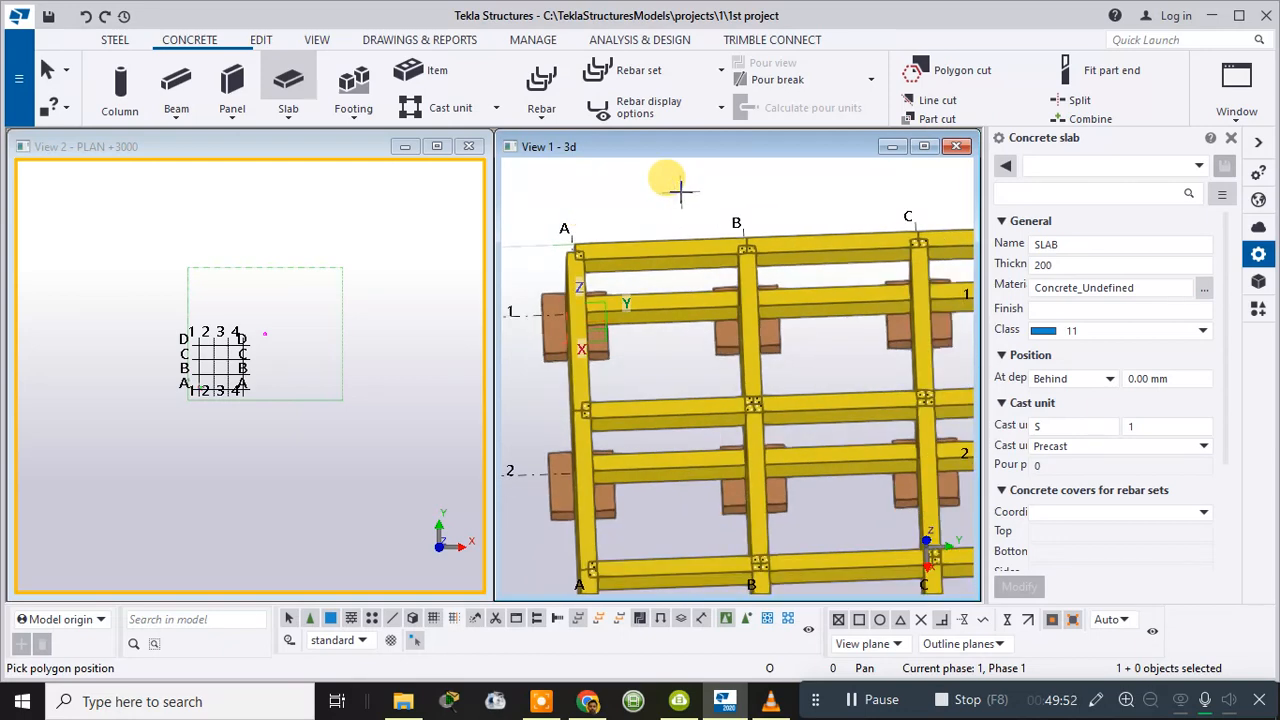
scroll(720, 200, "down", 4)
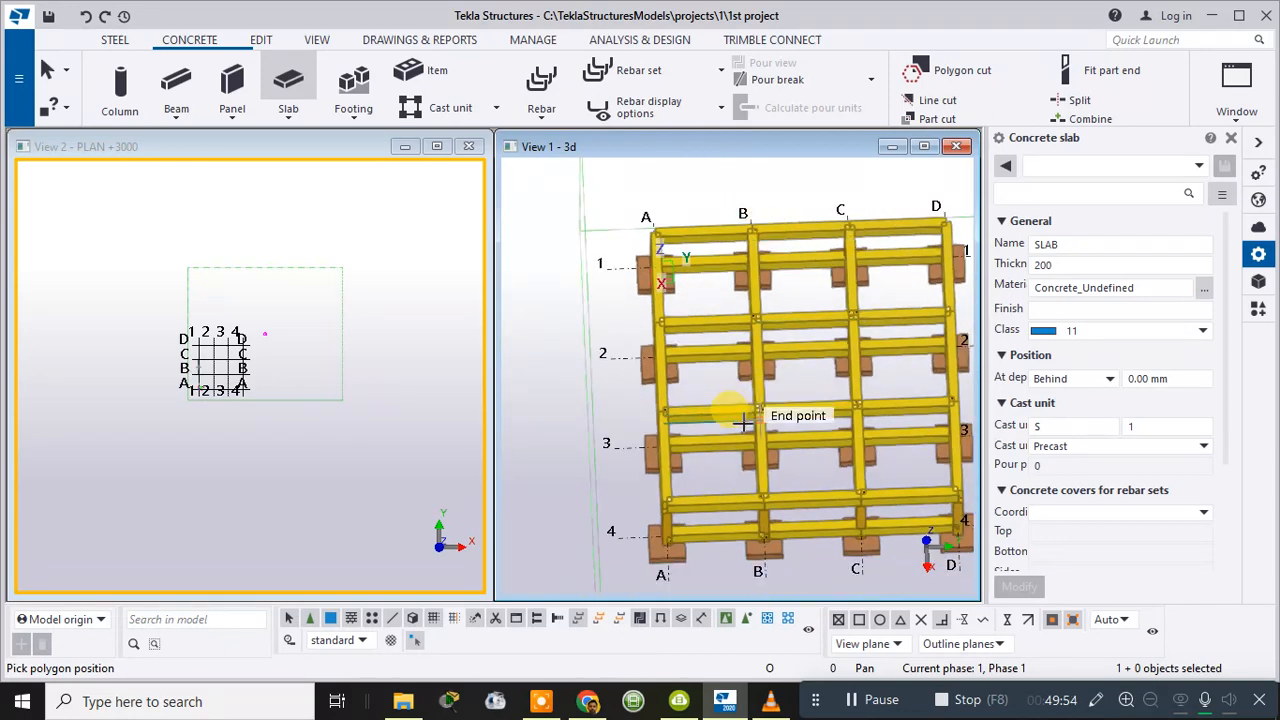
scroll(786, 417, "down", 1)
scroll(705, 432, "up", 7)
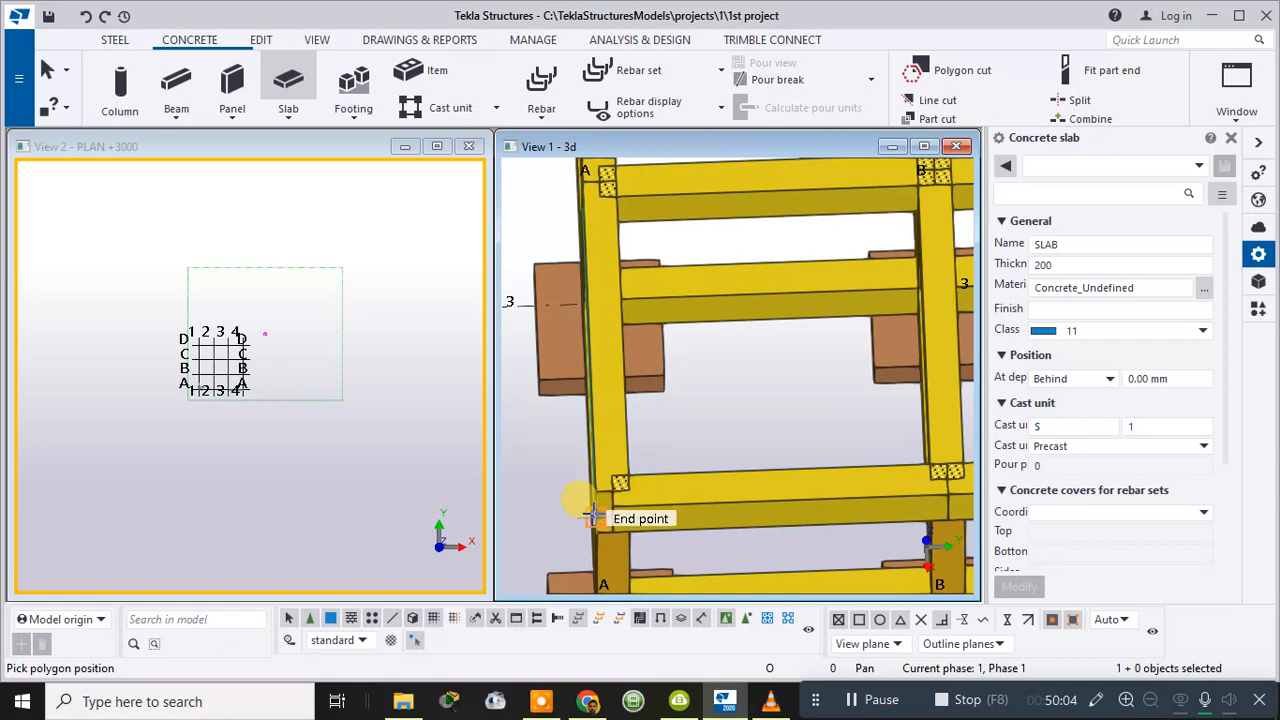
scroll(185, 386, "up", 3)
scroll(185, 386, "up", 5)
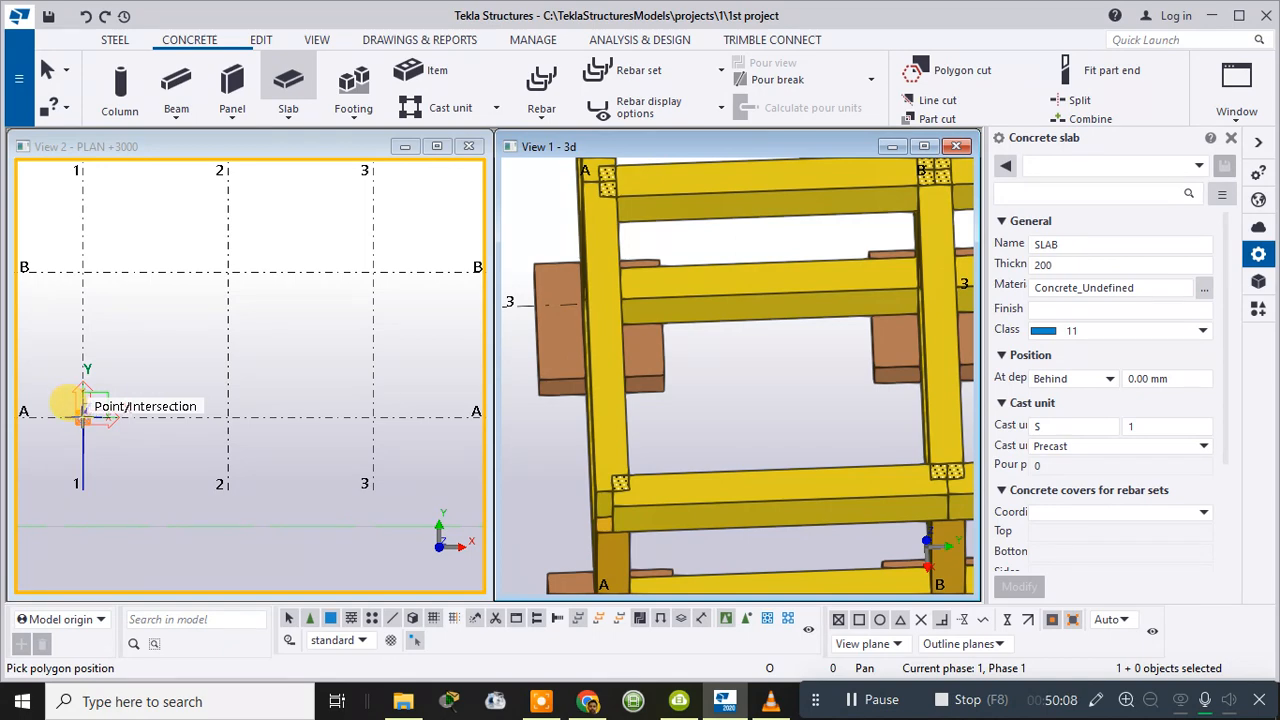
left_click(83, 410)
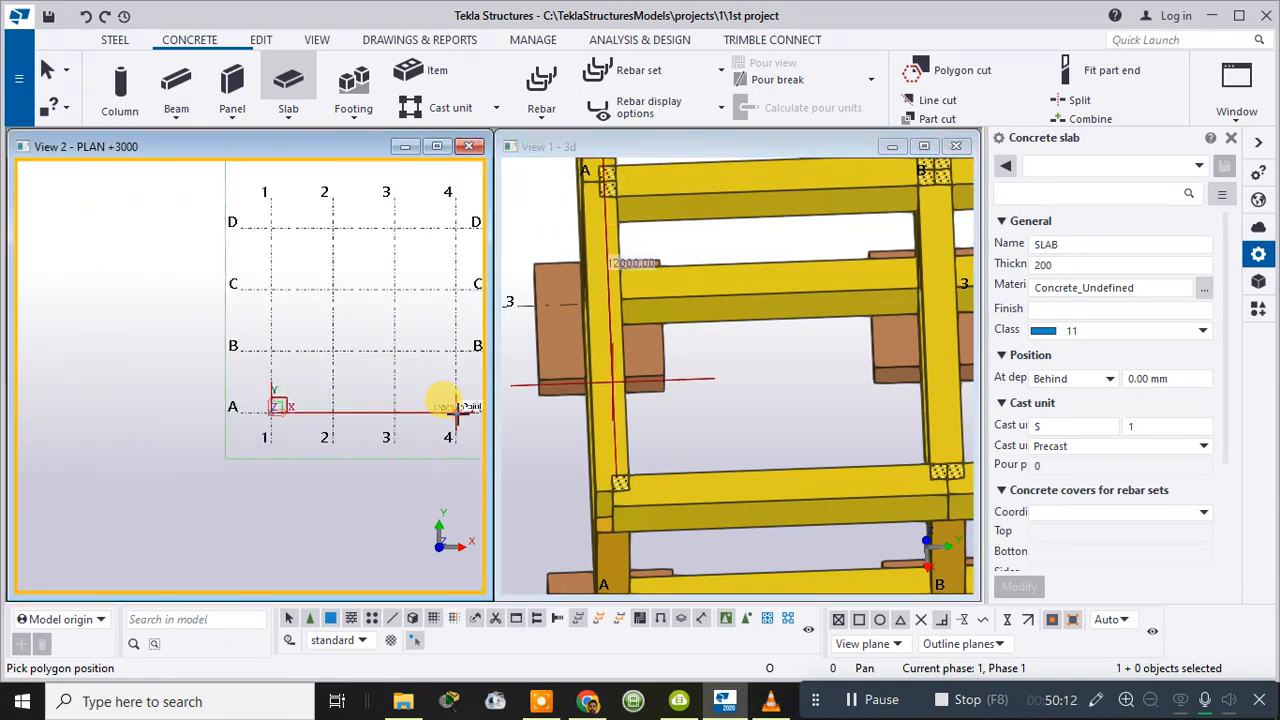
left_click(457, 410)
left_click(457, 229)
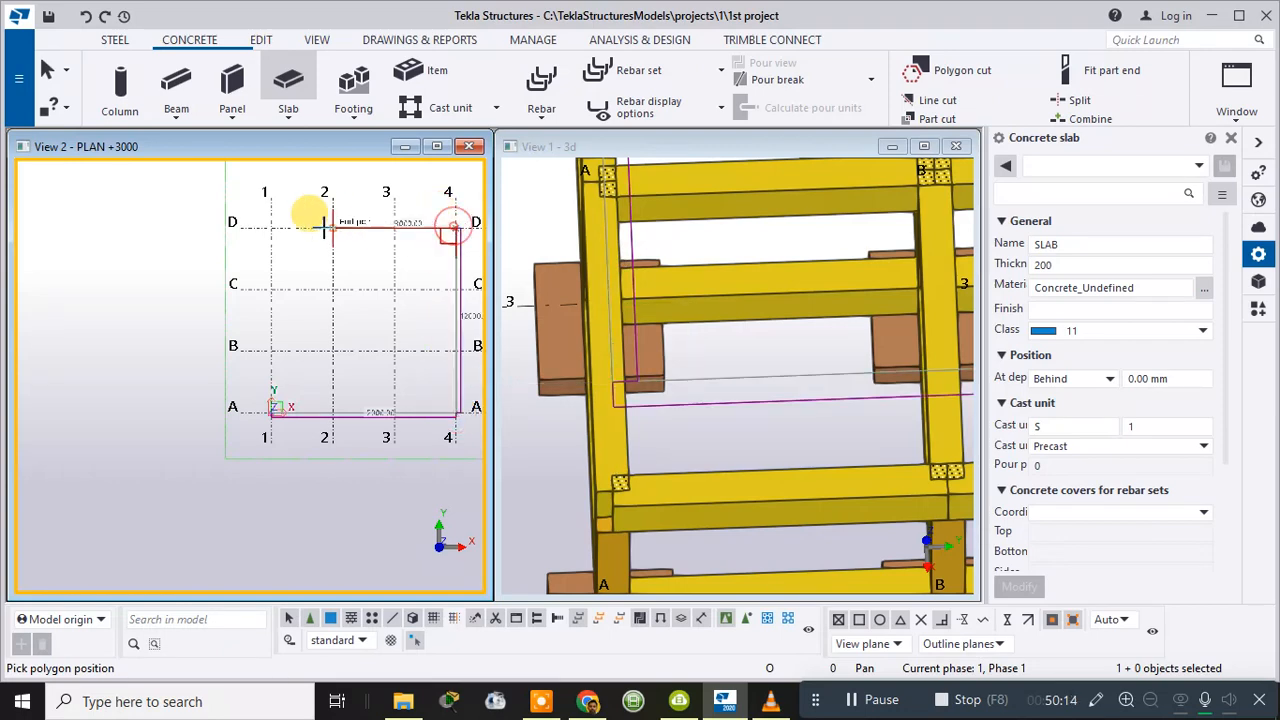
left_click(270, 224)
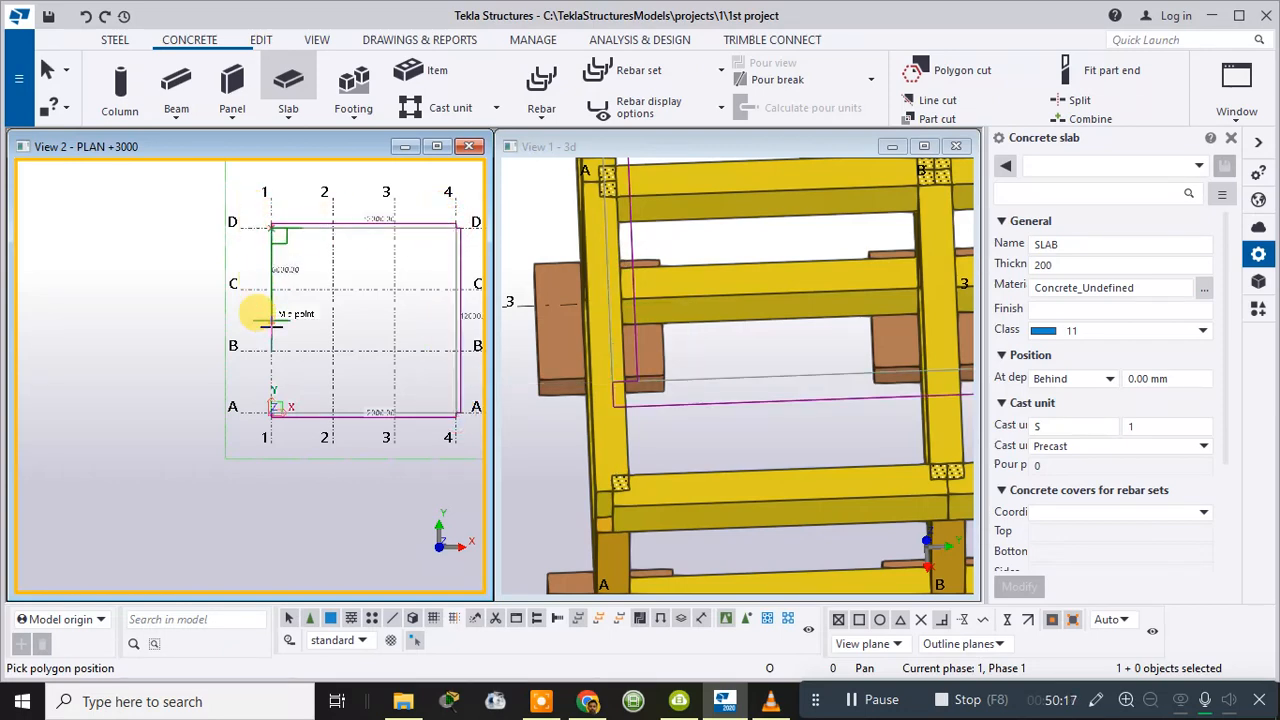
left_click(272, 420)
scroll(371, 389, "down", 3)
scroll(766, 309, "down", 4)
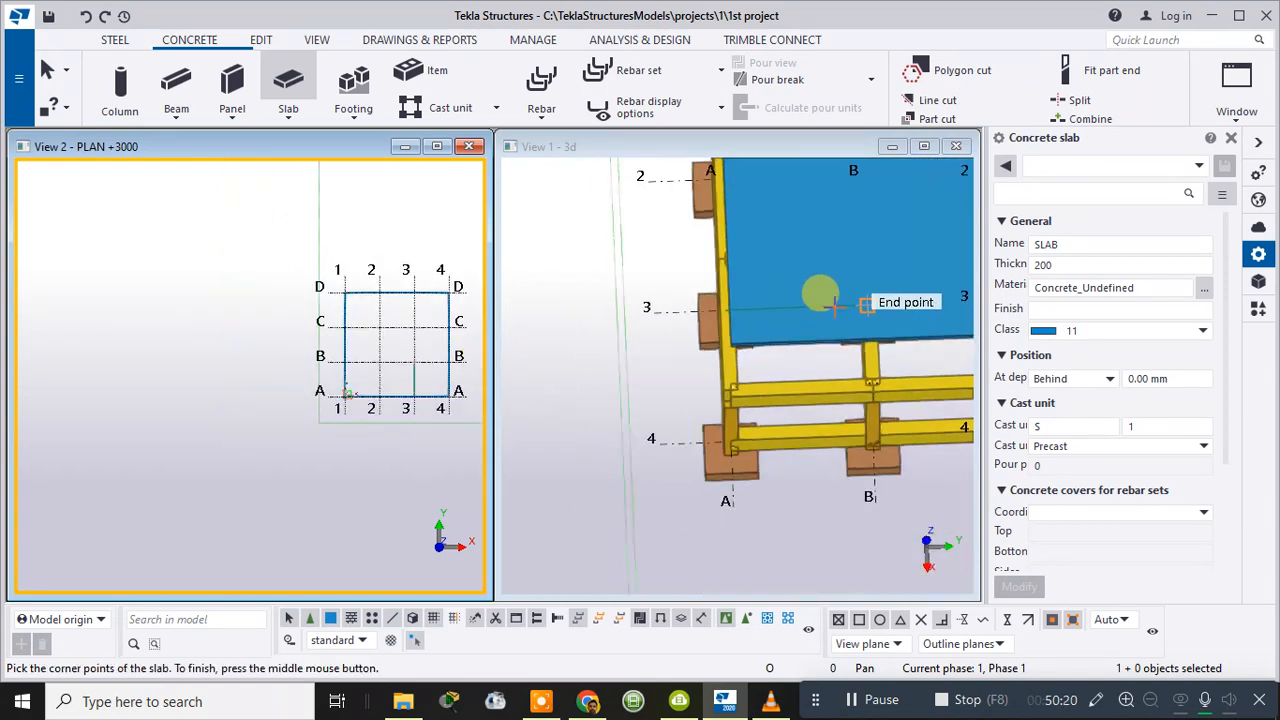
scroll(840, 306, "down", 1)
middle_click_drag(749, 309, 897, 232)
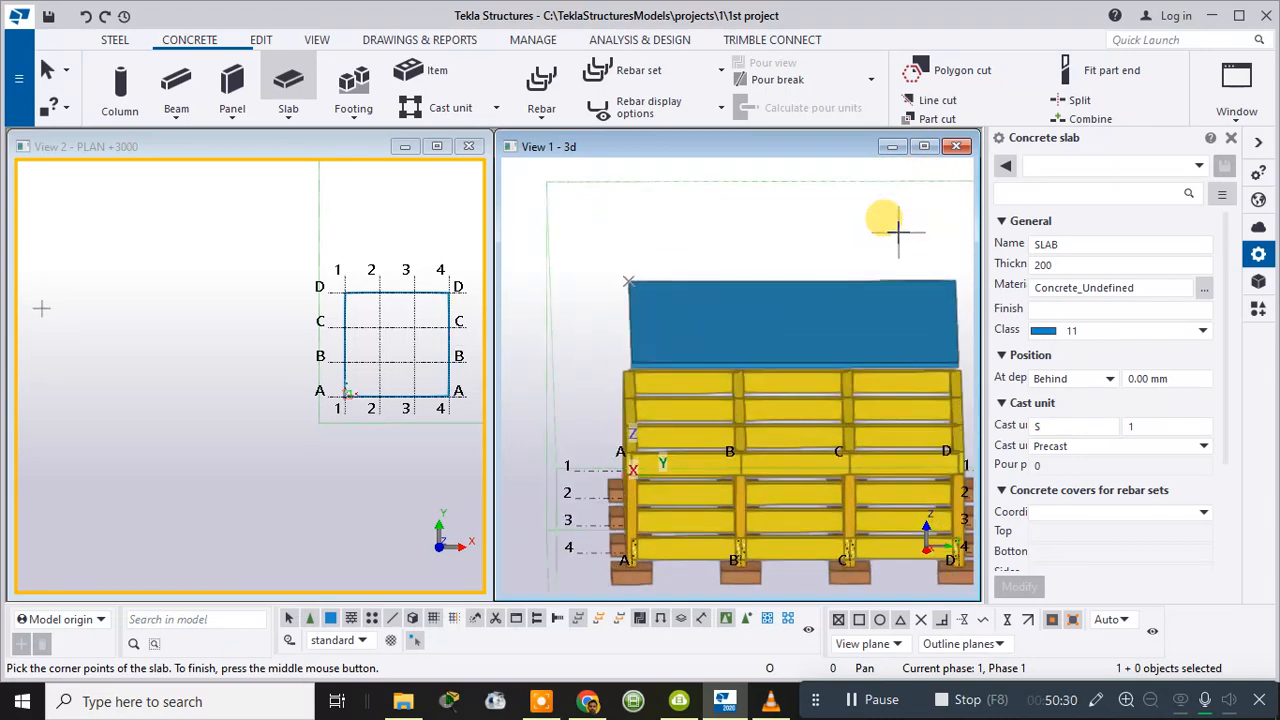
- Finish the concrete slab from the corners picked at the outer grid intersections
middle_click_drag(829, 266, 712, 236)
scroll(690, 212, "up", 3)
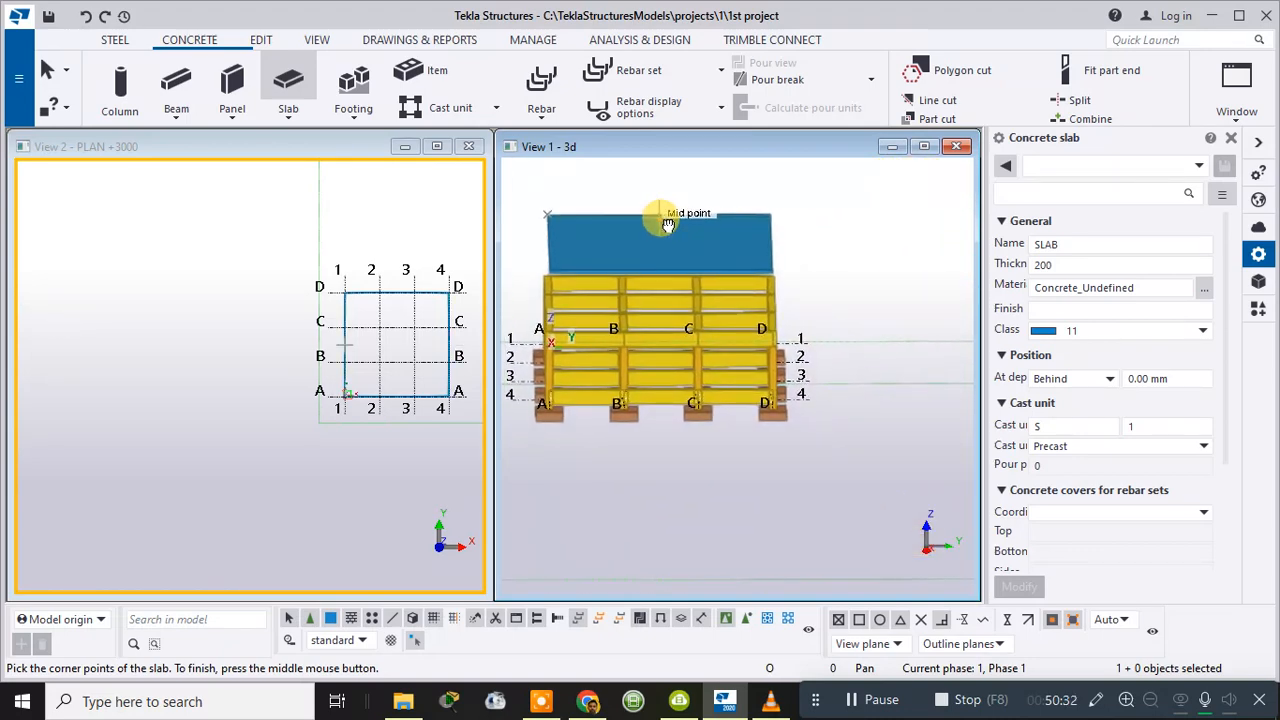
middle_click(700, 250)
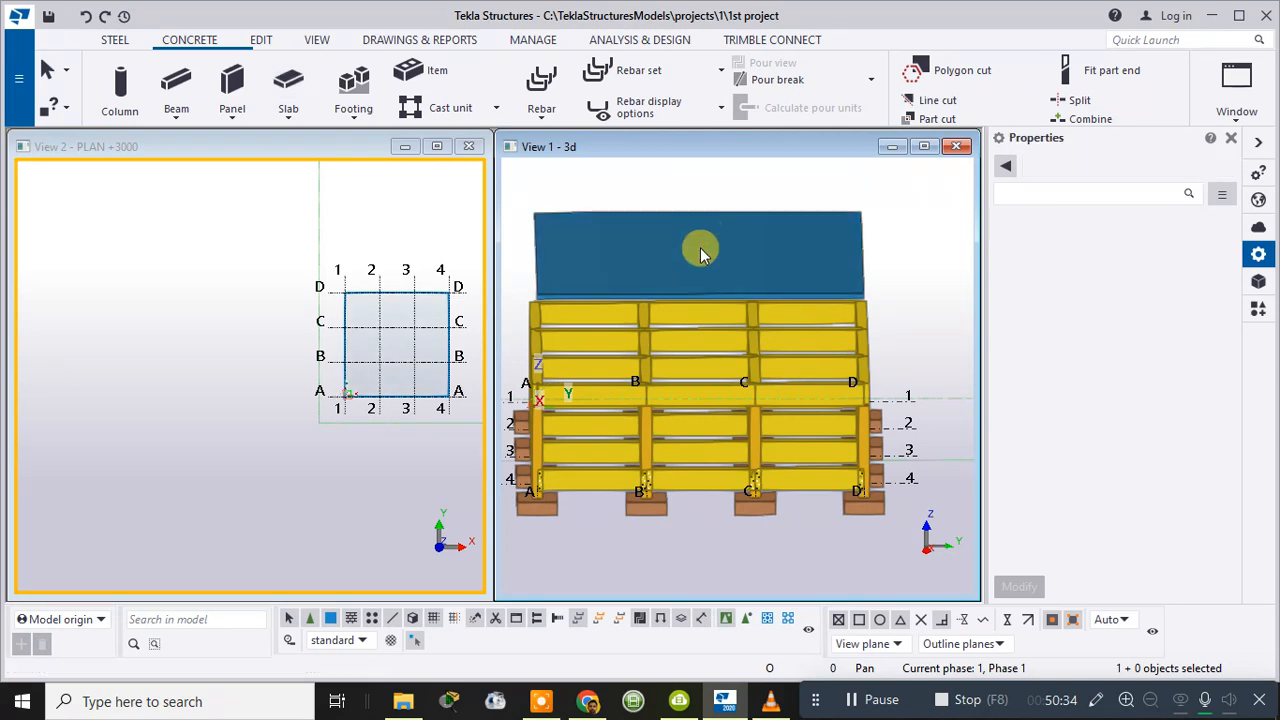
- Examine the new slab's general, position, cast unit and concrete cover properties and its edge dimension
left_click(710, 297)
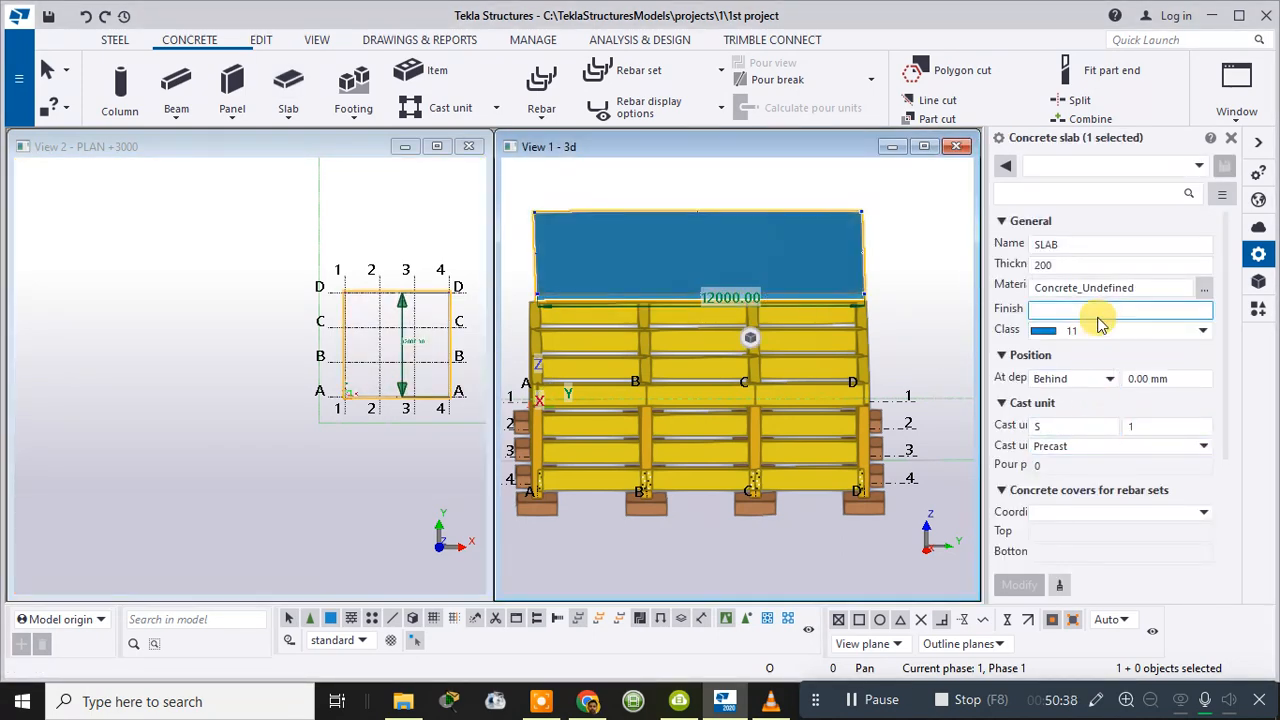
scroll(1090, 288, "down", 3)
scroll(1088, 330, "down", 1)
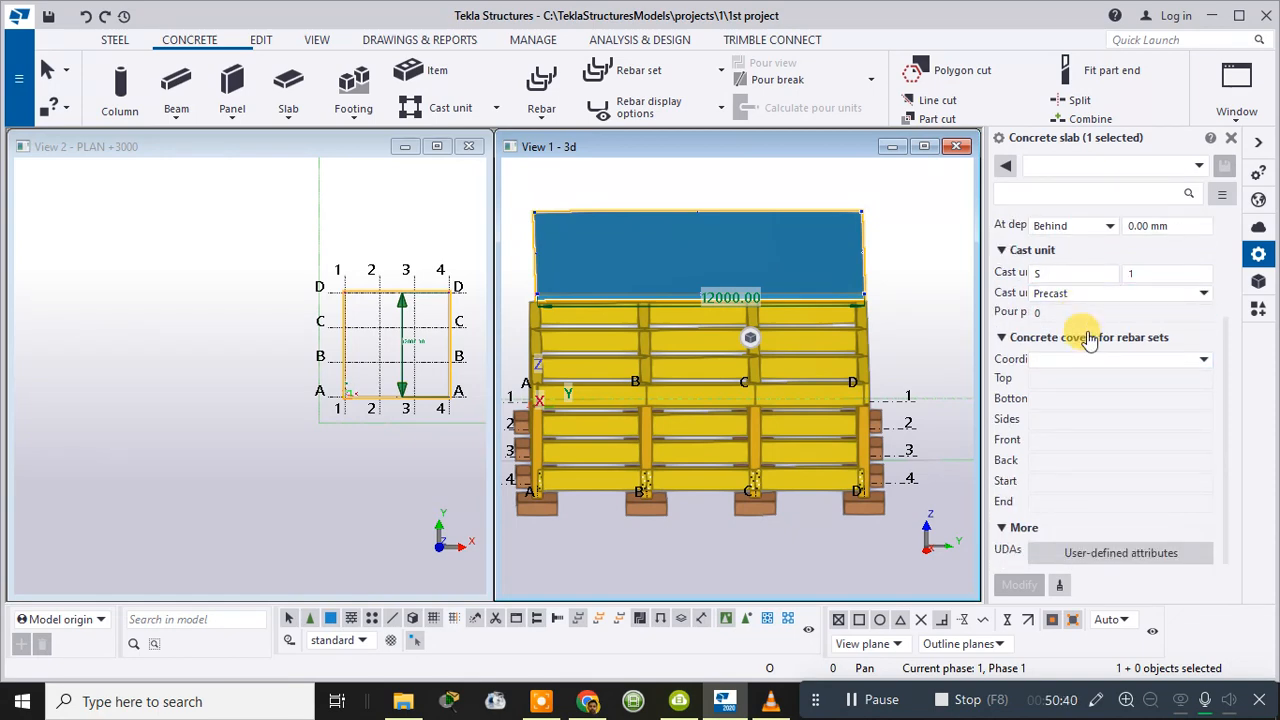
scroll(1090, 335, "up", 3)
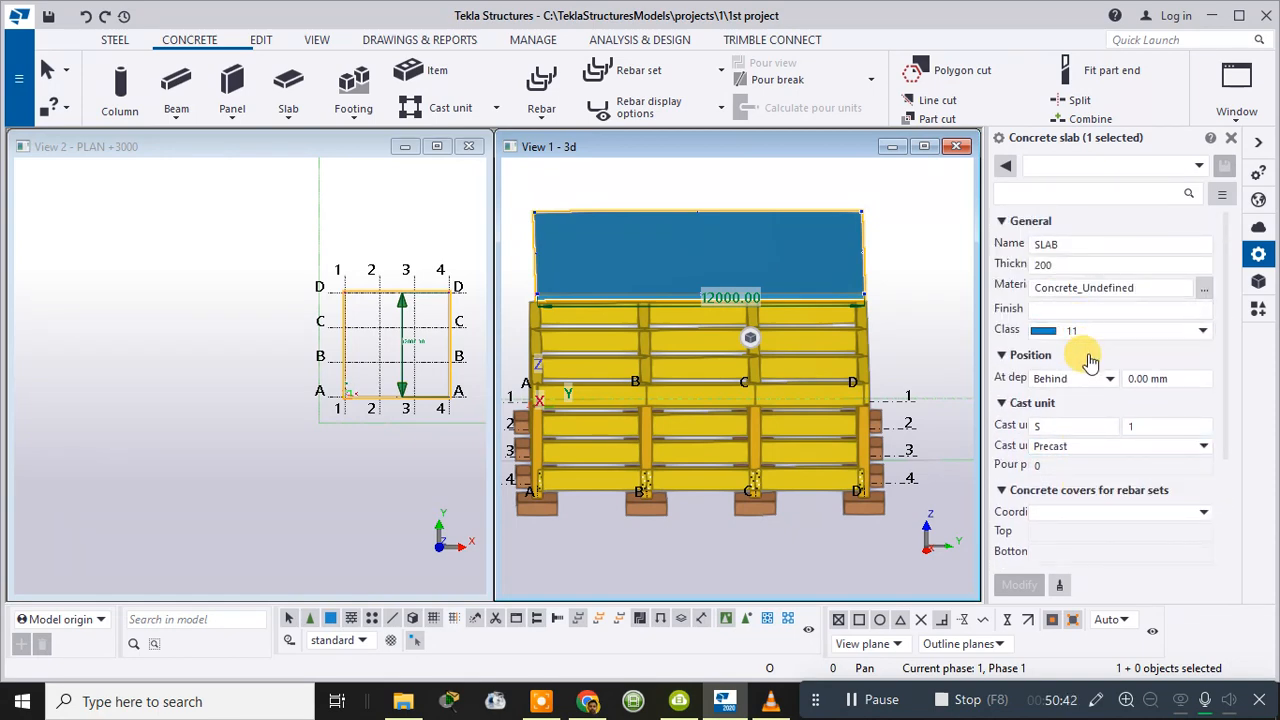
left_click(1016, 363)
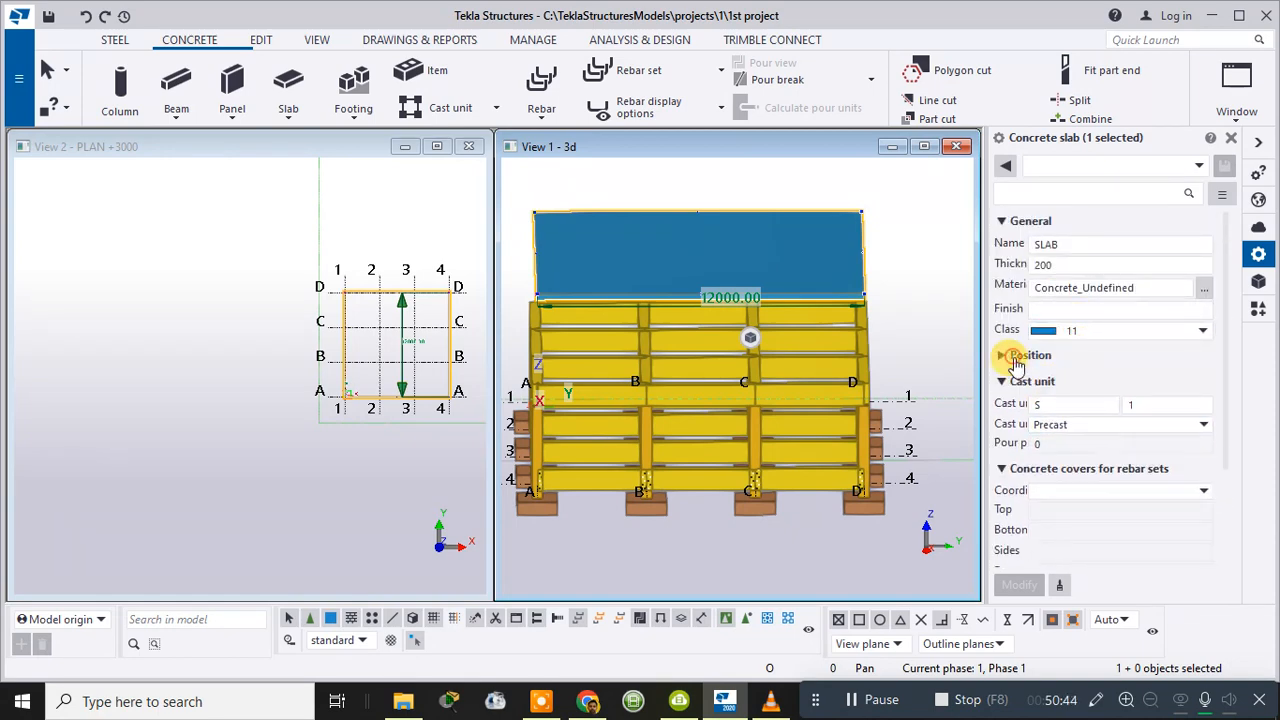
left_click(1016, 363)
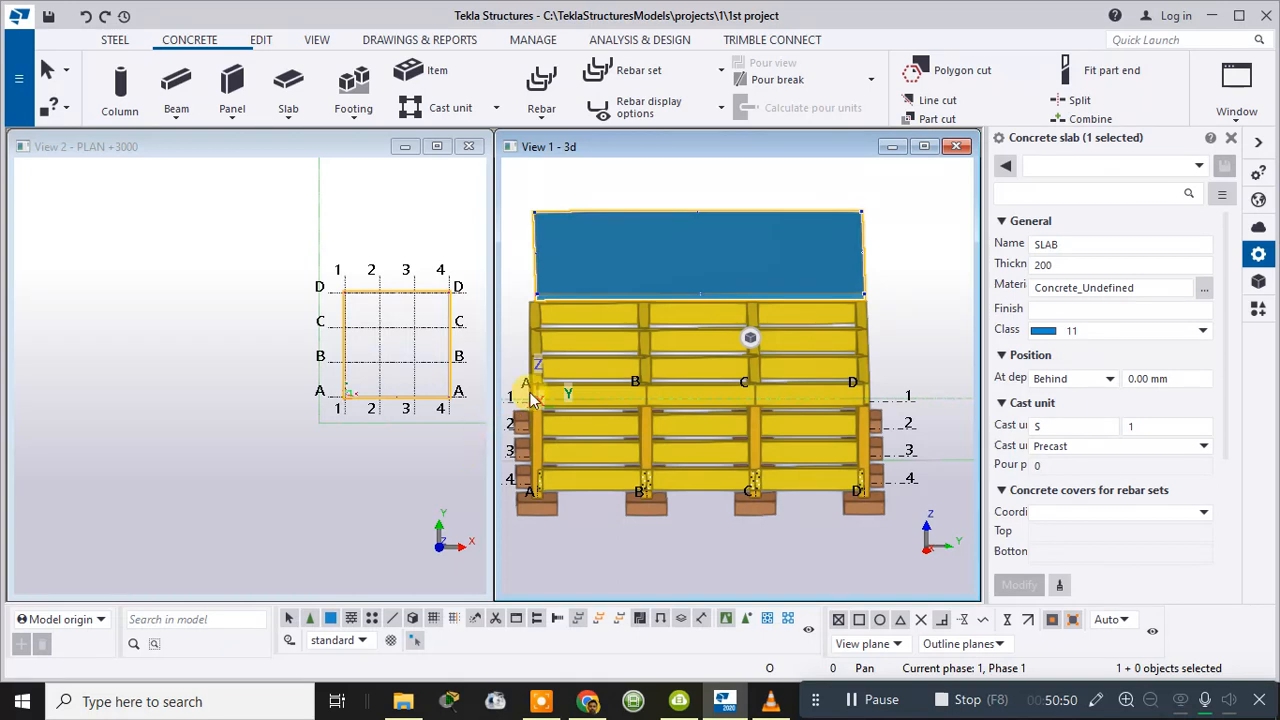
left_click(720, 298)
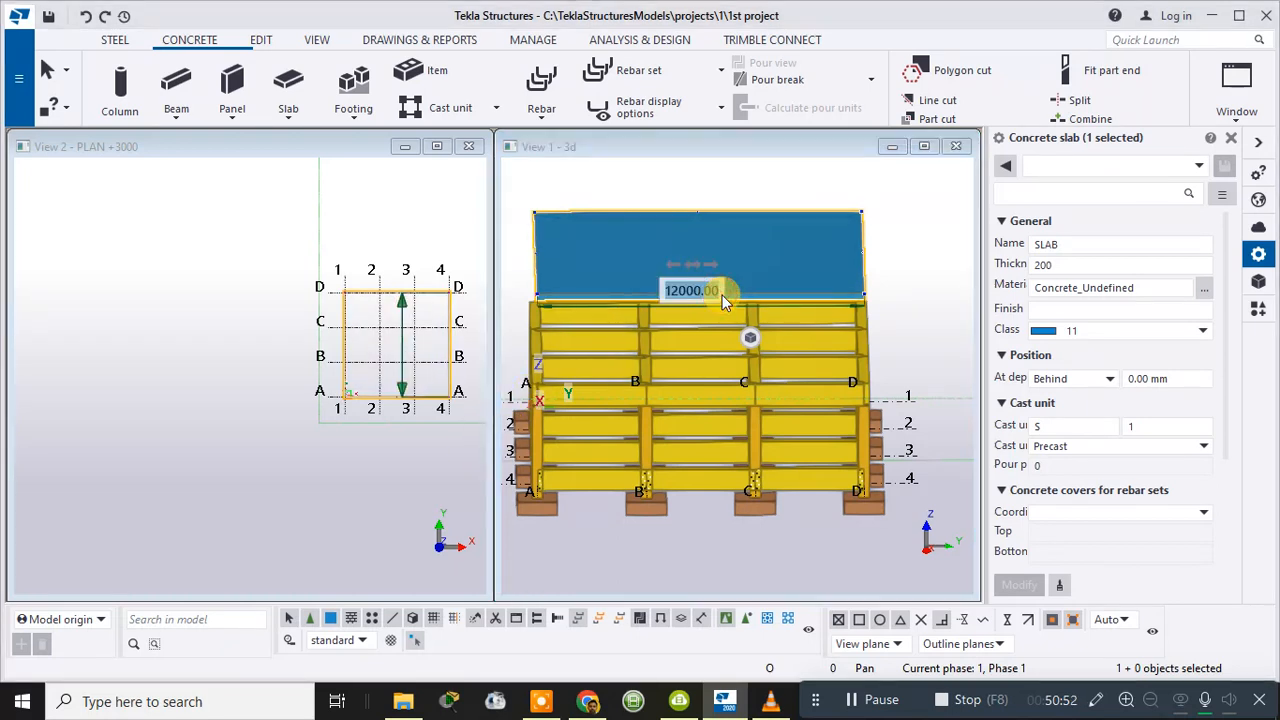
left_click(400, 443)
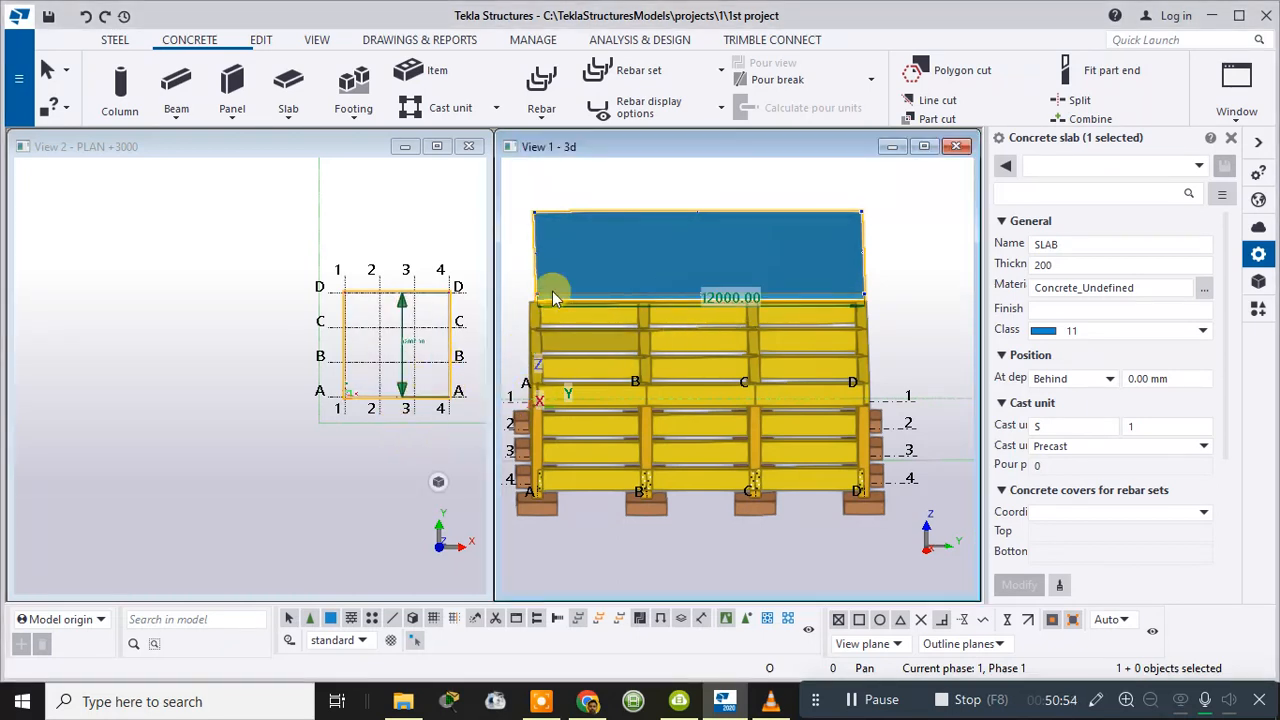
- Examine the slab's height relative to the frame in the 3D view and recheck its properties
middle_click_drag(610, 300, 620, 250, "ctrl")
left_click(738, 318)
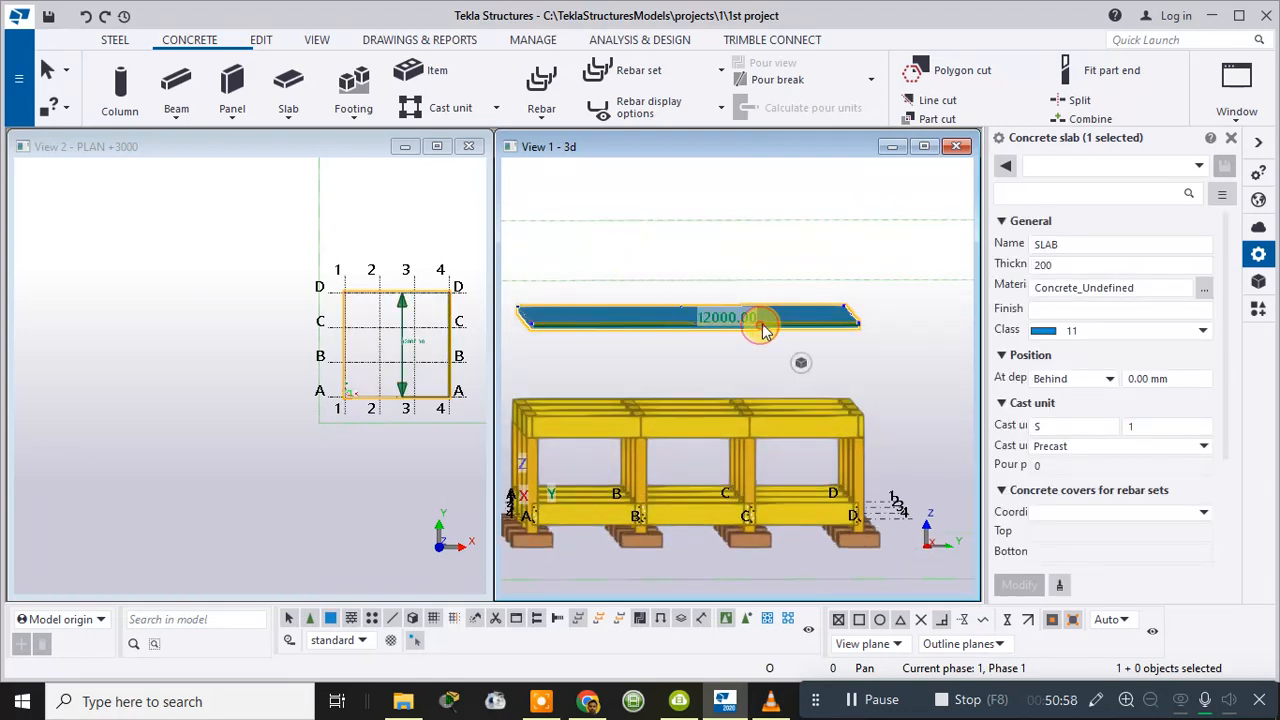
left_click(804, 323)
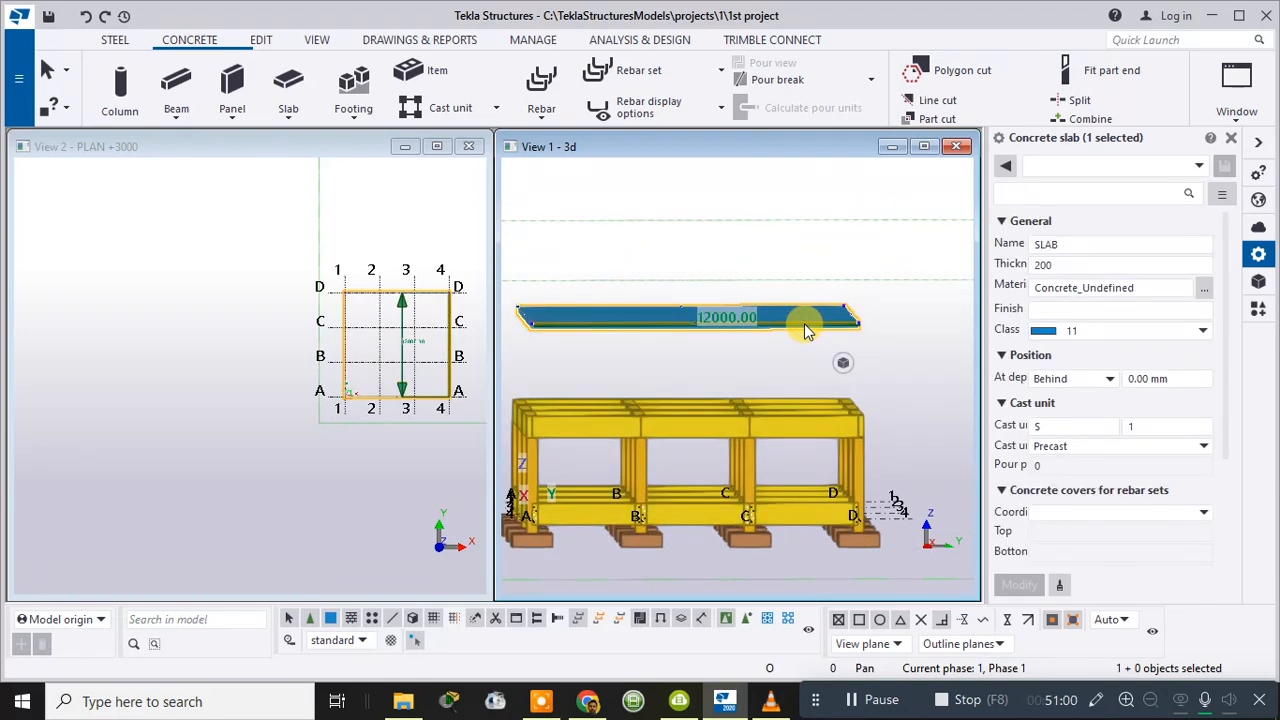
left_click(1072, 330)
scroll(1085, 350, "down", 3)
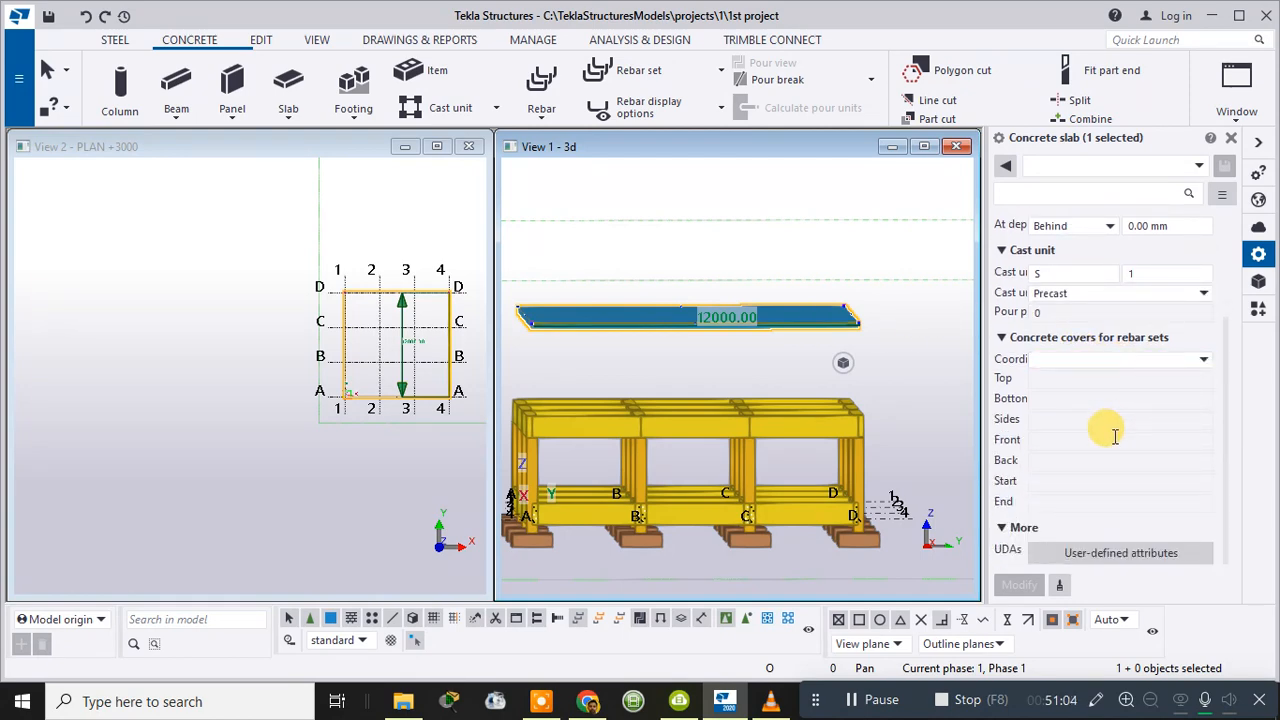
scroll(1115, 435, "up", 3)
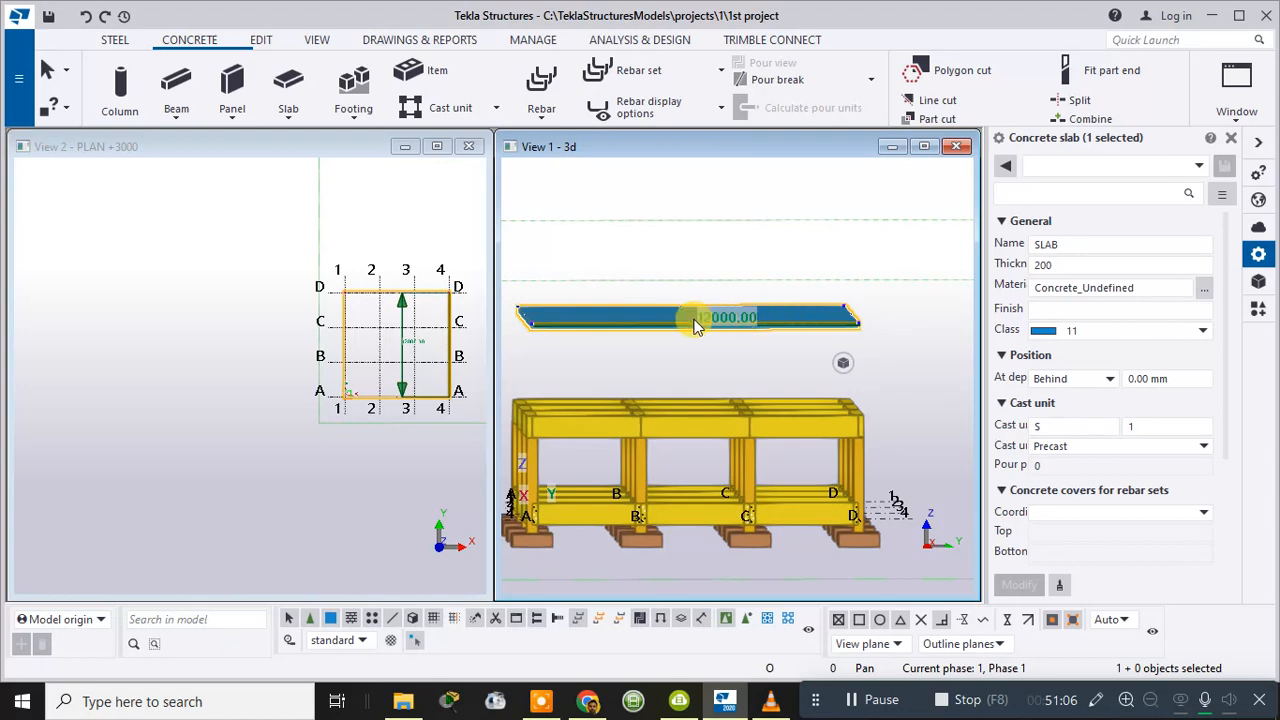
left_click(731, 320)
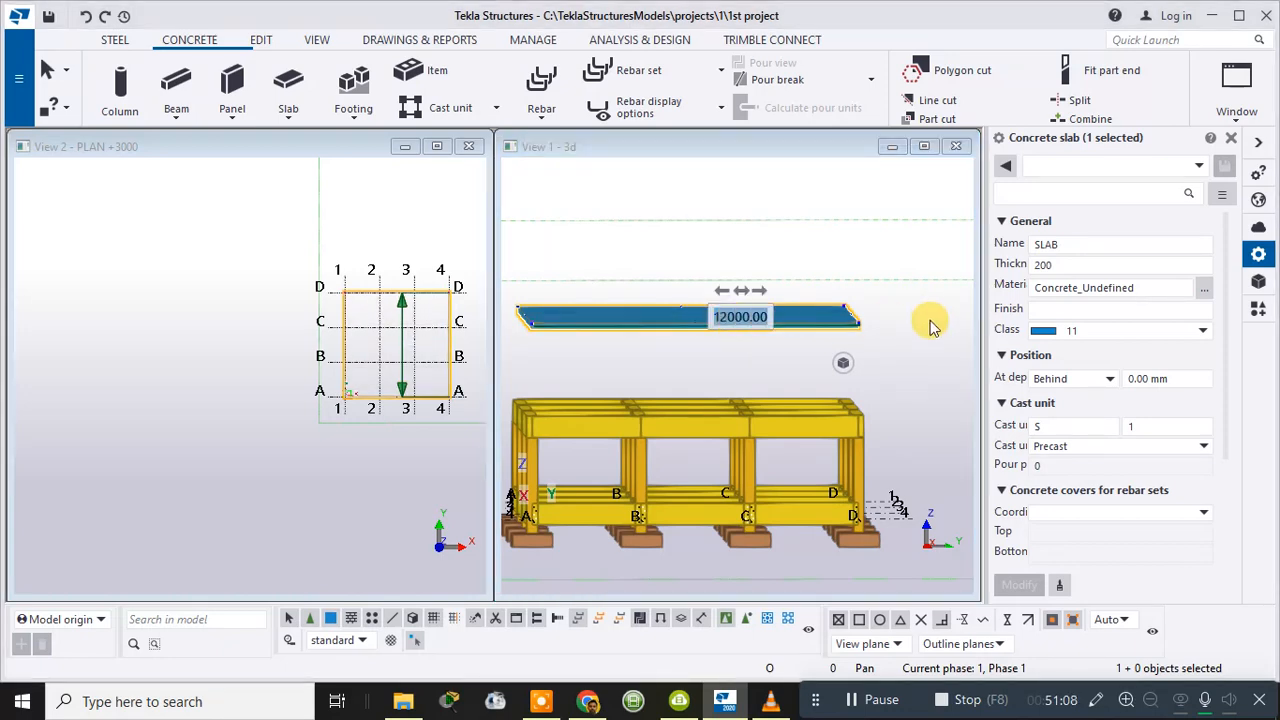
- Delete the concrete slab floating above the beam-and-column frame
left_click_drag(926, 300, 528, 348)
left_click_drag(502, 290, 920, 337)
key("Delete")
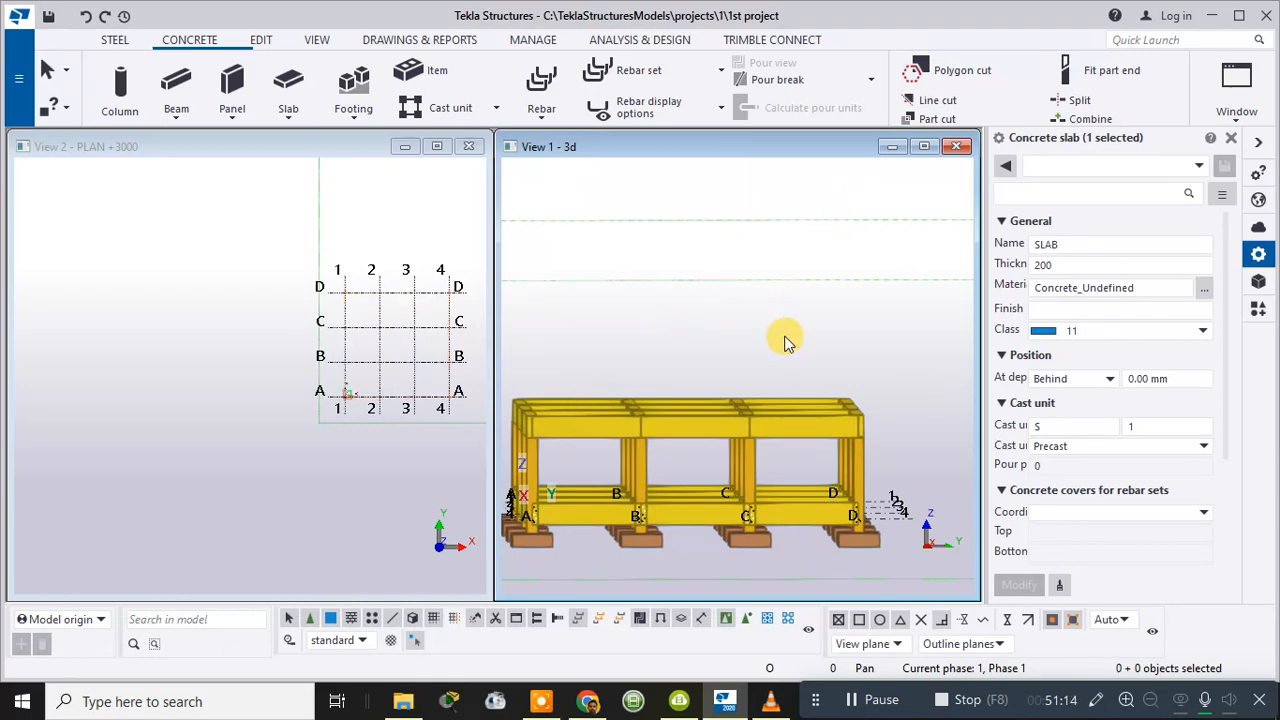
- Close the PLAN +3000 view and open the named view PLAN +0 as a visible view
left_click(470, 147)
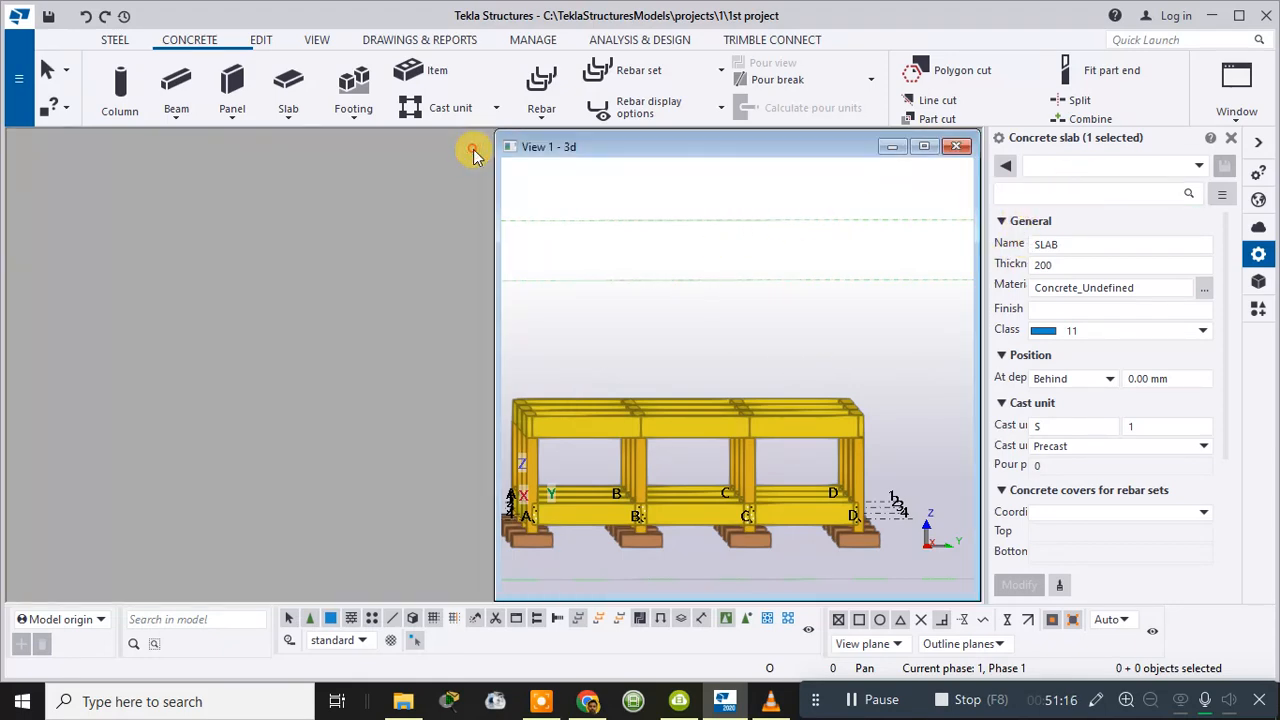
left_click(1236, 90)
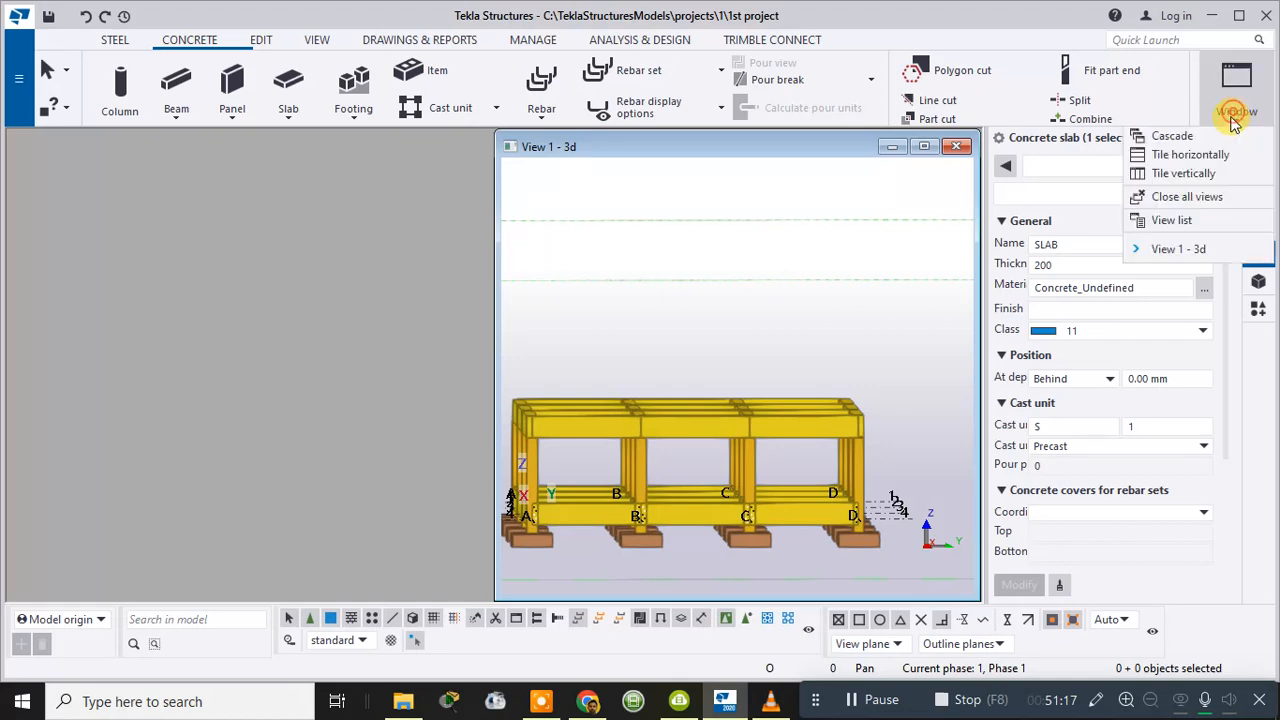
left_click(1180, 222)
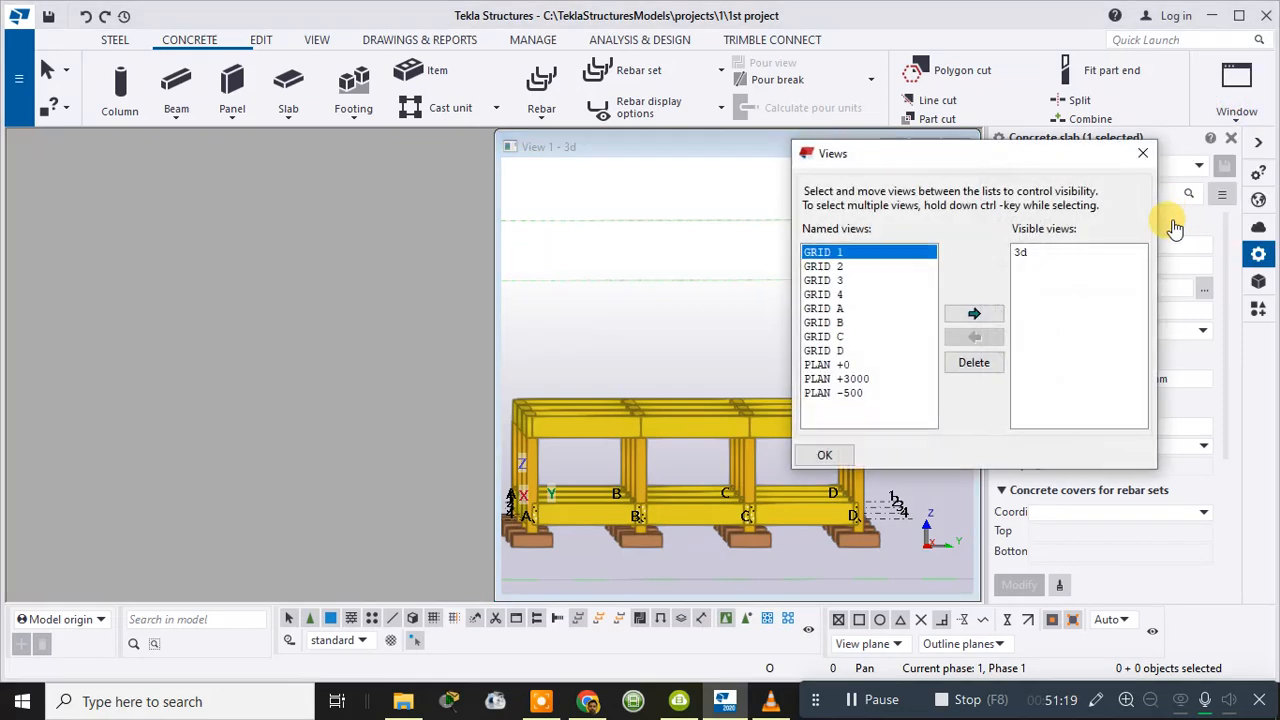
left_click(838, 365)
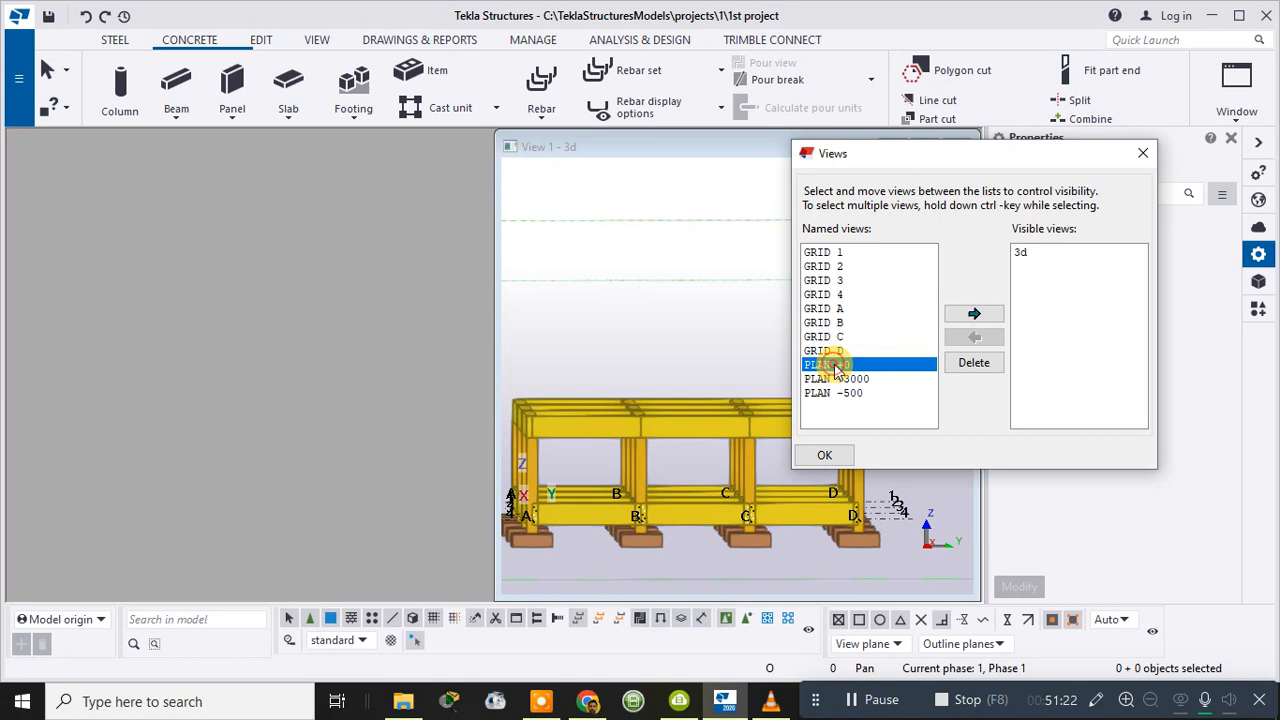
left_click(964, 315)
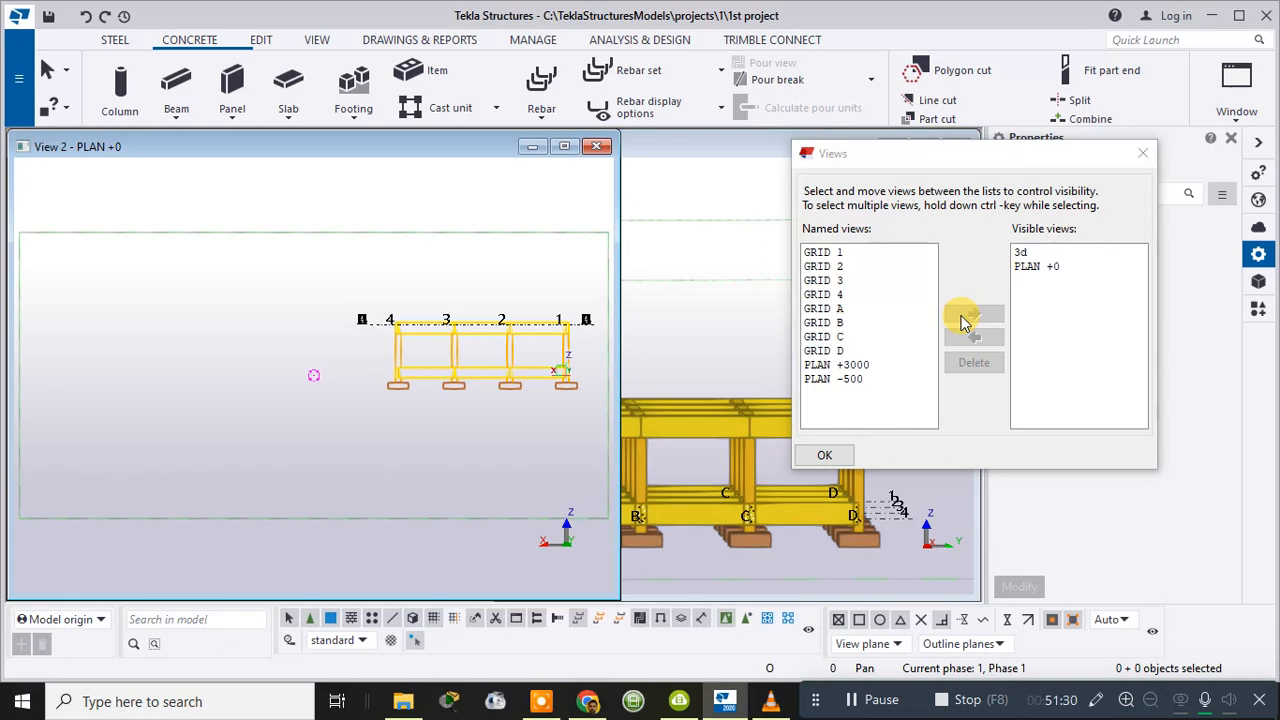
left_click(1141, 154)
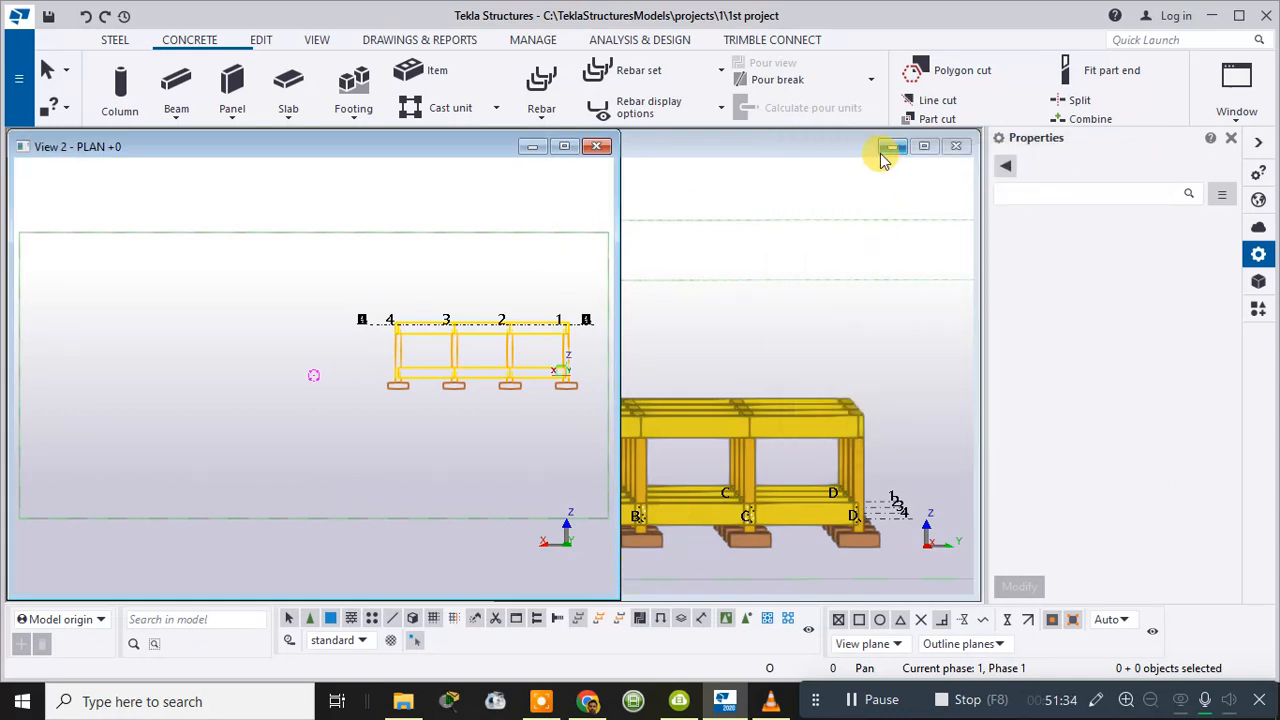
- Narrow the PLAN +0 view window so it sits beside the 3D view with the frame in sight
left_click_drag(617, 194, 484, 189)
scroll(390, 395, "down", 2)
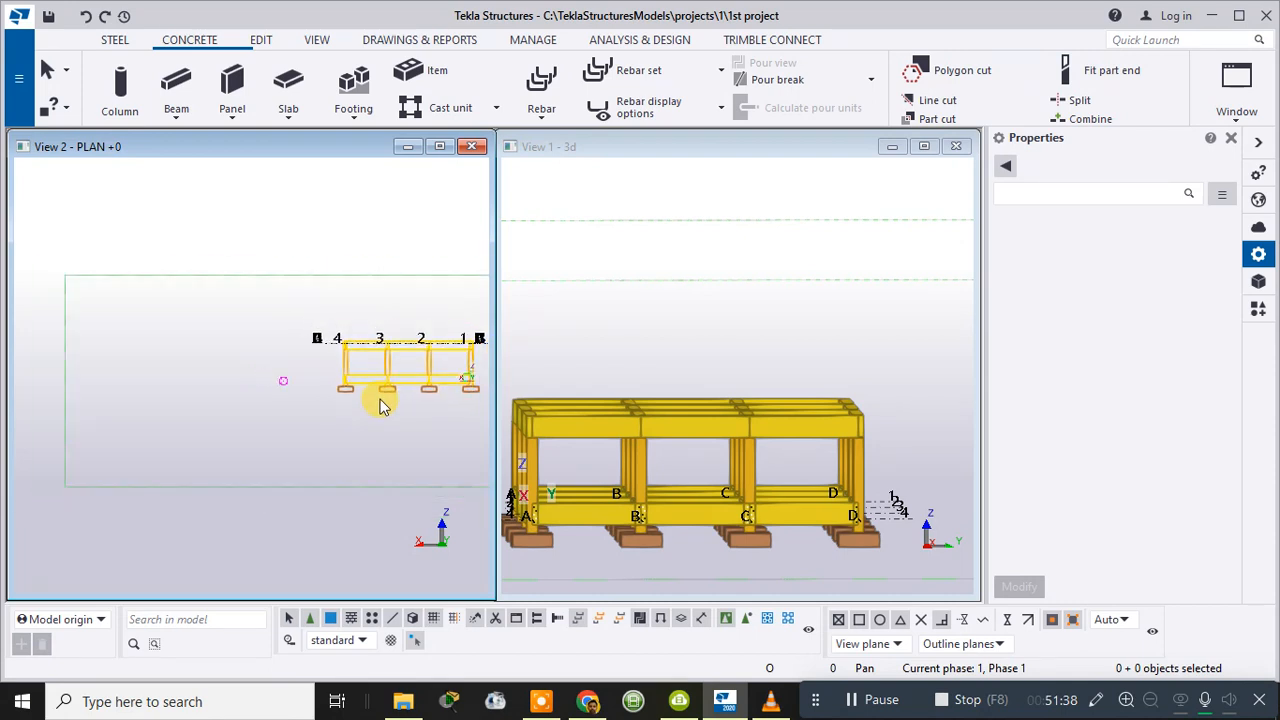
middle_click_drag(400, 414, 460, 420)
scroll(357, 335, "up", 3)
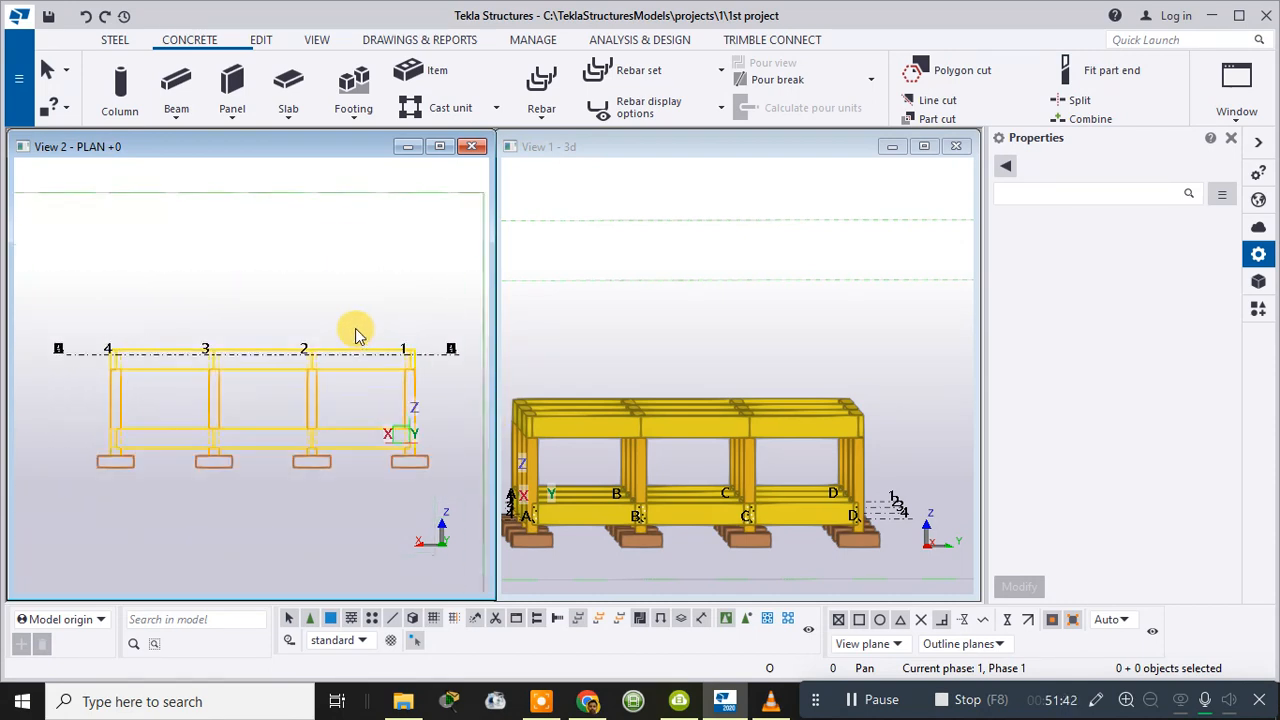
- Orient the PLAN +0 view to look at the frame from the top
middle_click_drag(390, 328, 405, 511, "ctrl")
scroll(247, 246, "down", 2)
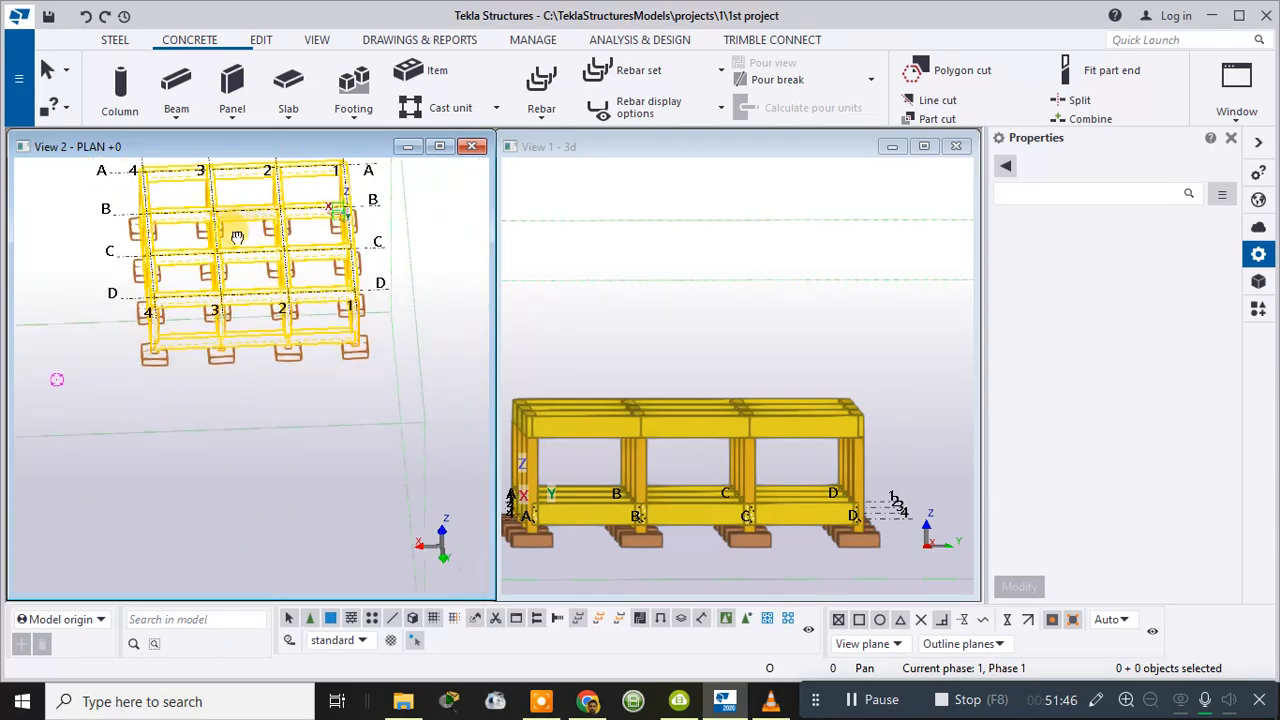
middle_click_drag(235, 236, 233, 321)
scroll(200, 192, "up", 1)
scroll(200, 188, "up", 2)
middle_click_drag(202, 213, 283, 189, "ctrl")
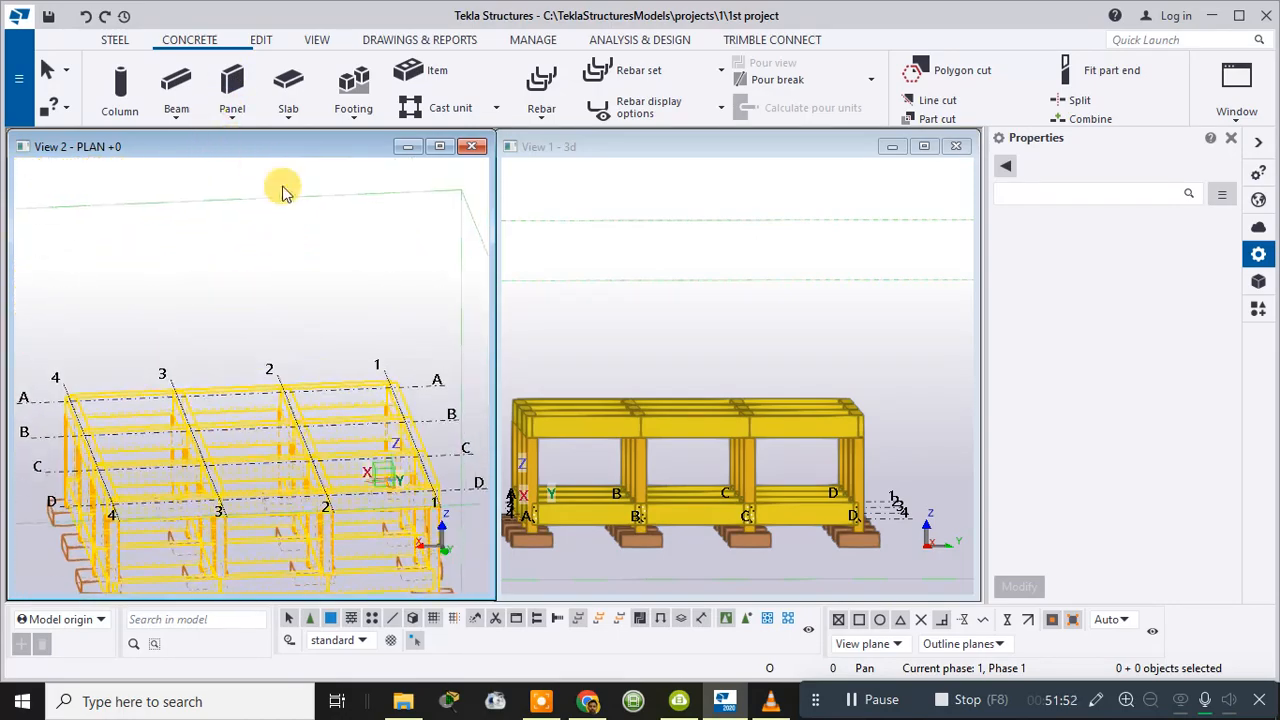
right_click(299, 256)
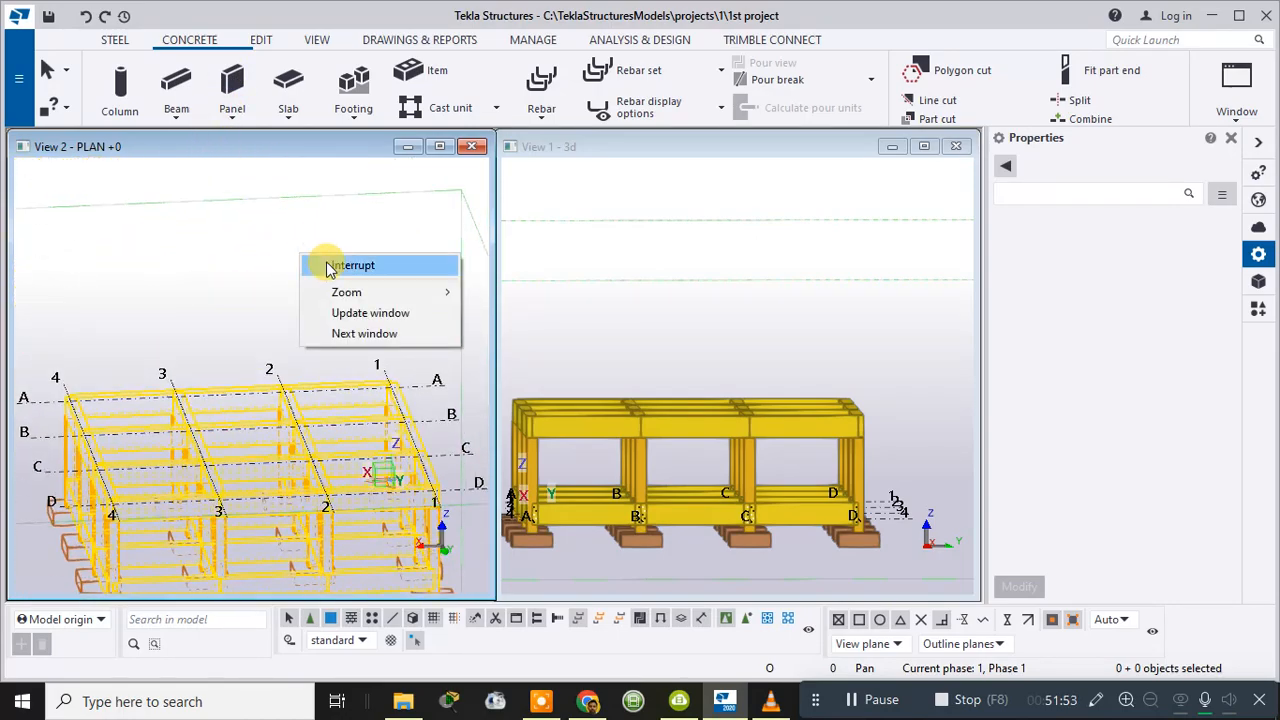
left_click(219, 334)
scroll(221, 333, "down", 5)
middle_click_drag(230, 324, 230, 309)
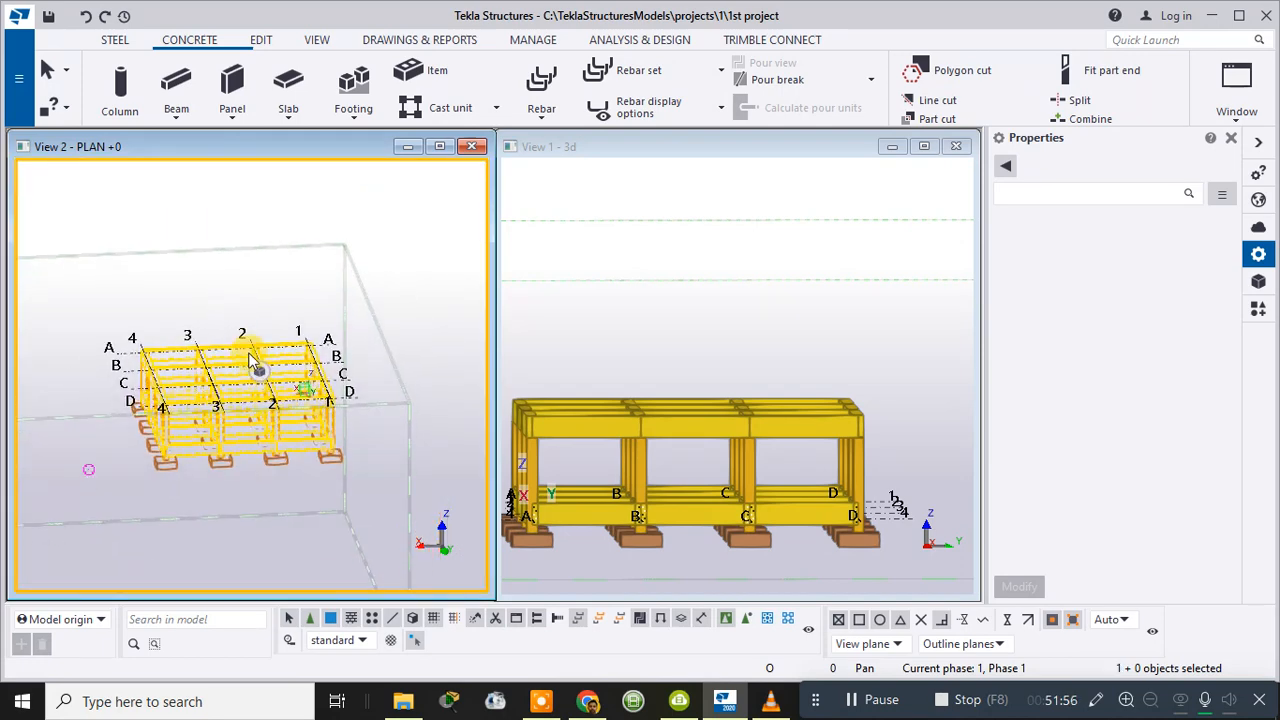
left_click(260, 370)
left_click(298, 425)
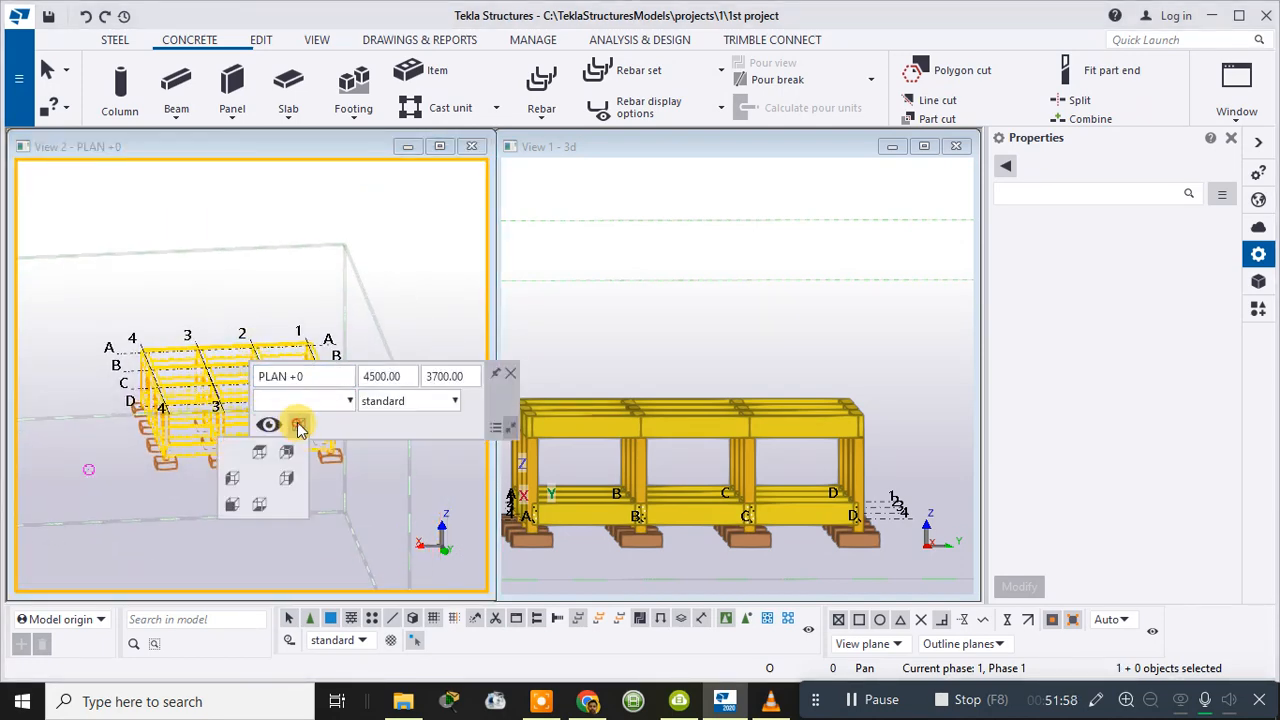
left_click(261, 457)
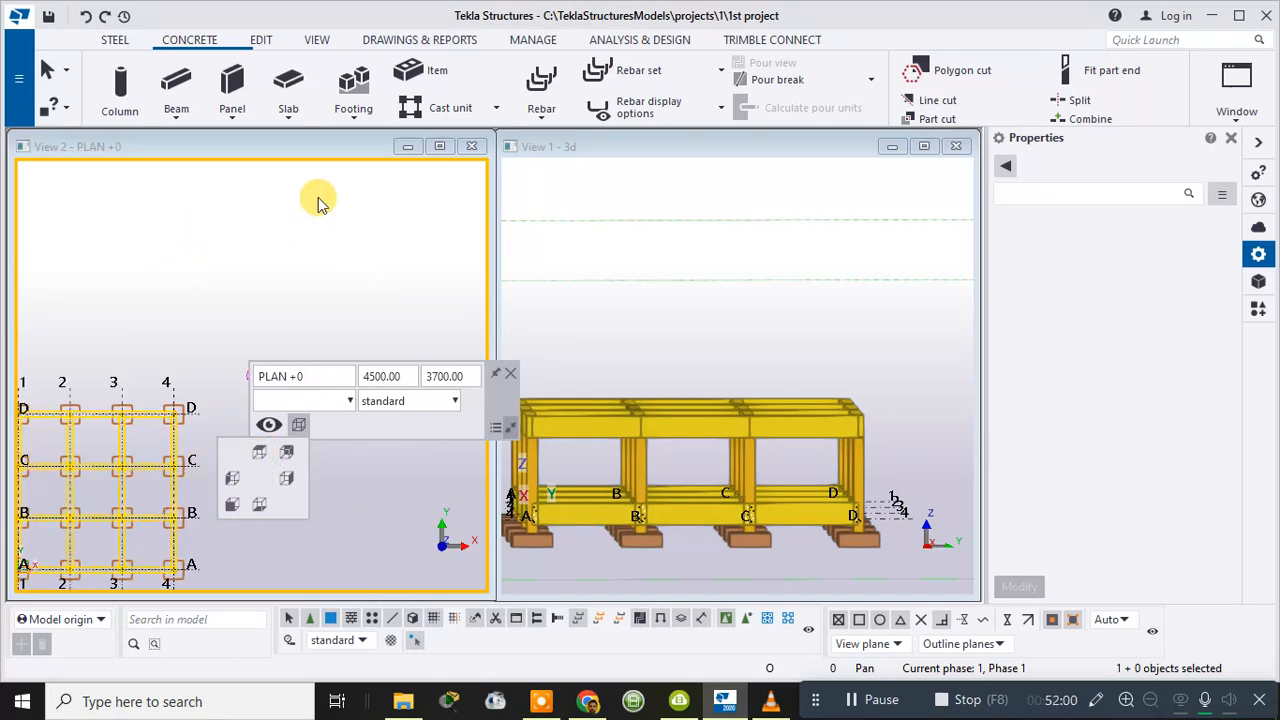
- Start a concrete slab in the PLAN +0 view and pick its first corners at the frame's outer corners D/1 and D/4
scroll(253, 318, "down", 2)
middle_click_drag(253, 322, 340, 249)
scroll(186, 310, "up", 3)
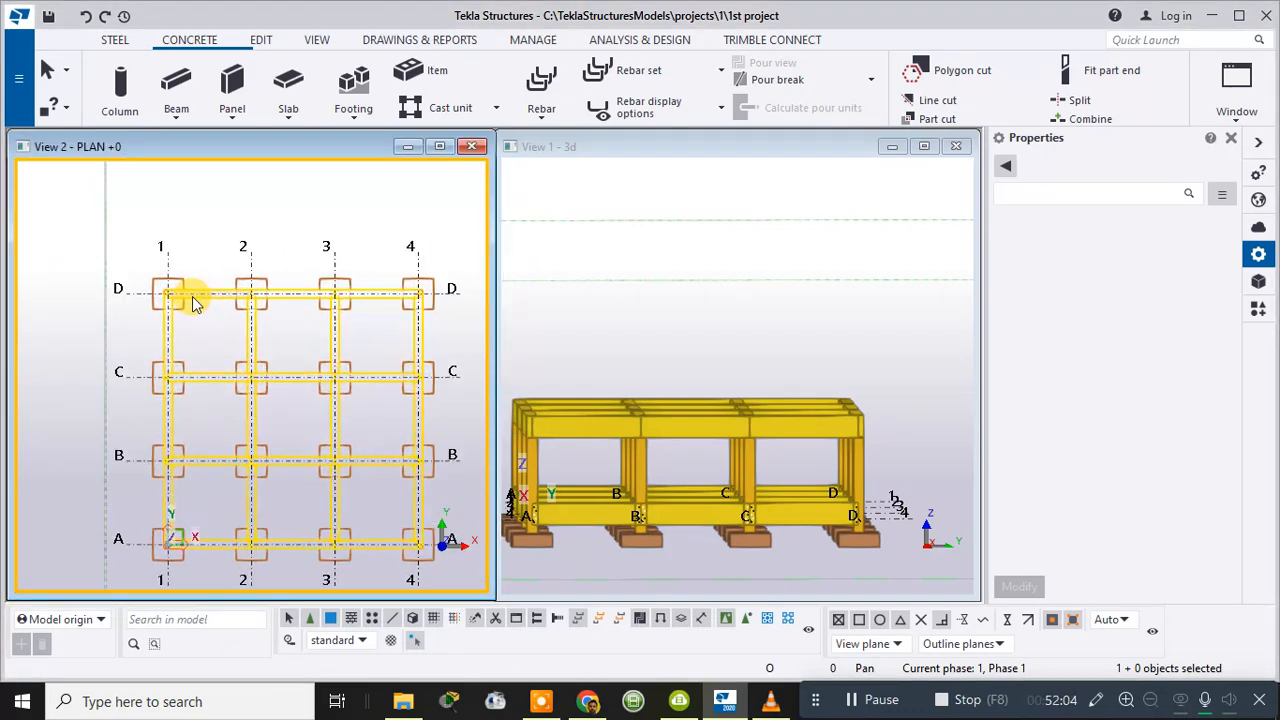
left_click(287, 112)
left_click(255, 147)
scroll(171, 286, "up", 4)
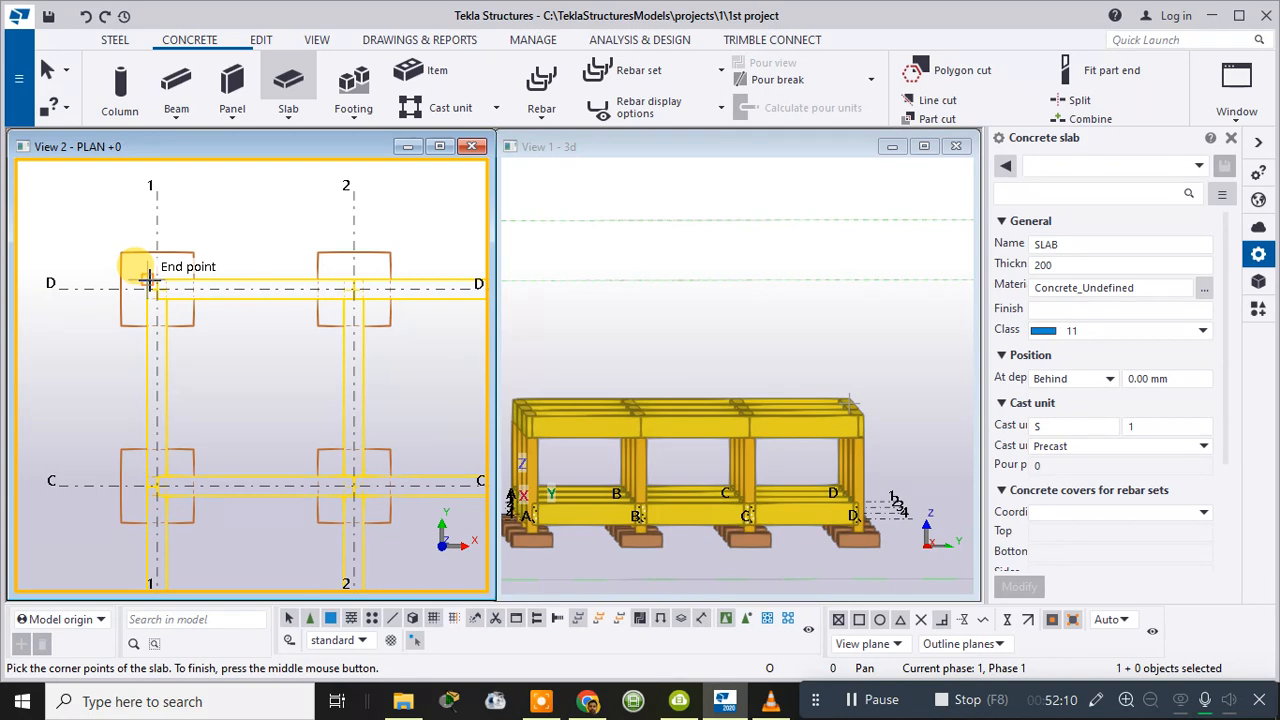
left_click(148, 280)
scroll(363, 271, "down", 5)
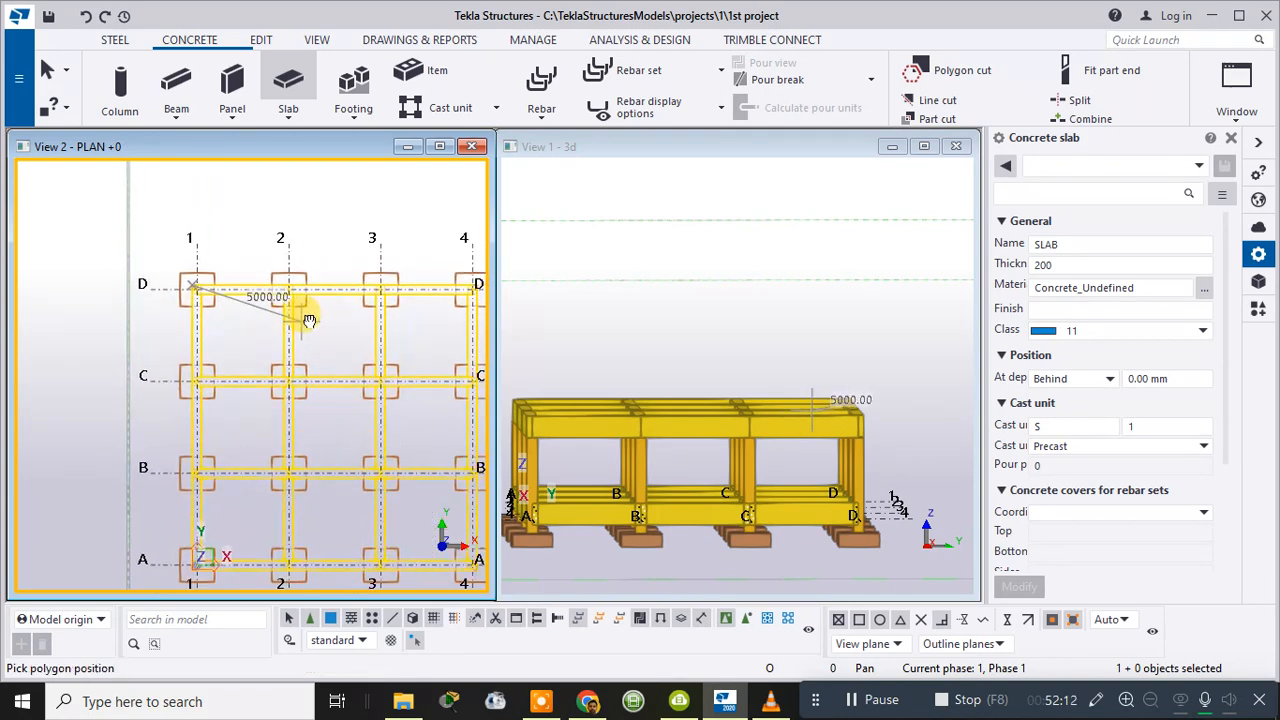
scroll(463, 254, "up", 5)
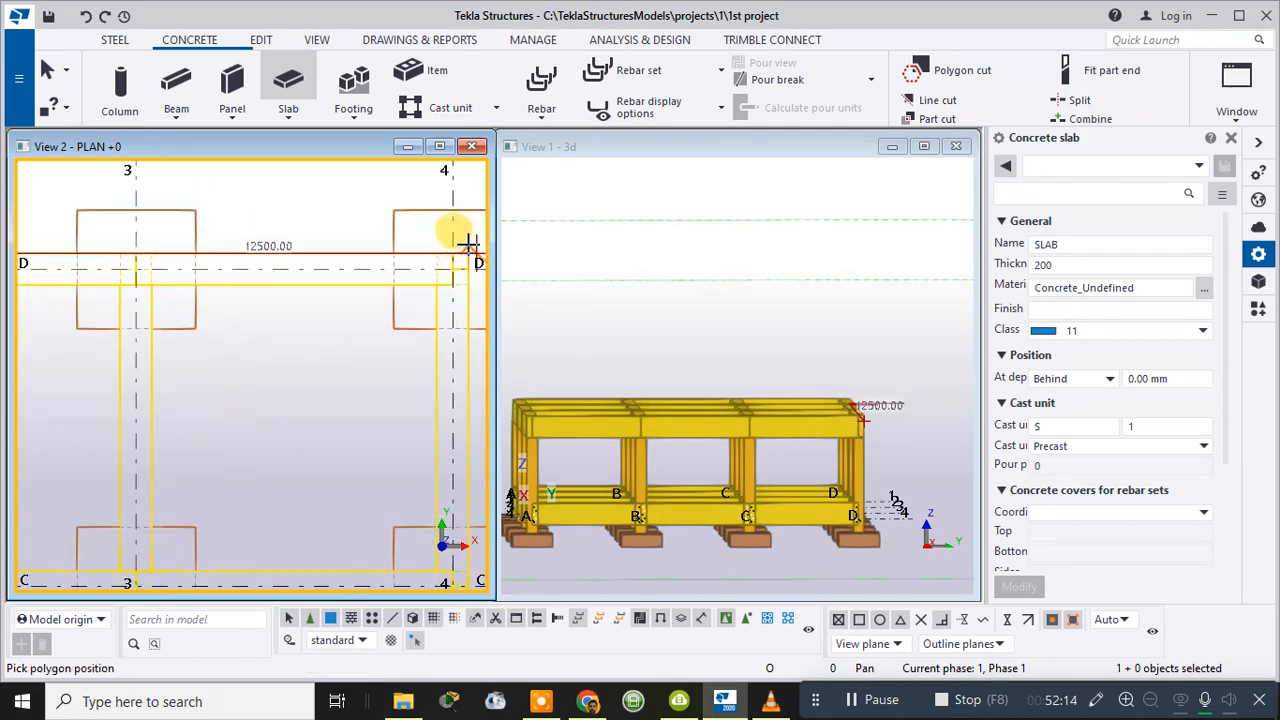
left_click(474, 261)
- Pick the slab's next two corners at the frame's outer beam corners on grid A/4 and A/1
scroll(450, 420, "down", 6)
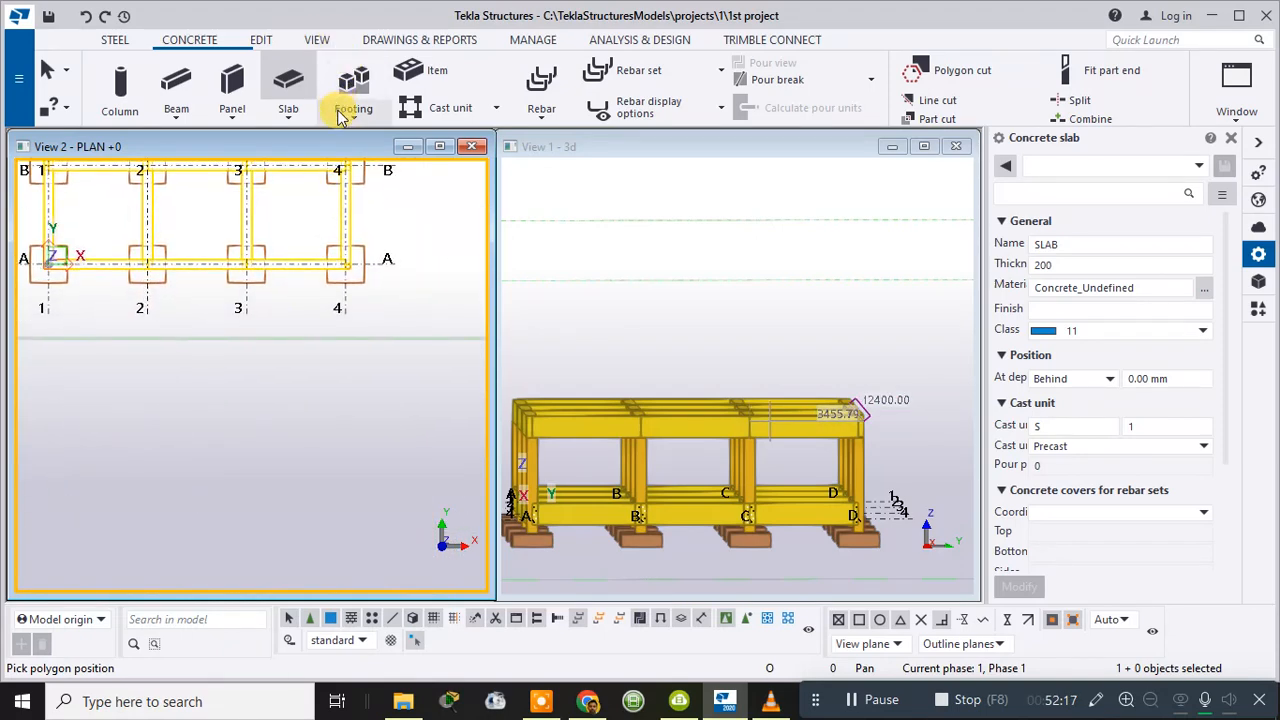
scroll(342, 260, "up", 4)
left_click(342, 262)
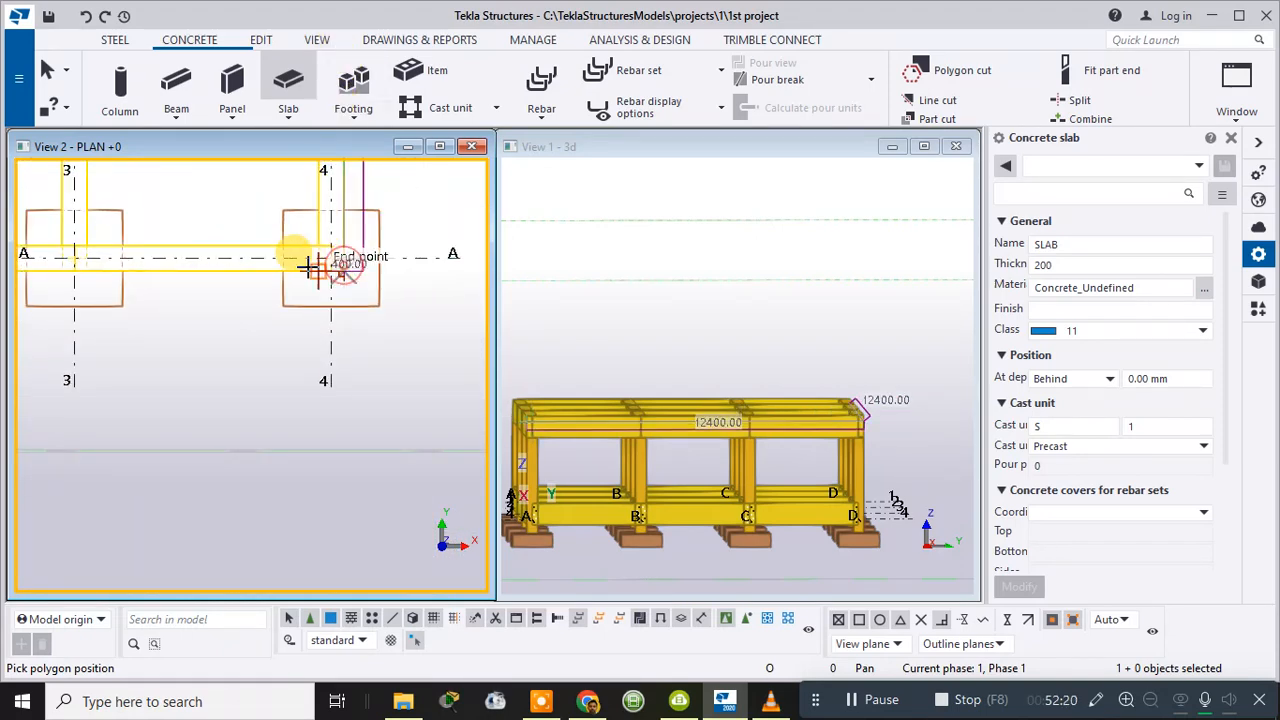
scroll(120, 258, "down", 3)
scroll(119, 261, "down", 4)
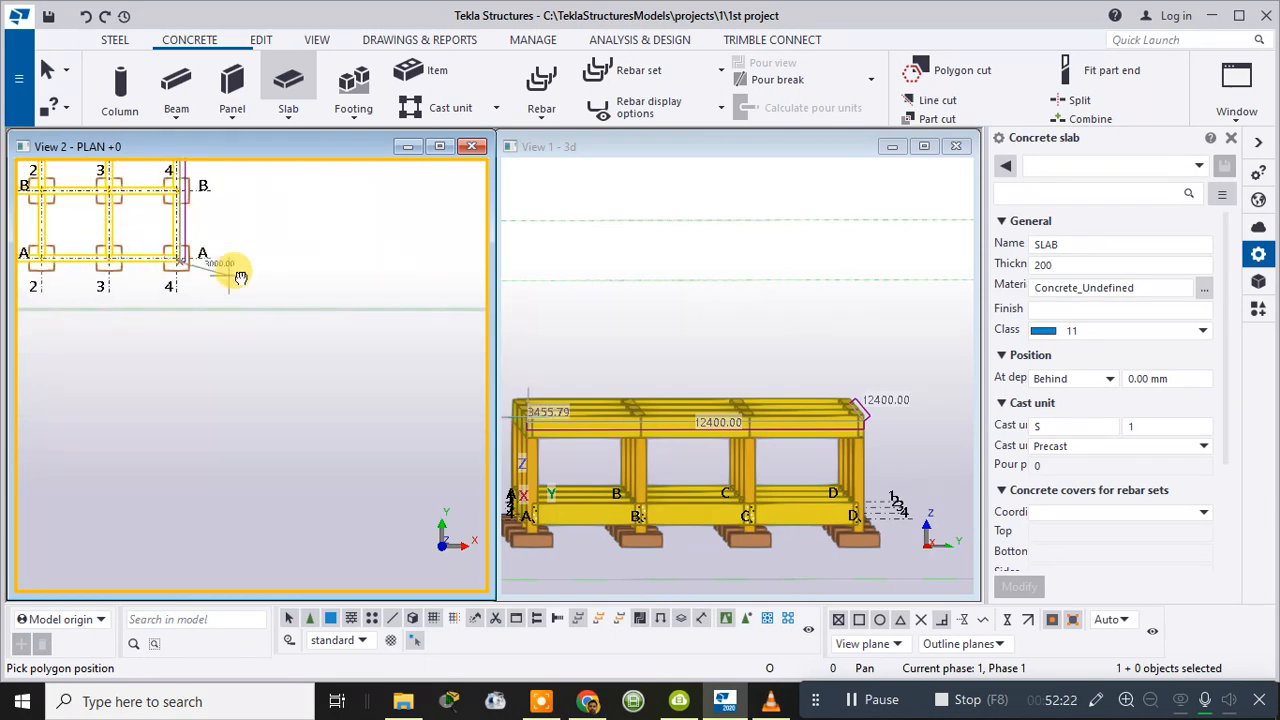
scroll(122, 300, "up", 5)
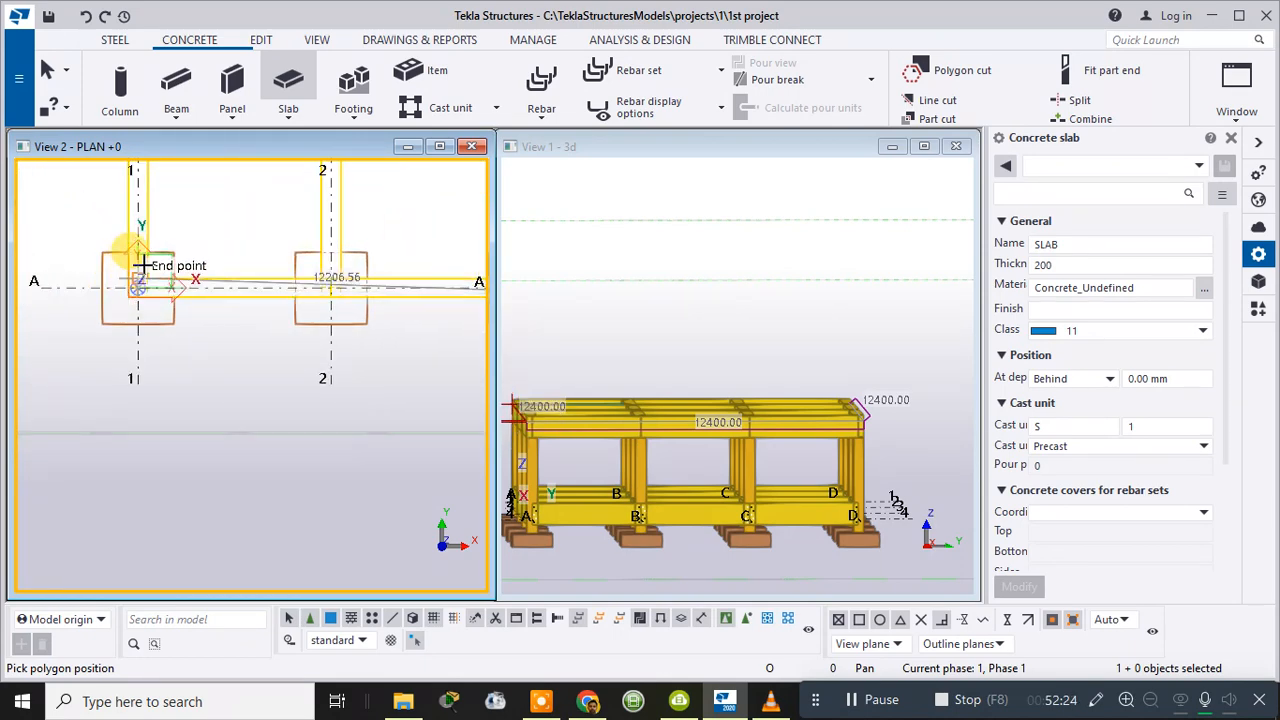
left_click(119, 311)
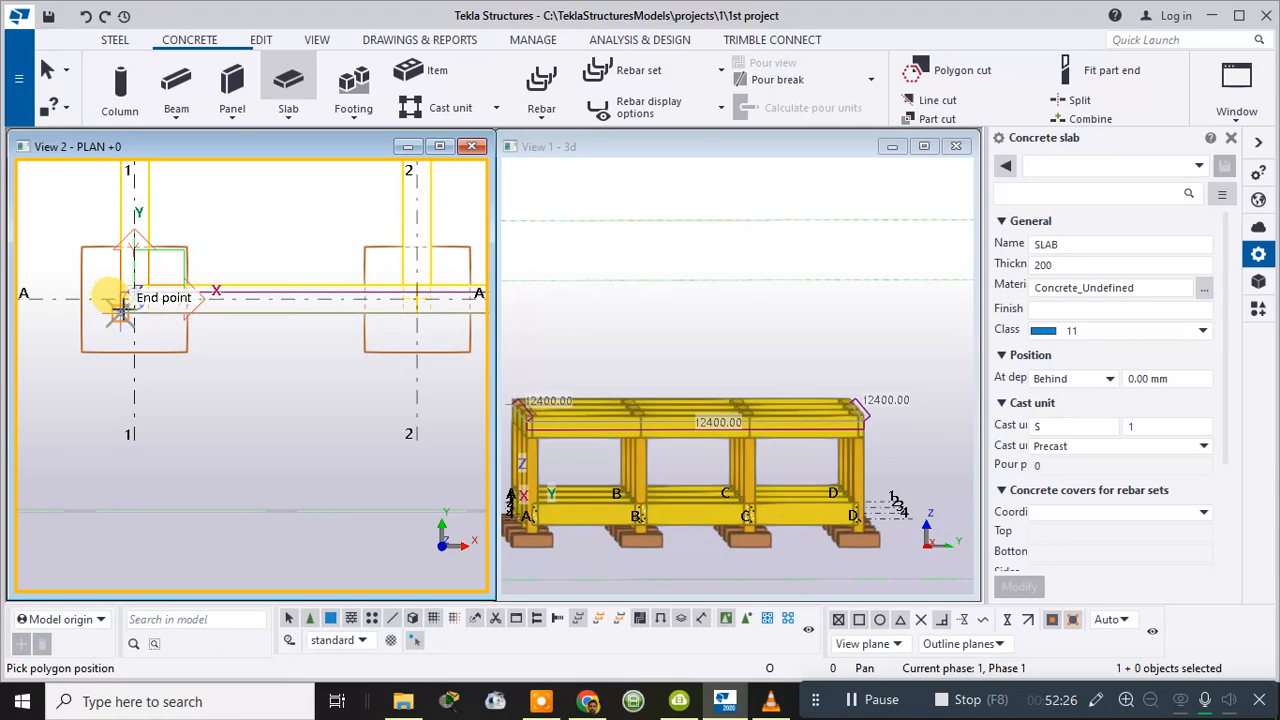
- Close the slab outline at its starting corner on grid D/1 and leave the slab command
scroll(112, 295, "down", 6)
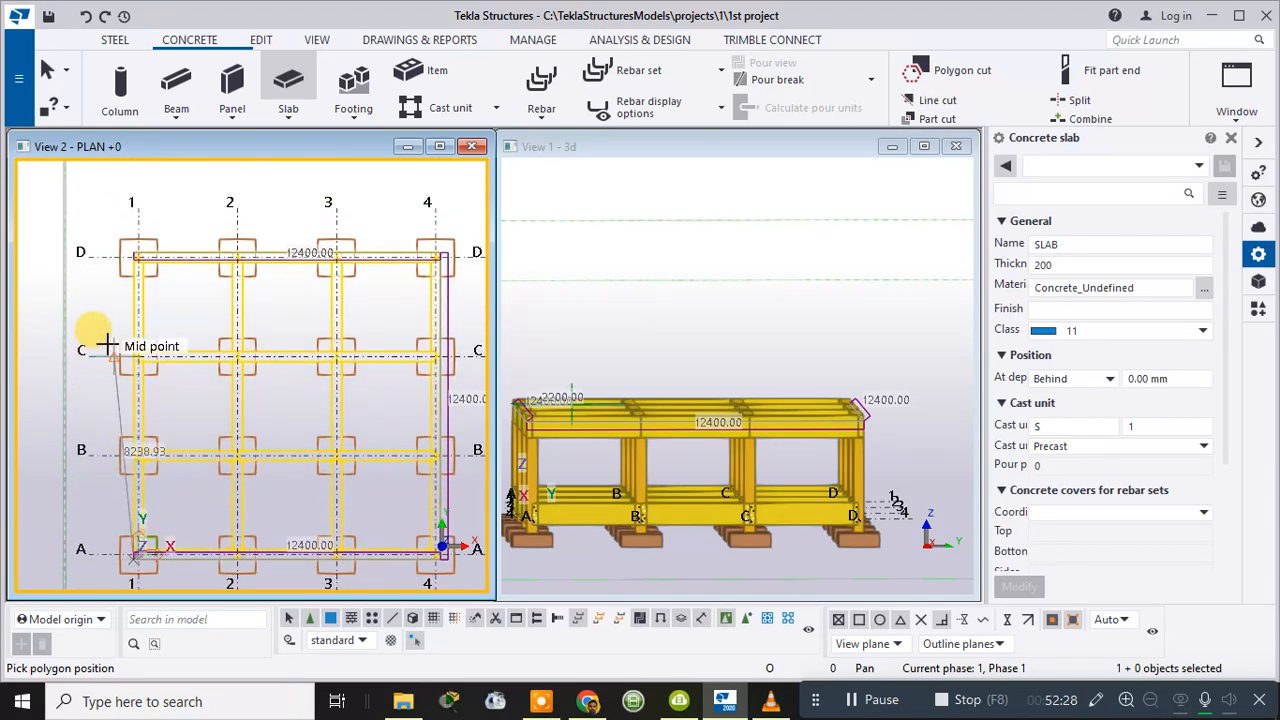
scroll(118, 248, "up", 2)
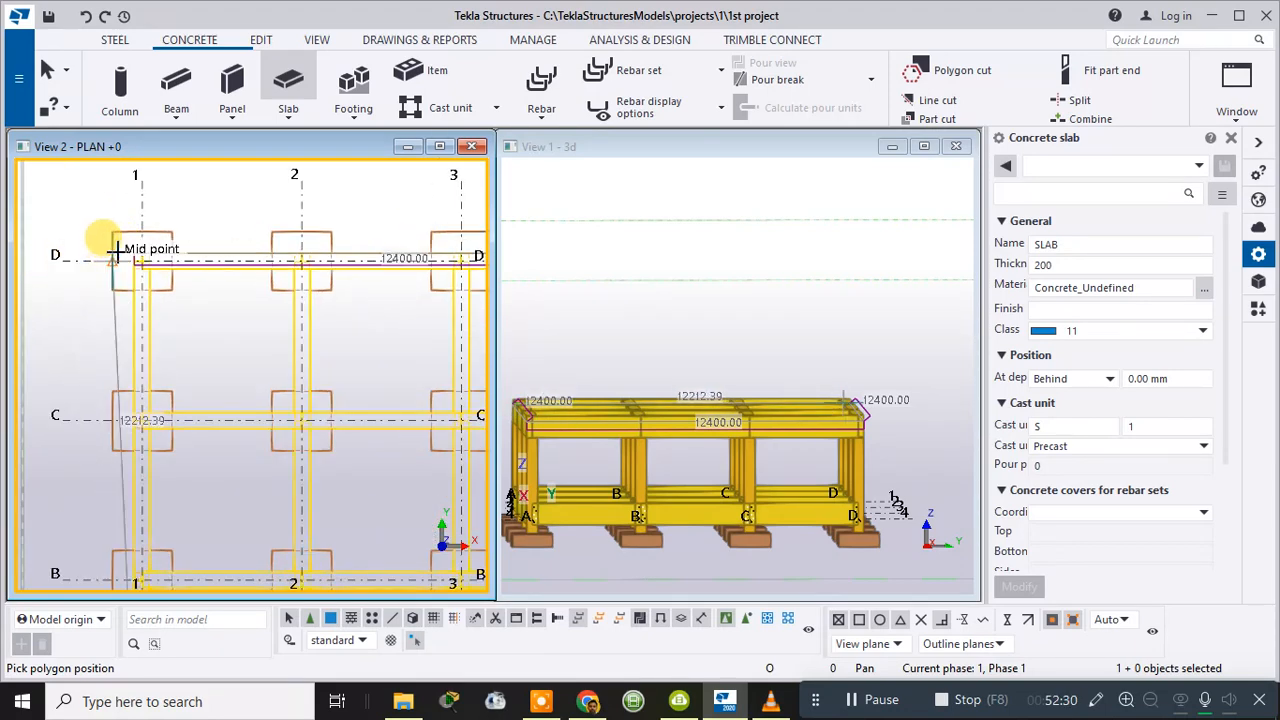
scroll(117, 250, "up", 3)
left_click(137, 268)
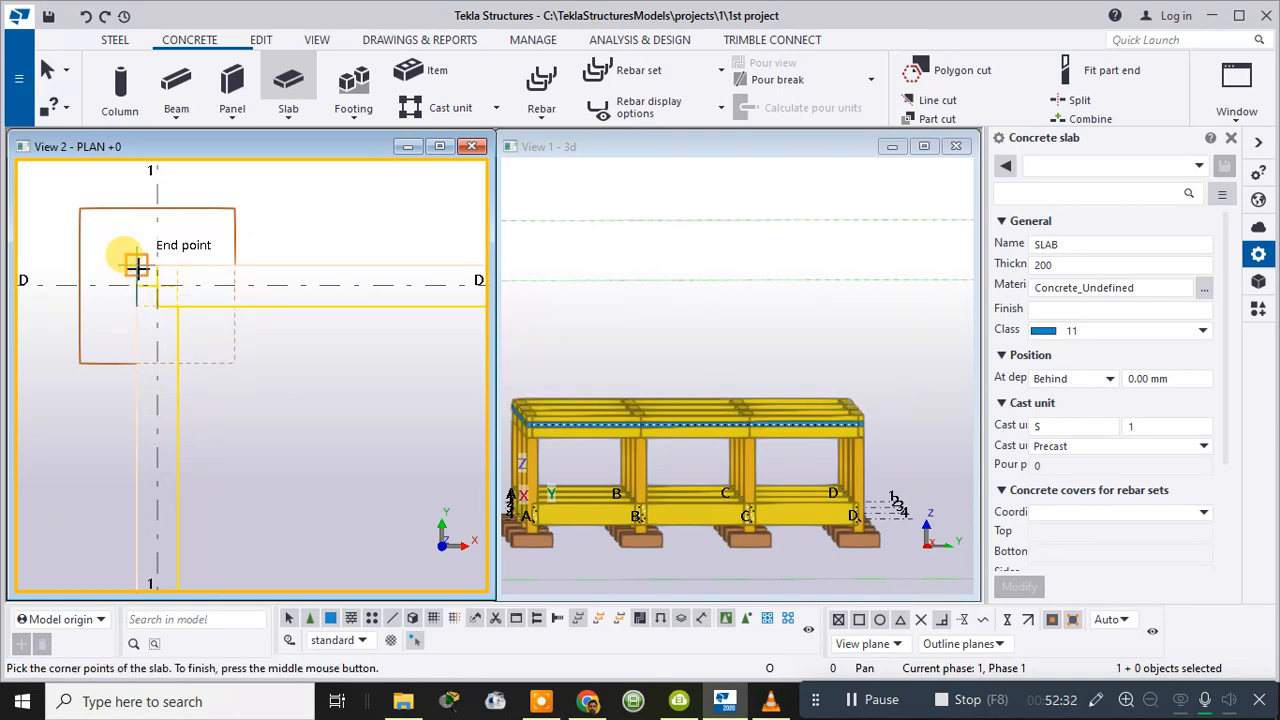
scroll(137, 268, "down", 3)
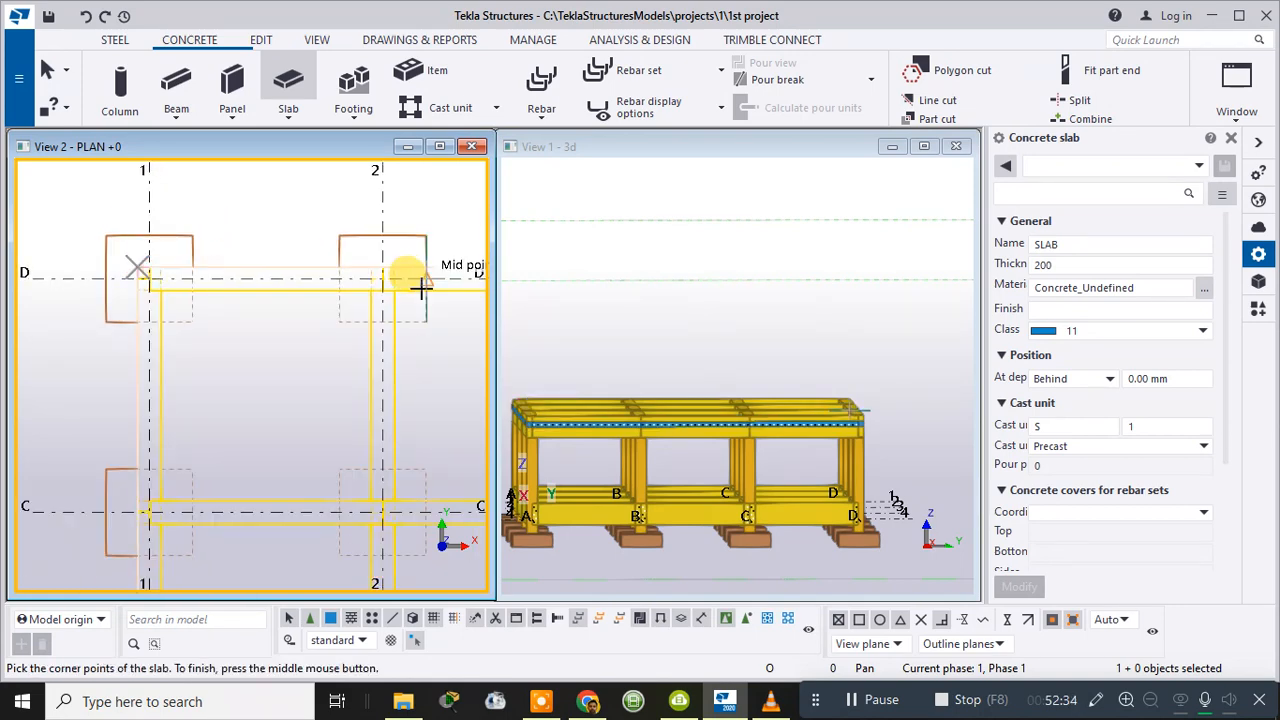
key("Escape")
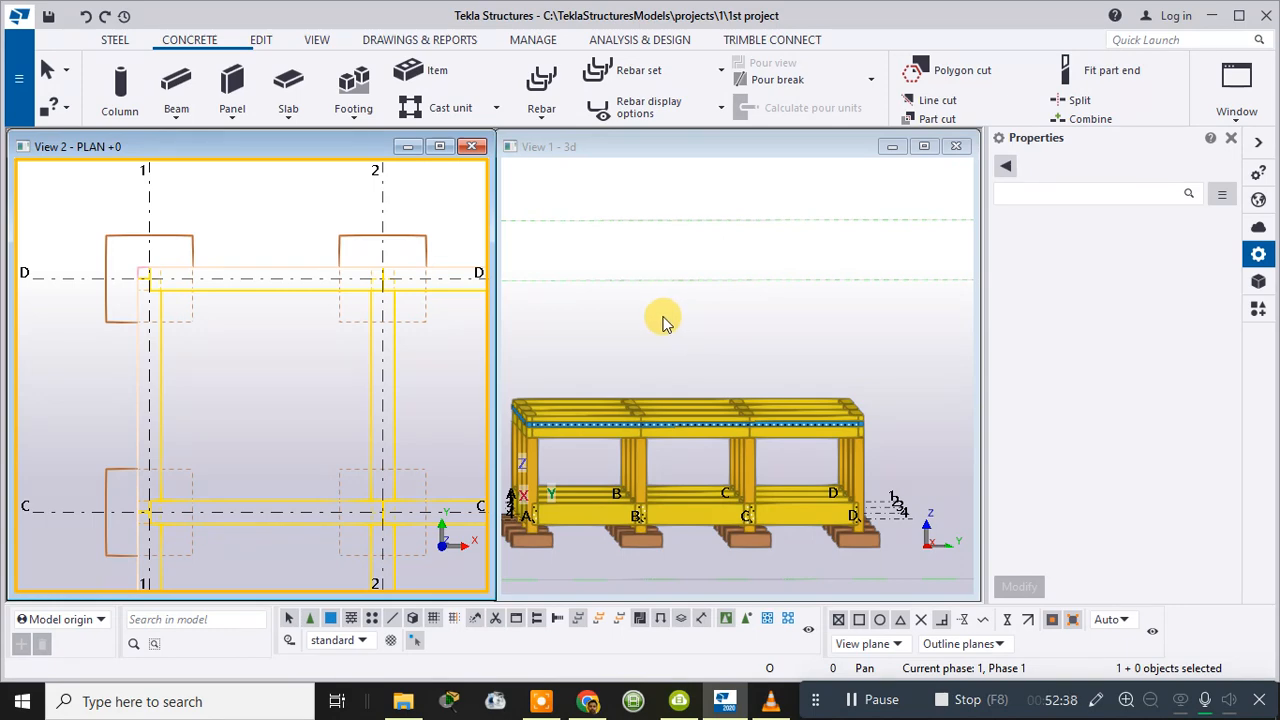
- Select the new slab in the 3D view and choose Global as the coordinate setting of its concrete covers for rebar sets
middle_click_drag(663, 320, 789, 211, "ctrl")
scroll(725, 281, "up", 3)
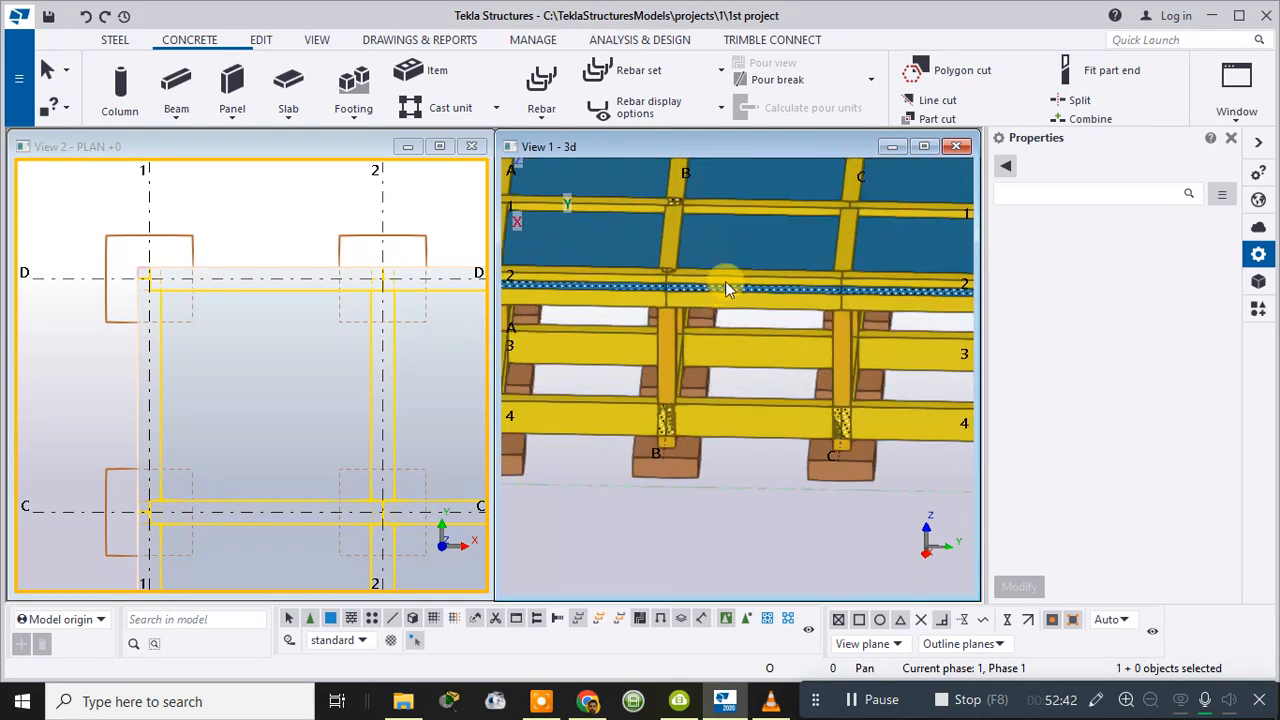
scroll(725, 281, "up", 2)
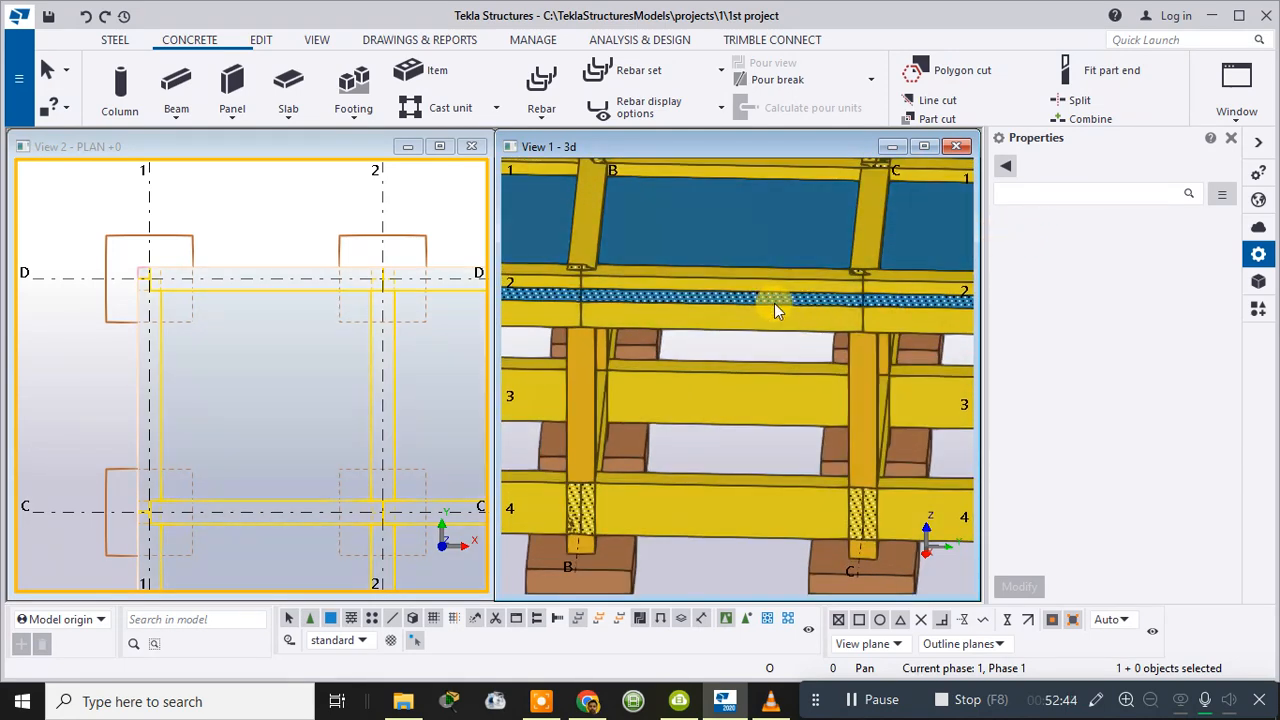
scroll(774, 301, "down", 5)
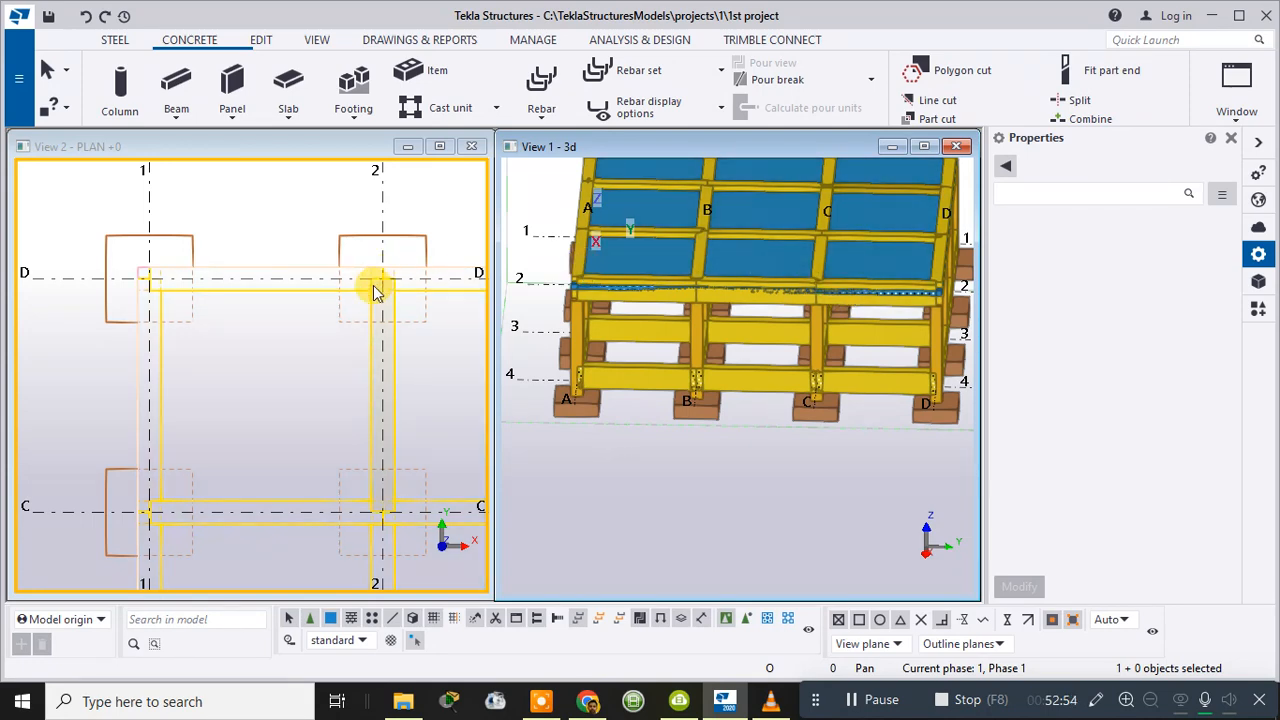
left_click(257, 331)
left_click(641, 259)
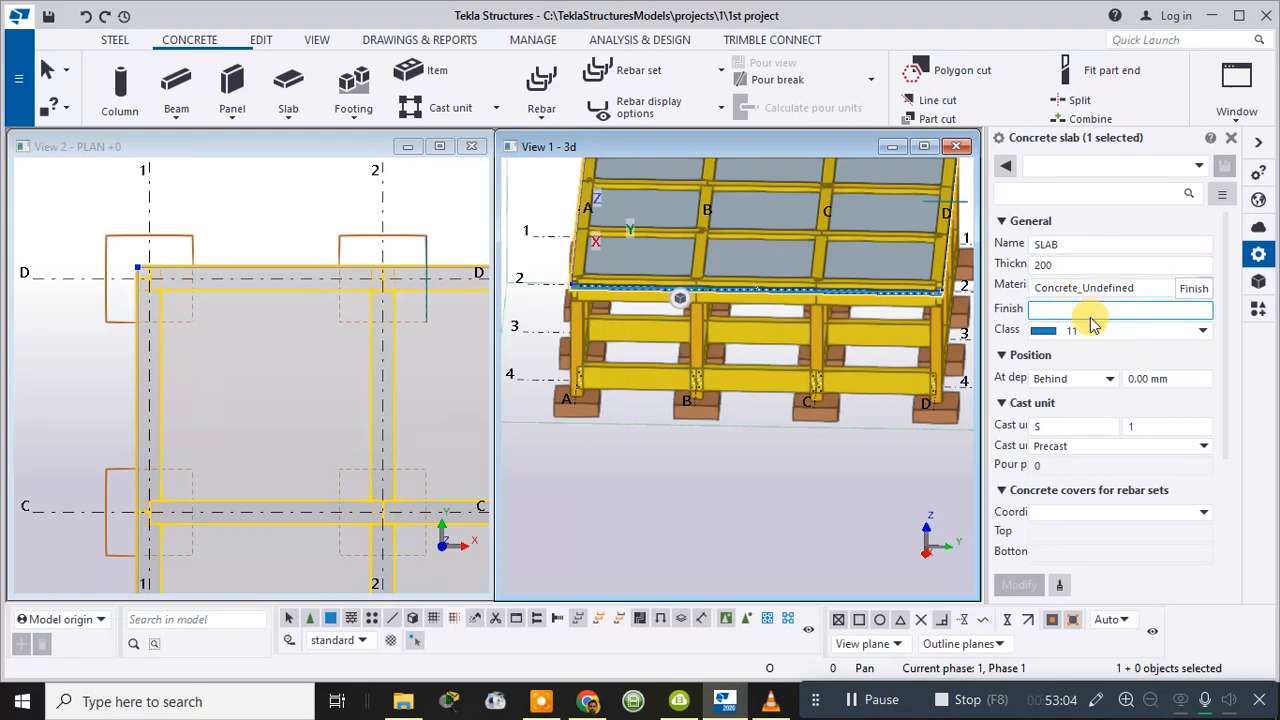
scroll(1092, 323, "down", 3)
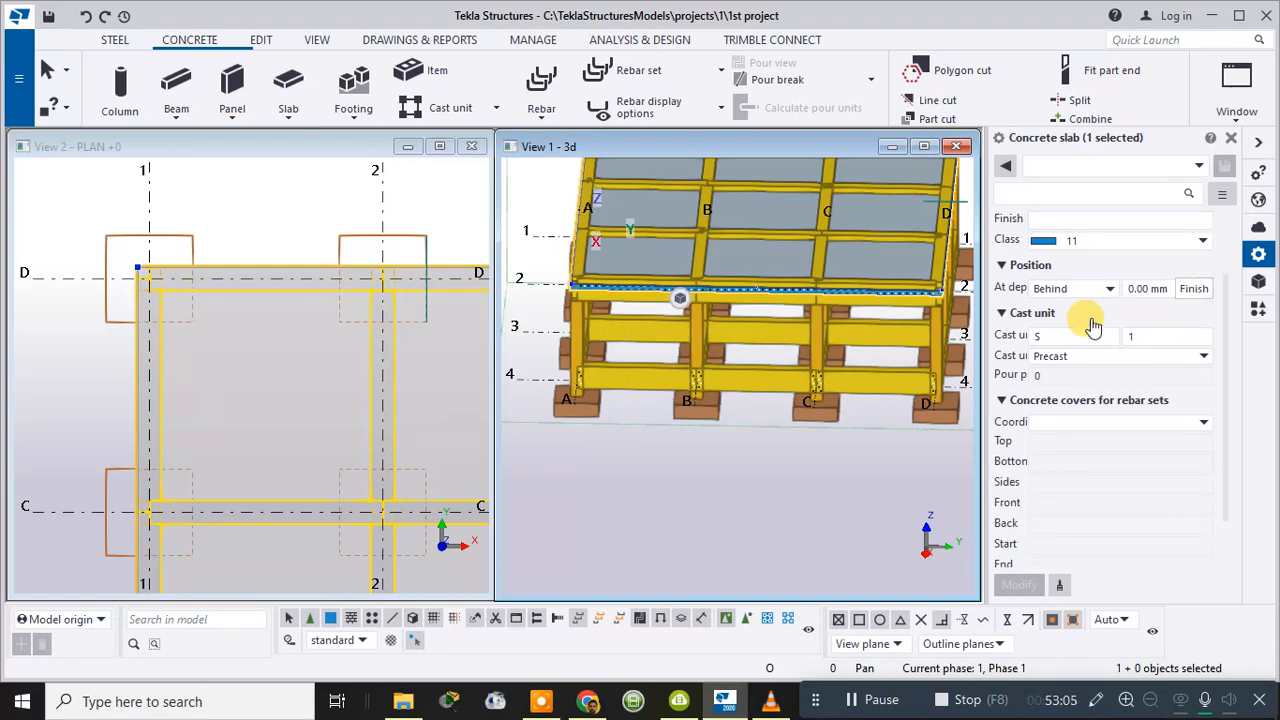
left_click(1068, 424)
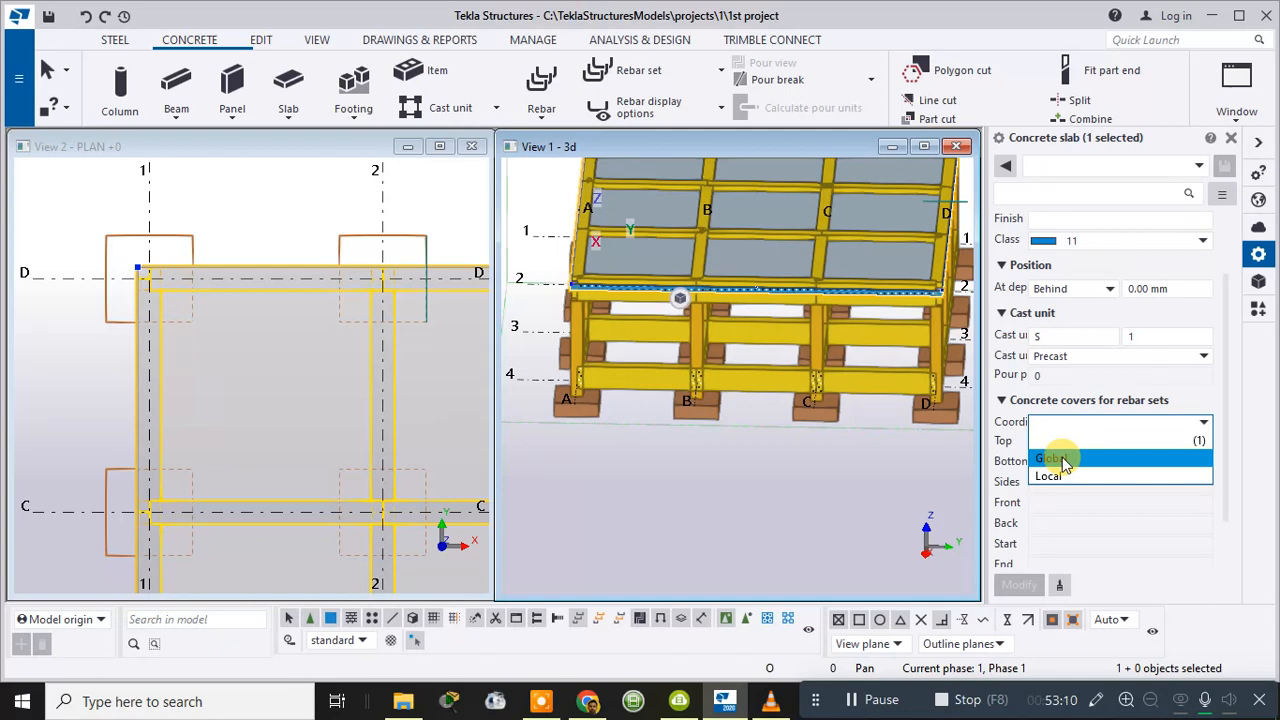
left_click(1052, 459)
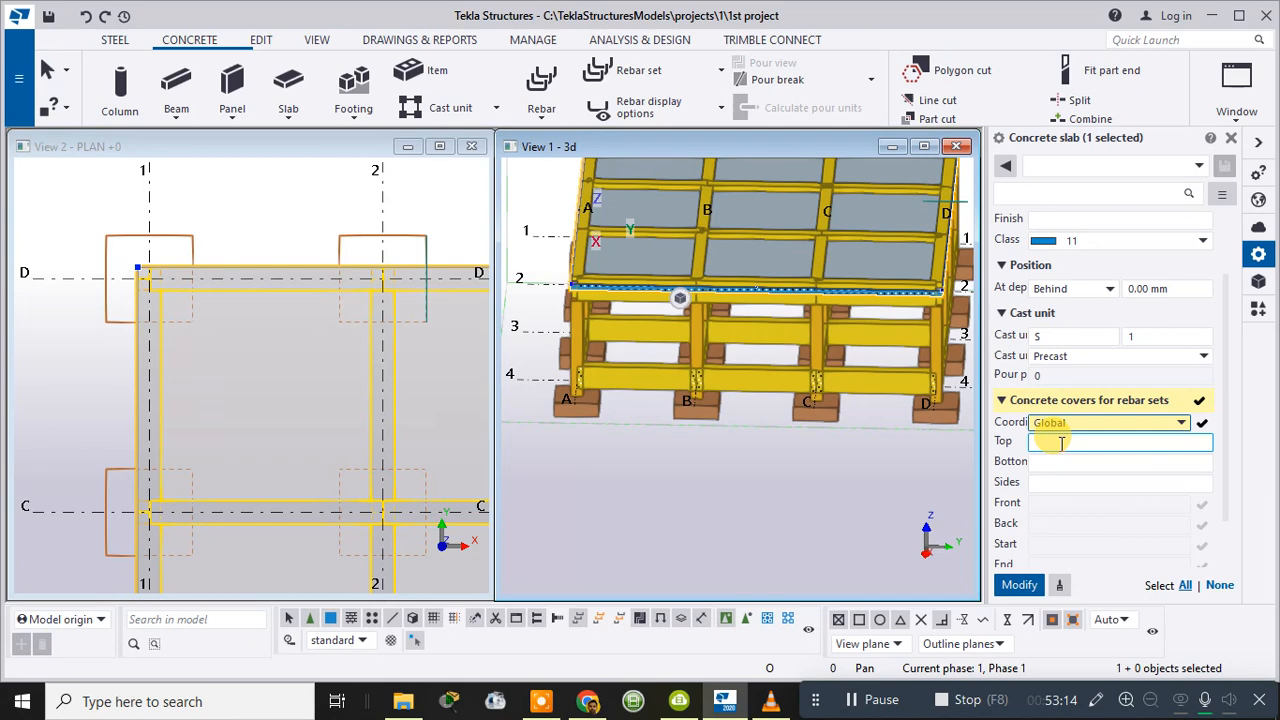
scroll(1058, 465, "down", 2)
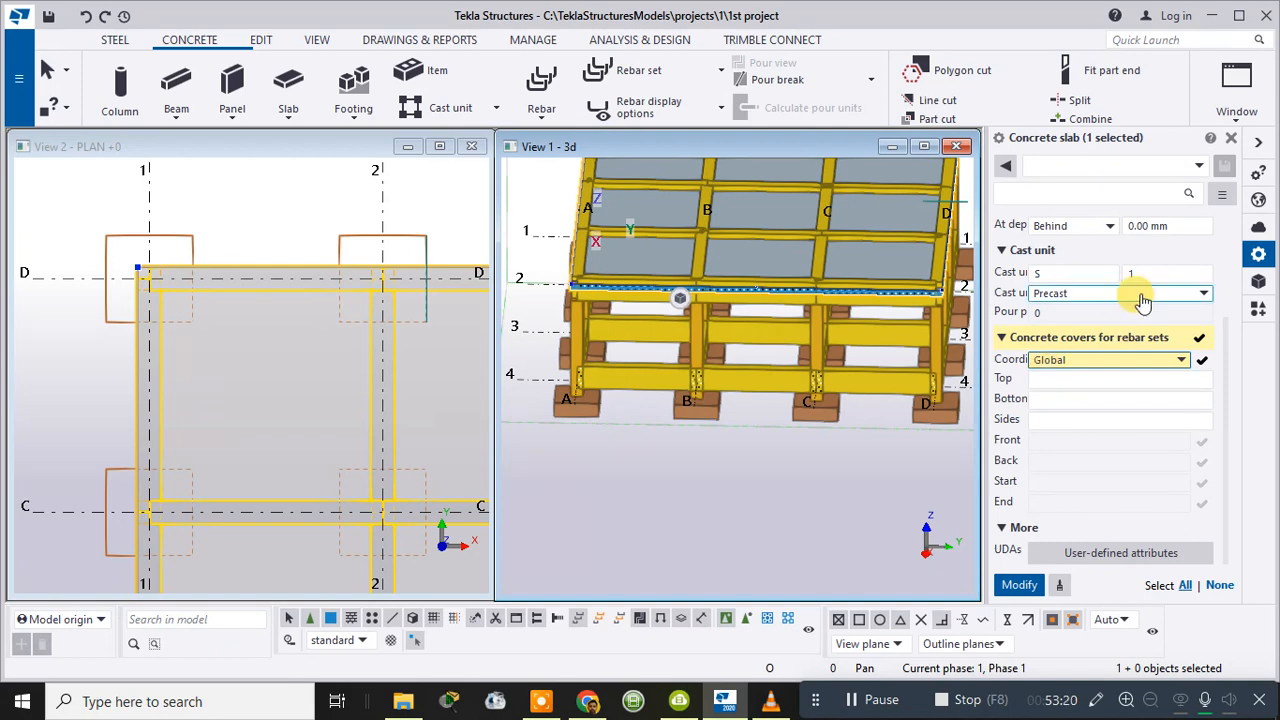
- Set the slab's depth position to Front and apply the property changes to it
scroll(1113, 345, "up", 3)
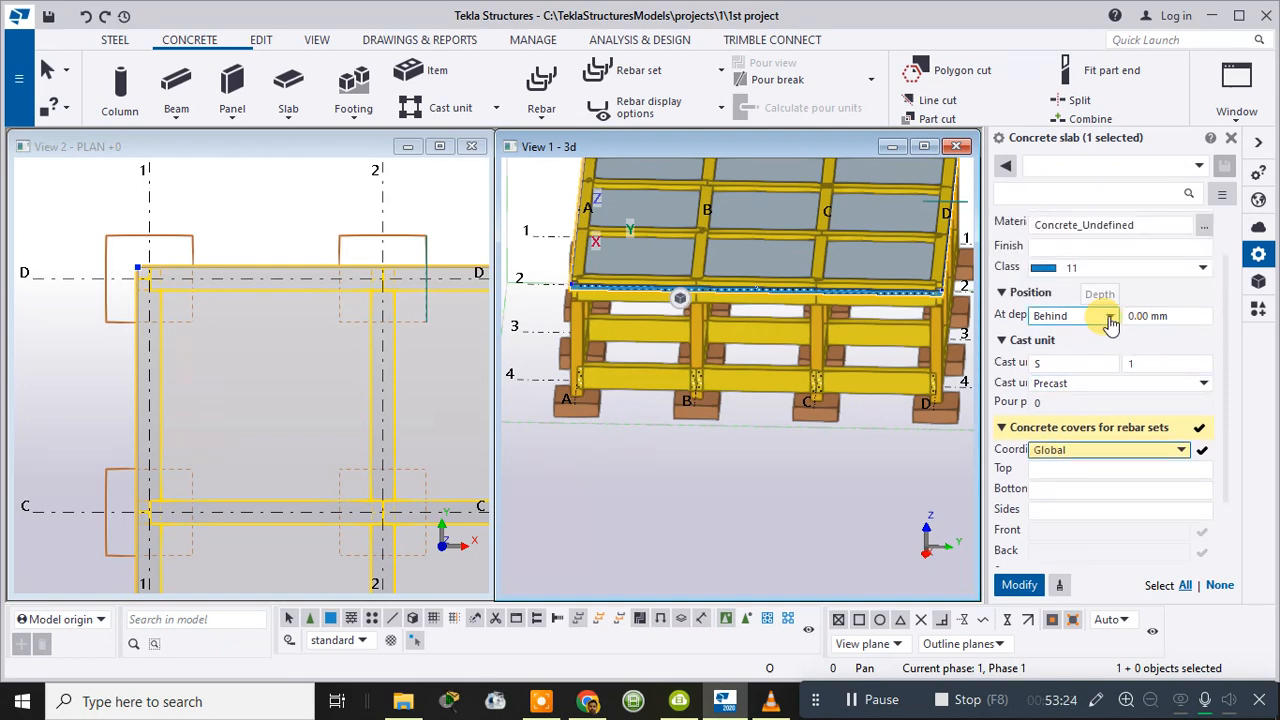
left_click(1108, 316)
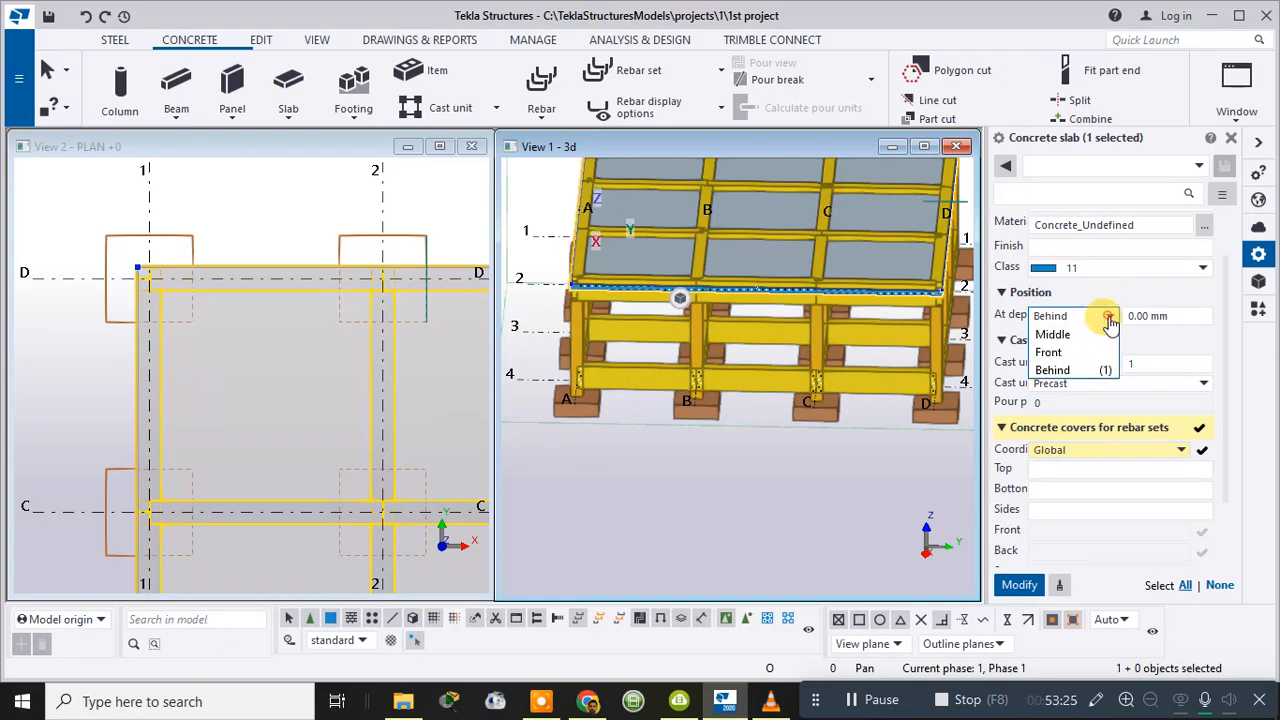
left_click(1071, 352)
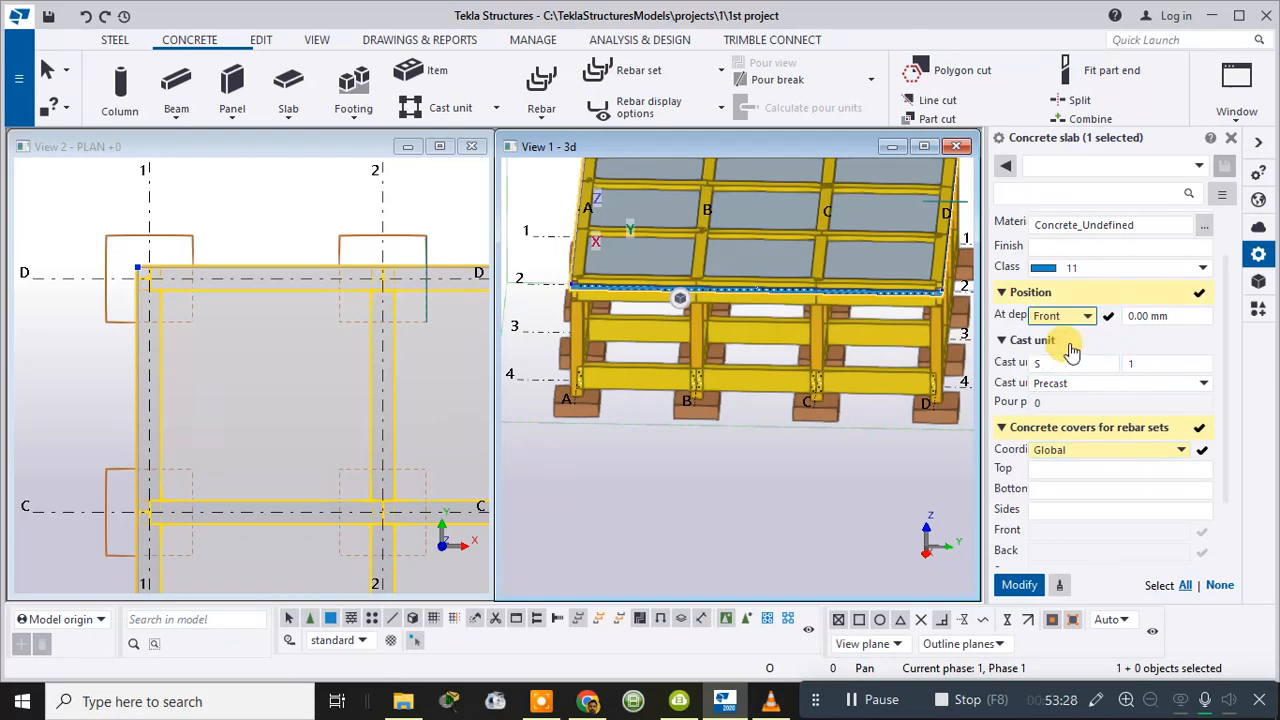
left_click(1022, 585)
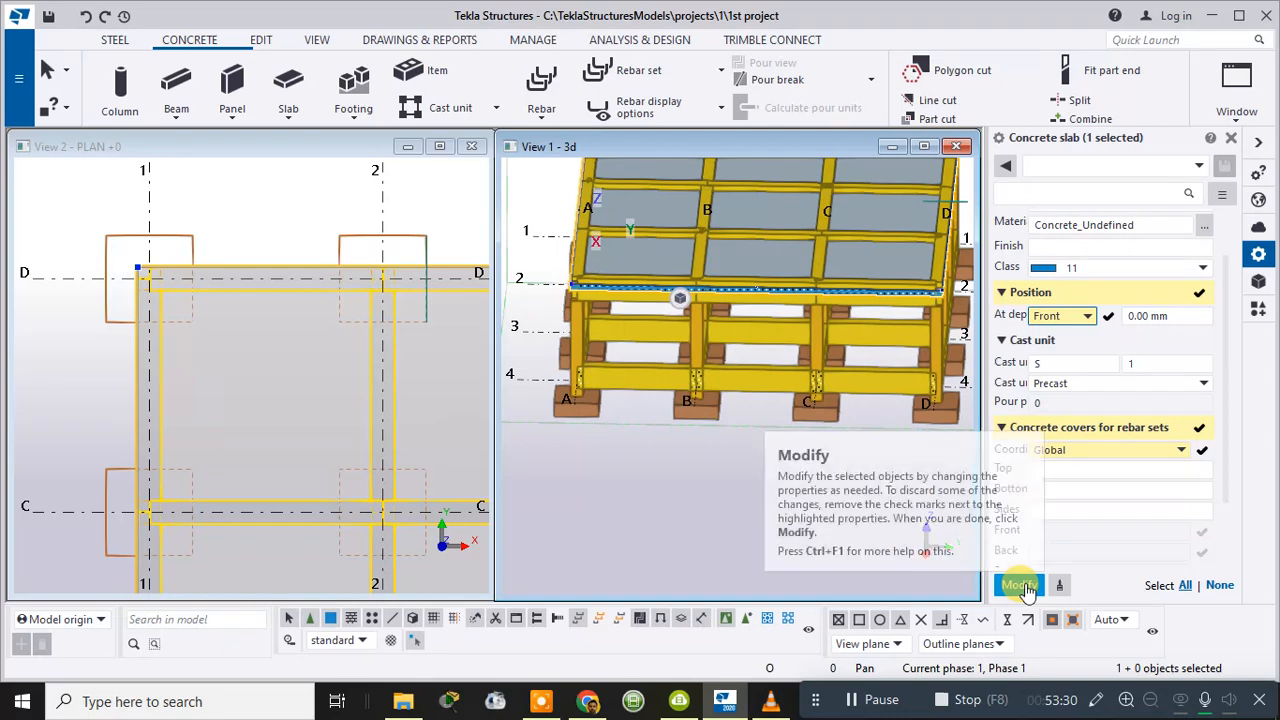
left_click(1020, 585)
left_click(757, 500)
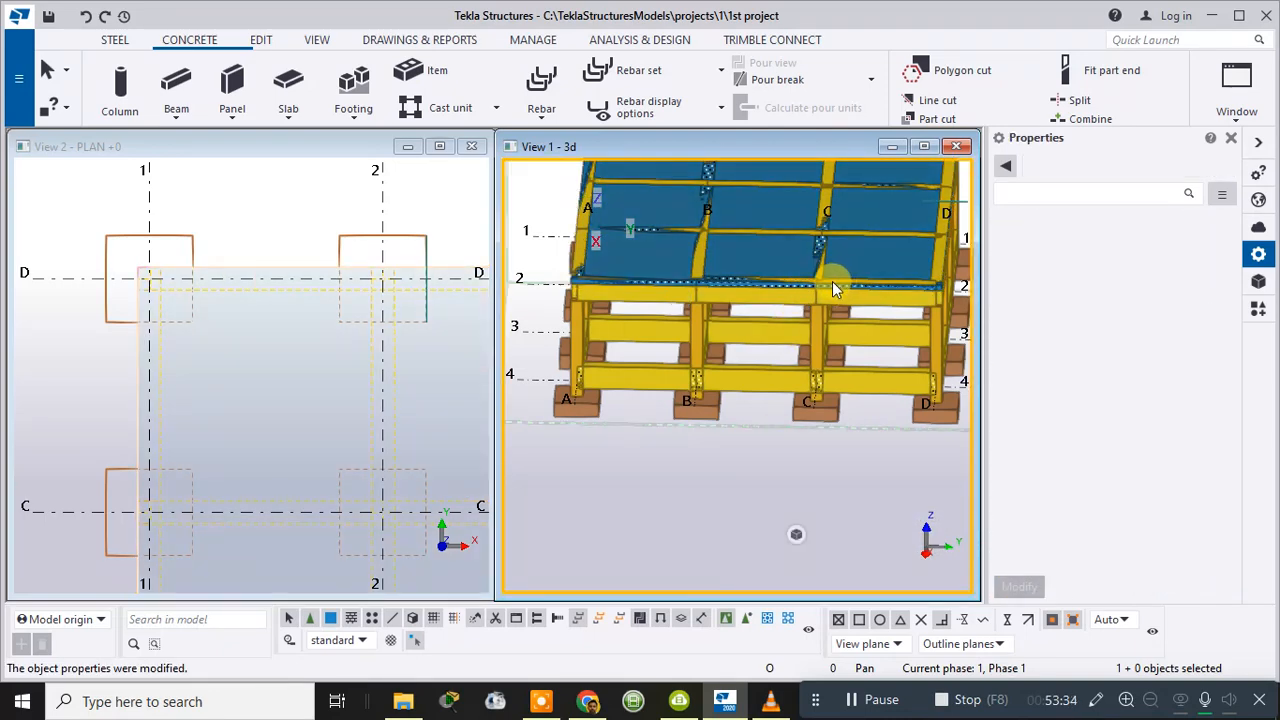
- Set the slab's depth offset to 100 mm with the Front position kept, and apply the change
middle_click_drag(842, 239, 908, 217, "ctrl")
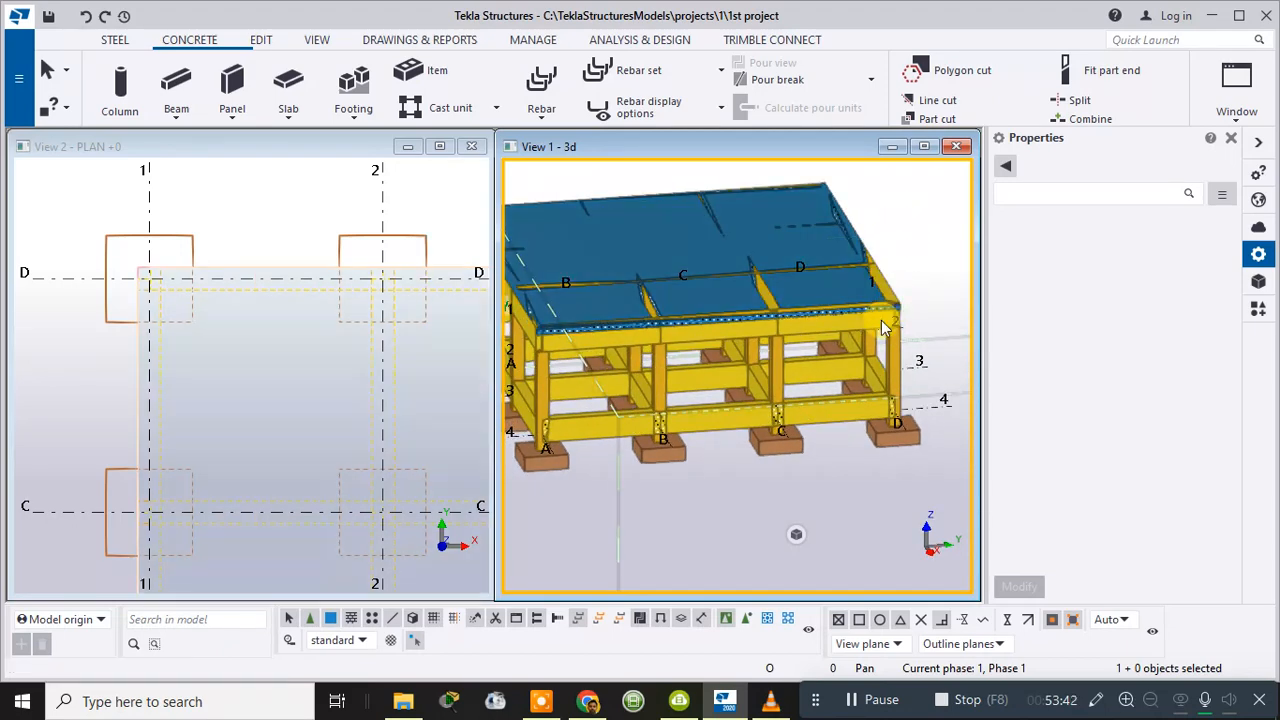
middle_click_drag(918, 272, 890, 281, "ctrl")
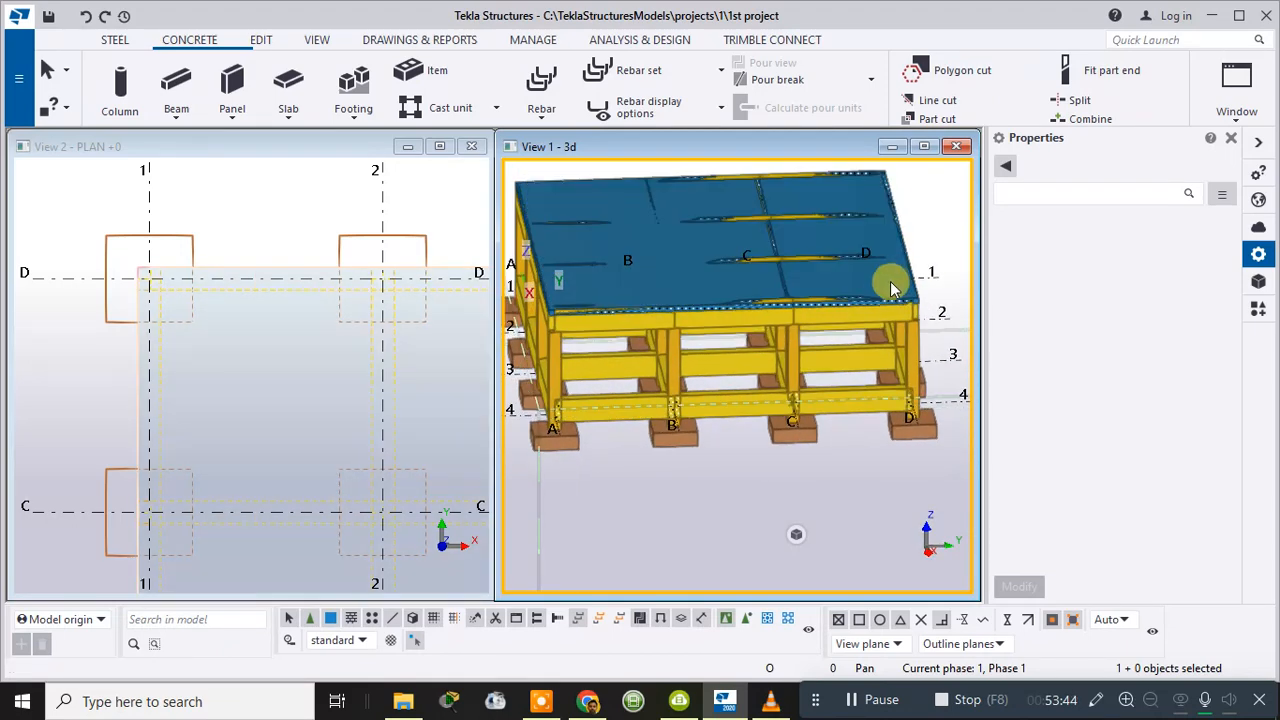
left_click(872, 287)
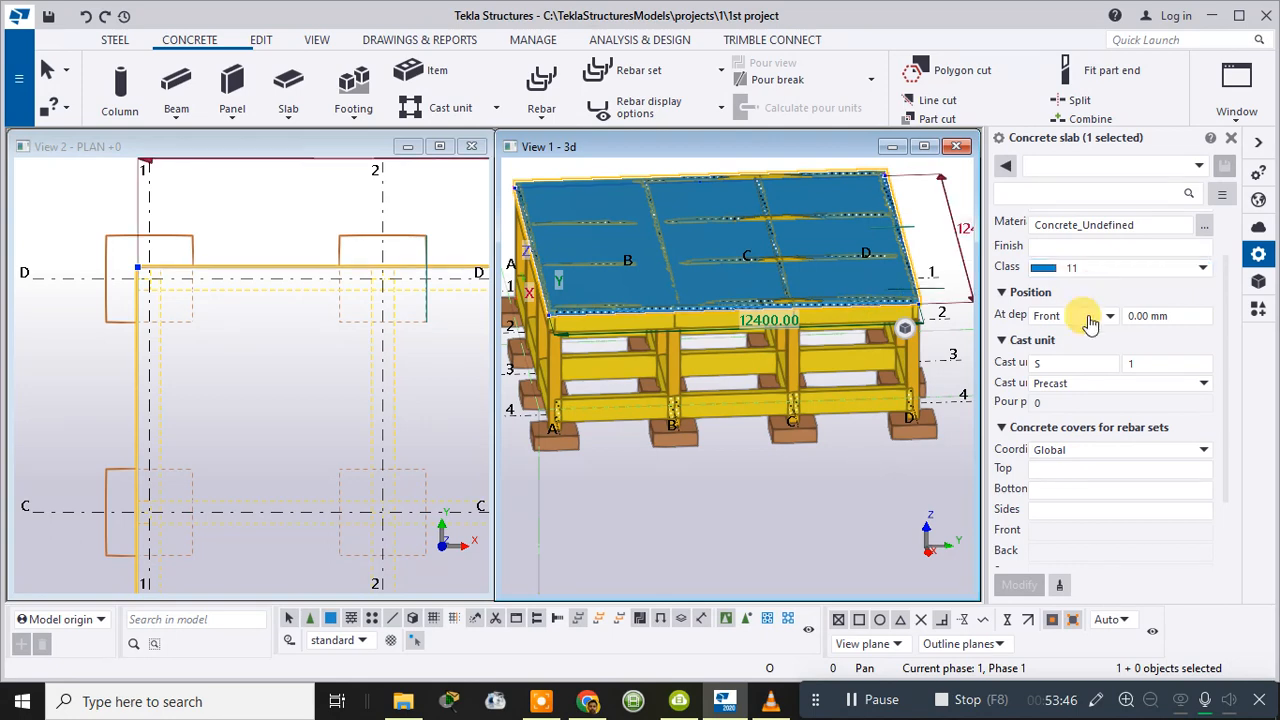
left_click(1156, 317)
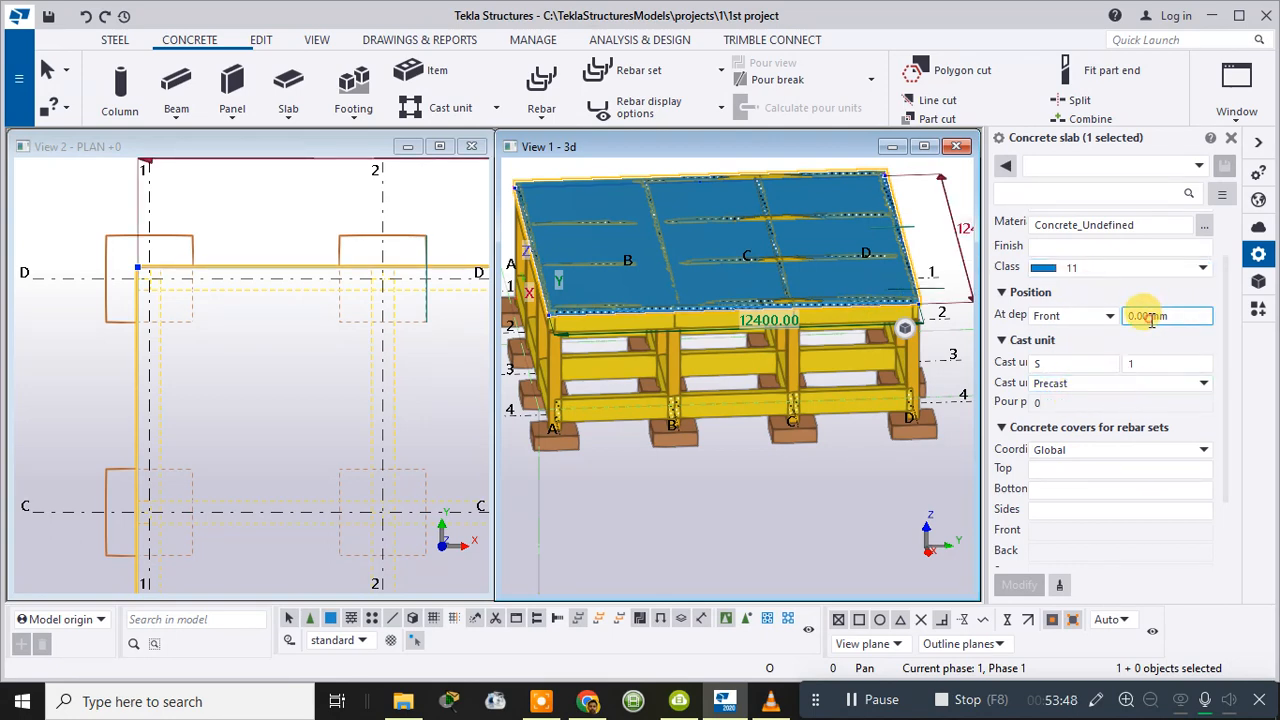
double_click(1152, 318)
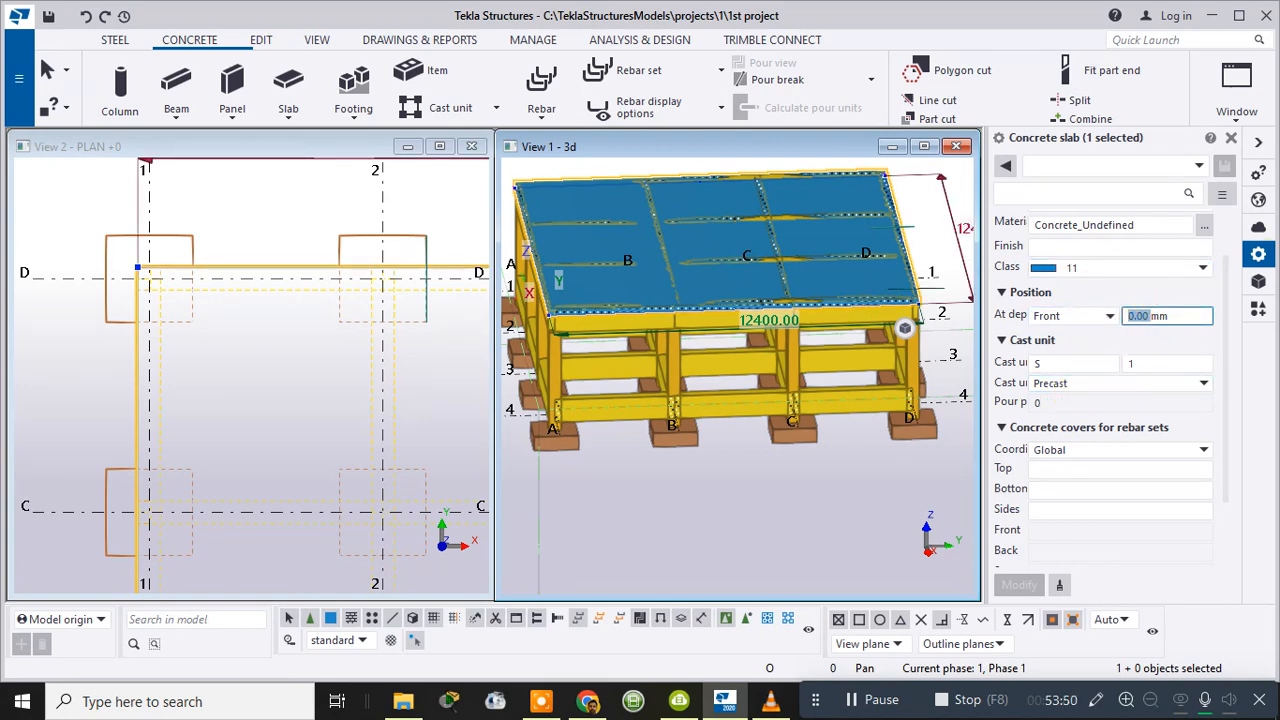
type("10")
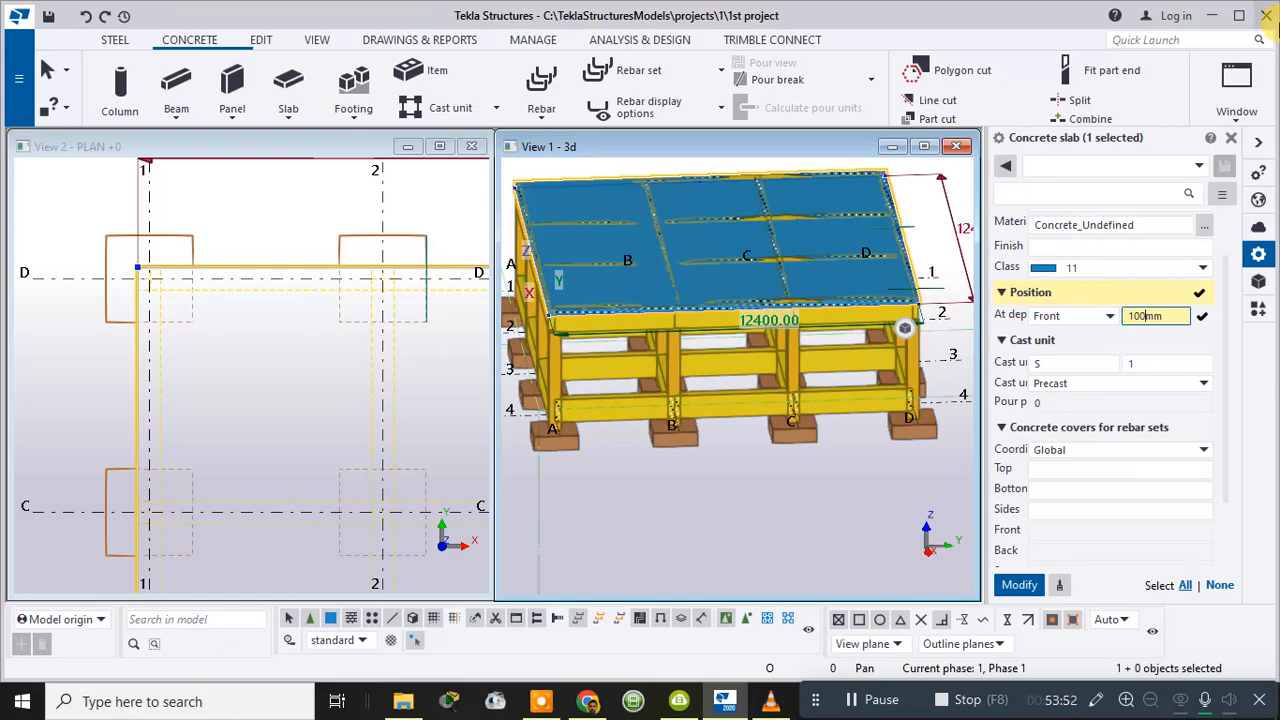
left_click(1020, 586)
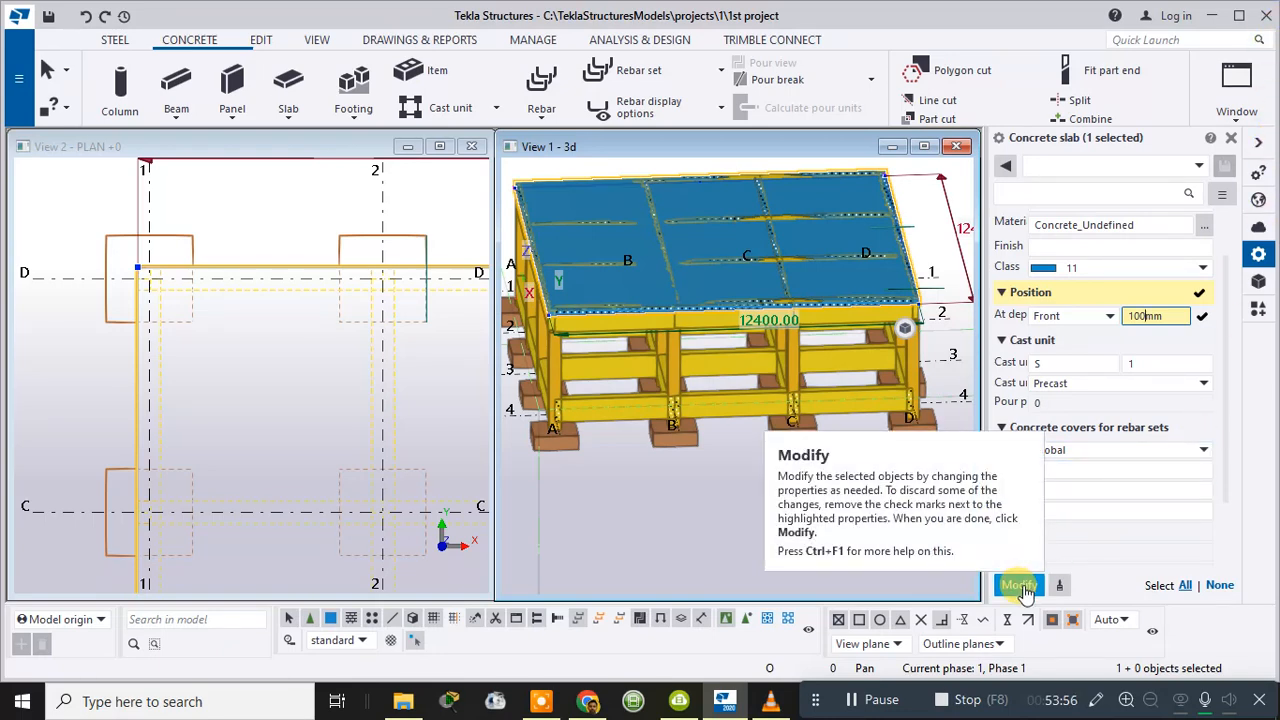
left_click(1020, 586)
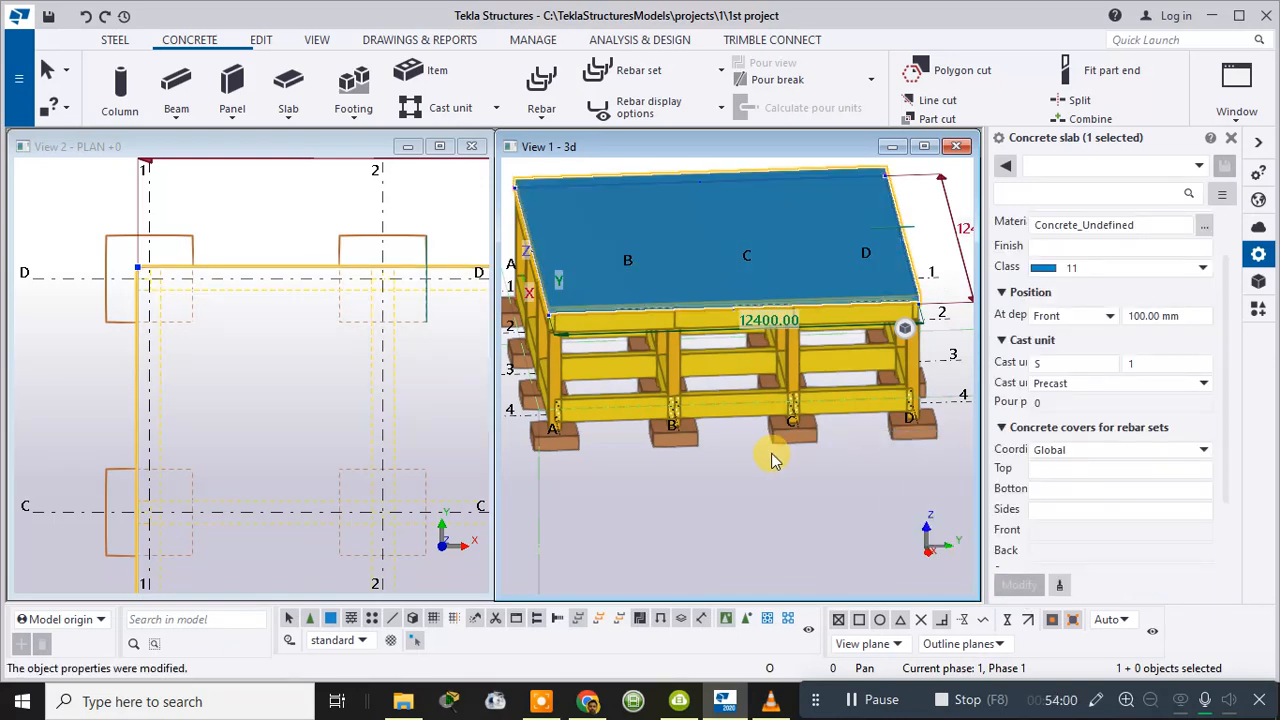
- Examine how the slab sits on the beams and how the footings lie below the frame, in the 3D and plan views
middle_click_drag(772, 490, 769, 419, "ctrl")
scroll(745, 360, "up", 10)
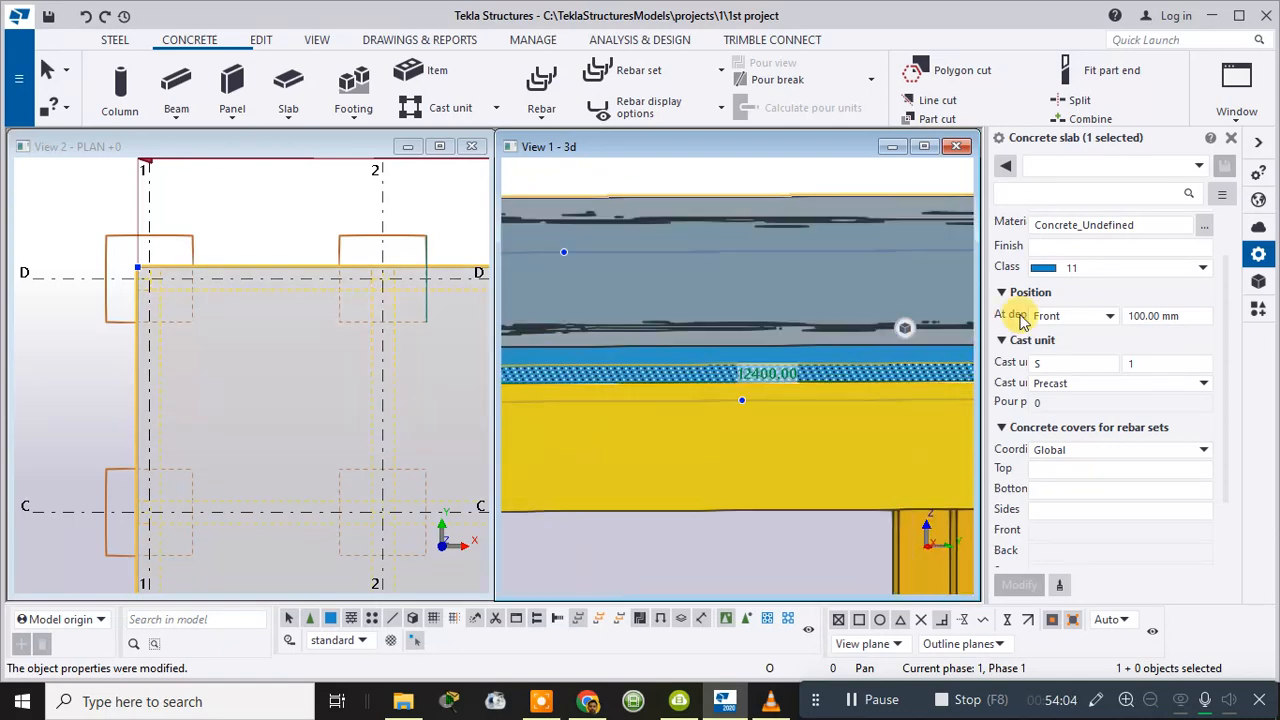
scroll(804, 374, "down", 10)
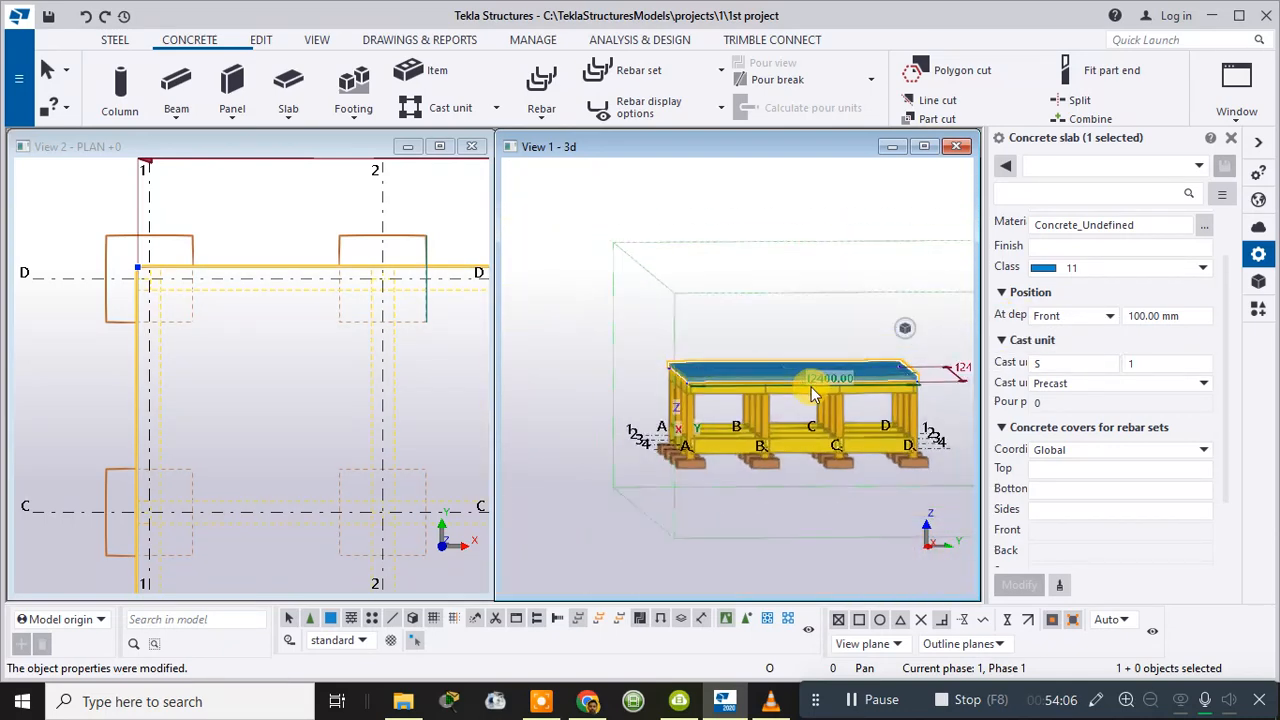
middle_click_drag(925, 412, 938, 458, "ctrl")
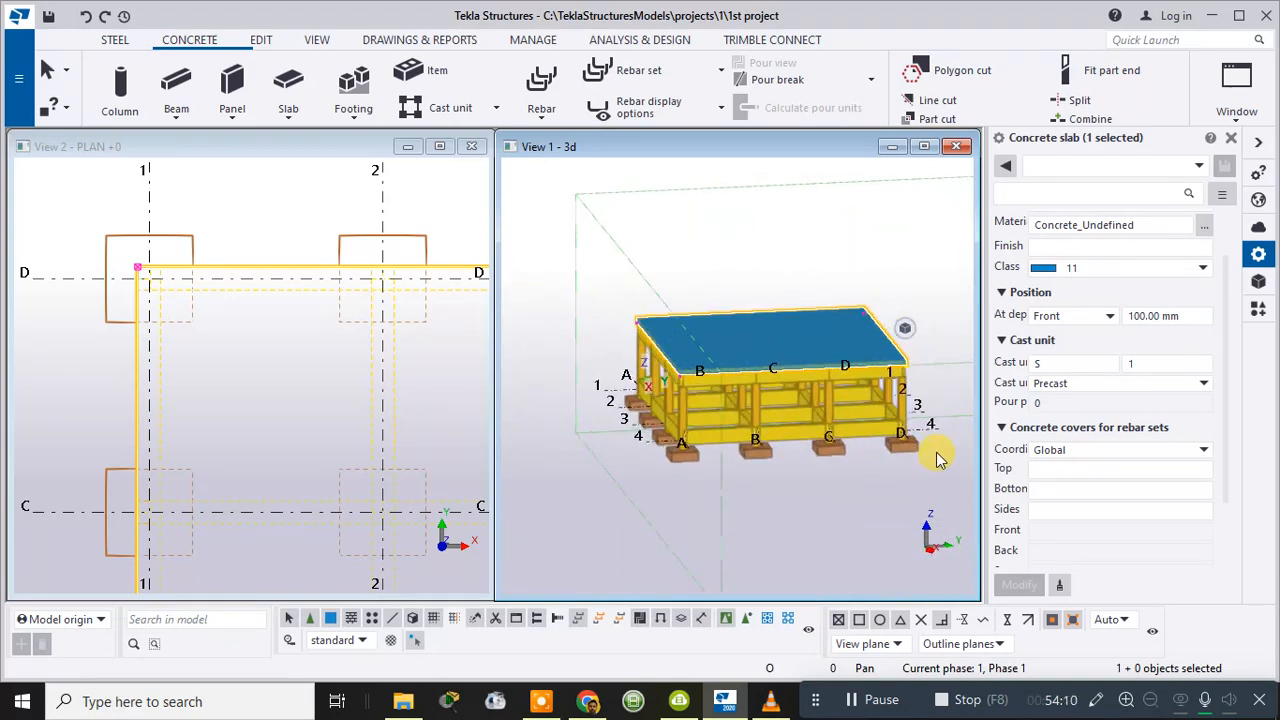
scroll(423, 357, "down", 5)
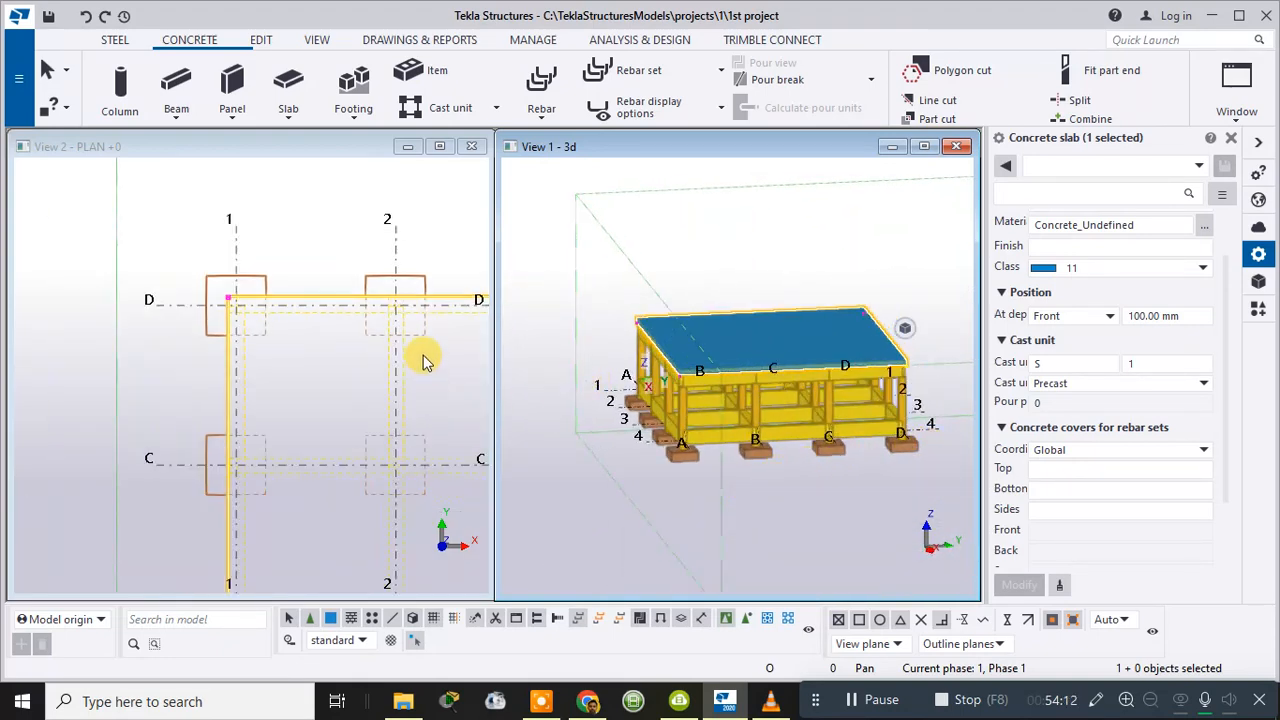
middle_click_drag(374, 357, 246, 297)
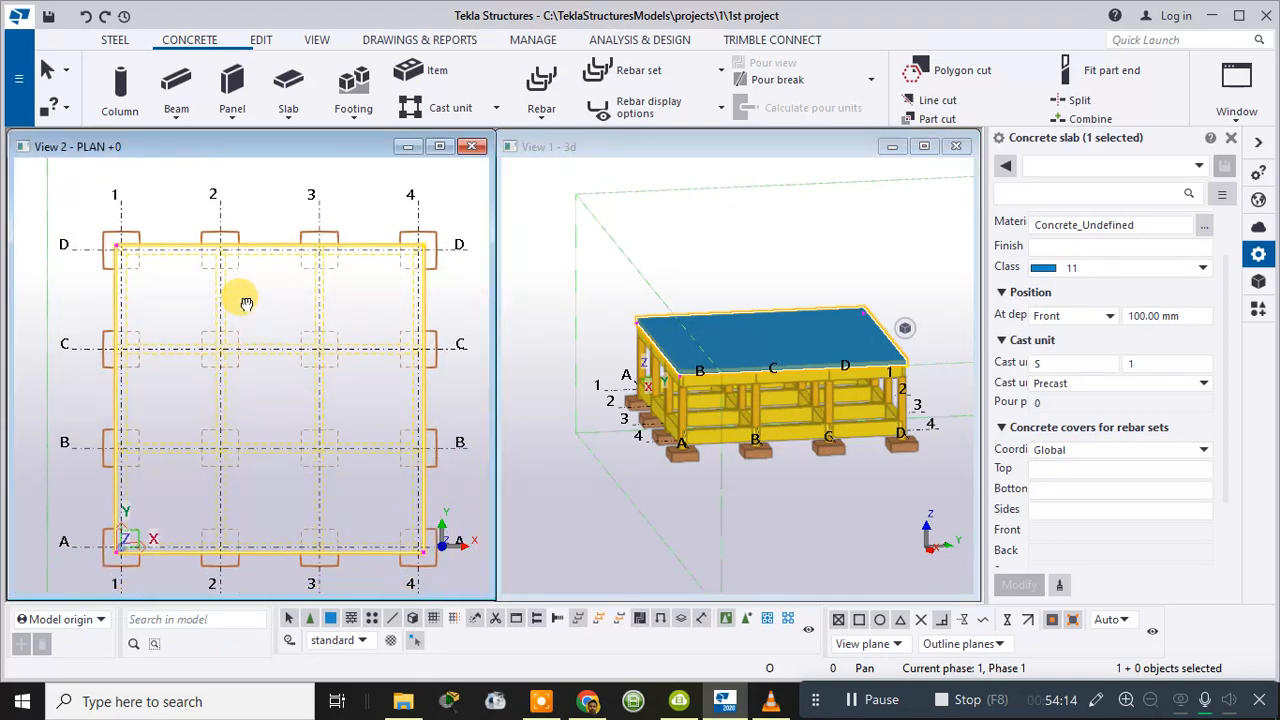
left_click(785, 520)
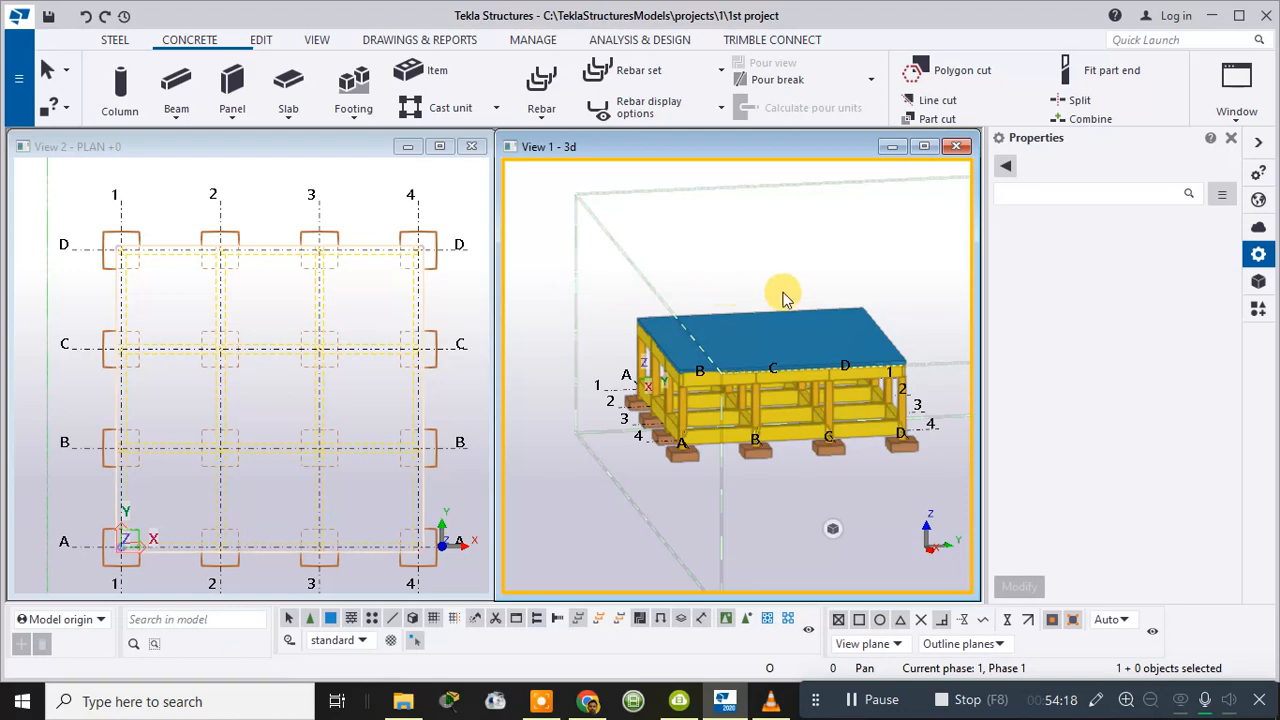
middle_click_drag(780, 276, 715, 229)
scroll(650, 415, "up", 4)
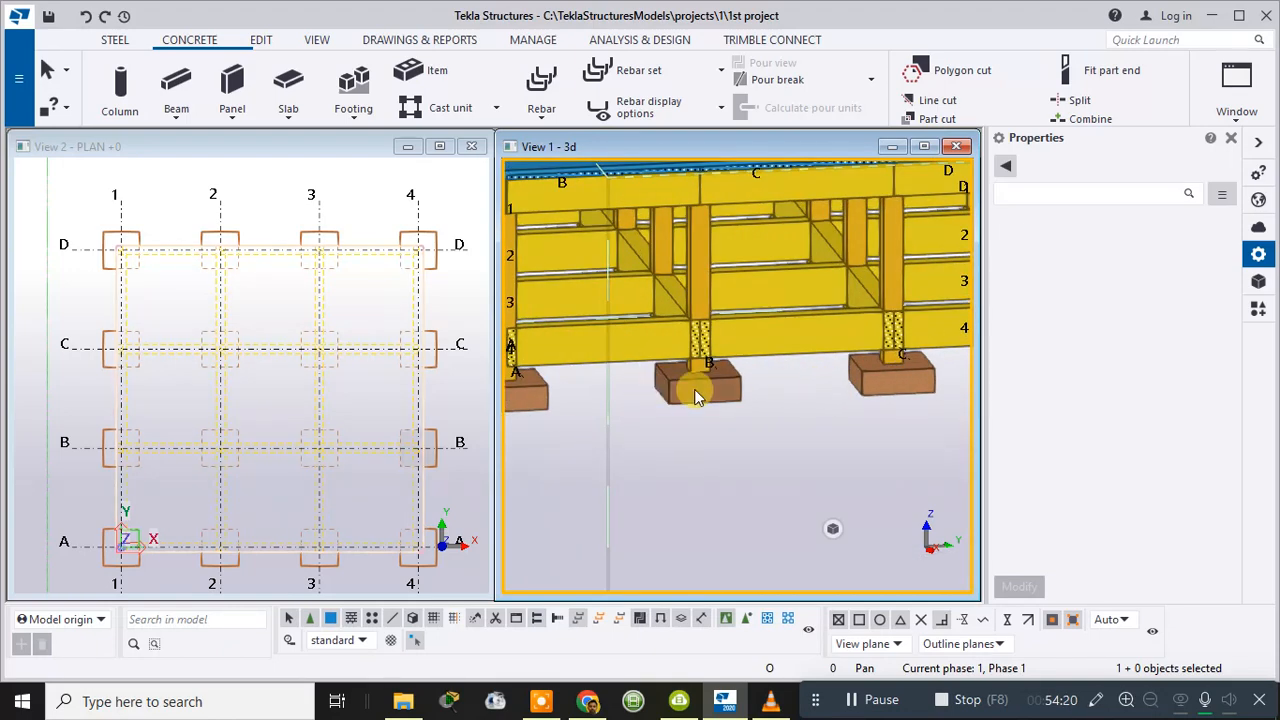
scroll(688, 400, "down", 1)
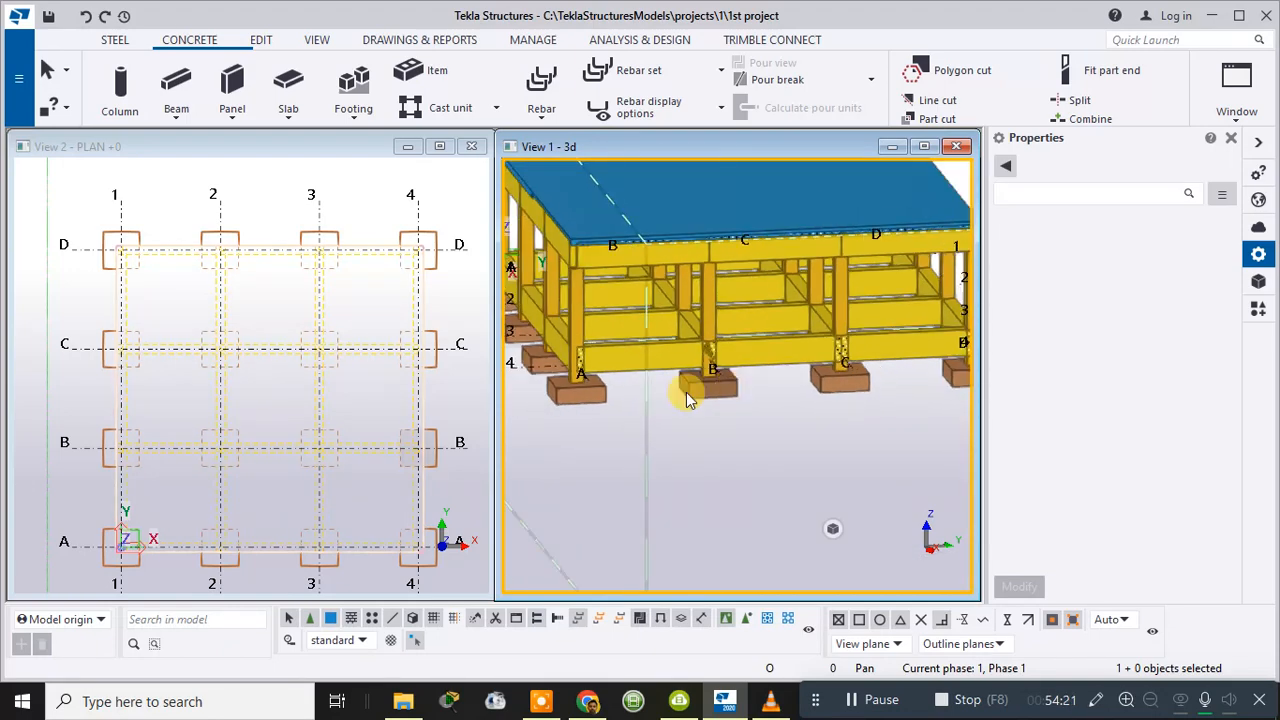
left_click(578, 392)
left_click(635, 418)
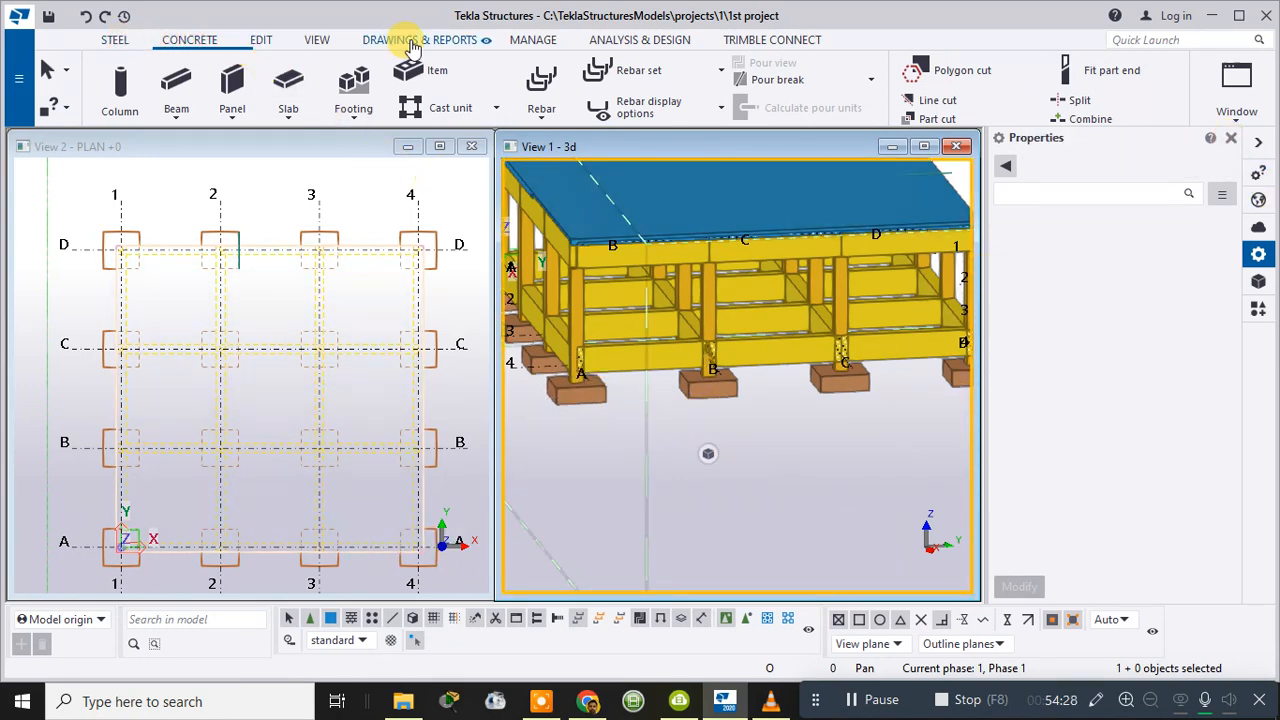
- Try to switch the part rendering of the 3D view to Parts wireframe
left_click(320, 40)
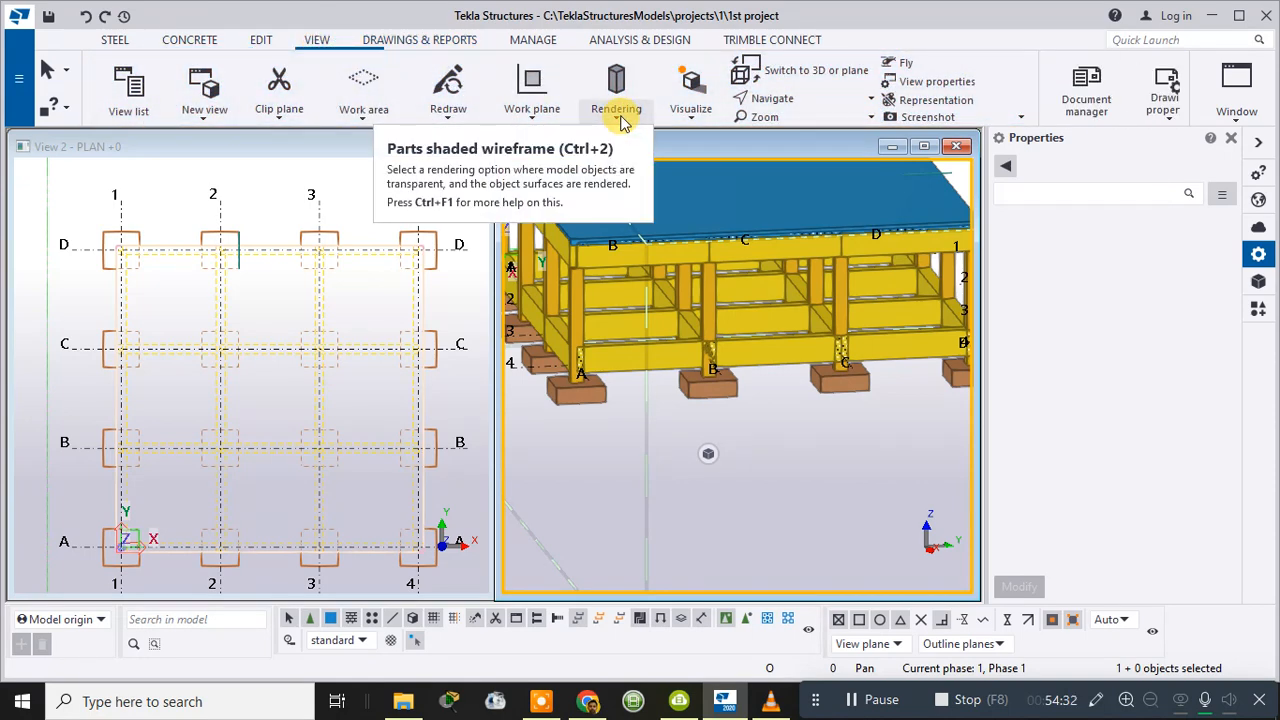
scroll(826, 455, "down", 5)
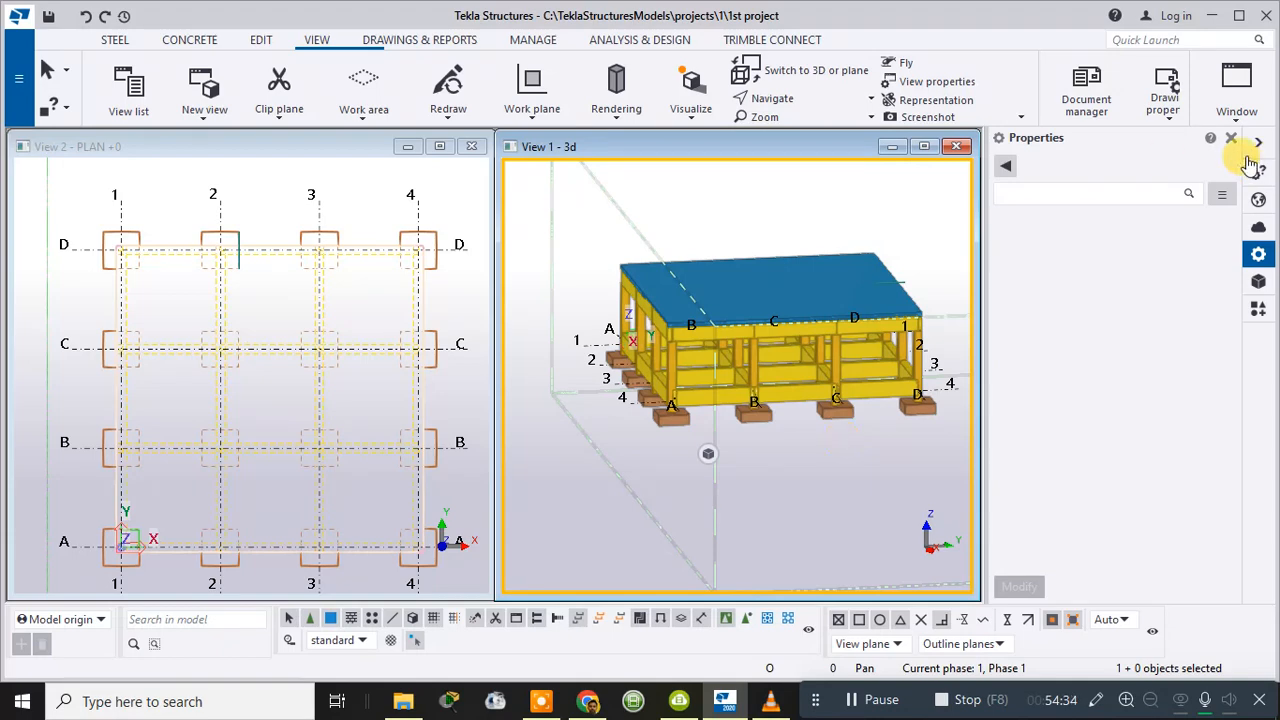
scroll(746, 439, "up", 3)
scroll(745, 440, "up", 2)
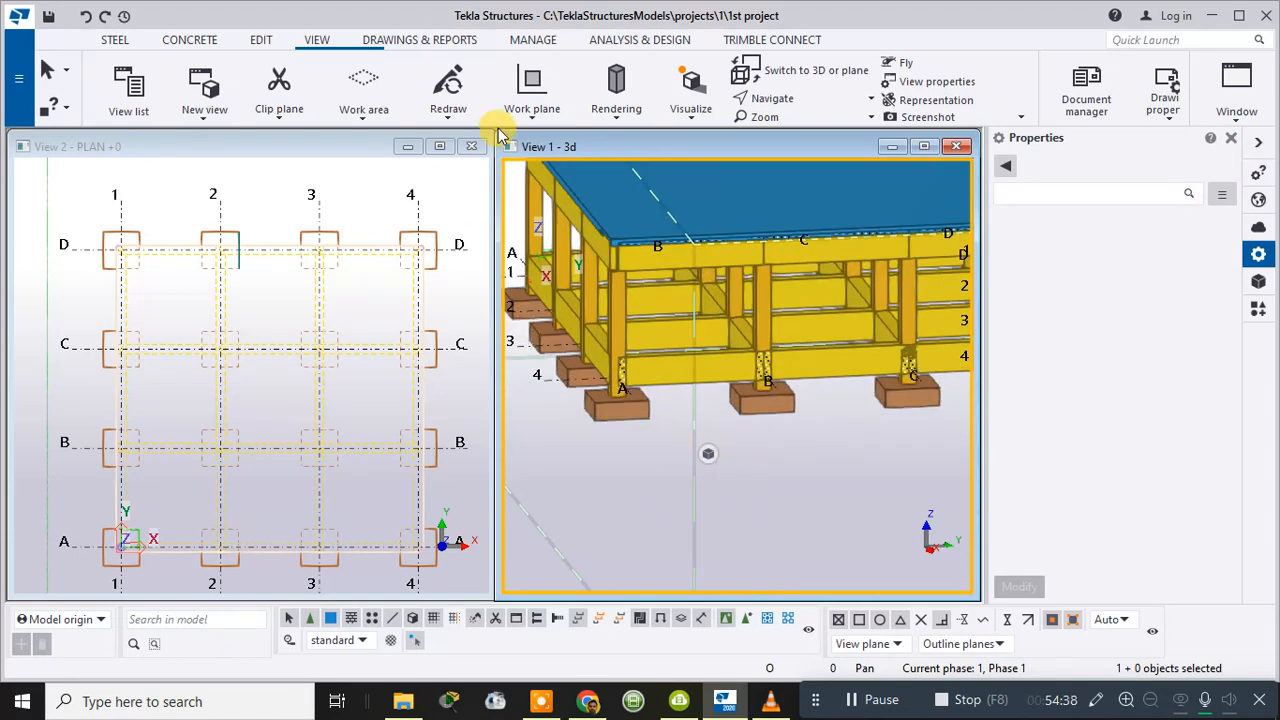
left_click(615, 105)
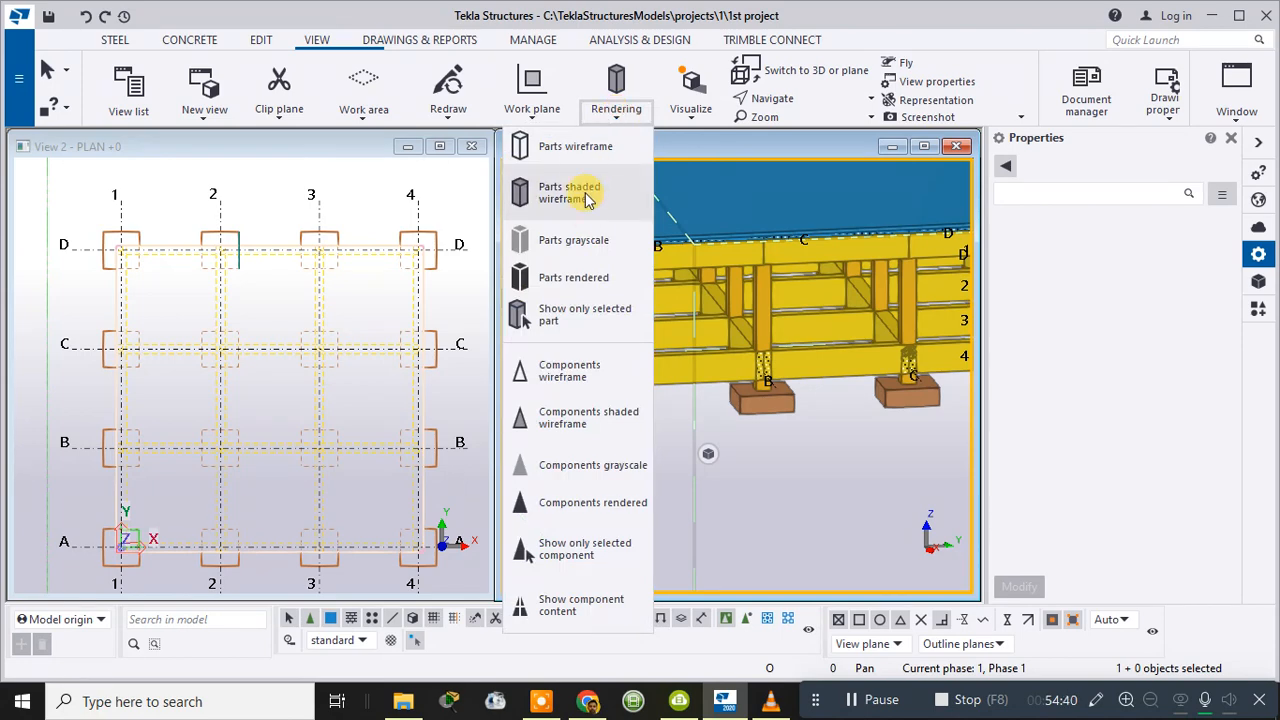
left_click(577, 152)
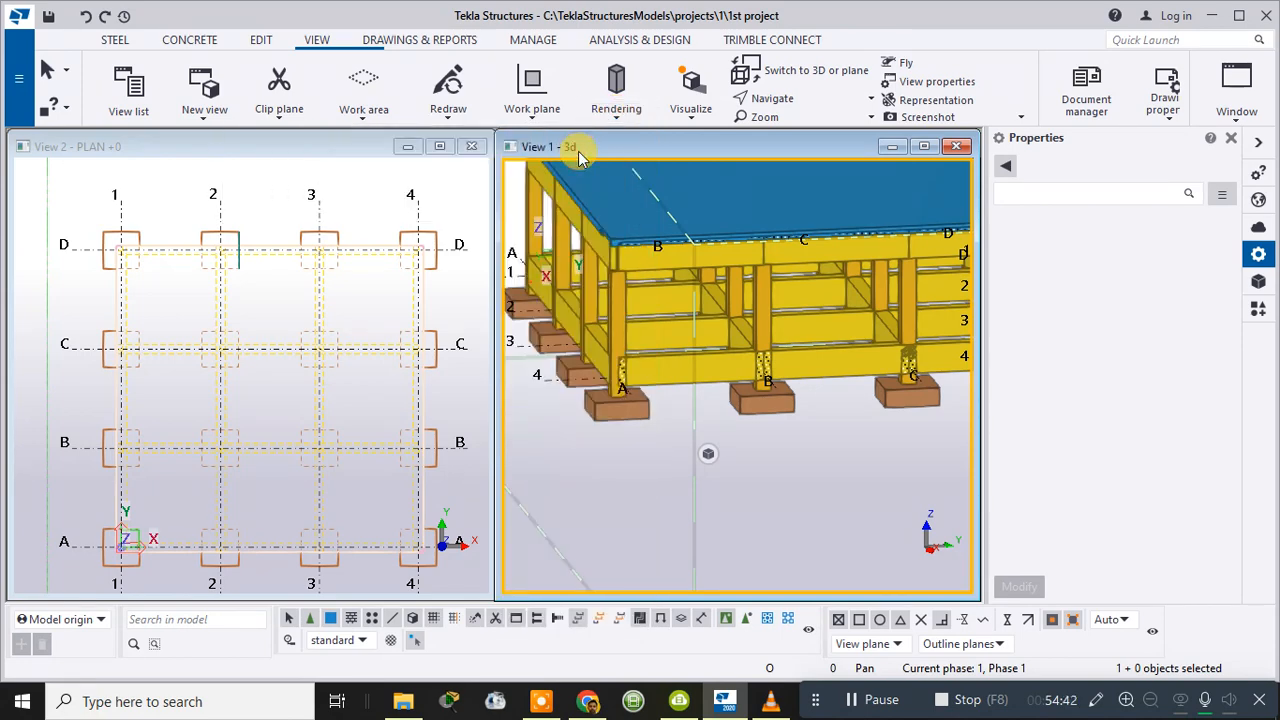
left_click(610, 105)
left_click(592, 150)
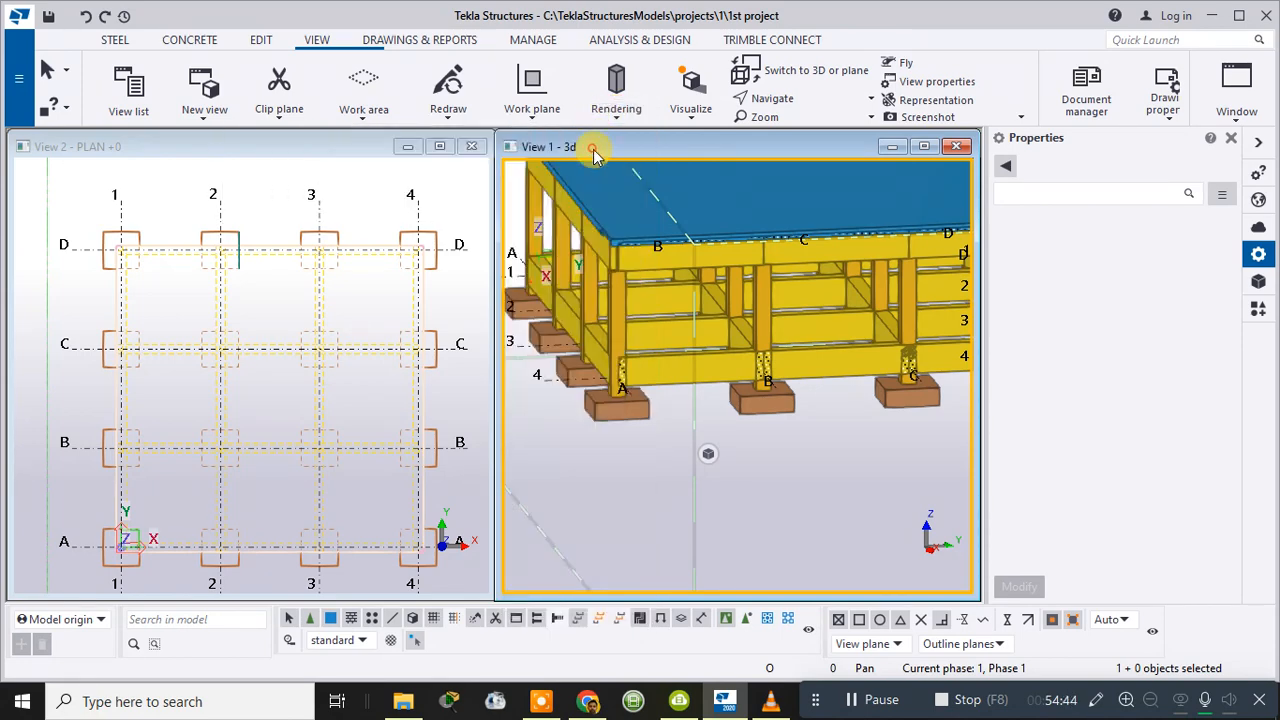
left_click(576, 486)
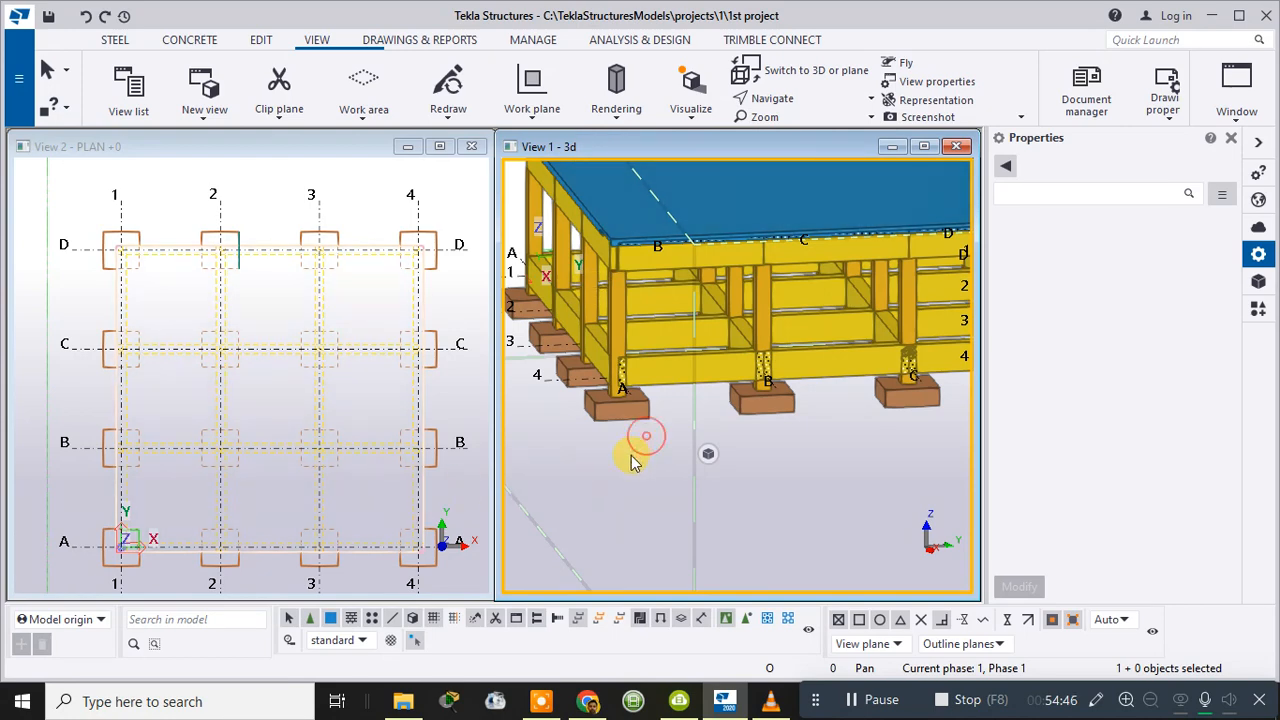
- Display the model in the 3D view with the Parts shaded wireframe rendering
scroll(670, 441, "down", 3)
left_click(612, 114)
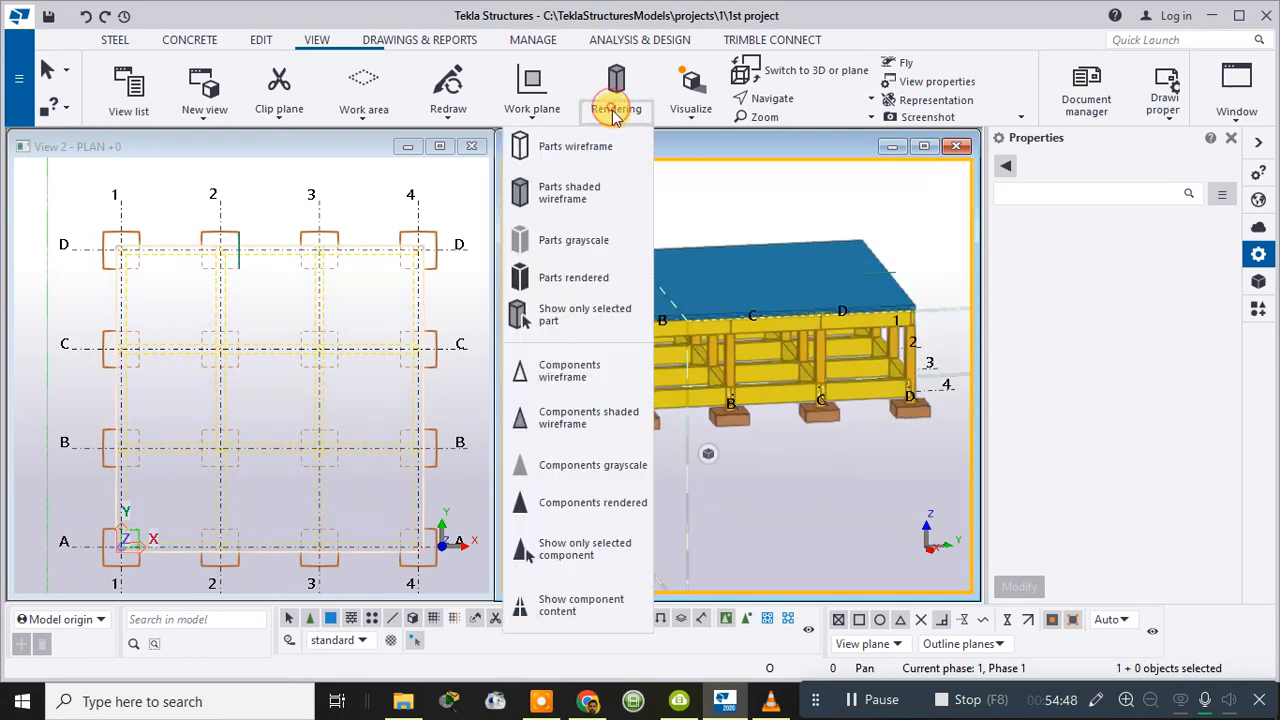
left_click(603, 195)
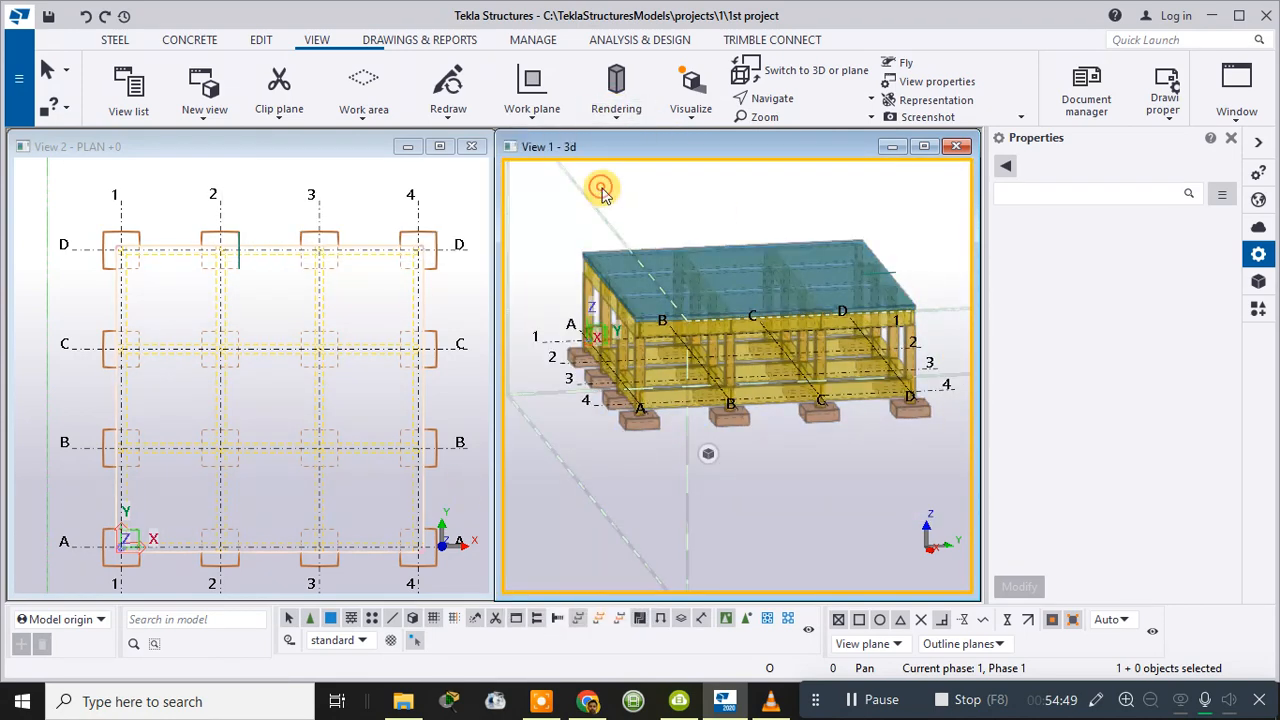
- Set the part rendering of the 3D view to Parts wireframe
left_click(612, 112)
left_click(608, 155)
scroll(772, 533, "up", 2)
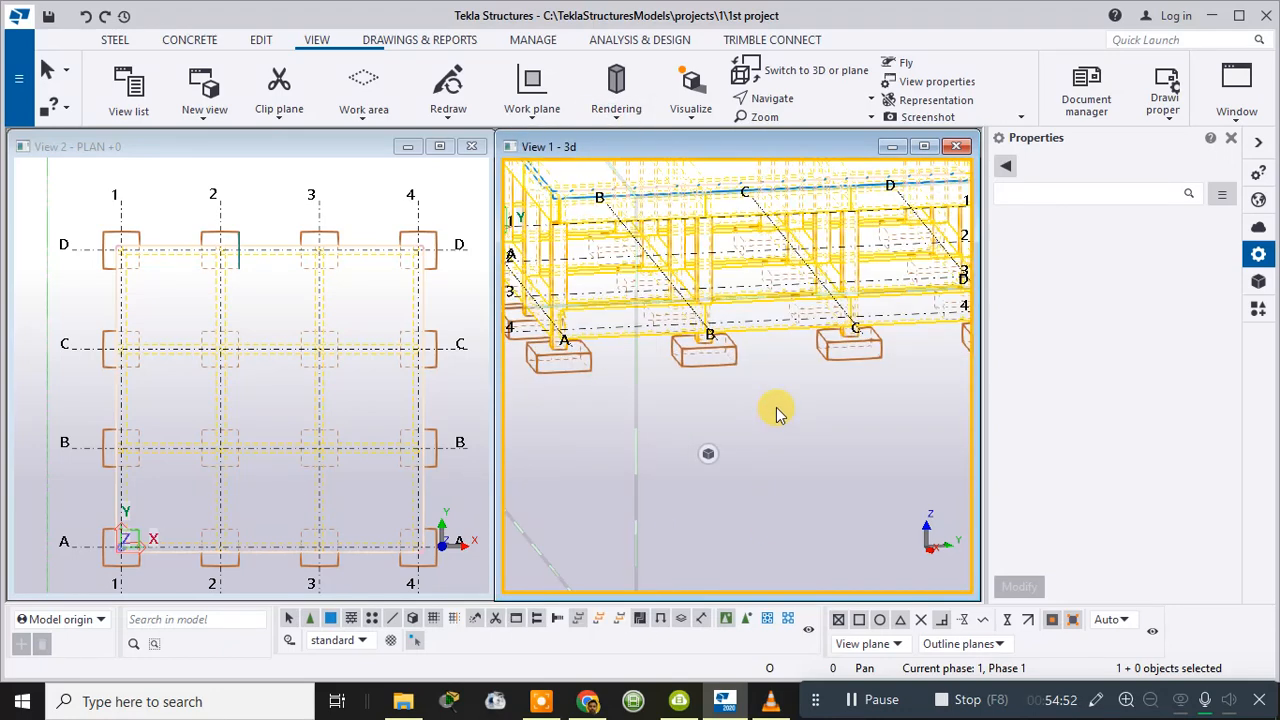
- Search the component catalog for "pad", start Pad footing reinforcement (77), and open and close its settings without changing them
left_click(1258, 312)
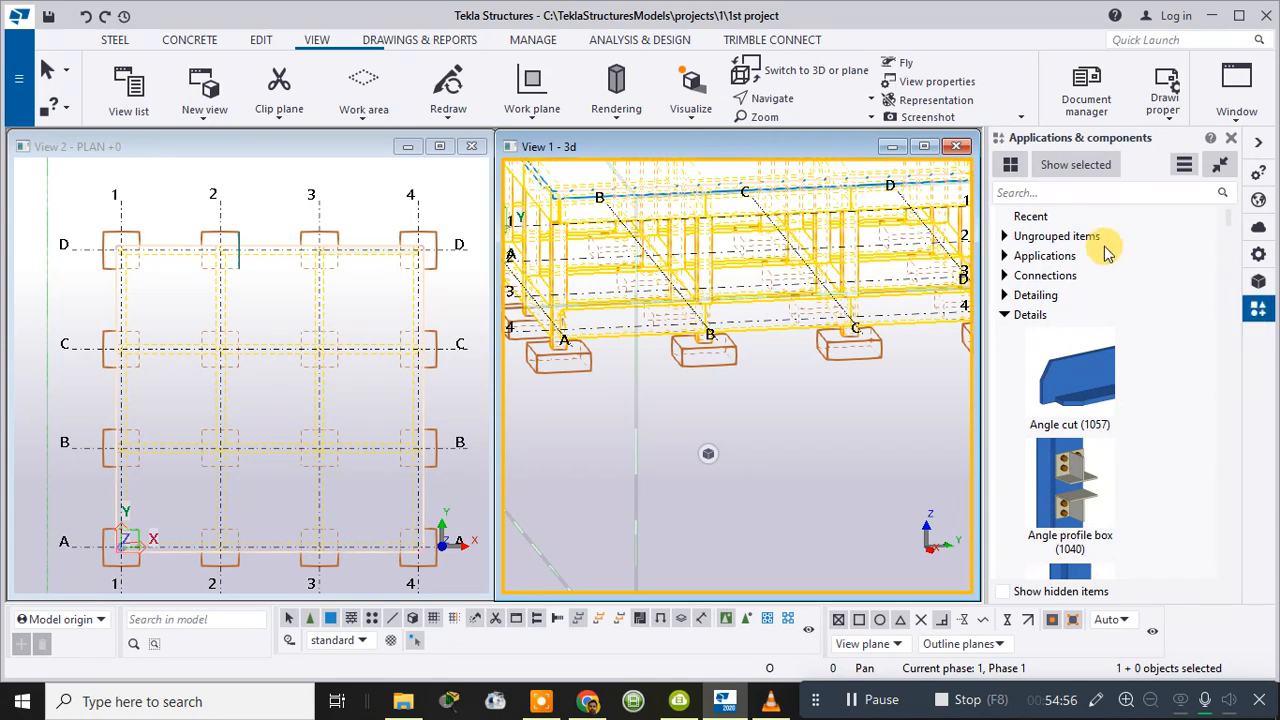
left_click(1104, 192)
type("pad")
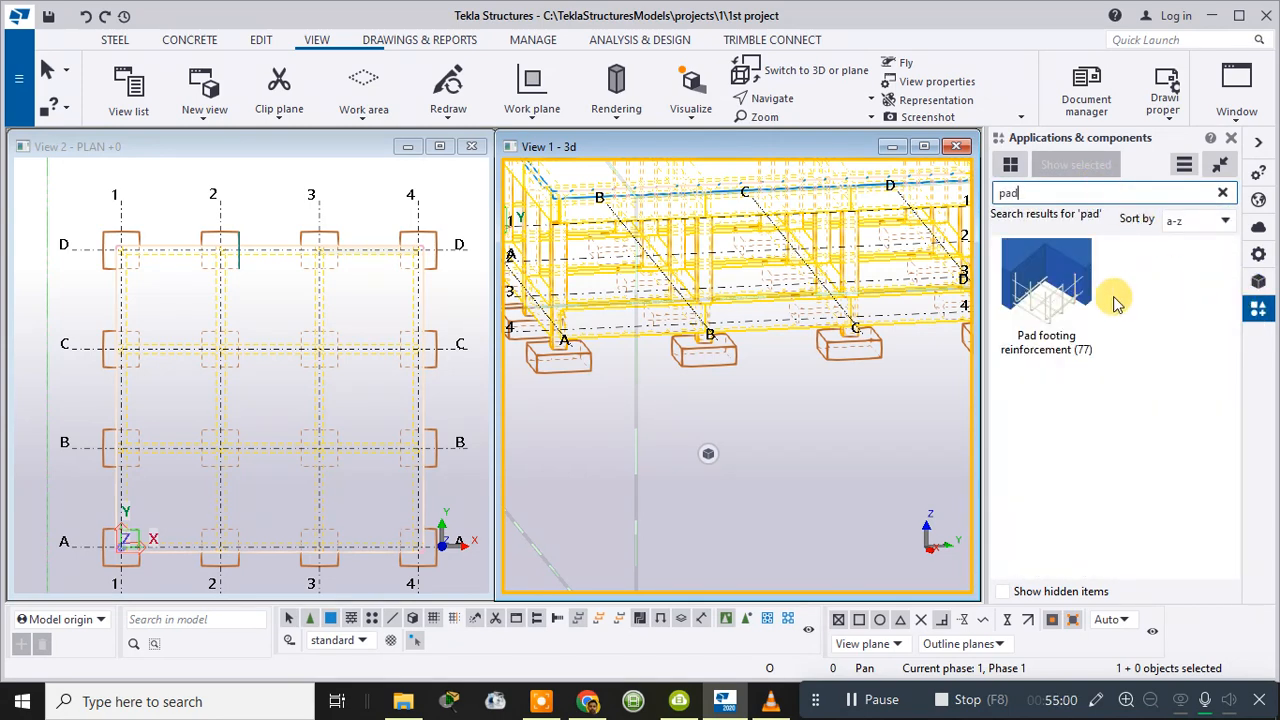
left_click(1040, 300)
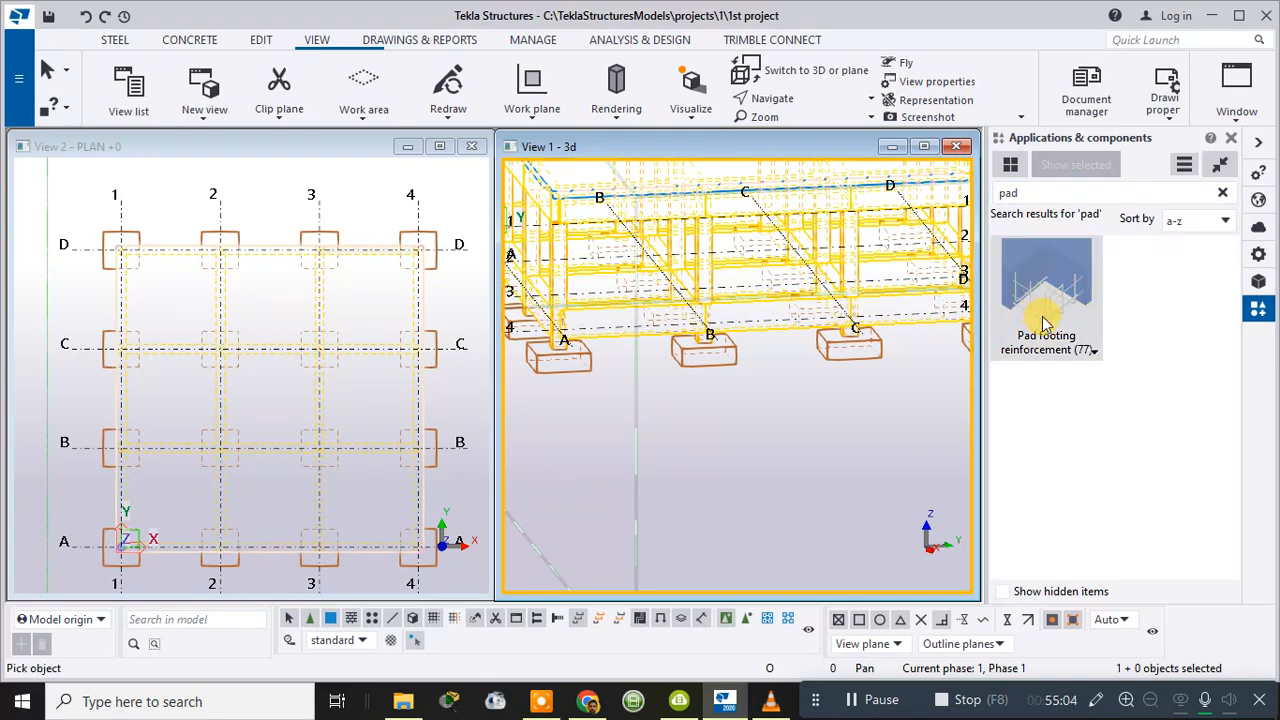
double_click(1041, 316)
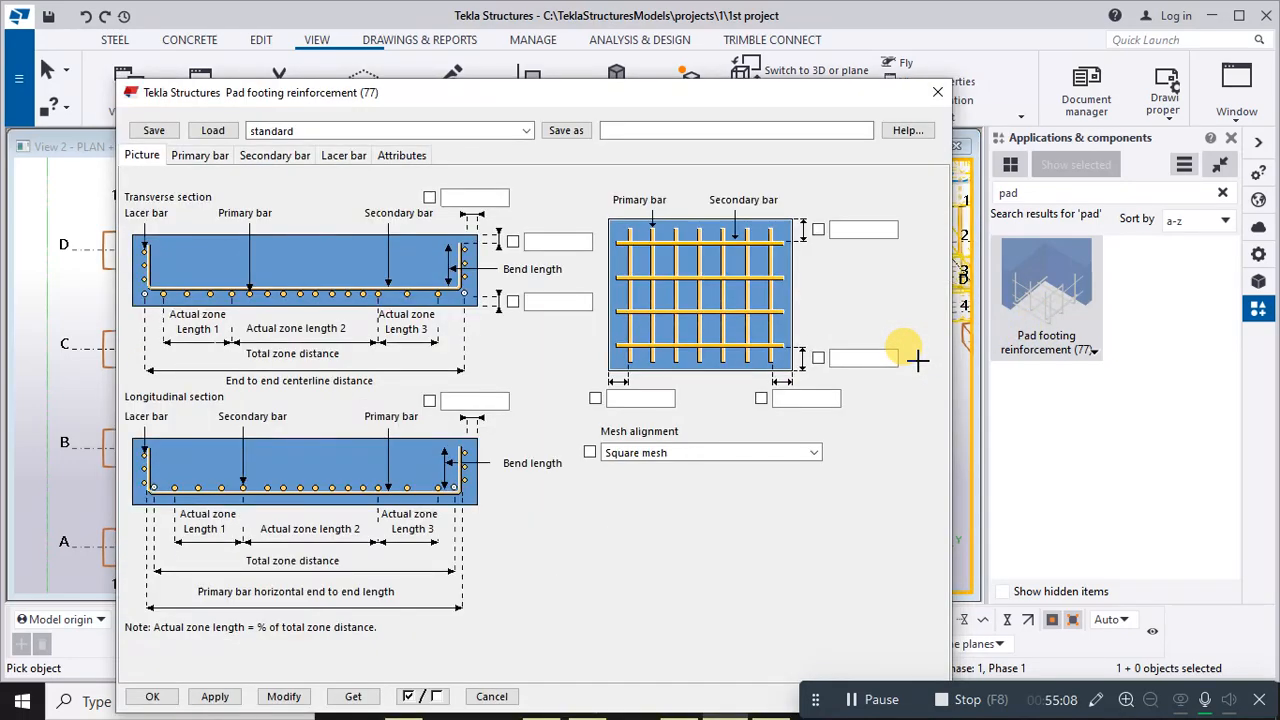
left_click(937, 93)
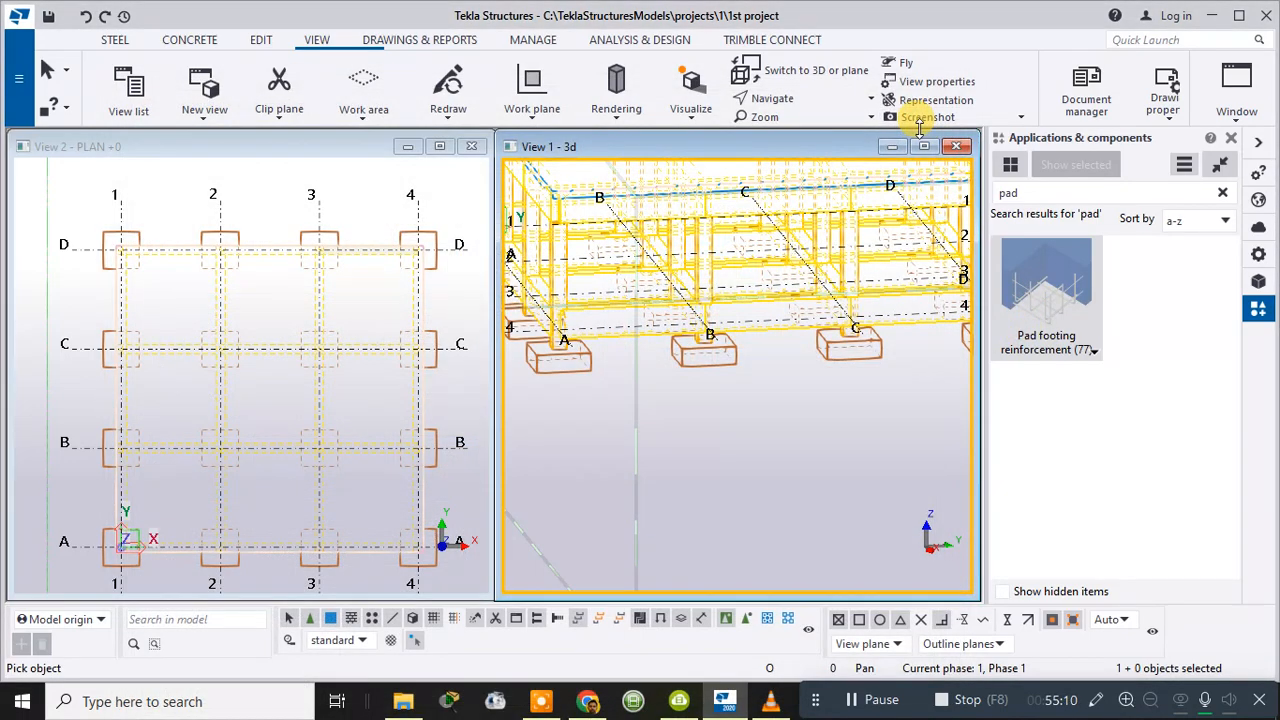
- Try to apply Pad footing reinforcement (77) to all footings at once by area-selecting the whole plan, and leave the command
scroll(911, 386, "down", 5)
scroll(790, 378, "down", 1)
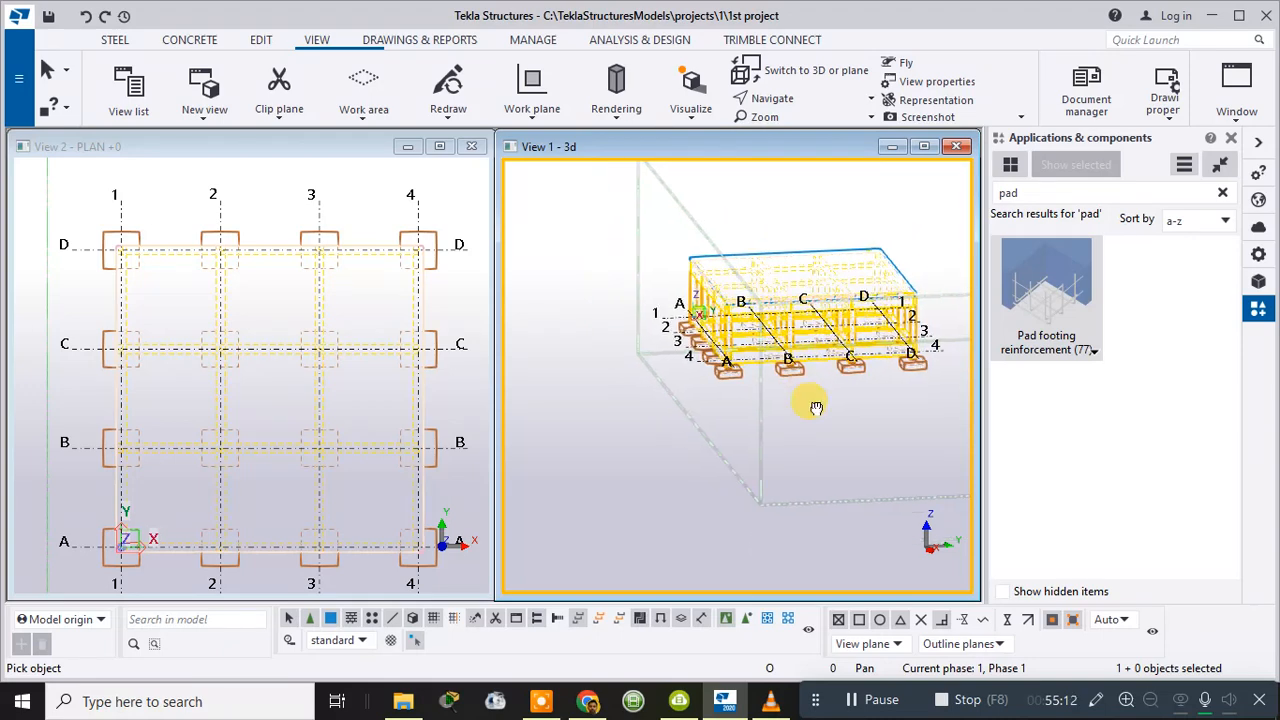
scroll(790, 398, "down", 2)
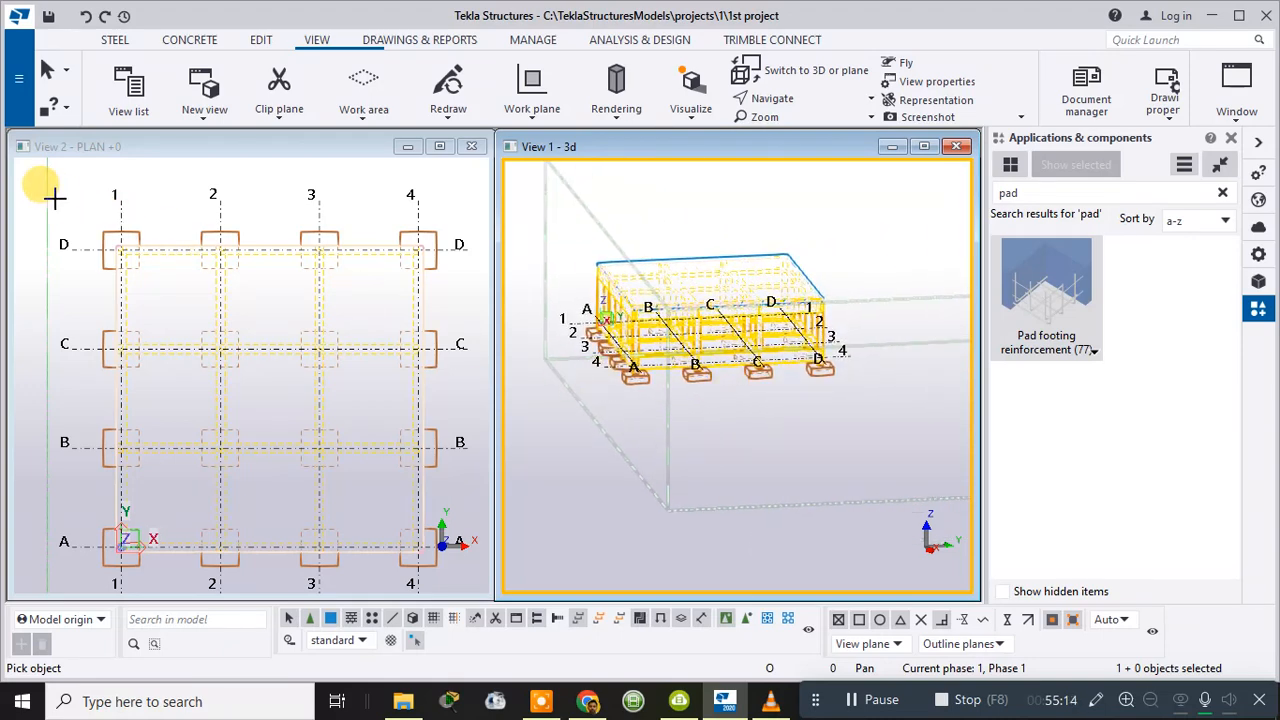
left_click_drag(55, 198, 470, 588)
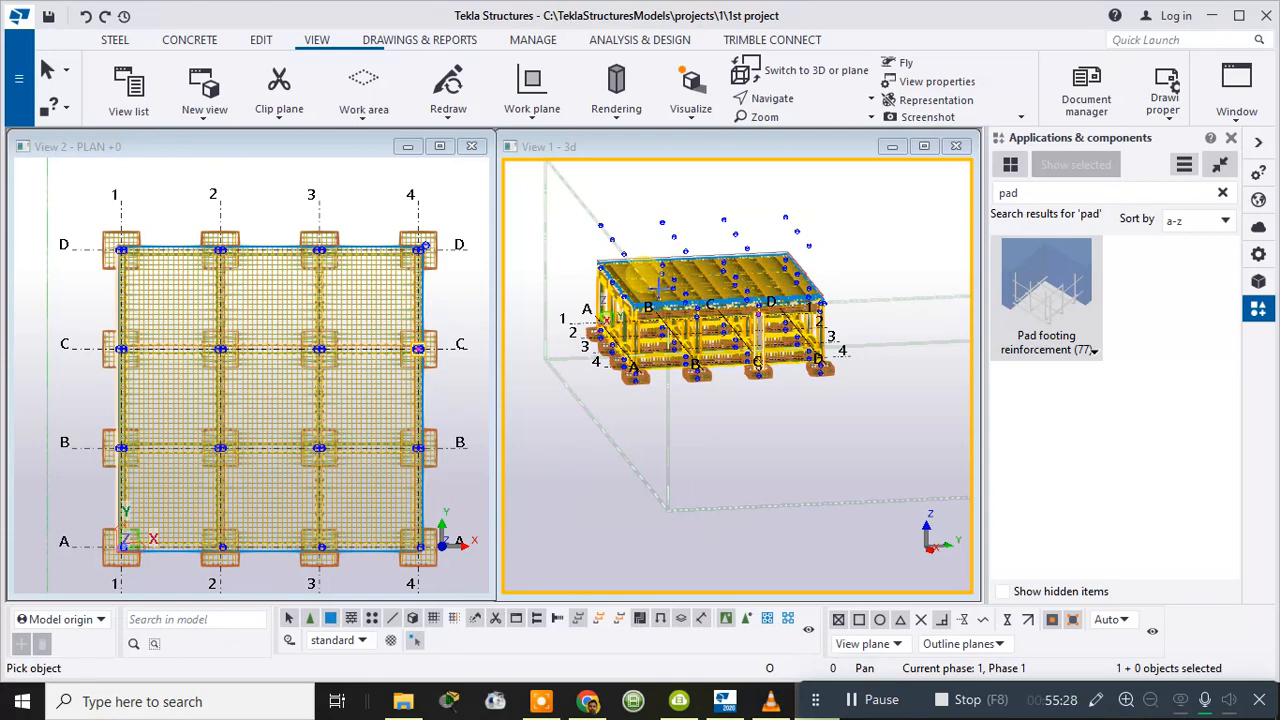
scroll(700, 420, "up", 5)
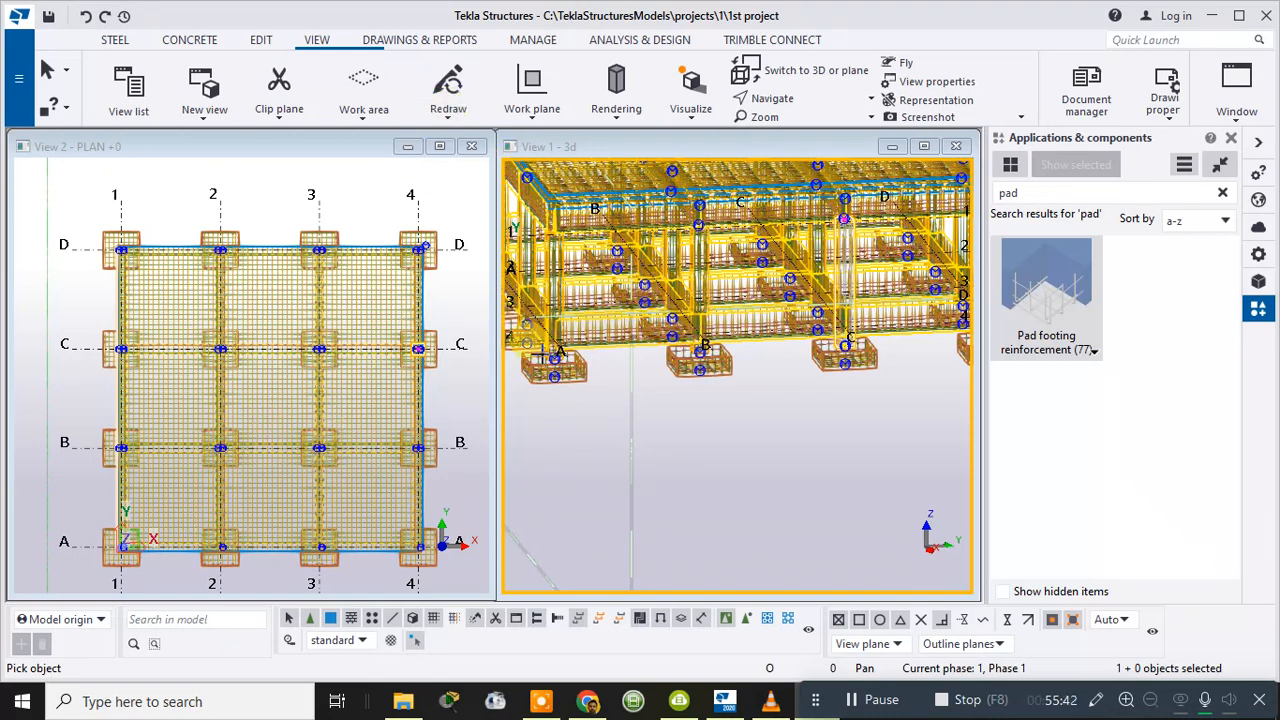
scroll(636, 430, "down", 4)
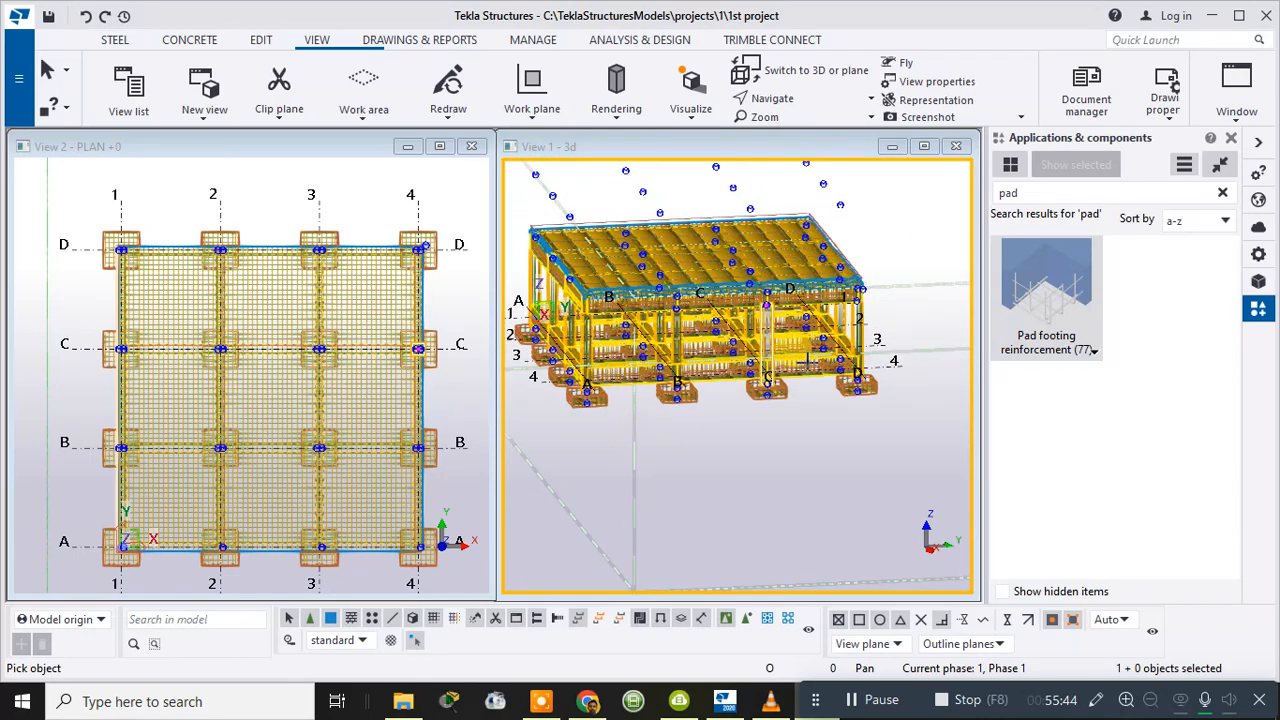
left_click(855, 440)
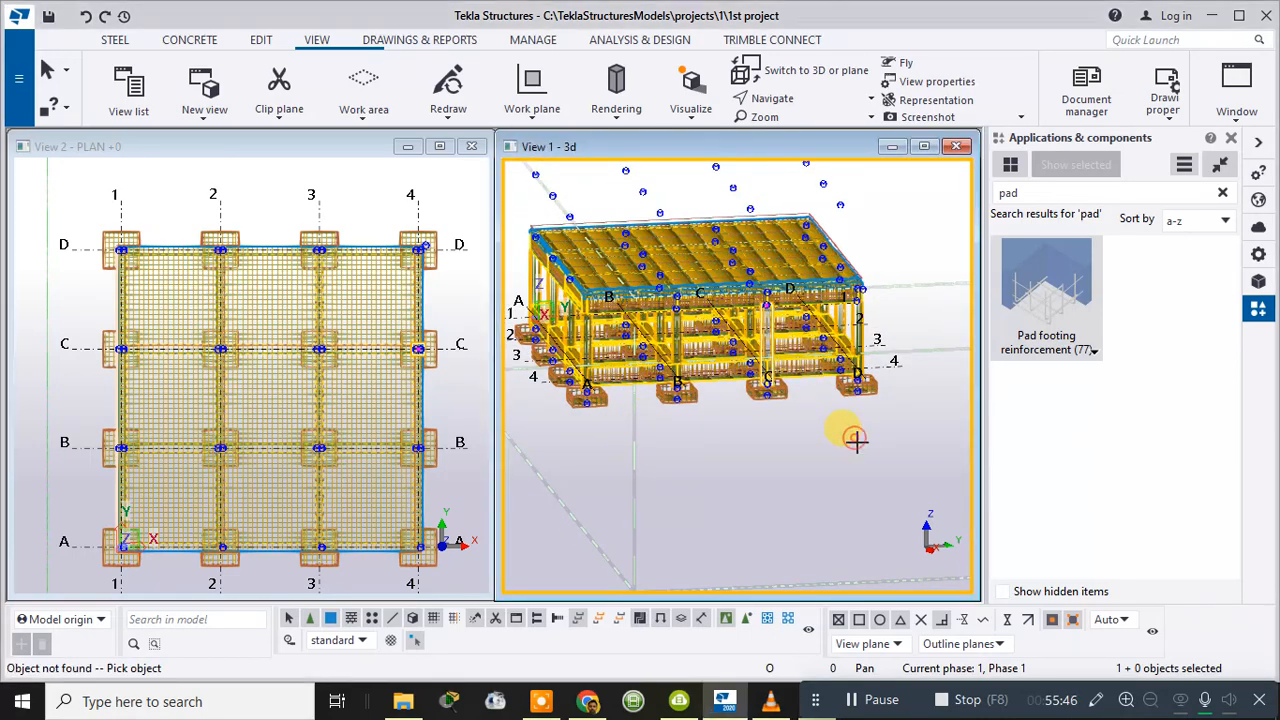
left_click(851, 436)
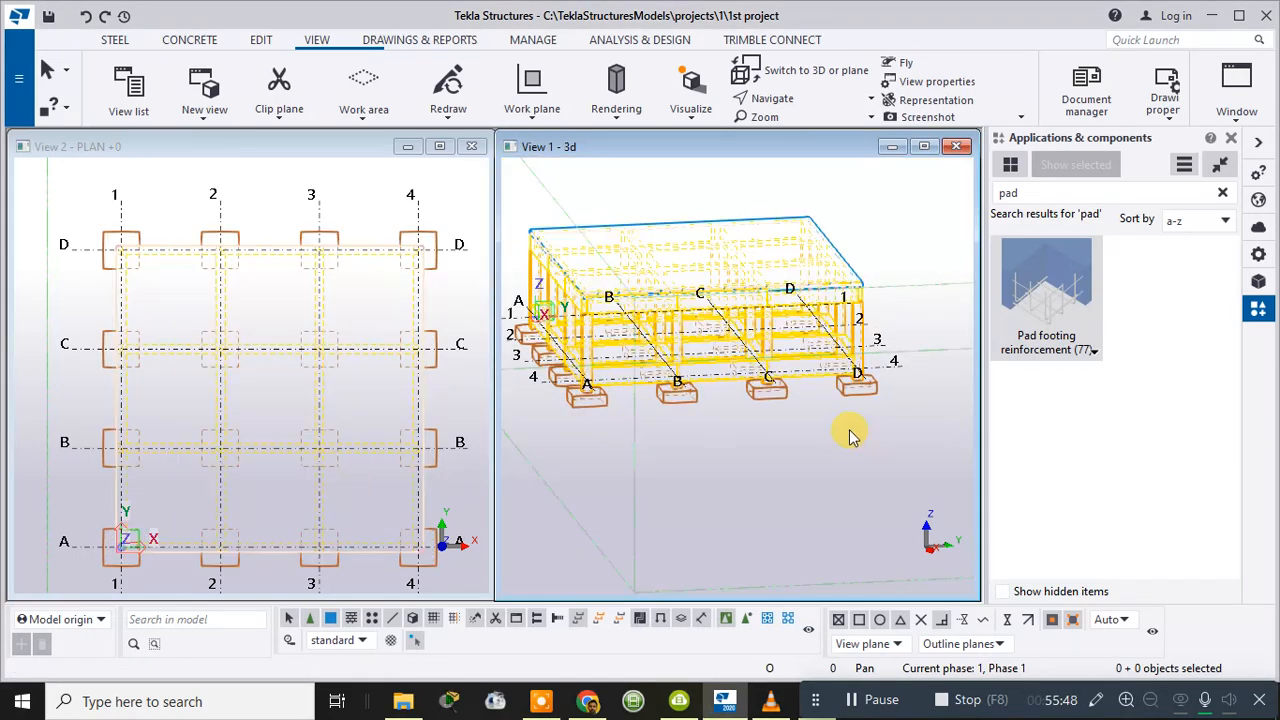
- Select all sixteen pad footings one by one in the plan view, from grid line D to grid line A
scroll(603, 409, "up", 1)
middle_click_drag(734, 486, 798, 459)
scroll(778, 455, "down", 1)
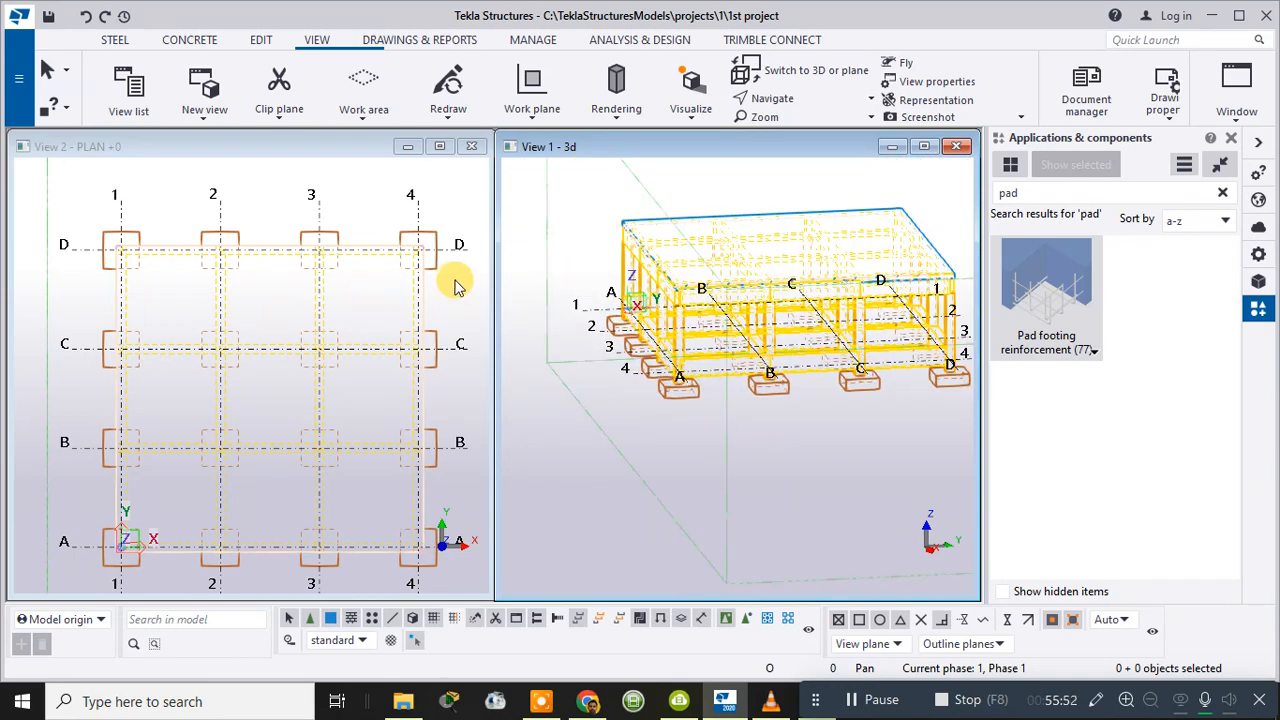
left_click(427, 240)
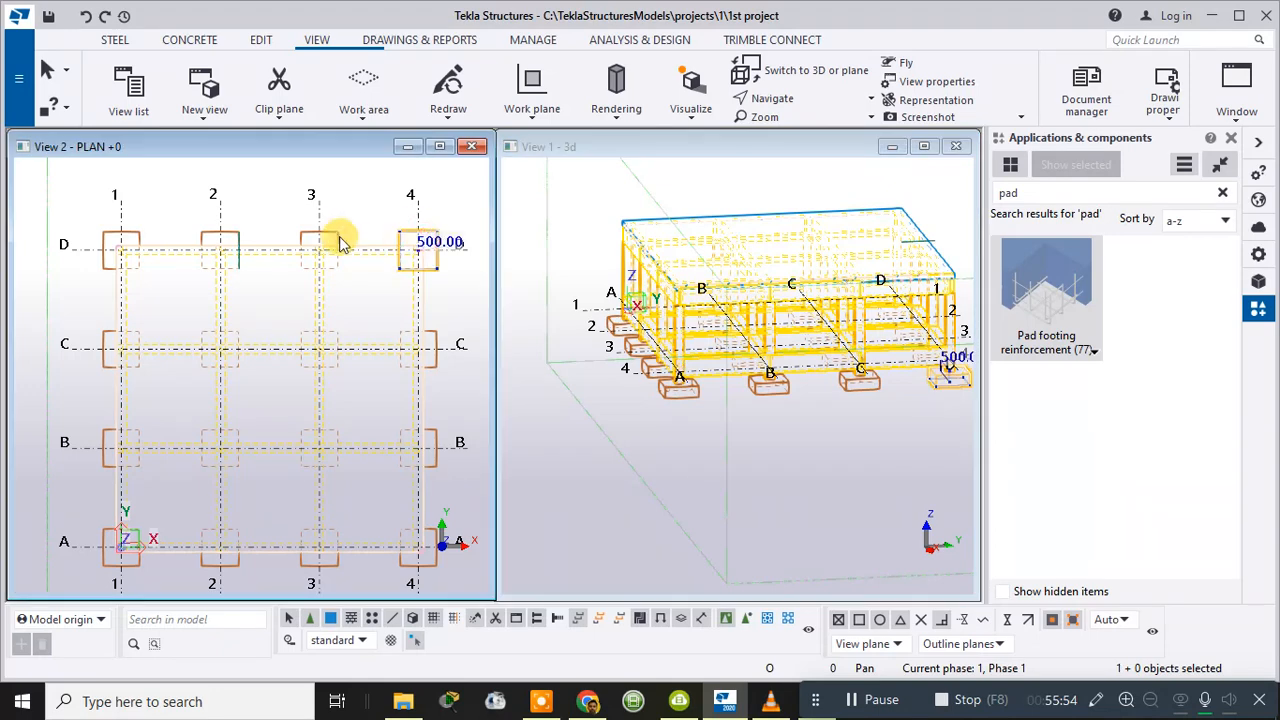
left_click(321, 241, "ctrl")
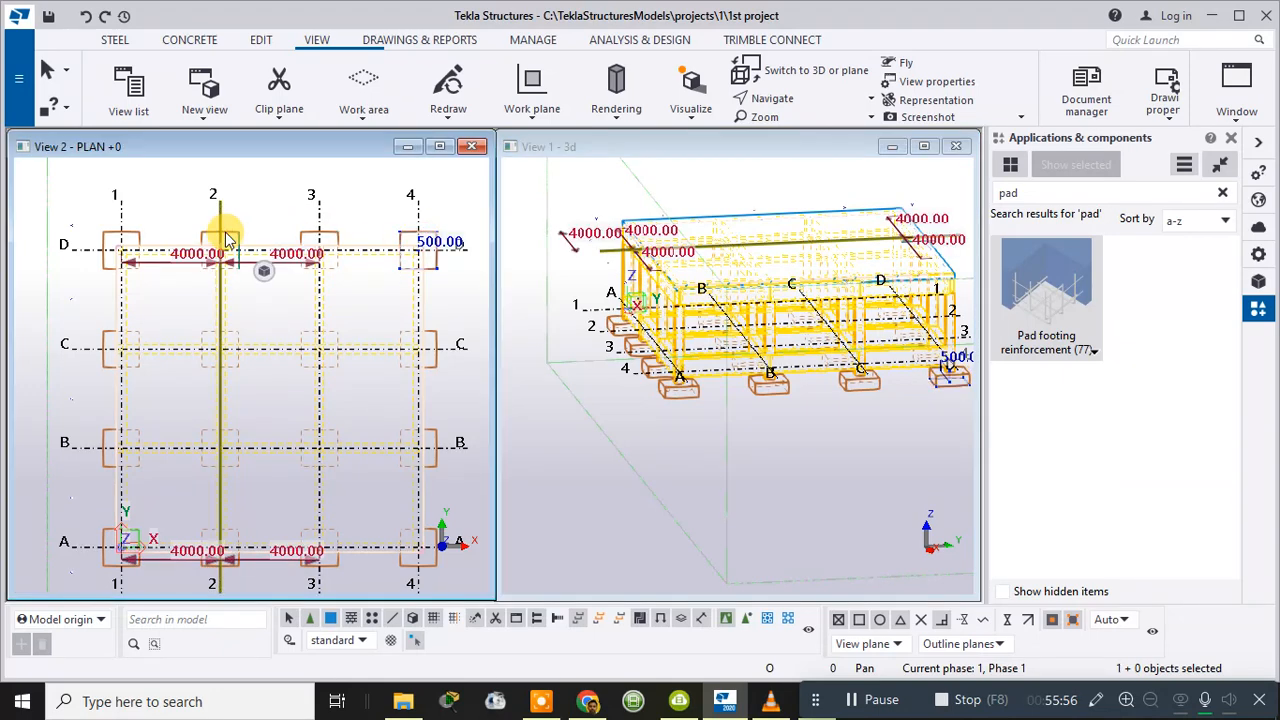
left_click(229, 236)
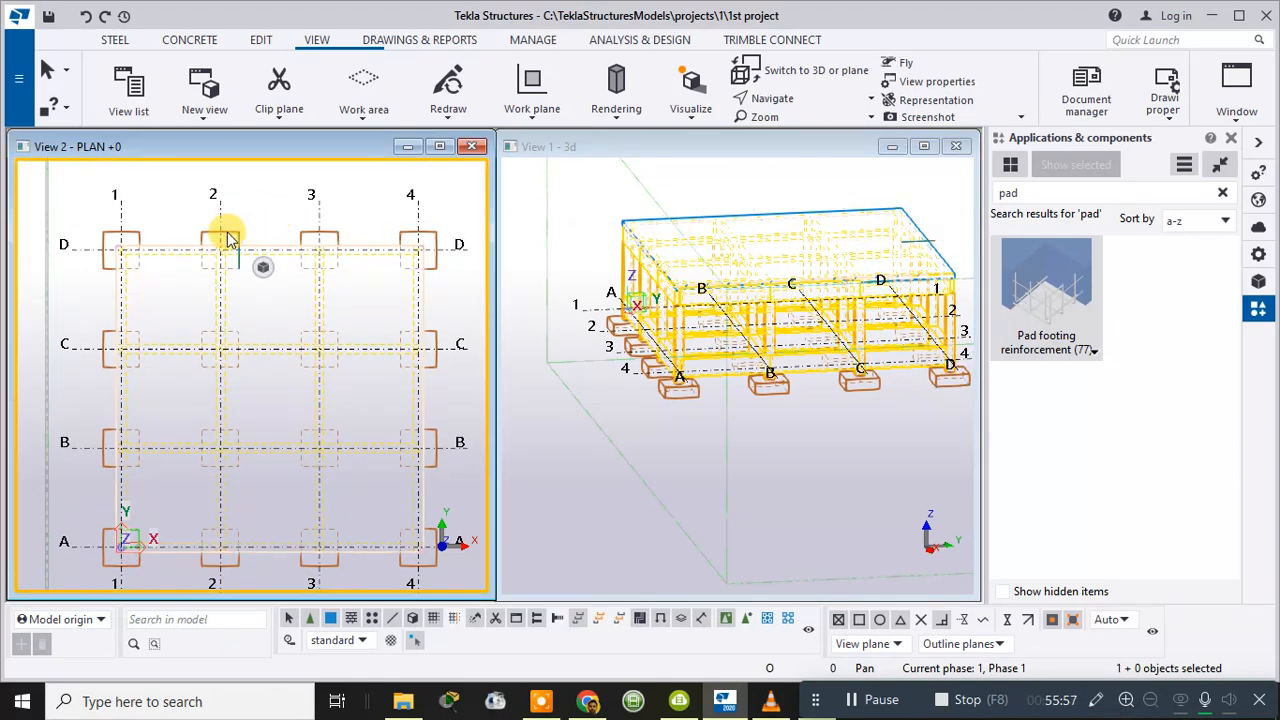
left_click(312, 238, "ctrl")
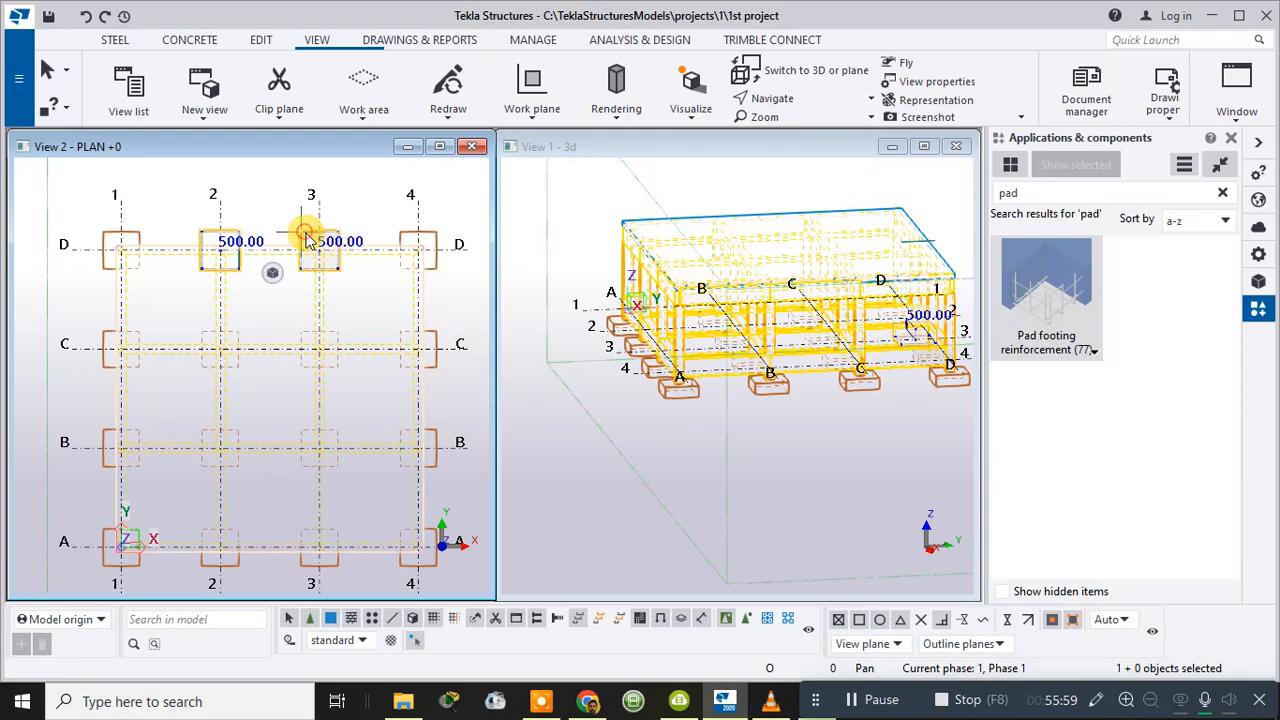
left_click(408, 236, "ctrl")
left_click(124, 240, "ctrl")
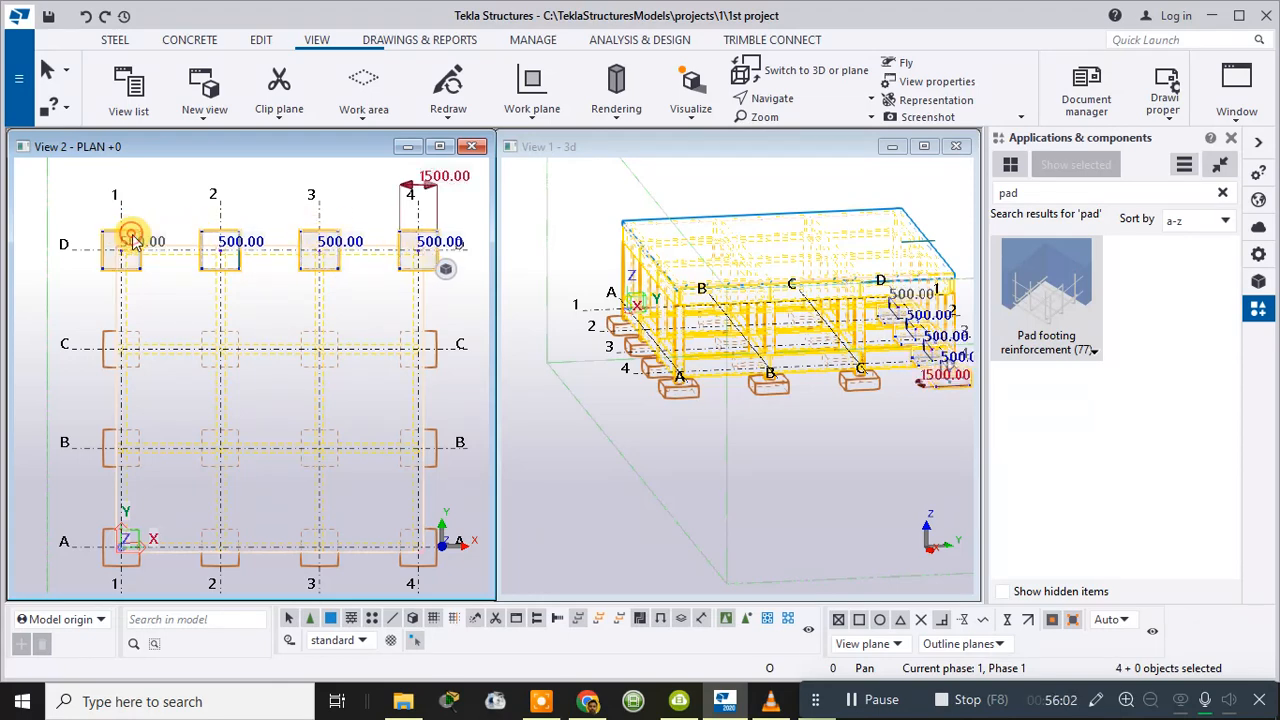
left_click(107, 342, "ctrl")
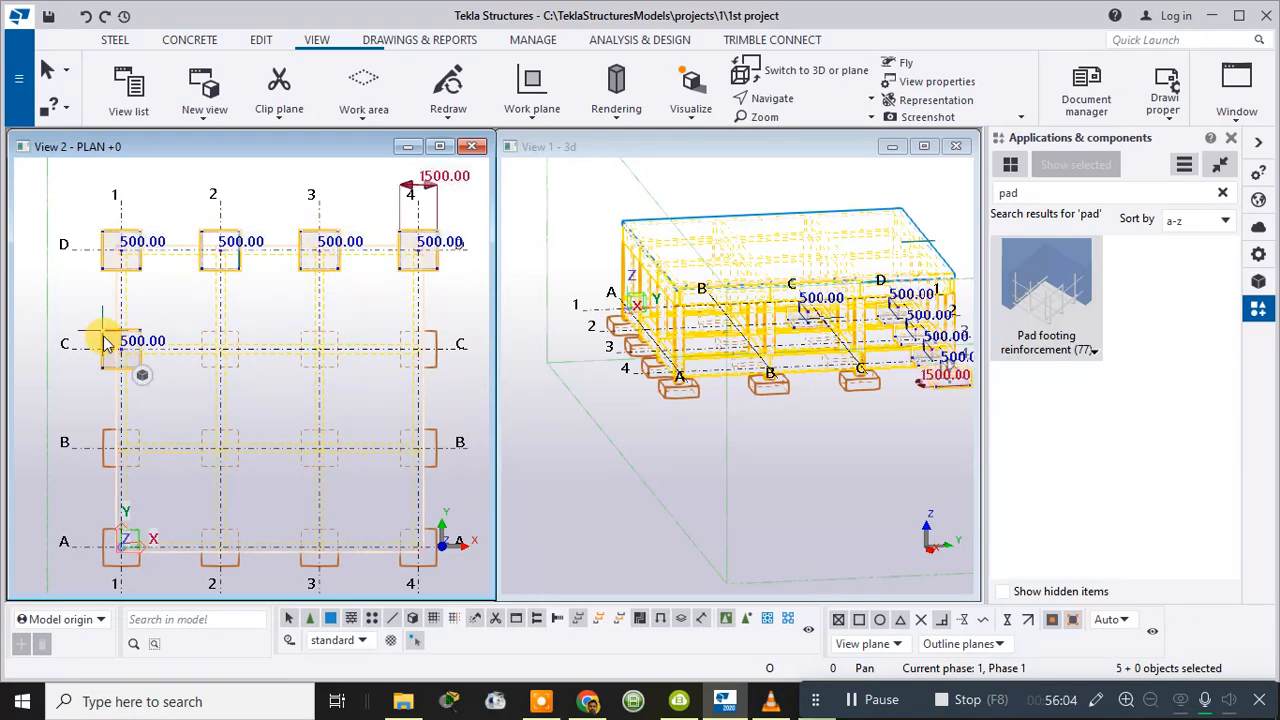
left_click(212, 340, "ctrl")
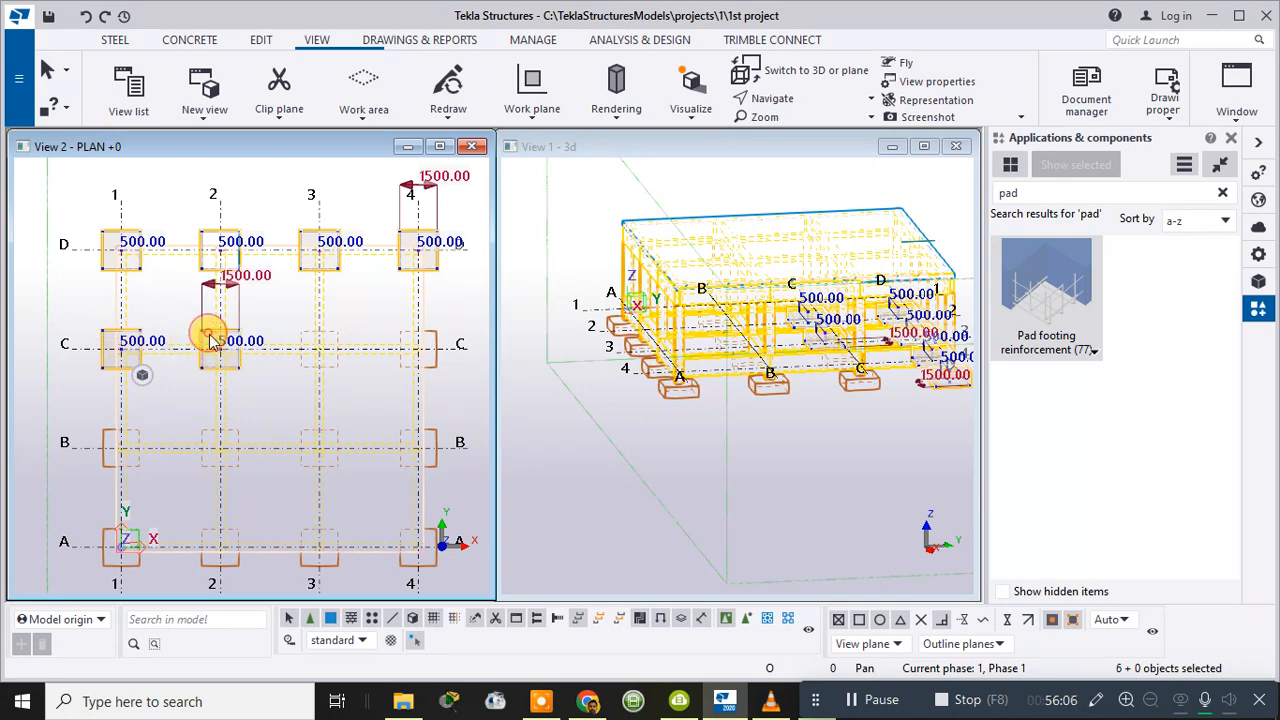
left_click(306, 340, "ctrl")
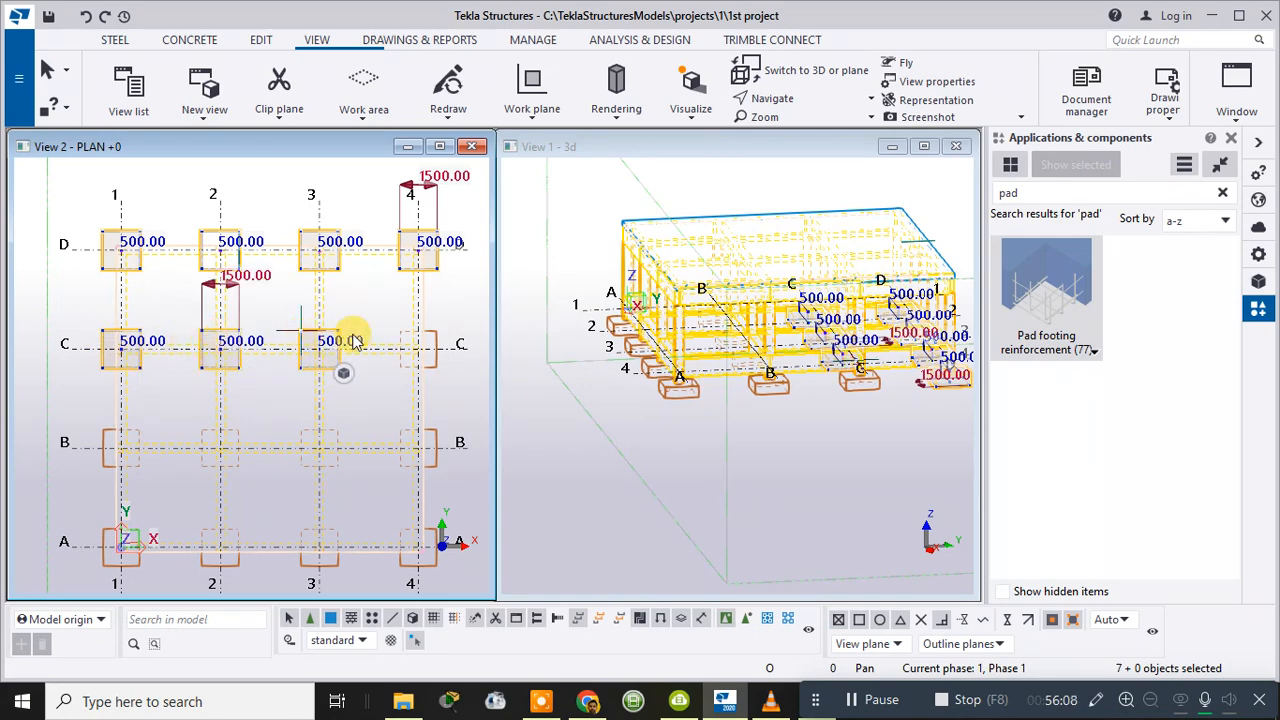
left_click(403, 342, "ctrl")
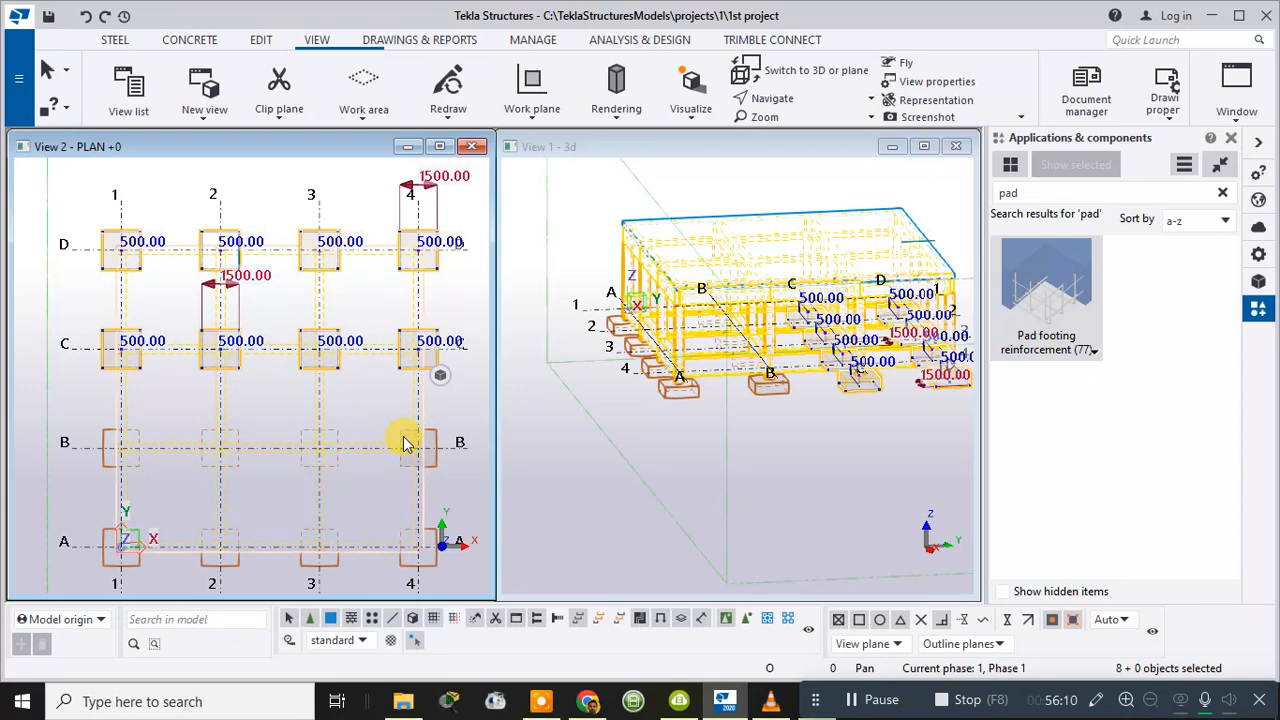
left_click(404, 443, "ctrl")
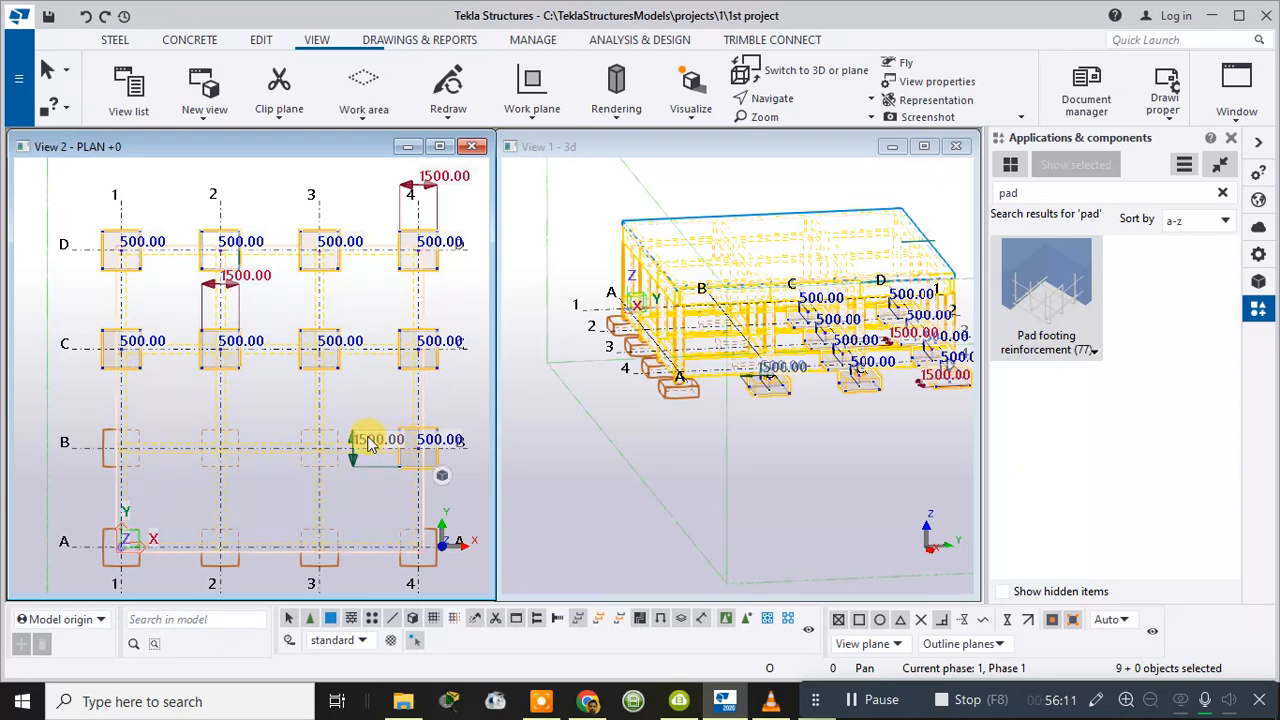
left_click(300, 440, "ctrl")
left_click(231, 440, "ctrl")
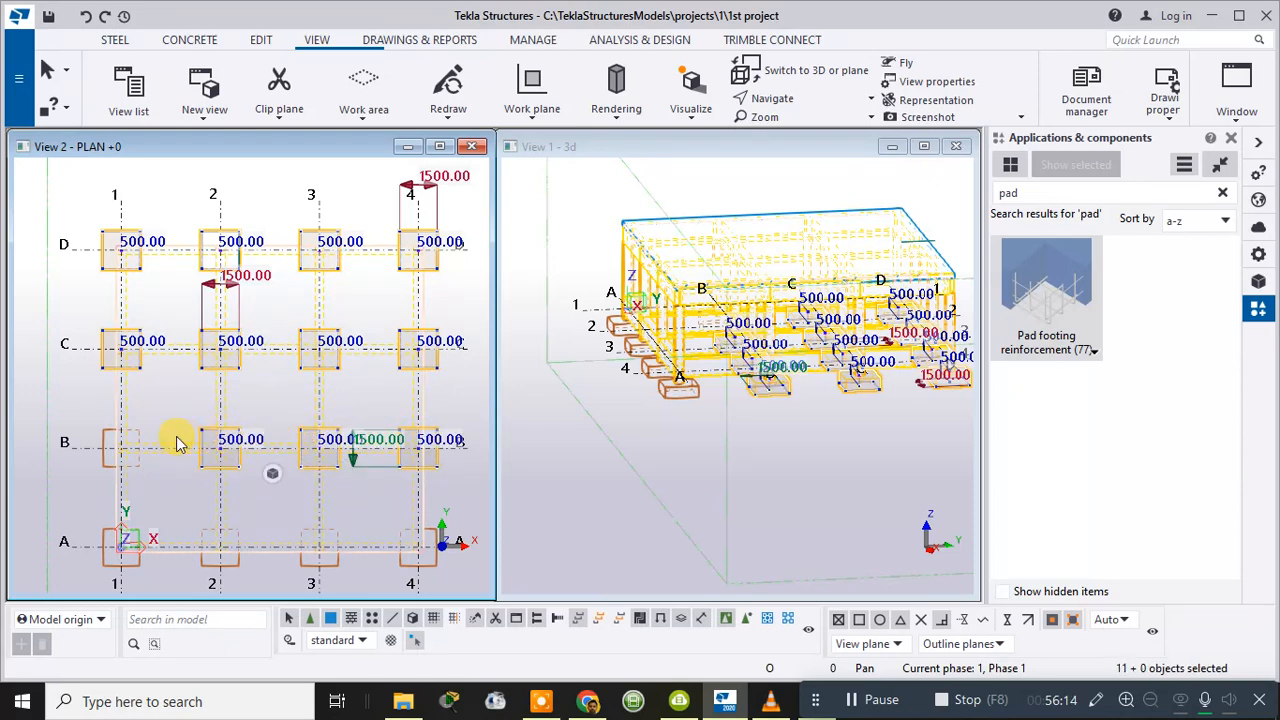
left_click(135, 440, "ctrl")
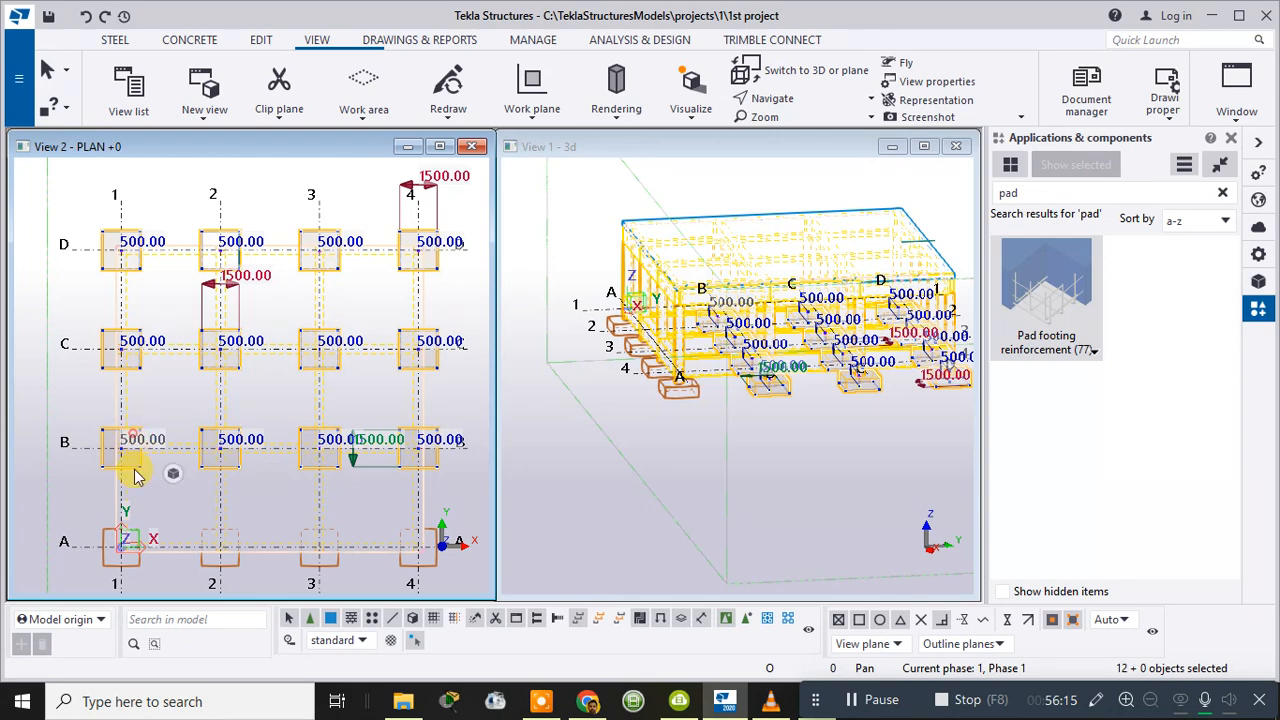
left_click(137, 540, "ctrl")
left_click(232, 534, "ctrl")
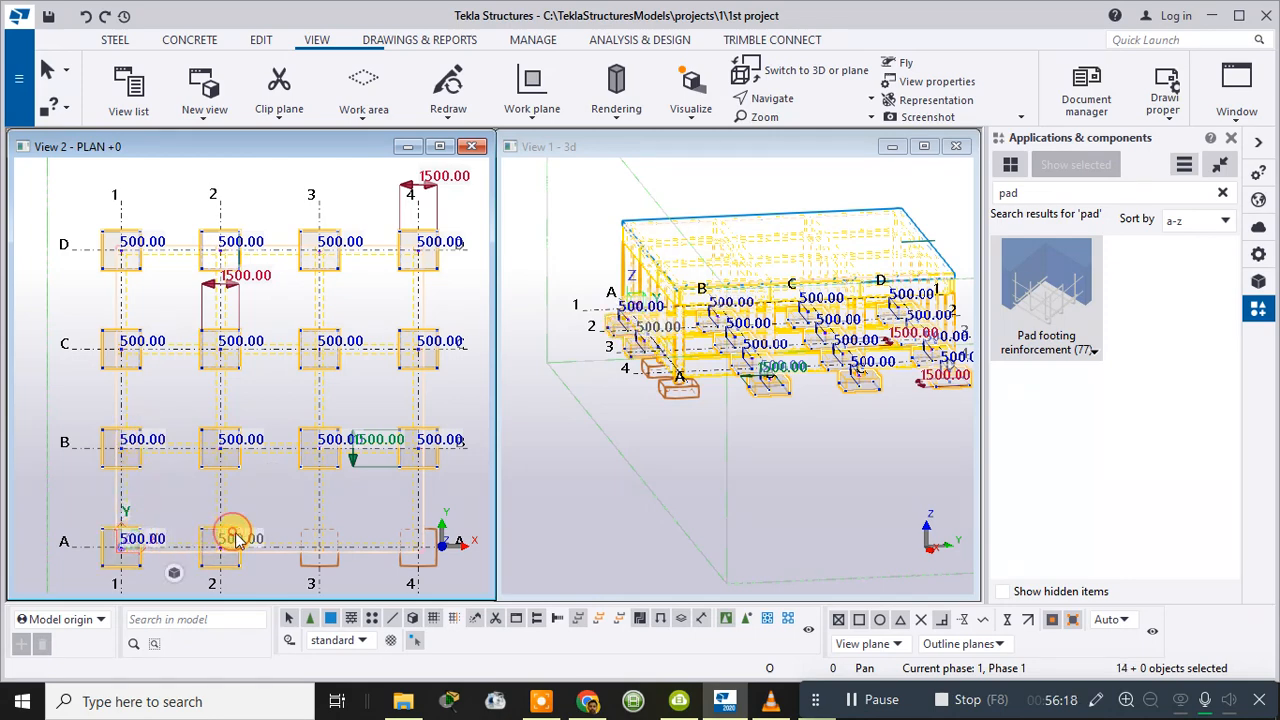
left_click(334, 535, "ctrl")
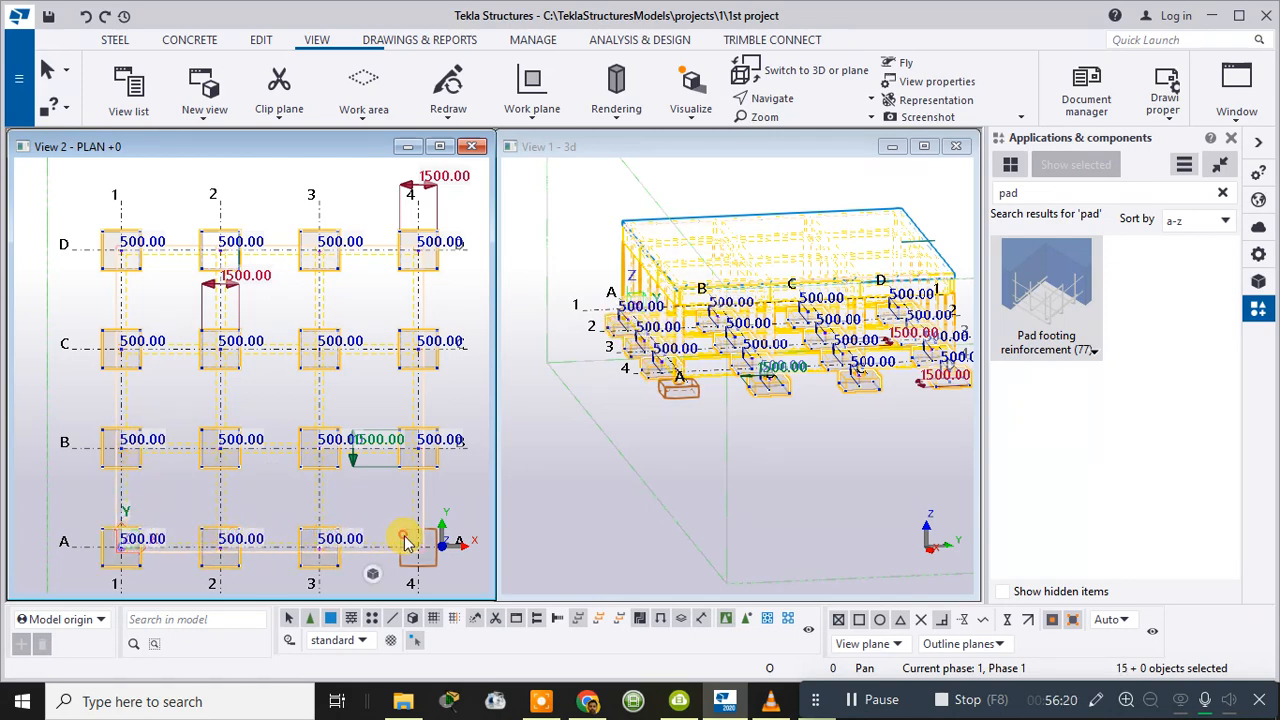
left_click(420, 535, "ctrl")
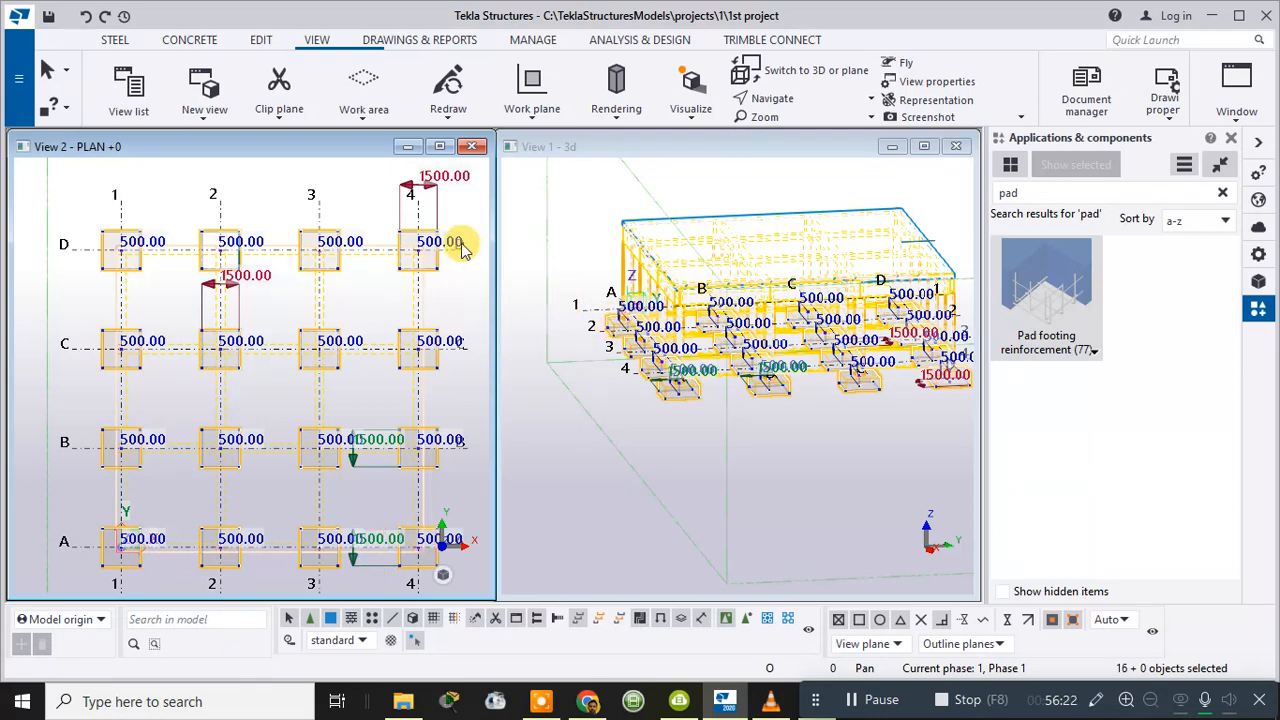
- Apply Pad footing reinforcement (77) to the footings at B/4 and C/4 and to all four footings on grid line A
left_click(1027, 288)
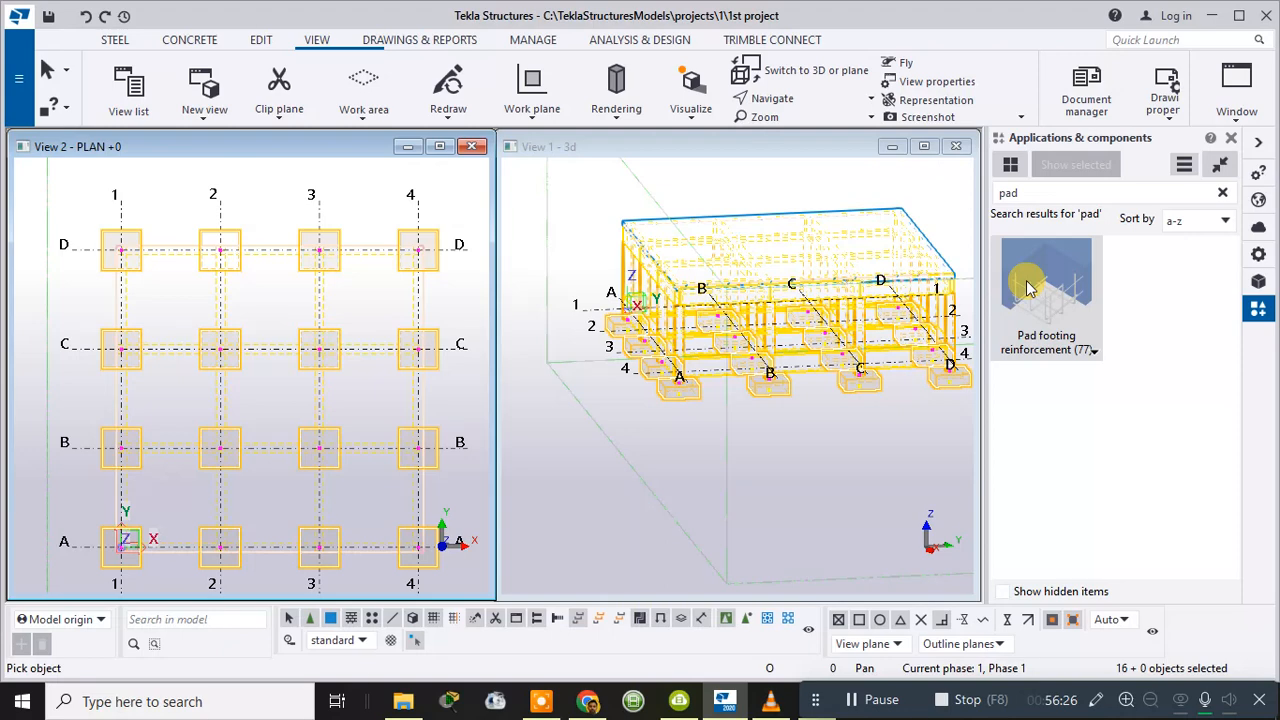
left_click(761, 393)
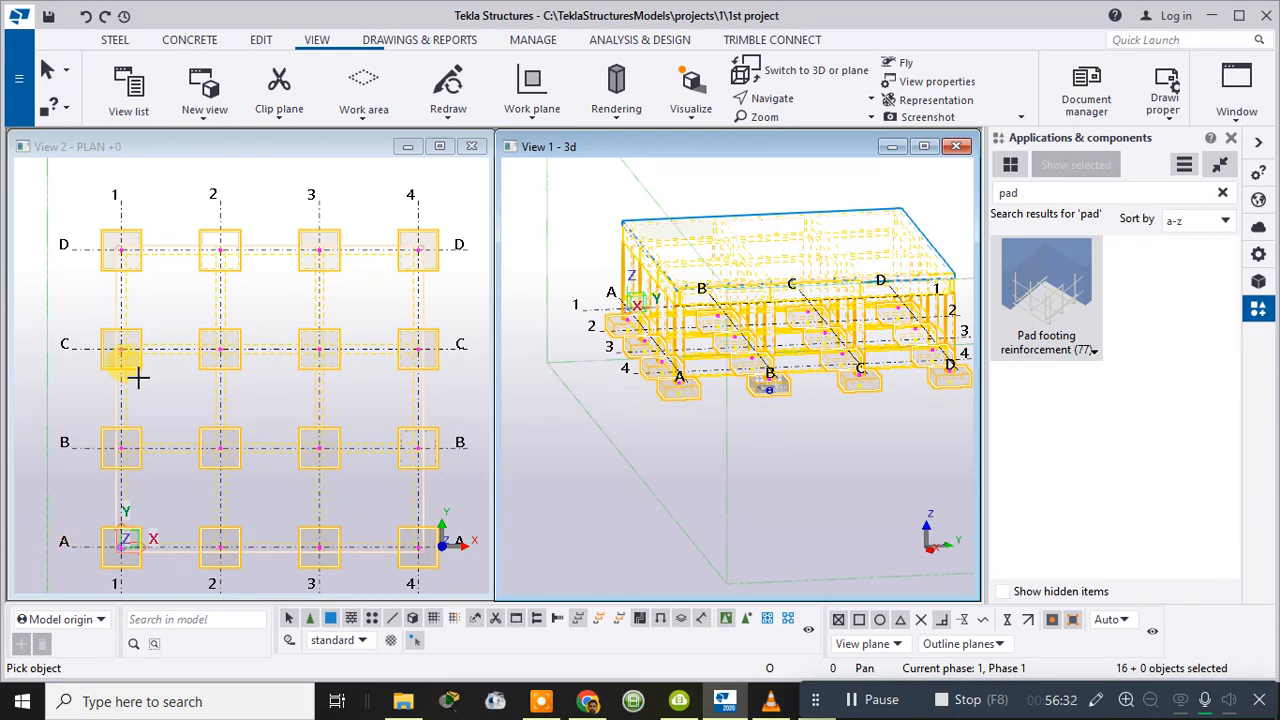
left_click(113, 235)
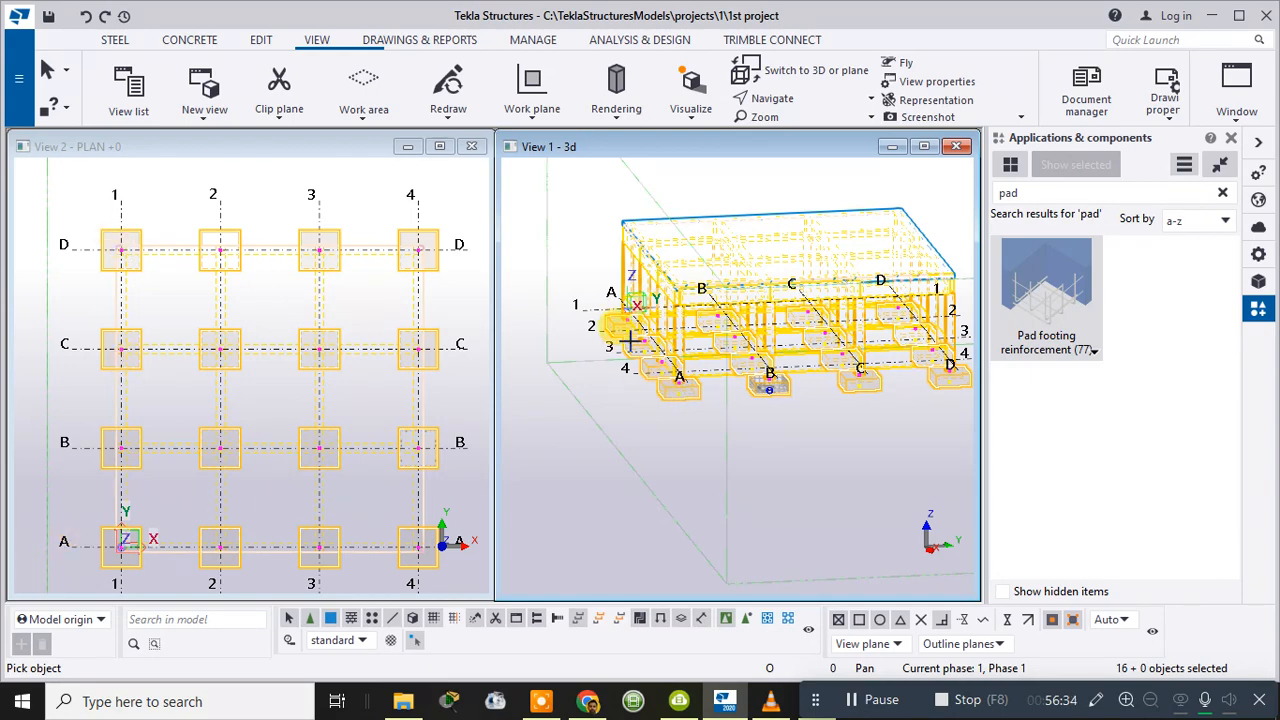
scroll(828, 400, "up", 3)
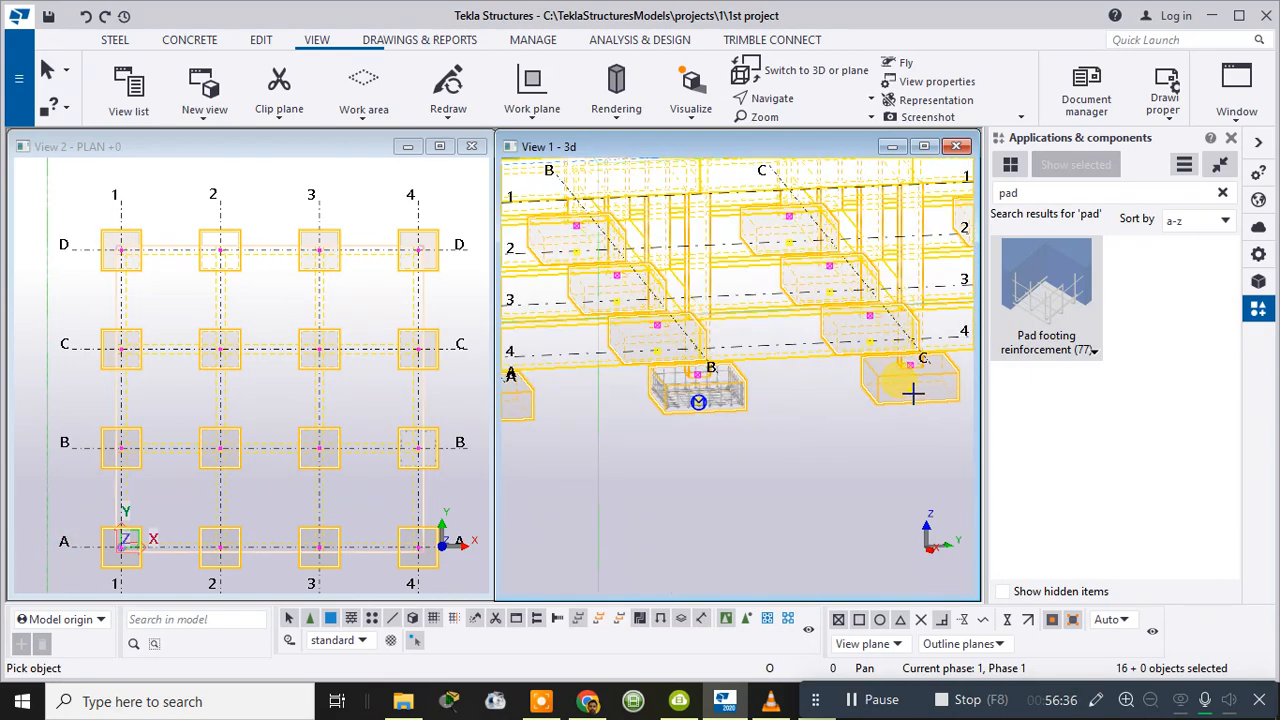
scroll(905, 392, "down", 4)
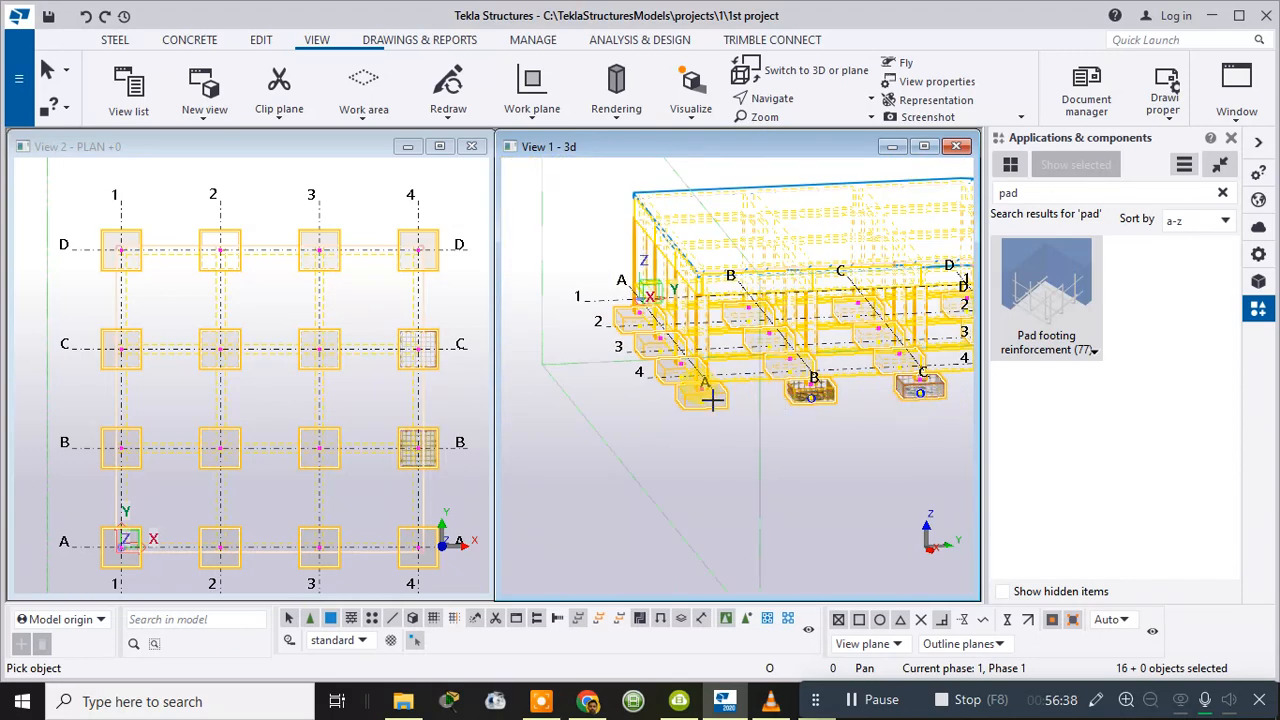
left_click(711, 399)
left_click(670, 378)
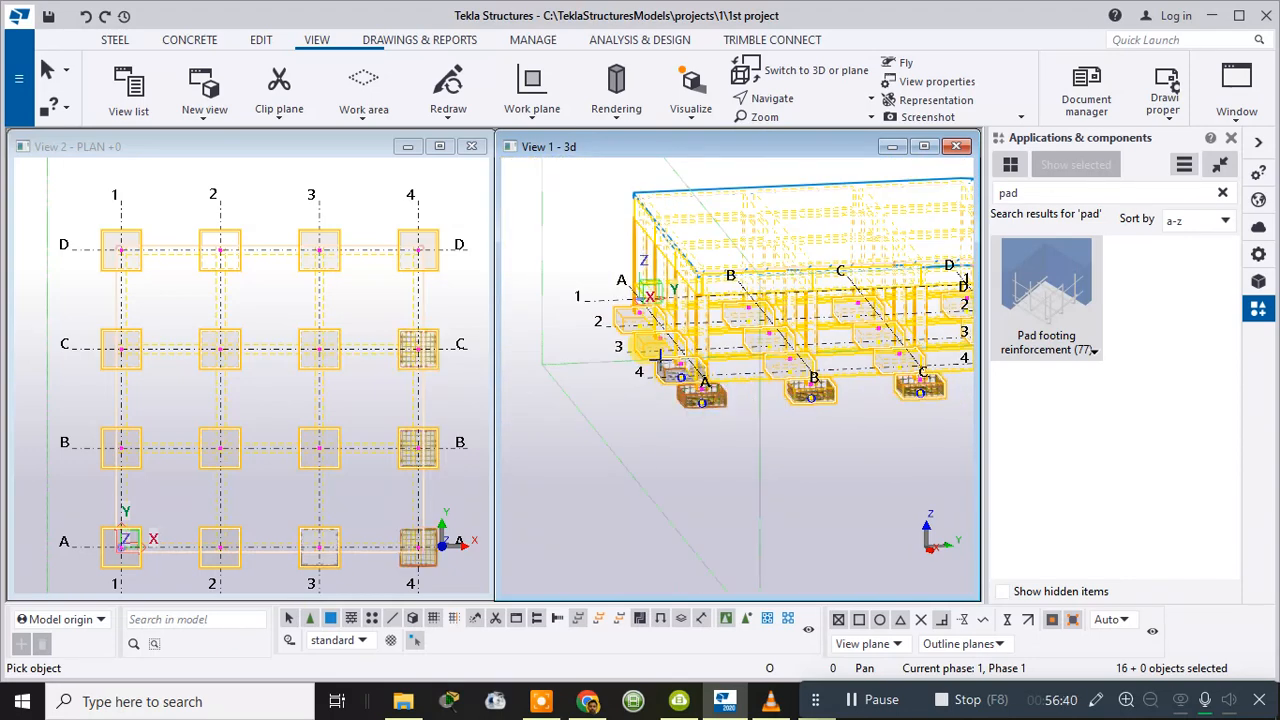
left_click(647, 345)
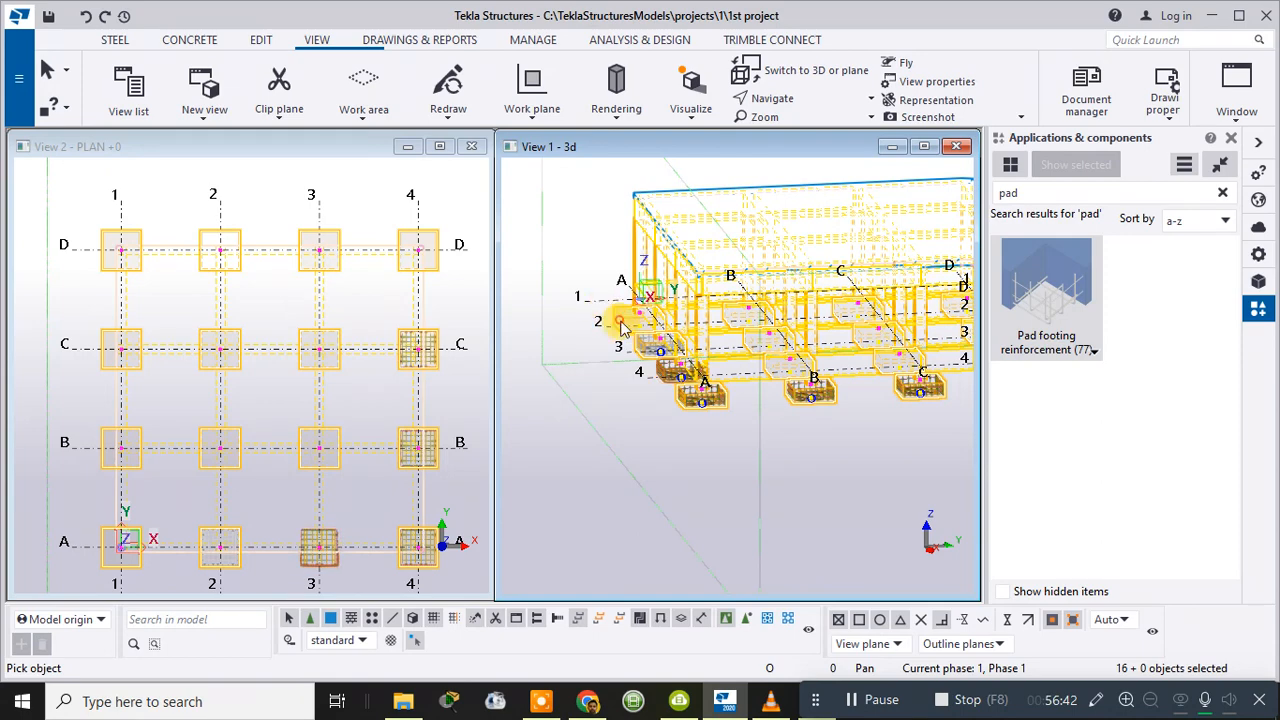
left_click(628, 318)
- Apply the footing reinforcement to the remaining footings on grid lines B and C, at grid lines 1, 2 and 3
left_click(745, 313)
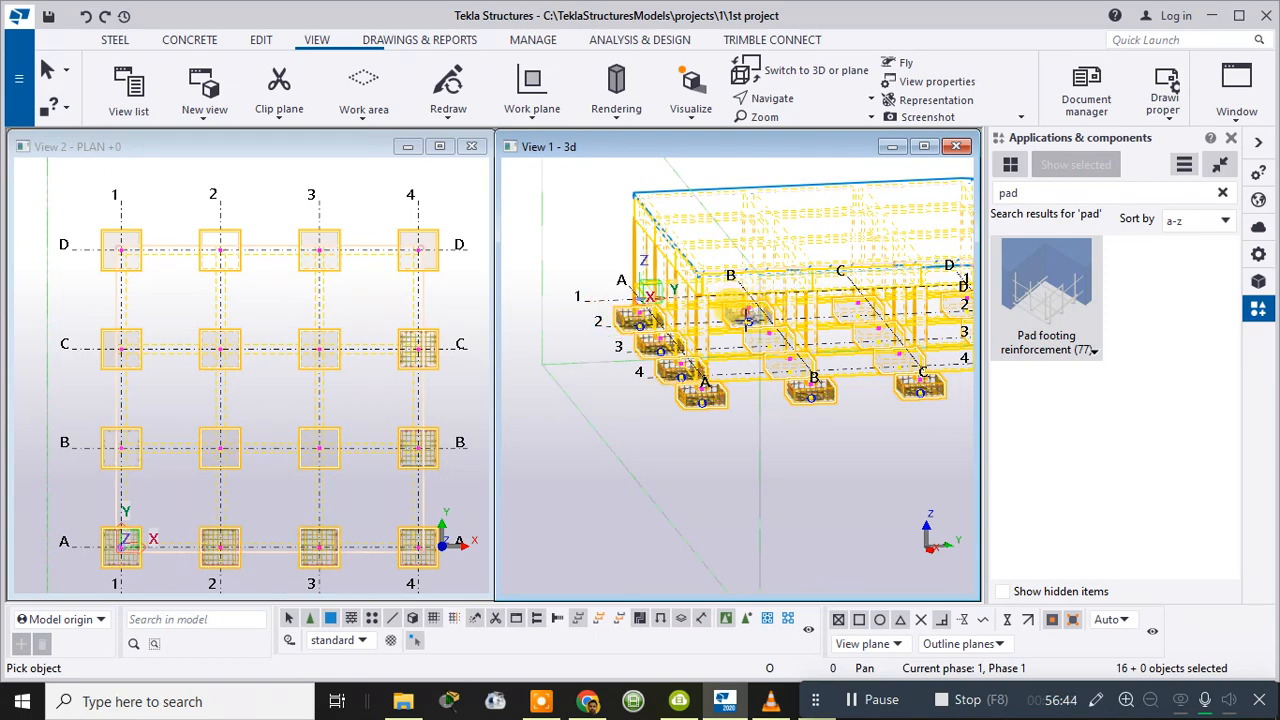
left_click(757, 345)
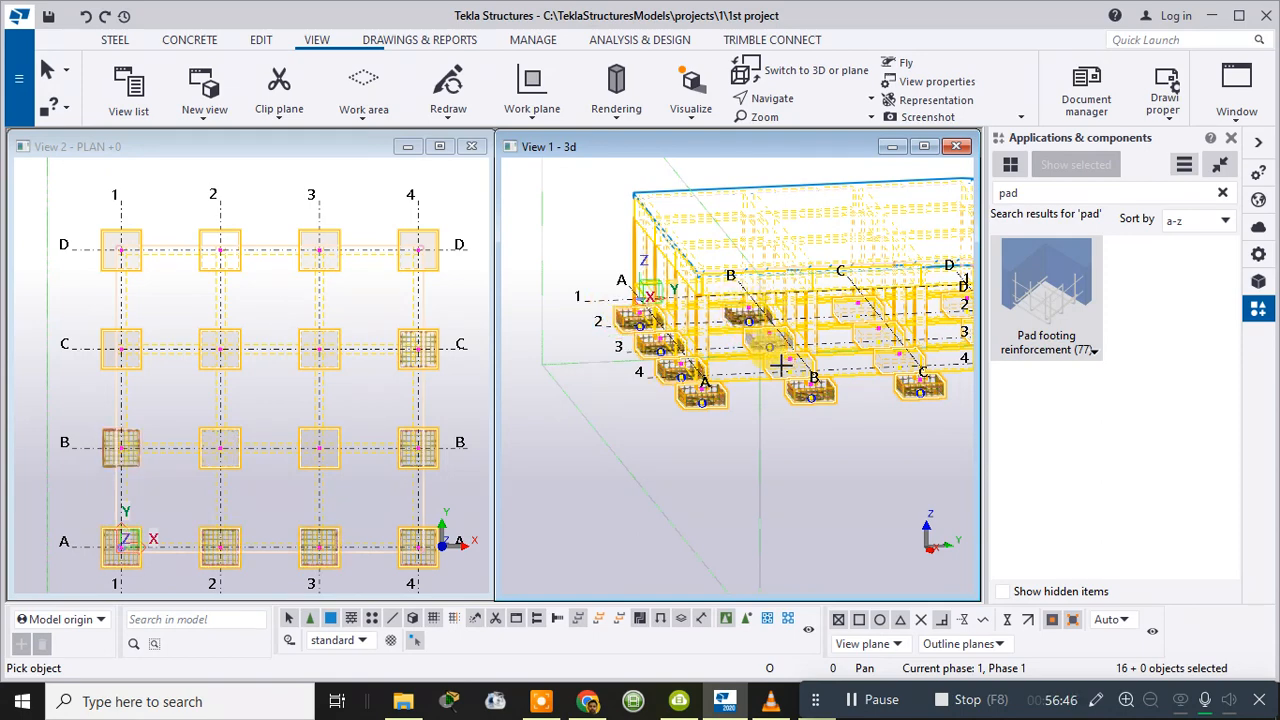
left_click(790, 367)
left_click(897, 370)
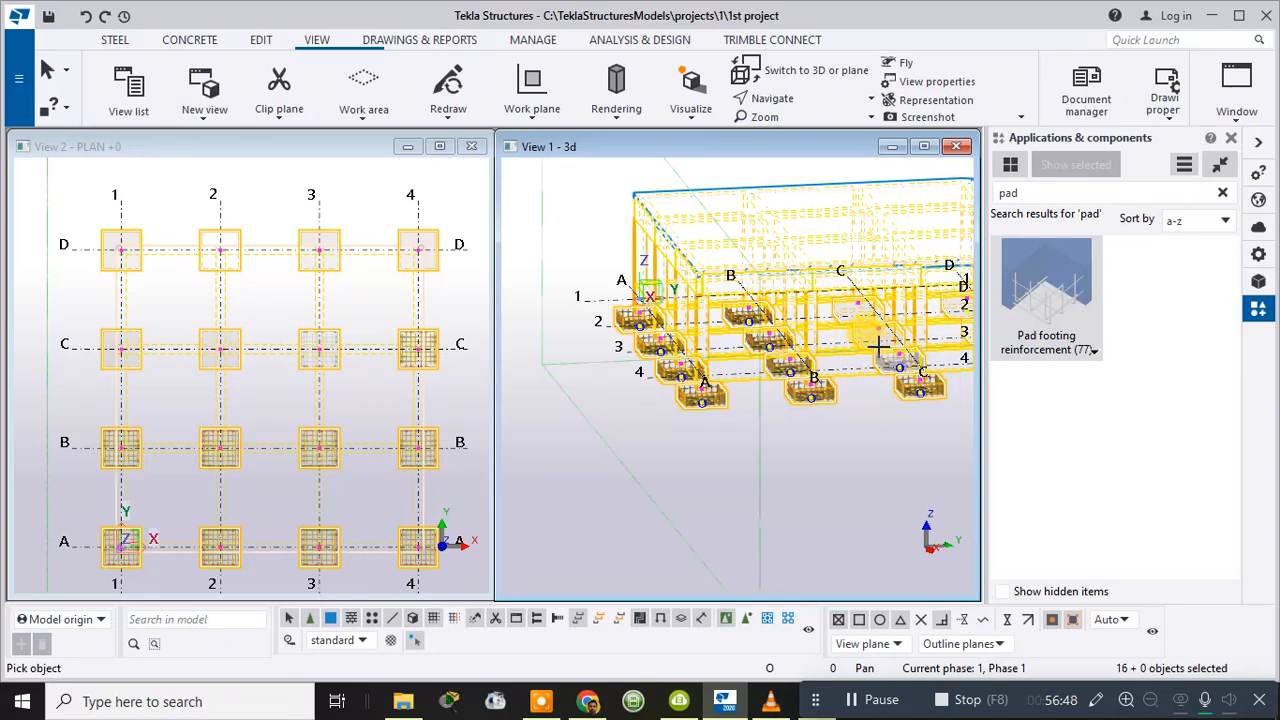
left_click(876, 335)
left_click(866, 320)
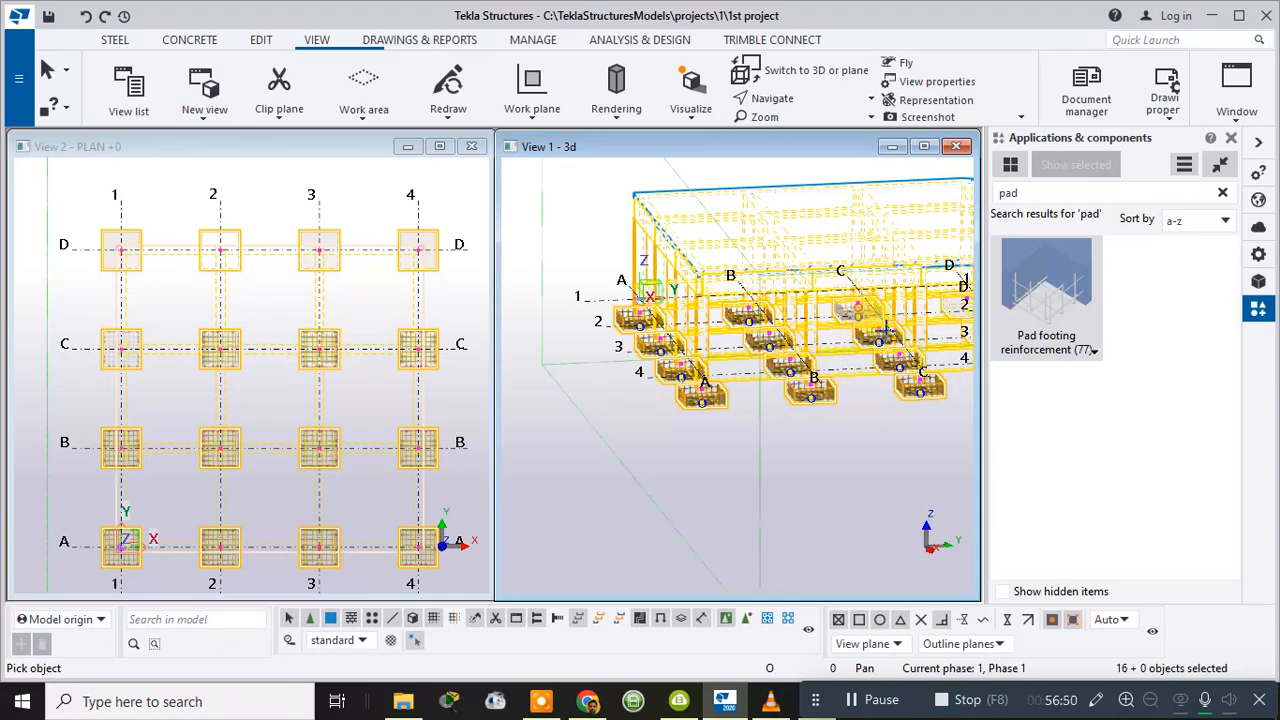
- Apply the footing reinforcement to the four footings on grid line D, end the component command and clear the footing selection
middle_click_drag(707, 347, 679, 342, "ctrl")
left_click(745, 367)
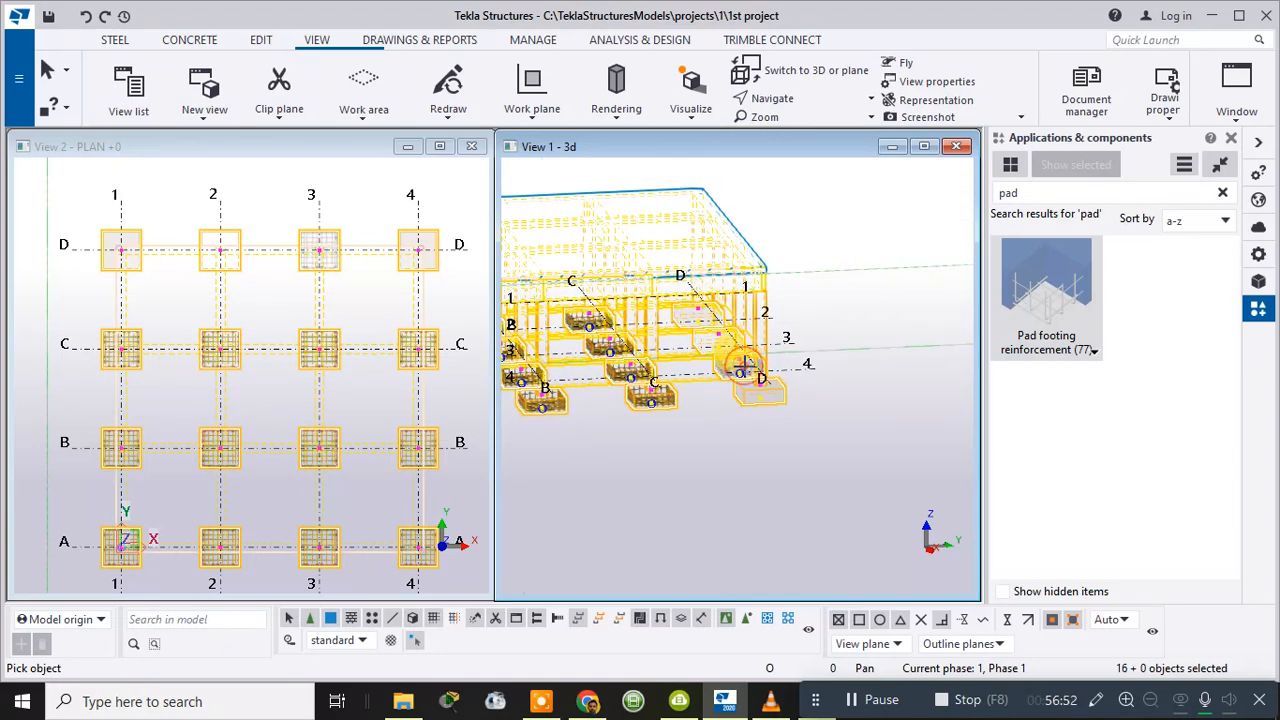
left_click(750, 396)
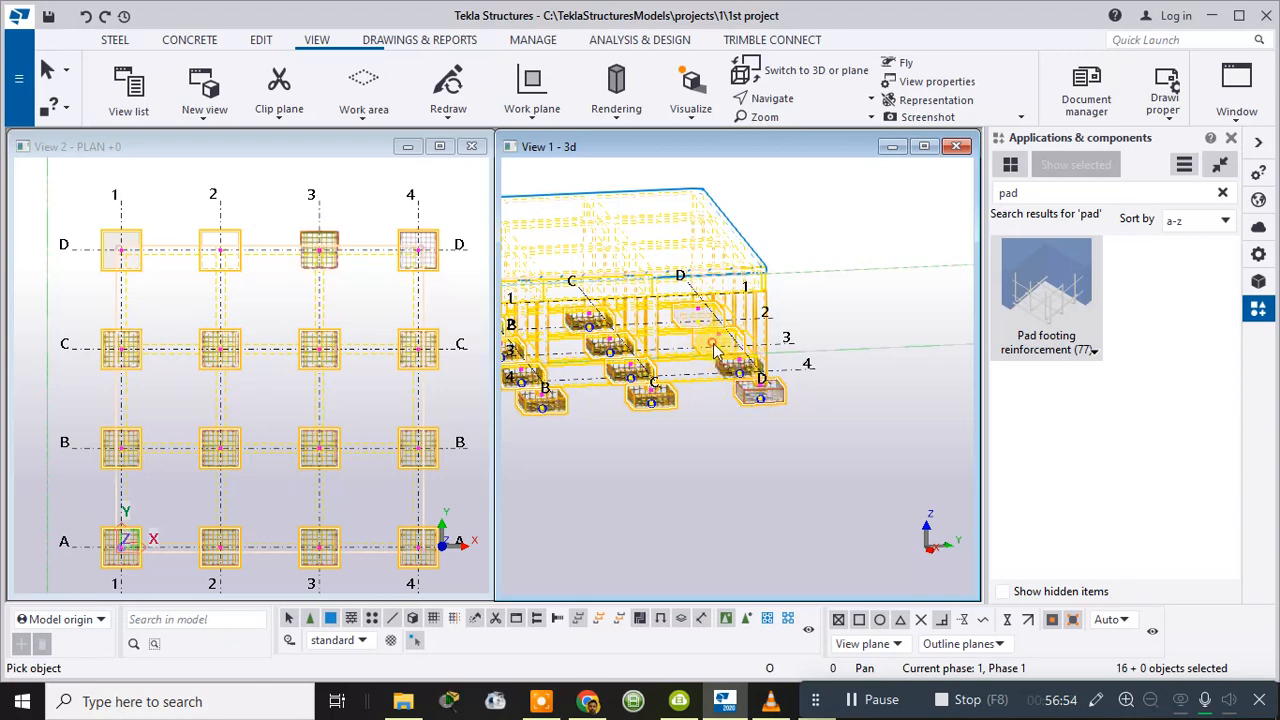
left_click(697, 316)
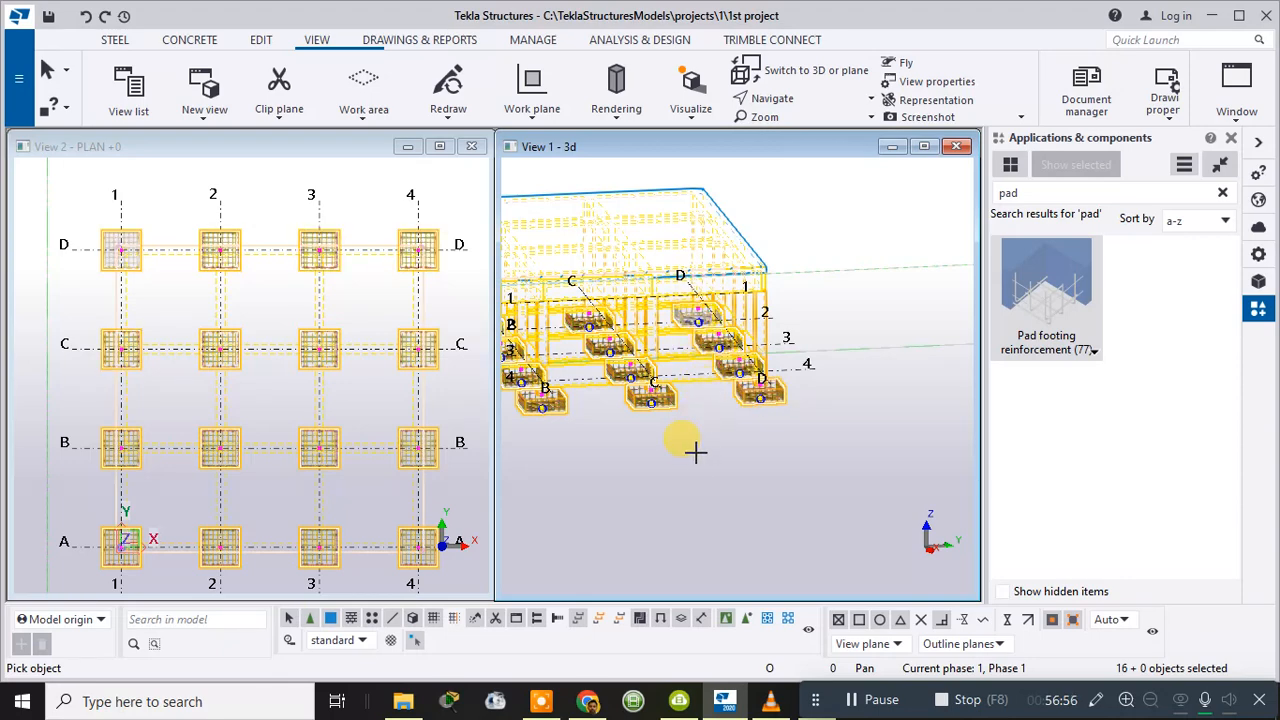
scroll(704, 453, "down", 1)
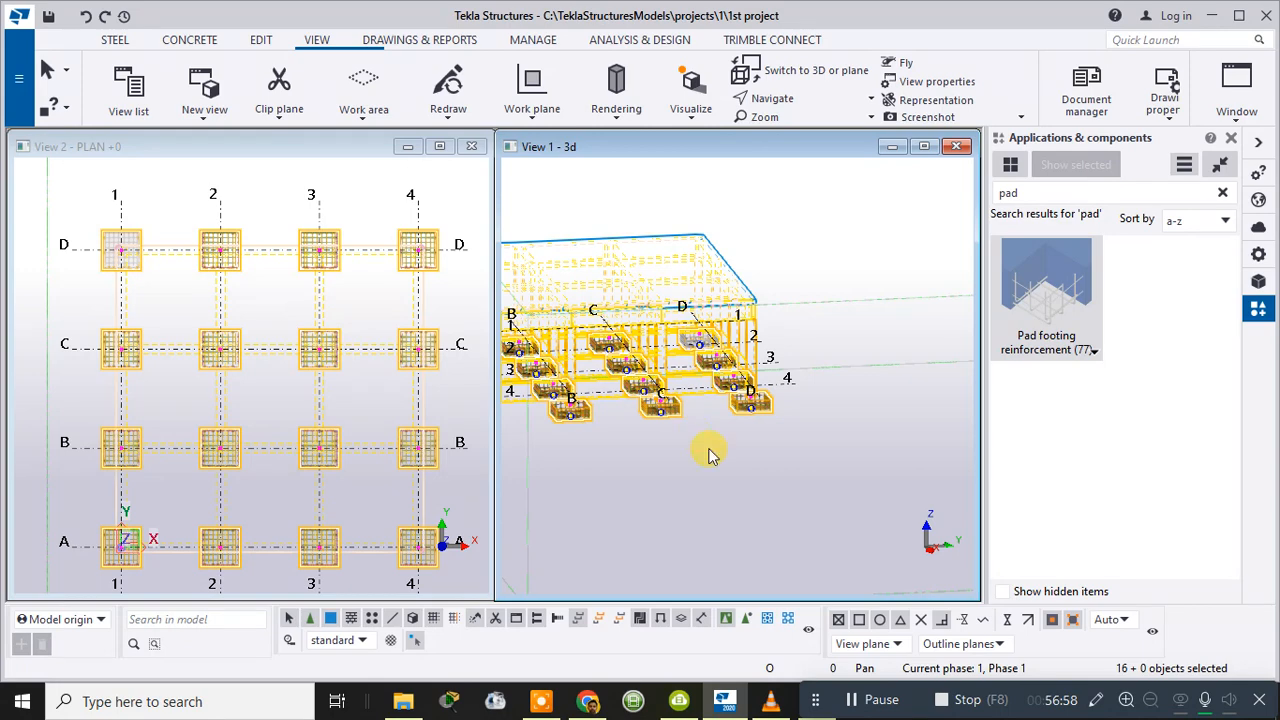
right_click(778, 430)
left_click(846, 247)
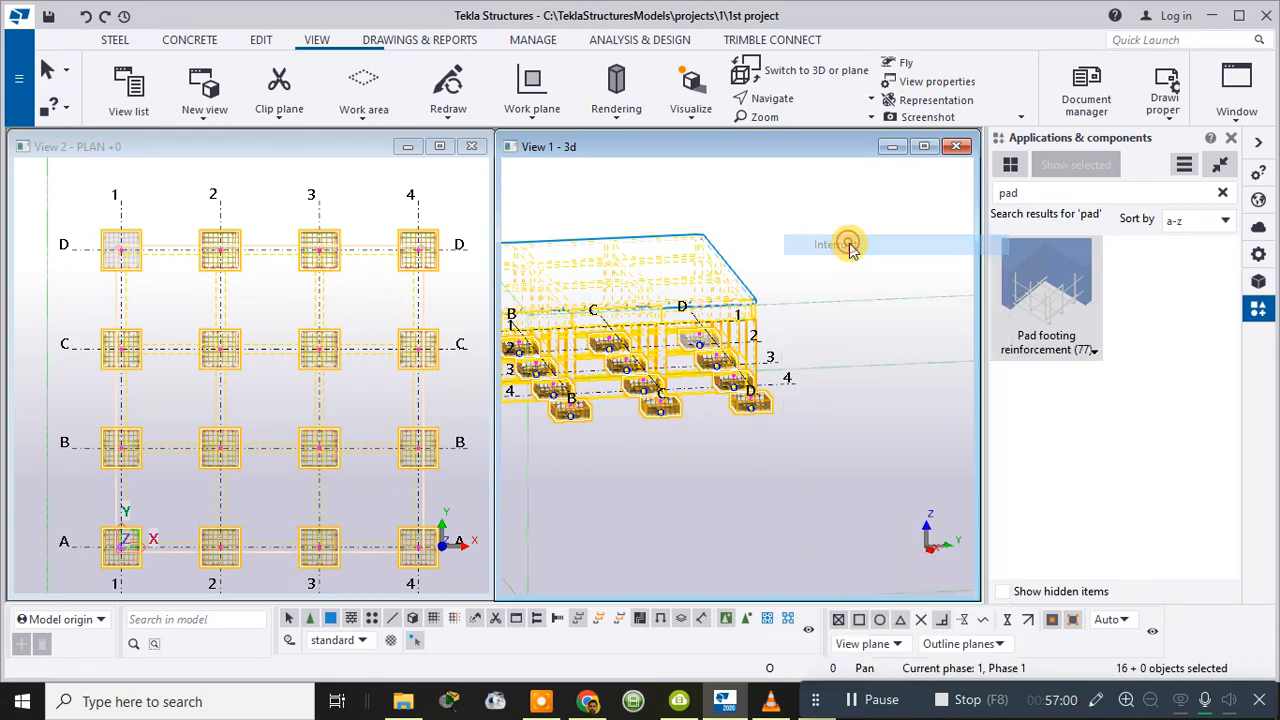
left_click(840, 386)
- Examine the reinforcement cages inside the pad footings up close in the 3D view
middle_click_drag(708, 446, 781, 418)
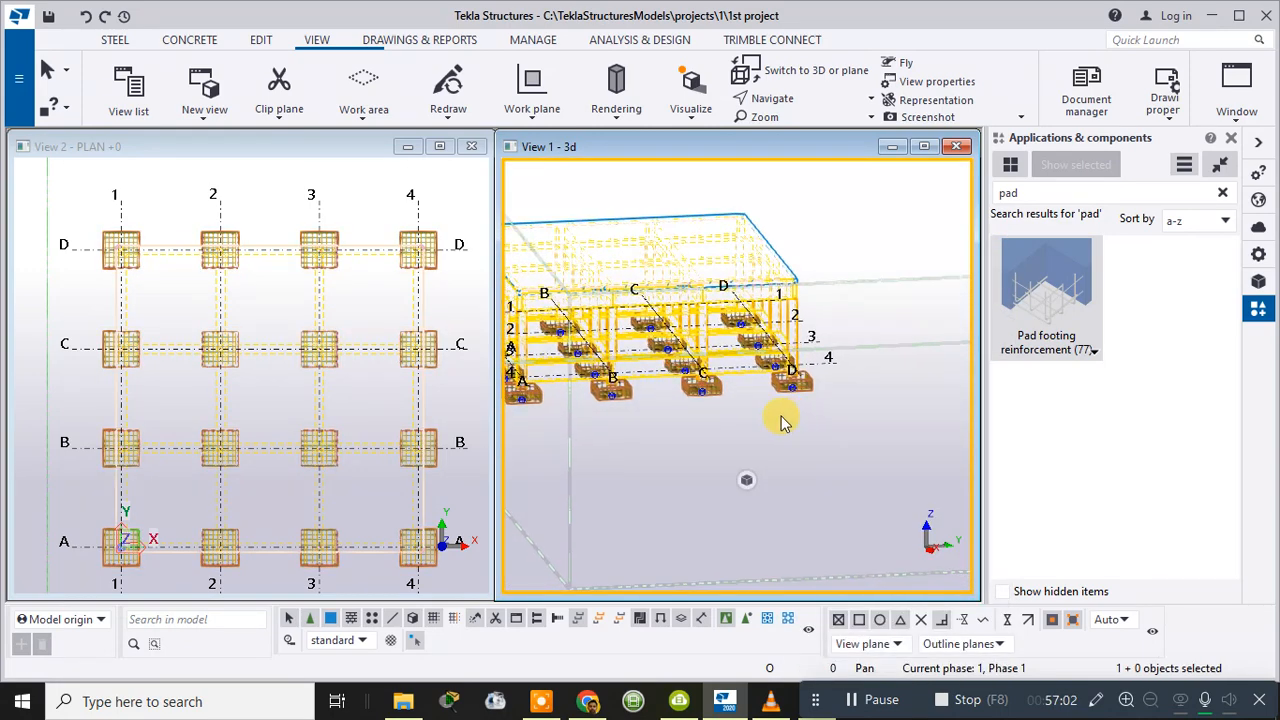
middle_click_drag(678, 430, 617, 487, "ctrl")
scroll(617, 487, "up", 10)
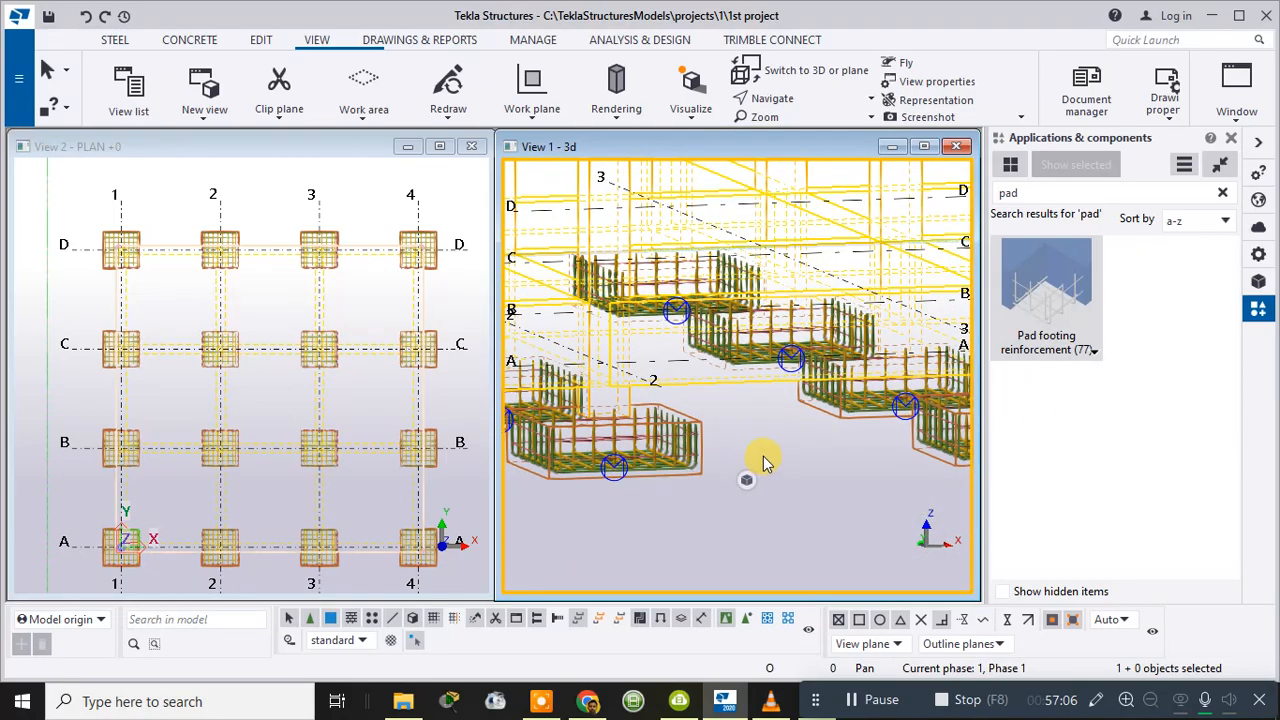
scroll(742, 431, "up", 5)
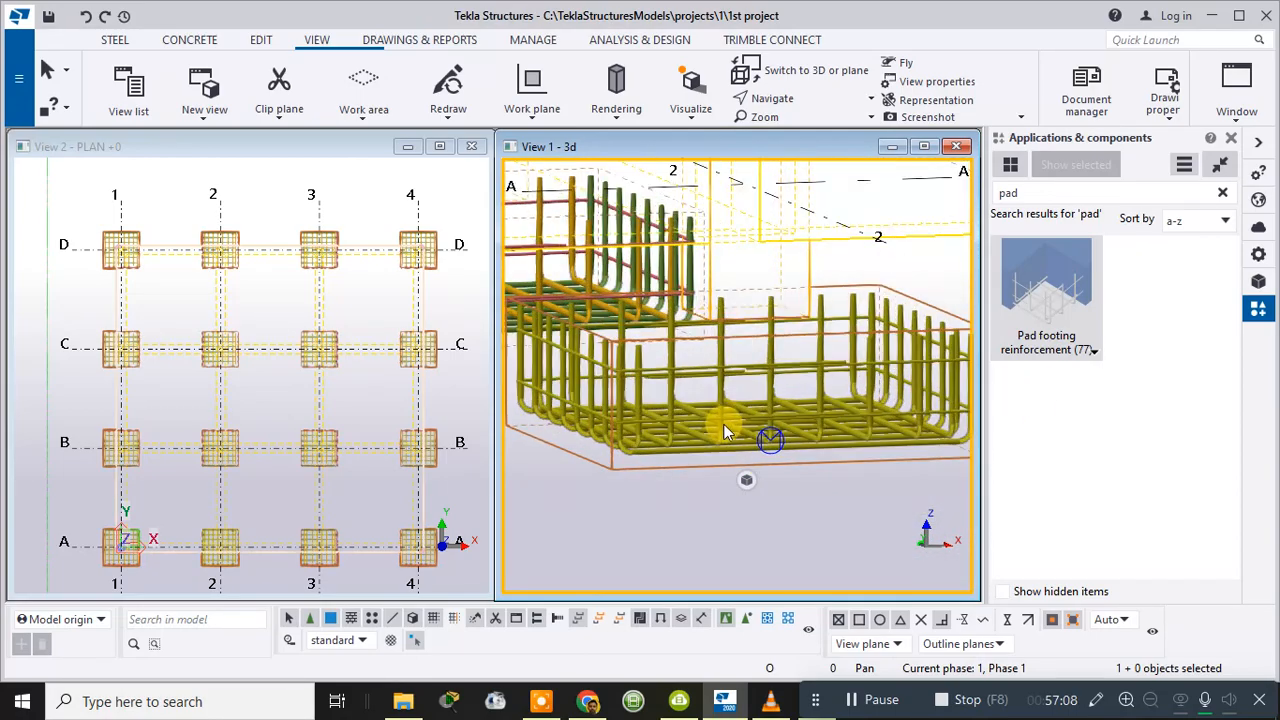
- Look over the reinforced pad footings across the whole building from several angles in the 3D view
middle_click_drag(723, 426, 827, 436)
scroll(818, 427, "down", 10)
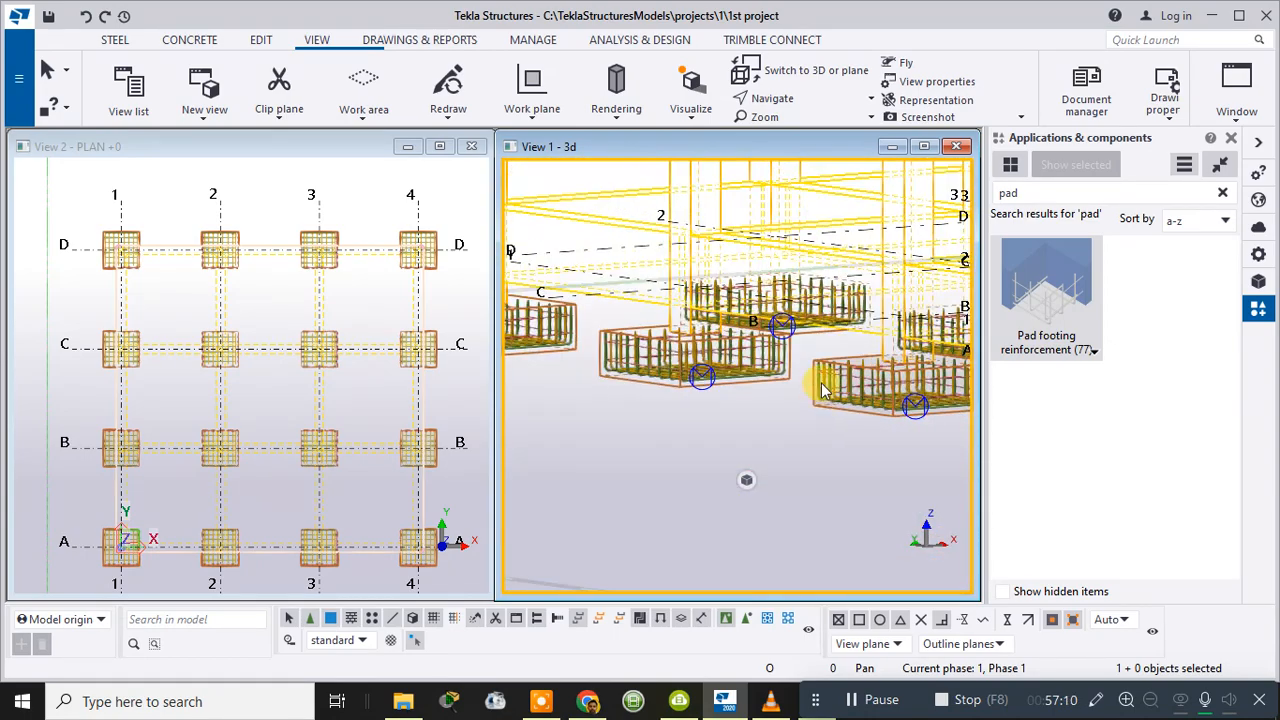
middle_click_drag(800, 395, 640, 350)
scroll(882, 345, "down", 2)
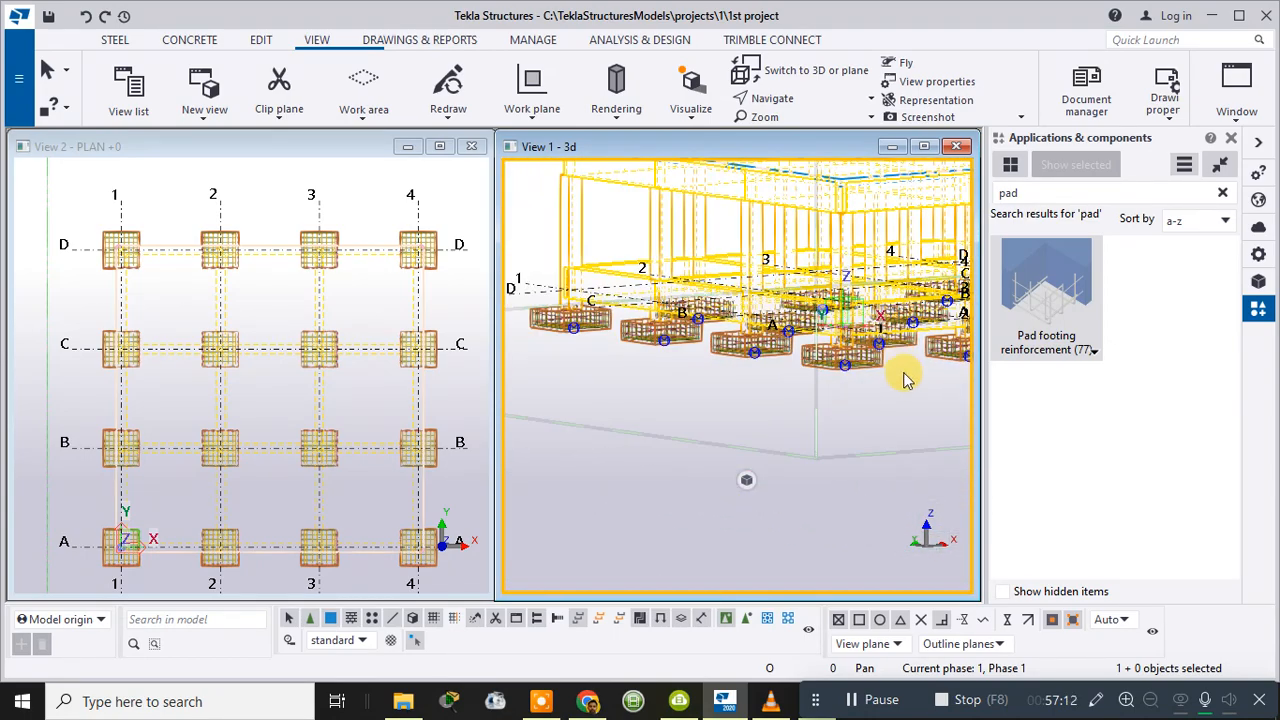
middle_click_drag(906, 377, 723, 366, "ctrl")
scroll(680, 357, "up", 6)
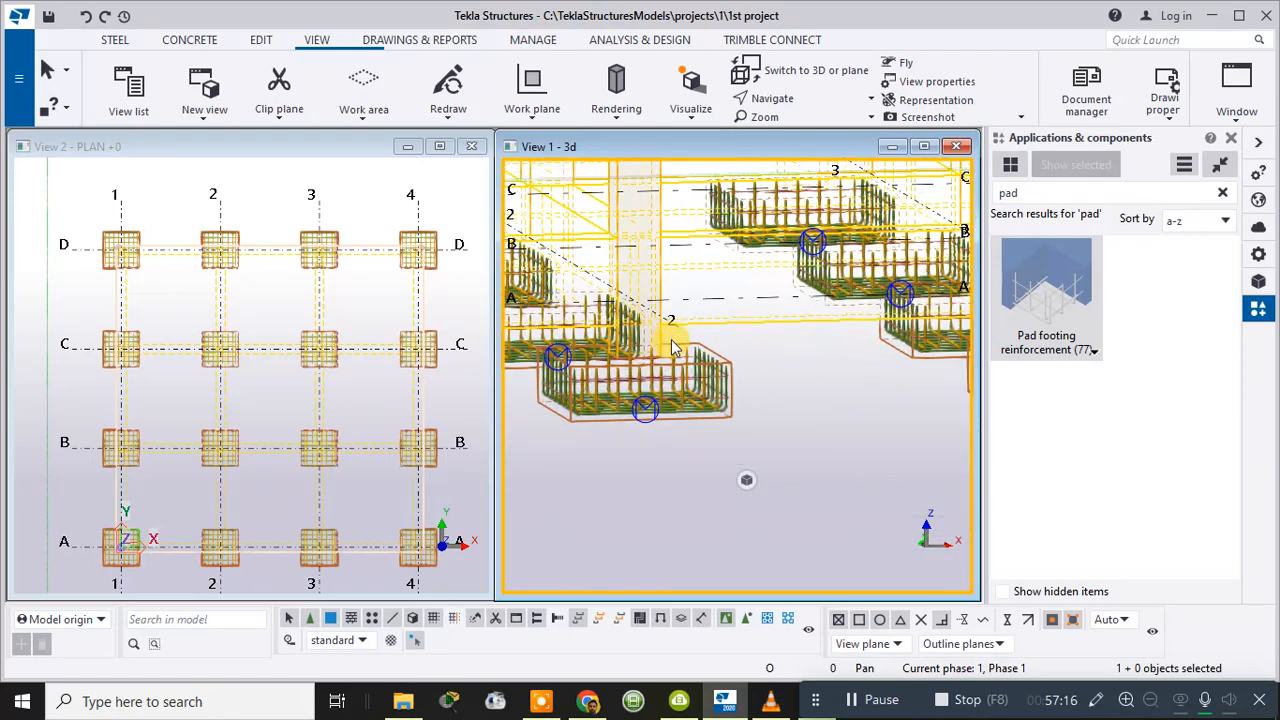
scroll(865, 340, "down", 5)
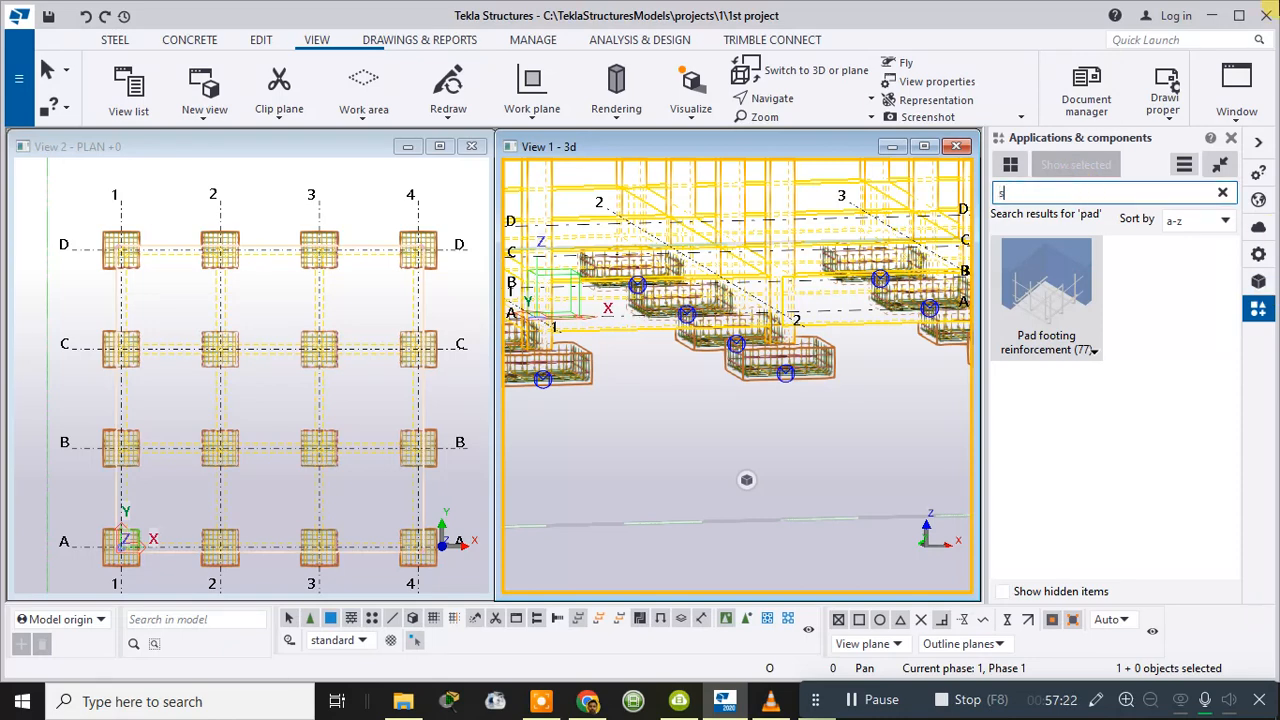
- Search the components for "start" and apply Starter bars for footing (87) to the footing at A/2
type("tart")
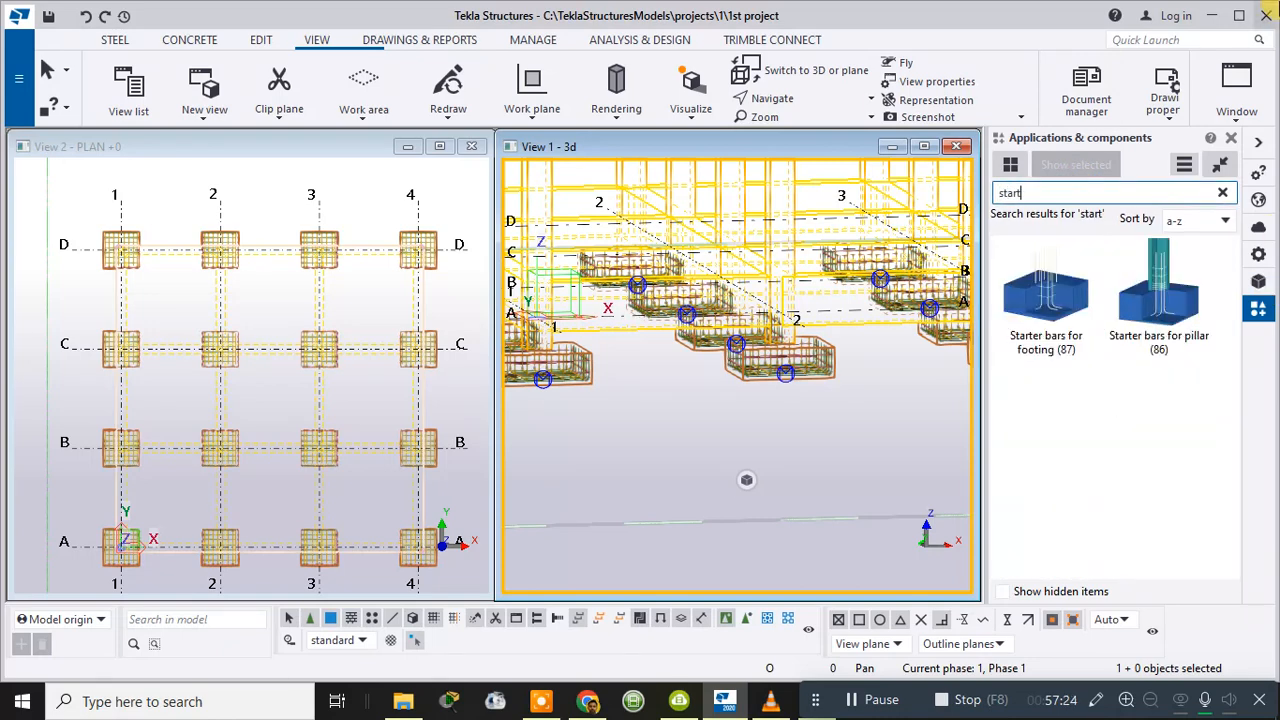
left_click(1035, 313)
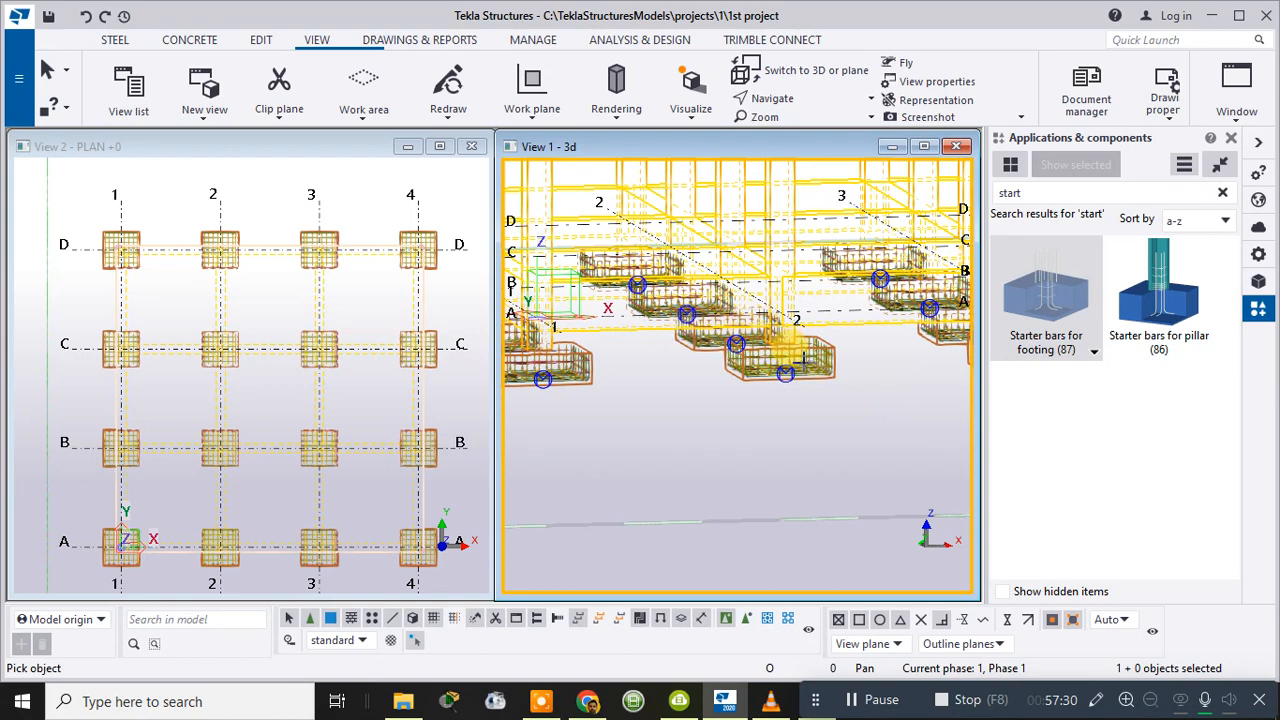
scroll(826, 441, "up", 2)
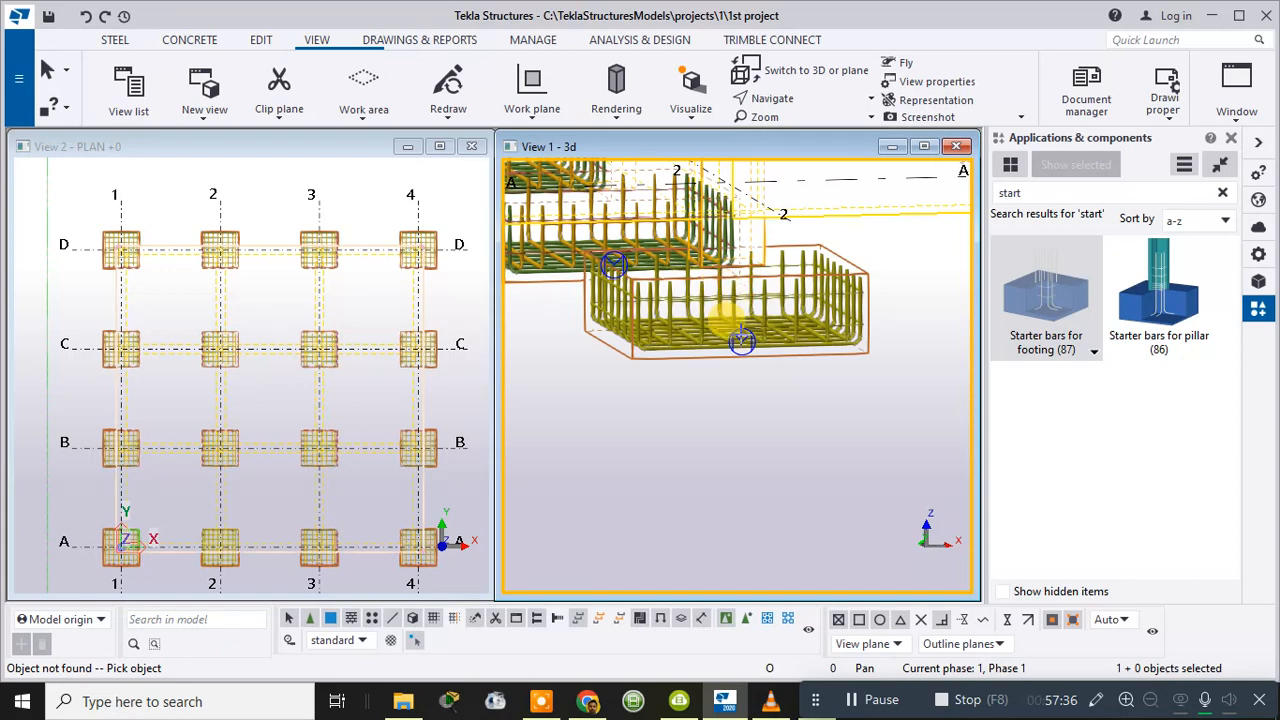
scroll(742, 340, "down", 3)
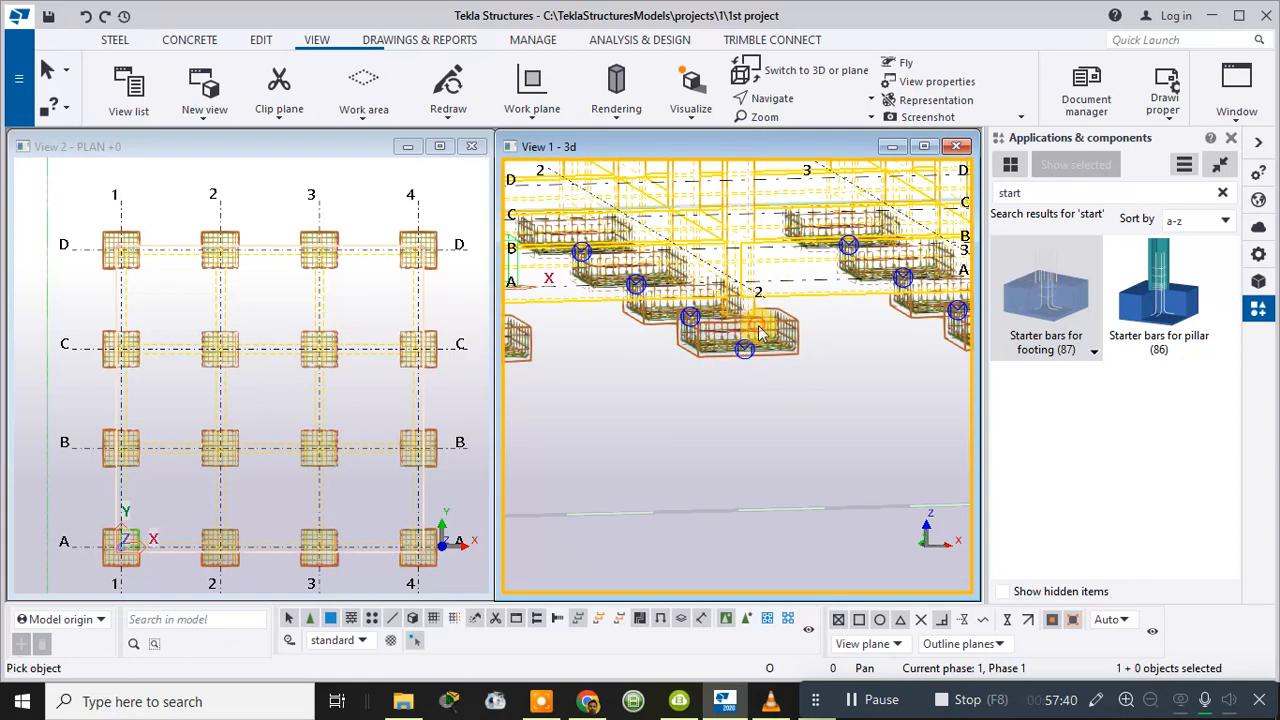
left_click(738, 318)
scroll(735, 309, "up", 4)
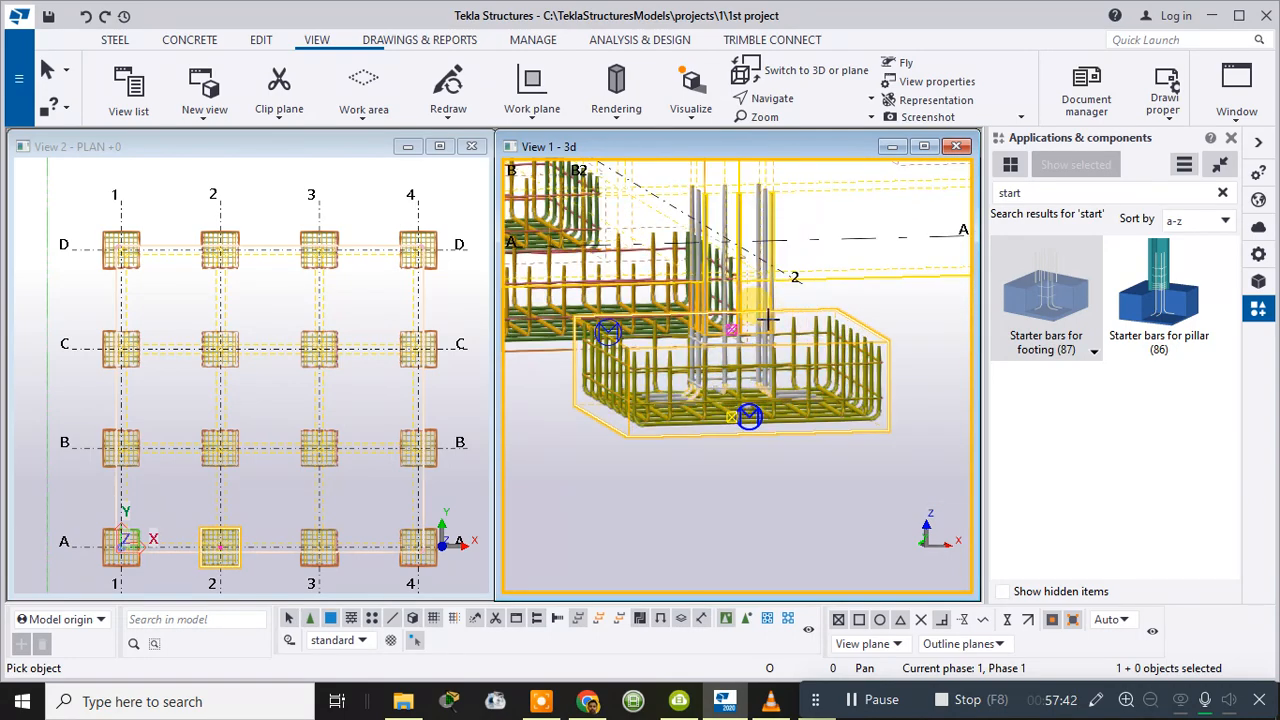
- Add the footing starter bars to the pad footing at A/3
scroll(763, 330, "down", 2)
middle_click_drag(883, 334, 613, 403)
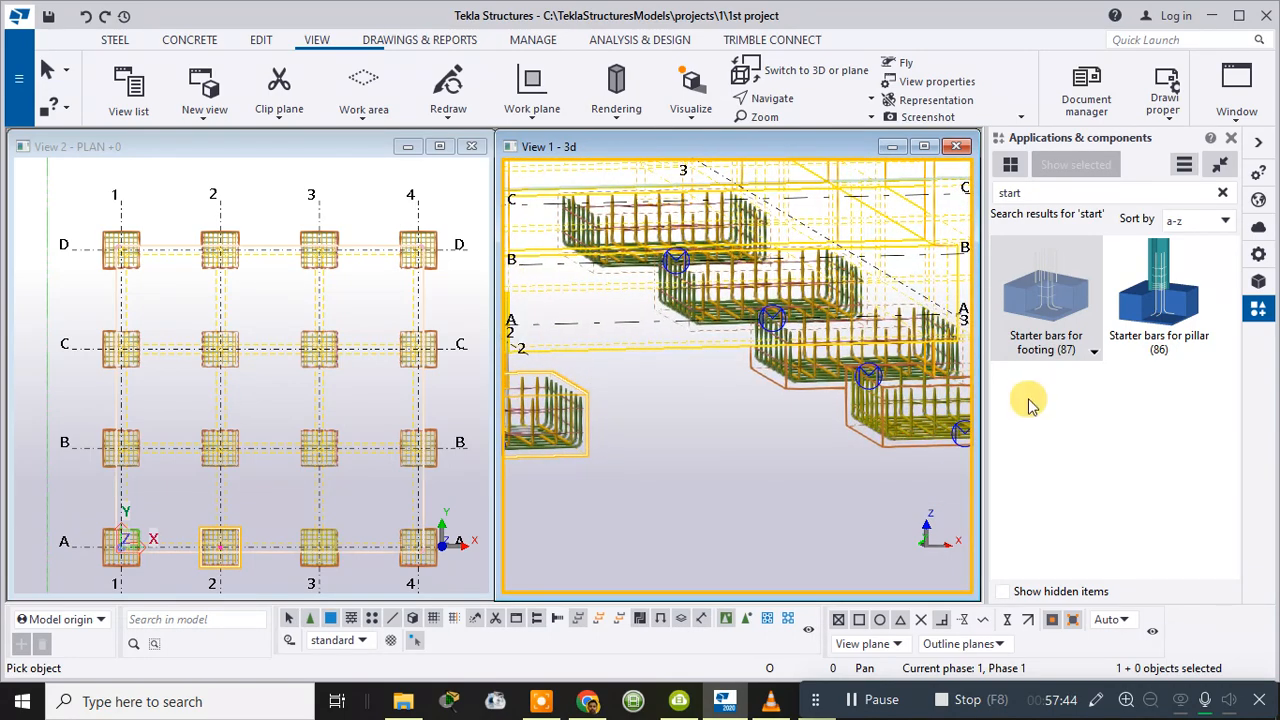
scroll(925, 405, "down", 1)
middle_click_drag(930, 392, 620, 437)
scroll(620, 437, "up", 2)
left_click(640, 438)
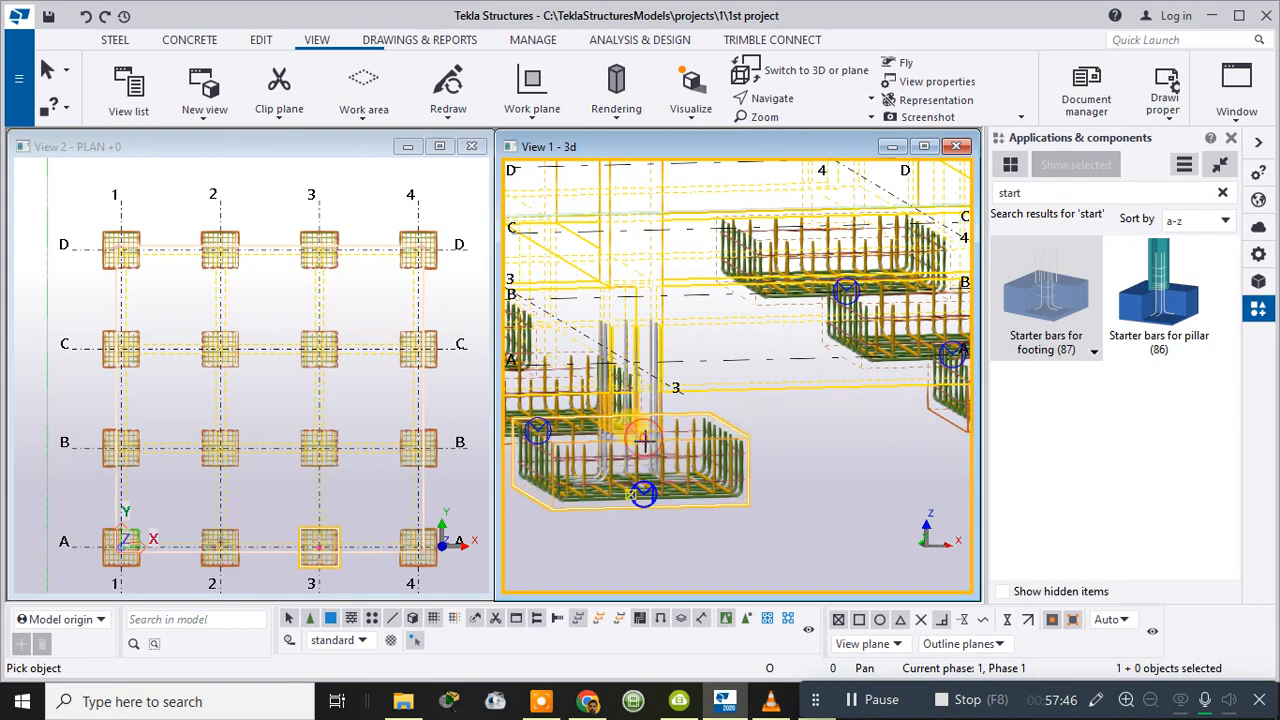
- Add the footing starter bars to the two corner footings at A/4 and A/1
scroll(830, 452, "down", 2)
middle_click_drag(838, 452, 578, 446)
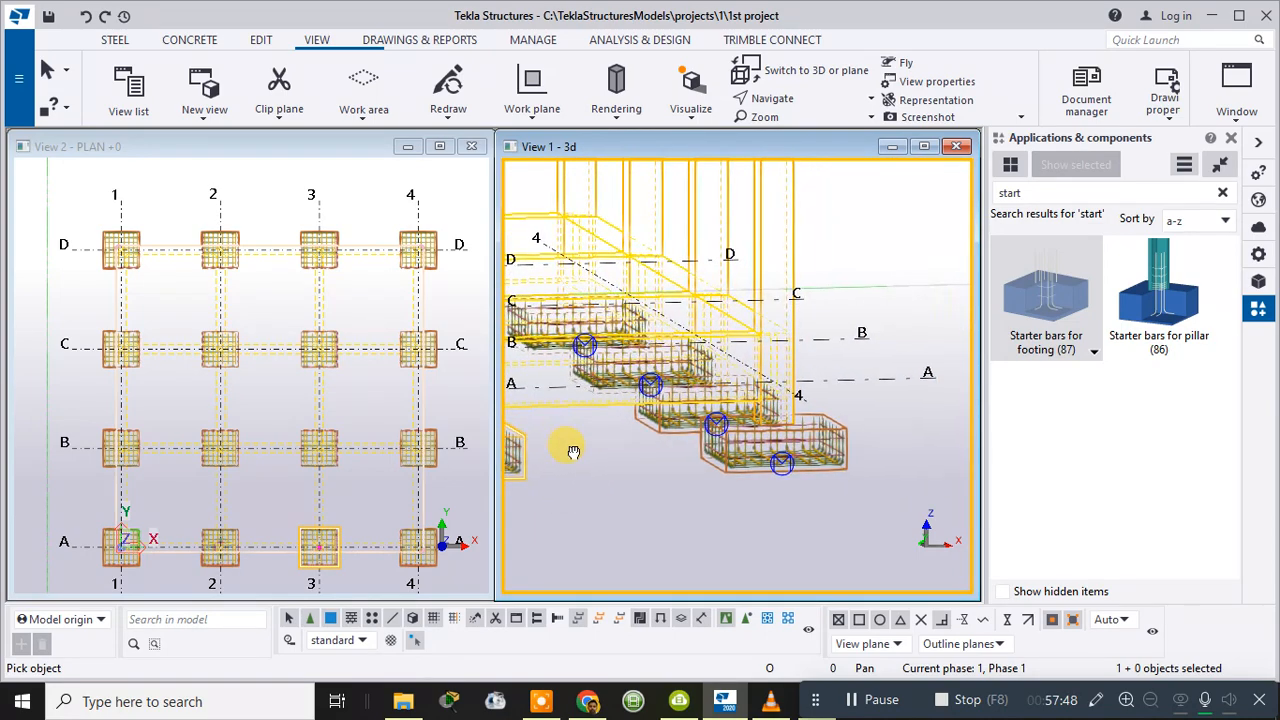
left_click(768, 473)
scroll(760, 440, "down", 5)
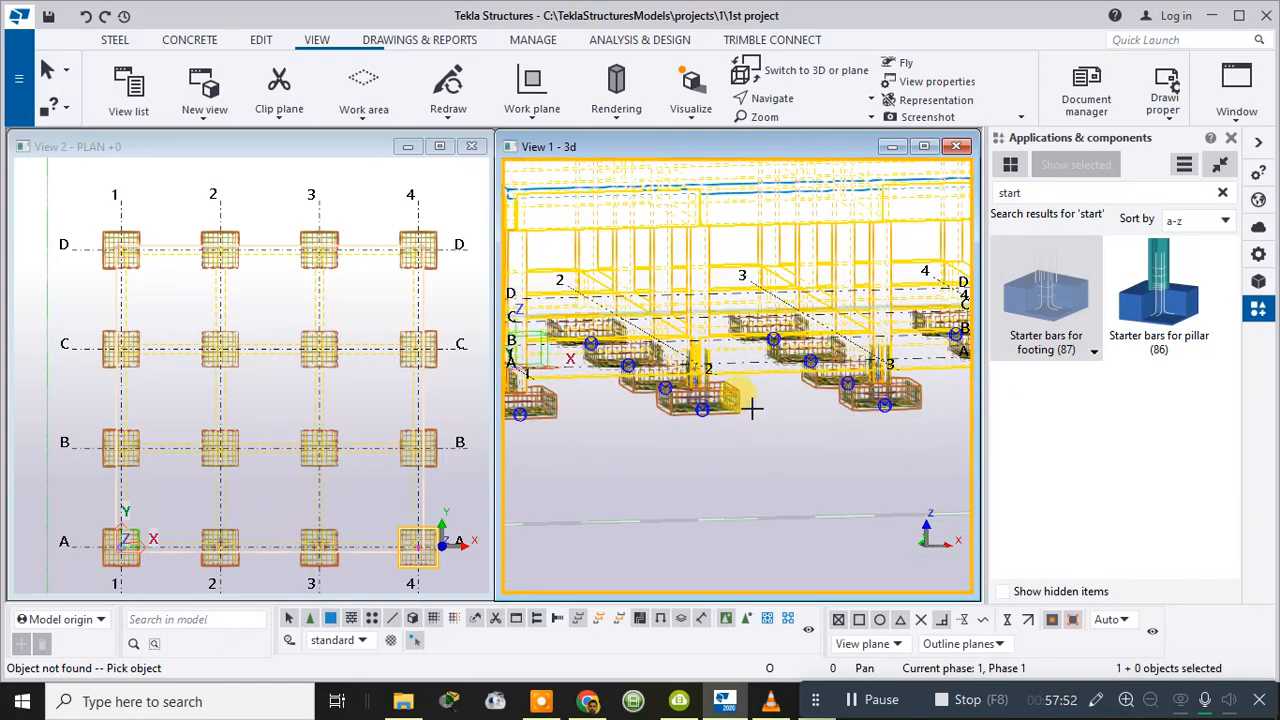
scroll(752, 408, "up", 5)
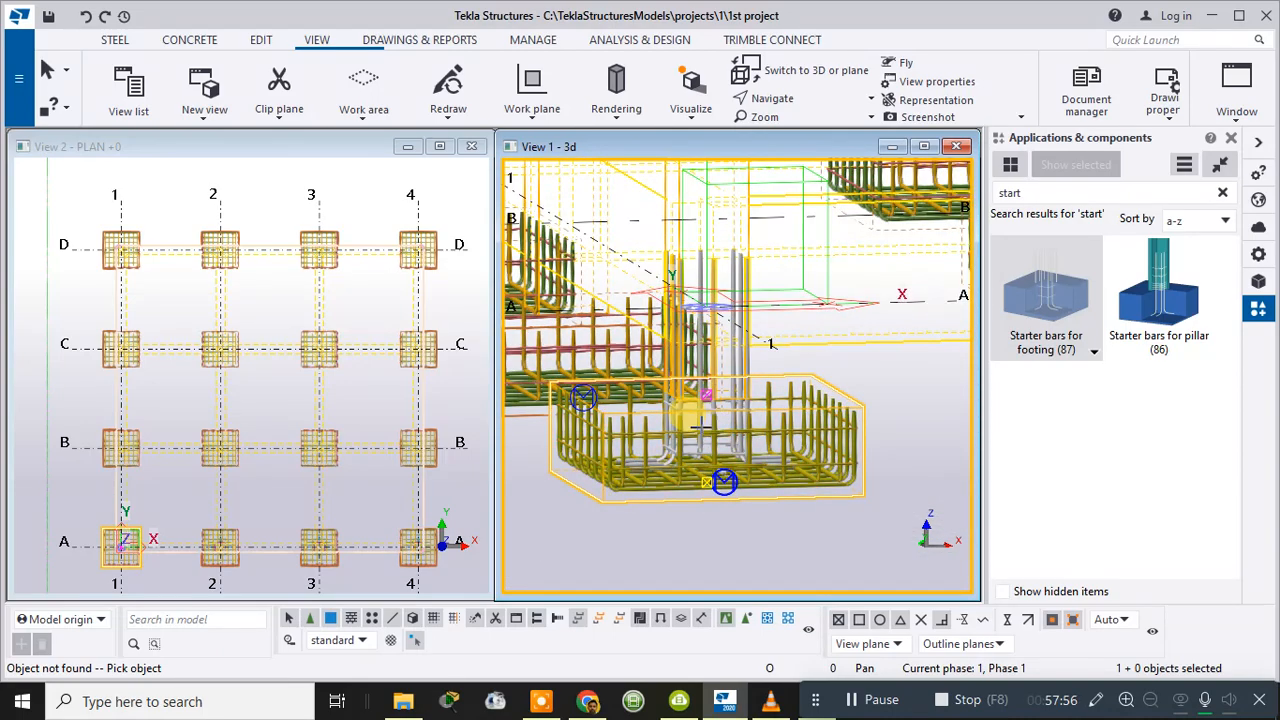
- Try placing the starter bars on the column at C/1 and delete them
scroll(637, 428, "down", 3)
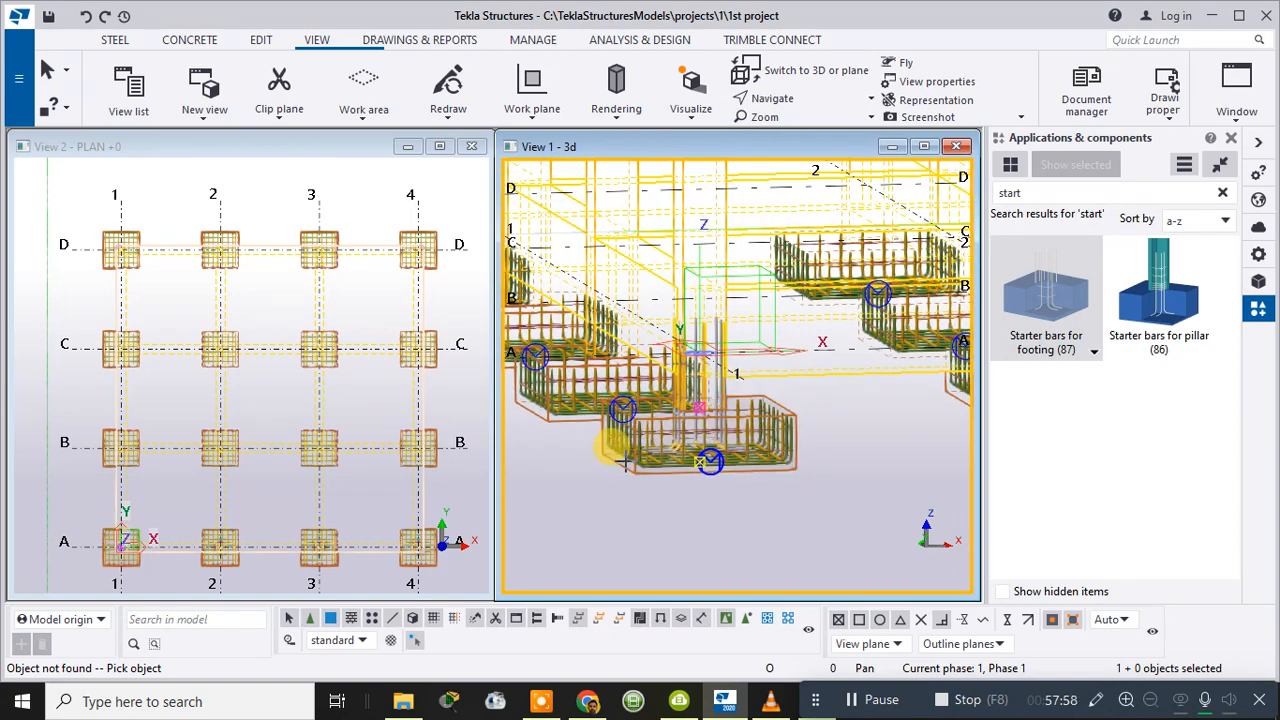
middle_click_drag(634, 463, 670, 473, "ctrl")
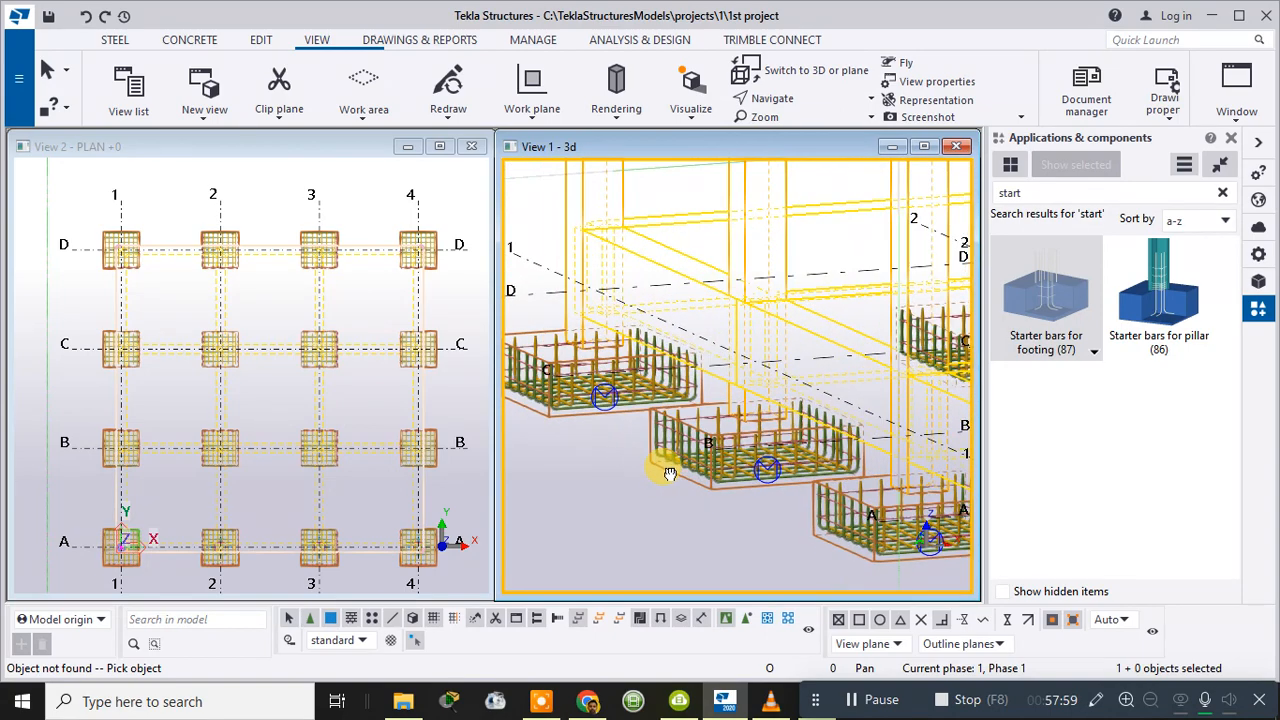
left_click(766, 413)
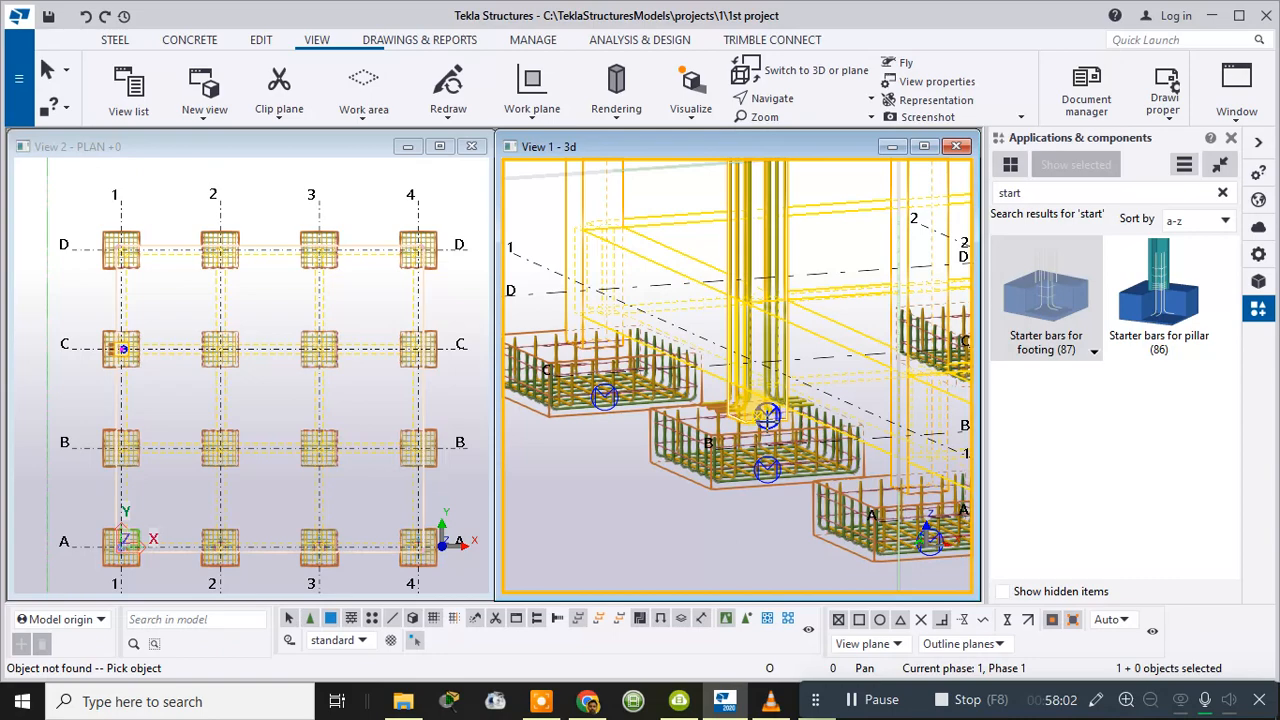
scroll(787, 469, "up", 2)
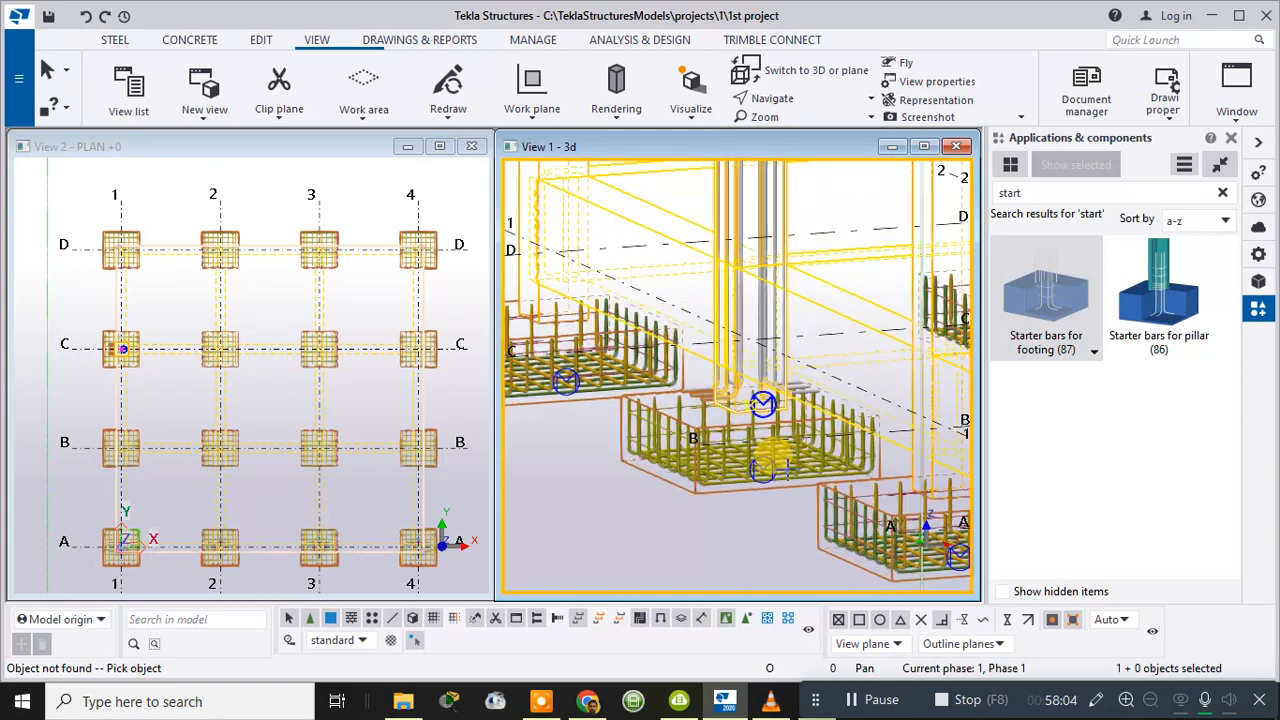
scroll(787, 467, "up", 2)
key("Delete")
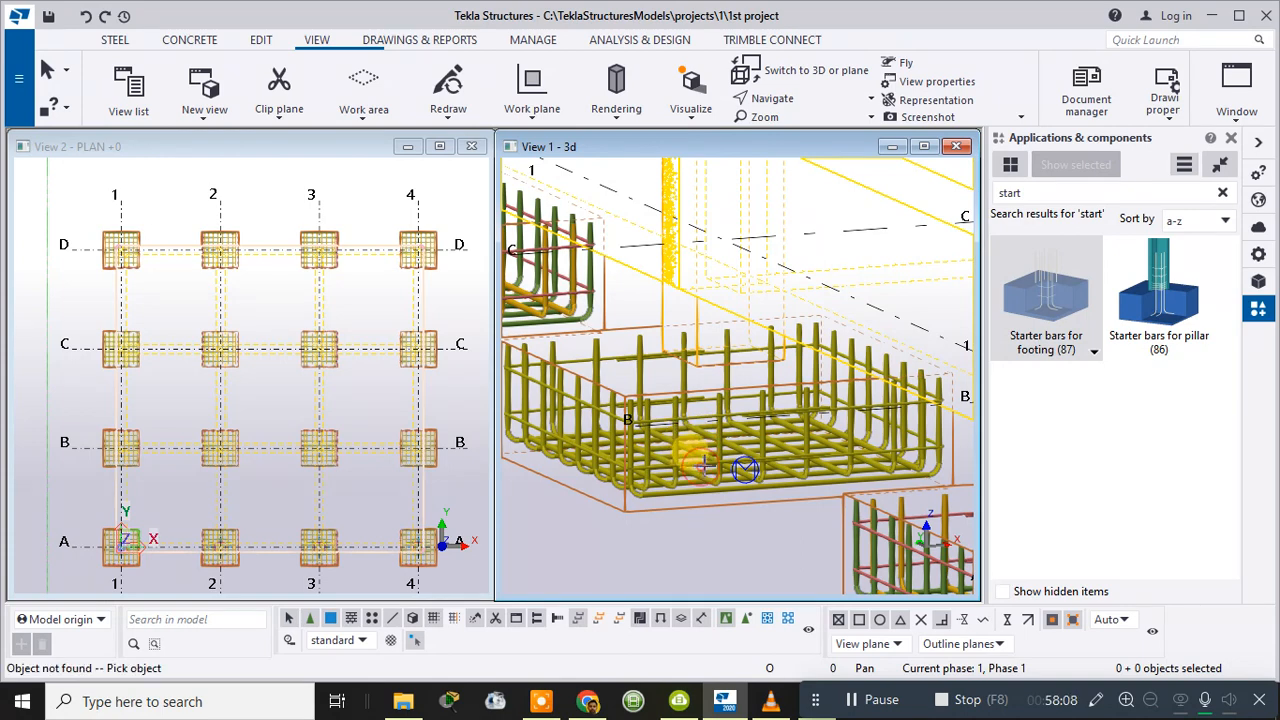
- Apply Starter bars for footing (87) to the remaining footings on grid lines B, C and D
left_click(1036, 311)
left_click(728, 460)
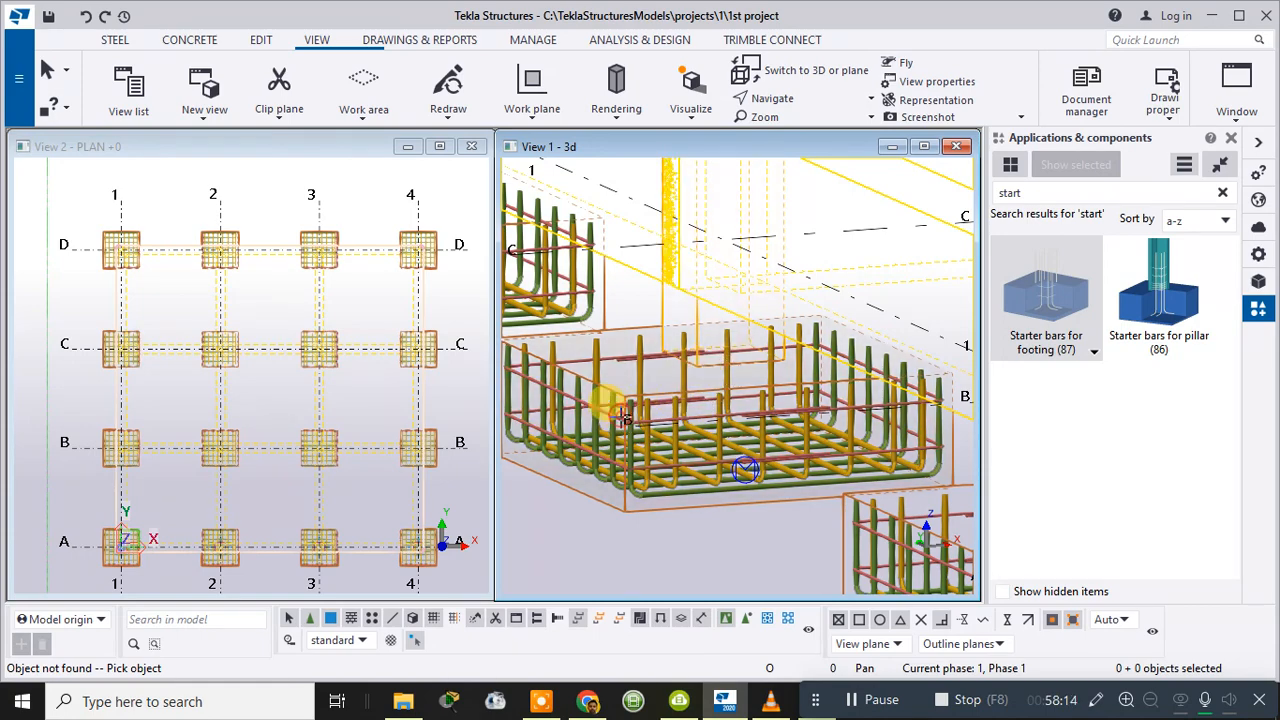
scroll(703, 397, "down", 5)
scroll(748, 442, "up", 4)
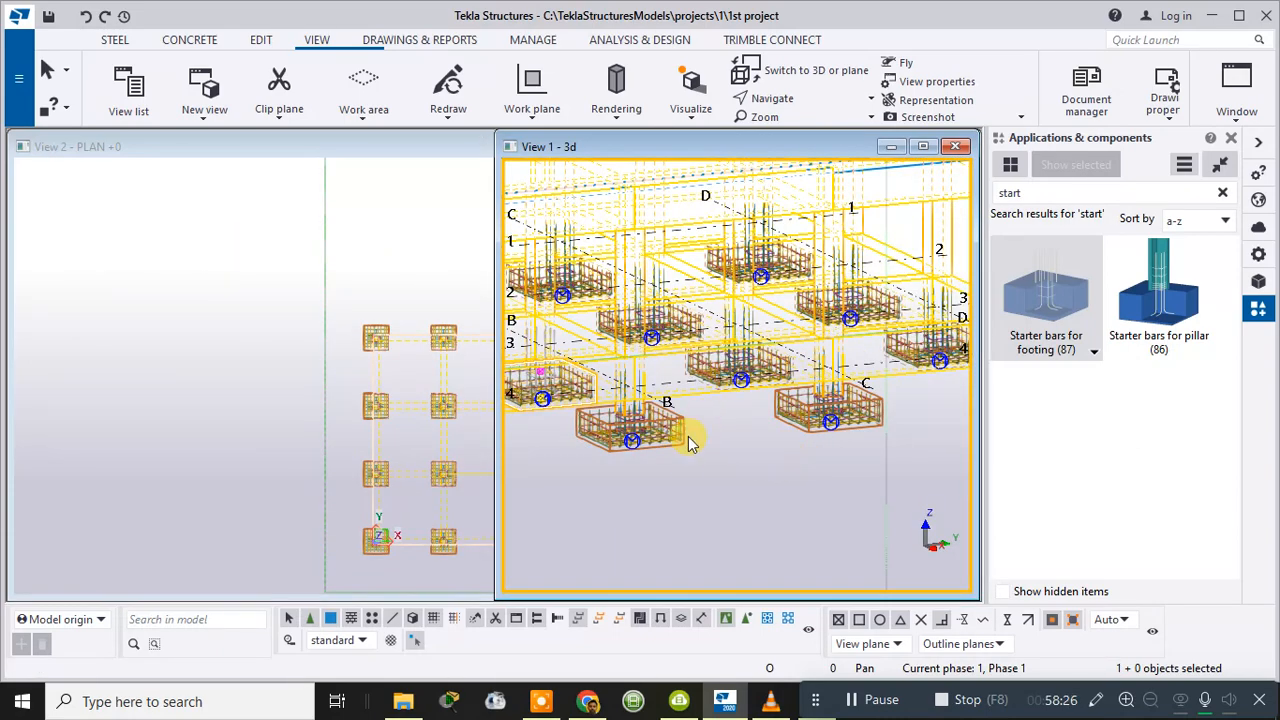
- Examine the starter bars rising from the footings into the columns, up close around the footing at A/4
middle_click_drag(688, 455, 733, 417)
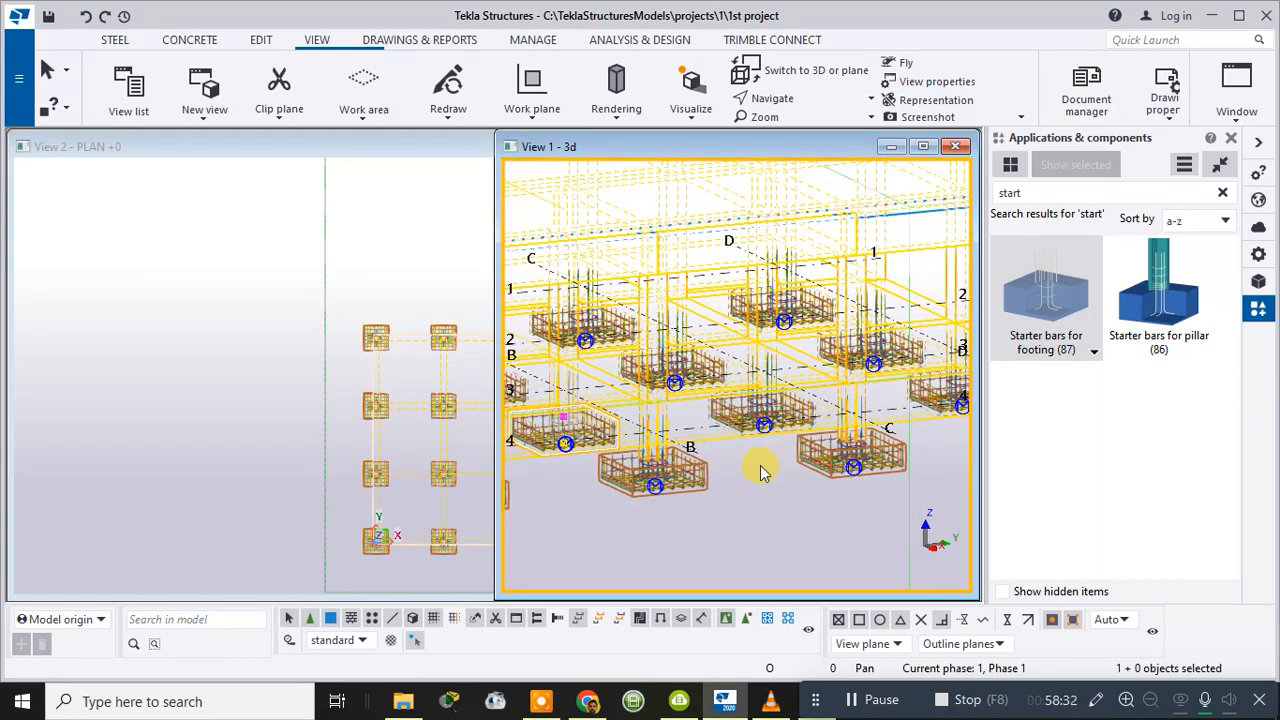
middle_click_drag(757, 477, 712, 565, "ctrl")
scroll(712, 565, "up", 10)
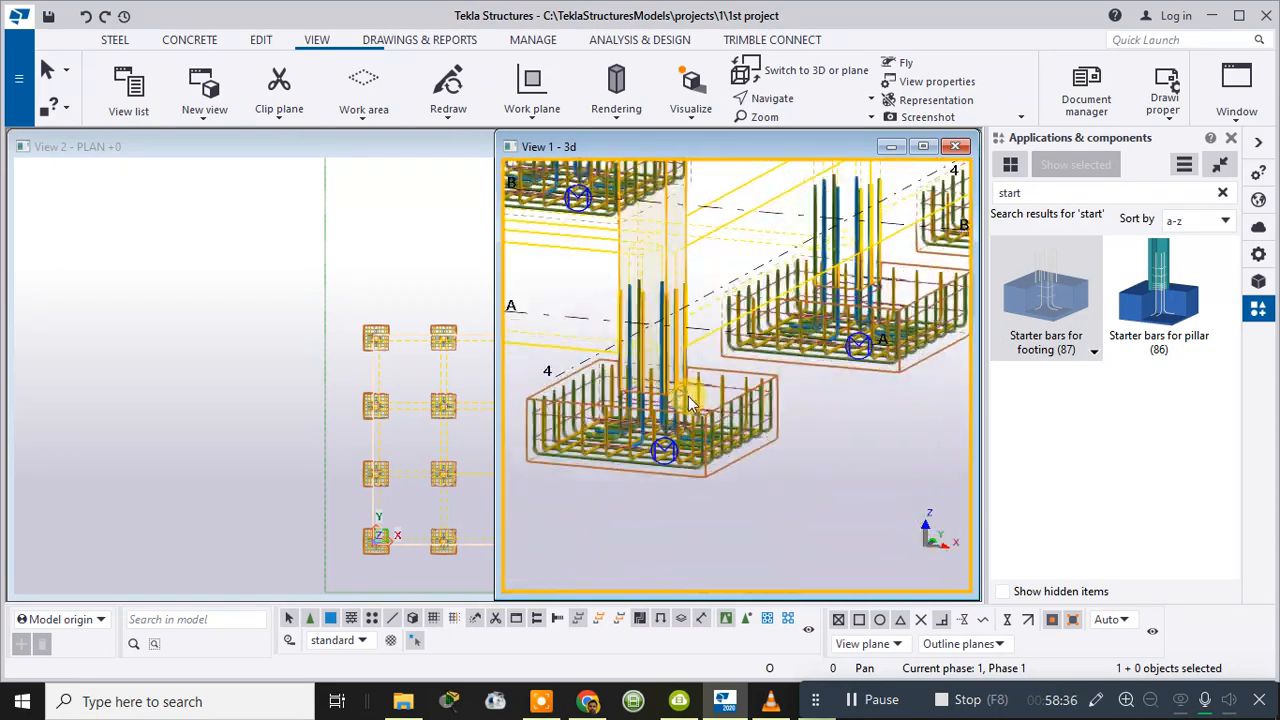
scroll(666, 396, "down", 5)
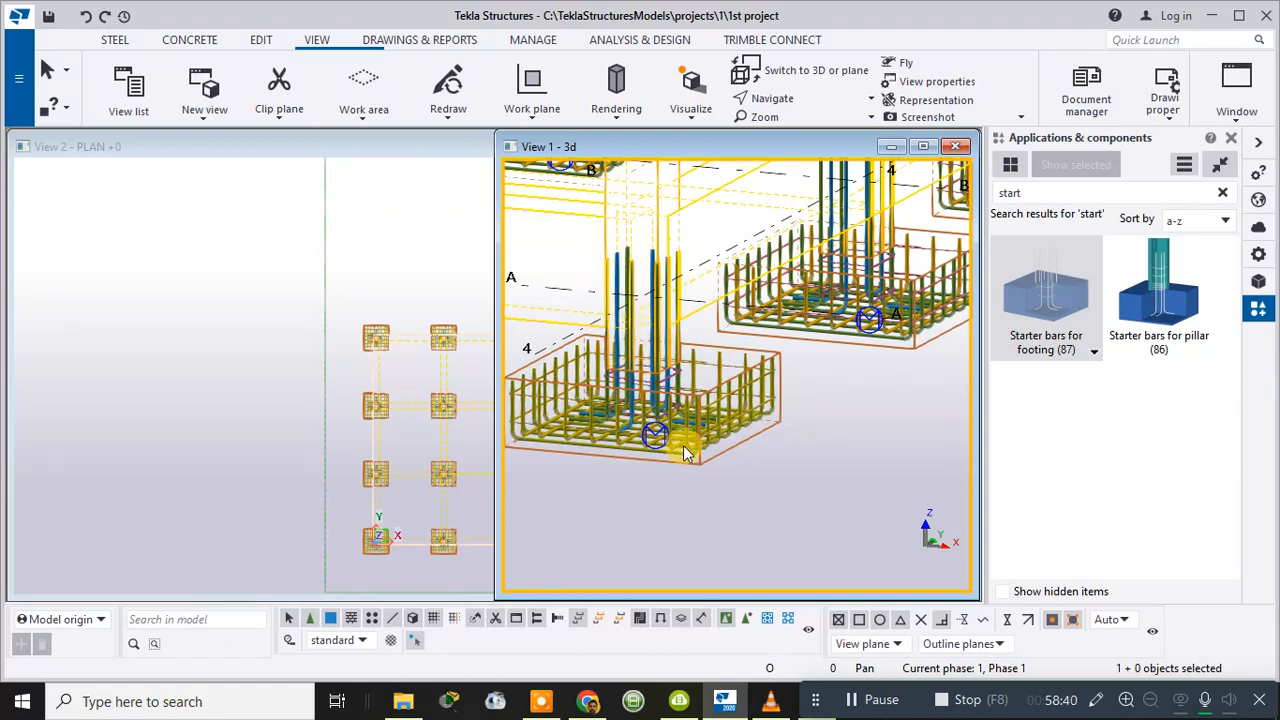
scroll(685, 452, "down", 2)
scroll(700, 453, "down", 2)
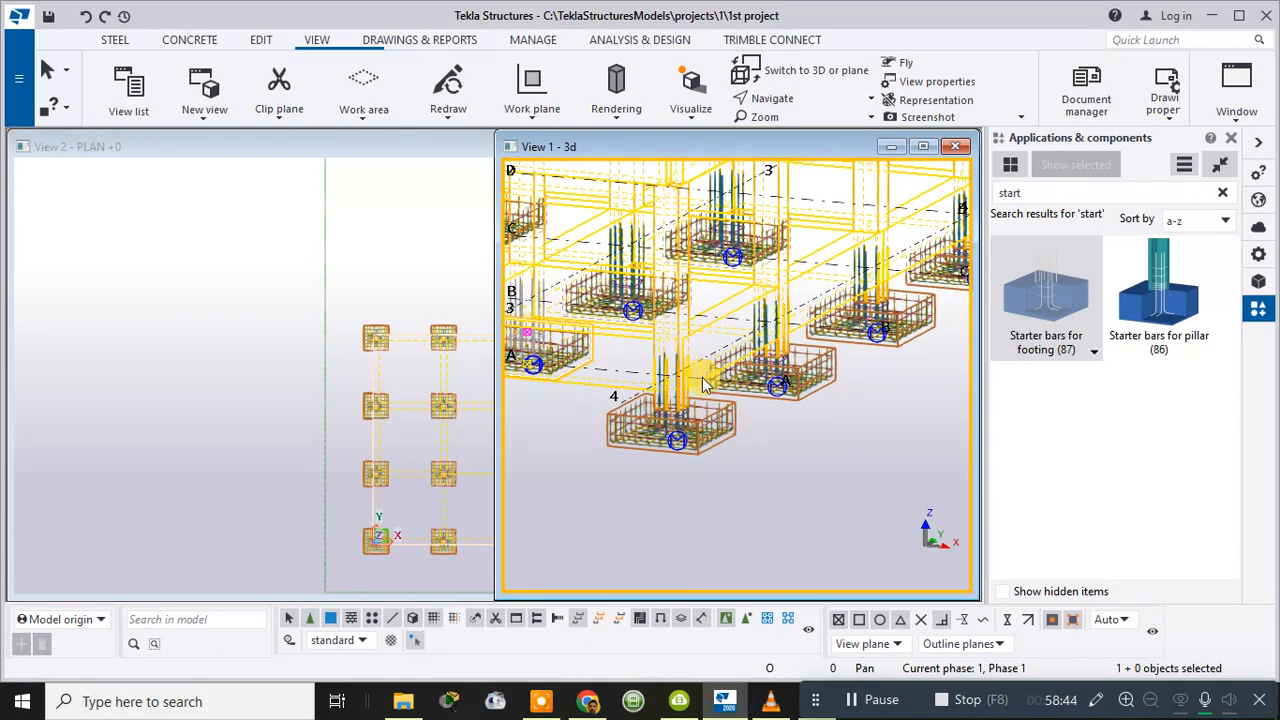
scroll(713, 455, "up", 4)
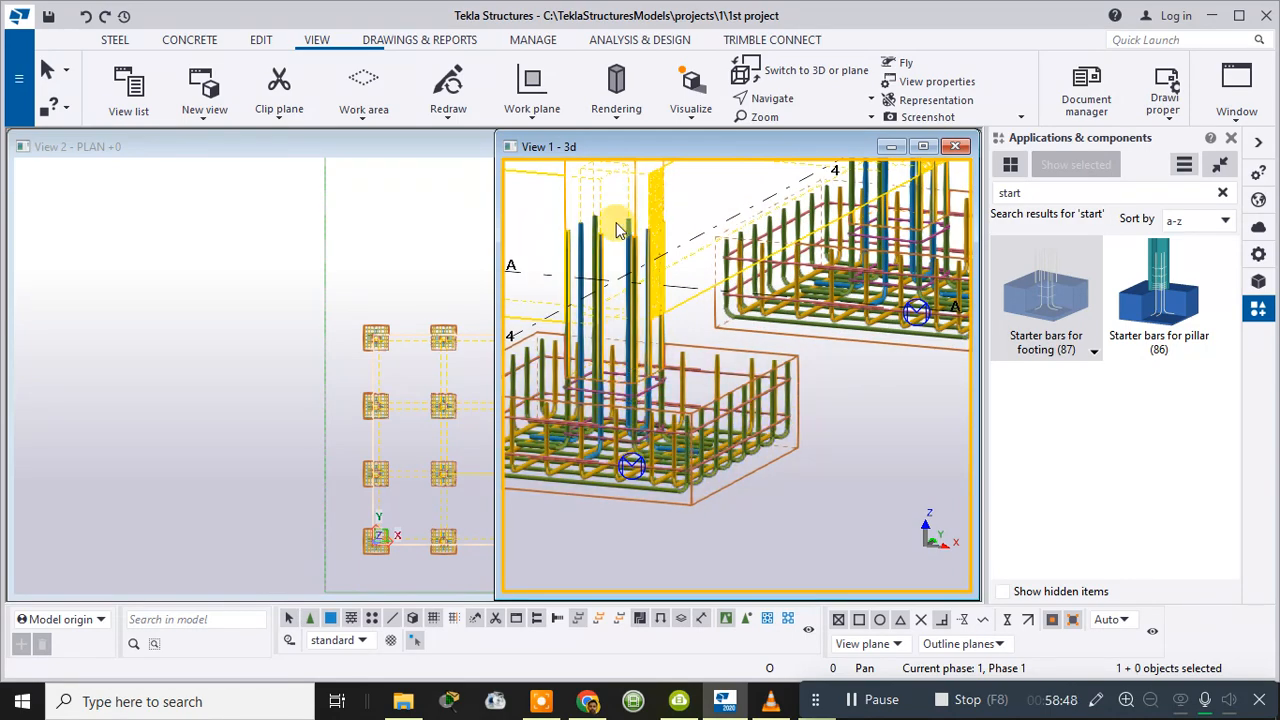
scroll(768, 352, "down", 5)
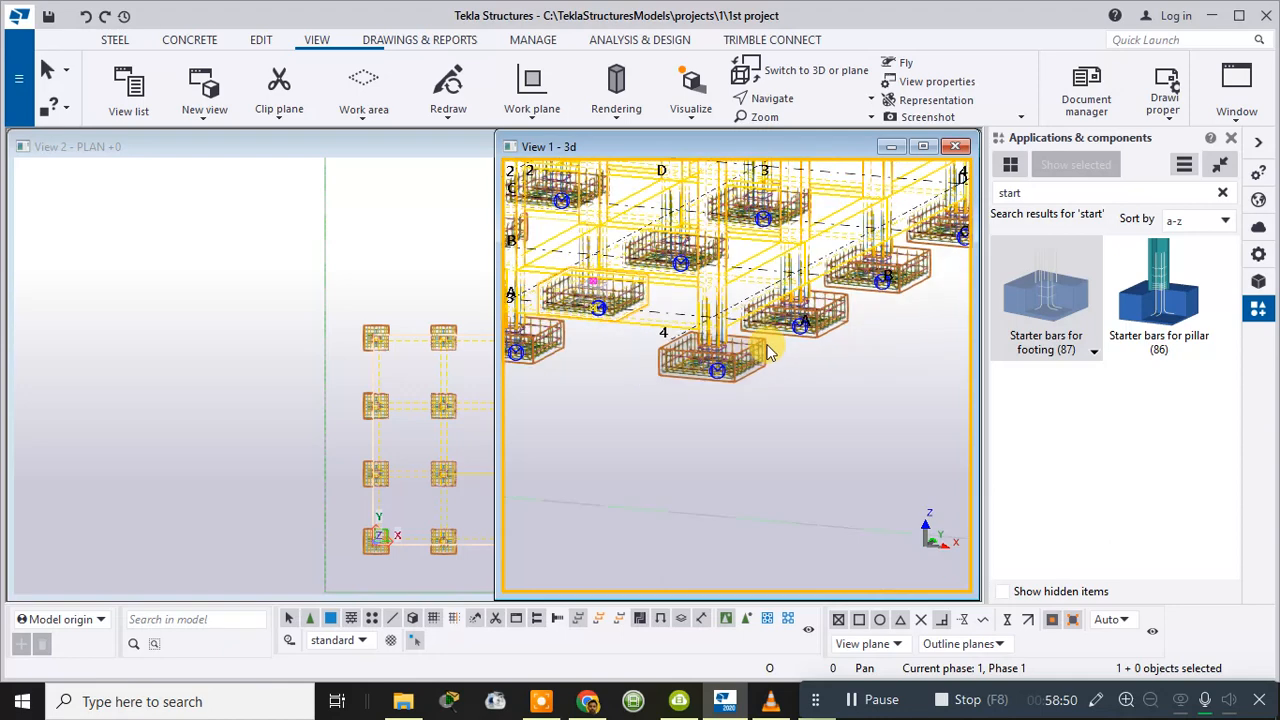
scroll(768, 352, "down", 2)
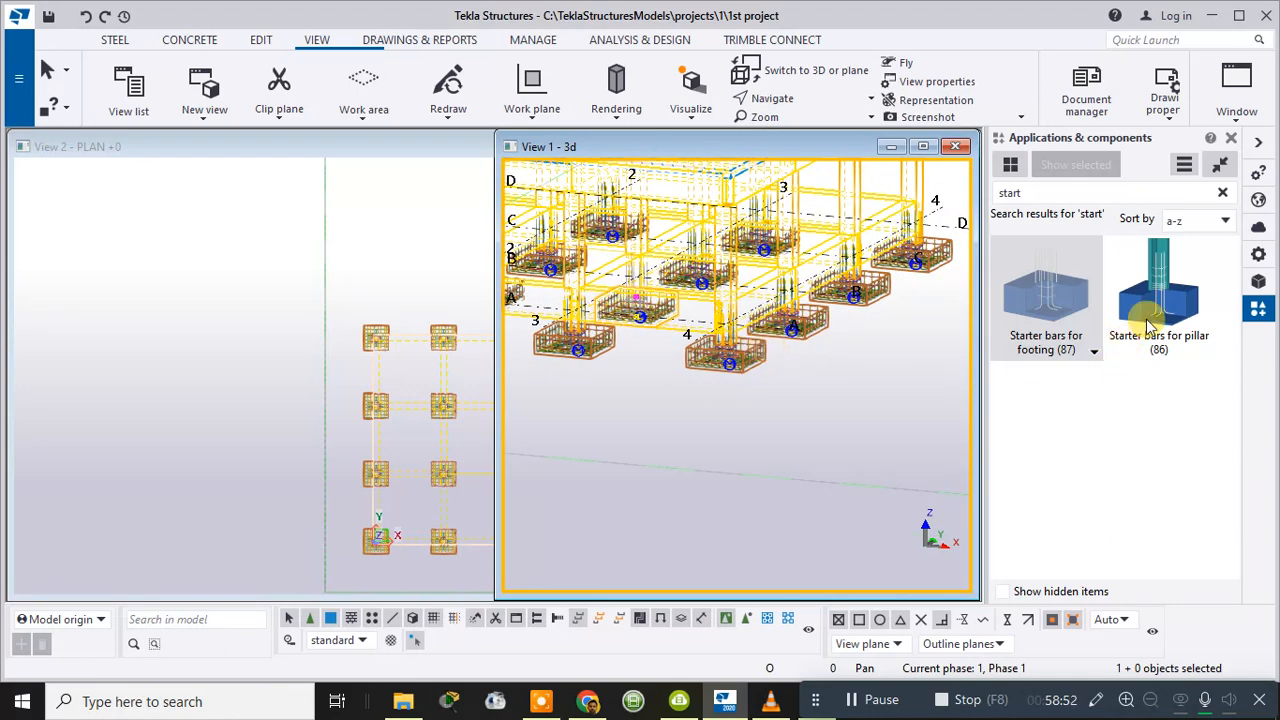
- Search the components for "column", start Columns - automated reinforcement layout (57) and check its strand reinforcement settings without changing them
left_click(1222, 192)
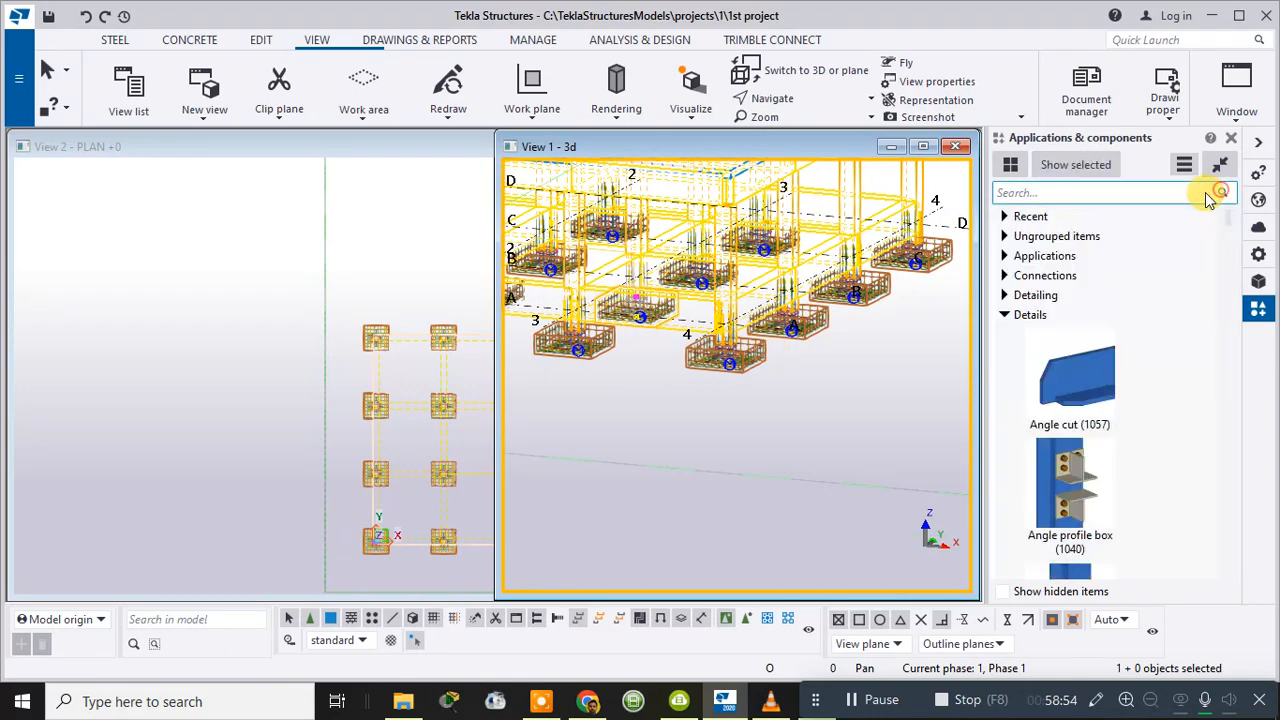
type("column")
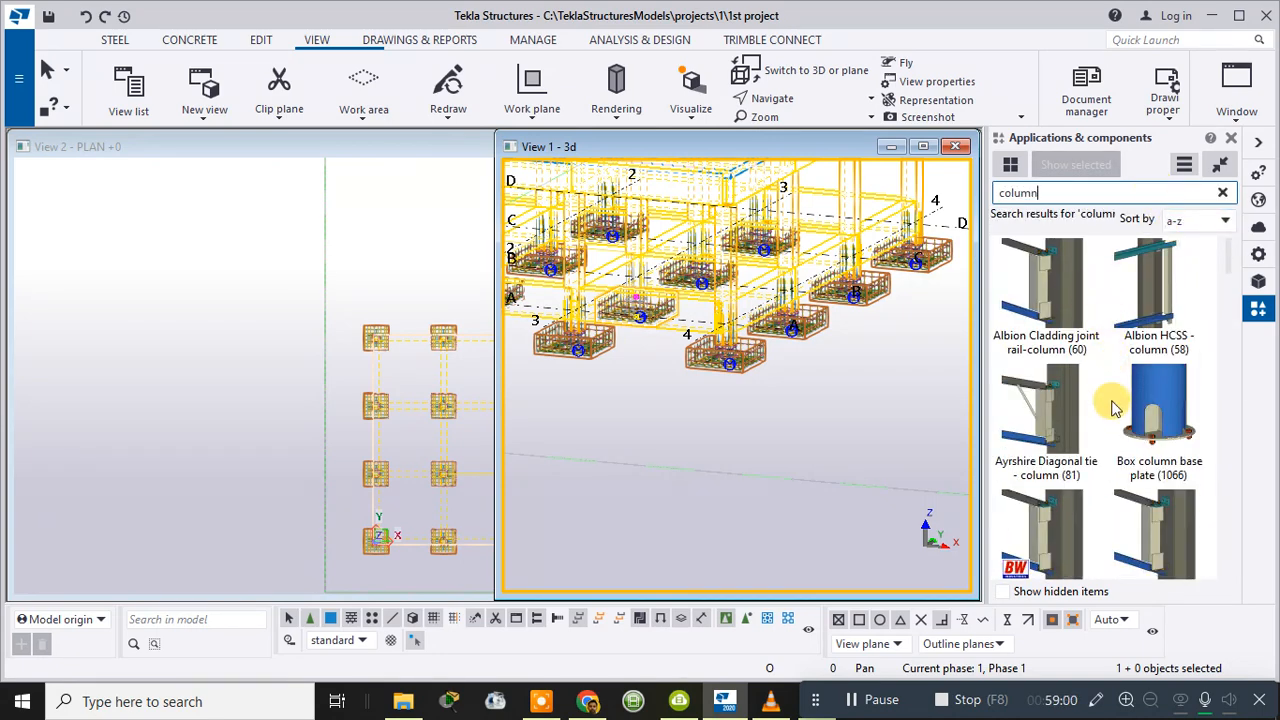
scroll(1115, 405, "down", 5)
scroll(1115, 405, "down", 6)
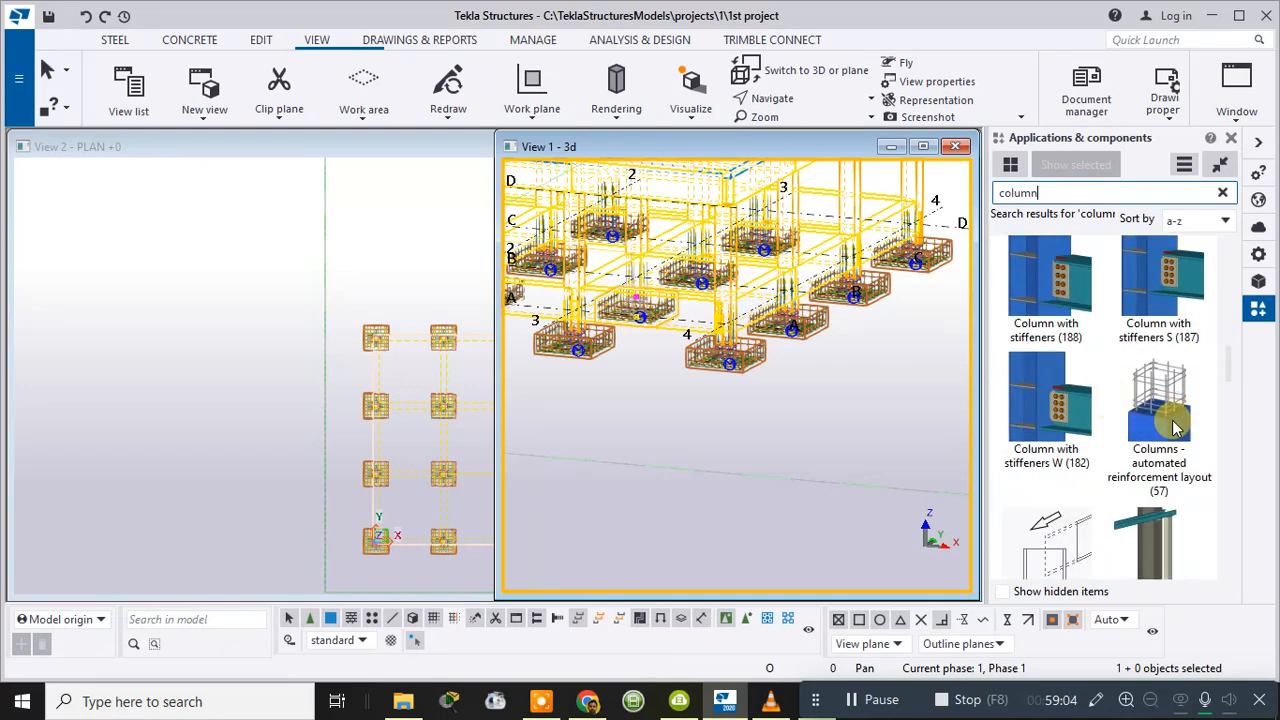
left_click(1176, 422)
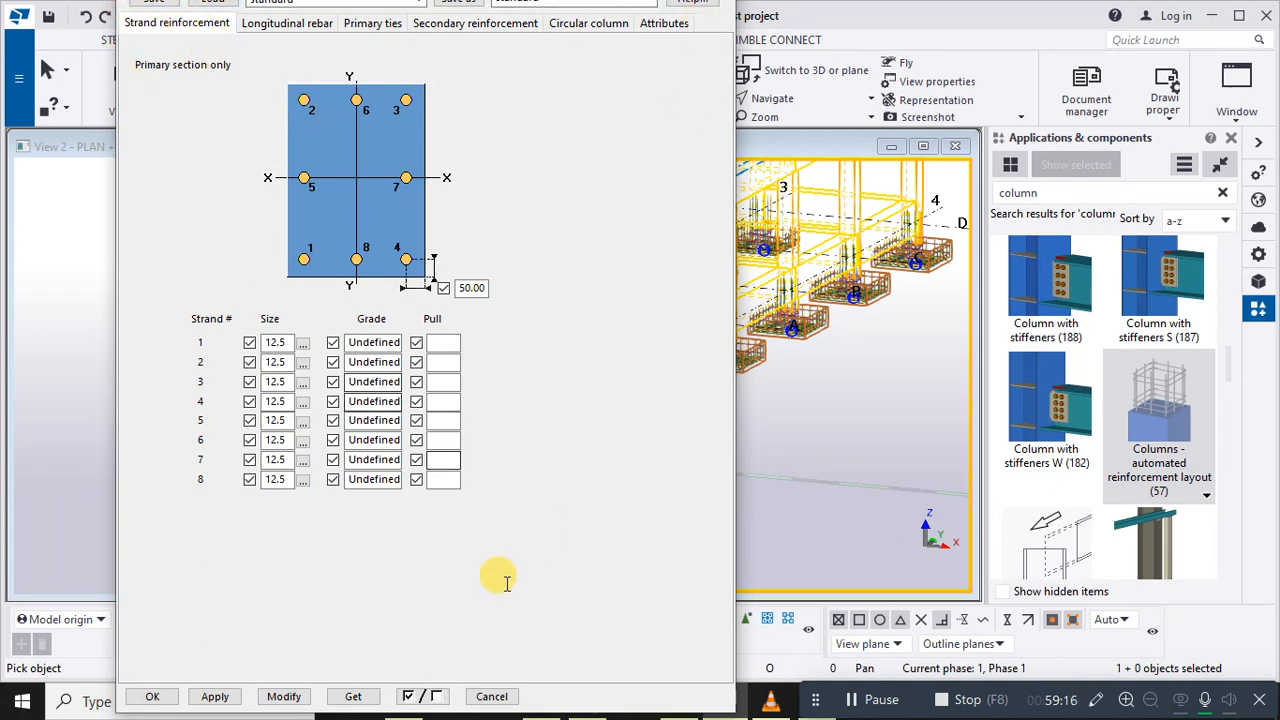
left_click(491, 702)
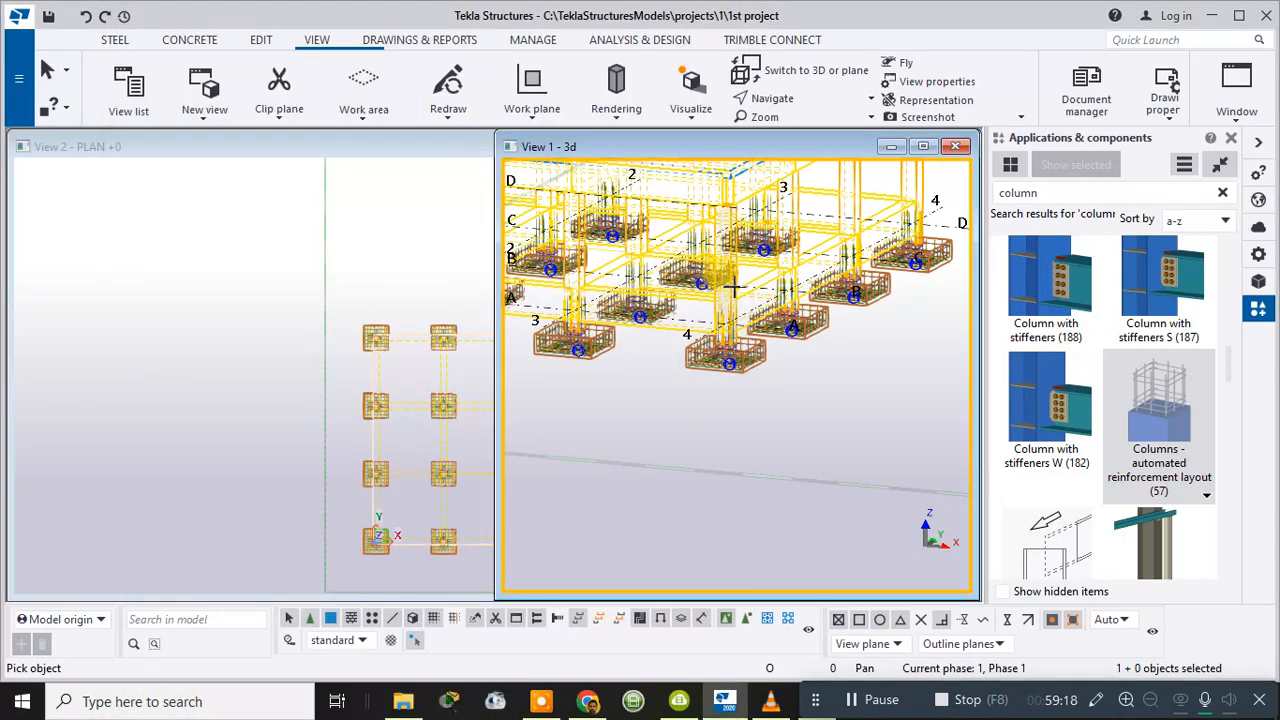
- Apply the automated column reinforcement layout to the column at C/4
middle_click_drag(761, 278, 666, 428)
scroll(700, 344, "up", 3)
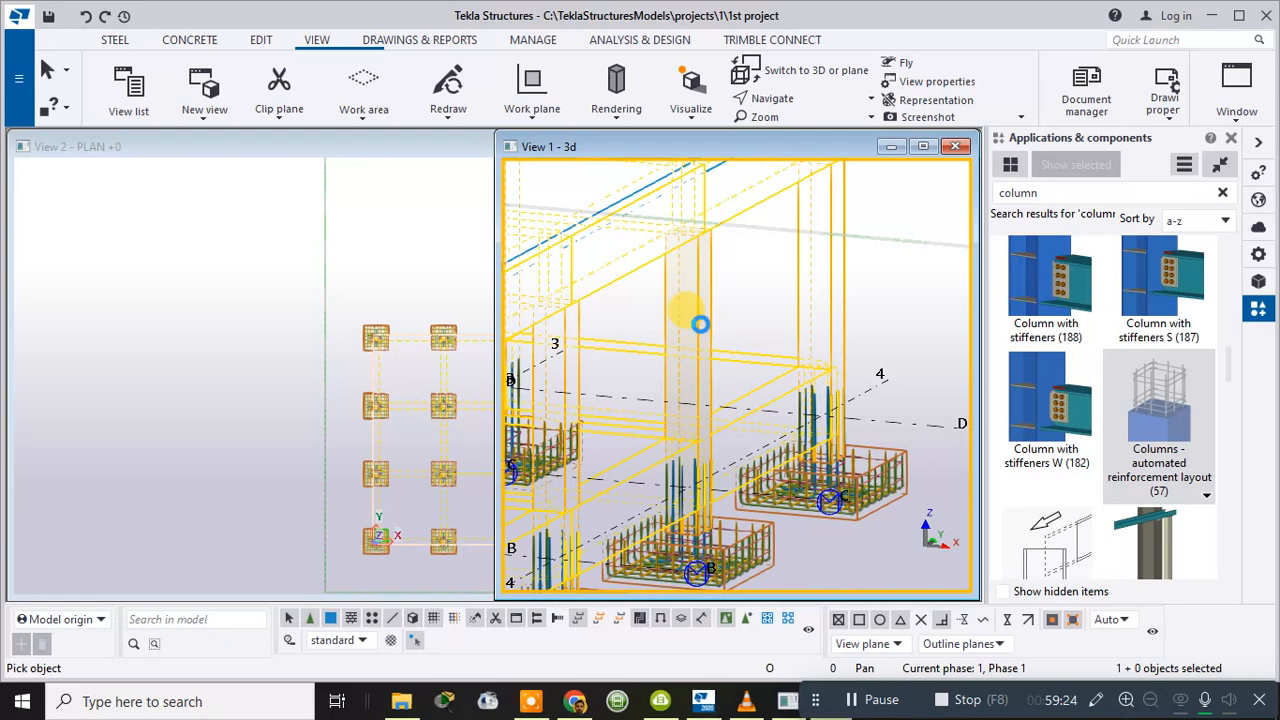
left_click(700, 324)
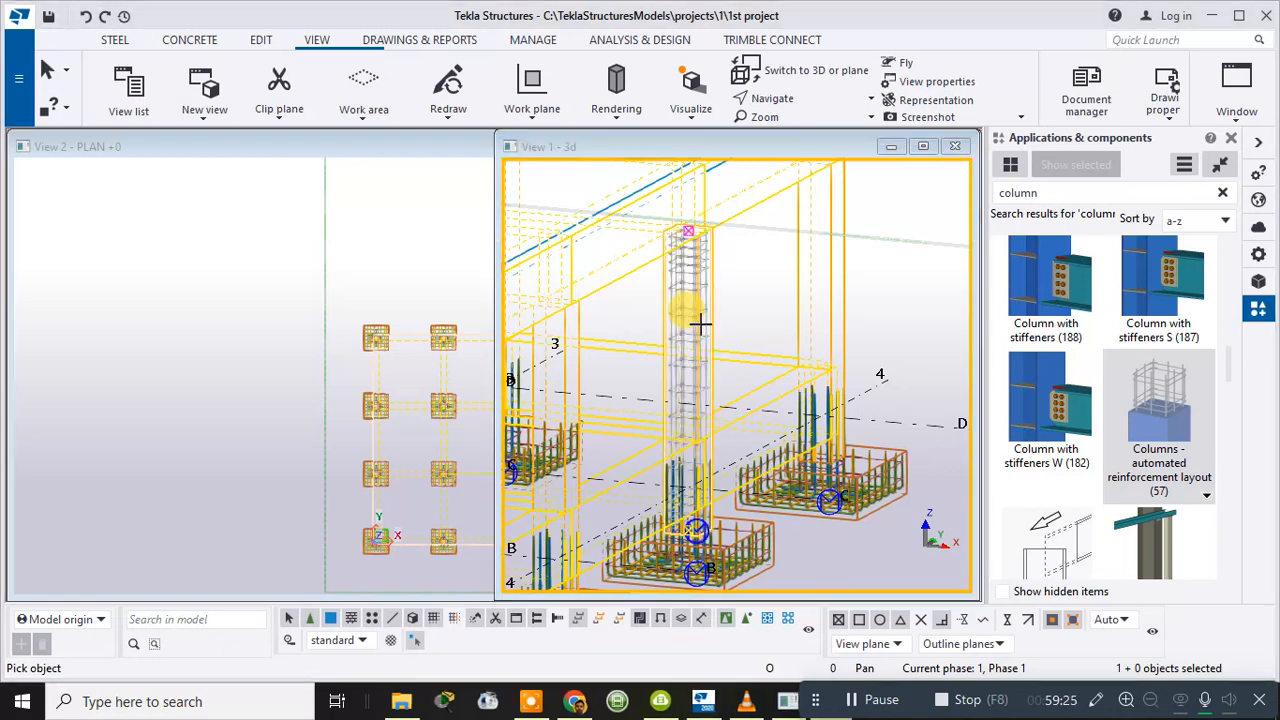
- Apply the automated column reinforcement layout to the remaining columns on grid line 4, at D/4, B/4 and A/4
left_click(822, 291)
left_click(829, 291)
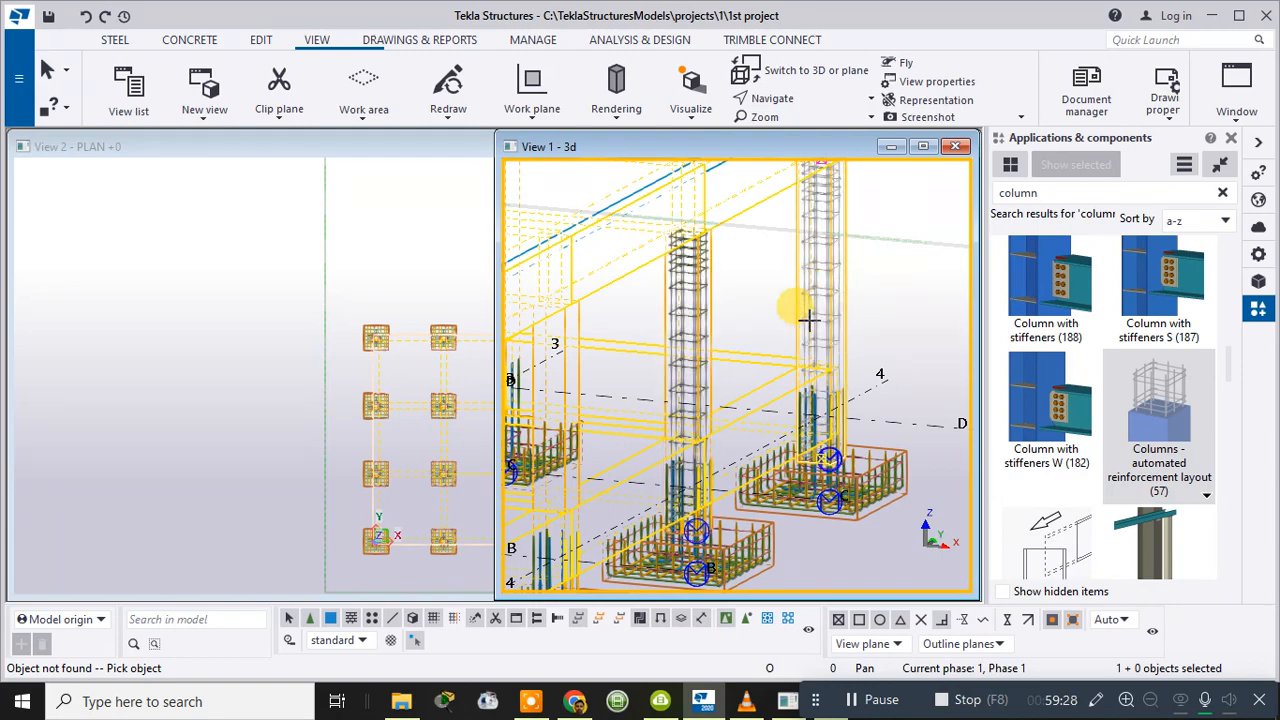
middle_click_drag(808, 319, 735, 338, "ctrl")
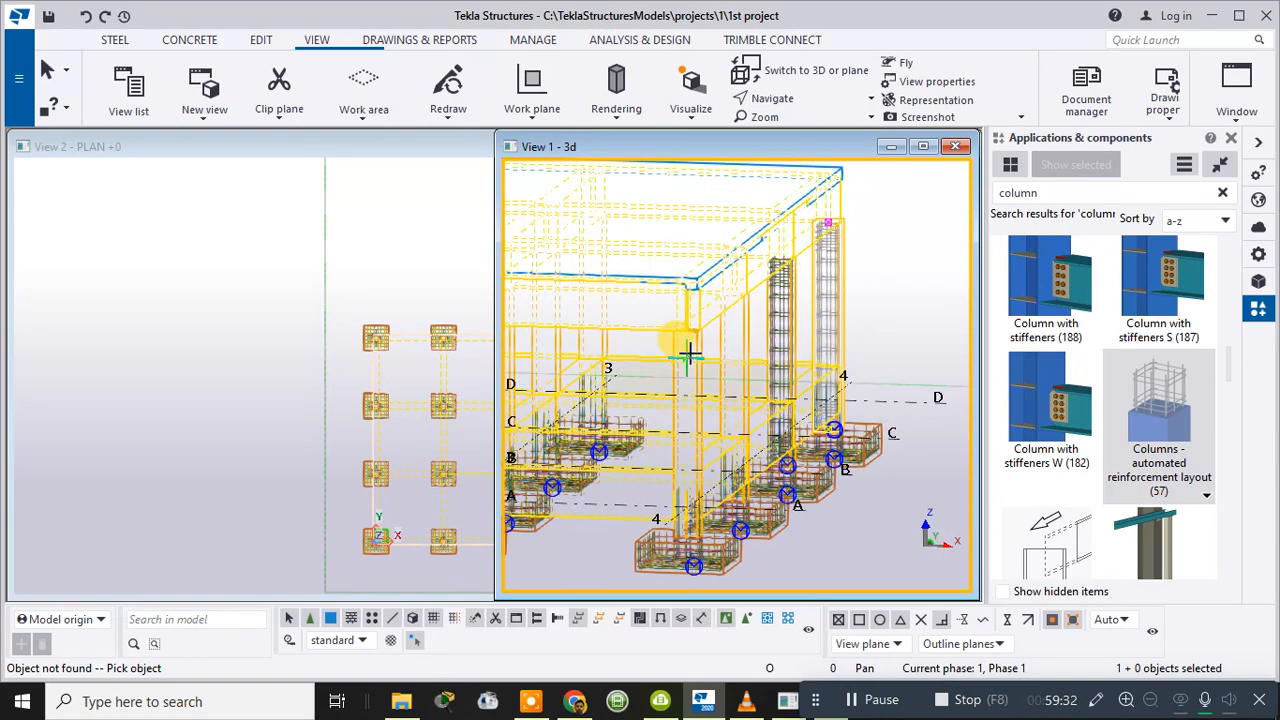
left_click(740, 336)
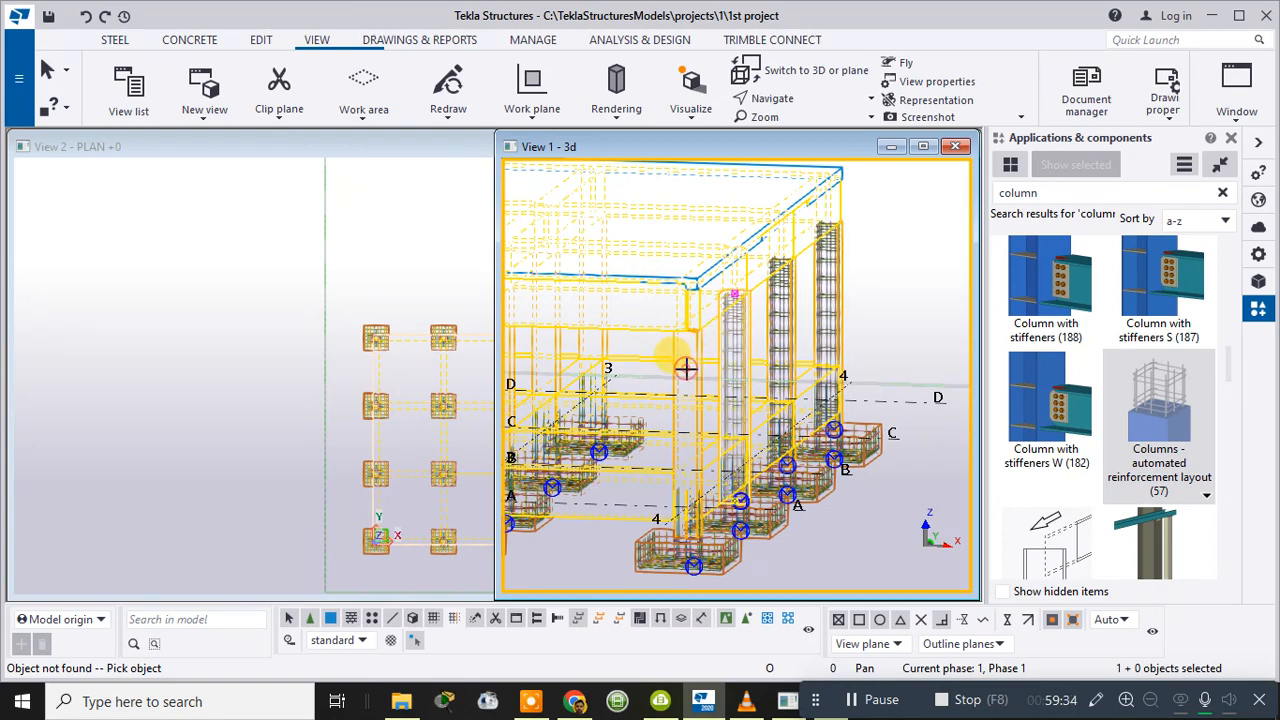
left_click(685, 376)
- Apply the automated column reinforcement layout to the four columns on grid line 3 and the column at D/2
middle_click_drag(690, 372, 776, 348)
middle_click_drag(594, 384, 617, 362, "ctrl")
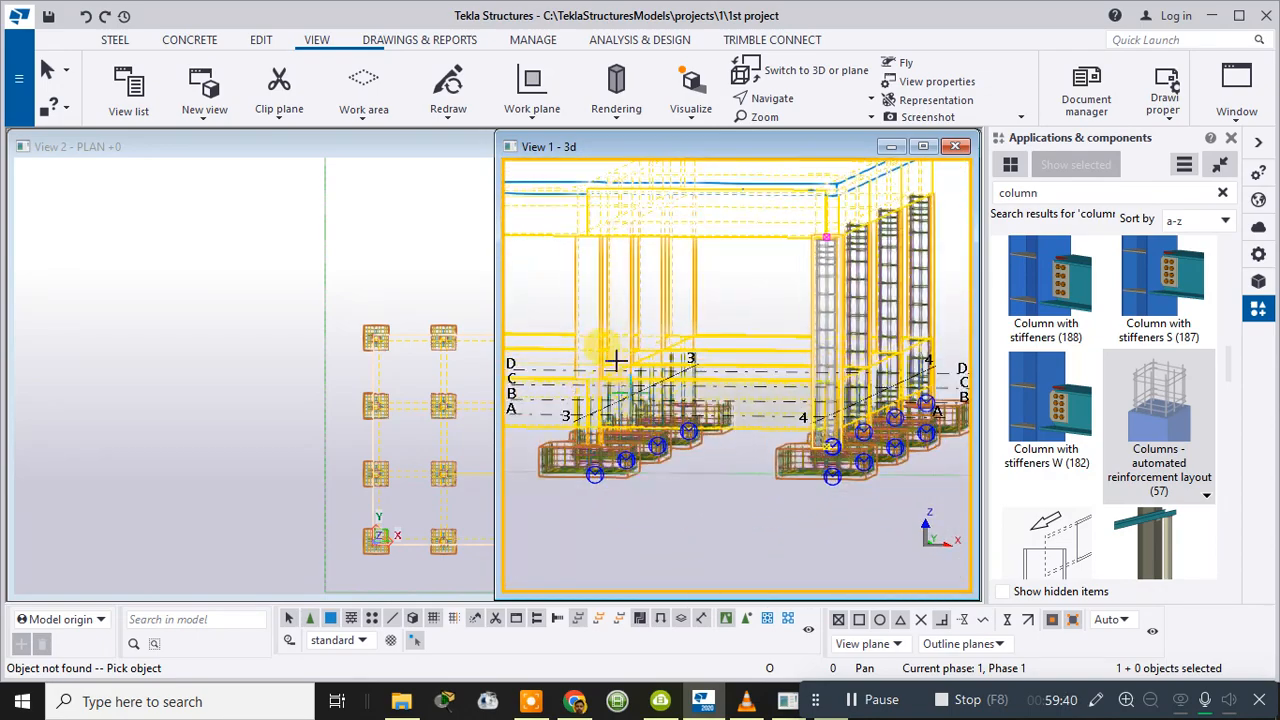
left_click(598, 298)
left_click(616, 286)
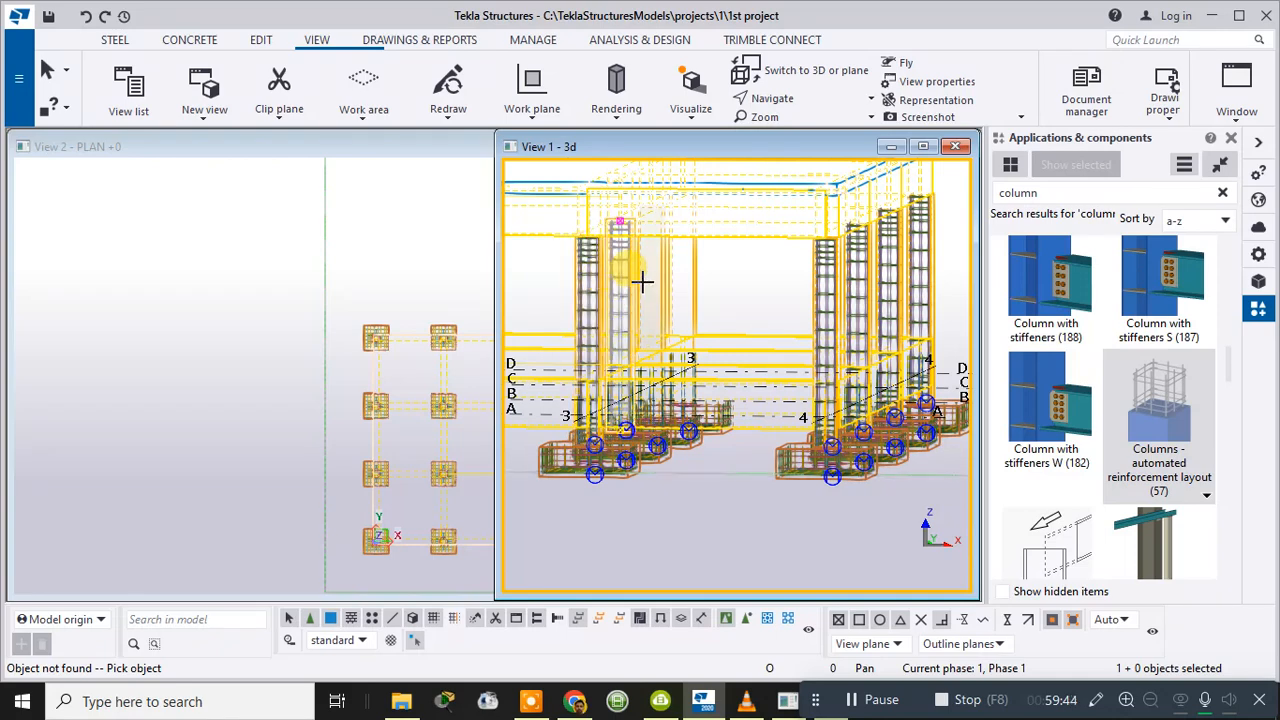
left_click(648, 284)
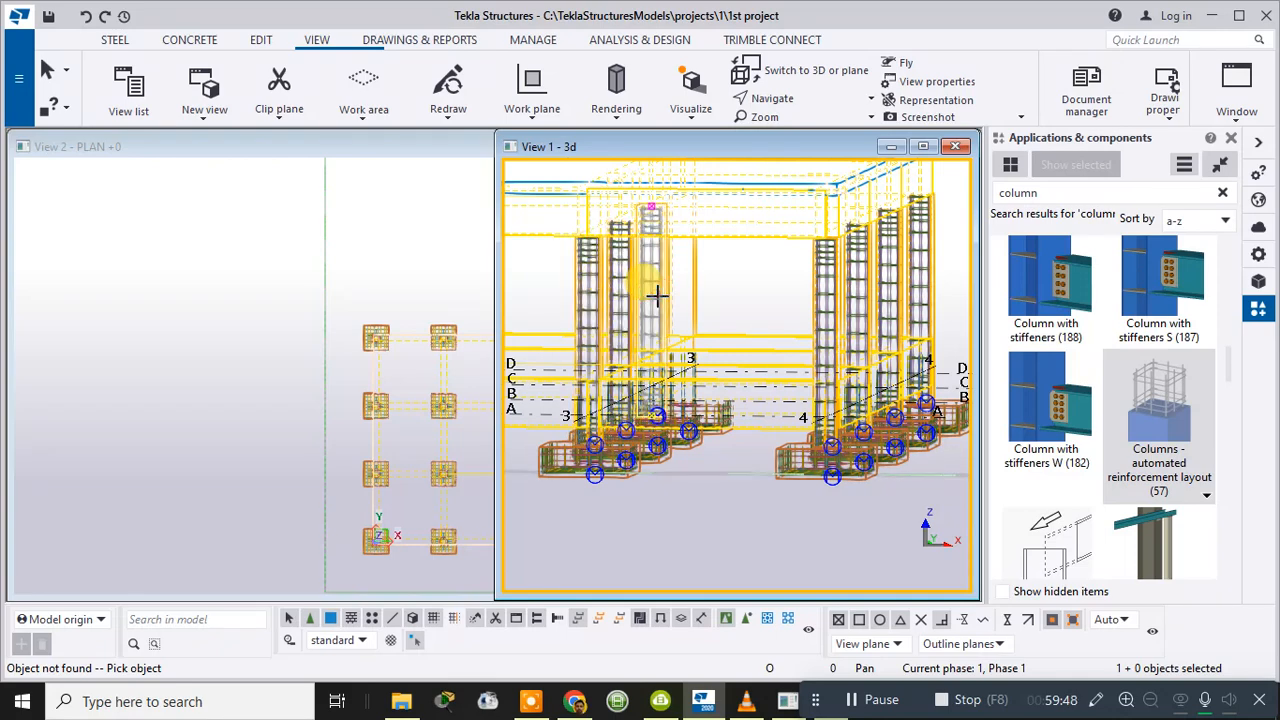
middle_click_drag(658, 296, 612, 270, "ctrl")
left_click(612, 271)
- Apply the automated column reinforcement layout to the four columns on grid line 1, from A/1 to D/1
middle_click_drag(606, 405, 746, 243)
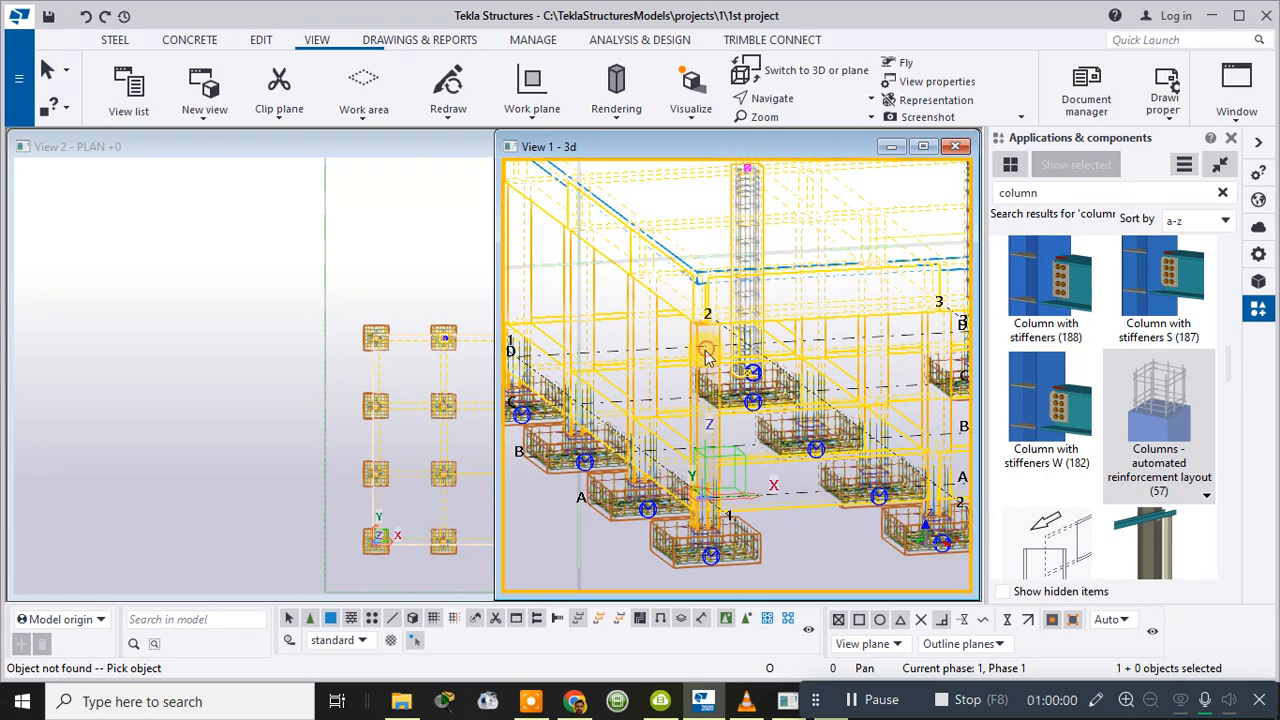
left_click(706, 356)
left_click(638, 332)
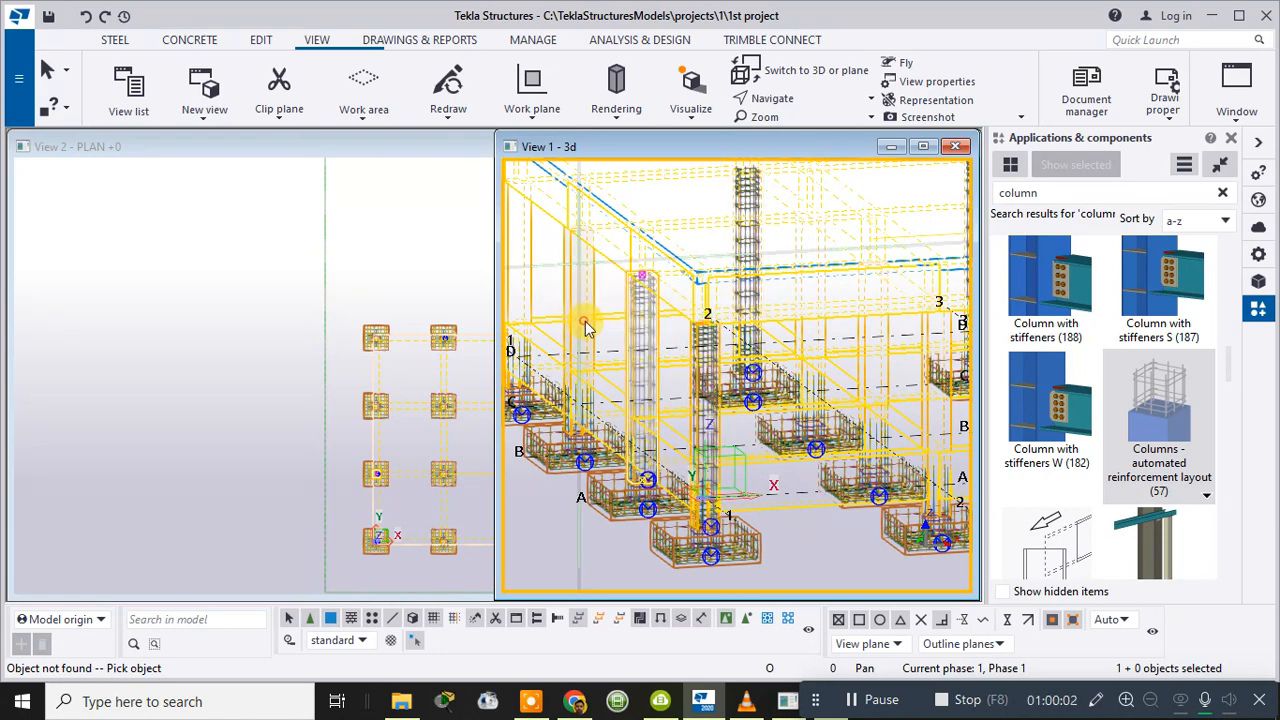
left_click(583, 323)
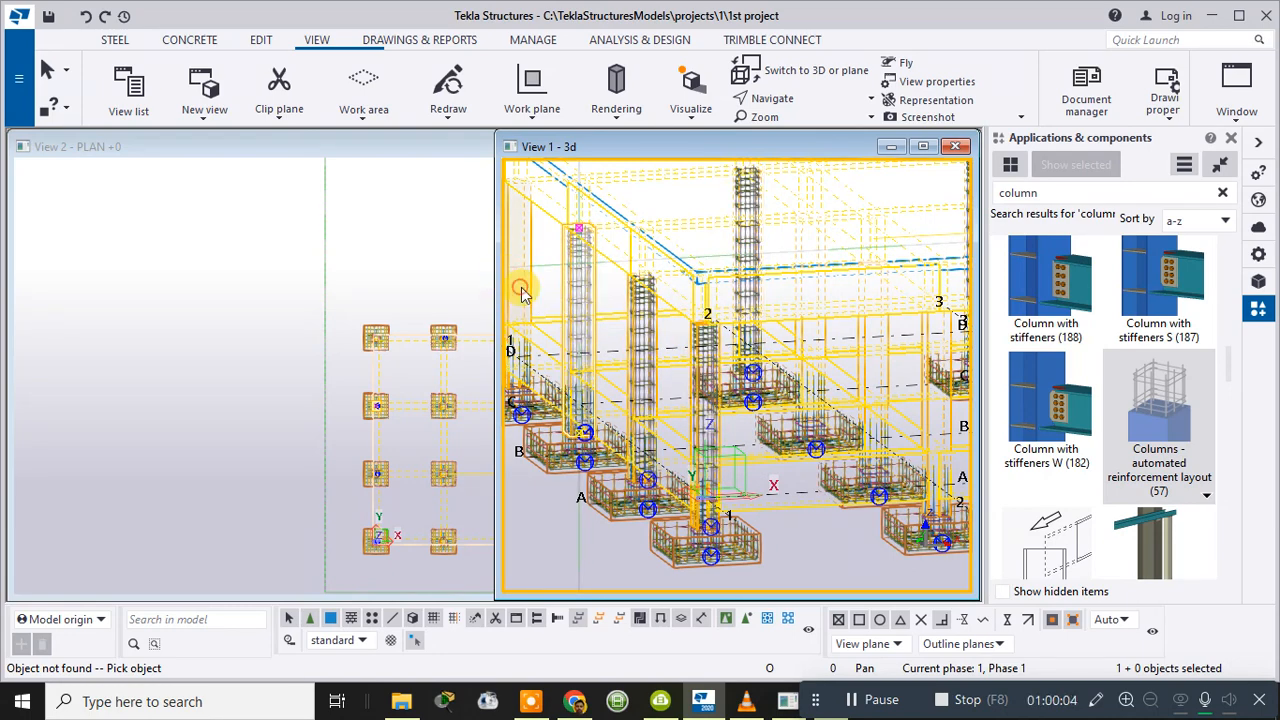
left_click(520, 288)
- Apply the automated column reinforcement layout to the remaining columns on grid line 2, at C/2, B/2 and A/2
middle_click_drag(626, 341, 525, 261)
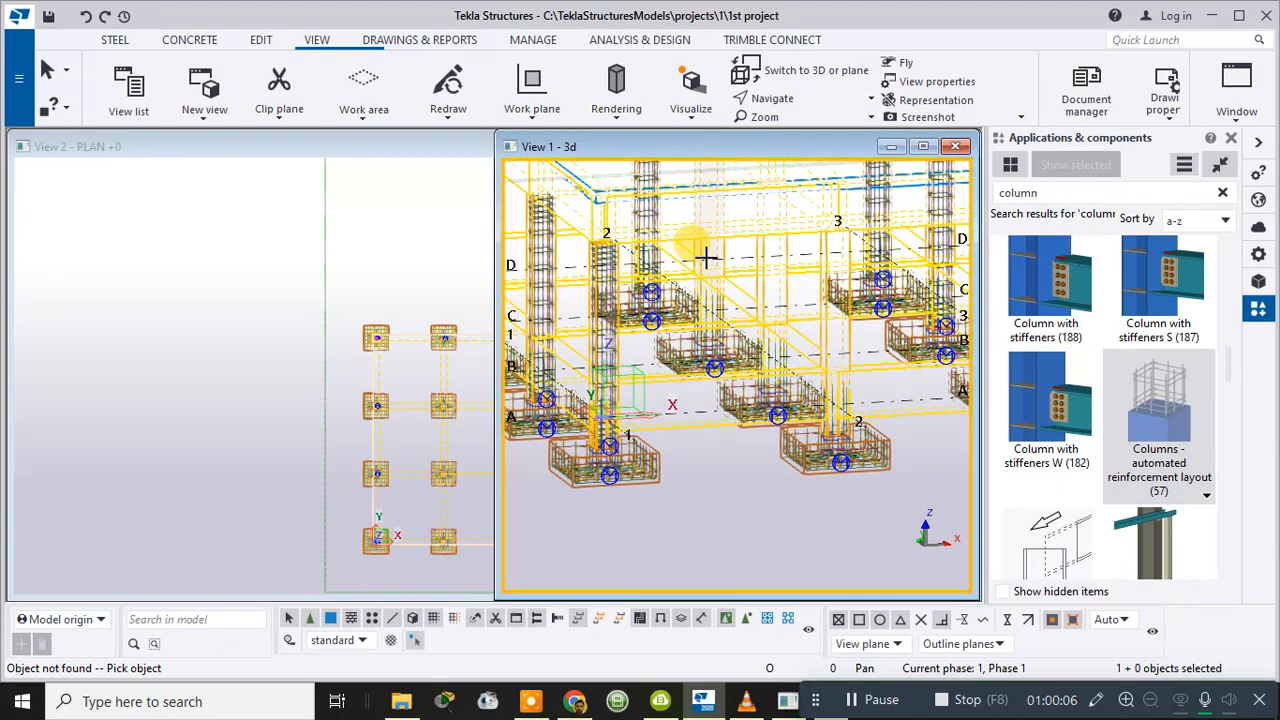
left_click(706, 263)
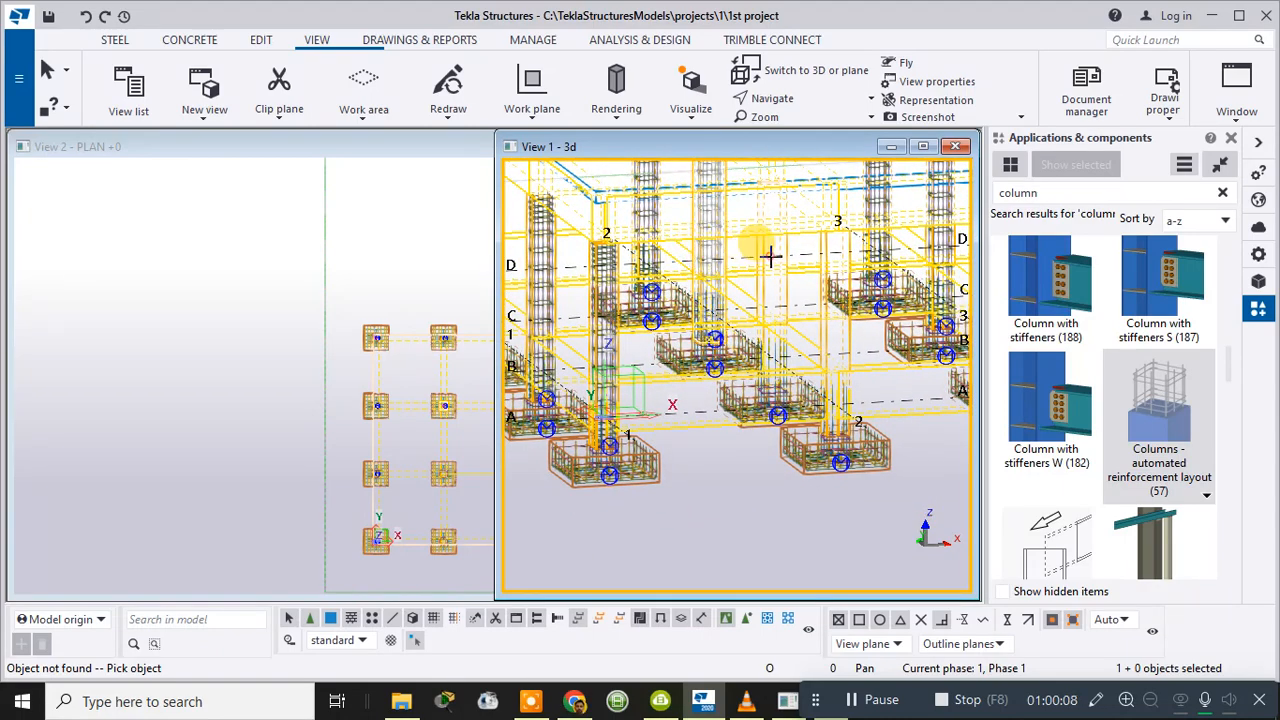
left_click(774, 251)
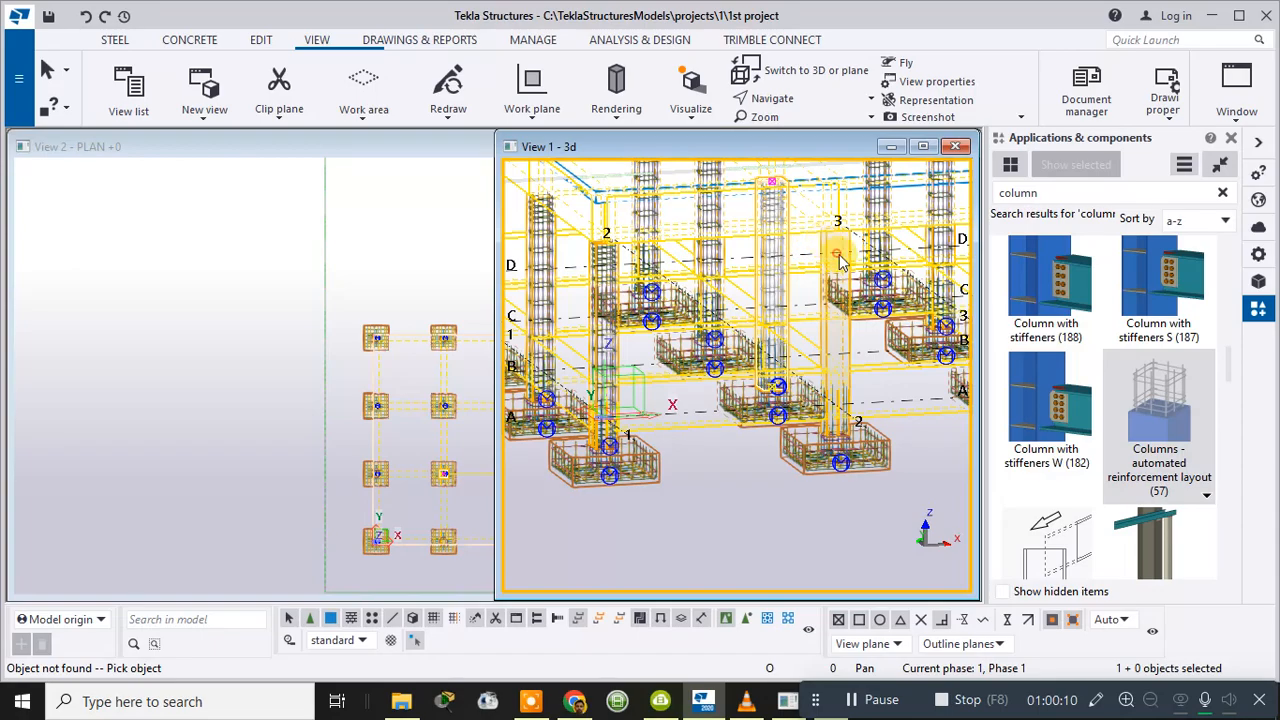
middle_click_drag(874, 359, 812, 484)
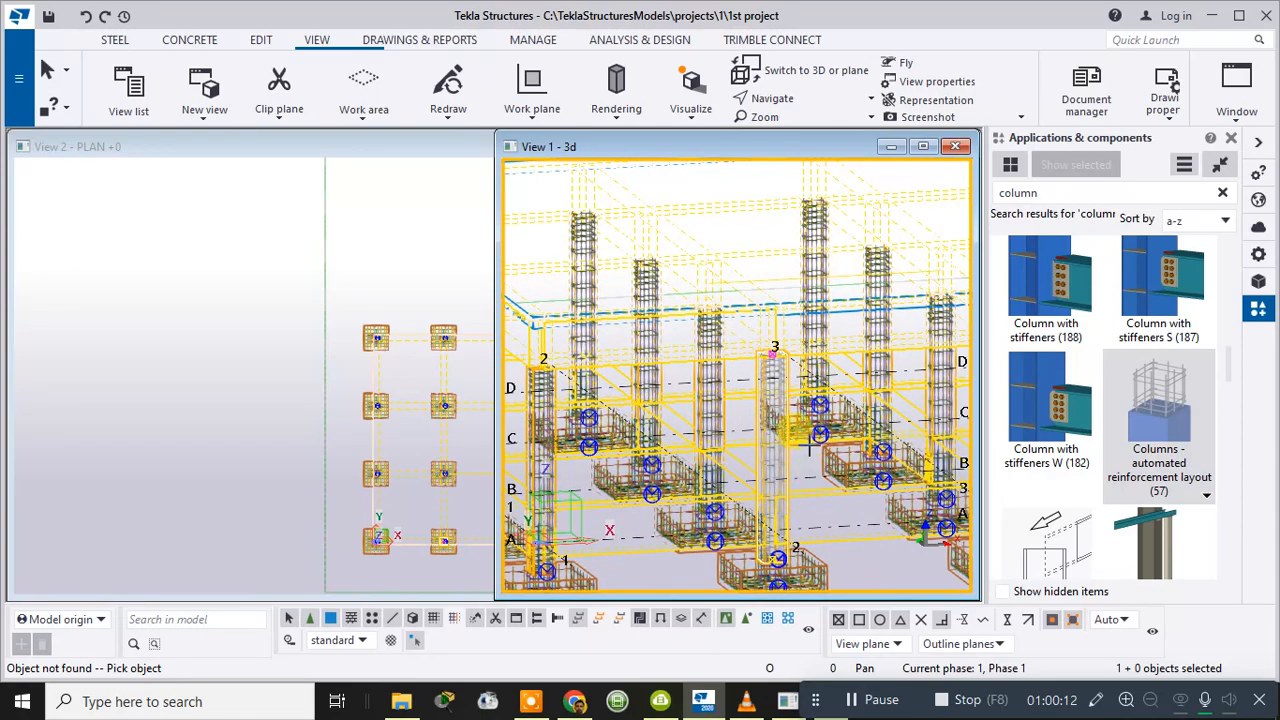
mouse_move(853, 420)
middle_mouse_down("ctrl")
mouse_move(834, 490)
mouse_move(820, 371)
mouse_move(786, 403)
mouse_move(765, 459)
mouse_move(857, 400)
middle_mouse_up("ctrl")
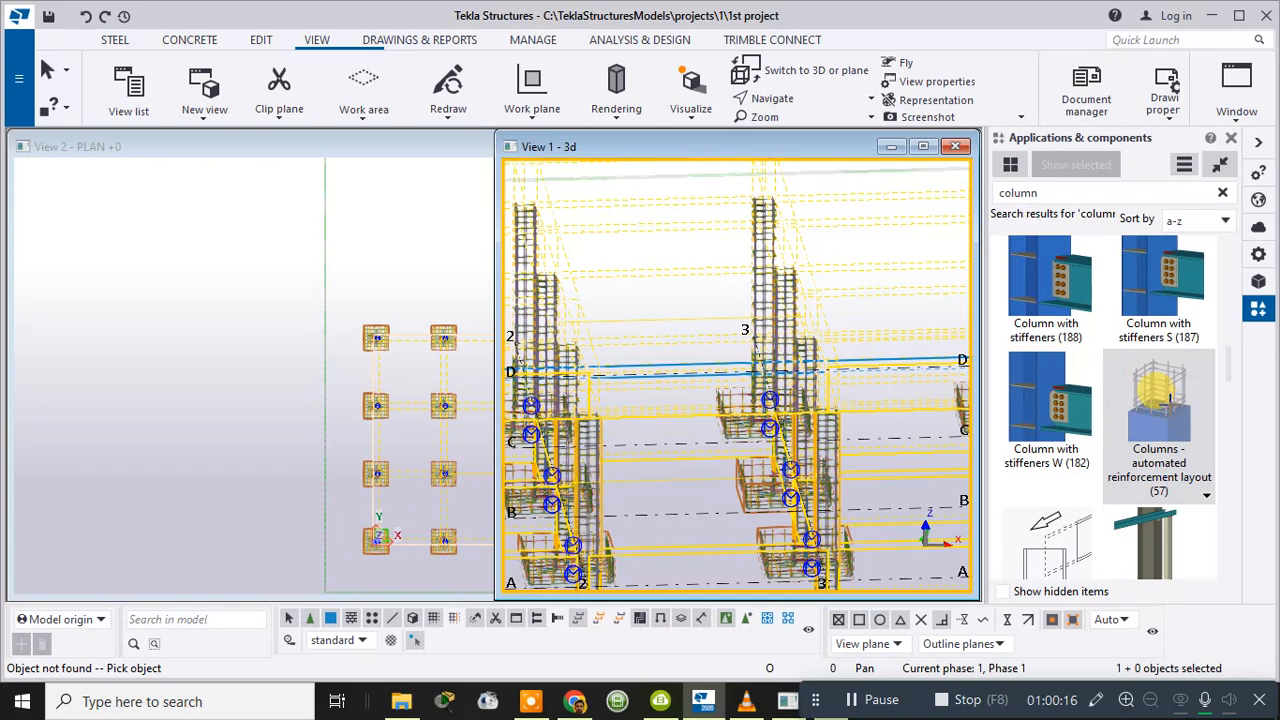
- Review the longitudinal rebar, primary ties, secondary reinforcement, circular column and attribute settings of Columns - automated reinforcement layout (57)
double_click(1165, 395)
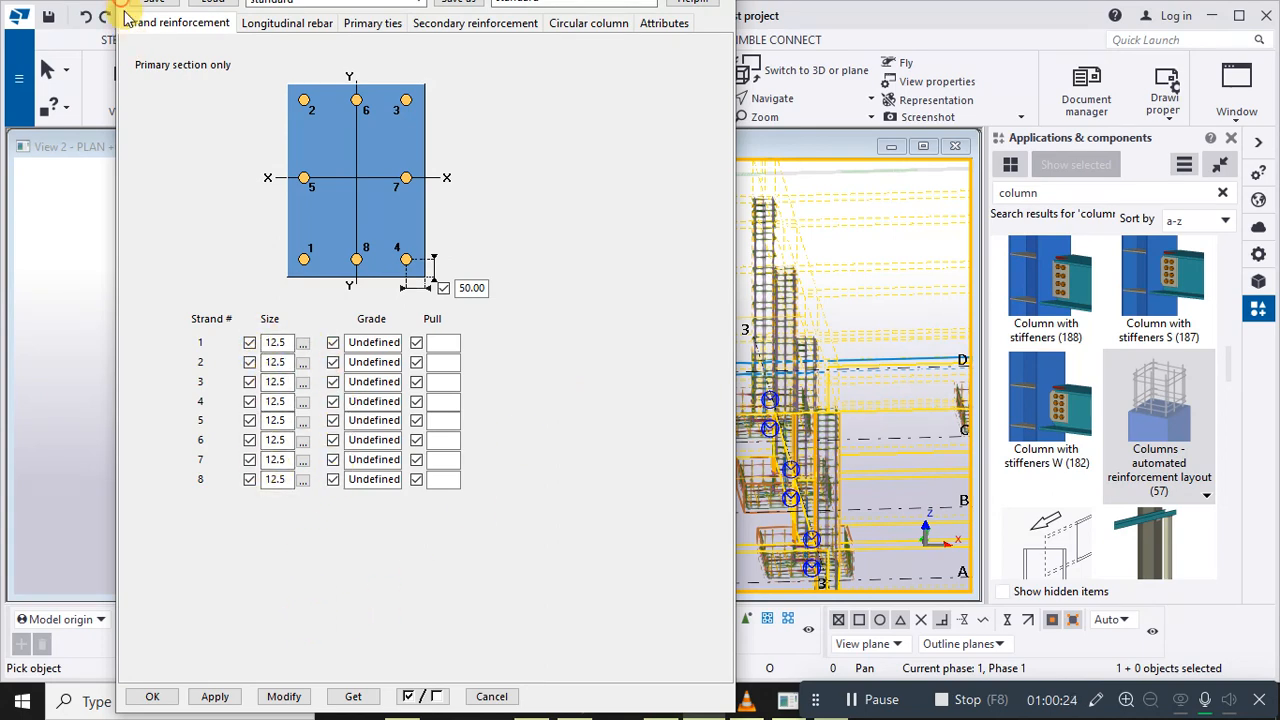
left_click(283, 26)
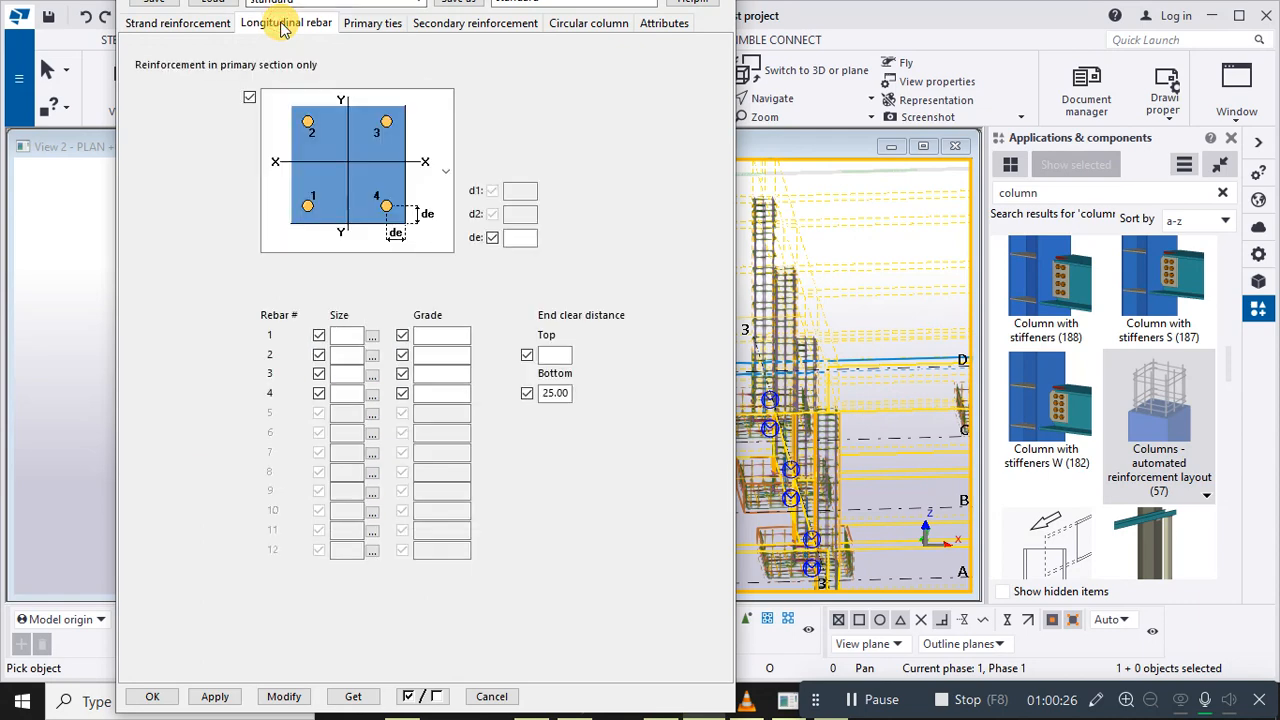
left_click(371, 28)
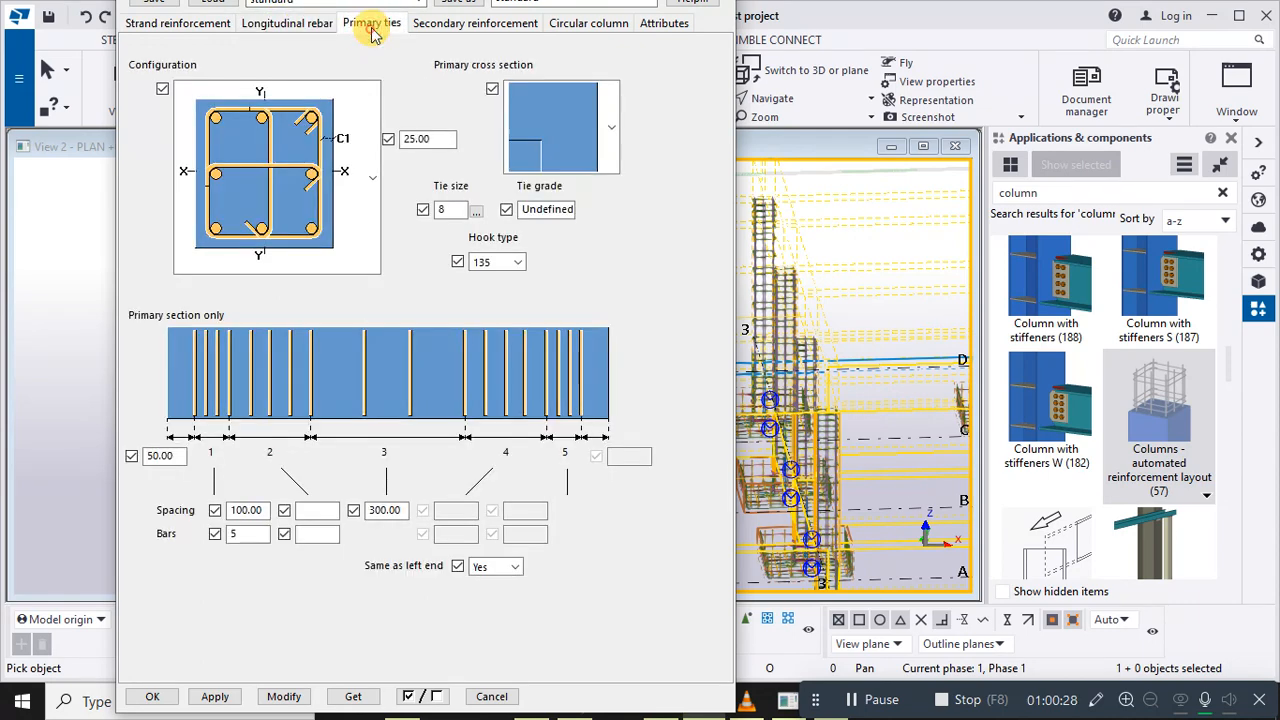
left_click(452, 28)
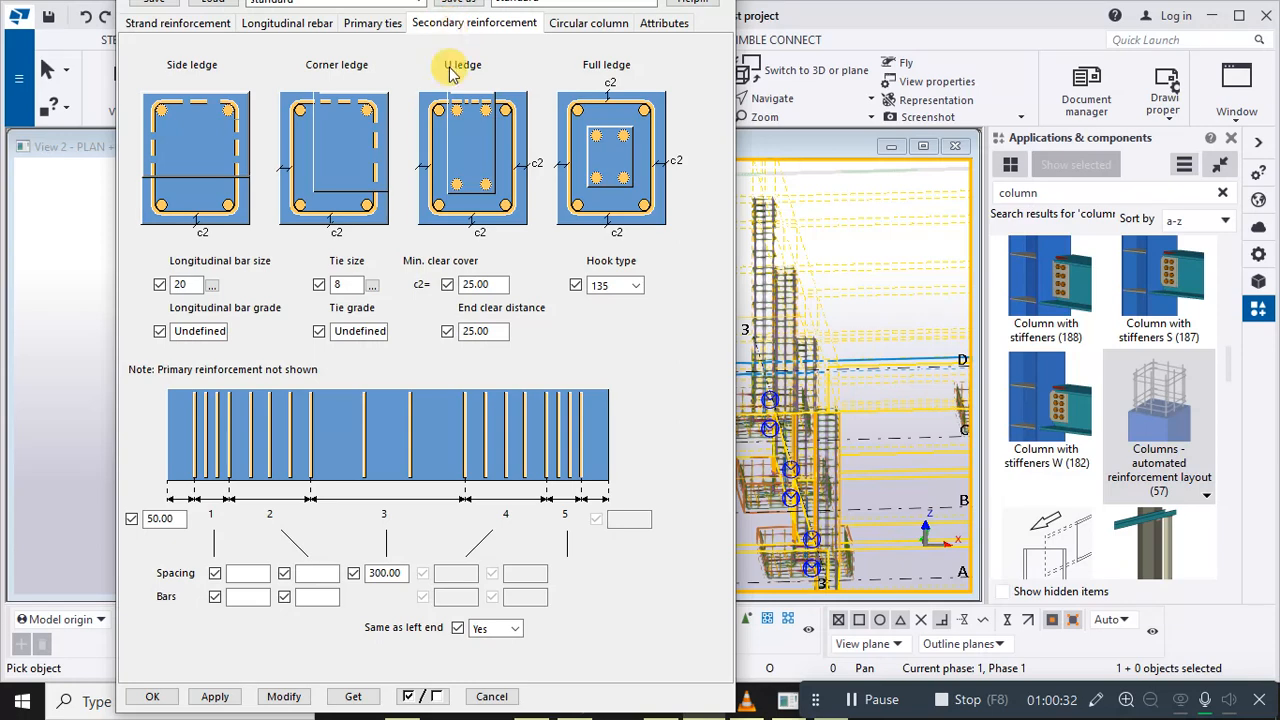
left_click(586, 26)
left_click(656, 23)
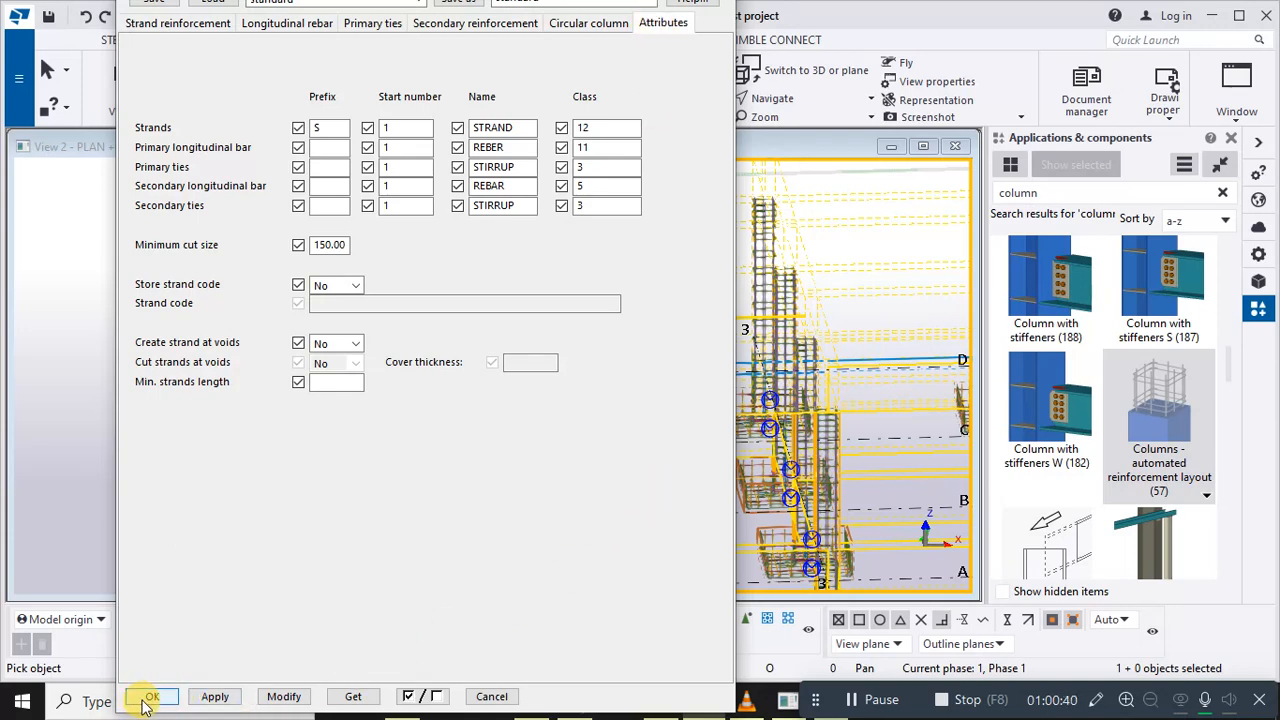
left_click(145, 698)
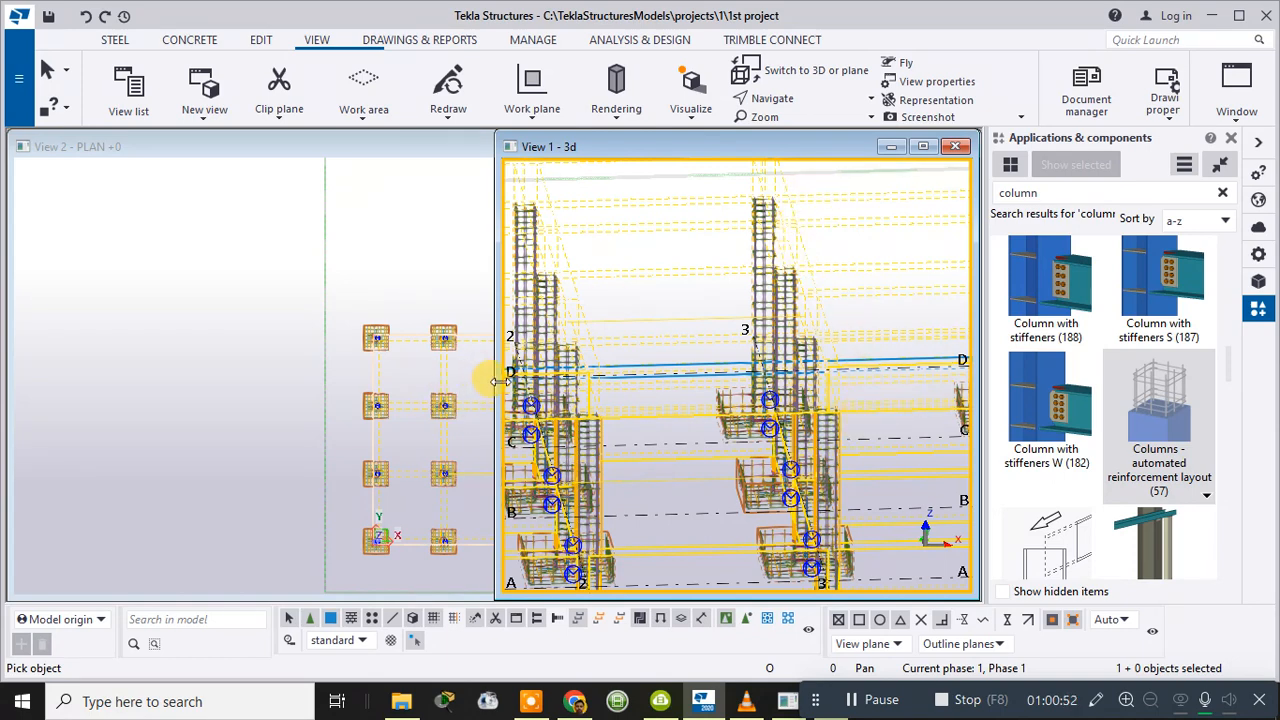
- Narrow the PLAN +0 view window so that it fits beside the 3D view
left_click(437, 162)
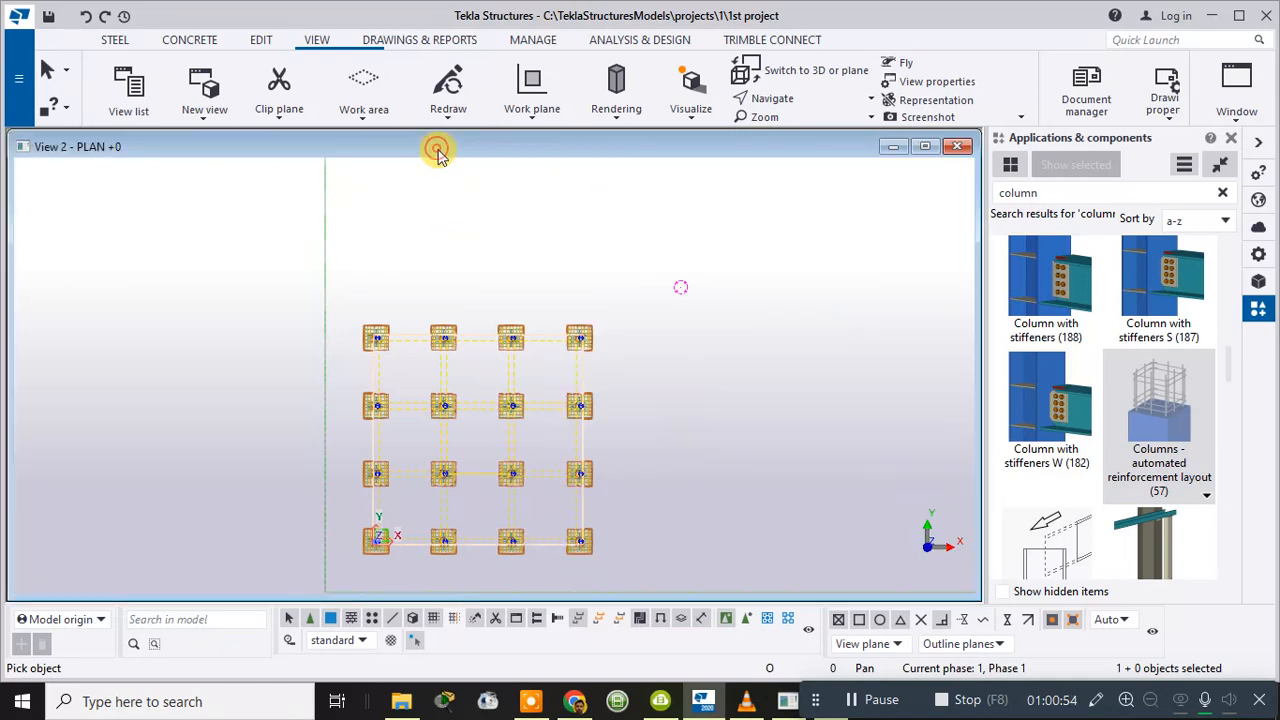
left_click_drag(962, 228, 484, 238)
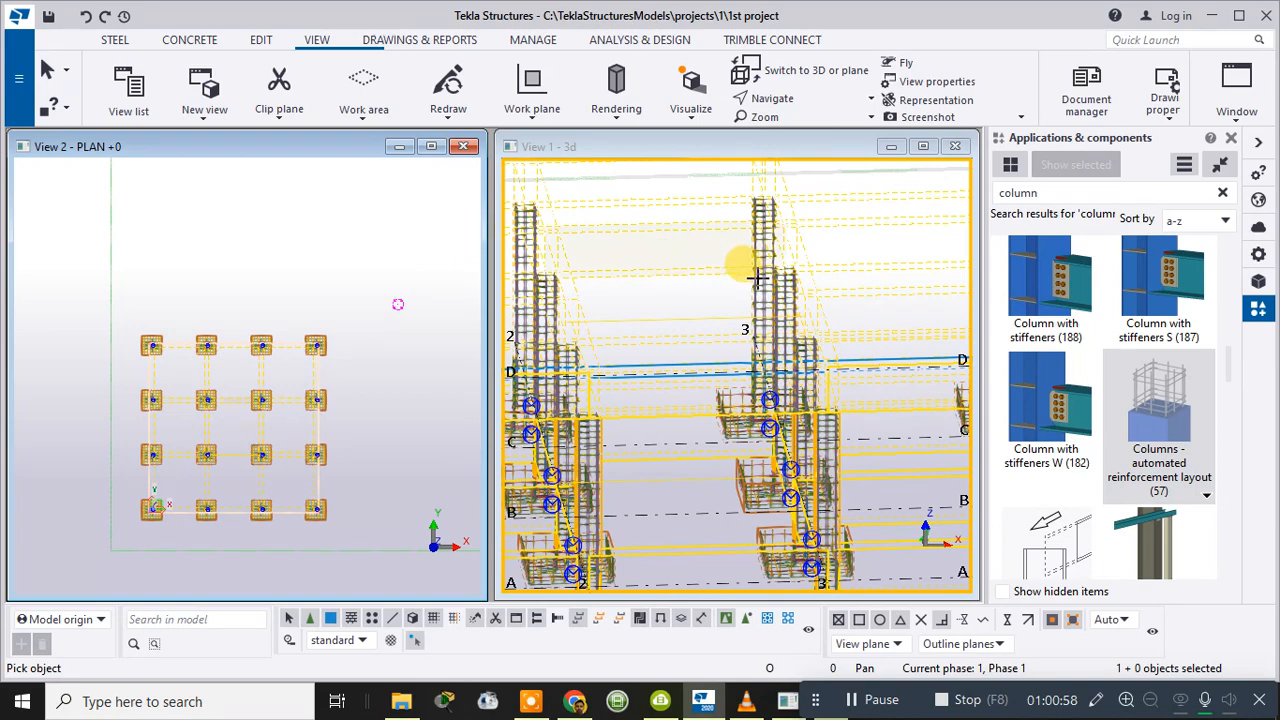
- Examine the column reinforcement in the 3D view, from the footing at A/3 up to the column tops
scroll(886, 280, "down", 1)
scroll(905, 390, "down", 1)
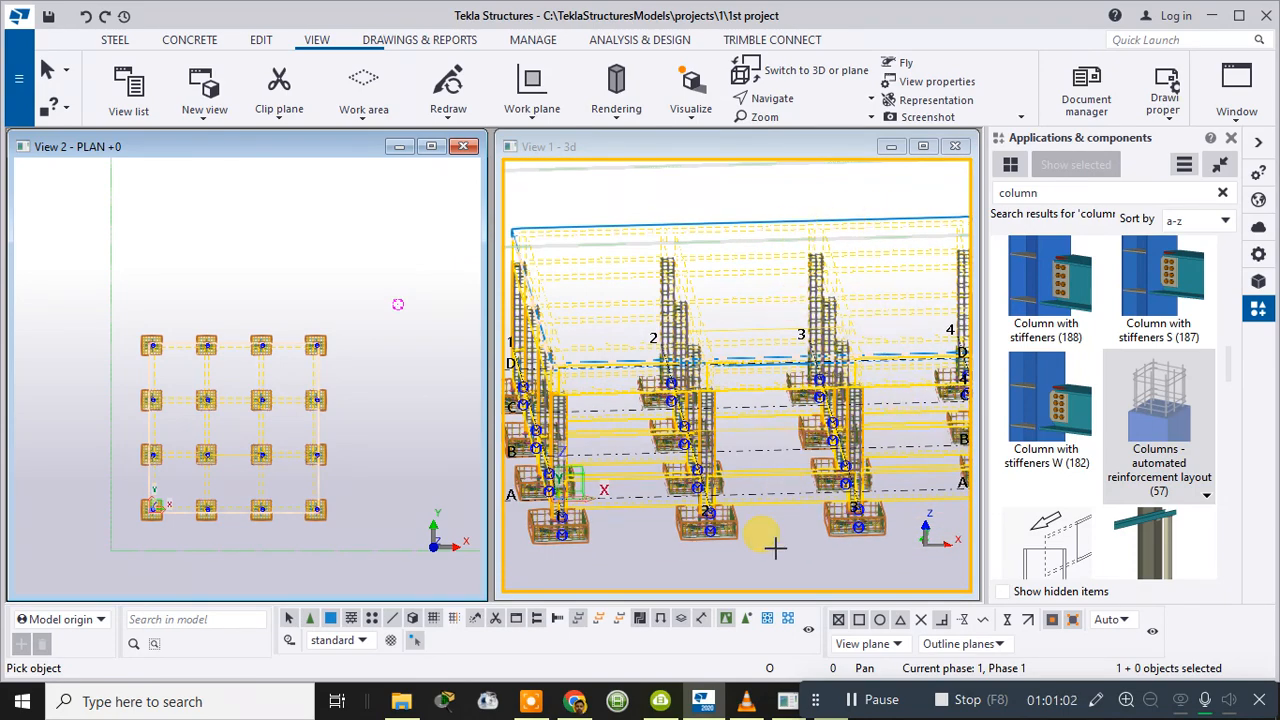
middle_click_drag(775, 547, 680, 543, "ctrl")
scroll(709, 537, "up", 3)
scroll(706, 551, "up", 4)
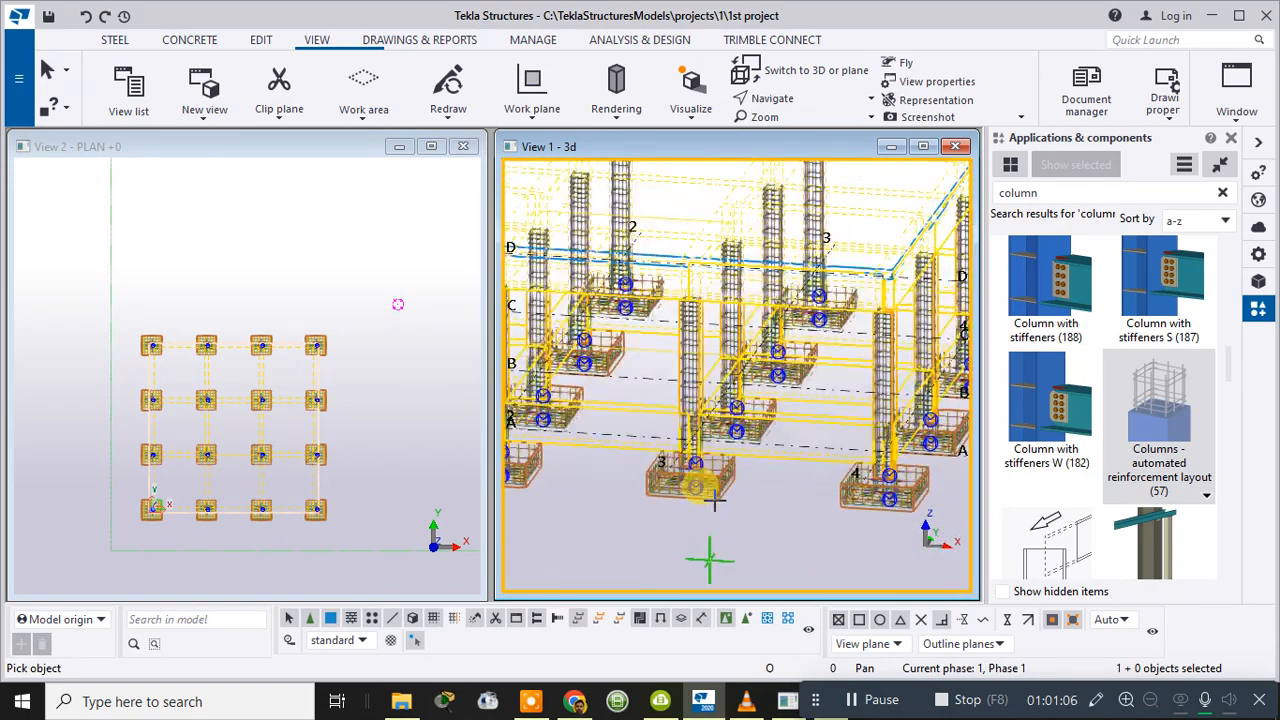
scroll(744, 457, "up", 2)
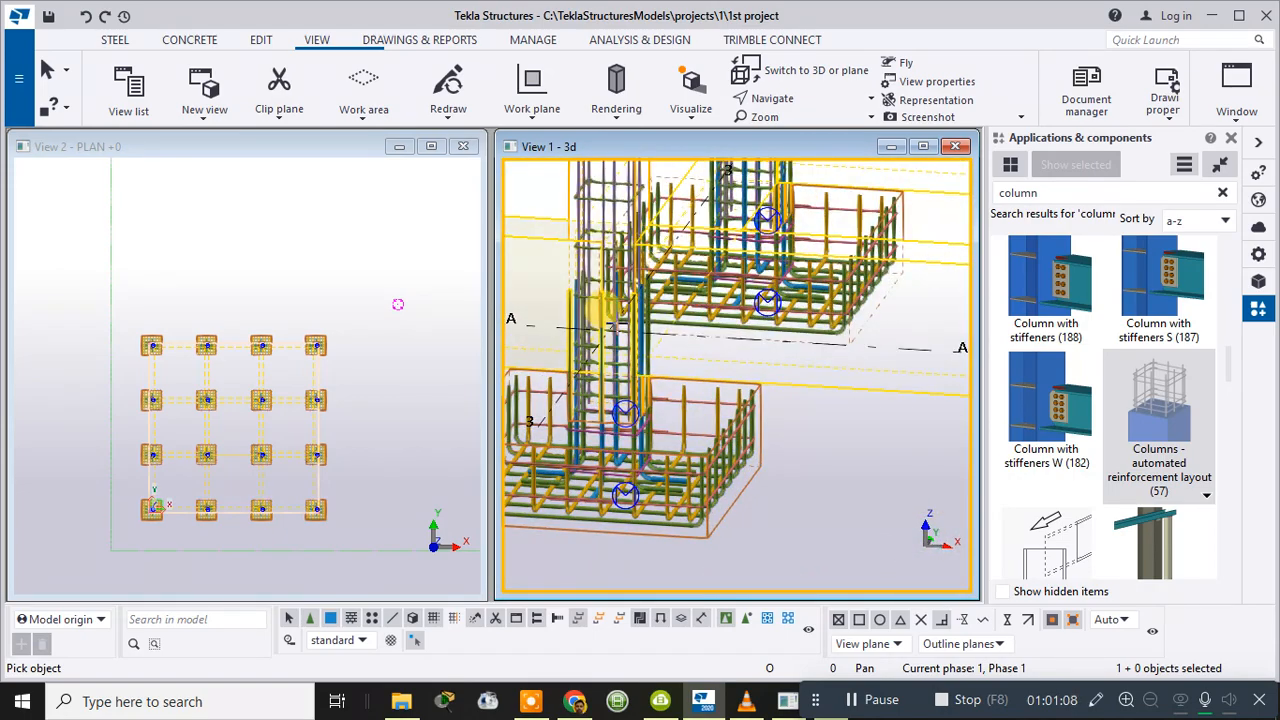
scroll(618, 318, "down", 1)
scroll(617, 319, "down", 1)
scroll(605, 292, "down", 2)
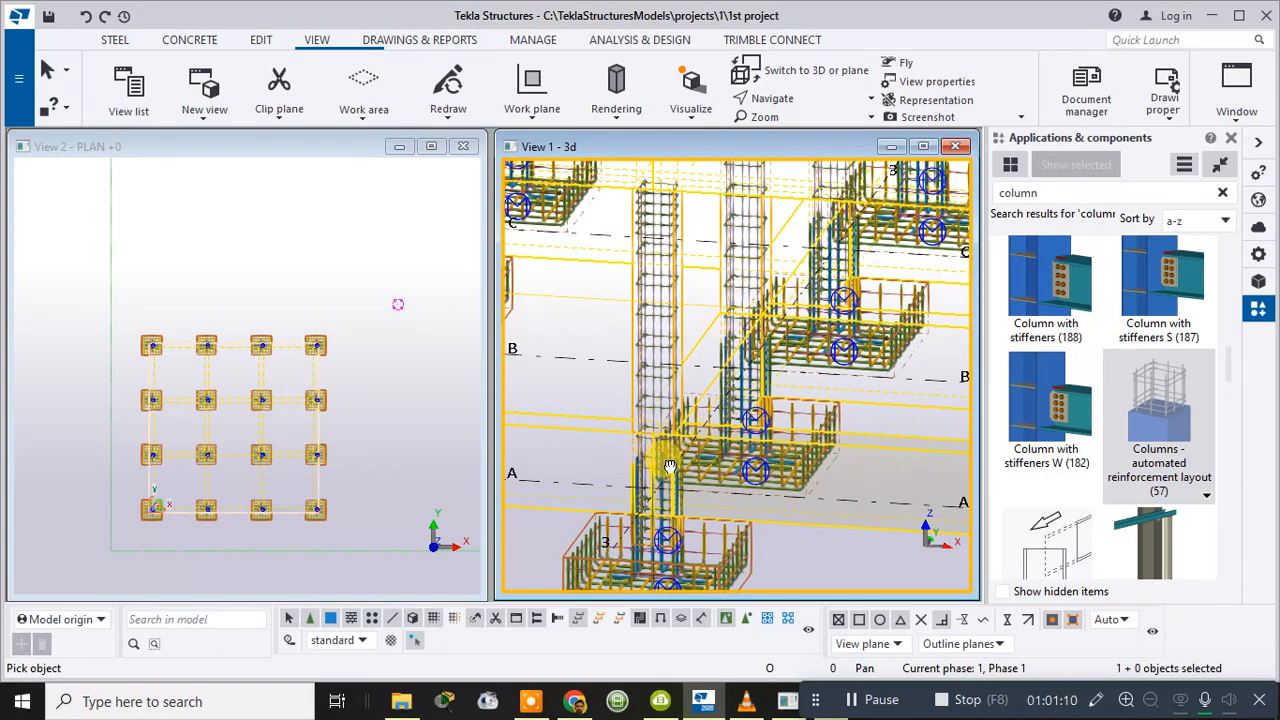
middle_click_drag(653, 351, 640, 499)
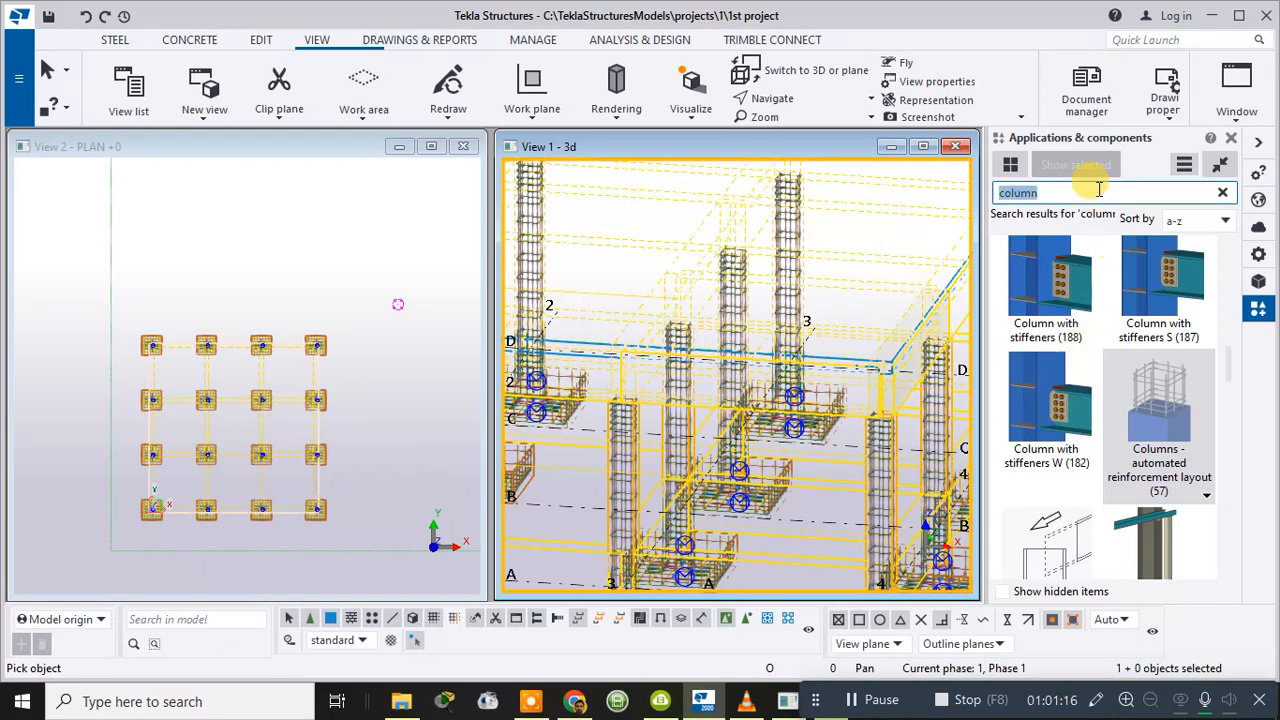
- Search the components for "beam" and start Beam reinforcement (63), checking its parameters
type("beam")
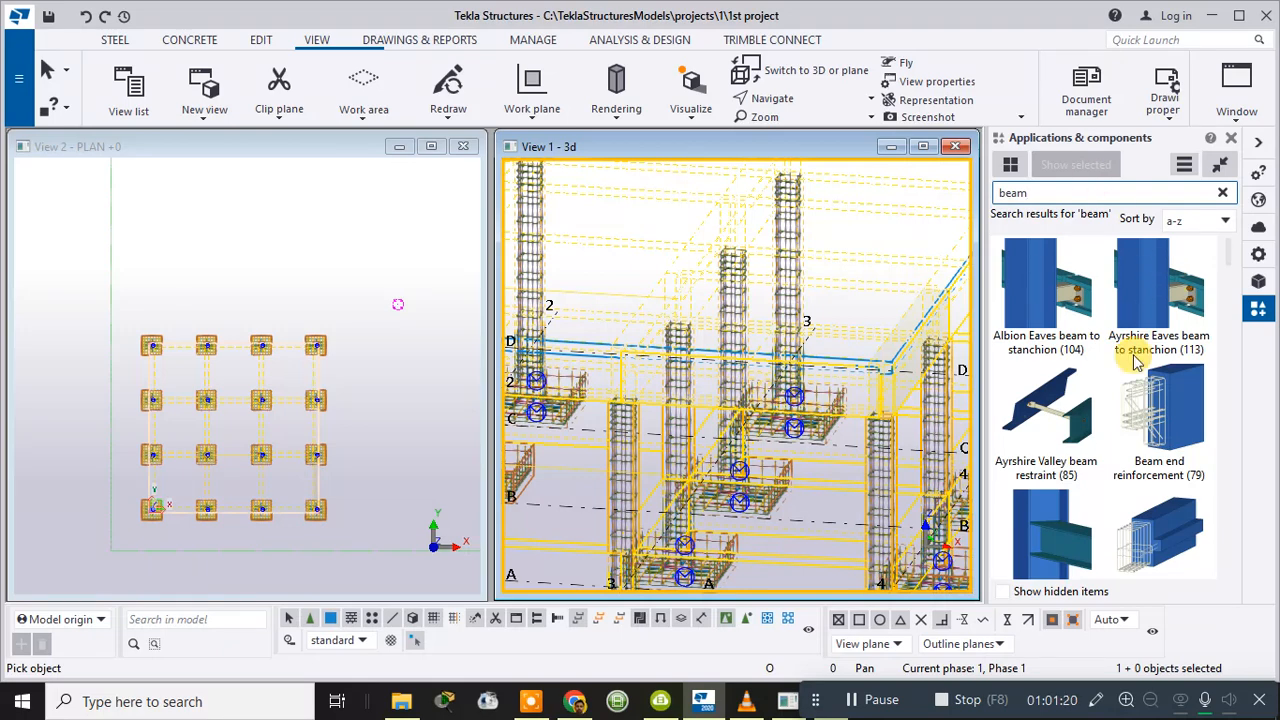
scroll(1160, 503, "down", 2)
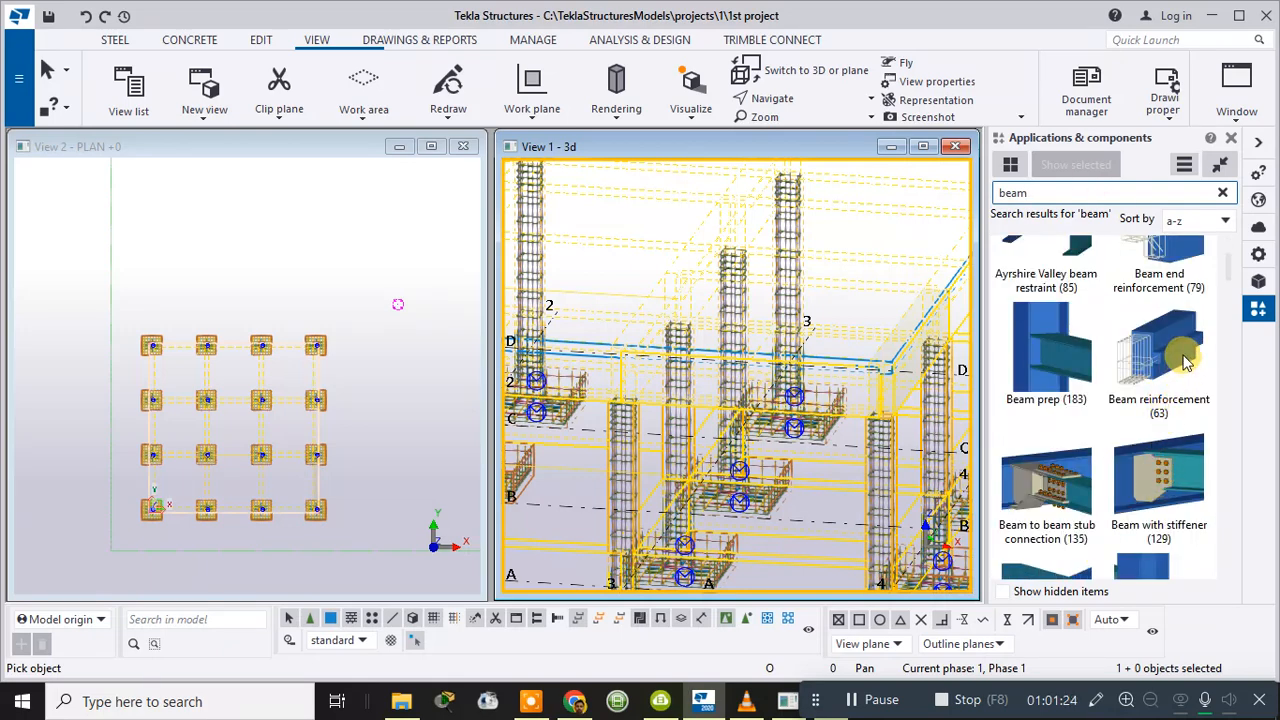
scroll(1185, 370, "down", 4)
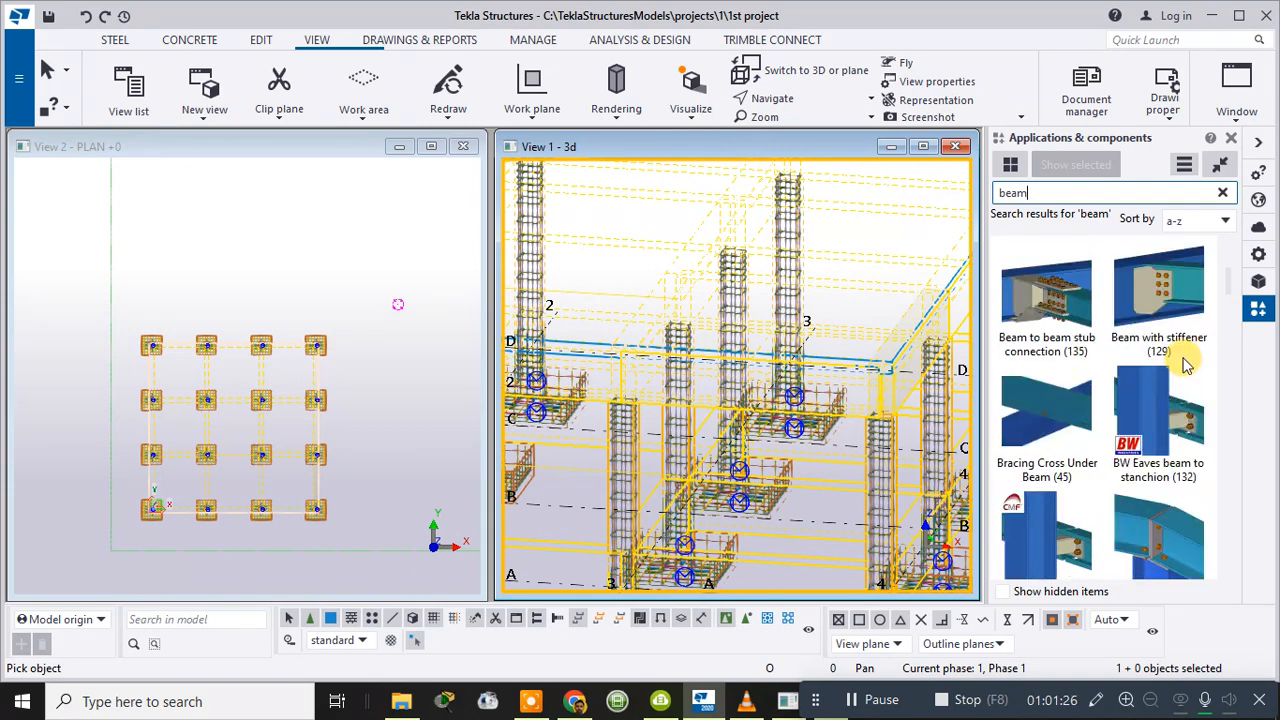
scroll(1182, 355, "up", 4)
left_click(1180, 340)
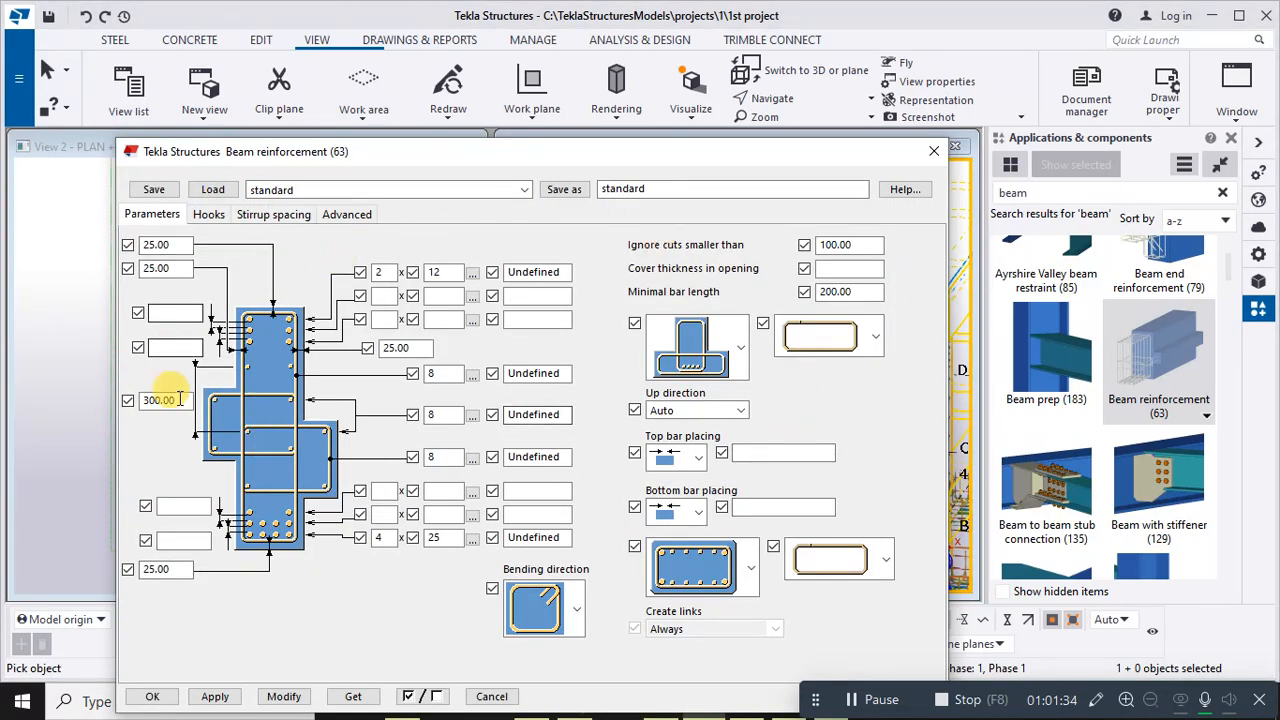
left_click(933, 151)
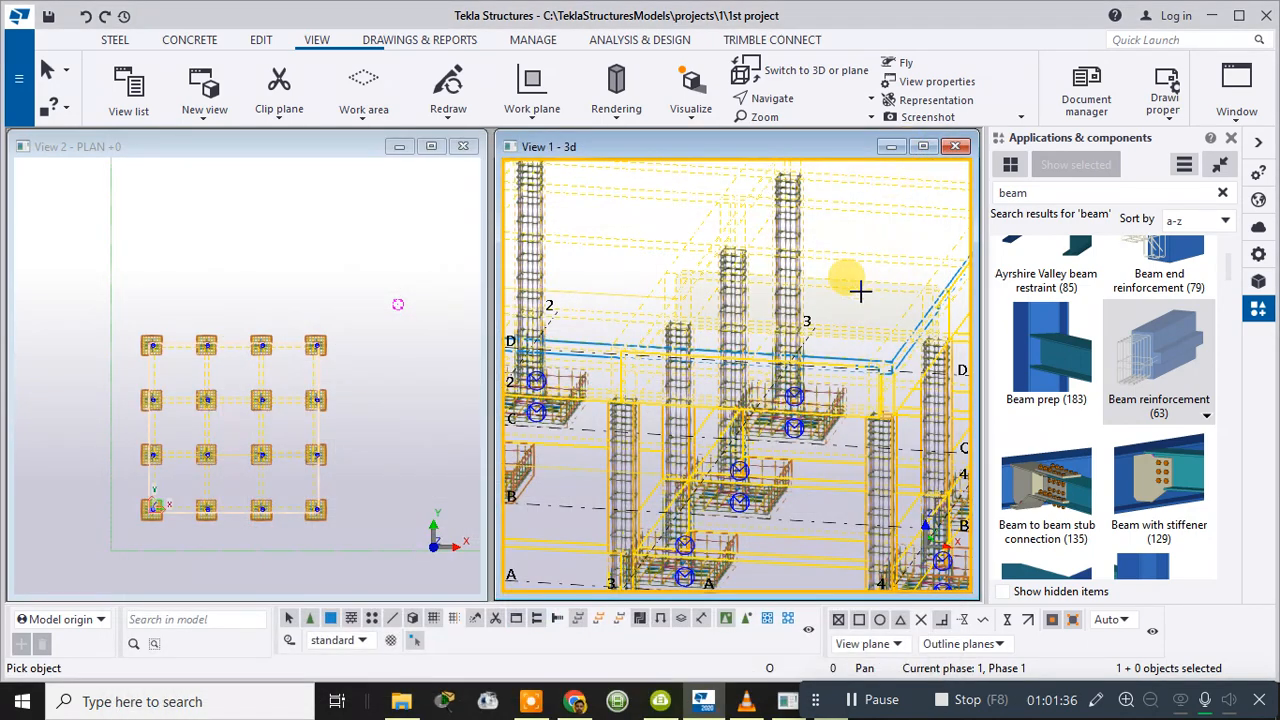
- Apply Beam reinforcement (63) to the upper beams on grid line B between 3 and 4 and on grid line 4 between B and C
left_click(866, 291)
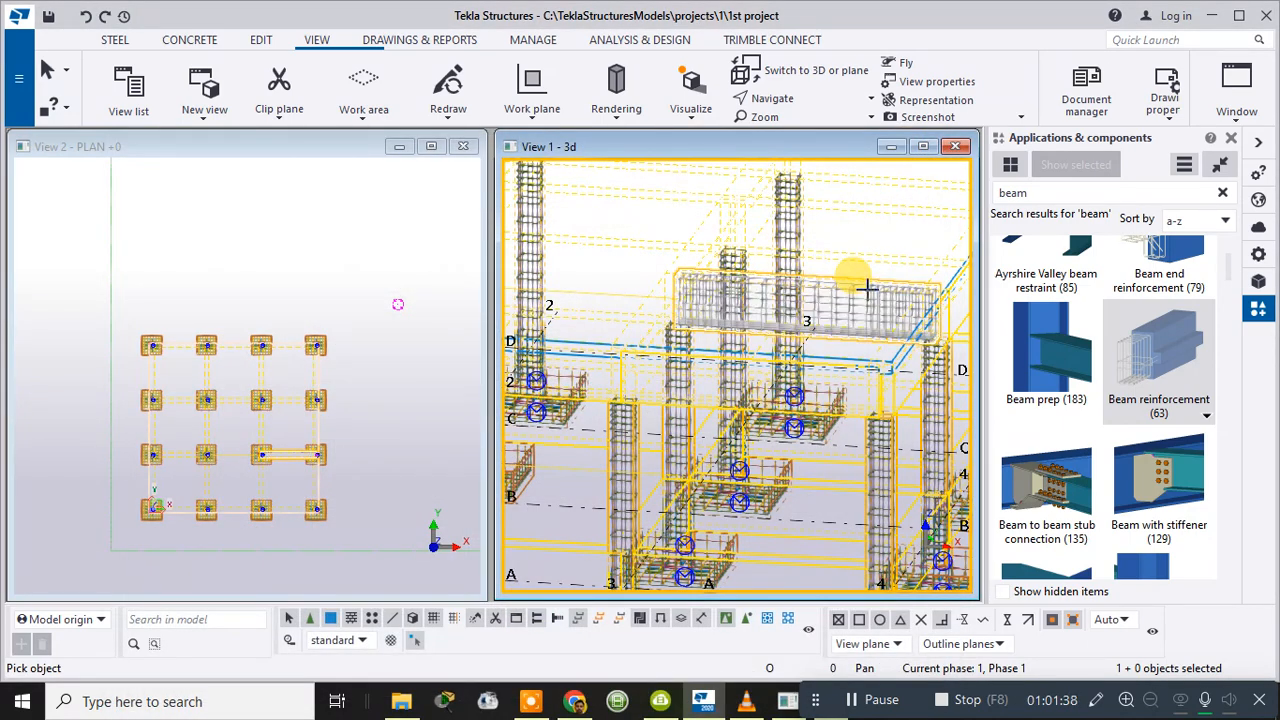
middle_click_drag(860, 326, 675, 301)
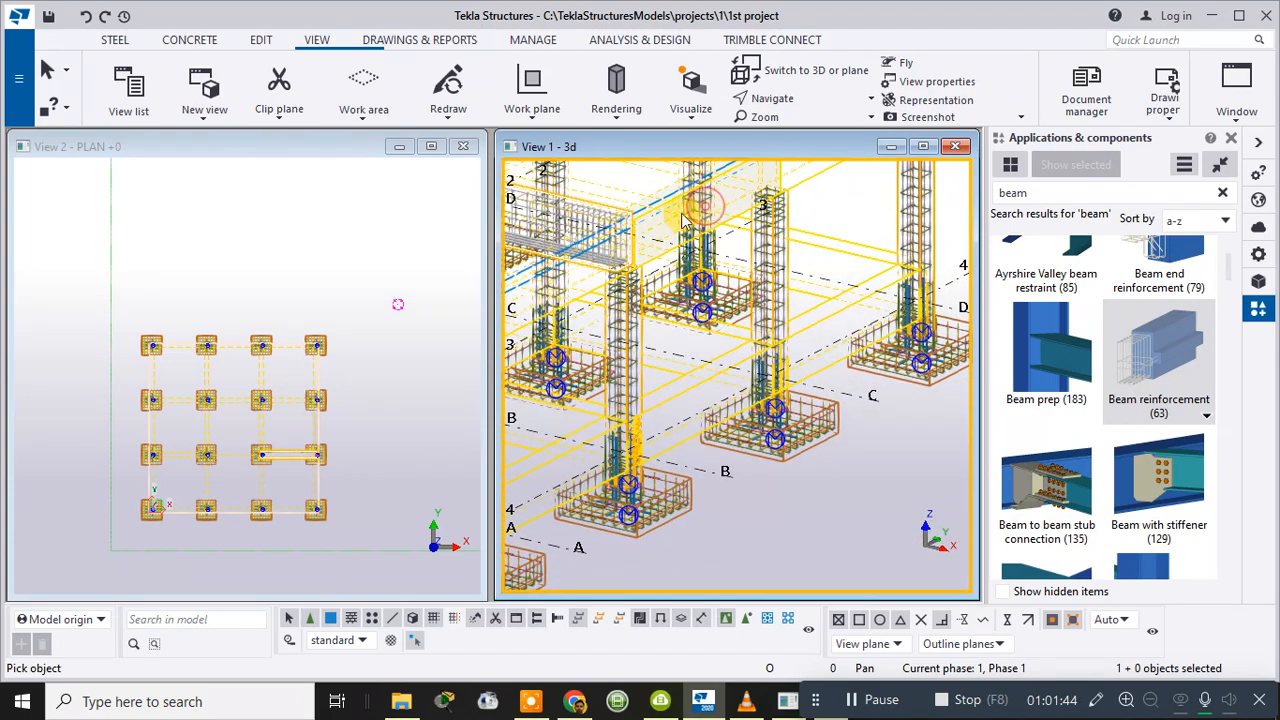
left_click(684, 217)
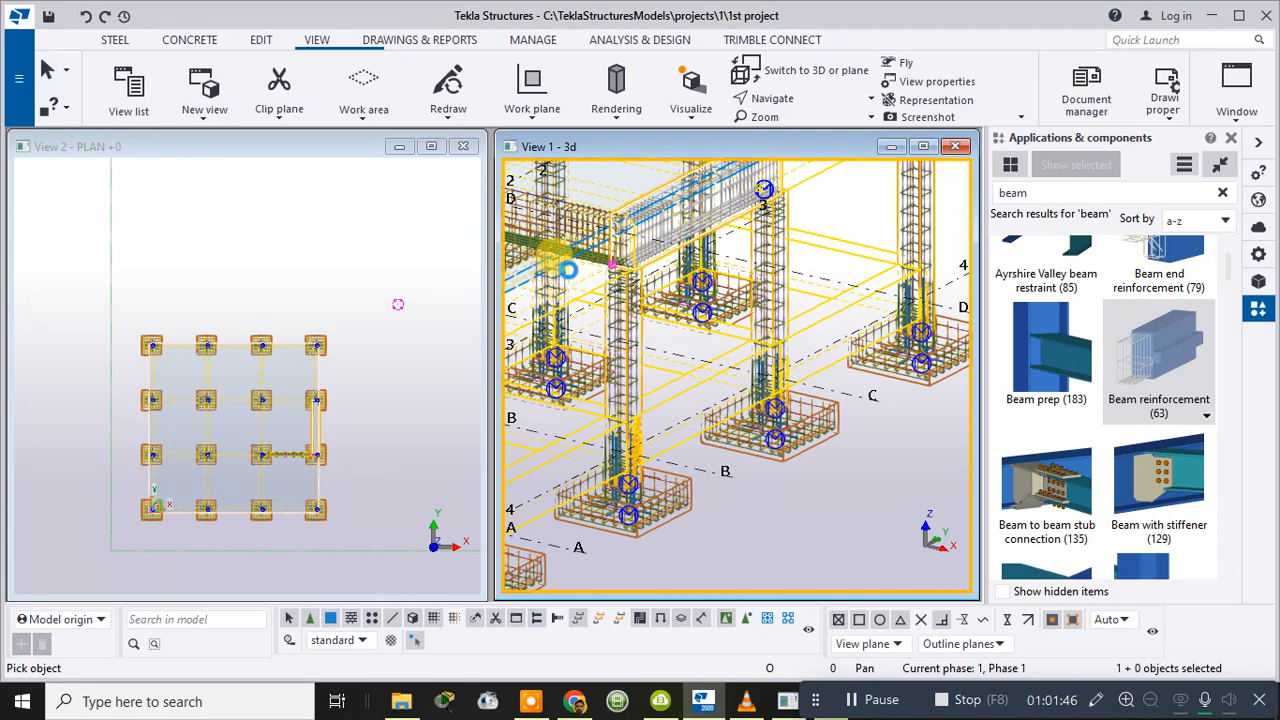
- Apply Beam reinforcement (63) to upper beams 4/C–D, 4/A–B and A/3–4, plus the lower beam on grid line 4 between A and B
middle_click_drag(828, 255, 836, 394)
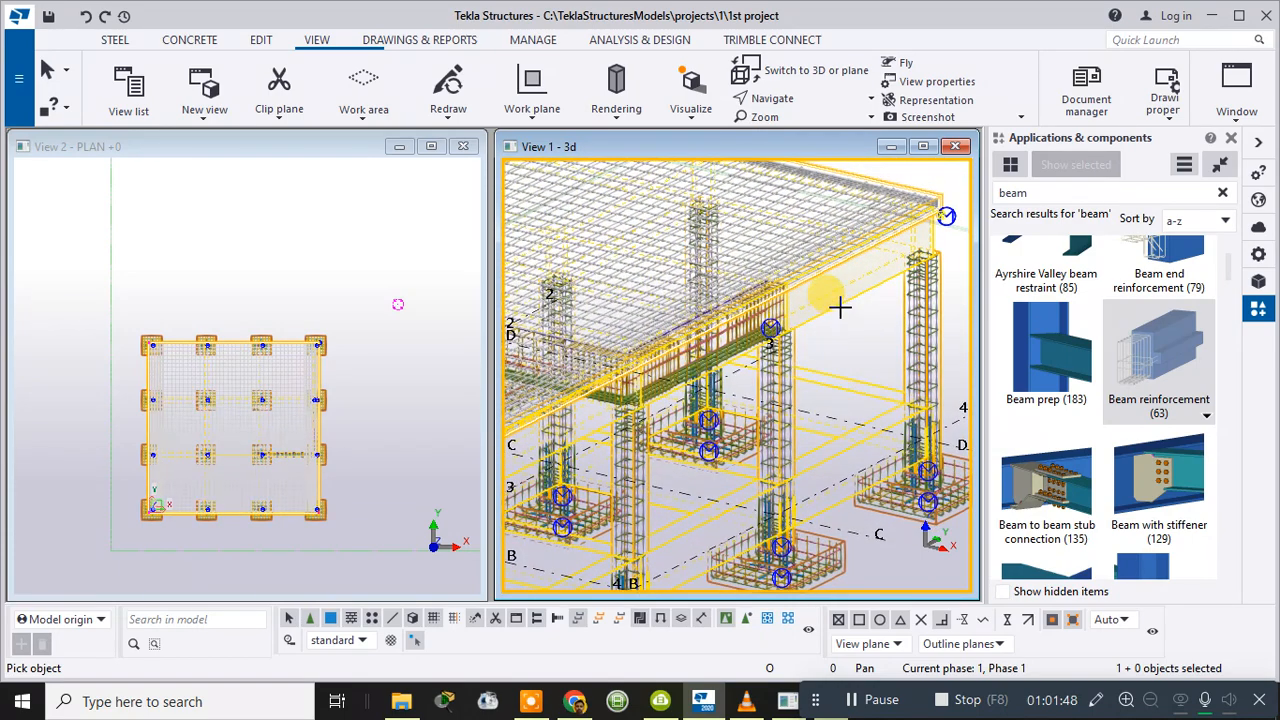
key("Escape")
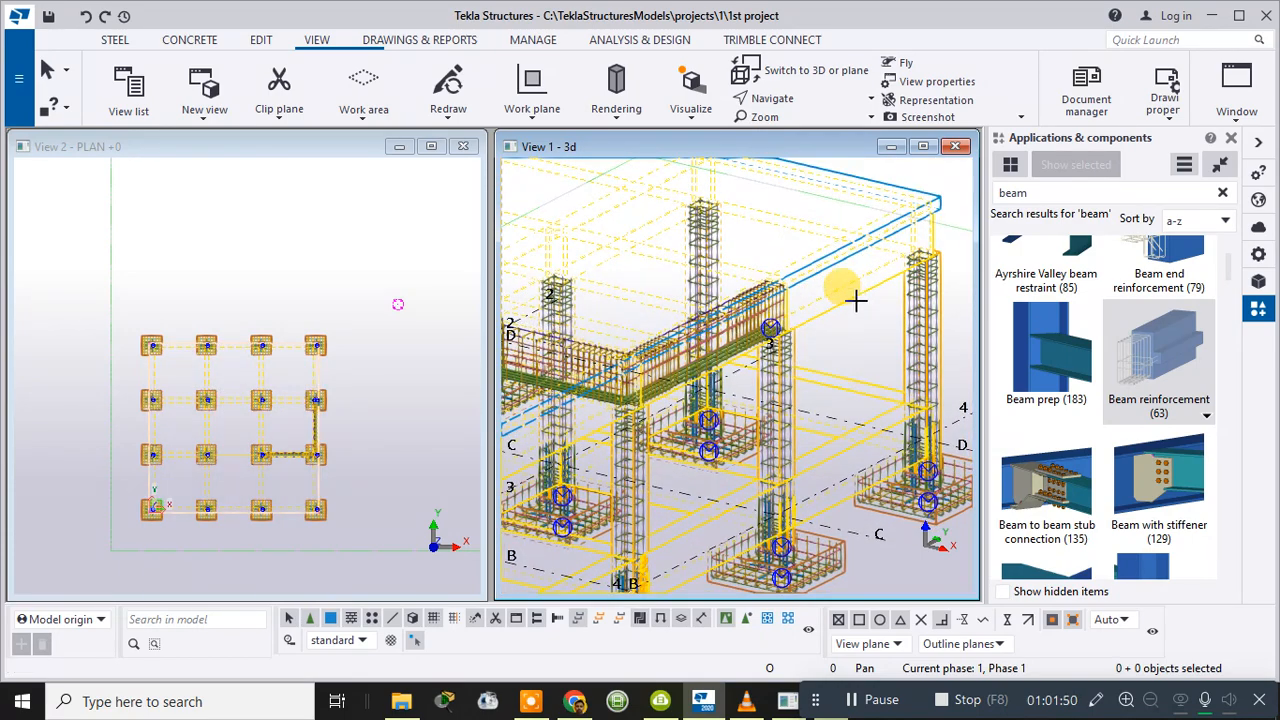
middle_click_drag(852, 290, 999, 204)
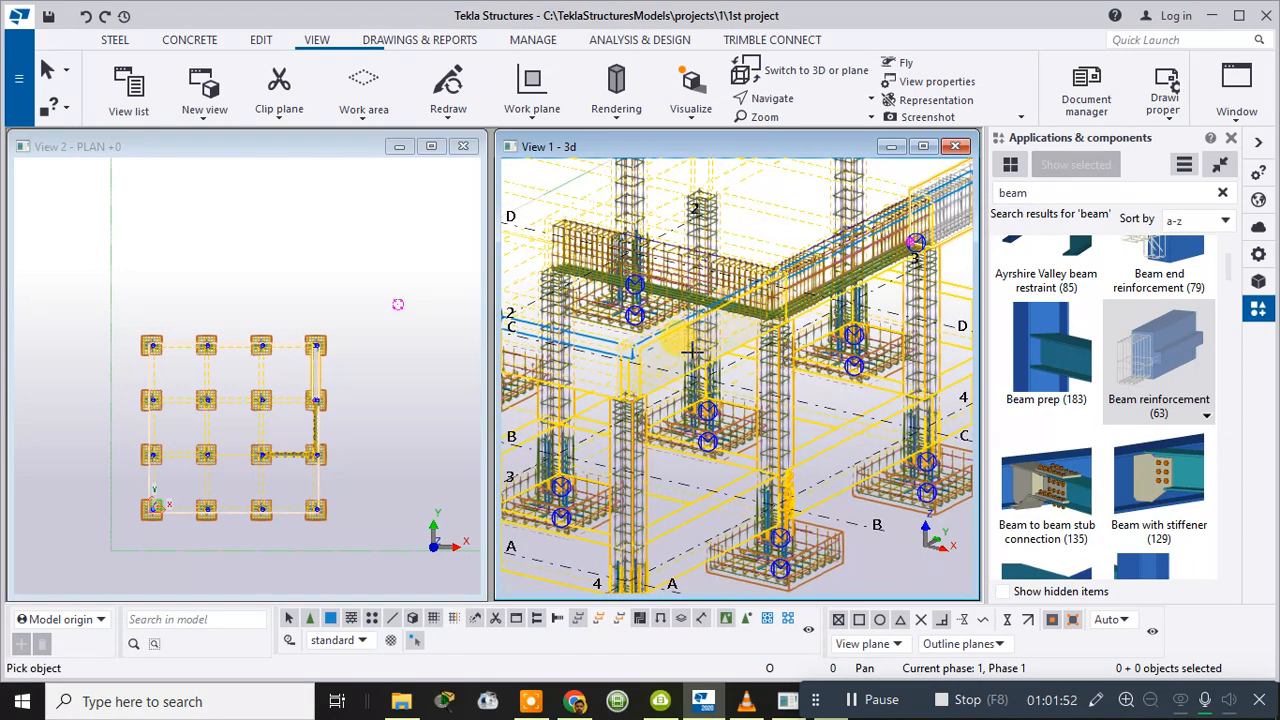
left_click(672, 378)
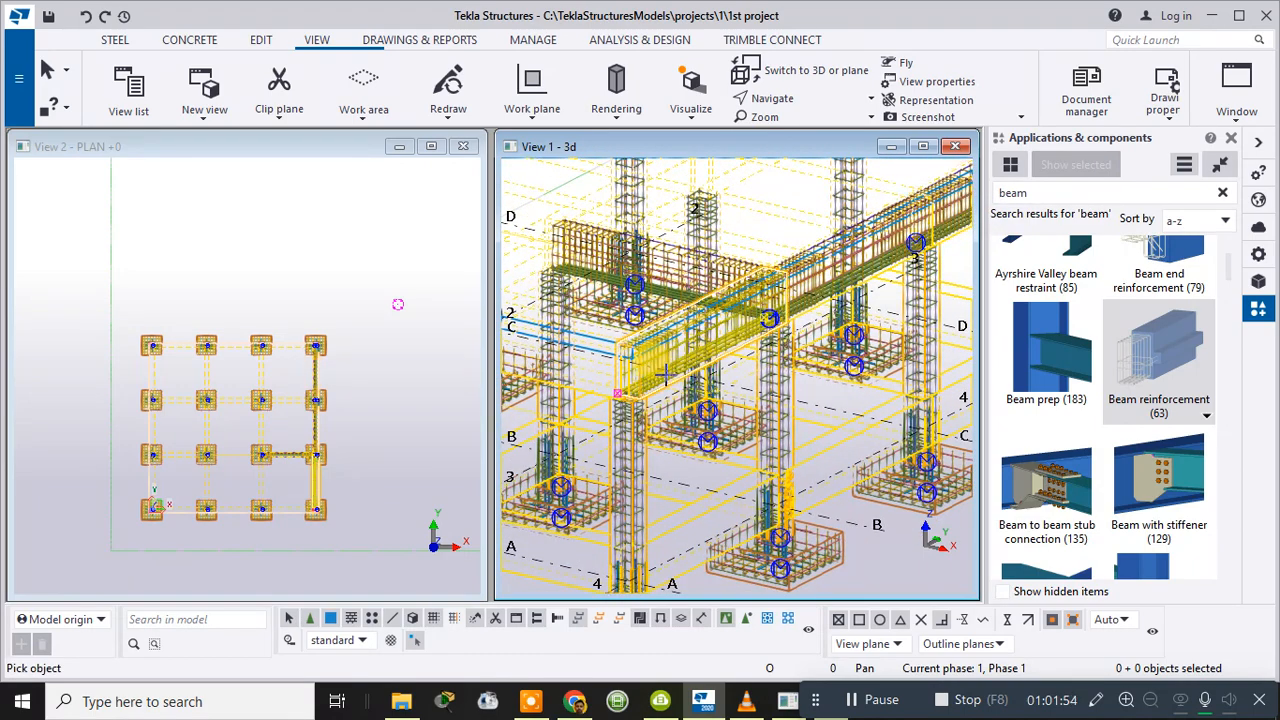
left_click(599, 377)
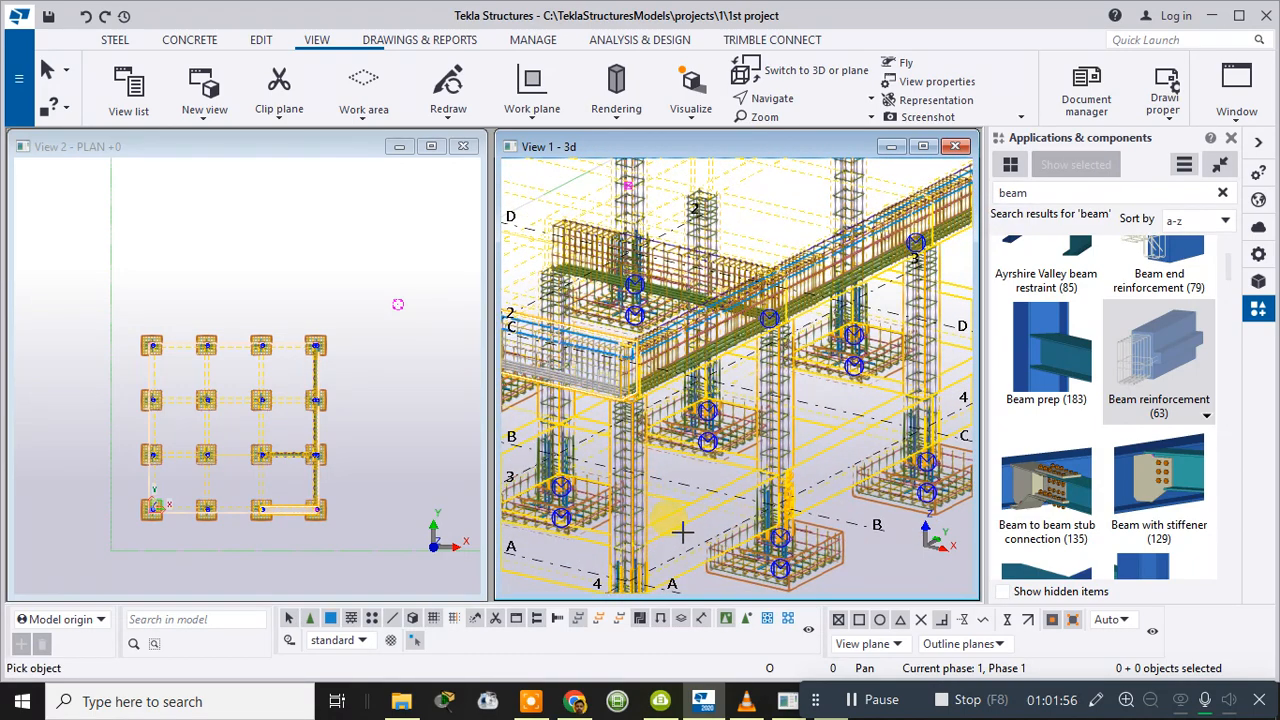
left_click(685, 530)
left_click(852, 458)
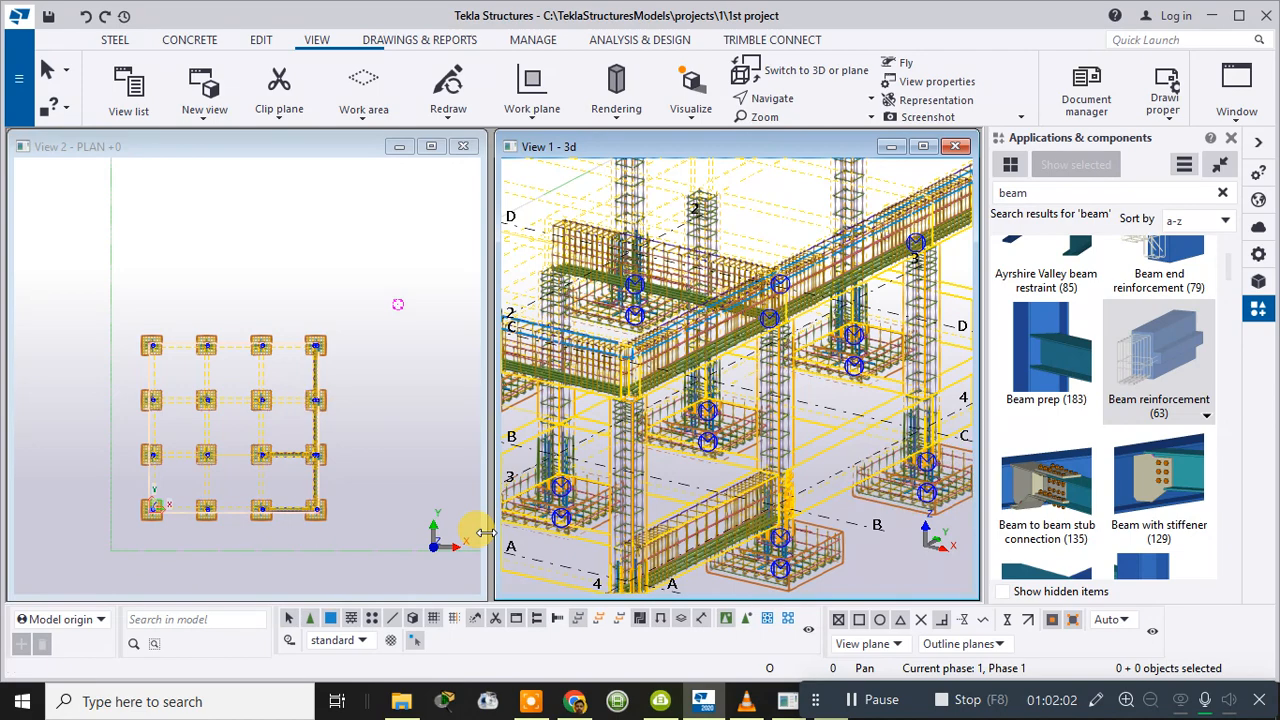
- Reinforce the upper beam on grid line A between 2 and 3 and the A–B beams on grid lines 3 and 2 in the plan view
scroll(223, 491, "up", 2)
scroll(366, 477, "up", 3)
middle_click_drag(272, 525, 588, 215)
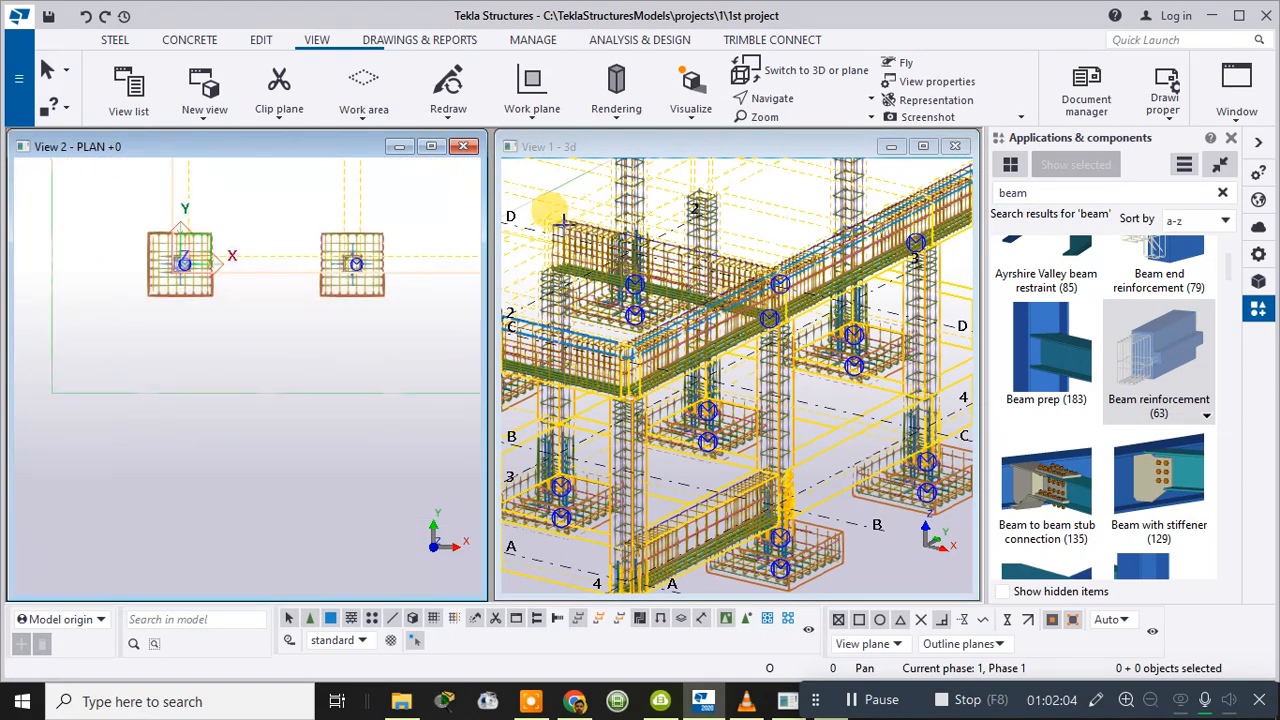
middle_click_drag(417, 287, 412, 371)
left_click(258, 344)
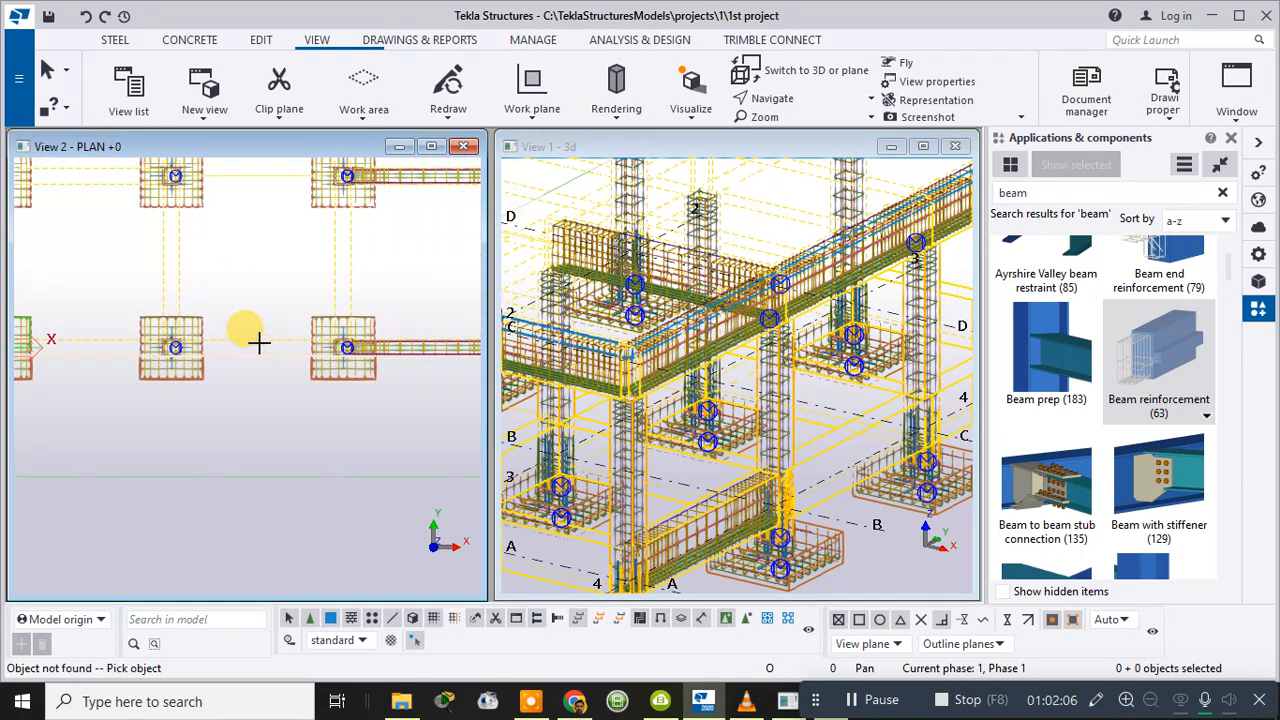
left_click(261, 344)
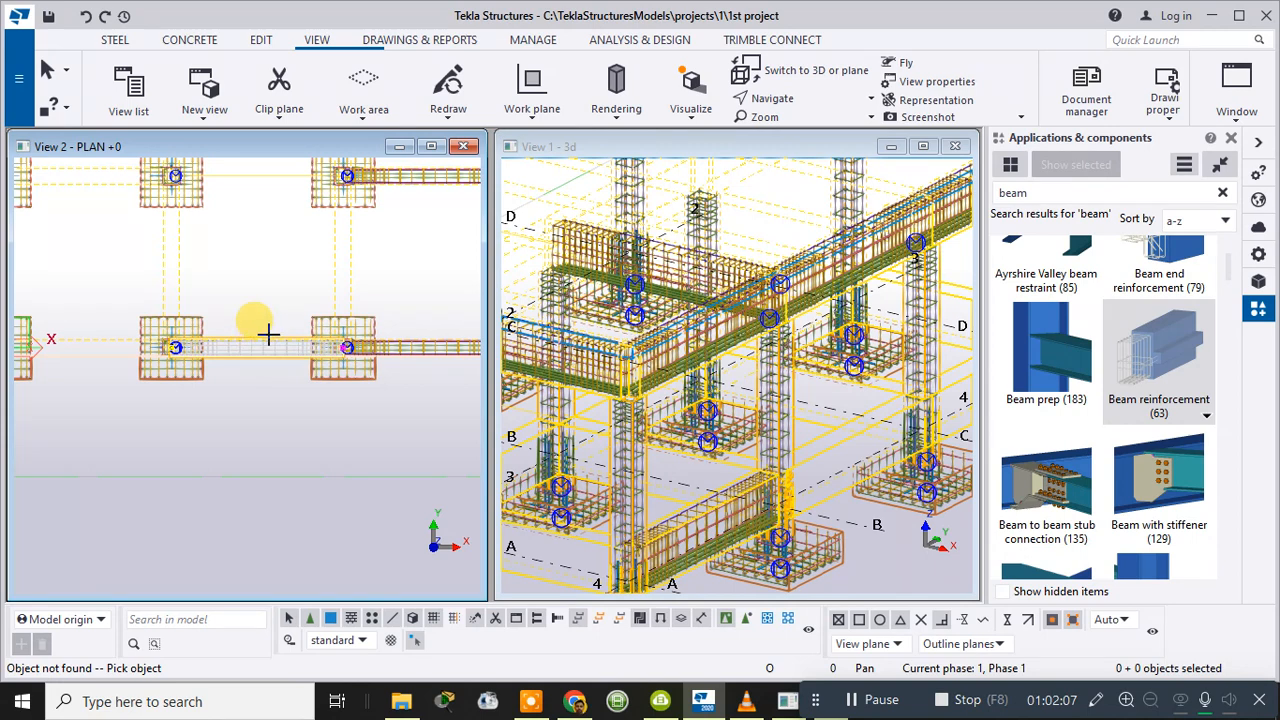
left_click(346, 281)
left_click(165, 270)
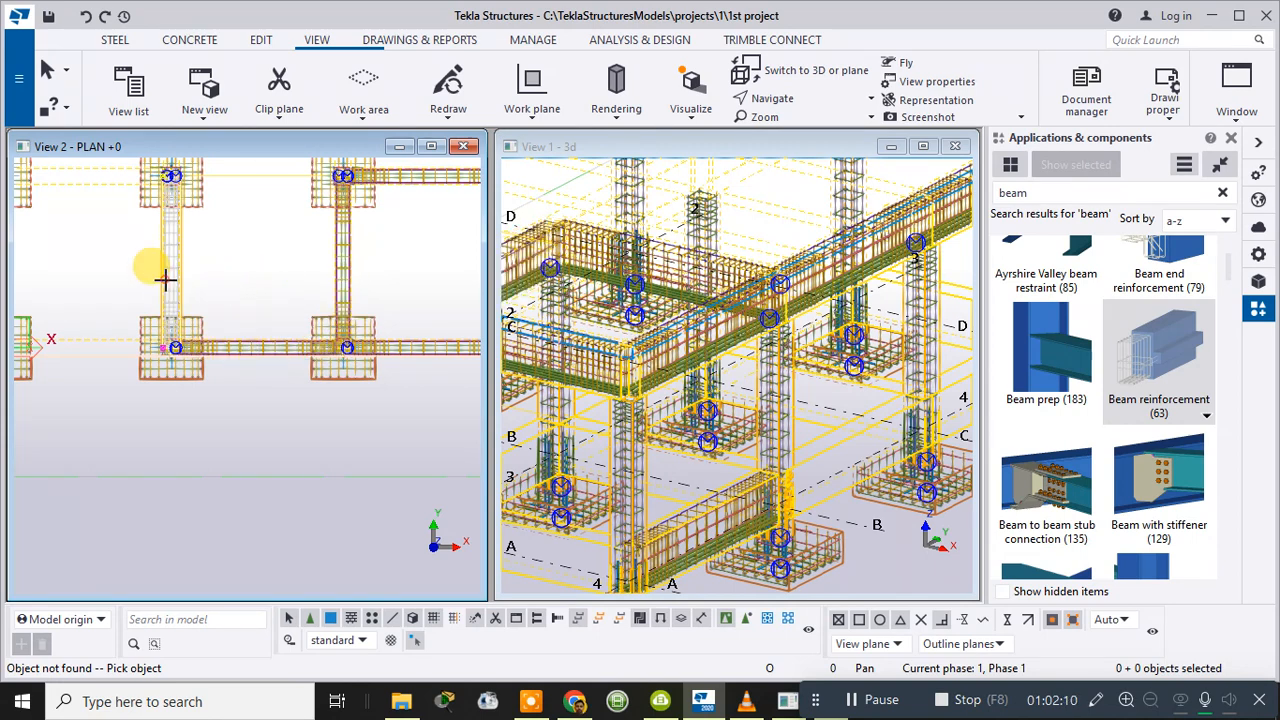
- Reinforce the upper beams around the corner bay: grid lines A and B between 1 and 2, and grid line 1 between A and B
scroll(100, 316, "down", 2)
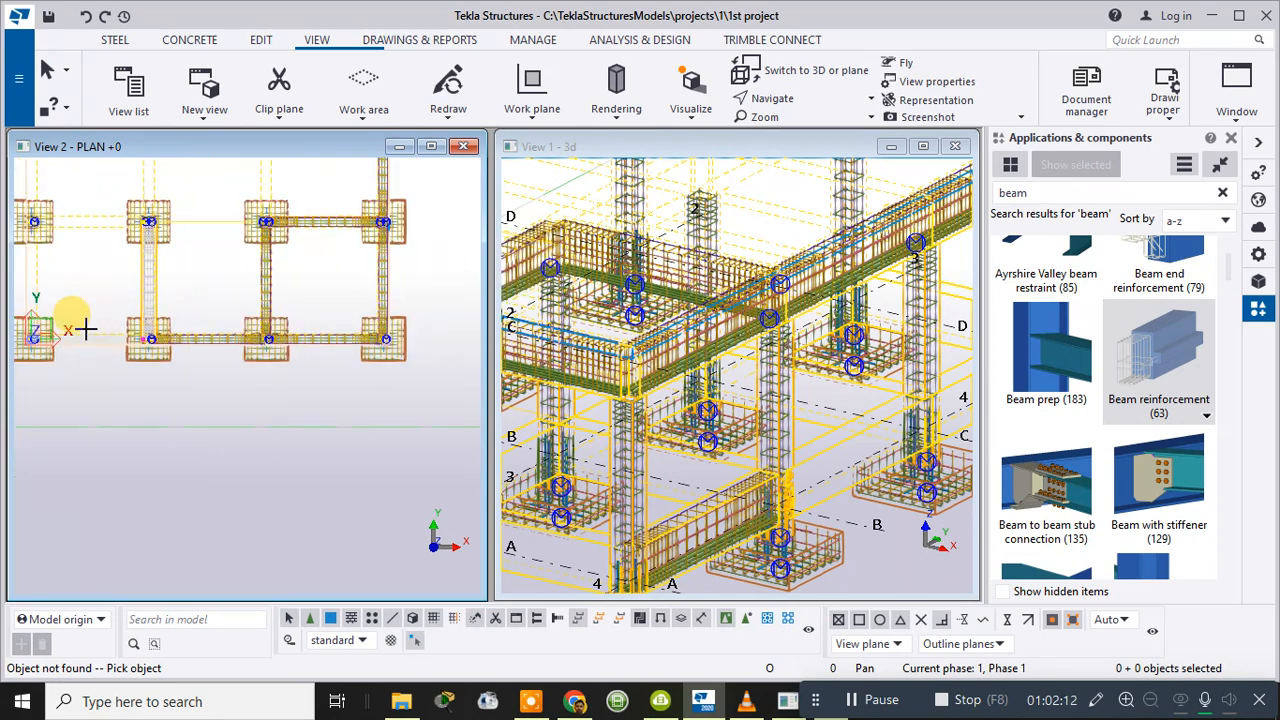
left_click(91, 339)
middle_click_drag(87, 293, 286, 340)
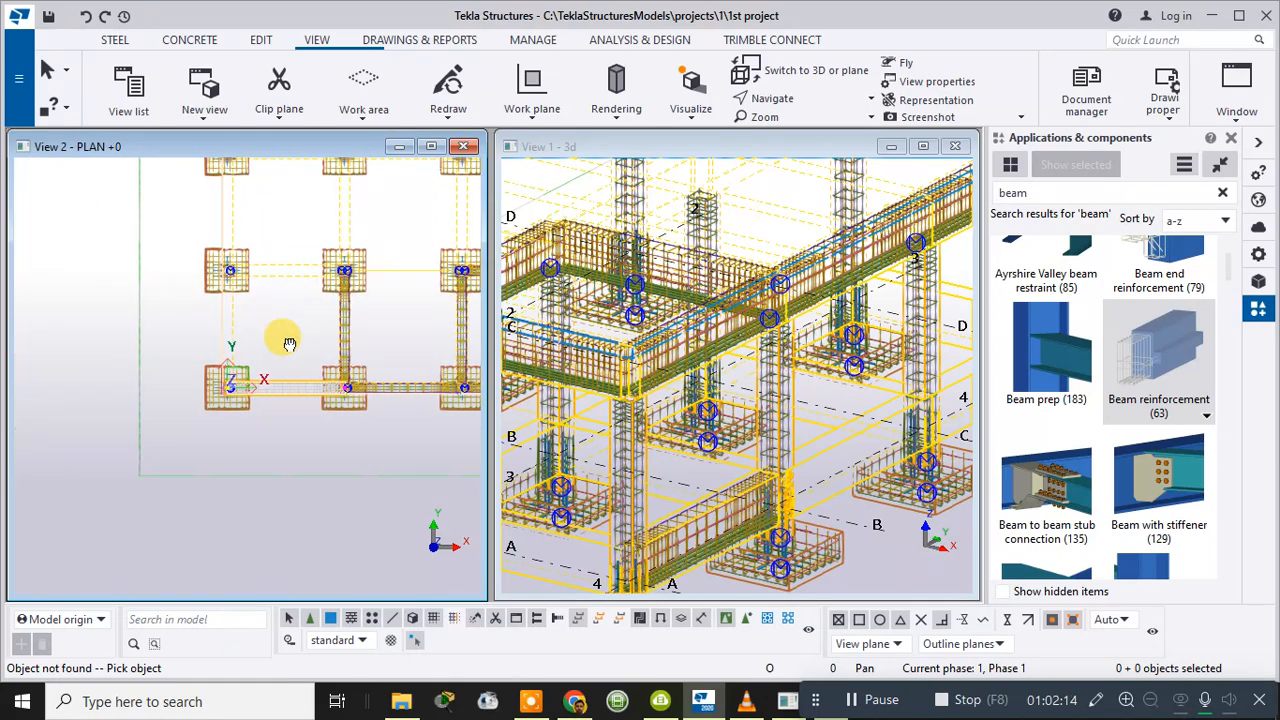
scroll(225, 302, "up", 2)
scroll(230, 312, "up", 2)
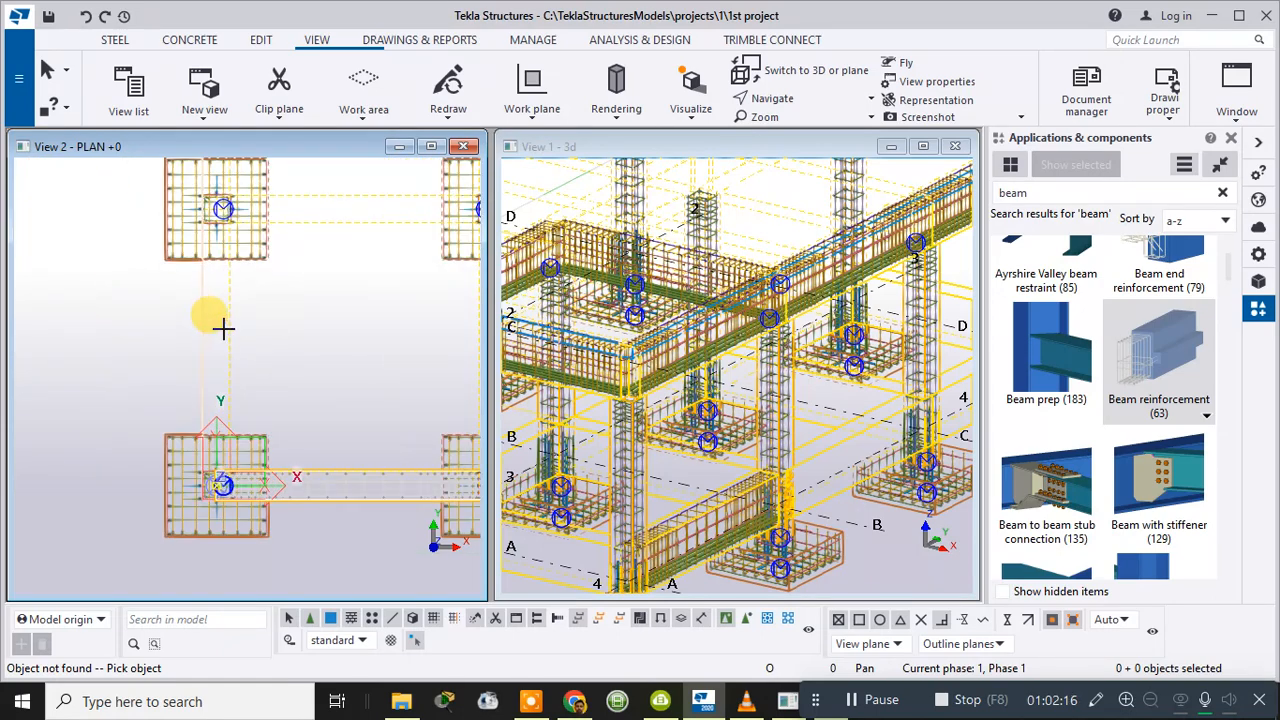
left_click(226, 323)
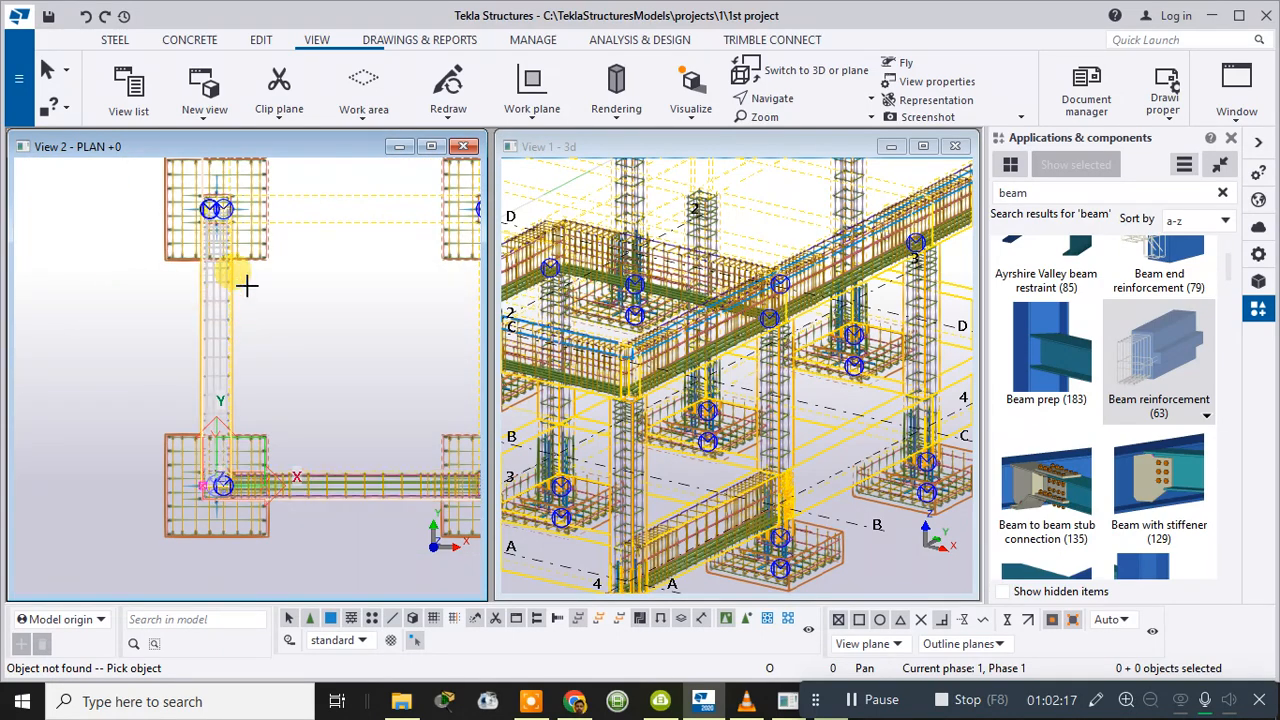
left_click(315, 216)
scroll(314, 218, "down", 1)
middle_click_drag(313, 245, 69, 496)
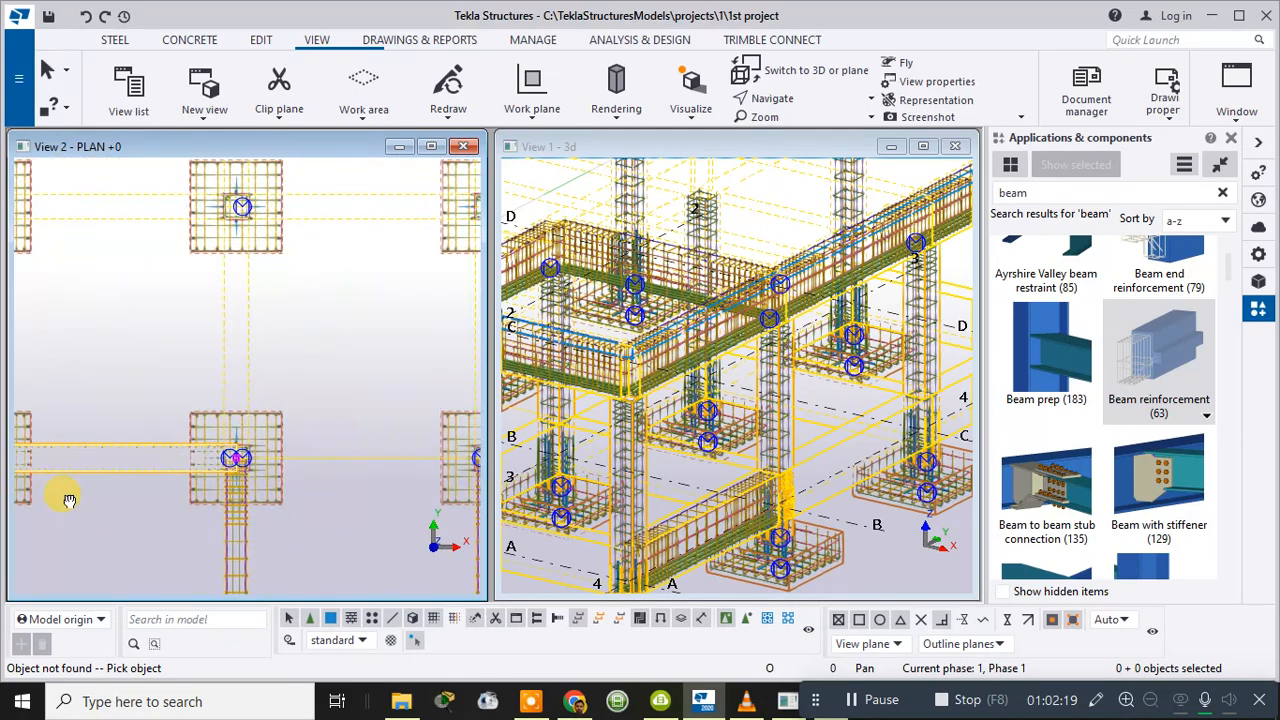
- Reinforce the upper beams between B and C on grid lines 1, 2 and 3, and those along grid line C from 1 to 4
left_click(226, 347)
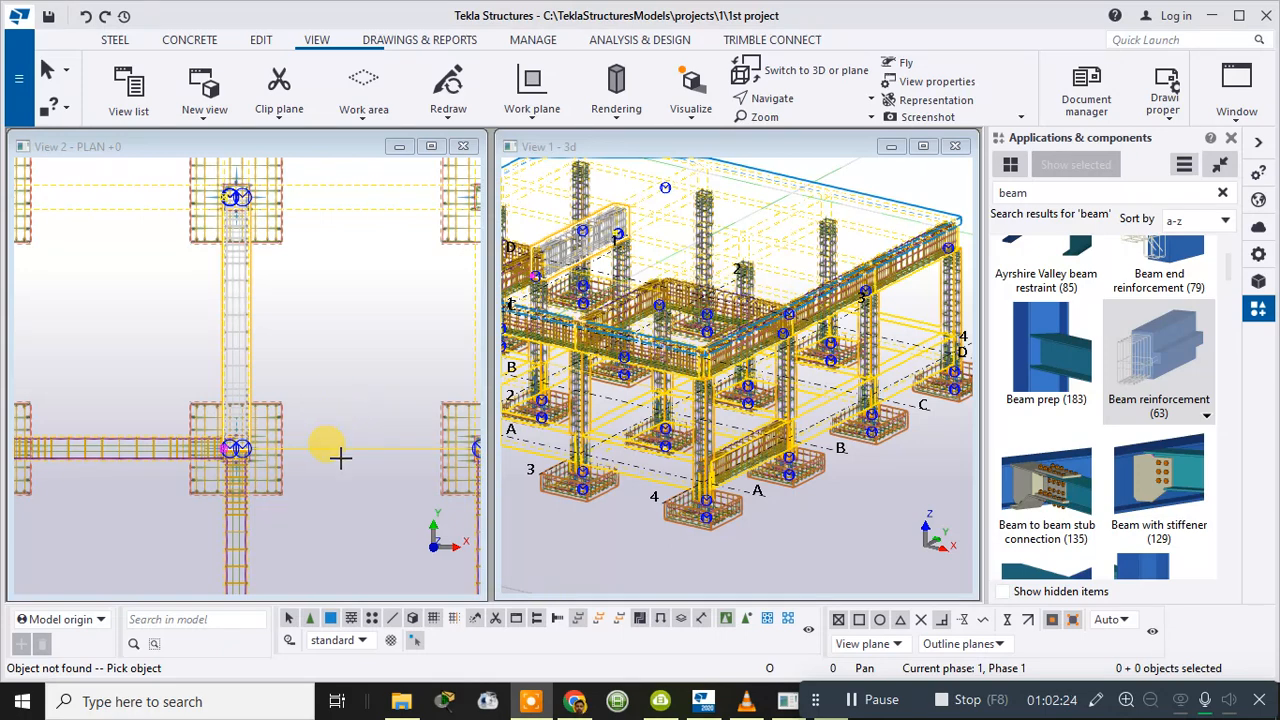
left_click(348, 198)
left_click(356, 188)
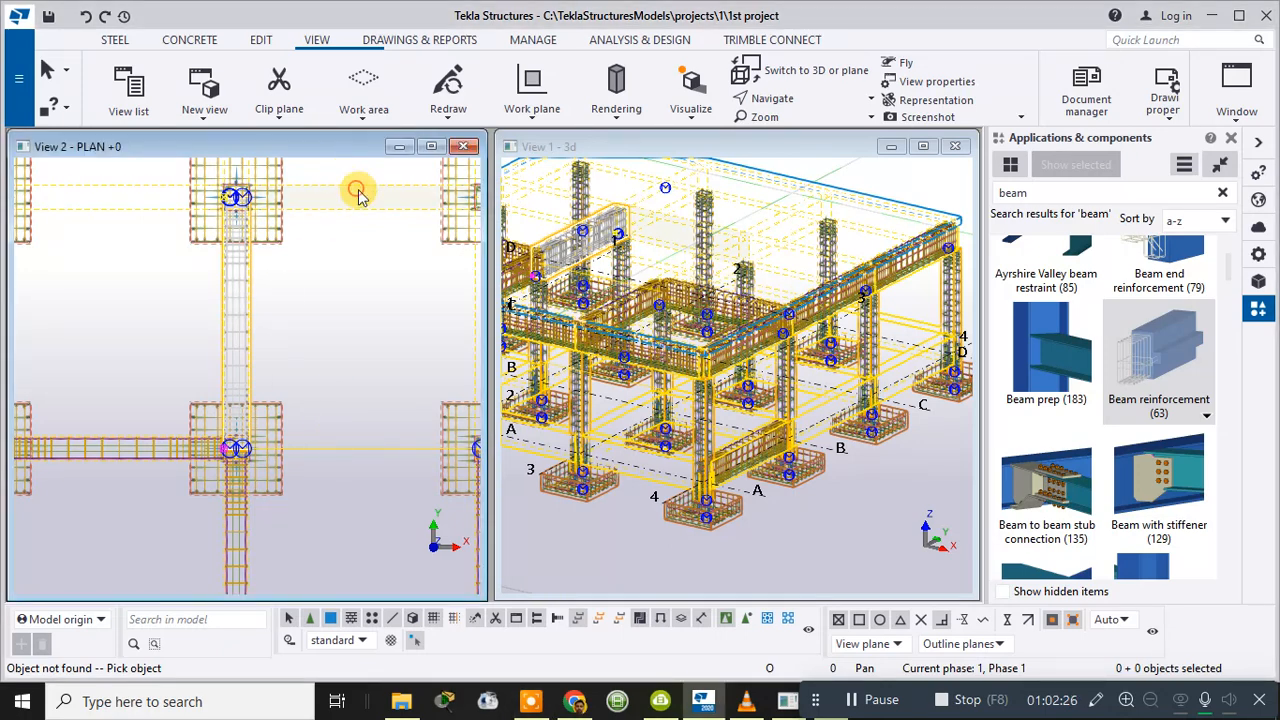
scroll(358, 186, "down", 2)
left_click(198, 181)
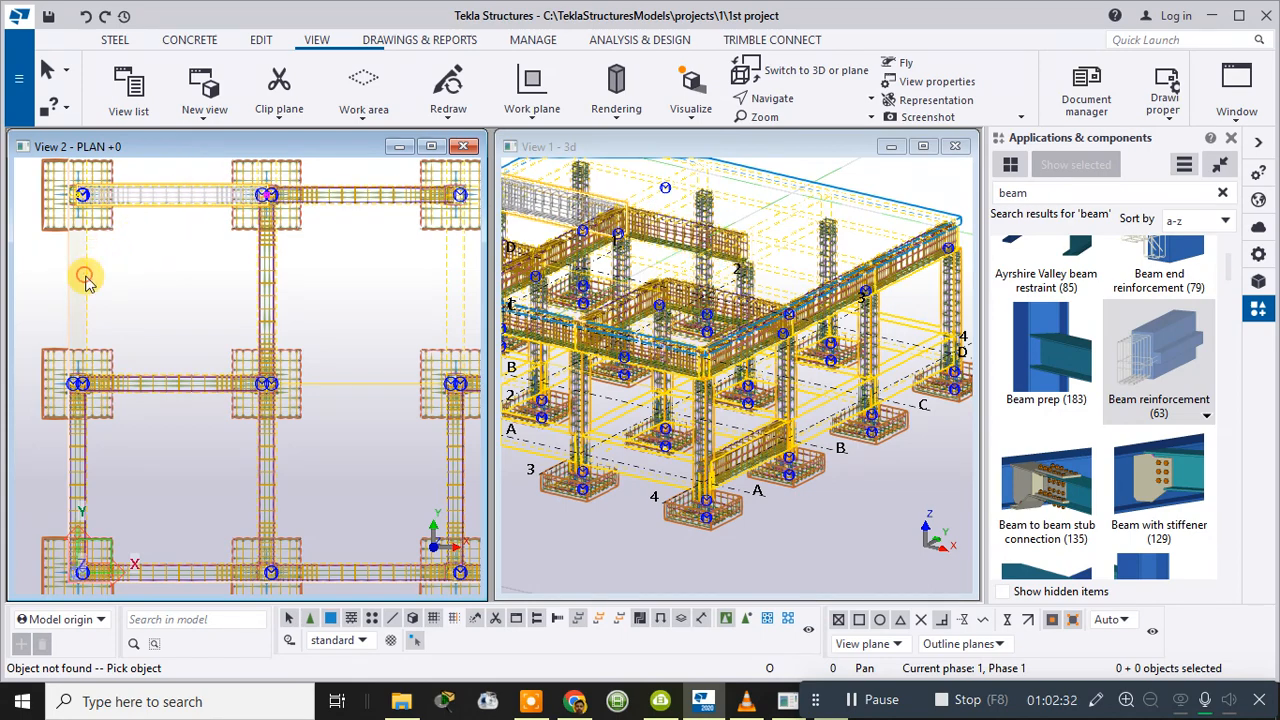
scroll(320, 278, "down", 1)
left_click(427, 283)
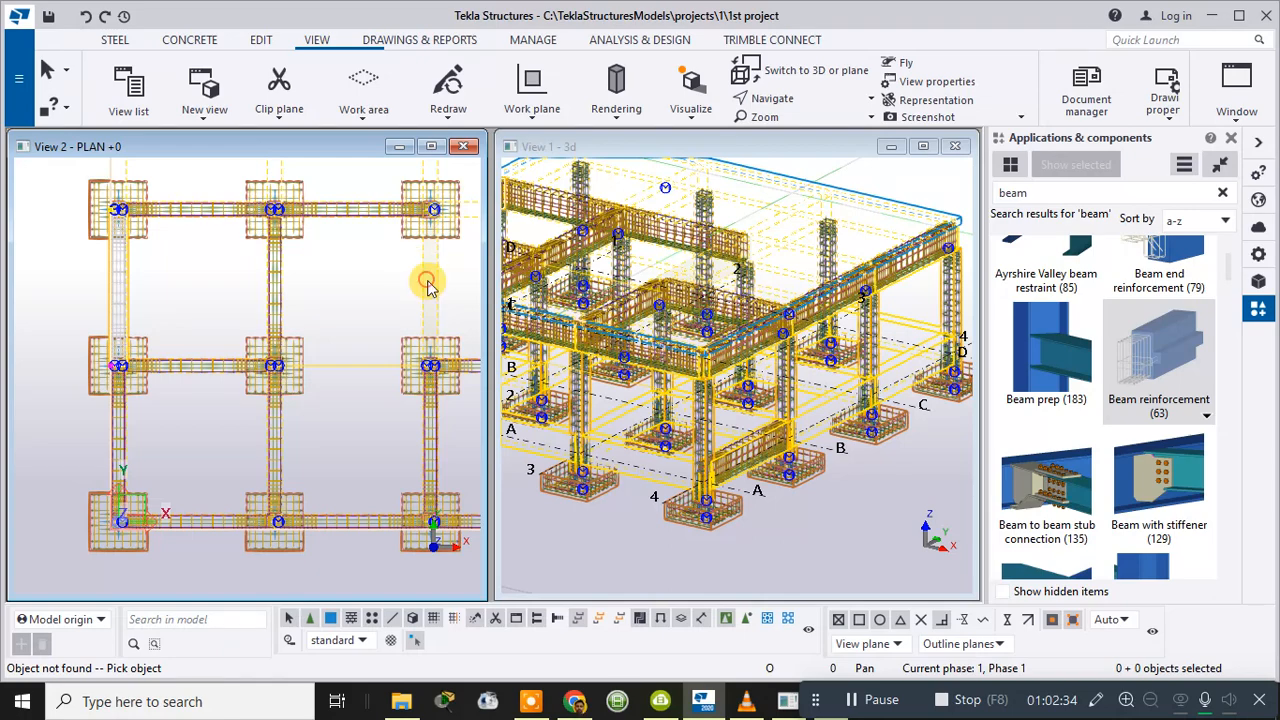
middle_click_drag(423, 277, 330, 295)
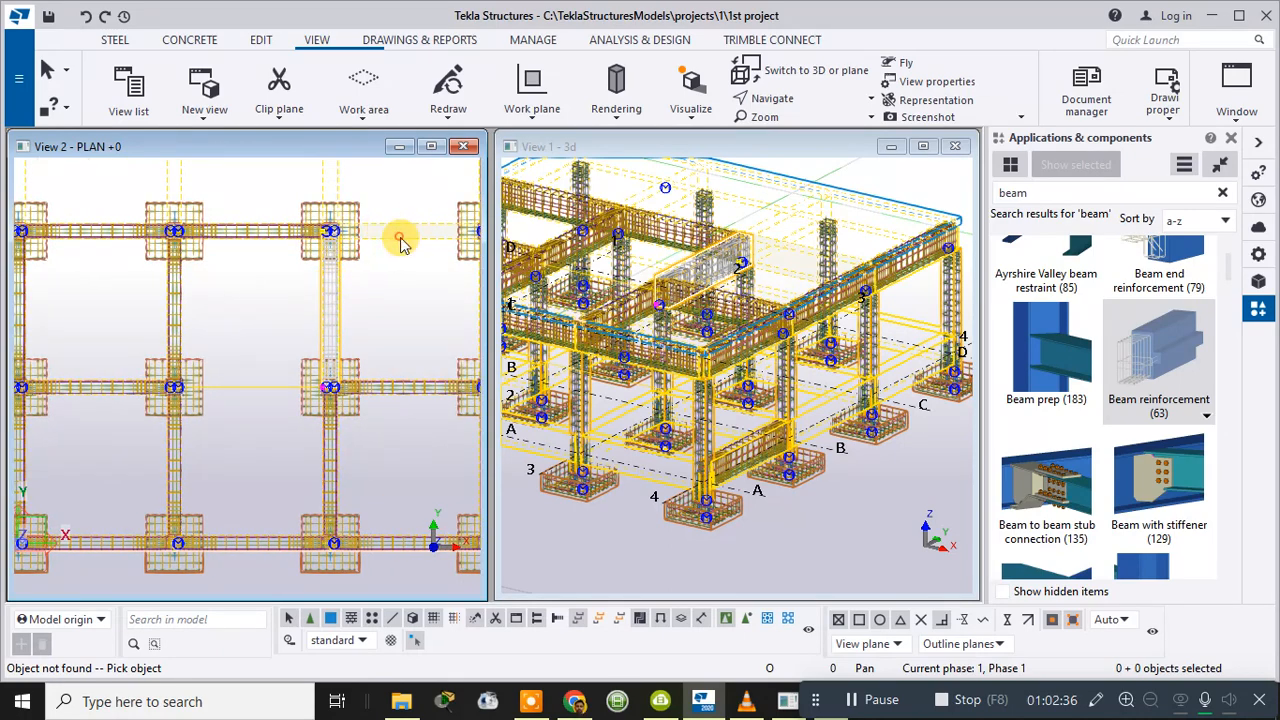
left_click(401, 242)
- Reinforce the upper beams between C and D on grid lines 1, 2 and 3, and the whole of grid line D
scroll(400, 255, "down", 1)
middle_click_drag(394, 266, 363, 349)
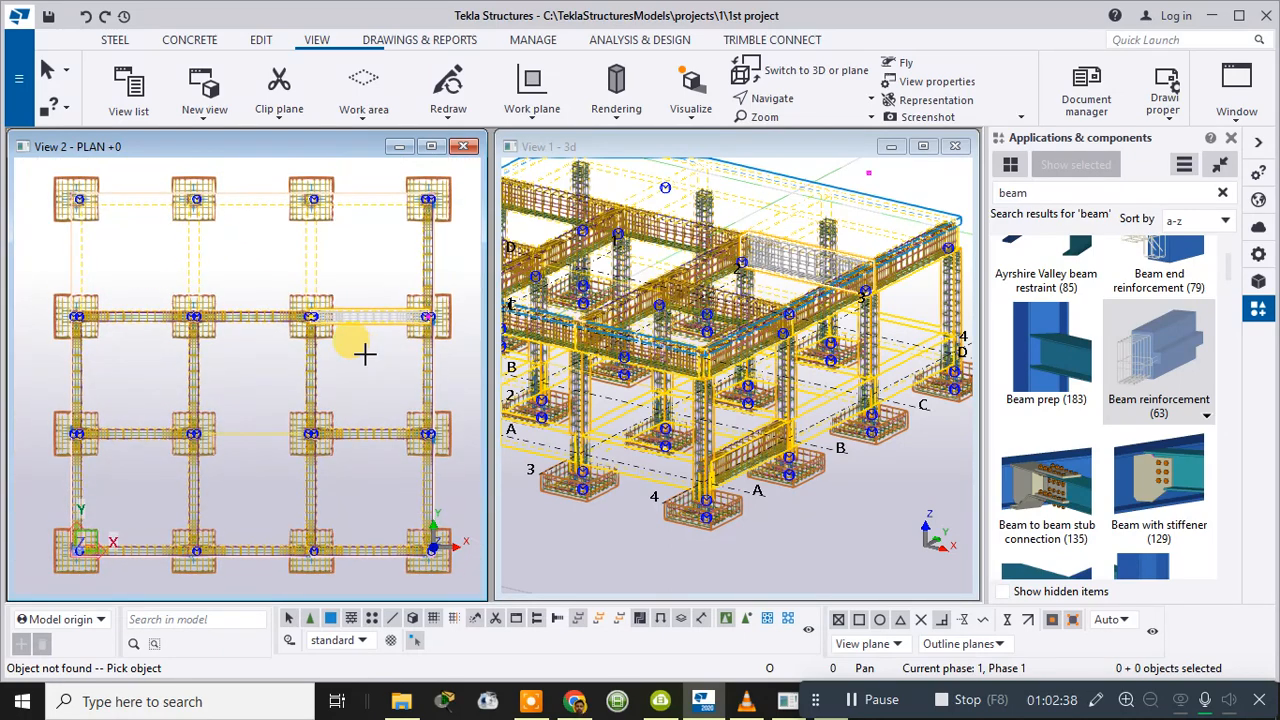
left_click(312, 265)
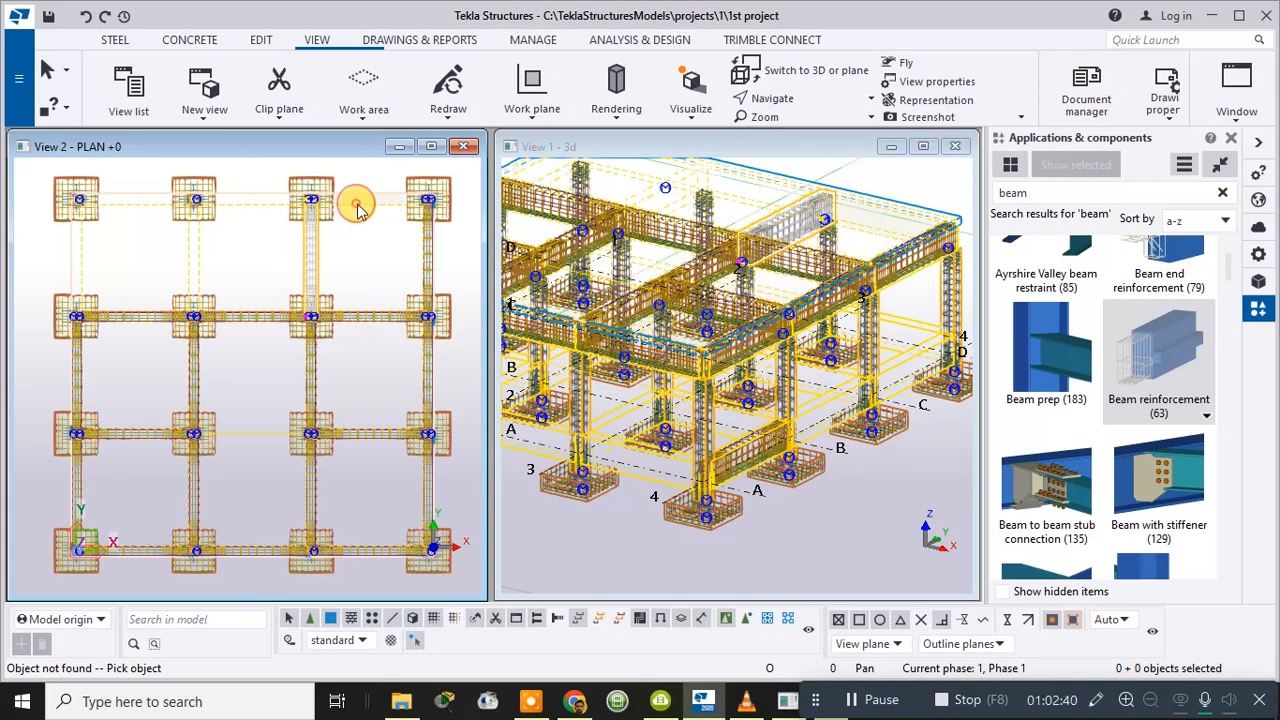
left_click(277, 200)
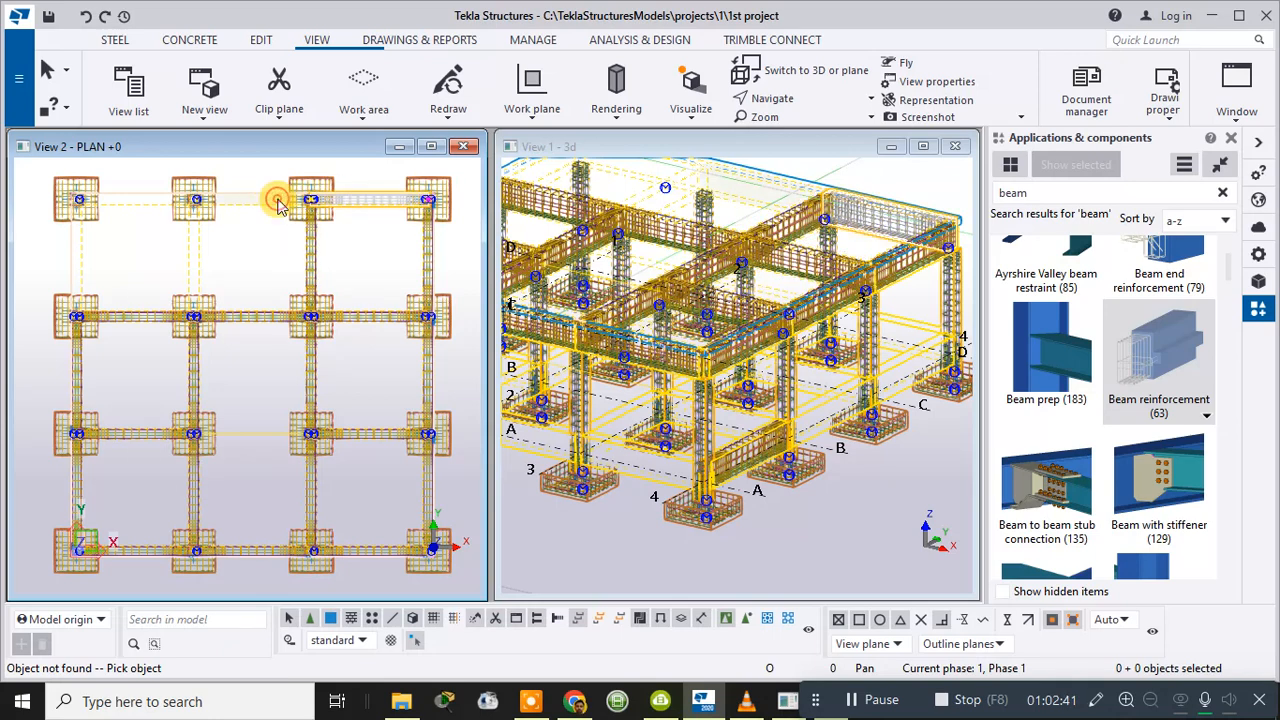
left_click(195, 254)
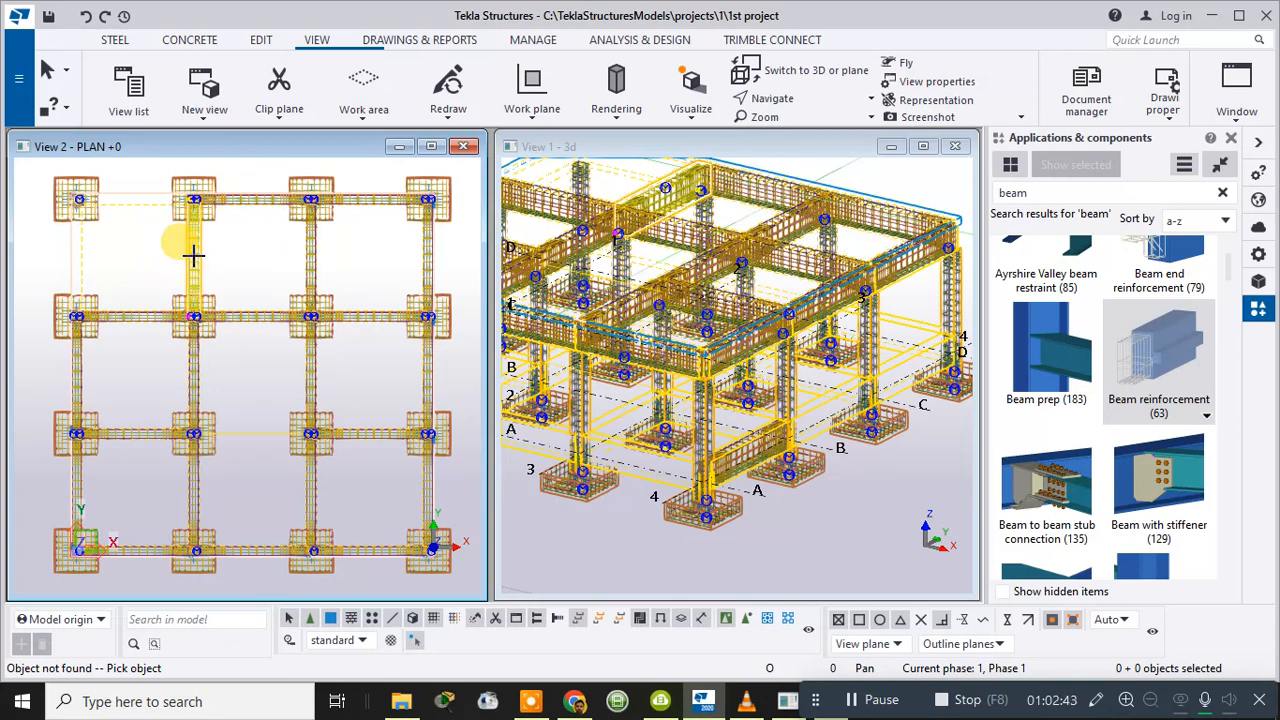
left_click(80, 258)
left_click(123, 205)
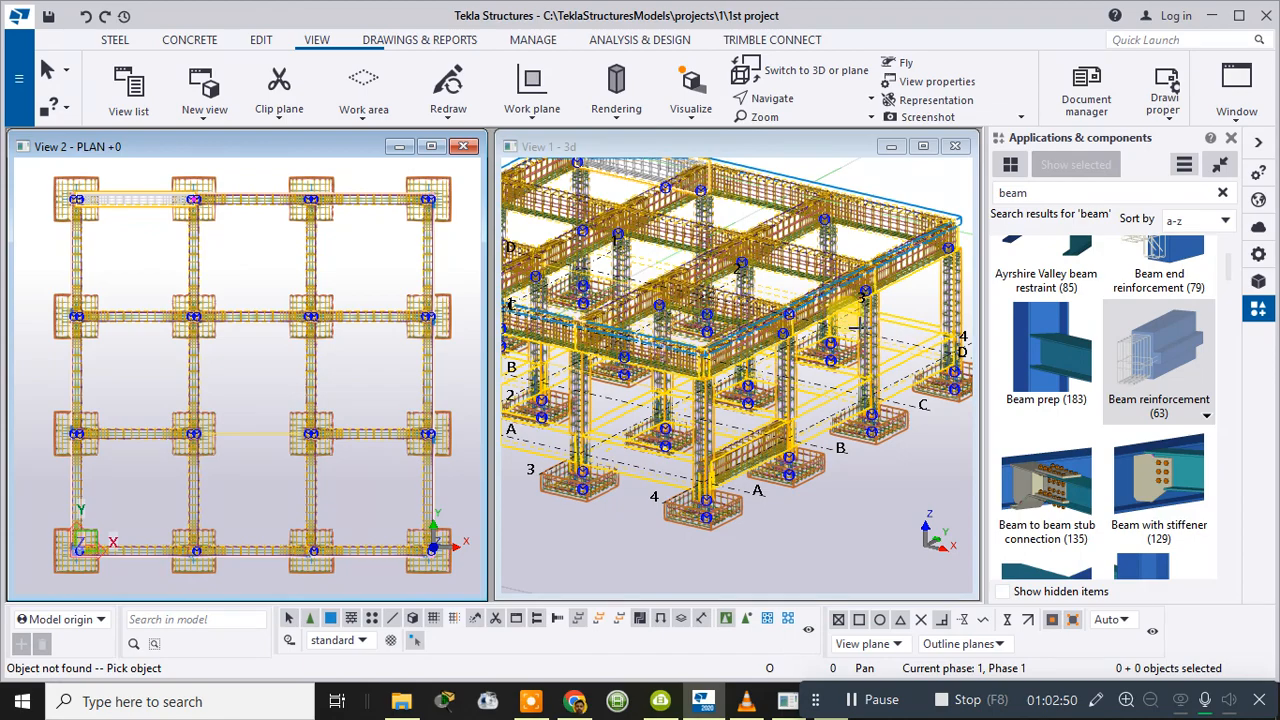
- Apply Beam reinforcement (63) in the 3D view to the remaining lower beams: grid line 4 from B to D, grid line D, and the interior ones
middle_click_drag(784, 328, 742, 395)
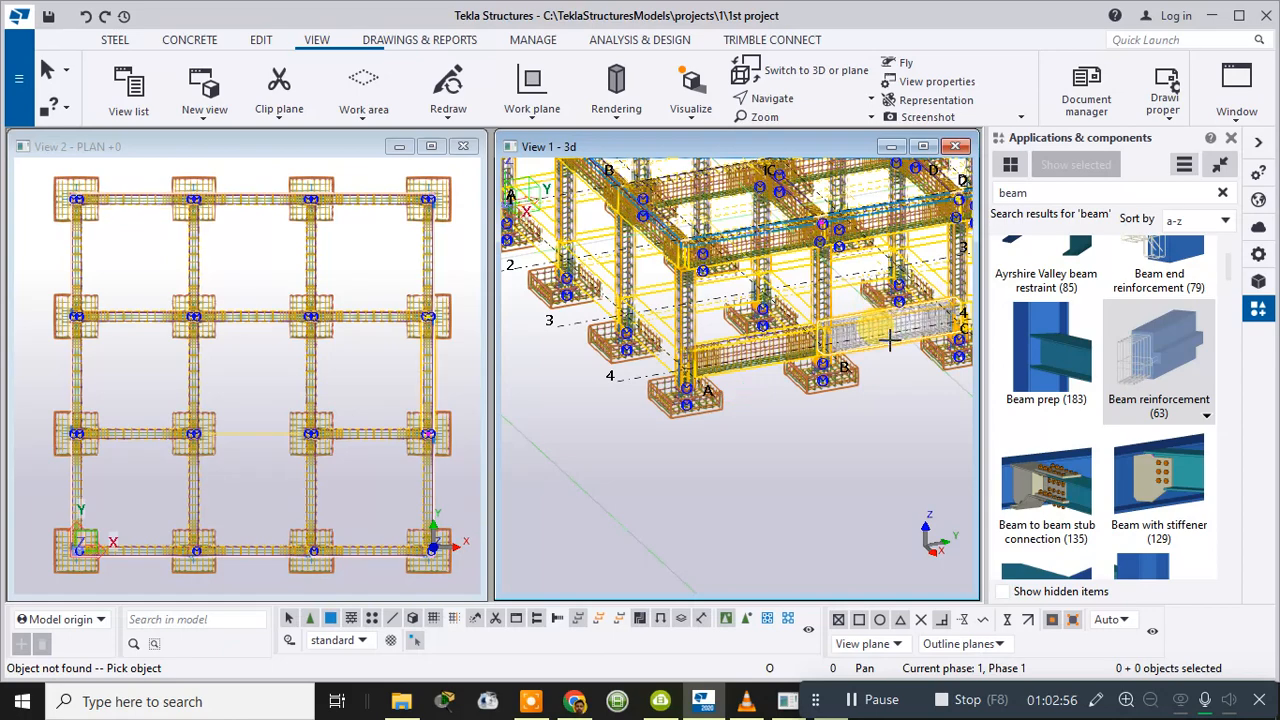
middle_click_drag(887, 318, 825, 357)
left_click(833, 338)
middle_click_drag(936, 339, 747, 350, "ctrl")
middle_click_drag(941, 305, 643, 375)
middle_click_drag(940, 335, 826, 301, "ctrl")
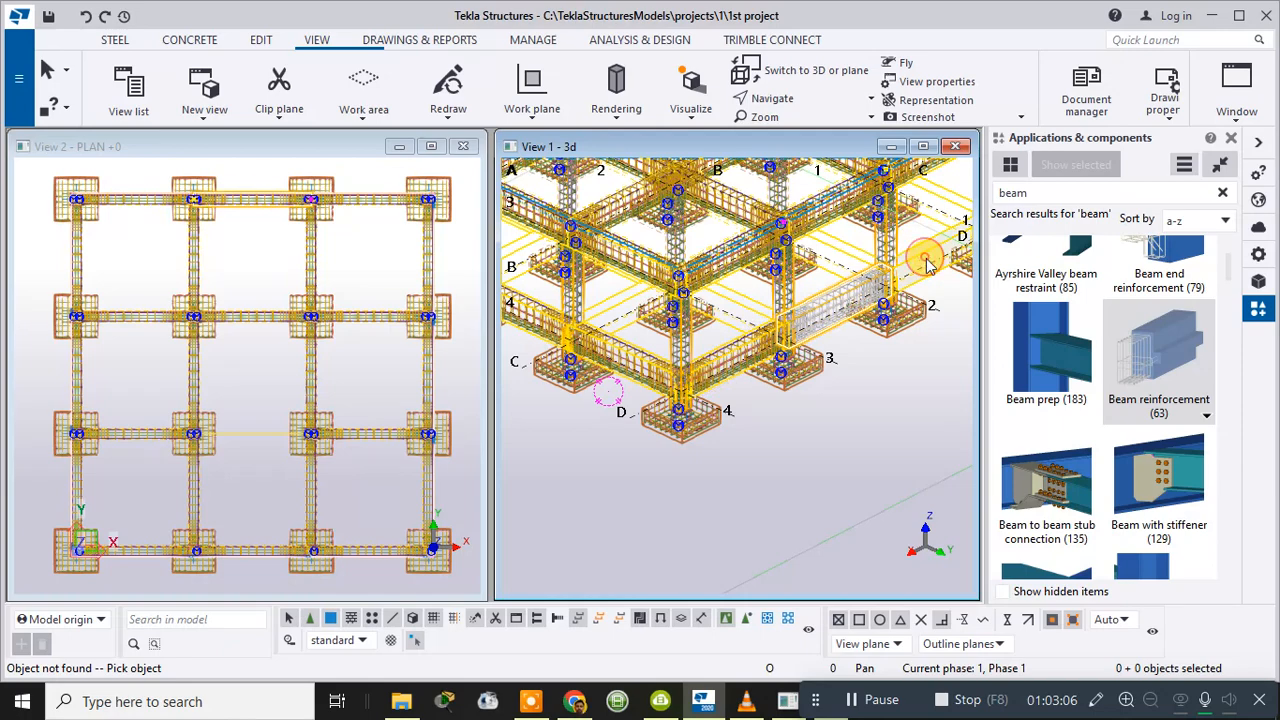
middle_click_drag(928, 265, 720, 337)
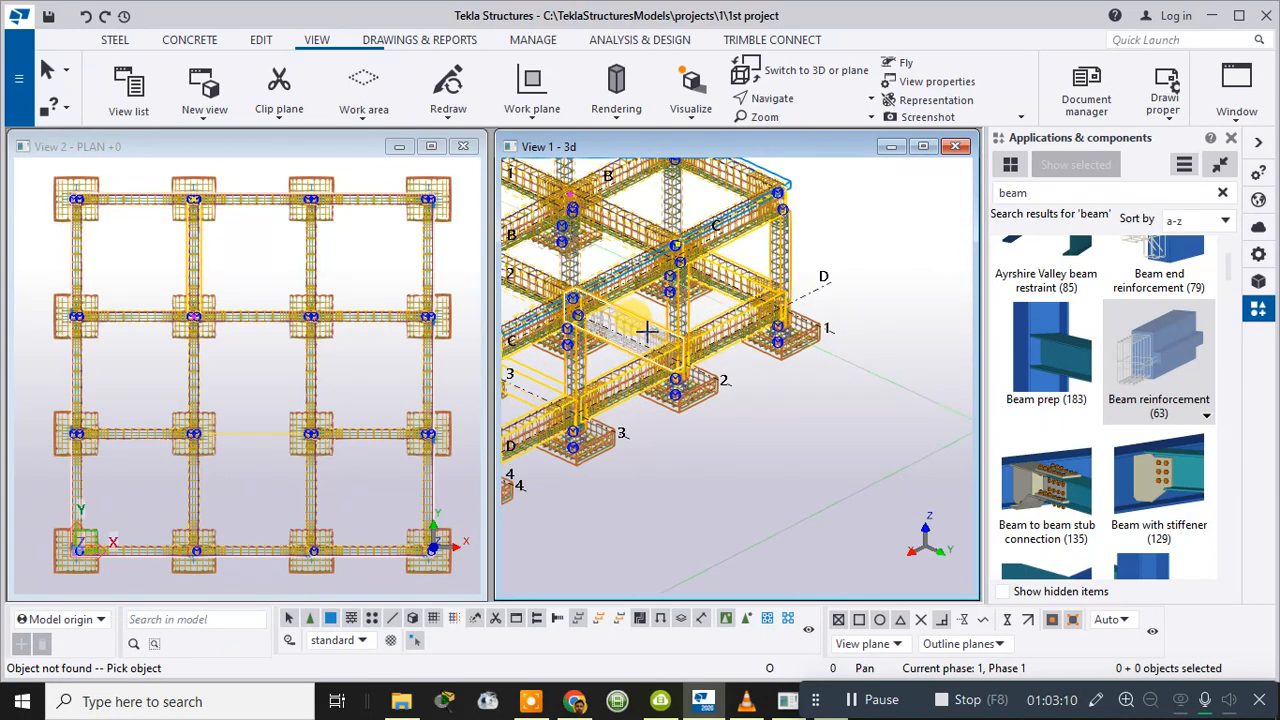
scroll(712, 400, "up", 3)
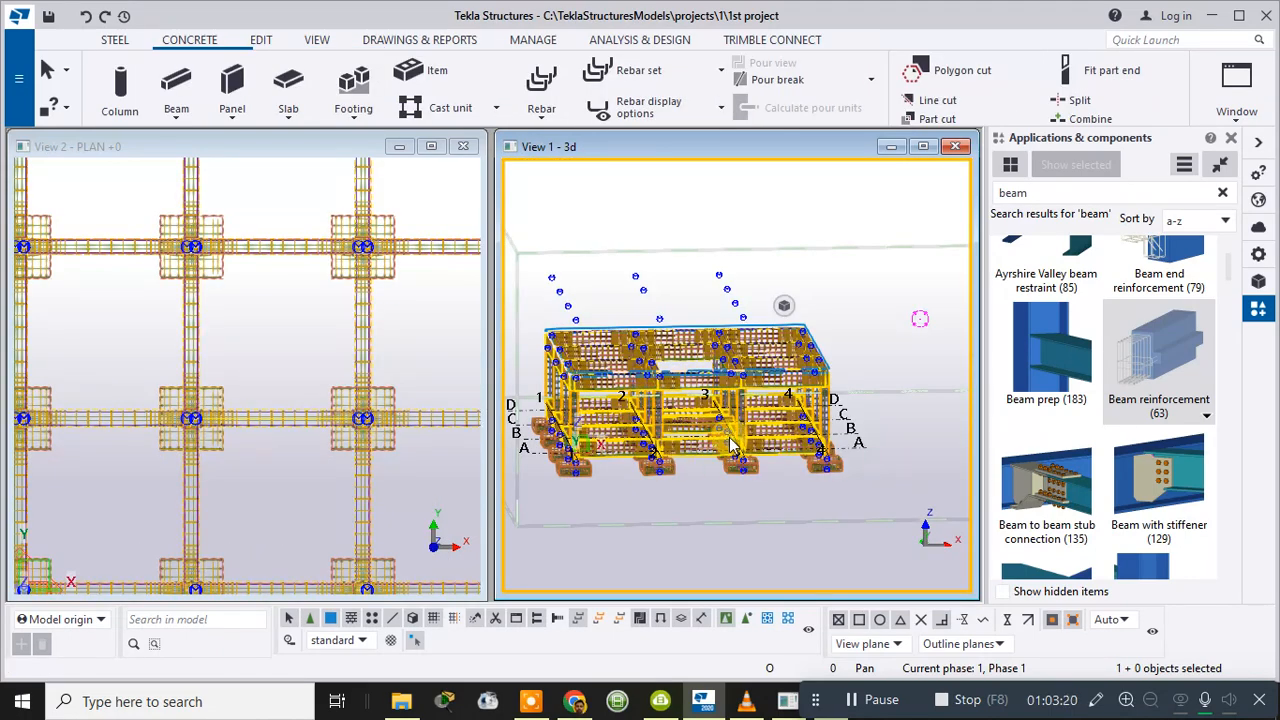
- Review the reinforced frame in 3D and search the components for "slab" and for "mesh"
scroll(857, 391, "up", 5)
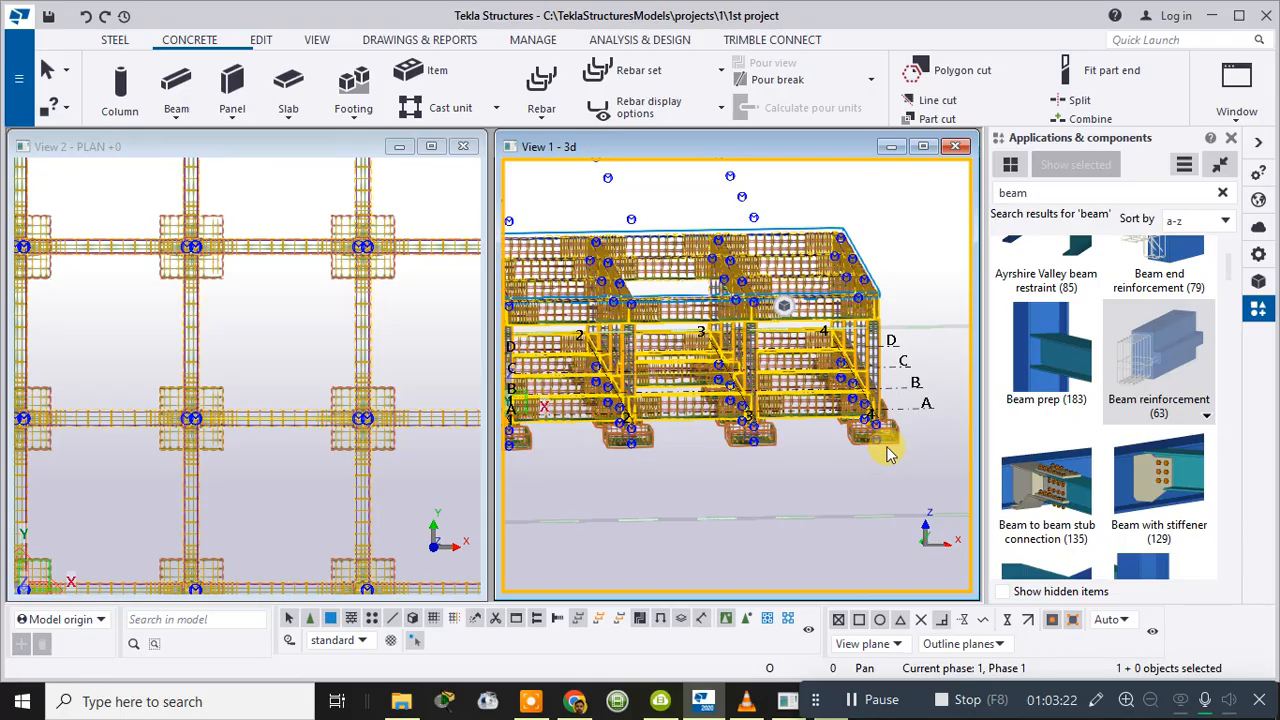
middle_click_drag(890, 453, 612, 543, "ctrl")
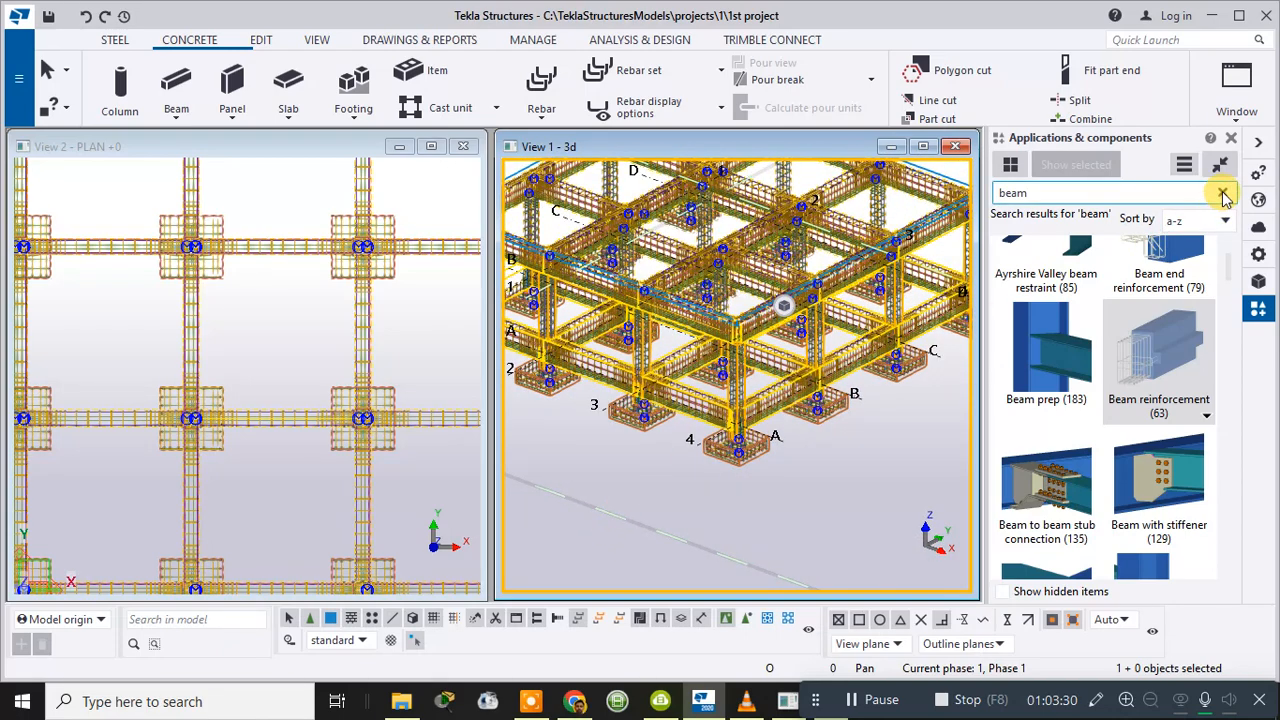
left_click(1137, 196)
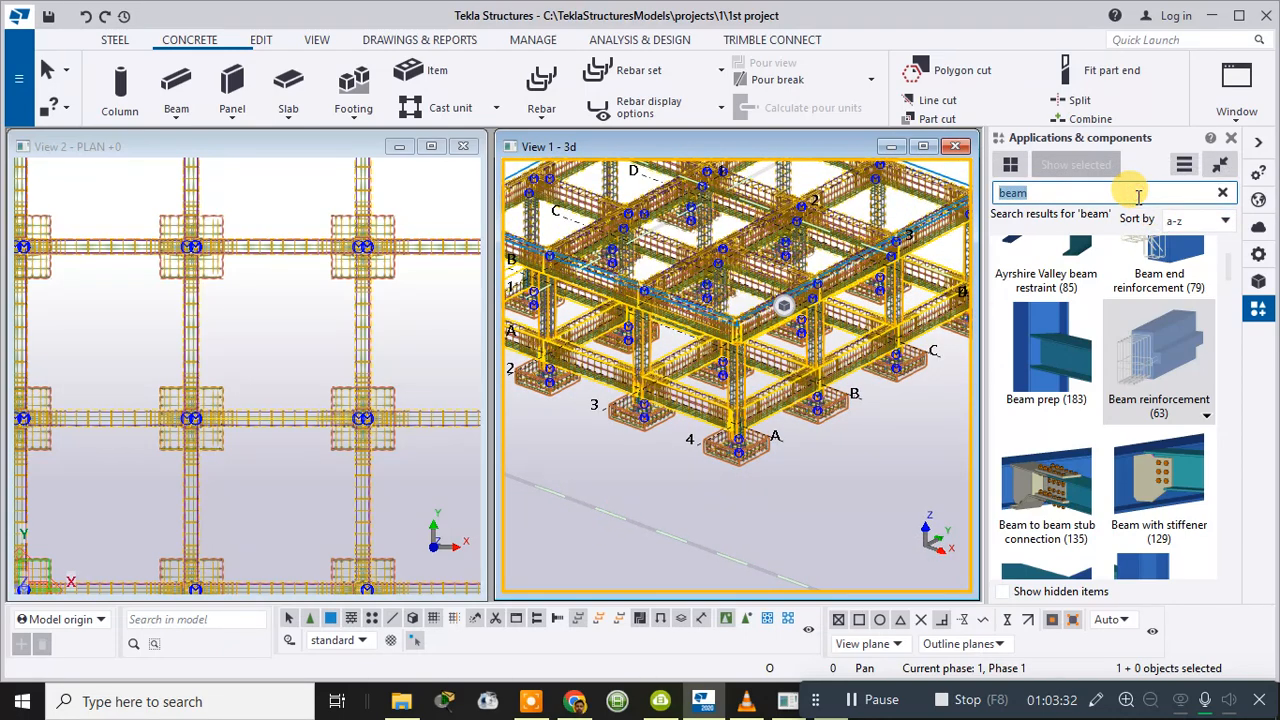
type("slab")
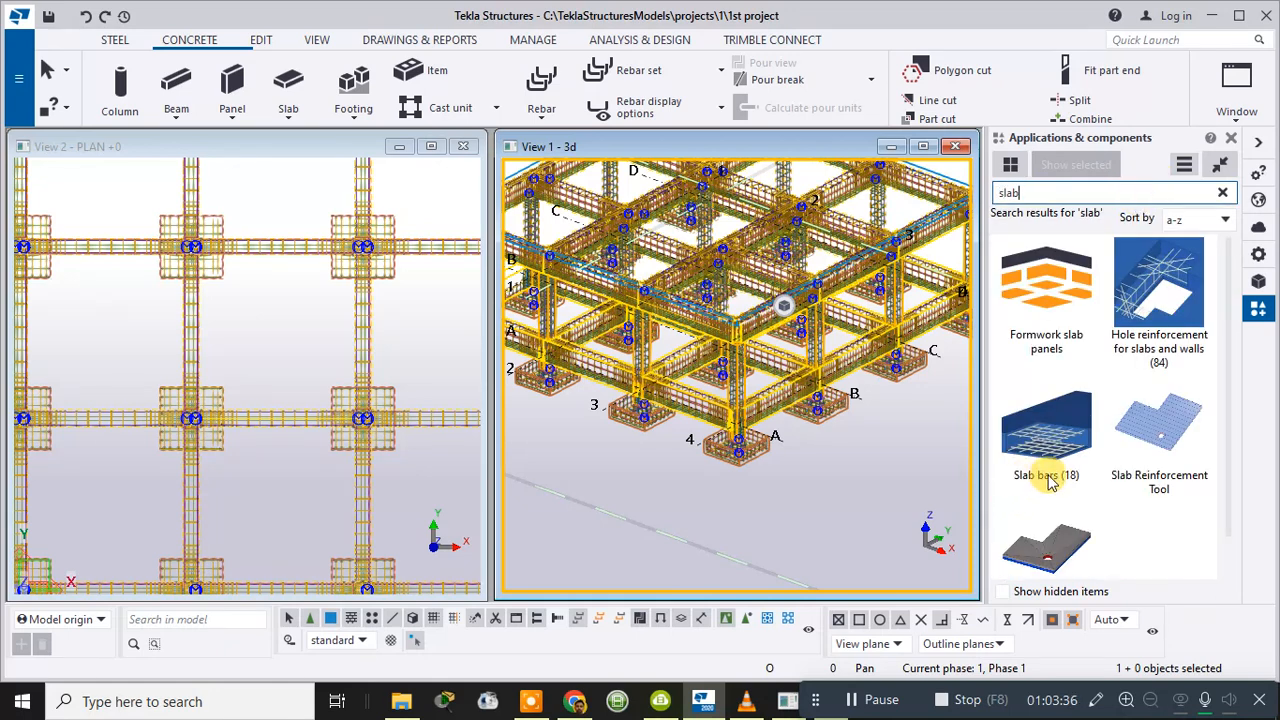
left_click(1067, 190)
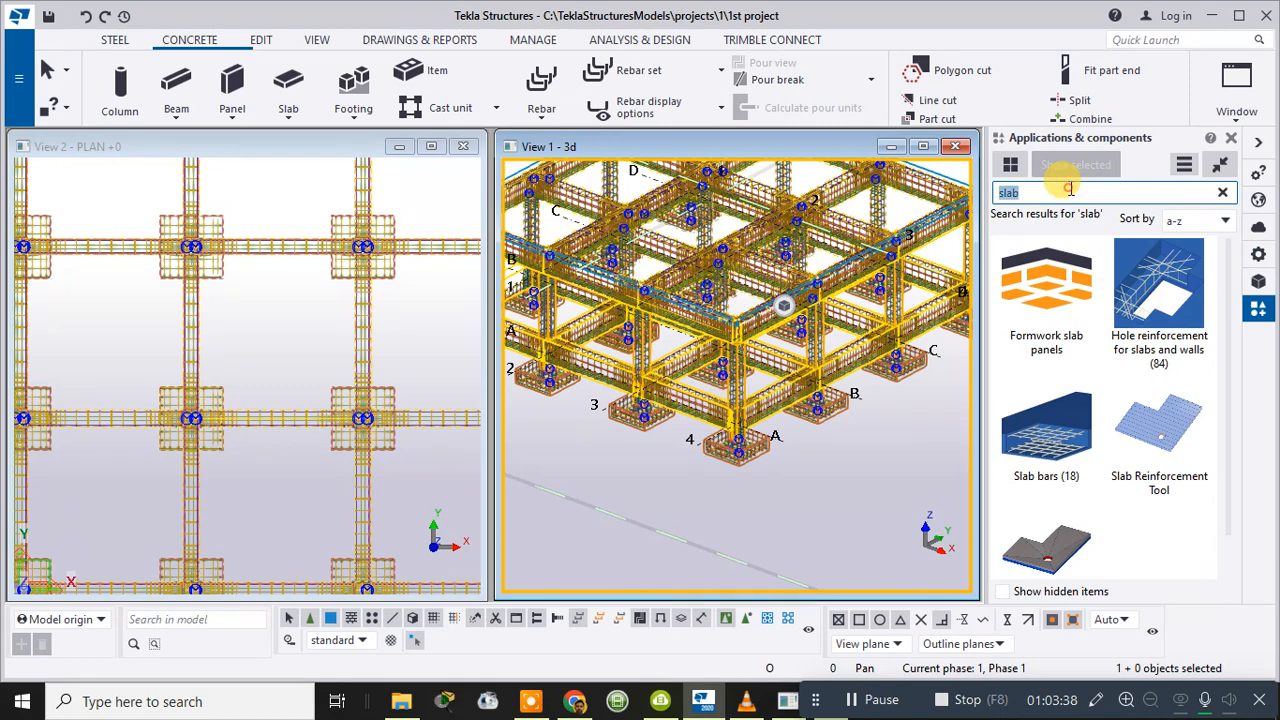
type("mesh")
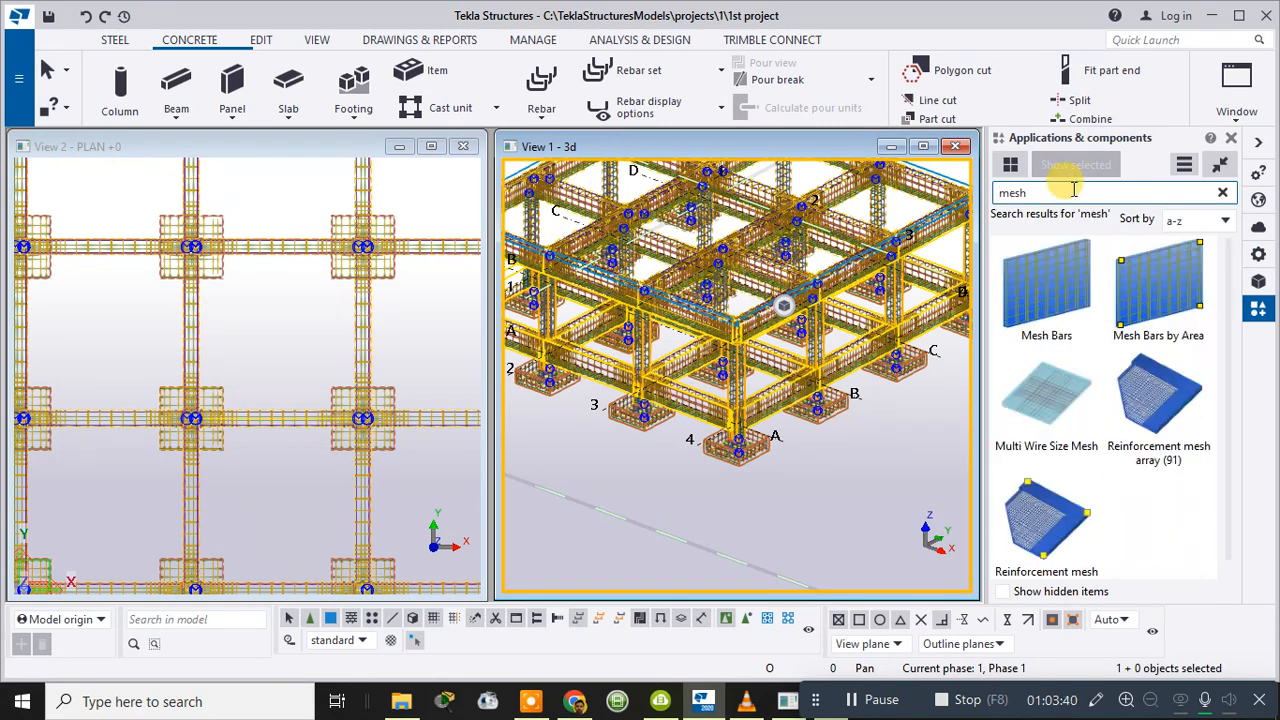
- Browse the mesh components and try to apply Mesh Bars to the upper slab by picking it in the 3D view
scroll(1063, 453, "down", 1)
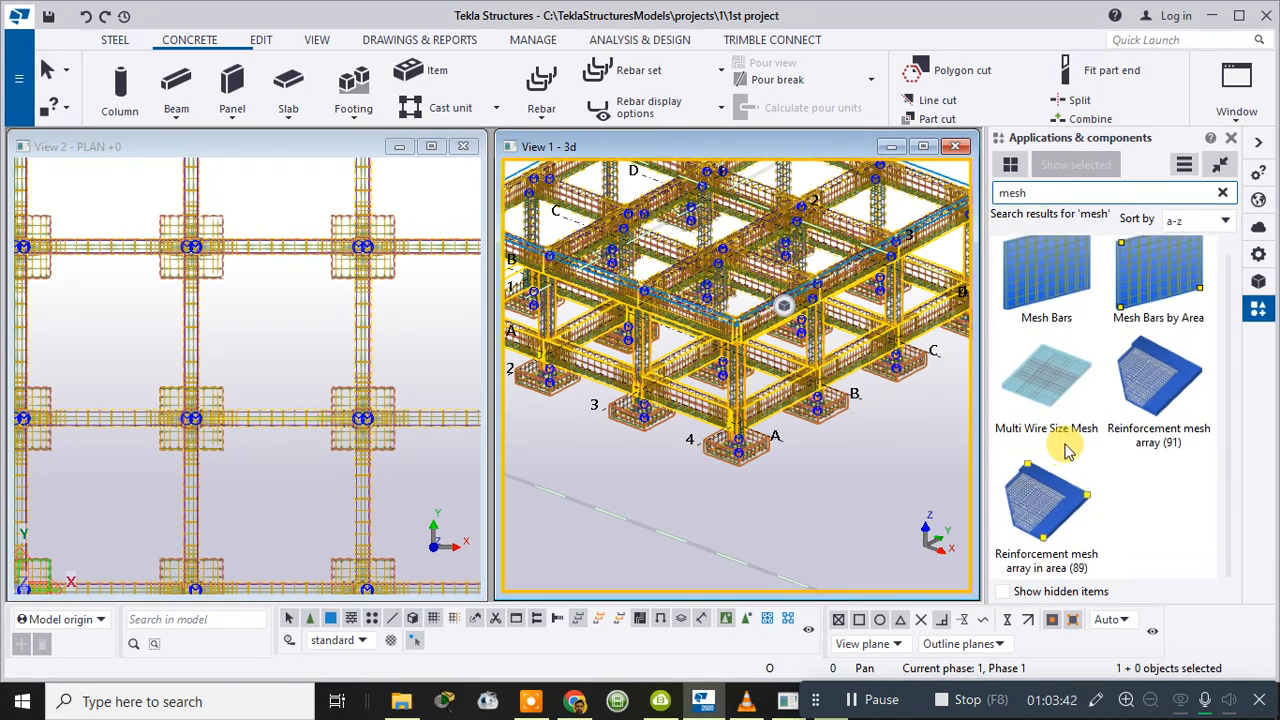
scroll(1067, 450, "up", 1)
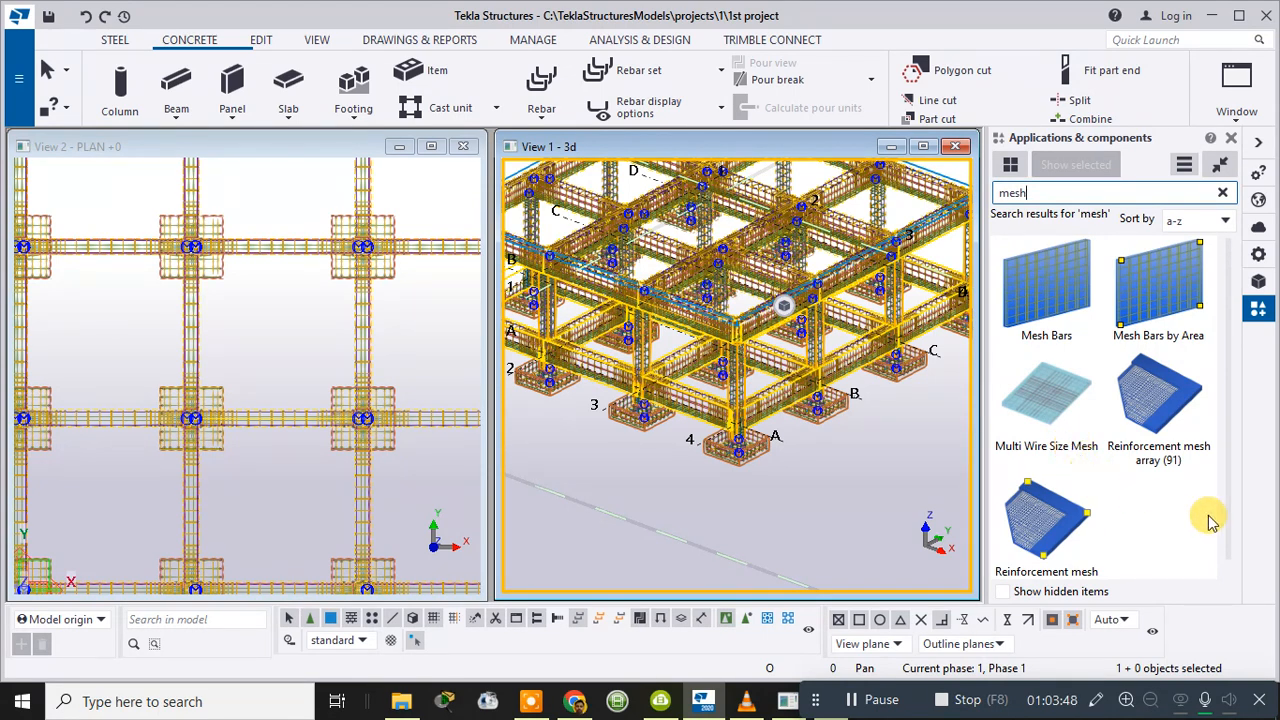
scroll(1204, 503, "down", 1)
scroll(1204, 503, "up", 1)
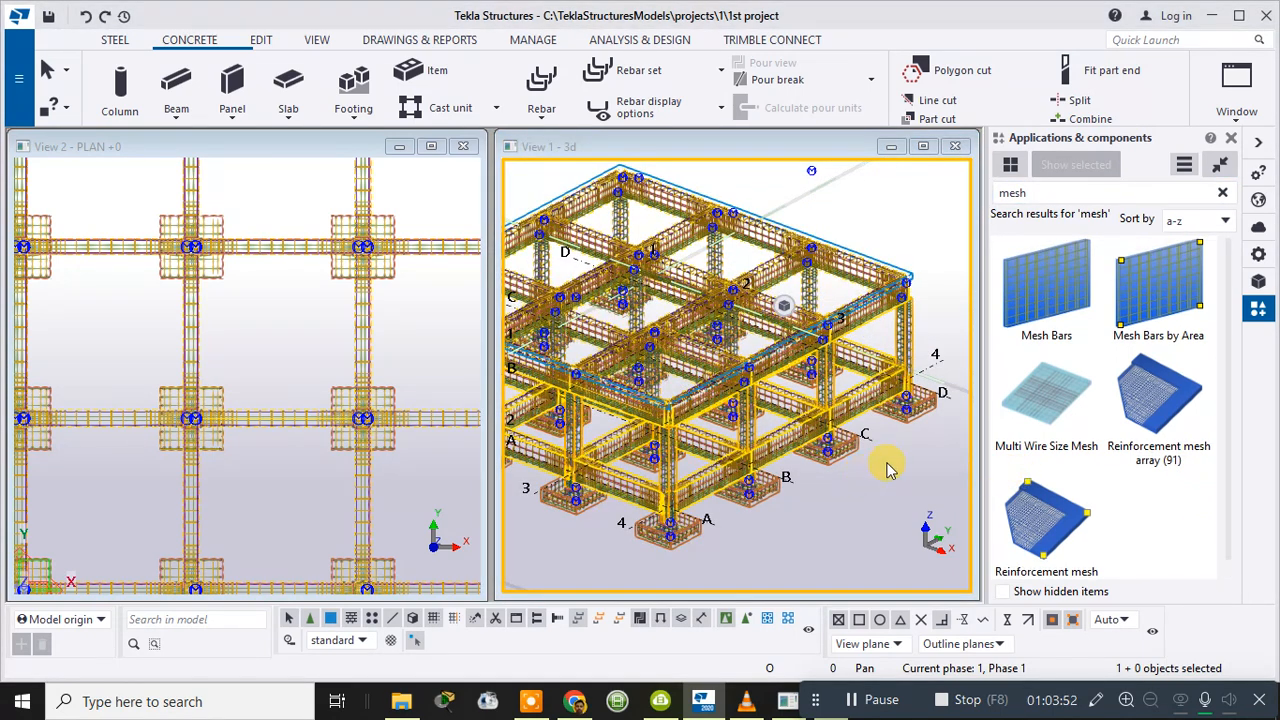
double_click(1057, 297)
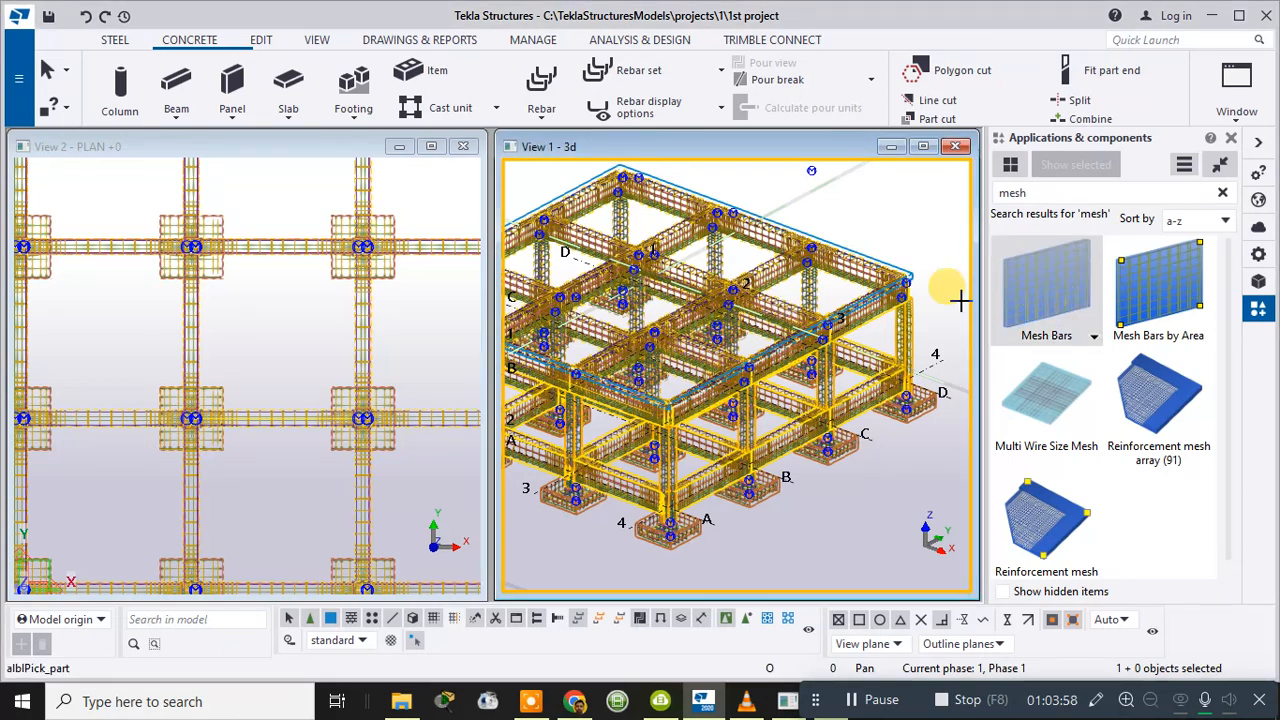
scroll(371, 294, "down", 3)
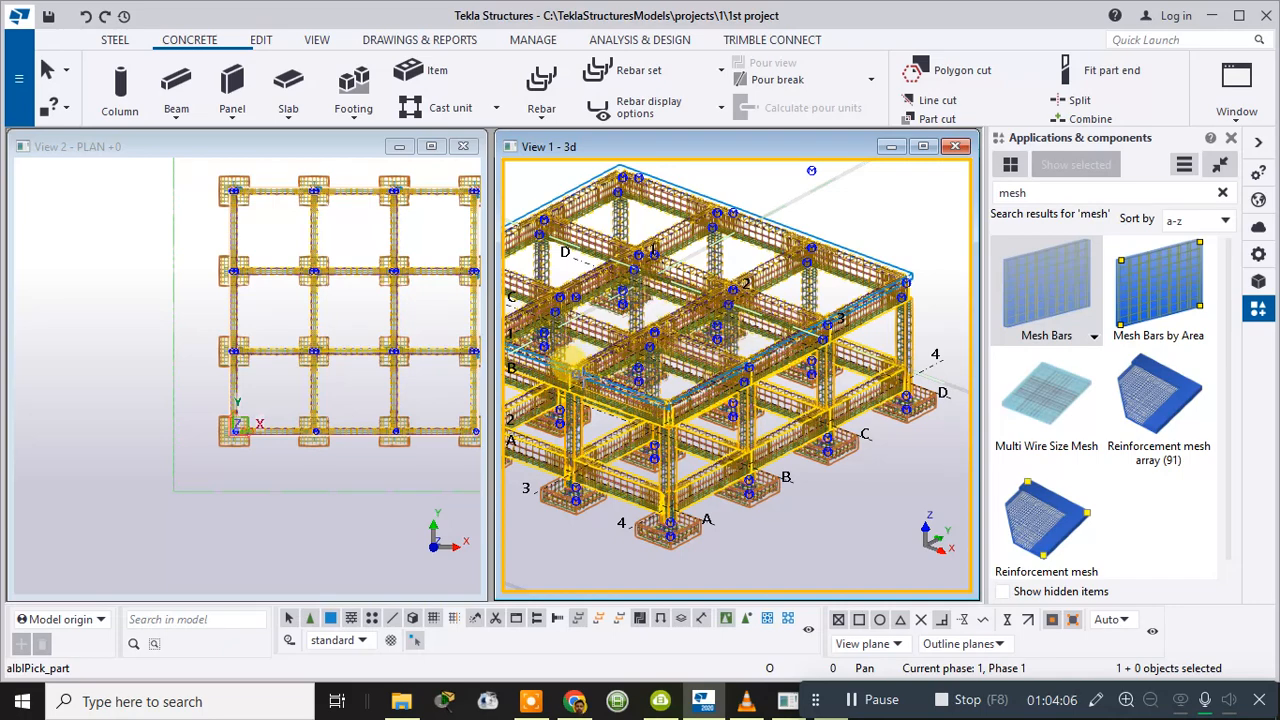
scroll(824, 290, "up", 4)
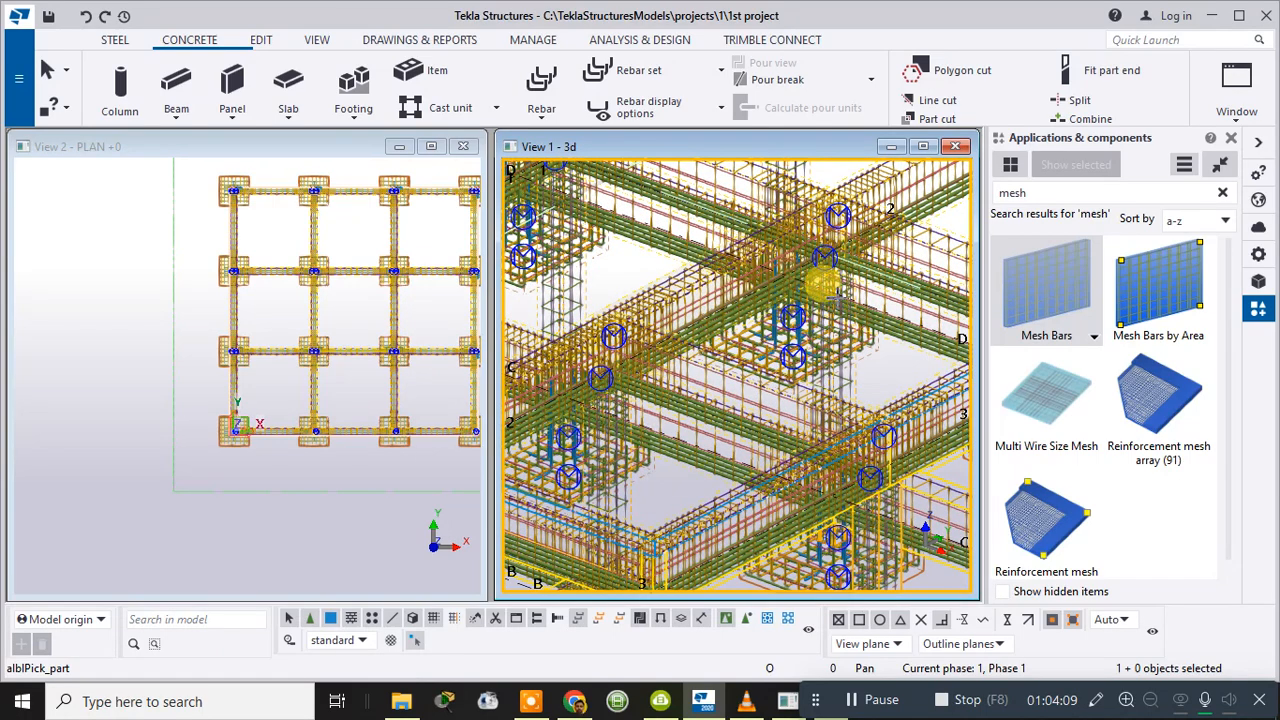
scroll(870, 262, "down", 3)
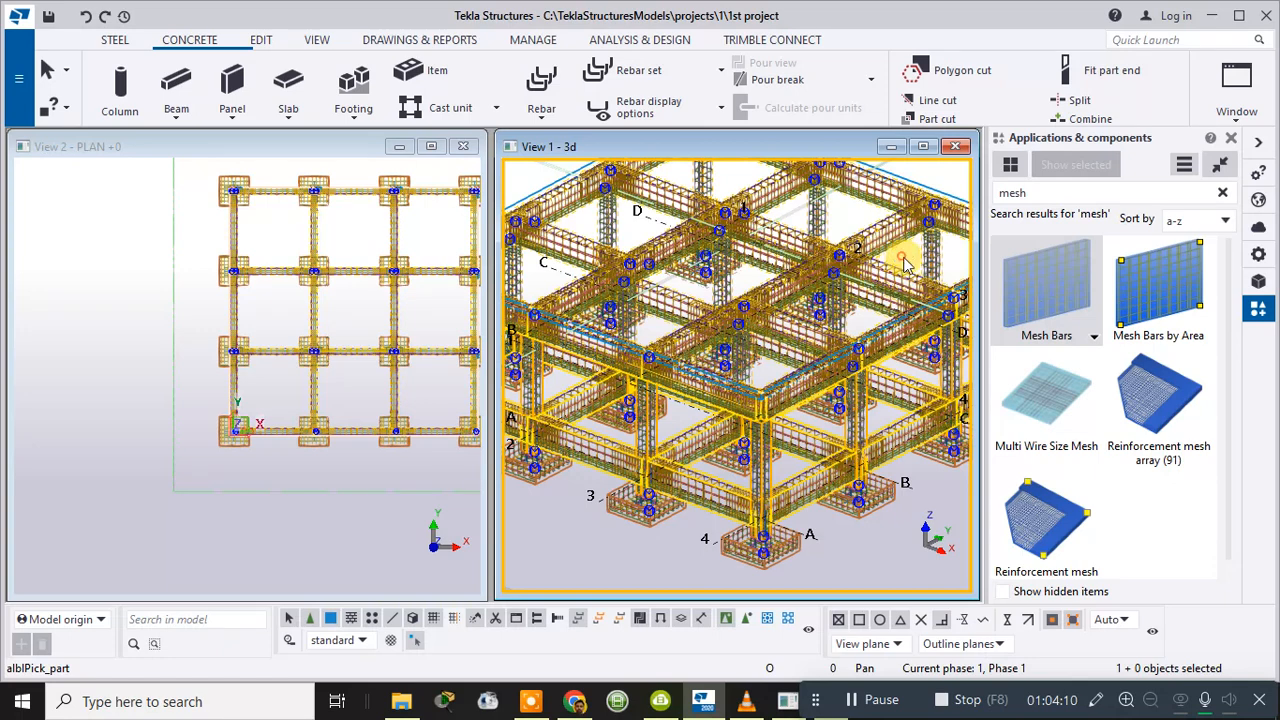
left_click(903, 257)
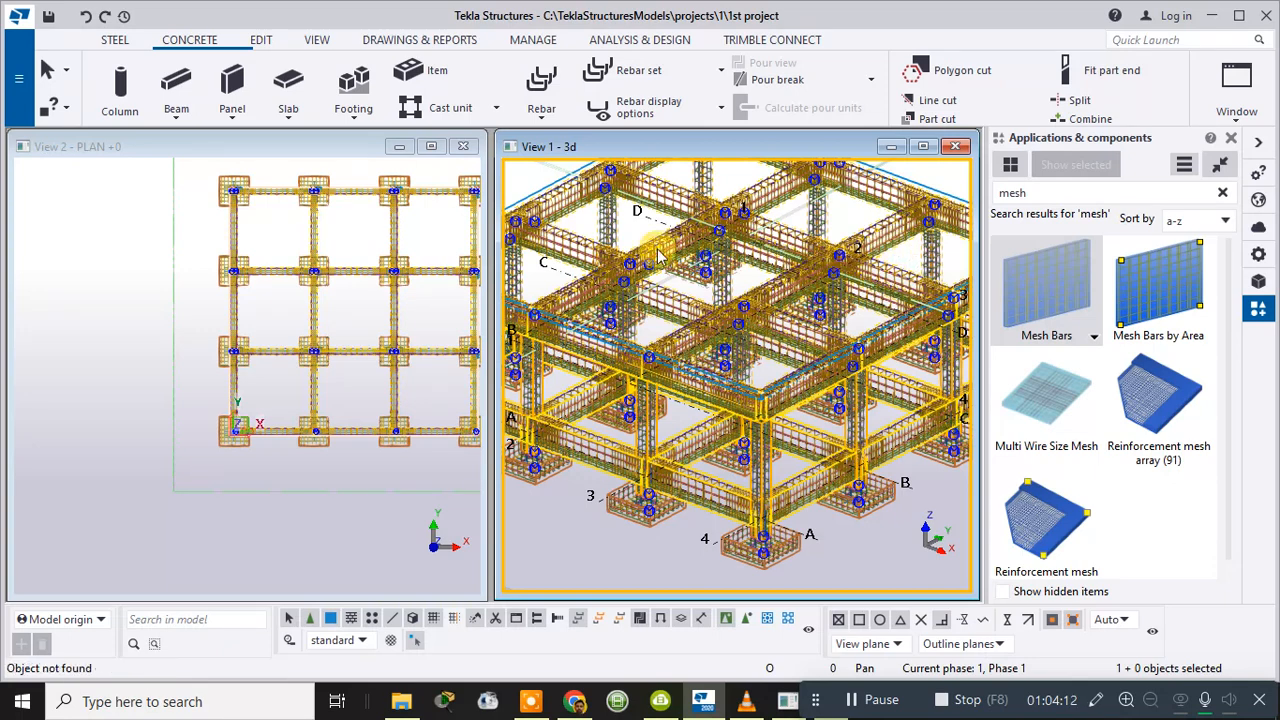
left_click(278, 221)
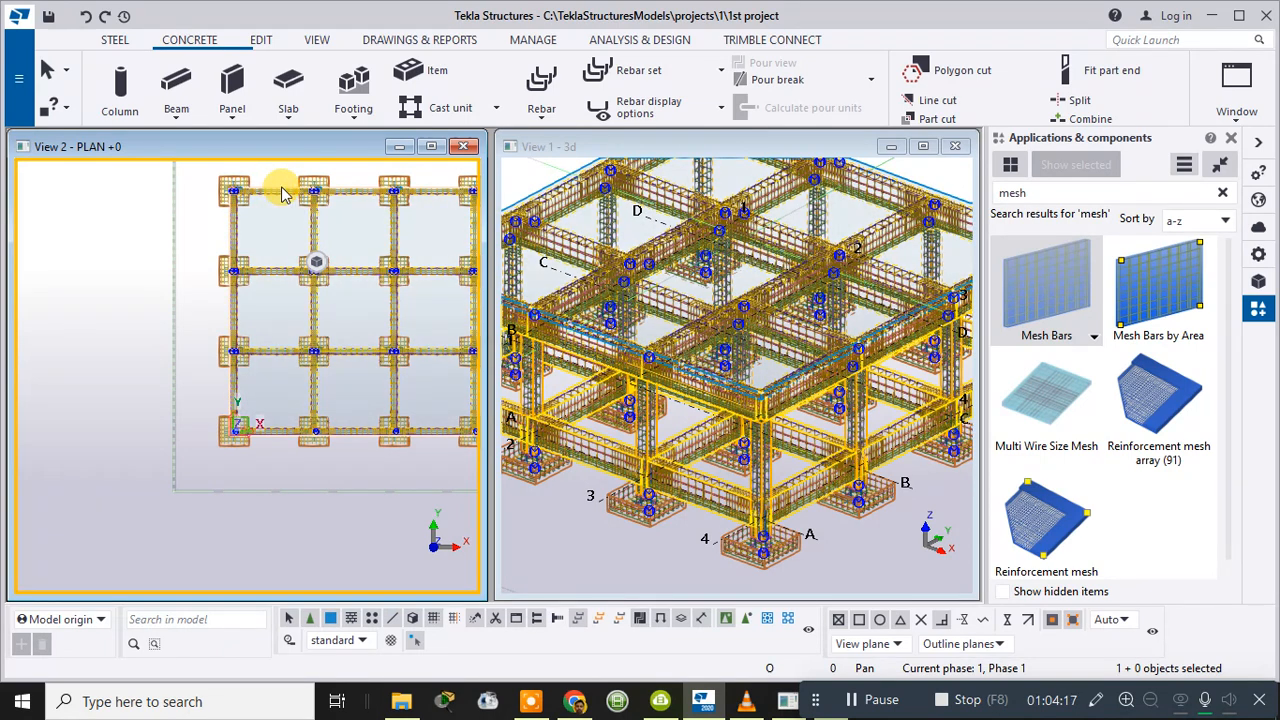
- Reinforce the whole upper slab with Mesh Bars by picking its edge between the first two columns in the plan view
left_click(1060, 282)
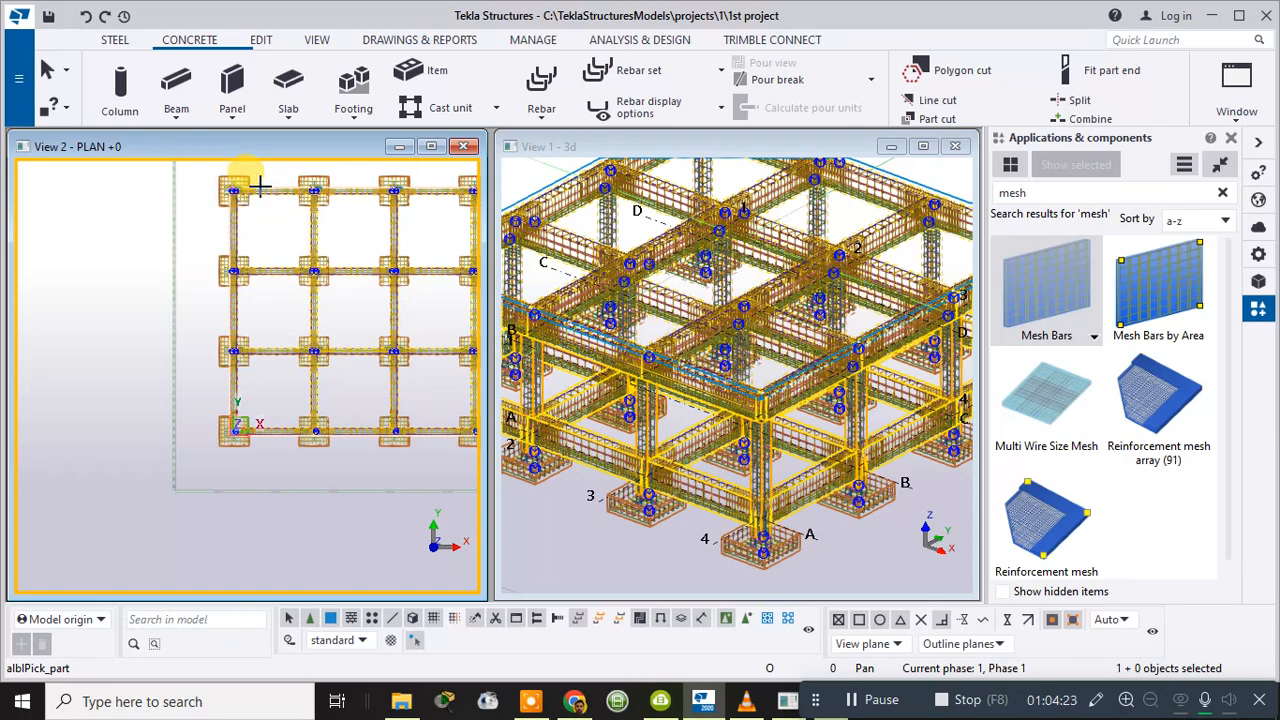
scroll(260, 184, "up", 3)
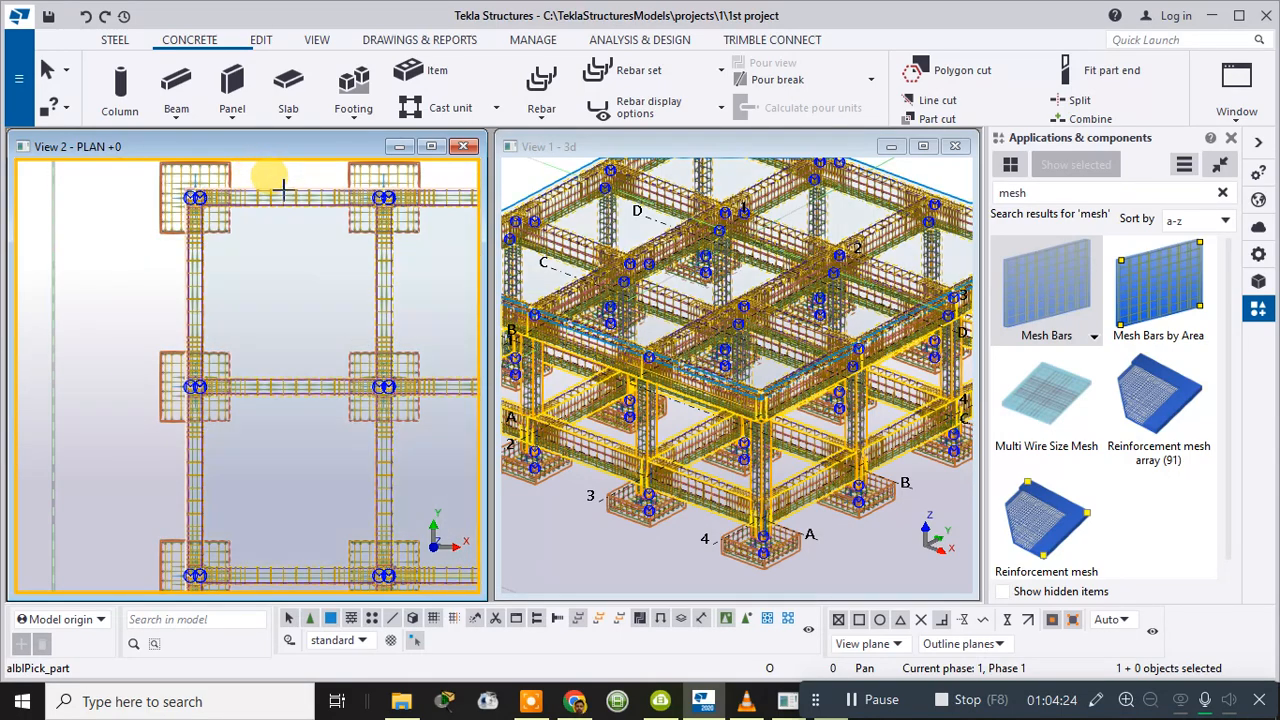
left_click(284, 189)
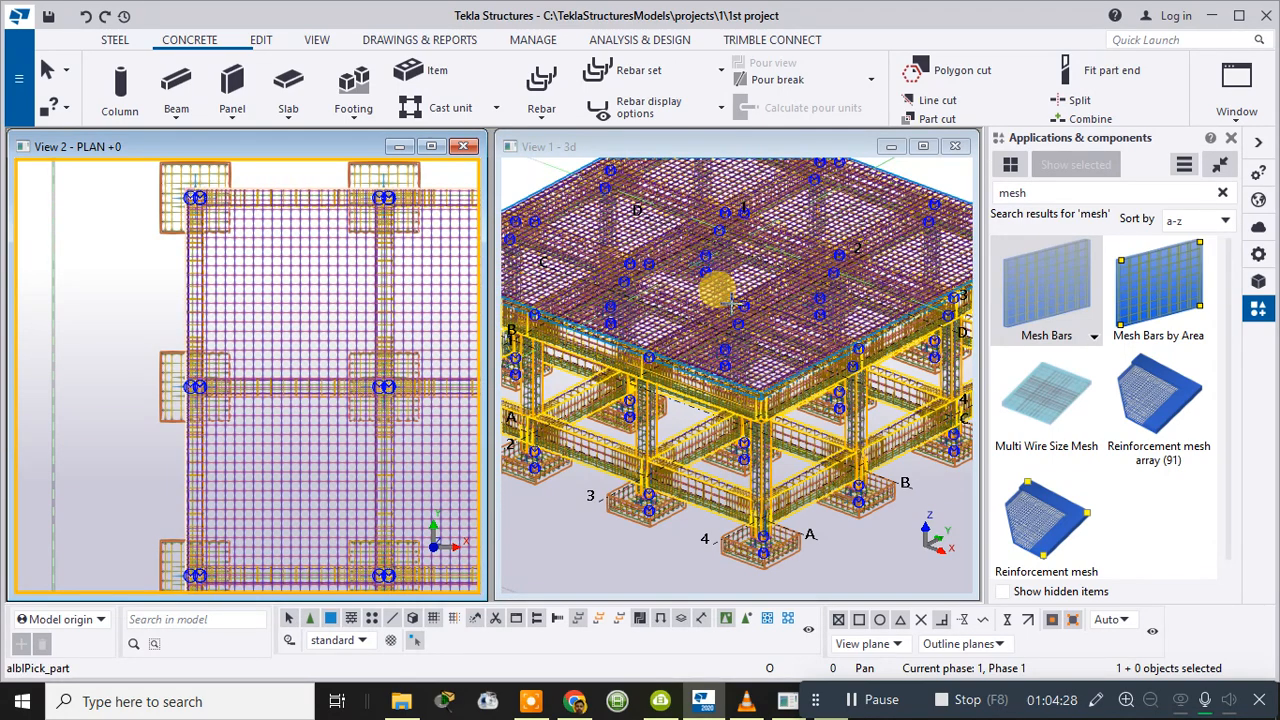
scroll(730, 306, "down", 2)
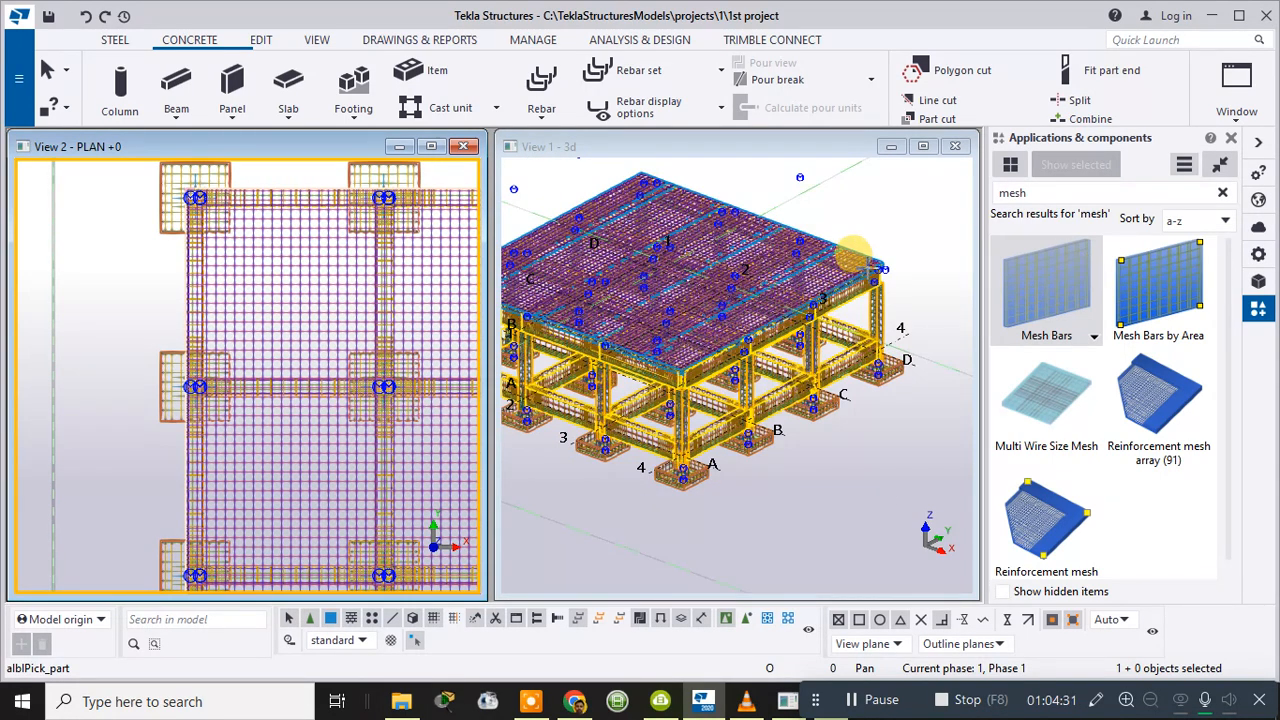
scroll(848, 256, "down", 1)
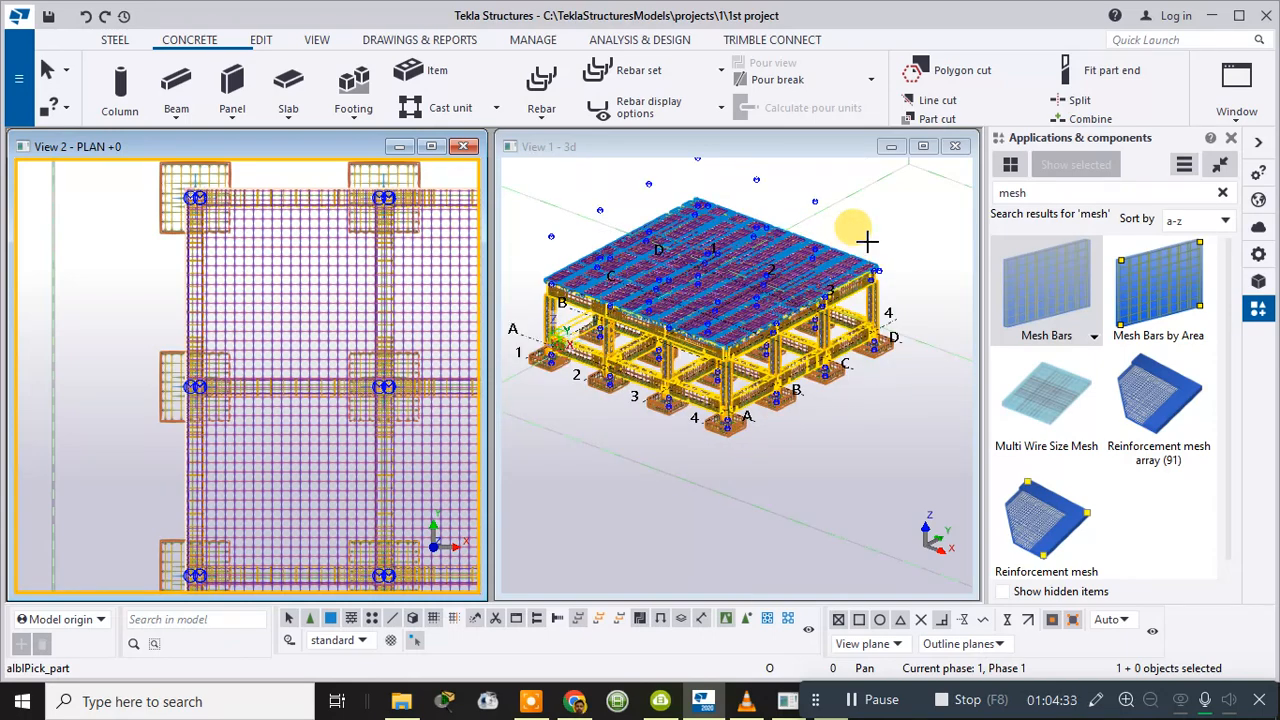
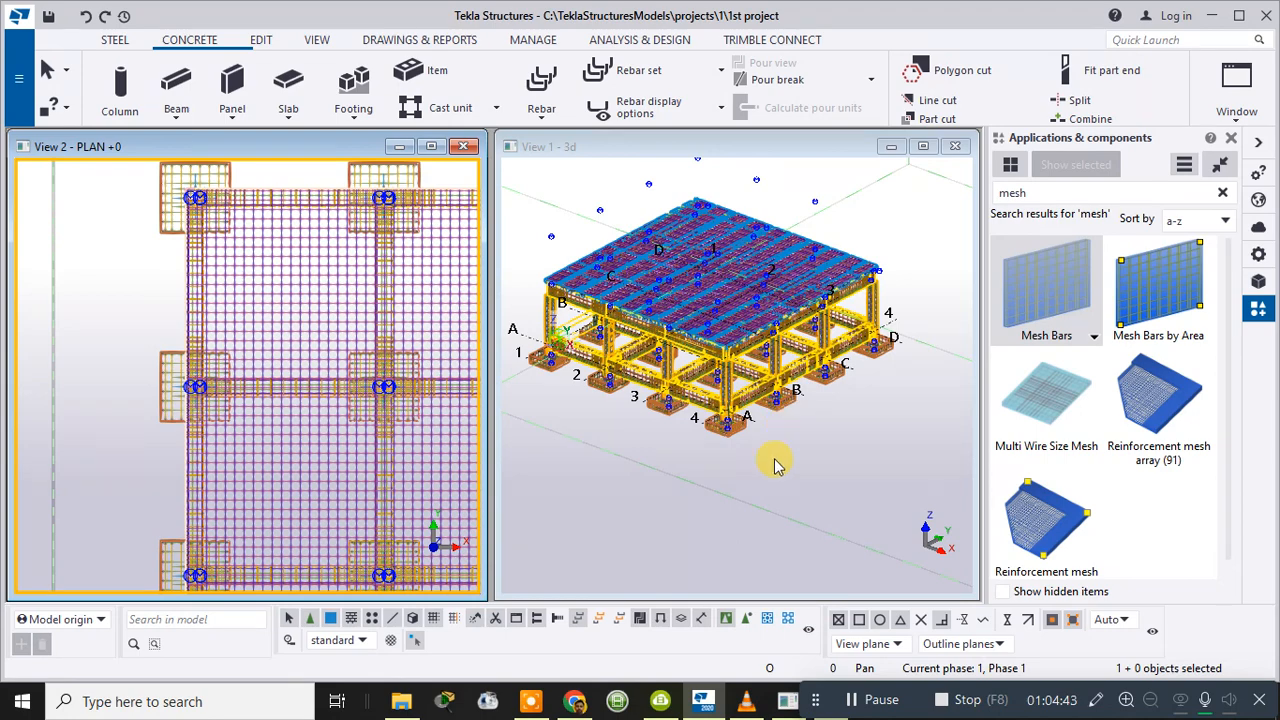
- Perform numbering on the reinforced model's objects
left_click(412, 42)
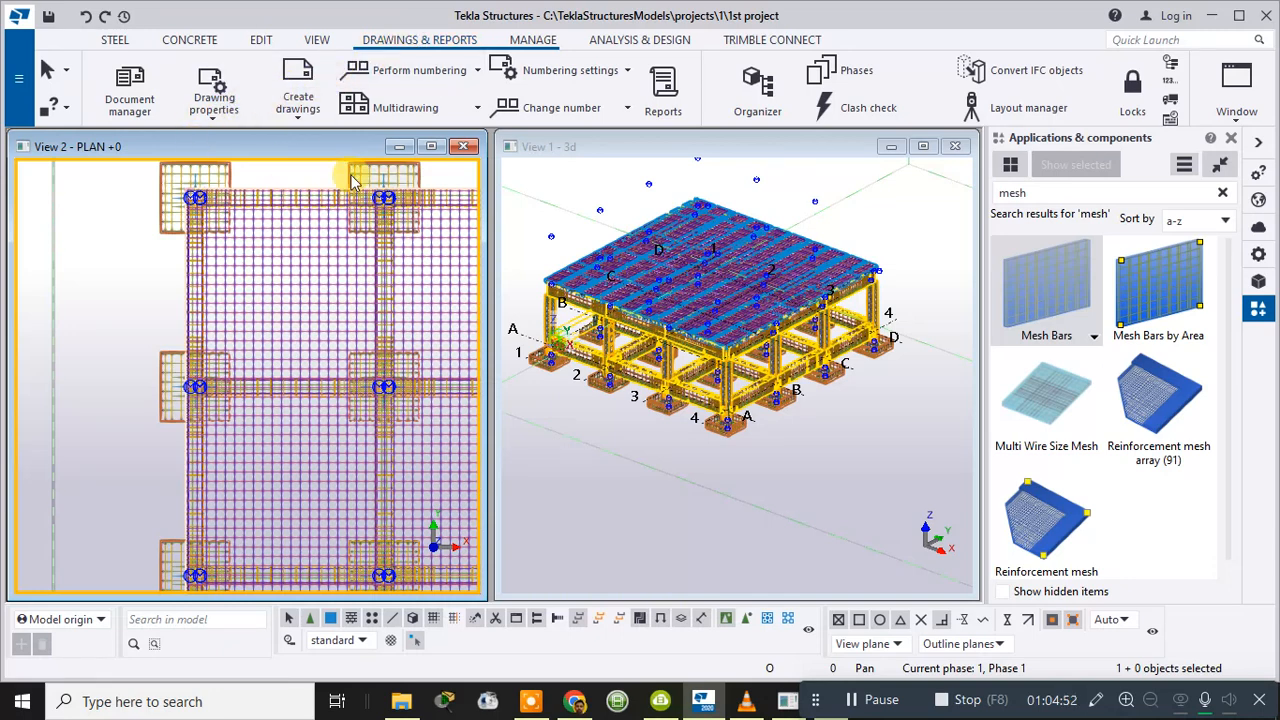
left_click(438, 75)
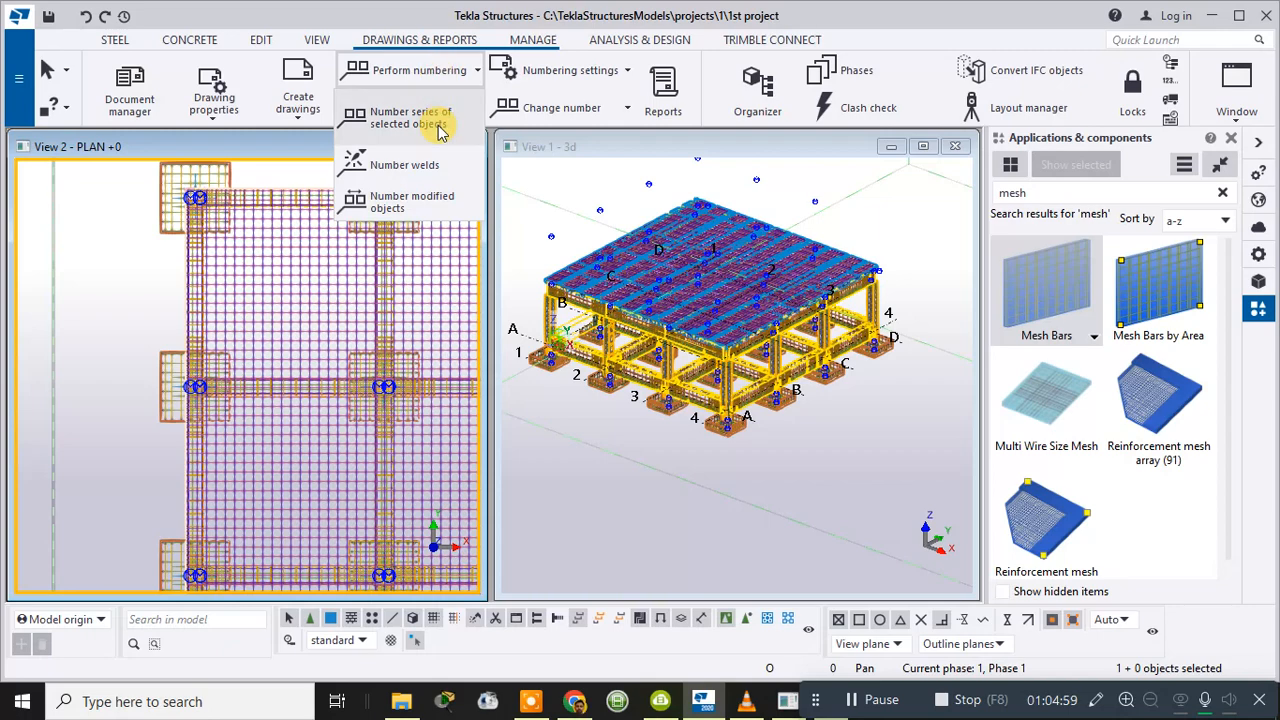
left_click(437, 125)
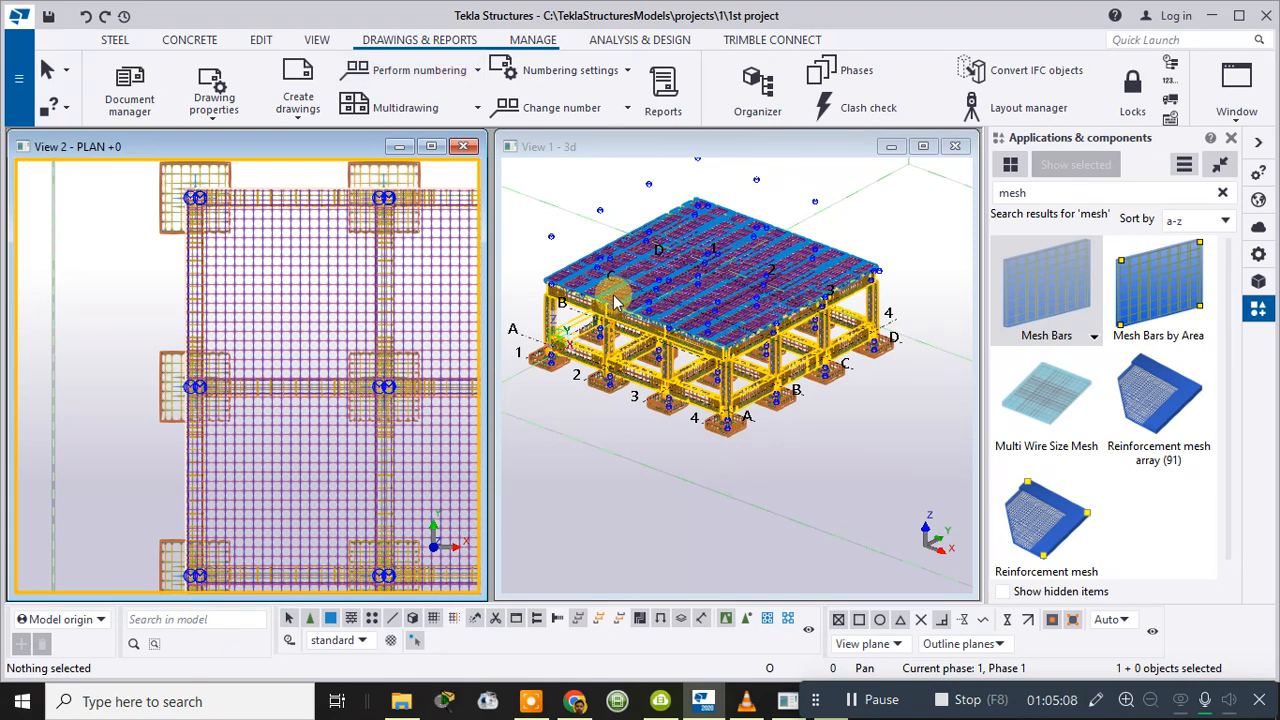
left_click(472, 72)
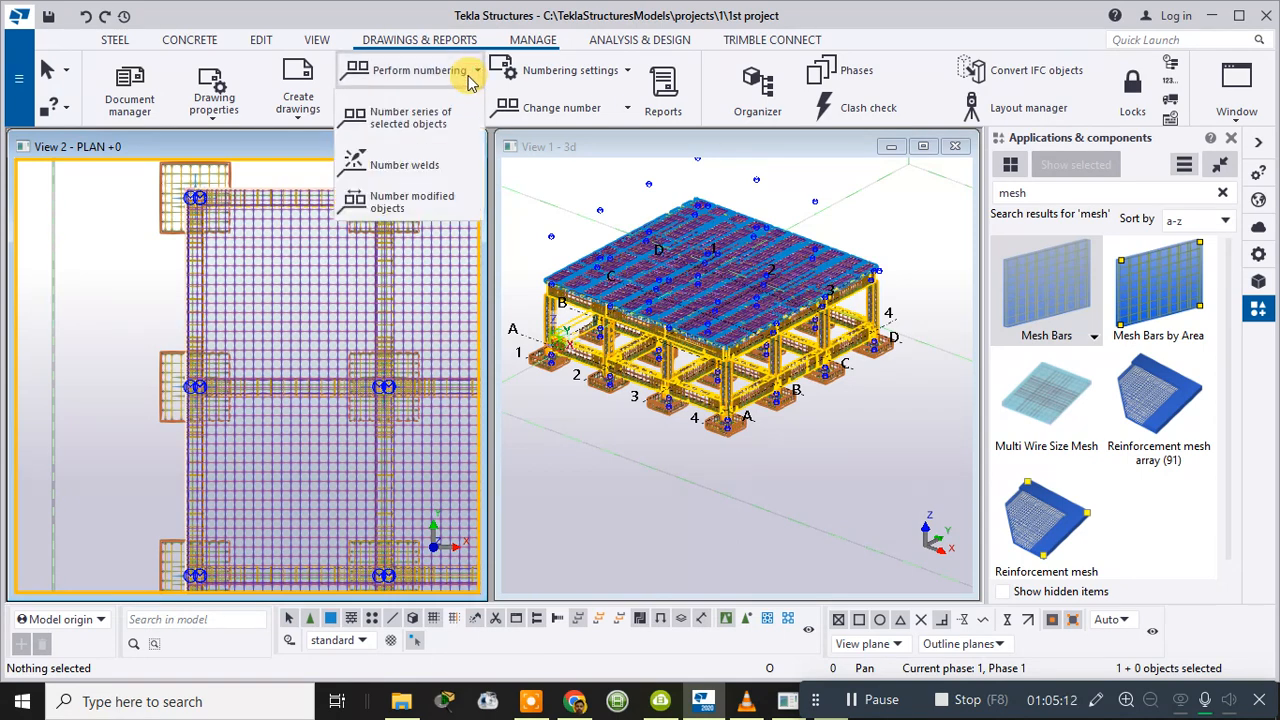
left_click(472, 74)
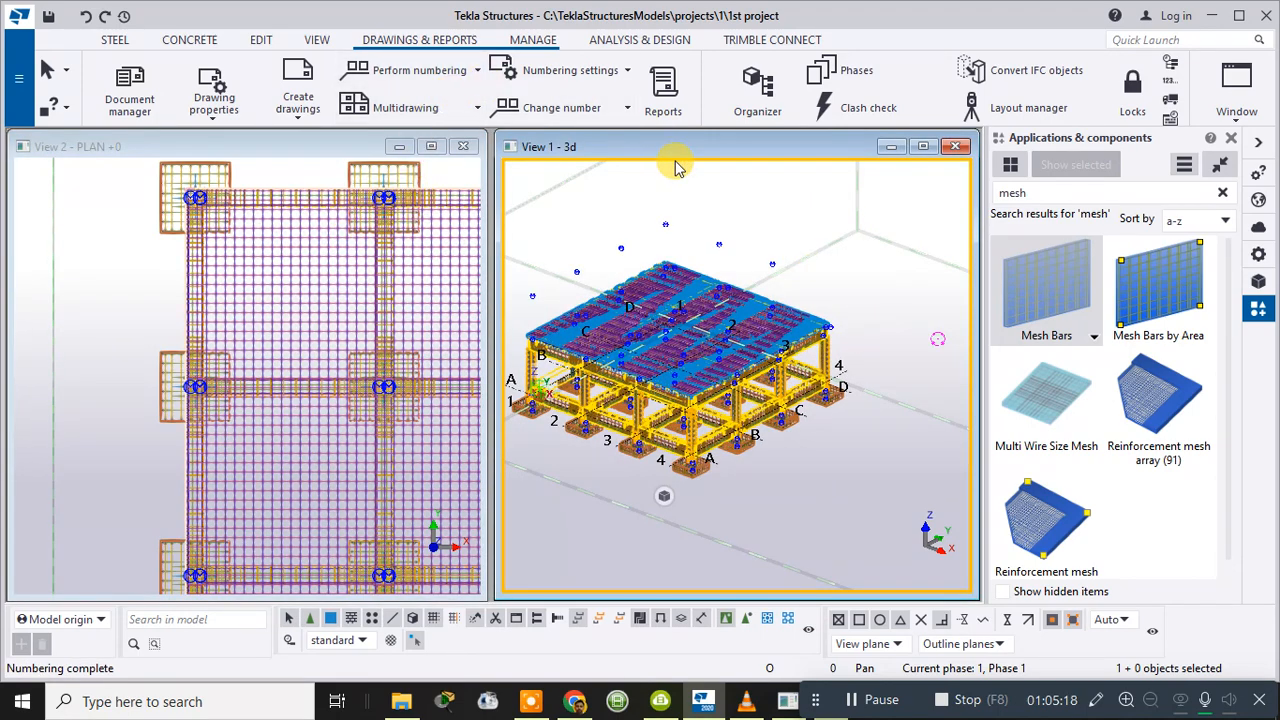
- Close the components catalog and widen the 3D view into the freed space
left_click(1231, 138)
left_click_drag(971, 194, 1237, 222)
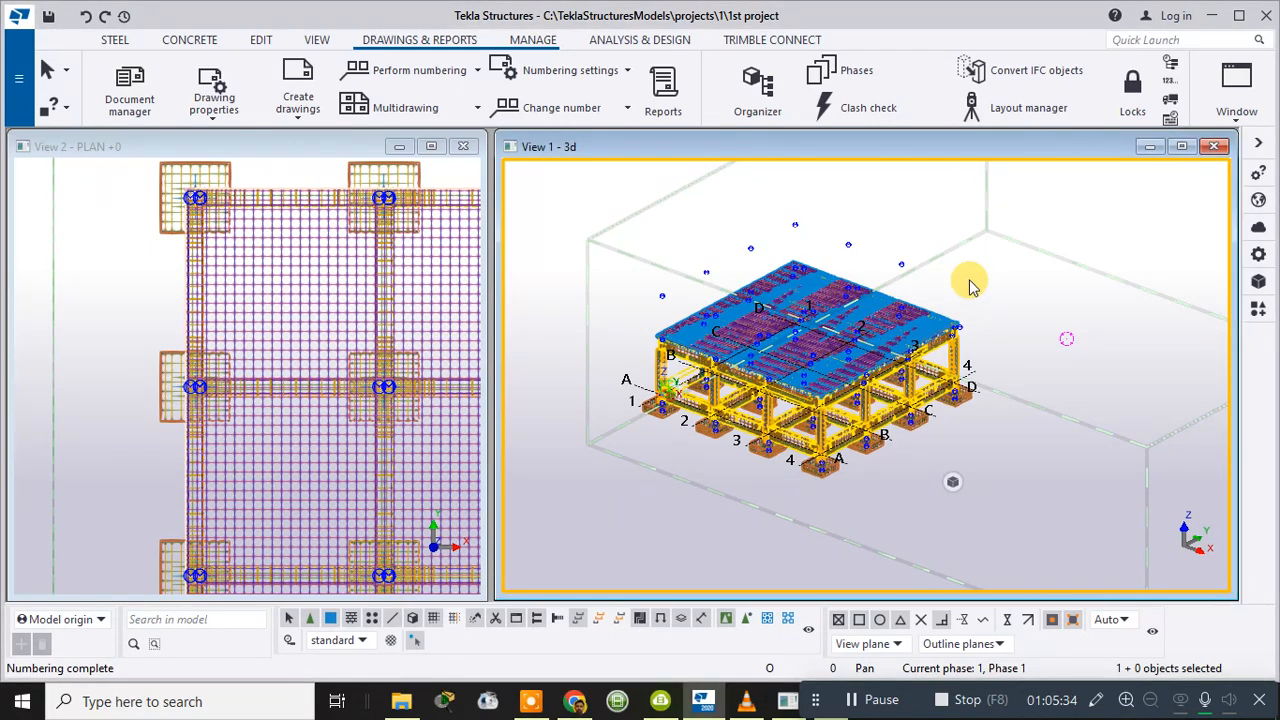
scroll(990, 276, "up", 2)
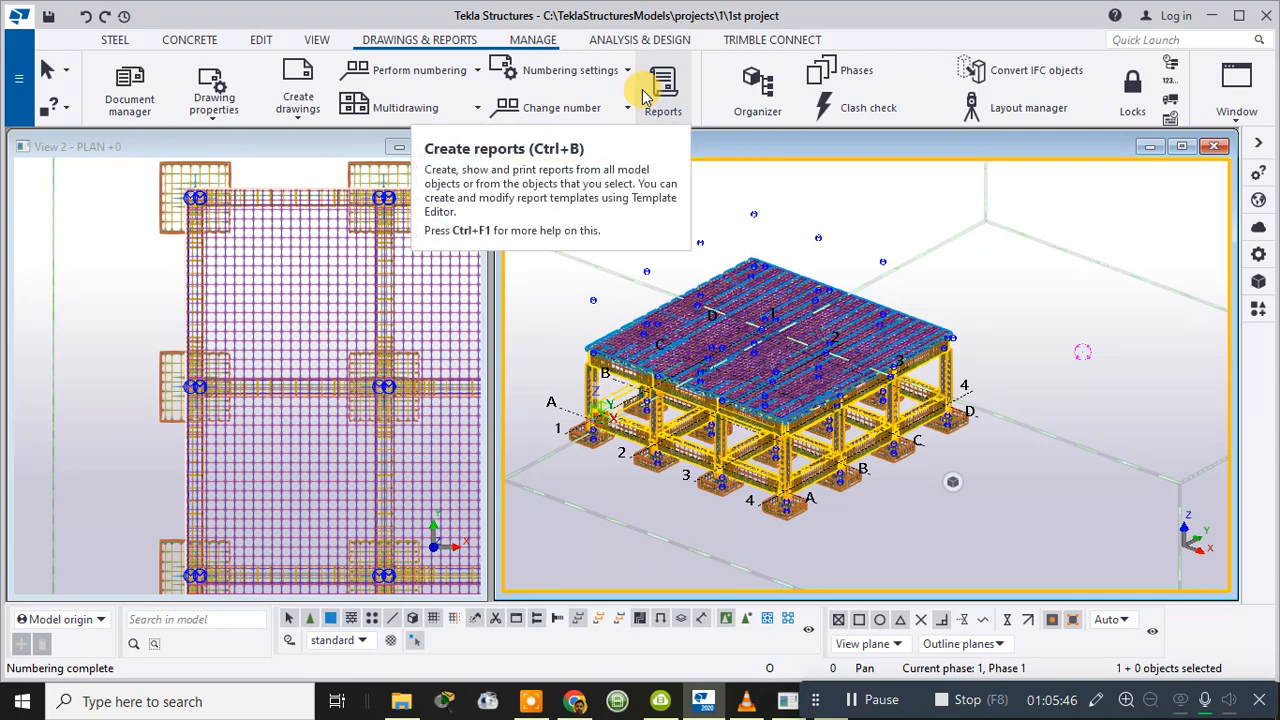
- Open the cast unit drawing properties and apply the standard settings, with the definition method By cast unit position
left_click(209, 121)
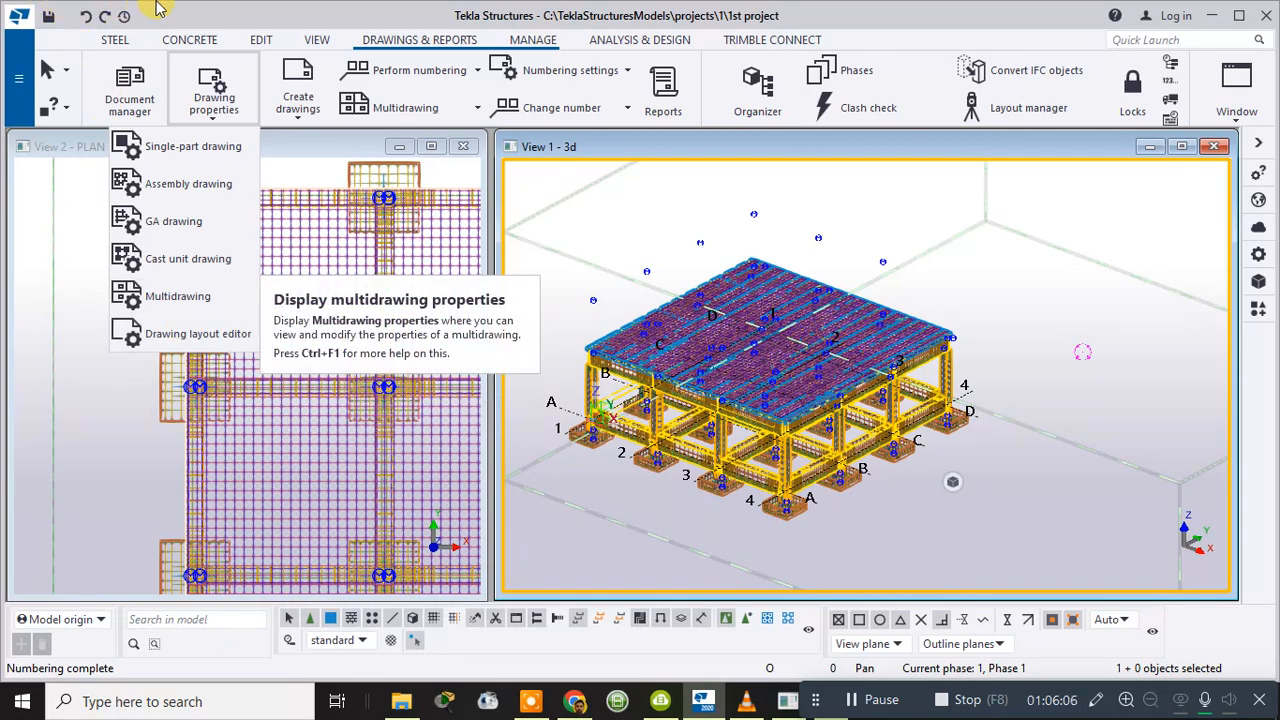
left_click(172, 266)
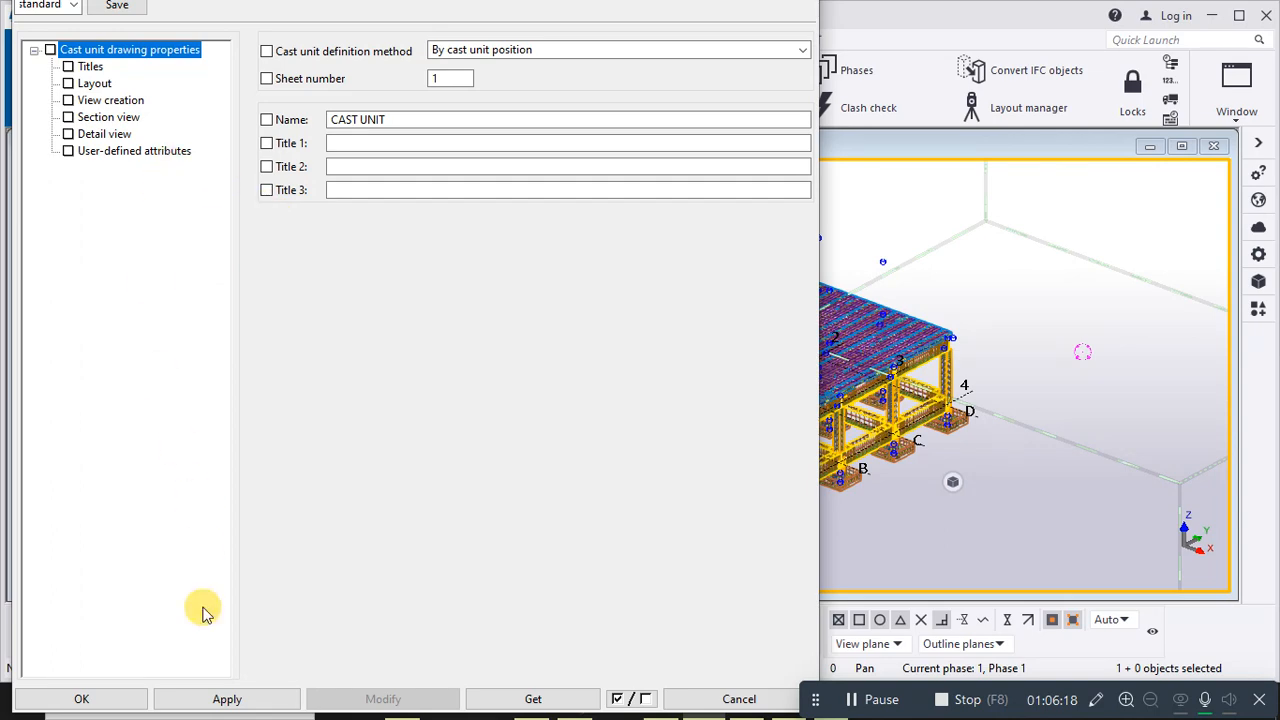
left_click(175, 699)
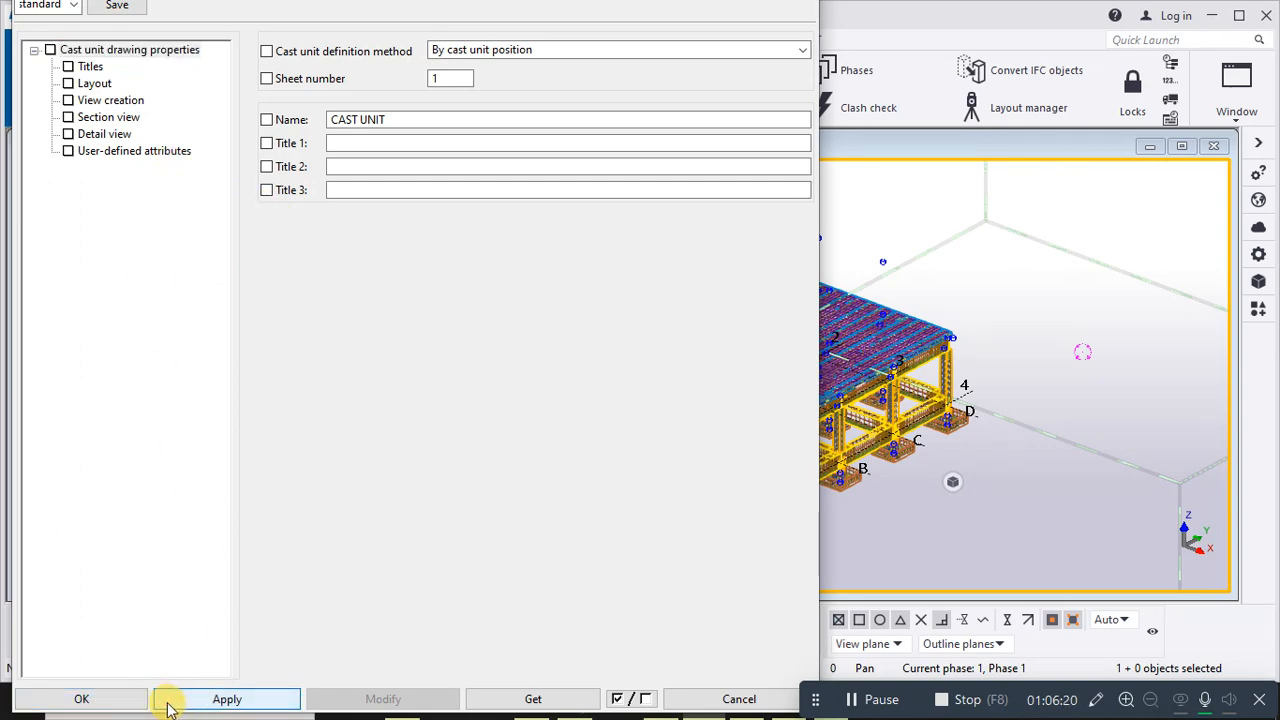
left_click(113, 702)
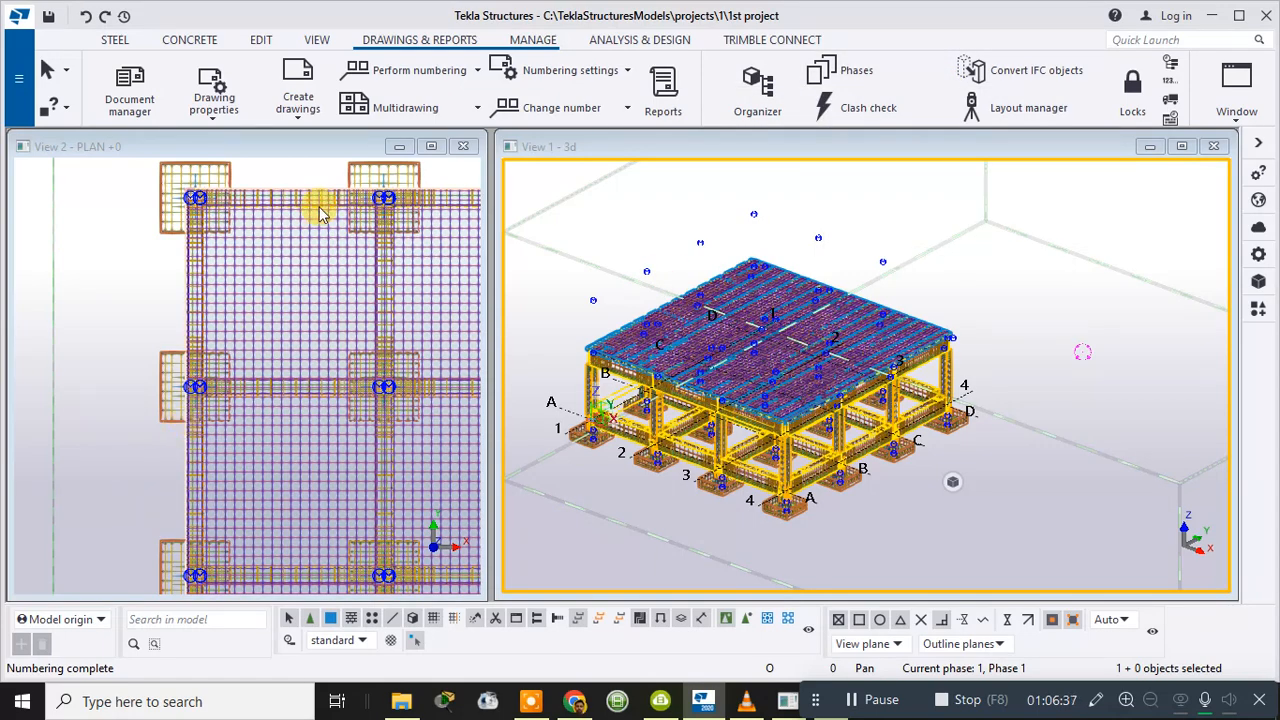
left_click(214, 108)
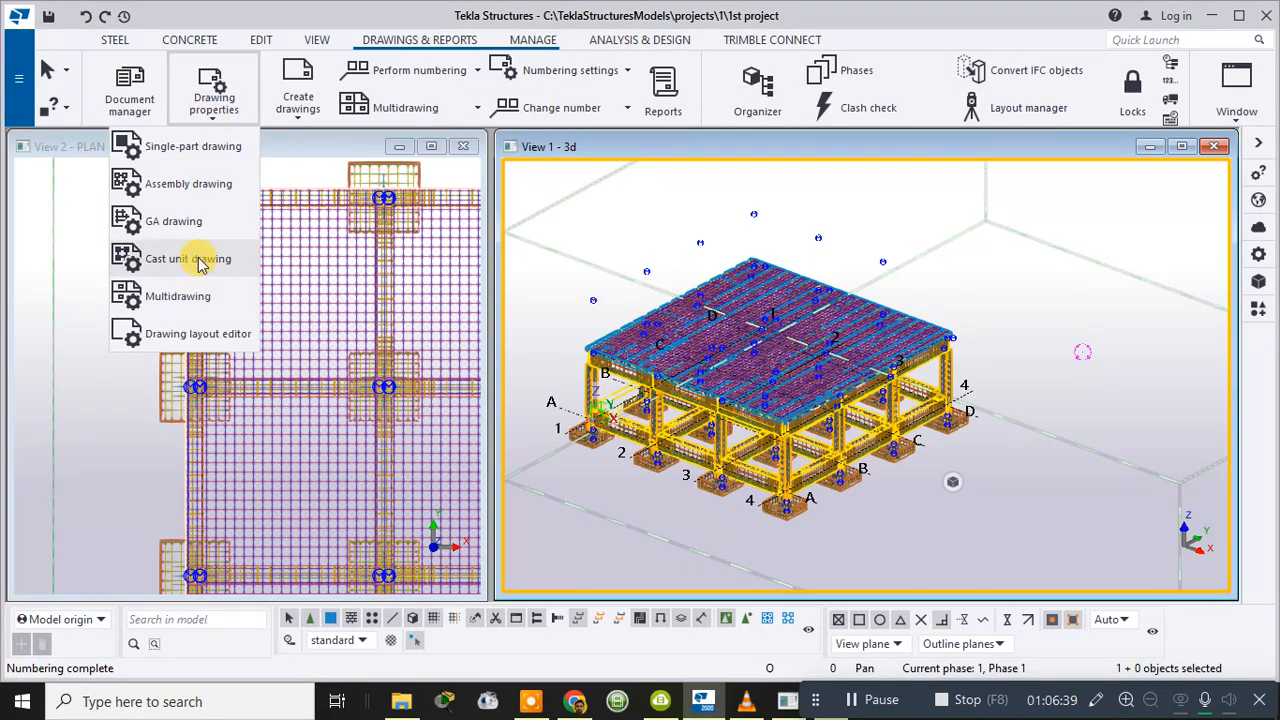
left_click(77, 274)
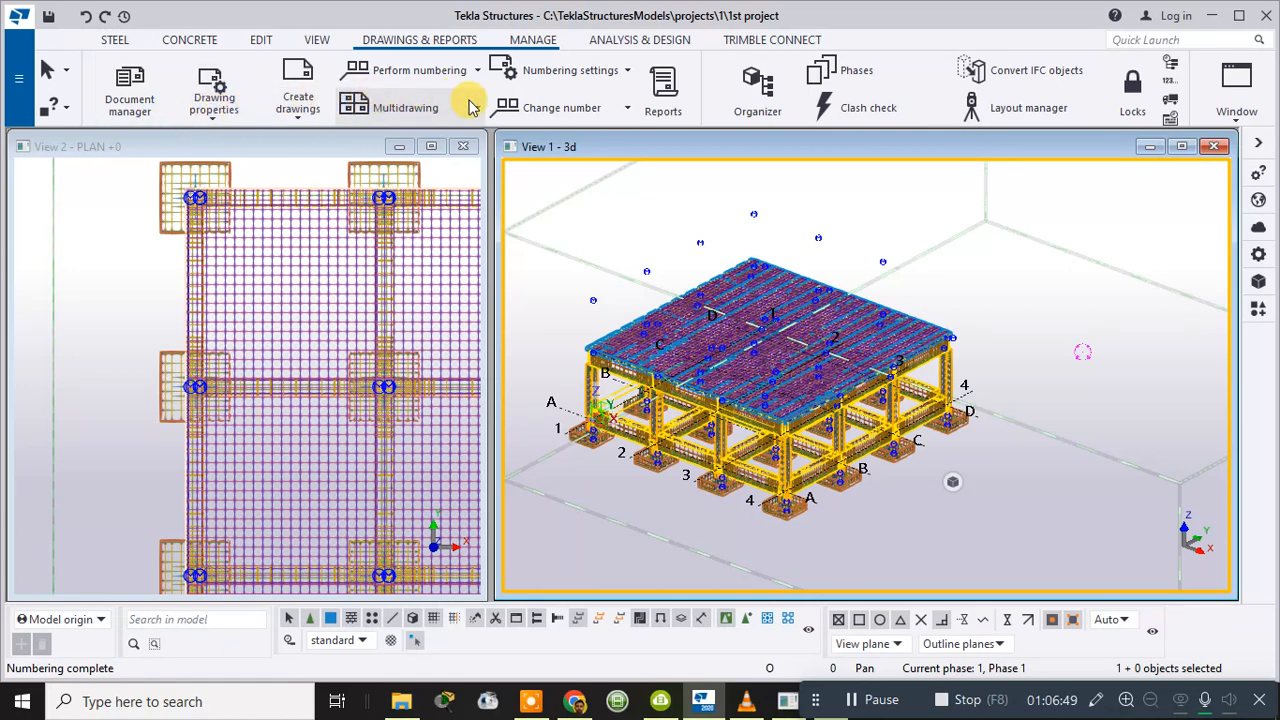
left_click(524, 44)
left_click(468, 42)
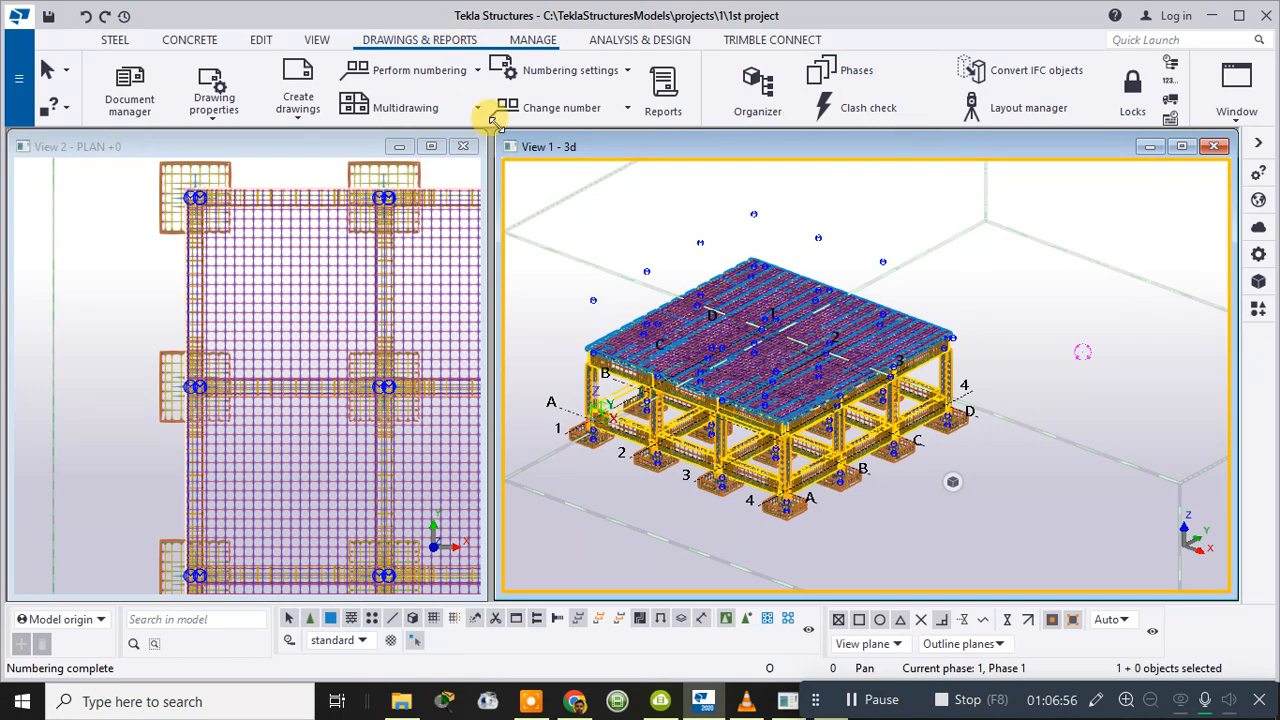
- Open the Master Drawing Catalog for creating drawings and show its Cast unit drawings category
left_click(300, 124)
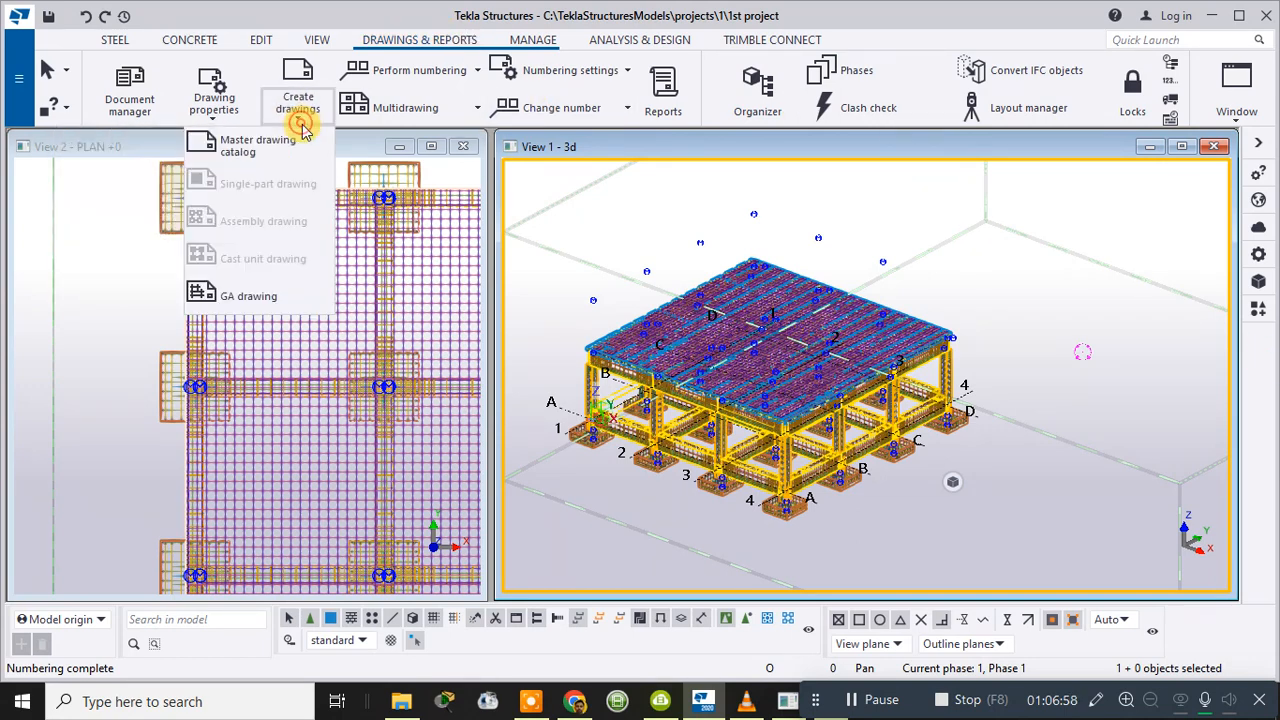
left_click(305, 125)
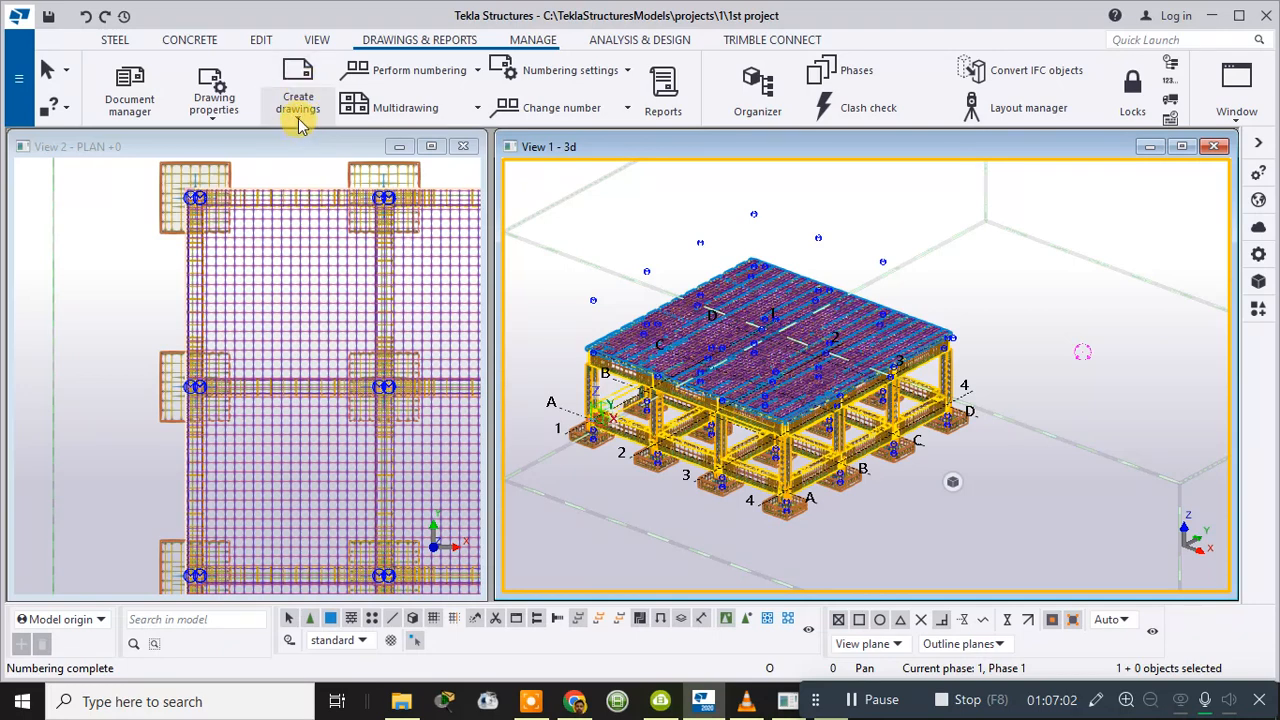
left_click(300, 122)
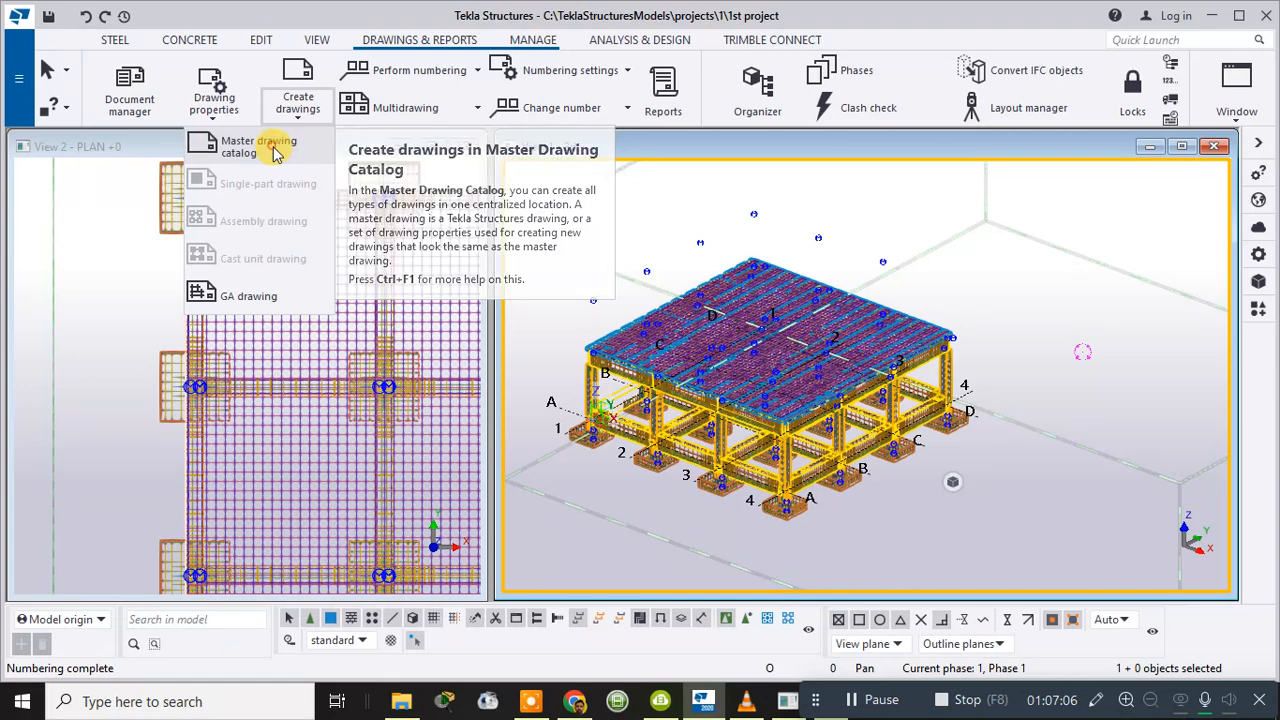
left_click(276, 150)
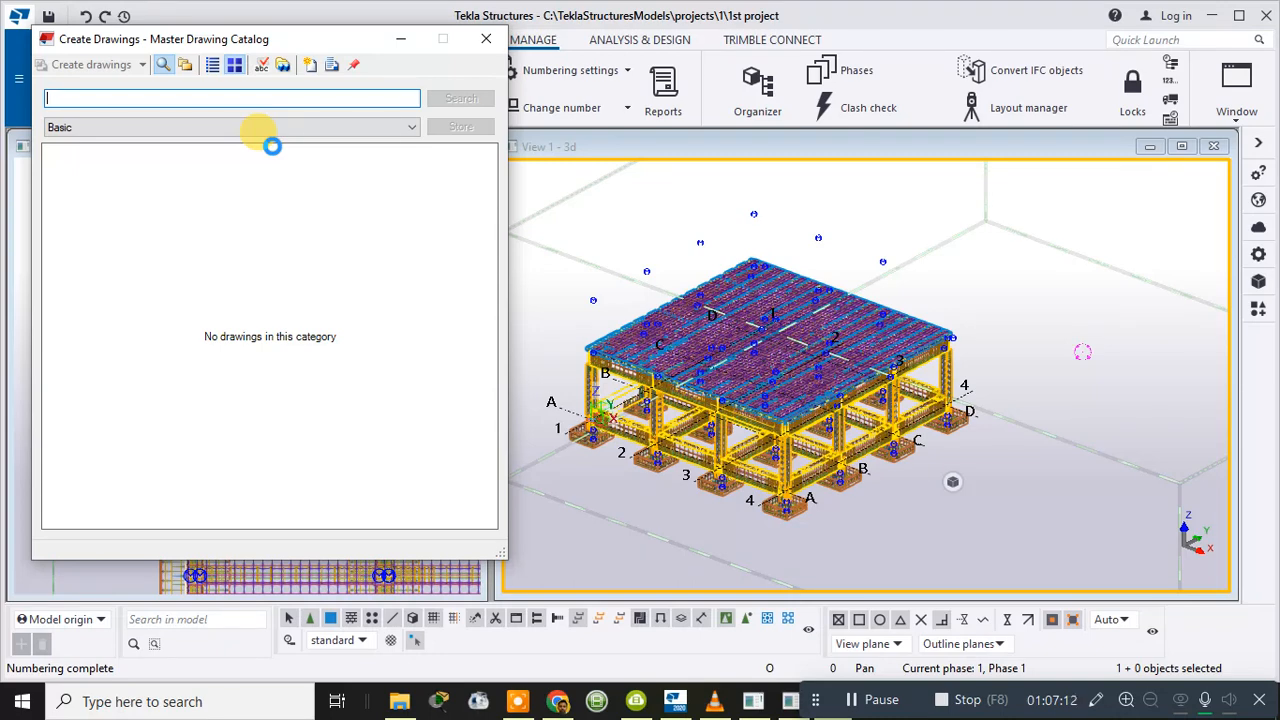
left_click(300, 128)
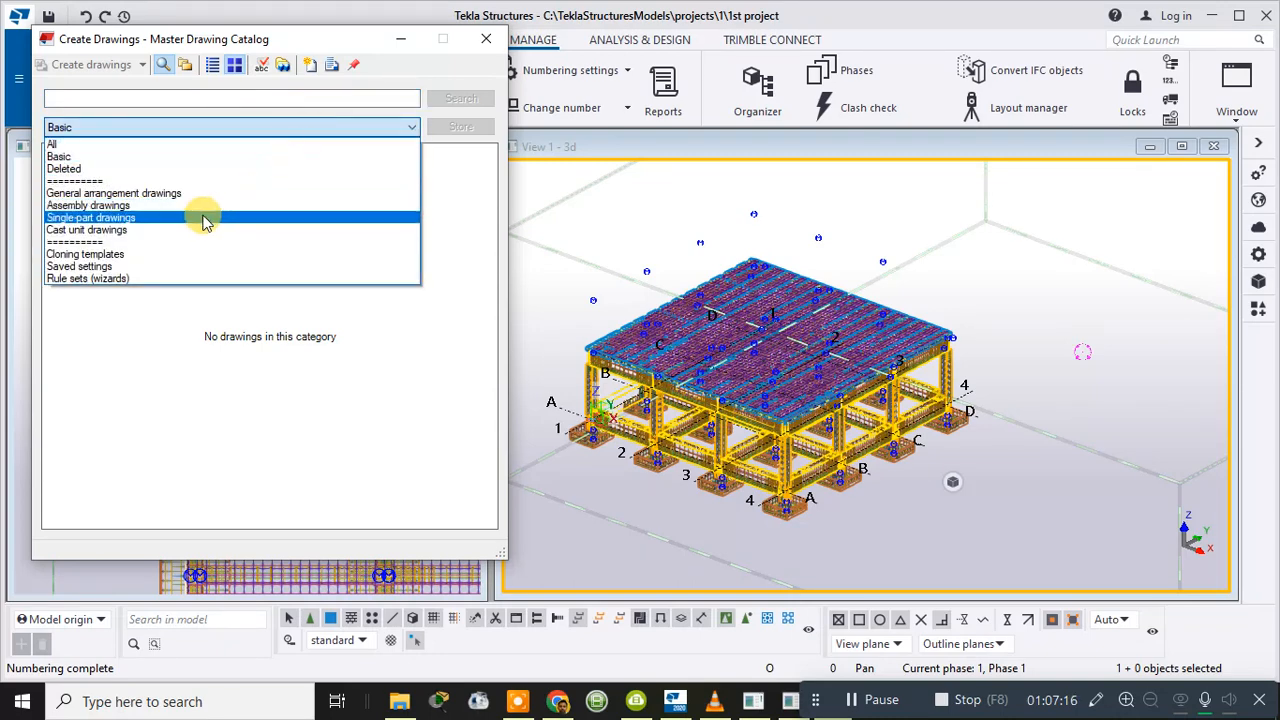
left_click(166, 229)
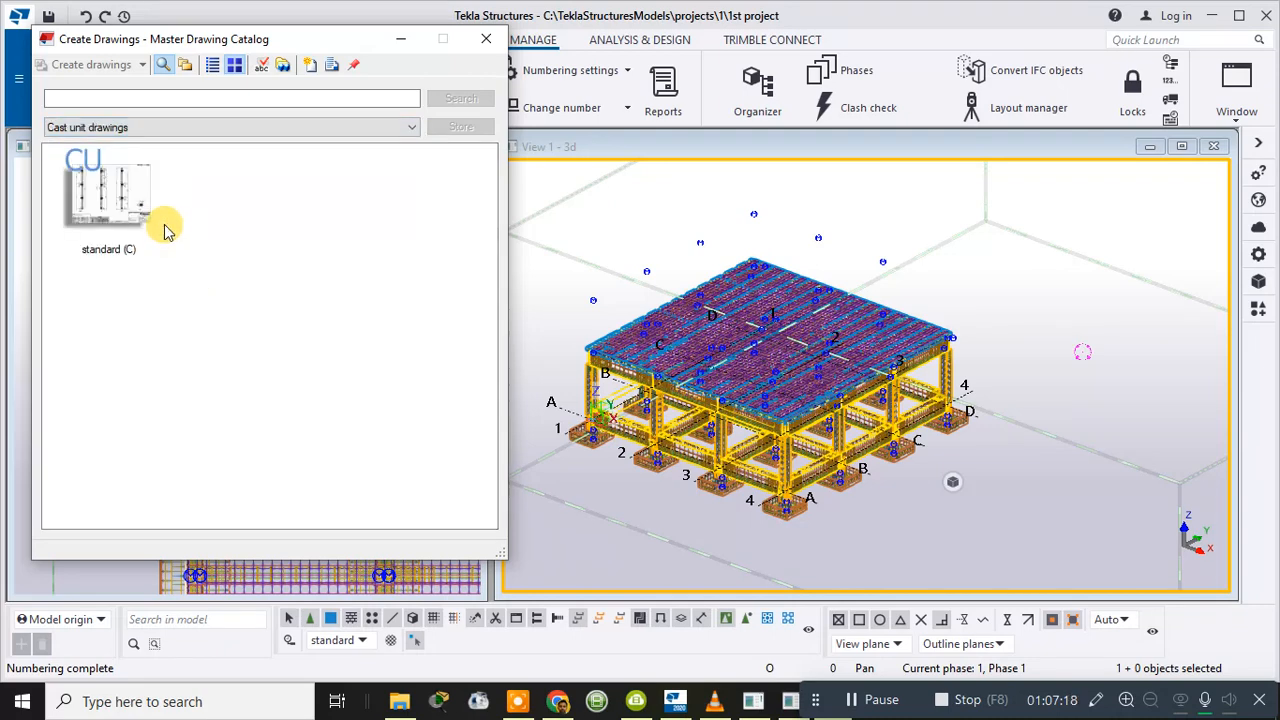
- Create cast unit drawings for all parts using the standard master drawing, and close the Master Drawing Catalog
left_click(121, 197)
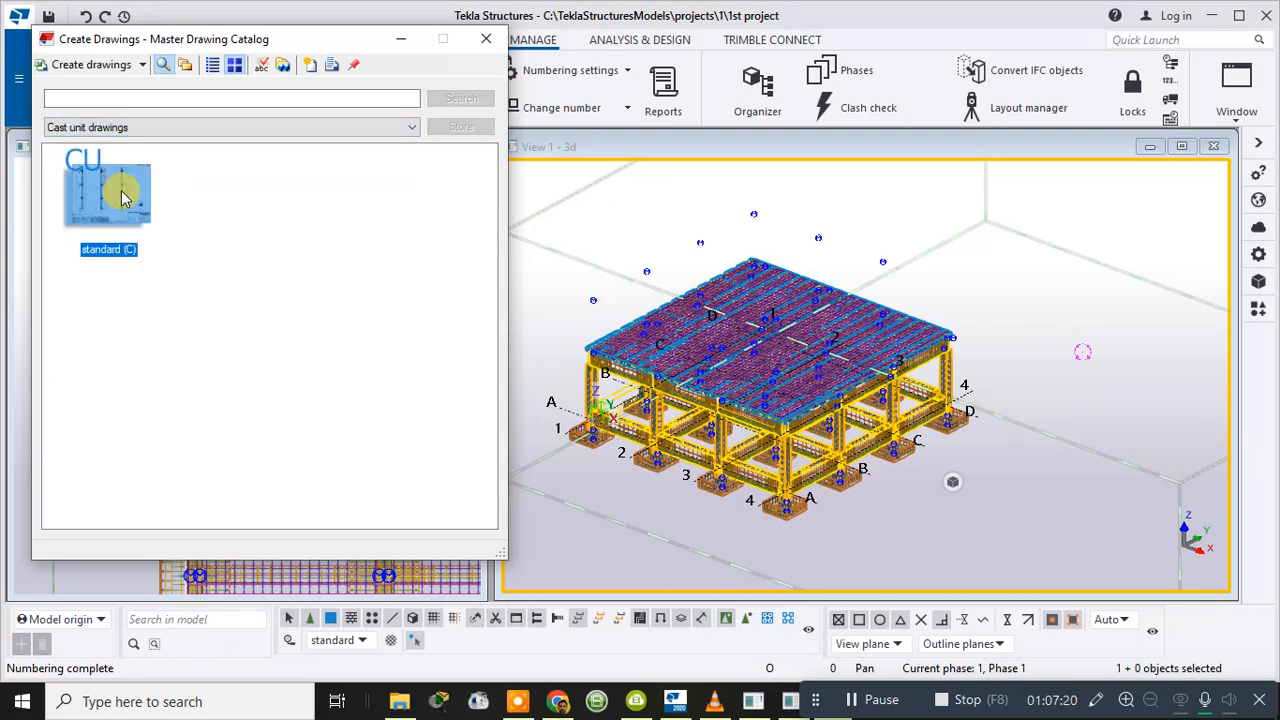
double_click(118, 197)
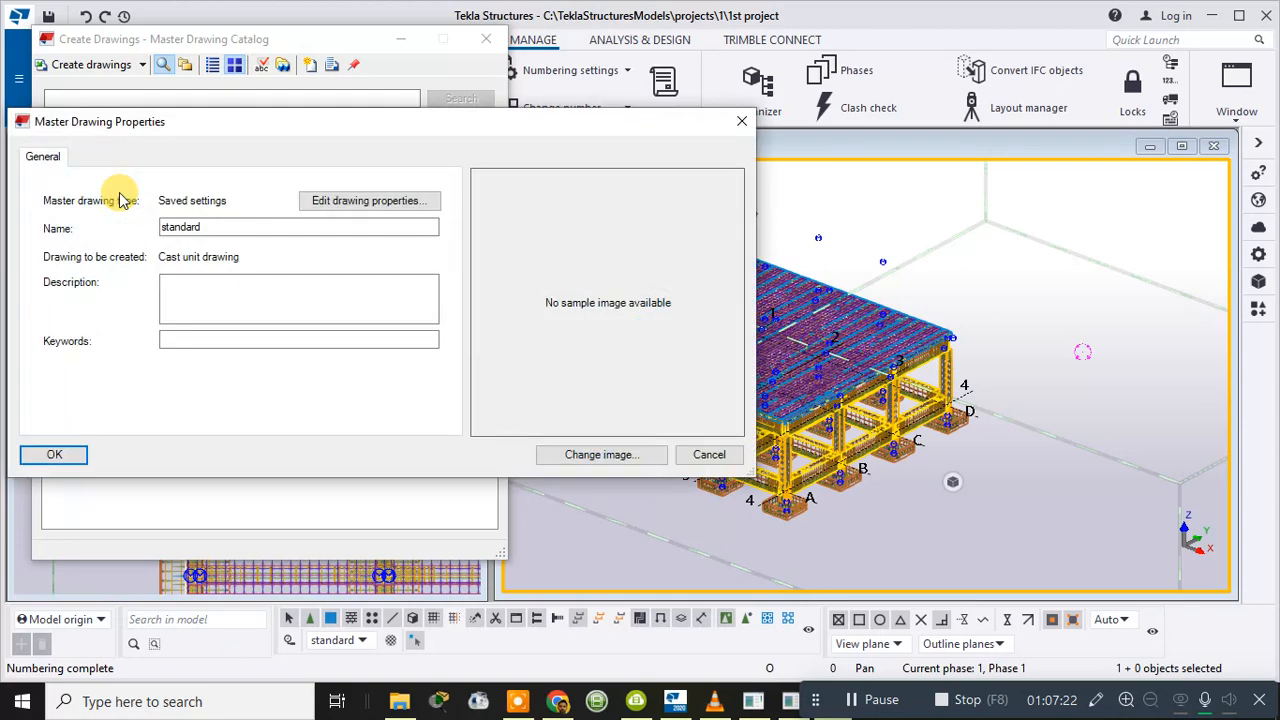
left_click(66, 456)
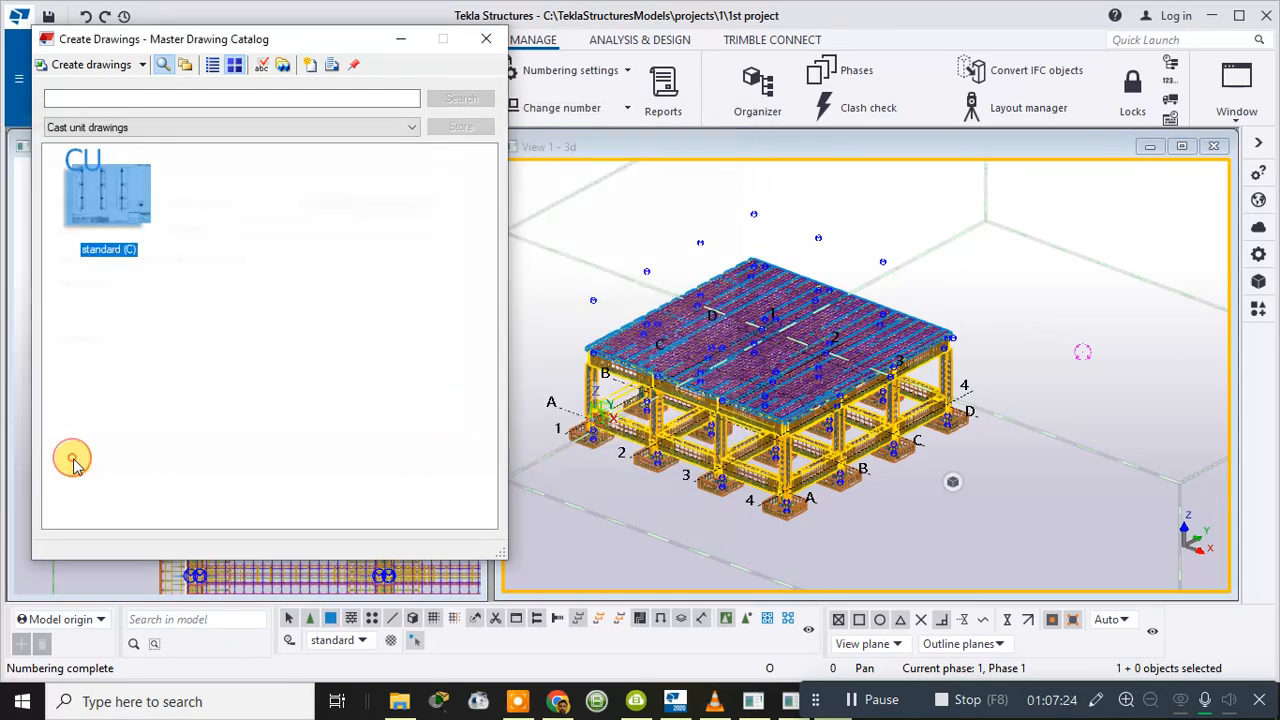
right_click(112, 196)
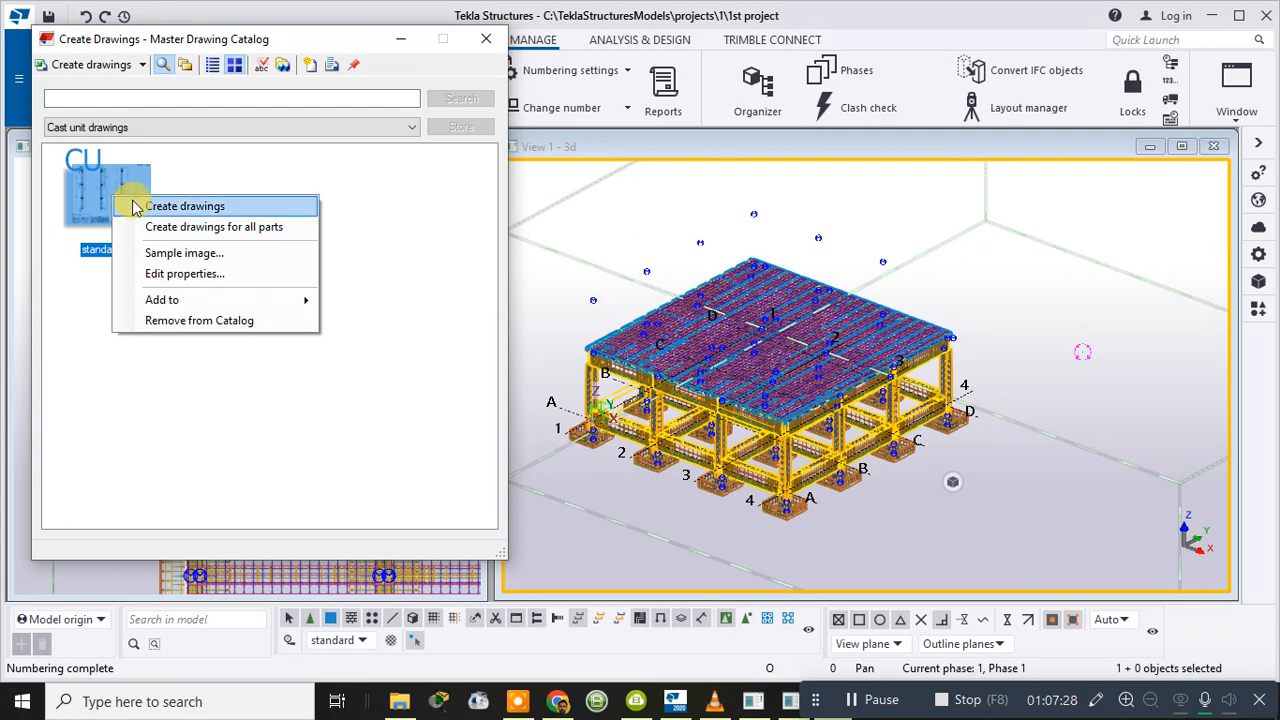
left_click(176, 227)
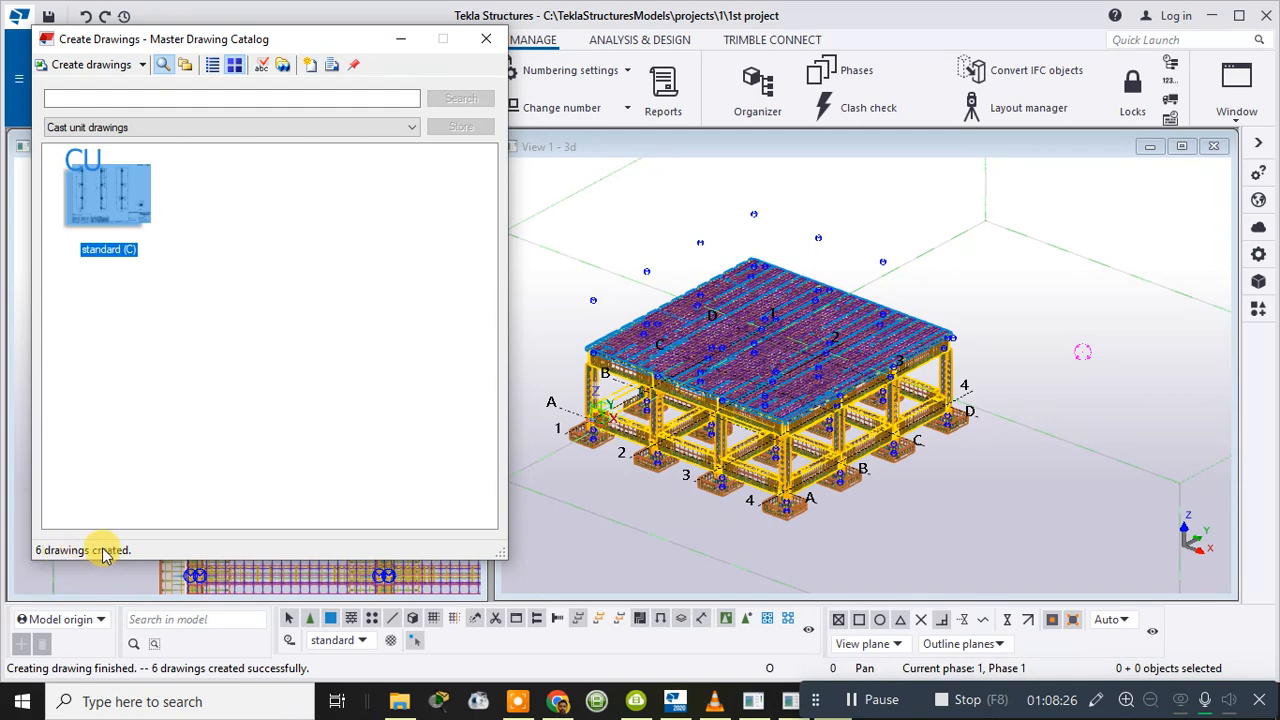
left_click(489, 37)
- Look through the available report templates in the Report dialog and close it without creating a report
left_click(670, 95)
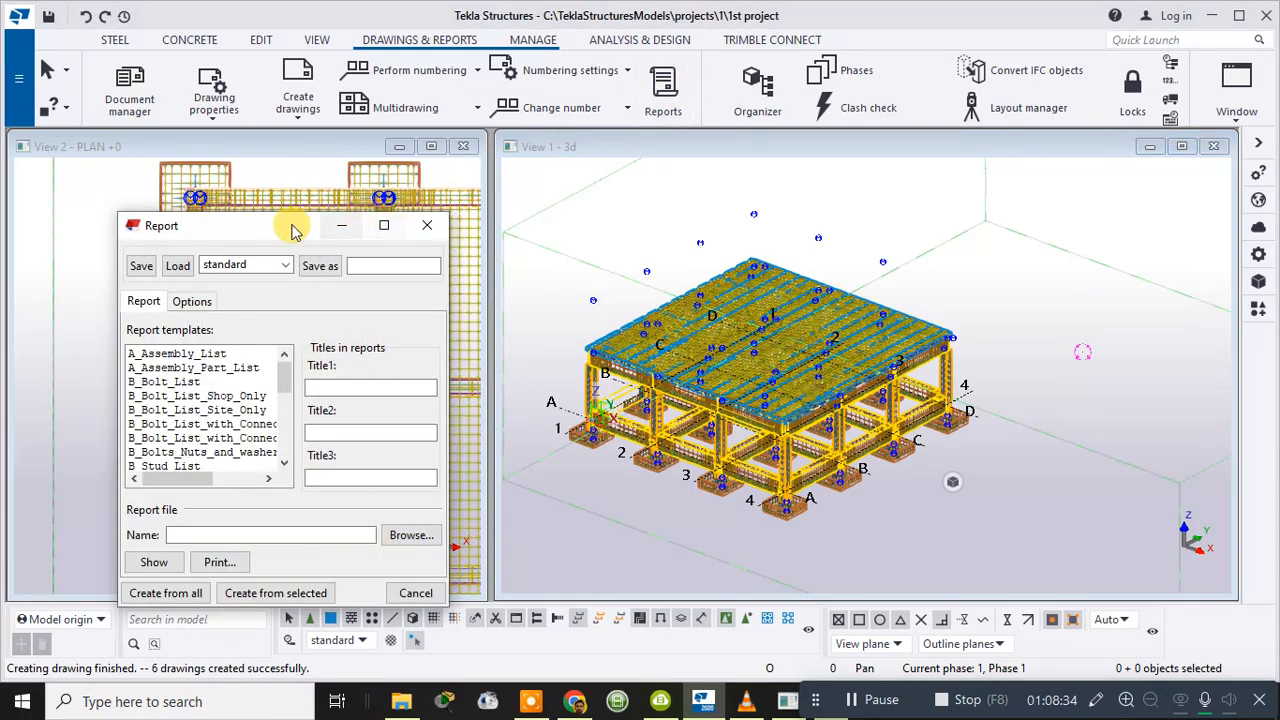
left_click_drag(286, 222, 549, 116)
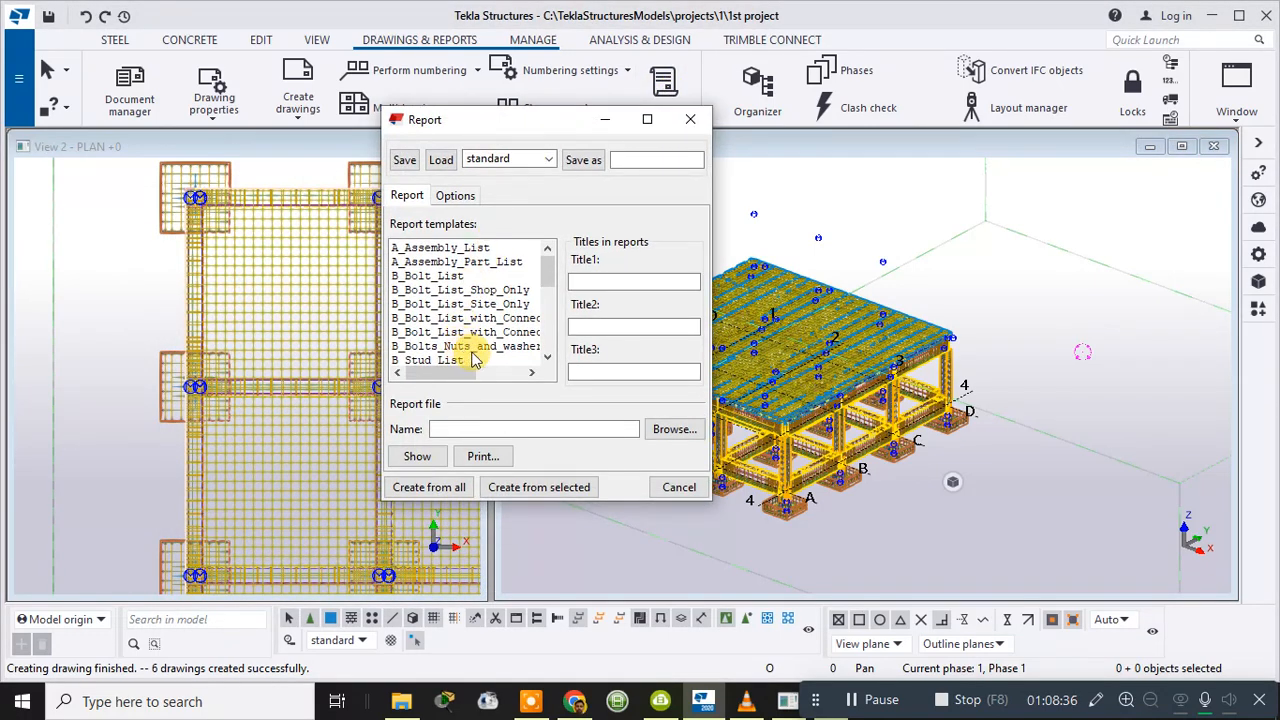
mouse_move(548, 268)
left_mouse_down()
mouse_move(546, 328)
mouse_move(547, 258)
left_mouse_up()
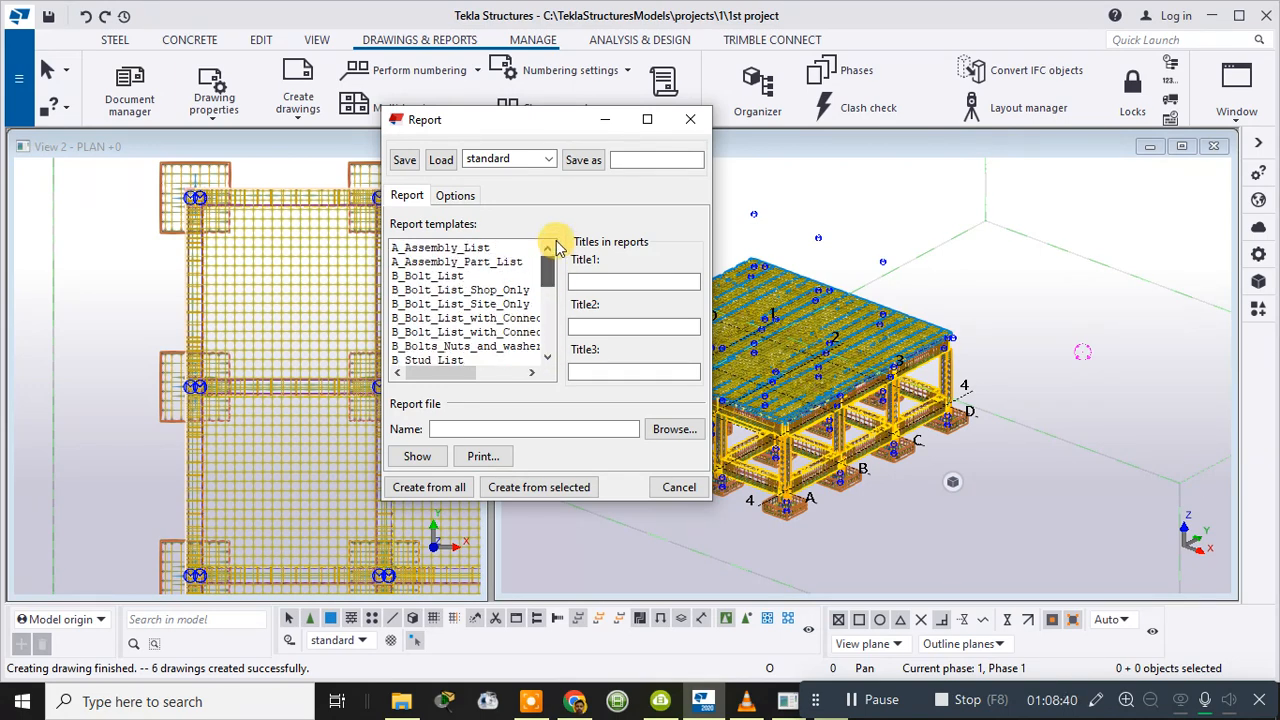
left_click(690, 119)
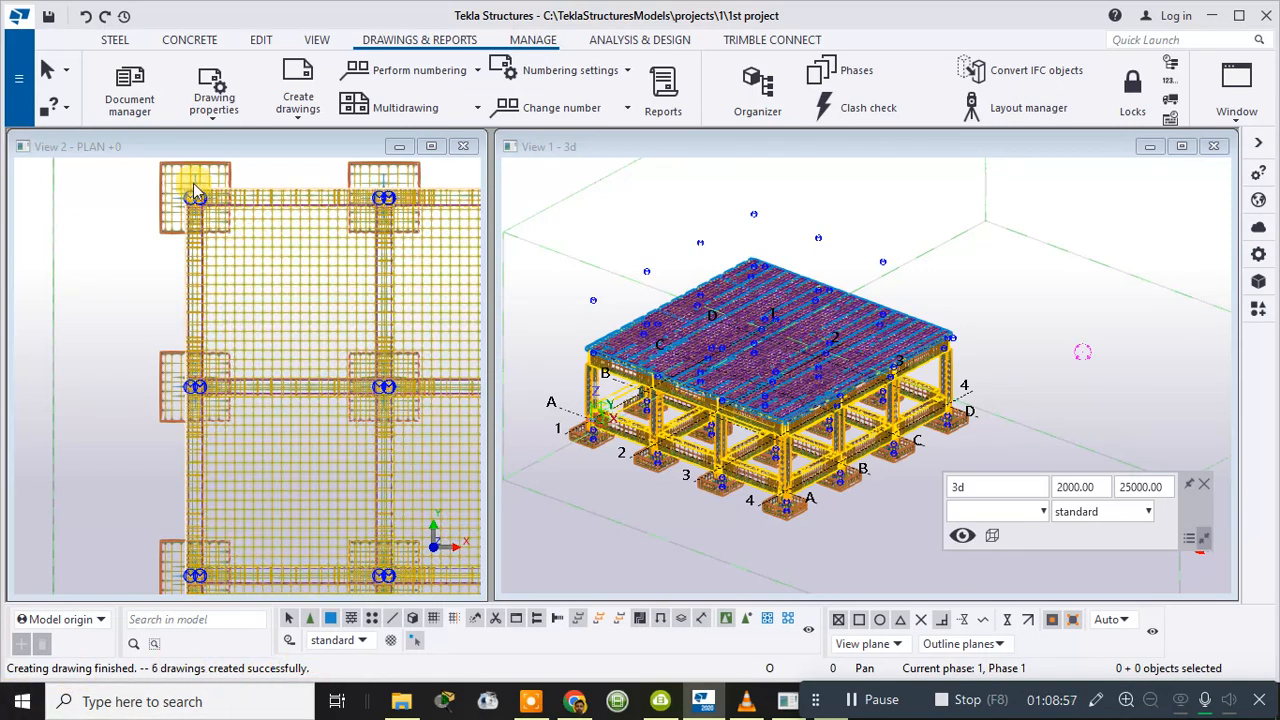
- Open the first cast unit drawing, FP.2 - 1, from the Document manager and maximize its window
left_click(136, 96)
left_click(131, 87)
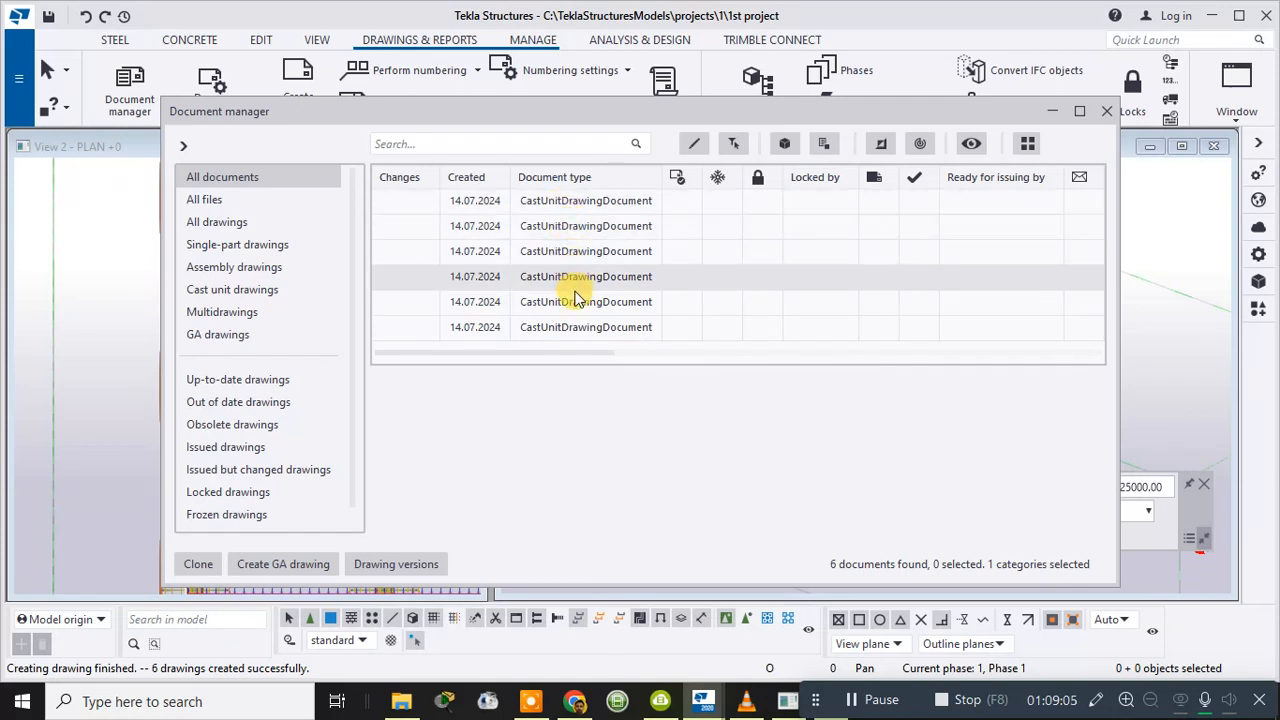
left_click(580, 208)
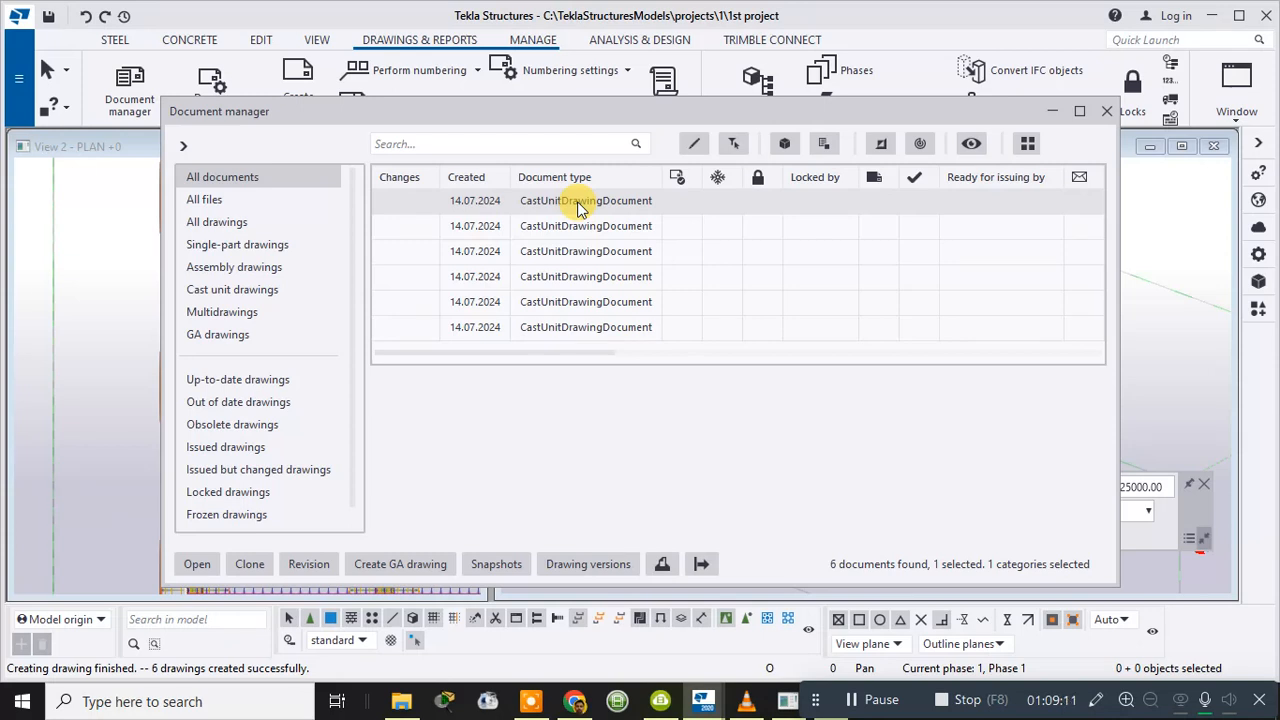
double_click(577, 202)
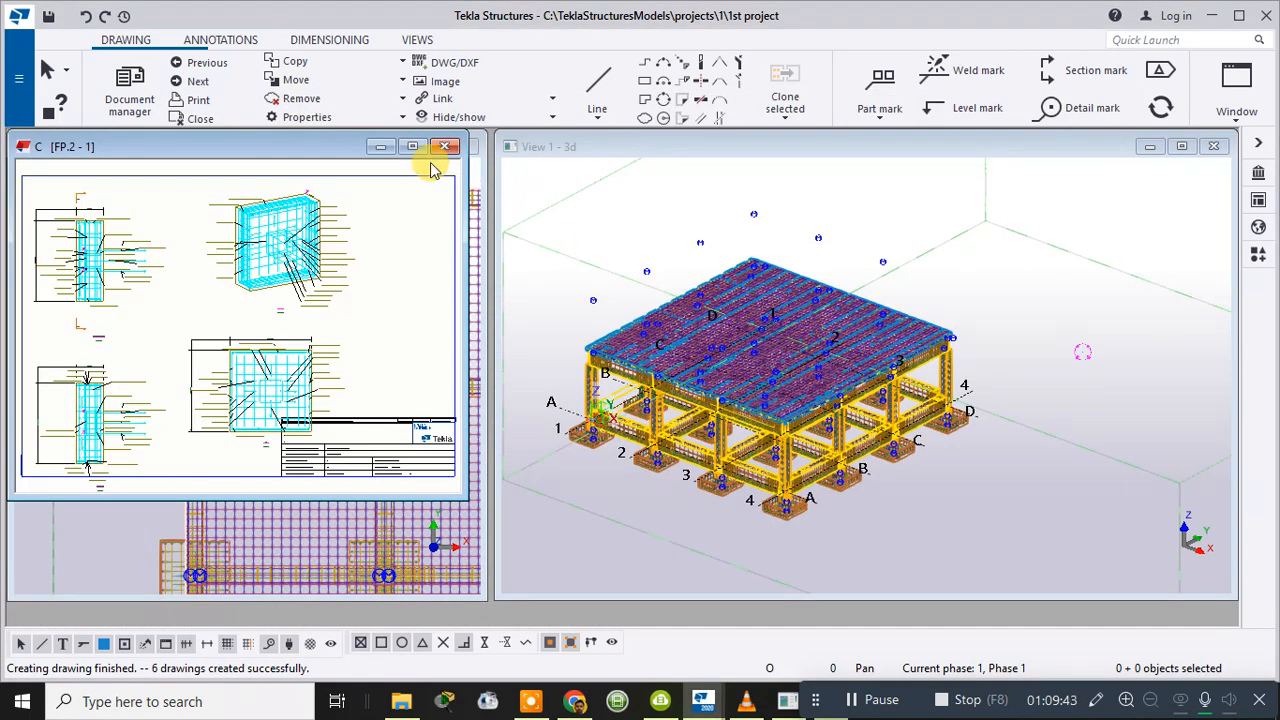
left_click(412, 146)
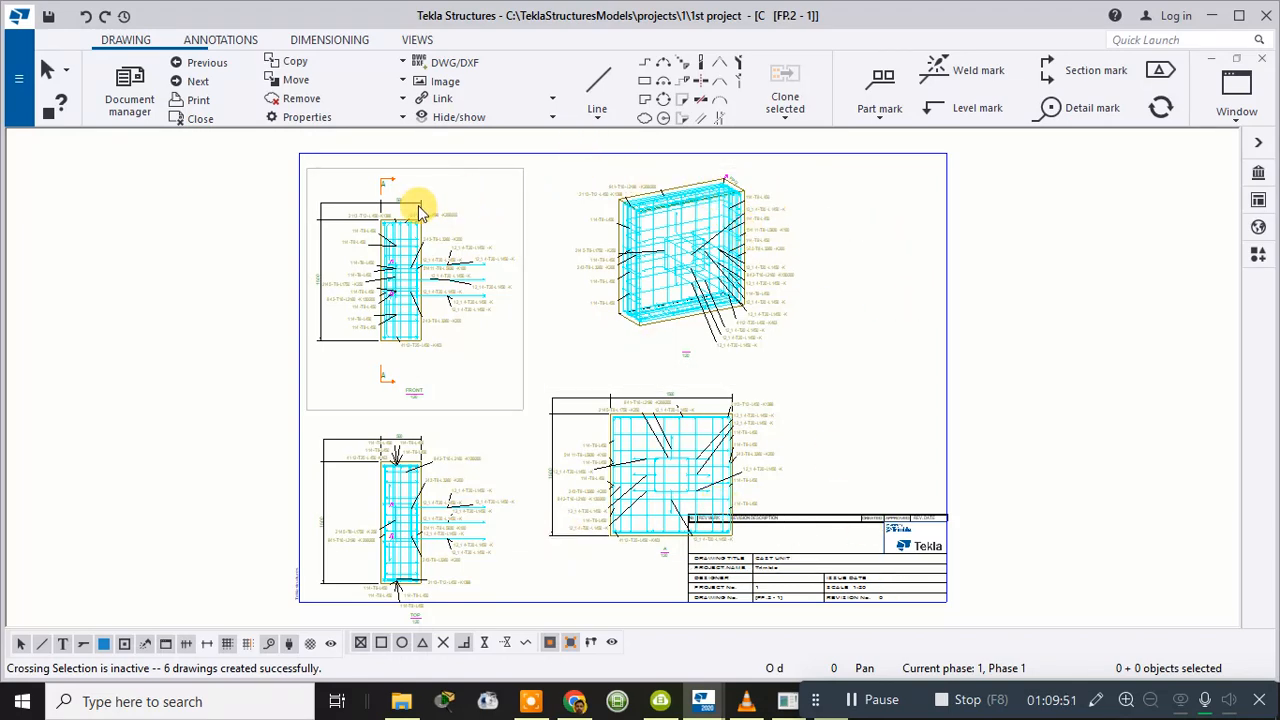
- Examine the footing drawing's front, top, section A and 3D views, their reinforcement marks and the title block
scroll(418, 210, "up", 2)
scroll(420, 214, "up", 2)
scroll(528, 394, "up", 1)
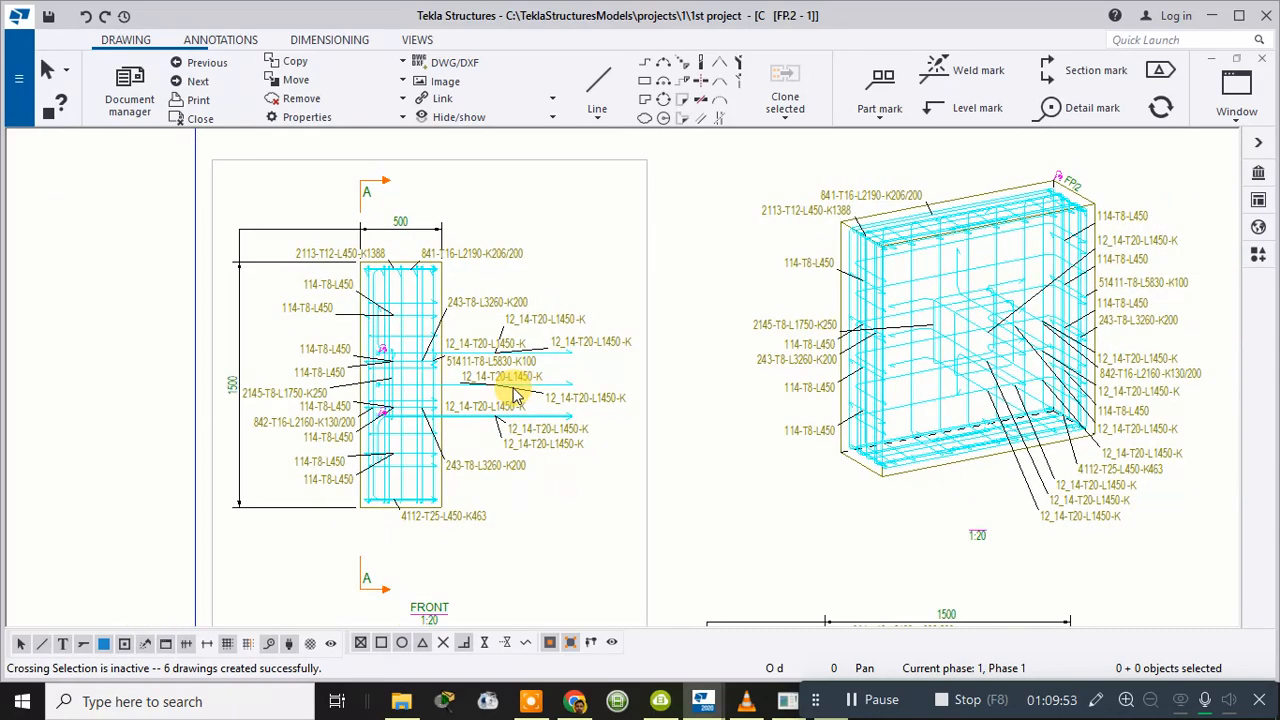
scroll(438, 379, "up", 1)
mouse_move(1101, 356)
middle_mouse_down()
mouse_move(813, 317)
mouse_move(751, 370)
mouse_move(742, 409)
middle_mouse_up()
scroll(931, 458, "down", 1)
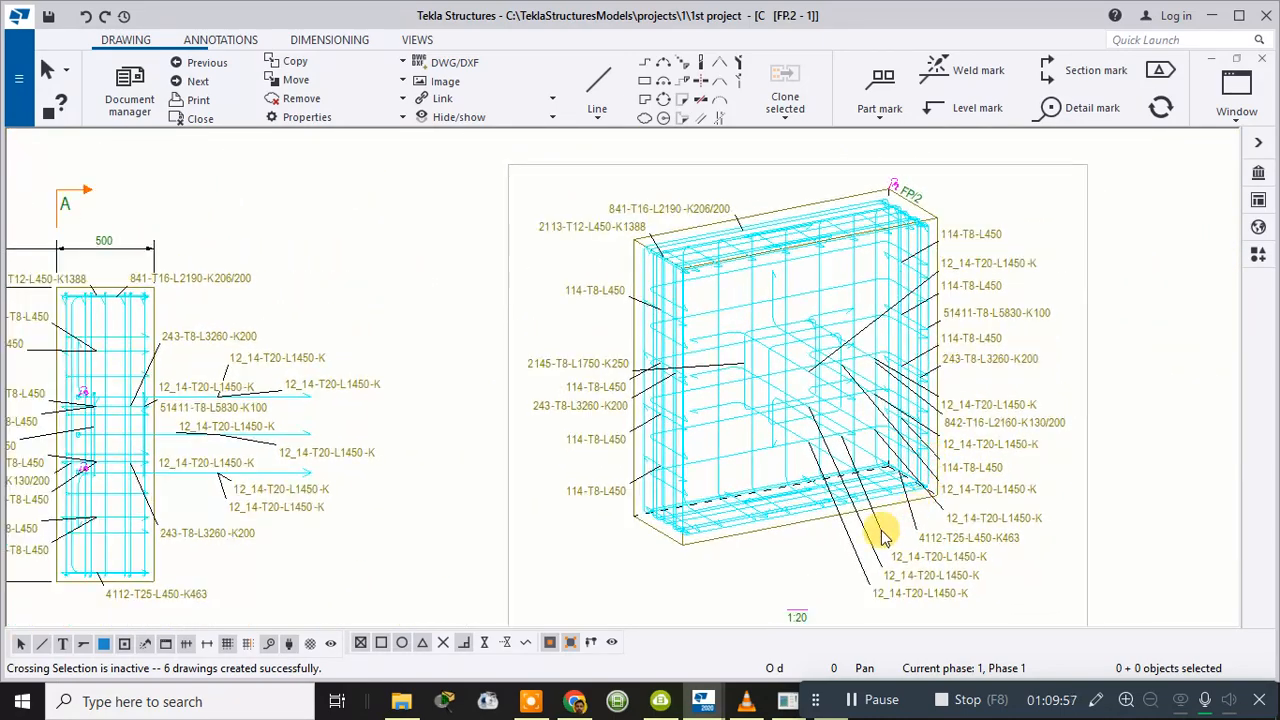
mouse_move(845, 545)
middle_mouse_down()
mouse_move(877, 409)
mouse_move(934, 268)
middle_mouse_up()
mouse_move(849, 480)
middle_mouse_down()
mouse_move(886, 206)
mouse_move(980, 435)
mouse_move(871, 366)
mouse_move(860, 383)
middle_mouse_up()
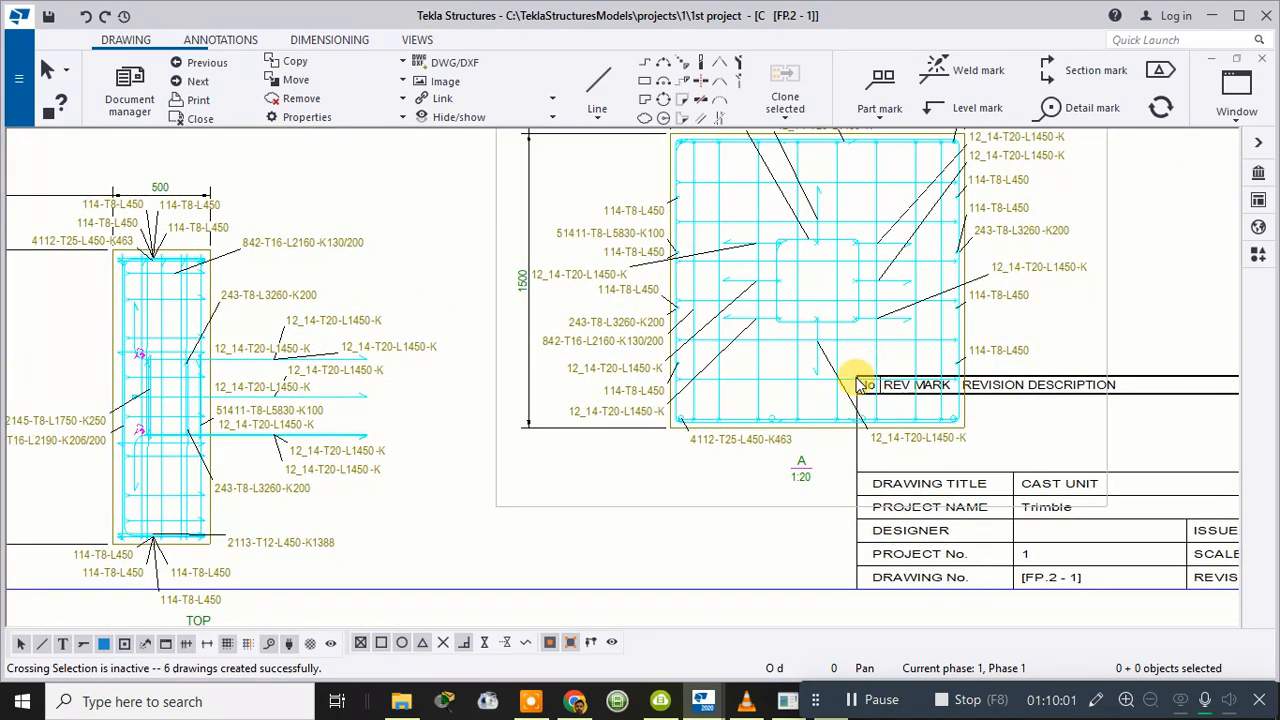
middle_click_drag(389, 326, 672, 284)
scroll(507, 358, "down", 1)
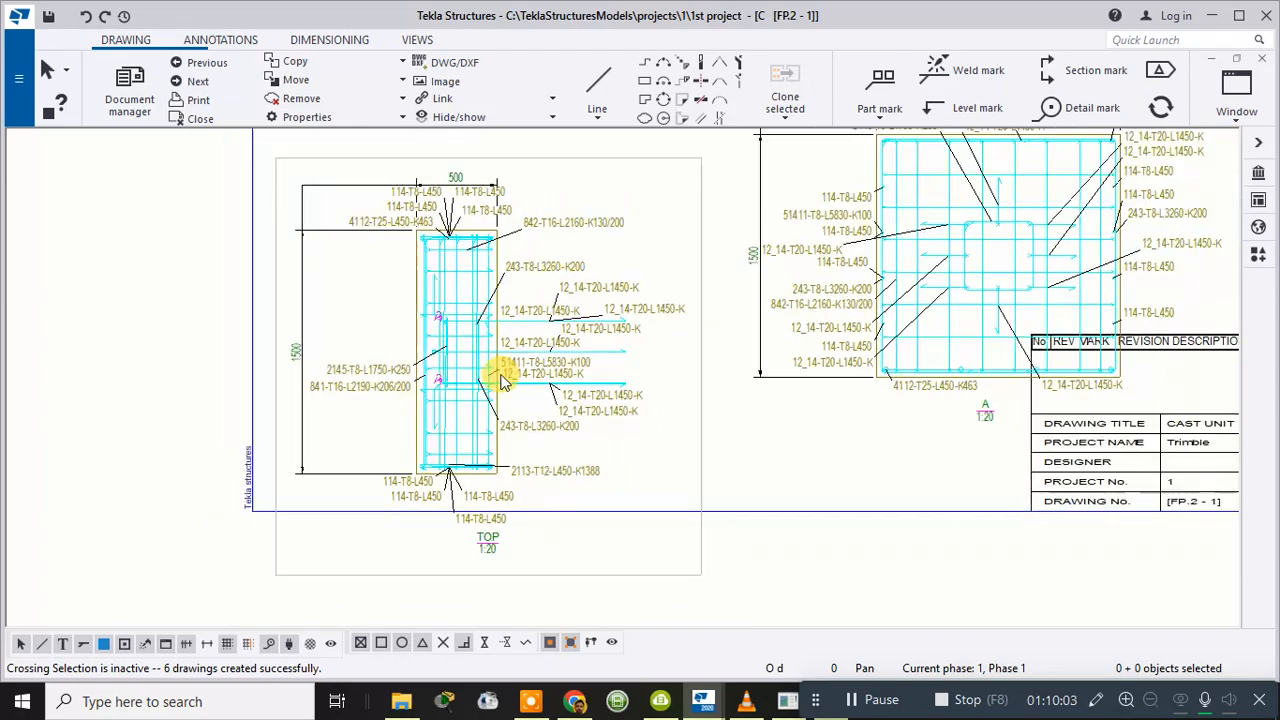
mouse_move(640, 469)
middle_mouse_down()
mouse_move(149, 429)
mouse_move(163, 434)
middle_mouse_up()
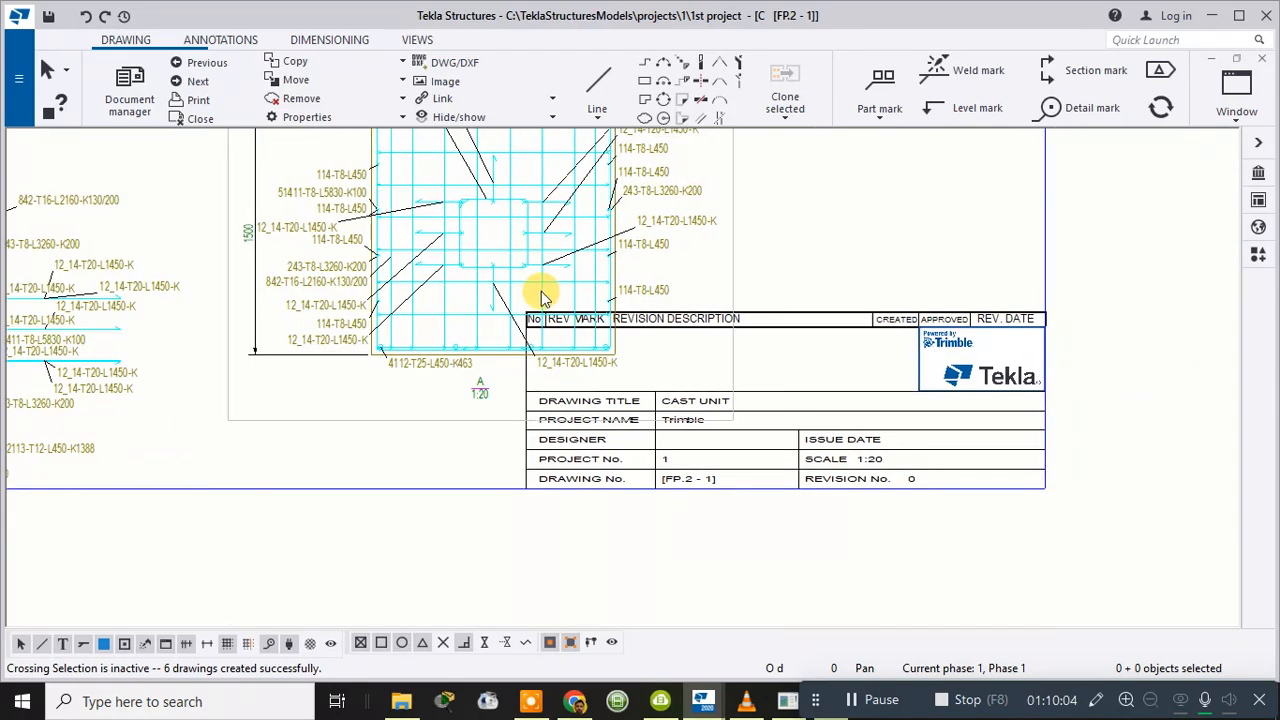
scroll(766, 249, "down", 1)
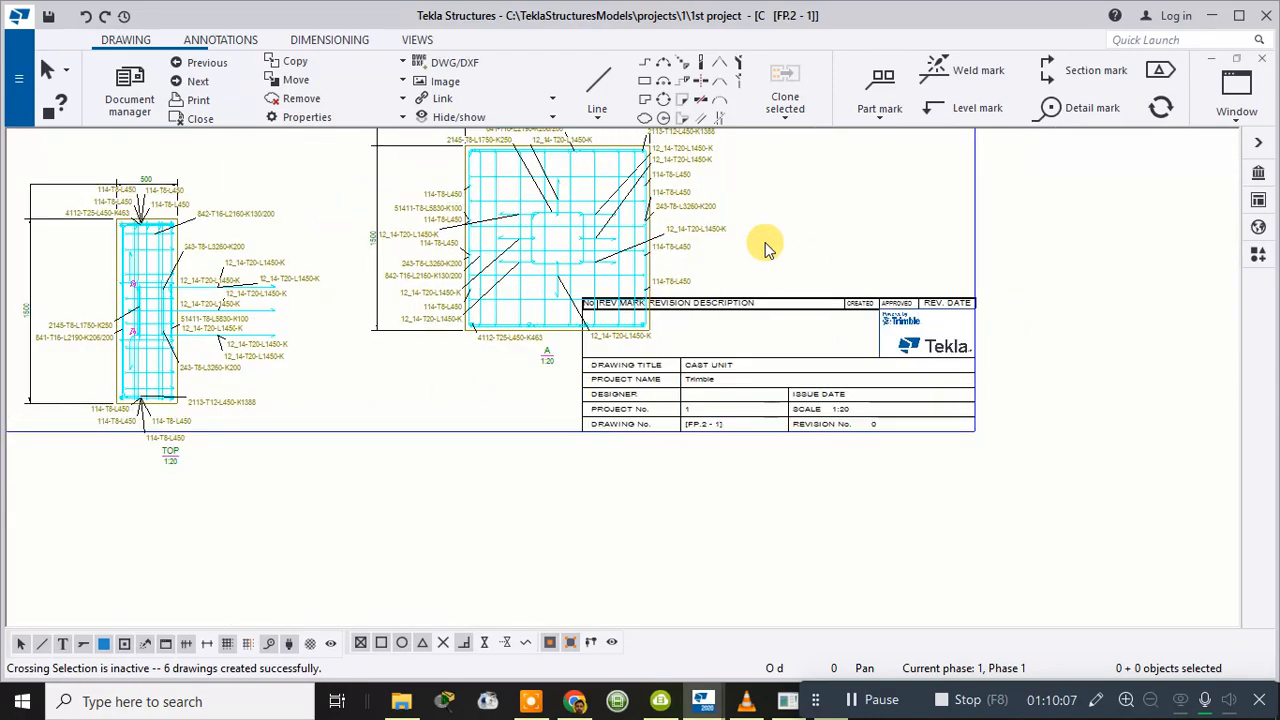
mouse_move(766, 249)
middle_mouse_down()
mouse_move(829, 366)
mouse_move(866, 373)
middle_mouse_up()
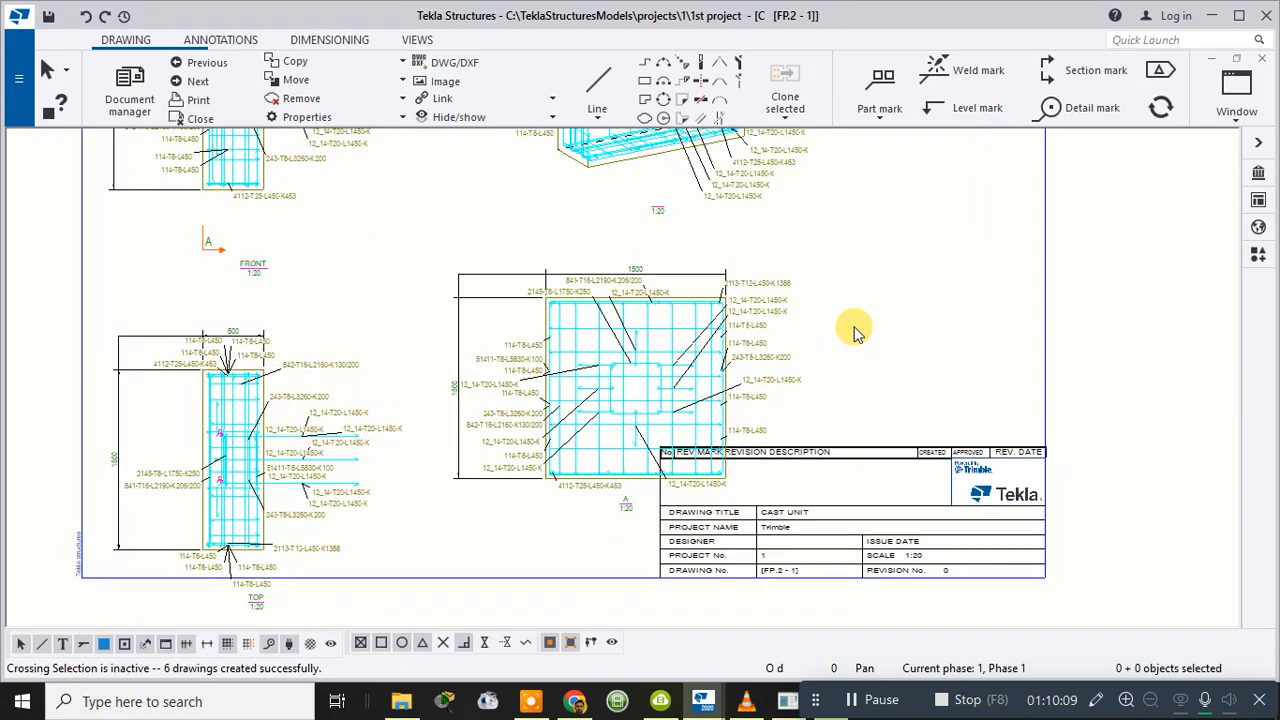
scroll(853, 328, "down", 3)
mouse_move(875, 298)
middle_mouse_down()
mouse_move(834, 303)
mouse_move(843, 333)
middle_mouse_up()
- Open the second listed cast unit drawing, FP.1 - 1, from the Document manager and view the whole sheet
mouse_move(705, 705)
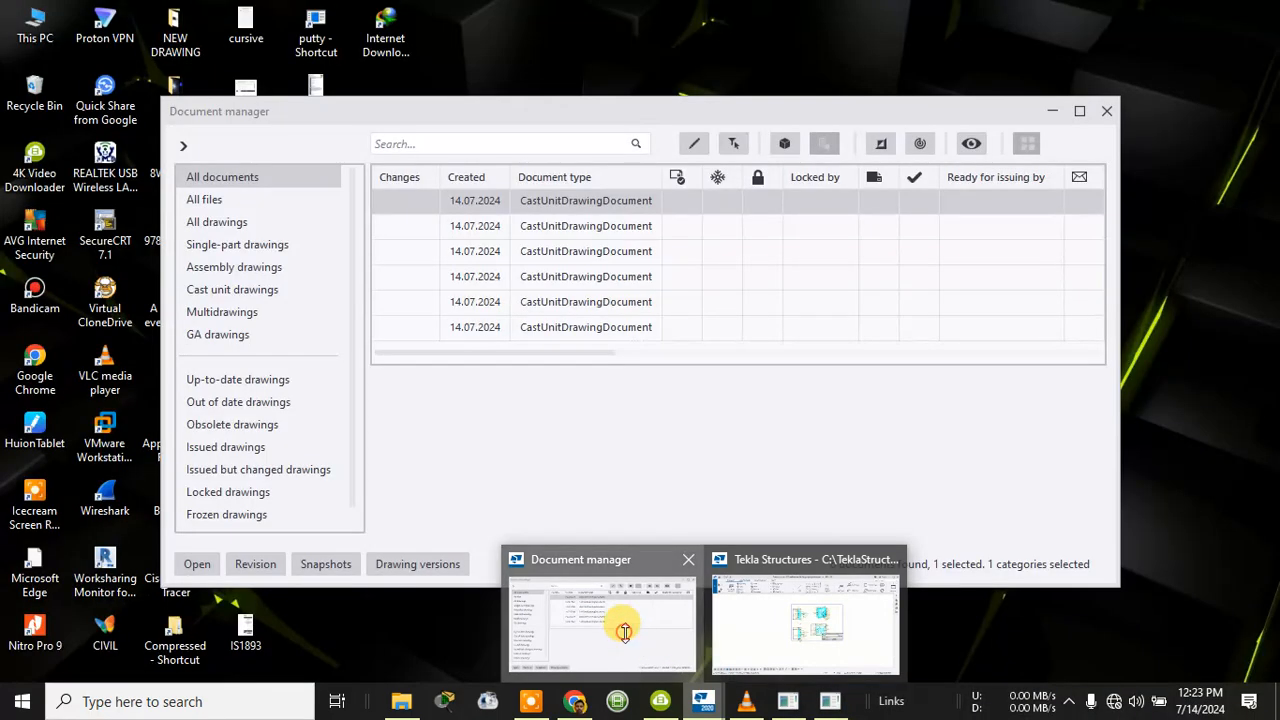
left_click(623, 625)
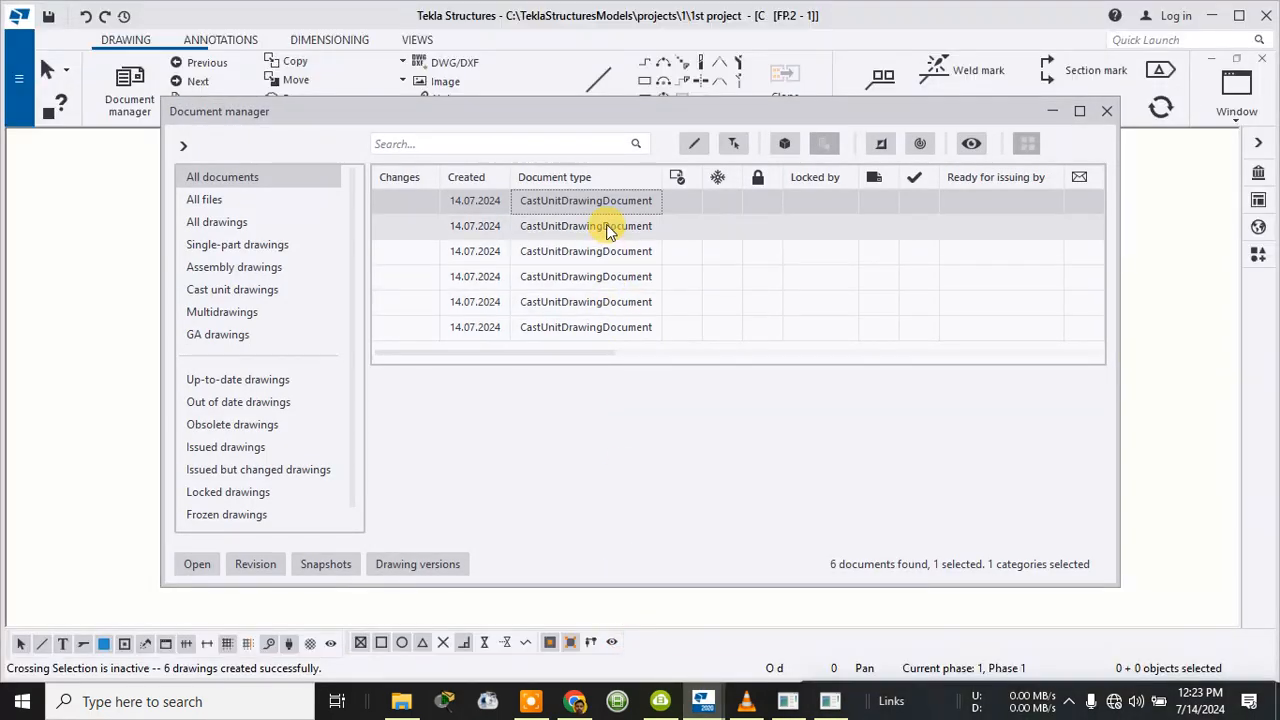
double_click(535, 228)
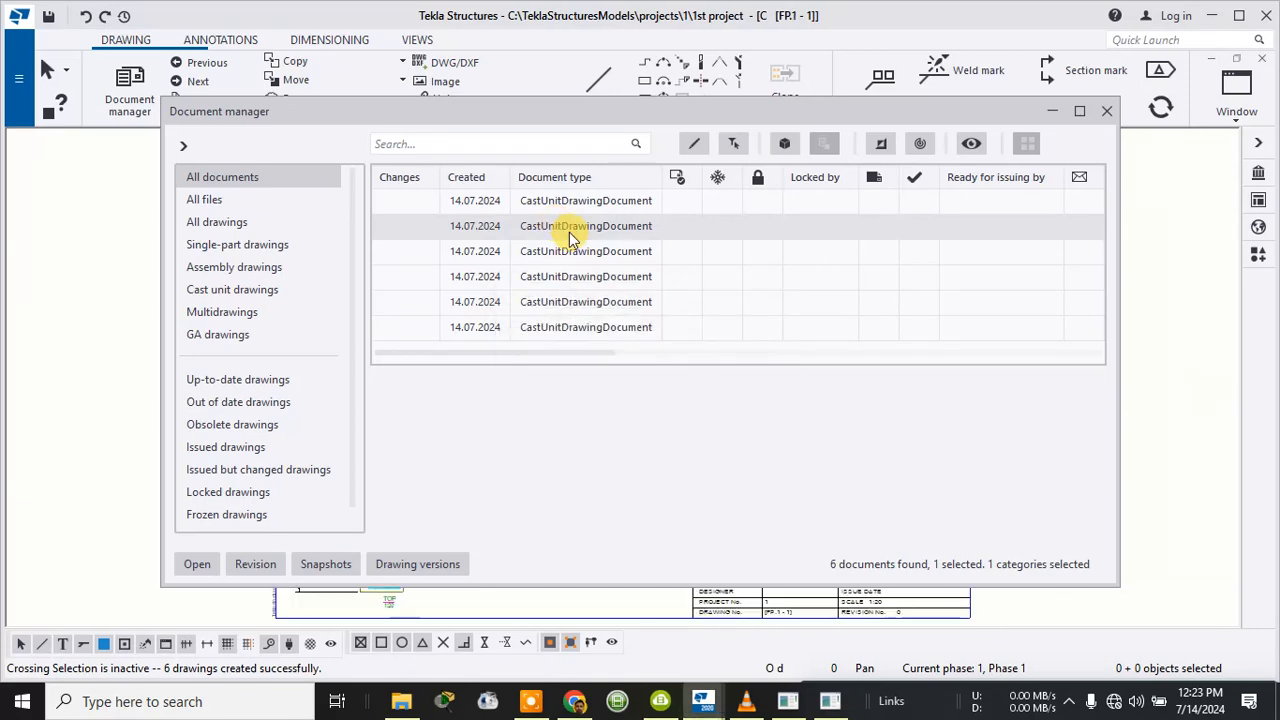
left_click(1052, 111)
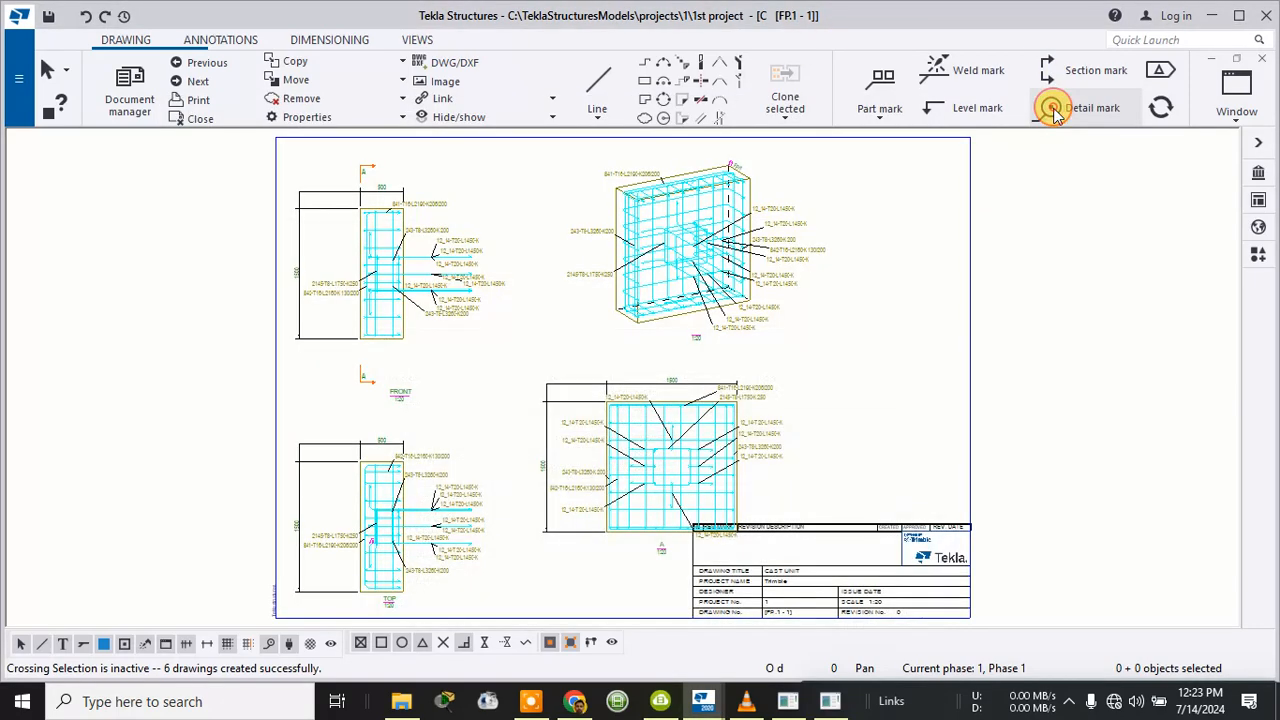
scroll(688, 346, "down", 3)
scroll(688, 346, "up", 3)
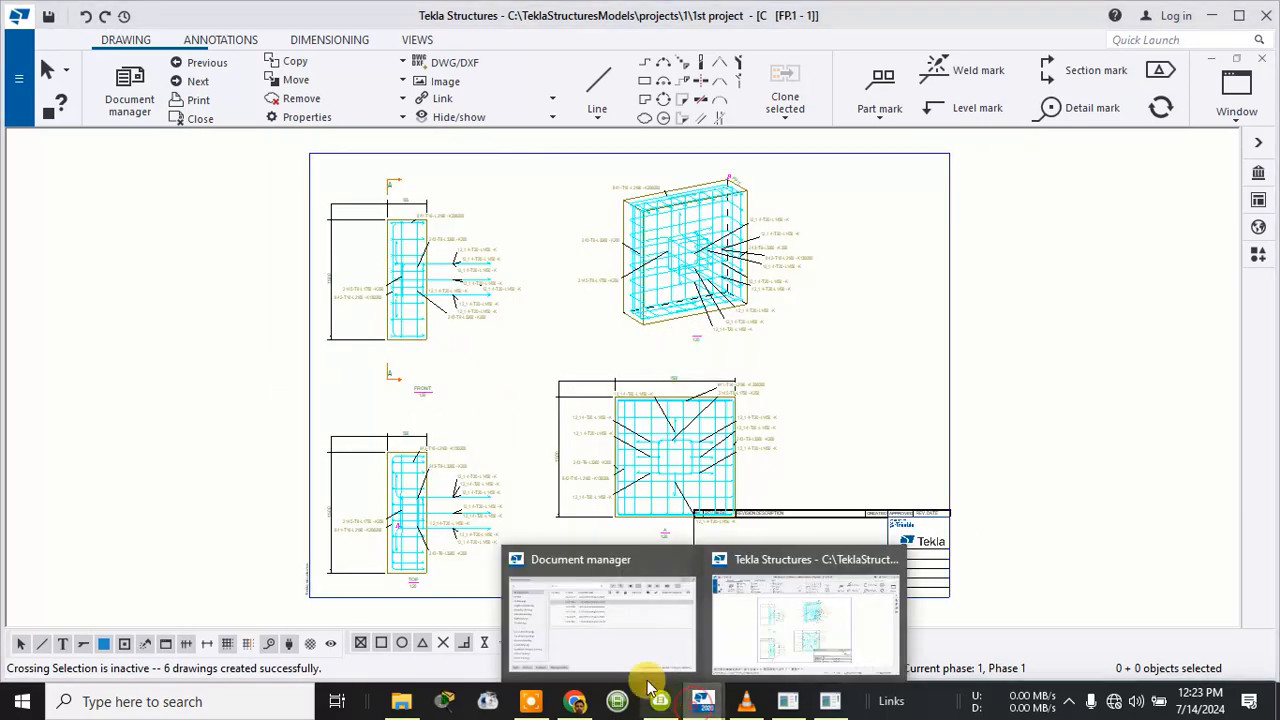
- Open the last listed cast unit drawing, S.1 - 1, and examine the slab's reinforcement views
left_click(572, 630)
left_click(562, 251)
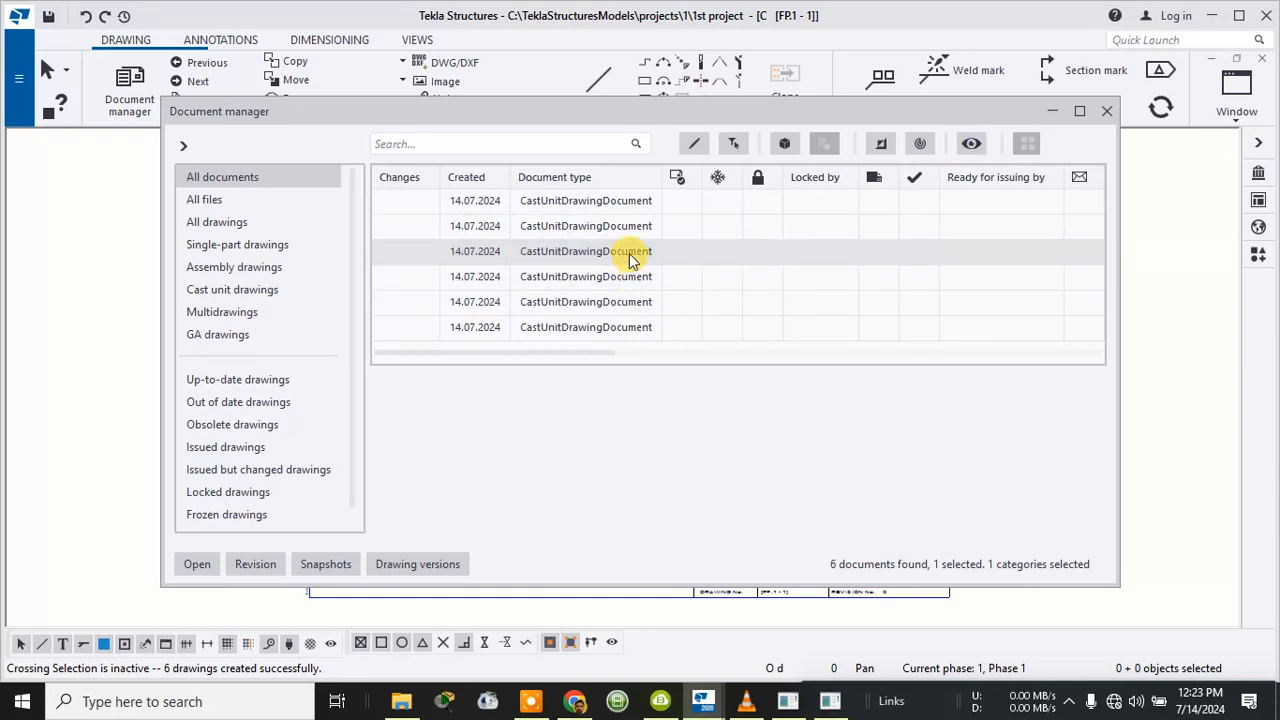
double_click(611, 327)
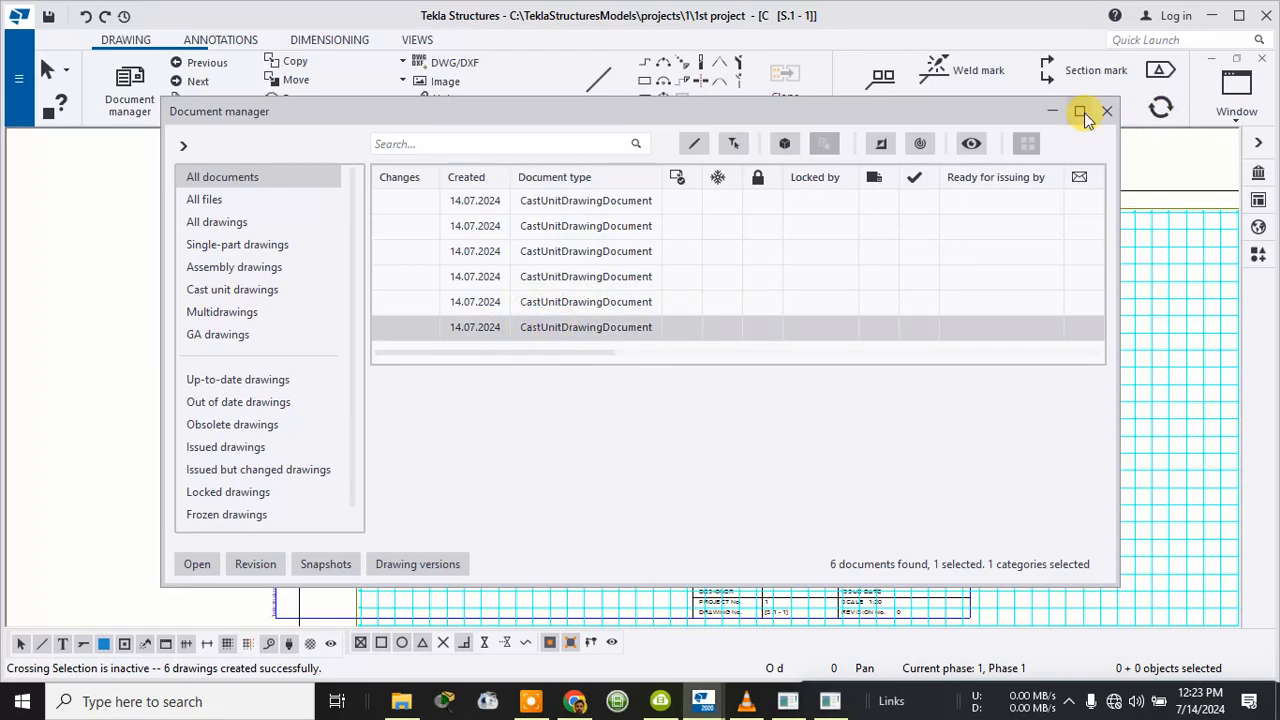
left_click(1052, 110)
scroll(838, 322, "down", 2)
scroll(838, 322, "down", 5)
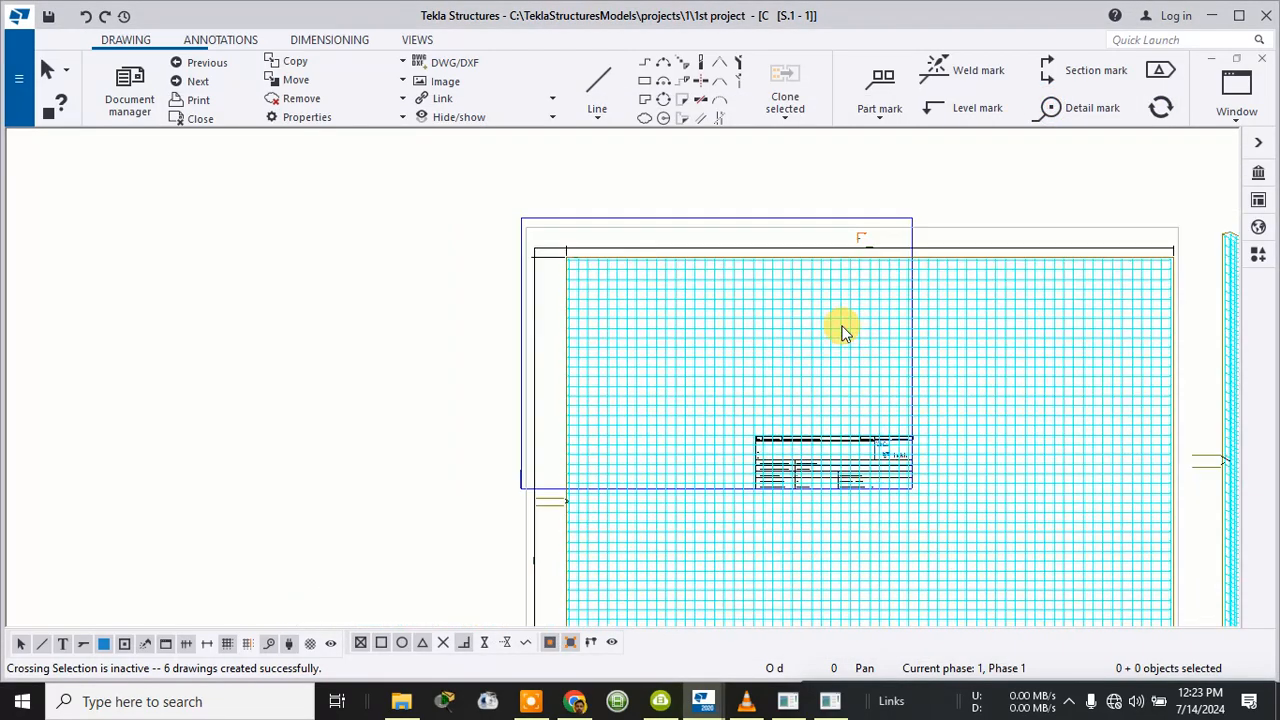
mouse_move(890, 386)
middle_mouse_down()
mouse_move(643, 266)
mouse_move(423, 200)
mouse_move(434, 251)
middle_mouse_up()
scroll(437, 250, "up", 2)
scroll(438, 247, "up", 3)
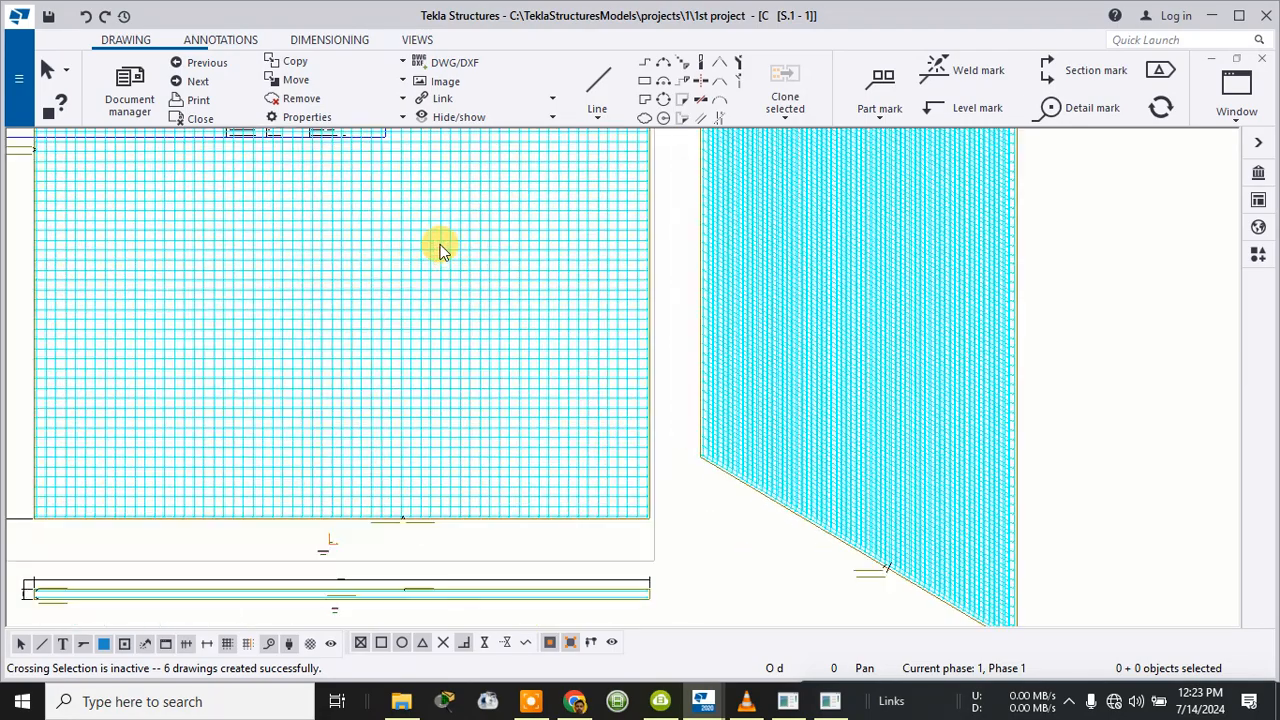
middle_click_drag(471, 297, 539, 467)
scroll(491, 212, "down", 5)
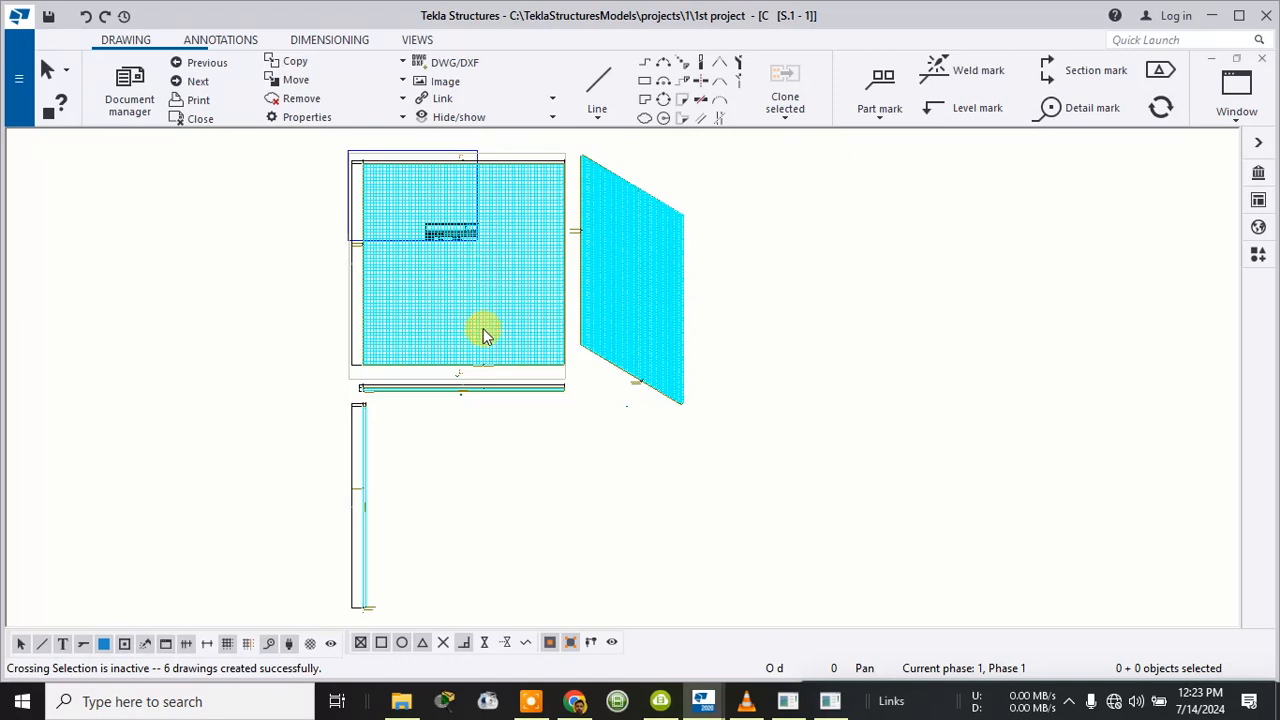
- Open the fifth listed cast unit drawing, B.2 - 1, and examine the beam's reinforcement views
mouse_move(703, 700)
left_click(610, 640)
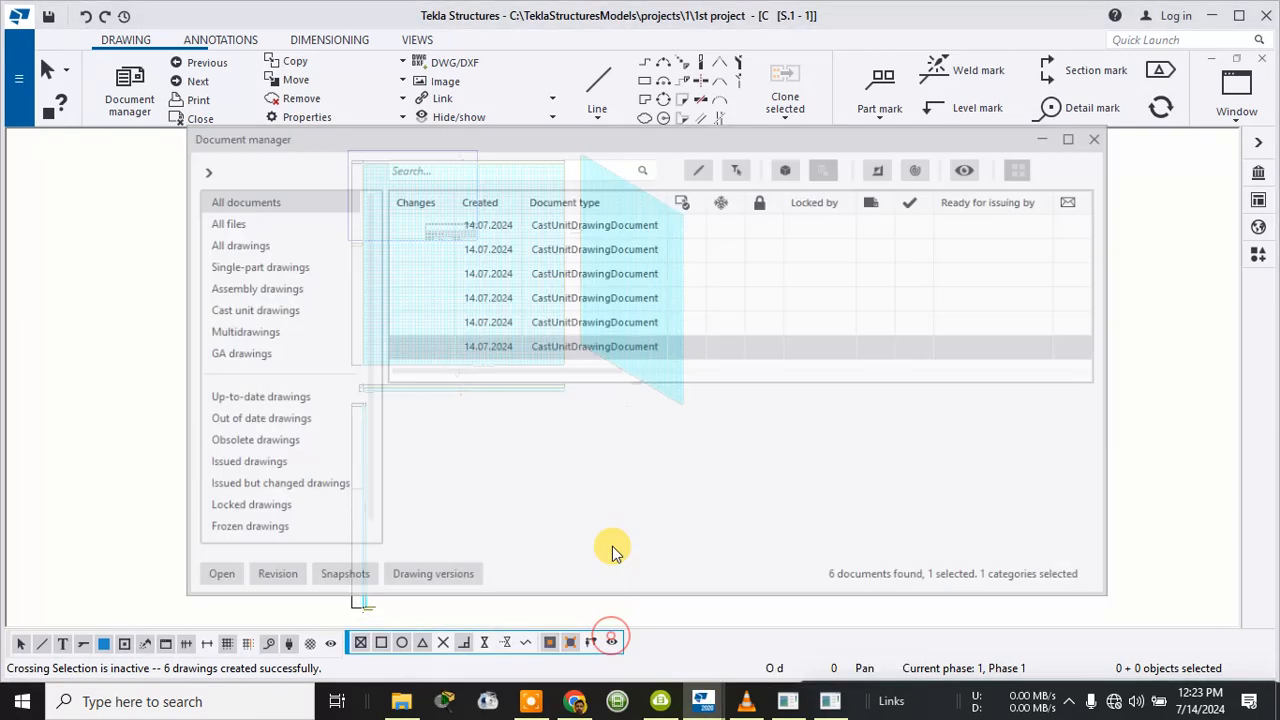
double_click(560, 300)
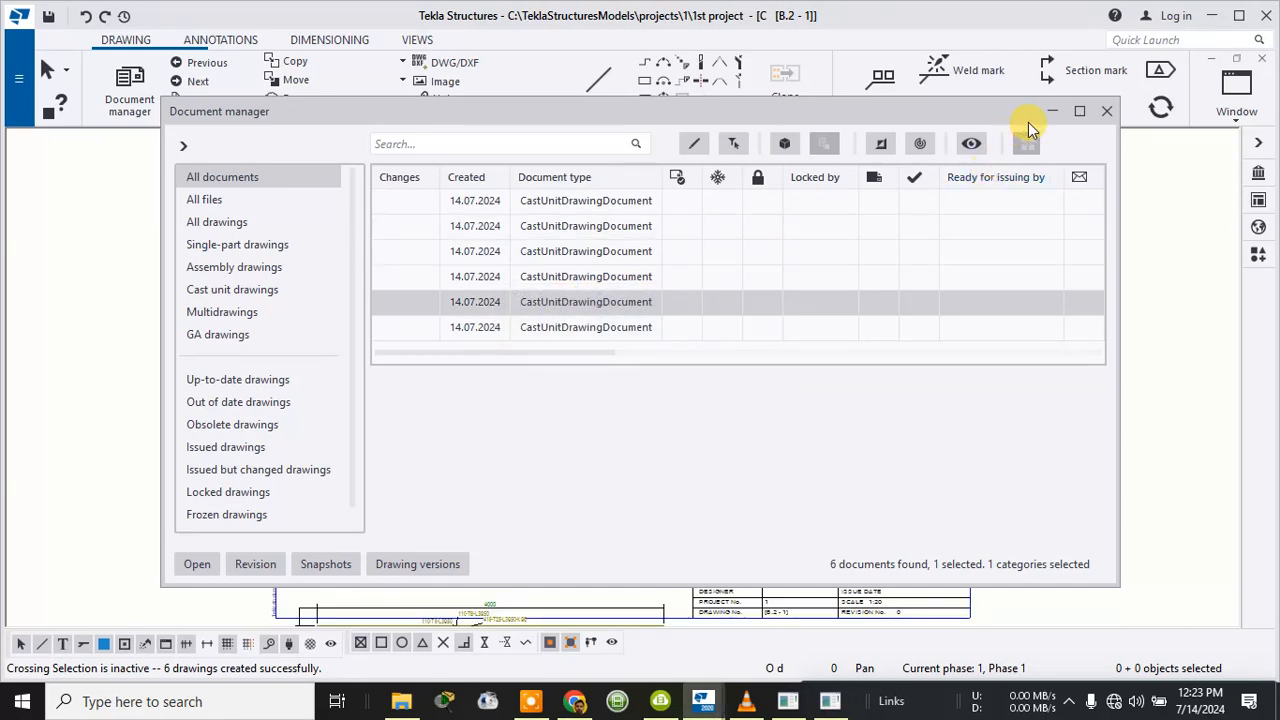
left_click(1053, 111)
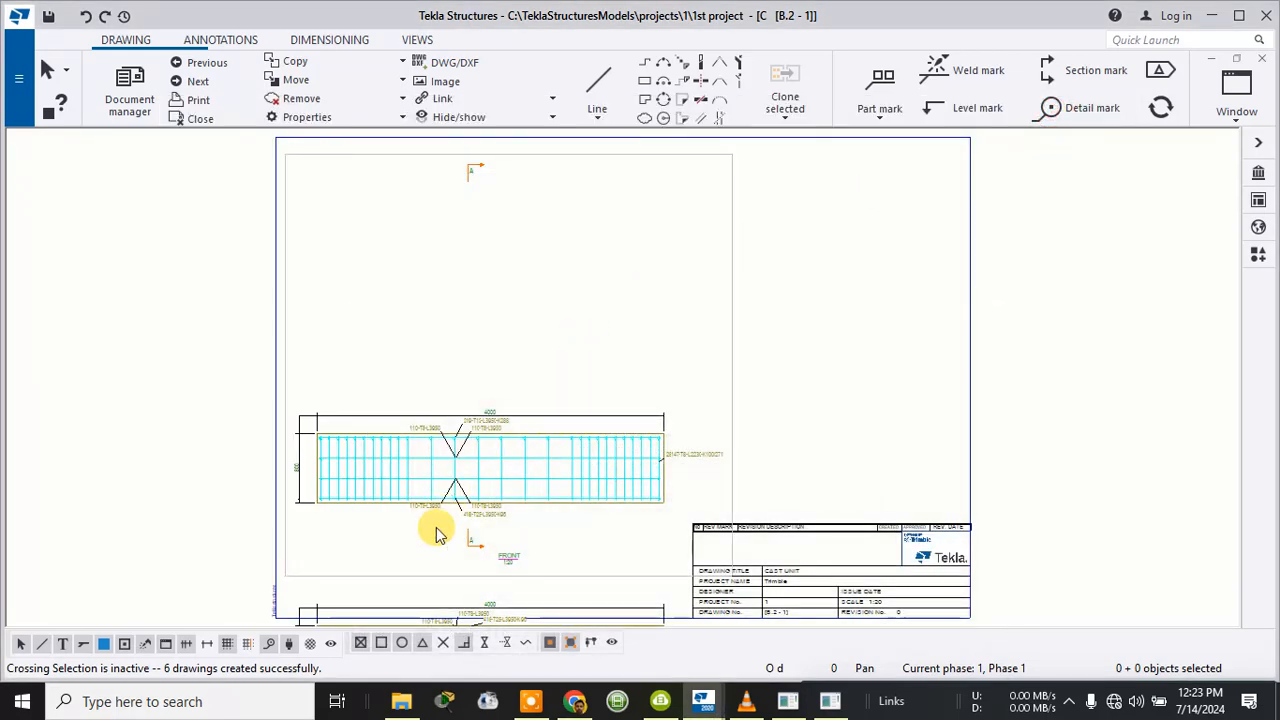
scroll(486, 473, "up", 1)
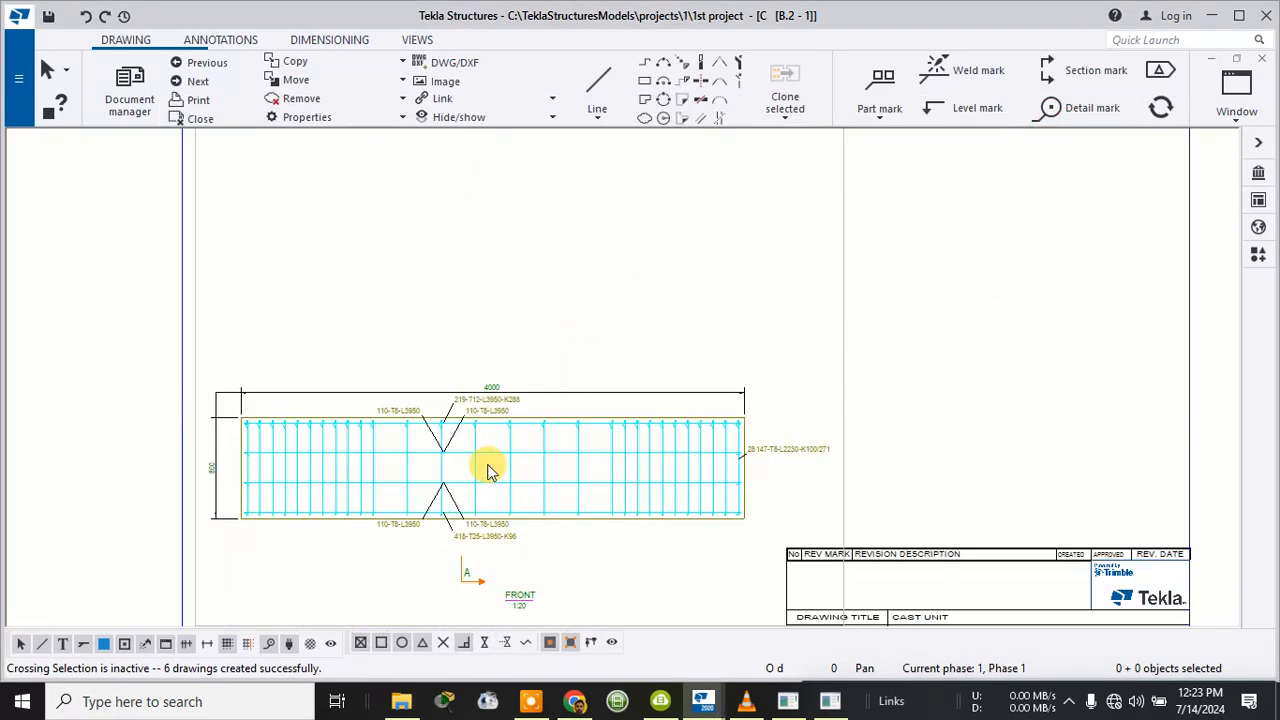
scroll(497, 457, "down", 3)
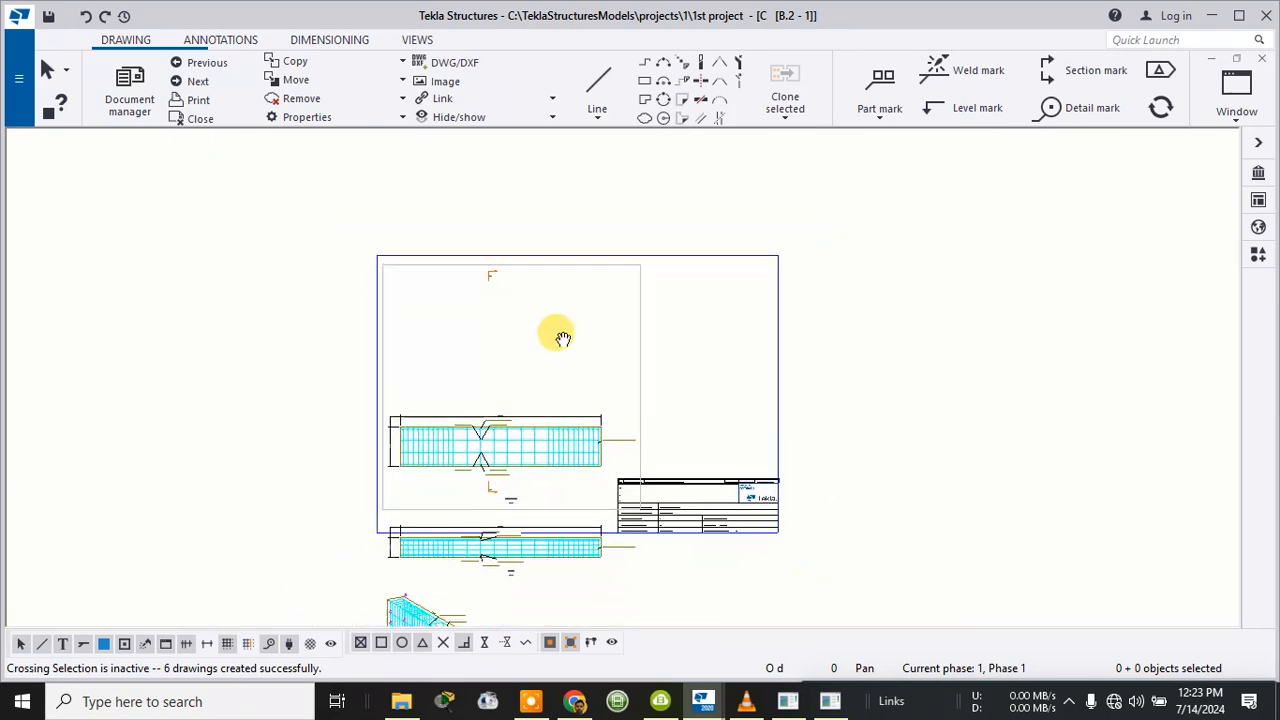
- Close the Document manager and leave drawing mode to return to the 3D model view
middle_click_drag(560, 334, 568, 191)
mouse_move(568, 298)
middle_mouse_down()
mouse_move(831, 143)
mouse_move(620, 222)
mouse_move(426, 471)
middle_mouse_up()
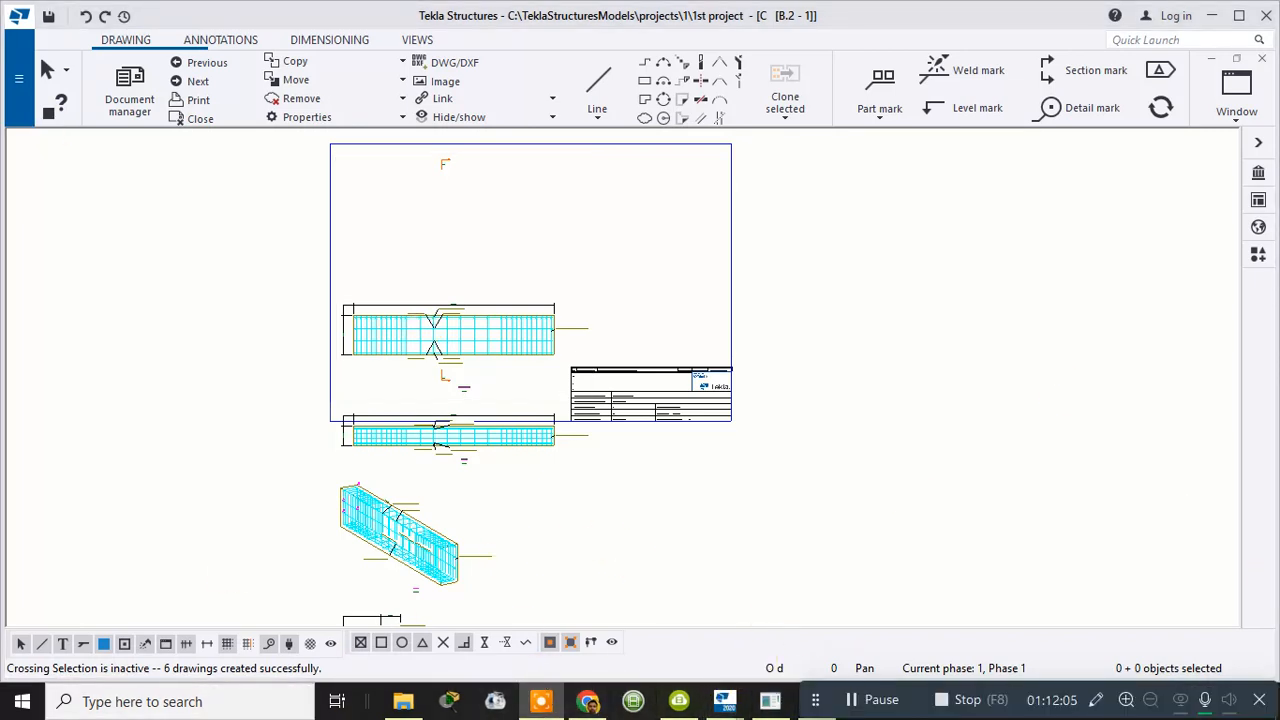
mouse_move(738, 706)
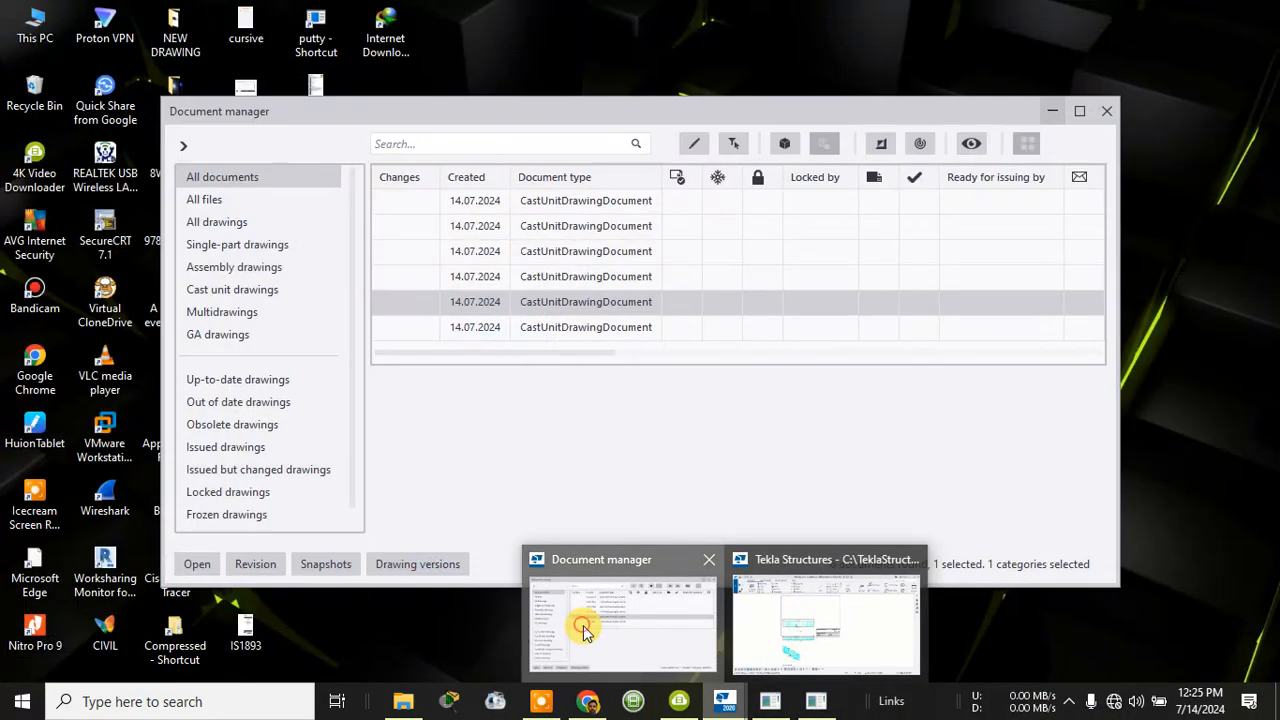
left_click(585, 622)
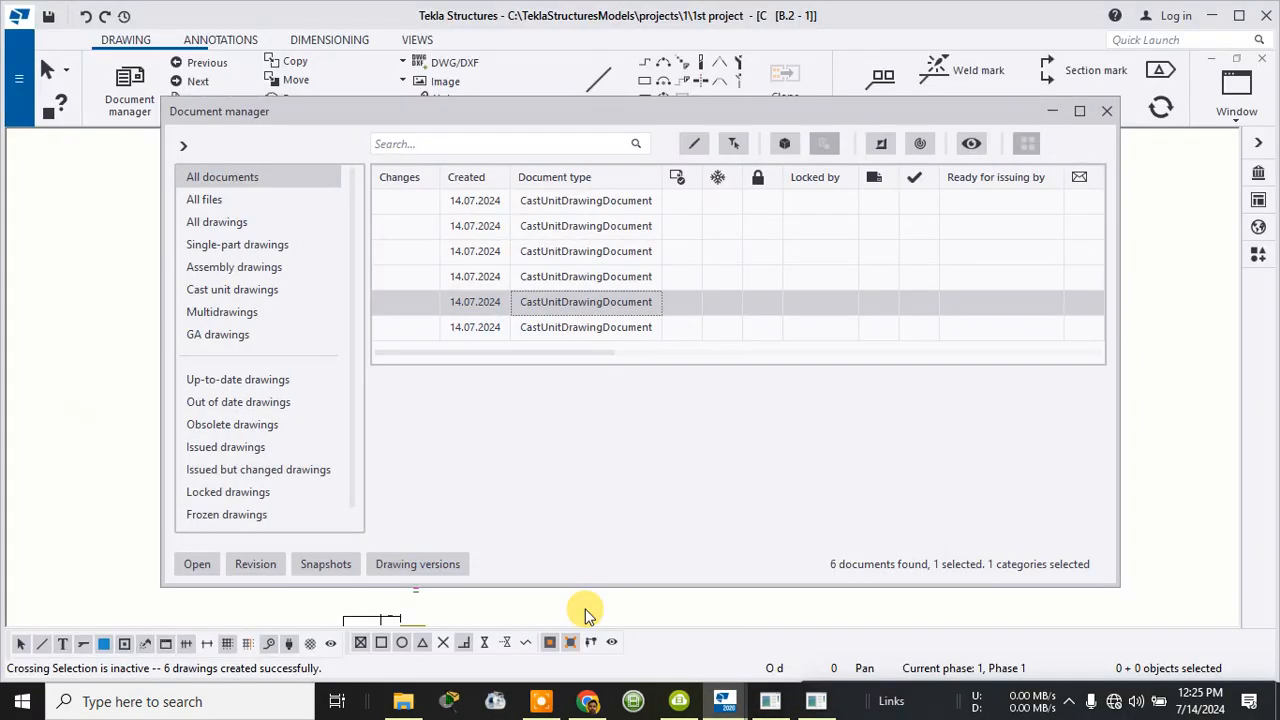
left_click(1102, 114)
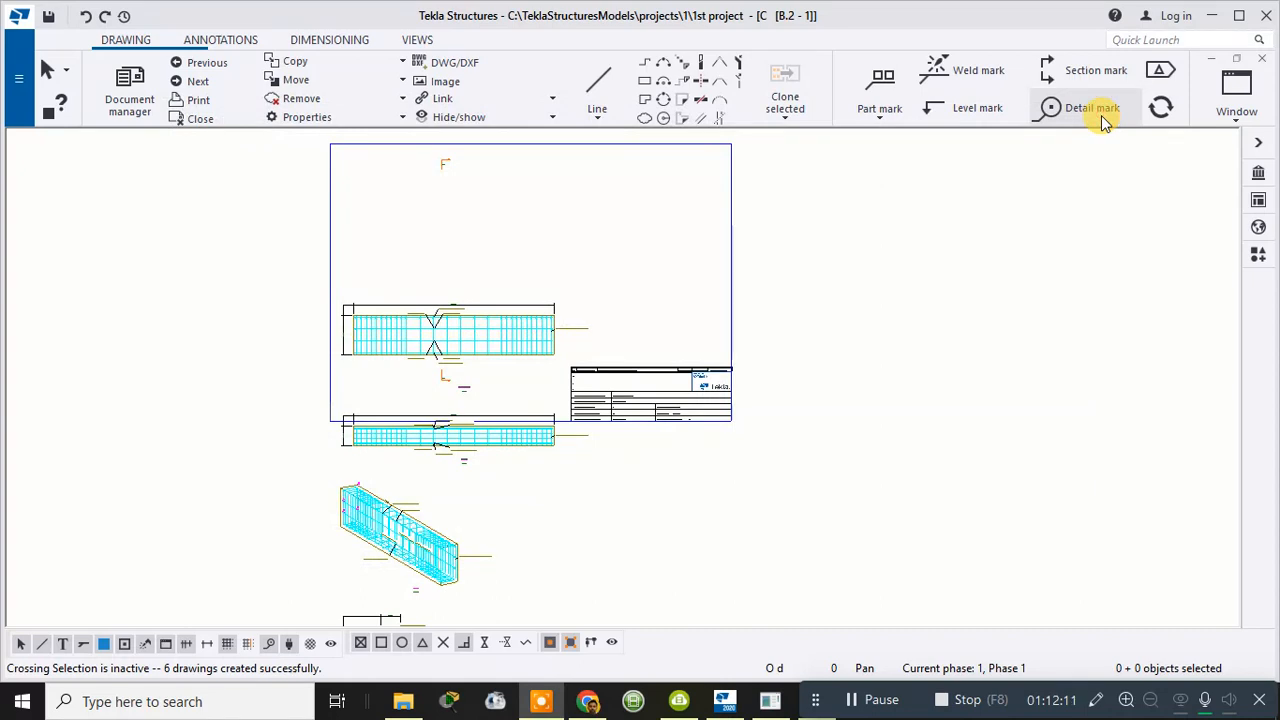
left_click(124, 44)
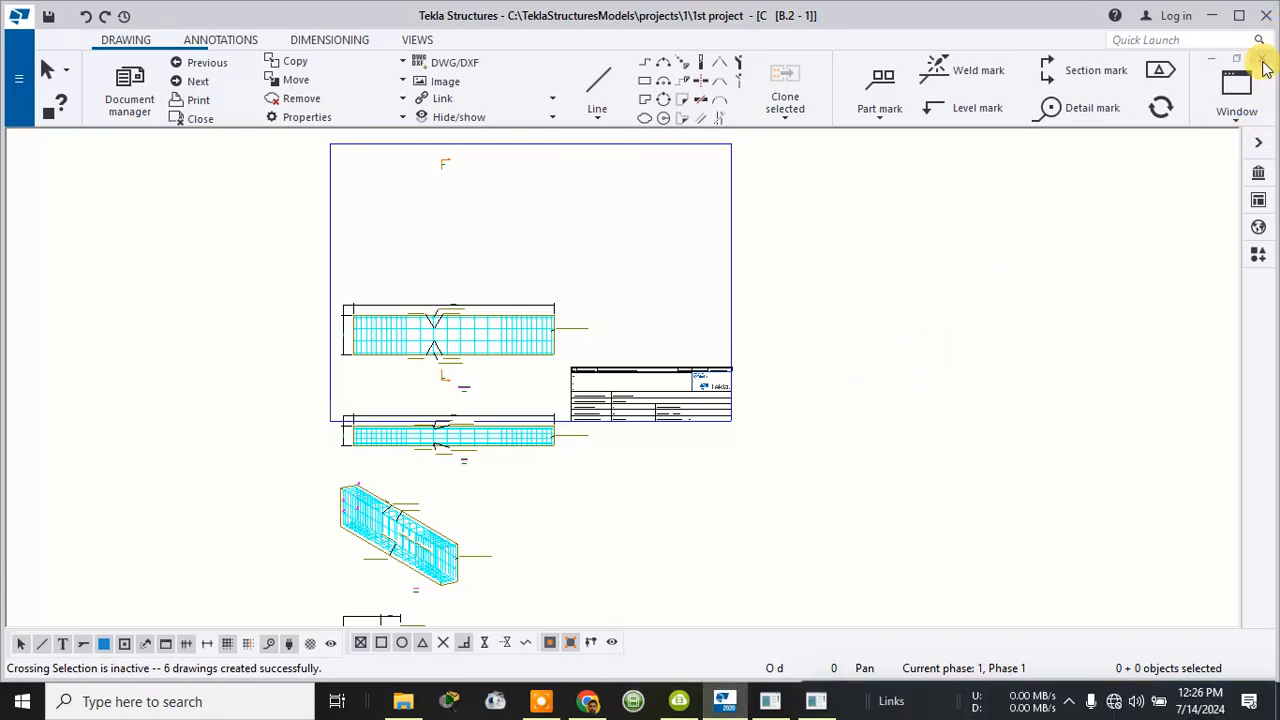
left_click(14, 84)
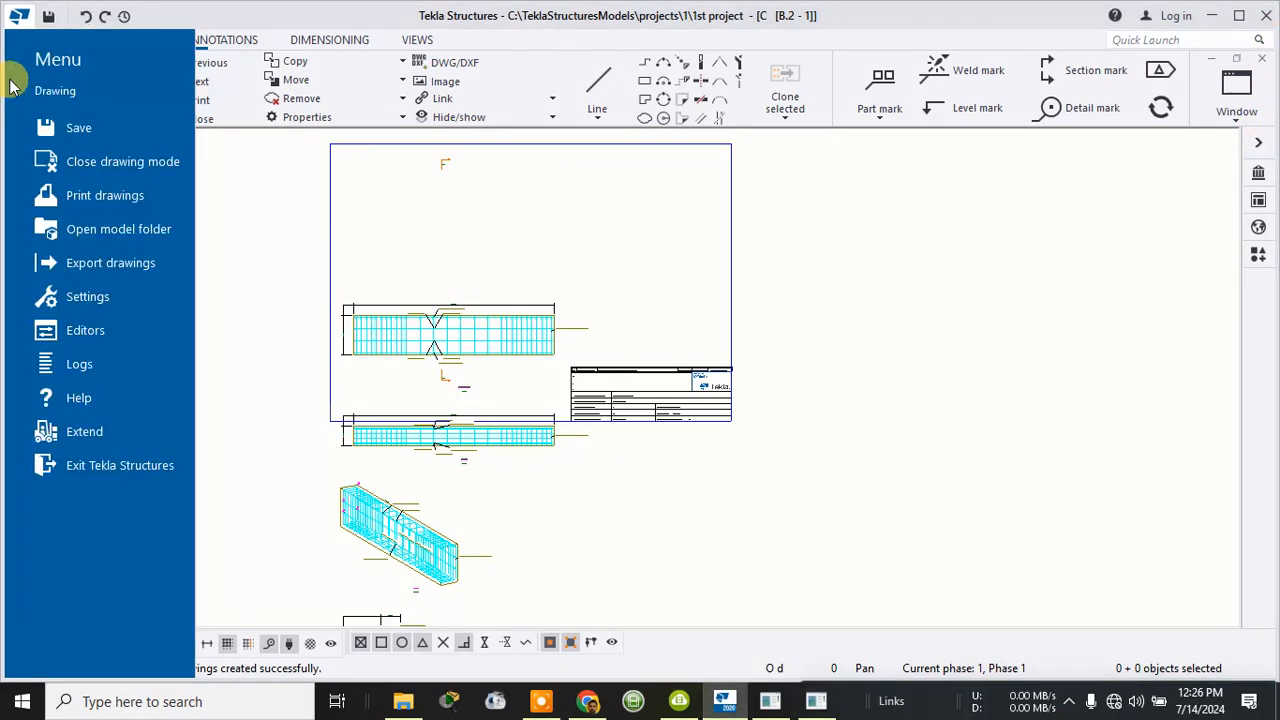
left_click(95, 157)
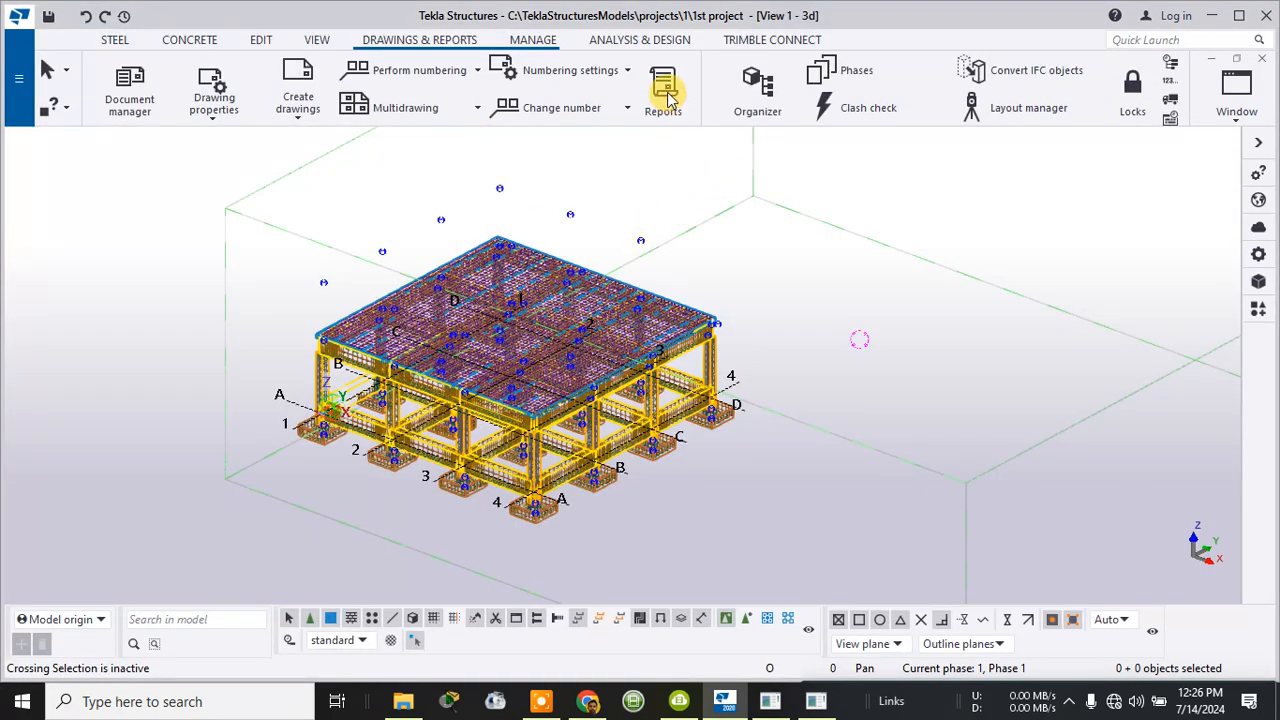
- Try to create a report from the selected objects with the C_Cast_Unit_Bill_of_Material template, and close the resulting list
left_click(666, 92)
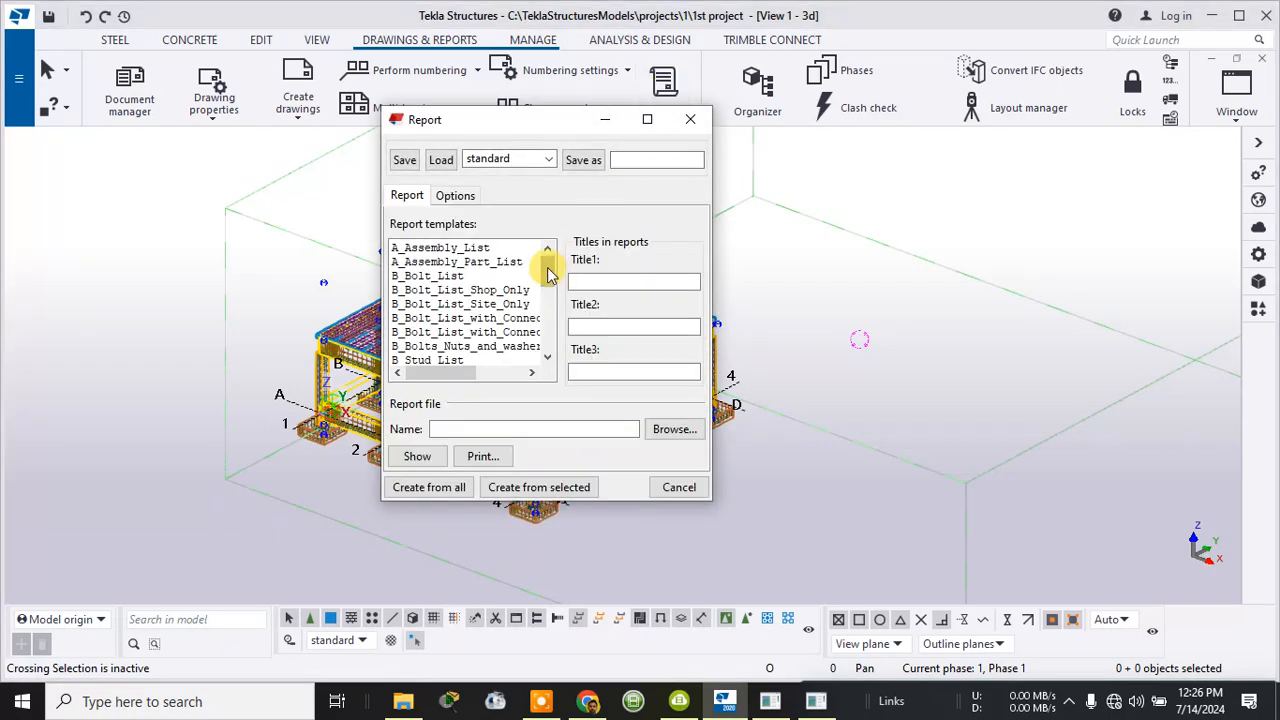
left_click_drag(547, 270, 558, 240)
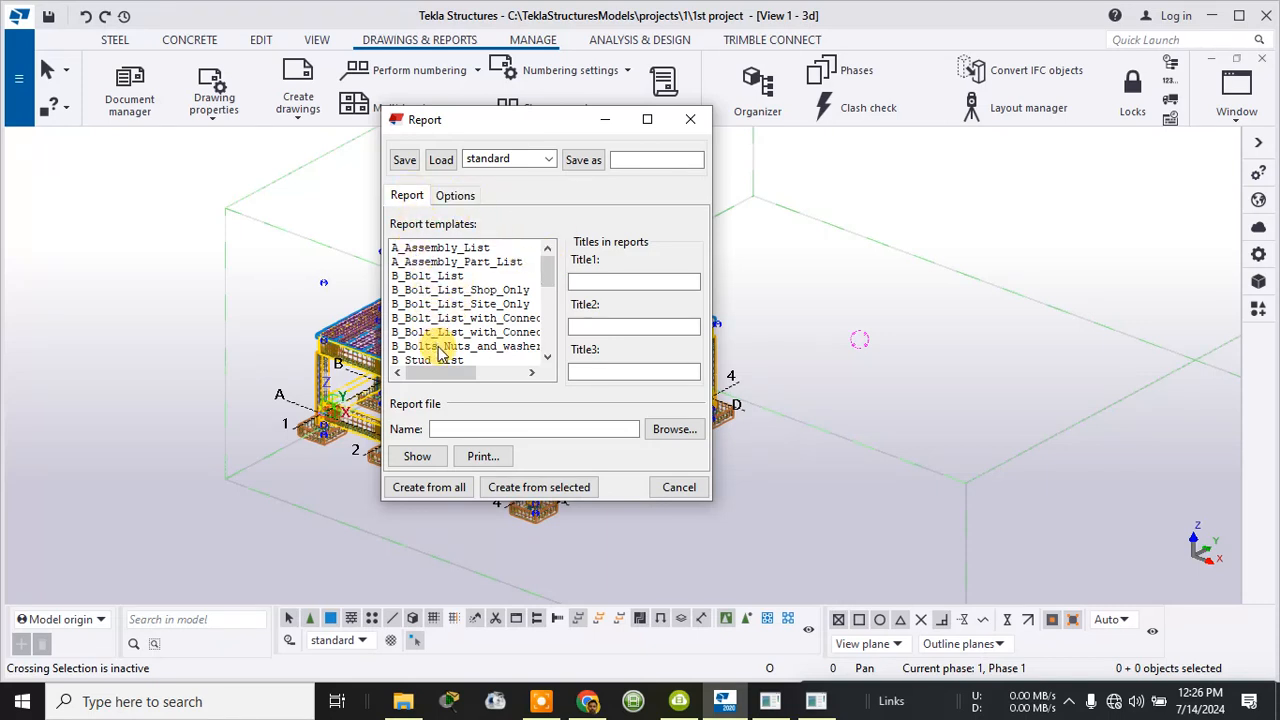
scroll(430, 330, "down", 1)
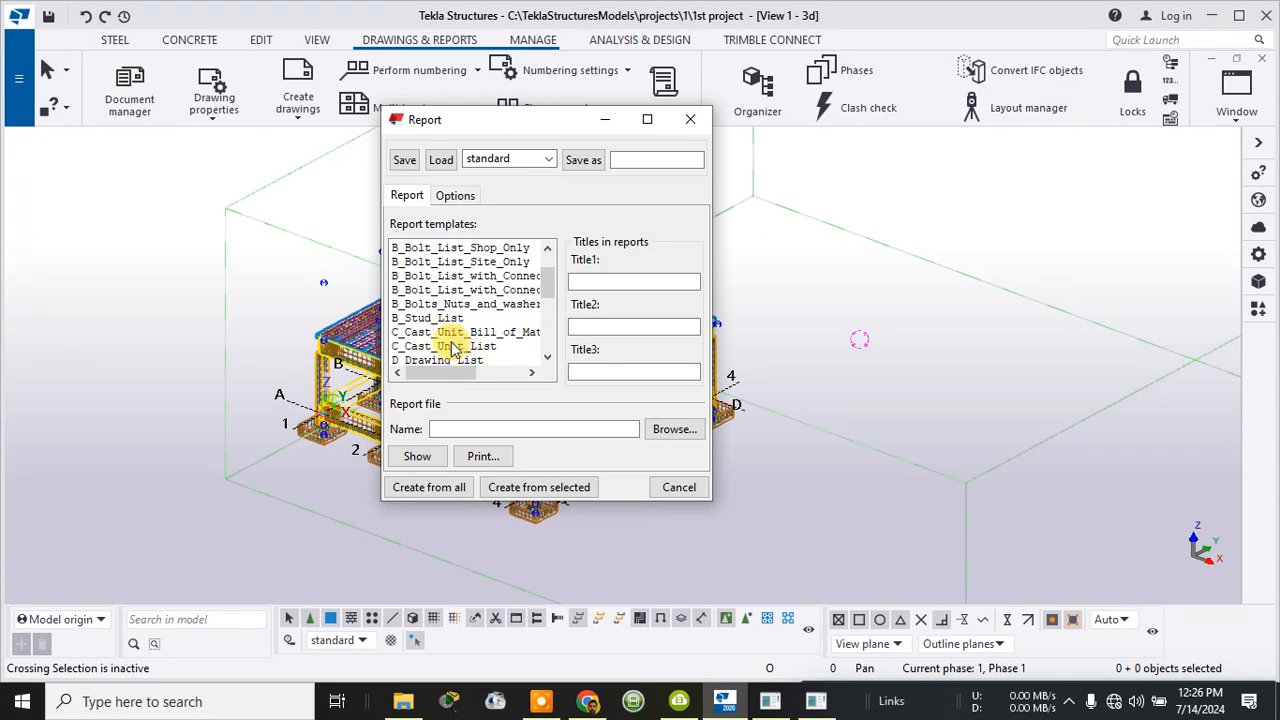
left_click_drag(453, 372, 450, 381)
left_click(489, 334)
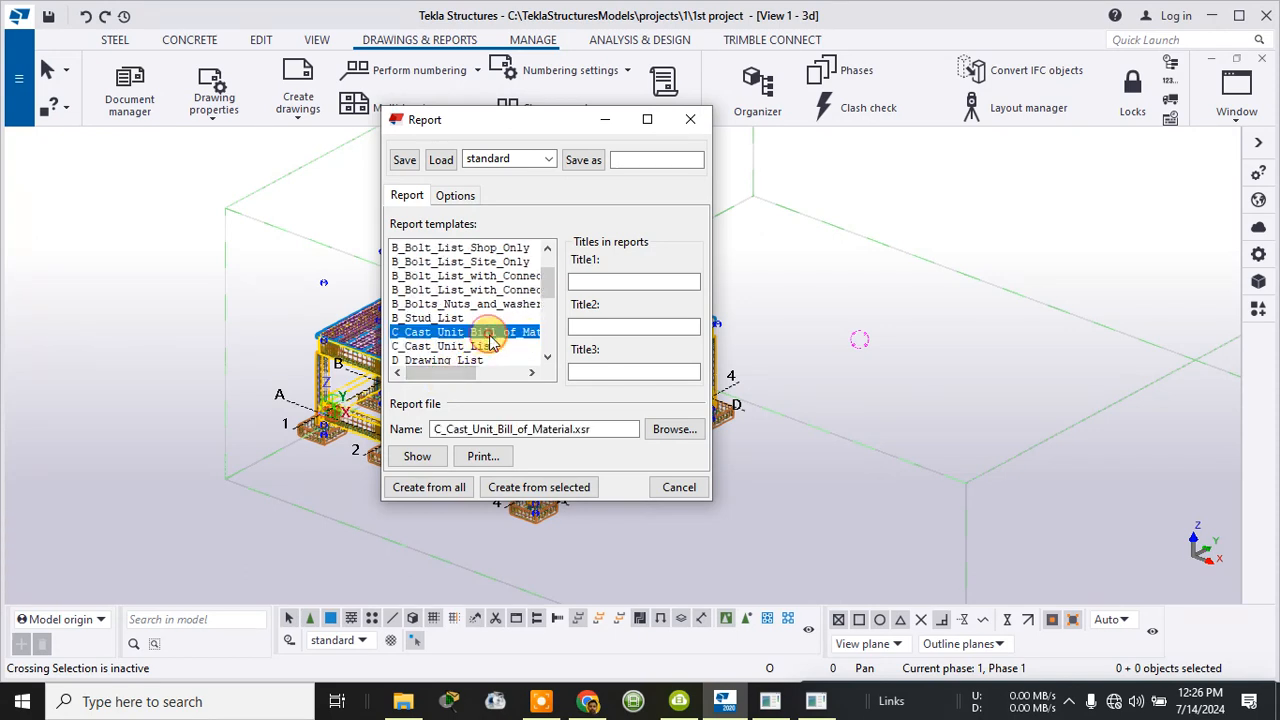
left_click(515, 490)
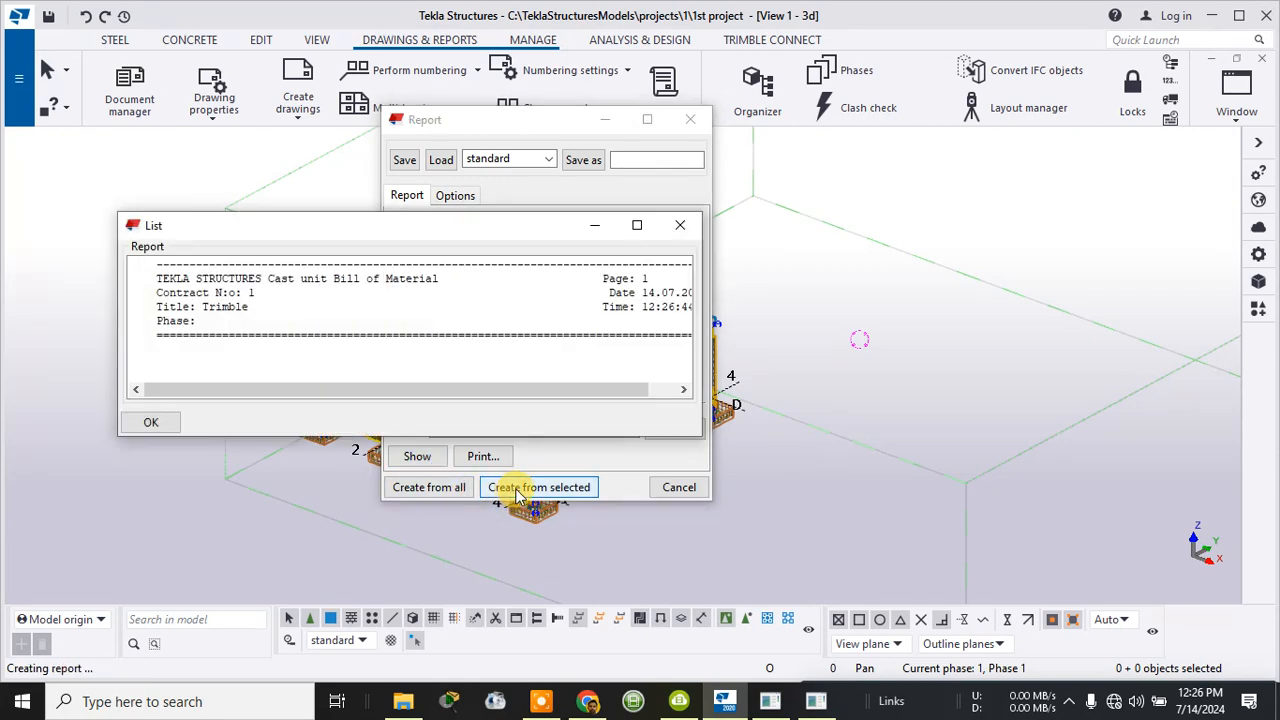
left_click(680, 225)
- Create the cast unit bill of material report from all model objects, replacing the existing file, and maximize the list
left_click(458, 489)
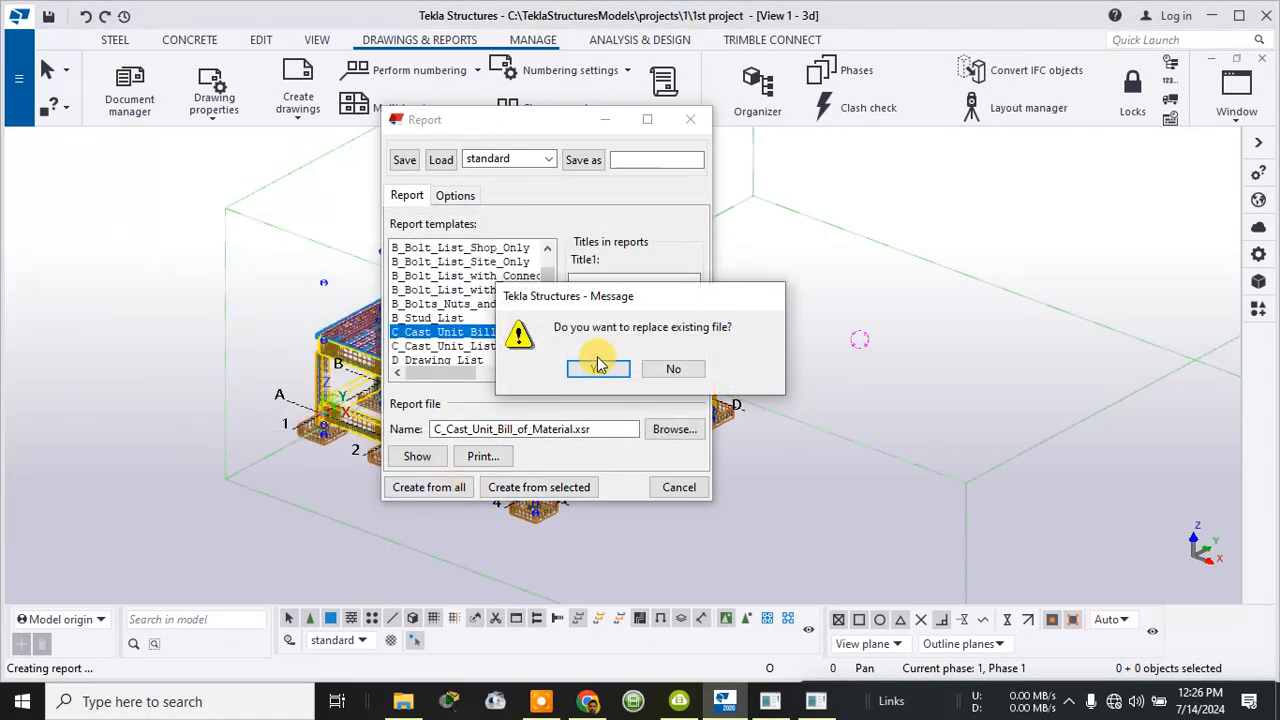
left_click(597, 370)
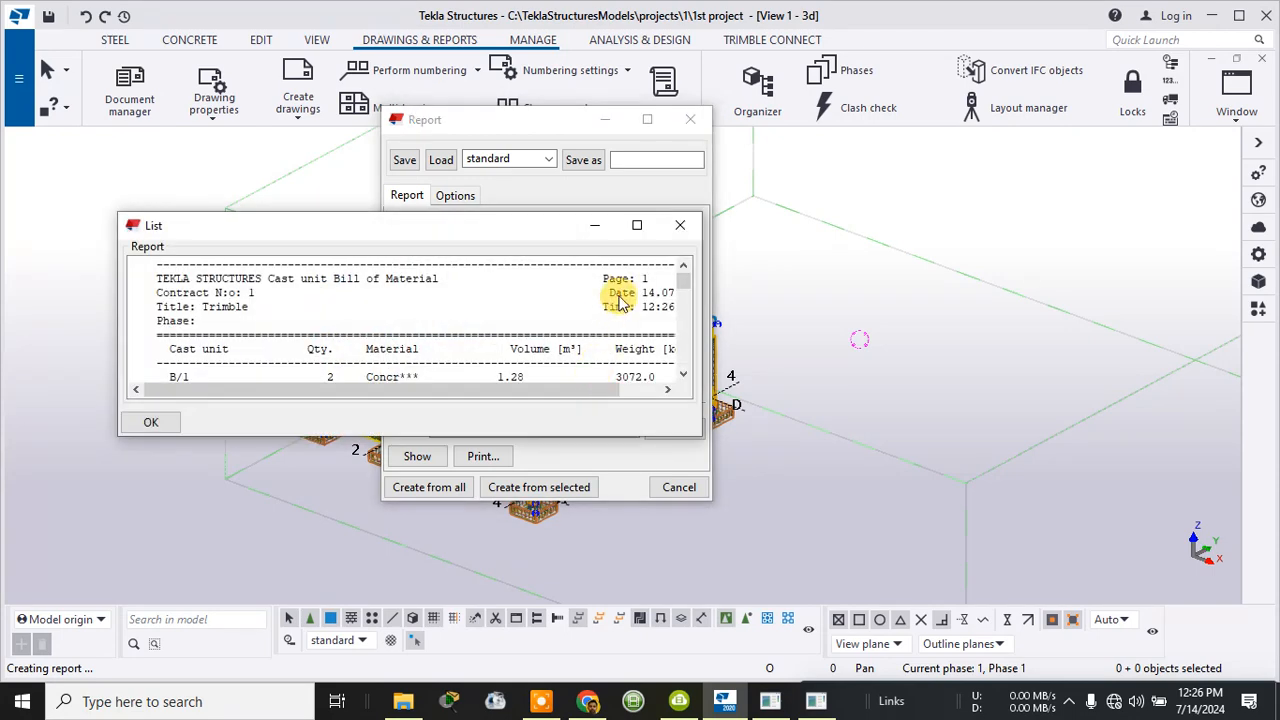
left_click(640, 221)
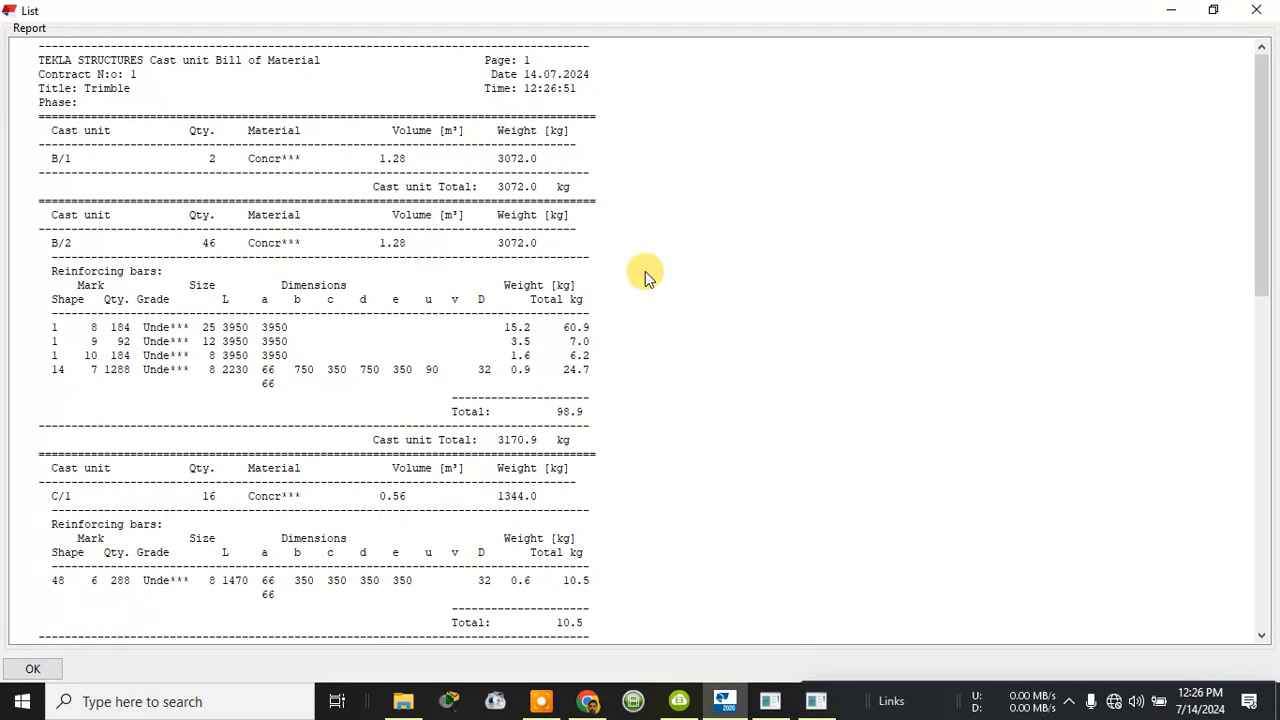
- Examine the bill of material for the beam, column, footing and slab cast units, including their reinforcing bars, volumes and weights
left_click(537, 703)
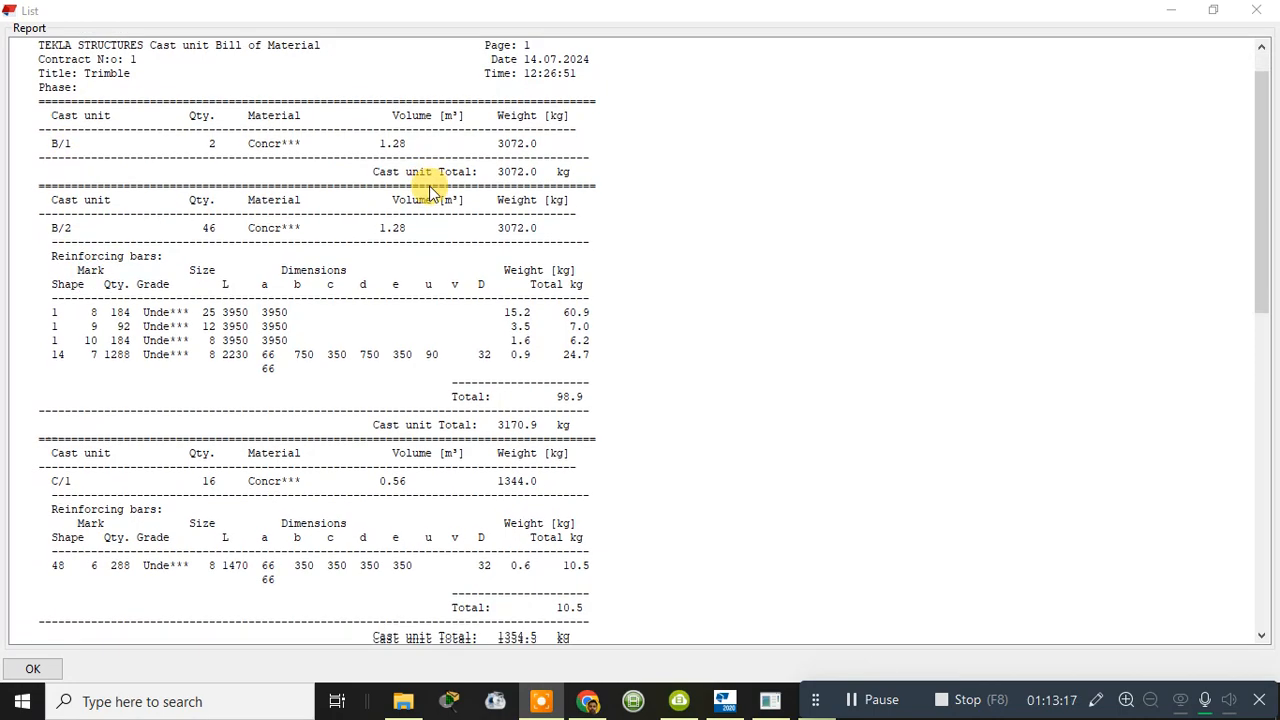
scroll(486, 194, "down", 2)
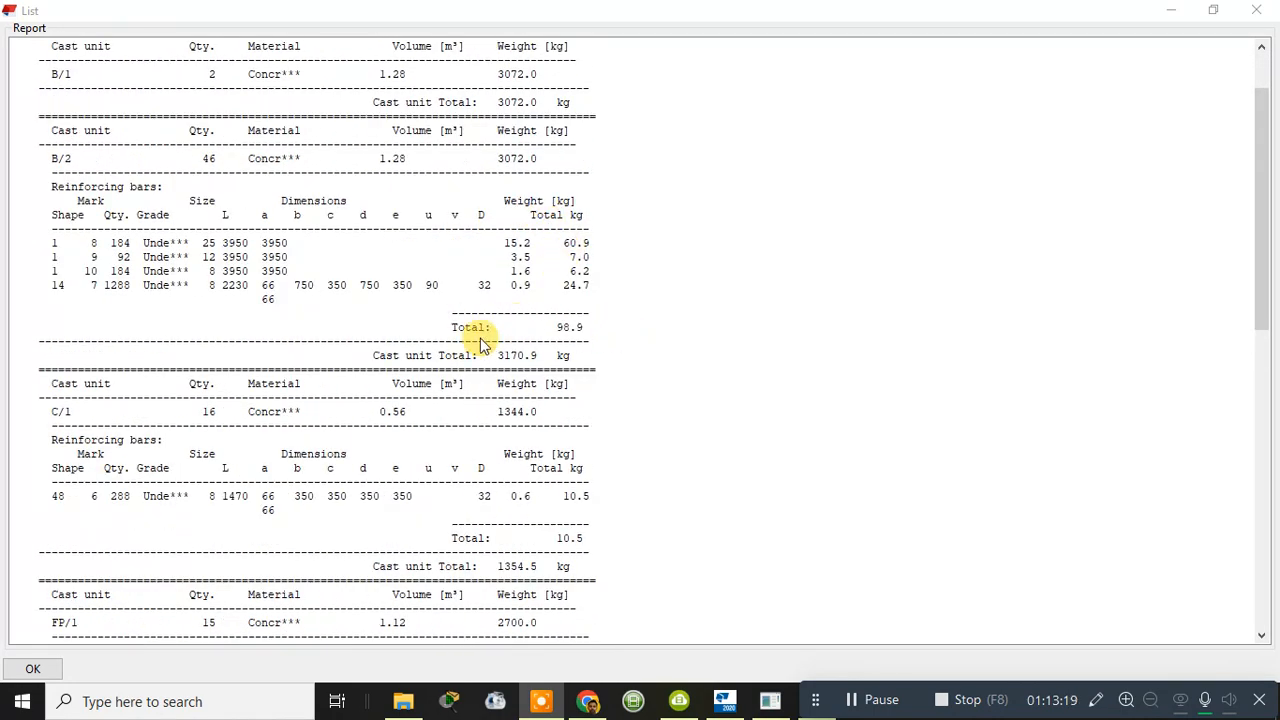
scroll(229, 366, "down", 2)
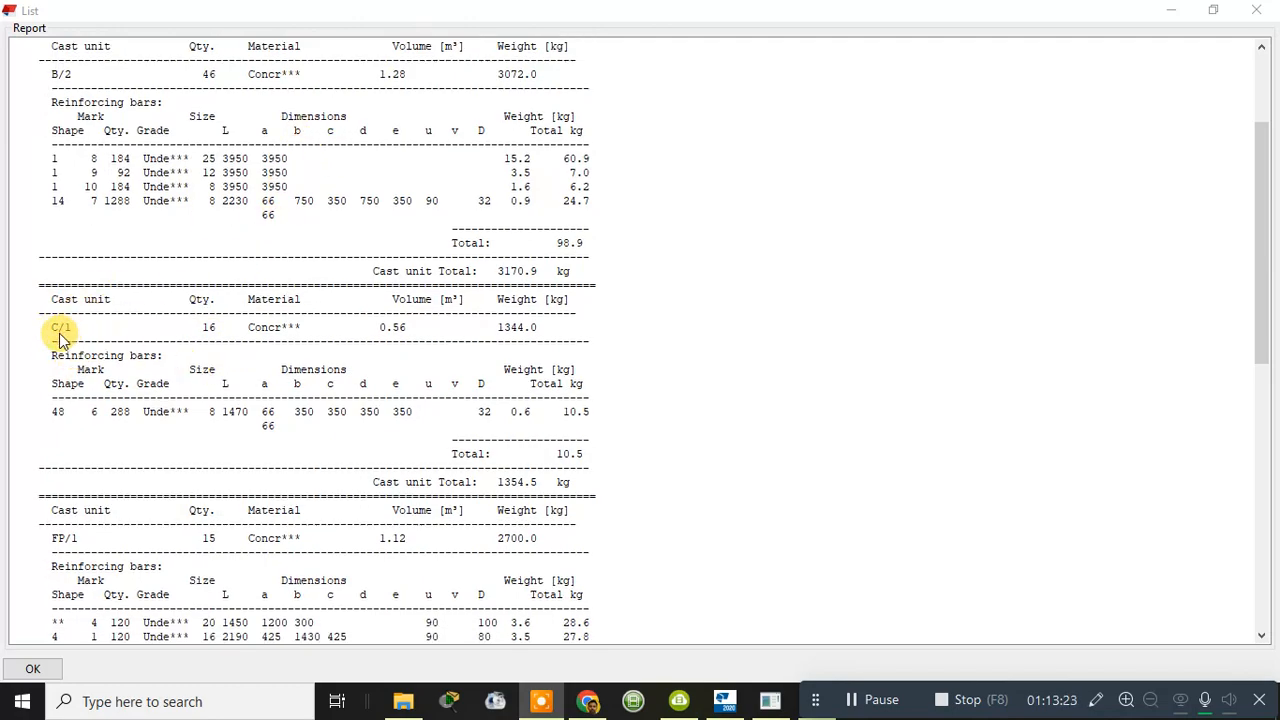
scroll(59, 333, "down", 9)
scroll(67, 172, "down", 1)
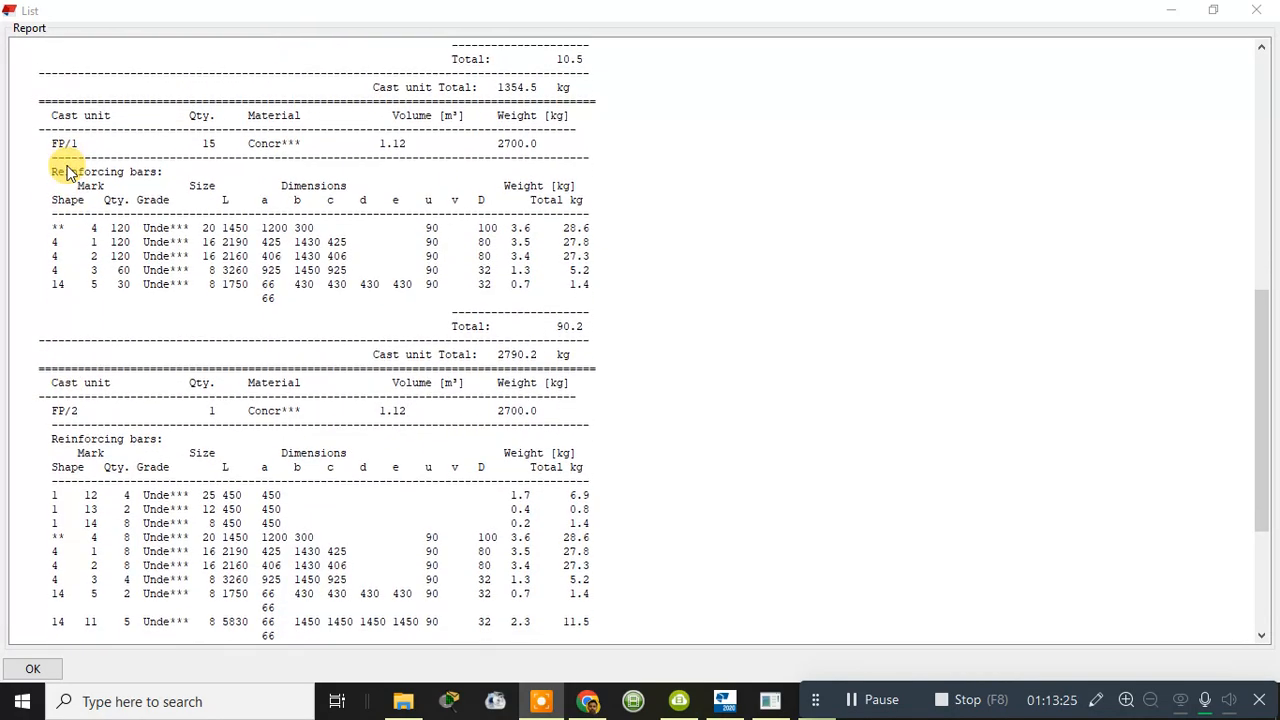
scroll(78, 117, "down", 5)
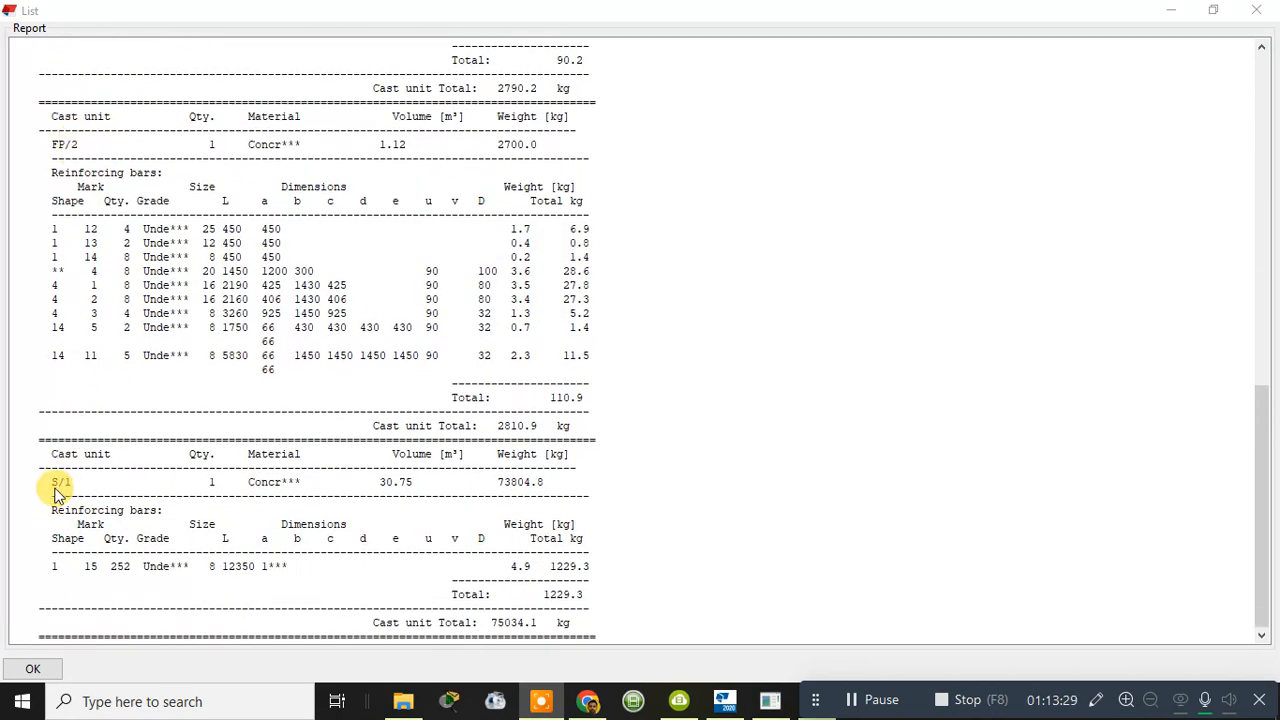
scroll(100, 466, "up", 6)
scroll(455, 300, "up", 9)
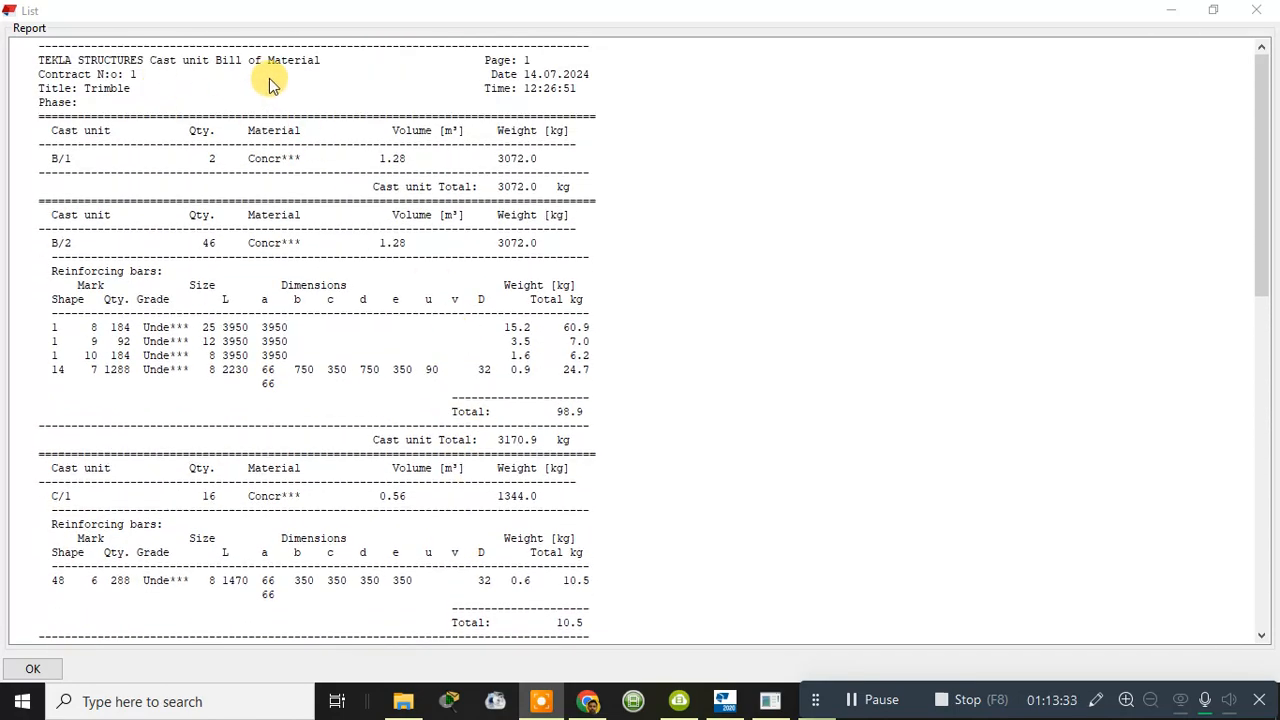
- Close the report list and the Report dialog, and view the reinforced building model up close
left_click(1263, 11)
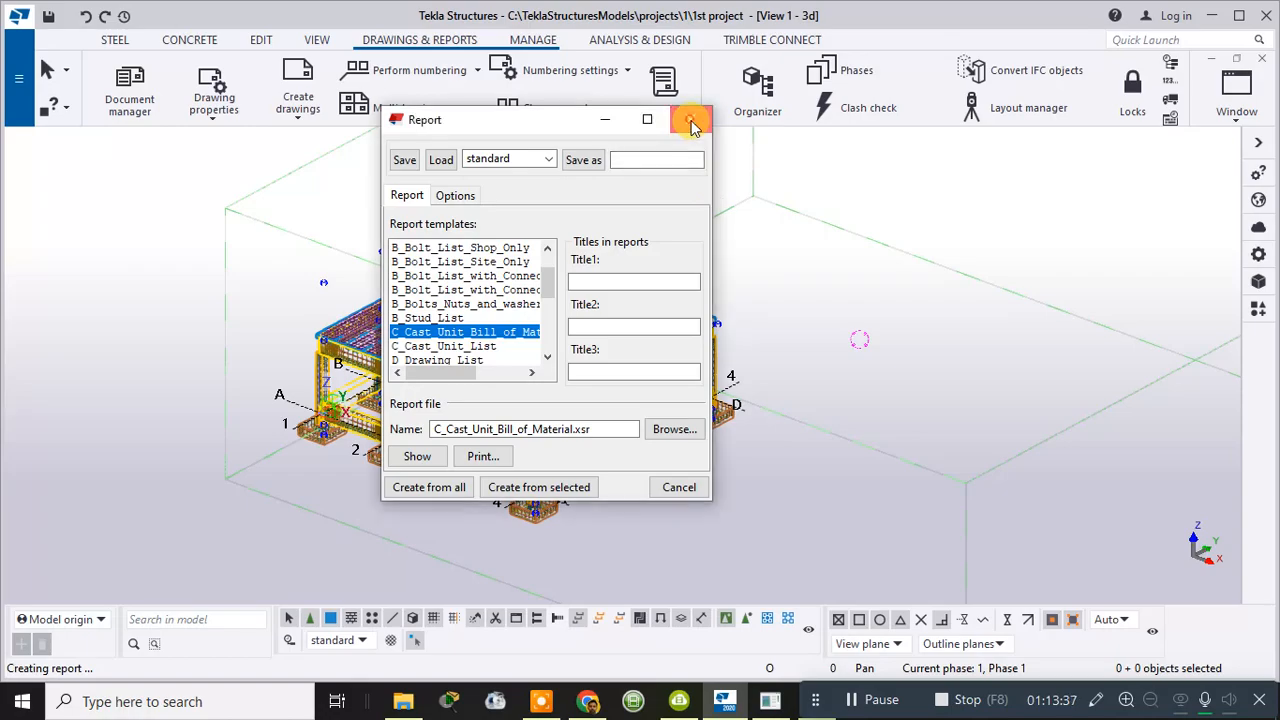
left_click(691, 121)
scroll(425, 358, "up", 5)
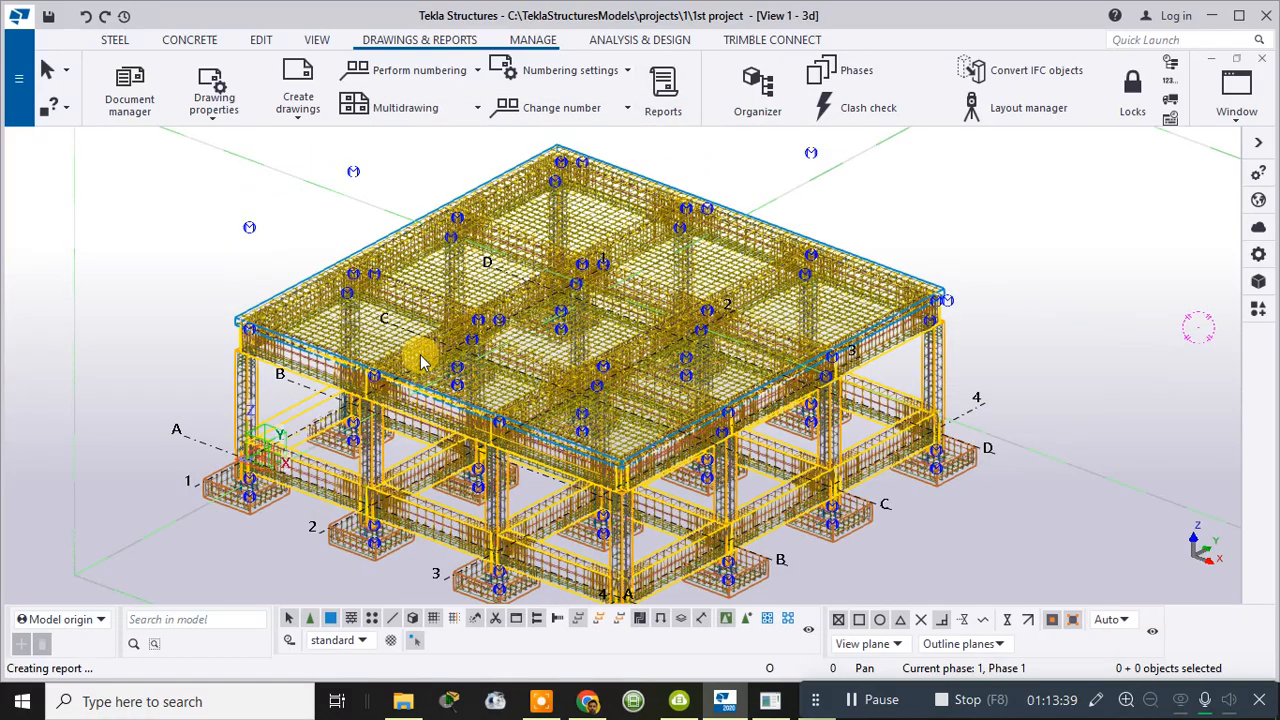
scroll(425, 358, "down", 2)
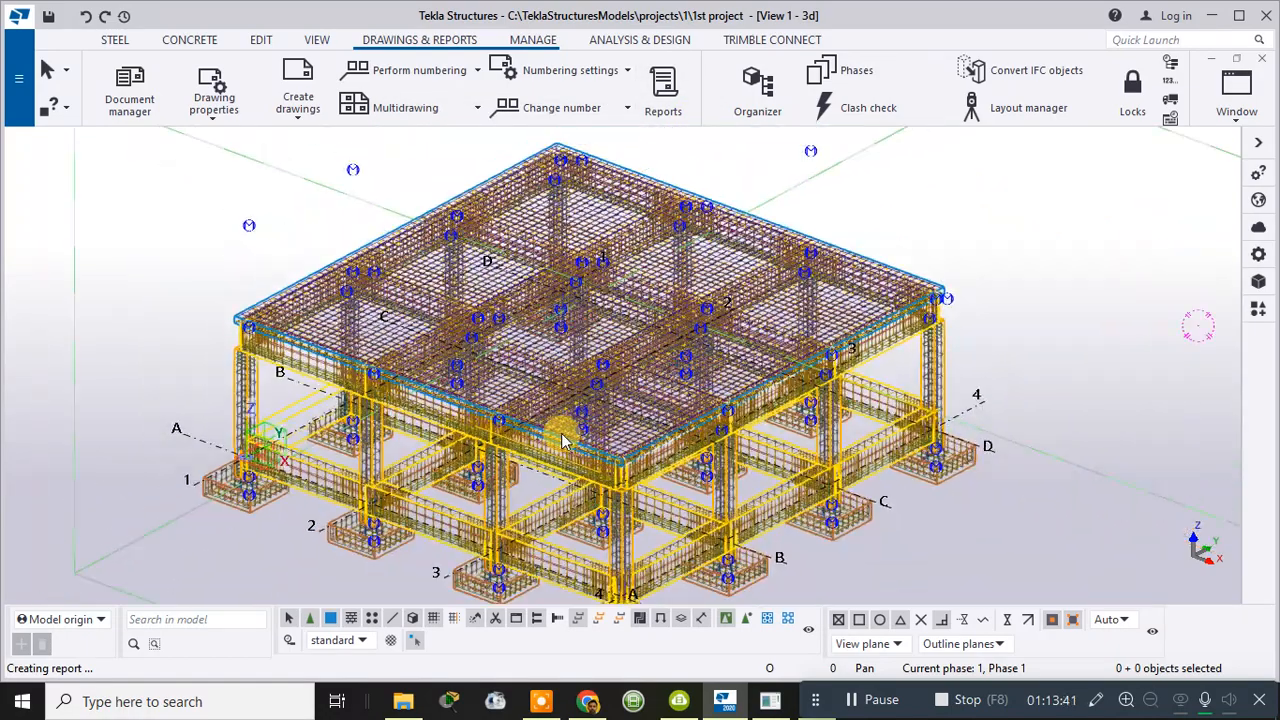